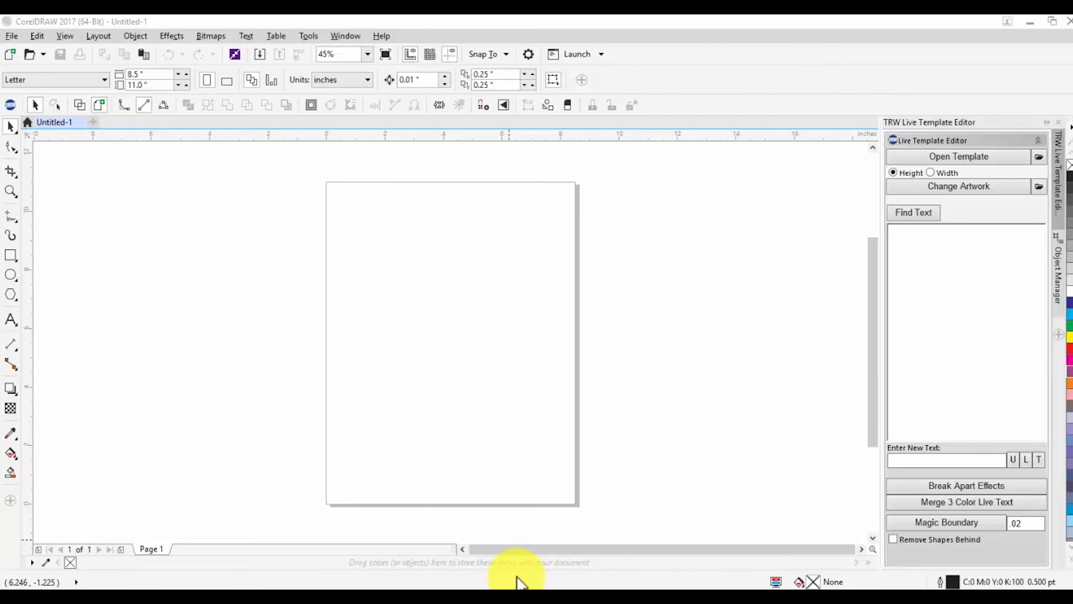
Step: Open the TRW Design Wizard window, look over its tools, and close it
left_click(12, 105)
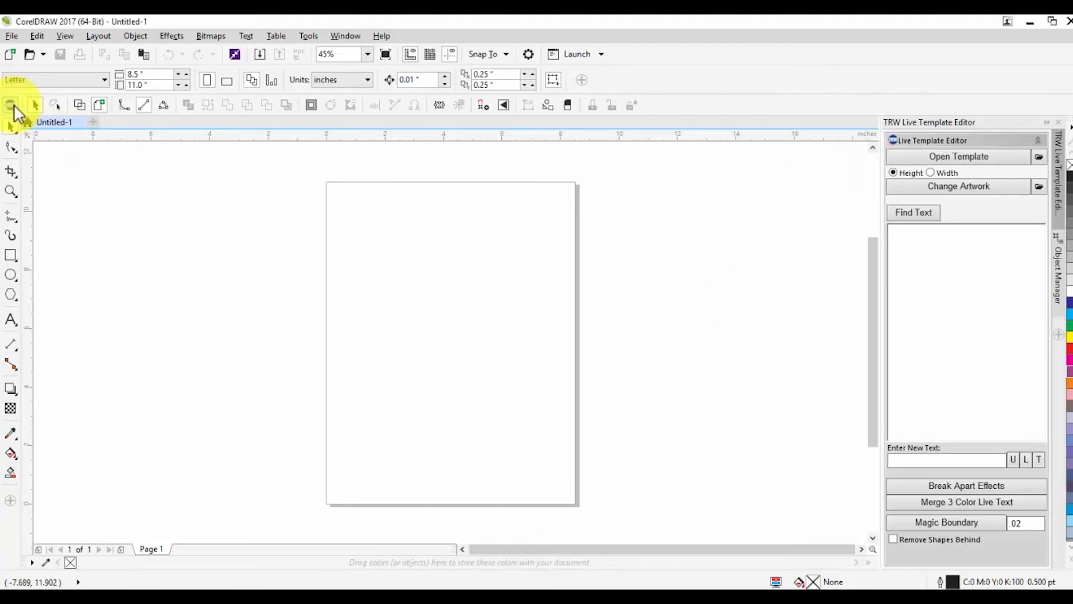
left_click_drag(1045, 156, 803, 108)
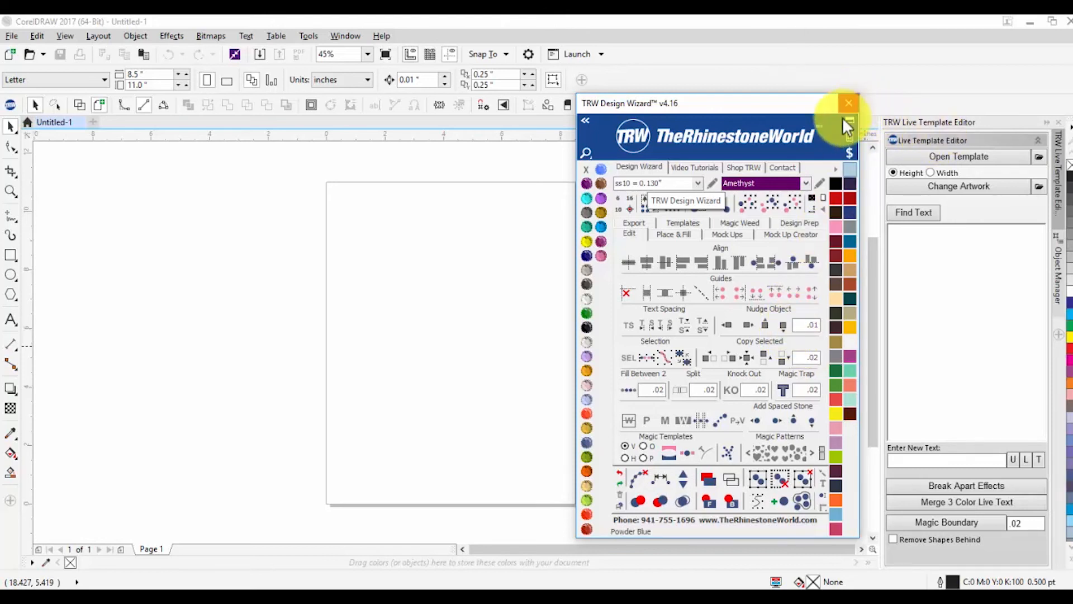
left_click(847, 96)
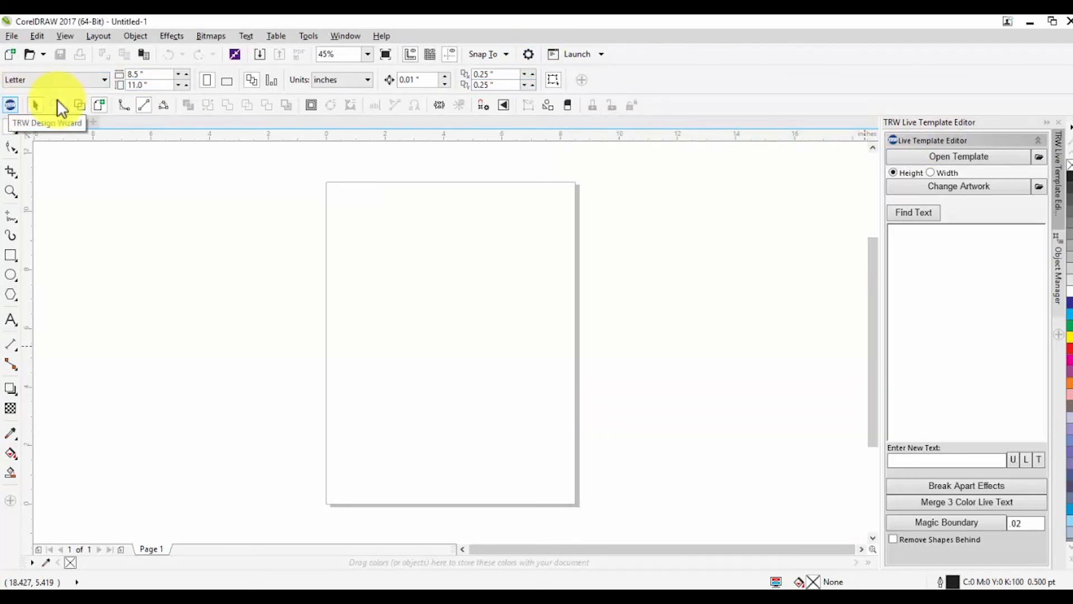
Step: Hide the TRW Toolbox toolbar
right_click(658, 90)
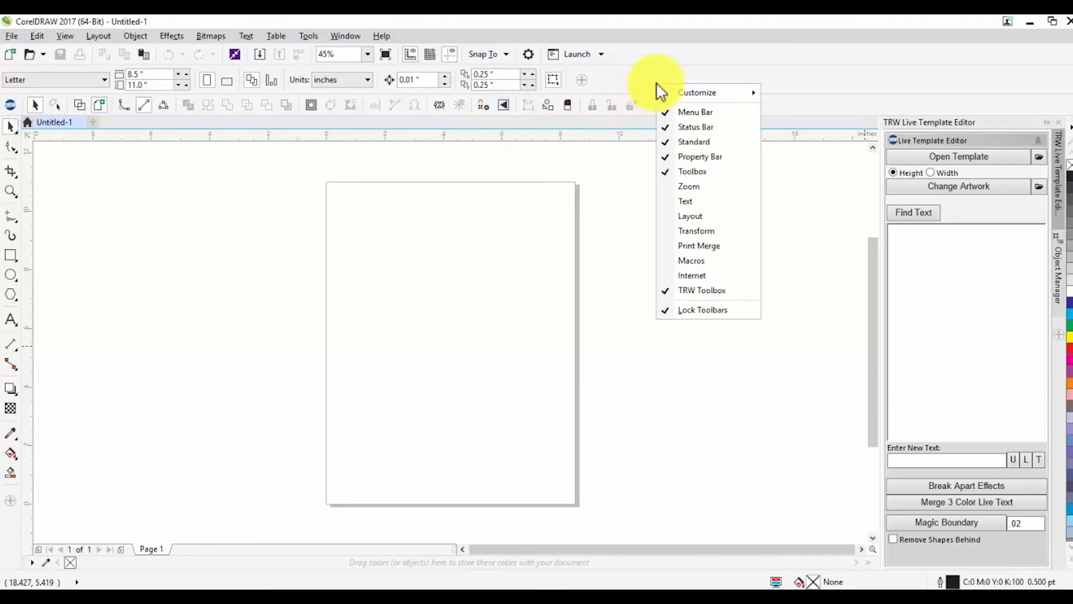
left_click(438, 225)
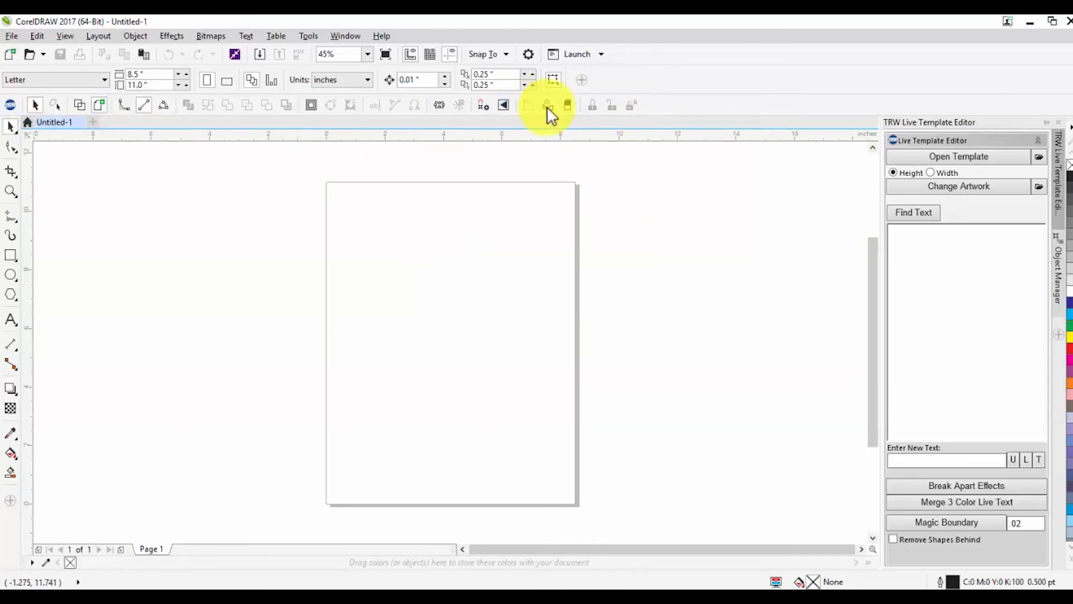
right_click(645, 83)
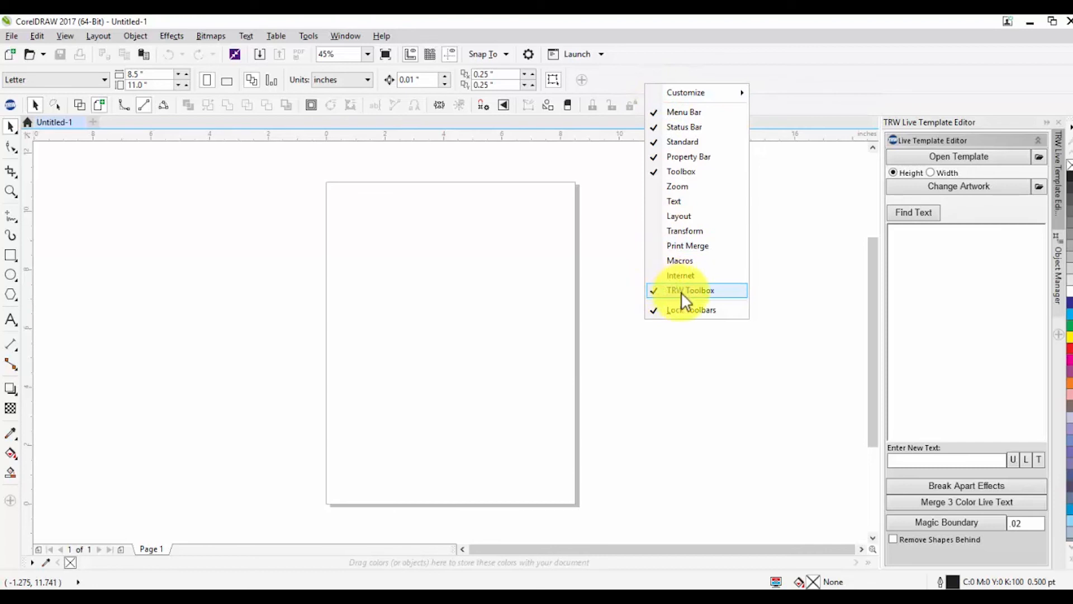
left_click(25, 125)
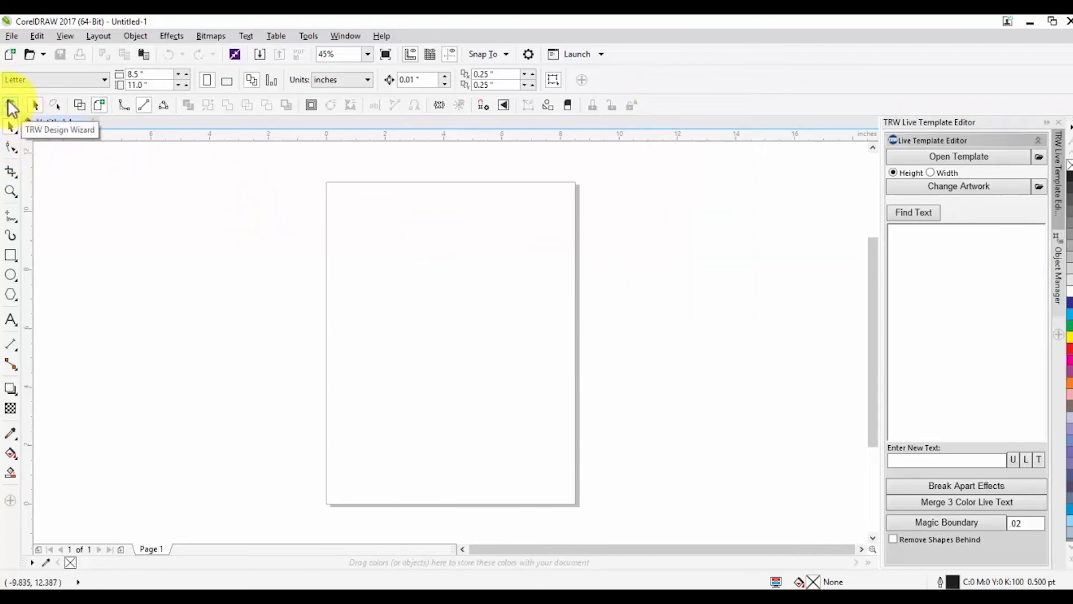
right_click(661, 106)
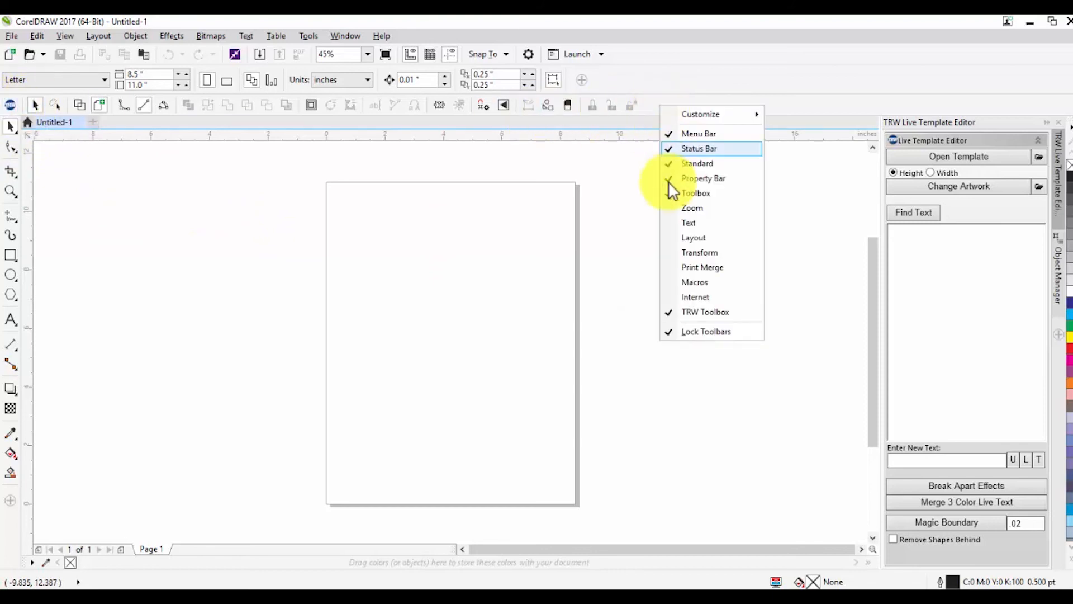
left_click(690, 312)
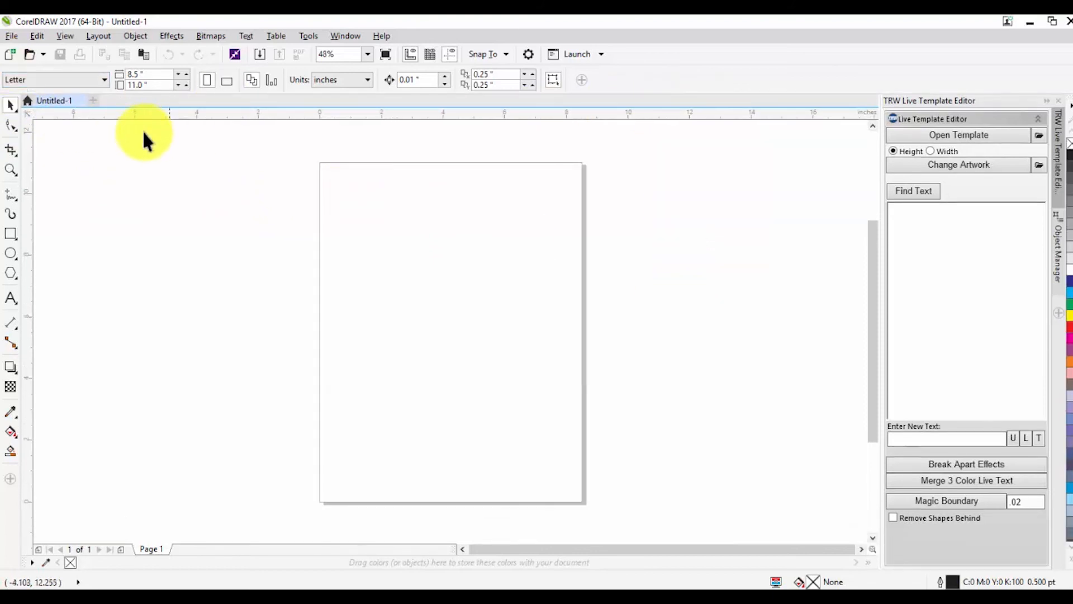
Step: Start a workspace import and browse to the Toolbars folder inside Documents, TRWDesignWizard
right_click(646, 76)
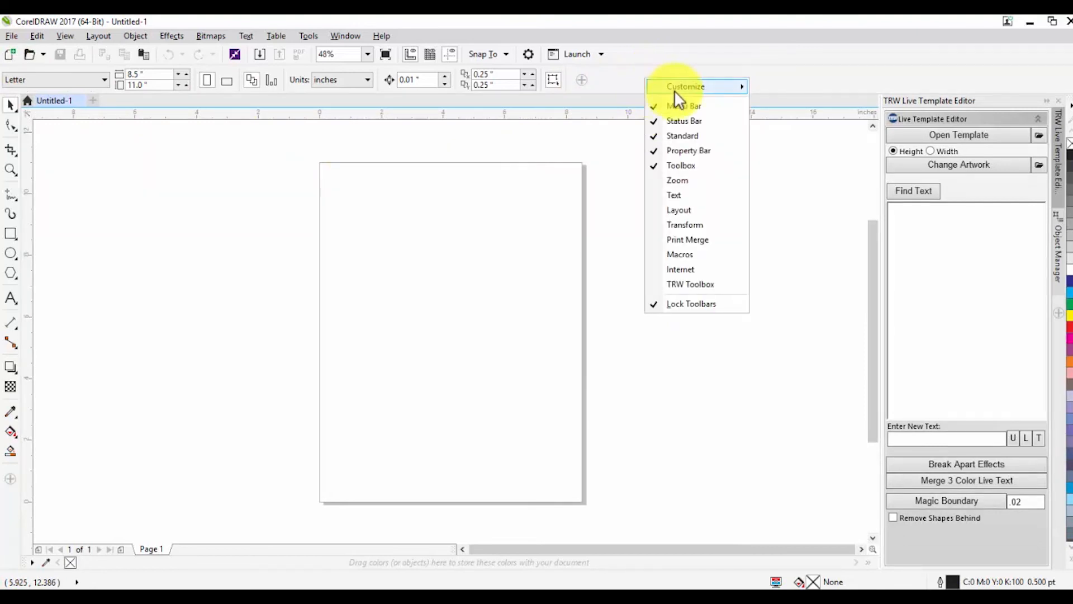
mouse_move(676, 88)
mouse_move(819, 115)
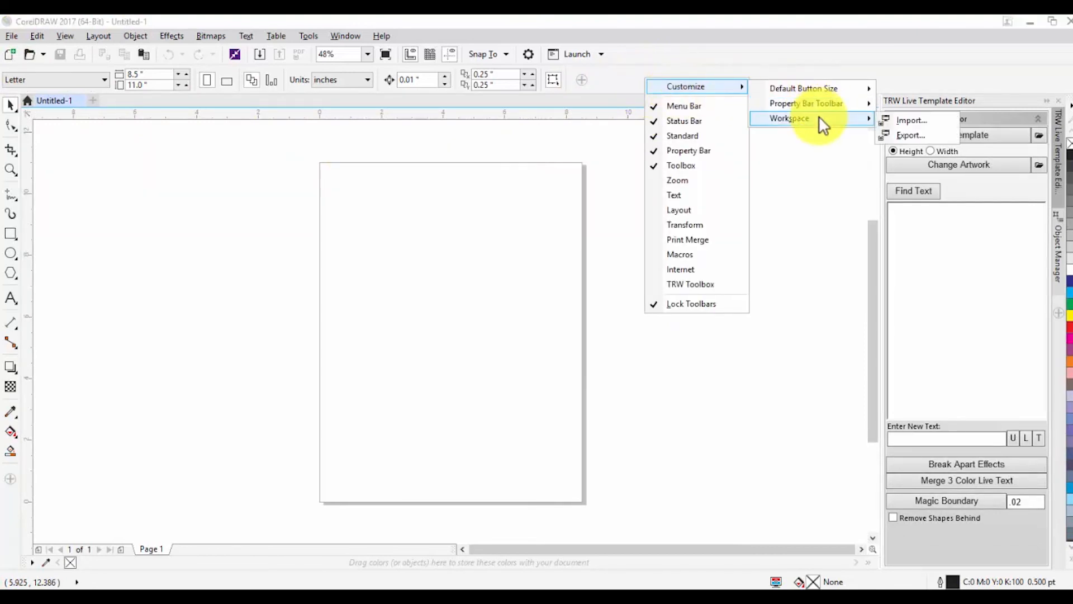
left_click(905, 119)
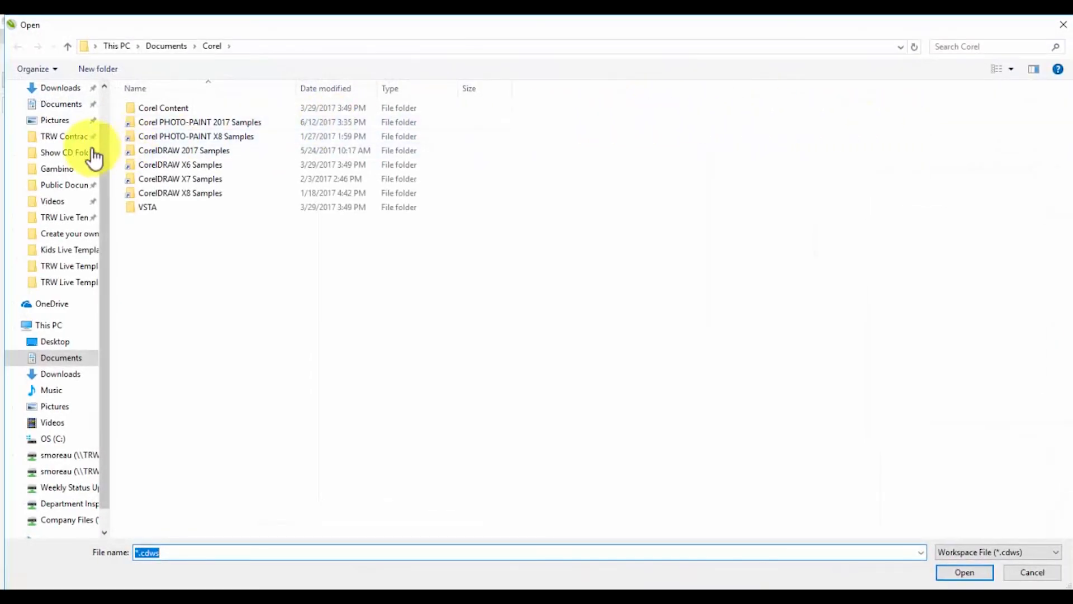
scroll(71, 156, "up", 1)
left_click(61, 148)
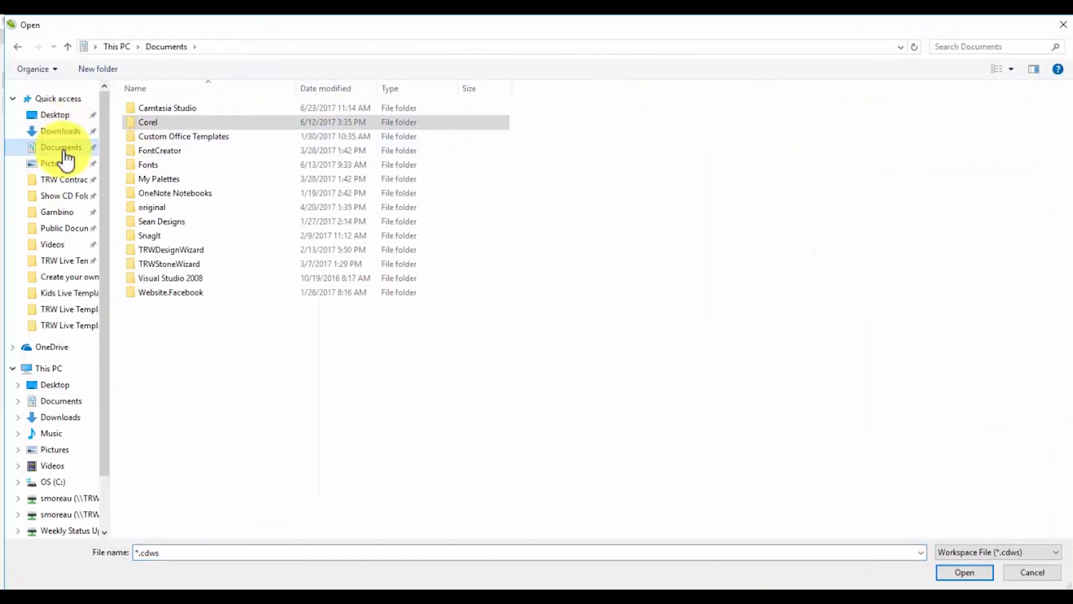
double_click(217, 249)
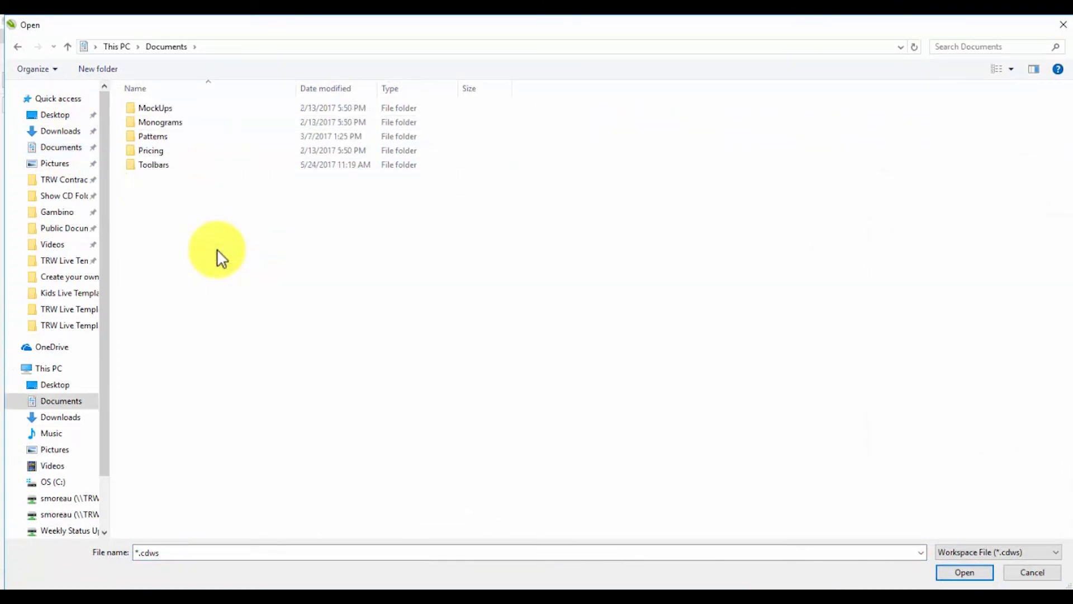
double_click(182, 165)
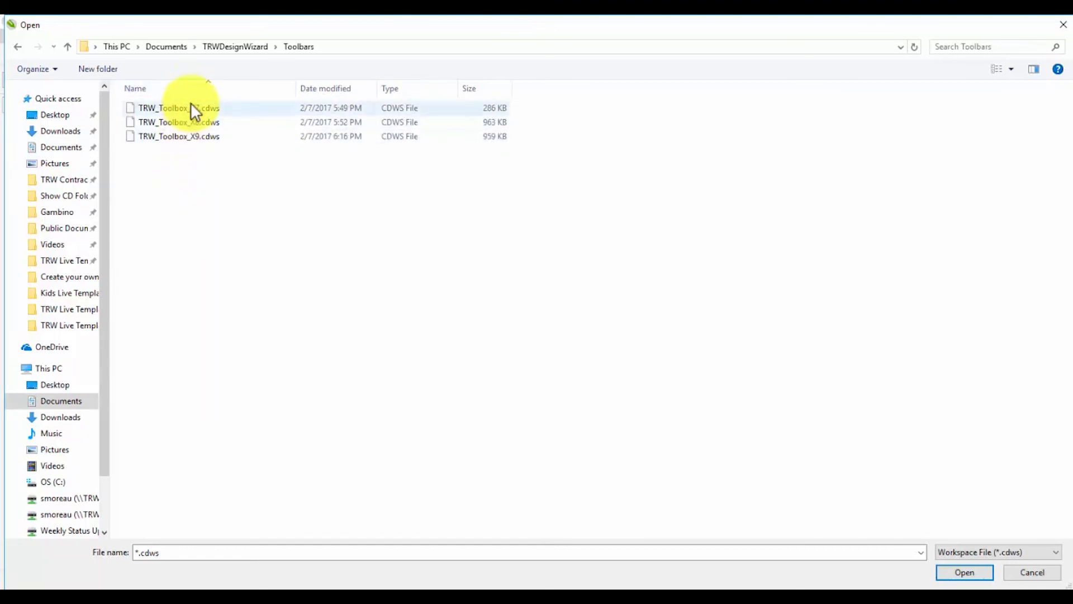
Step: Import the toolbars from TRW_Toolbox_X9.cdws into the current workspace and check the TRW Toolbox entry in the toolbar list
left_click(199, 138)
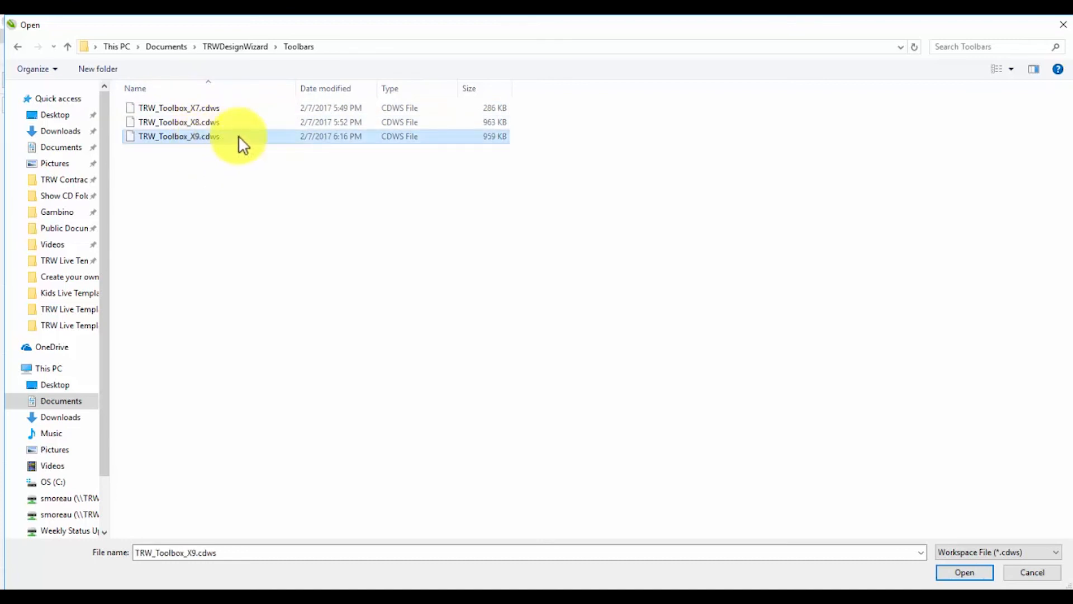
double_click(320, 136)
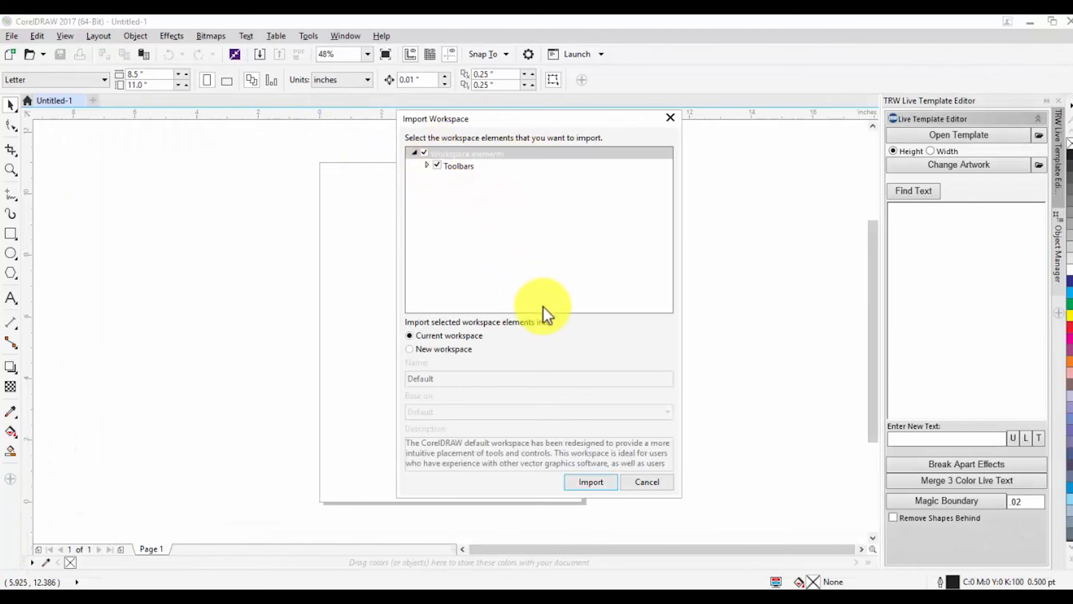
left_click(601, 483)
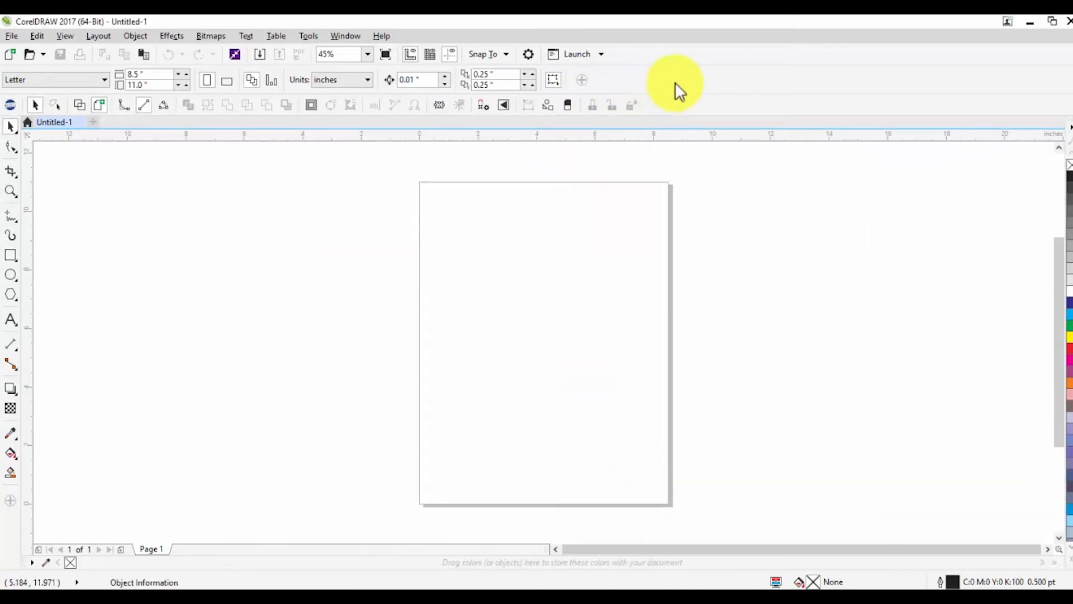
right_click(675, 84)
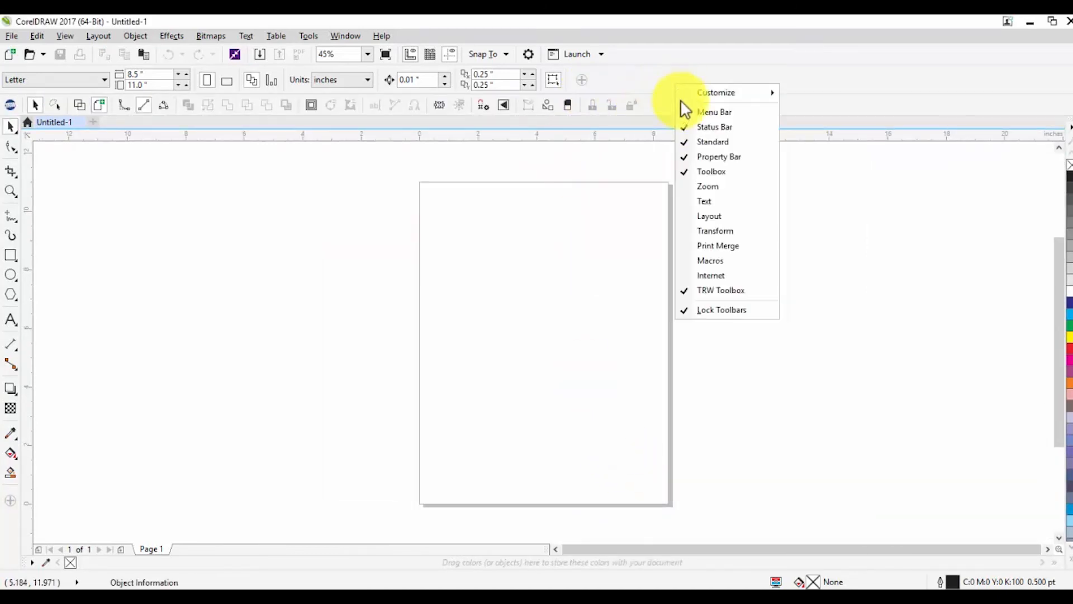
left_click(720, 290)
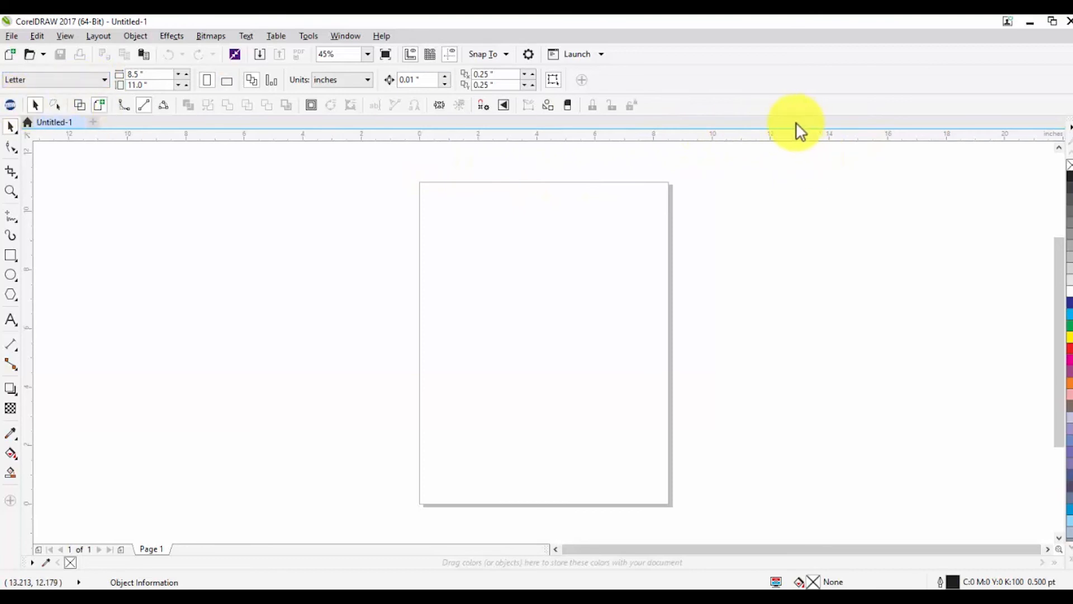
Step: Draw a circle about 7.5 inches in diameter and move it over the upper-left part of the page
left_click_drag(690, 102, 810, 71)
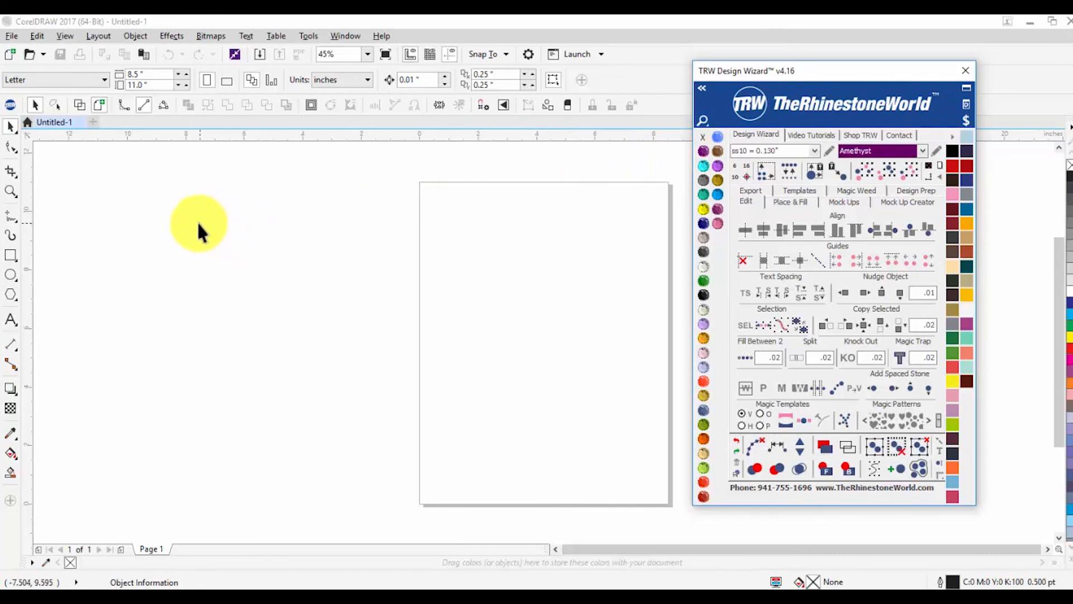
left_click(10, 273)
mouse_move(613, 245)
left_mouse_down()
mouse_move(438, 385)
mouse_move(385, 447)
left_mouse_up()
left_click_drag(160, 76, 26, 77)
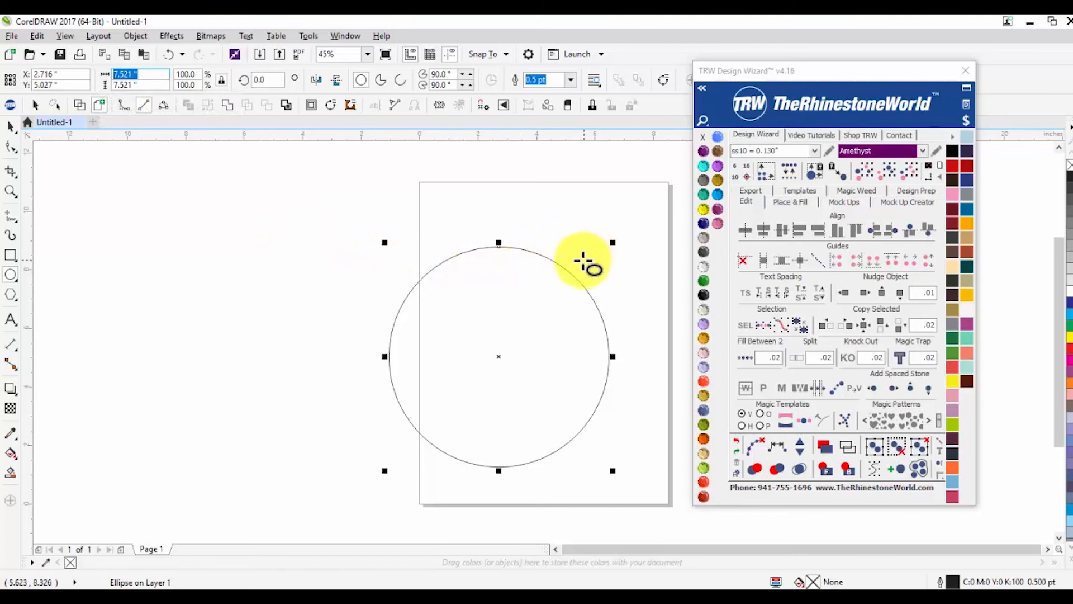
key("BackSpace")
left_click(7, 129)
left_click_drag(552, 332, 487, 308)
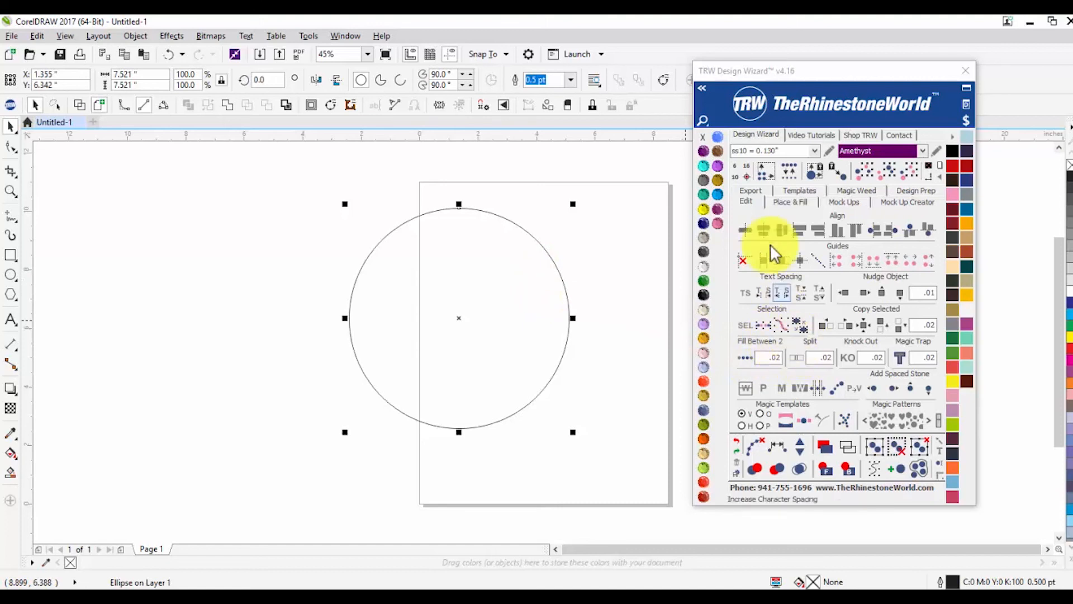
Step: Split the circle horizontally with the TRW Design Wizard, pull the lower half away and delete it
left_click(795, 355)
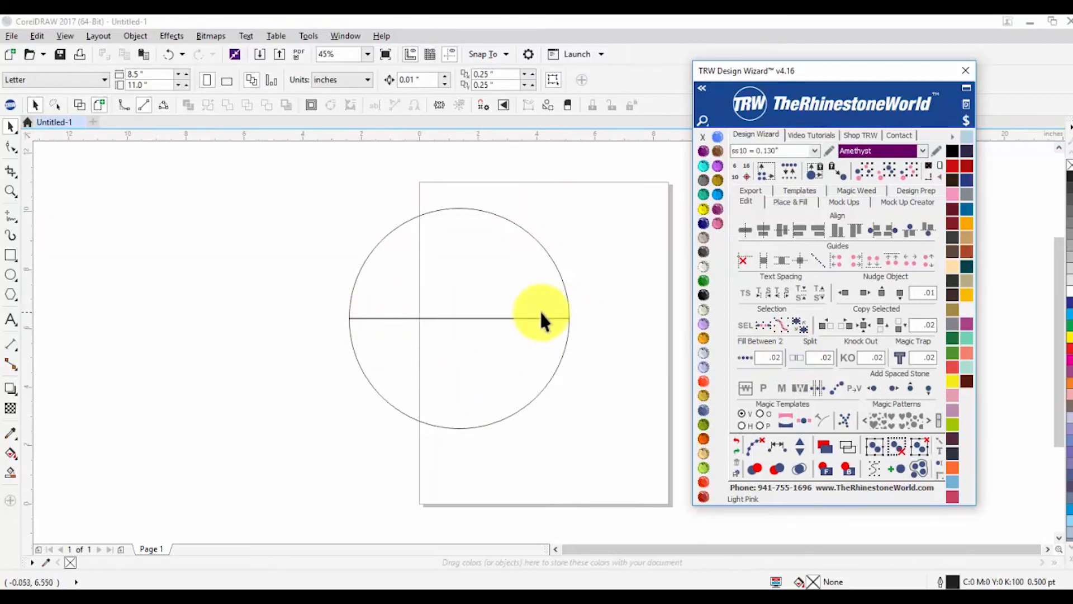
left_click_drag(520, 336, 537, 407)
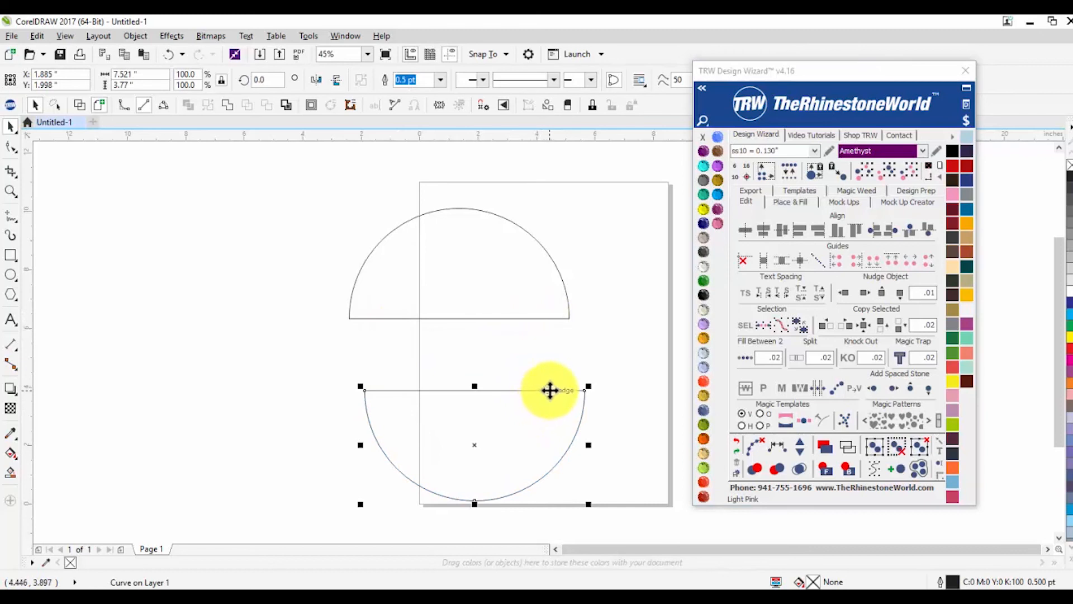
key("Delete")
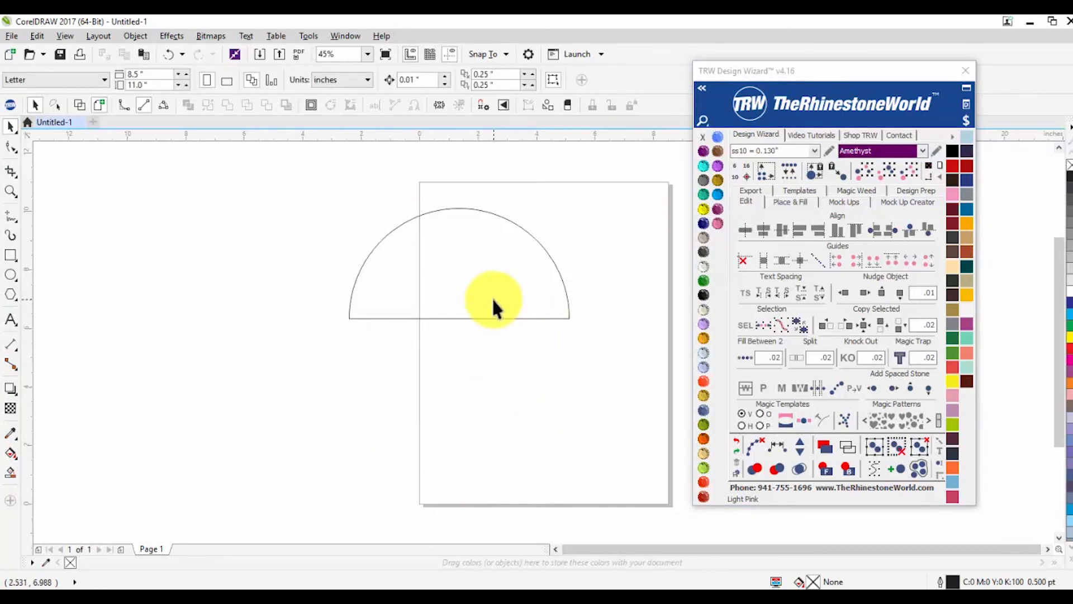
Step: Fill the remaining half circle with Light Orange and remove its outline
left_click(525, 318)
left_click(706, 151)
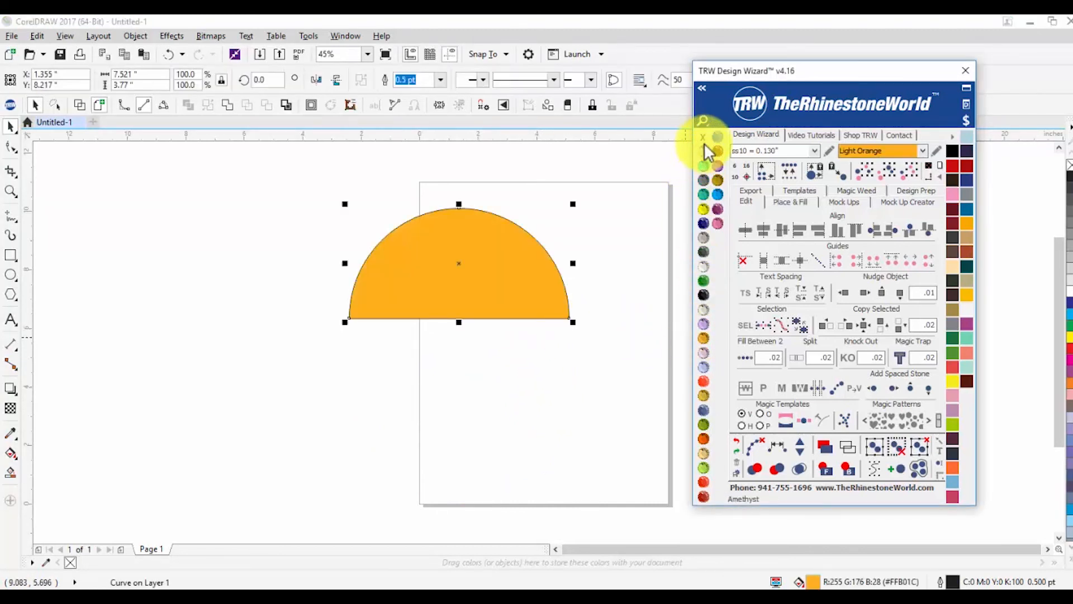
right_click(703, 137)
left_click(644, 301)
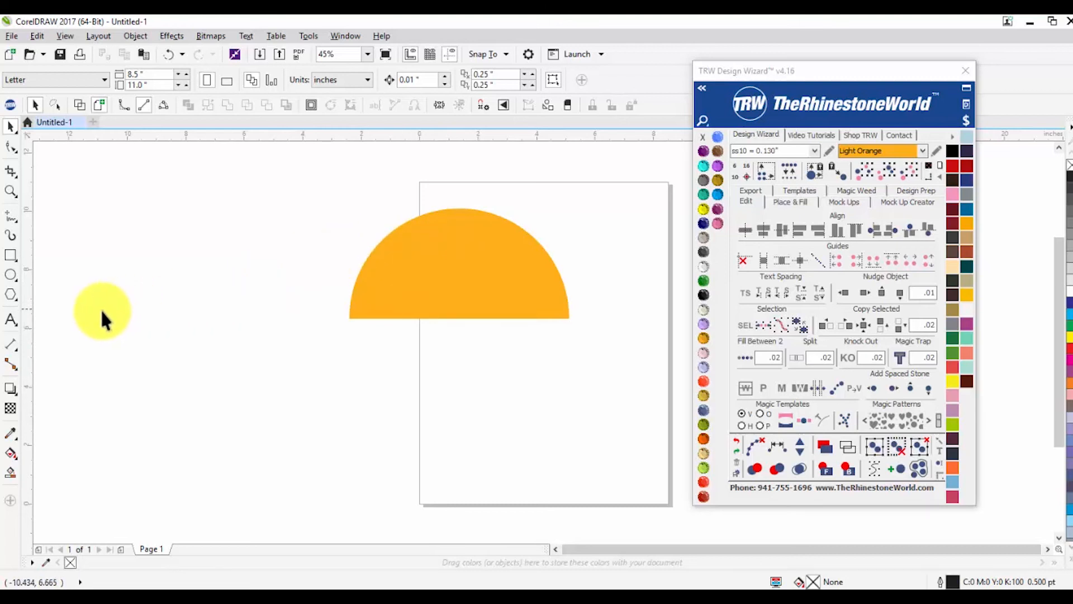
Step: Draw a five-pointed star about 6.3 by 6 inches below the orange half circle
left_click(11, 293)
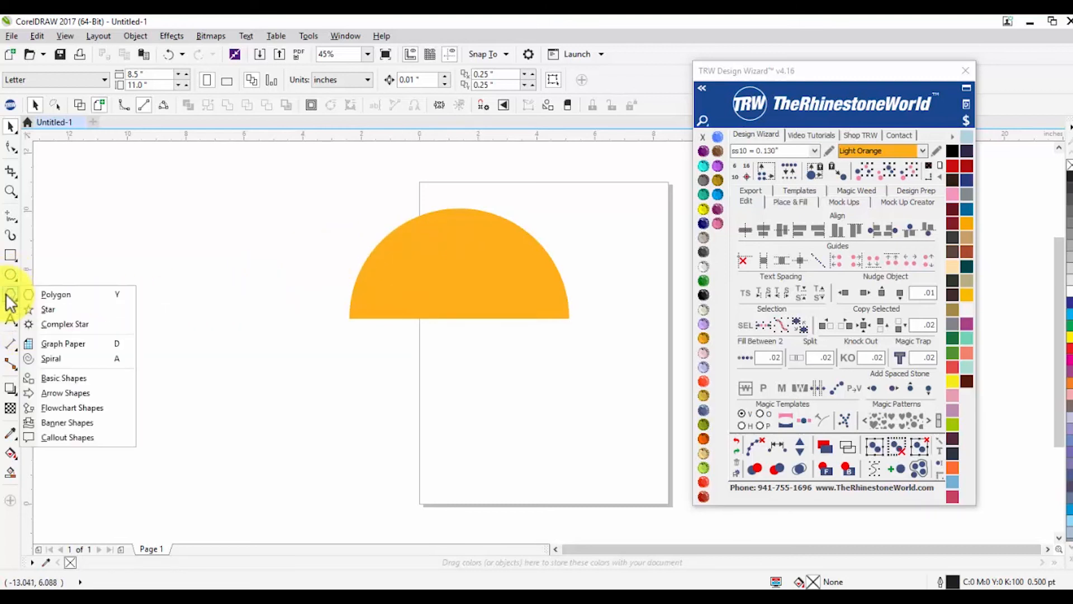
left_click(68, 306)
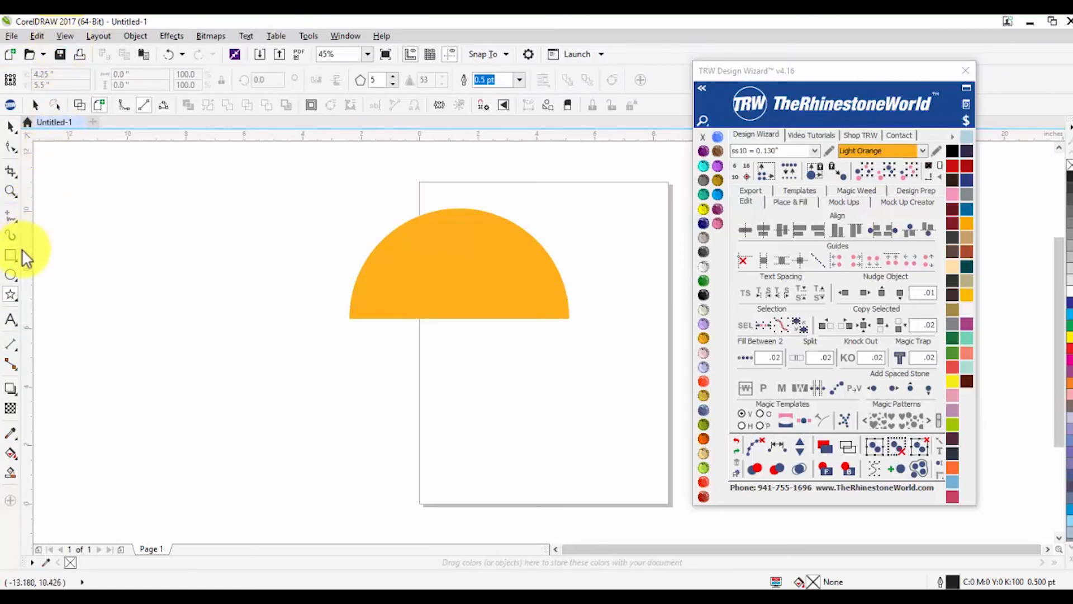
left_click(12, 294)
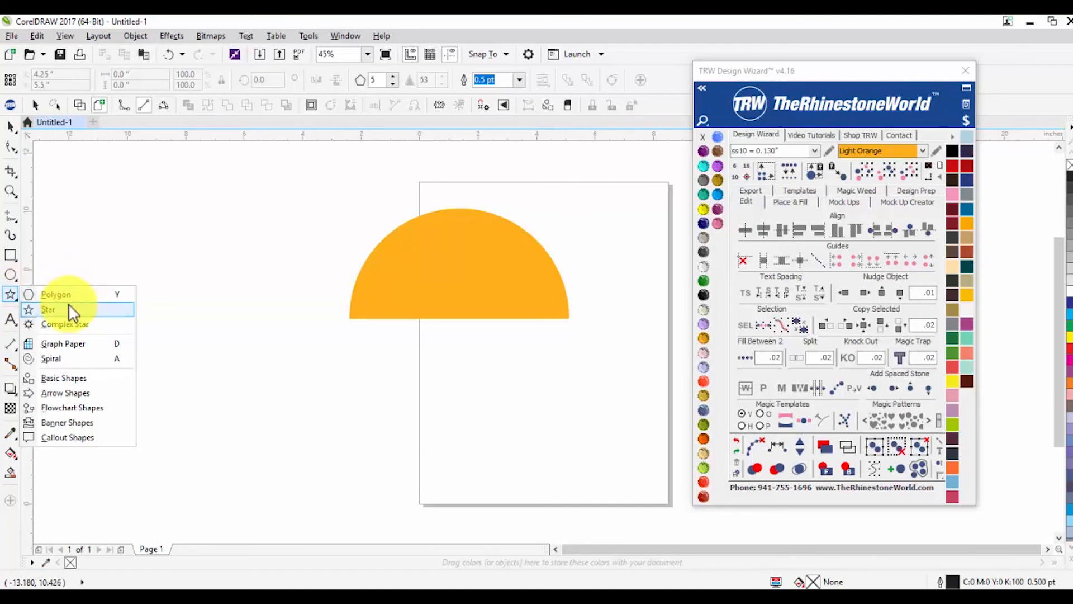
left_click(67, 310)
left_click_drag(530, 336, 338, 453)
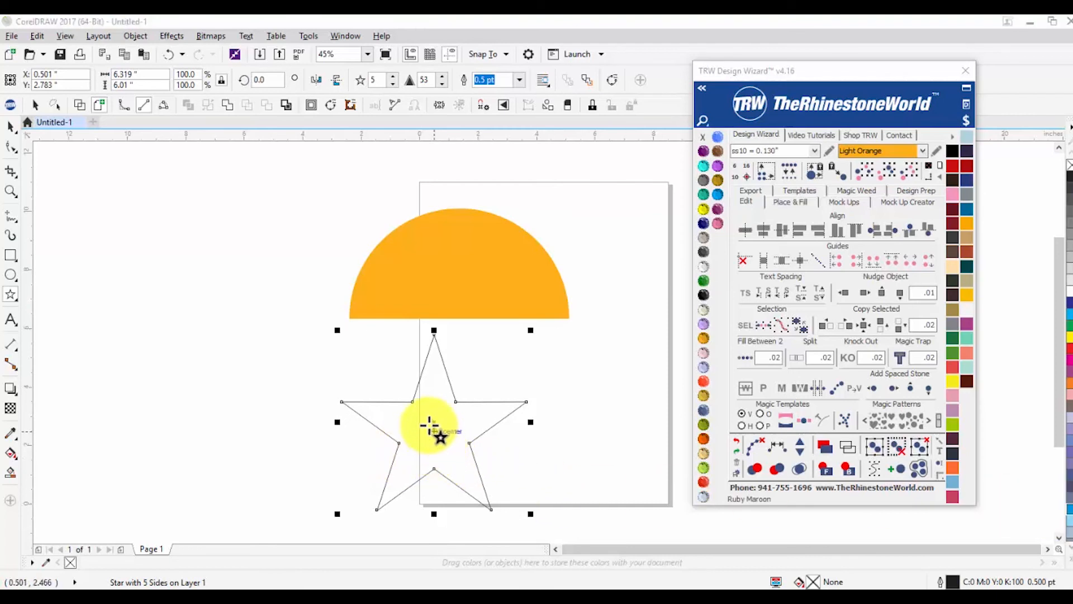
Step: Move the star onto the orange half circle and center both objects together on the page
left_click_drag(434, 419, 461, 280)
mouse_move(305, 170)
left_mouse_down()
mouse_move(487, 290)
mouse_move(392, 254)
mouse_move(307, 201)
left_mouse_up()
key("space")
left_click_drag(283, 162, 617, 401)
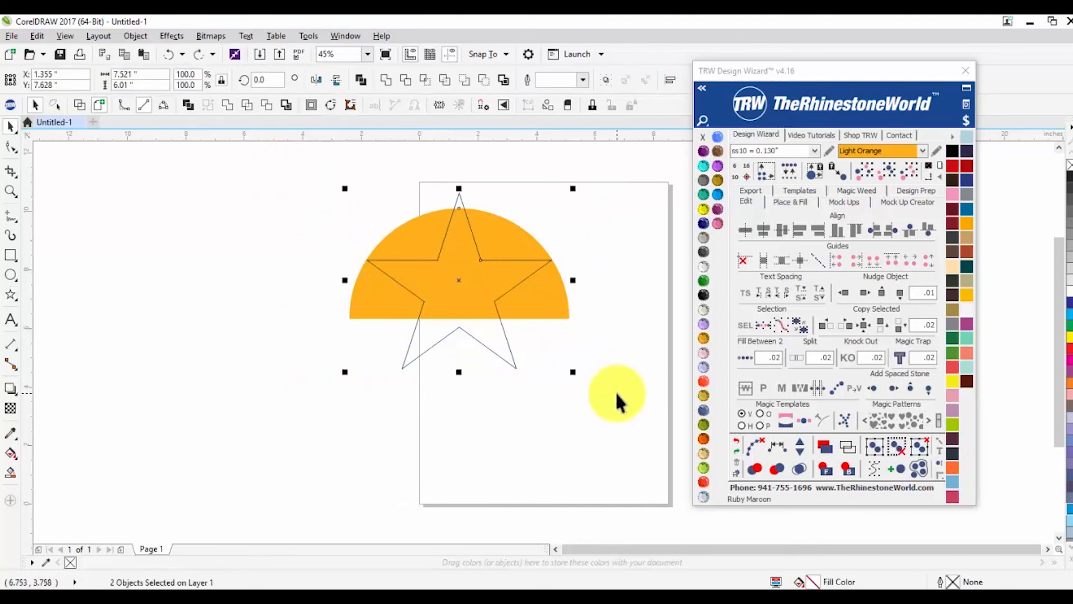
key("p")
left_click(364, 353)
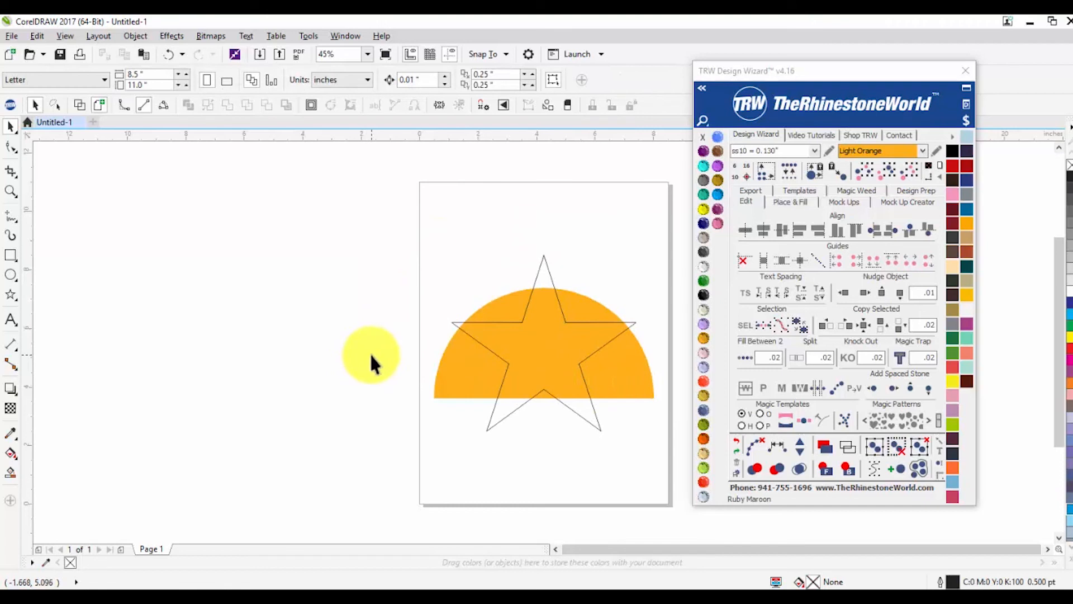
Step: Set the number of points on the star to 20
left_click(517, 407)
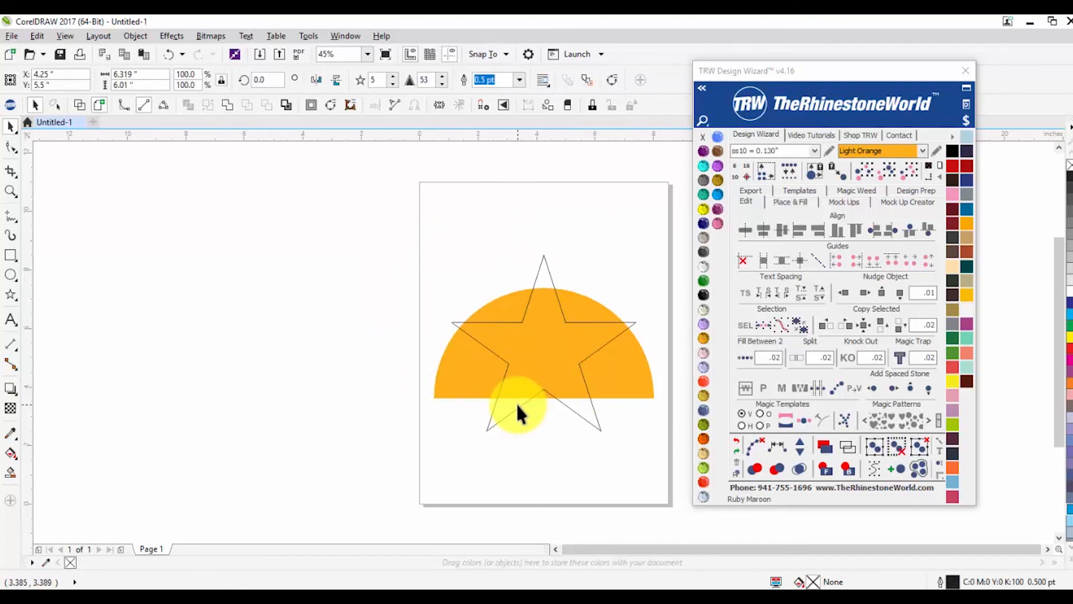
left_click(467, 268)
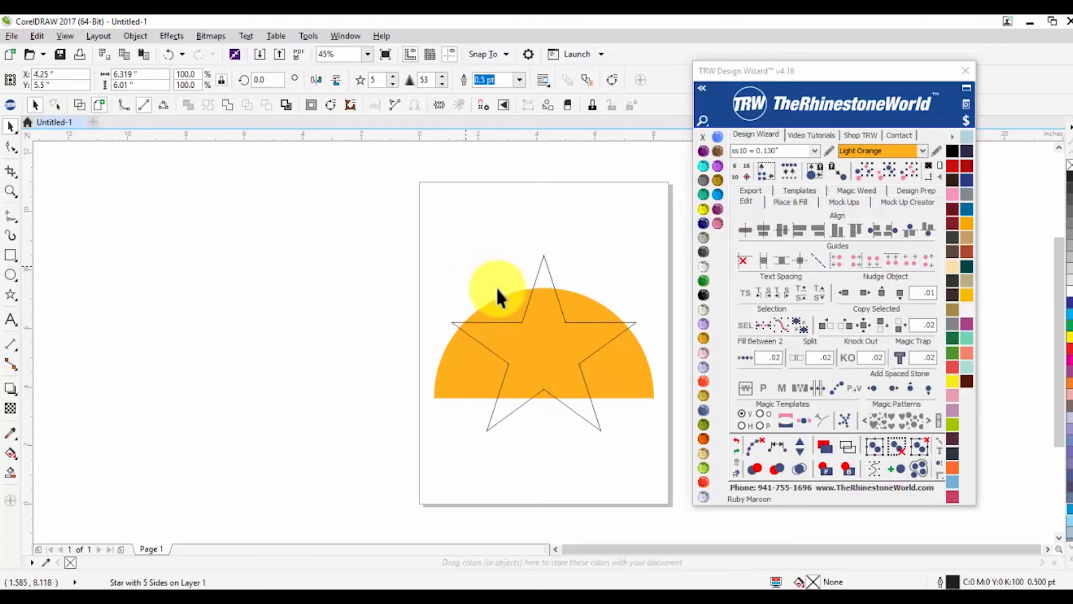
left_click(541, 270)
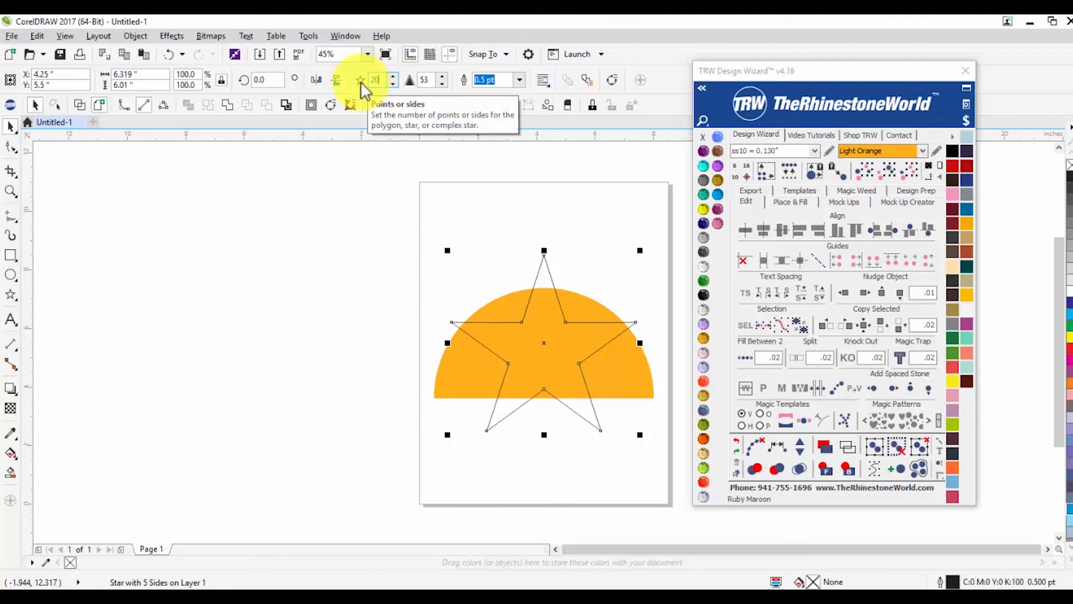
key("Return")
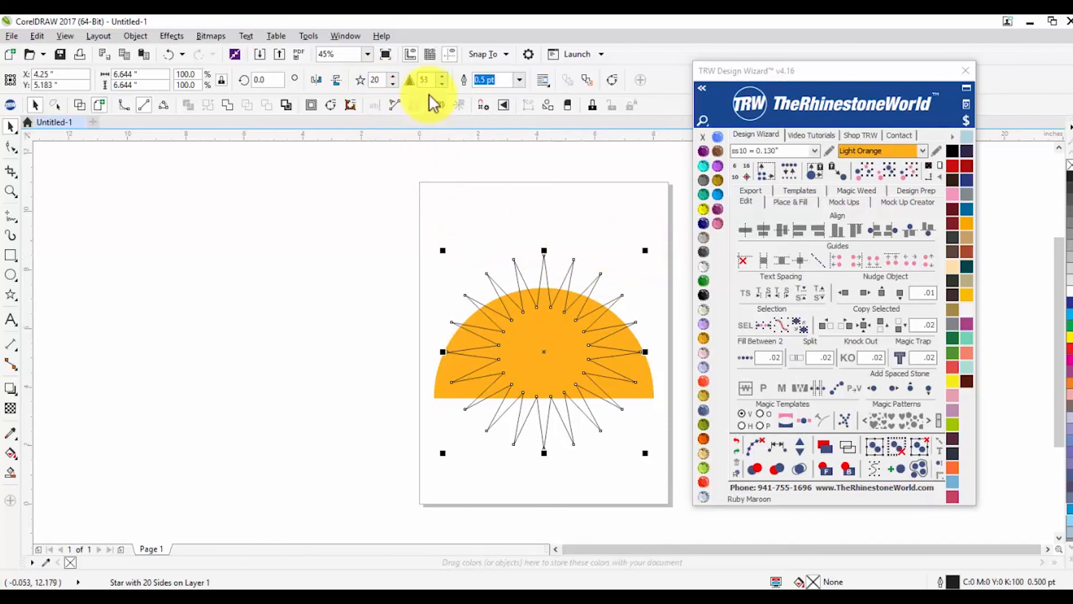
Step: Set the 20-pointed star's sharpness to 30
left_click_drag(428, 80, 408, 77)
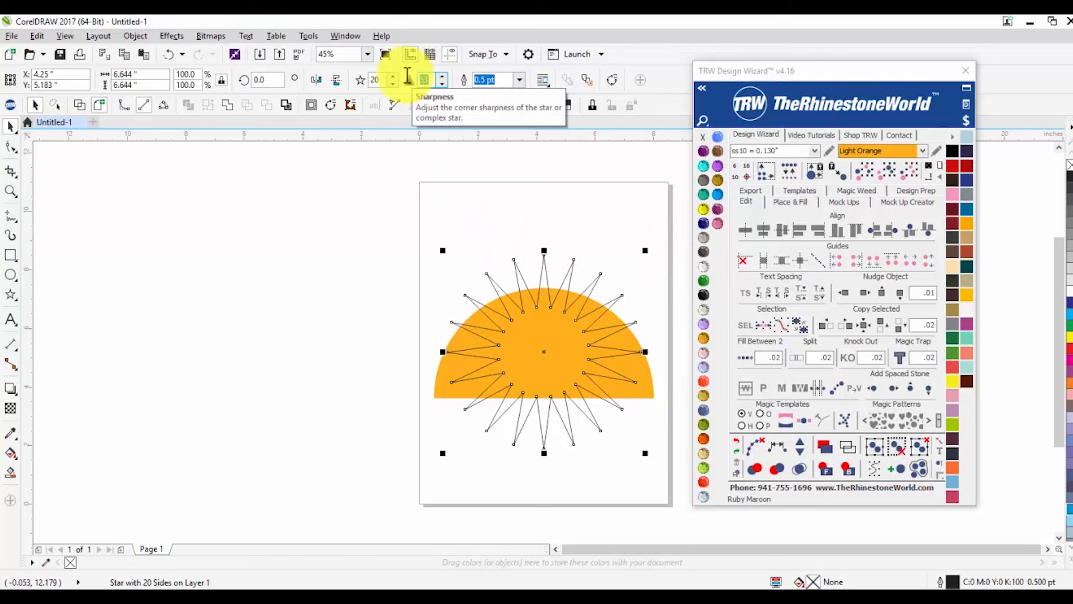
type("30")
key("Return")
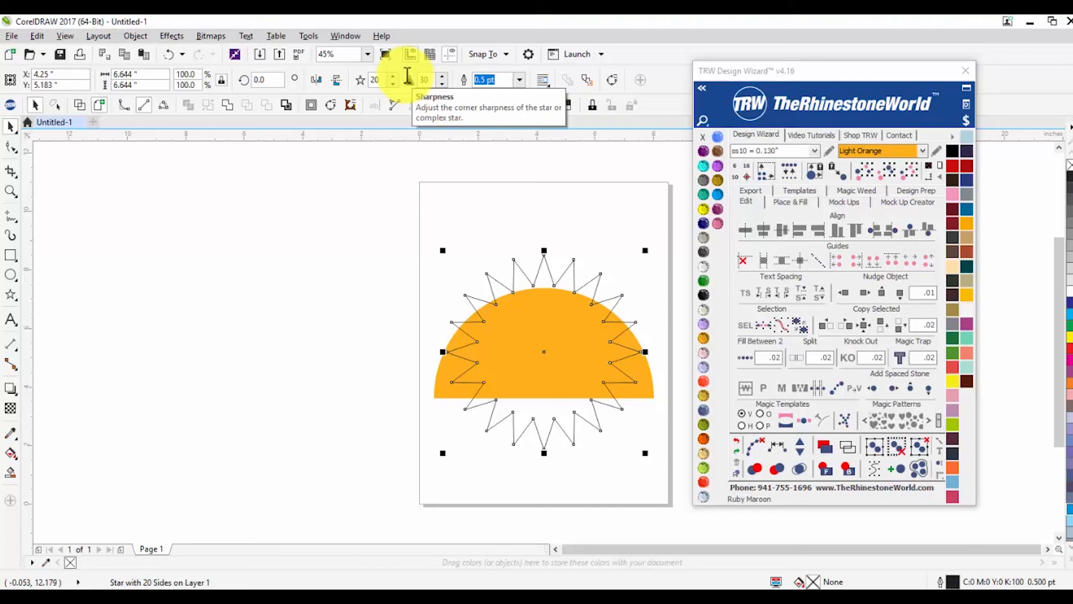
left_click_drag(431, 80, 415, 85)
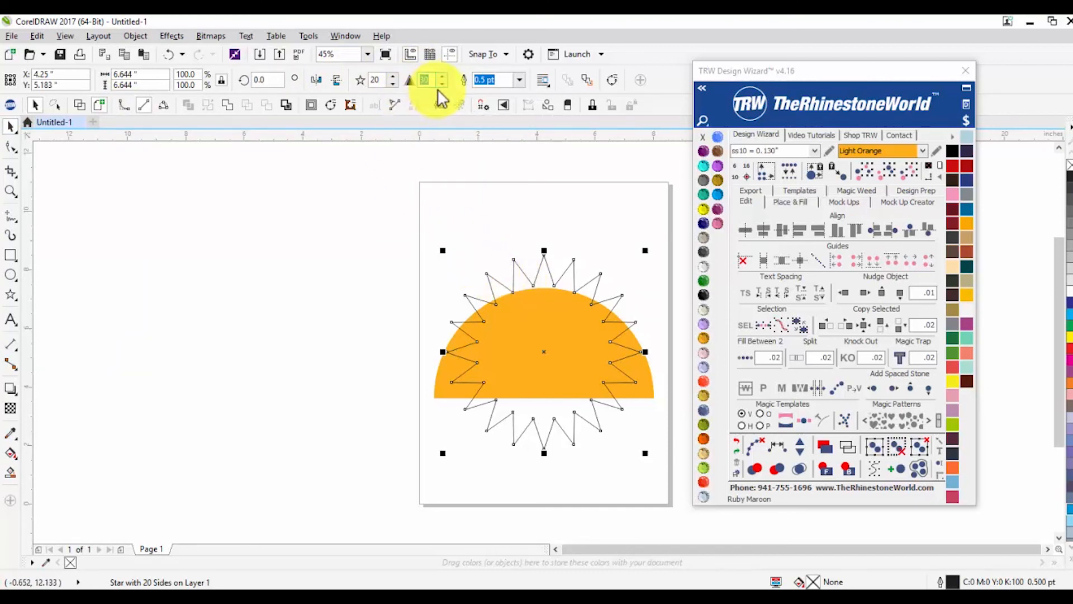
Step: Enlarge the star proportionally to about 9.6 inches and lower it so its rays surround the orange half circle
left_click(387, 305)
left_click(514, 276)
left_click_drag(645, 251, 661, 235)
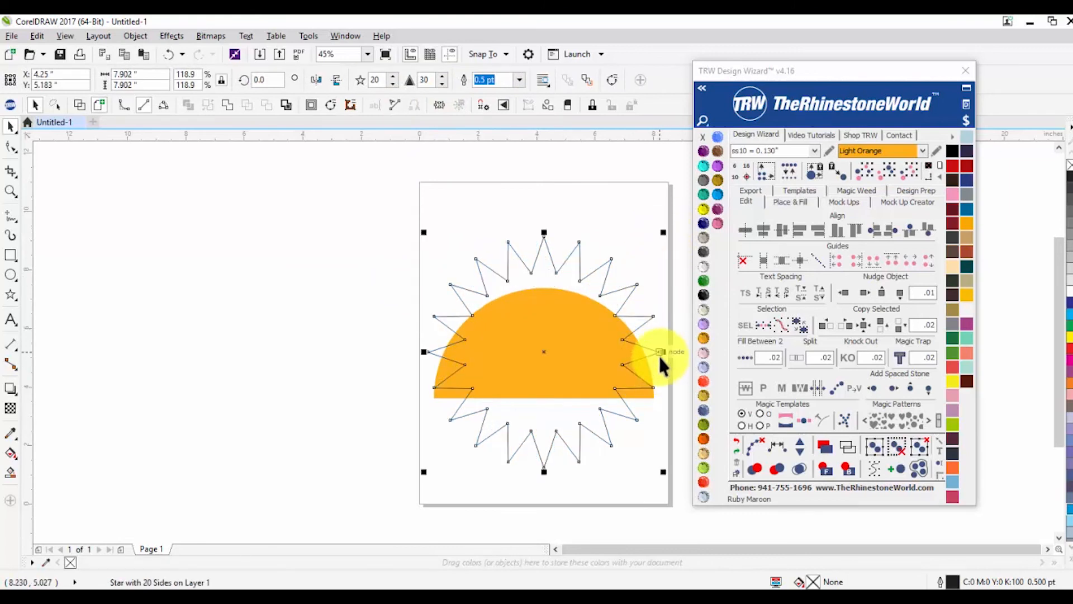
mouse_move(550, 354)
left_mouse_down()
mouse_move(544, 376)
mouse_move(539, 364)
left_mouse_up()
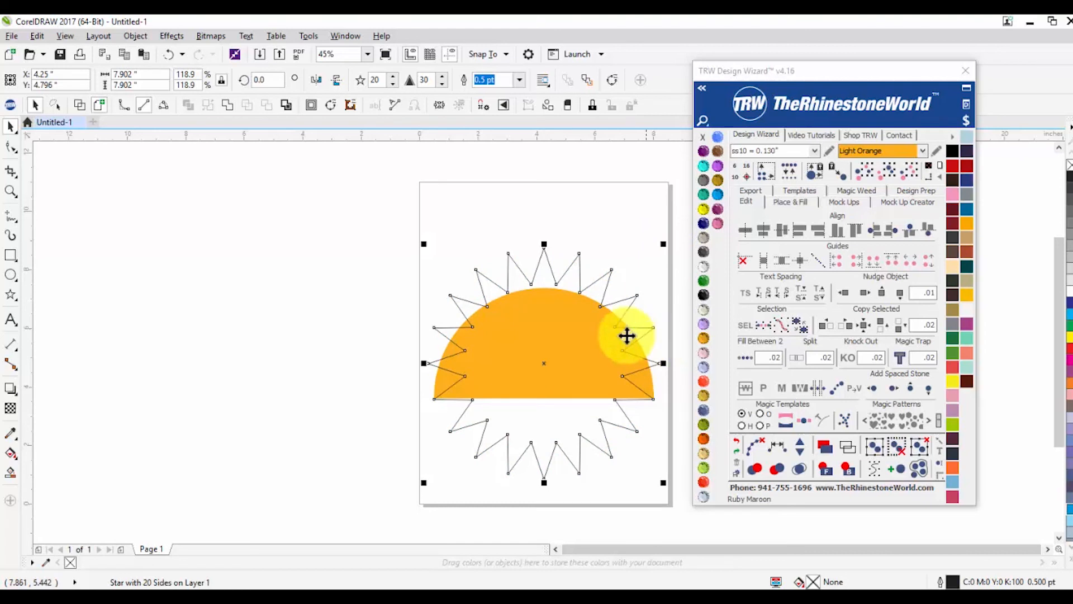
left_click_drag(424, 244, 362, 228)
left_click_drag(537, 269, 532, 282)
left_click(378, 273)
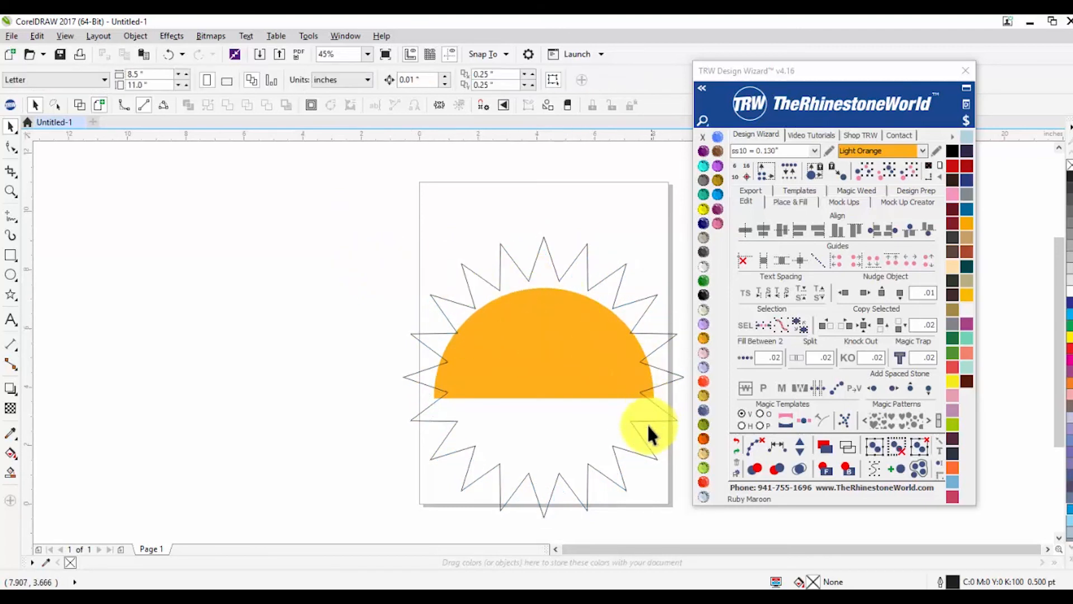
Step: Send the star behind the half circle and stretch it evenly on both sides to about 10.4 inches wide
left_click(633, 442)
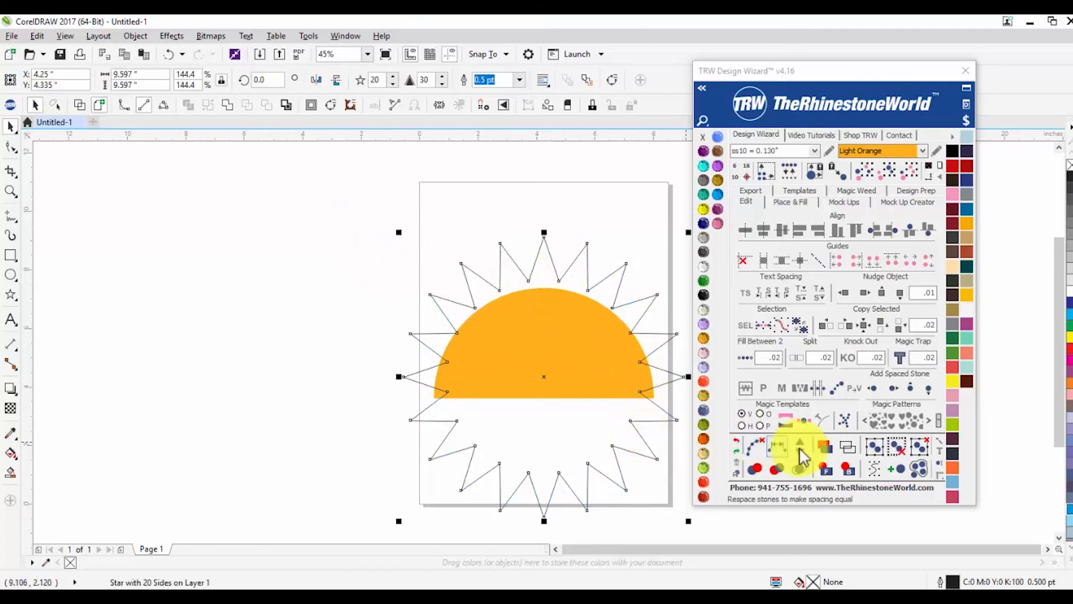
left_click(849, 471)
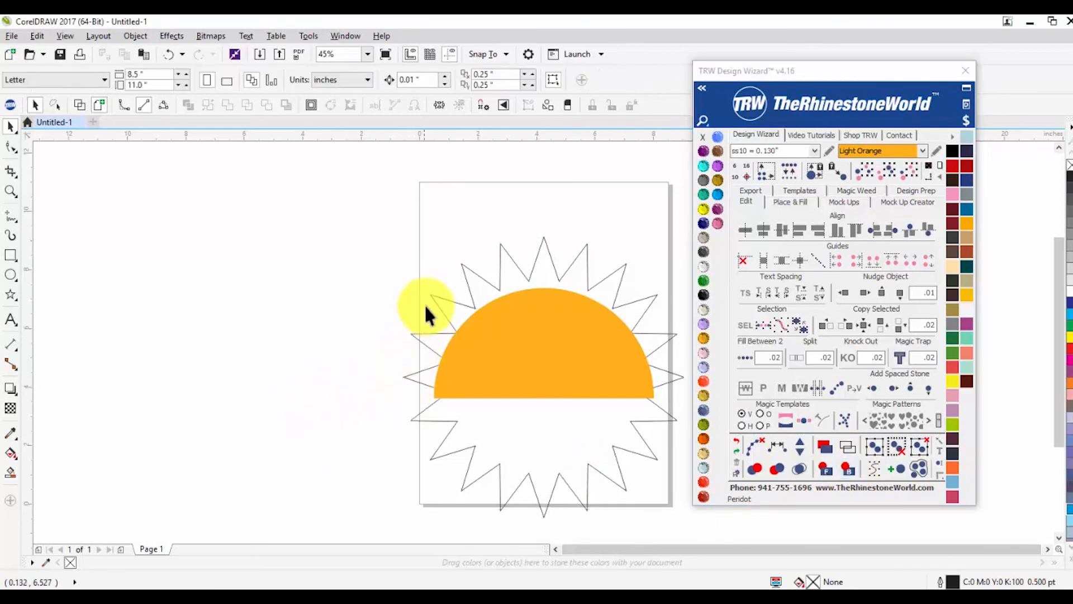
left_click(675, 379)
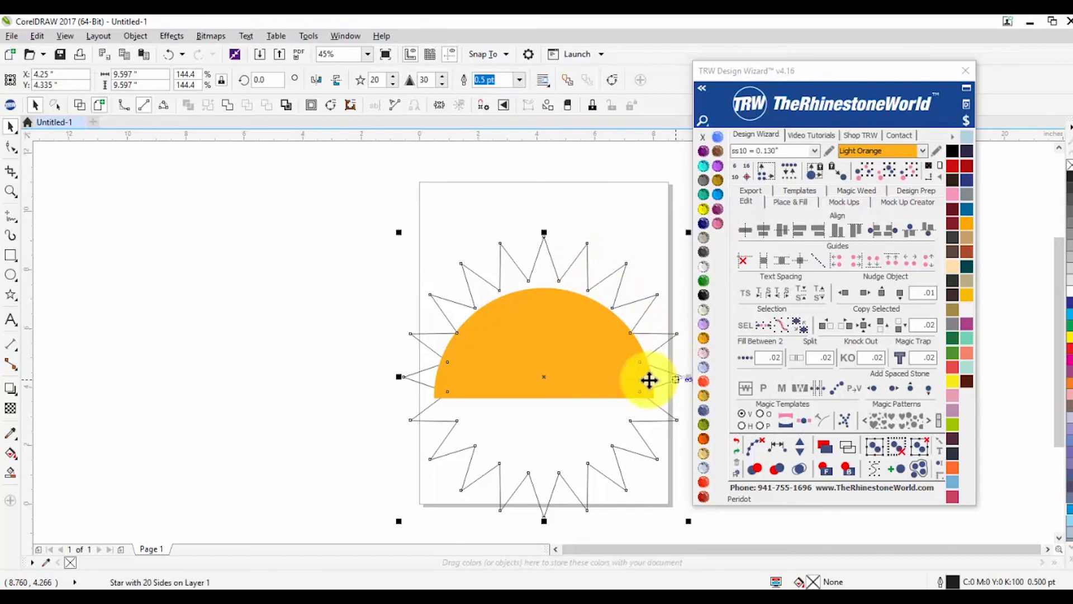
scroll(425, 386, "up", 3)
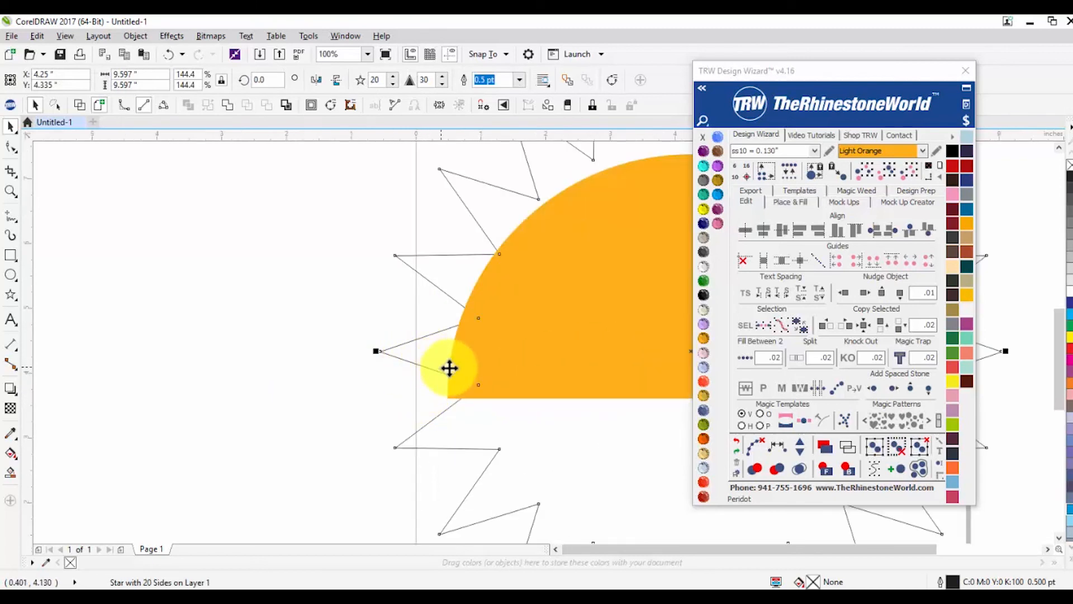
scroll(408, 381, "down", 3)
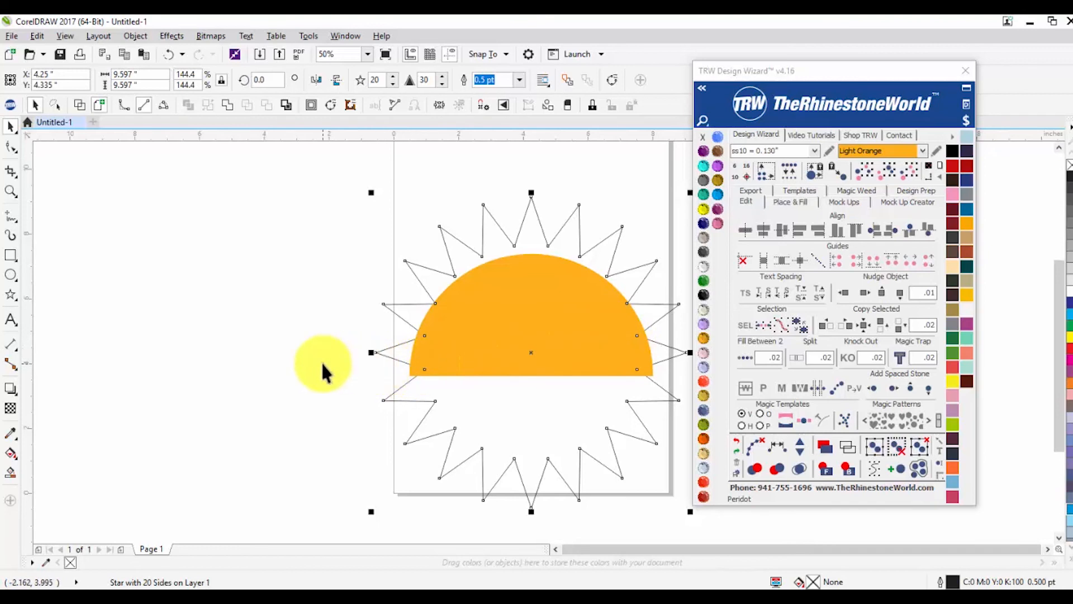
left_click_drag(372, 353, 358, 355)
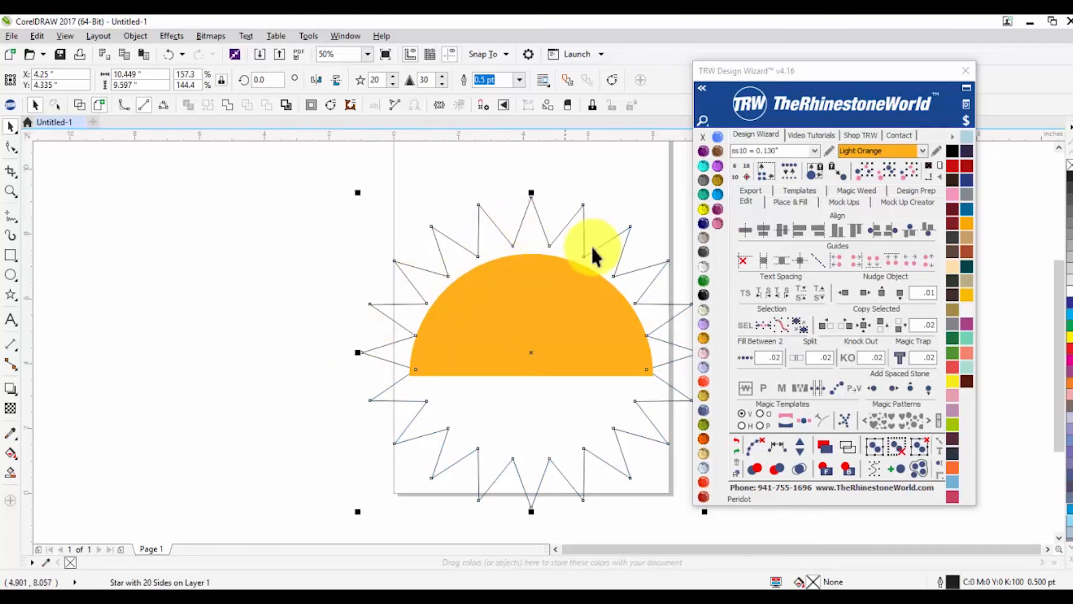
scroll(555, 334, "down", 1)
scroll(540, 352, "up", 1)
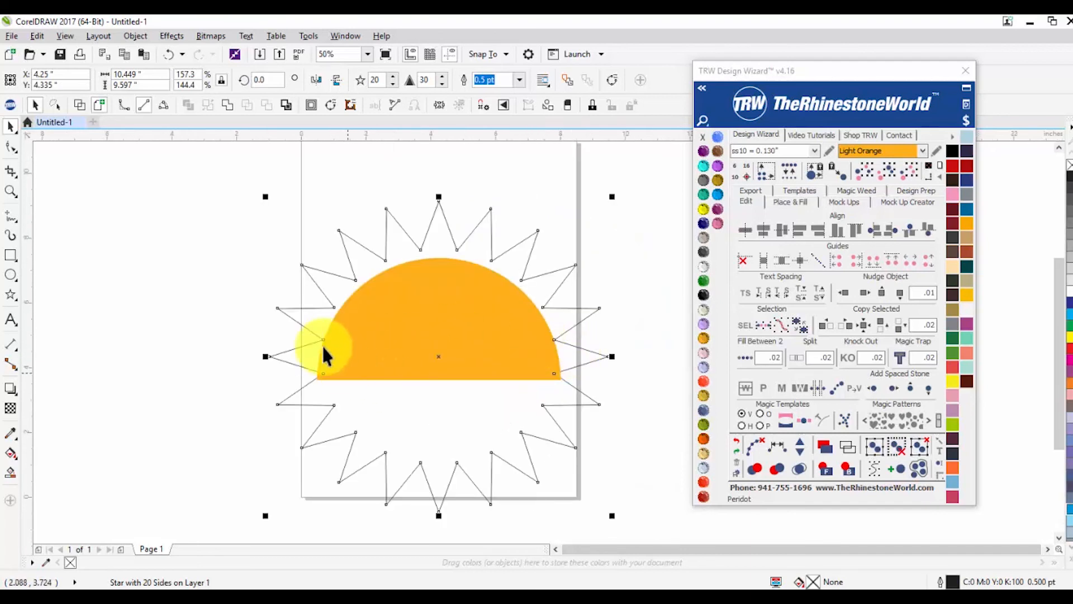
left_click(221, 357)
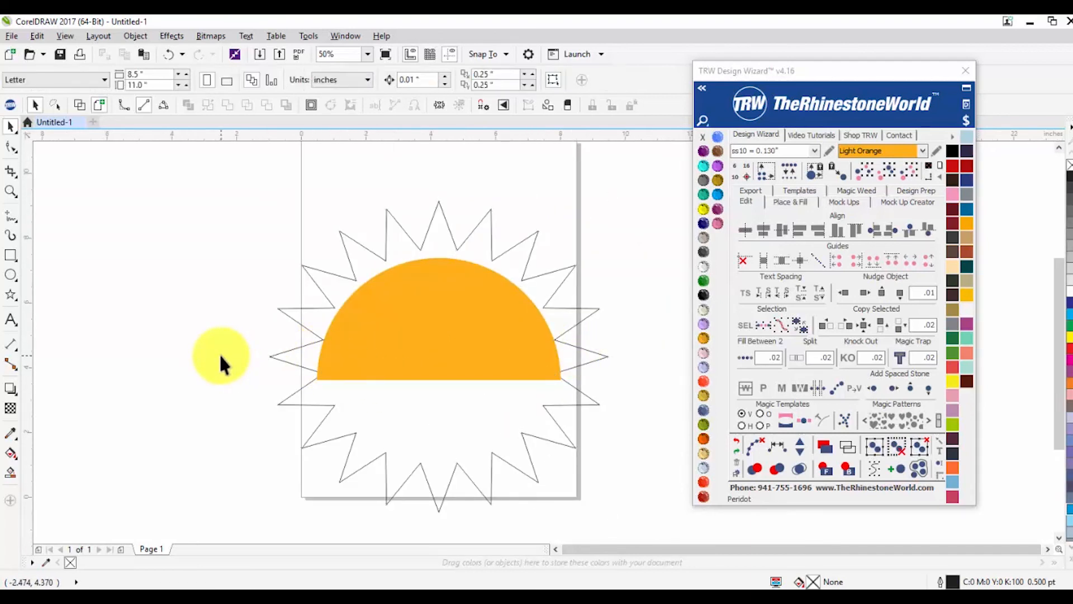
Step: Create one outside offset outline around the orange half circle with Islands 1 and Contour Spacing 0.15
left_click(374, 329)
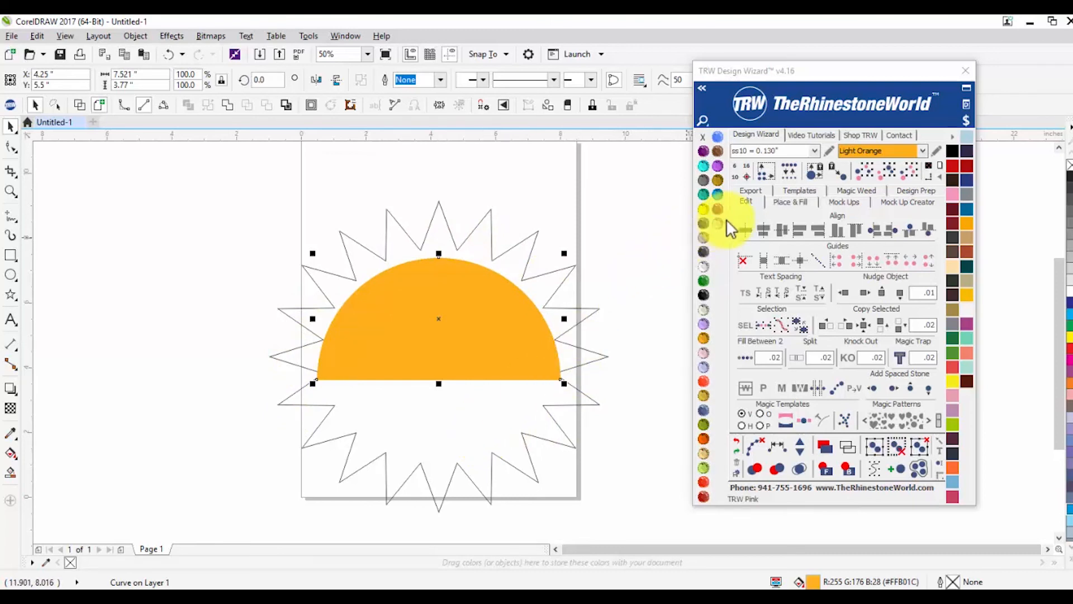
left_click(781, 212)
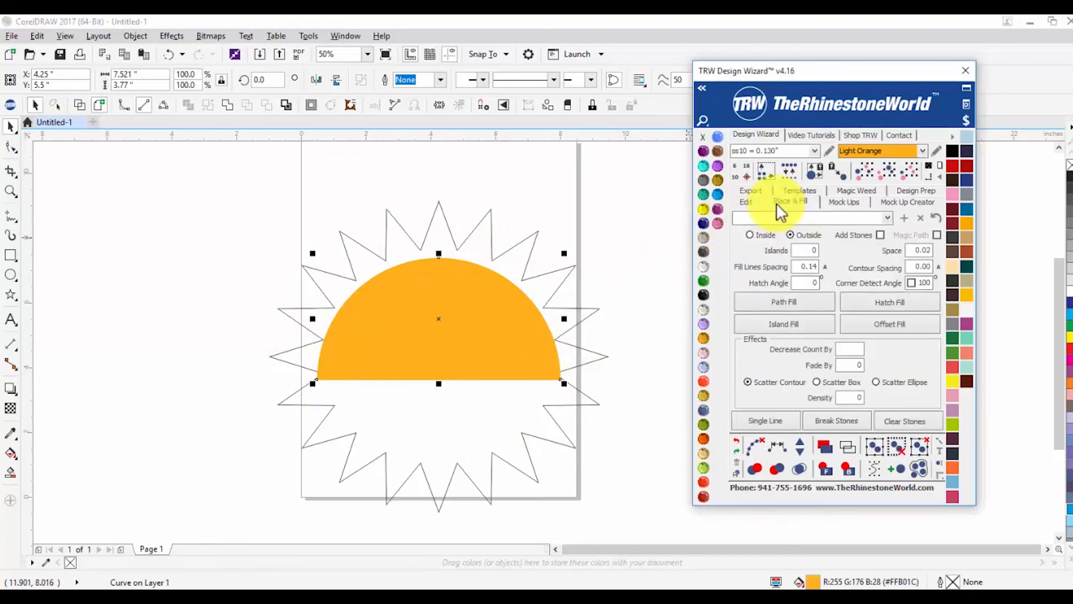
left_click(791, 235)
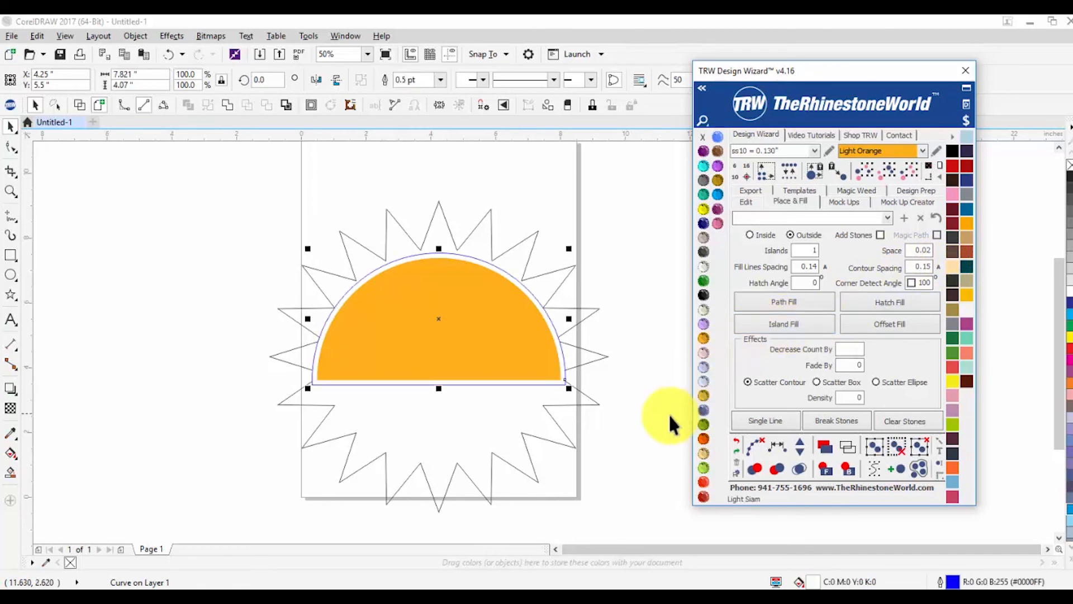
left_click(580, 405)
scroll(524, 327, "up", 1)
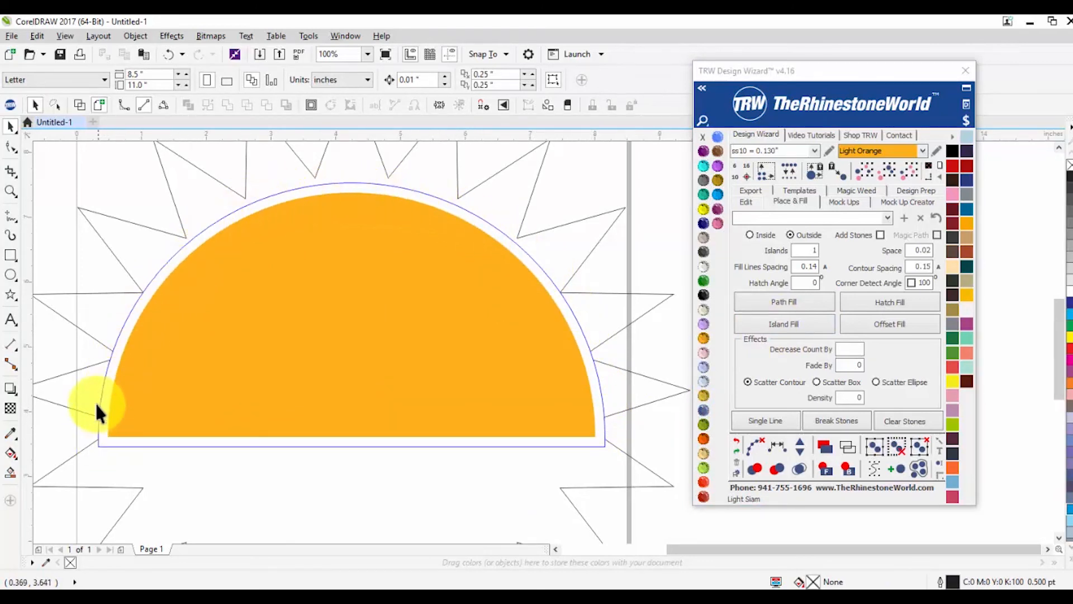
scroll(502, 421, "down", 1)
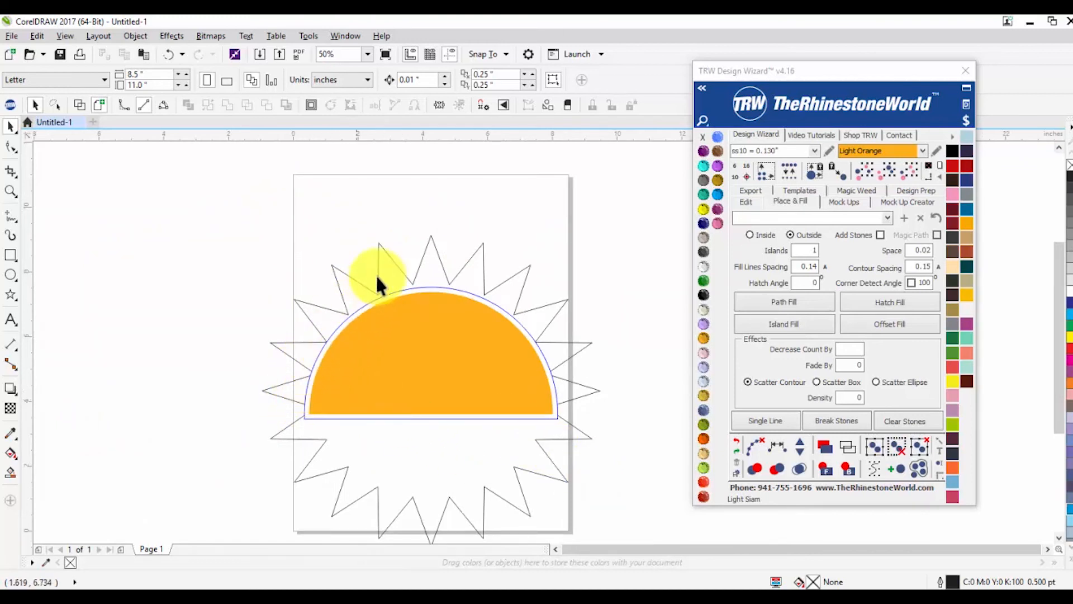
Step: Try to trim the star with the offset outline around the half circle
scroll(424, 283, "up", 1)
scroll(380, 316, "up", 1)
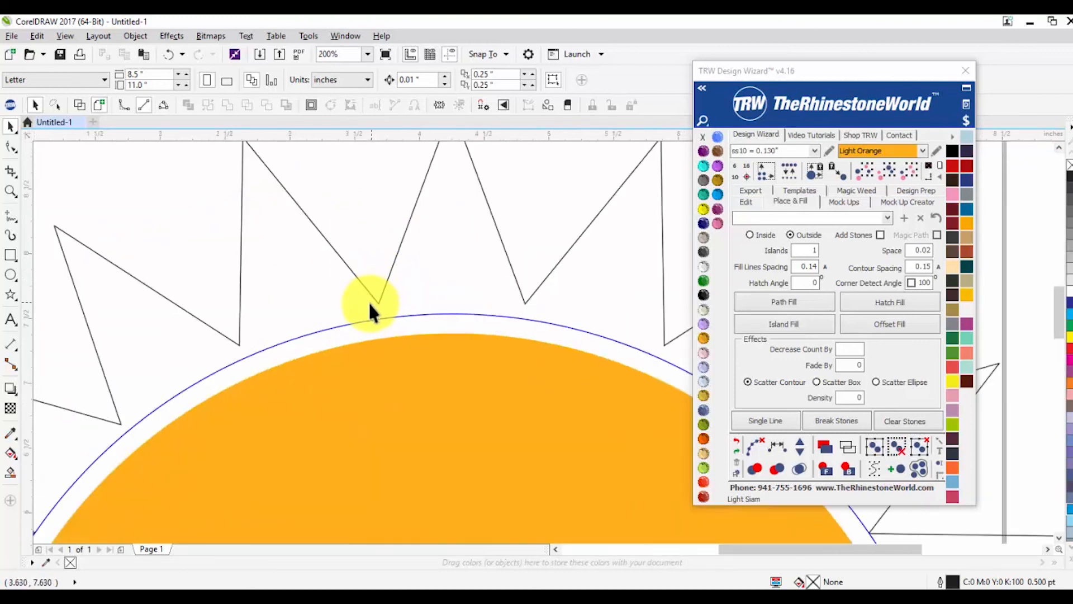
scroll(374, 300, "down", 1)
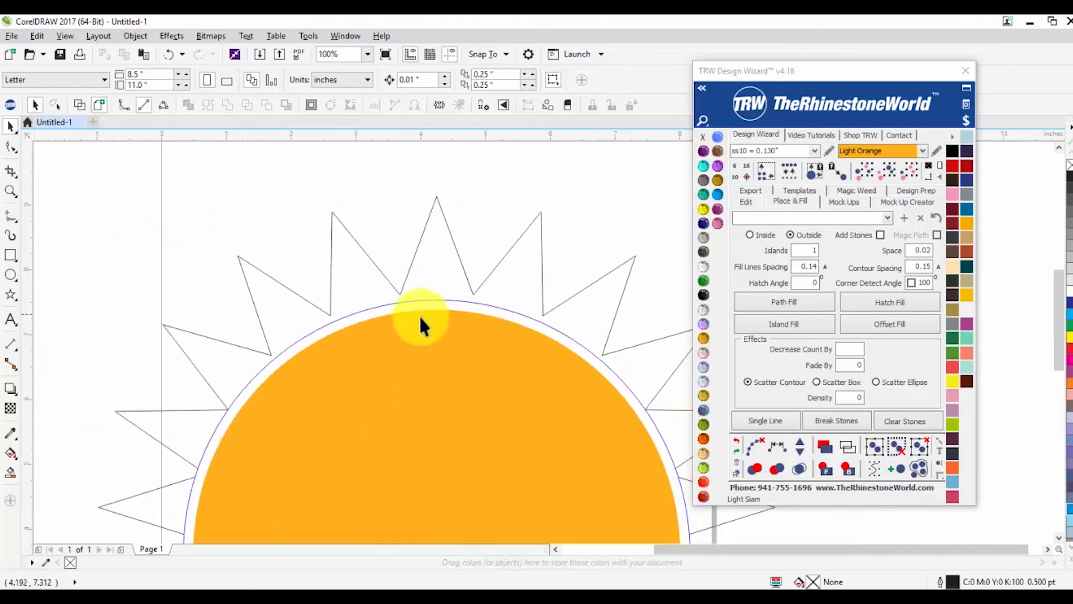
left_click(371, 307)
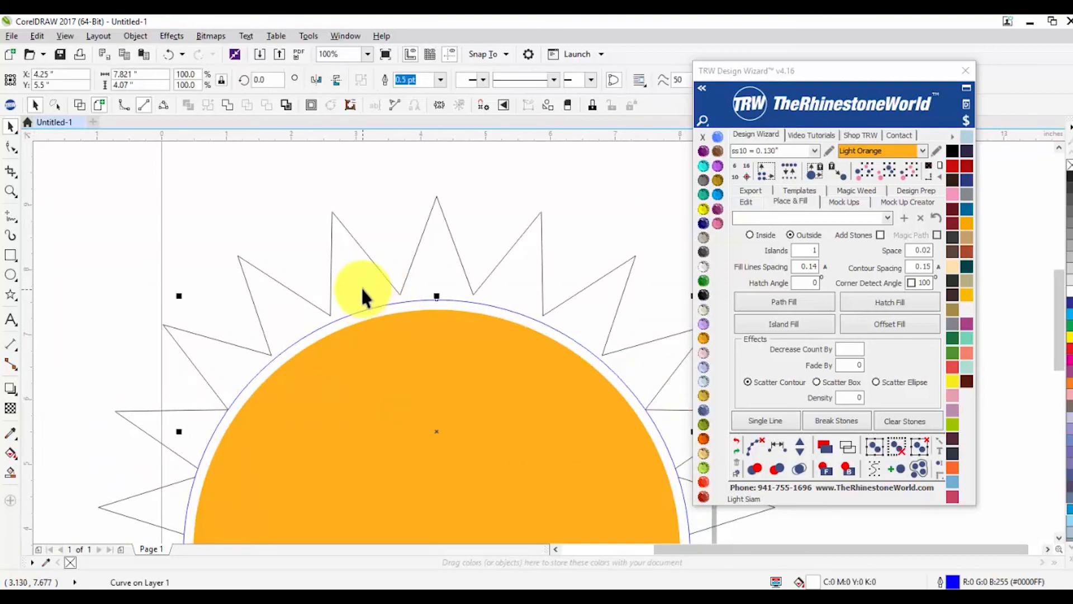
left_click(440, 166)
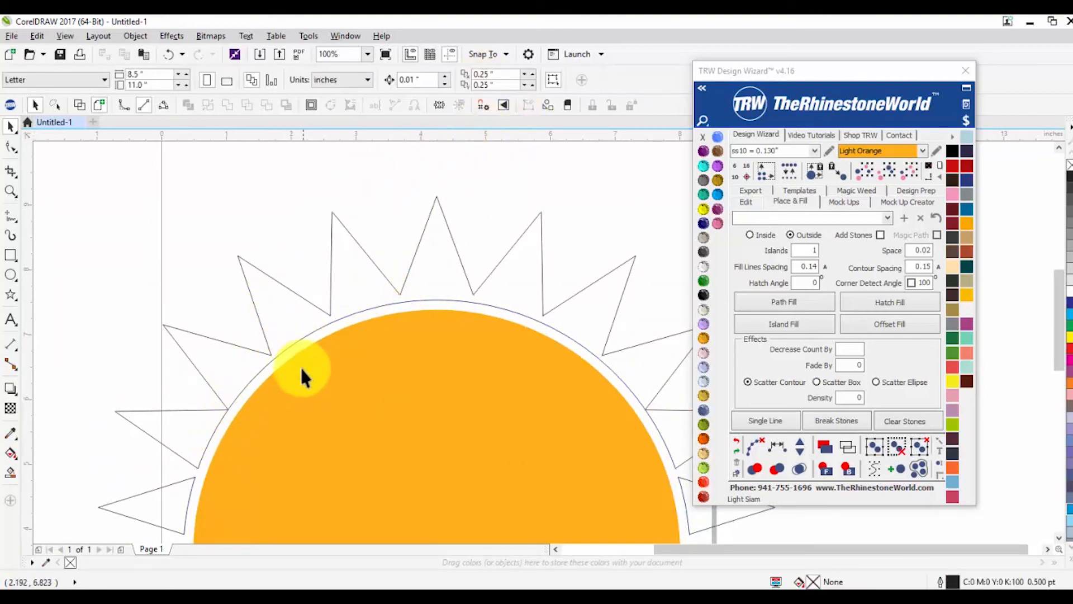
Step: Examine where the rays of the trimmed star meet the cut-out edge around the half circle
scroll(276, 439, "down", 3)
scroll(218, 412, "up", 3)
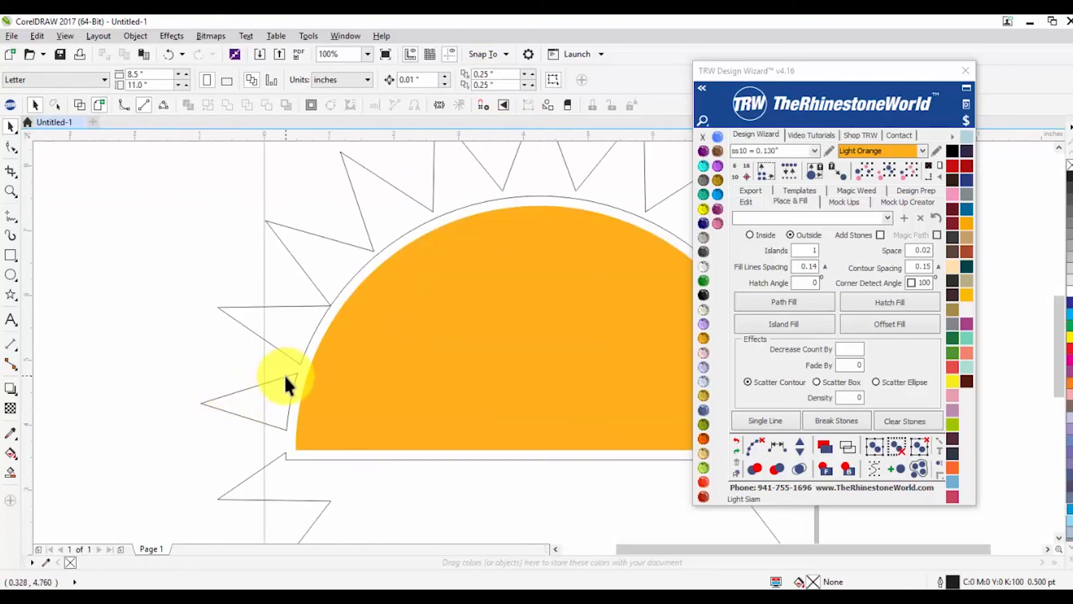
left_click(394, 220)
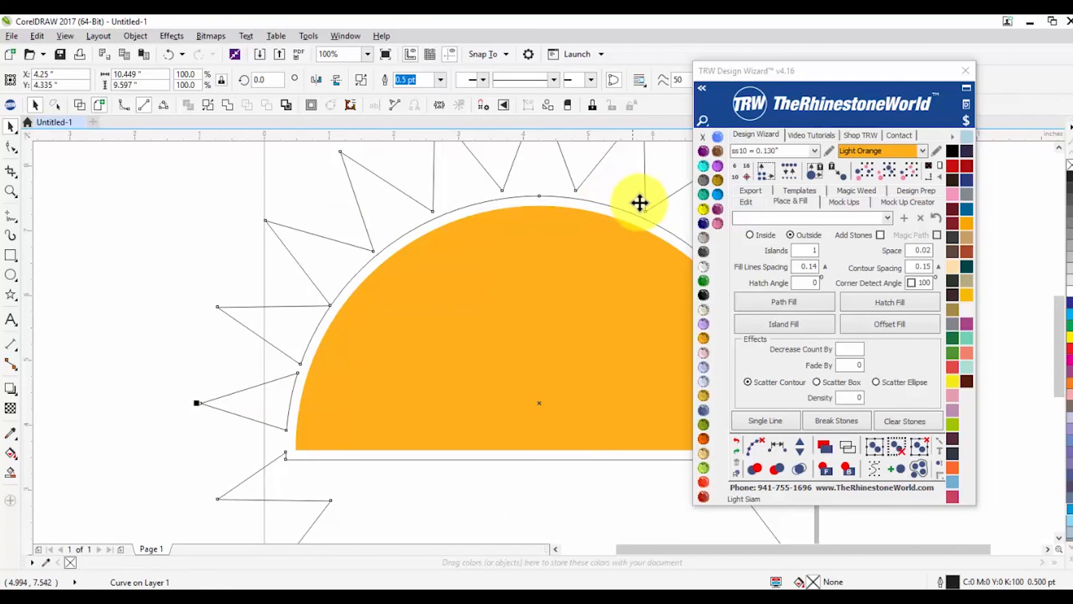
scroll(633, 200, "down", 3)
scroll(647, 287, "up", 4)
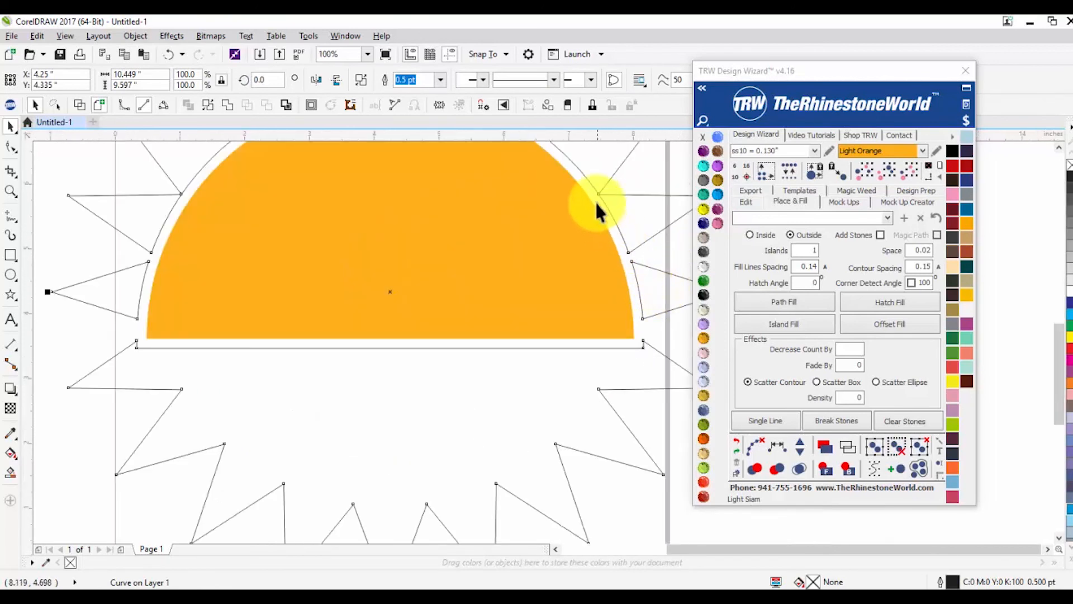
scroll(595, 200, "up", 5)
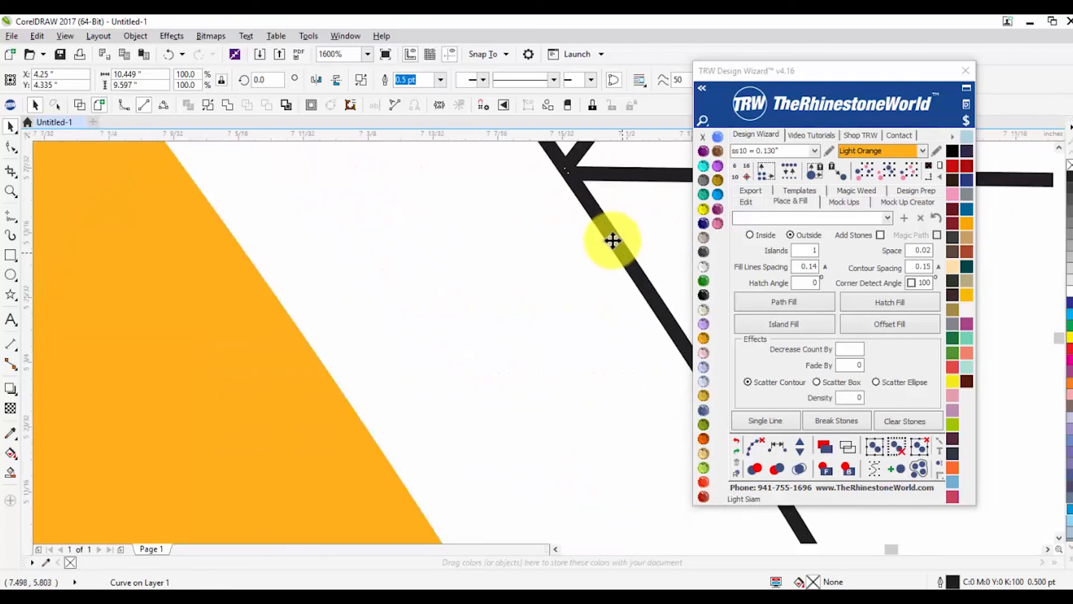
scroll(559, 187, "down", 2)
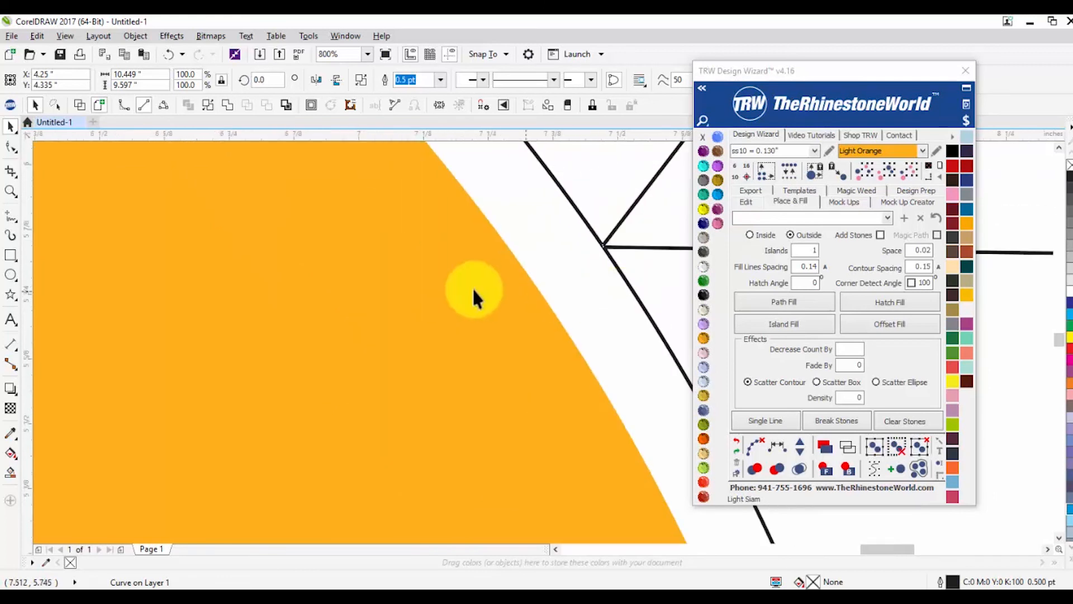
scroll(474, 299, "down", 8)
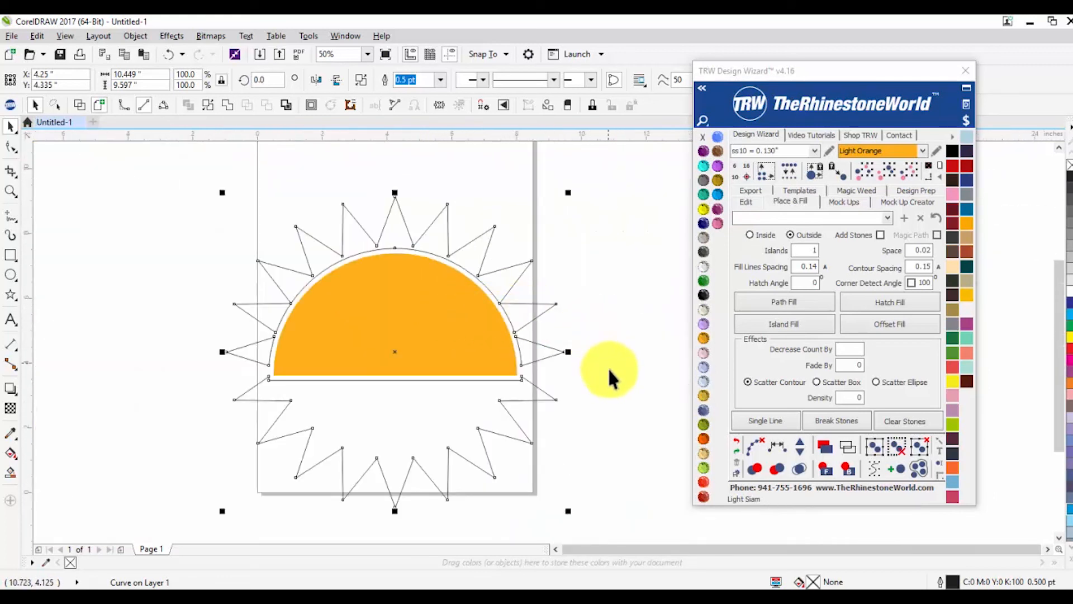
Step: Undo the trim of the star and clear the selection
left_click(596, 391)
key("ctrl+z")
left_click(593, 396)
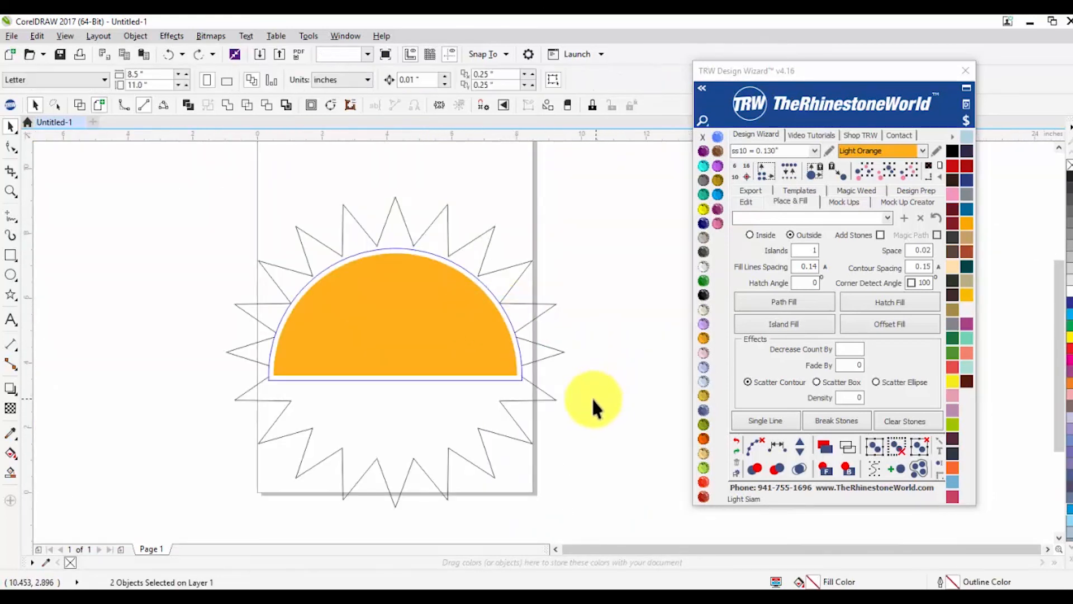
Step: Nudge the 20-pointed star straight down to a centre height of Y 4.155 in, bringing its inner points onto the offset outline
scroll(369, 234, "up", 2)
left_click(389, 230)
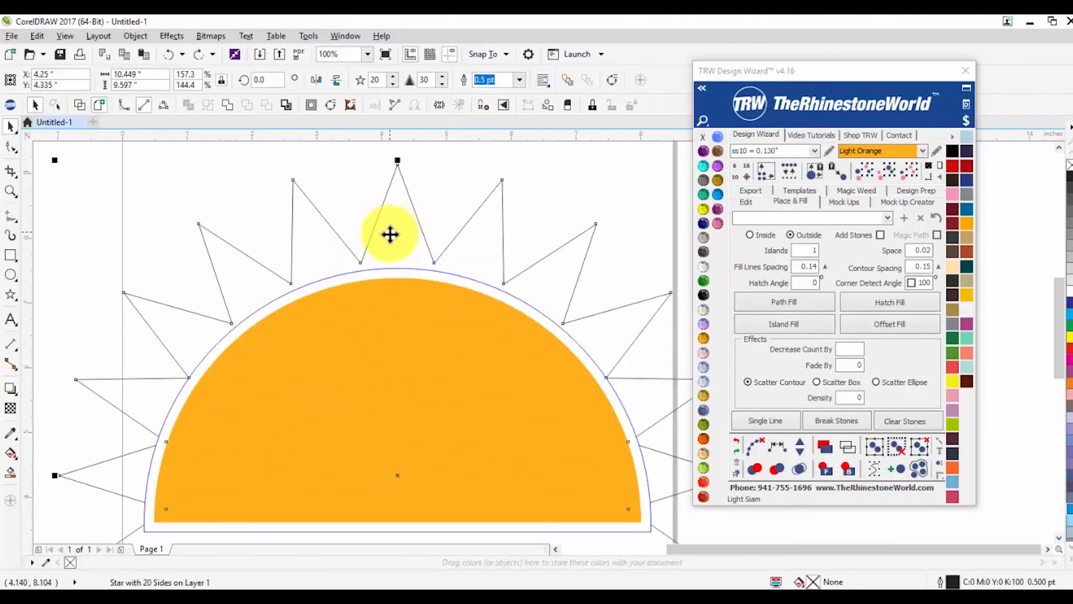
key("Down")
key("Down")
key("Down")
key("Down")
key("Down")
key("Down")
key("Down")
key("Down")
key("Down")
key("Down")
key("Down")
key("Down")
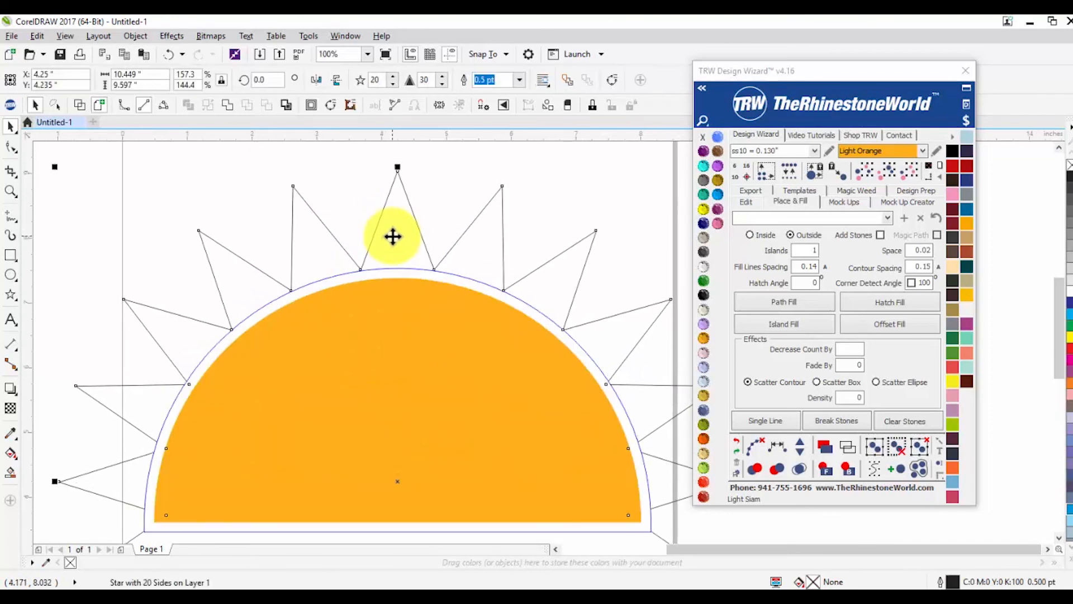
key("Down")
key("Down")
key("Down")
key("Down")
key("Down")
key("Down")
key("Escape")
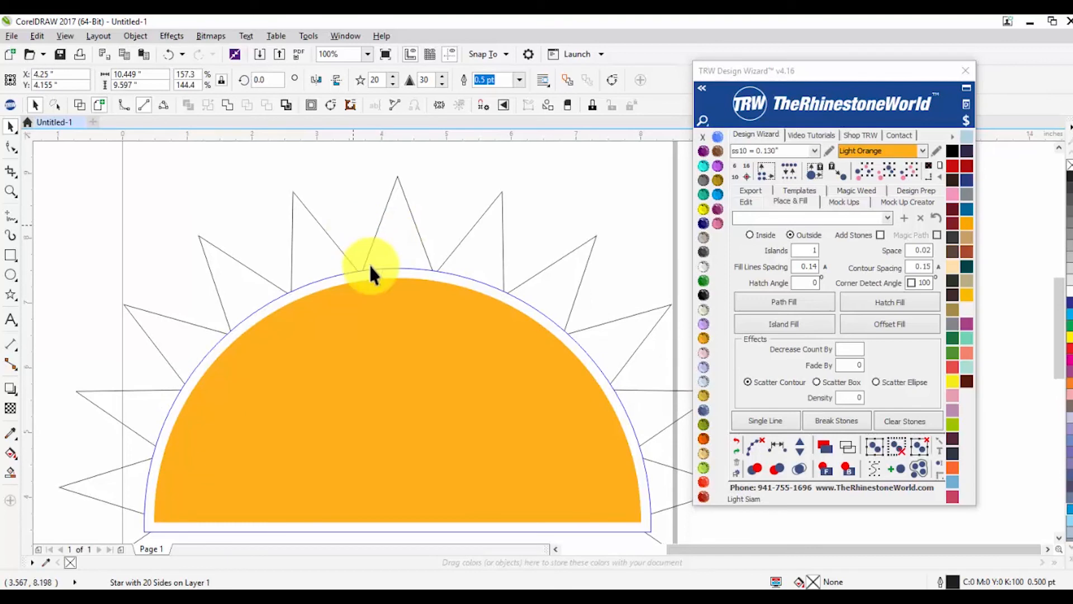
Step: Readjust the star vertically at close range to a centre height of about Y 4.158 in, with its upper inner points at the offset outline
scroll(367, 268, "up", 2)
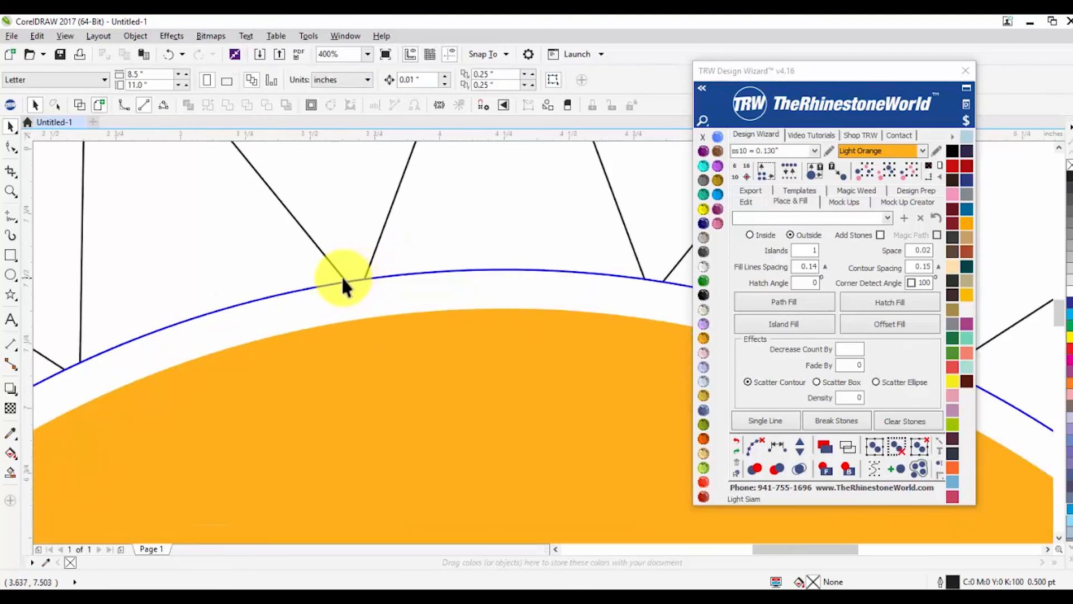
scroll(342, 280, "down", 1)
left_click(455, 253)
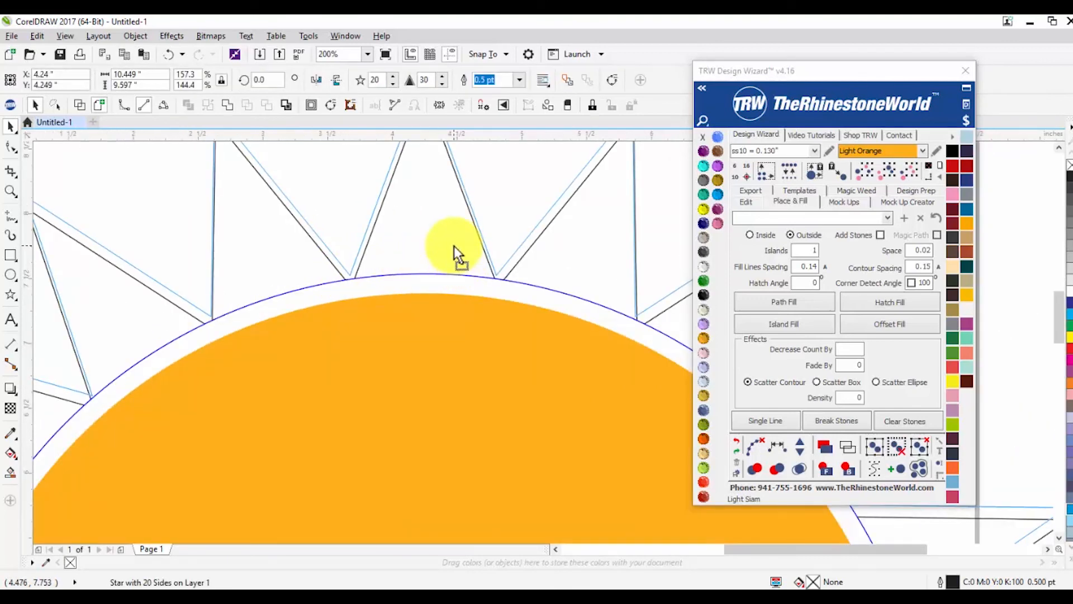
scroll(341, 279, "up", 1)
scroll(353, 276, "up", 2)
left_click_drag(403, 212, 408, 260)
scroll(386, 285, "down", 2)
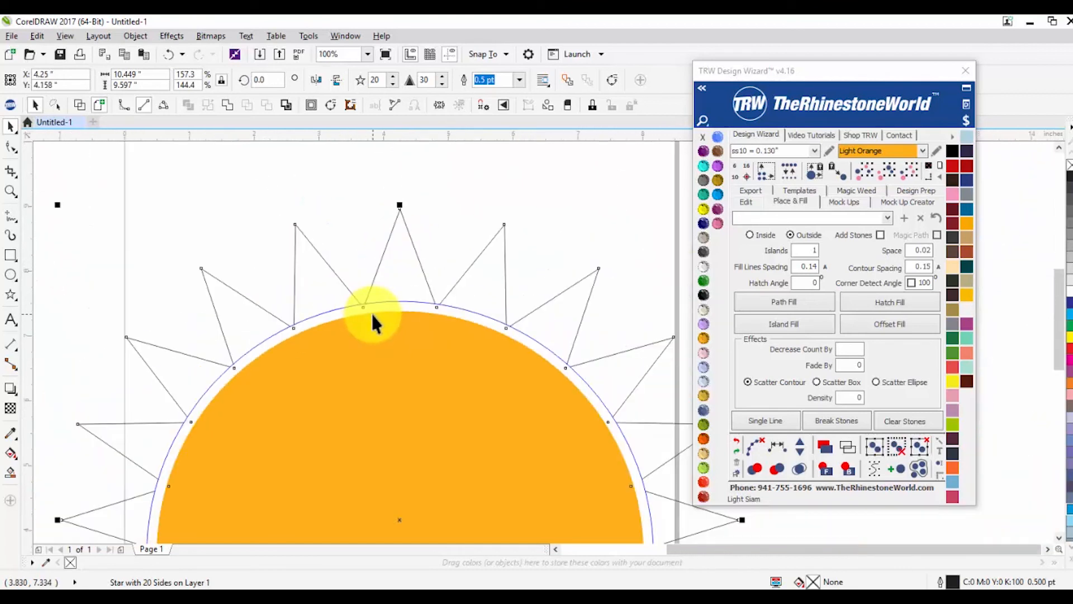
scroll(420, 184, "down", 1)
scroll(419, 181, "down", 1)
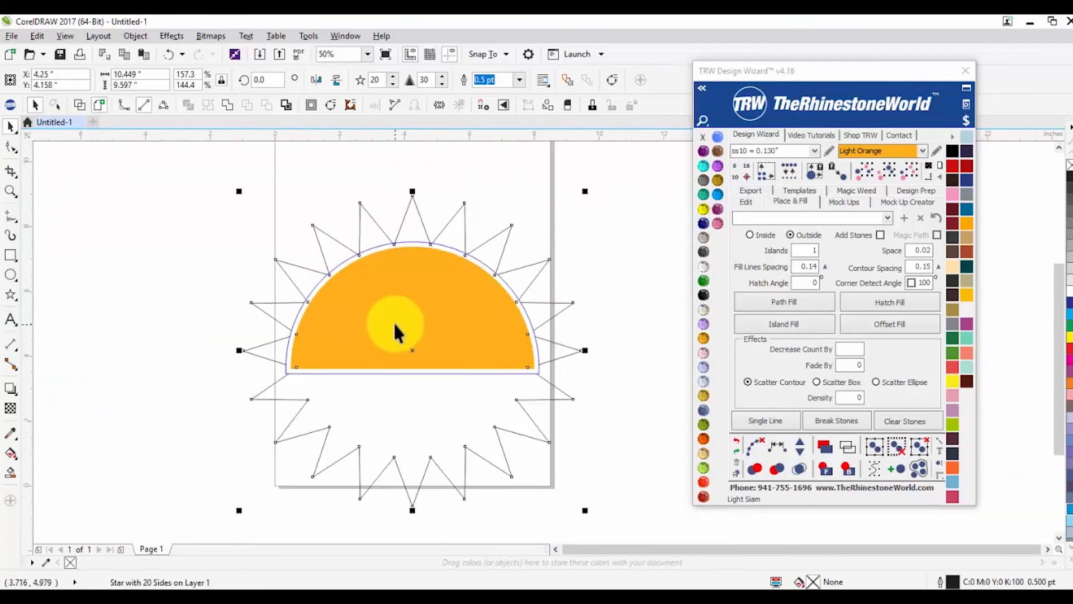
Step: Lower the star slightly more to a centre height of Y 4.128 in so its inner points fall inside the offset outline
left_click(586, 247)
scroll(377, 248, "up", 2)
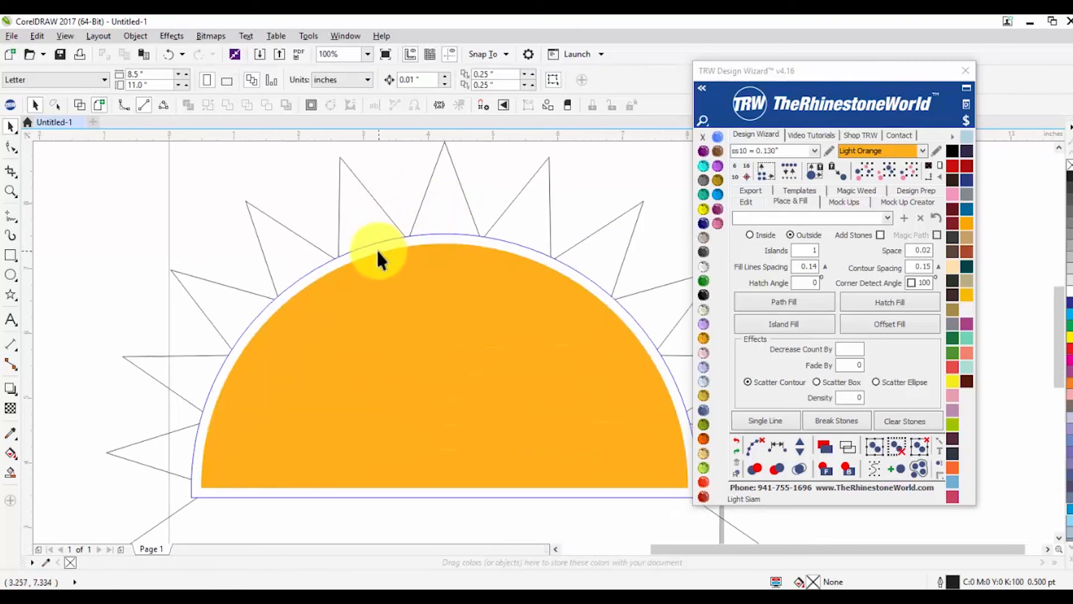
left_click(333, 252)
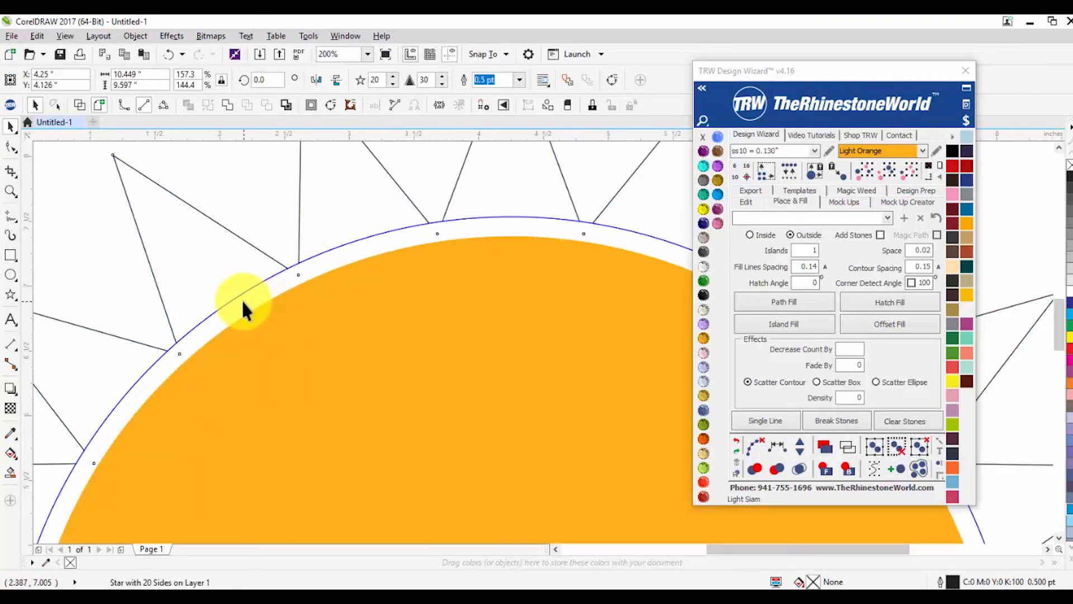
key("ctrl+z")
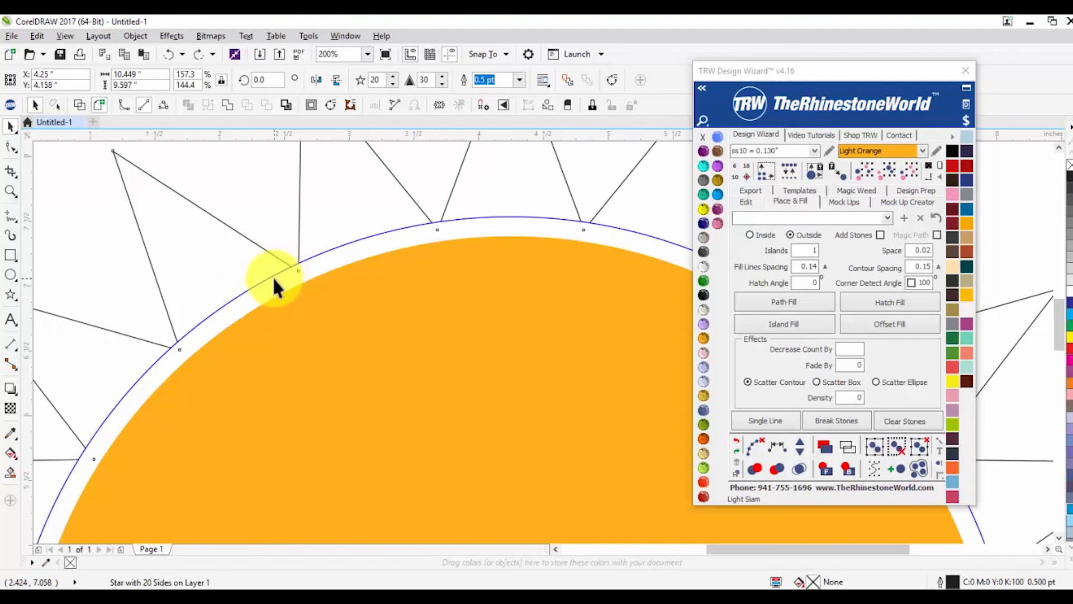
key("ctrl+shift+z")
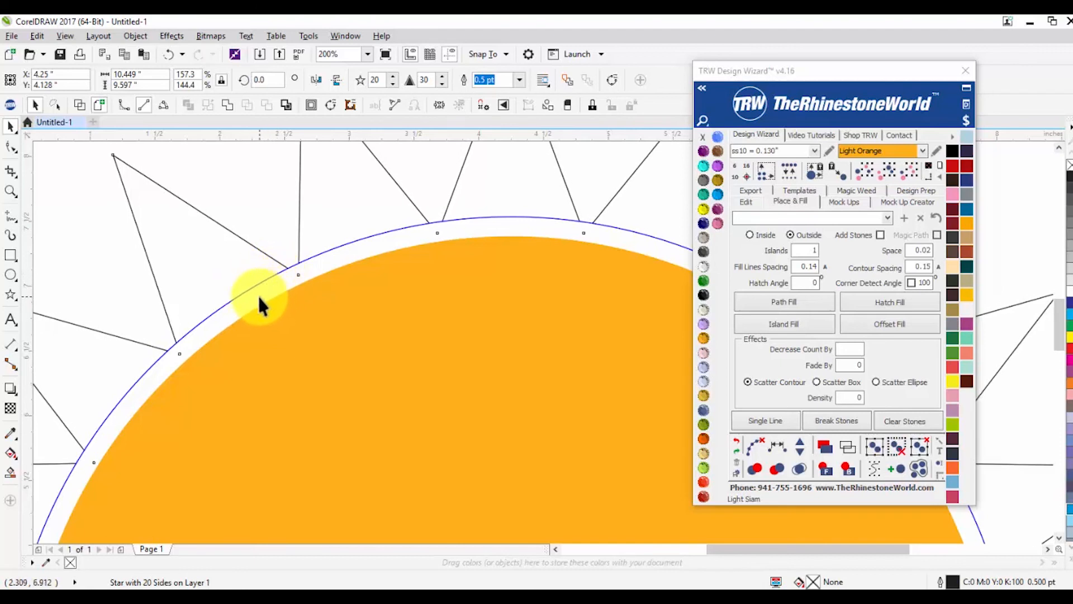
Step: Cut the offset outline's shape out of the star using Back minus front
left_click(257, 293, "shift")
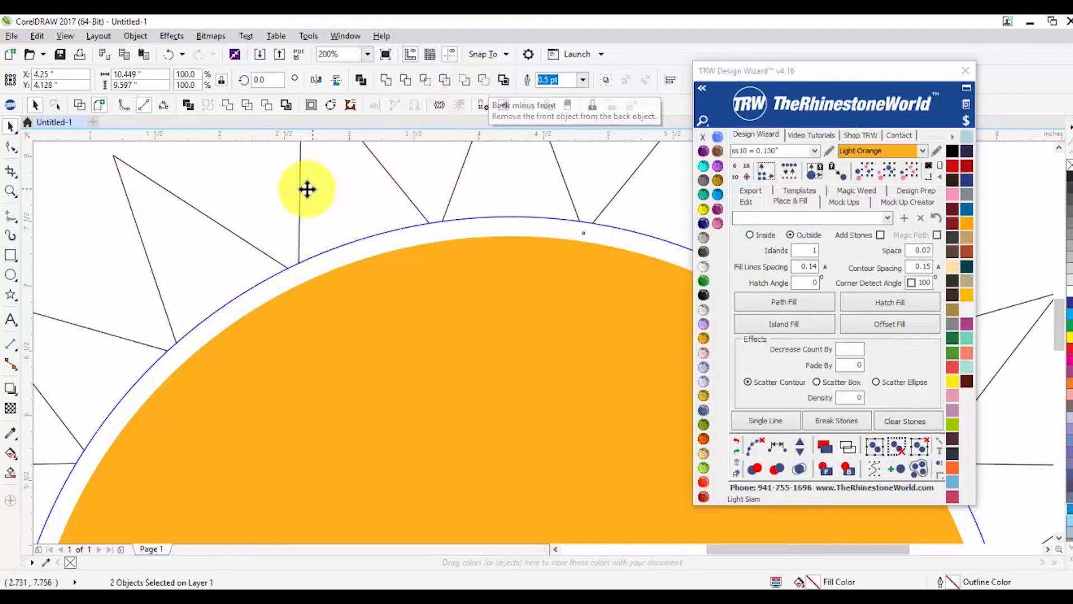
left_click(272, 189)
left_click(261, 286)
scroll(278, 280, "down", 1)
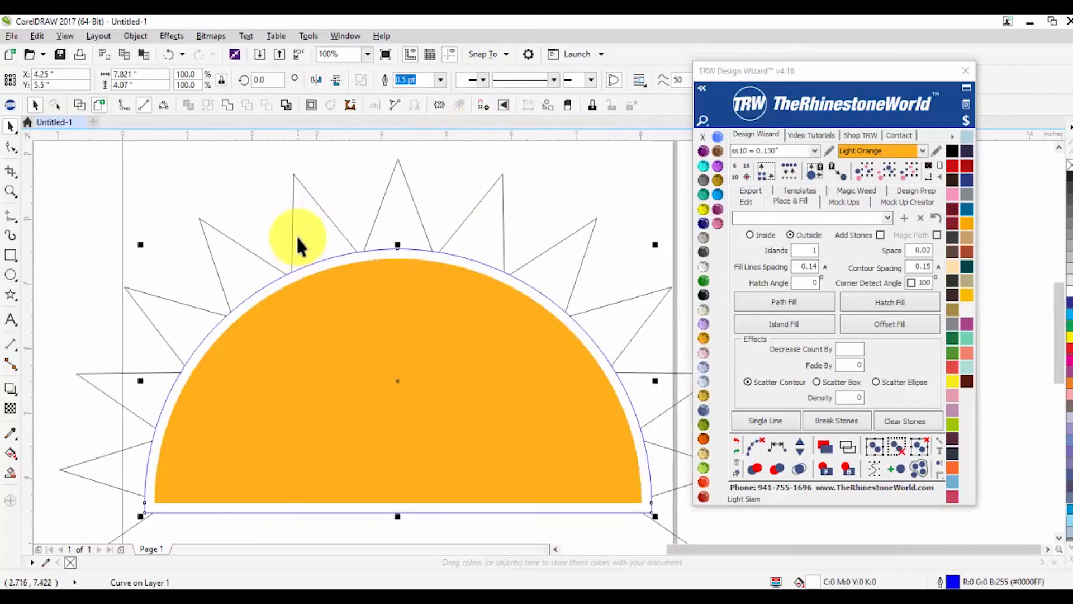
left_click(475, 225, "shift")
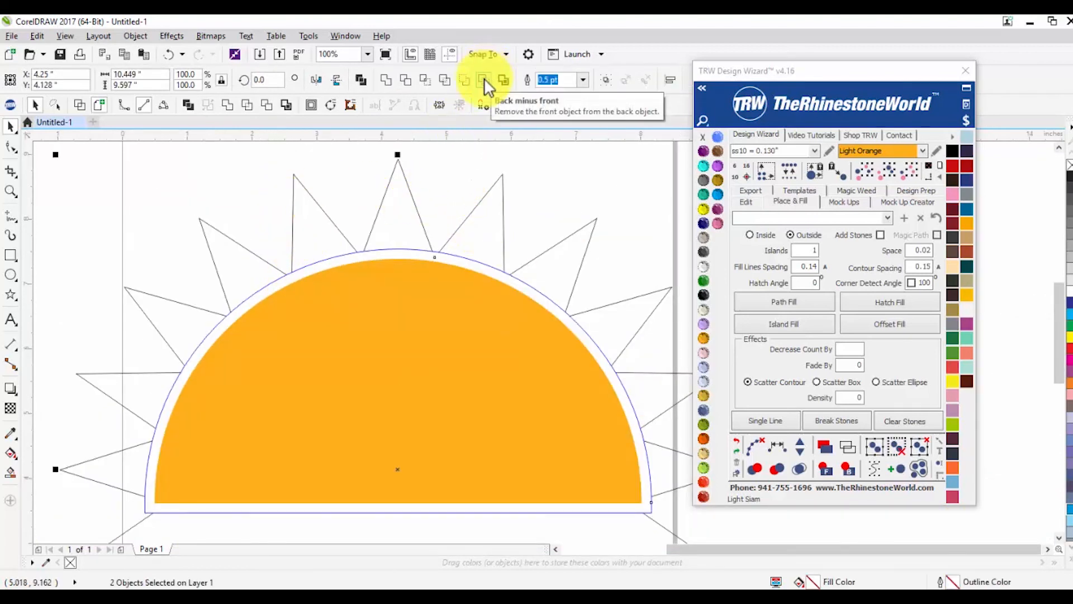
left_click(484, 79)
left_click(340, 197)
scroll(451, 237, "down", 2)
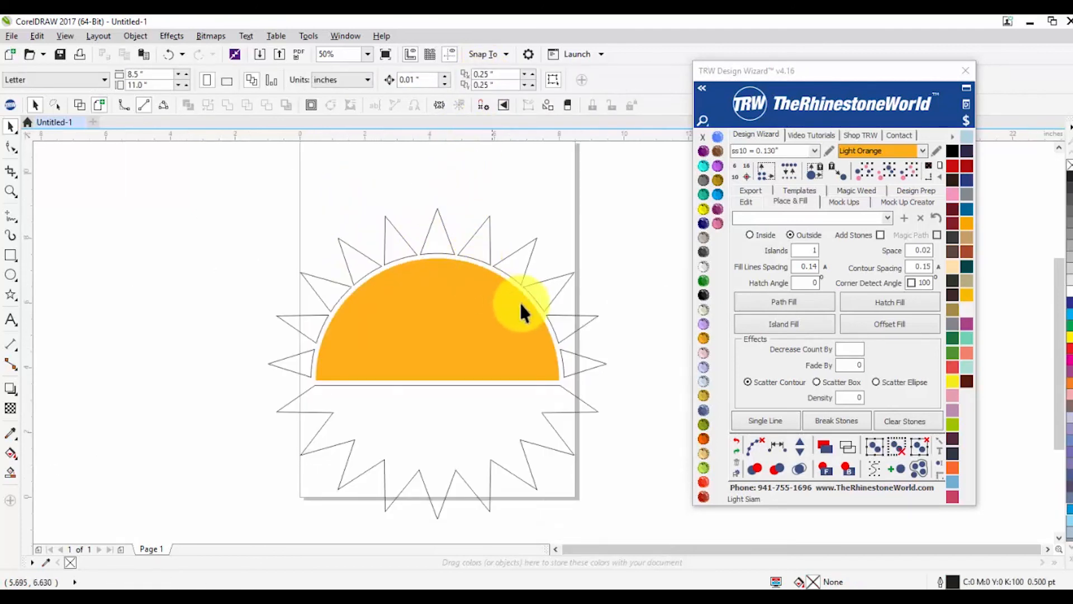
Step: Fill the trimmed star with Light Orange and remove its outline
left_click(330, 278)
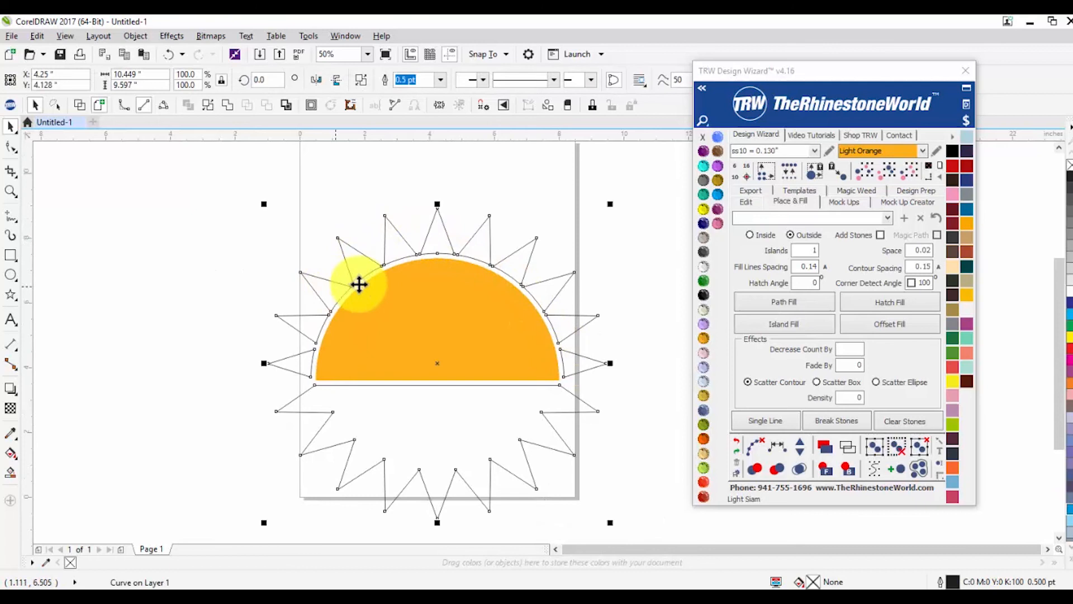
double_click(858, 150)
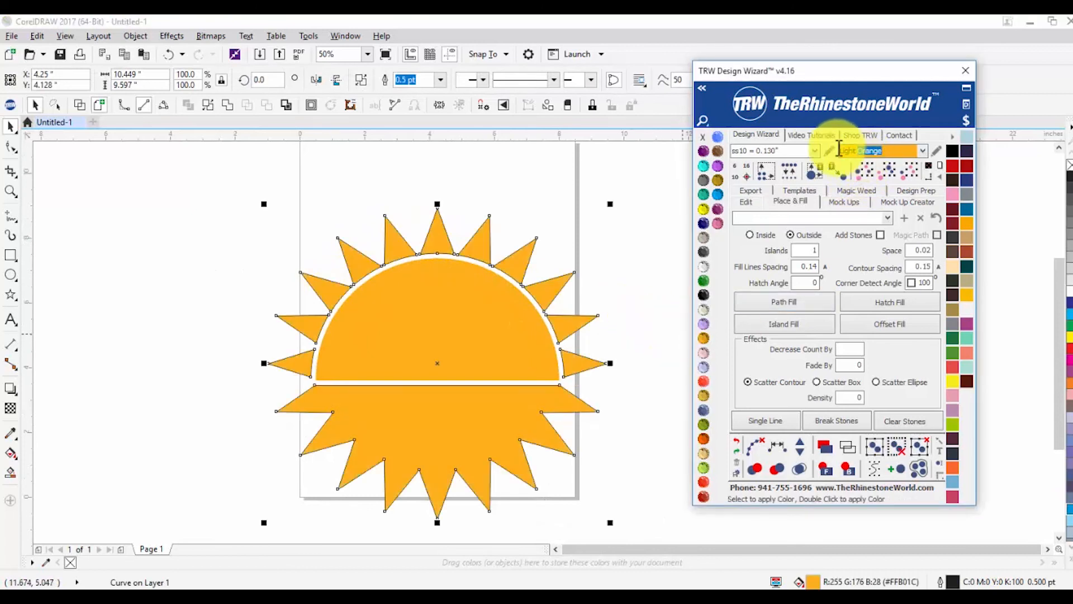
right_click(703, 137)
left_click(637, 225)
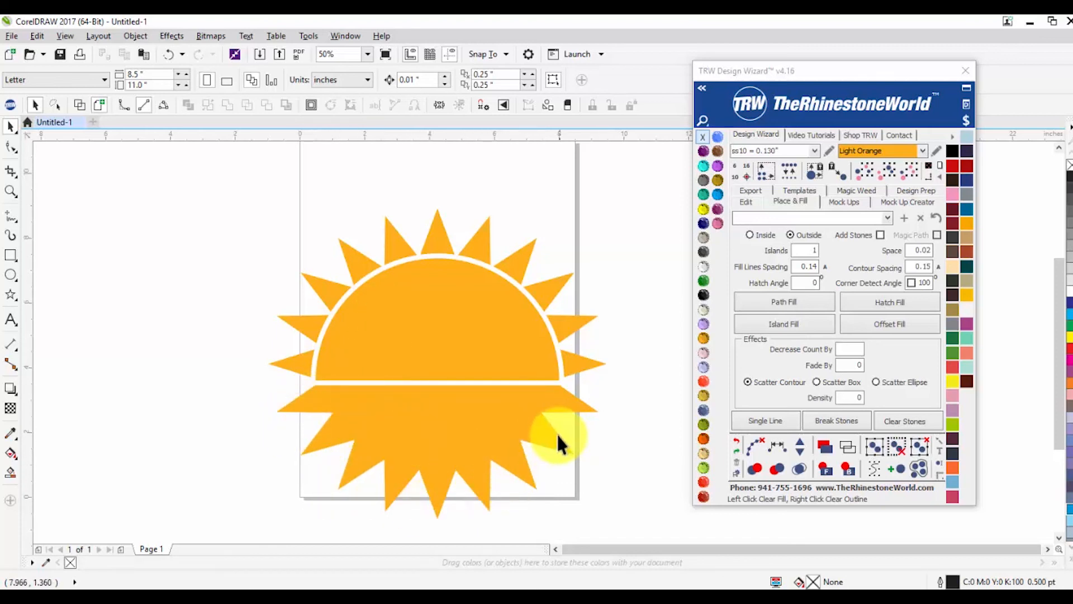
Step: Delete all nodes of the trimmed star that lie below the flat base of the half circle
left_click(515, 434)
key("F10")
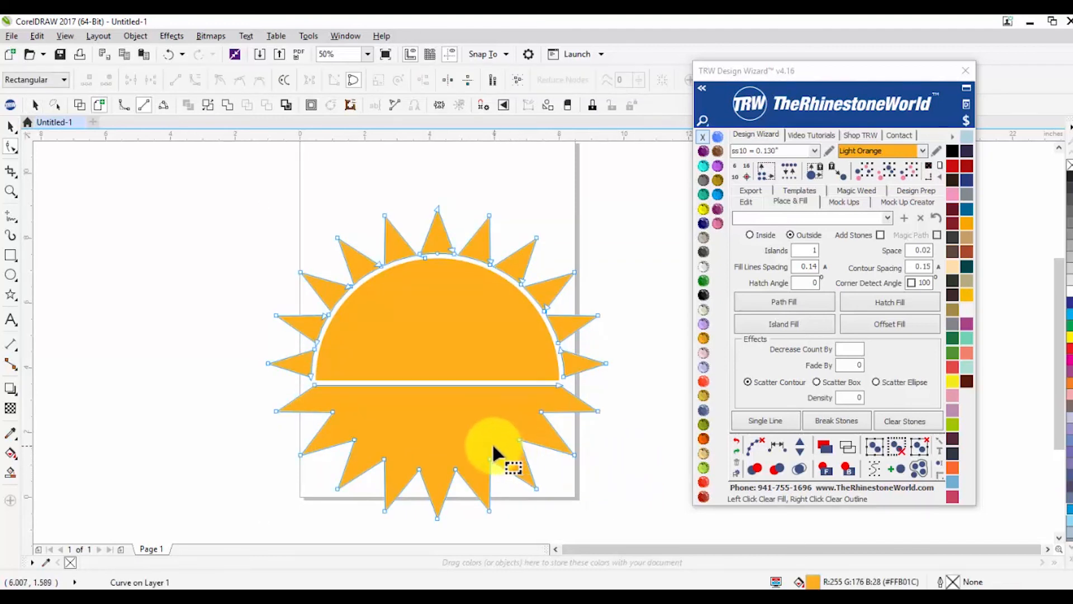
left_click_drag(251, 385, 600, 505)
key("Delete")
left_click(555, 381)
key("Delete")
left_click(312, 380)
key("Delete")
left_click_drag(333, 475, 520, 526)
key("Delete")
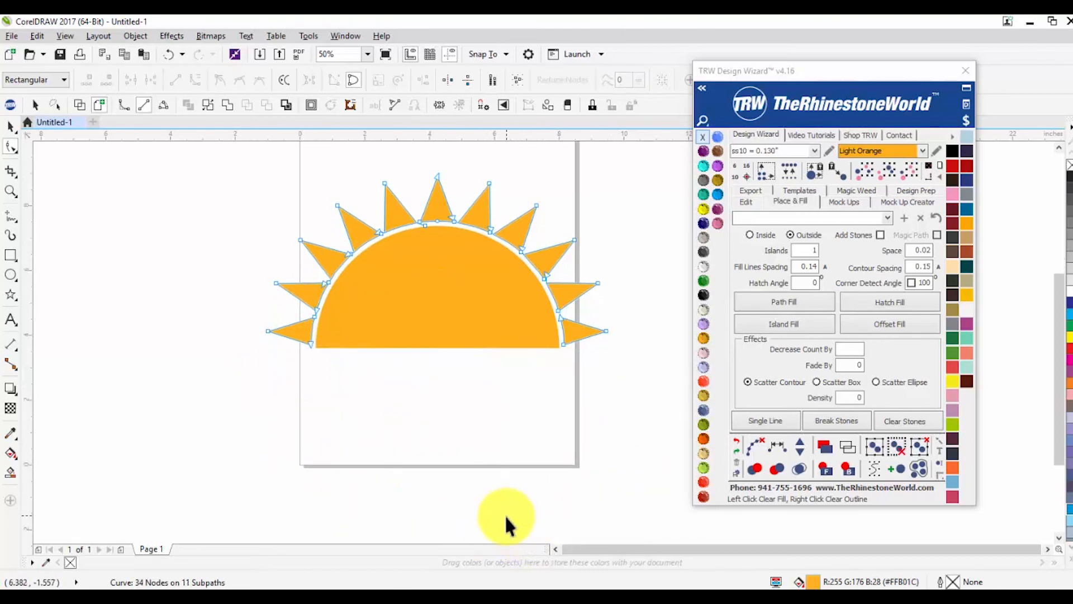
key("space")
left_click(492, 519)
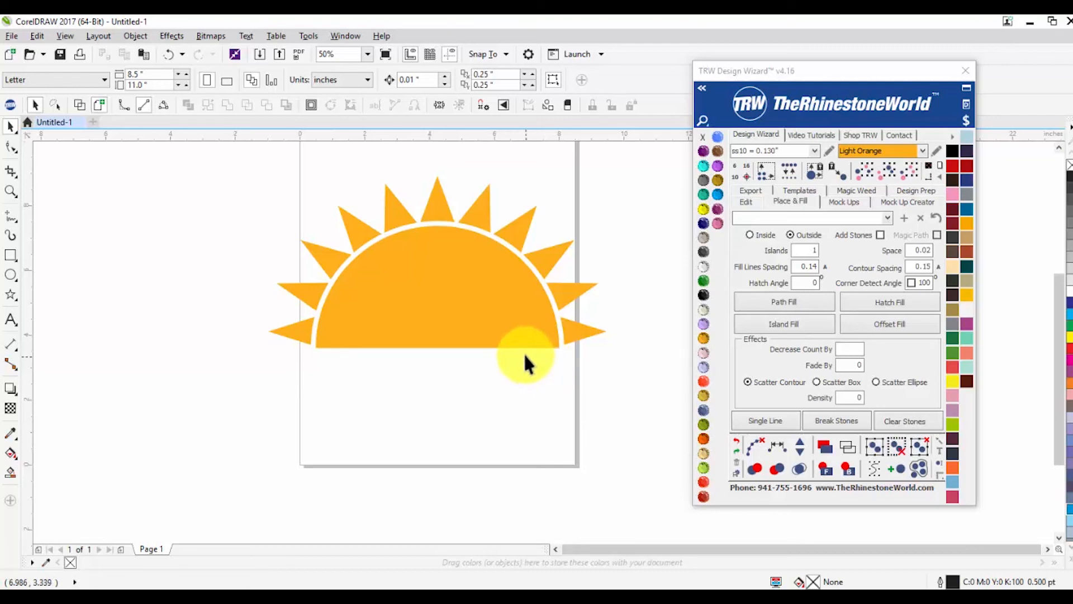
Step: Draw a circle about 7.5 in wide on the empty area beside the page
scroll(538, 302, "down", 1)
scroll(485, 297, "up", 1)
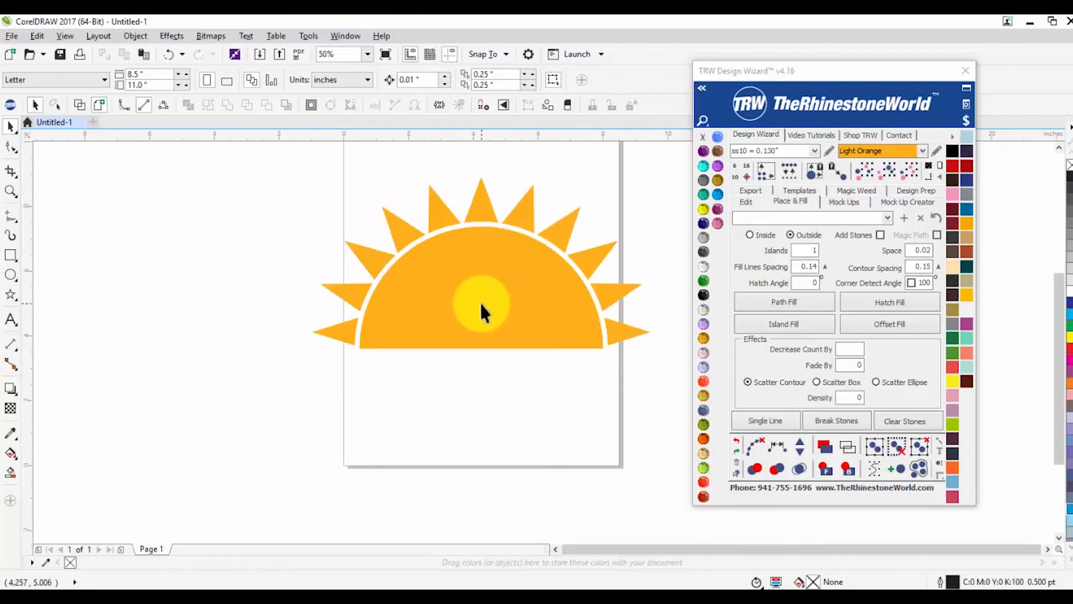
left_click(11, 274)
scroll(327, 275, "down", 1)
scroll(261, 257, "up", 1)
scroll(274, 260, "down", 1)
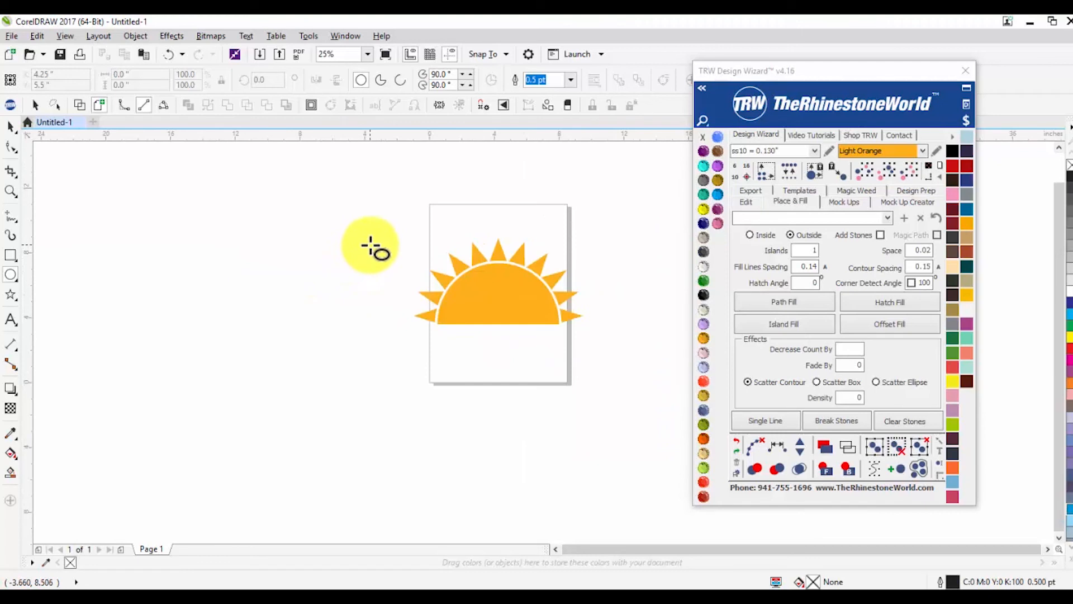
left_click_drag(370, 247, 247, 339)
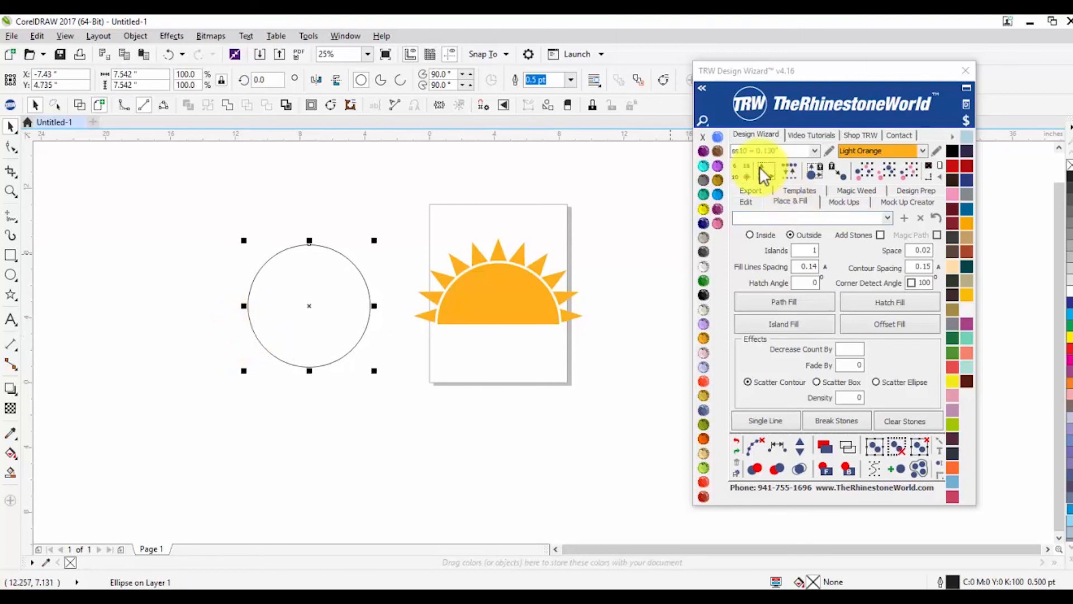
Step: Split the new circle horizontally into two halves and delete the lower half
left_click(736, 202)
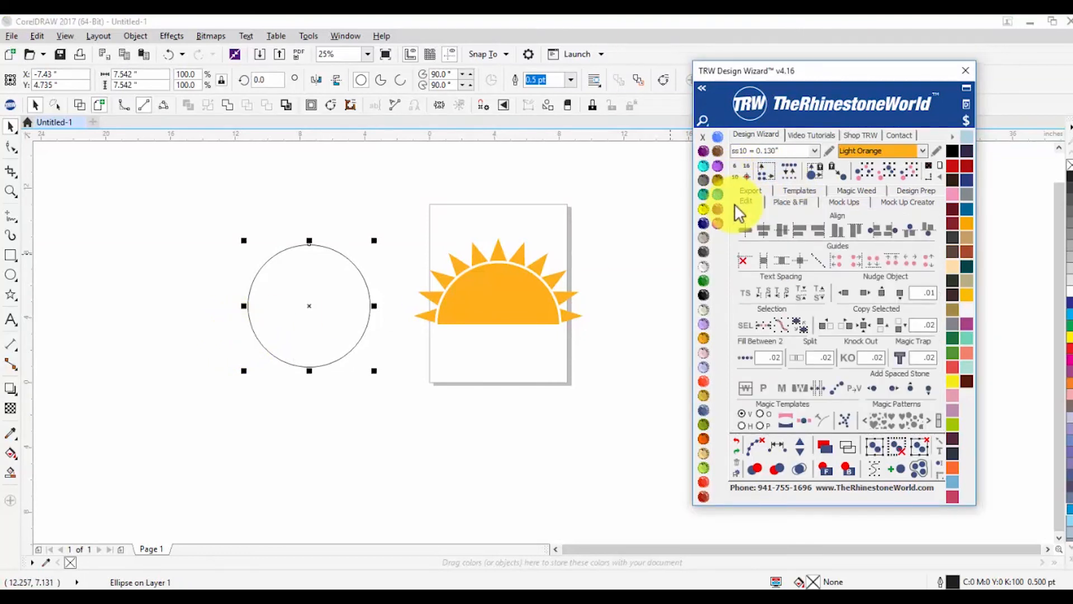
right_click(798, 359)
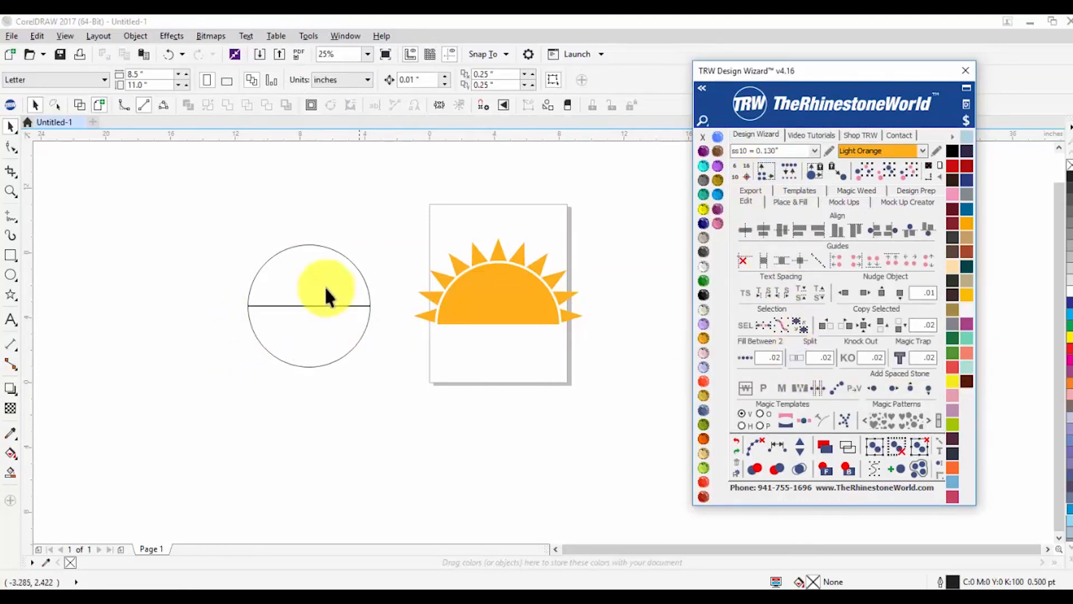
left_click_drag(306, 336, 353, 419)
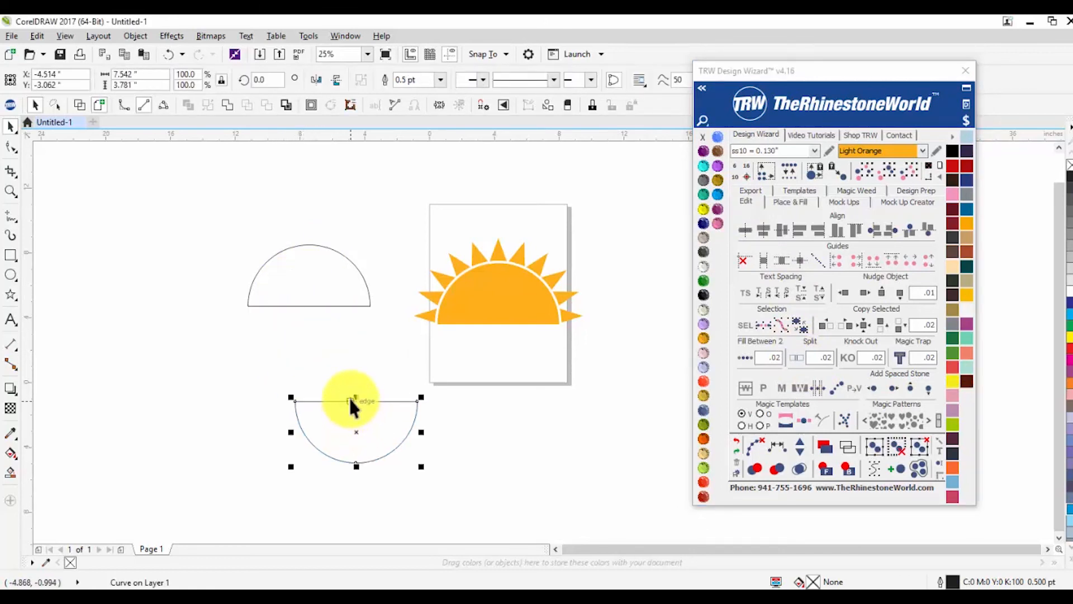
key("Delete")
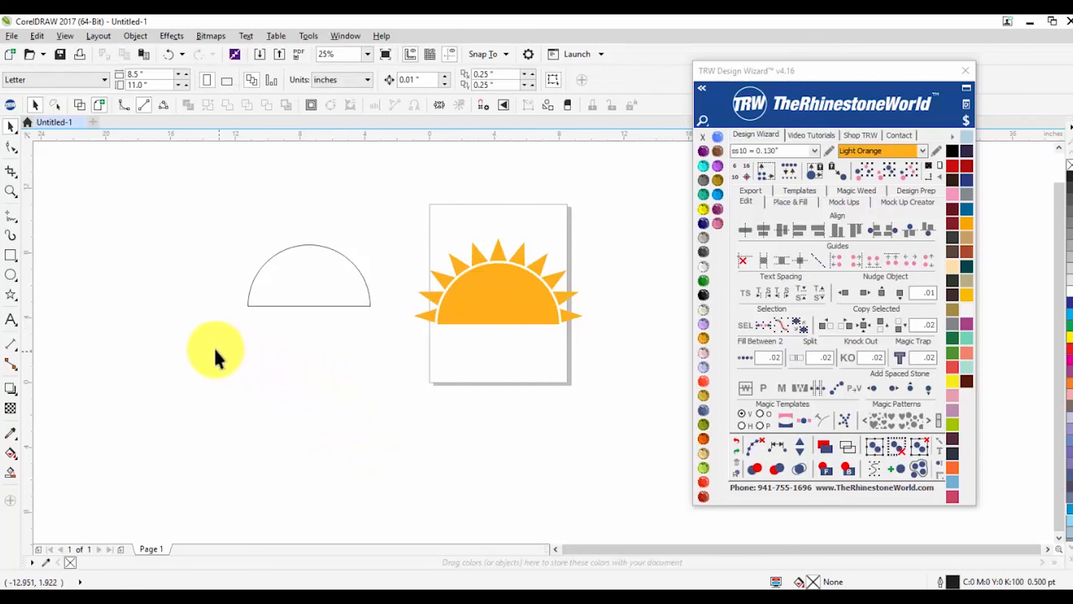
Step: Draw a star about 6.8 in wide below the new half circle and give it 20 points with sharpness 30
scroll(227, 288, "up", 1)
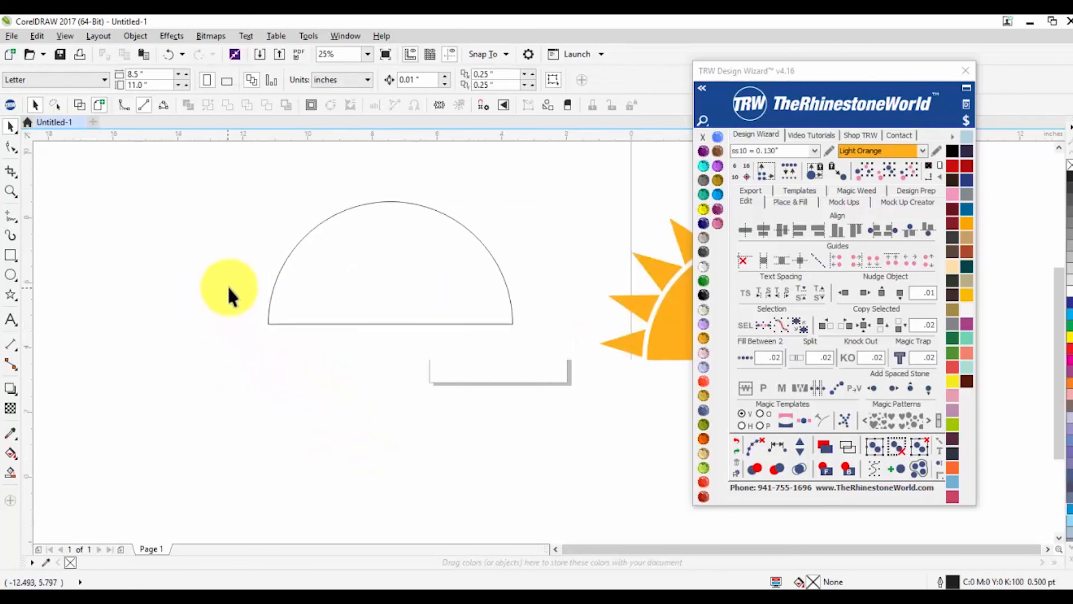
left_click(11, 295)
scroll(304, 355, "down", 1)
left_click_drag(370, 352, 261, 463)
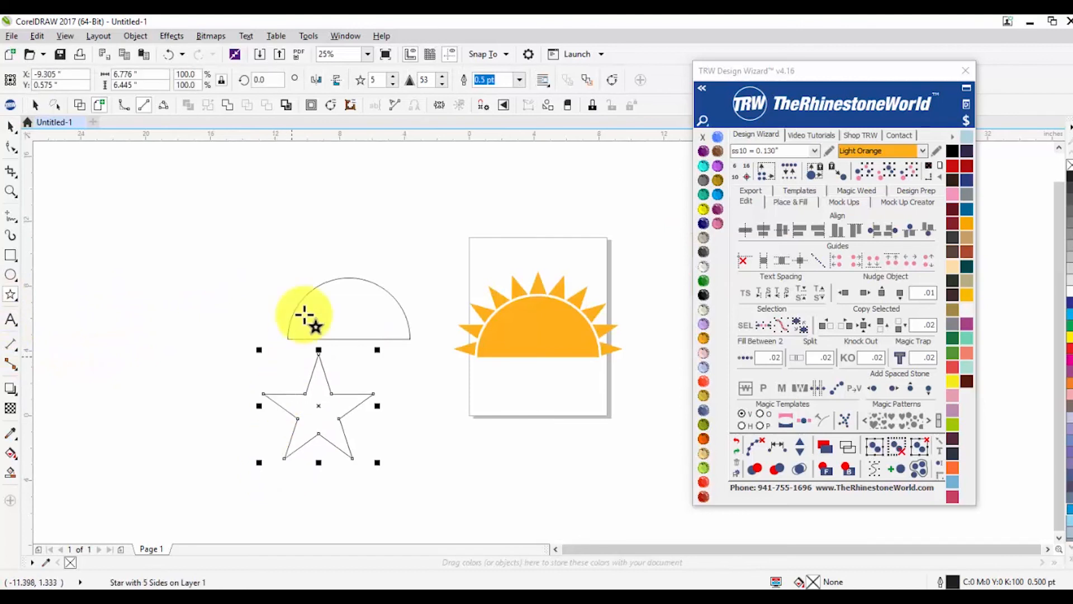
double_click(376, 80)
type("20")
key("Tab")
type("30")
key("Return")
Step: Move the finished orange sun off the page to the empty area beyond the new half circle
left_click(11, 126)
left_click(284, 402)
left_click_drag(642, 414, 638, 411)
left_click_drag(564, 338, 185, 269)
Step: Centre the new half circle and star on the page together
left_click_drag(440, 242, 253, 511)
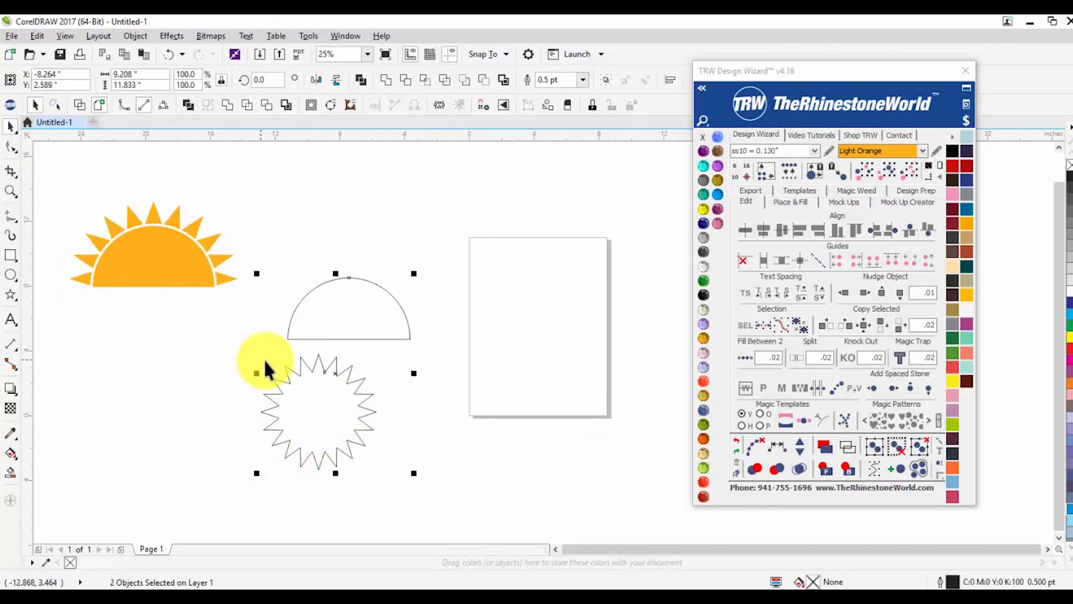
key("p")
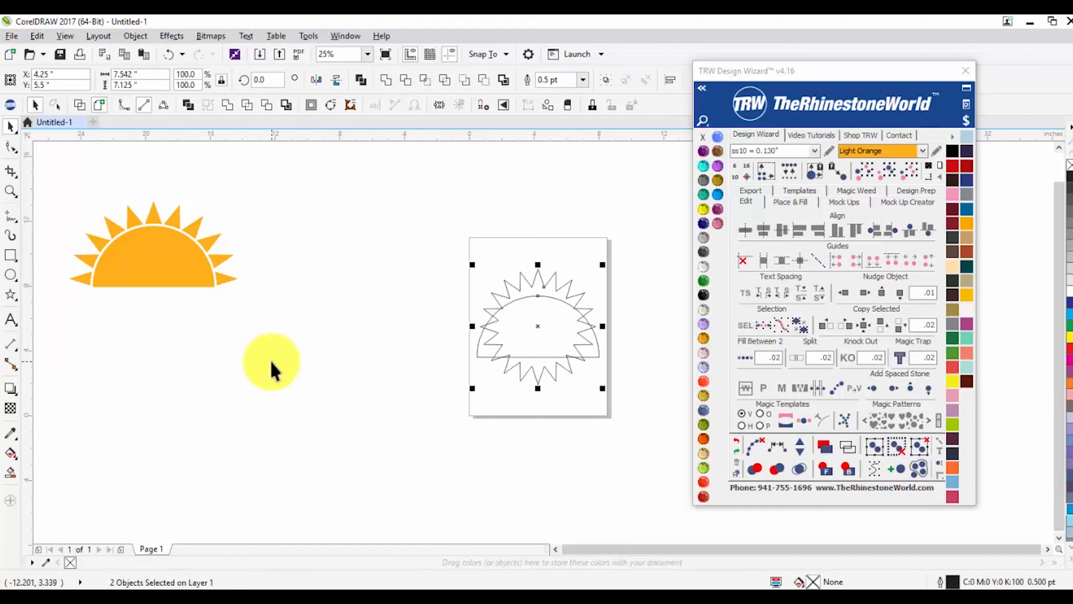
left_click(276, 372)
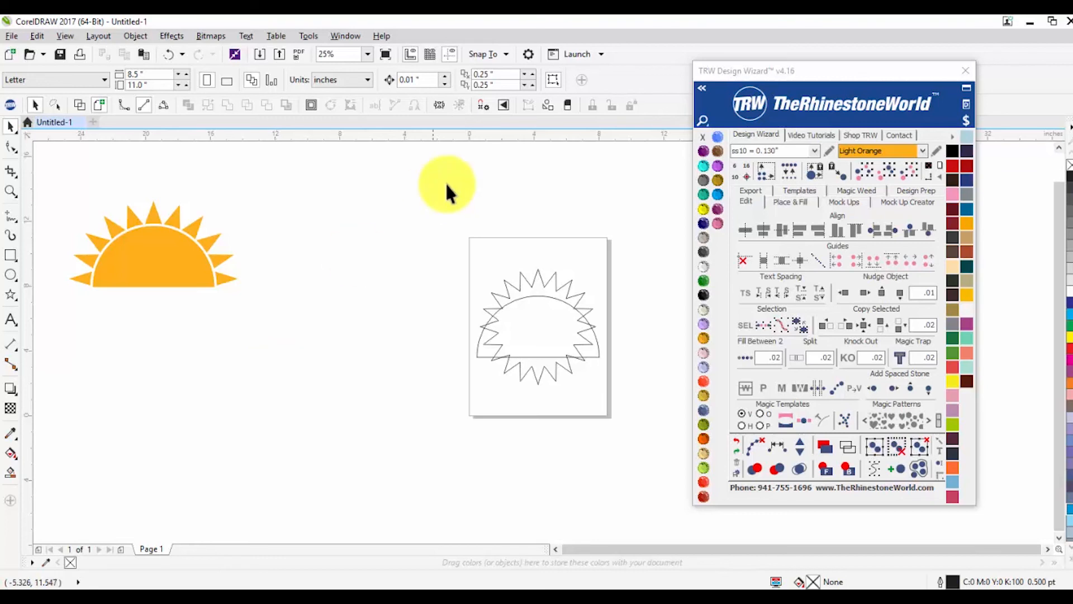
Step: Enlarge the star to about 9.69 by 8.85 in and position it around the half circle, centred at about Y 4.671 in
left_click(539, 370)
left_click_drag(595, 386, 614, 402)
mouse_move(549, 286)
left_mouse_down()
mouse_move(546, 304)
mouse_move(534, 260)
mouse_move(537, 278)
left_mouse_up()
scroll(546, 304, "up", 1)
left_click_drag(385, 375, 372, 375)
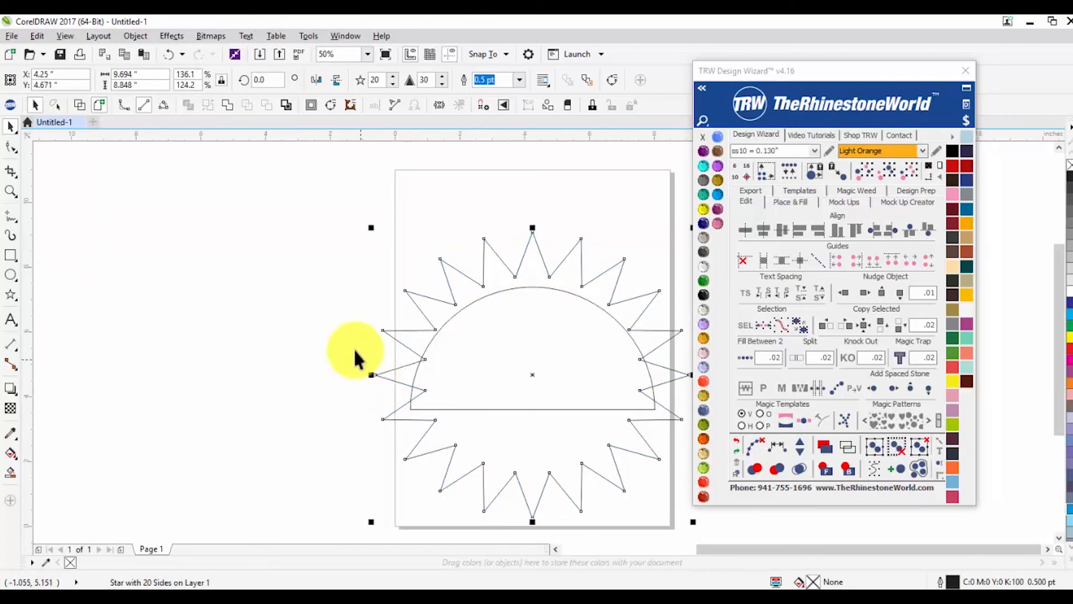
left_click(379, 339)
left_click(595, 454)
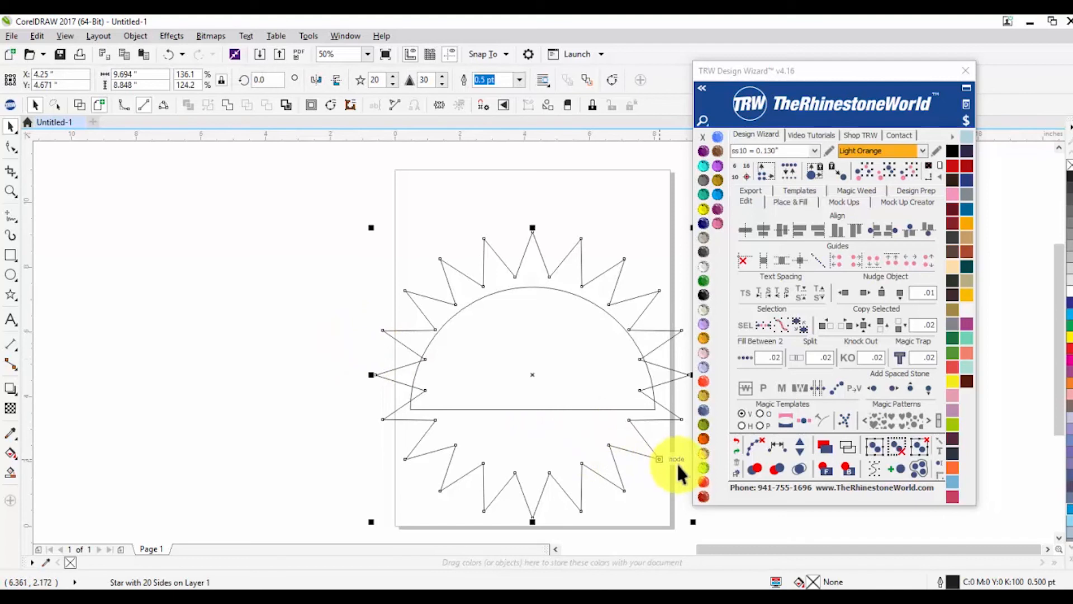
Step: Fill the 20-pointed star with Red Siam and the half circle with Light Orange
left_click(703, 483)
left_click(850, 471)
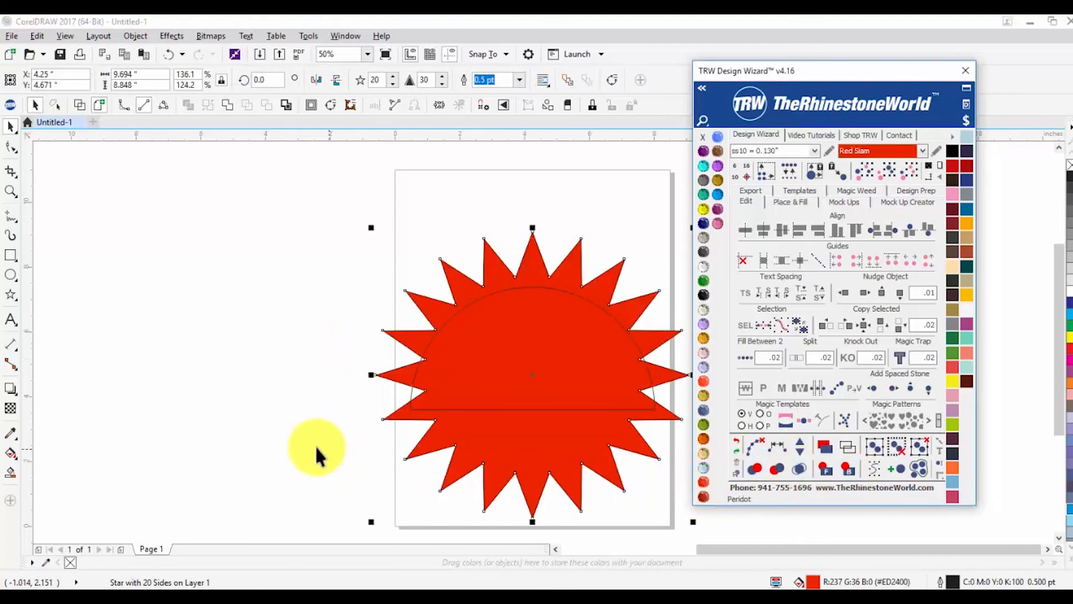
left_click(518, 381)
left_click(704, 339)
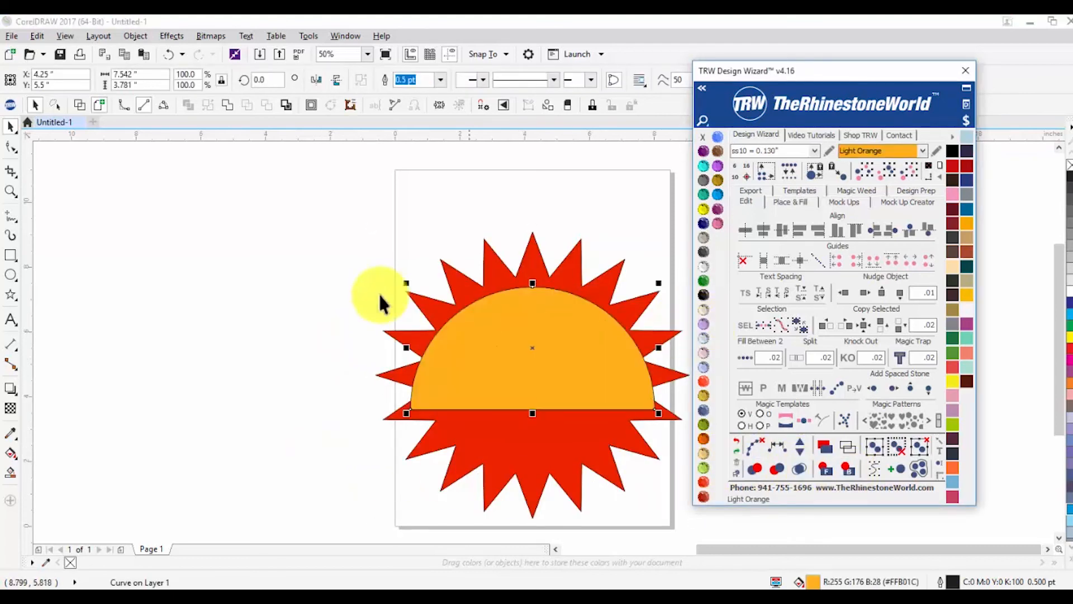
left_click(385, 365)
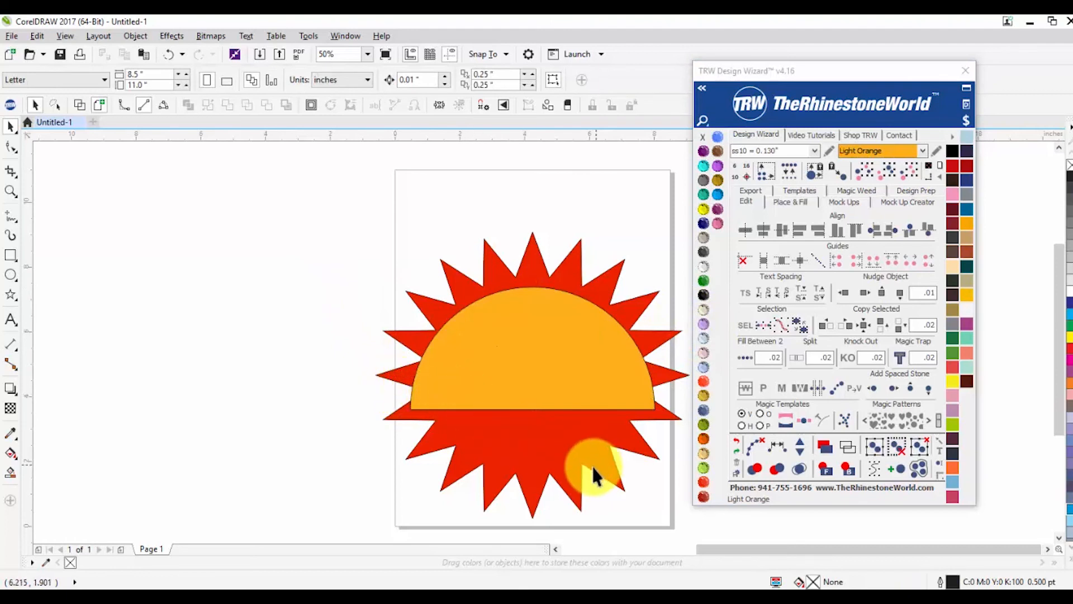
Step: Select the orange half circle and open the Place & Fill tools of the TRW Design Wizard
left_click(519, 327)
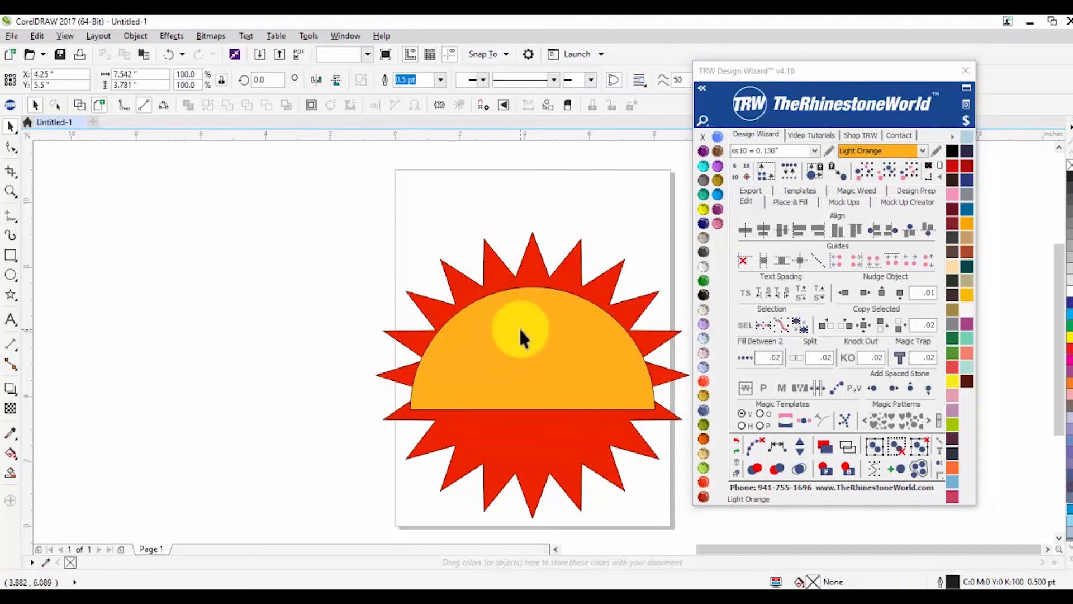
left_click(799, 202)
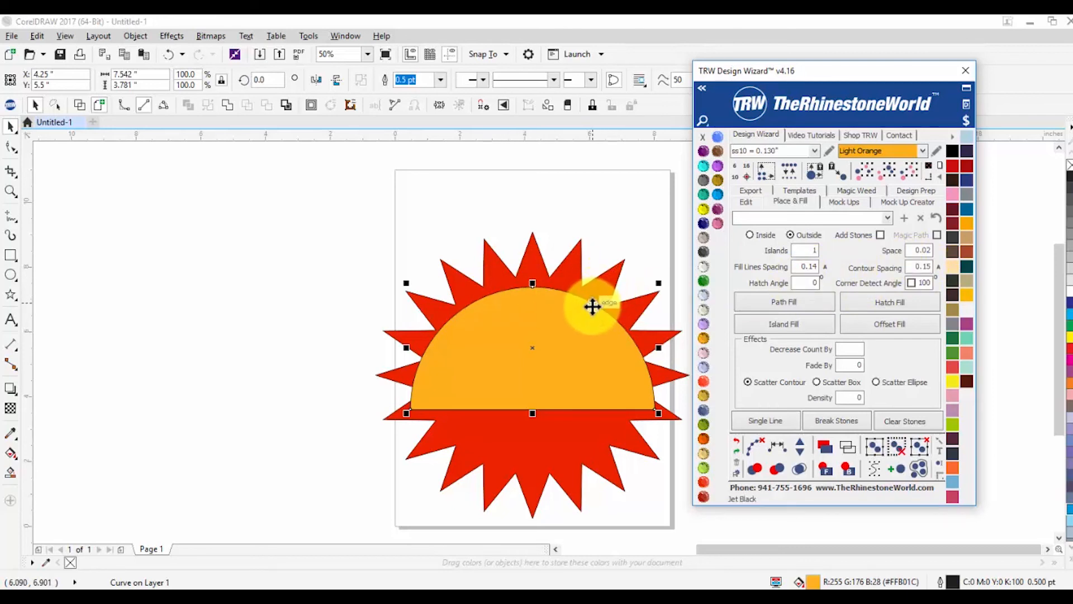
Step: Try a sharpness of 60 on the red star and set it back to 30
left_click(565, 272)
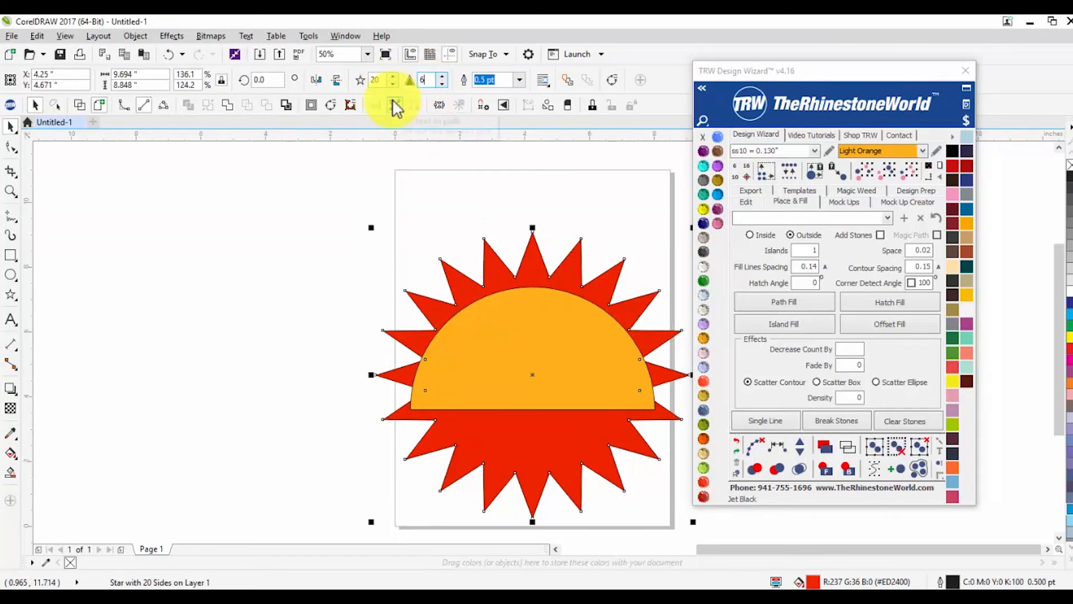
type("60")
key("Return")
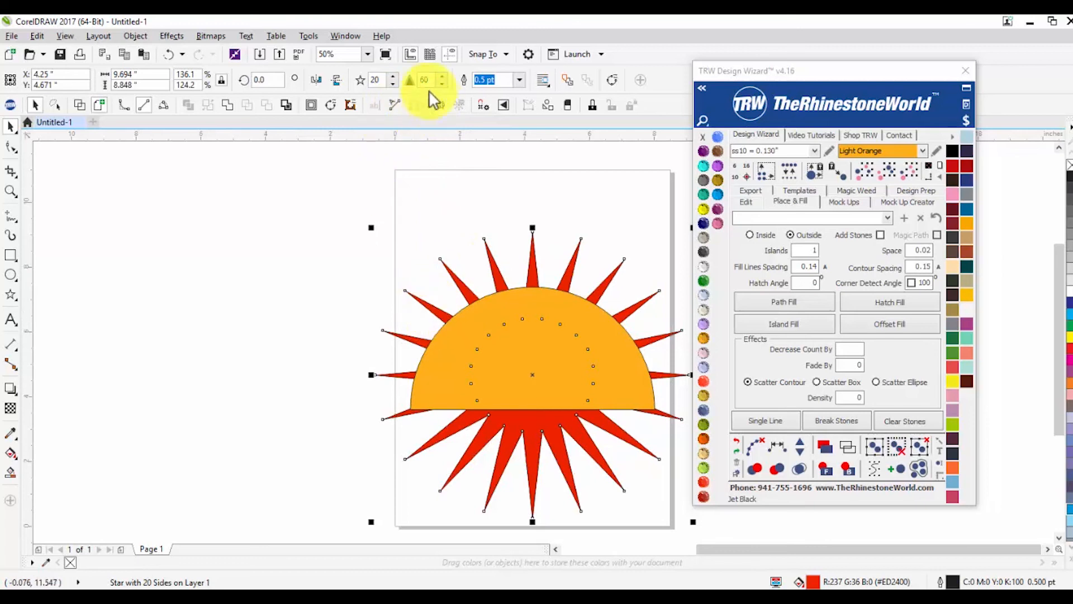
type("30")
key("Return")
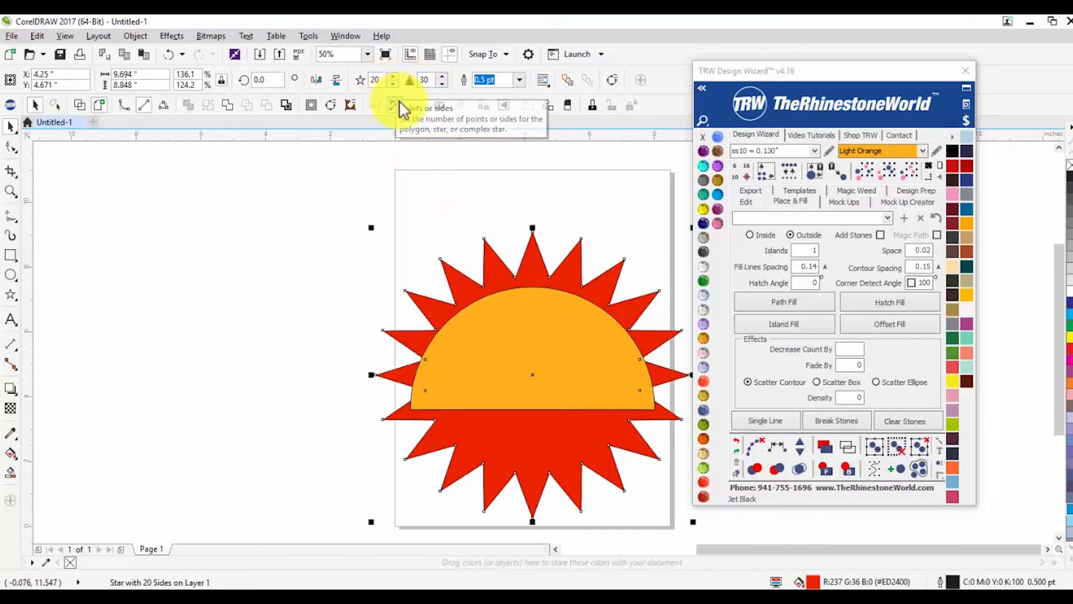
Step: Create one outside contour around the orange half circle with Island Fill, using a contour spacing of 0.15
left_click(538, 348)
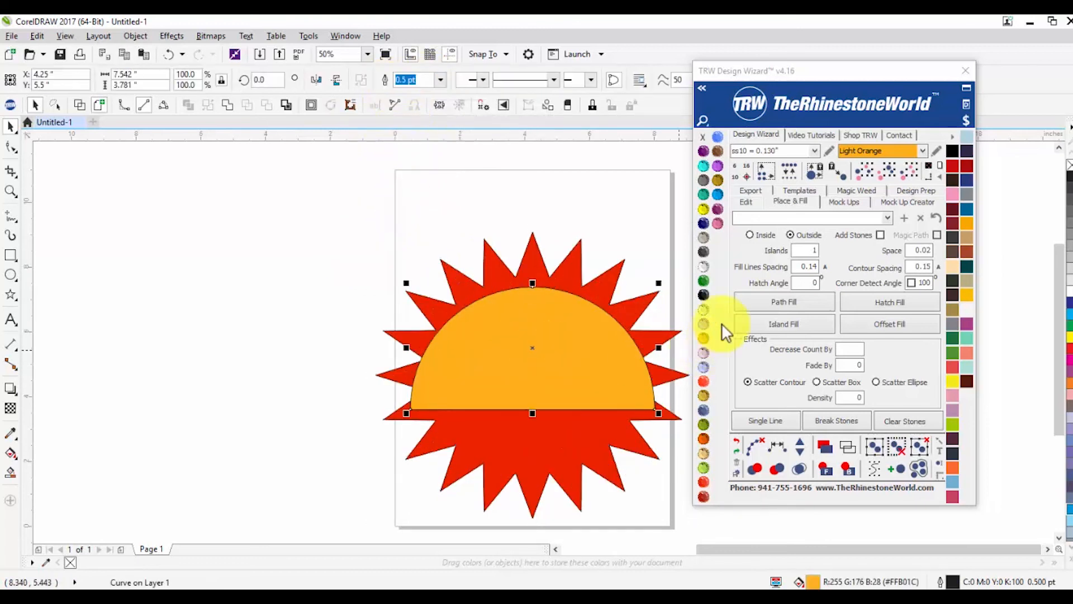
left_click(750, 324)
left_click(331, 294)
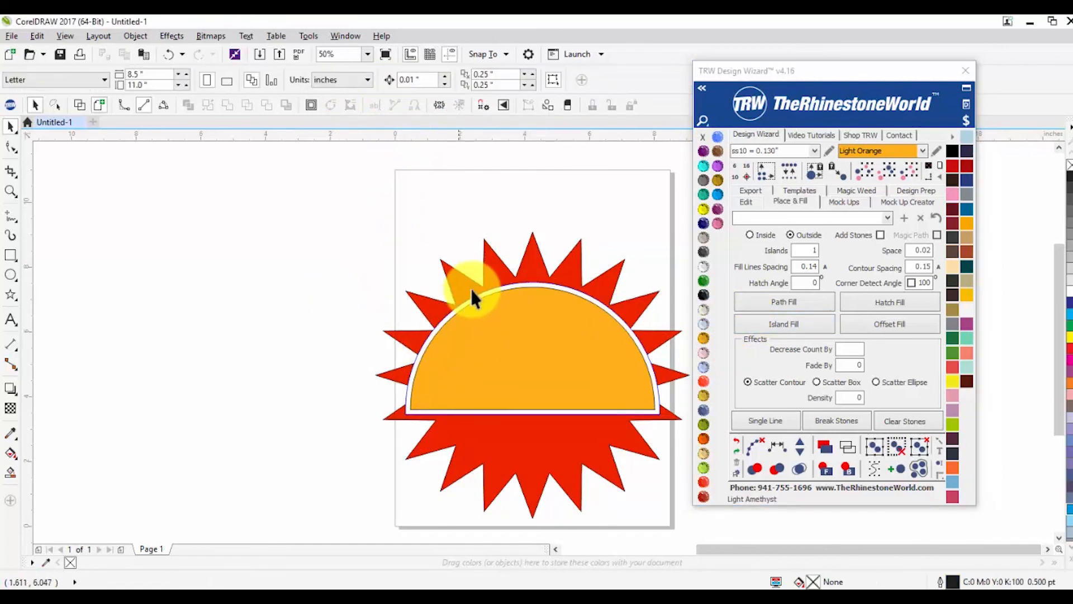
Step: Move the red star down to about Y 4.39 in so its inner corners meet the contour band around the half circle
scroll(473, 300, "up", 2)
scroll(508, 271, "down", 2)
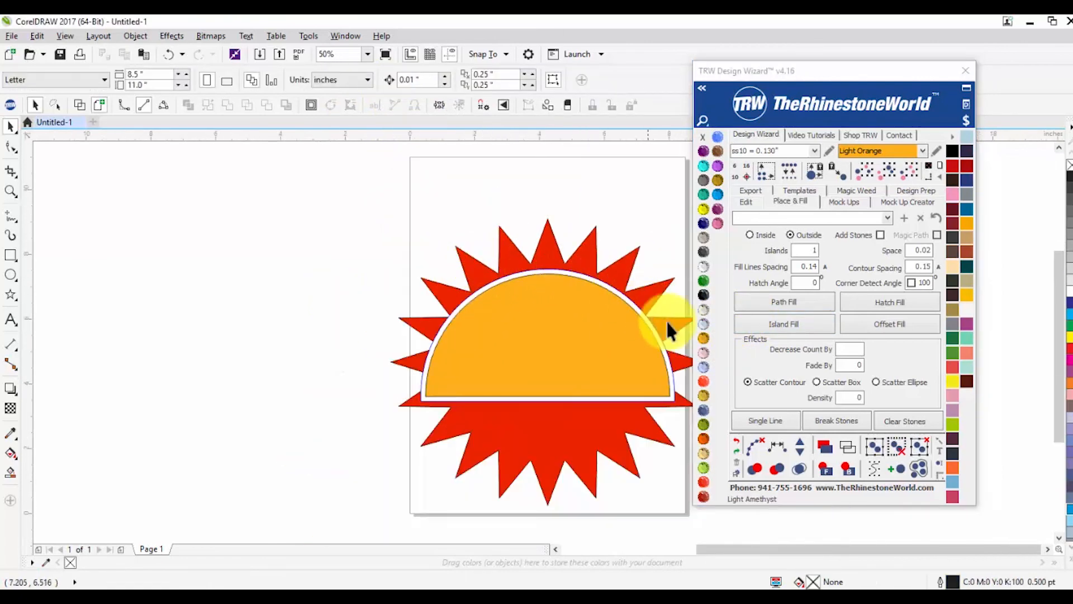
scroll(551, 259, "up", 4)
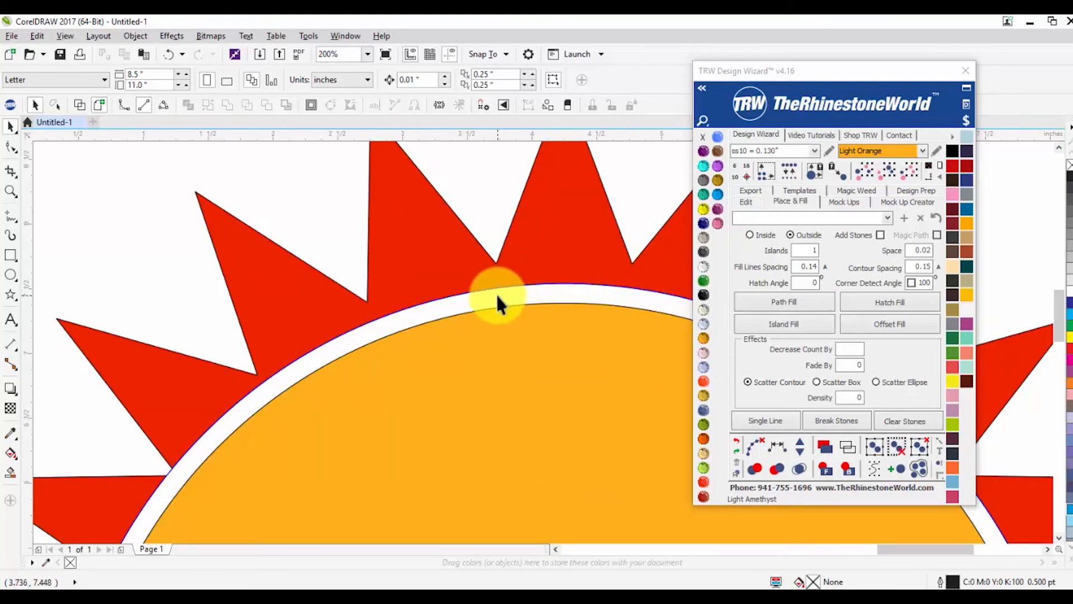
left_click_drag(540, 218, 539, 255)
scroll(490, 244, "down", 4)
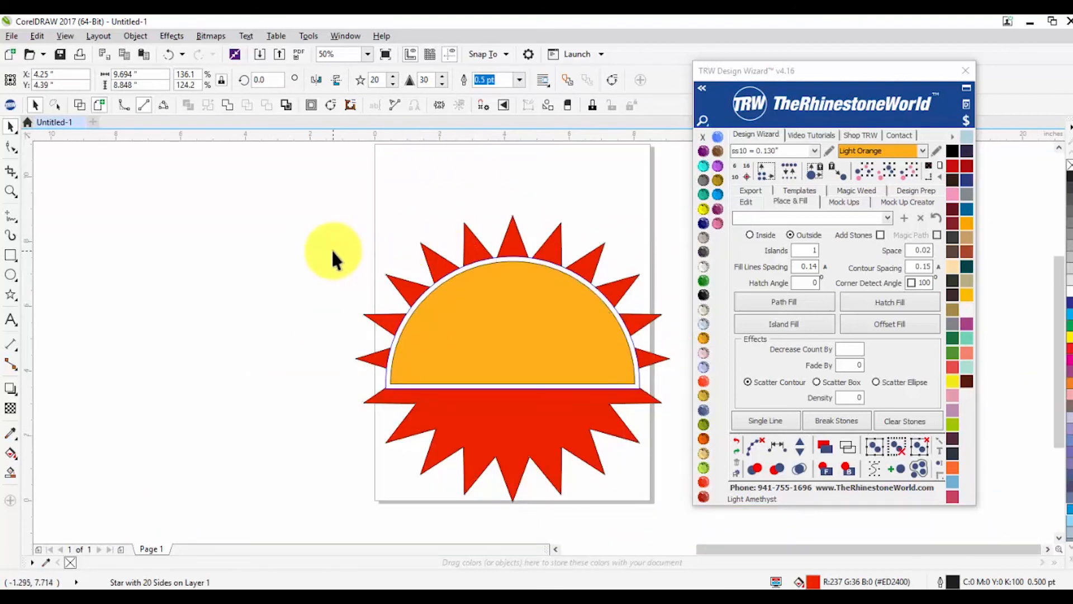
left_click(345, 255)
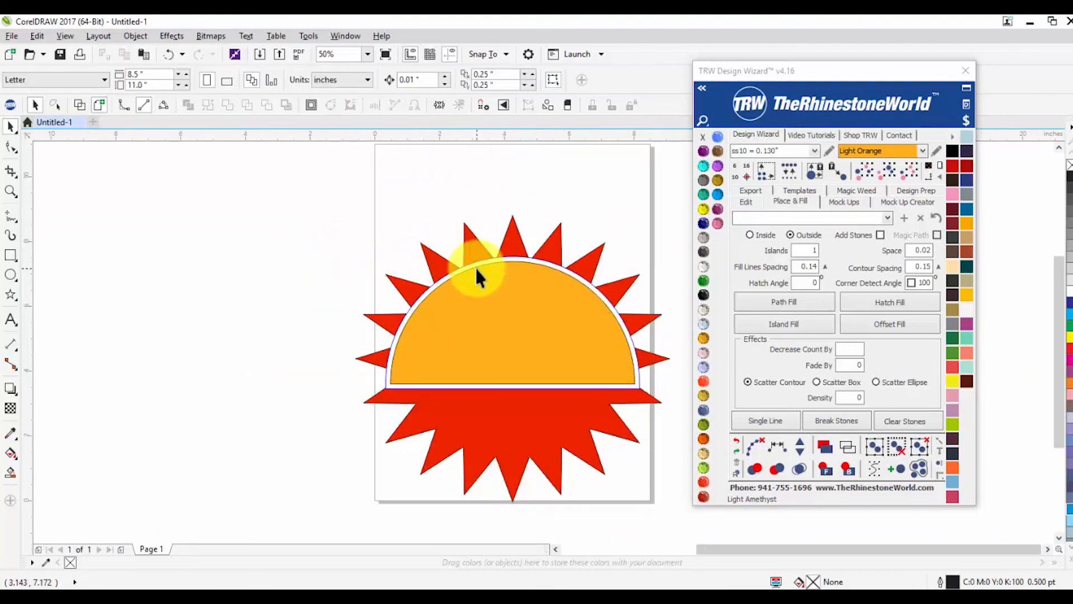
Step: Lower the red star slightly more, to about Y 4.312 in, so the contour band separates its upper rays
scroll(470, 269, "up", 2)
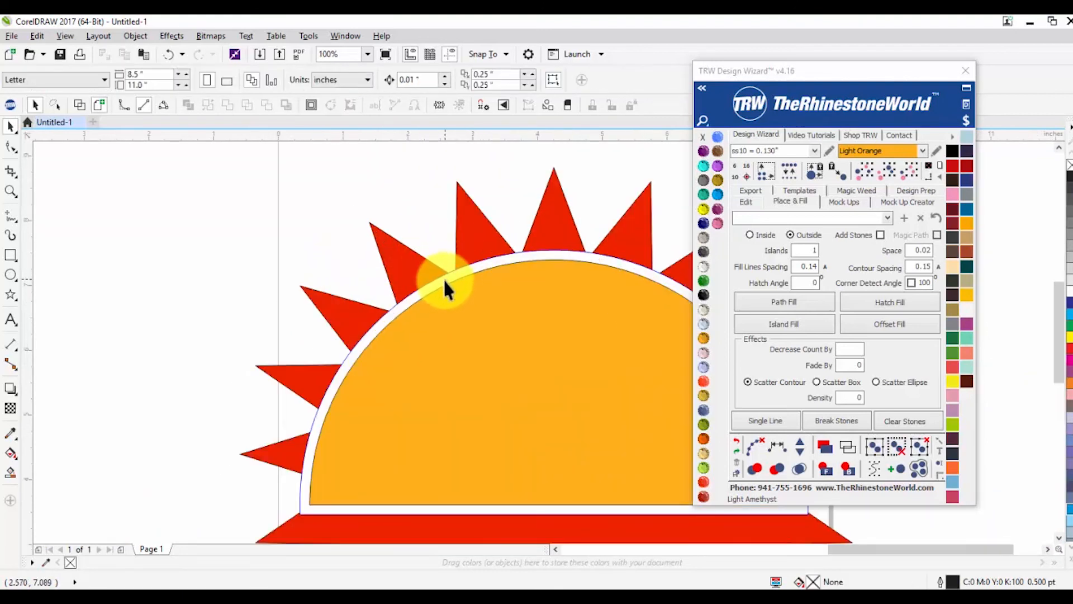
scroll(355, 330, "down", 2)
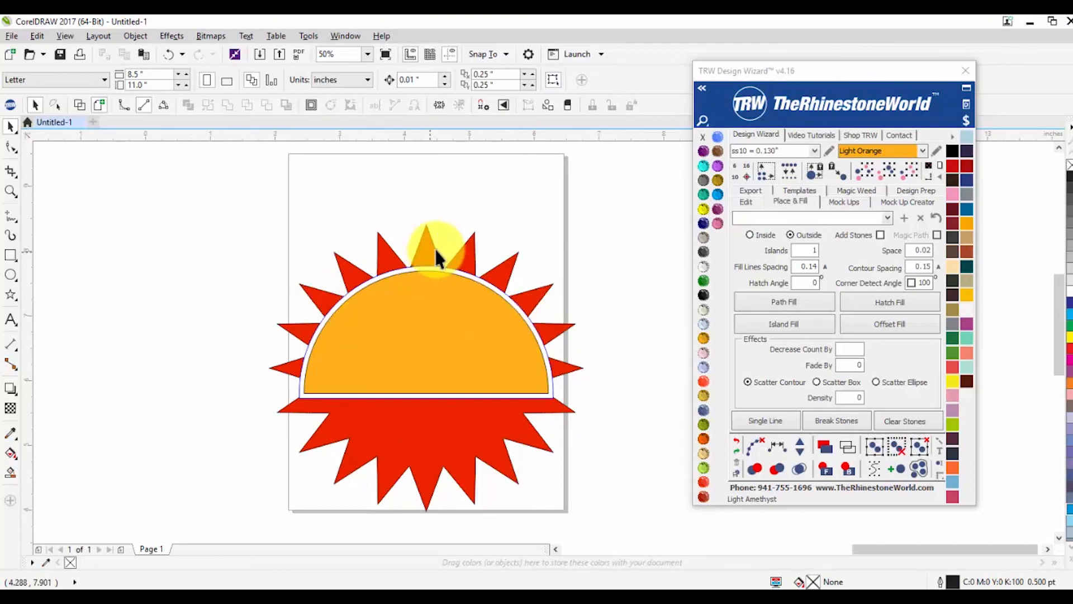
scroll(434, 248, "up", 4)
left_click(411, 237)
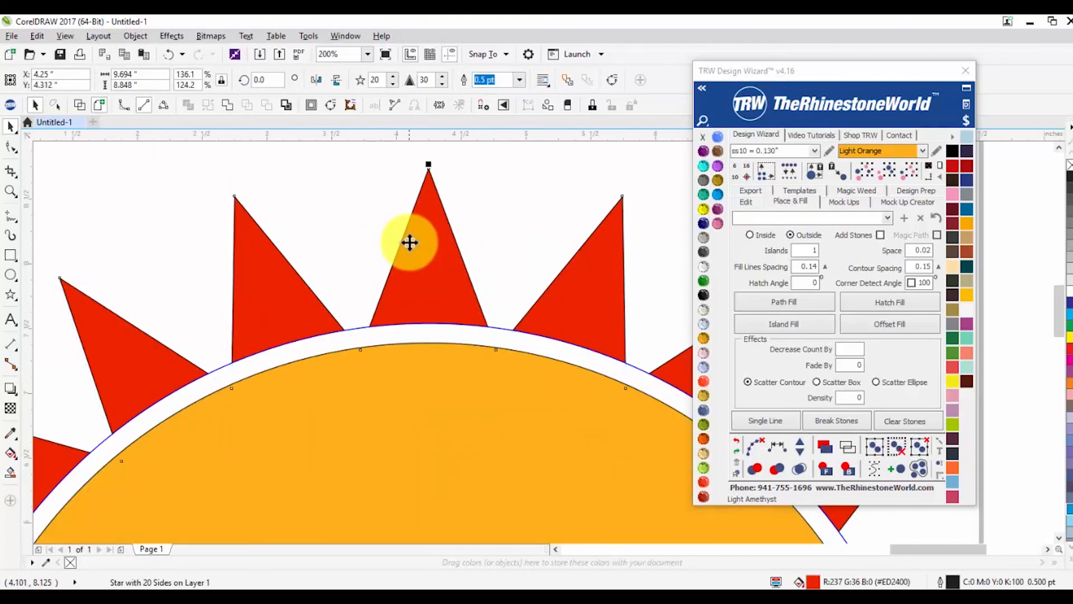
scroll(410, 243, "down", 4)
left_click(575, 261)
Step: Subtract the half circle's outer contour from the red star with Back Minus Front
left_click(499, 295)
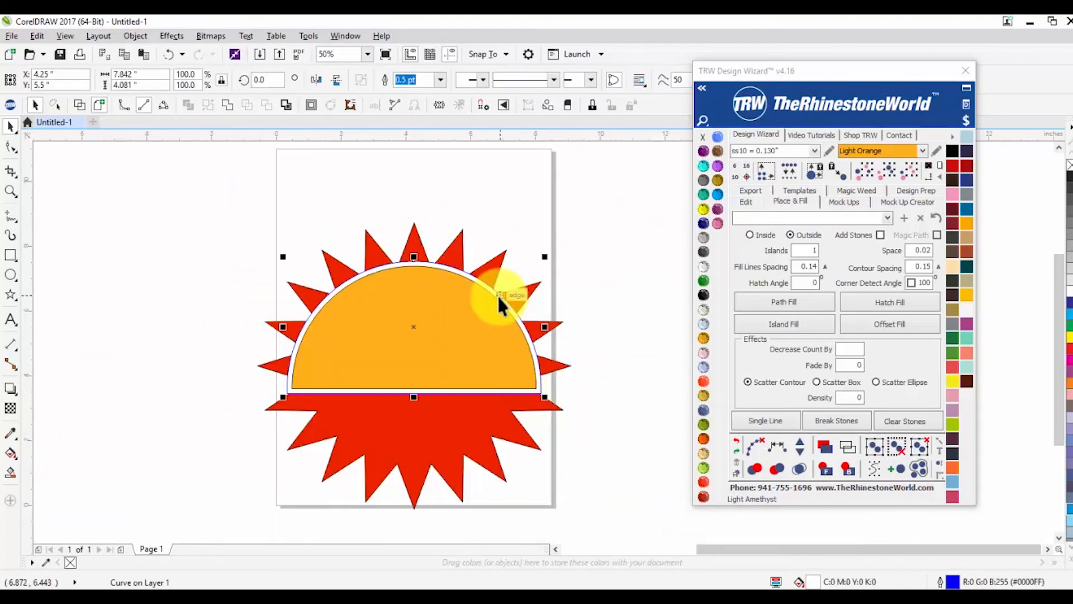
left_click(485, 264, "shift")
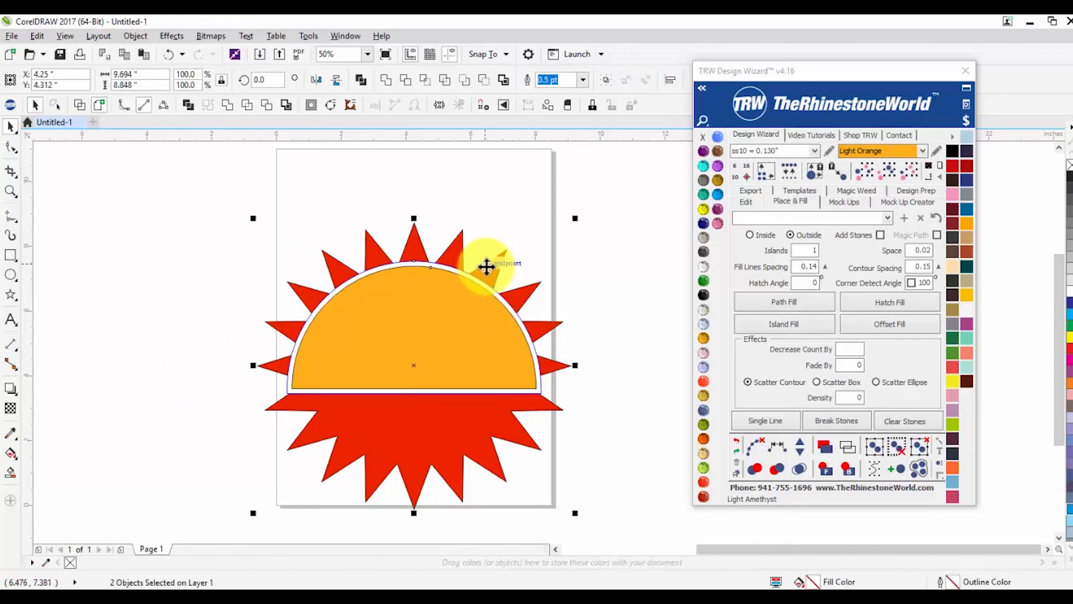
left_click(485, 82)
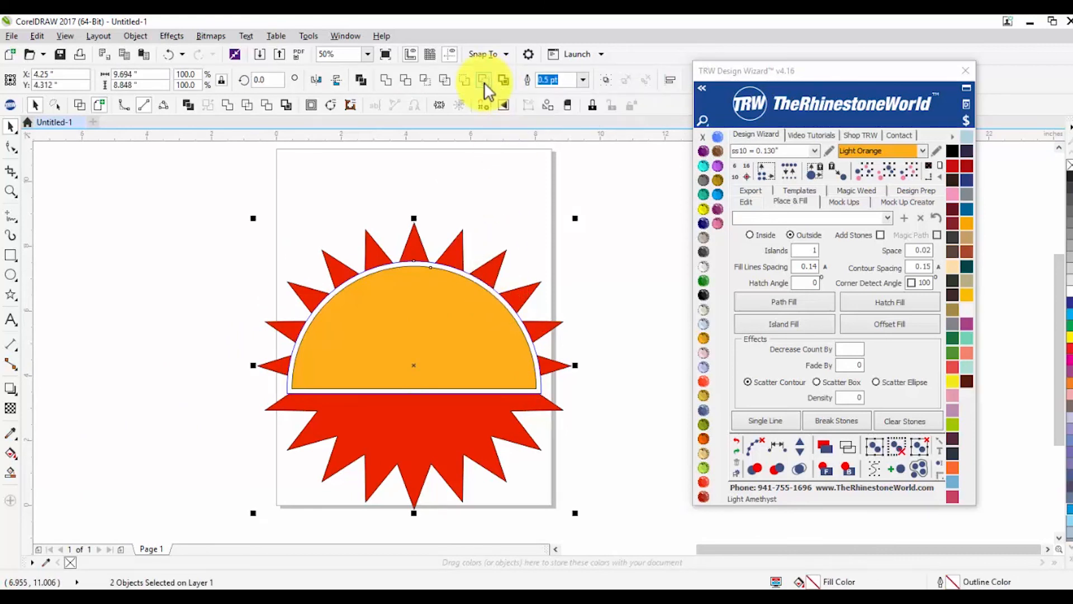
left_click(578, 246)
Step: Delete all the star's nodes below the half circle with the Shape tool, leaving only the upper rays
key("F10")
left_click(473, 455)
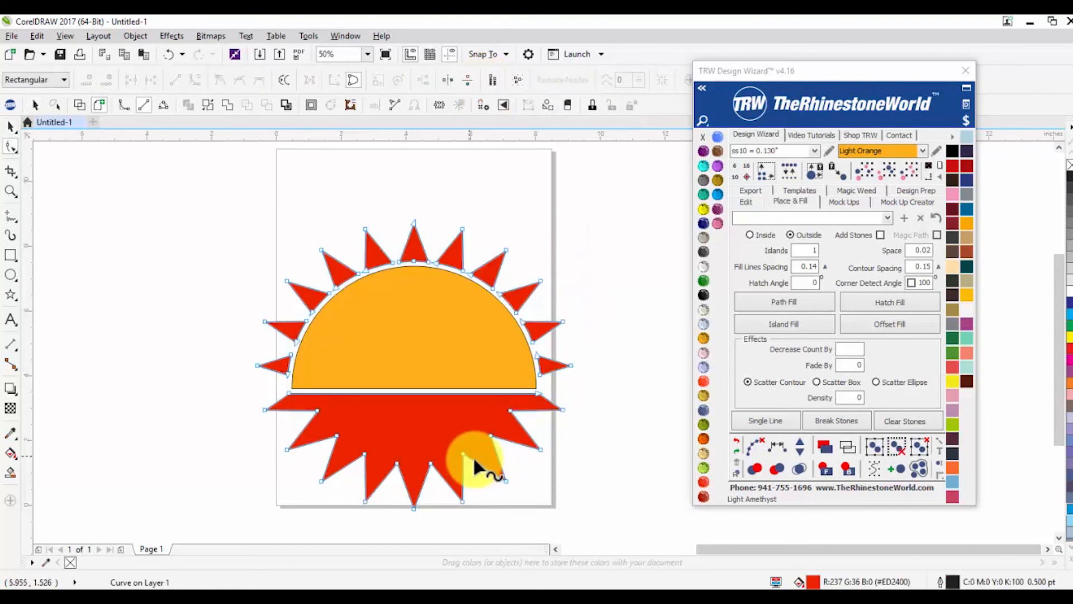
left_click_drag(315, 424, 224, 382)
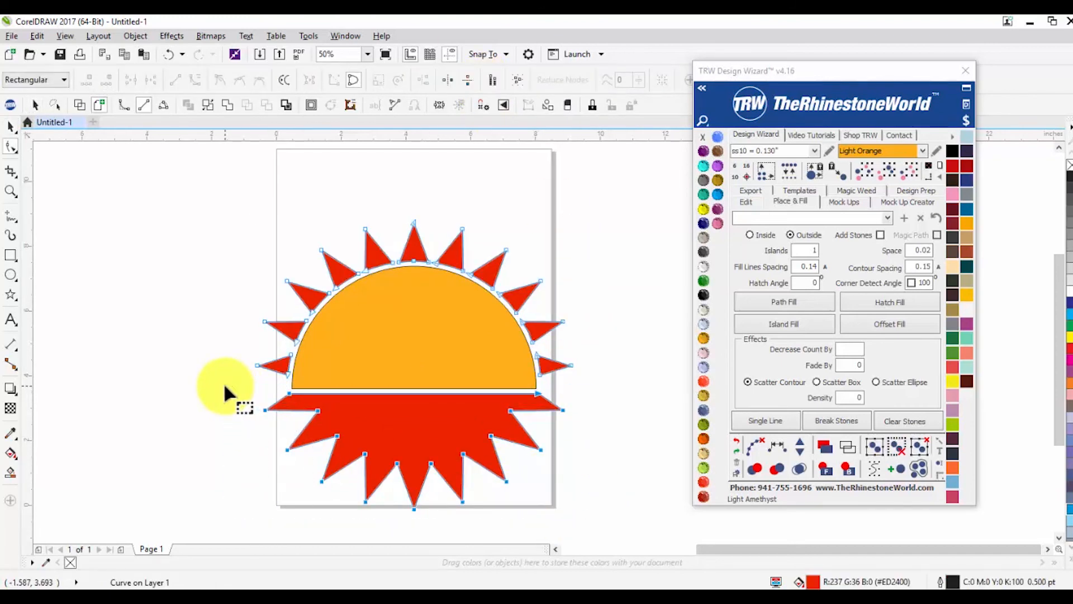
key("Delete")
key("space")
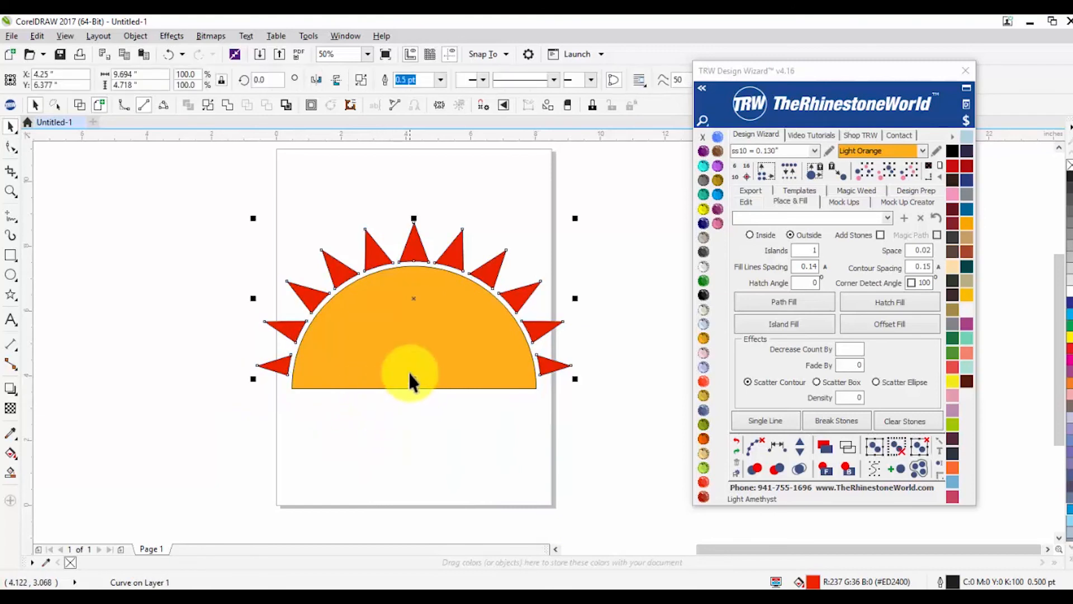
Step: Fill the rays and half circle with Light Orange and remove their outlines
left_click(411, 373, "shift")
left_click(706, 334)
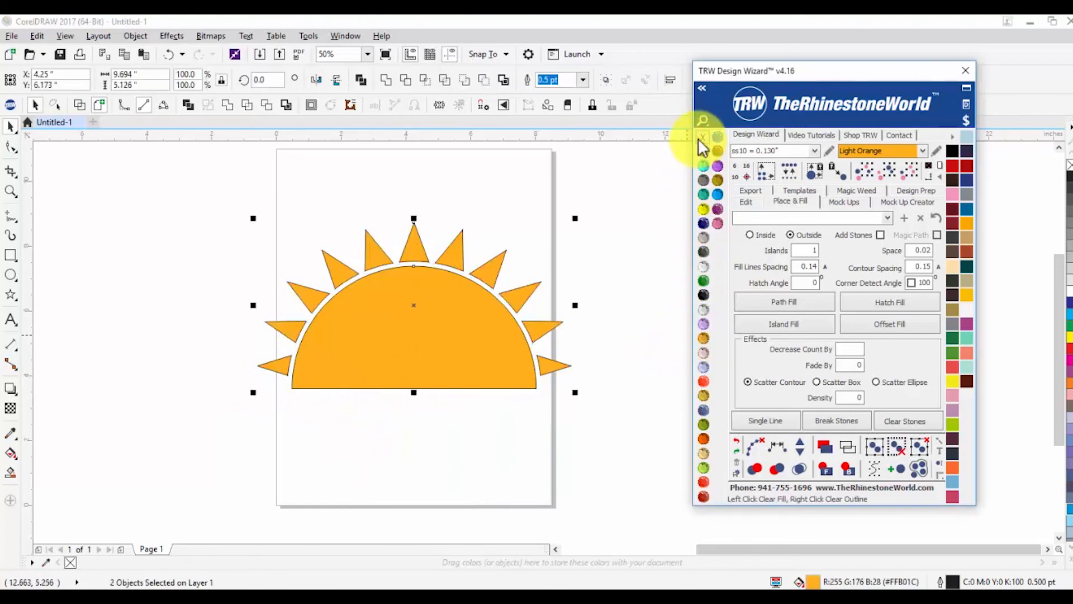
left_click(643, 179)
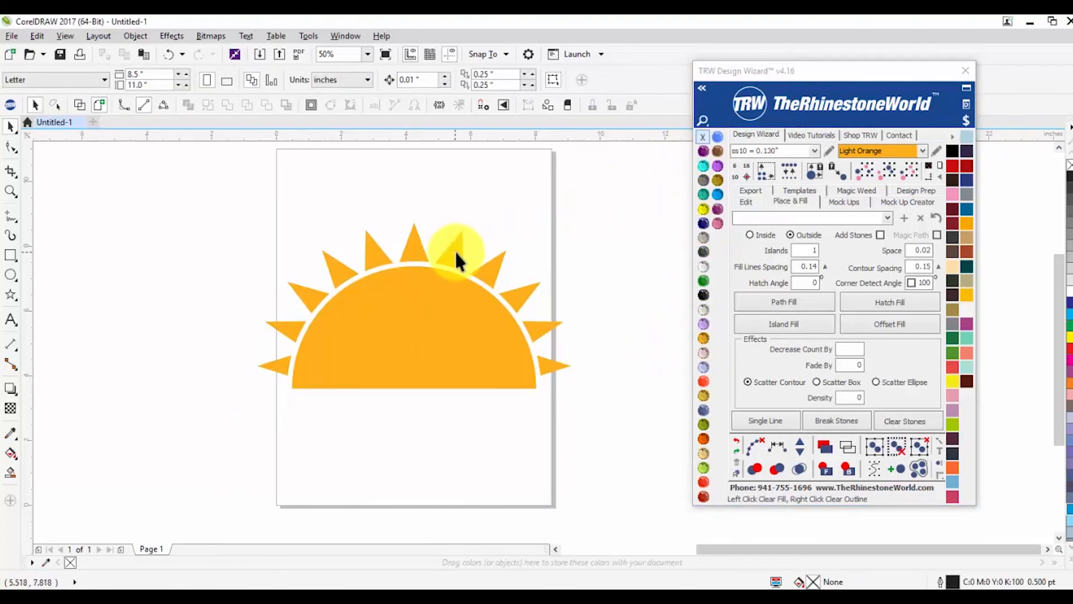
Step: Delete the second half-sun from the page
scroll(578, 269, "down", 4)
scroll(575, 278, "up", 2)
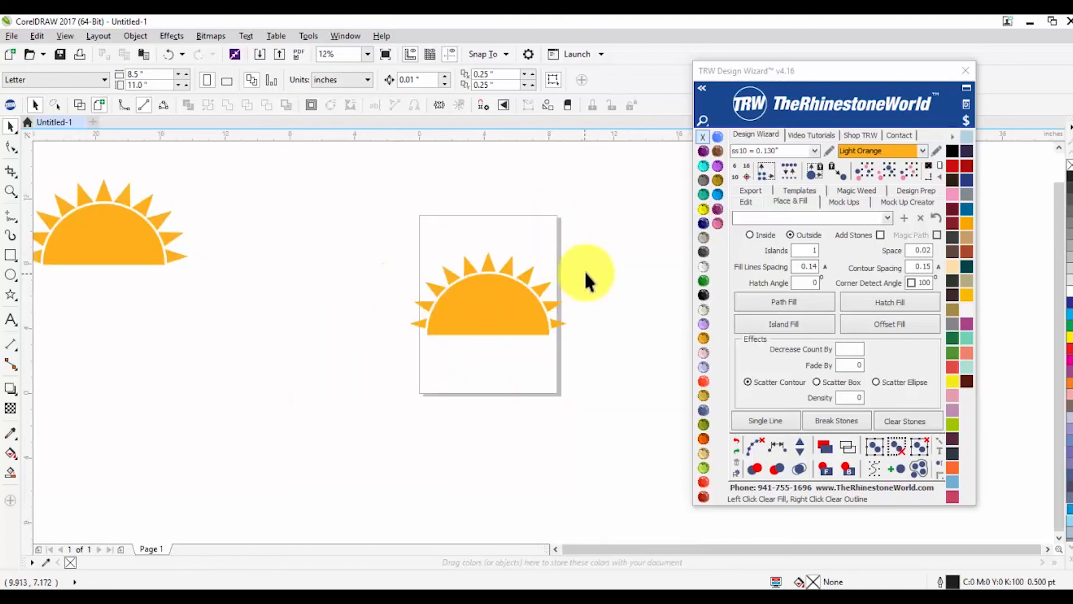
left_click(493, 299)
key("Delete")
Step: Group the first orange sun's parts and move the group onto the page, centred at about X 4.167, Y 5.937 in
scroll(384, 255, "down", 2)
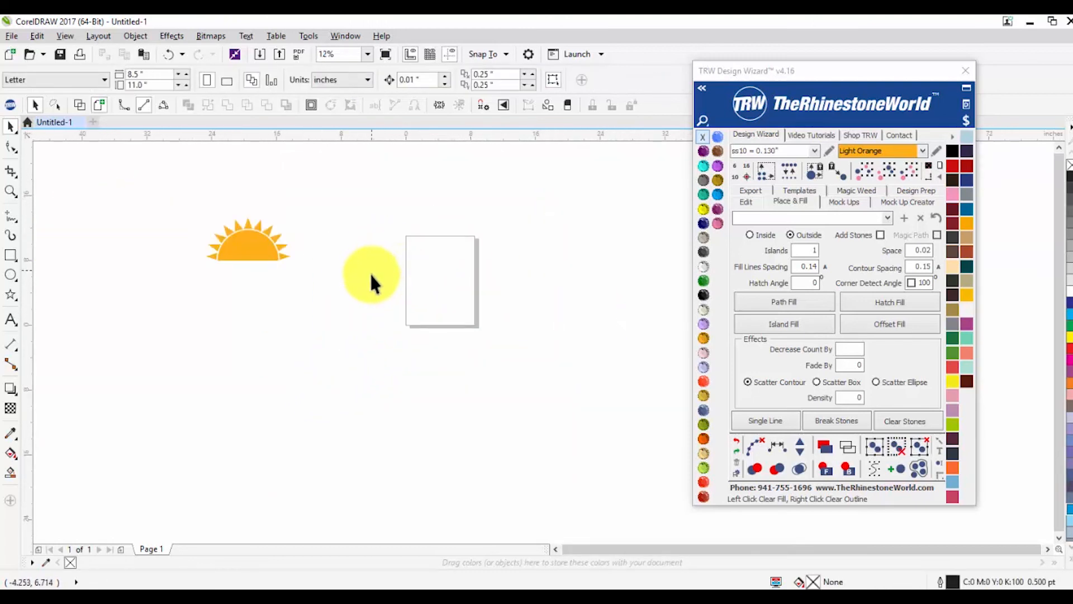
left_click_drag(313, 279, 180, 192)
key("ctrl+g")
left_click_drag(284, 238, 447, 279)
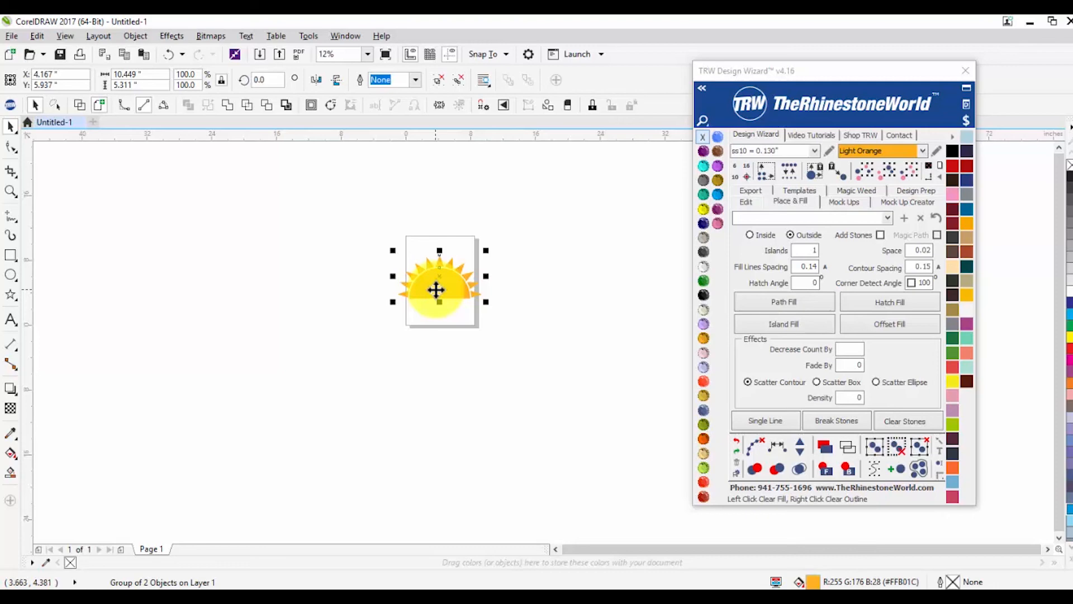
left_click(441, 320)
left_click_drag(827, 74, 790, 120)
scroll(473, 284, "up", 2)
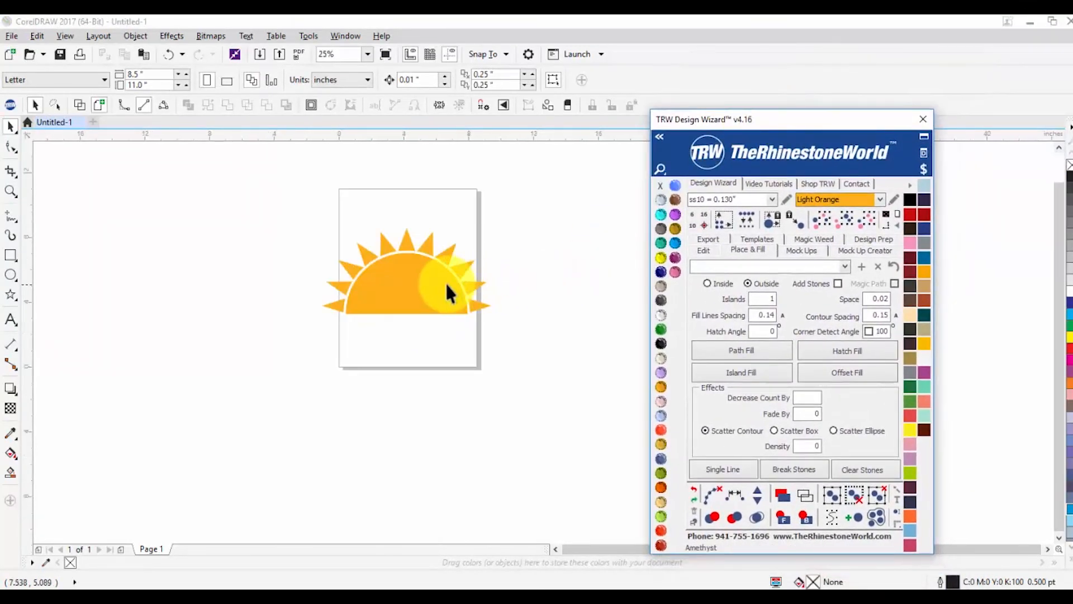
Step: Add the artistic text "MMM" in 24 pt Arial on the page below the sun
scroll(441, 281, "up", 1)
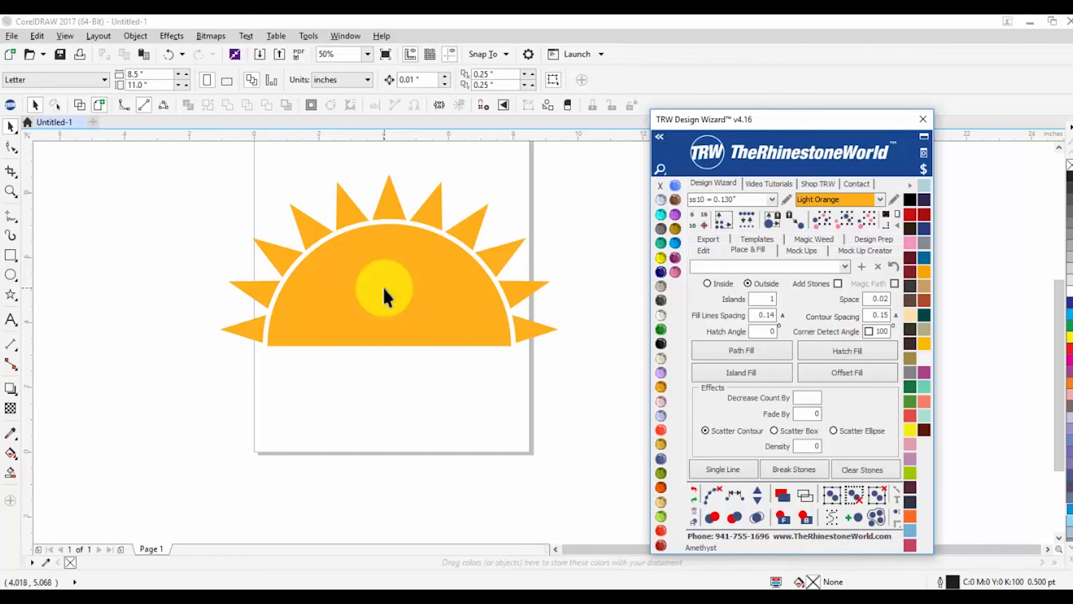
left_click(11, 320)
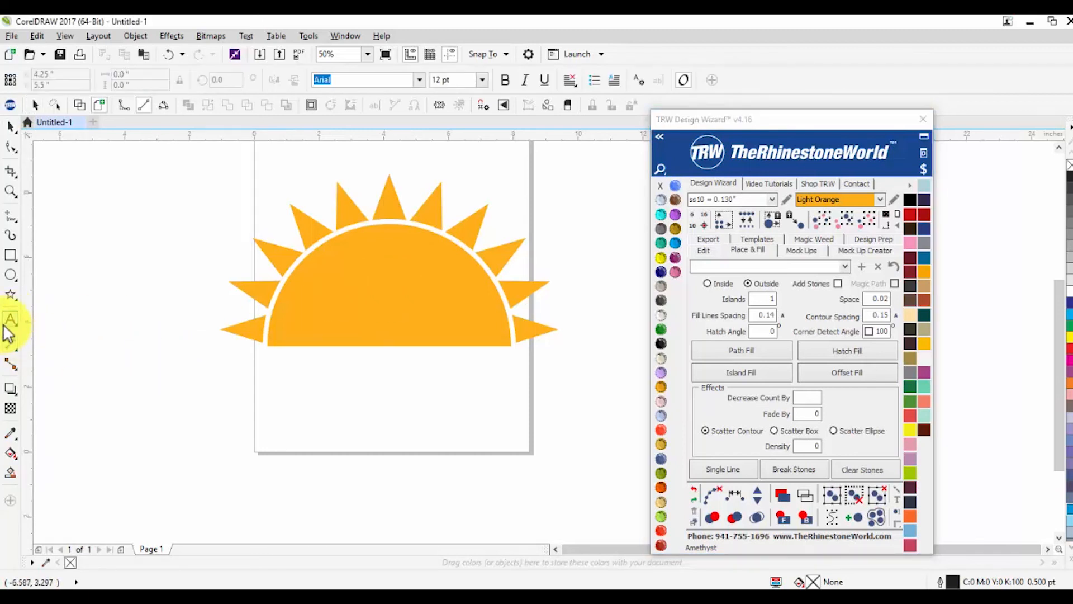
left_click(315, 403)
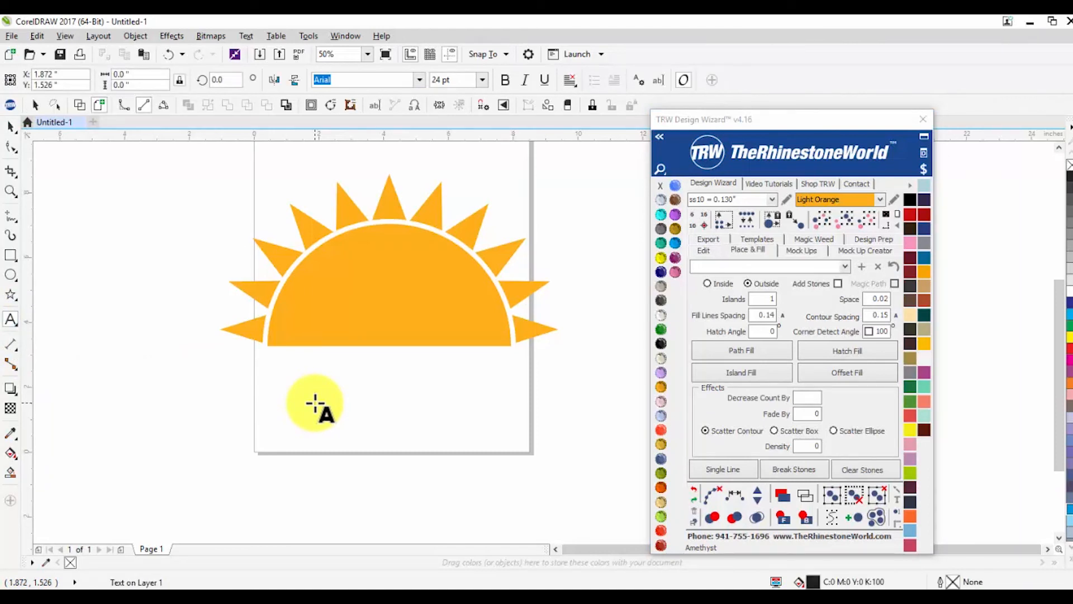
type("MMM")
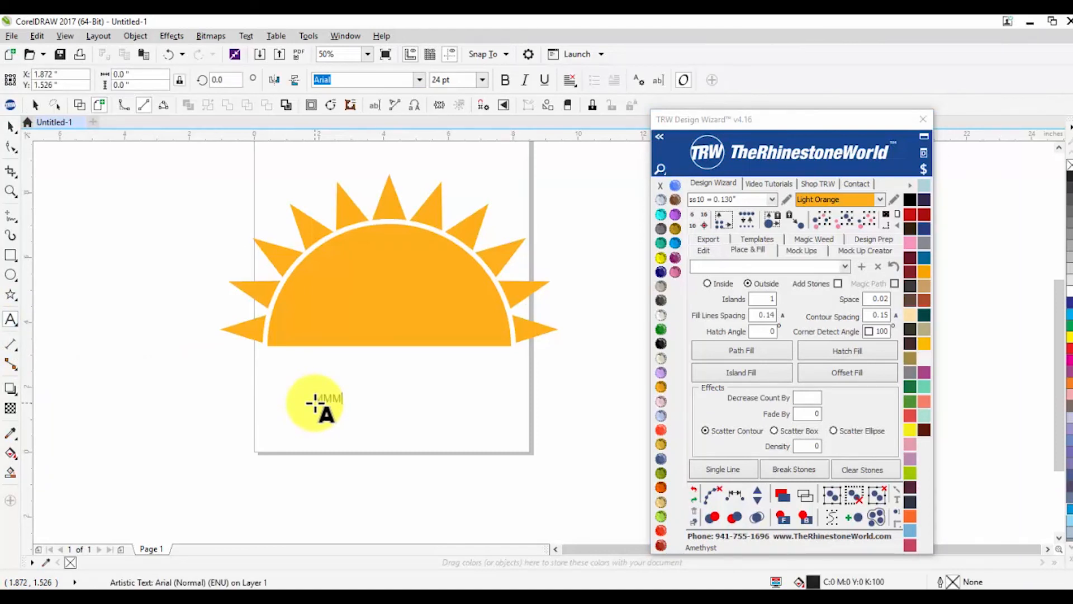
left_click(294, 438)
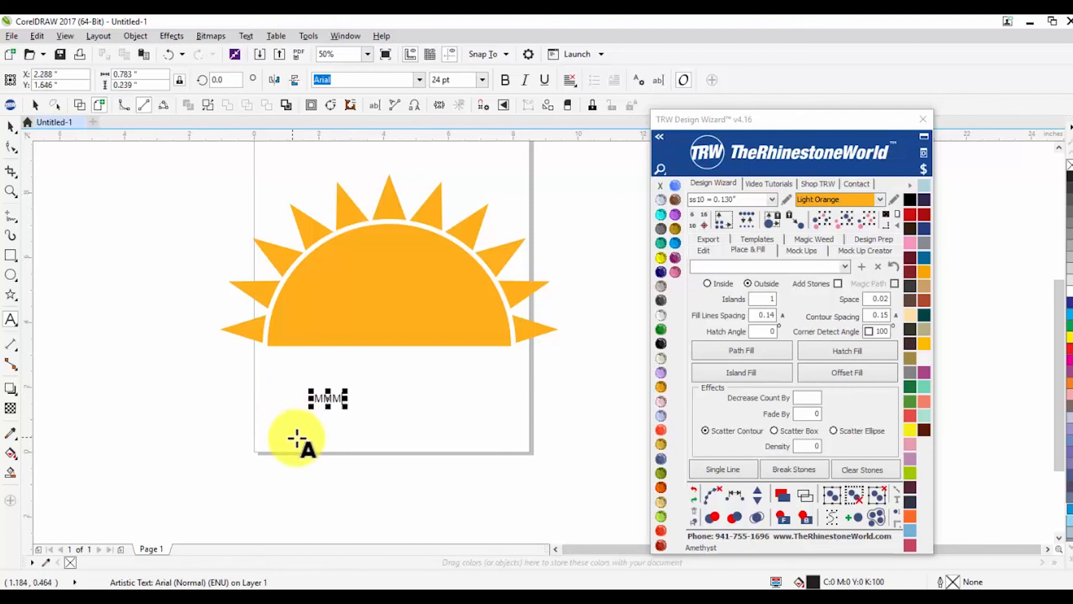
Step: Enlarge the MMM text to about 8.867 by 2.703 in and move it over the sun's lower edge
left_click_drag(344, 407, 561, 473)
left_click_drag(448, 438, 353, 359)
left_click_drag(457, 396, 508, 413)
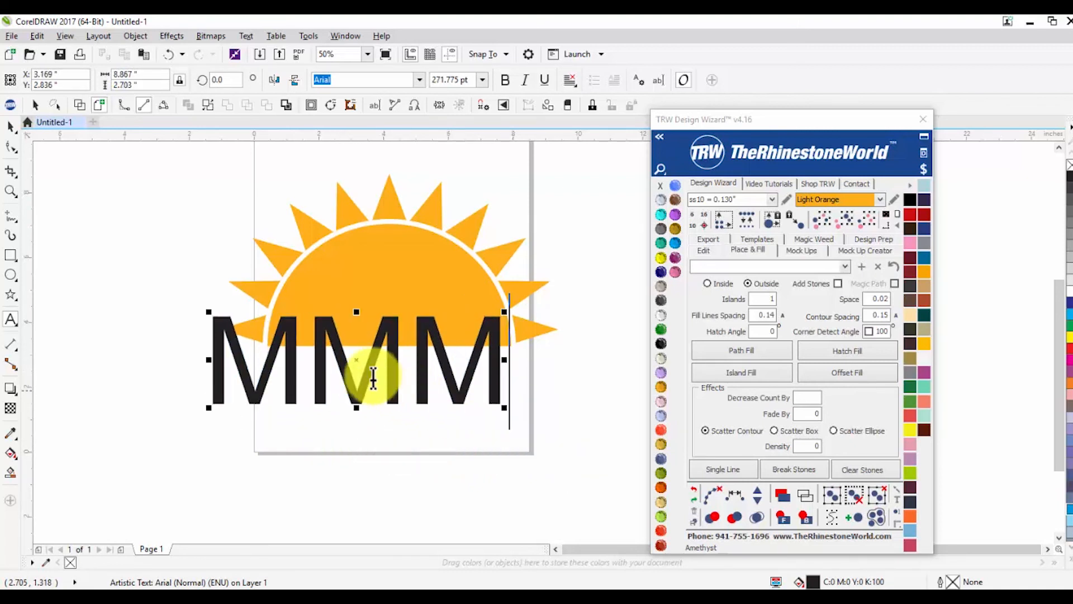
Step: Move the MMM text sideways beneath the sun so it is centred at about X 3.997, Y 2.797 in
left_click_drag(355, 359, 388, 362)
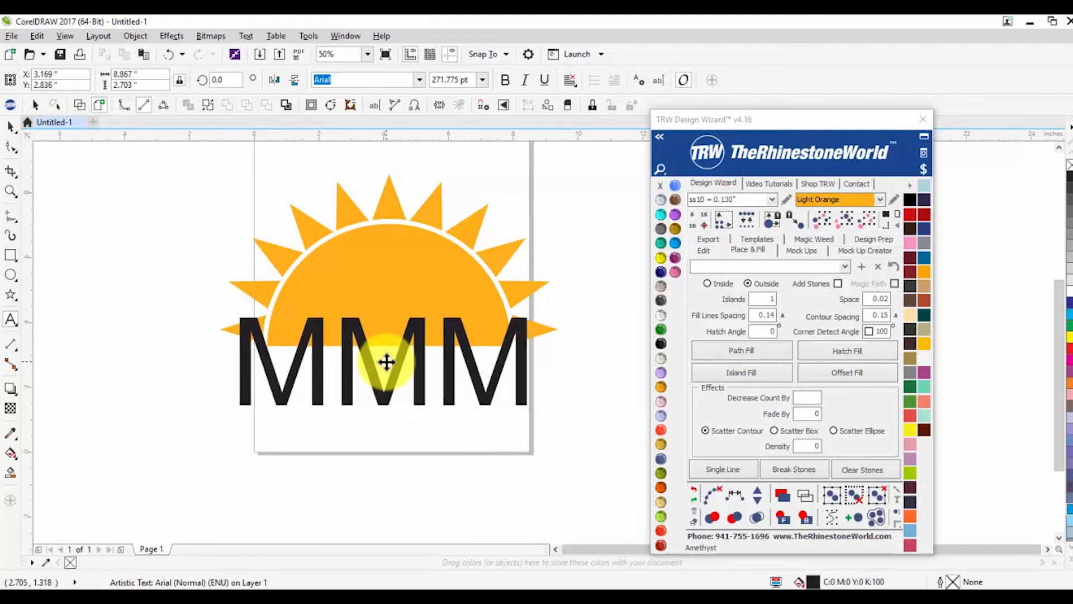
left_click_drag(737, 142, 696, 383)
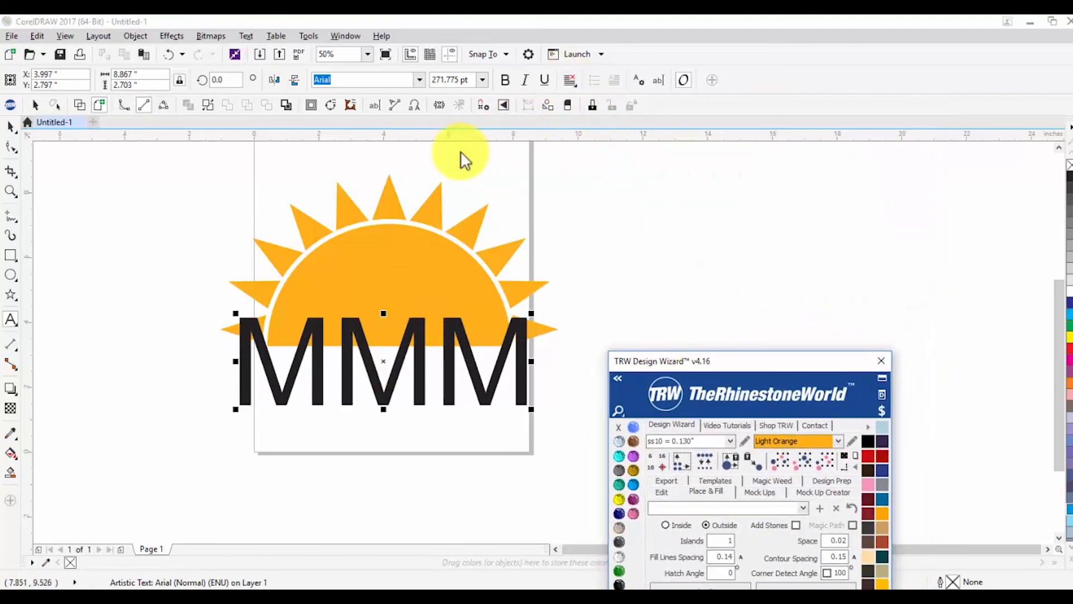
left_click(10, 127)
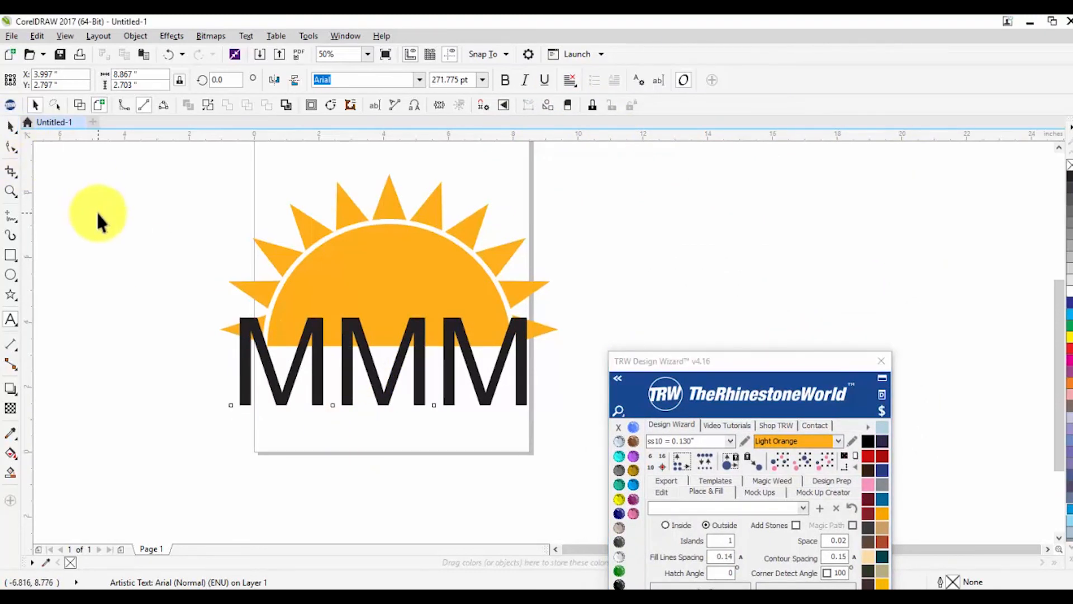
left_click(96, 213)
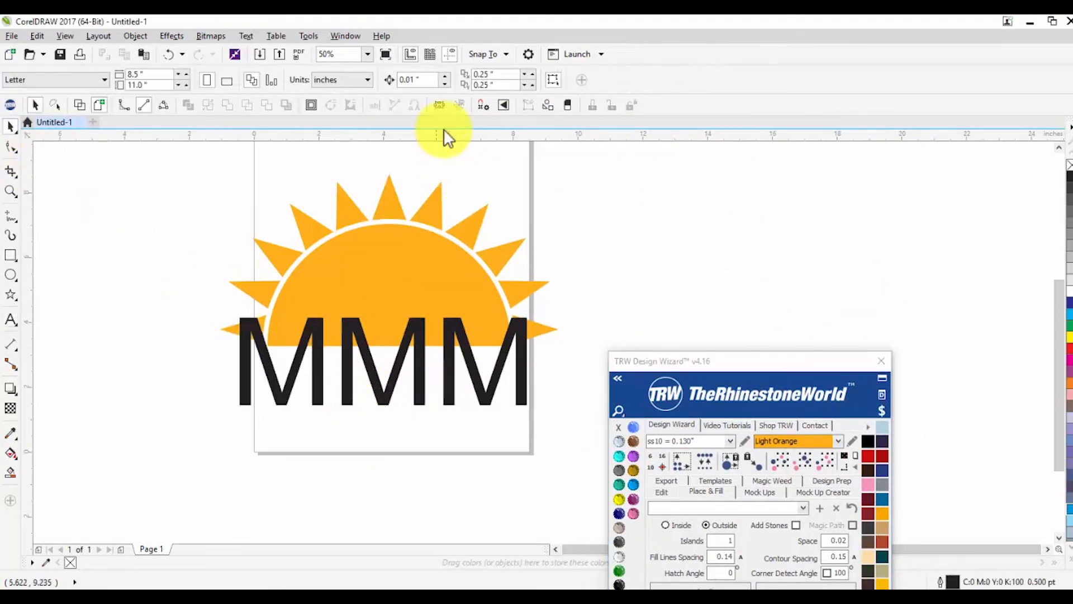
Step: Set the MMM text's alignment to Center
left_click(393, 381)
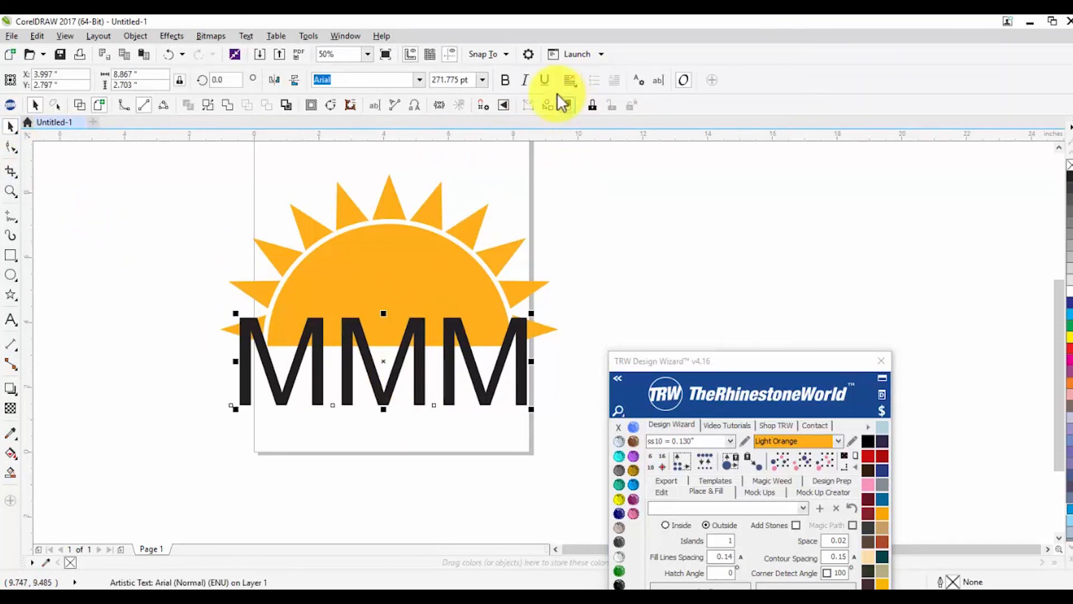
left_click(313, 81)
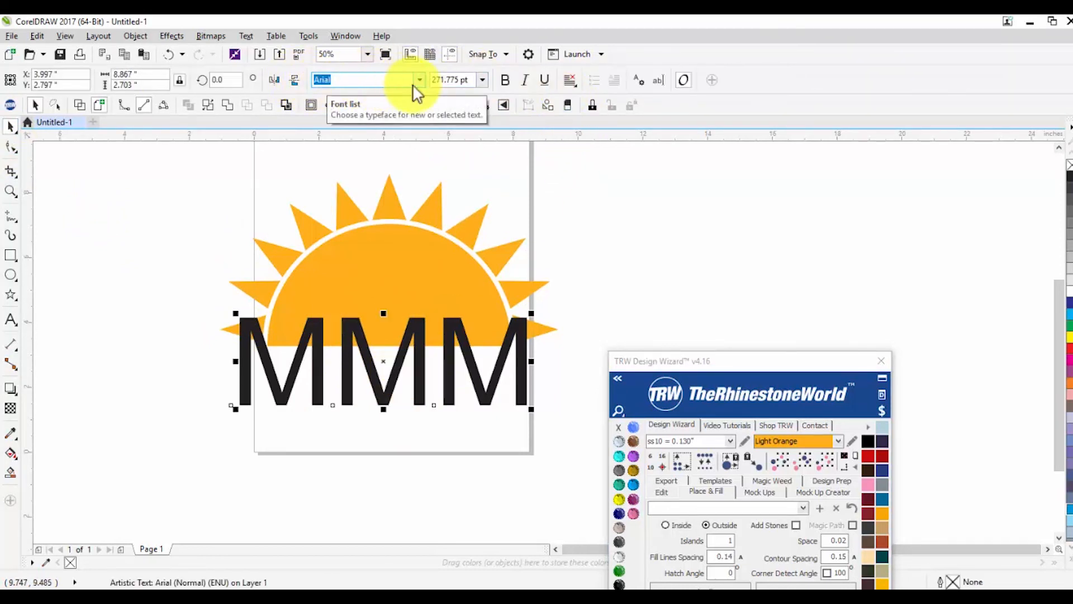
left_click(567, 80)
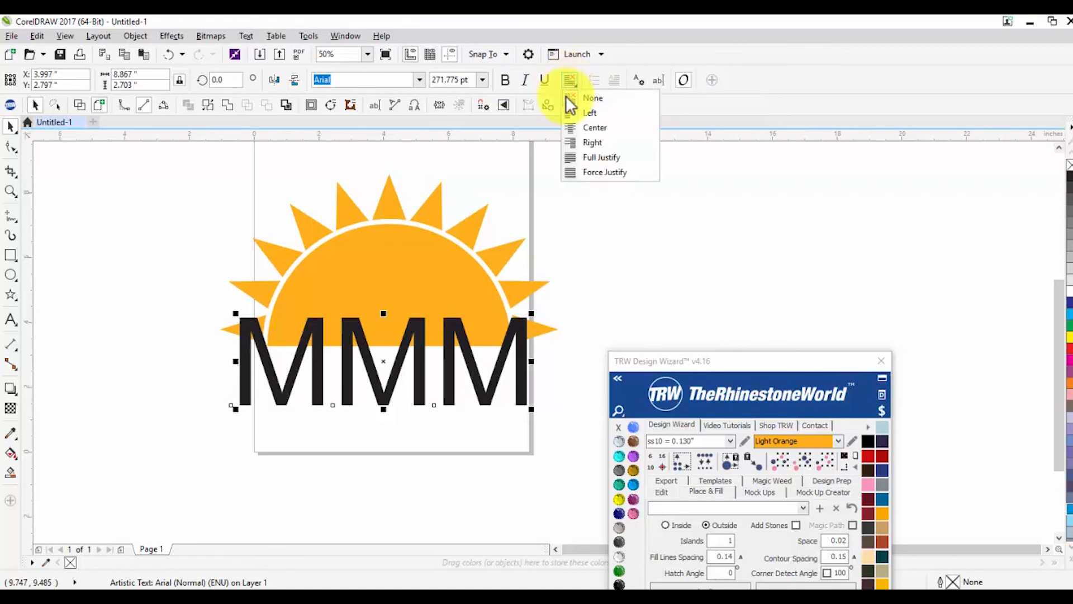
left_click(582, 128)
left_click_drag(766, 356, 794, 310)
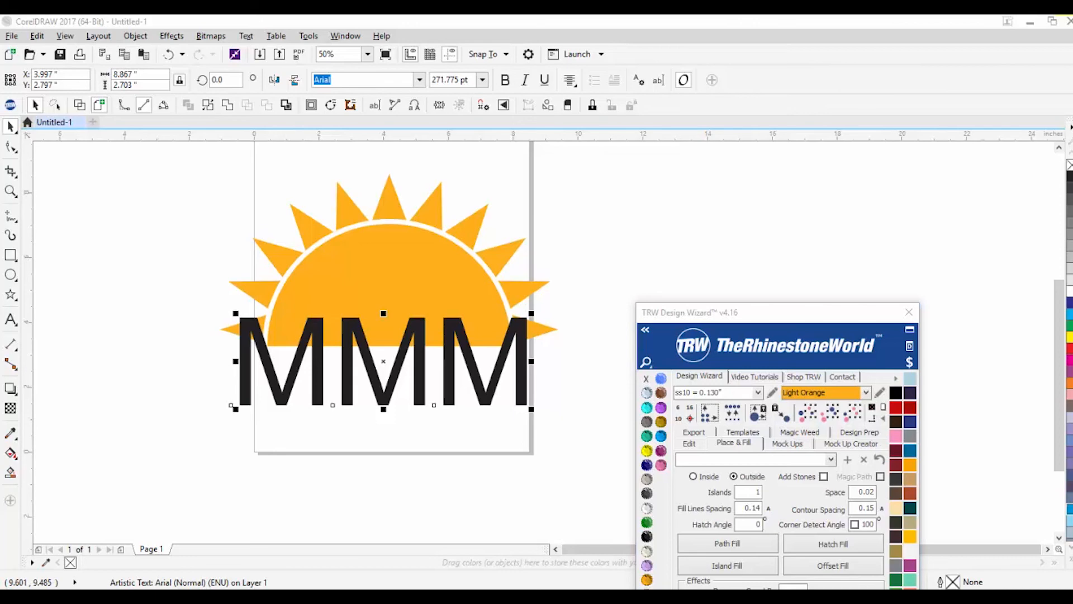
left_click(748, 292)
left_click_drag(762, 314, 760, 205)
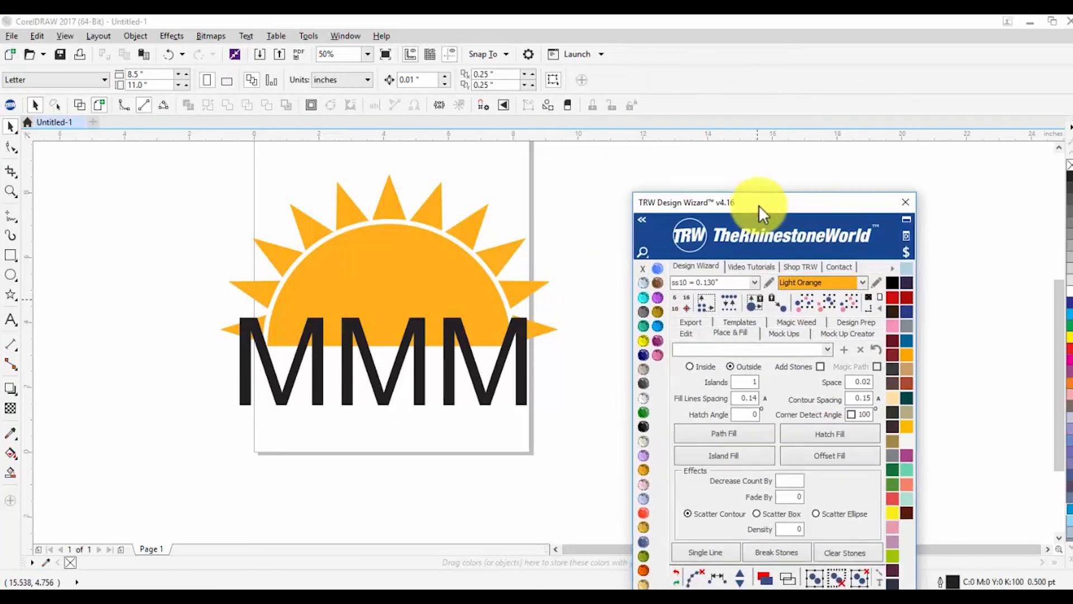
Step: Centre the MMM text under the sun at about X 4.184 in and stretch its lower edge down to about 3.081 in tall
left_click(421, 388)
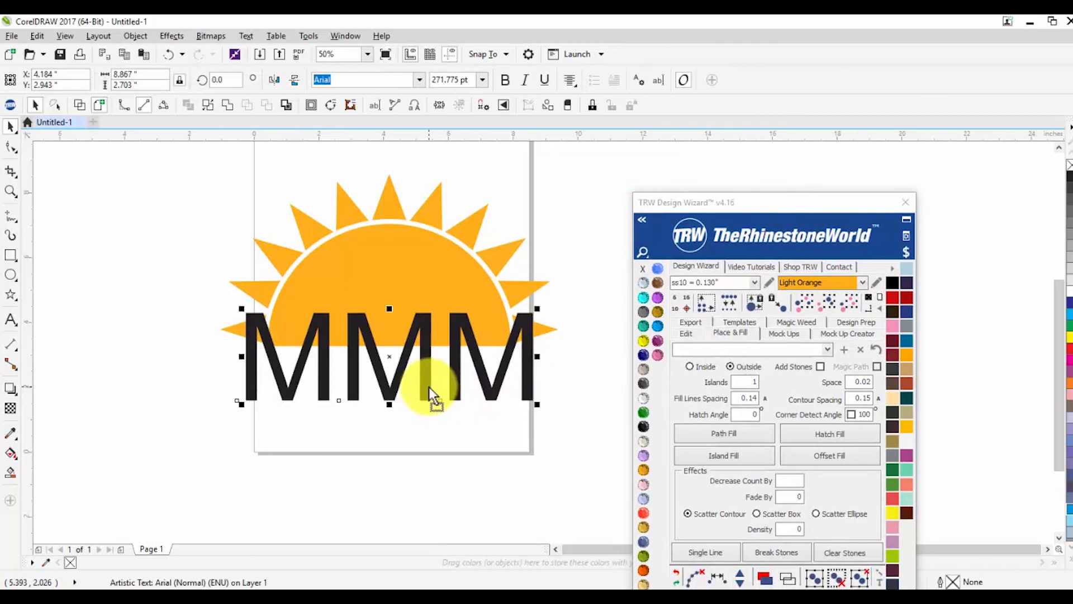
left_click_drag(388, 404, 388, 419)
left_click_drag(736, 202, 683, 187)
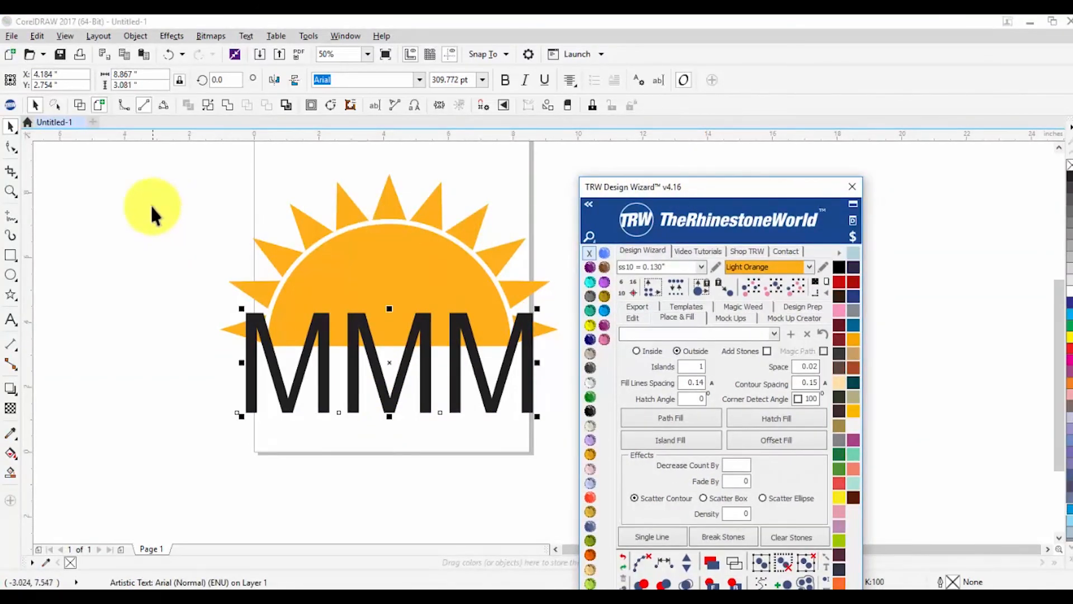
Step: Add a new envelope in Single Arc mode to the MMM text
left_click(169, 35)
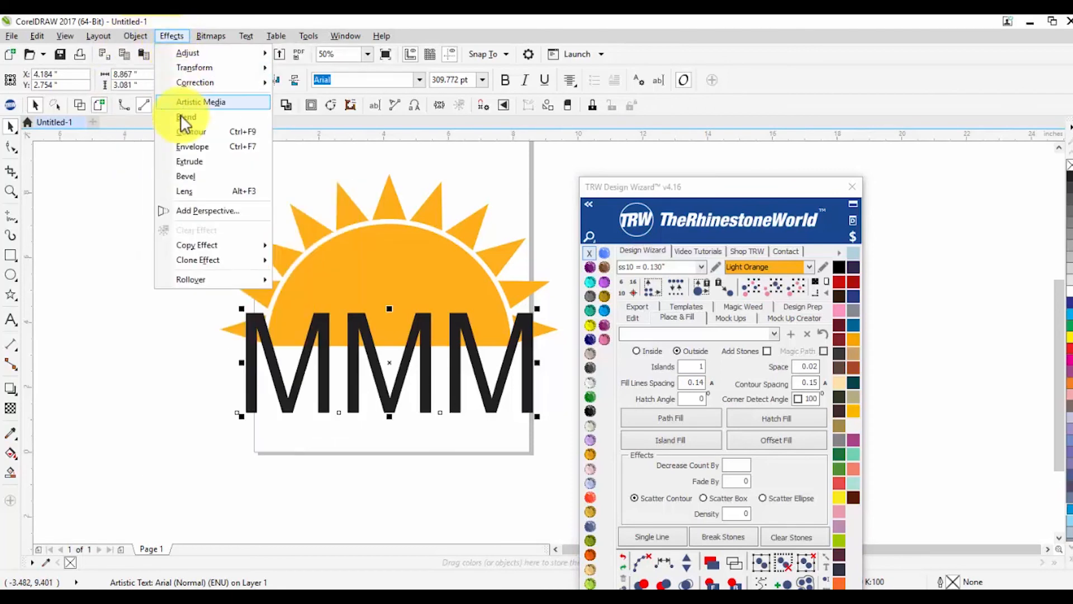
left_click(191, 148)
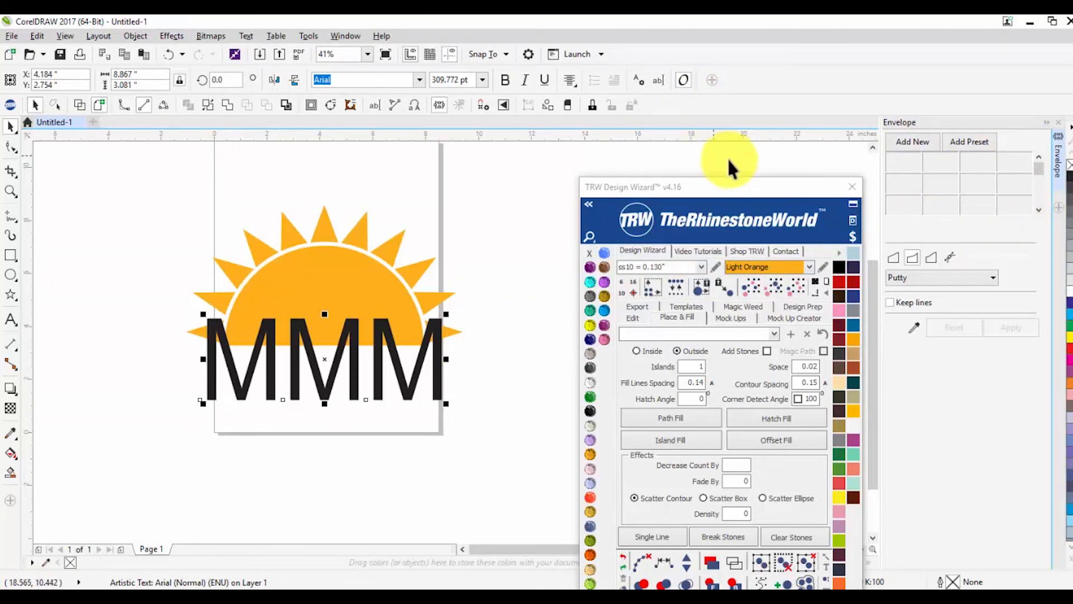
left_click_drag(743, 193, 763, 411)
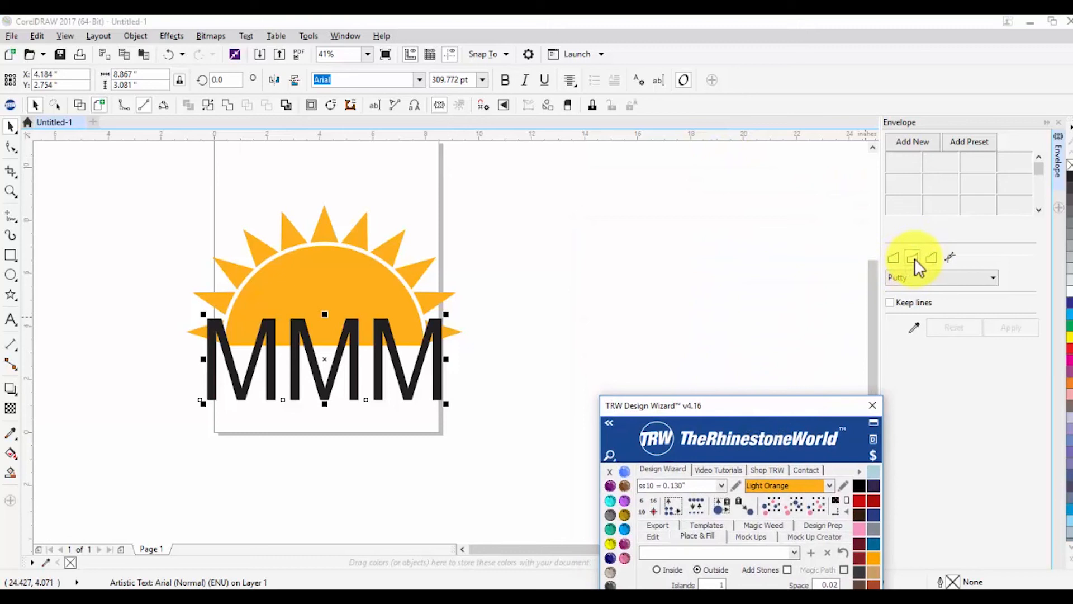
left_click(914, 259)
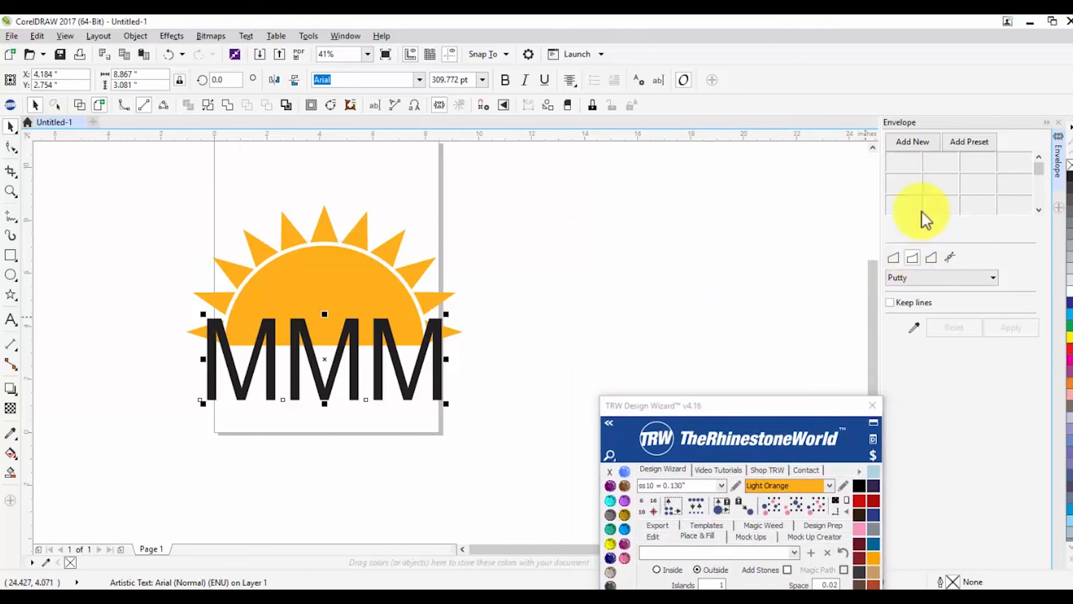
left_click(931, 145)
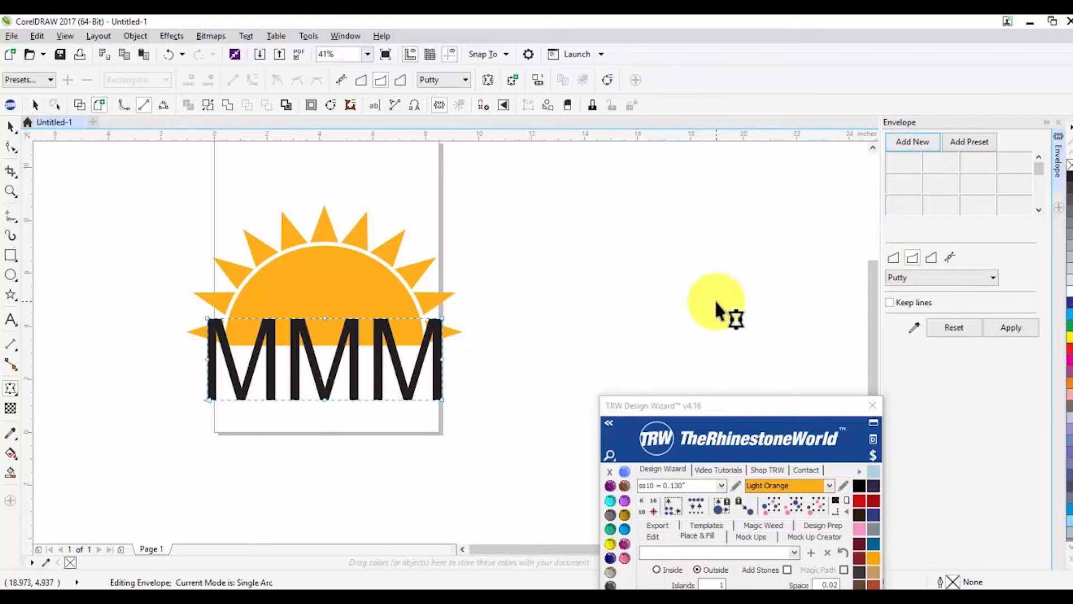
scroll(626, 300, "down", 2)
scroll(511, 296, "up", 4)
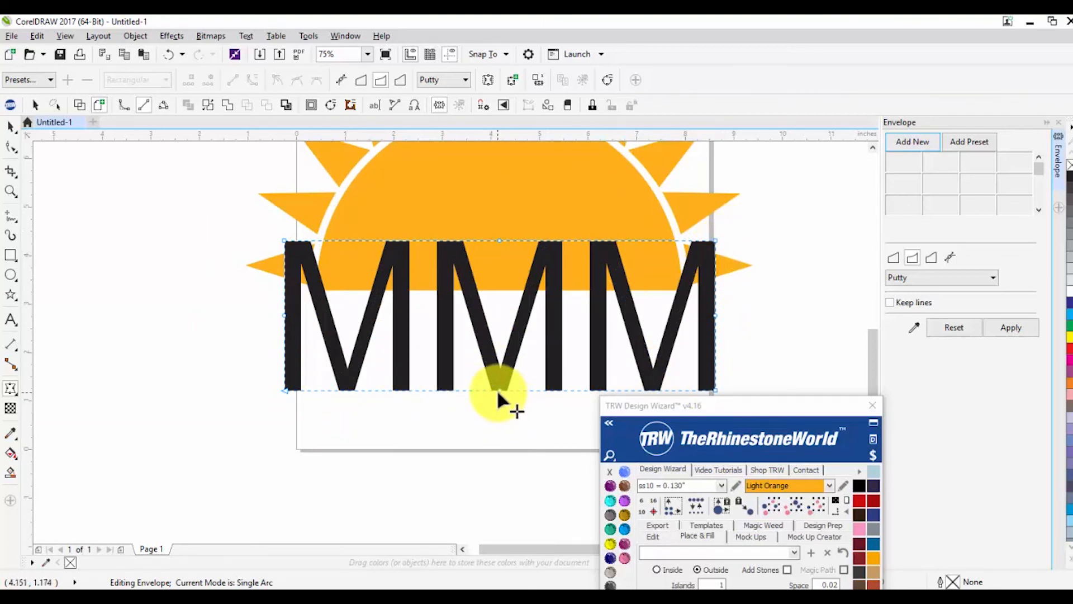
Step: Curve the MMM envelope so its bottom edge arches up and its top edge dips toward the middle
left_click_drag(499, 393, 494, 346)
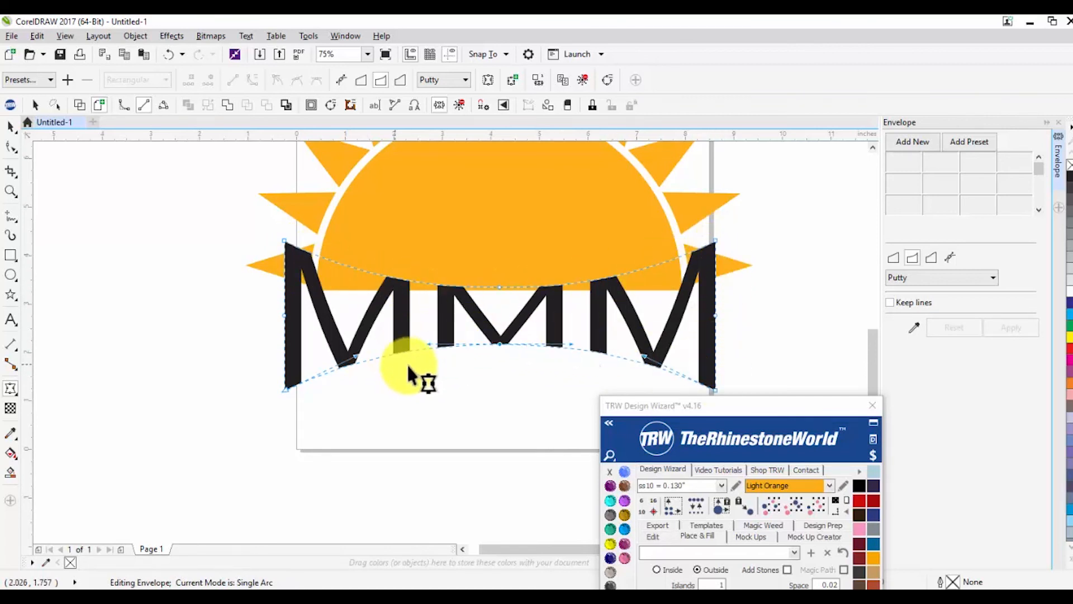
key("space")
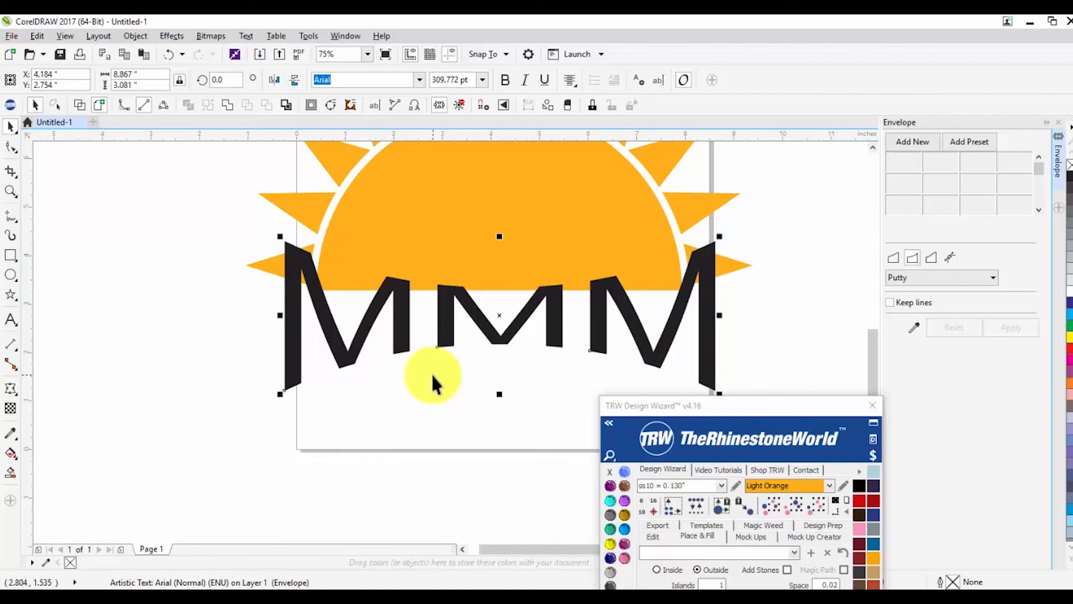
scroll(431, 373, "down", 2)
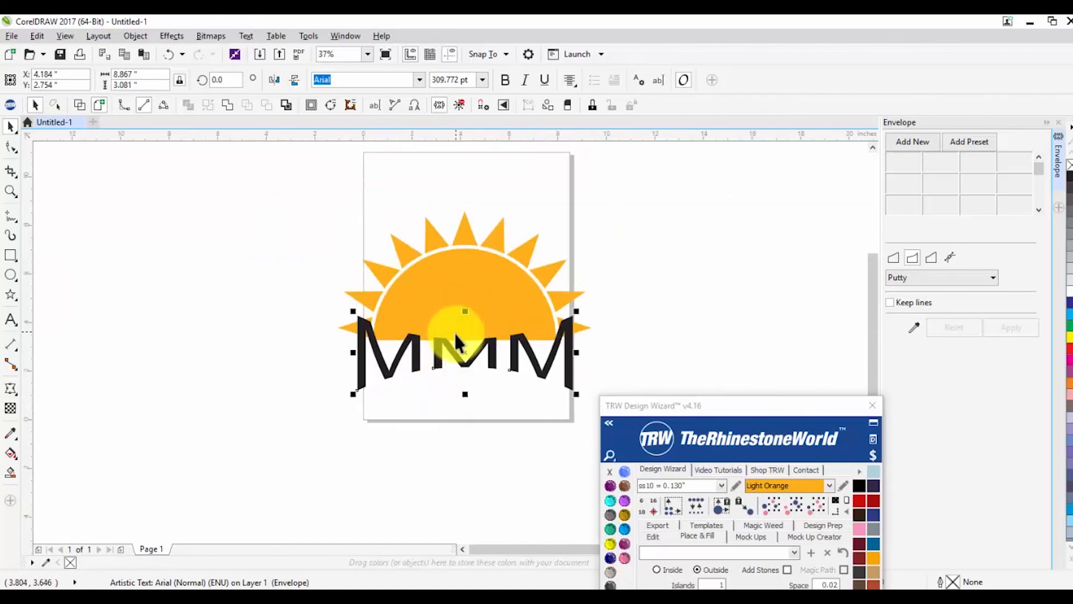
left_click(429, 420)
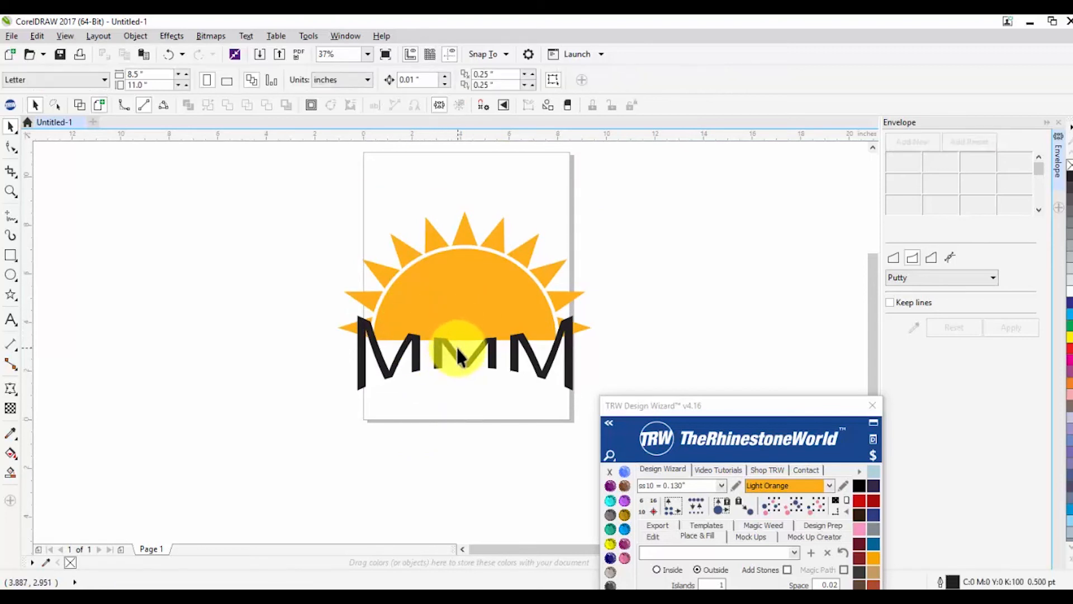
scroll(443, 358, "up", 2)
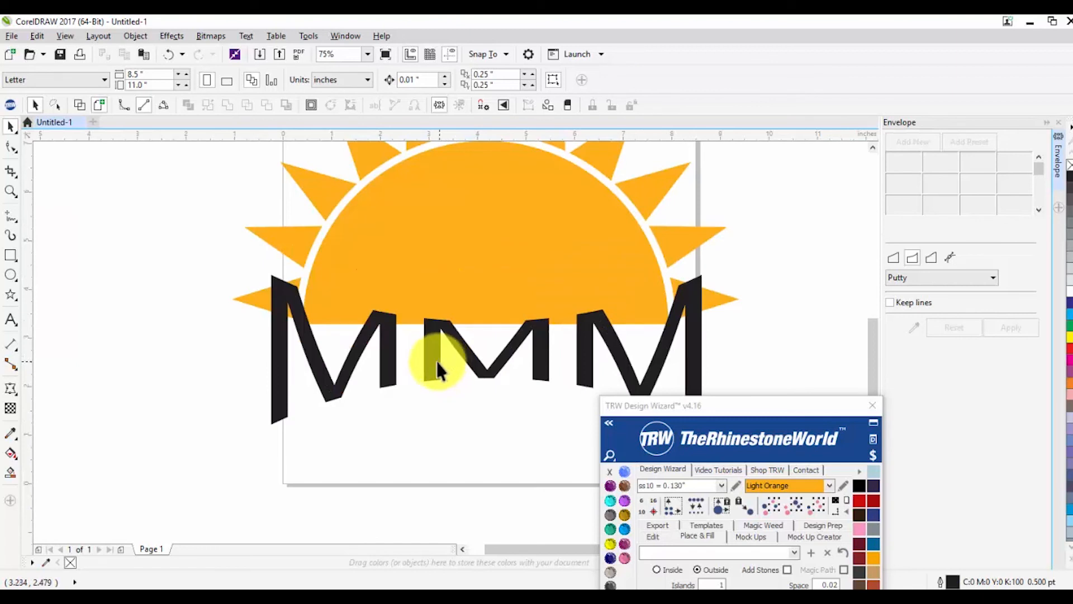
left_click(431, 361)
scroll(432, 354, "down", 2)
scroll(437, 351, "up", 2)
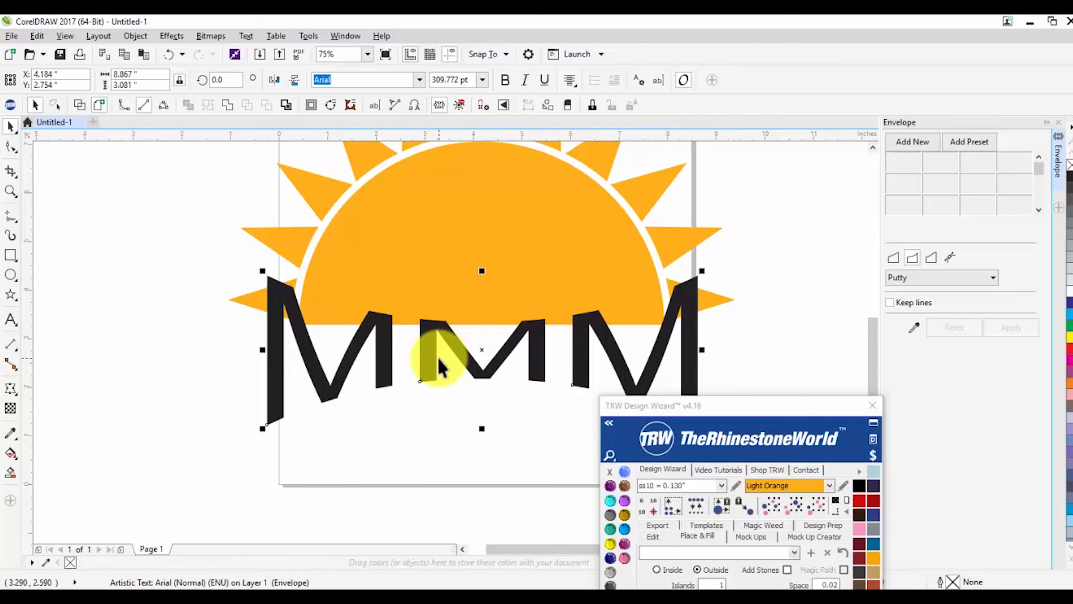
Step: Open the TRW Live Template Editor and clear the wizard window away from it
left_click_drag(748, 408, 861, 149)
left_click(425, 399)
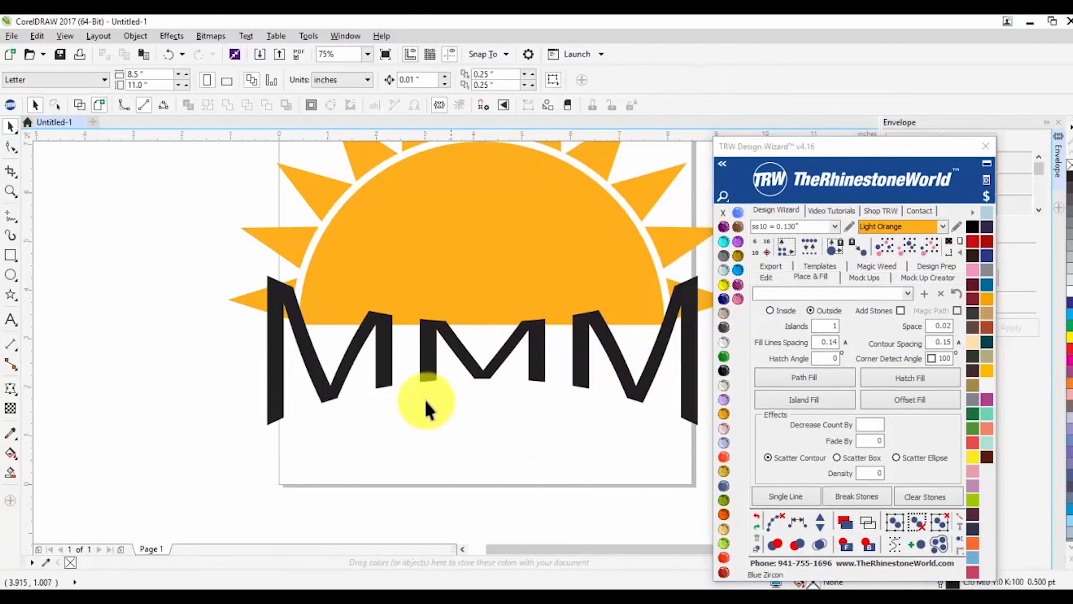
scroll(445, 361, "down", 1)
scroll(449, 361, "up", 1)
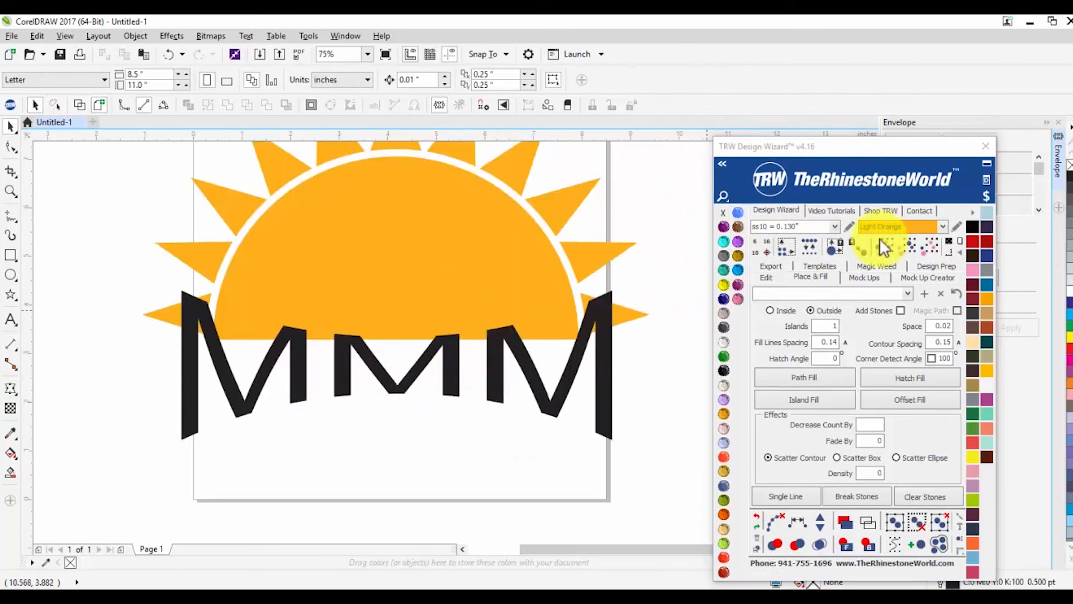
left_click(985, 179)
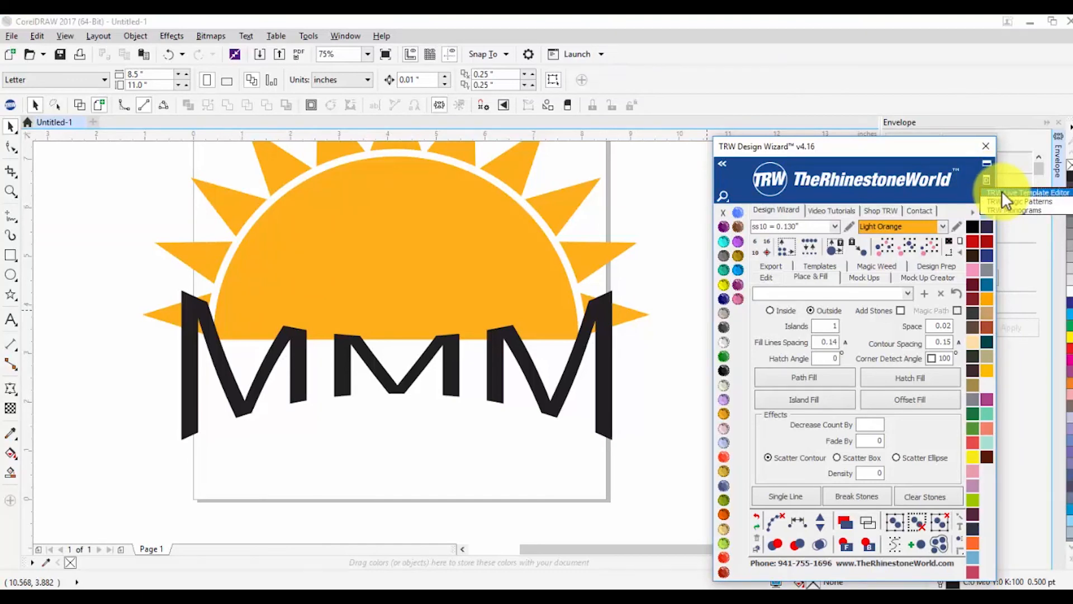
left_click(1003, 192)
left_click_drag(930, 158, 727, 449)
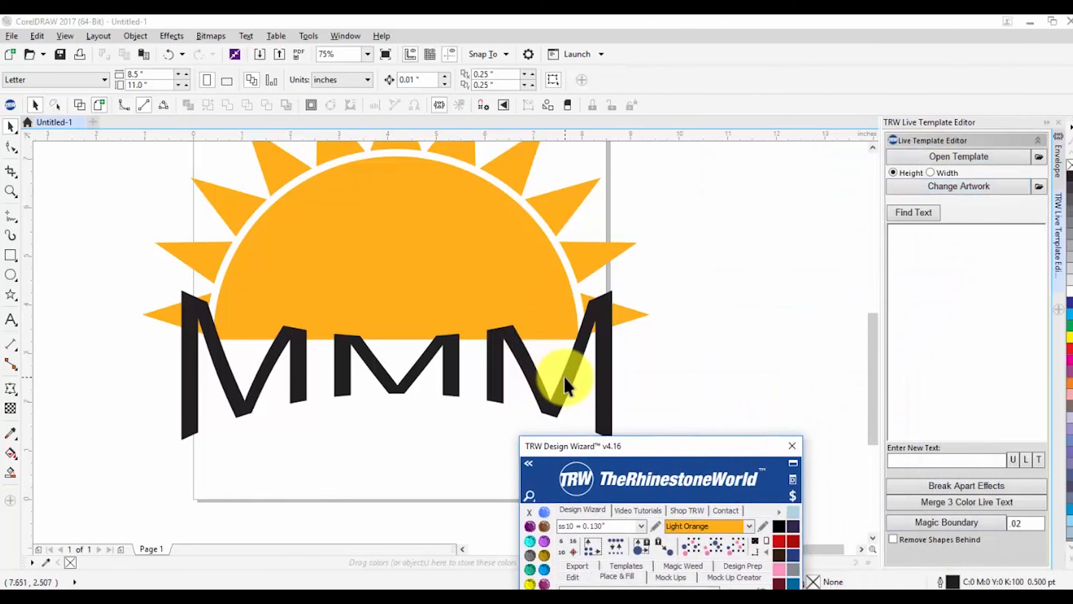
Step: Find the live text in the design and replace MMM with the family's surname followed by the word FAMILY
left_click(919, 209)
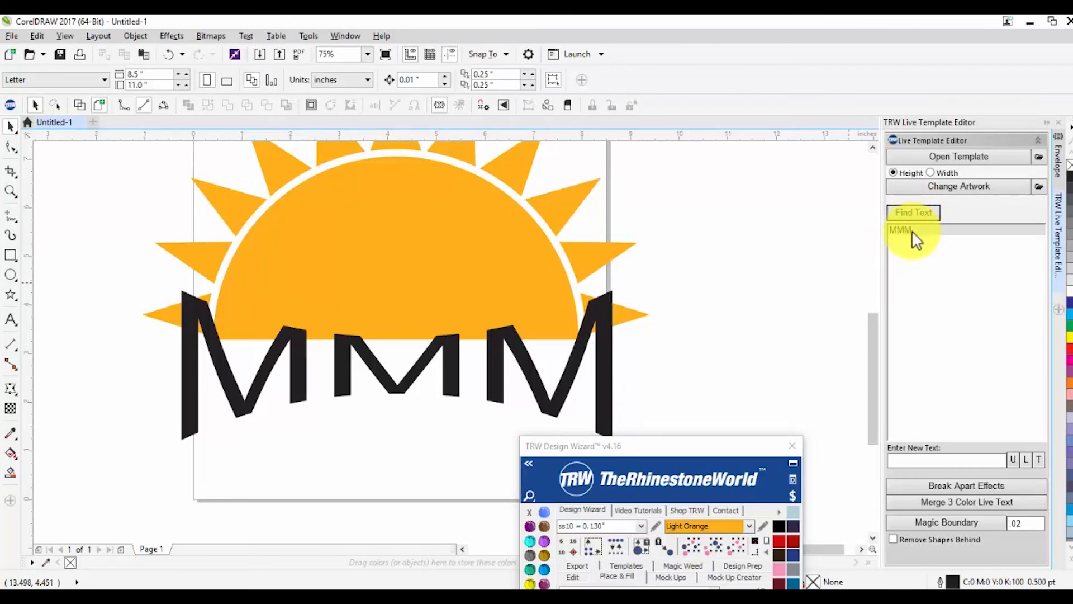
left_click(911, 230)
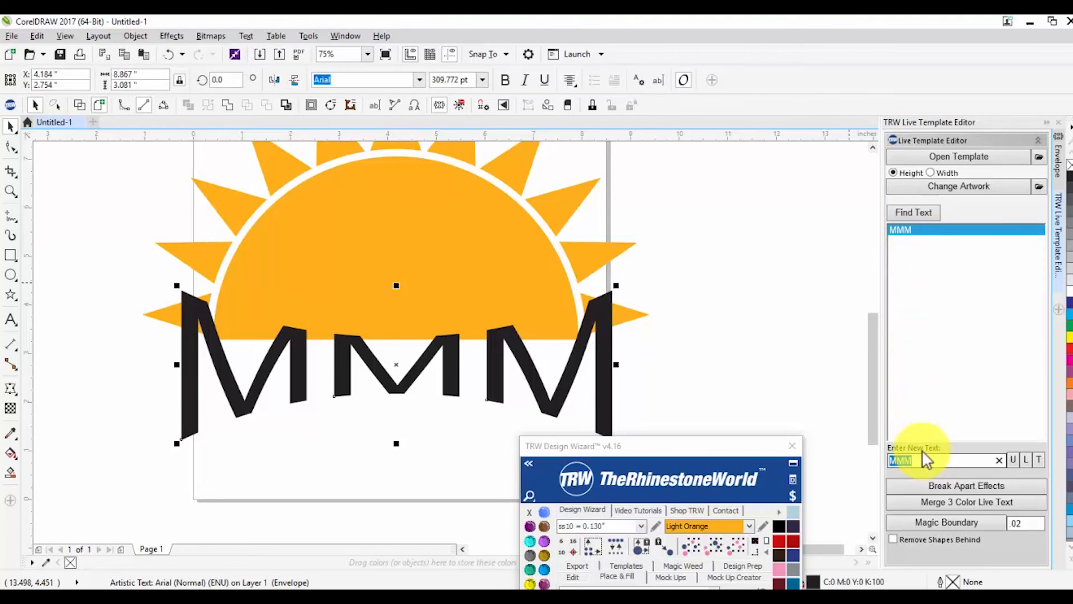
type("S")
key("BackSpace")
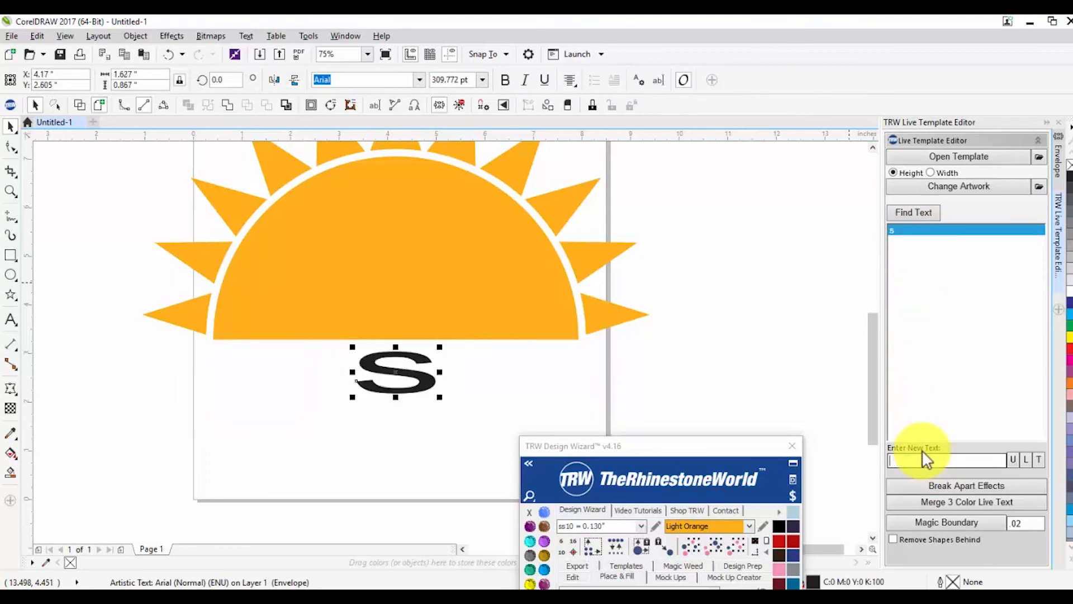
type("SMITH")
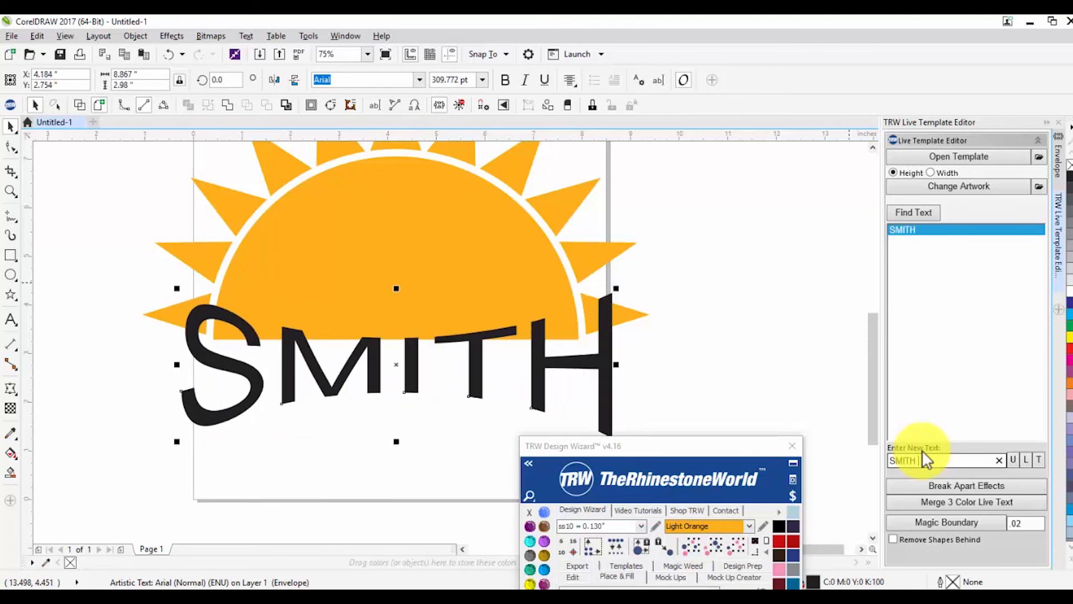
type(" FAMILY")
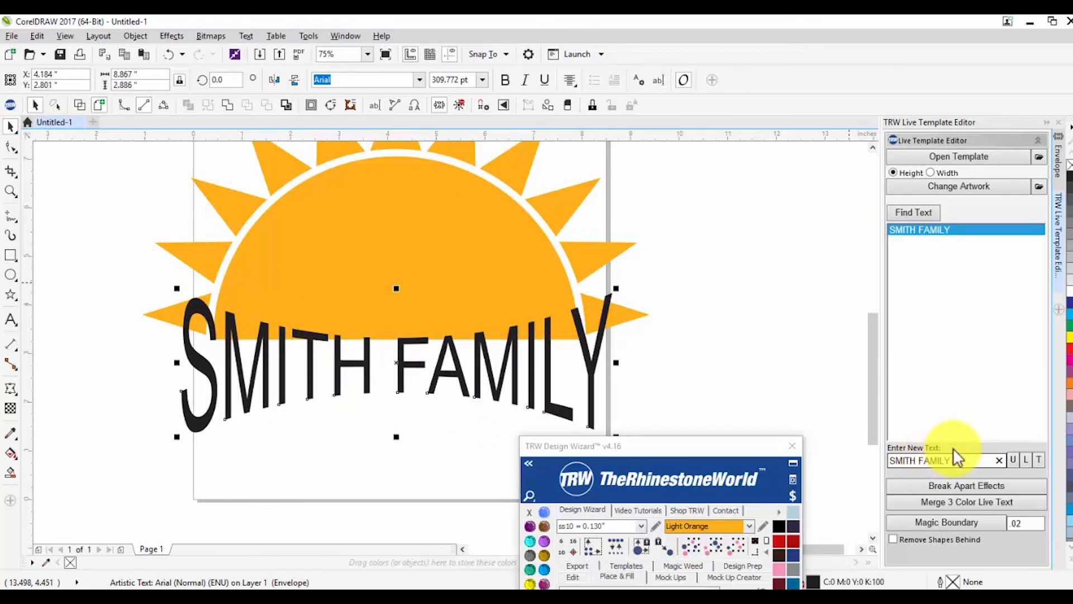
Step: Remove the word FAMILY from the curved text and enter it again after the surname, then deselect the text
key("BackSpace")
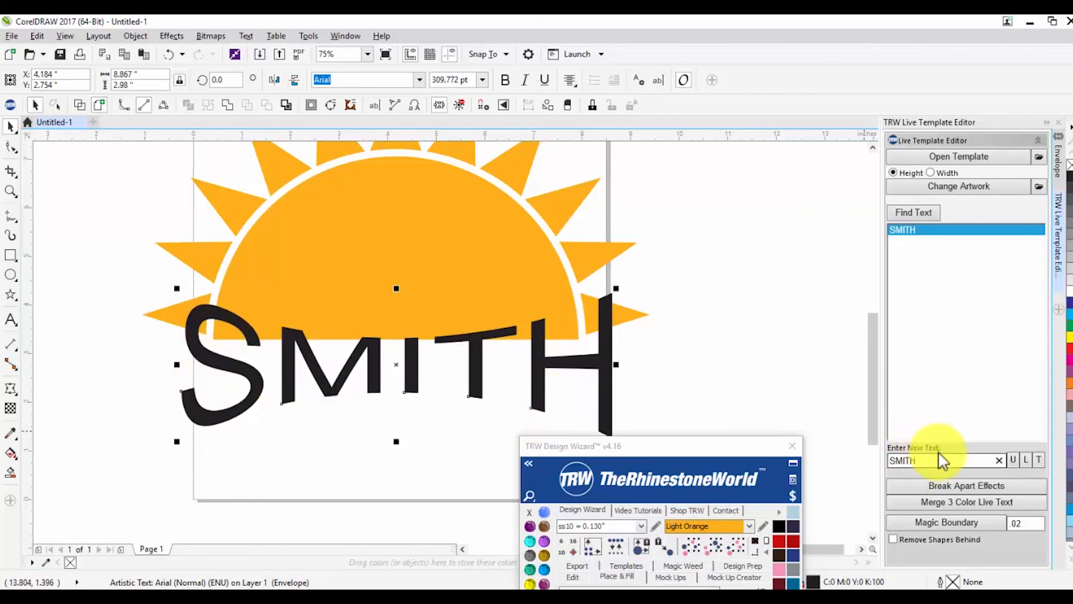
type("FAMILY")
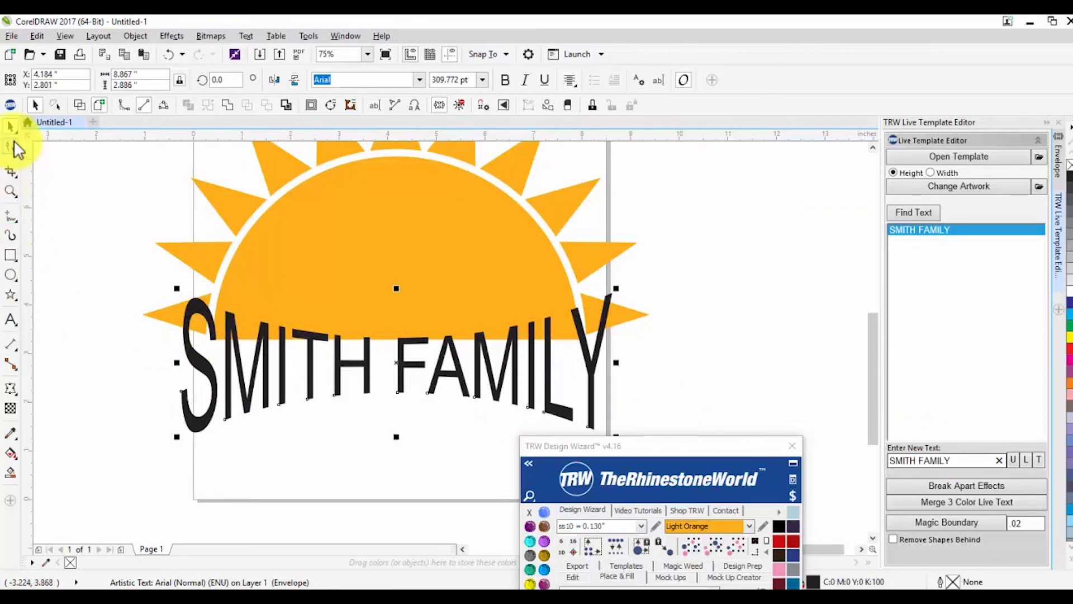
left_click(288, 386)
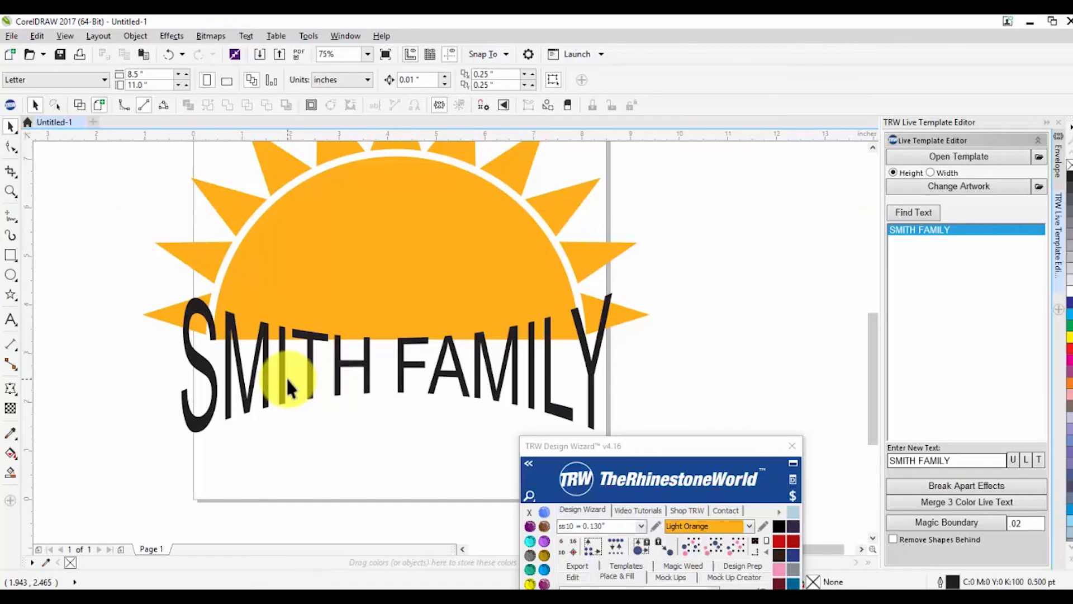
Step: Select the curved family-name text, browse the font previews and apply the Magnolia Sky font
left_click(285, 377)
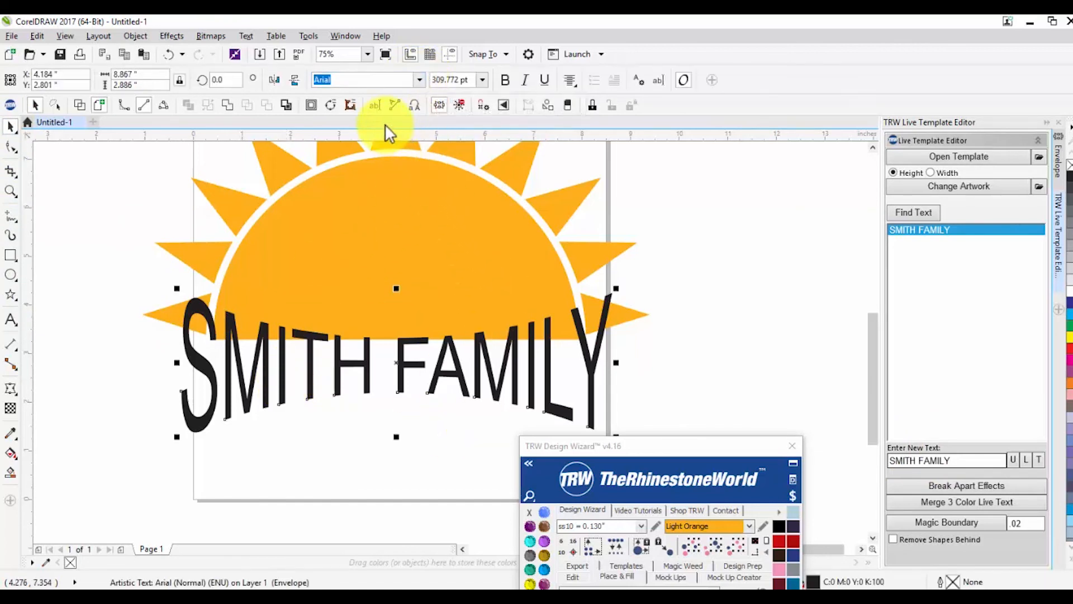
left_click(222, 425)
left_click(223, 408)
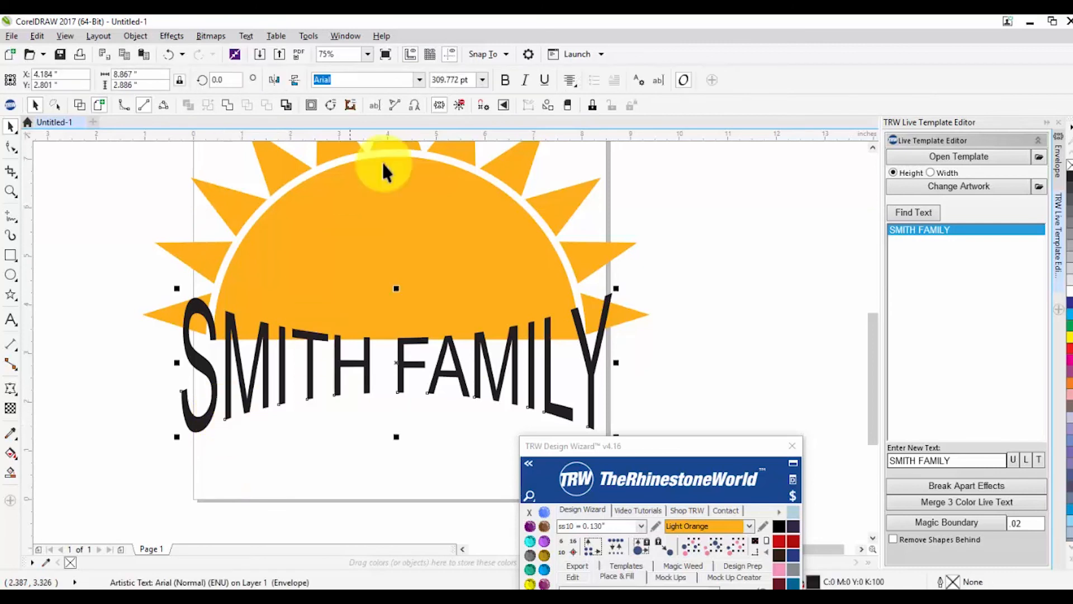
left_click(418, 79)
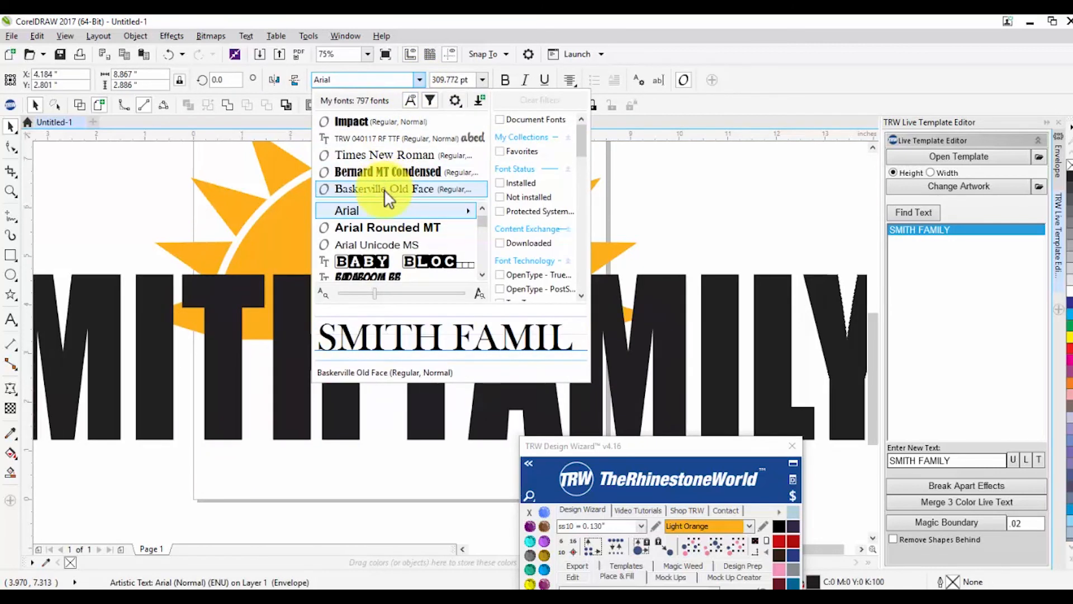
left_click(390, 275)
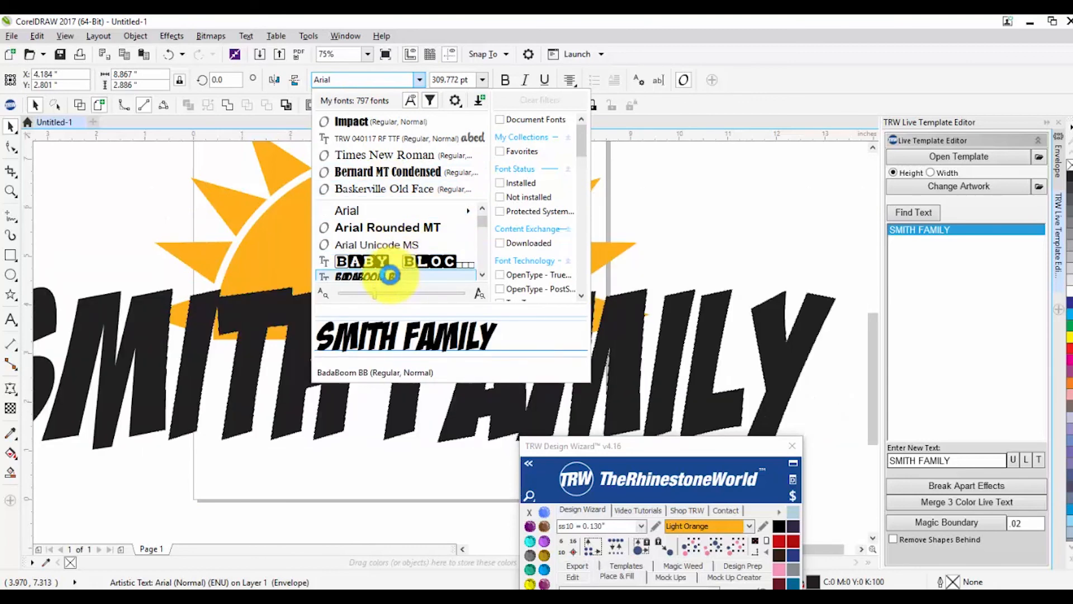
scroll(400, 233, "down", 2)
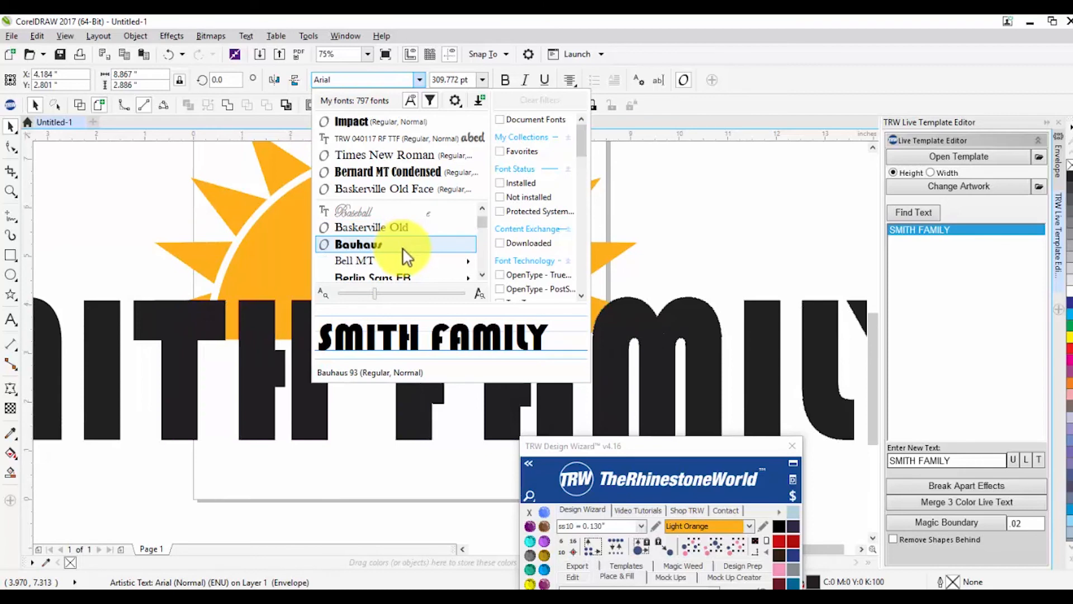
scroll(403, 246, "down", 1)
scroll(403, 248, "down", 1)
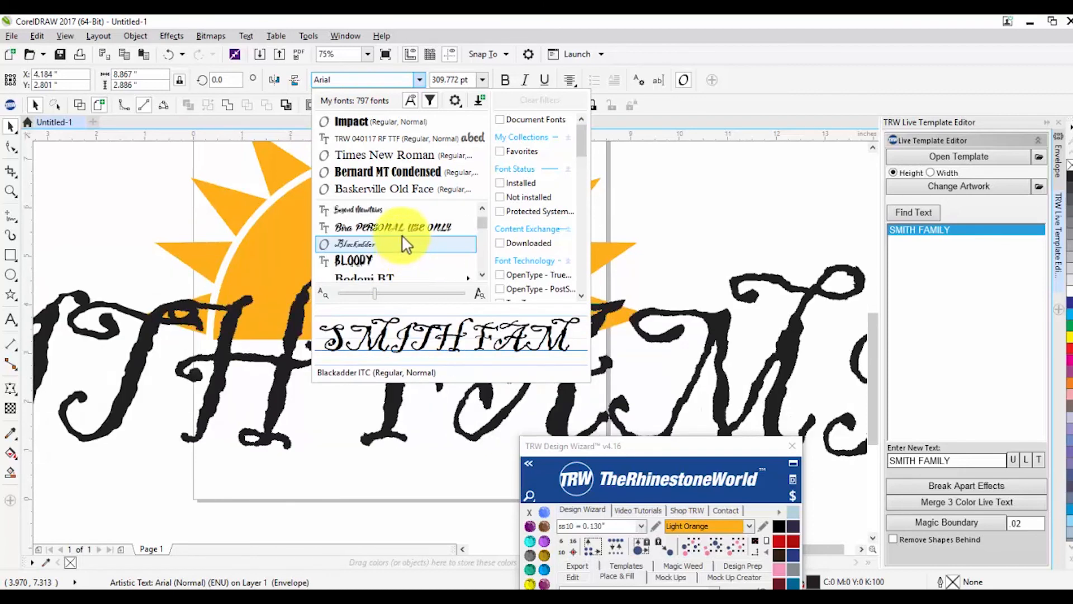
scroll(396, 242, "down", 3)
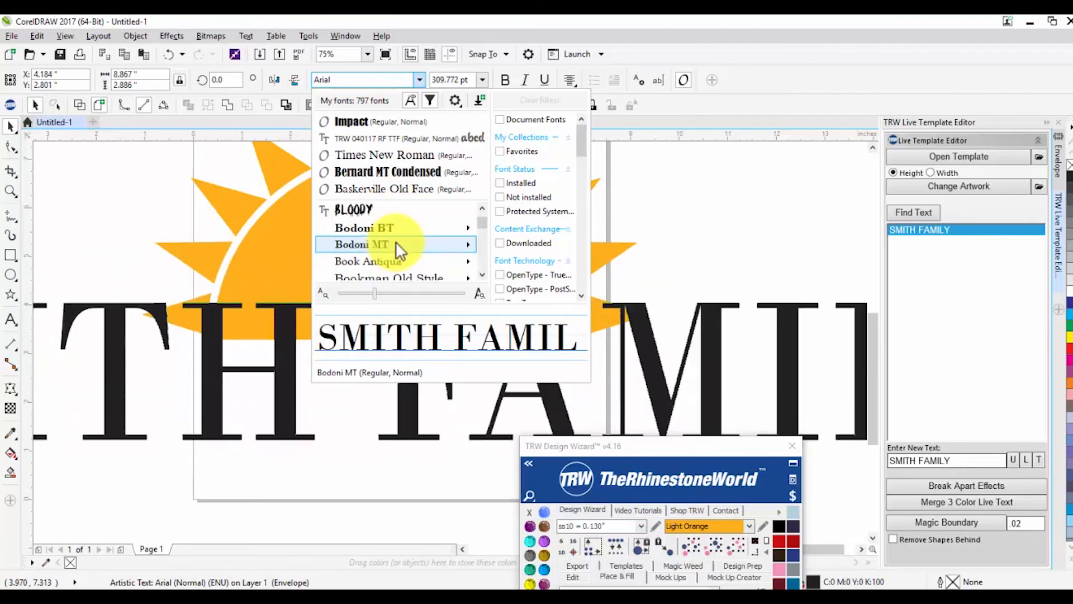
scroll(397, 243, "down", 1)
scroll(406, 242, "down", 3)
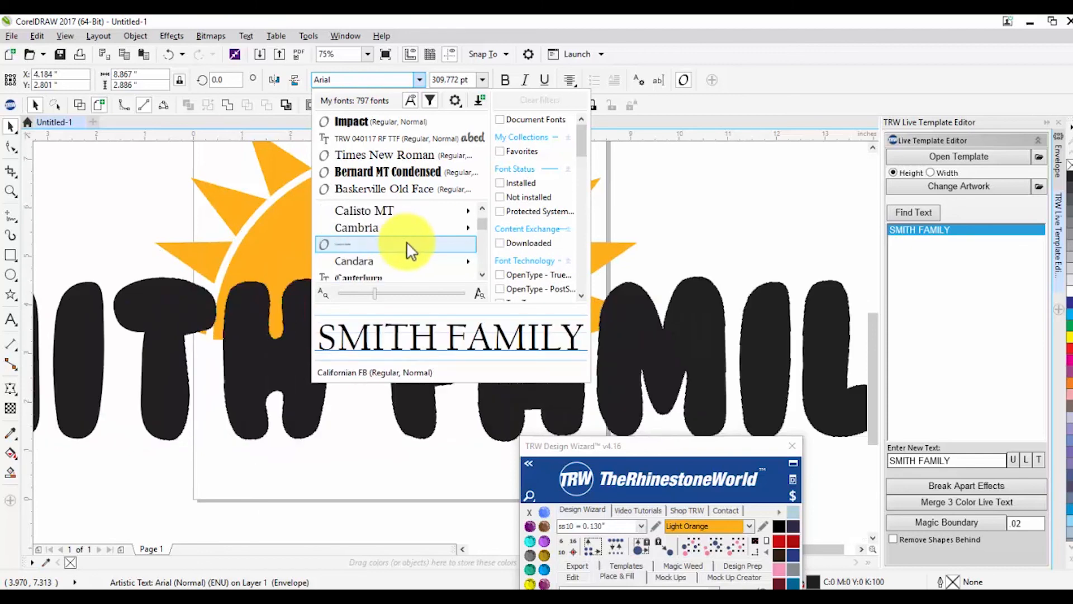
scroll(411, 246, "down", 1)
scroll(413, 247, "down", 3)
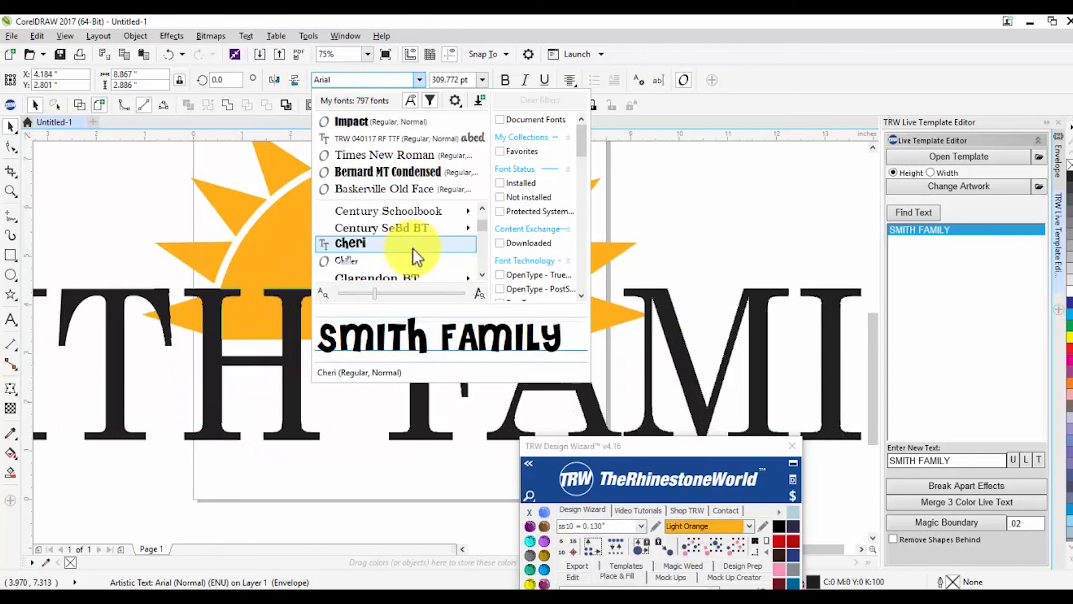
scroll(416, 248, "down", 8)
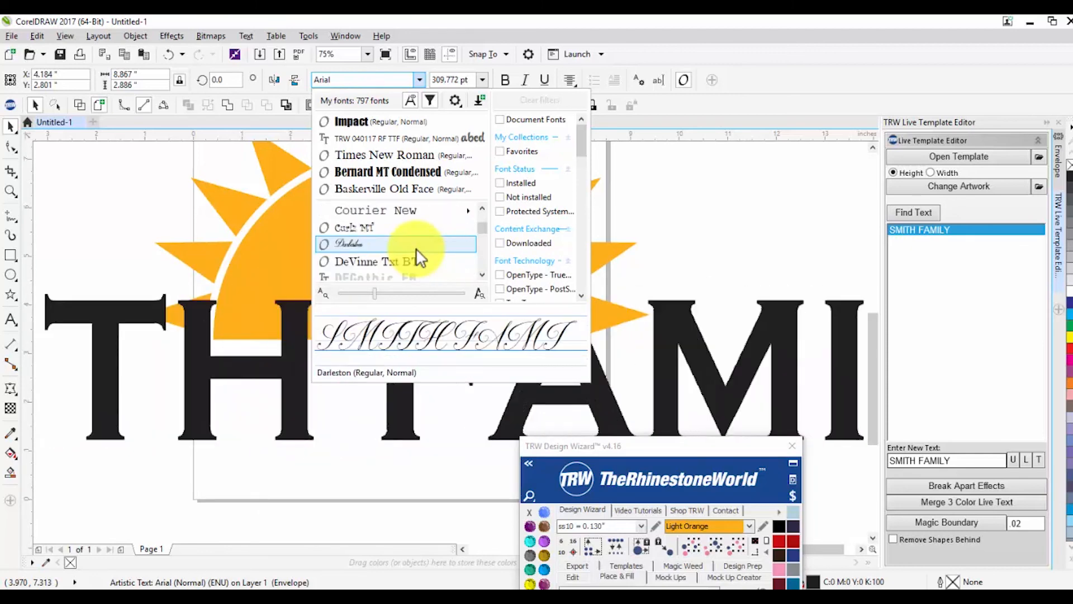
scroll(416, 249, "down", 3)
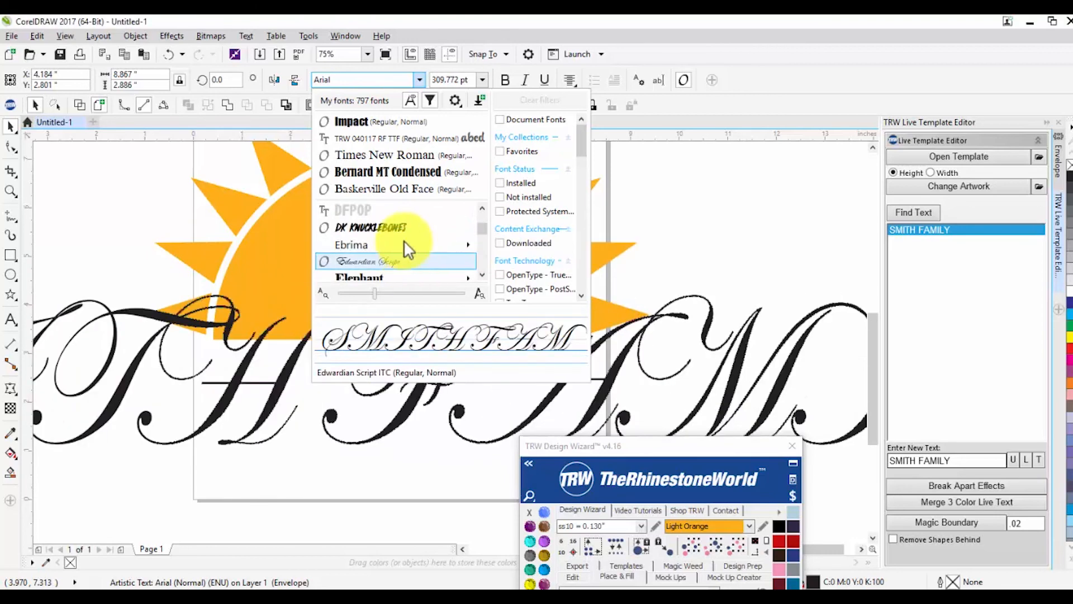
scroll(408, 235, "down", 5)
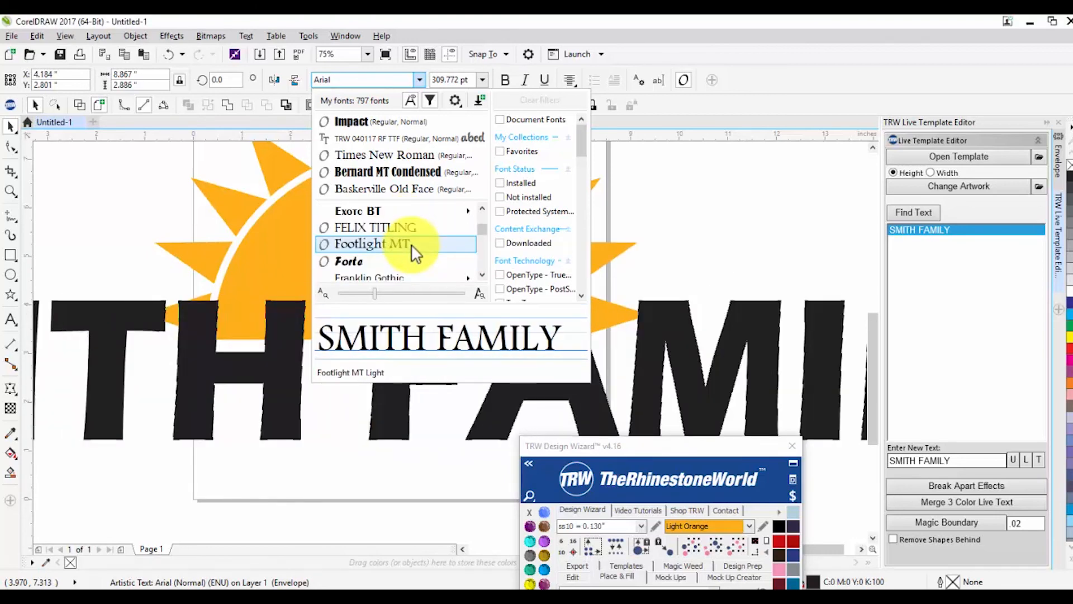
scroll(413, 248, "down", 8)
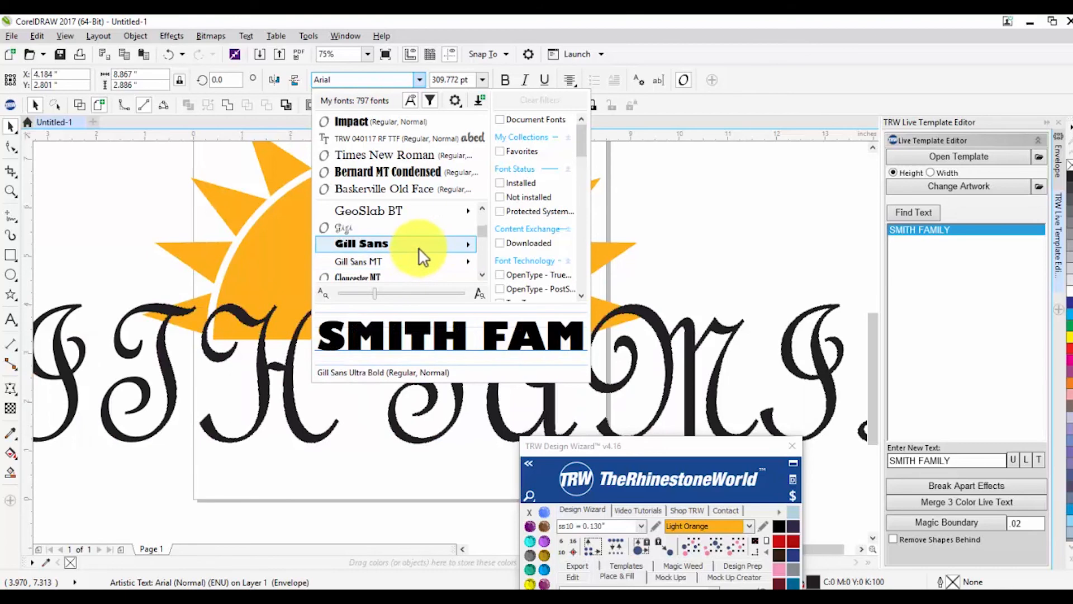
scroll(420, 256, "down", 4)
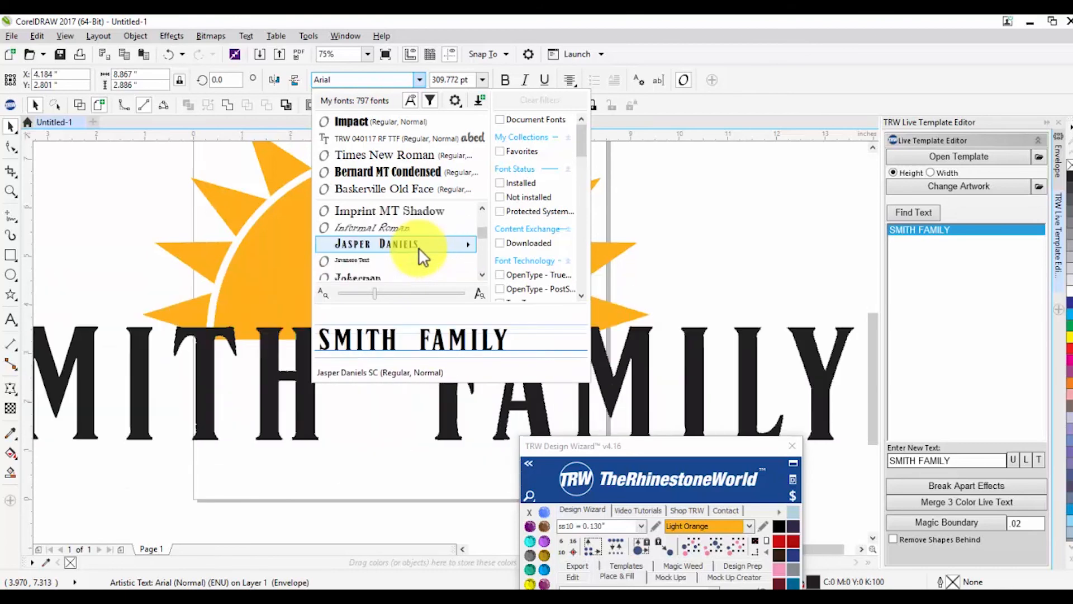
mouse_move(420, 257)
scroll(420, 256, "down", 4)
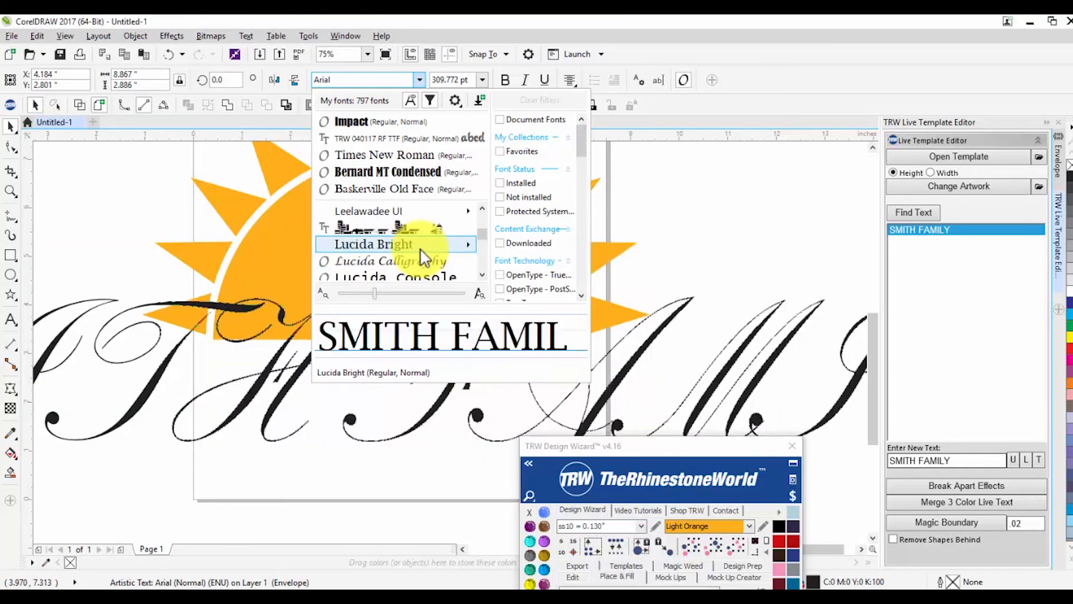
scroll(420, 248, "down", 6)
scroll(420, 248, "up", 3)
left_click(412, 226)
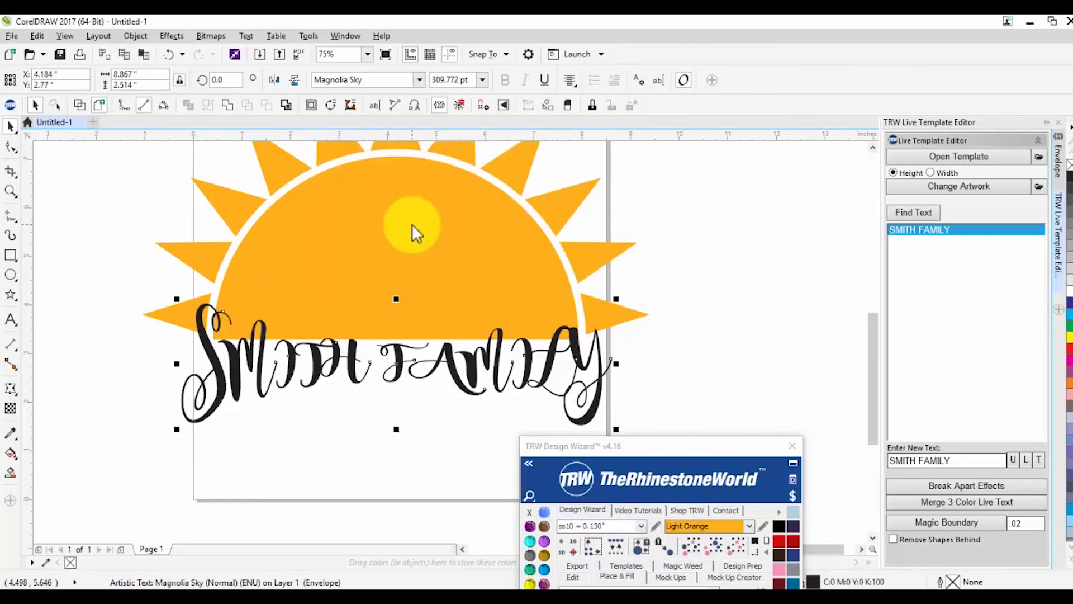
Step: Change the curved family-name lettering to the Saint Peter font
left_click(420, 79)
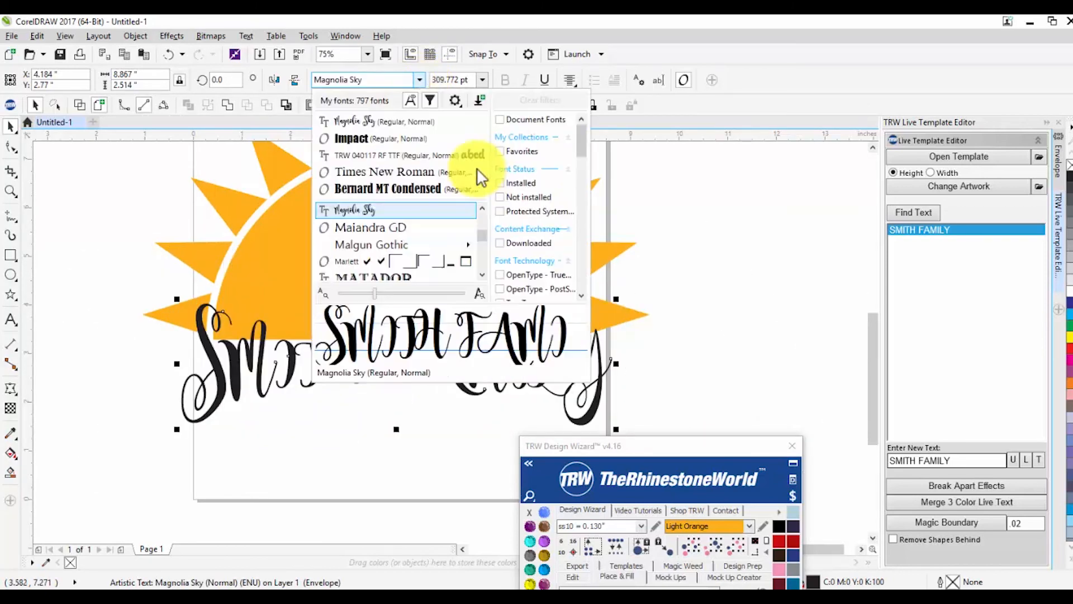
scroll(487, 239, "down", 10)
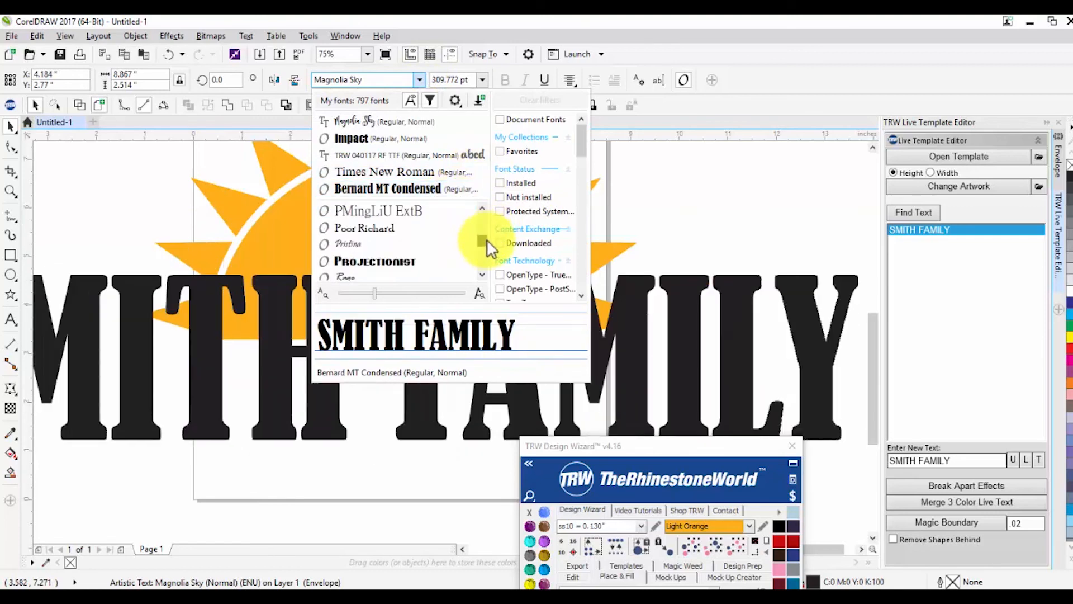
scroll(488, 247, "down", 6)
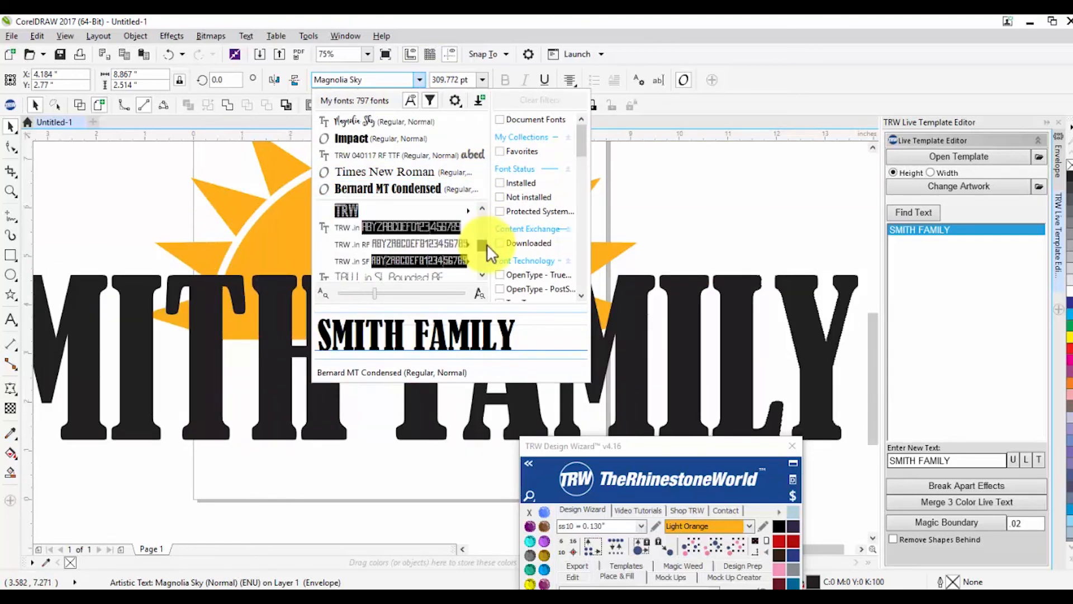
scroll(486, 247, "down", 8)
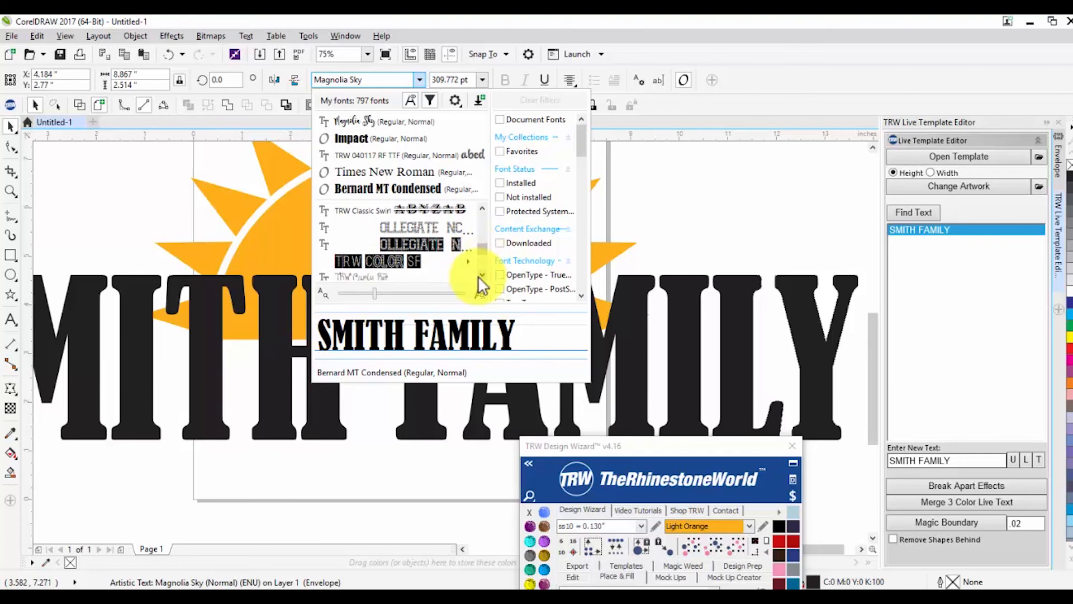
scroll(478, 256, "up", 10)
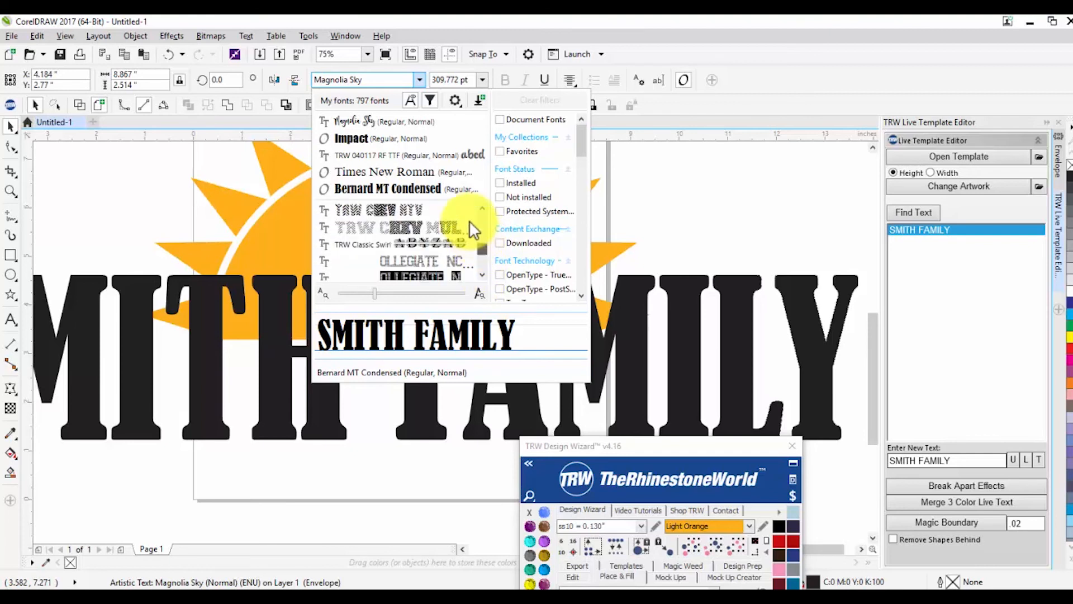
scroll(482, 206, "up", 1)
scroll(482, 242, "down", 8)
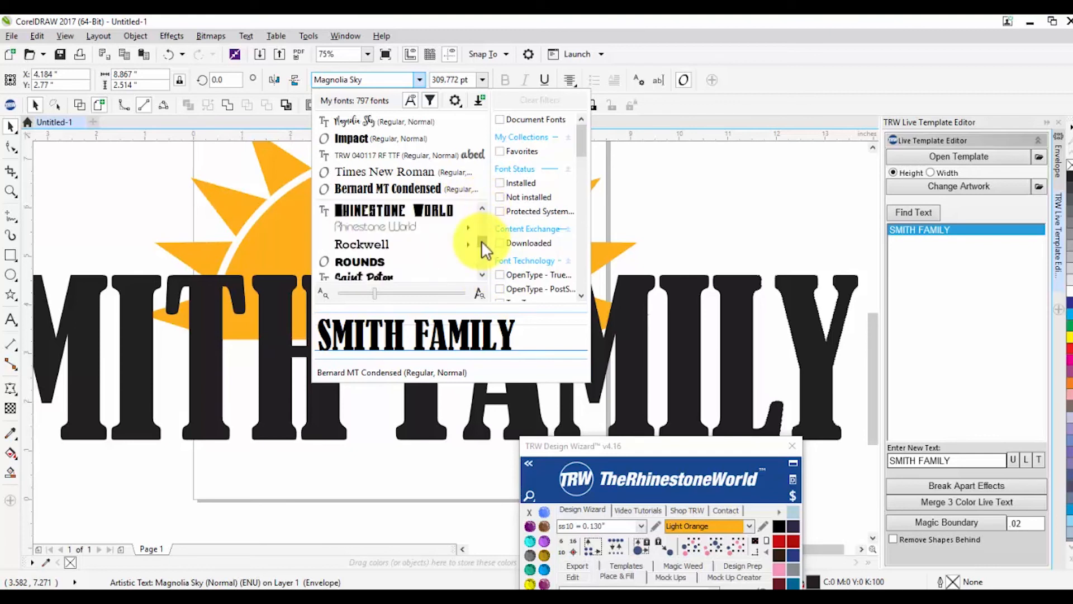
left_click(458, 279)
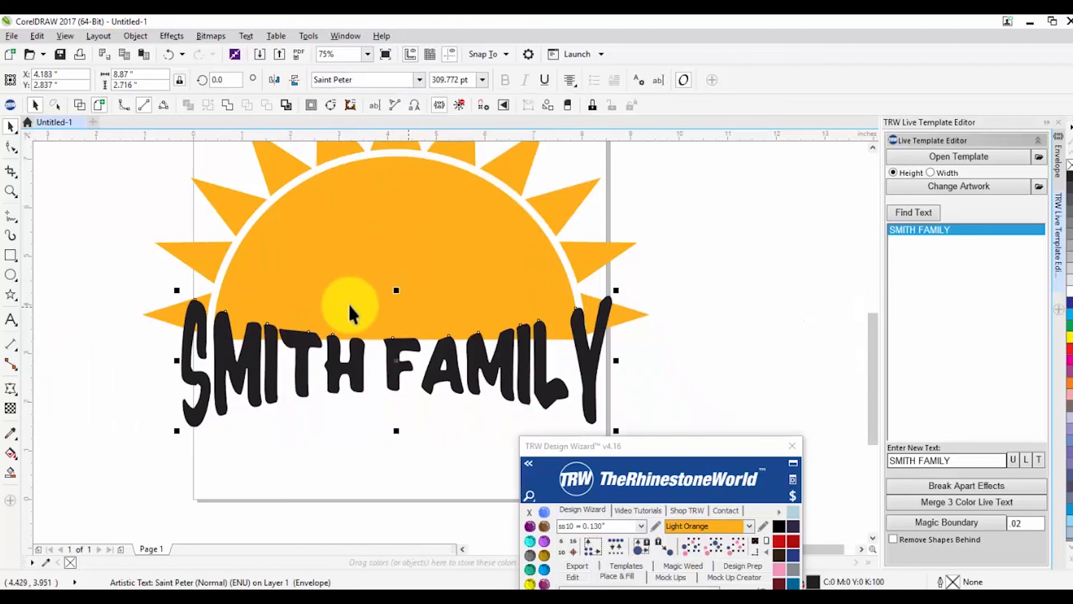
Step: Reselect the curved lettering, try the Jasper Daniels SC font on it and return it to Saint Peter
left_click(74, 211)
left_click(294, 354)
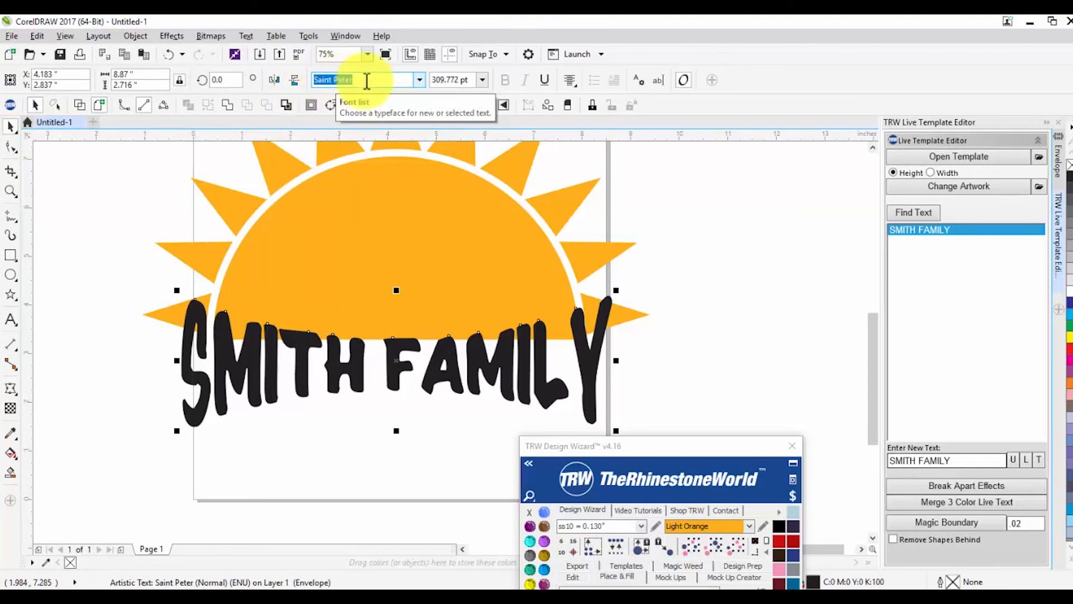
left_click(417, 79)
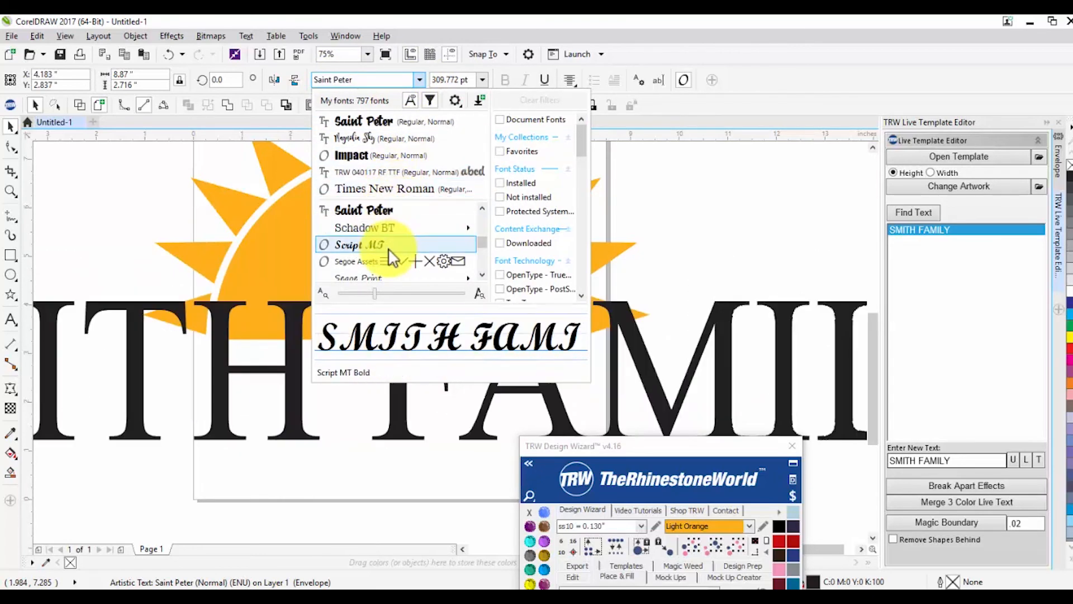
scroll(386, 238, "up", 10)
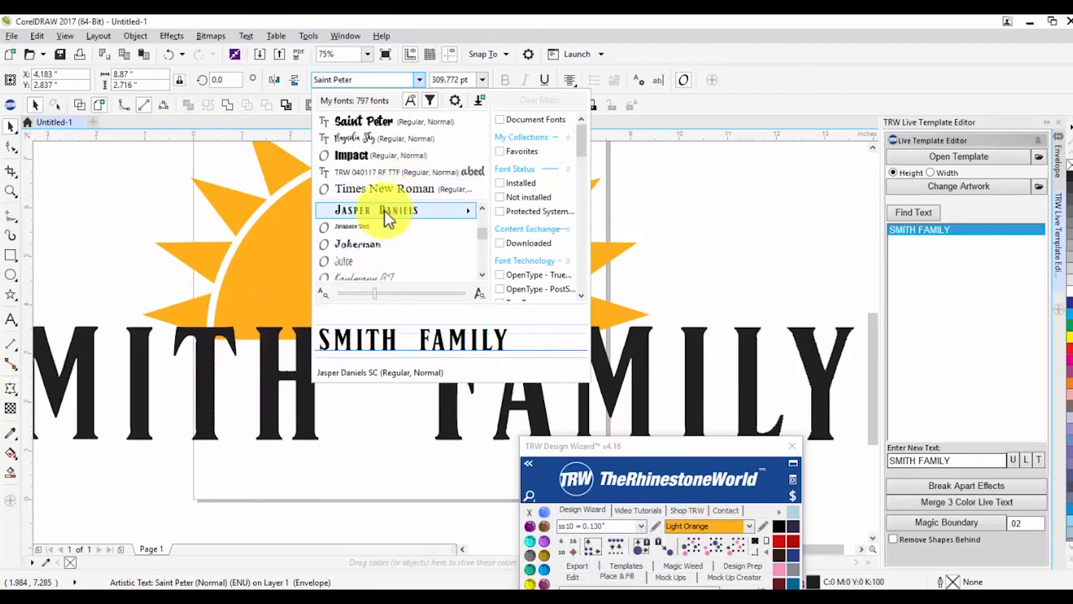
left_click(384, 209)
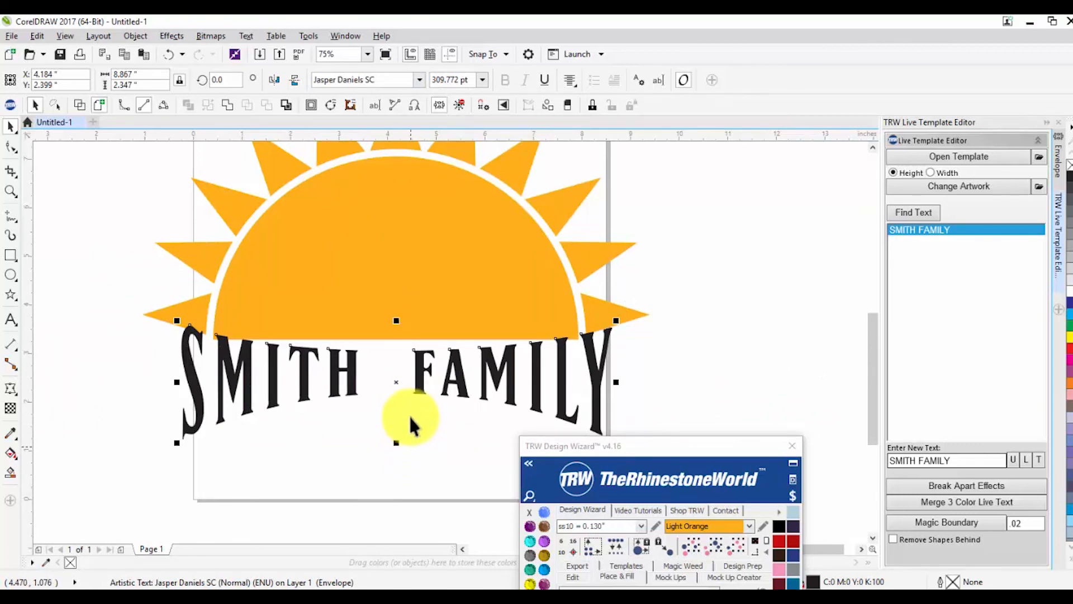
left_click(416, 79)
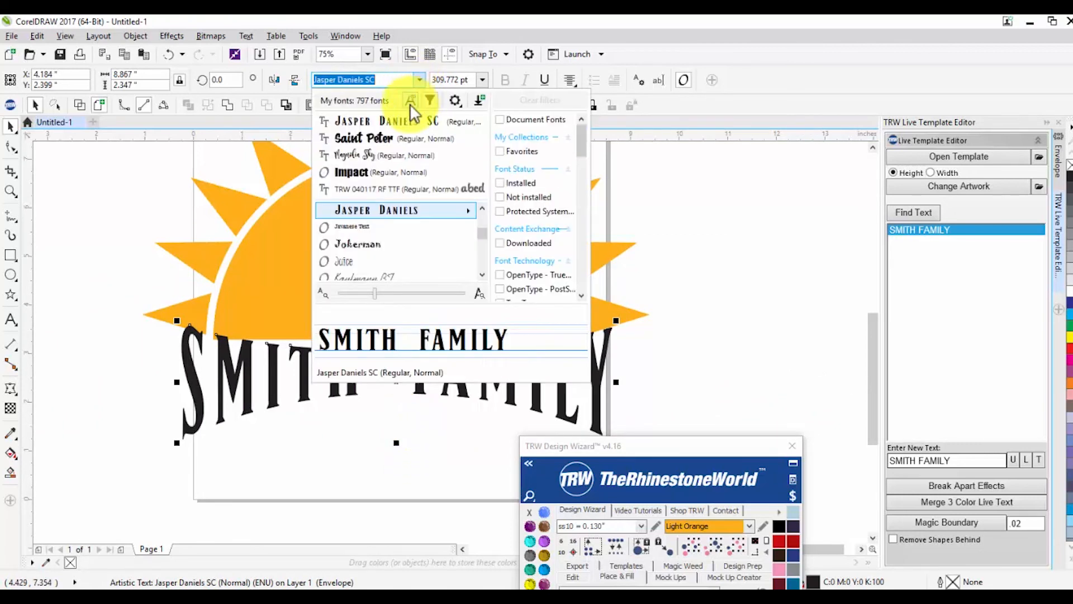
left_click(387, 139)
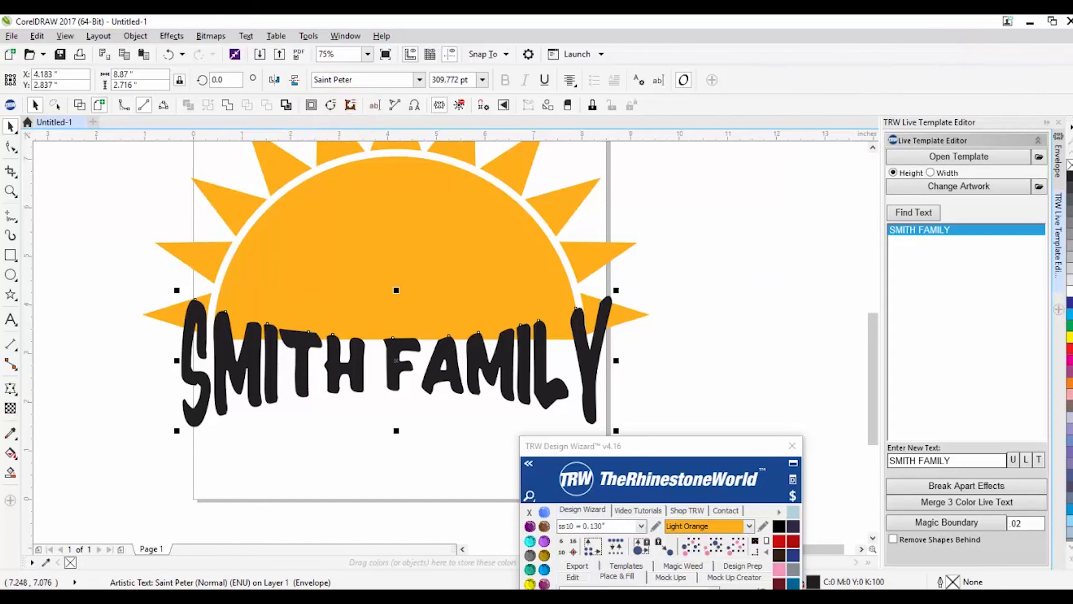
Step: Switch to the Chrome browser, search Google for SAINT PETER FONT and look through the results for a download source
left_click_drag(1072, 161, 512, 15)
left_click(197, 45)
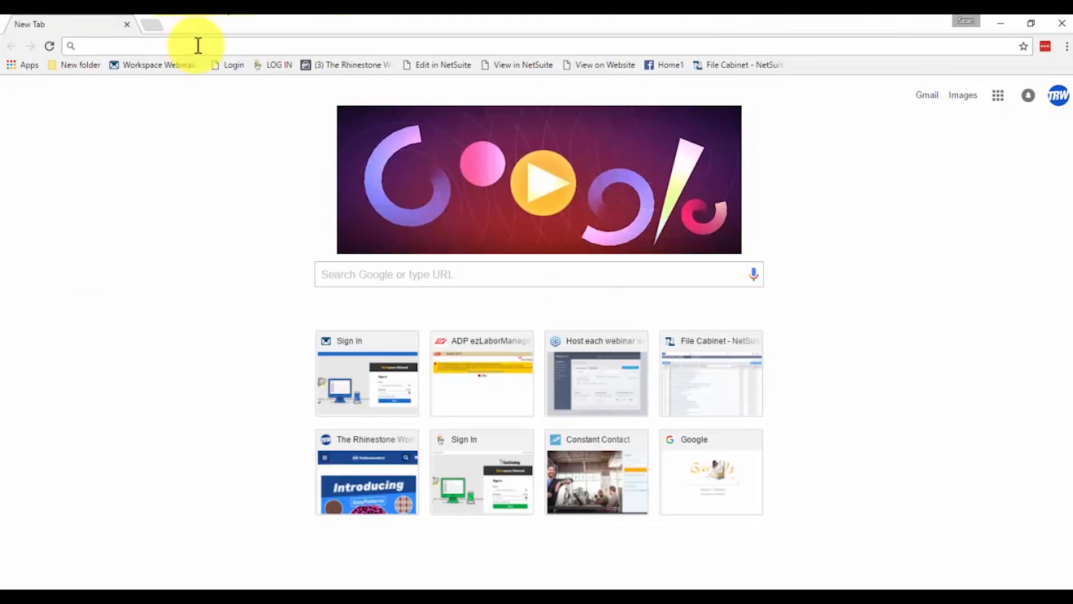
type("SAINT")
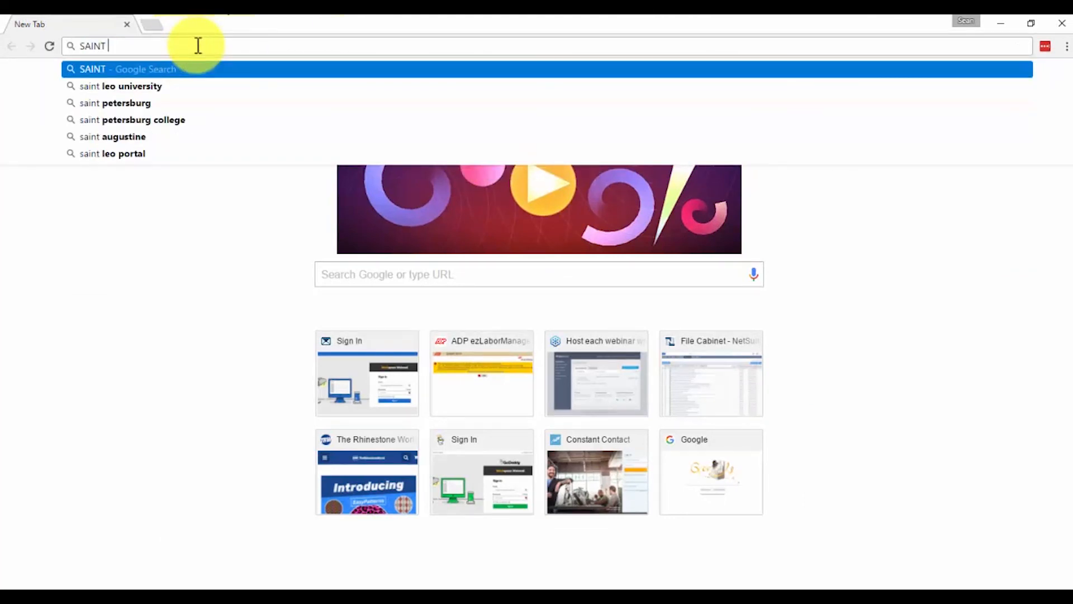
type(" PETER FO")
type("NT")
key("Return")
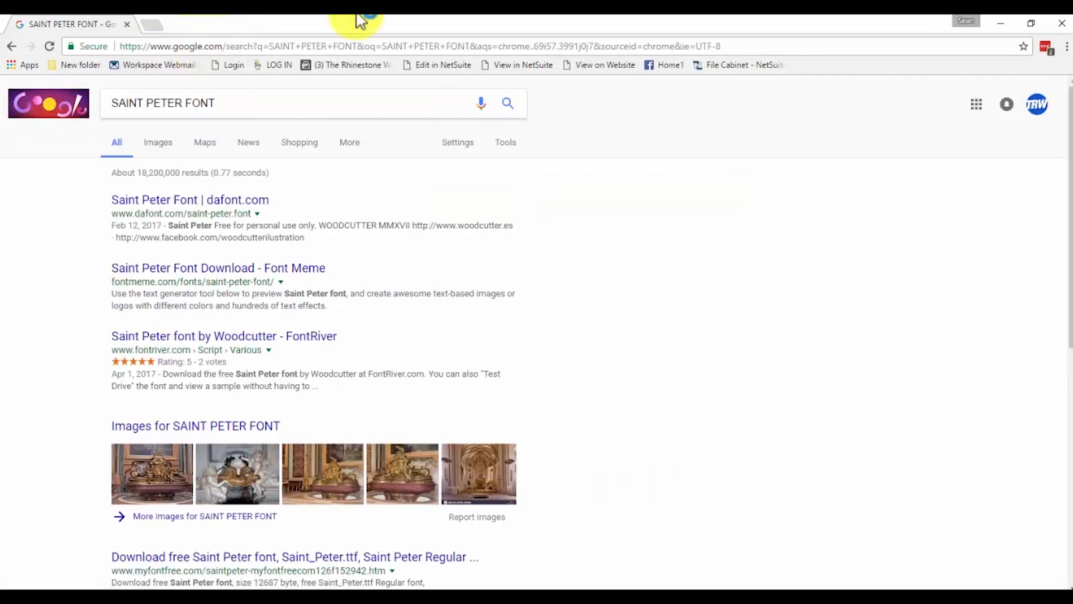
scroll(130, 464, "down", 1)
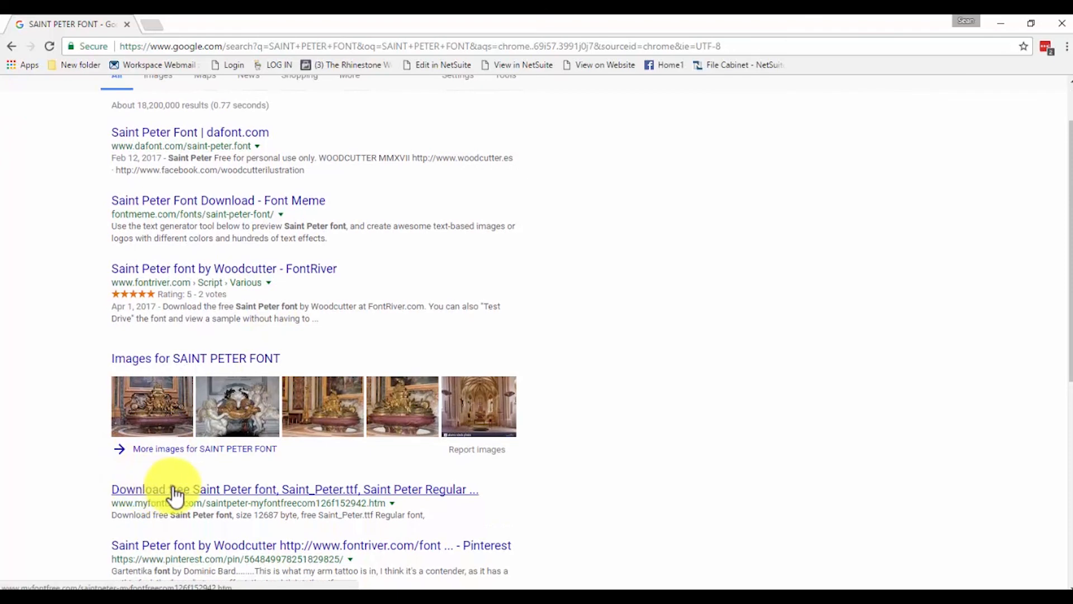
scroll(135, 447, "down", 1)
scroll(177, 447, "down", 1)
scroll(177, 448, "down", 1)
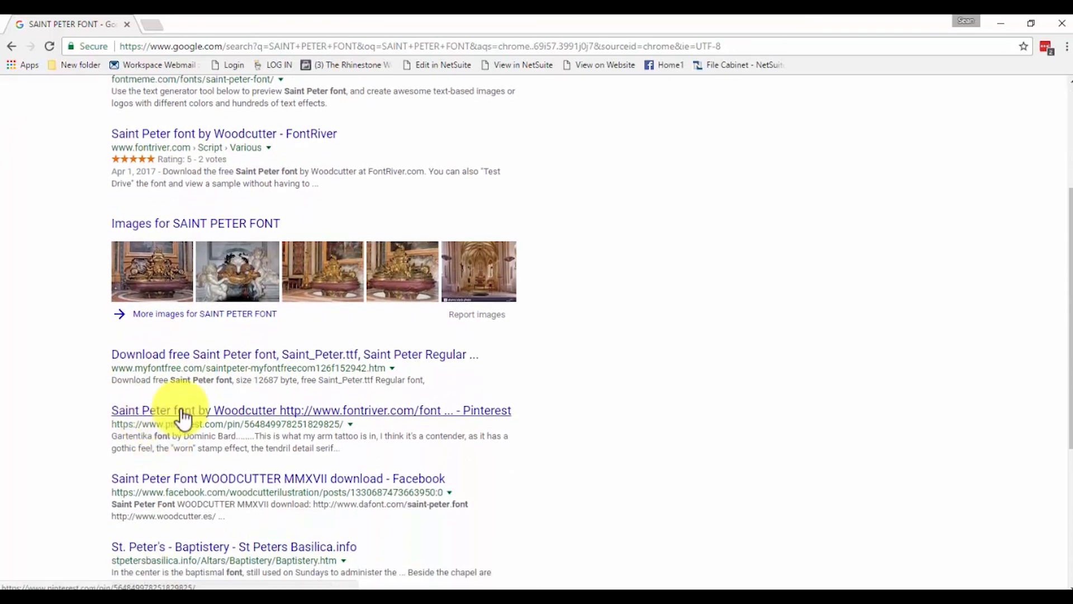
scroll(207, 336, "up", 4)
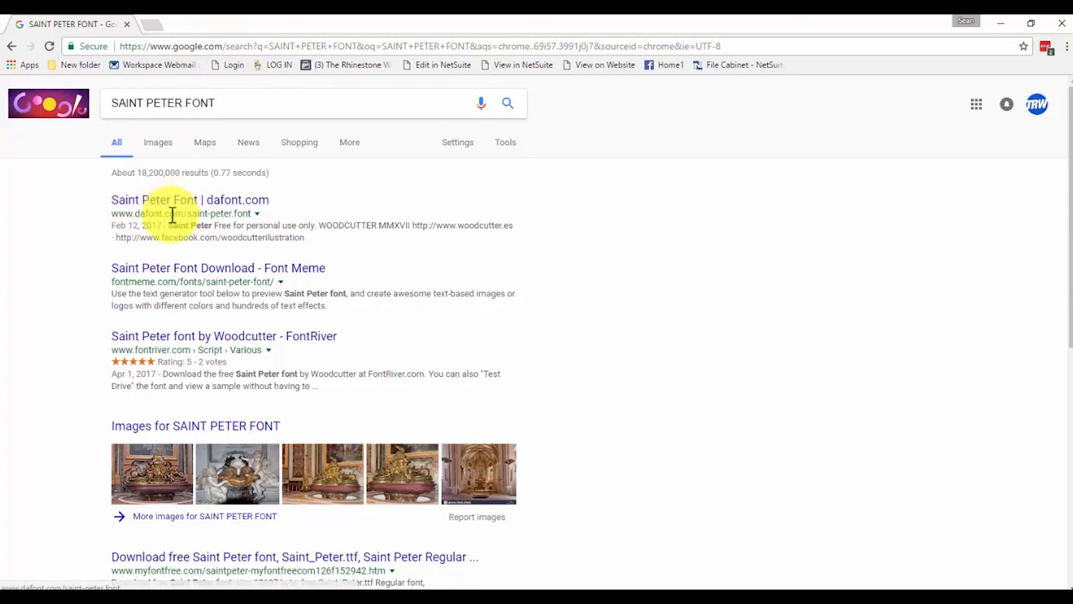
Step: Open the dafont.com page for the Saint Peter font, download the font and highlight its free-for-personal-use note
left_click(169, 193)
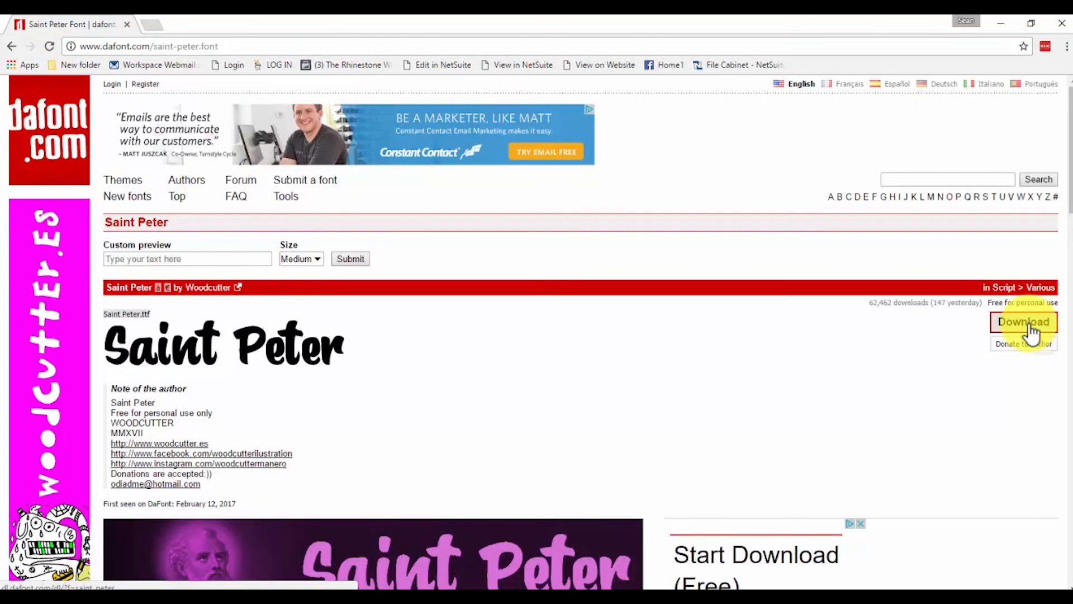
left_click(1029, 324)
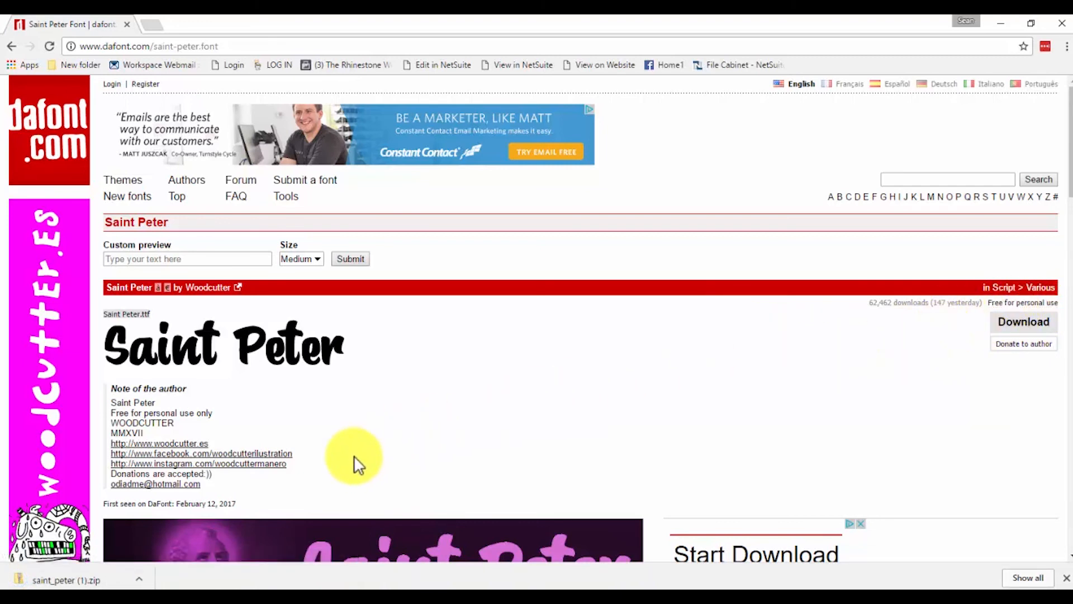
scroll(330, 394, "down", 1)
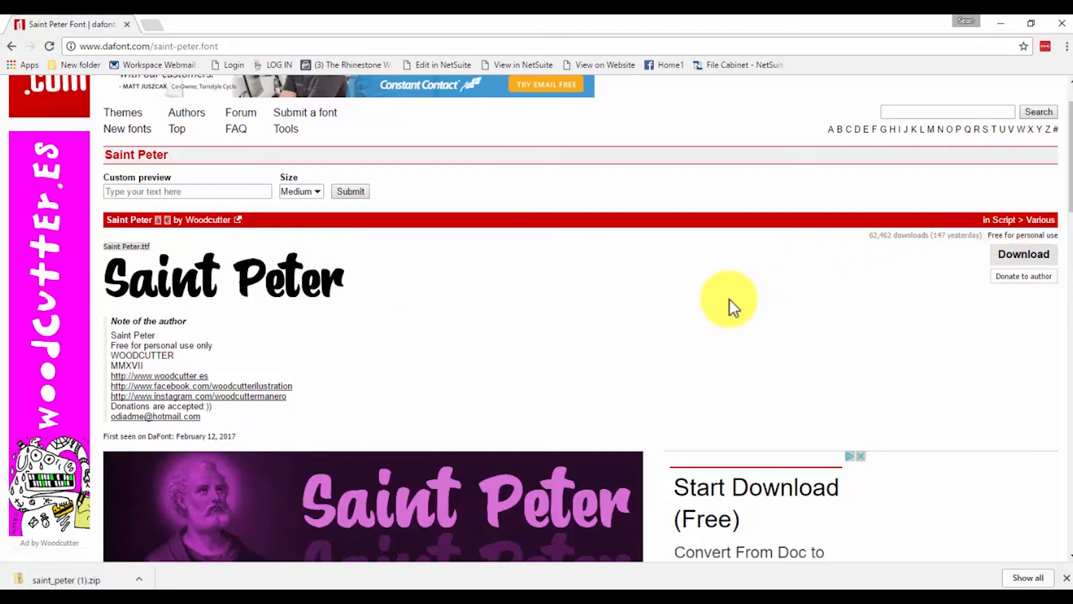
left_click_drag(215, 347, 104, 347)
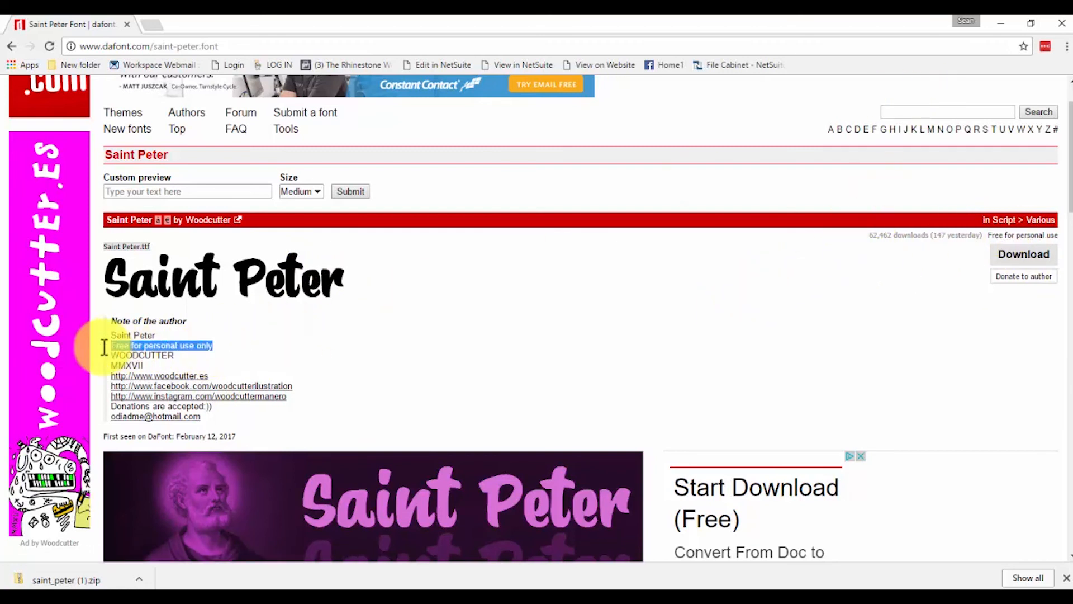
Step: Switch back to CorelDRAW and move the TRW Design Wizard window clear of the area beside the lettering
left_click(1004, 20)
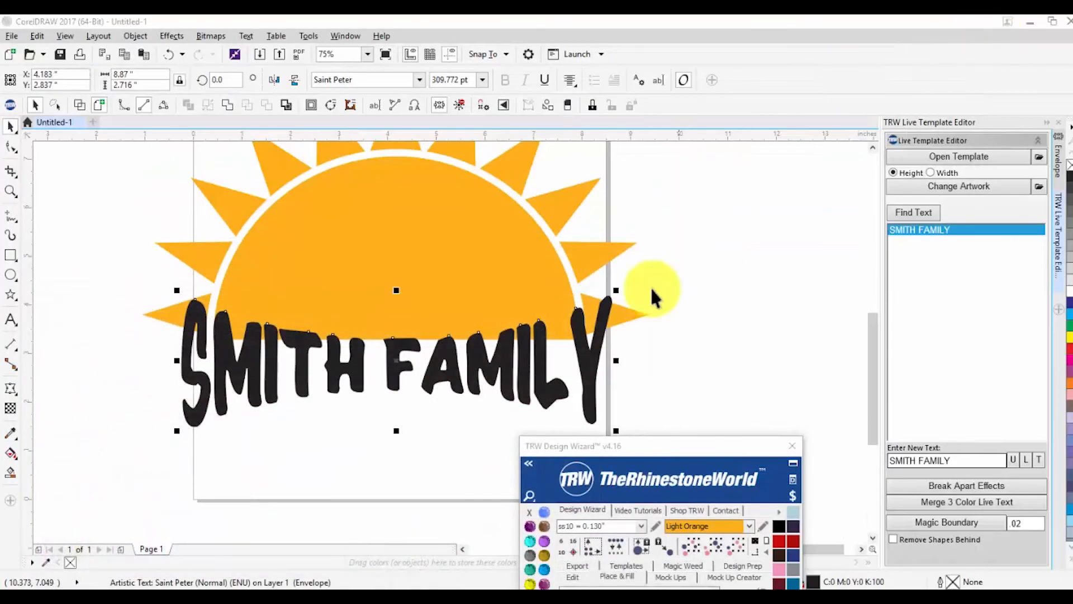
left_click(695, 298)
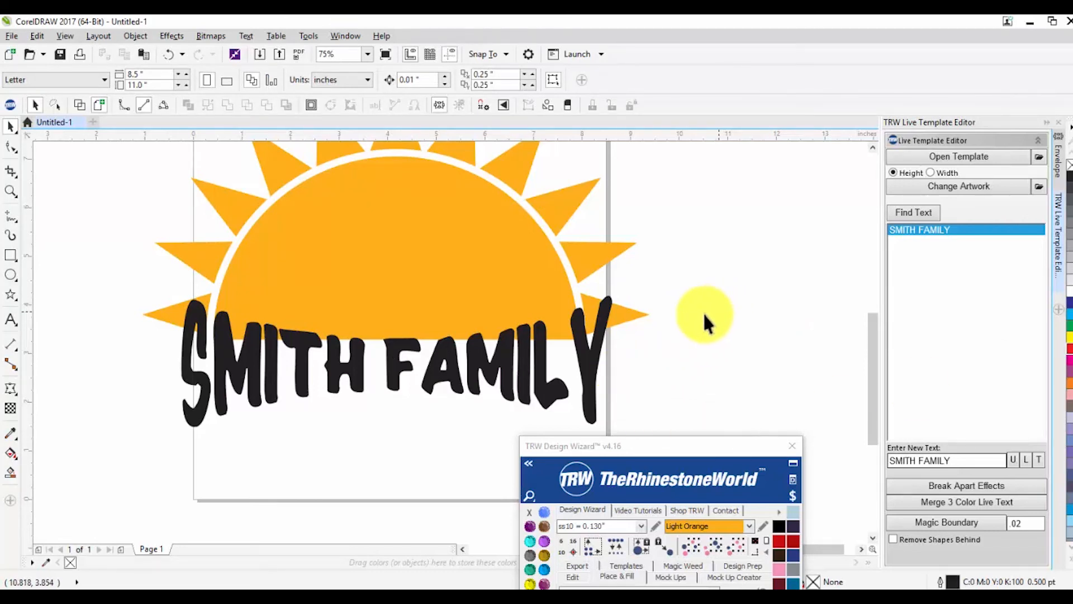
left_click(597, 350)
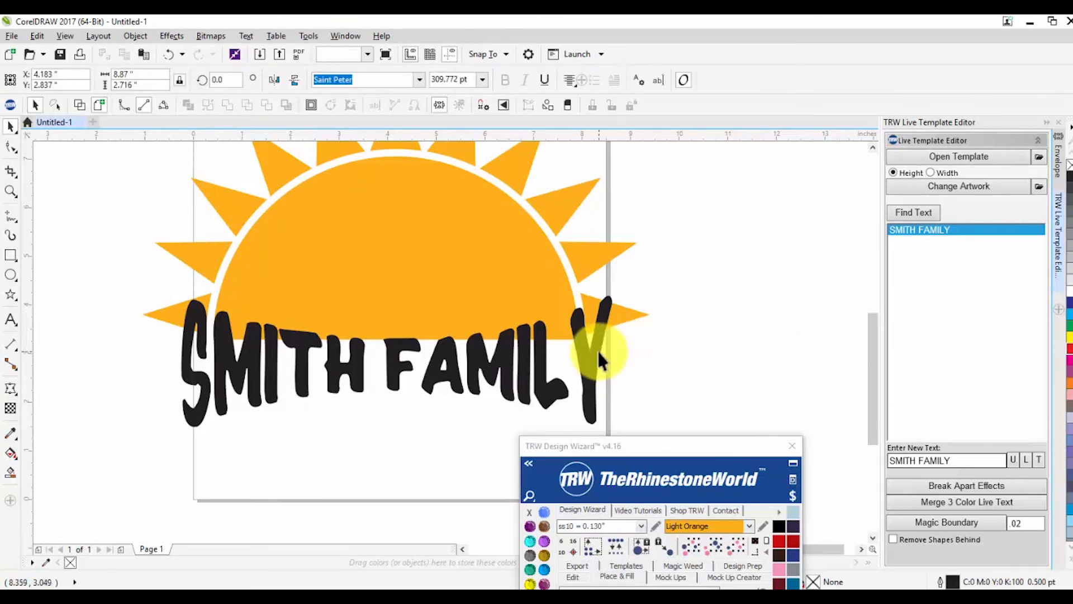
left_click(708, 353)
left_click_drag(692, 443, 938, 207)
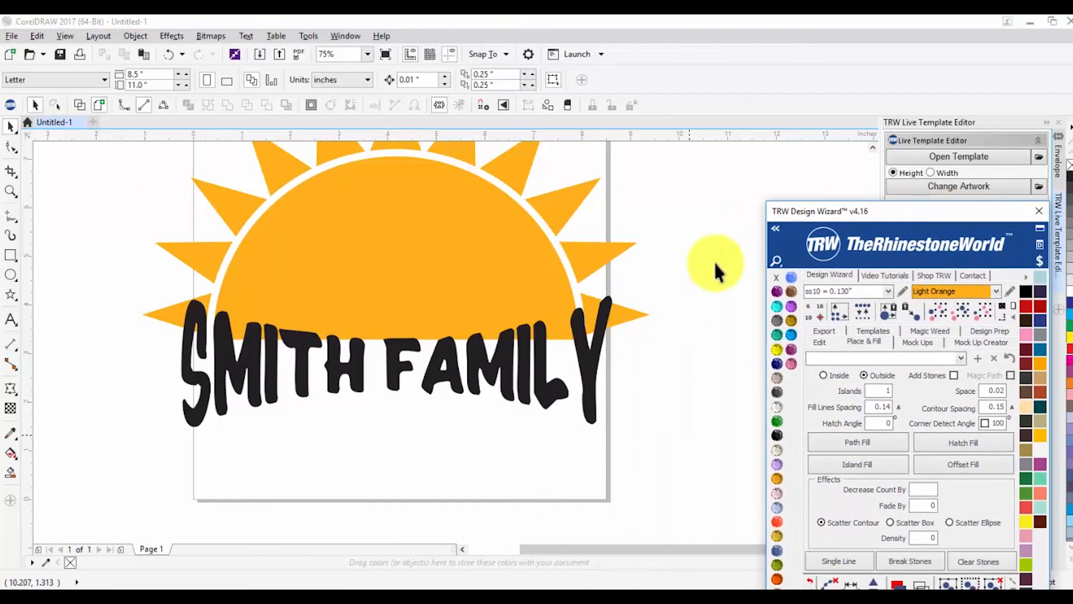
Step: Stretch the curved family-name lettering upward over the sun's base and raise its lower edge, making it 3.472 in tall
left_click(595, 374)
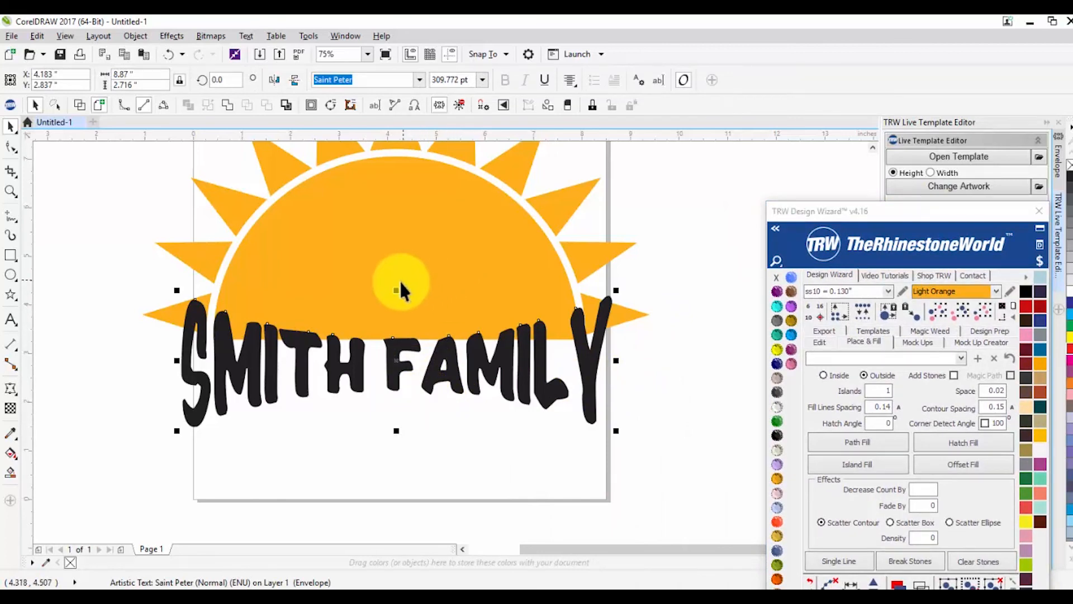
left_click_drag(397, 290, 397, 236)
mouse_move(396, 430)
left_mouse_down()
mouse_move(393, 402)
mouse_move(389, 410)
left_mouse_up()
left_click(388, 420)
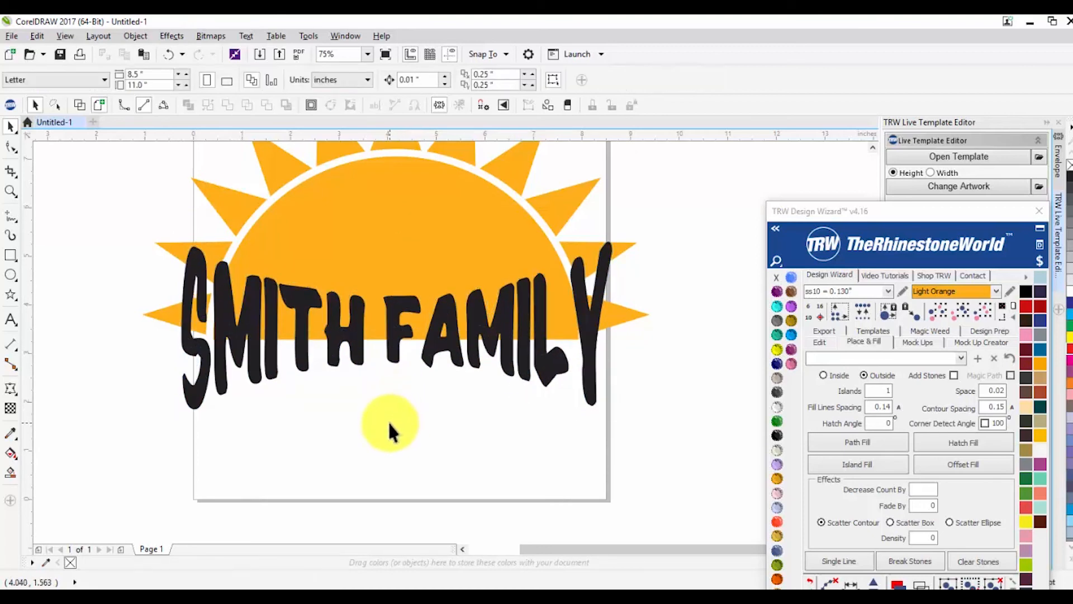
Step: Move the Design Wizard window off the Live Template Editor and find the document's editable text with it
left_click_drag(920, 209, 869, 323)
left_click(911, 212)
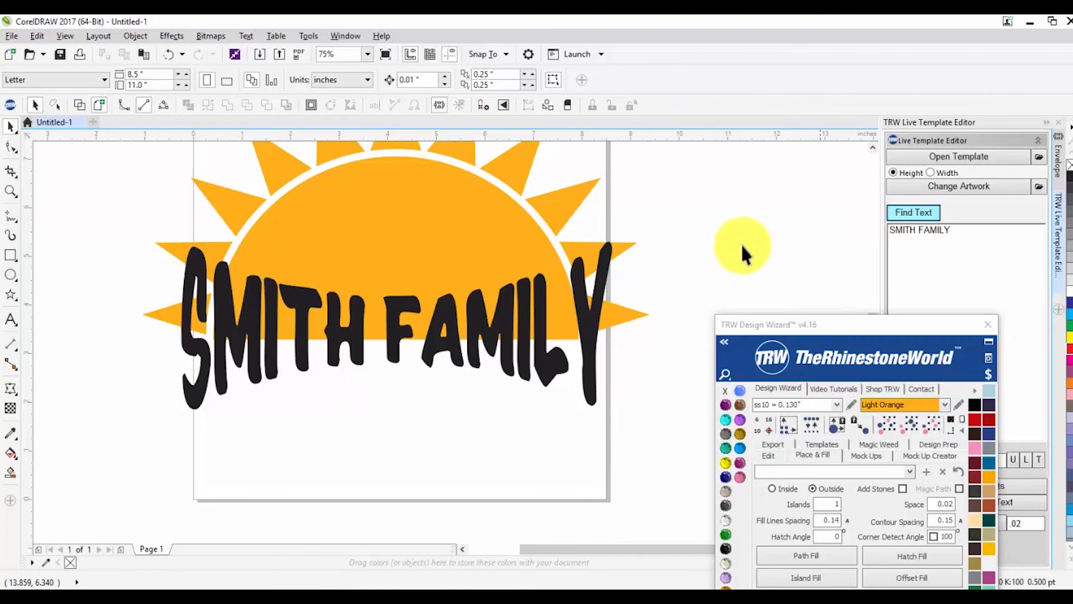
left_click(508, 356)
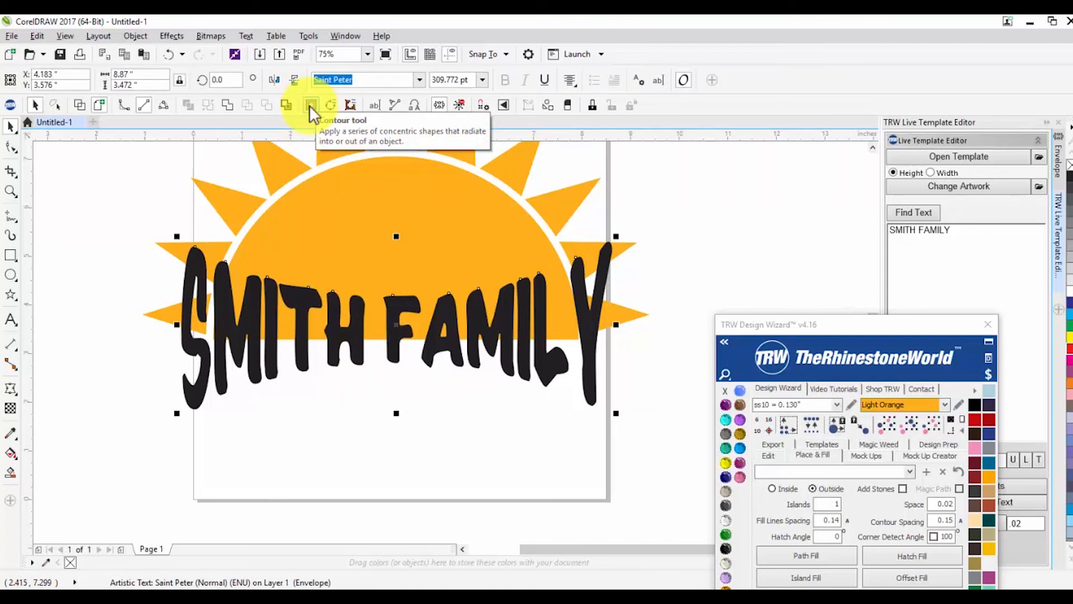
key("Escape")
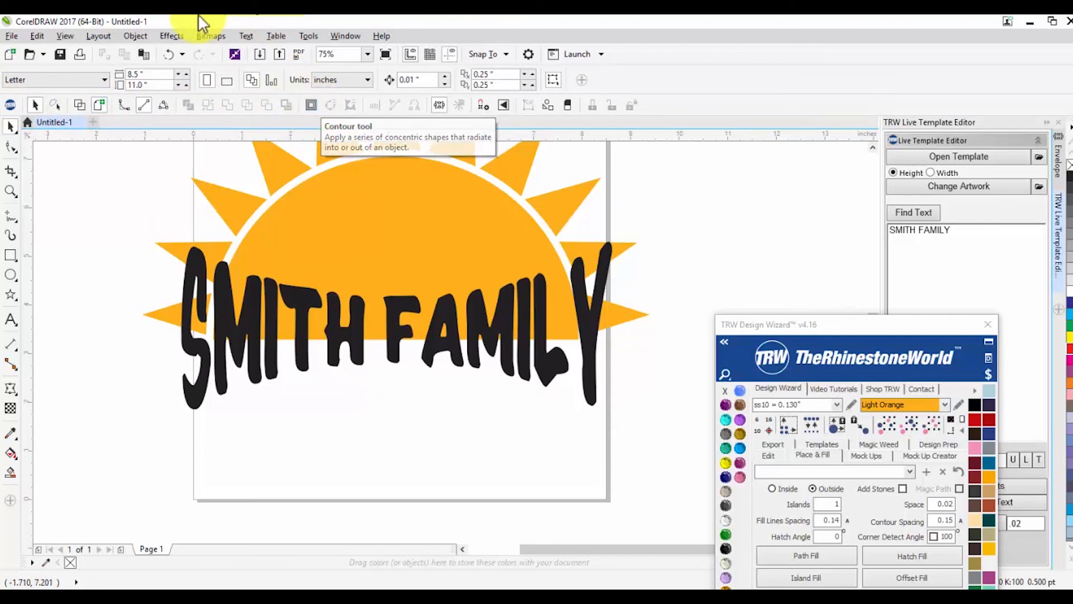
left_click(170, 34)
mouse_move(125, 38)
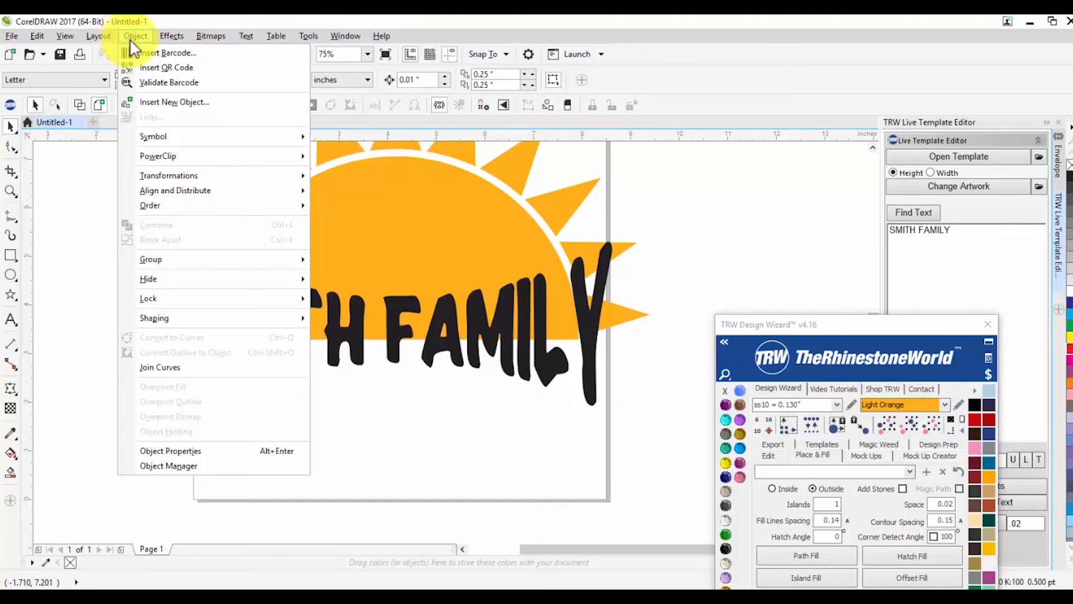
mouse_move(176, 39)
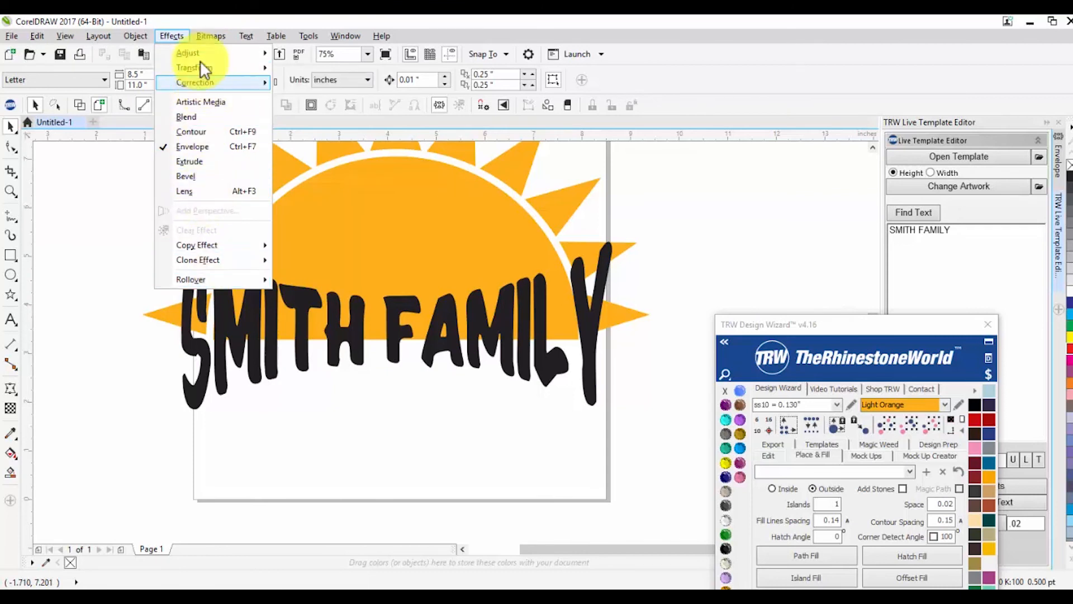
left_click(251, 35)
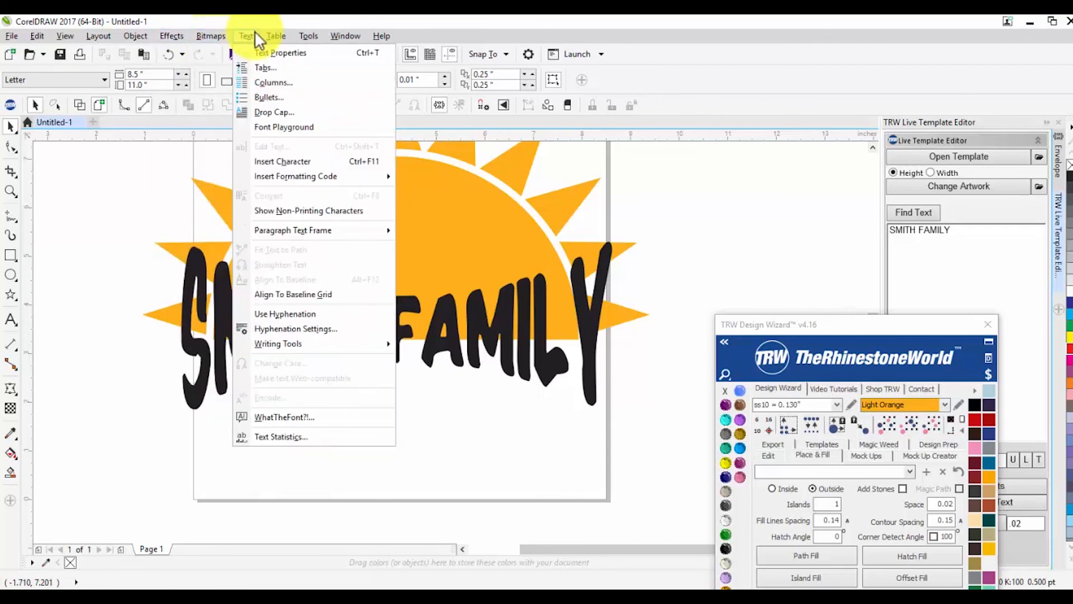
mouse_move(155, 32)
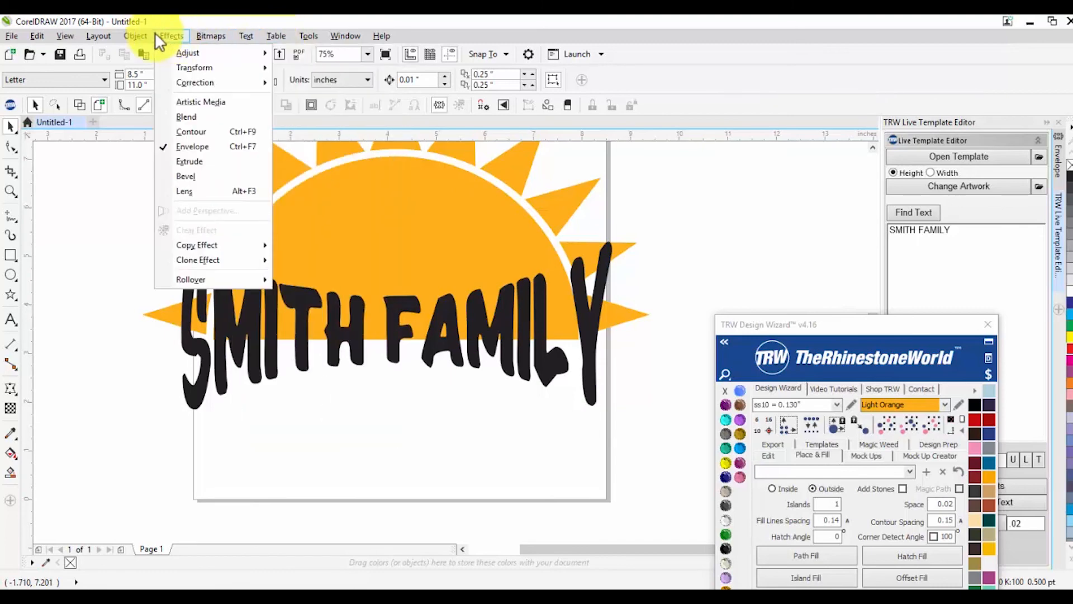
left_click(193, 131)
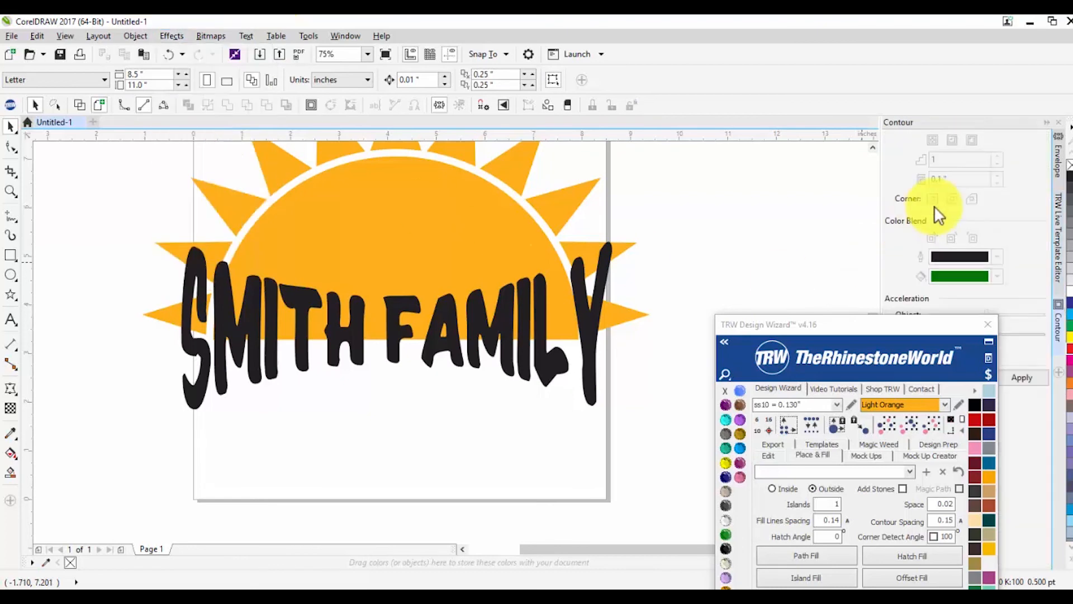
left_click_drag(897, 329, 884, 422)
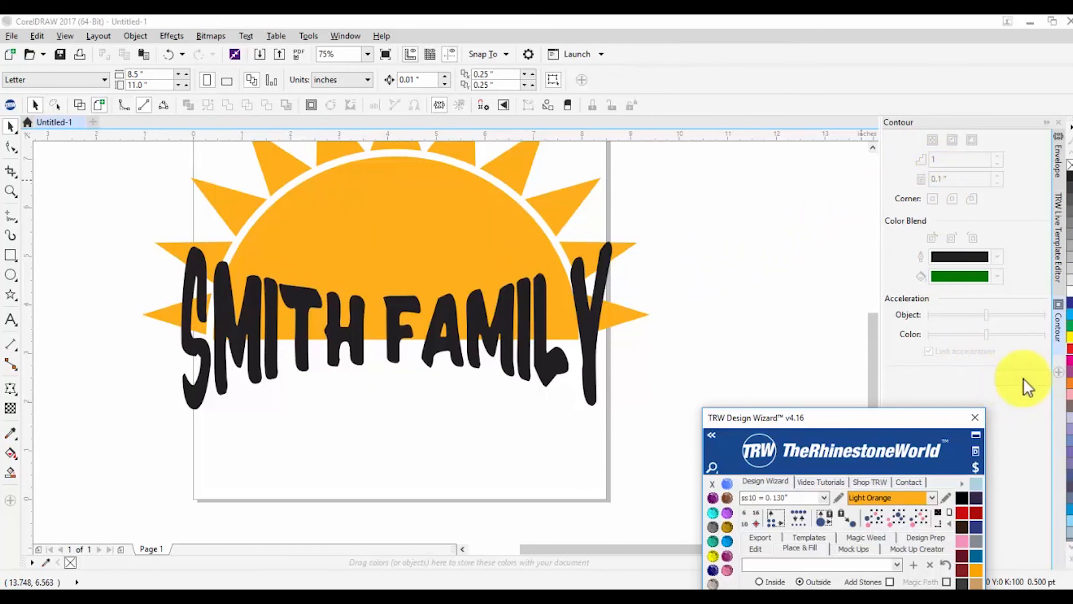
left_click(1058, 122)
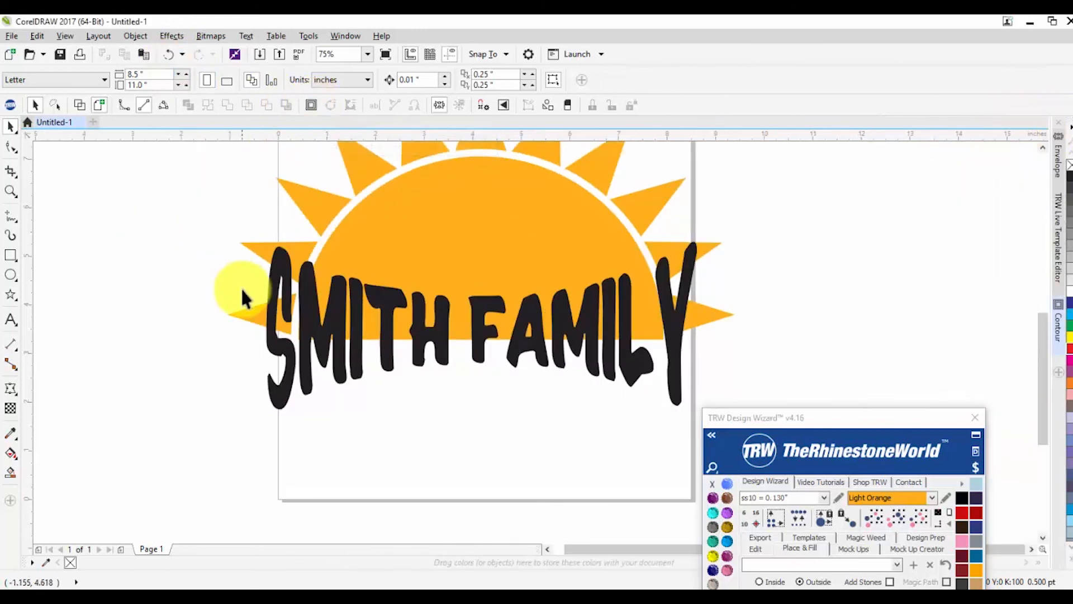
Step: Apply a one-step outside contour with a 0.1 in offset and green fill to the curved lettering
left_click(270, 288)
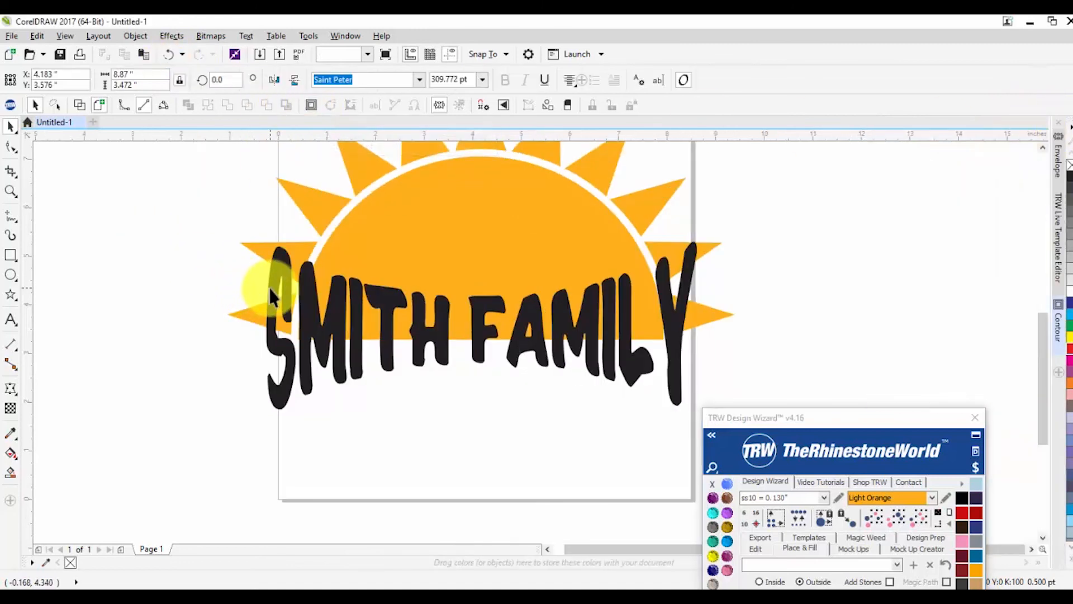
left_click(311, 102)
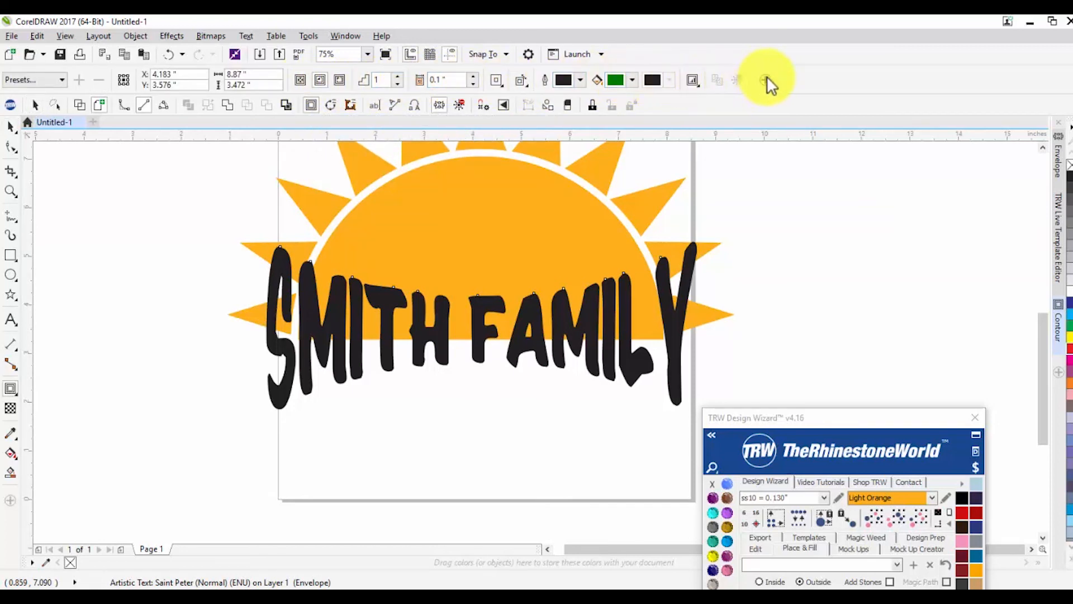
left_click(343, 79)
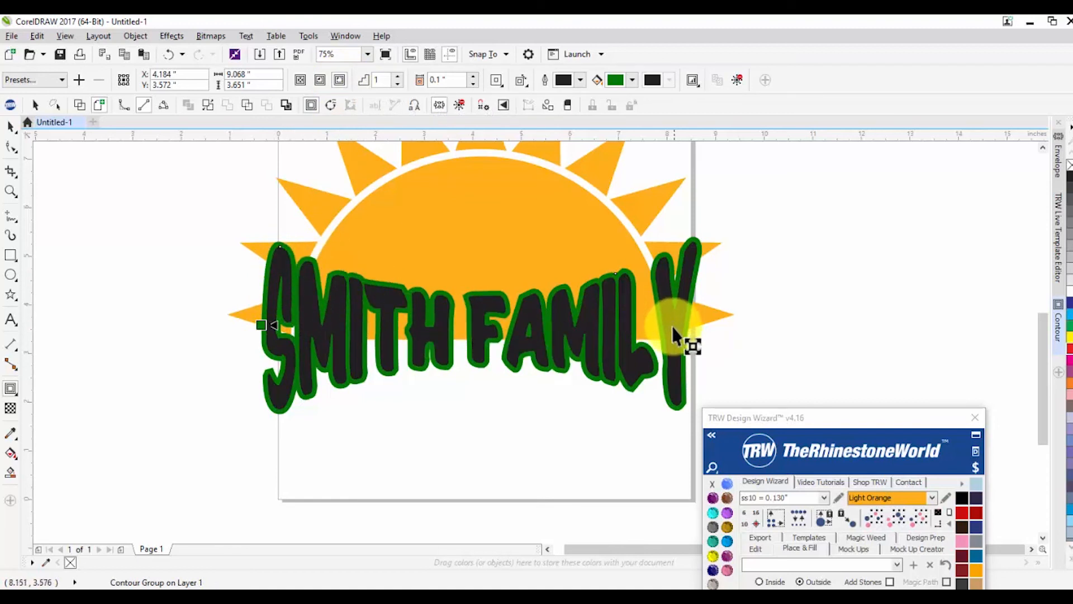
Step: Increase the lettering's contour offset to 0.25 in and return to the Pick tool
left_click(474, 76)
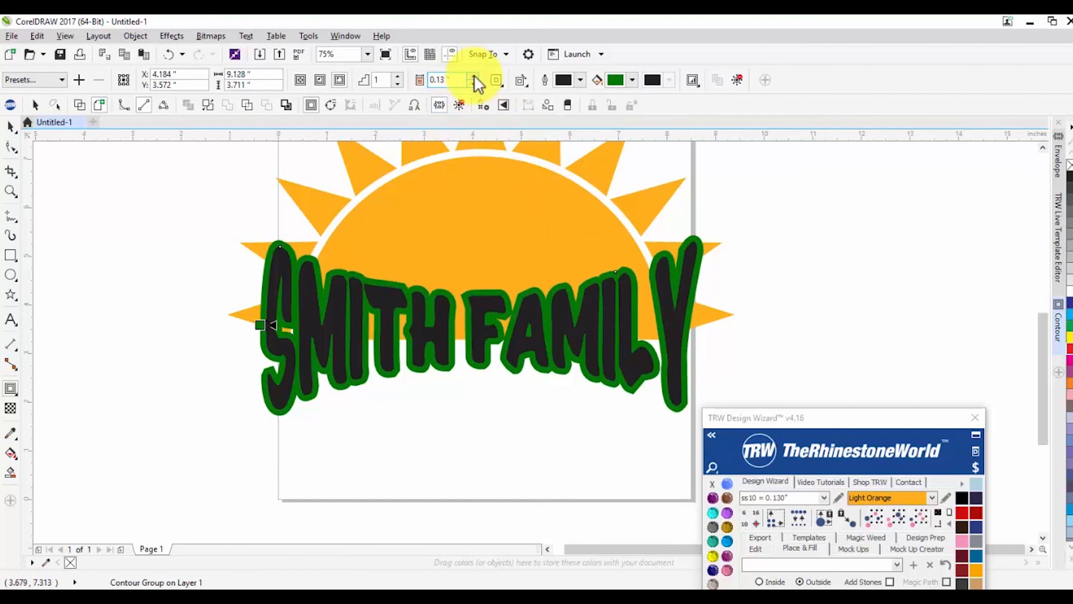
left_click(474, 76)
left_click(474, 76)
left_click(474, 76)
left_click(474, 76)
left_click(474, 76)
left_click(474, 76)
left_click(474, 76)
left_click(475, 76)
left_click(474, 76)
left_click(475, 76)
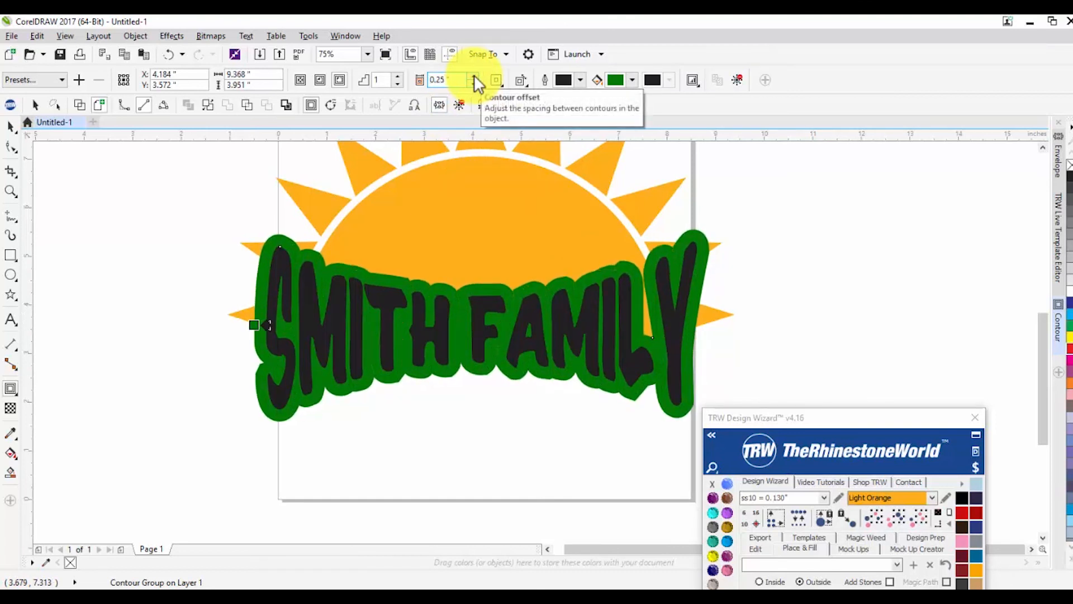
left_click(11, 128)
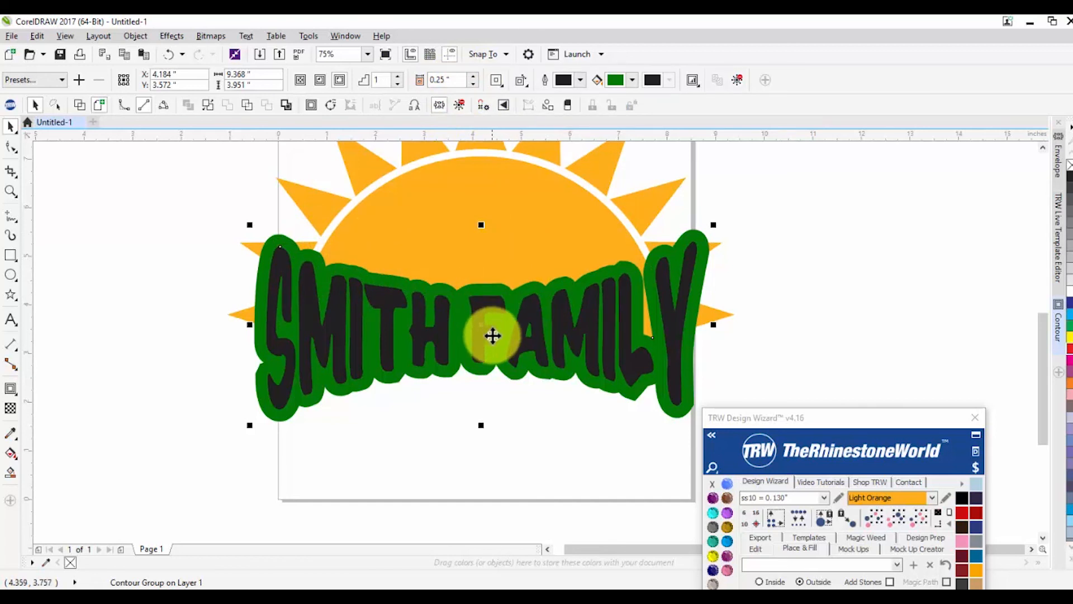
Step: Try round and bevel corners on the lettering's contour and return it to mitered corners
left_click(494, 81)
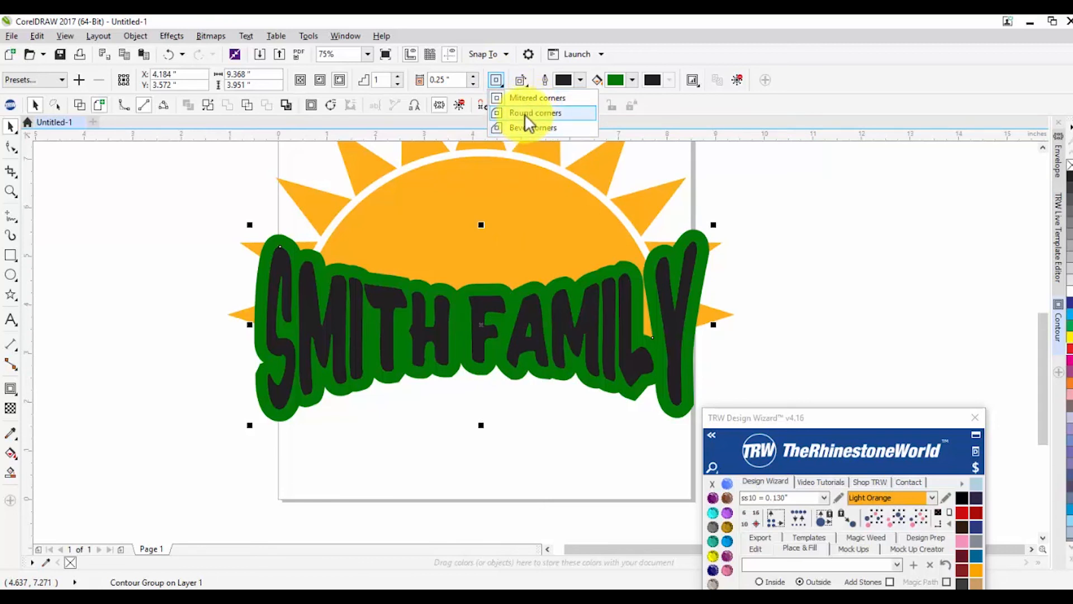
left_click(524, 113)
left_click(499, 84)
left_click(526, 126)
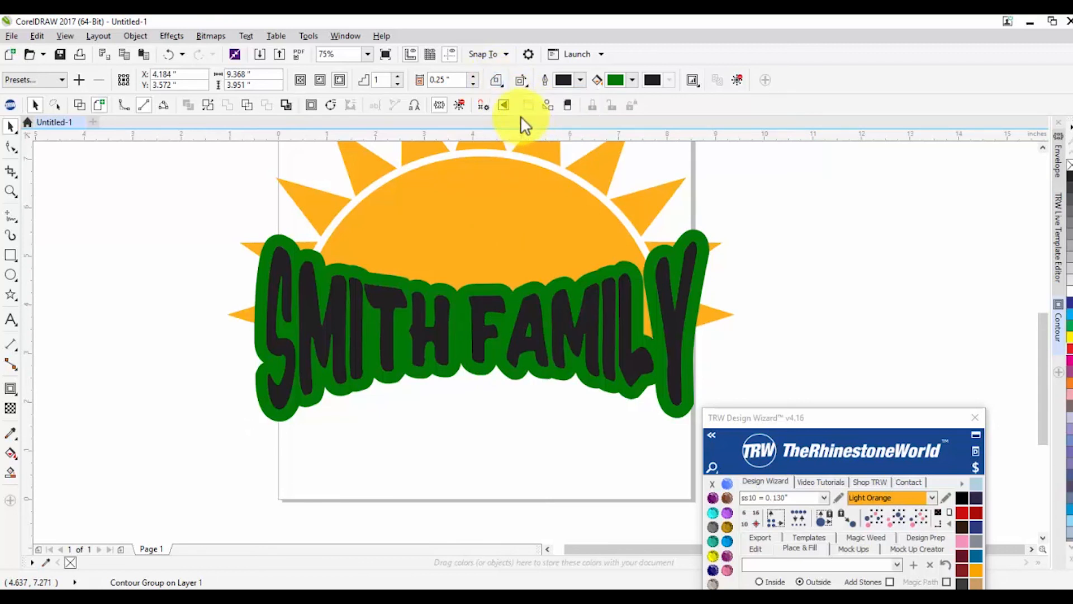
left_click(497, 80)
left_click(510, 94)
left_click(495, 80)
left_click(507, 96)
Step: Compare round, bevel and mitered contour corners close up around the letter T, ending on round corners
scroll(401, 283, "up", 3)
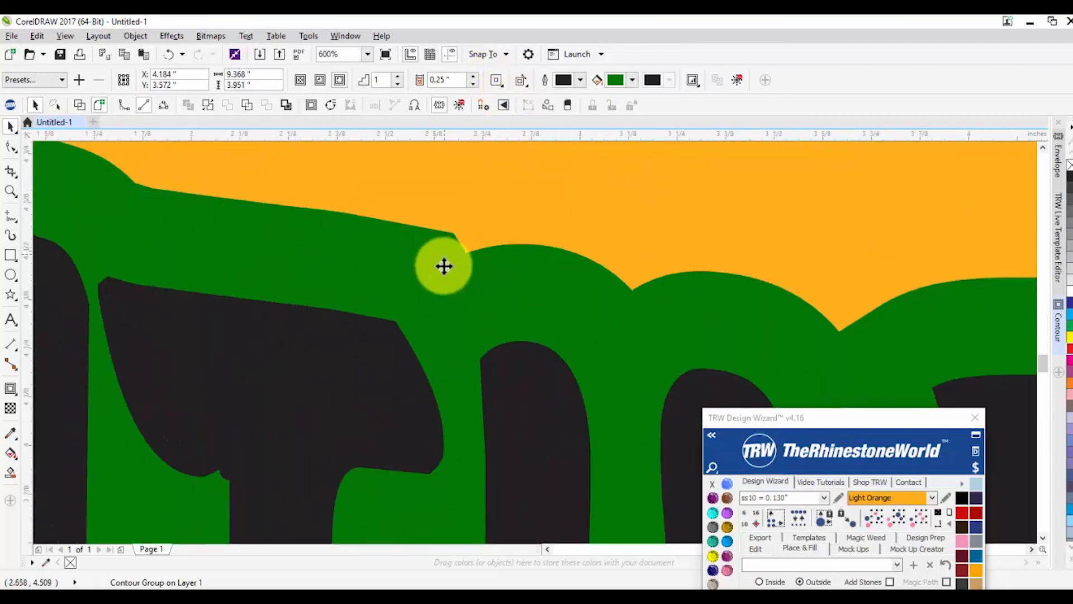
left_click(498, 83)
left_click(517, 108)
left_click(497, 81)
left_click(506, 126)
left_click(497, 80)
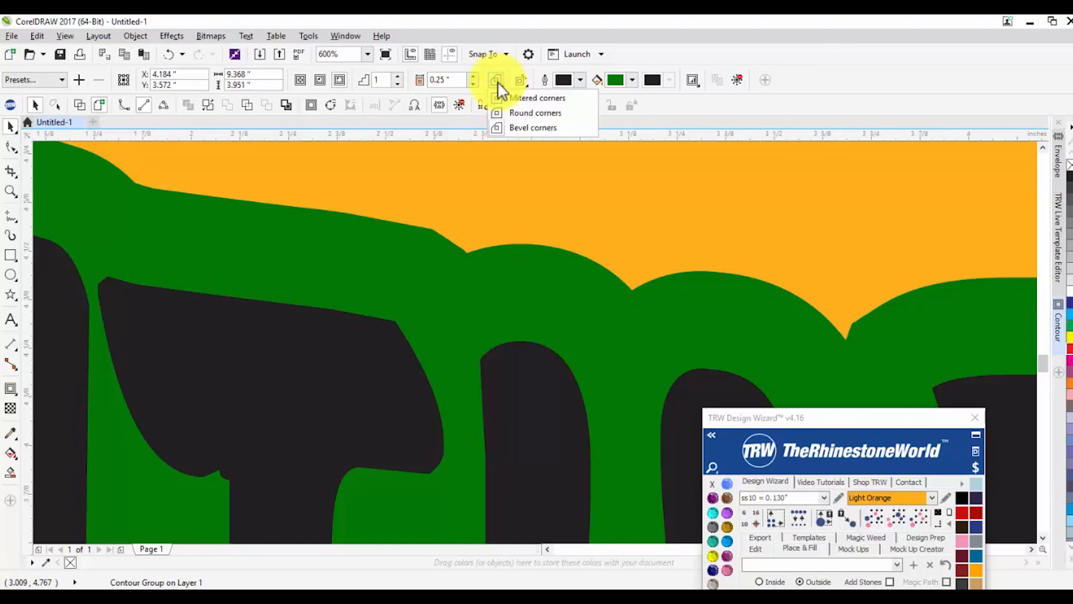
left_click(508, 97)
left_click(499, 78)
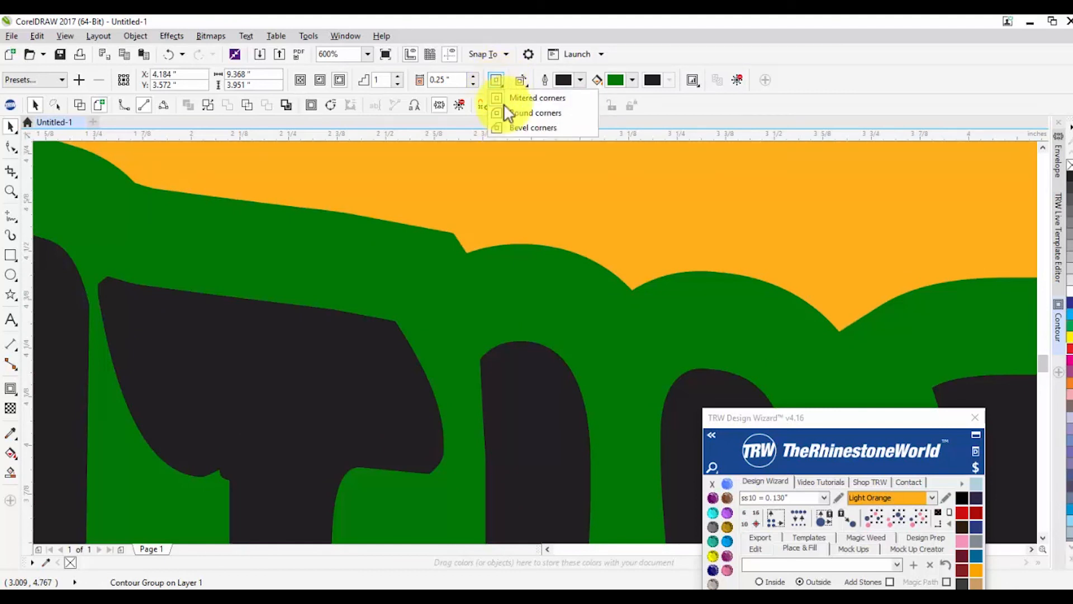
left_click(509, 112)
Step: Set the lettering contour's corner style to mitered corners
scroll(525, 247, "down", 5)
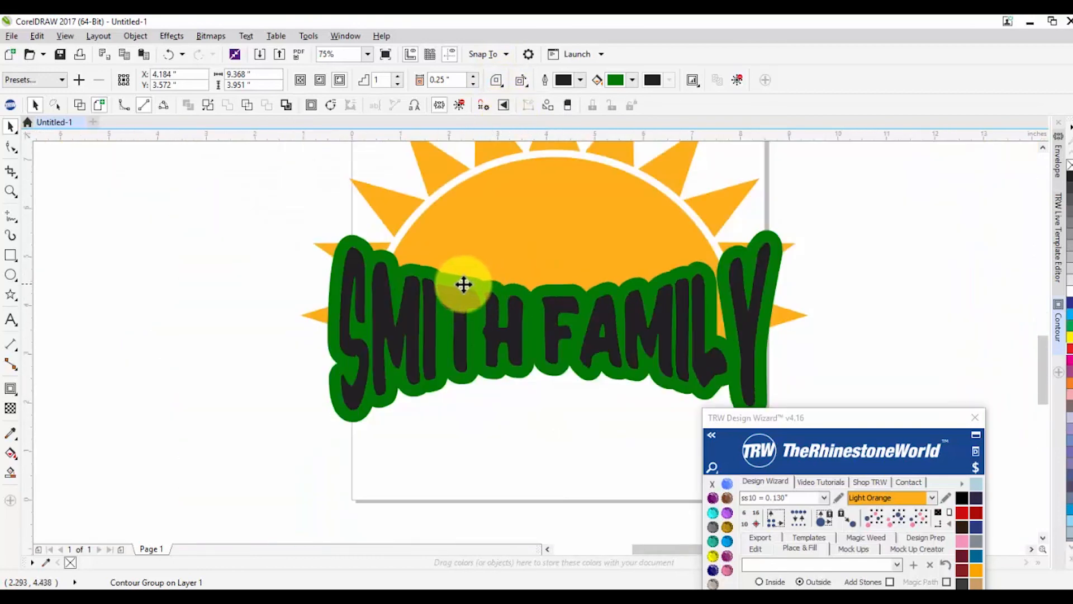
scroll(464, 284, "up", 2)
left_click(497, 80)
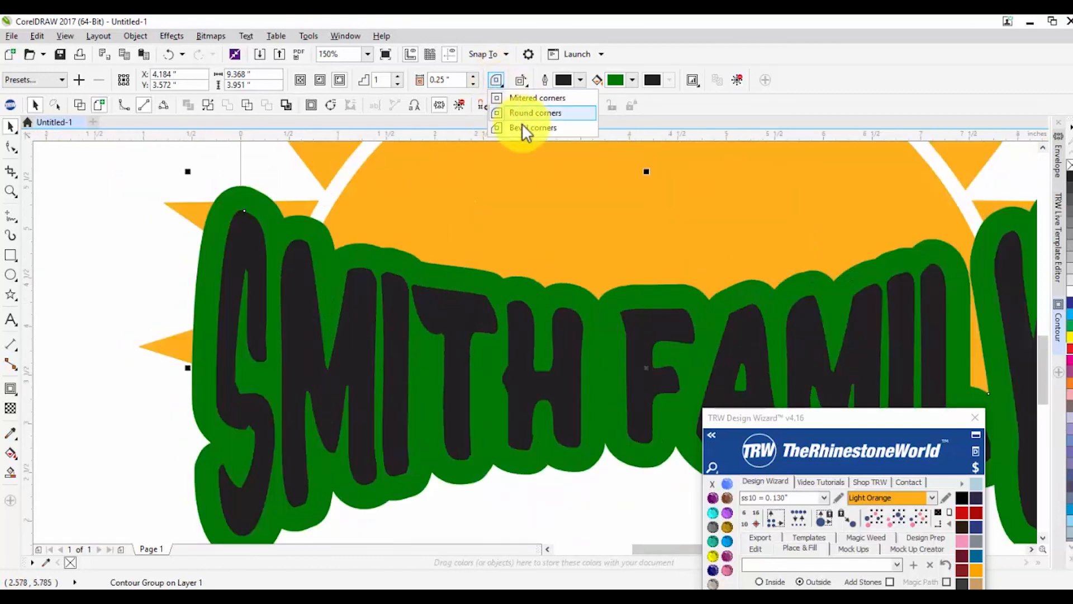
left_click(519, 80)
left_click(499, 80)
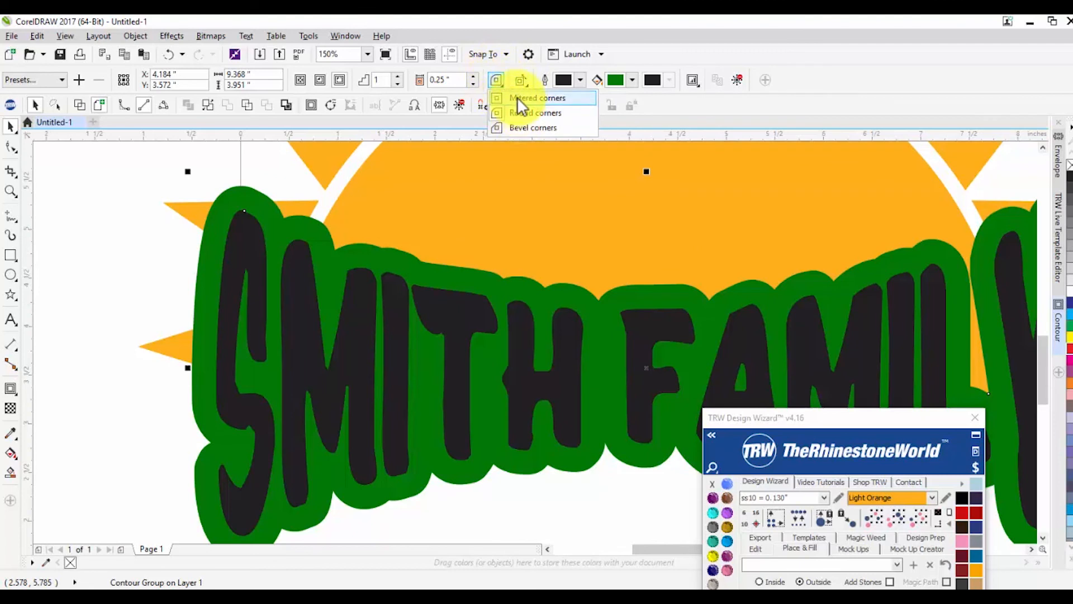
left_click(518, 97)
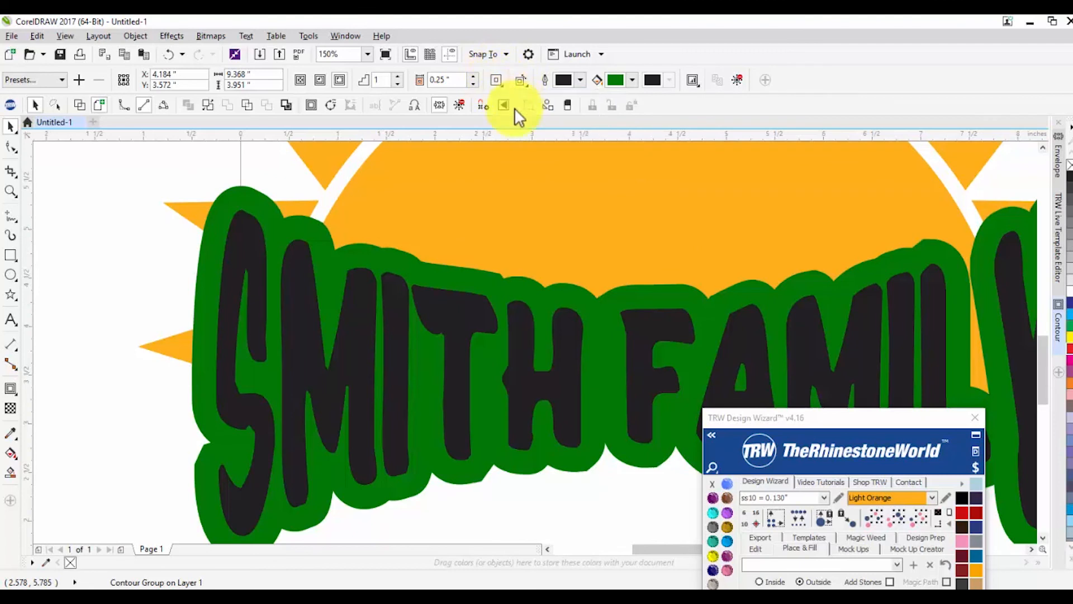
Step: Set the corner style of the lettering's green contour to round corners and deselect it
left_click(500, 82)
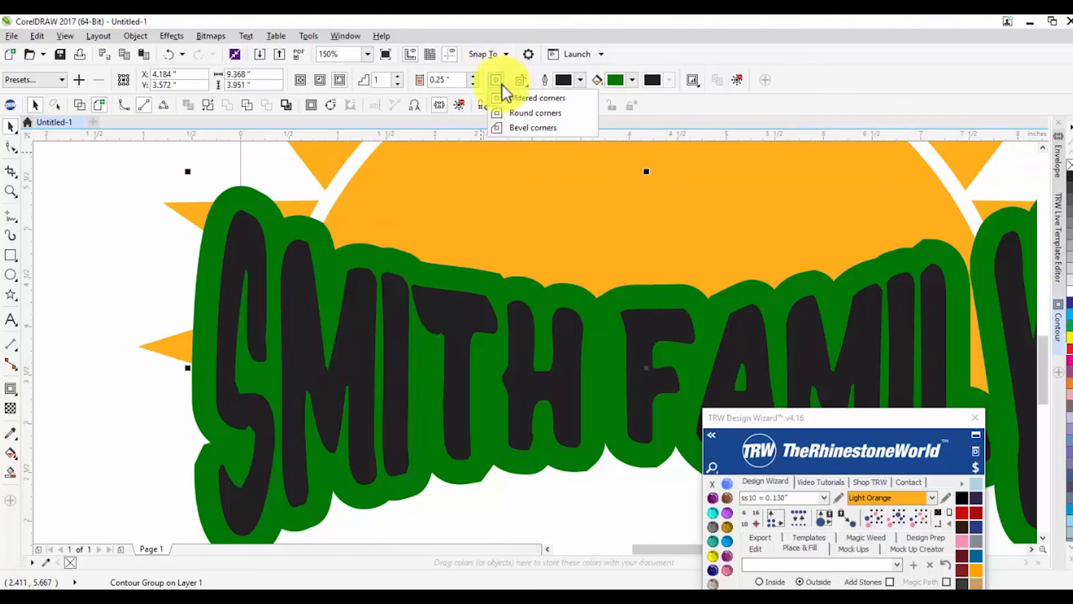
left_click(521, 113)
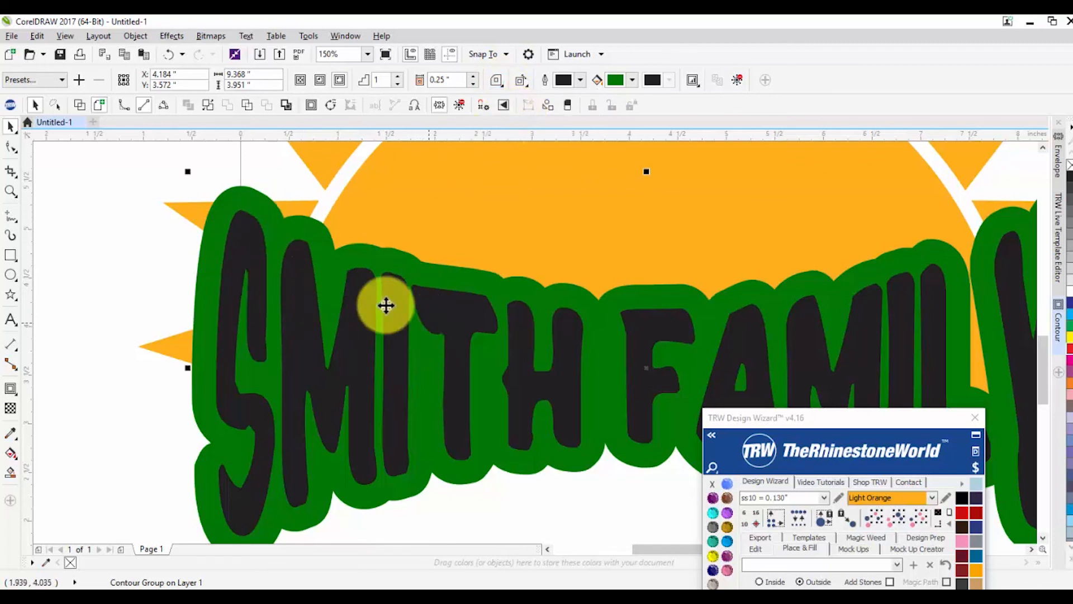
scroll(386, 305, "down", 1)
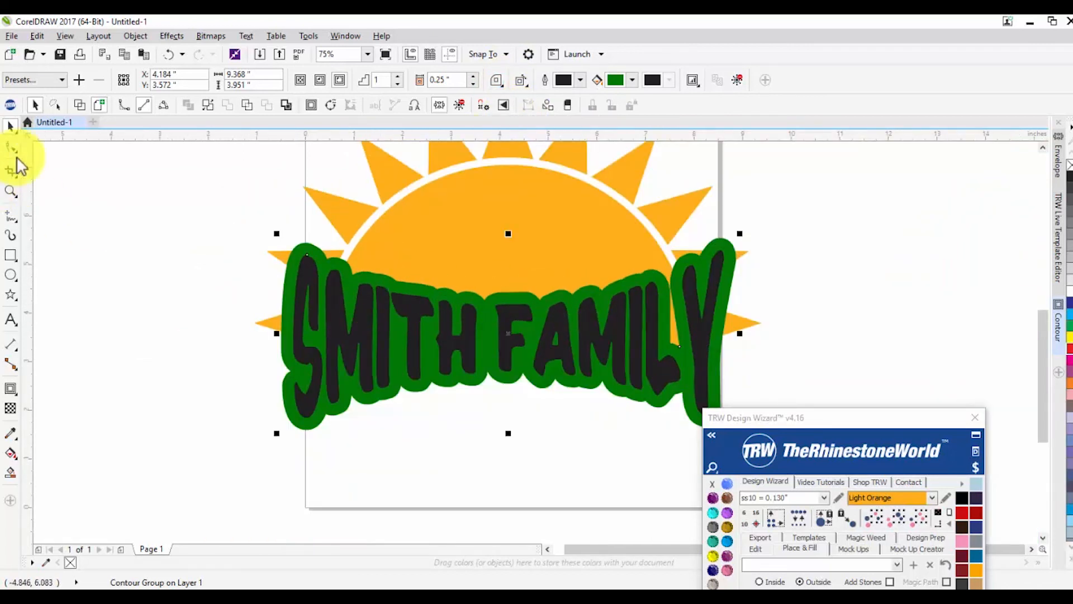
left_click(173, 291)
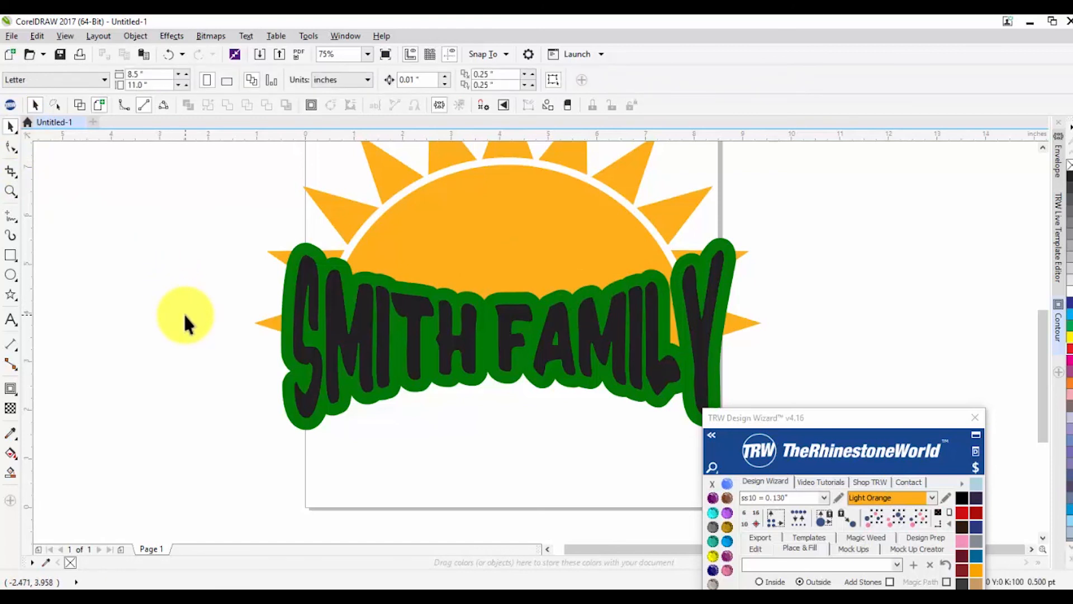
Step: Try two contour steps with a 0.15 in offset around the lettering and check them close up
left_click(297, 273)
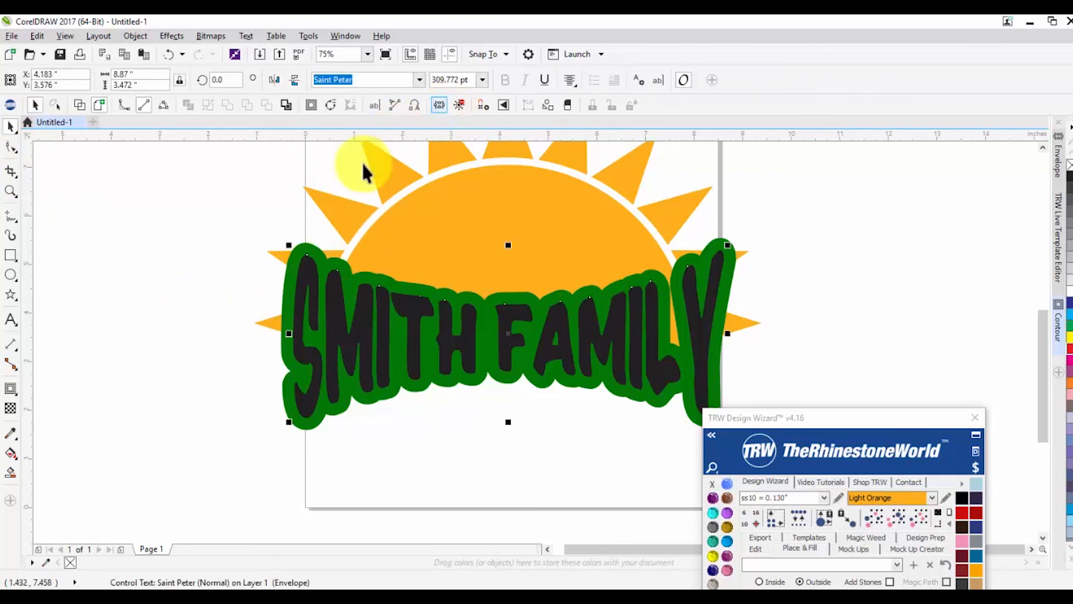
left_click(286, 274)
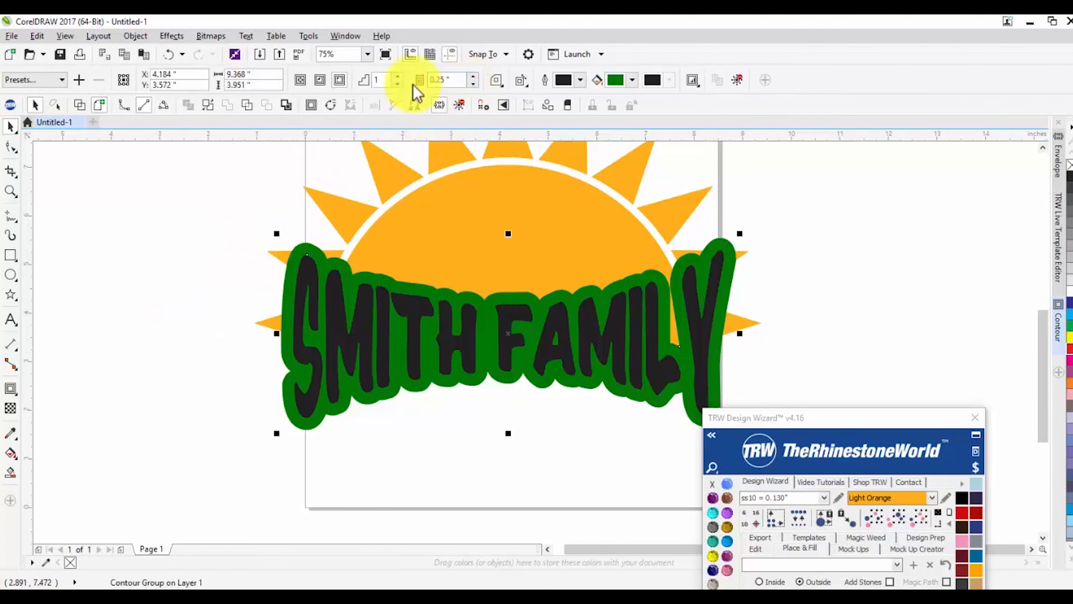
left_click(398, 77)
left_click(476, 82)
left_click(475, 83)
left_click(475, 82)
left_click(475, 83)
left_click(475, 83)
left_click(253, 220)
scroll(306, 276, "up", 1)
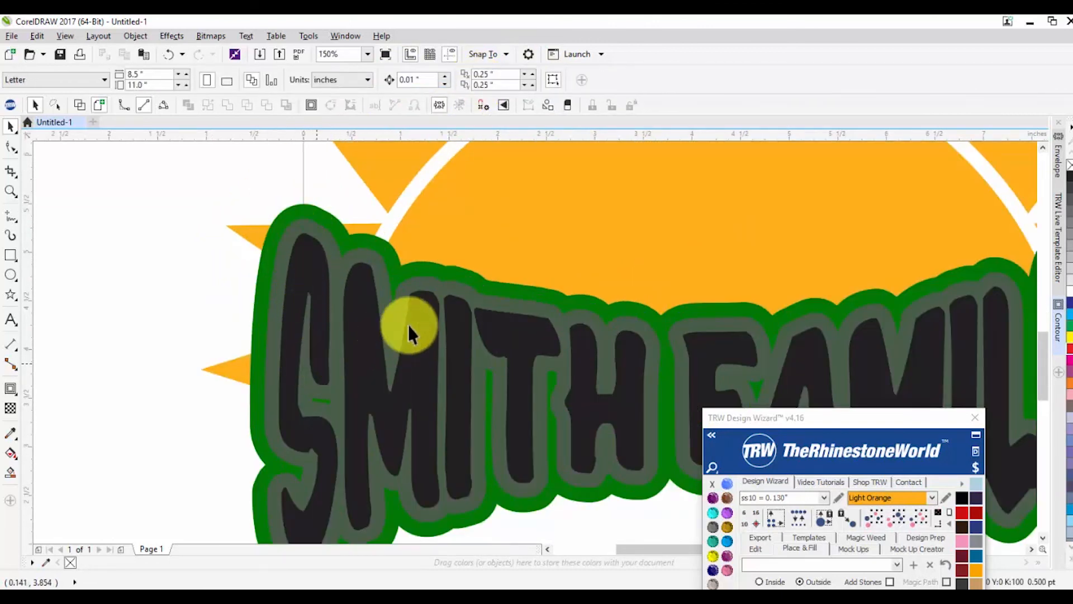
scroll(327, 249, "down", 1)
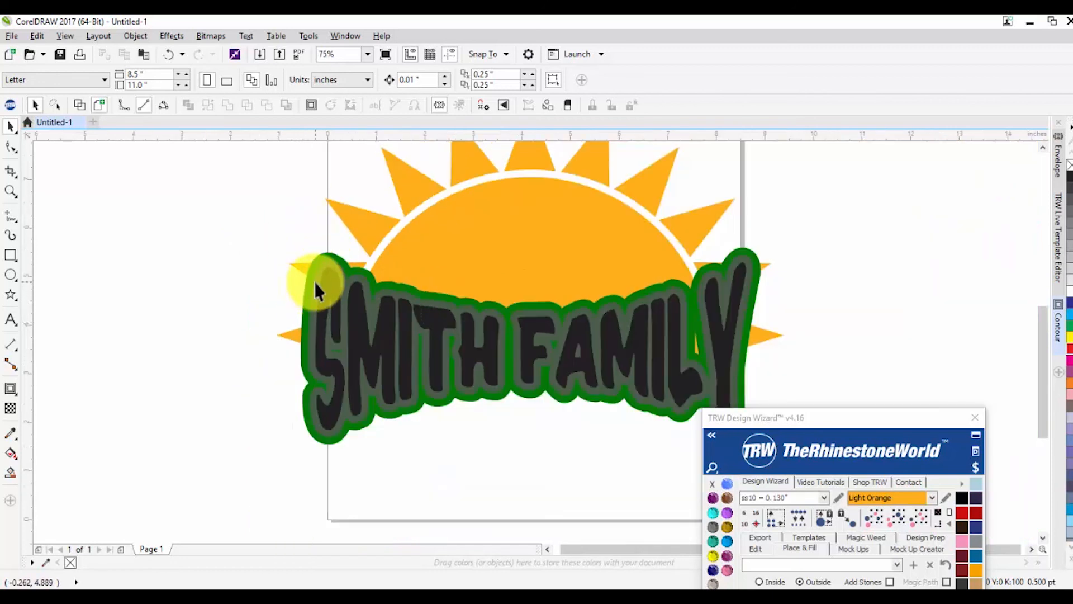
Step: Return the lettering's contour to one step with a 0.25 in offset
left_click(314, 281)
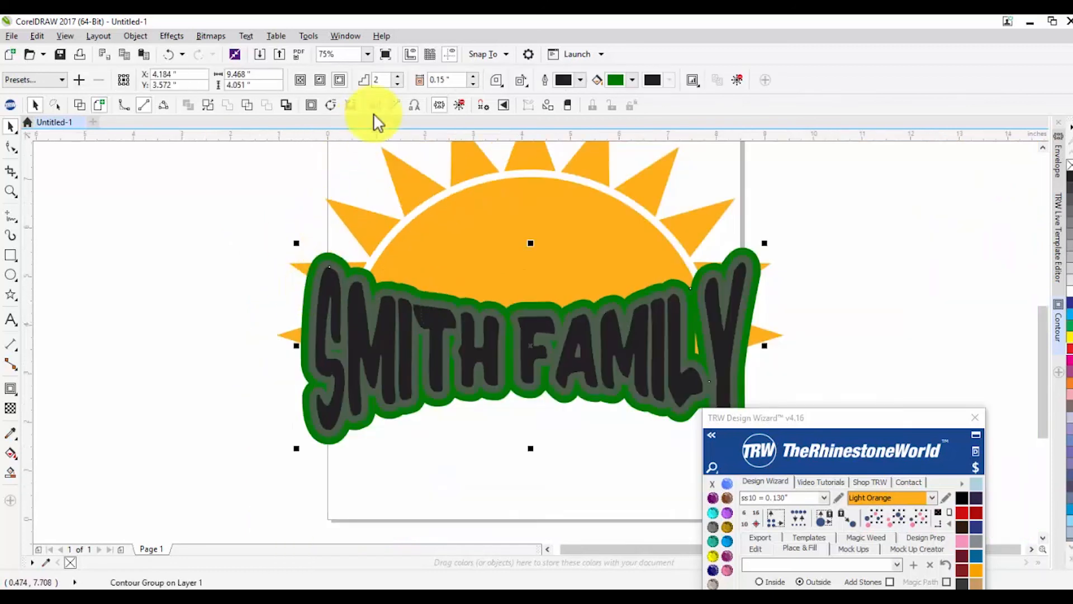
left_click(396, 84)
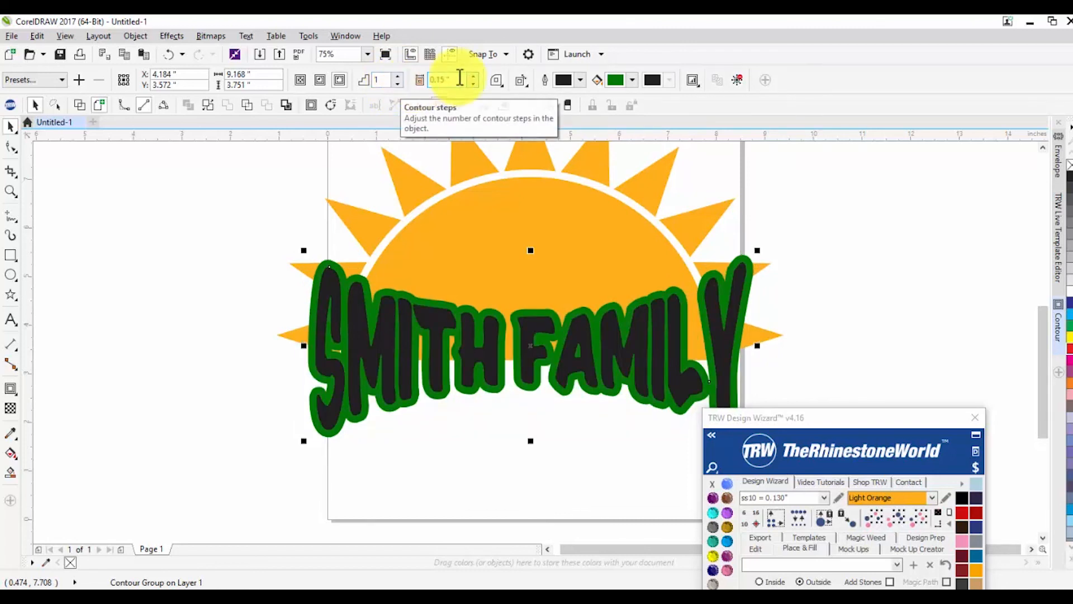
left_click(478, 76)
left_click(478, 75)
left_click(479, 76)
left_click(479, 76)
left_click(478, 75)
left_click(479, 76)
left_click(479, 75)
left_click(478, 76)
left_click(478, 76)
left_click(479, 75)
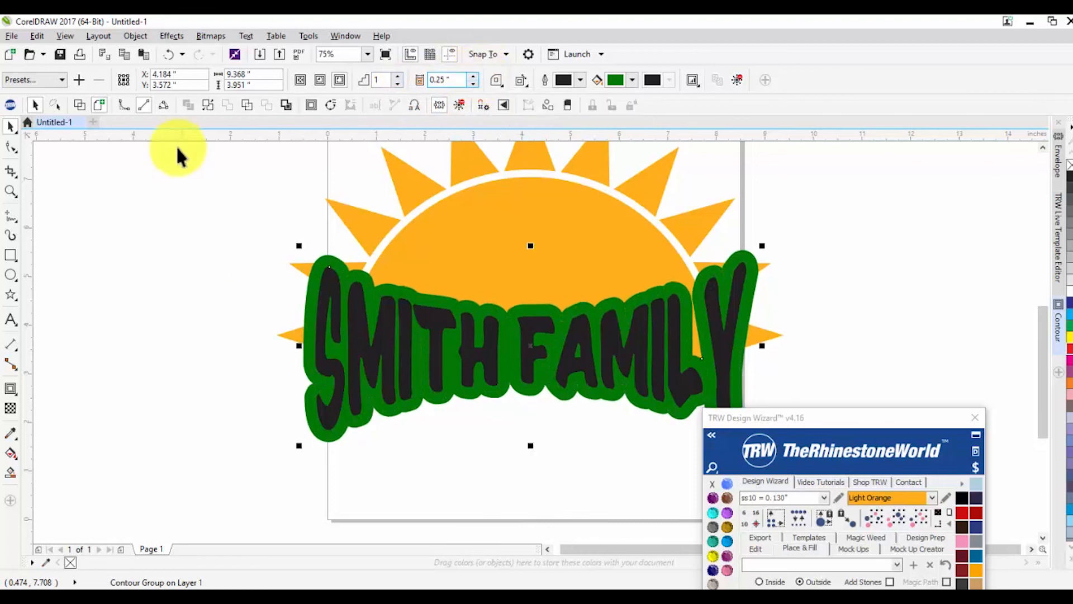
Step: Break the contour group apart so the live lettering and its green contour are separate objects
left_click(212, 210)
left_click(326, 291)
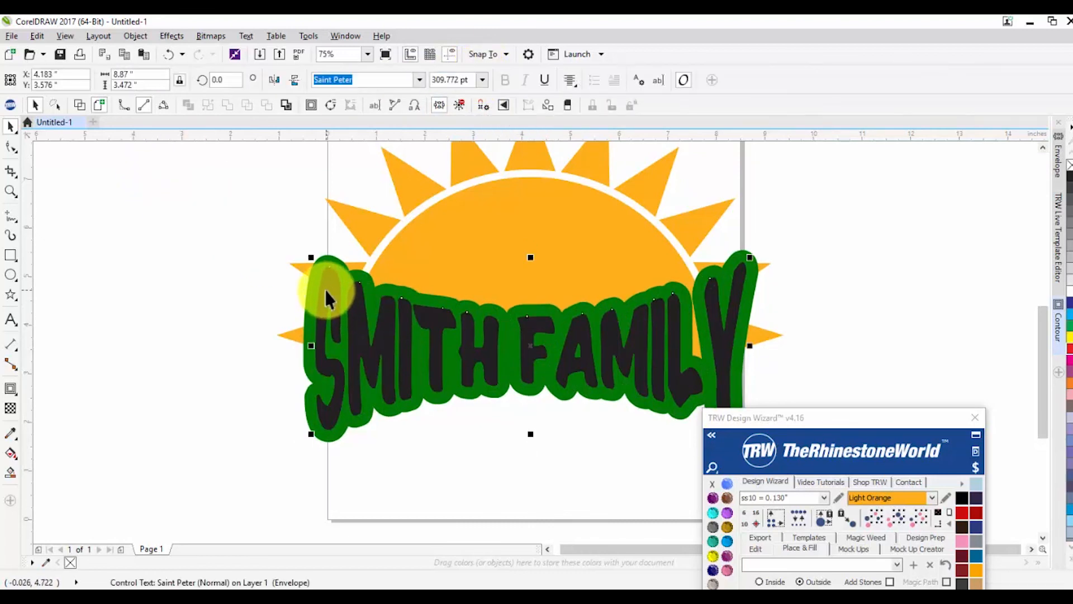
left_click(238, 266)
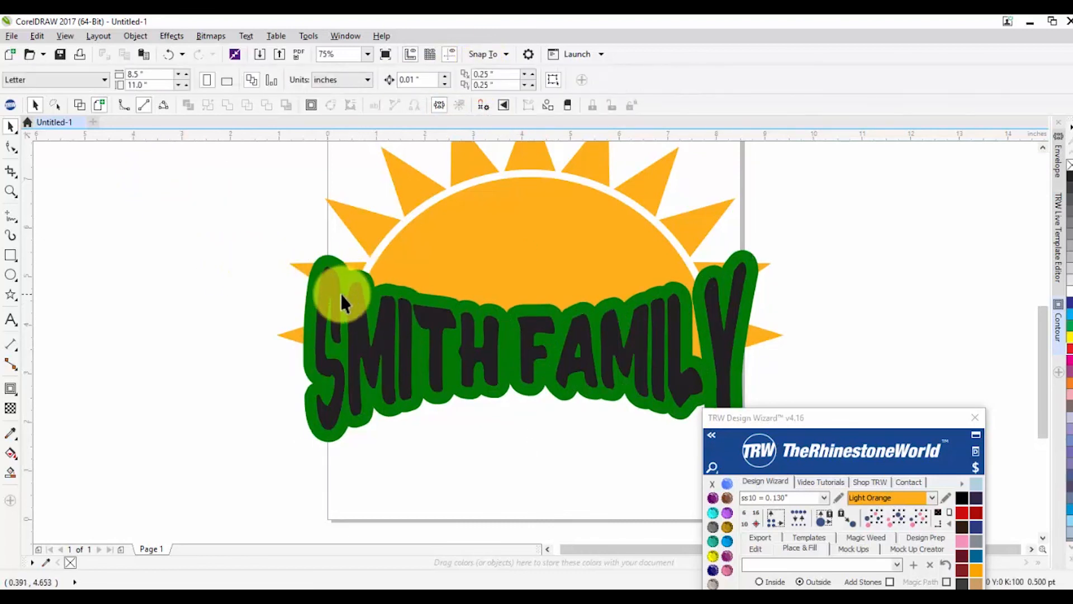
left_click(332, 282)
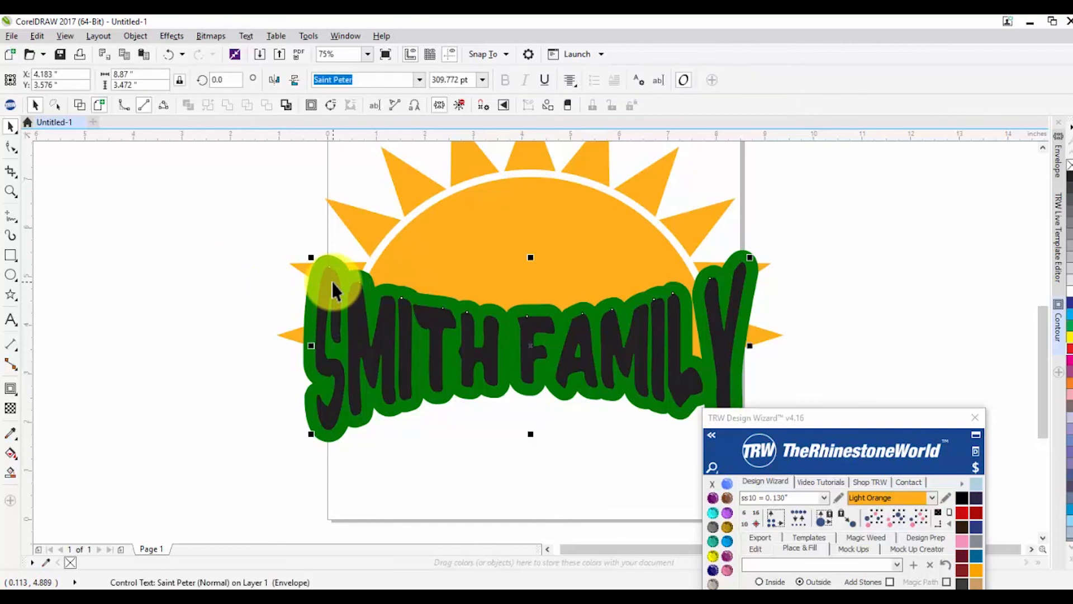
left_click(237, 340)
left_click(308, 300)
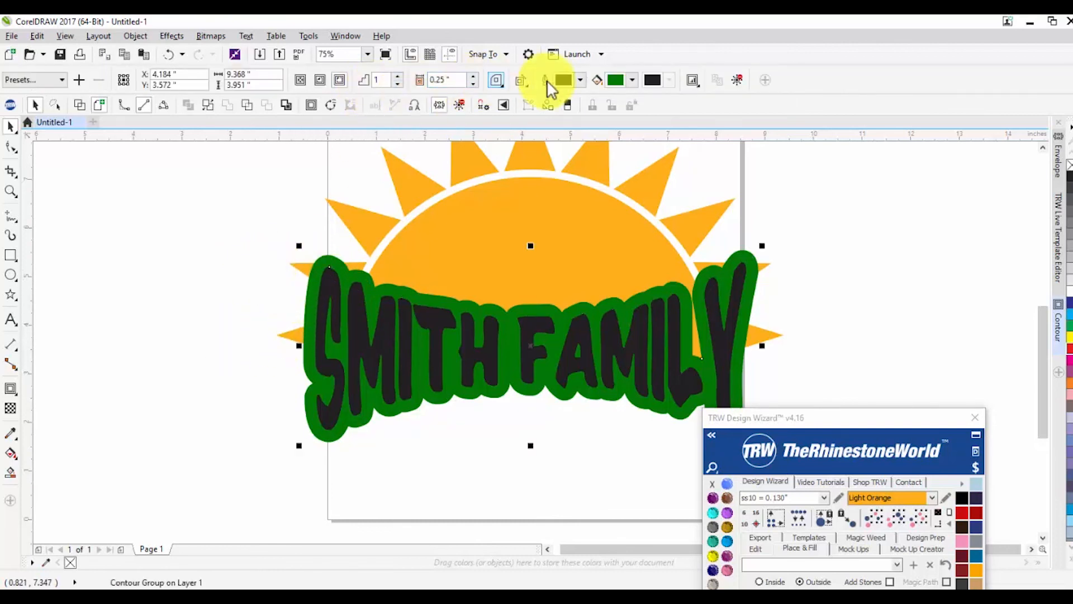
left_click(329, 281)
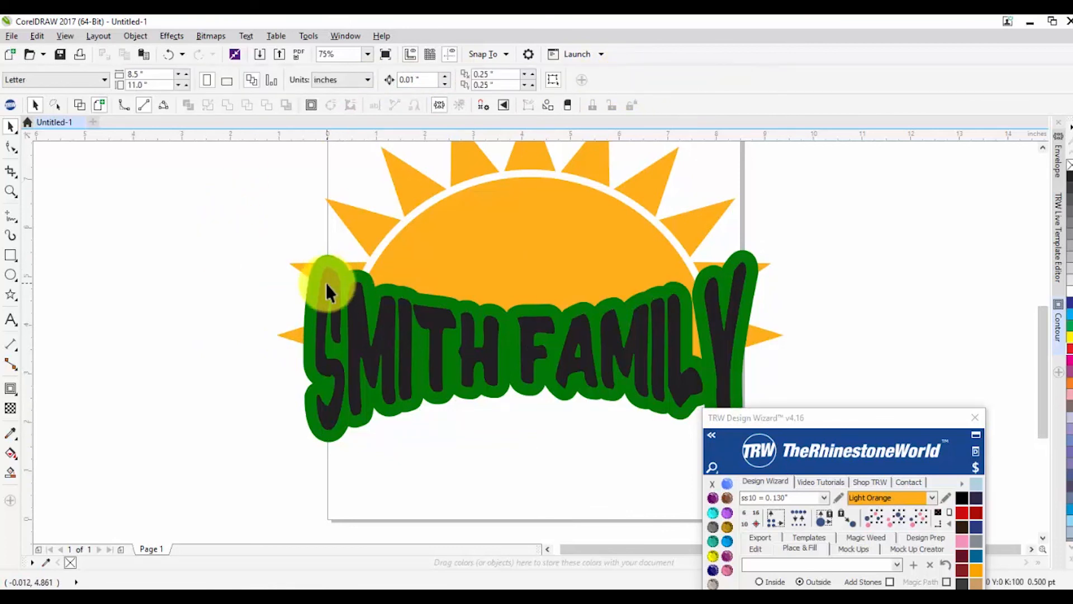
left_click(325, 283)
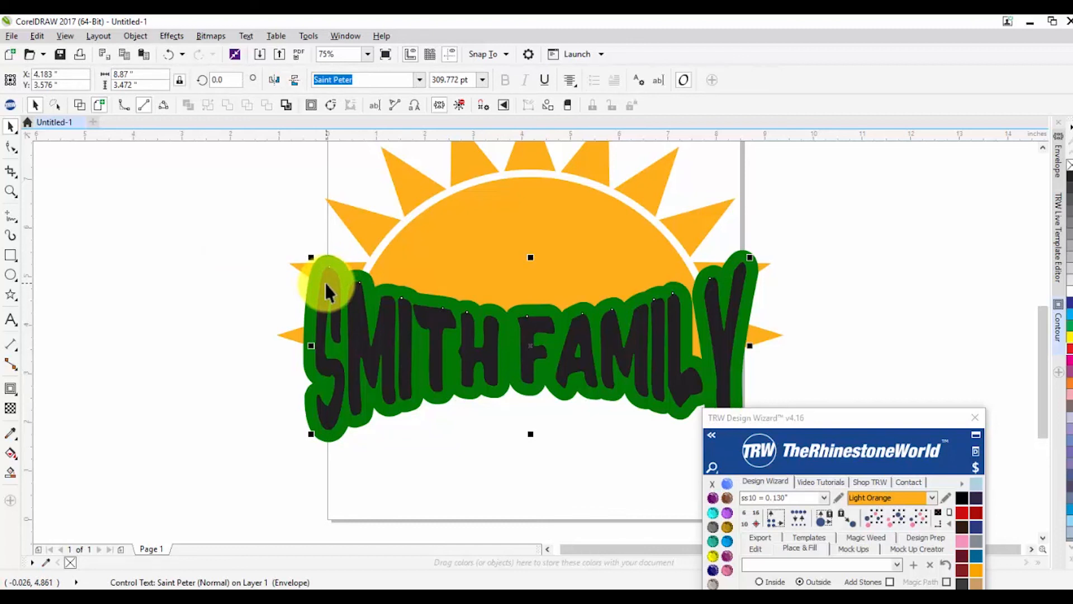
key("ctrl+k")
left_click(296, 278)
Step: Try moving the lettering away from its original position and undo the moves
left_click_drag(326, 282, 336, 415)
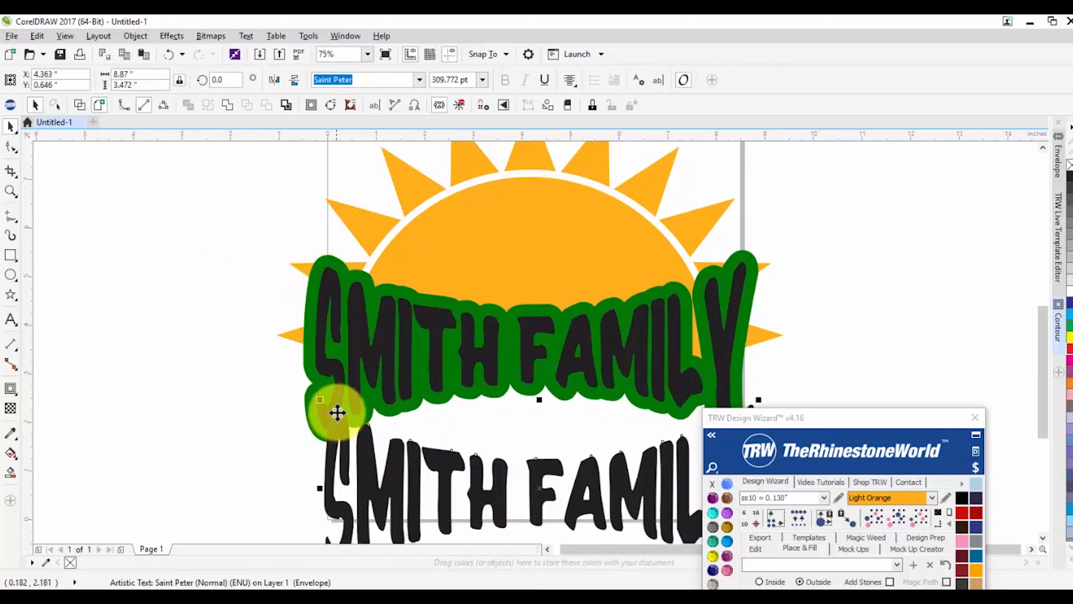
key("ctrl+z")
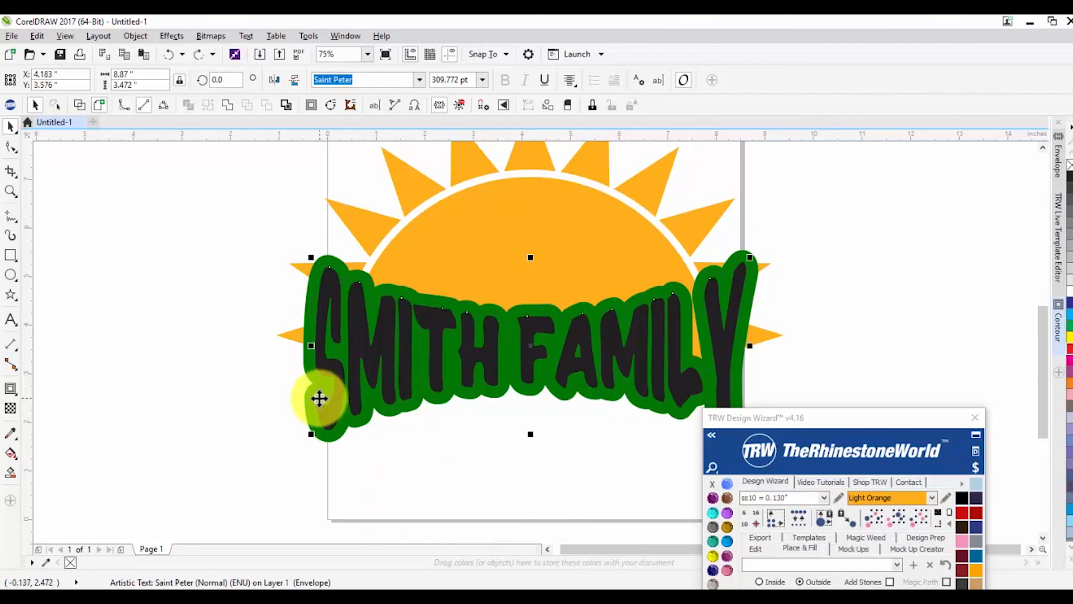
left_click(270, 405)
scroll(336, 281, "down", 1)
scroll(336, 282, "up", 1)
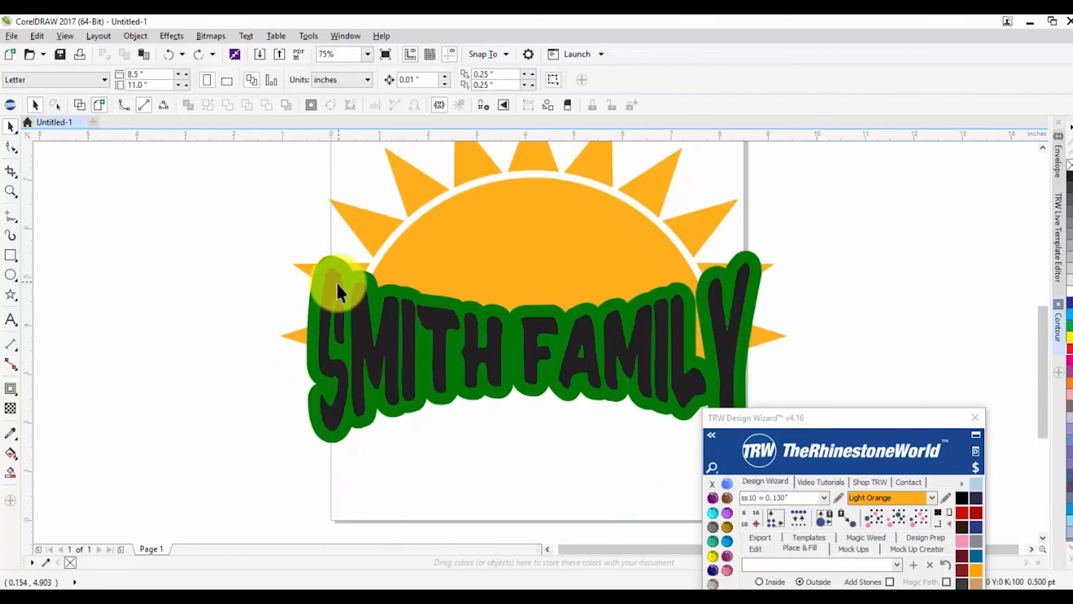
left_click_drag(333, 287, 330, 431)
scroll(335, 428, "down", 1)
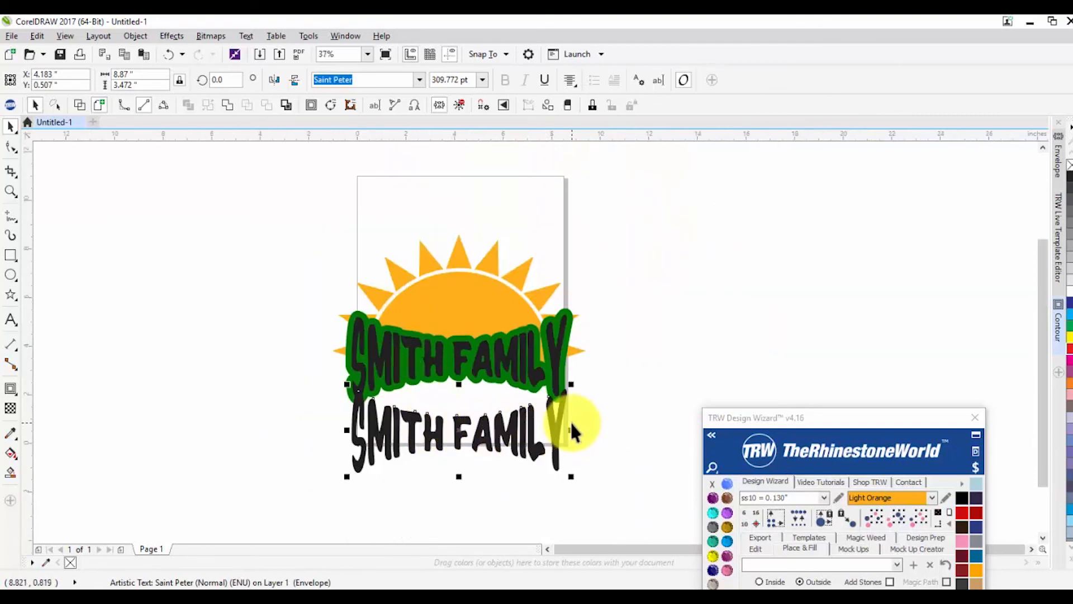
key("ctrl+z")
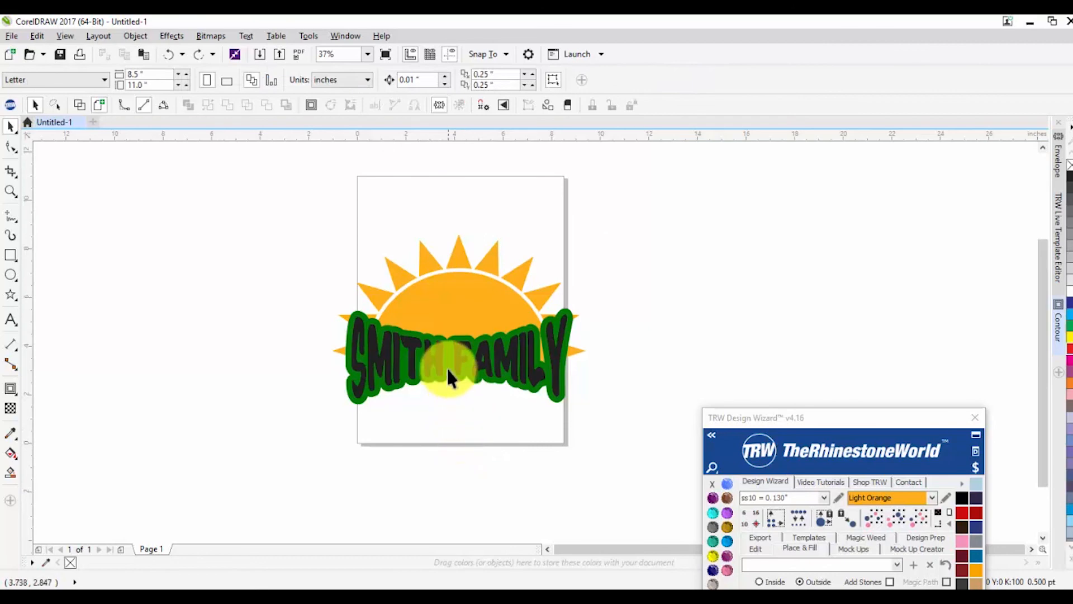
scroll(450, 367, "up", 1)
left_click_drag(467, 344, 453, 270)
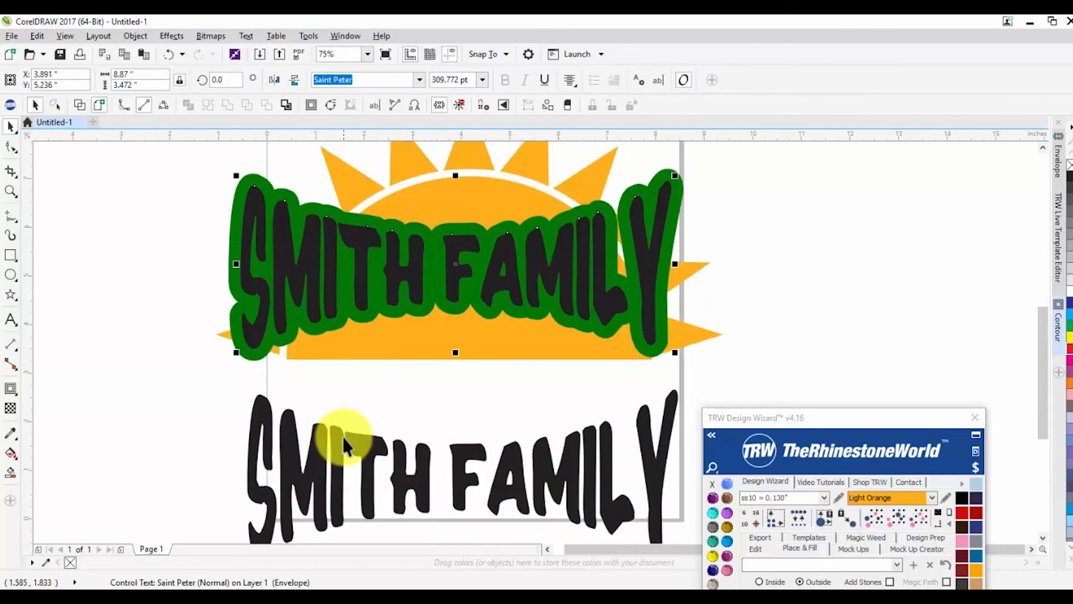
key("ctrl+z")
Step: Add a second contour to the lettering alone and set its fill color to white (#FFFFFF)
left_click(280, 374)
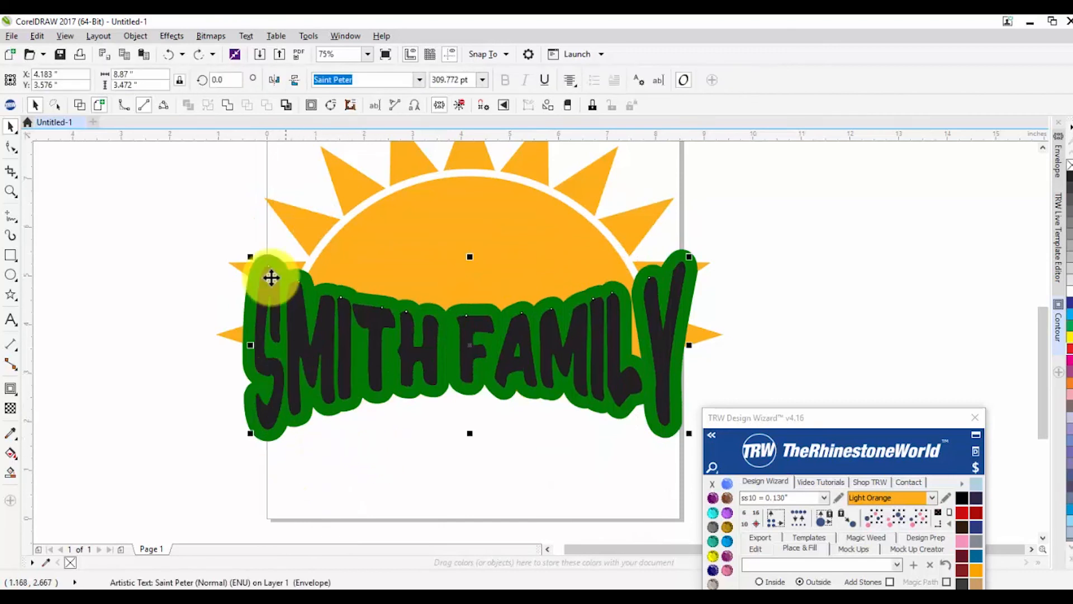
left_click(314, 105)
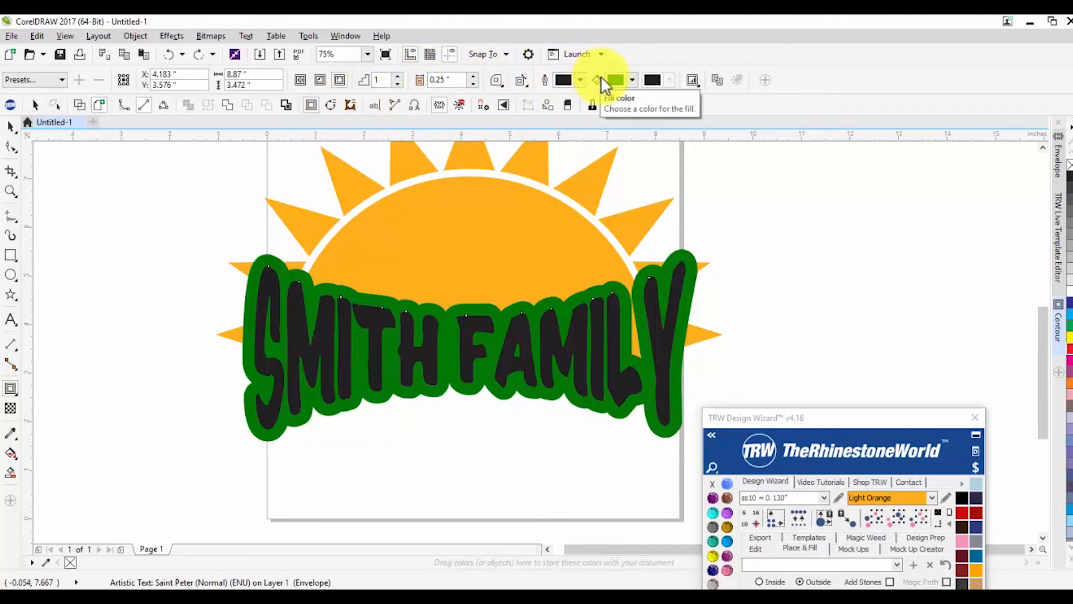
left_click(633, 79)
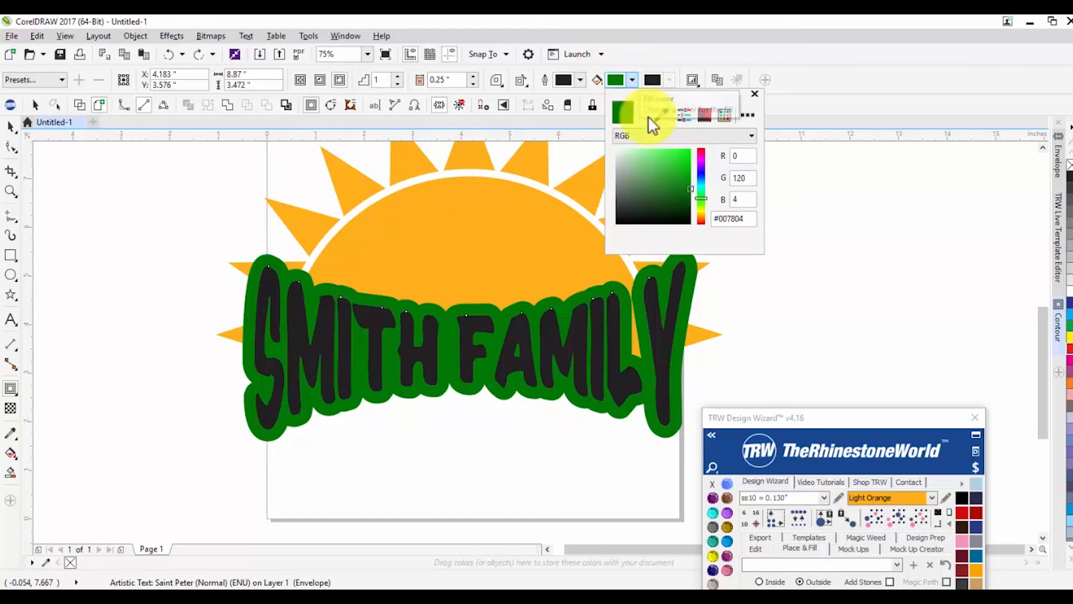
left_click_drag(666, 192, 580, 129)
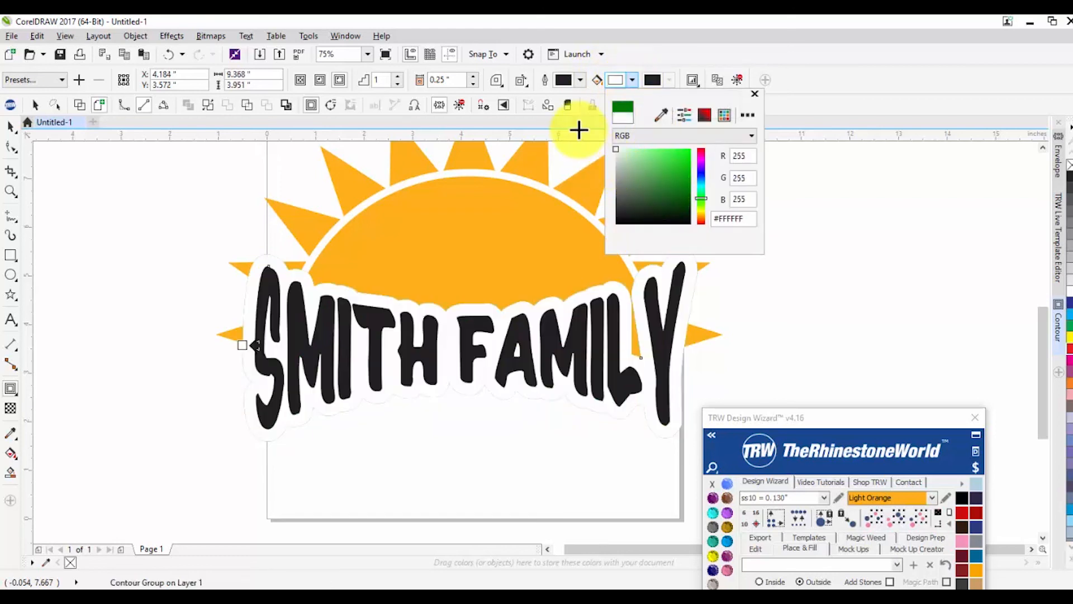
Step: Reduce the white contour's offset to leave a green border around it, and return to the Pick tool
left_click(462, 81)
left_click(474, 85)
left_click(474, 84)
left_click(474, 84)
left_click(475, 84)
left_click(474, 84)
left_click(474, 84)
left_click(474, 84)
left_click(474, 84)
left_click(474, 84)
left_click(474, 84)
left_click(474, 84)
left_click(474, 84)
left_click(474, 84)
left_click(474, 84)
left_click(474, 84)
left_click(475, 84)
left_click(11, 127)
left_click(232, 320)
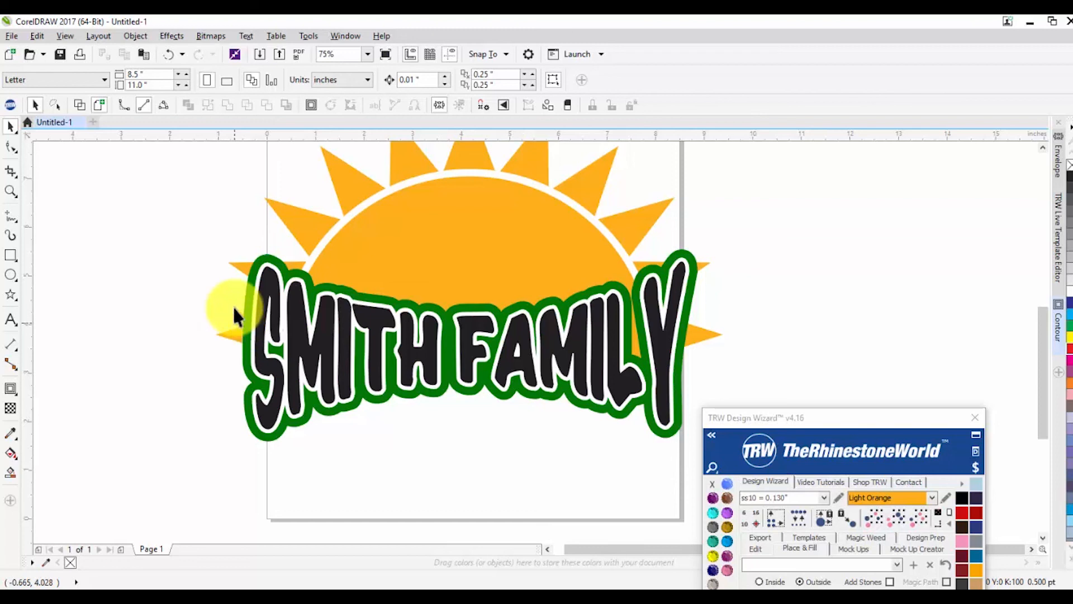
scroll(260, 321, "down", 1)
scroll(324, 307, "up", 1)
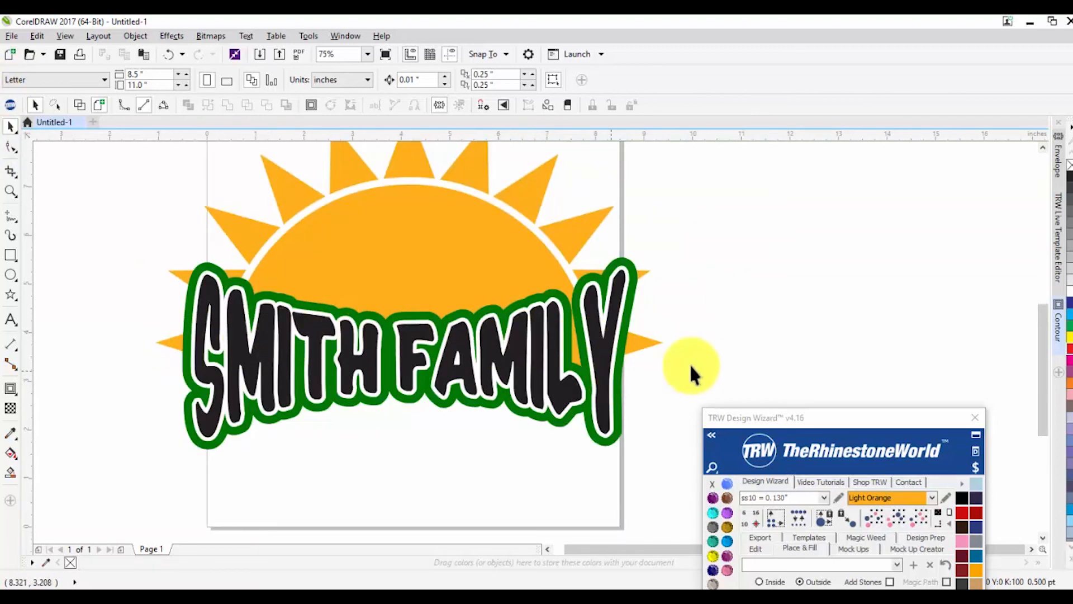
Step: Open the TRW Live Template Editor and move the Design Wizard window clear of its options
left_click(1060, 235)
left_click_drag(864, 421, 668, 559)
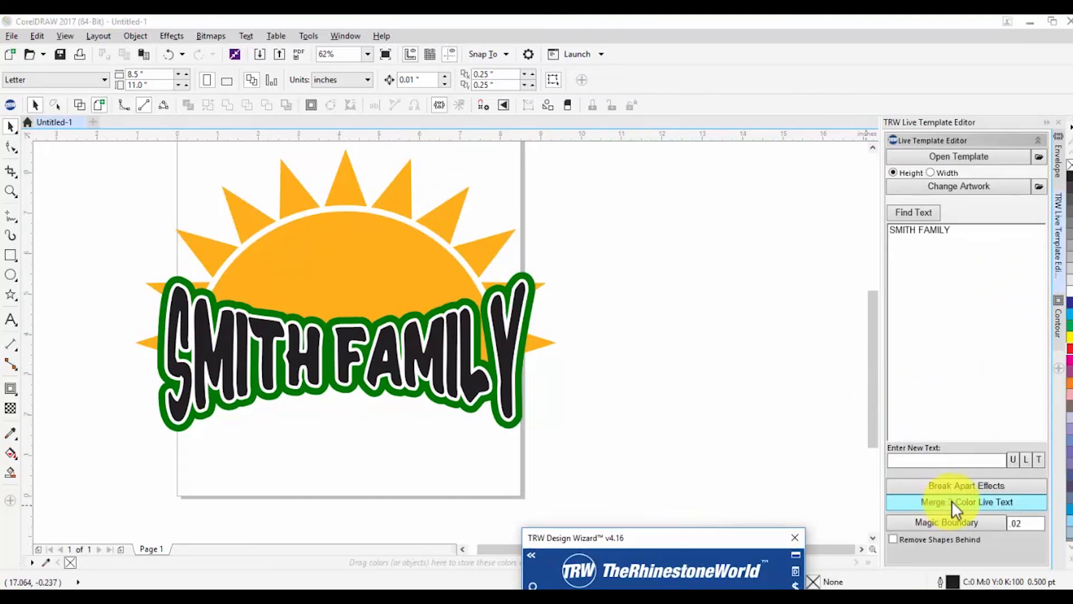
left_click(579, 419)
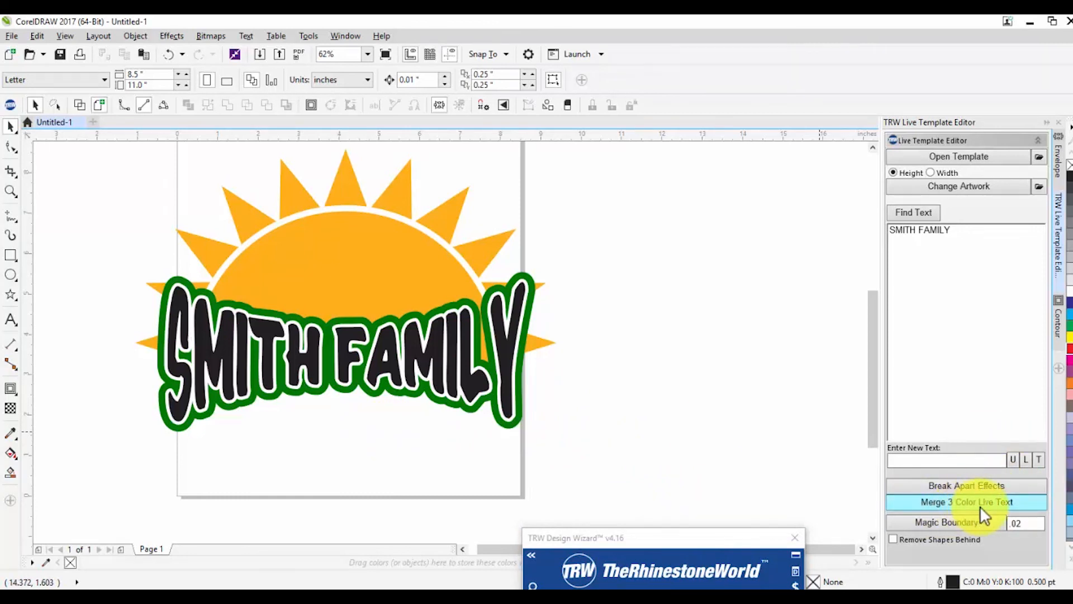
Step: Select the lettering with both contours, apply Merge 3 Color Live Text, and inspect the letter outlines close up
left_click_drag(676, 468, 108, 249)
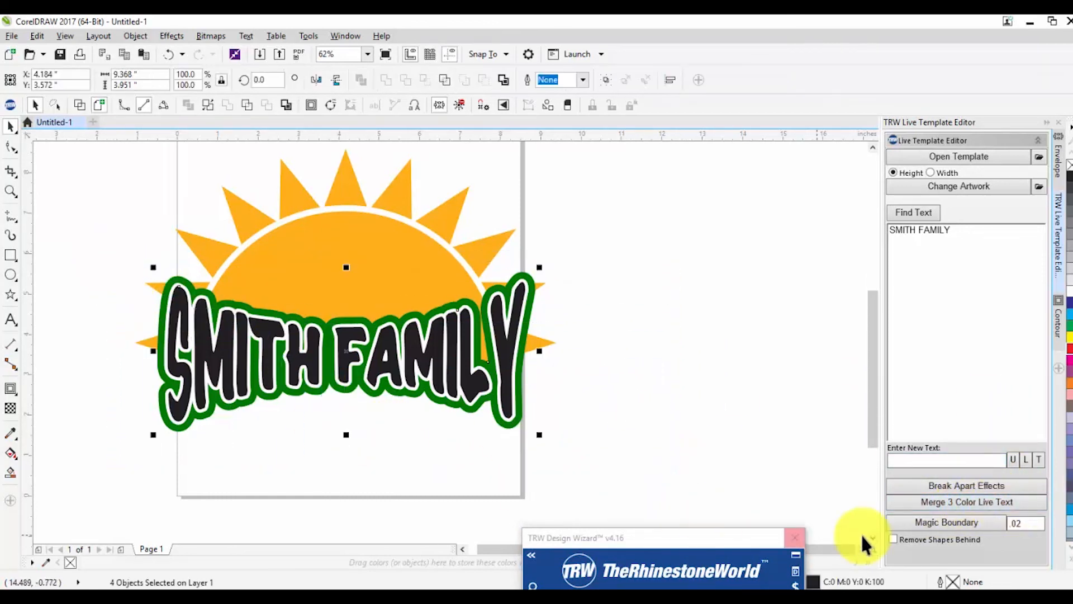
left_click(947, 503)
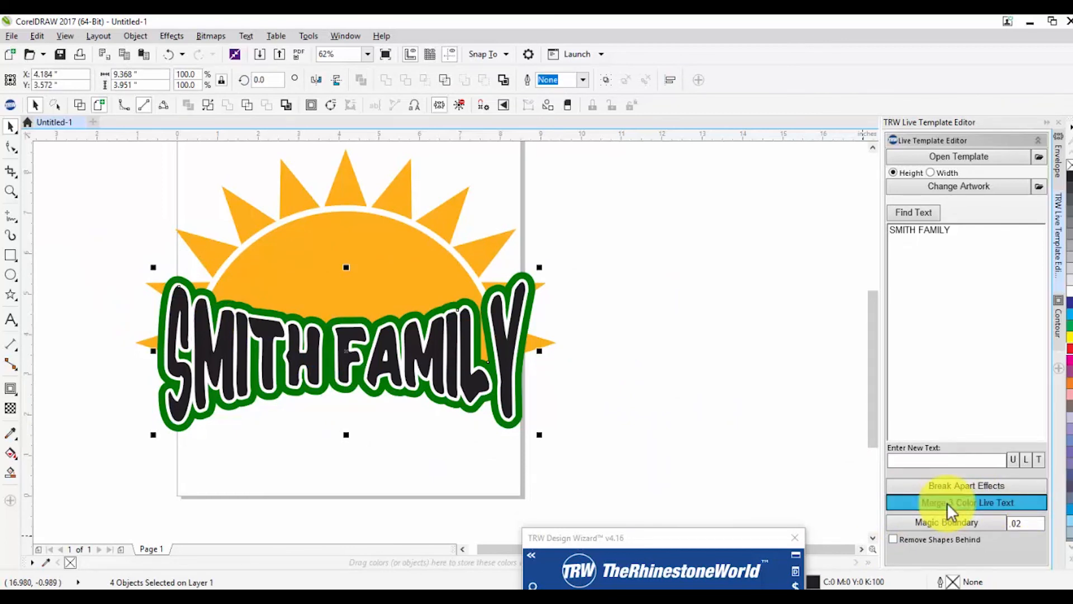
left_click(589, 418)
scroll(150, 340, "up", 2)
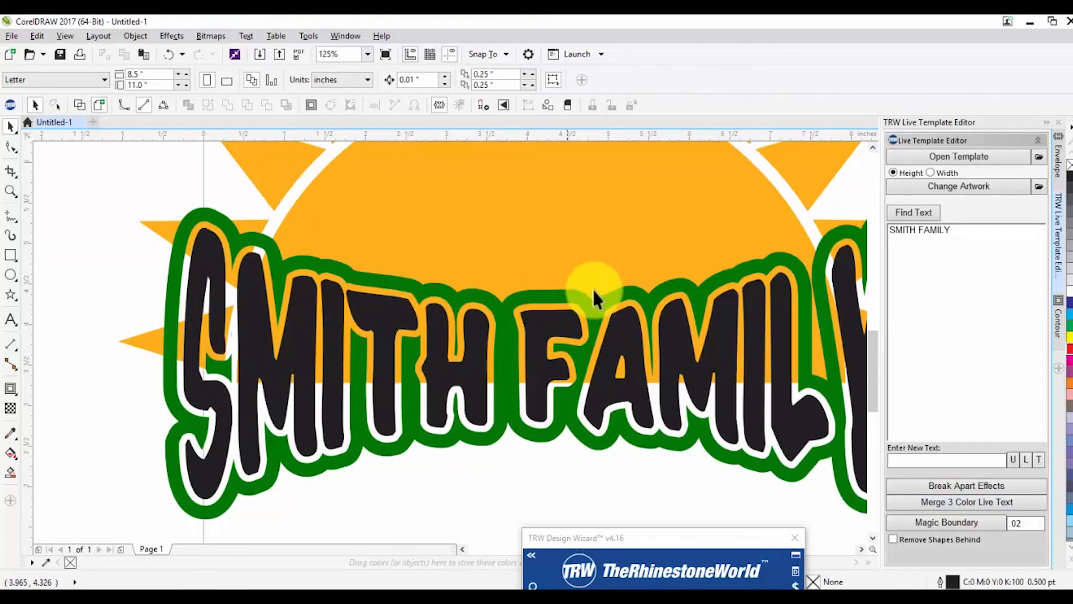
scroll(510, 333, "down", 2)
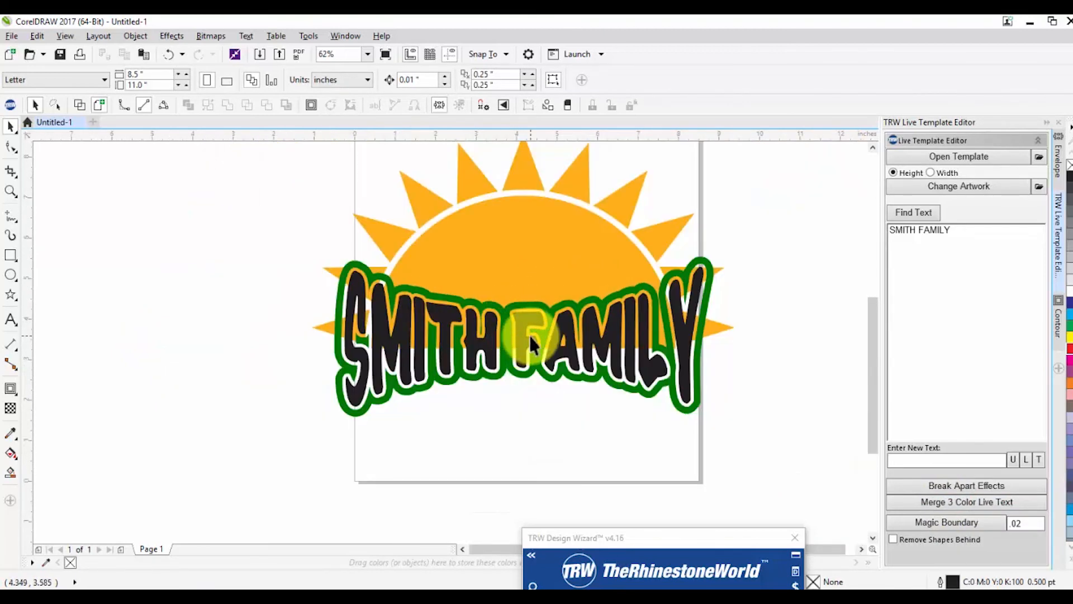
Step: Inspect the merged letter outlines close up and undo the Merge 3 Color Live Text operation
scroll(386, 296, "up", 2)
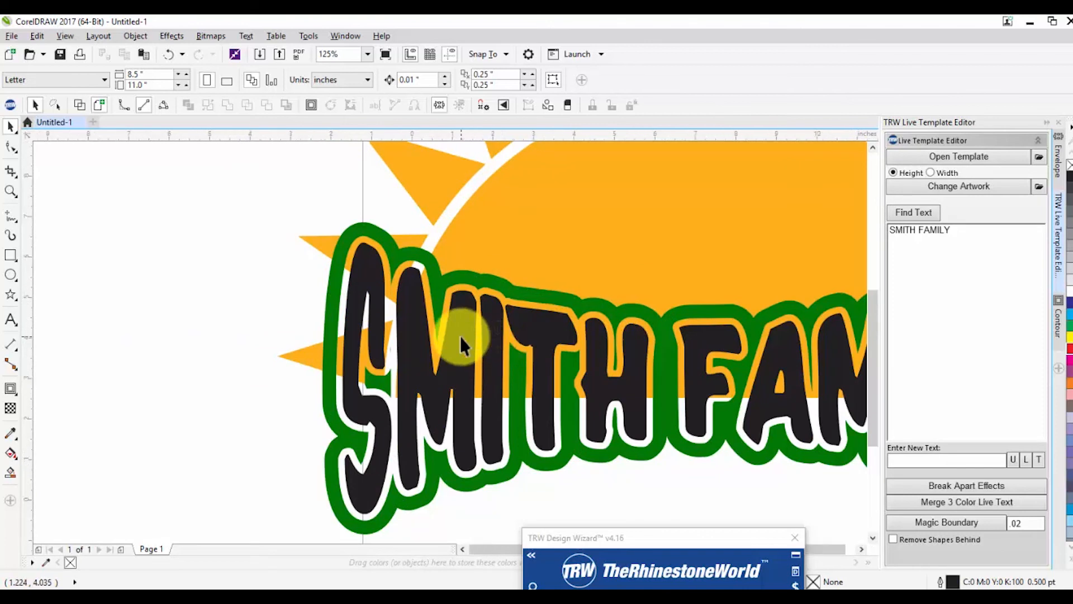
scroll(460, 336, "down", 2)
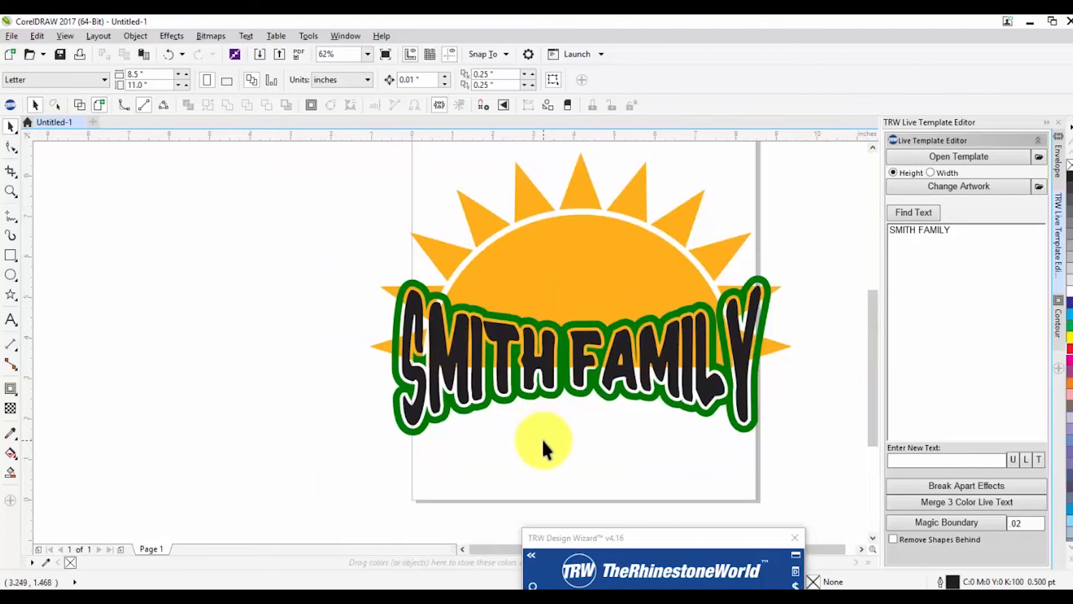
key("ctrl+z")
Step: Apply Merge 3 Color Live Text again to the lettering with both contours and undo the merge
left_click_drag(344, 270, 786, 451)
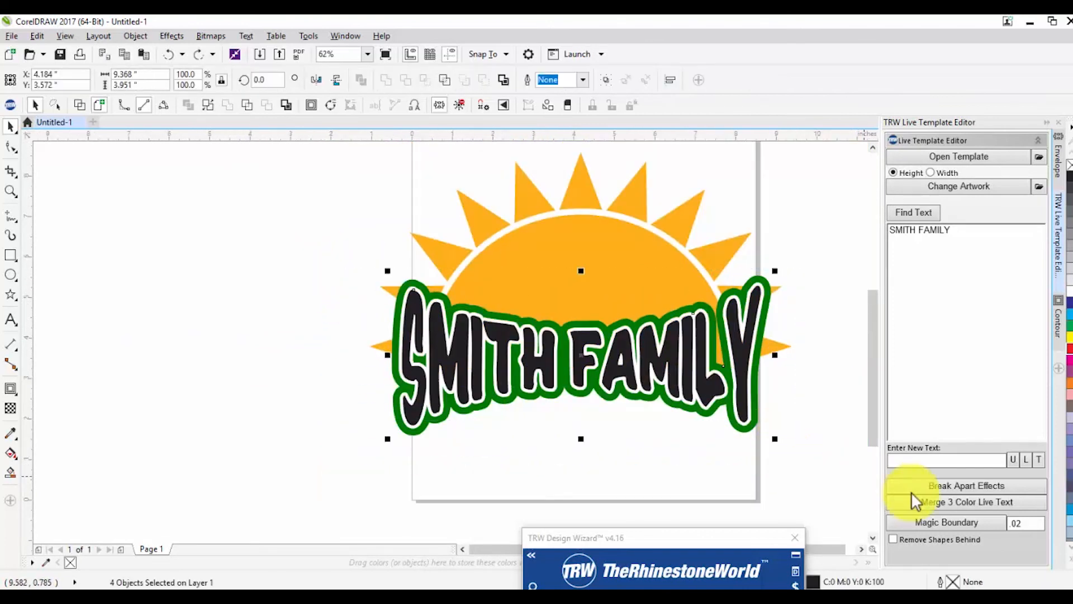
left_click(939, 499)
left_click(767, 374)
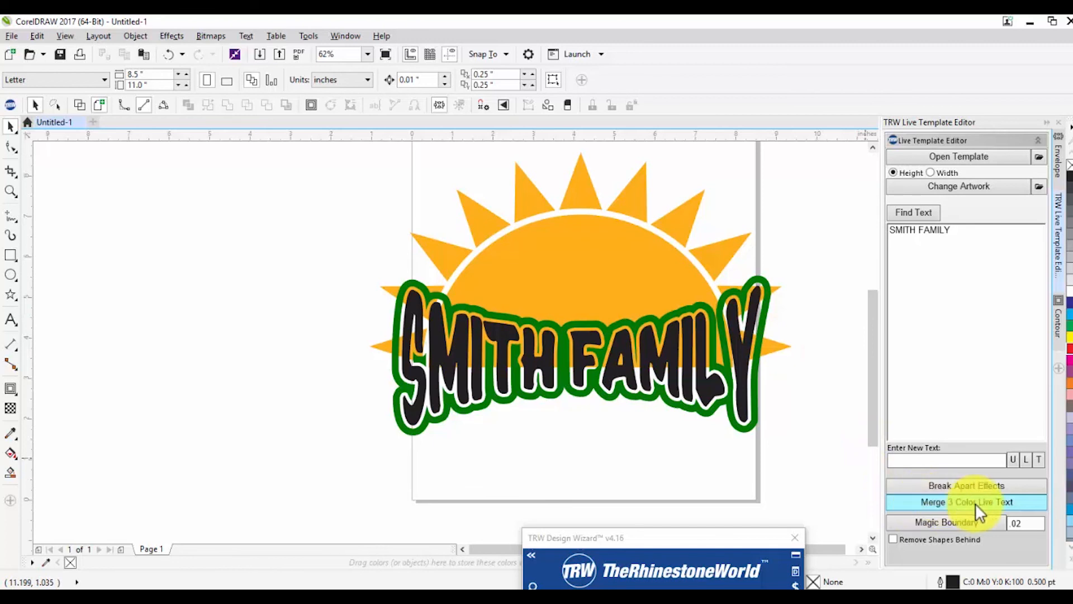
key("ctrl+z")
Step: Move the white-contoured lettering off the green contour to show the separate layers, and undo the move
left_click(801, 456)
left_click_drag(625, 367, 286, 363)
left_click_drag(390, 327, 705, 411)
key("ctrl+z")
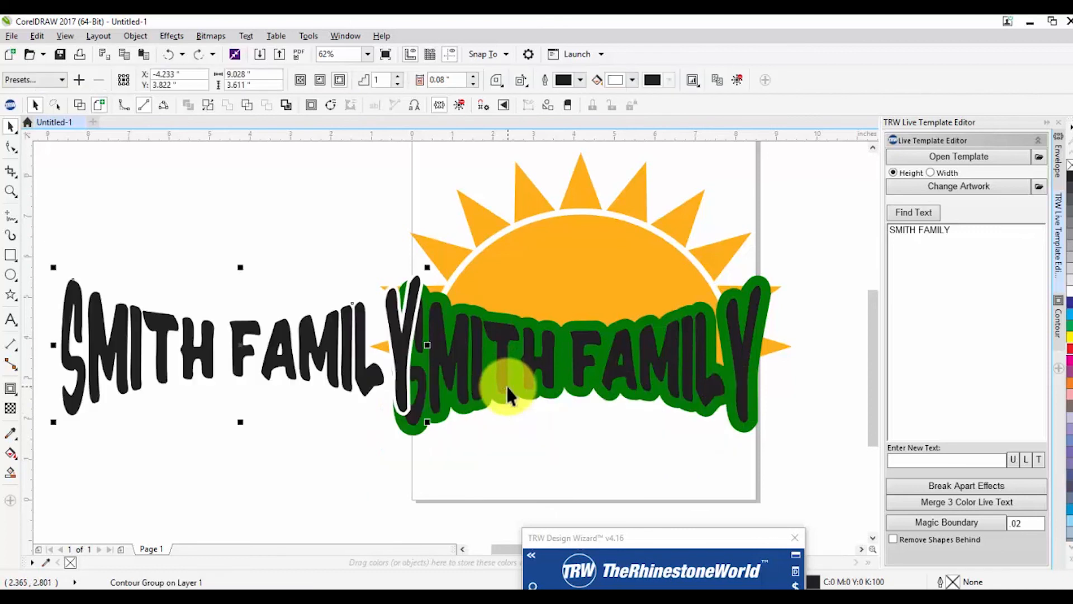
key("ctrl+z")
left_click(563, 425)
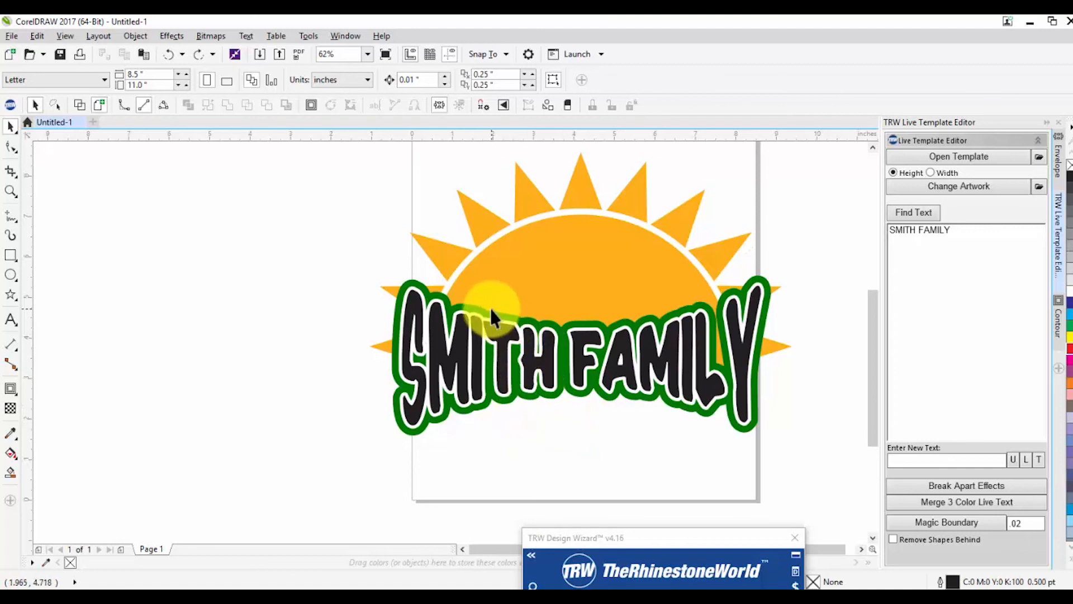
Step: Set the outer contour's fill to the sun's orange (#FFB01C) by sampling it with the eyedropper
scroll(481, 280, "up", 2)
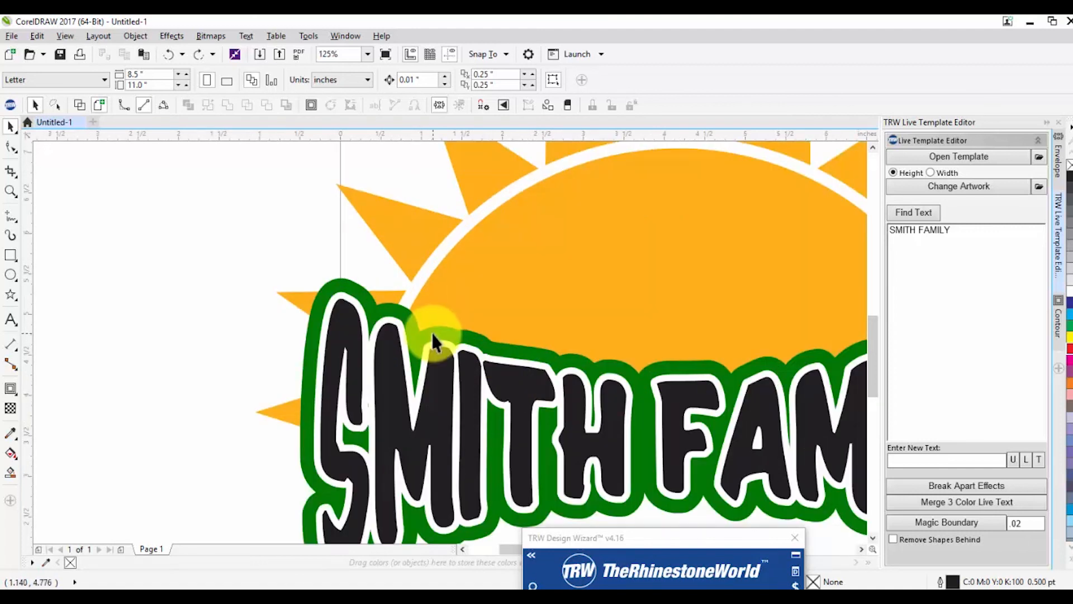
left_click(428, 331)
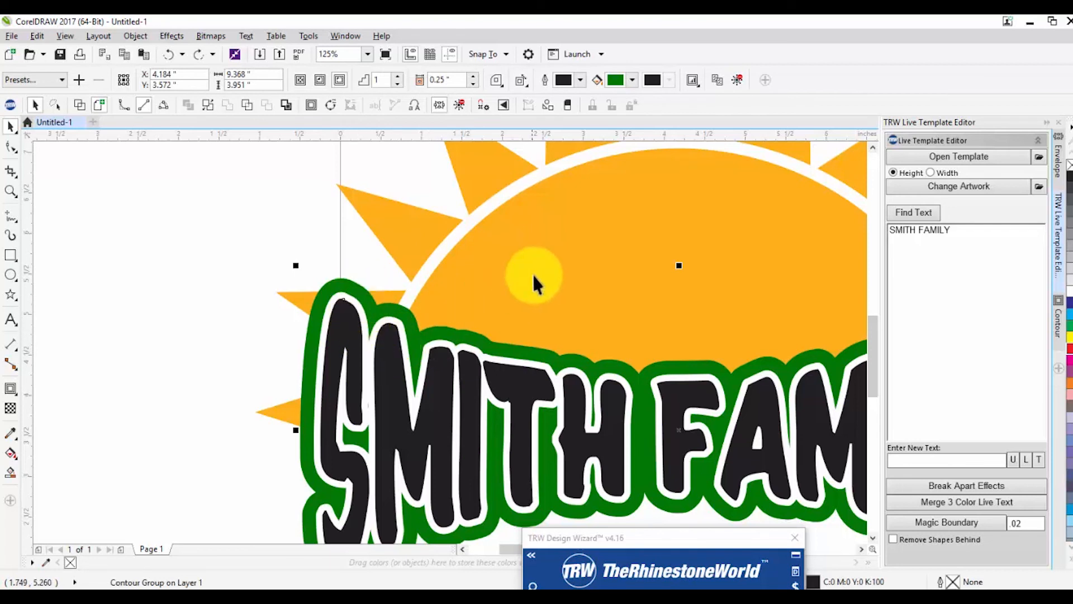
left_click(631, 80)
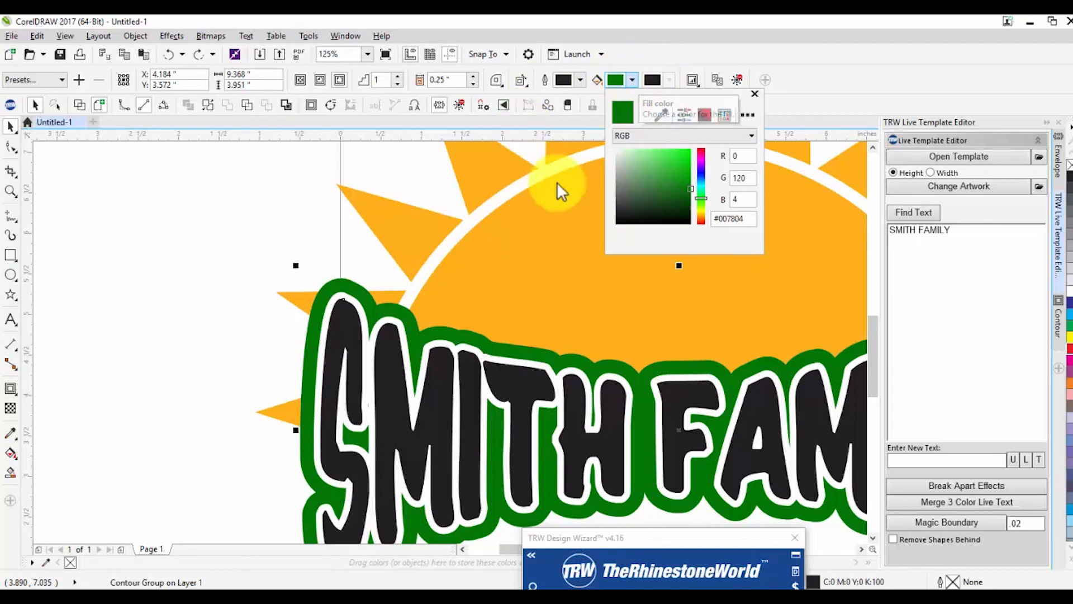
left_click(660, 114)
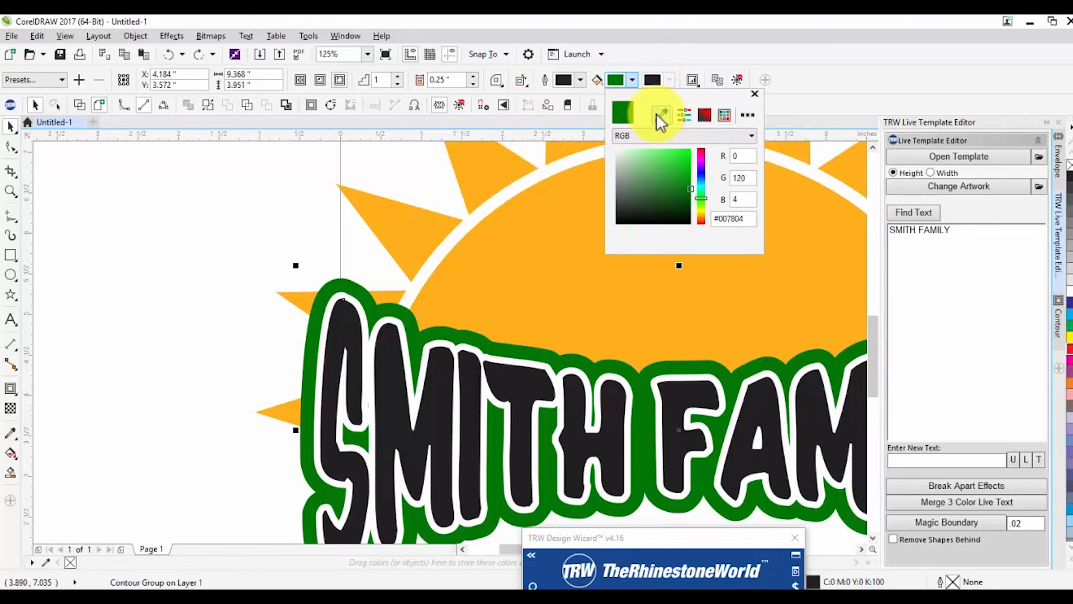
left_click(505, 236)
scroll(156, 246, "down", 2)
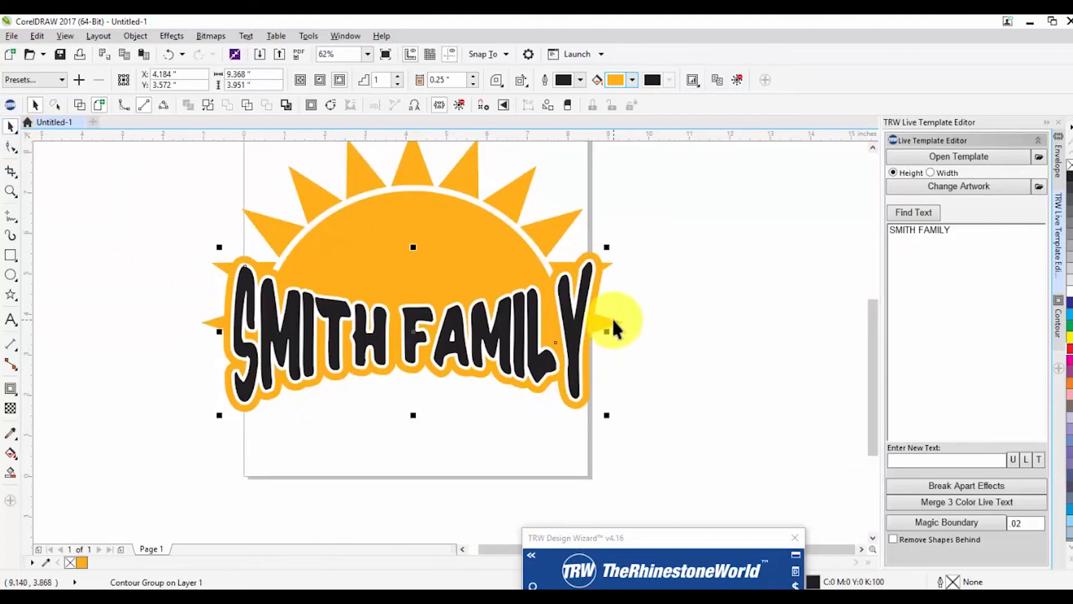
Step: Bring the Design Wizard palette into view and sample its blue swatch as the outer contour's fill color
left_click_drag(674, 537, 803, 149)
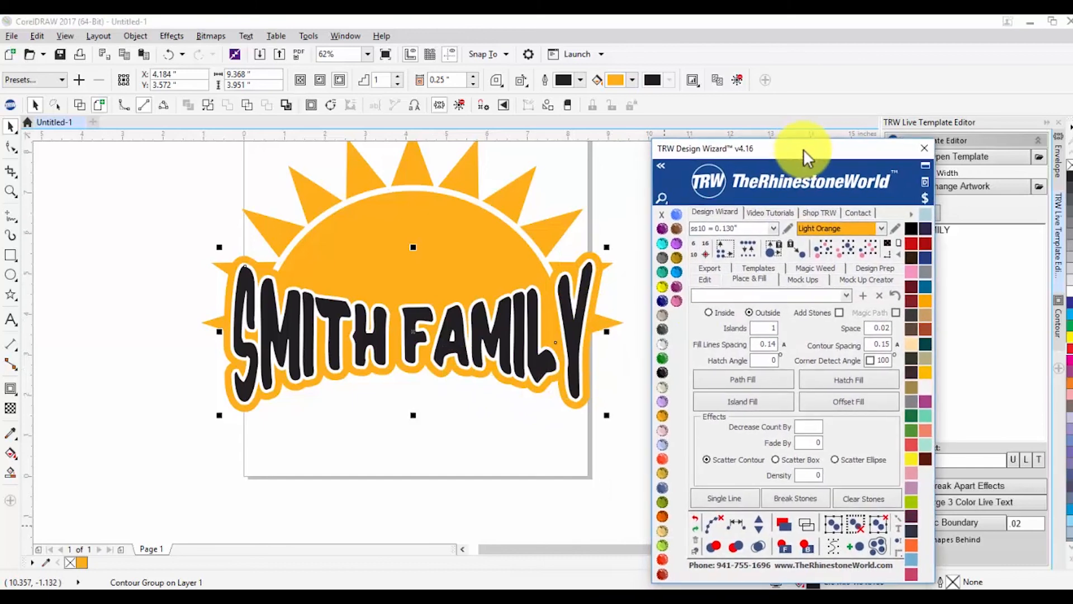
left_click(633, 80)
left_click(660, 115)
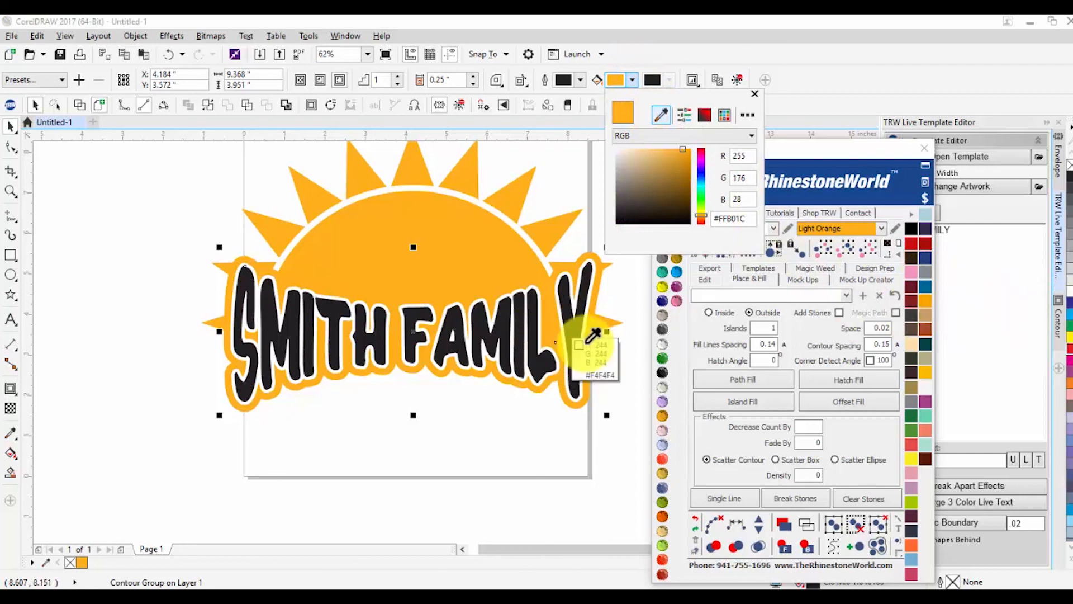
left_click(921, 288)
left_click(10, 127)
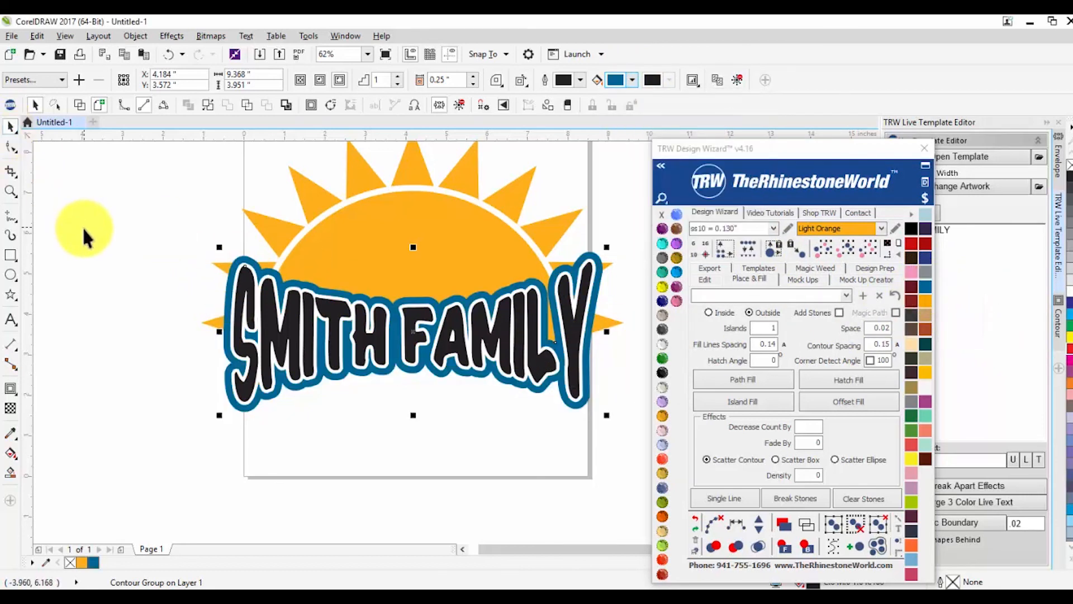
left_click(84, 233)
Step: Try other fill colors on the lettering's inner contour and finish with near-white #FCFCFC
scroll(240, 282, "up", 5)
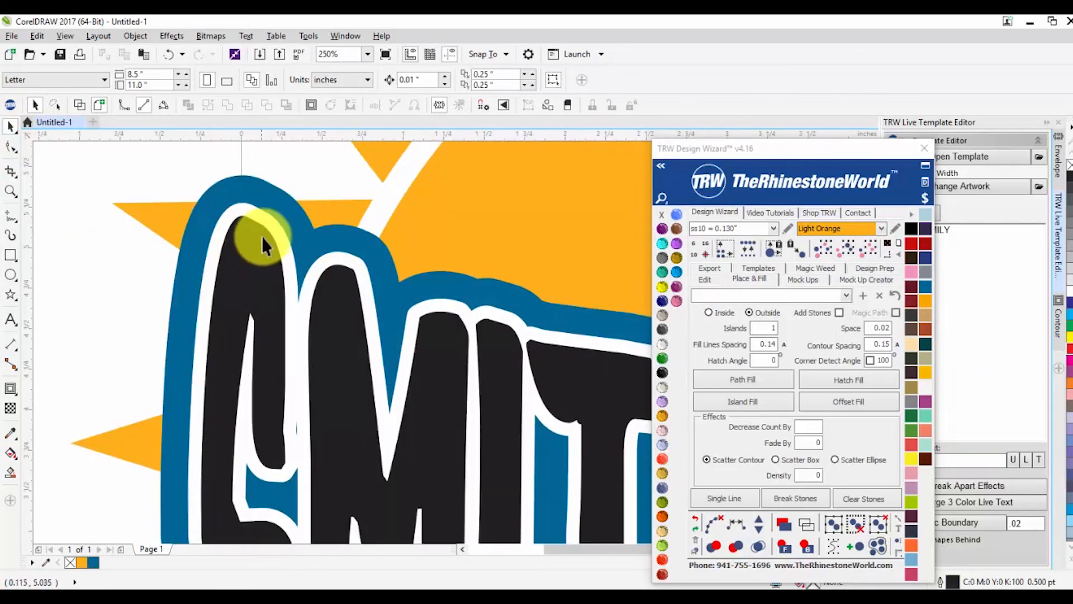
left_click(274, 225)
left_click(632, 80)
left_click_drag(638, 190, 615, 150)
left_click(701, 192)
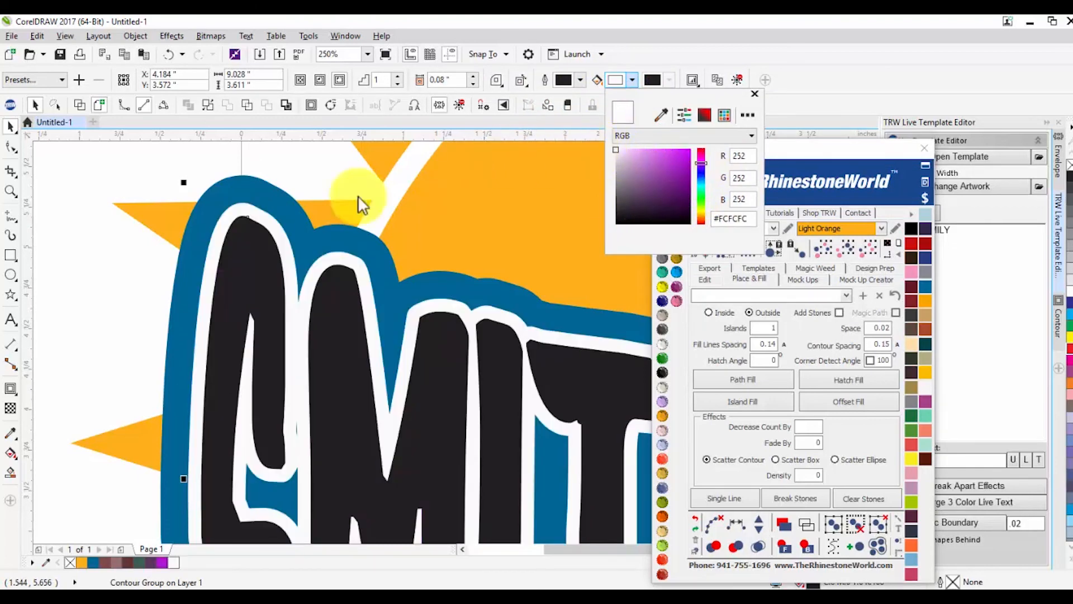
scroll(240, 281, "down", 4)
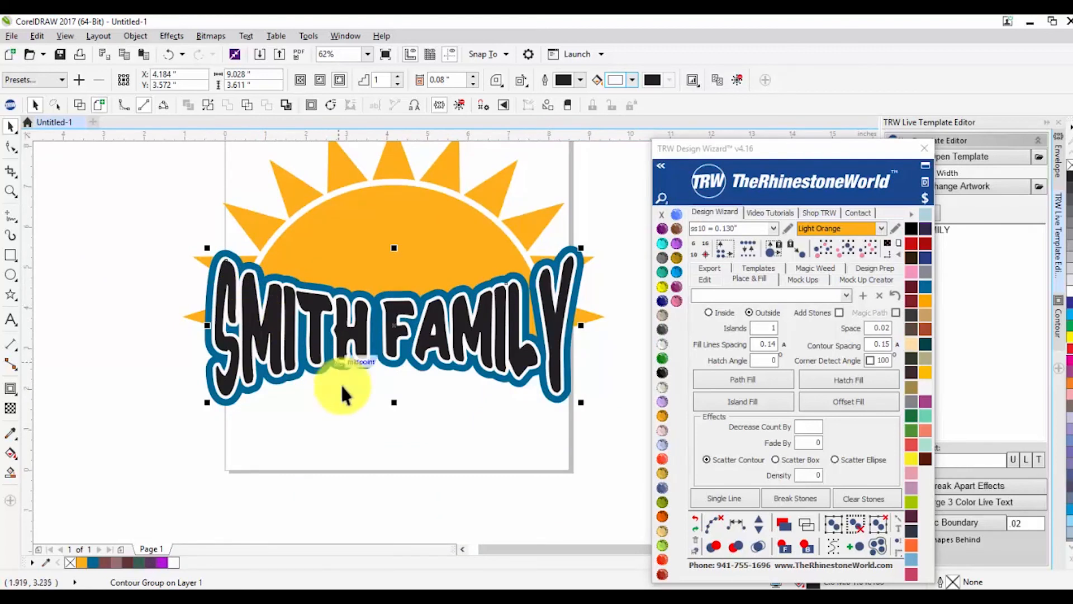
left_click(374, 433)
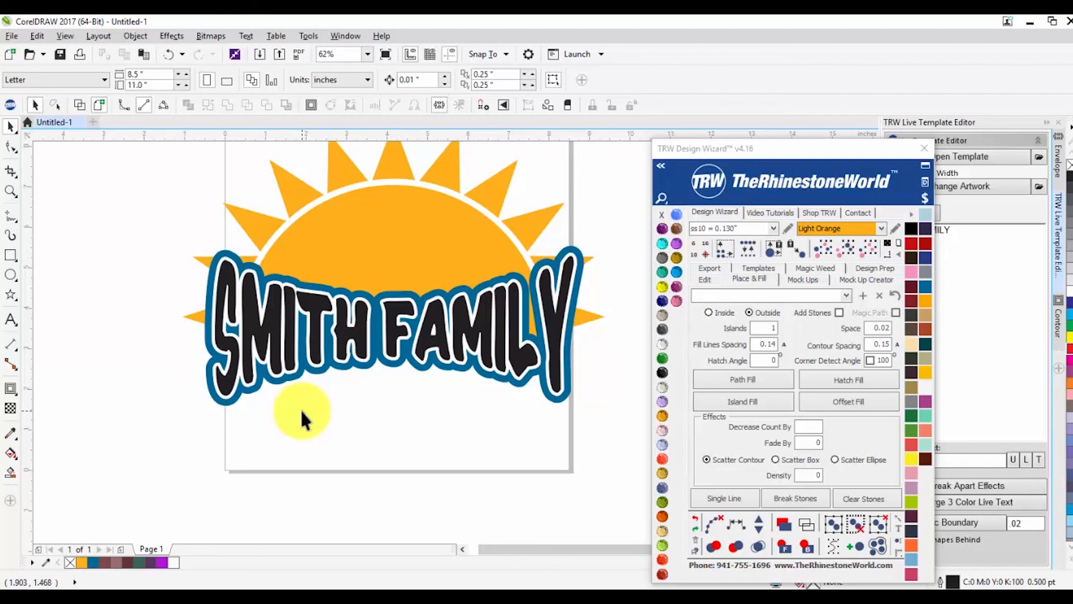
Step: Move the Design Wizard window clear of the Live Template Editor options and check the contoured lettering as a whole
left_click_drag(795, 148, 719, 62)
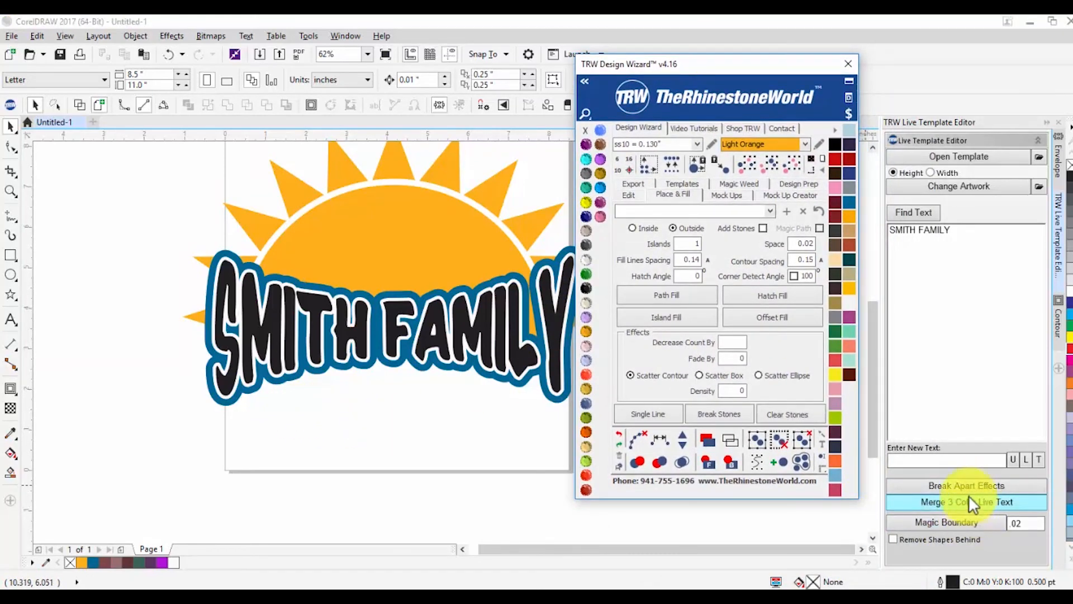
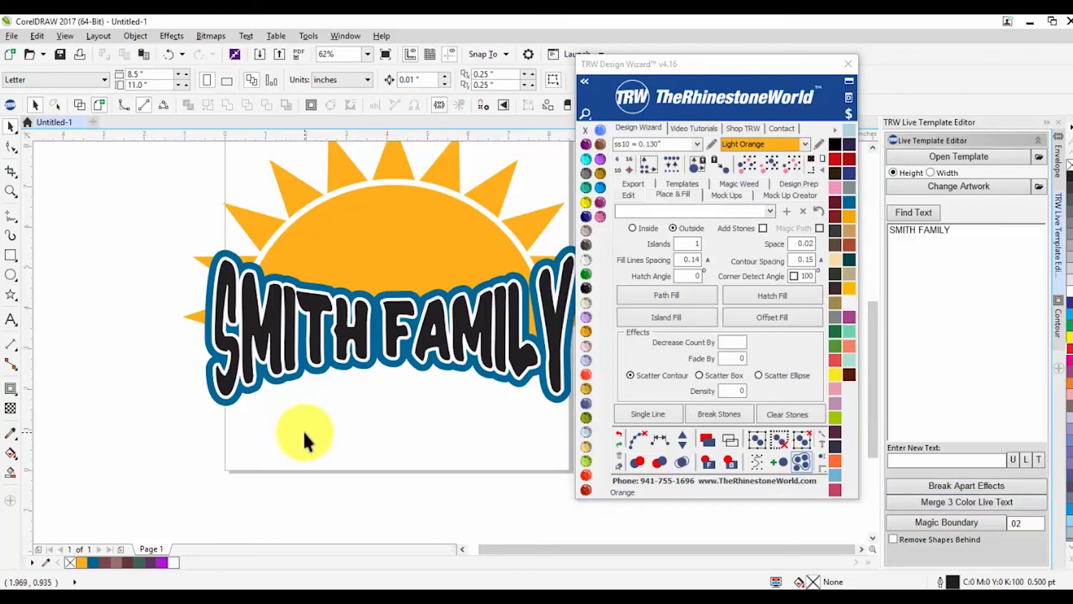
scroll(299, 431, "down", 1)
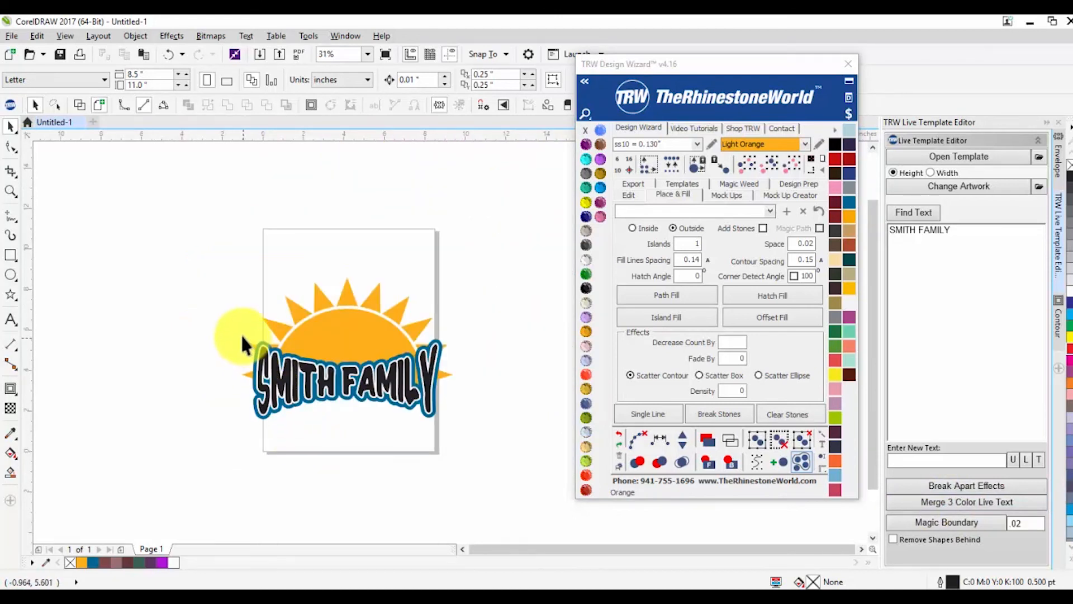
left_click_drag(238, 327, 486, 451)
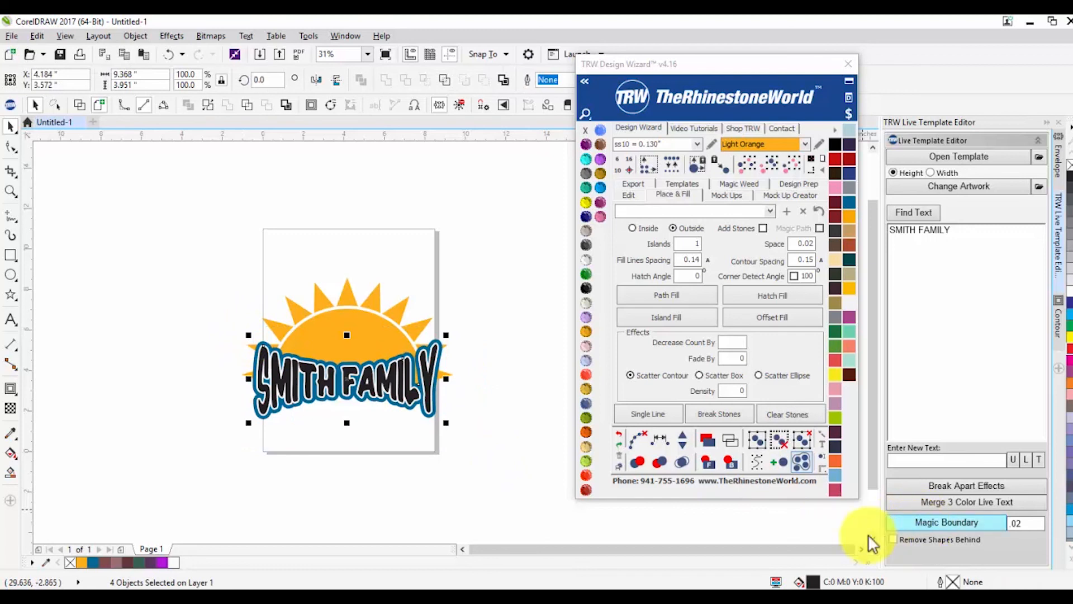
left_click(517, 444)
scroll(310, 380, "up", 1)
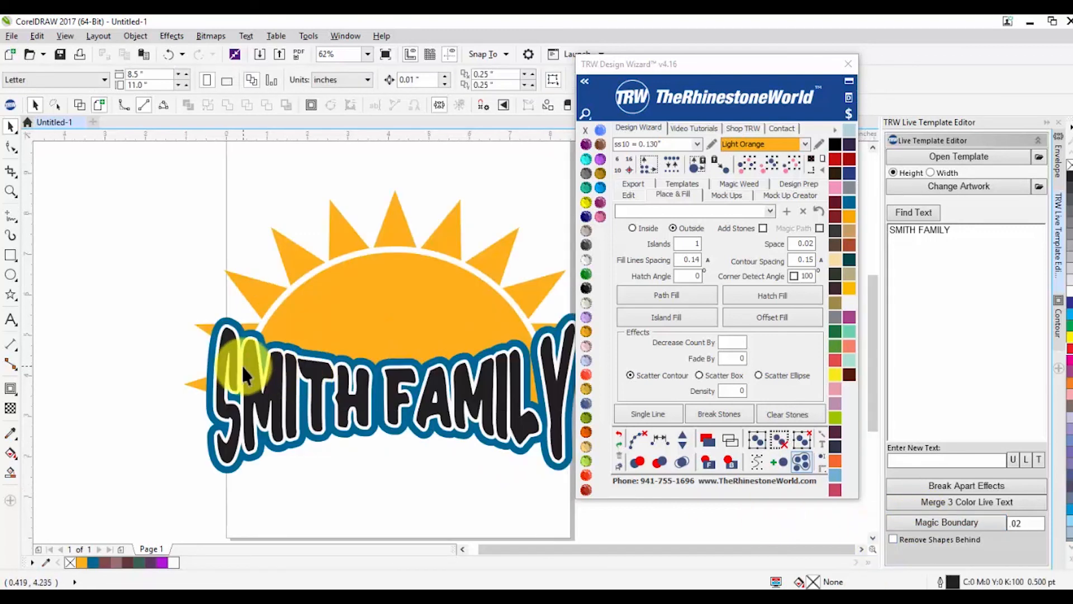
scroll(240, 392, "down", 1)
scroll(202, 422, "up", 1)
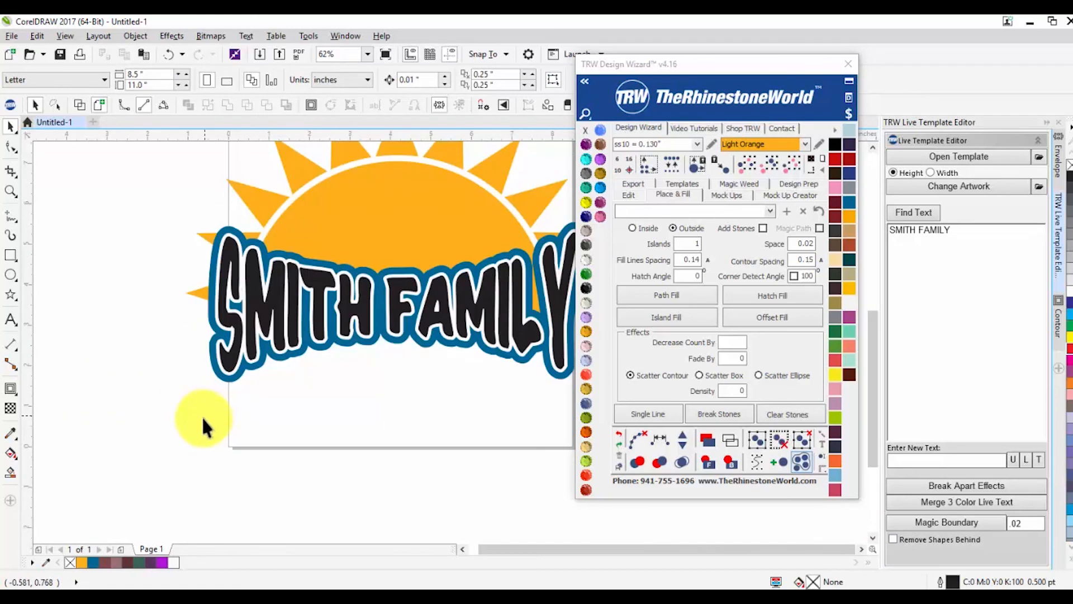
Step: Draw a thin rectangle about 1.77 by 0.27 inches below the start of the lettering and fill it with Jet Black
left_click(11, 256)
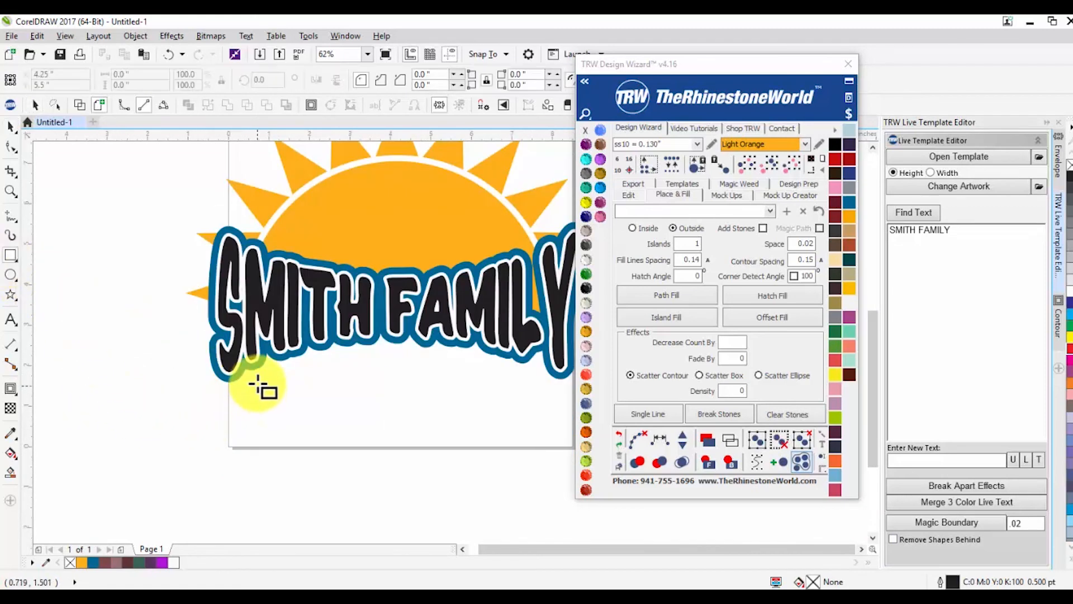
left_click_drag(246, 381, 318, 390)
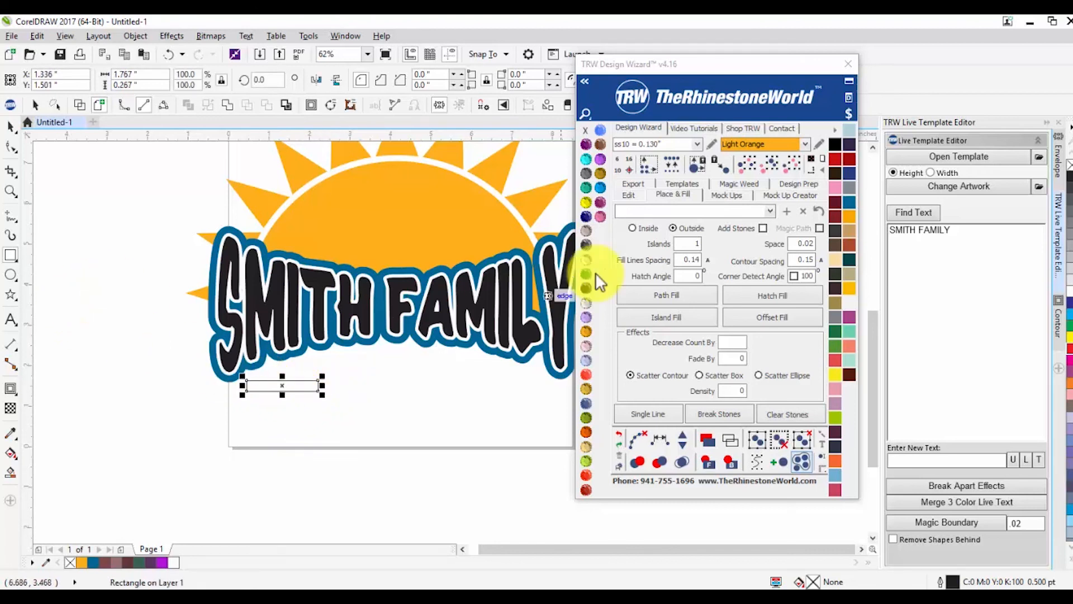
left_click(586, 291)
Step: Duplicate the black bar horizontally beneath the end of the lettering and weld the two bars into one object
left_click_drag(267, 381, 505, 374)
left_click(291, 385, "shift")
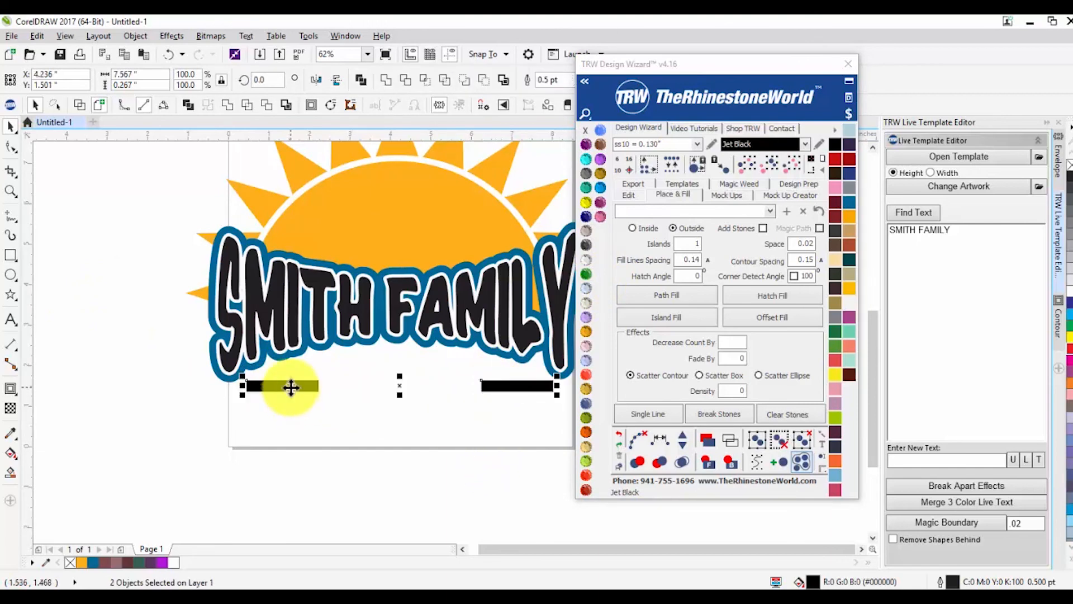
scroll(242, 421, "down", 1)
scroll(280, 421, "up", 1)
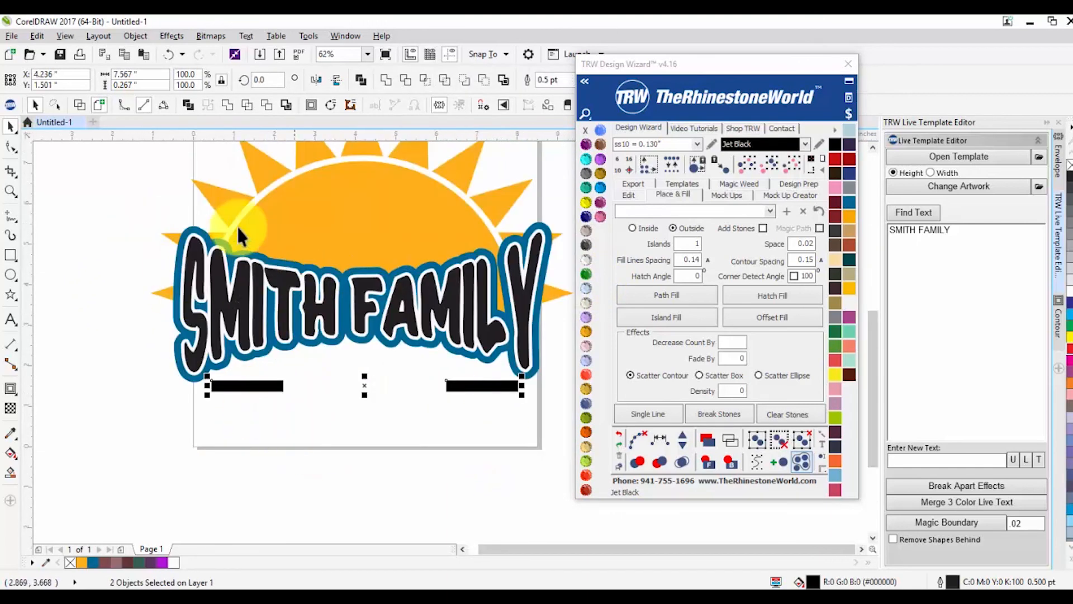
left_click(386, 411)
left_click(472, 388)
left_click(274, 386)
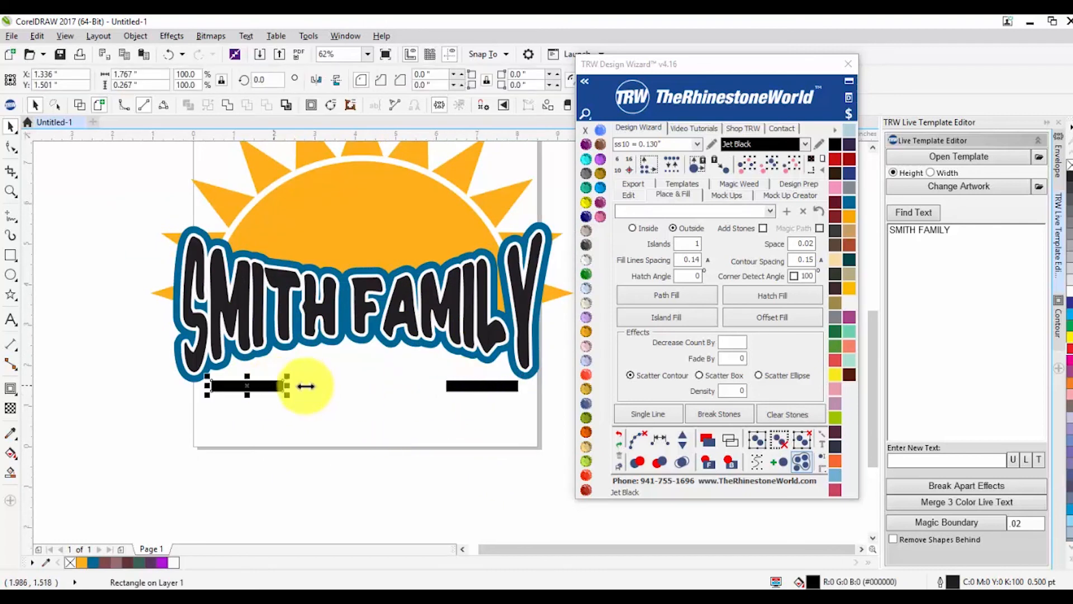
left_click(472, 386, "shift")
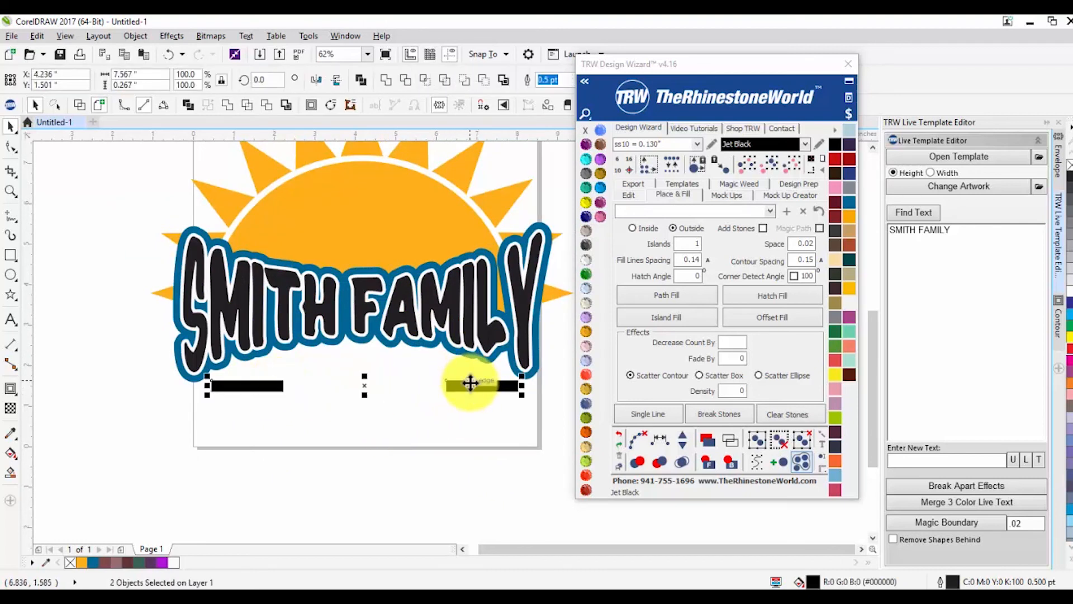
left_click(385, 82)
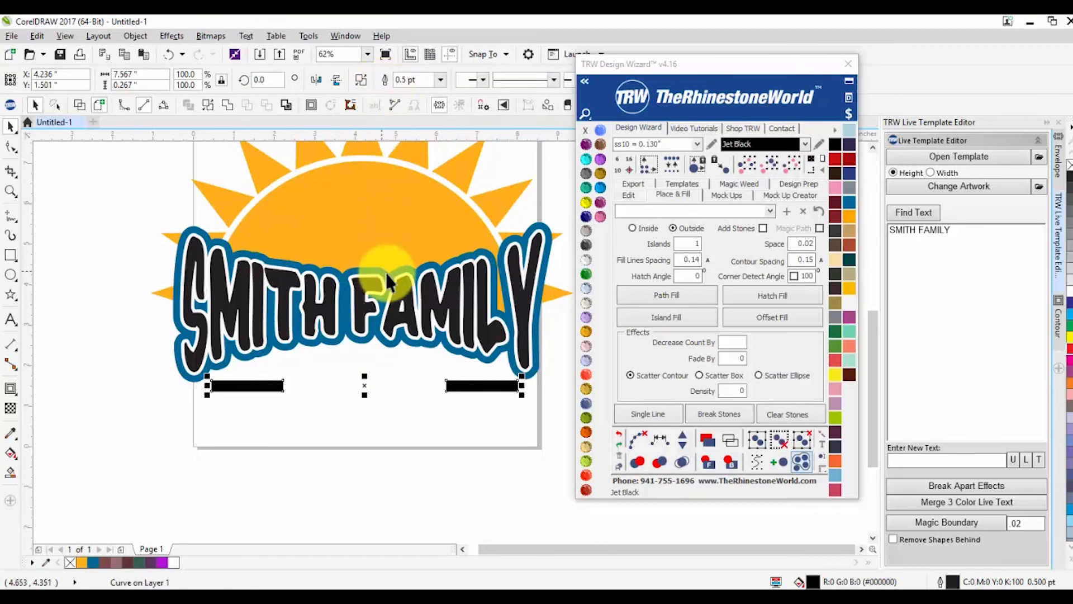
Step: Center the welded bars on the page and move them straight down below the lettering to Y 1.501 inches
scroll(387, 428, "down", 1)
key("p")
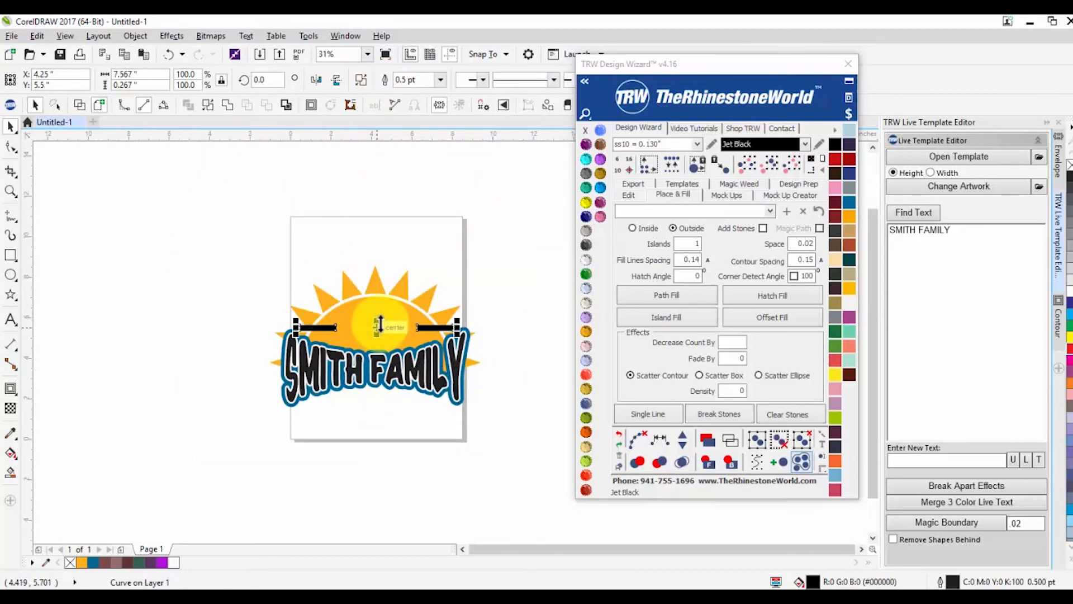
left_click_drag(376, 325, 373, 409)
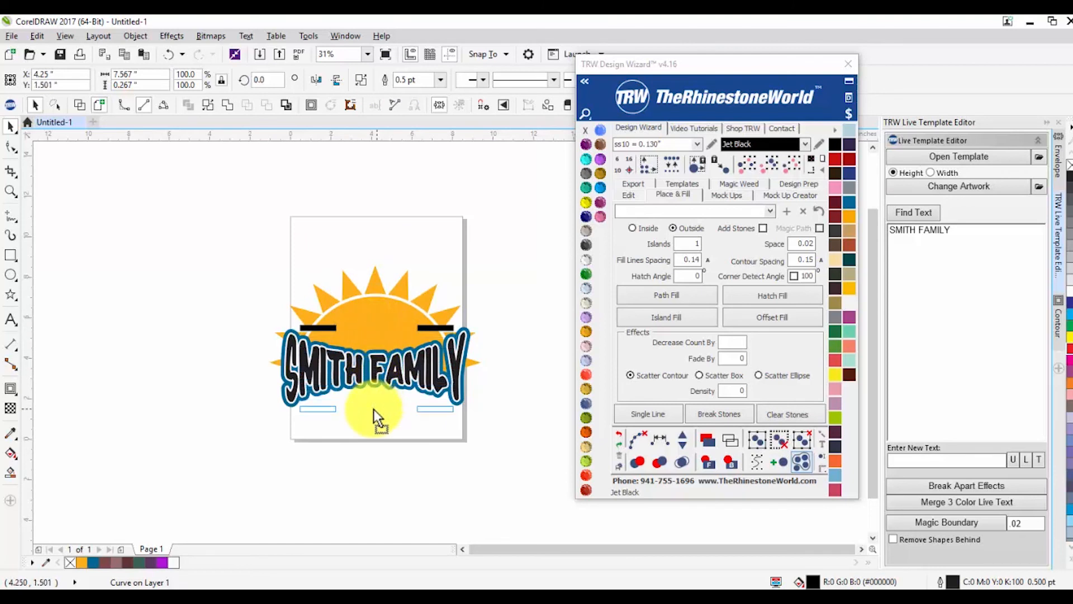
left_click(367, 441)
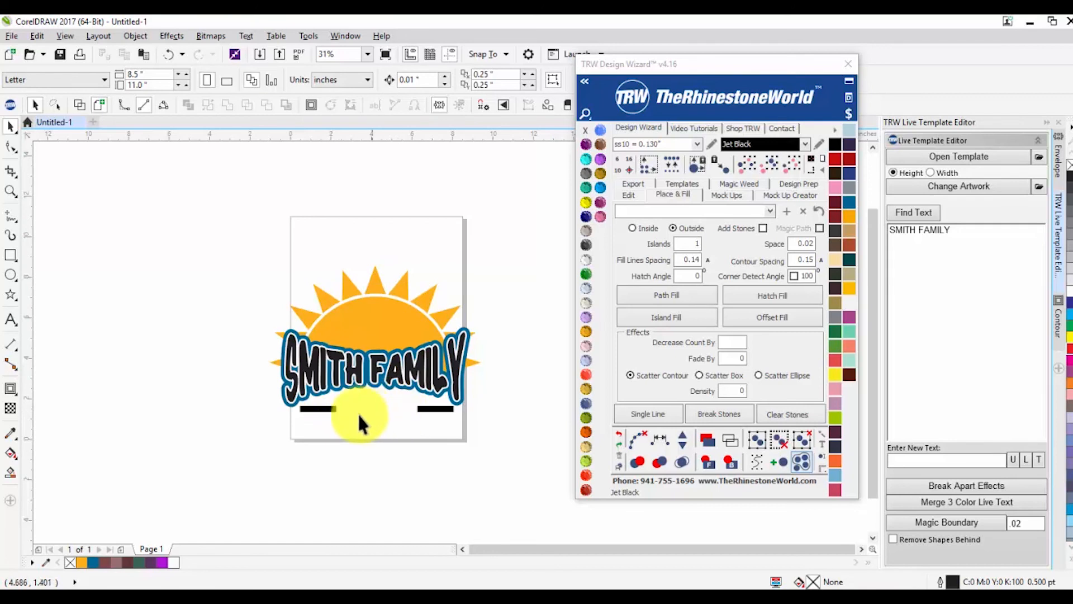
scroll(381, 413, "up", 1)
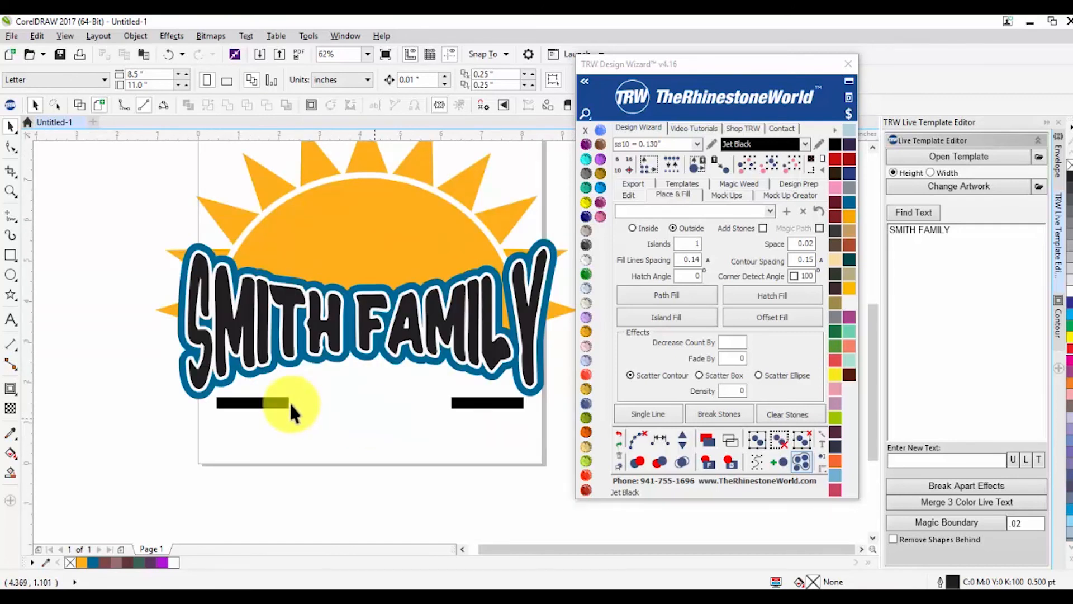
Step: Undo the bars' placement, welding, duplication and black fill back to the single outlined rectangle beneath the start of the lettering
left_click(11, 320)
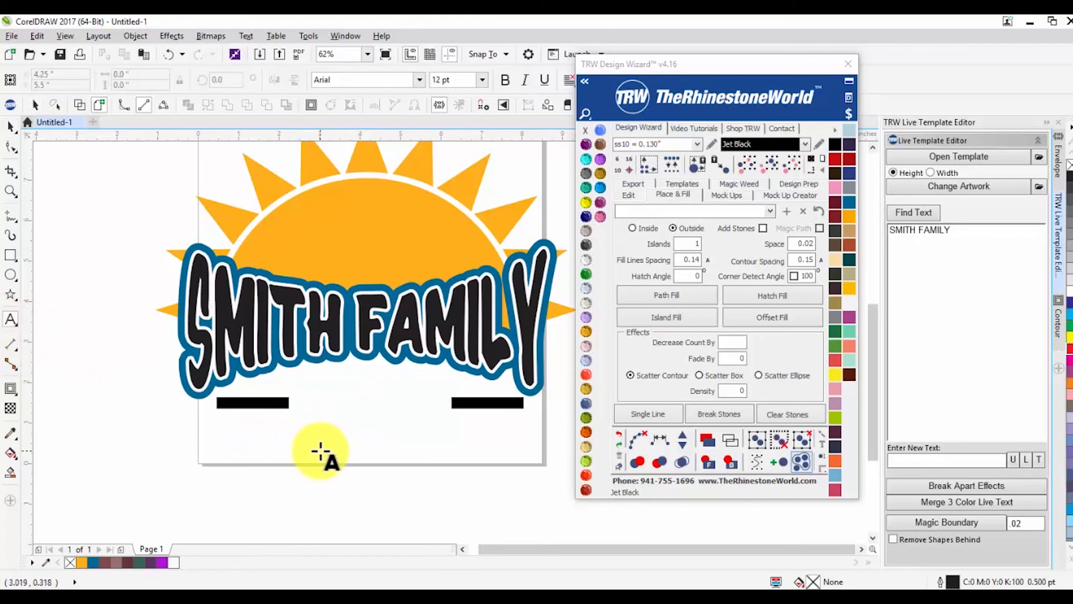
key("ctrl+z")
key("ctrl+z")
key("ctrl+z")
key("ctrl+z")
key("space")
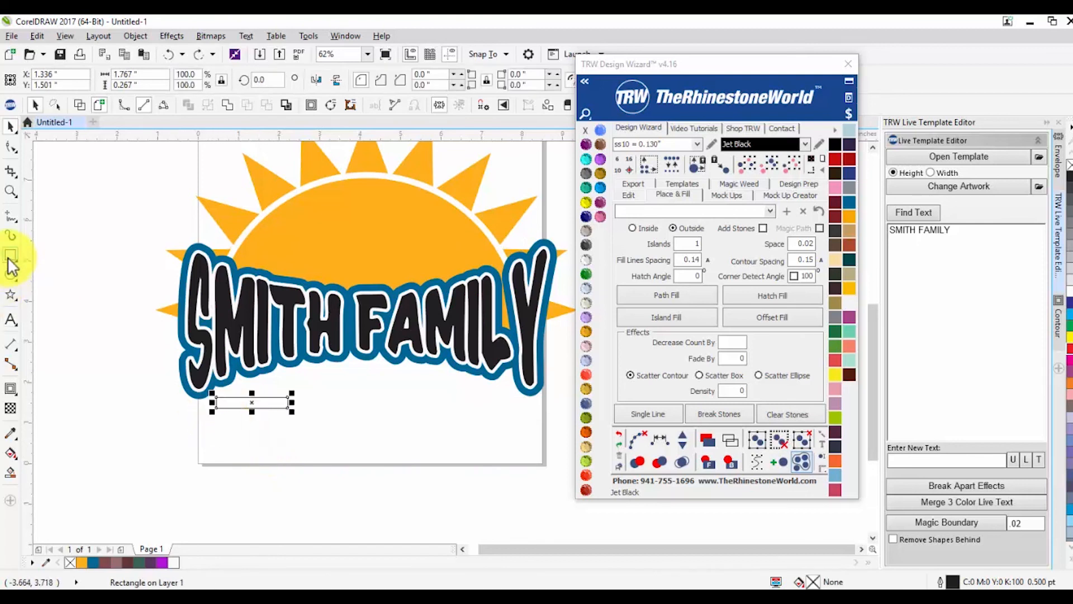
Step: Duplicate the outlined rectangle straight across at Y 1.501 inches, placing the copy beneath the end of the lettering
left_click_drag(251, 402, 333, 405)
key("ctrl+z")
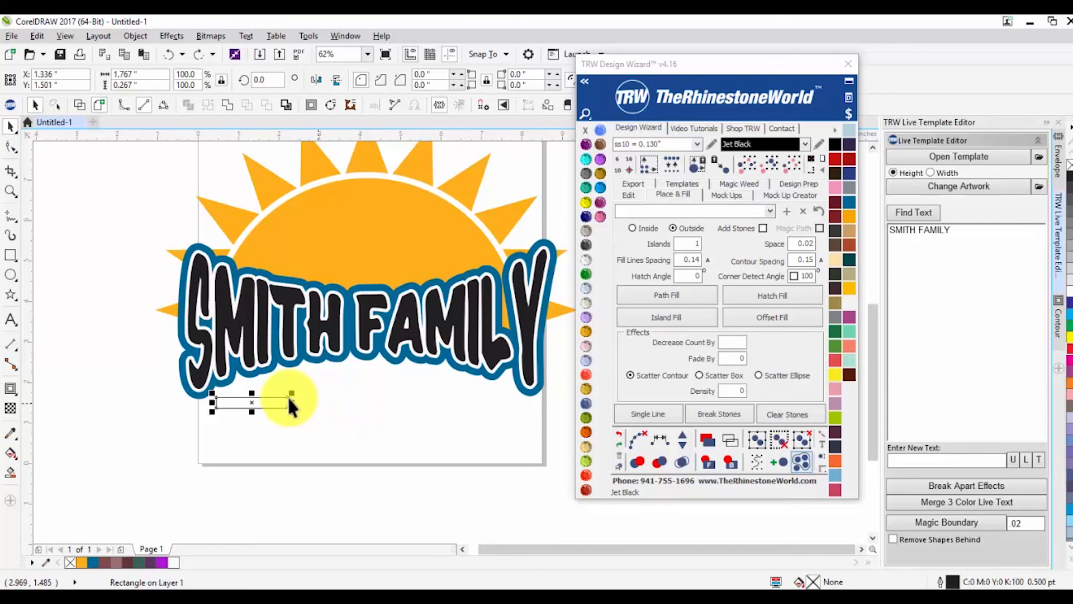
left_click_drag(252, 402, 472, 397)
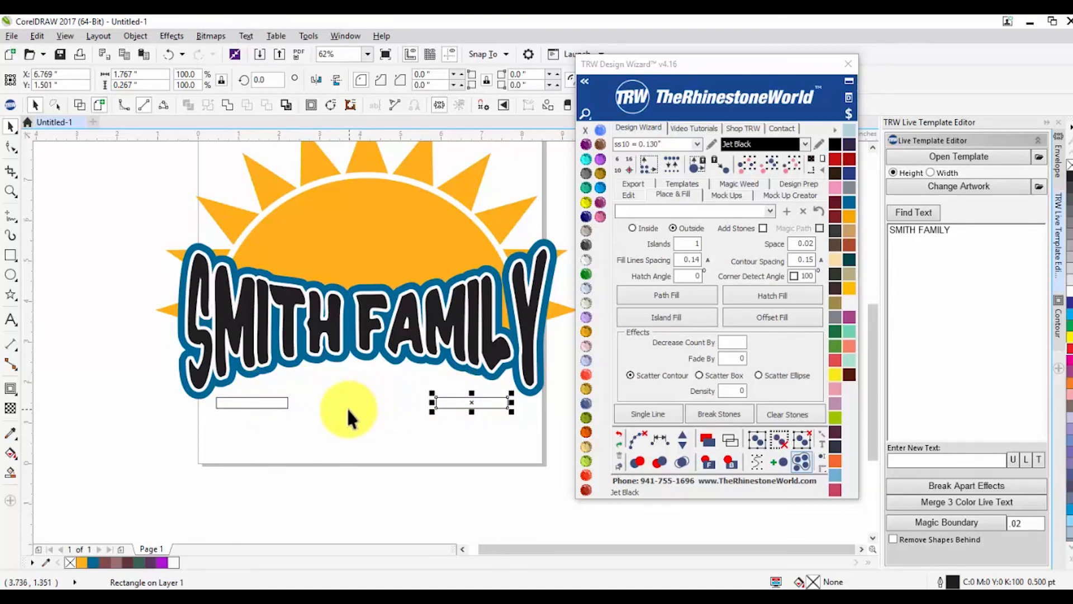
Step: Fill both rectangles with Jet Black without an outline and weld them into one object
left_click(269, 401, "shift")
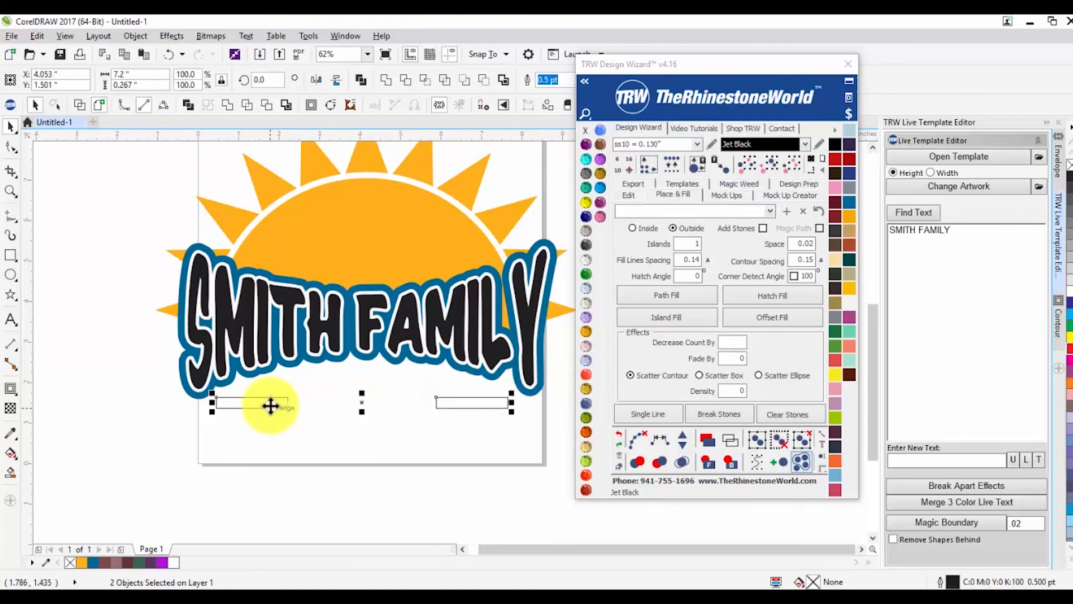
left_click_drag(288, 470, 283, 467)
key("ctrl+z")
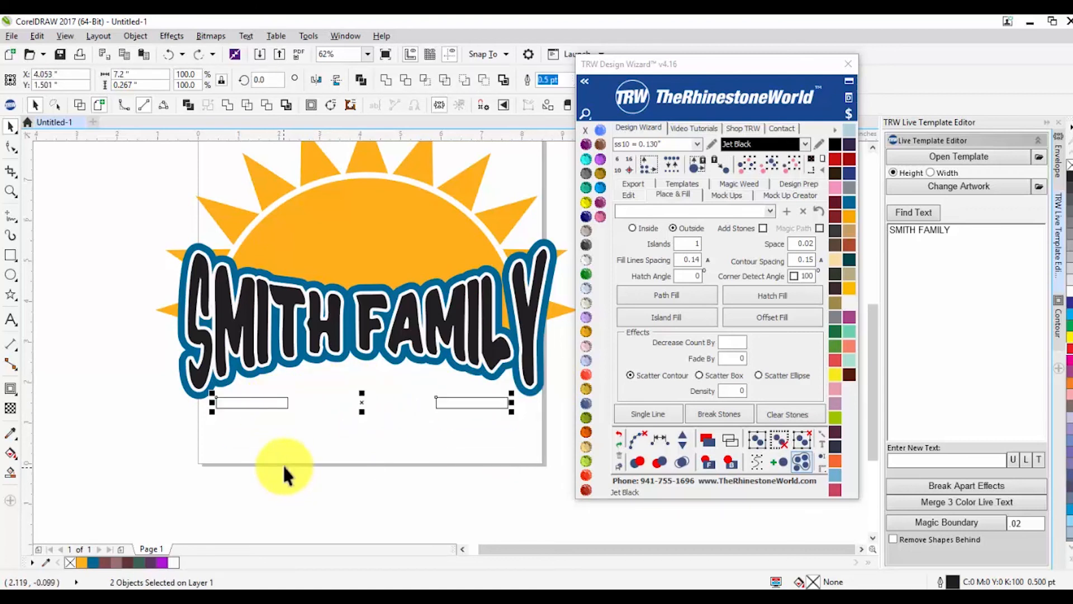
left_click(586, 289)
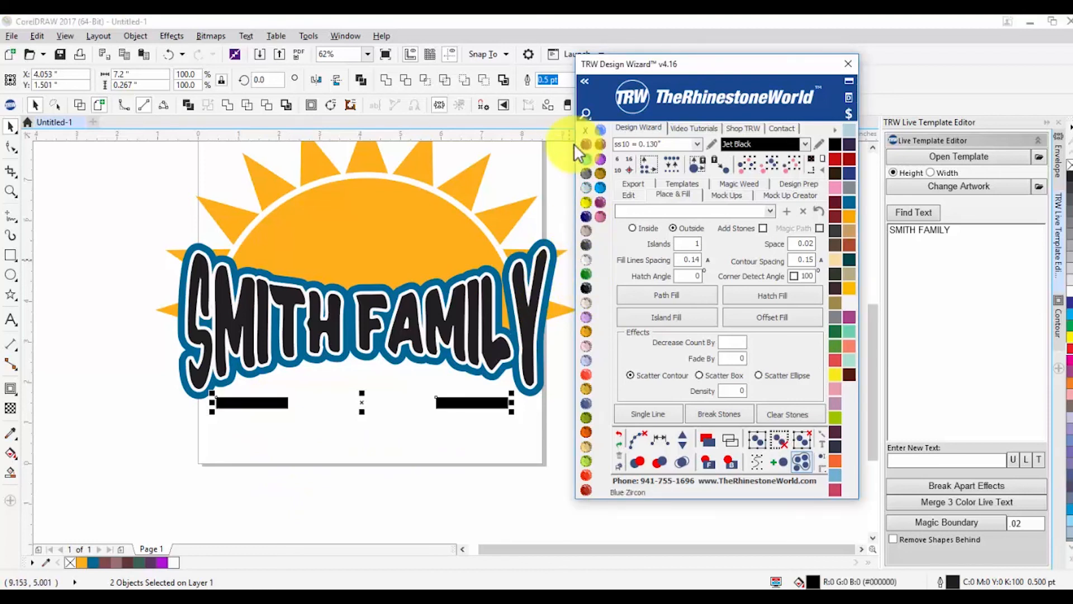
left_click(387, 80)
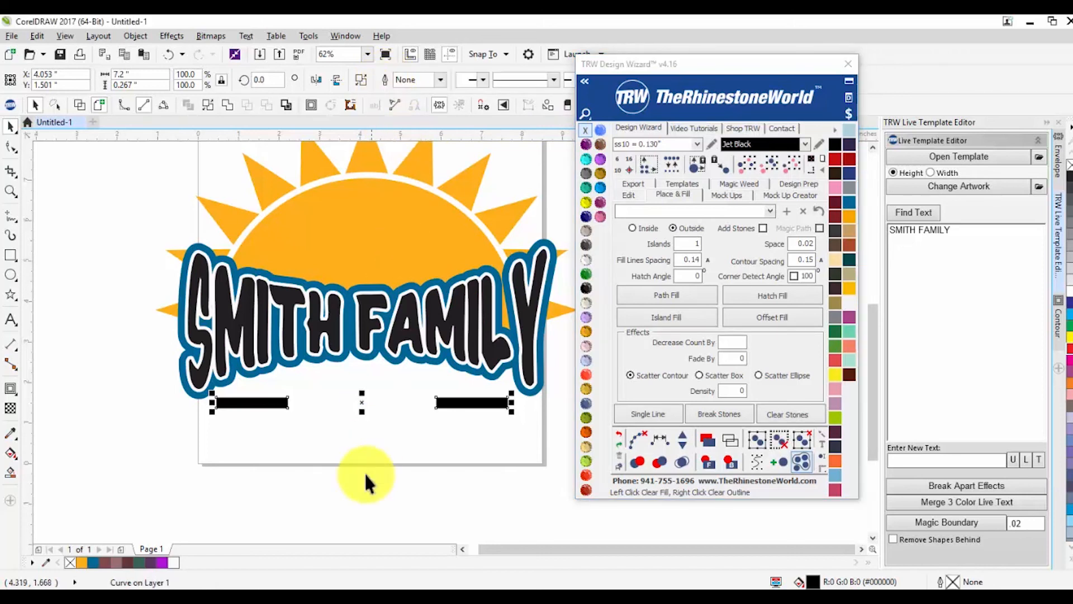
left_click(358, 456)
left_click_drag(270, 402, 283, 445)
key("ctrl+z")
left_click(280, 472)
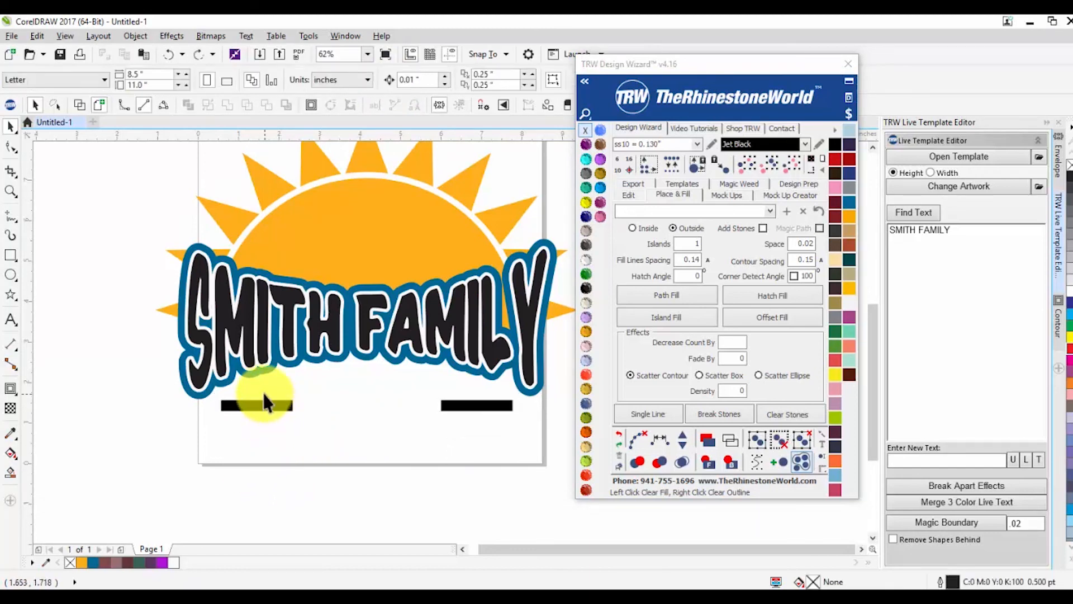
Step: Center the welded bars on the page and move them straight down to just below the lettering
left_click(260, 407)
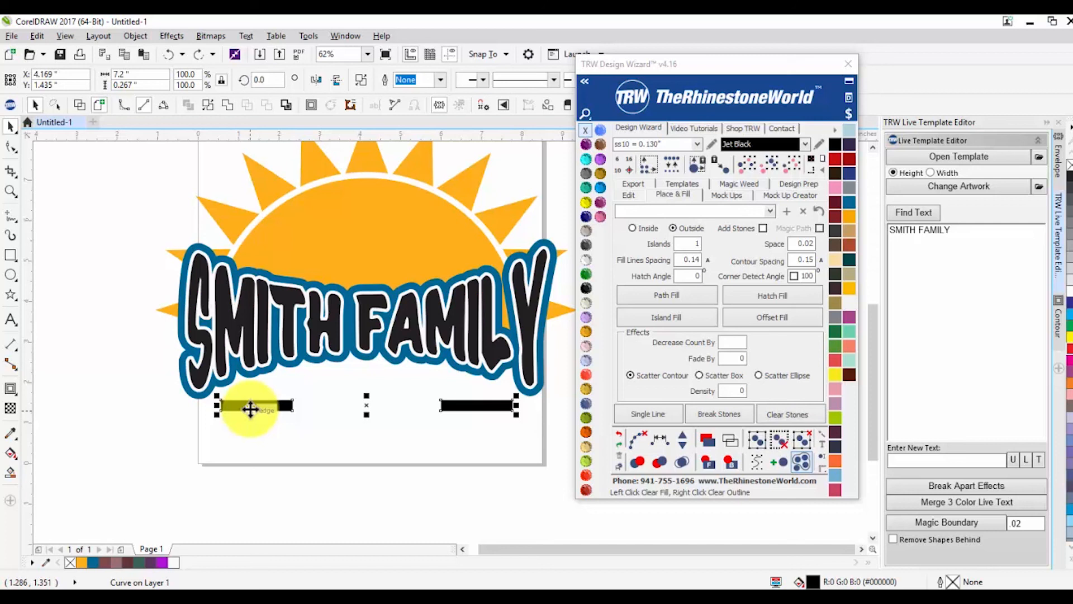
key("ctrl+shift+z")
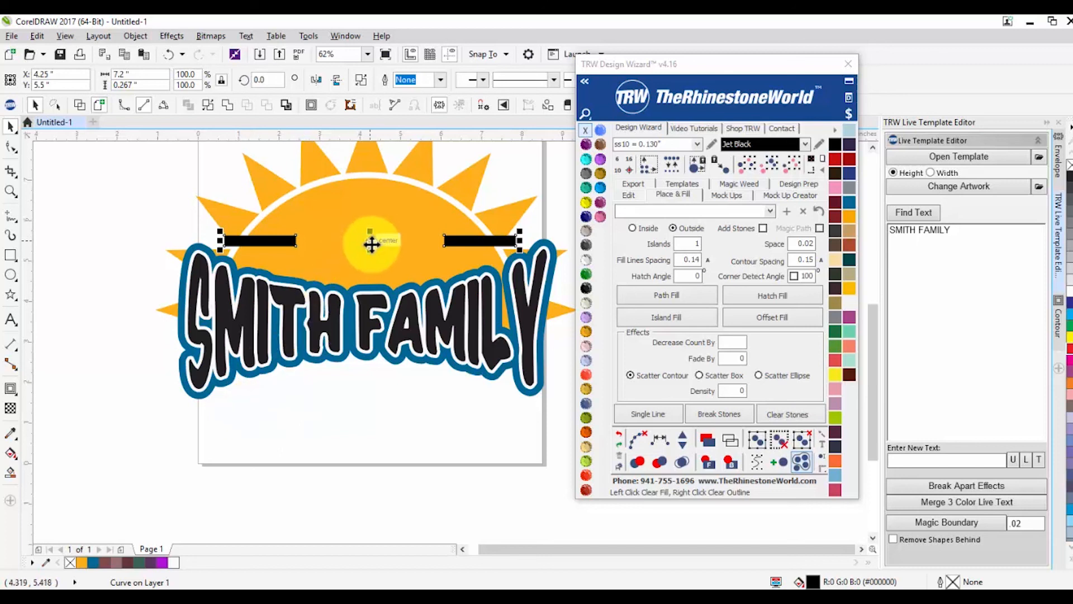
left_click_drag(372, 244, 350, 397)
left_click(387, 451)
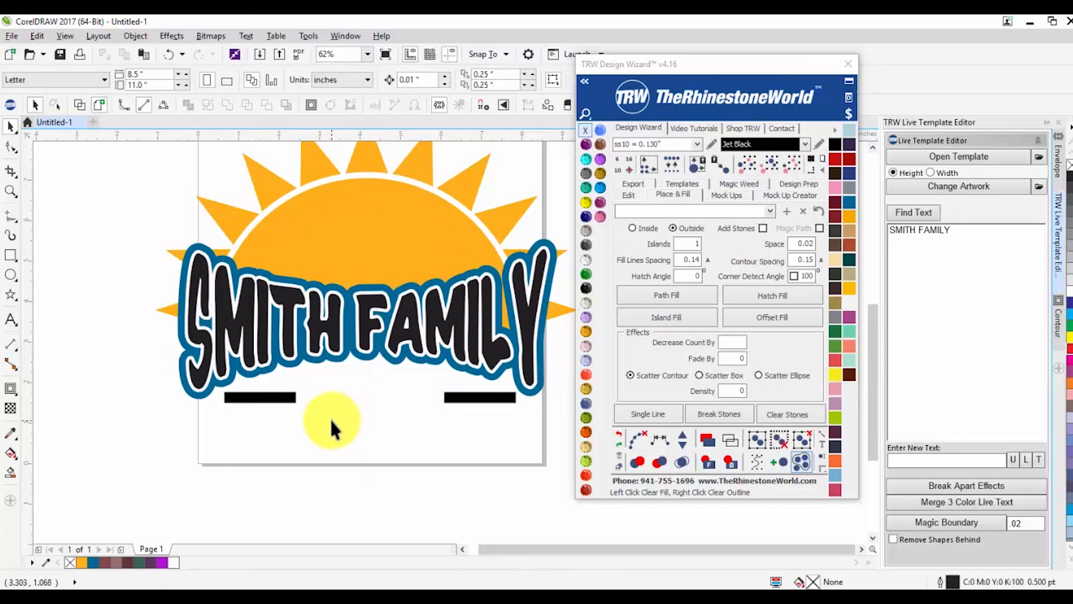
Step: Add the artistic text "MMM" in 24 pt Arial below the gap between the black bars
left_click(11, 320)
left_click(317, 452)
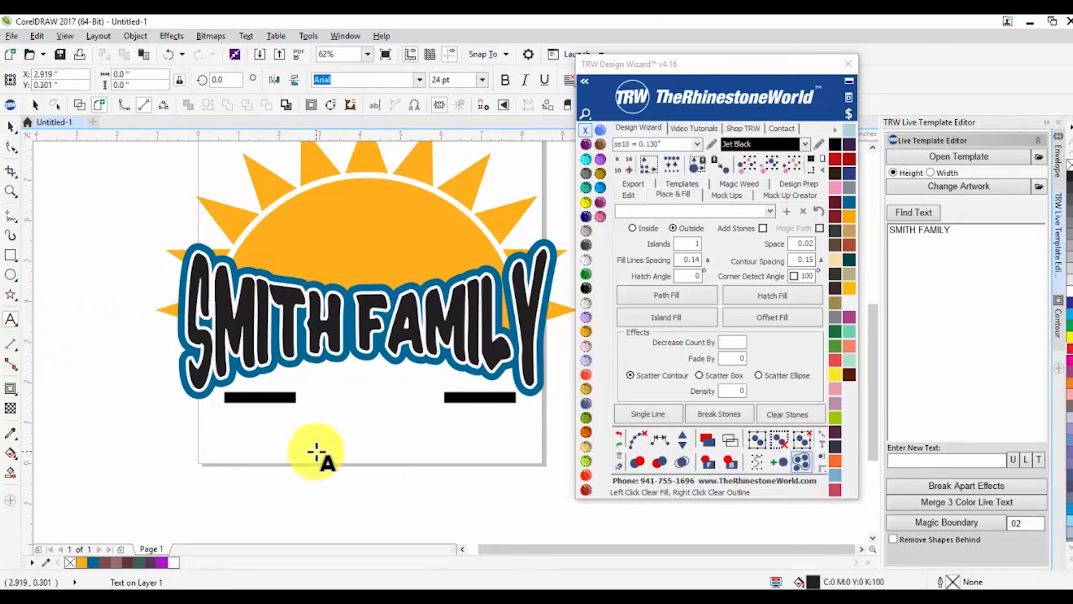
type("MMM")
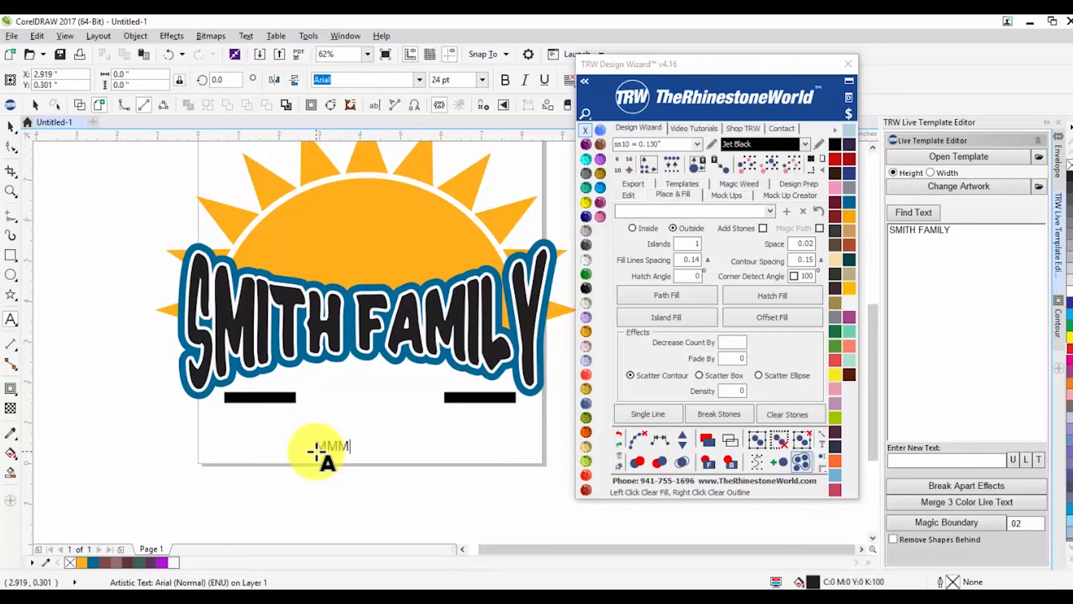
left_click(10, 127)
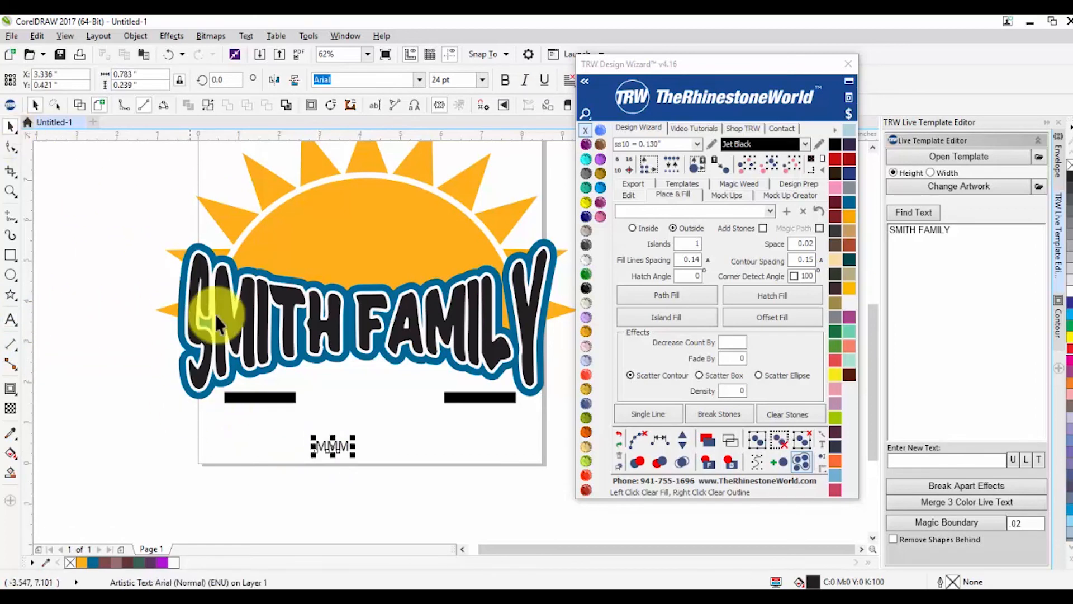
Step: Move the Design Wizard window clear of the text options and set the MMM text's horizontal alignment to Center
left_click_drag(676, 69, 804, 109)
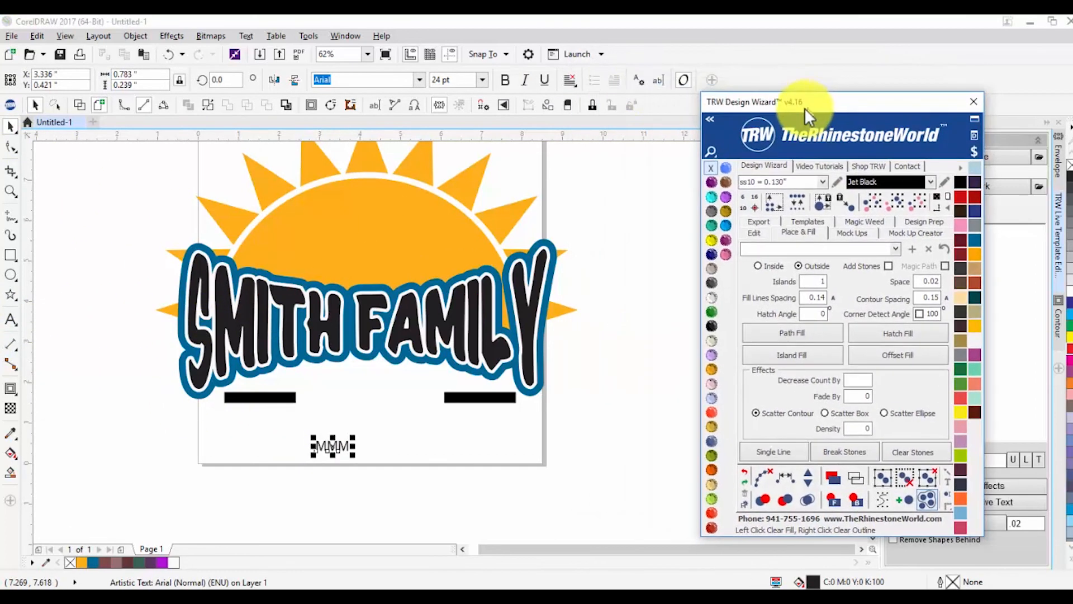
left_click(570, 79)
left_click(585, 127)
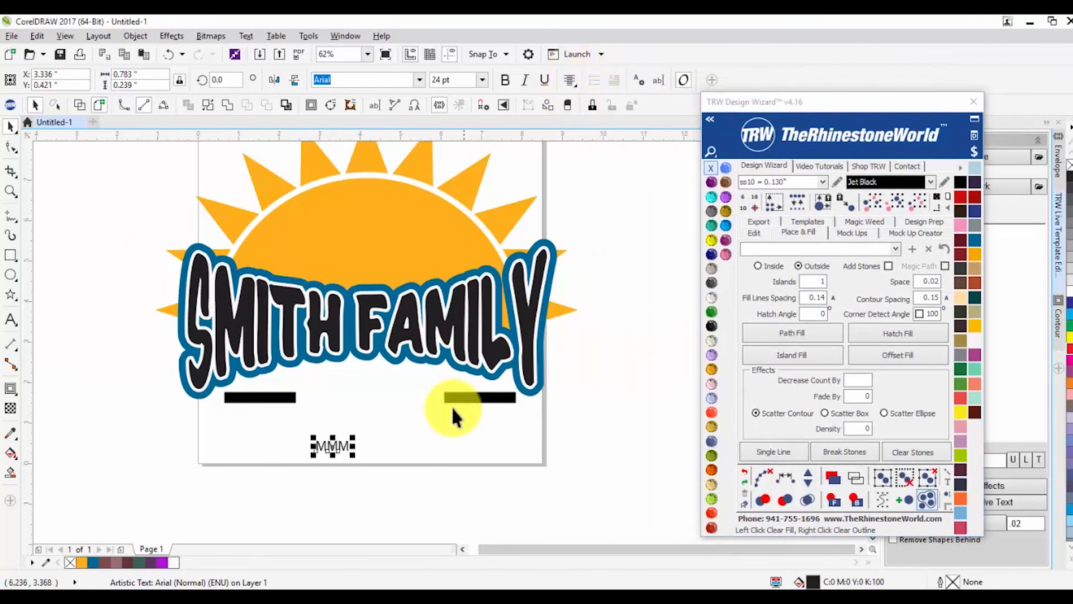
left_click(387, 440)
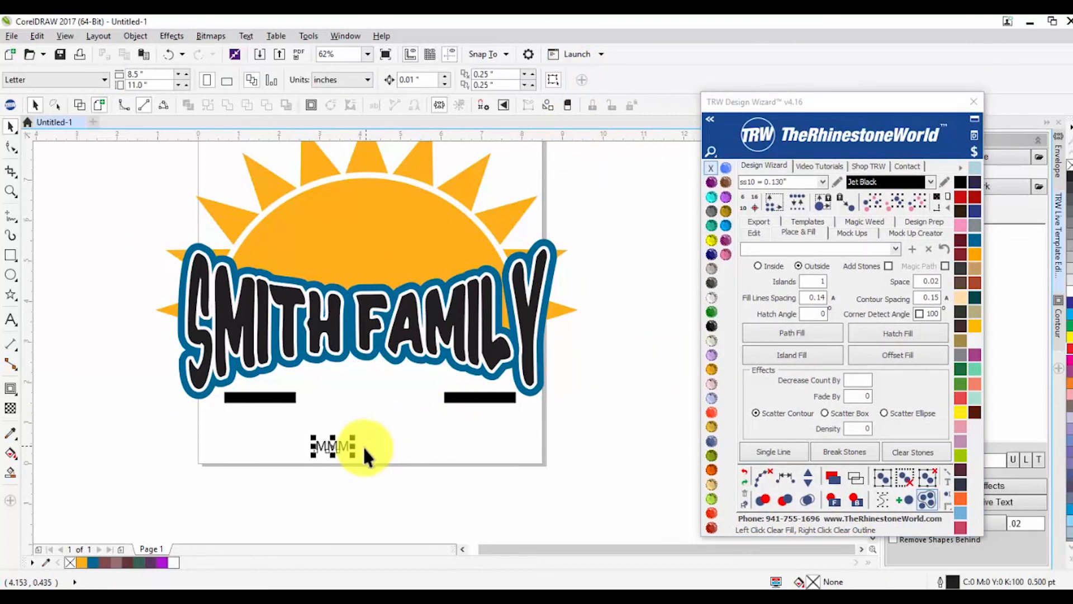
left_click(346, 449)
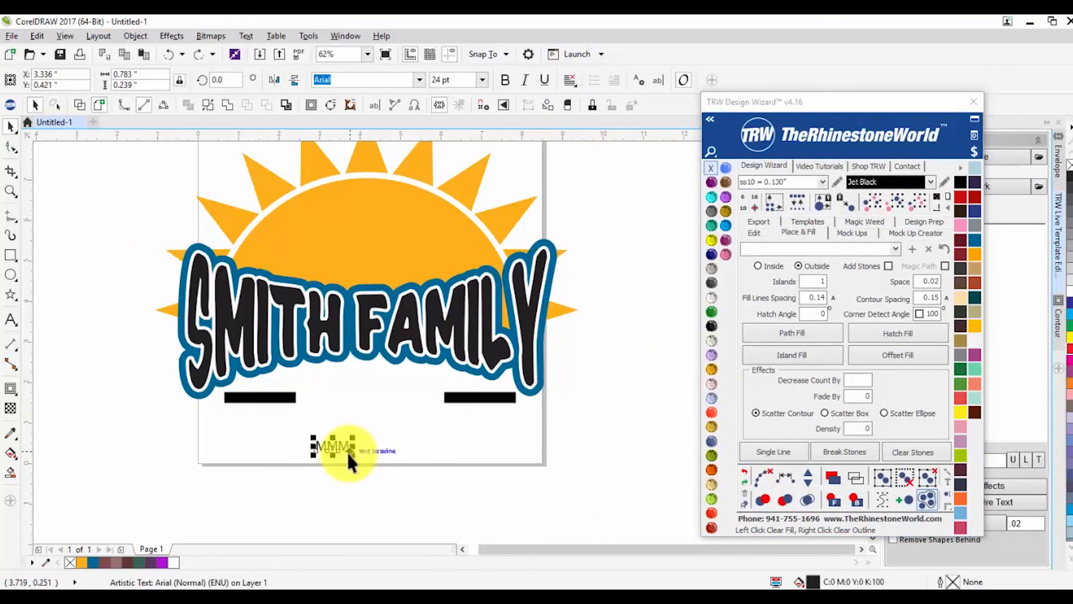
left_click(577, 77)
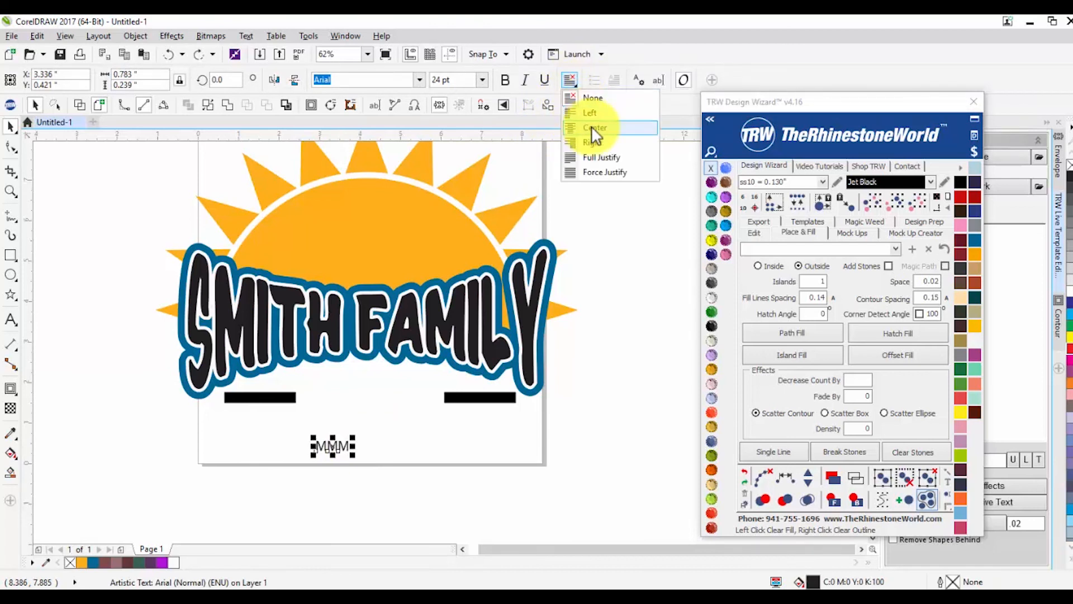
left_click(591, 126)
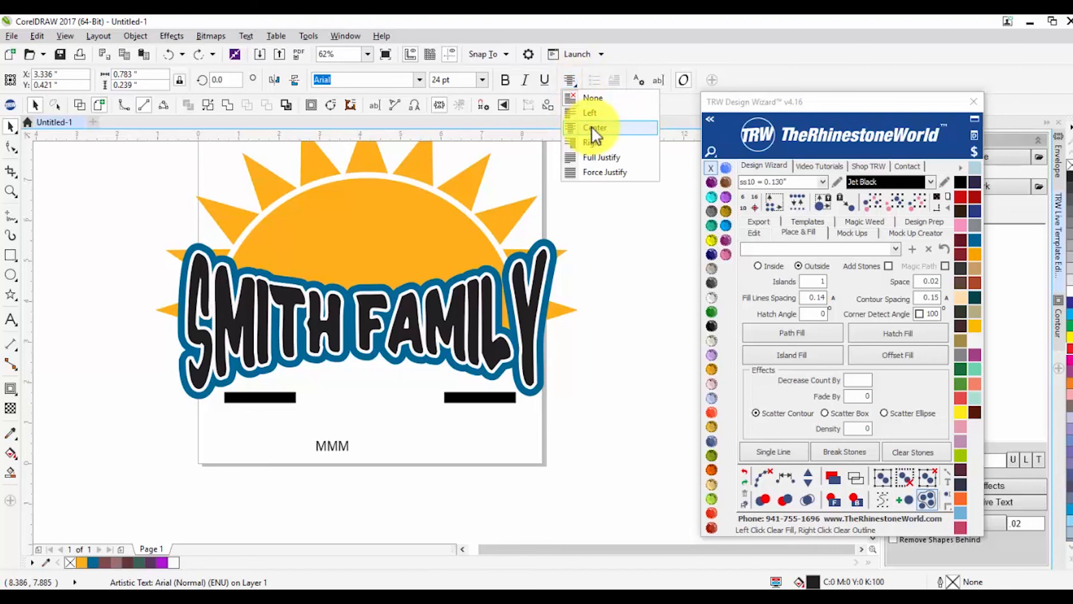
left_click(570, 81)
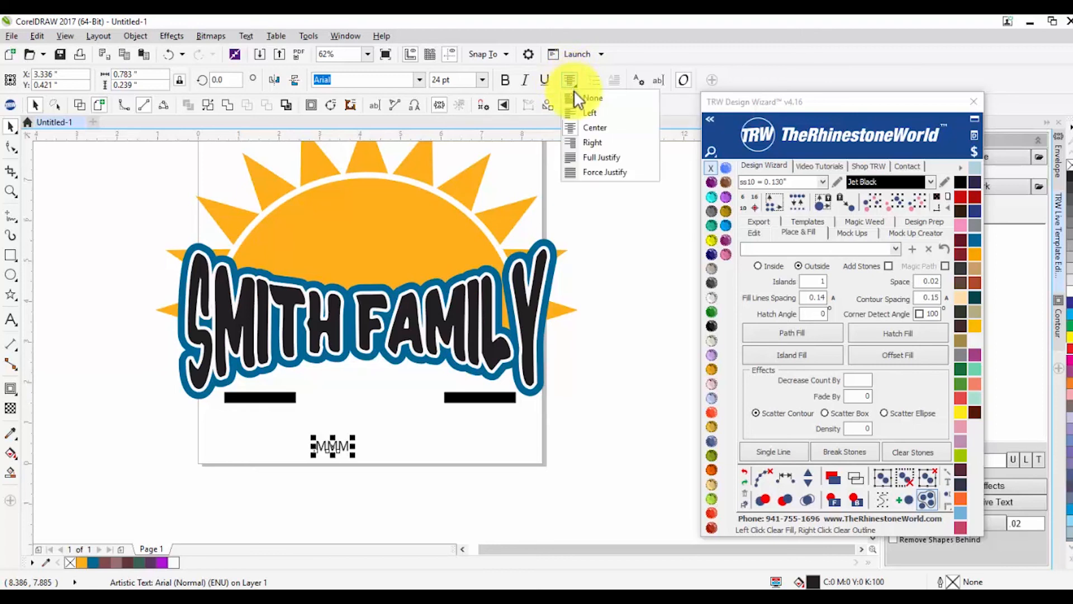
left_click(587, 128)
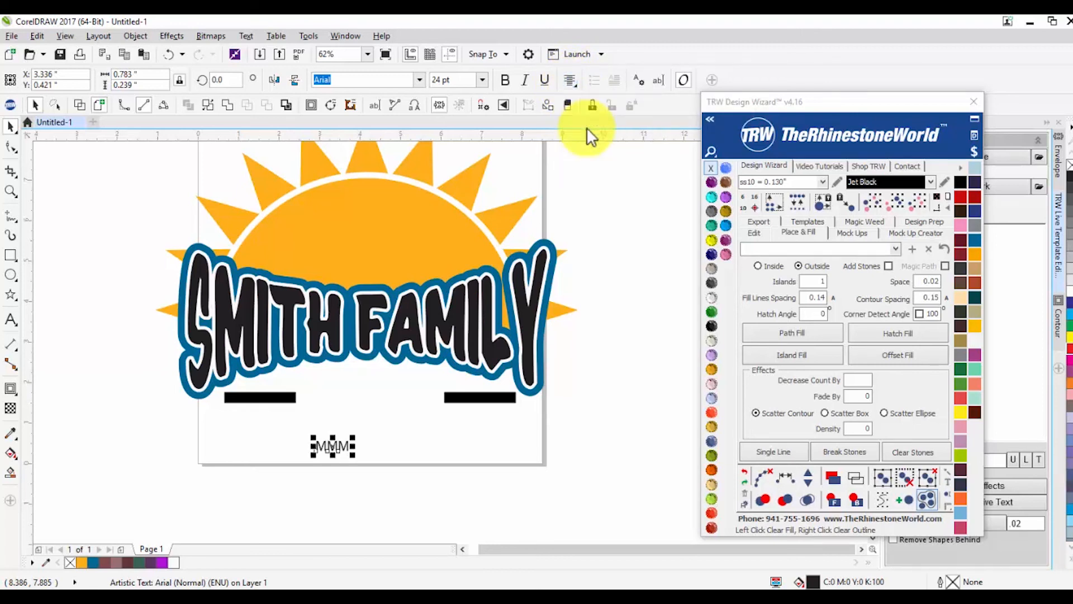
left_click(570, 80)
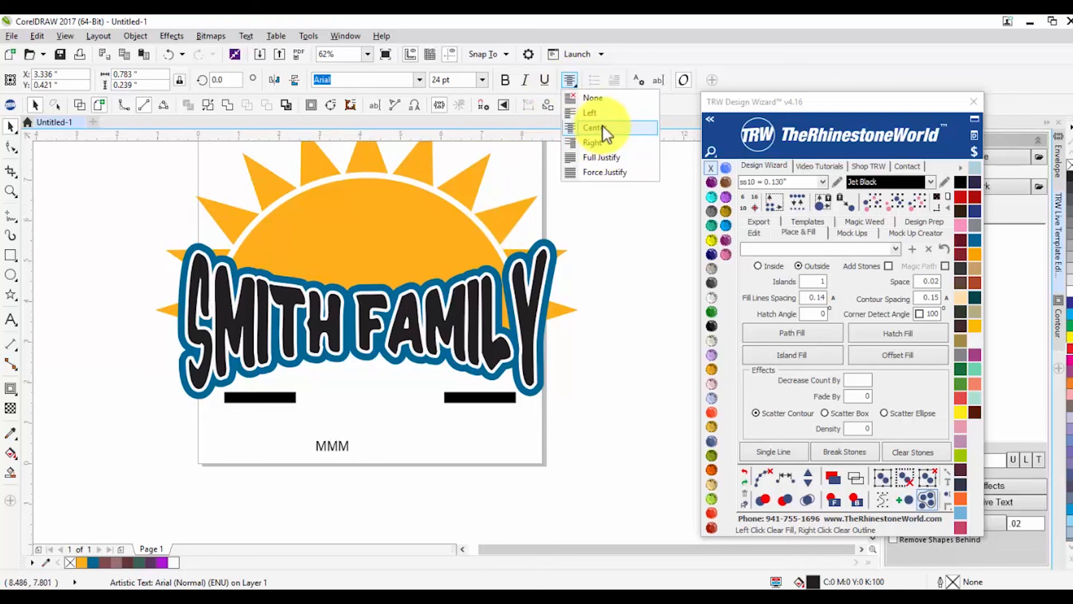
left_click(602, 127)
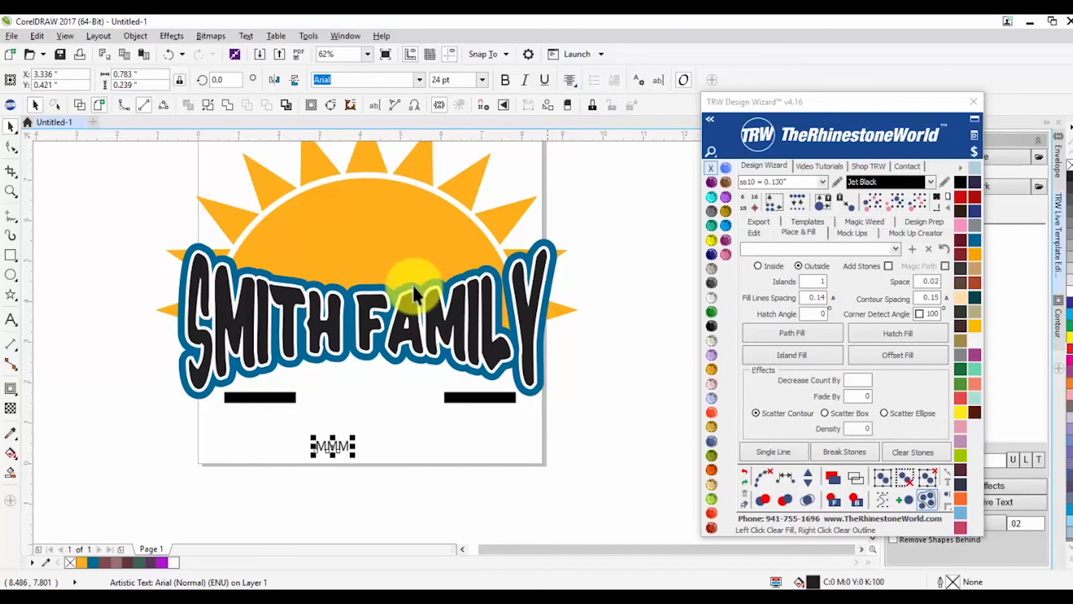
Step: Enlarge the MMM text to about 88 pt and reapply Center as its horizontal alignment
left_click_drag(352, 438, 431, 372)
left_click(570, 81)
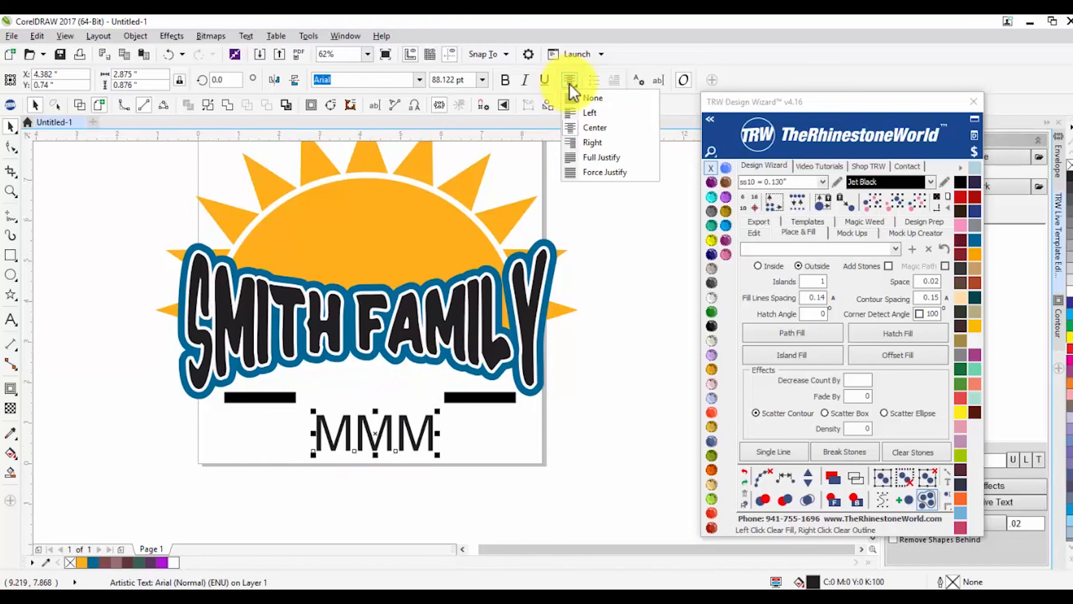
left_click(572, 85)
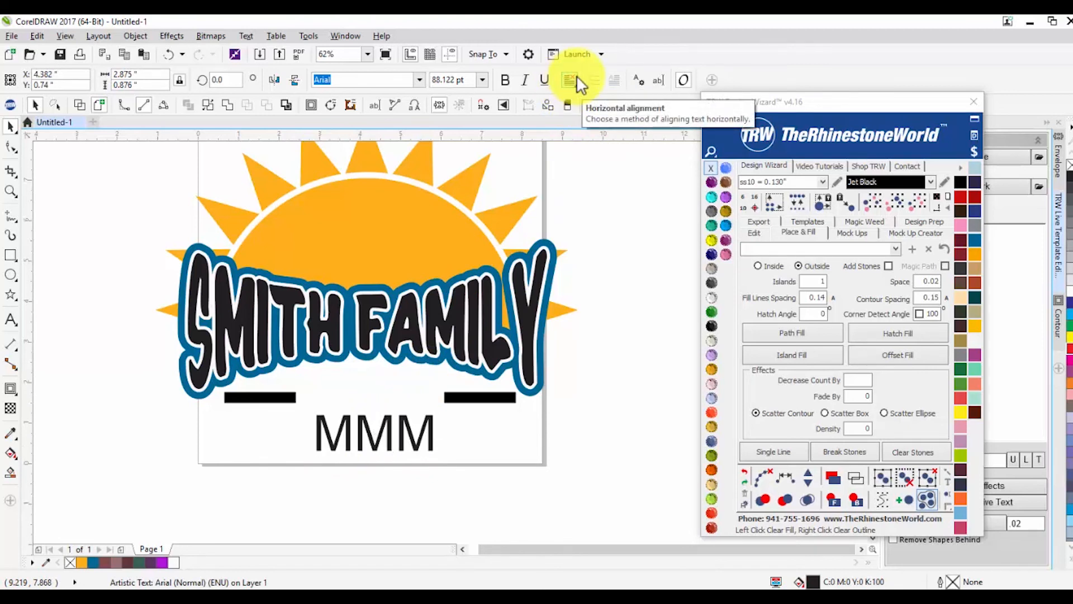
left_click(570, 80)
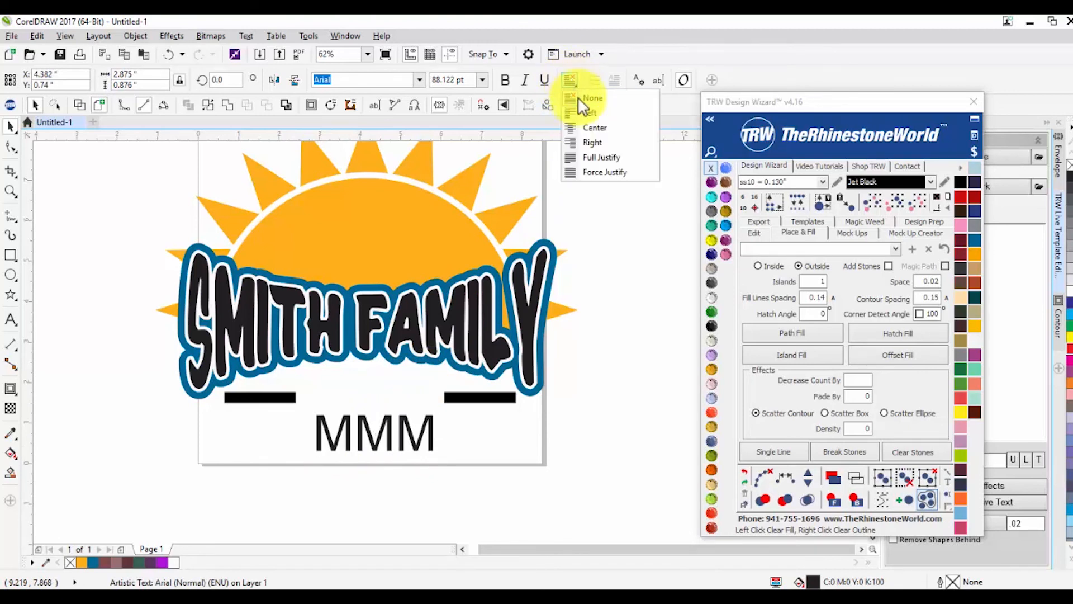
left_click(593, 127)
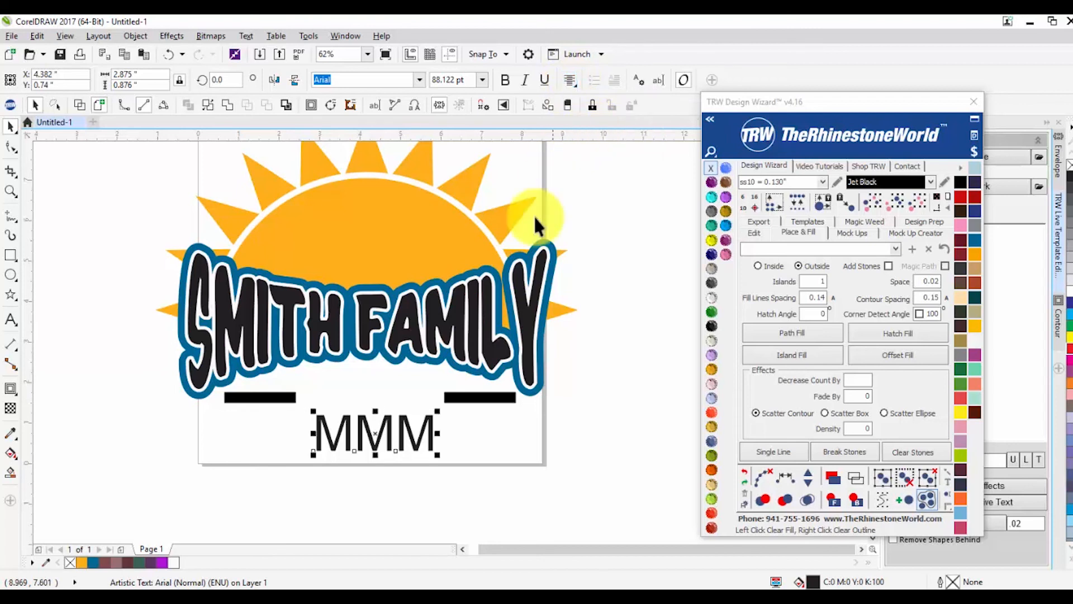
Step: Place the MMM text between the bars at X 4.25, Y 1.651 inches and stretch it to about 3.455 by 0.95 inches
mouse_move(377, 418)
left_mouse_down()
mouse_move(359, 428)
mouse_move(378, 391)
mouse_move(376, 265)
mouse_move(362, 418)
left_mouse_up()
scroll(439, 415, "up", 2)
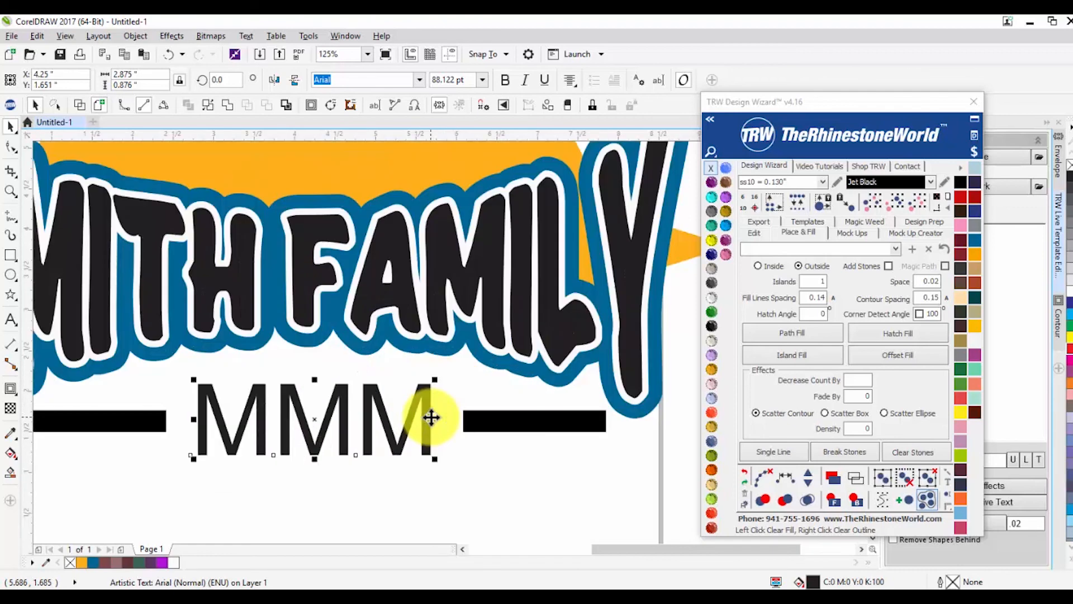
left_click_drag(435, 423, 458, 419)
mouse_move(307, 460)
left_mouse_down()
mouse_move(321, 478)
mouse_move(321, 460)
left_mouse_up()
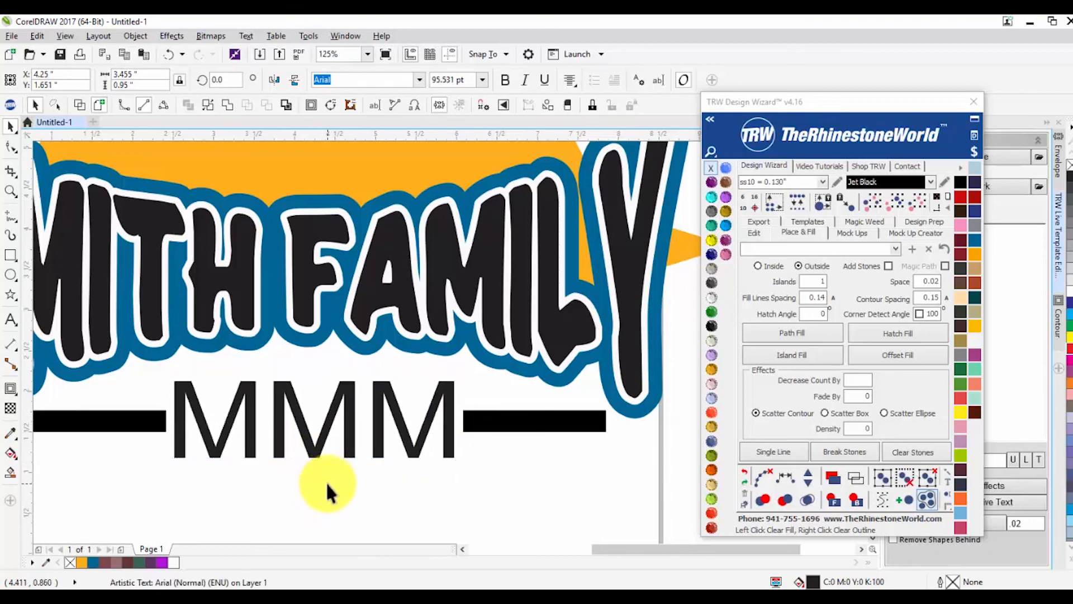
left_click(327, 482)
scroll(470, 395, "down", 1)
Step: Move the Design Wizard window clear of the Live Template Editor and open the Envelope options with the MMM text selected
left_click(391, 403)
left_click_drag(864, 145, 749, 100)
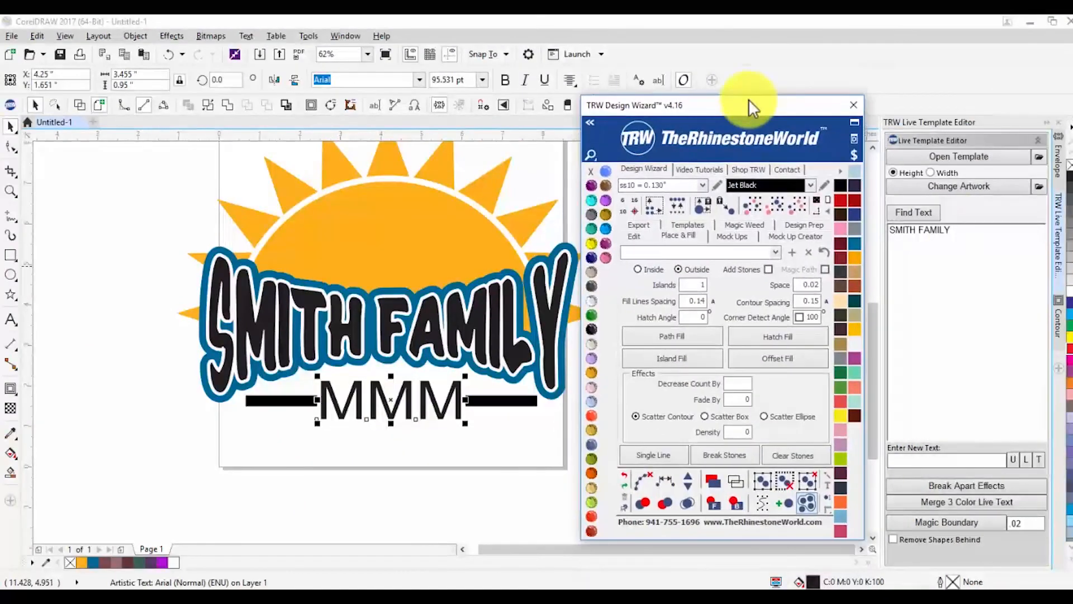
left_click(1059, 161)
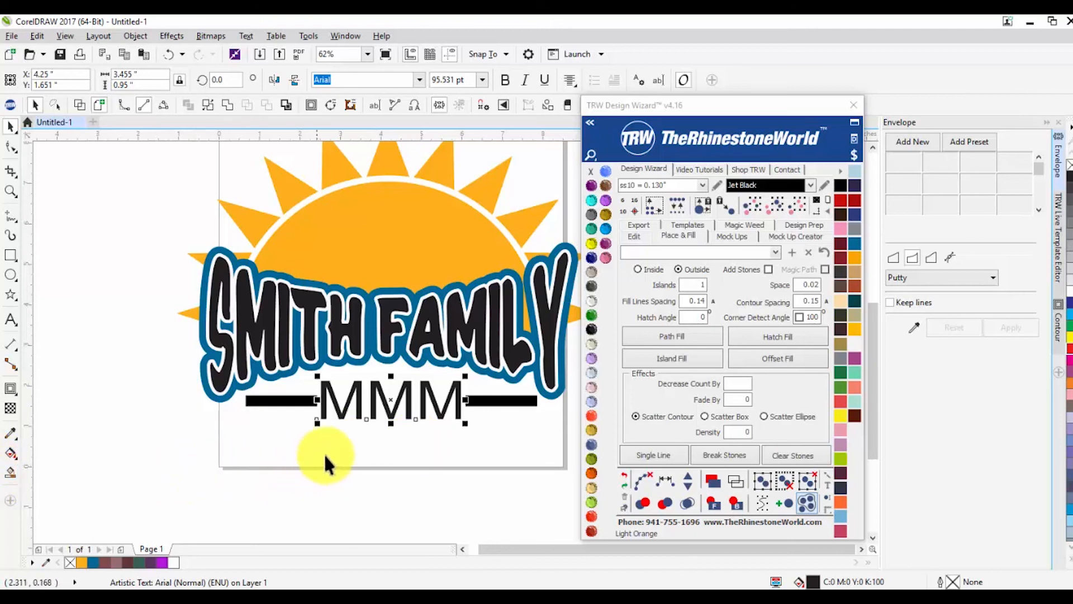
left_click(347, 441)
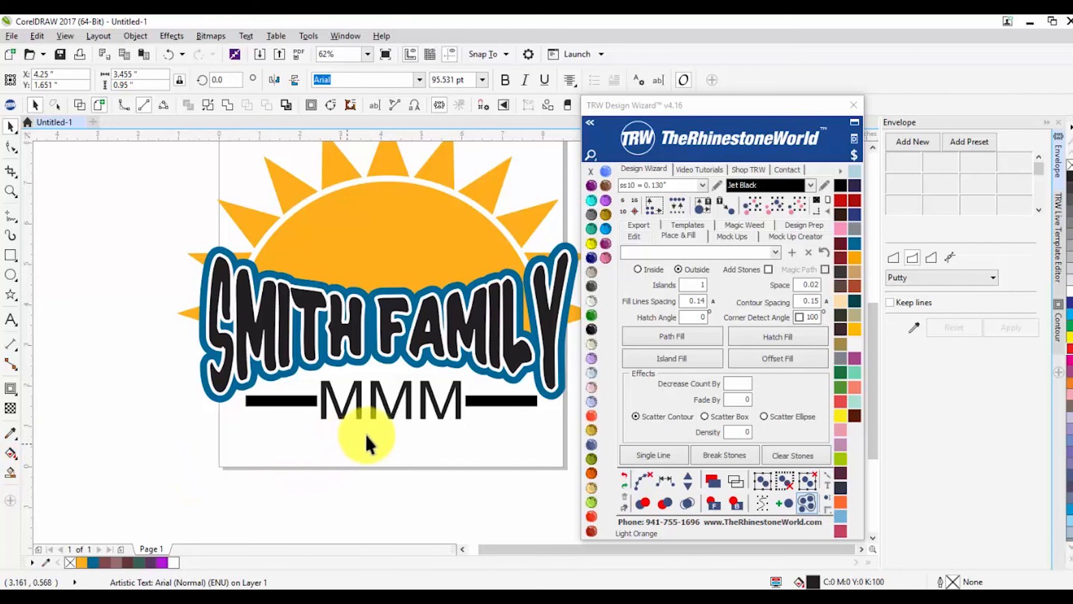
left_click(394, 411)
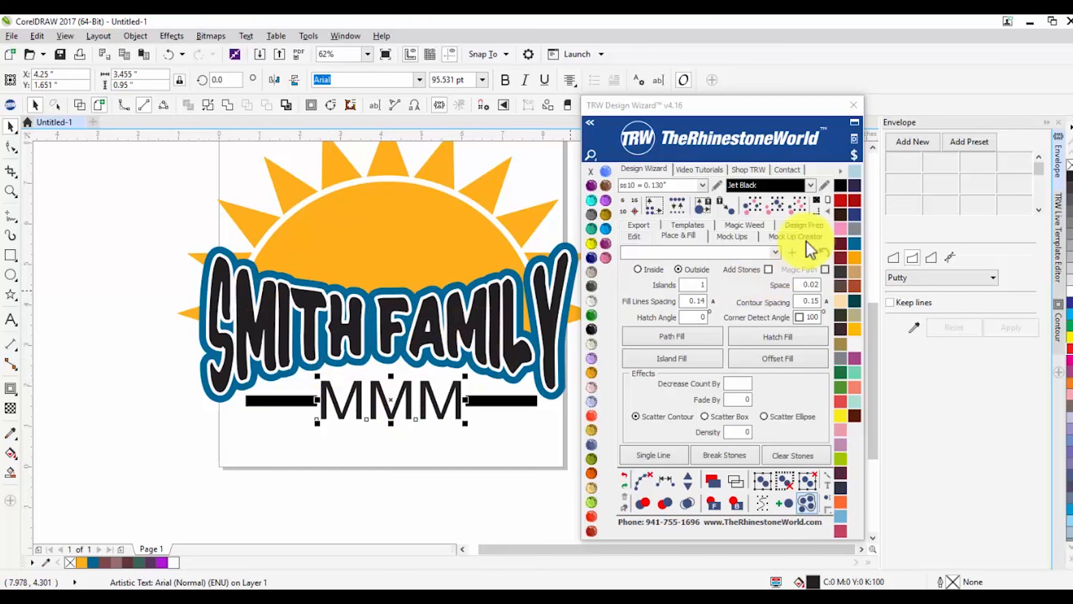
Step: Try a new single-arc envelope on the MMM text by bowing its edges inward, and undo the distortion
left_click(916, 145)
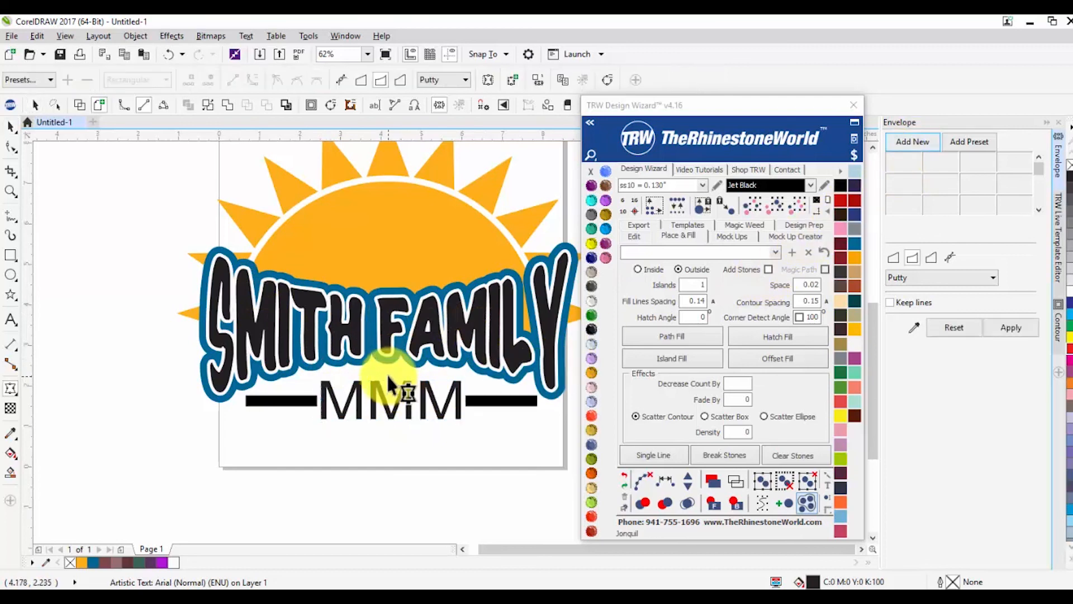
left_click_drag(392, 383, 388, 387)
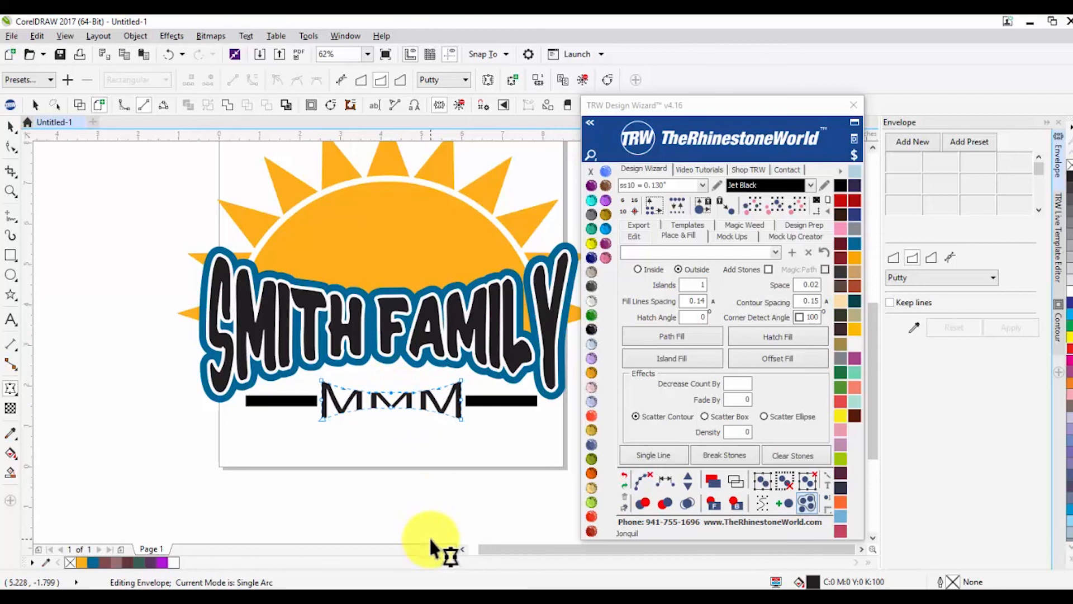
key("ctrl+z")
key("space")
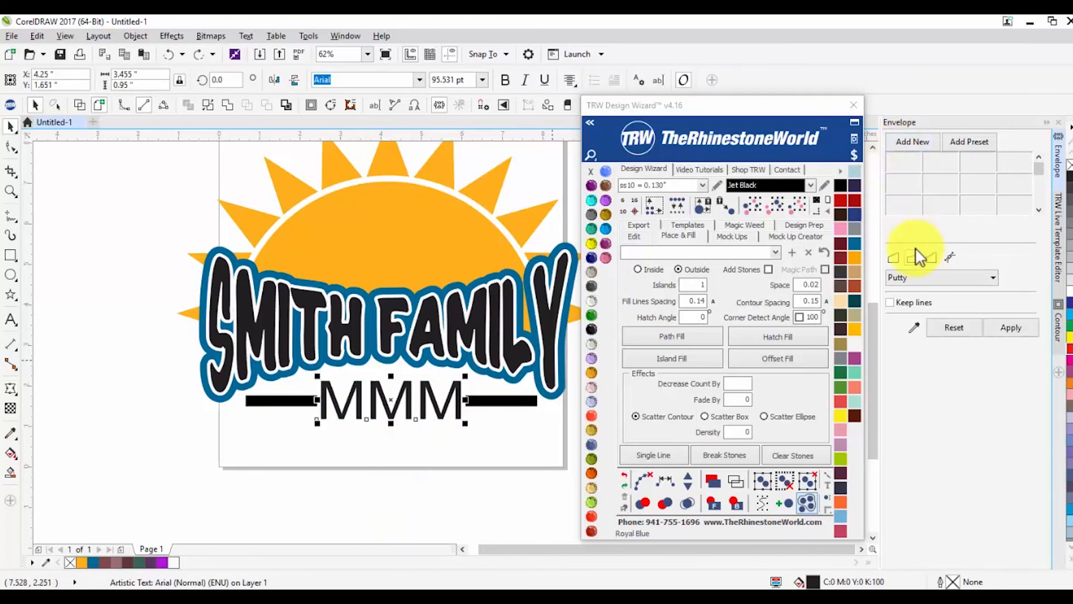
Step: Apply a new single-arc envelope to the MMM text without reshaping it, and leave the text deselected
left_click(918, 140)
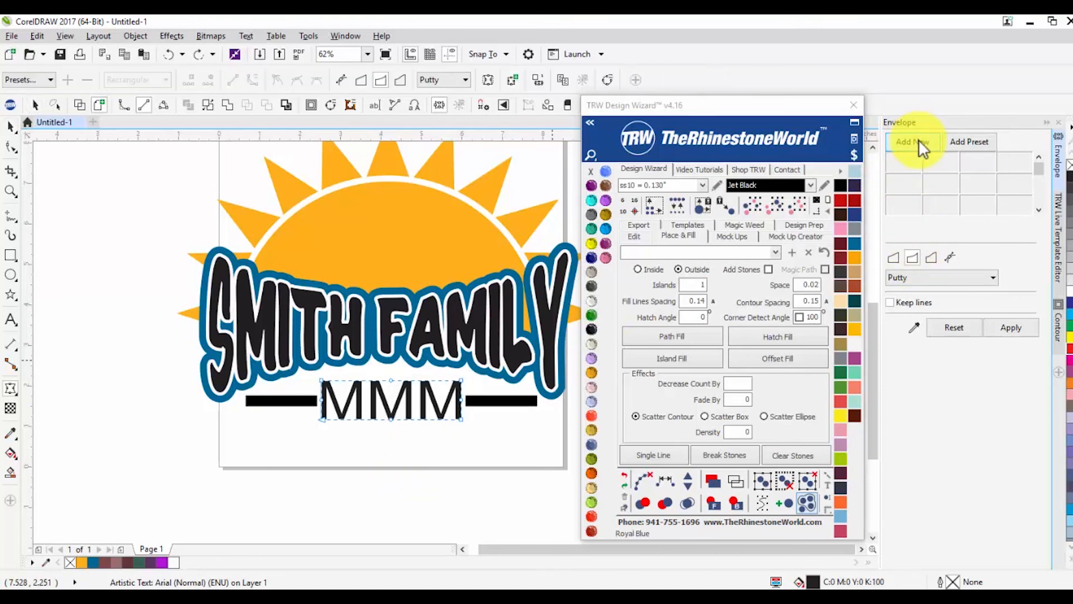
left_click(1011, 326)
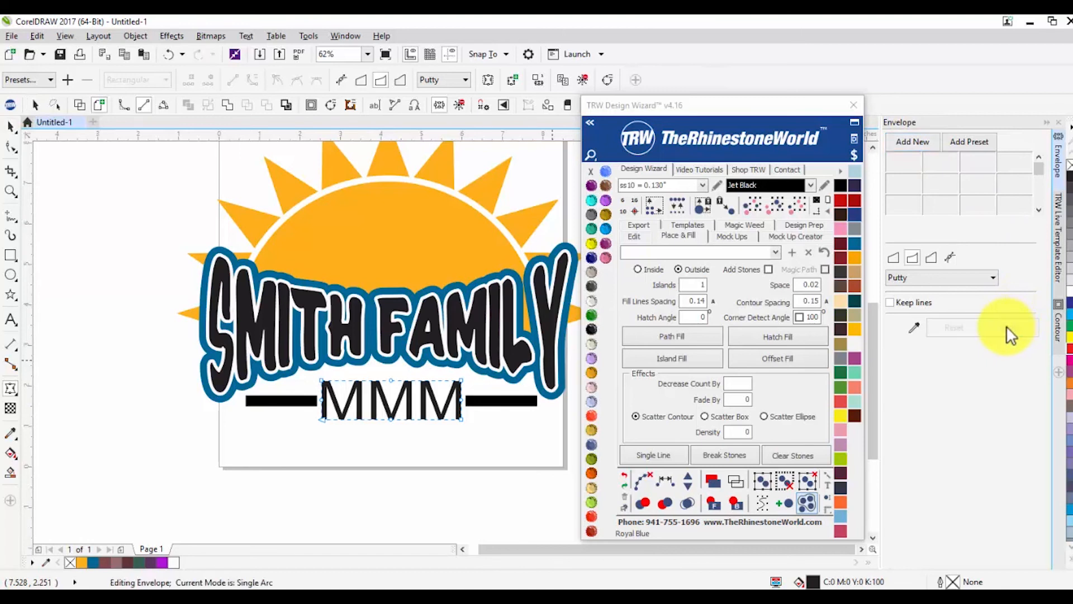
left_click(13, 128)
left_click(57, 216)
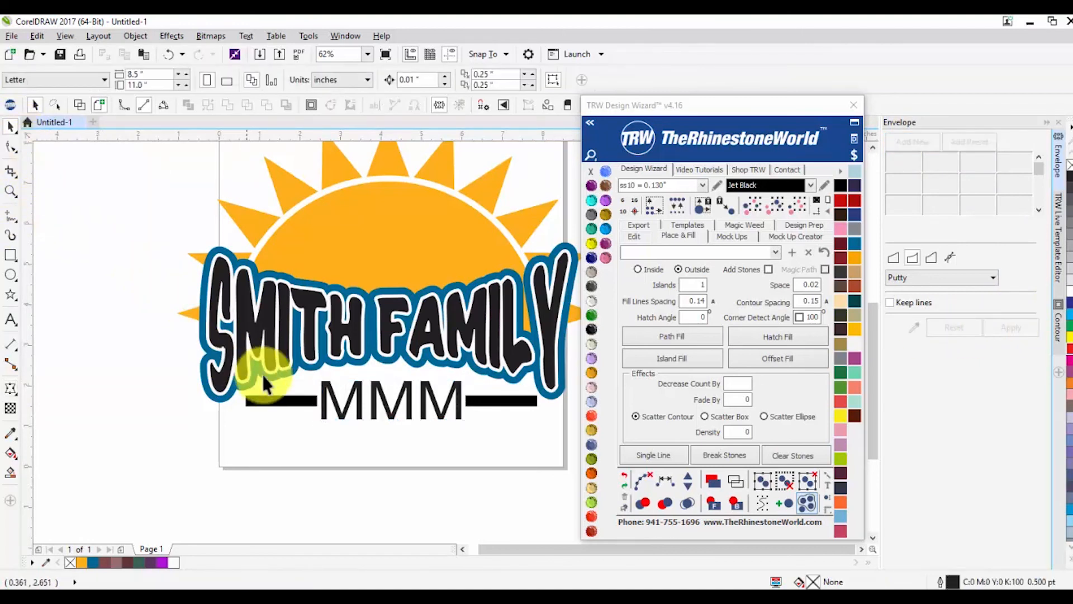
left_click(330, 393)
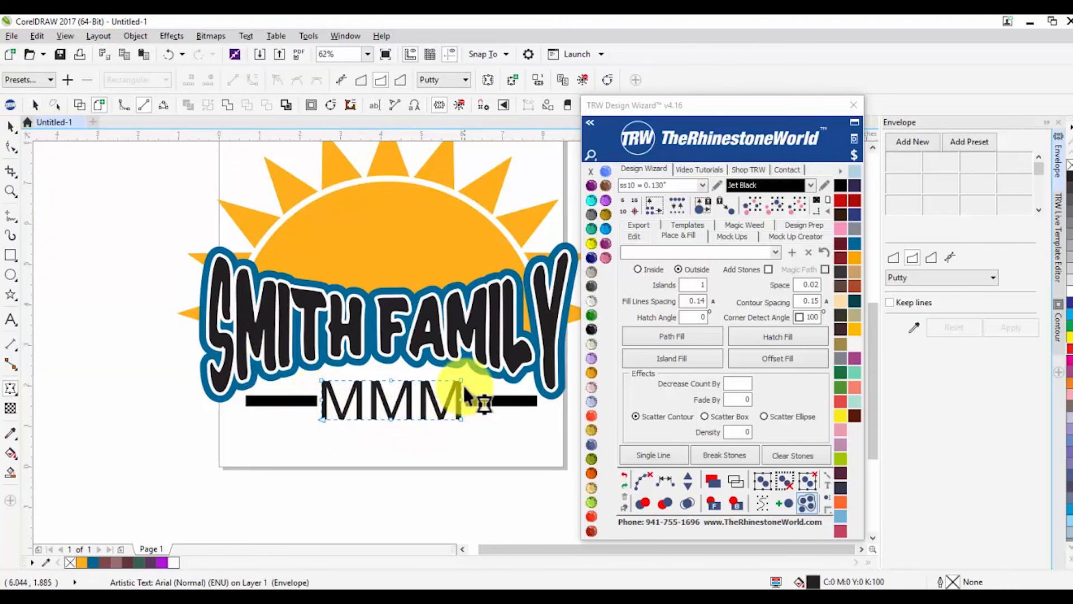
left_click(11, 126)
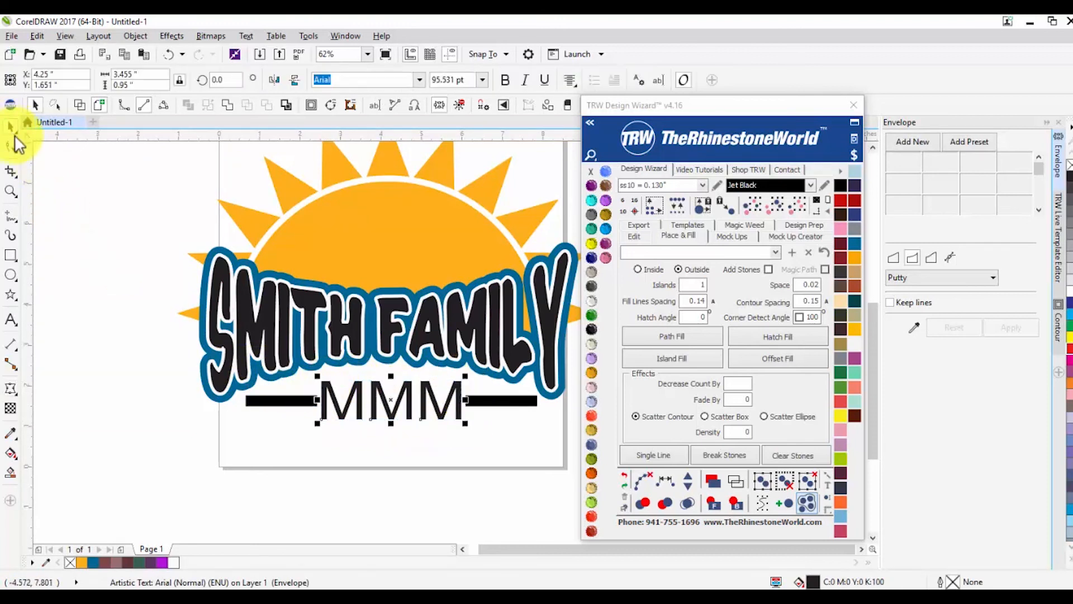
left_click(104, 371)
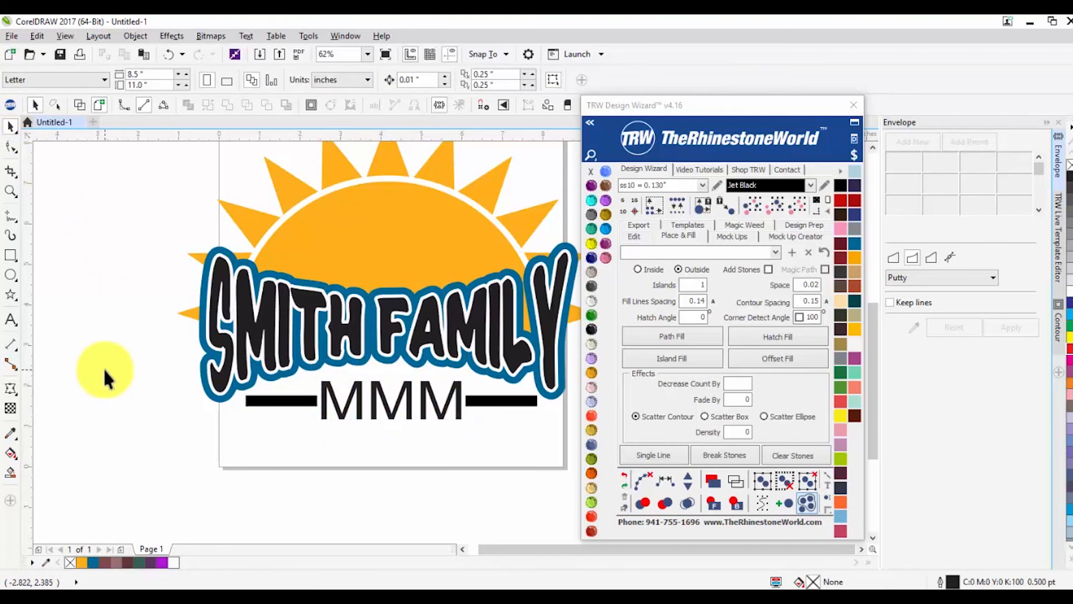
Step: Move the Design Wizard window clear of the Live Template Editor and find the design's editable text lines
left_click_drag(783, 106, 832, 301)
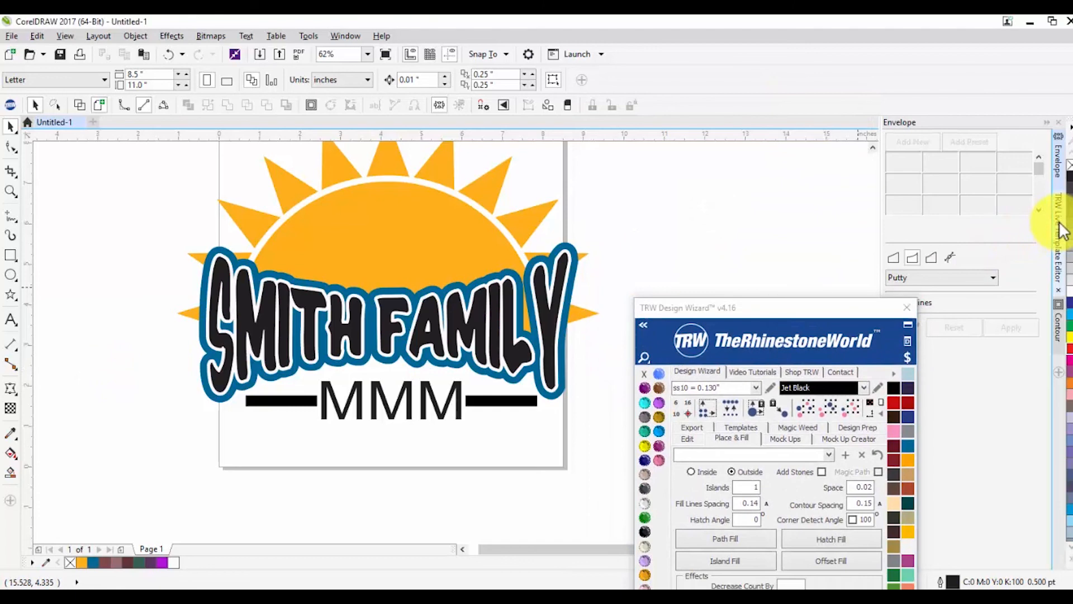
left_click(1058, 230)
left_click(917, 212)
left_click_drag(864, 305, 843, 377)
left_click(937, 229)
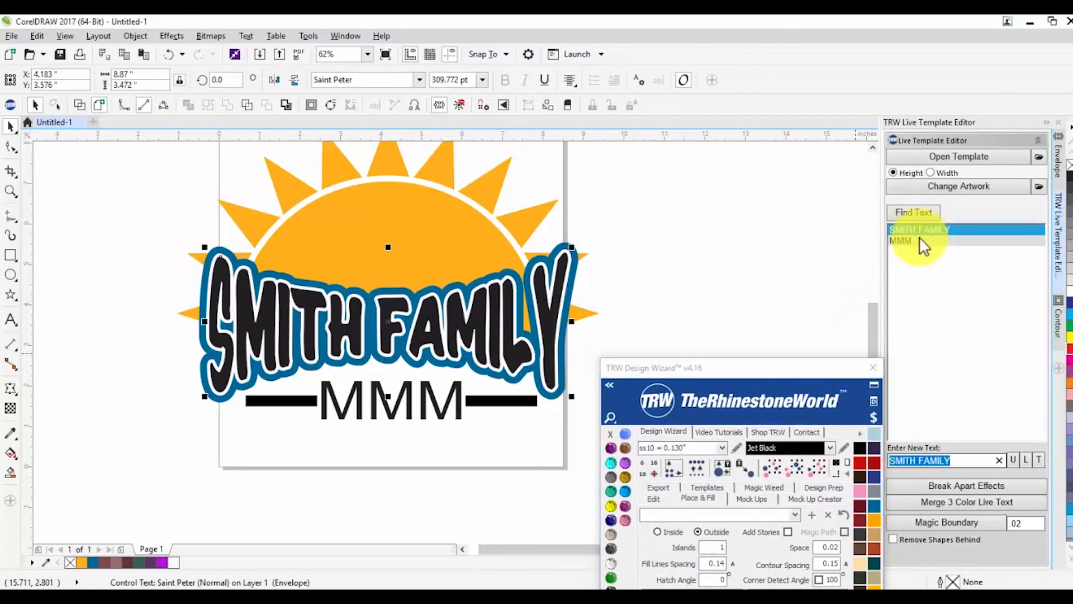
Step: Replace the MMM text between the bars with REUNION 2017 through the Live Template Editor
left_click(919, 239)
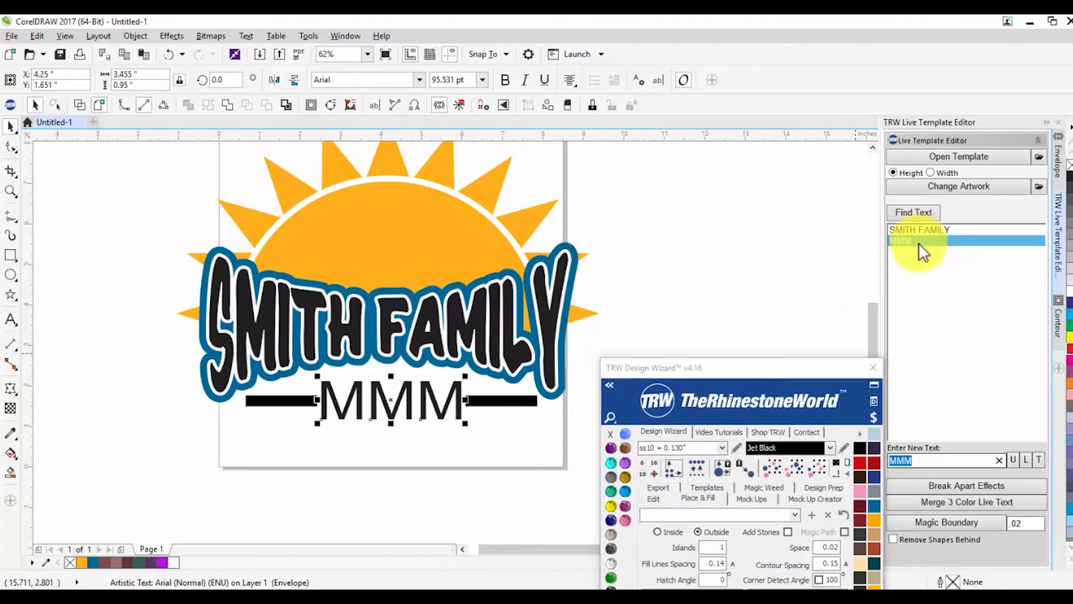
type("RE")
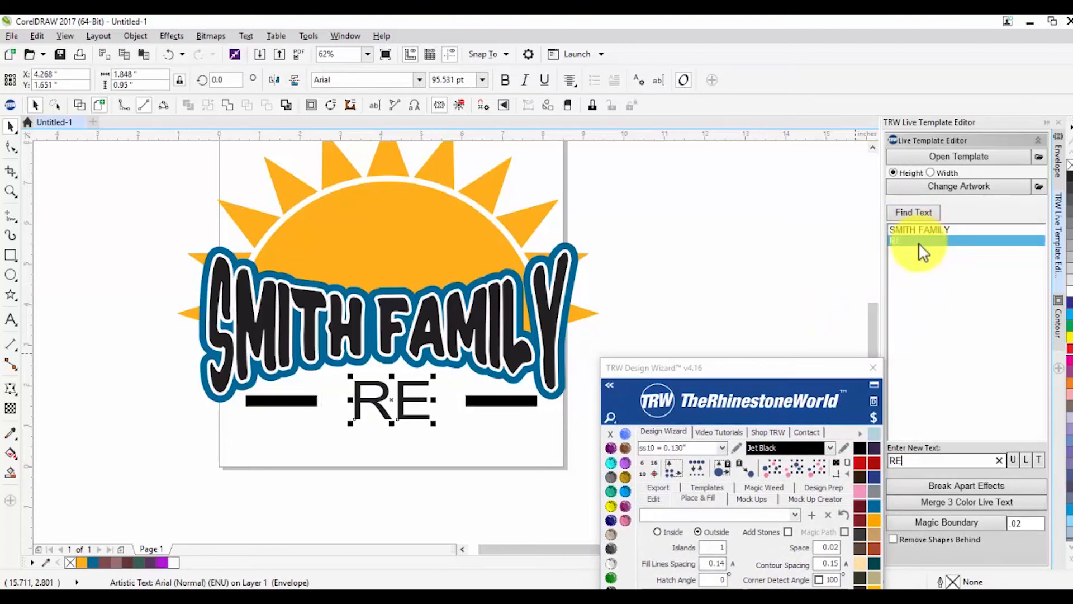
type("UNION")
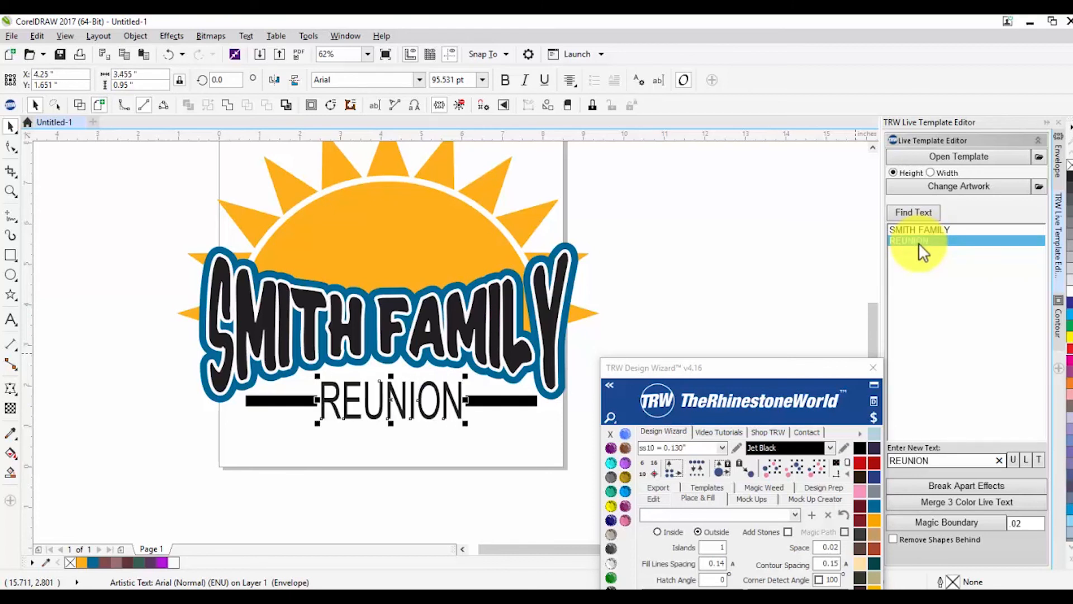
type(" 2017")
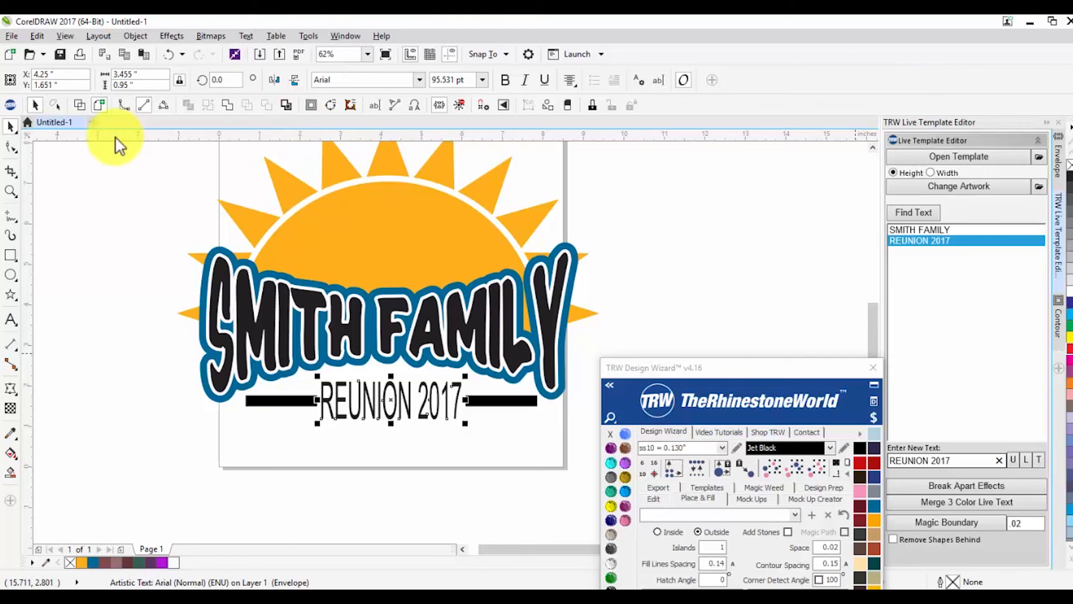
Step: Change the font of the REUNION 2017 text to Saint Peter and deselect it
left_click(11, 128)
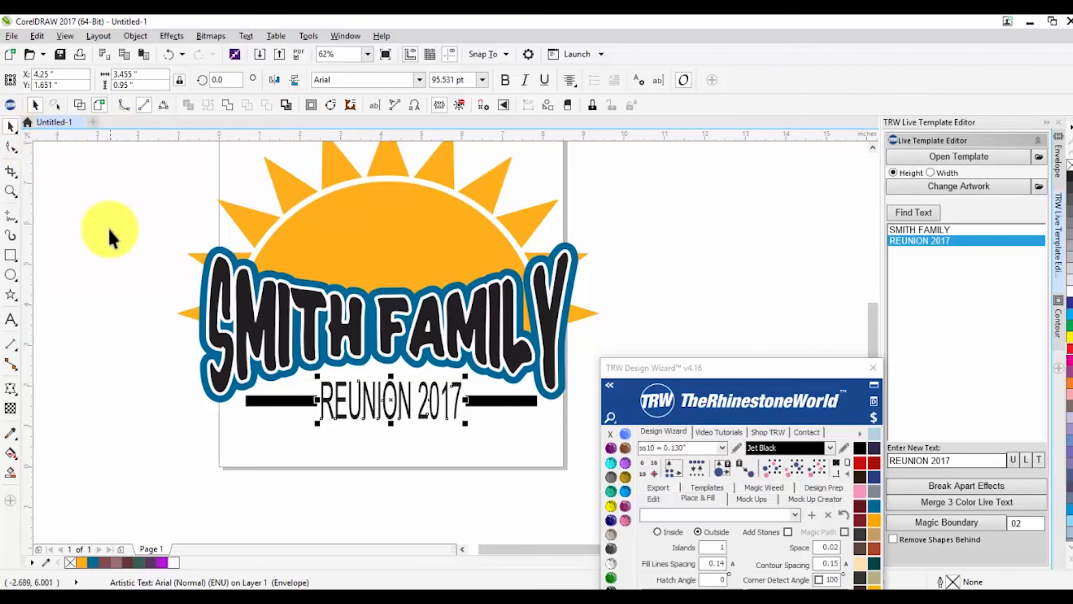
left_click(421, 79)
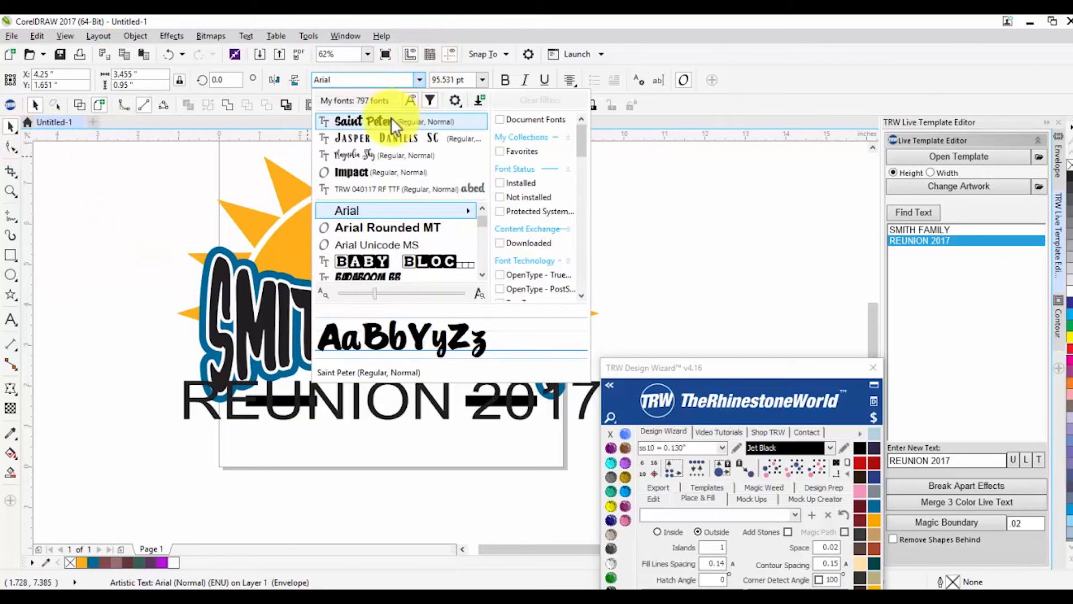
left_click(389, 119)
left_click(445, 454)
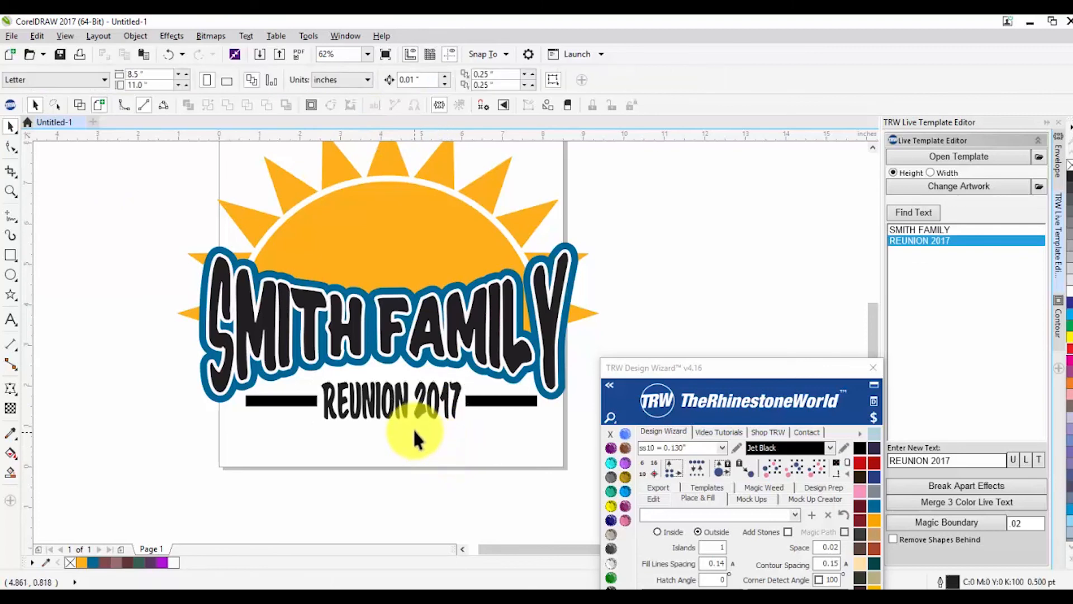
Step: Fill the REUNION 2017 text with the blue (#006596) used around the family-name lettering
scroll(413, 427, "up", 2)
left_click(394, 396)
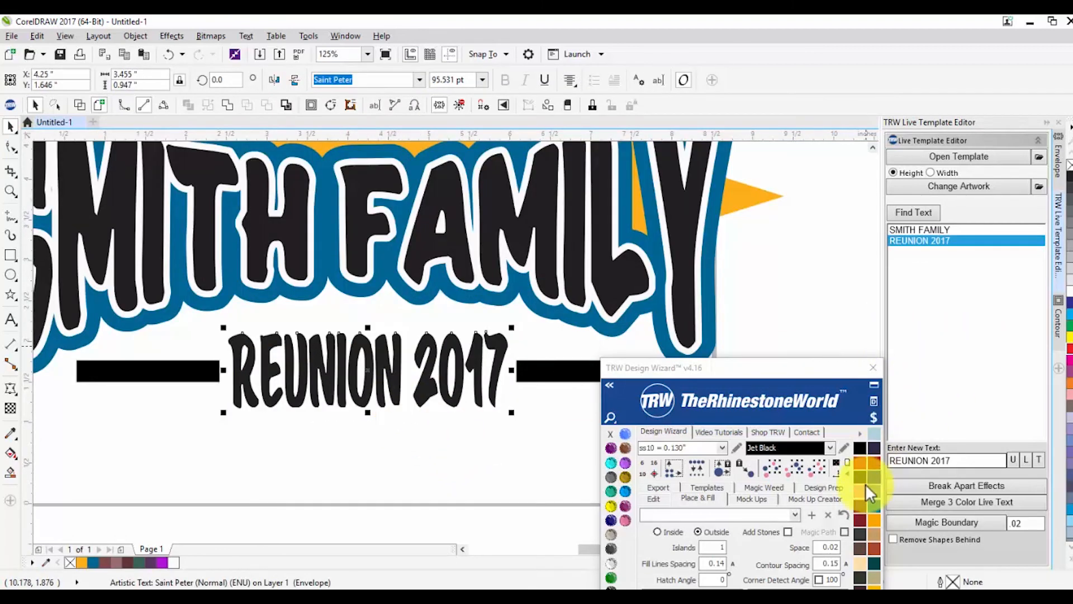
left_click(872, 507)
left_click(343, 408)
scroll(343, 408, "down", 2)
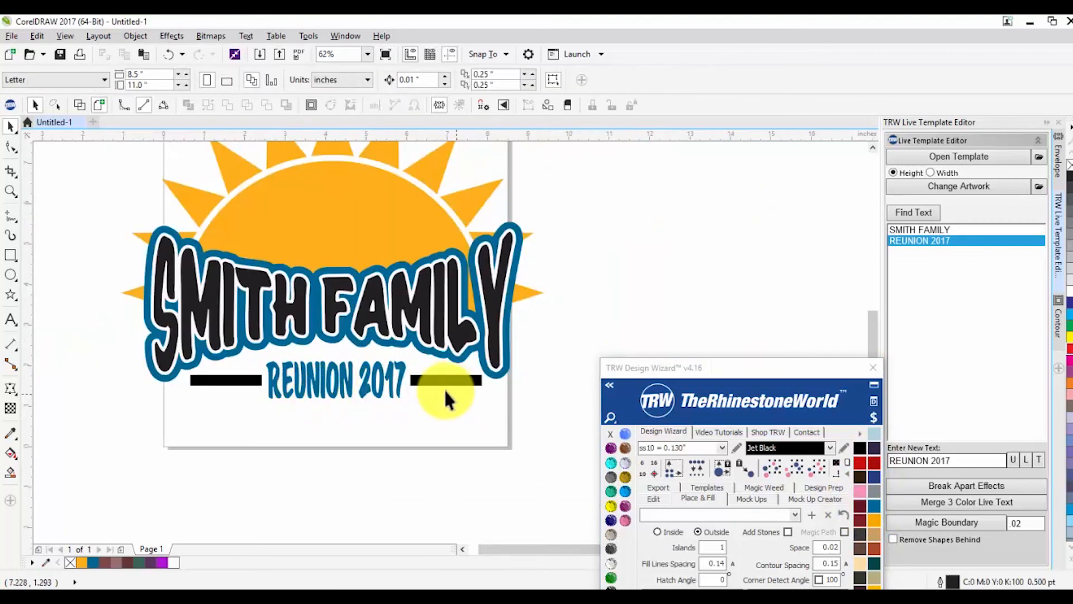
Step: Select the REUNION 2017 text and examine its letter shapes and fit between the bars up close
scroll(280, 383, "up", 3)
scroll(261, 373, "down", 3)
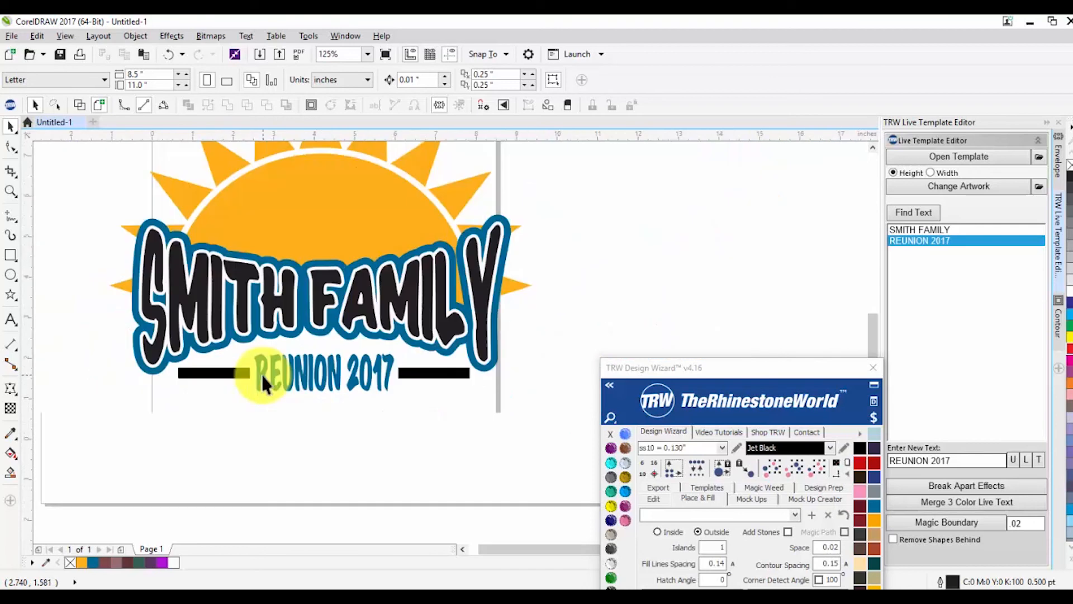
scroll(261, 374, "up", 3)
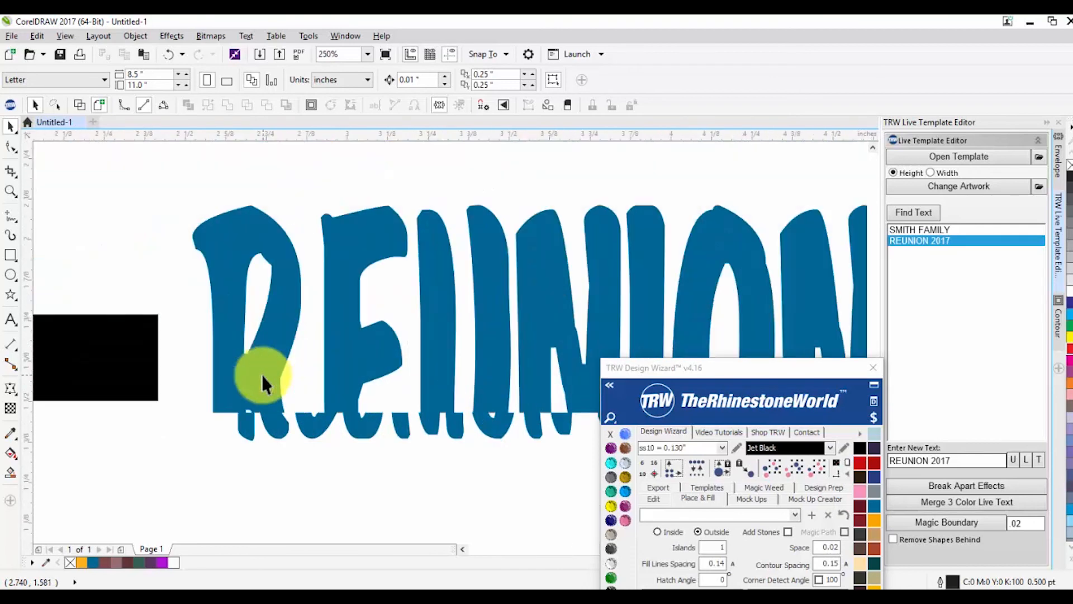
left_click(241, 365)
scroll(398, 343, "down", 2)
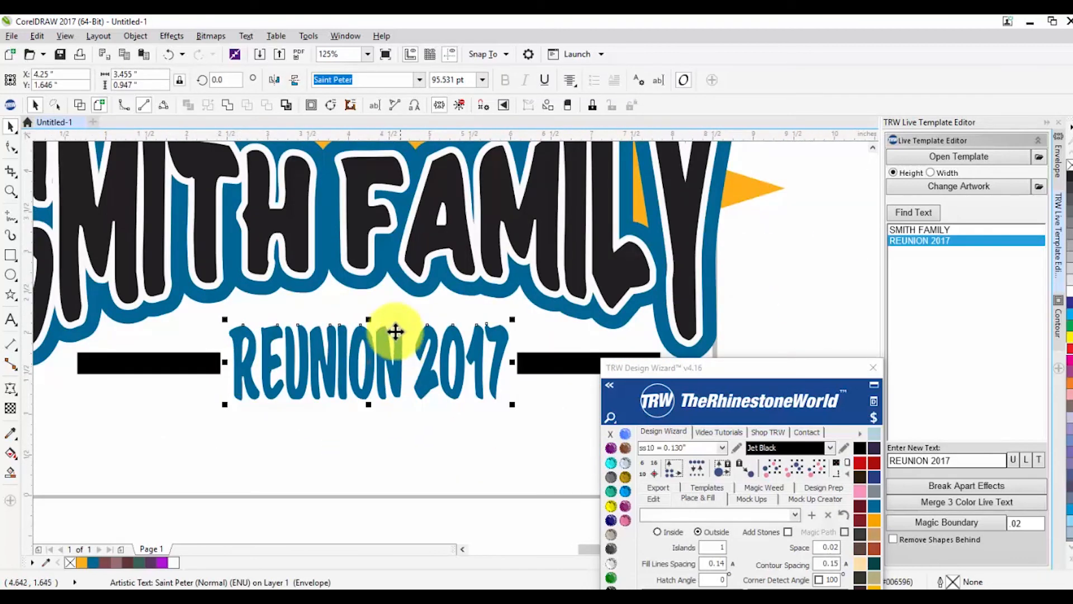
scroll(384, 352, "up", 2)
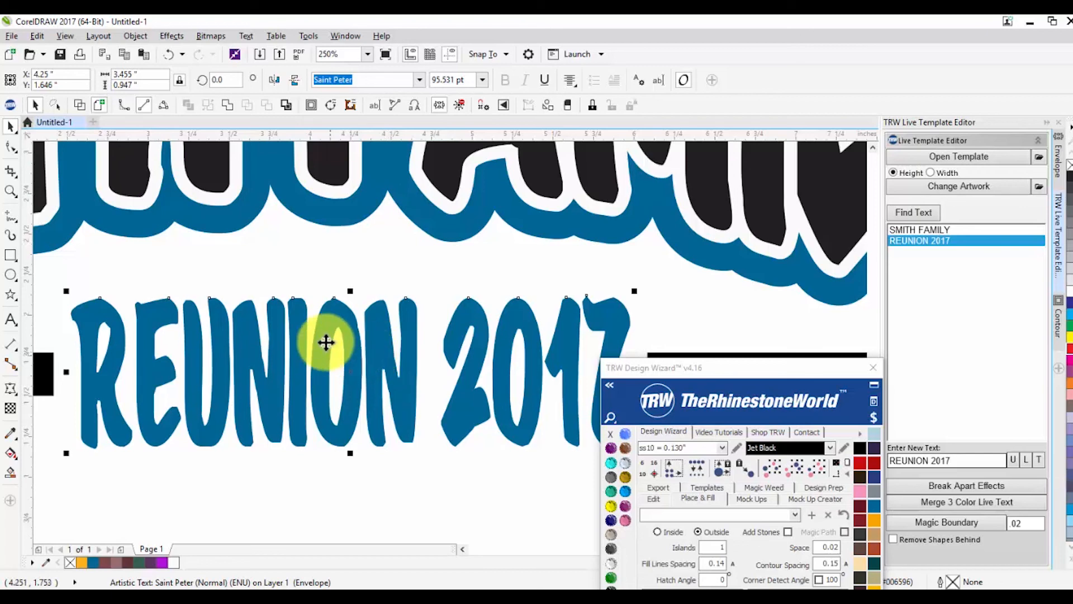
Step: Try moving the front REUNION 2017 text below its duplicate, and undo the move
scroll(322, 332, "down", 2)
left_click_drag(367, 369, 377, 424)
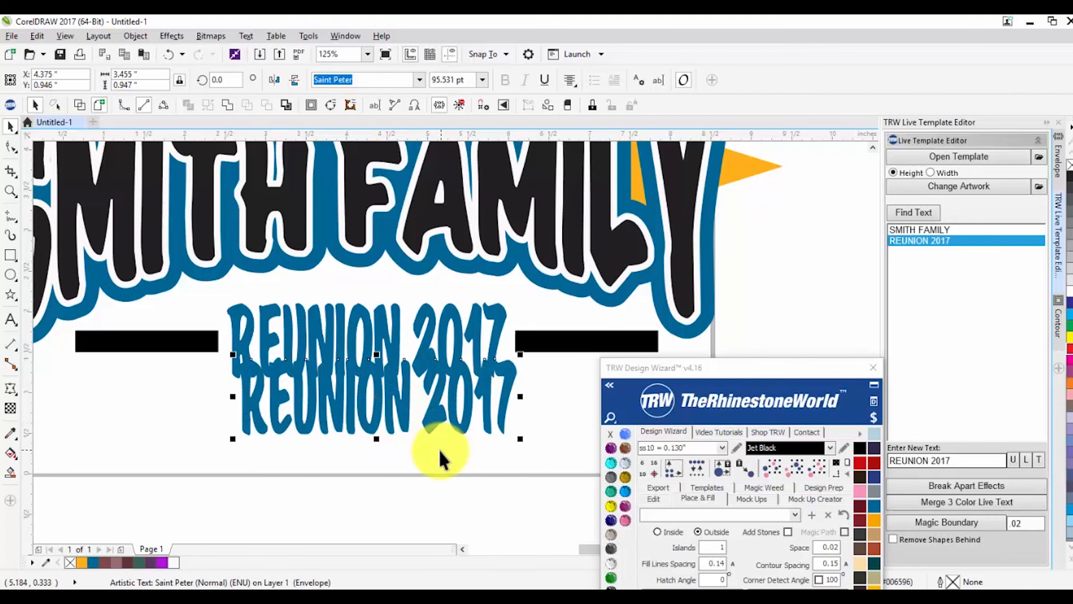
key("ctrl+z")
Step: Color the front REUNION 2017 copy Citrine yellow and offset it slightly down and right, to about X 4.304, Y 1.612 inches
left_click_drag(700, 370, 789, 193)
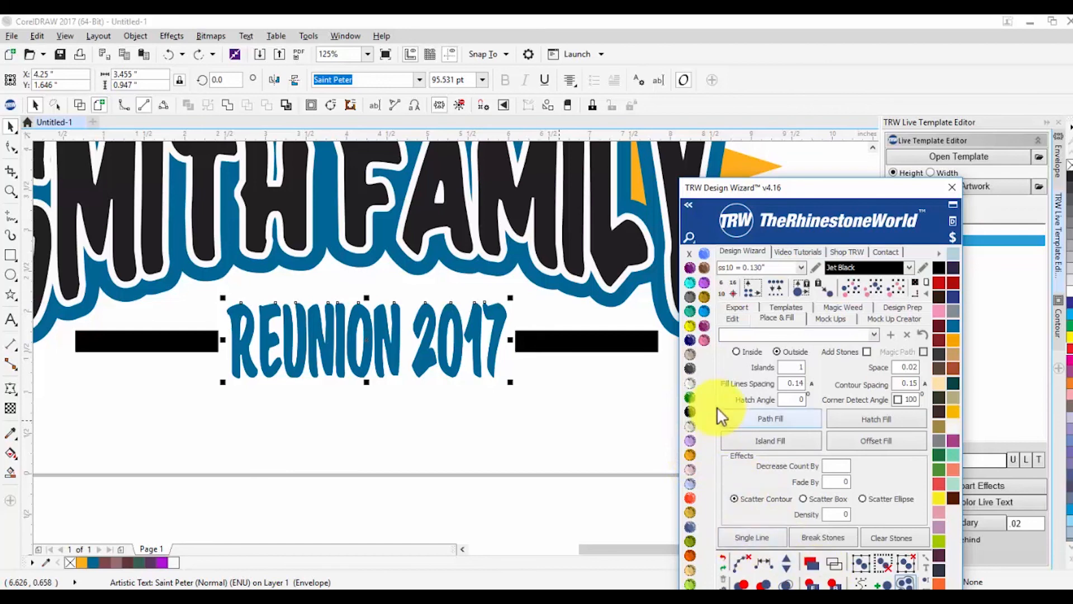
left_click(690, 325)
left_click(440, 427)
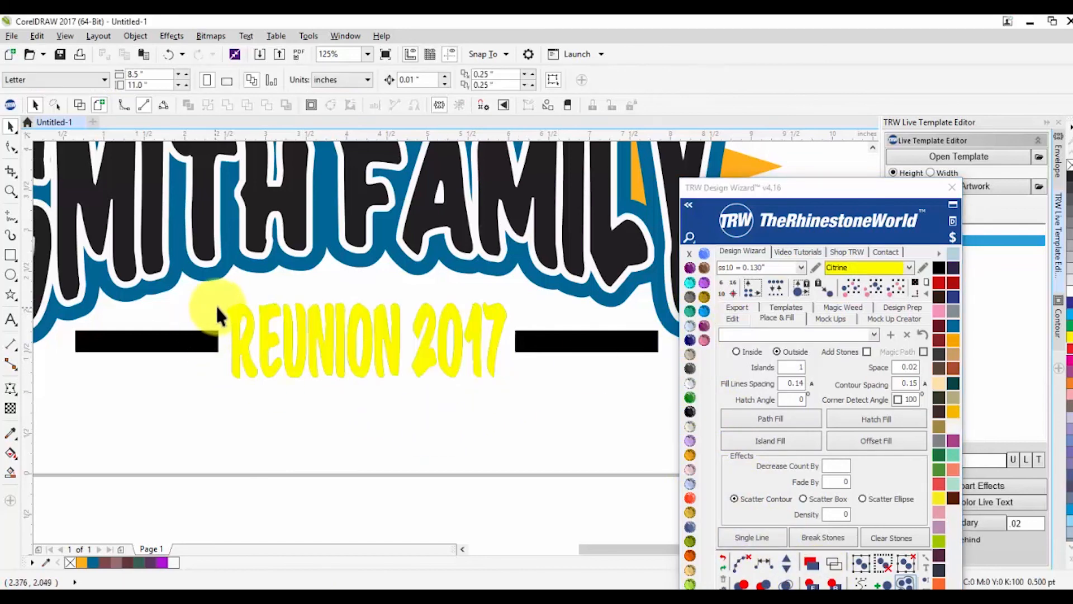
scroll(216, 304, "up", 2)
left_click_drag(244, 314, 255, 322)
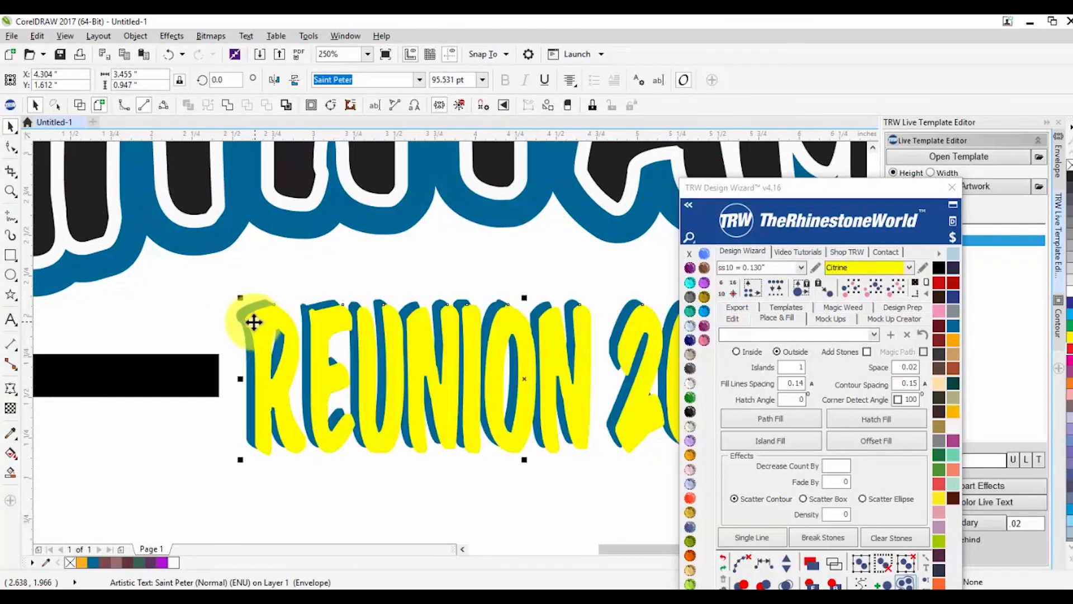
scroll(240, 334, "down", 2)
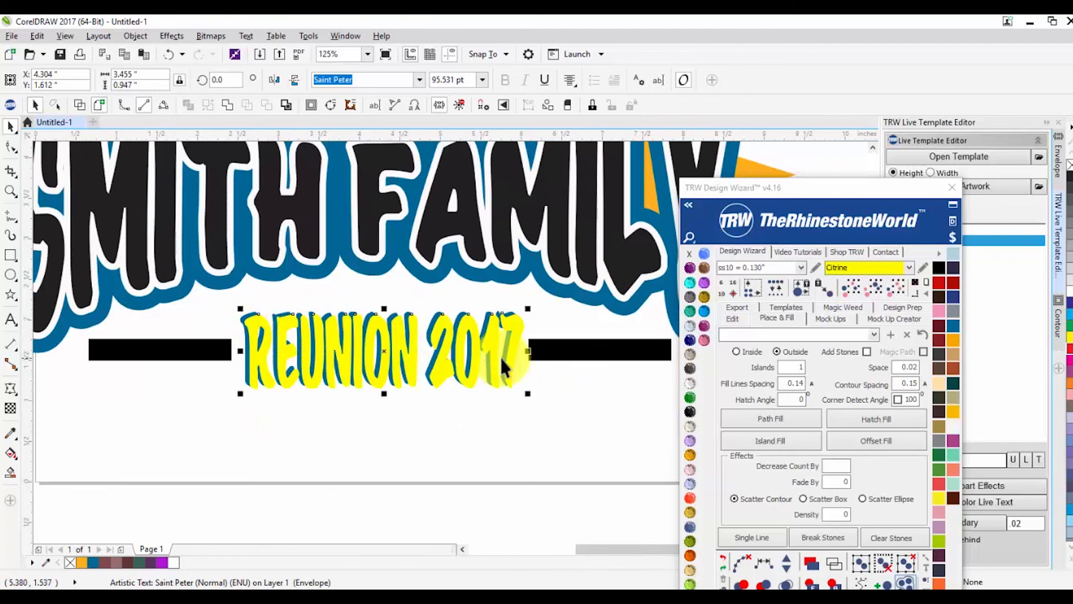
Step: Color the back REUNION 2017 copy Jet Black and the front copy blue to form a drop shadow
left_click(268, 426)
scroll(248, 367, "up", 2)
left_click(247, 367)
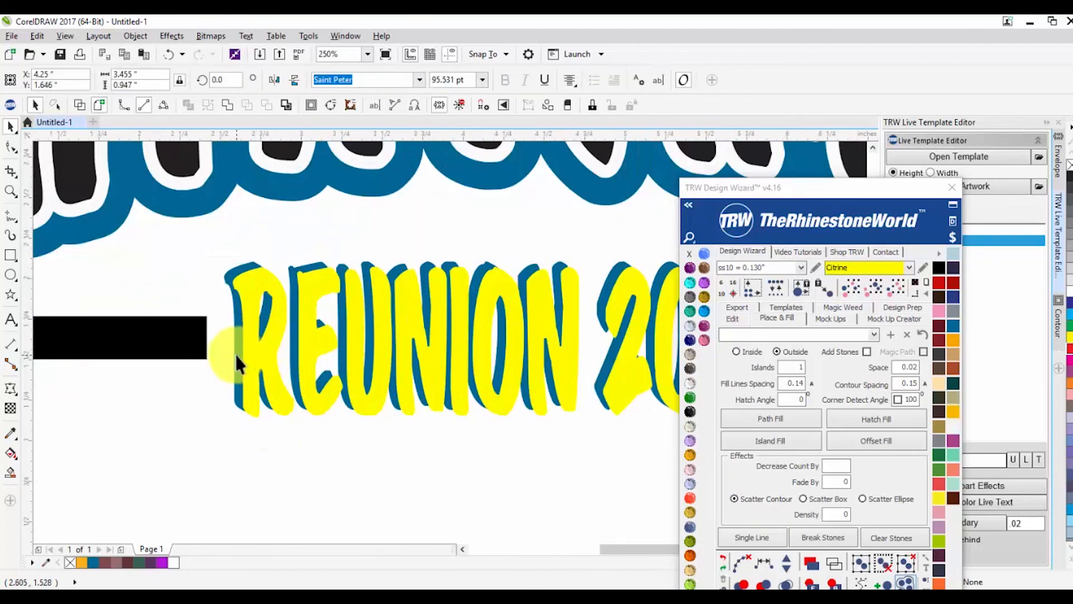
left_click(692, 413)
left_click(352, 444)
left_click(320, 400)
left_click(954, 326)
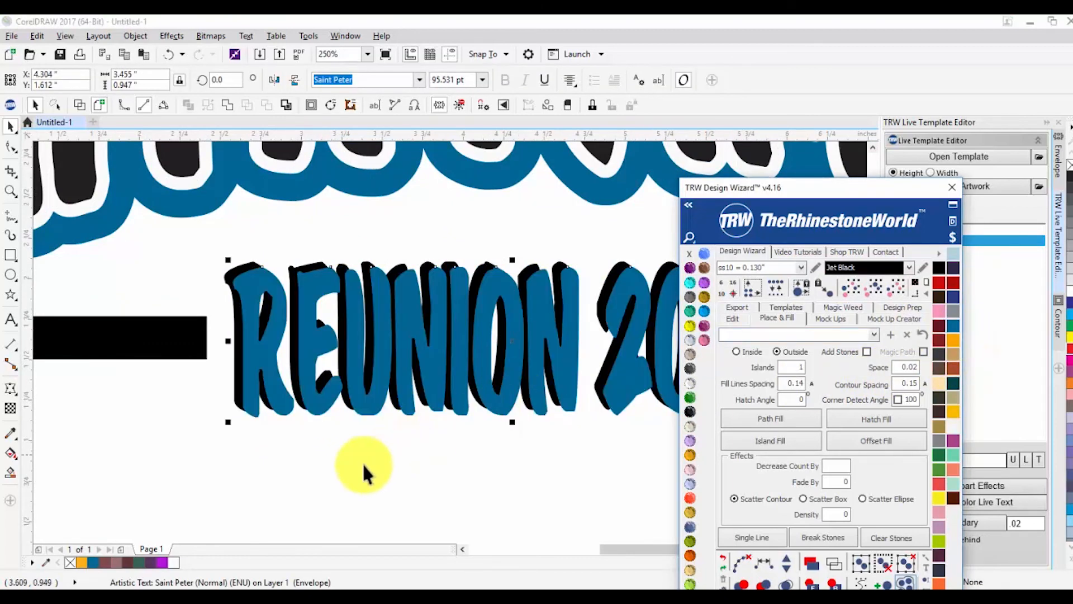
left_click(384, 455)
Step: Shift the blue front REUNION 2017 copy slightly further down and right, to about X 4.315, Y 1.598 inches
scroll(235, 414, "down", 2)
scroll(364, 407, "down", 1)
scroll(365, 405, "up", 1)
scroll(362, 398, "down", 1)
scroll(326, 388, "up", 5)
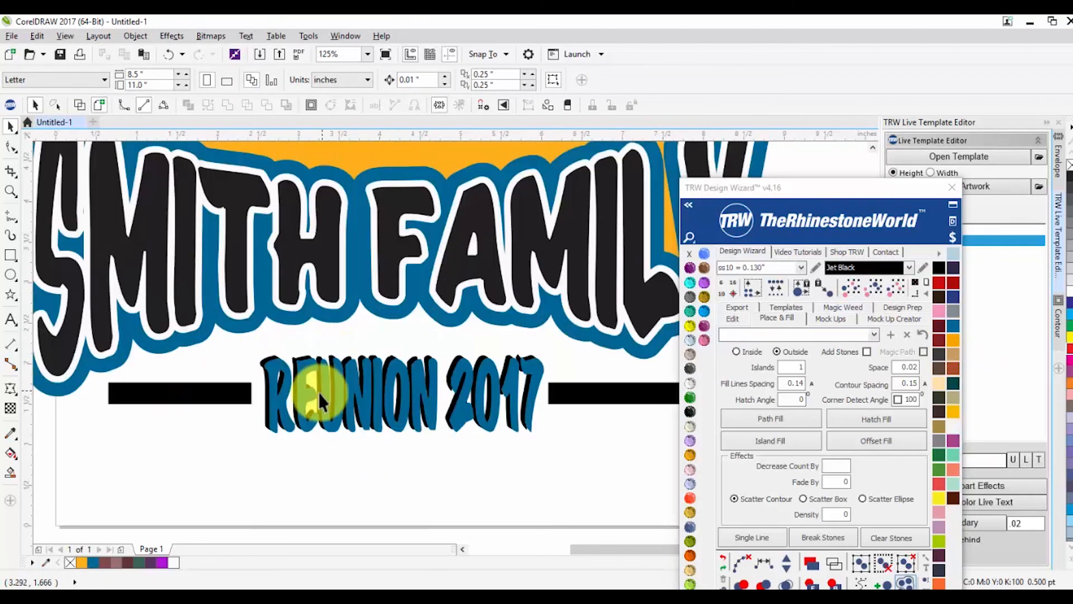
left_click(268, 386)
left_click_drag(268, 389, 274, 392)
scroll(274, 392, "down", 1)
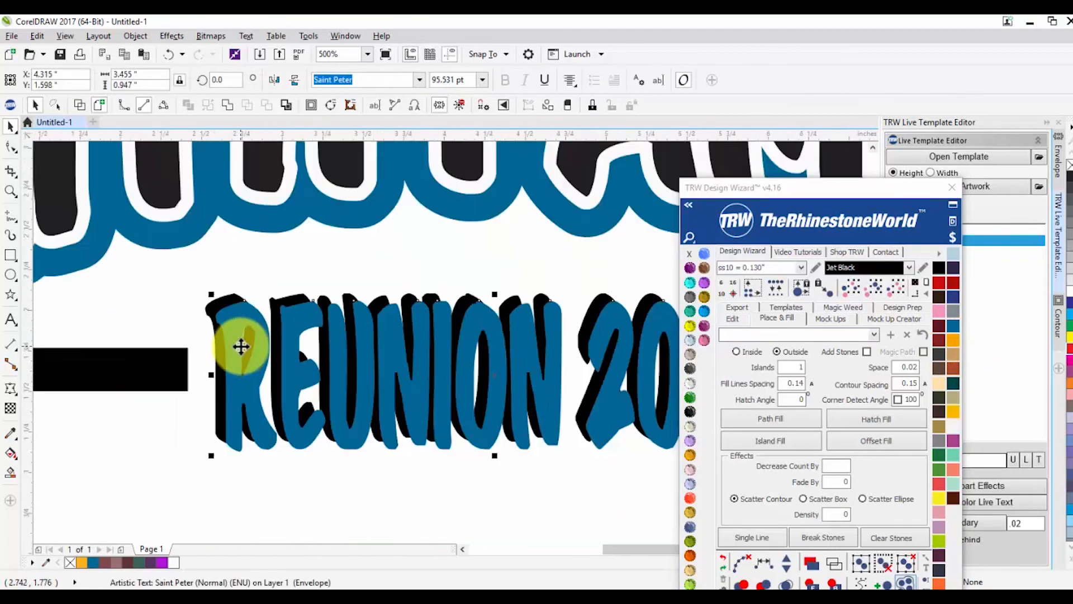
scroll(242, 319, "up", 1)
scroll(233, 319, "down", 1)
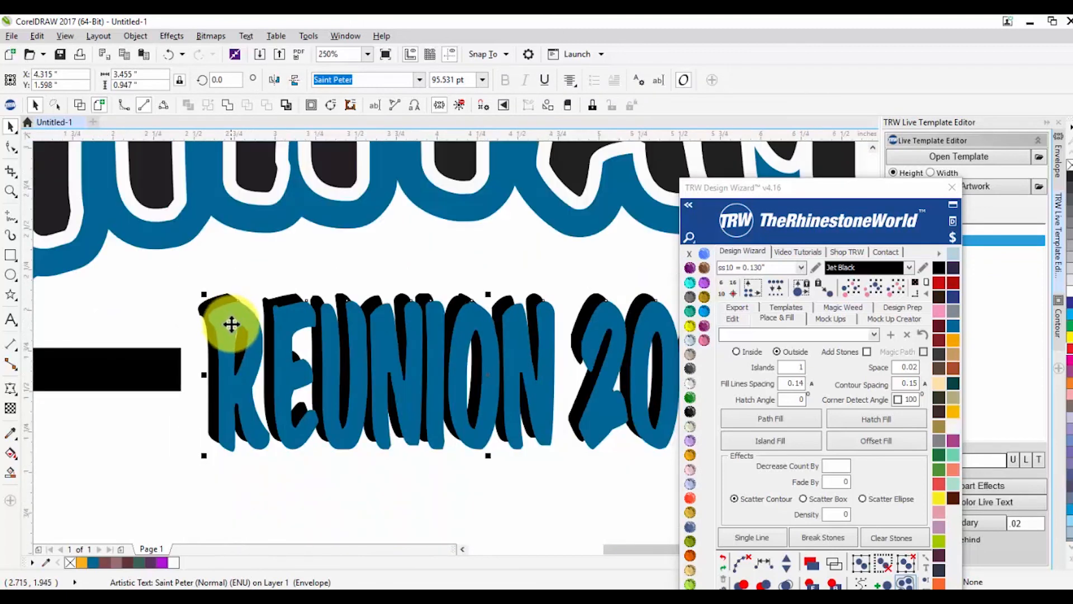
scroll(230, 320, "down", 1)
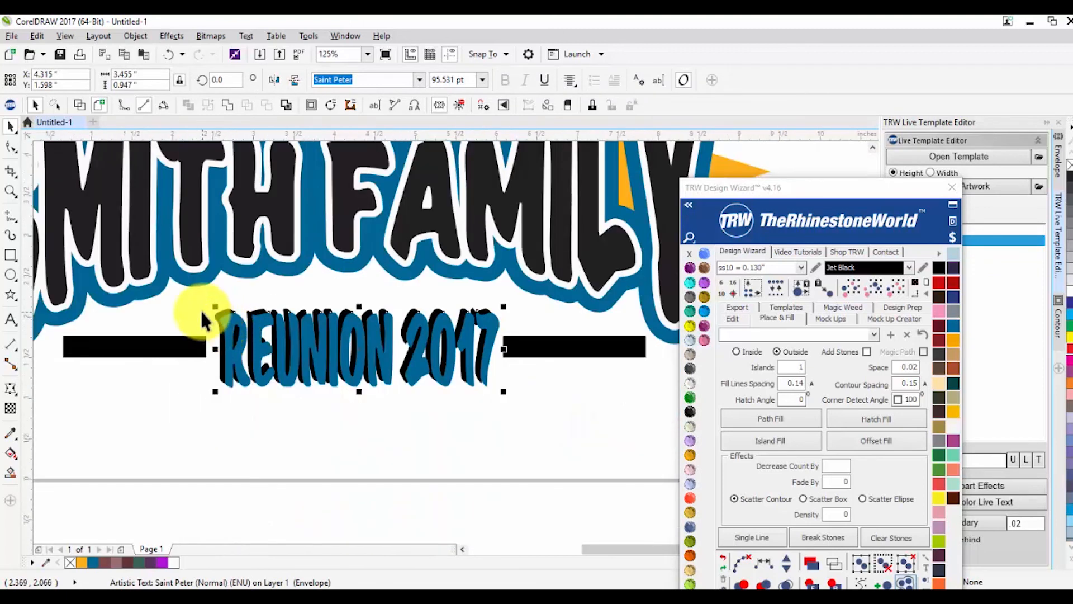
Step: Try the blue REUNION 2017 copy offset up and left of the black one, at about X 4.181, Y 1.689 inches
scroll(205, 311, "up", 2)
left_click_drag(228, 324, 206, 345)
scroll(230, 313, "down", 1)
scroll(214, 340, "down", 1)
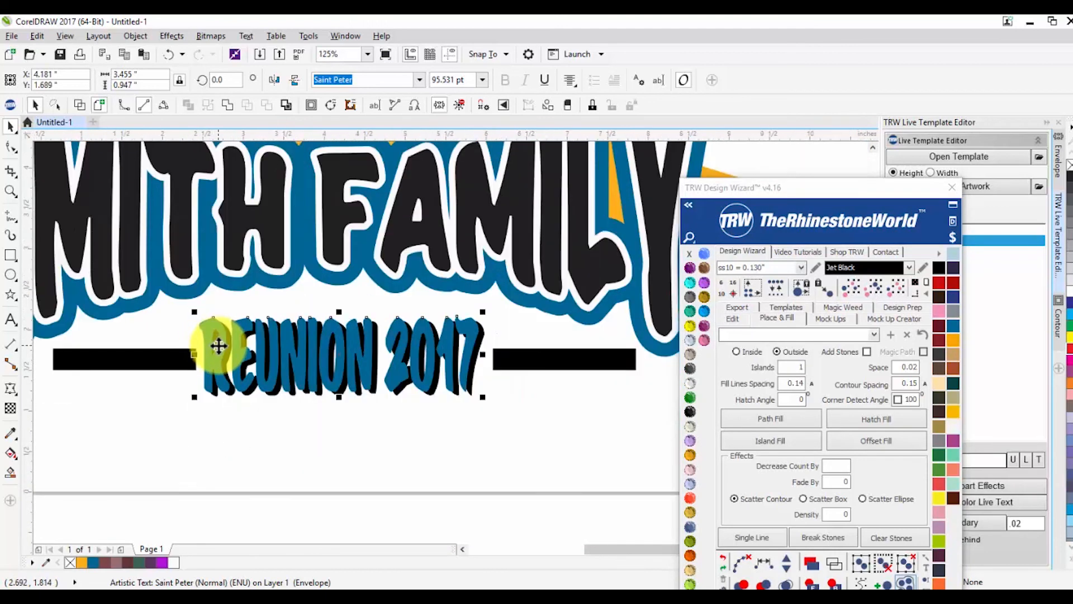
Step: Nudge the blue REUNION 2017 copy right and down to X 4.31, Y 1.598 inches, leaving the black shadow at its upper left
scroll(218, 344, "up", 2)
left_click_drag(223, 364, 232, 366)
key("Right")
key("Right")
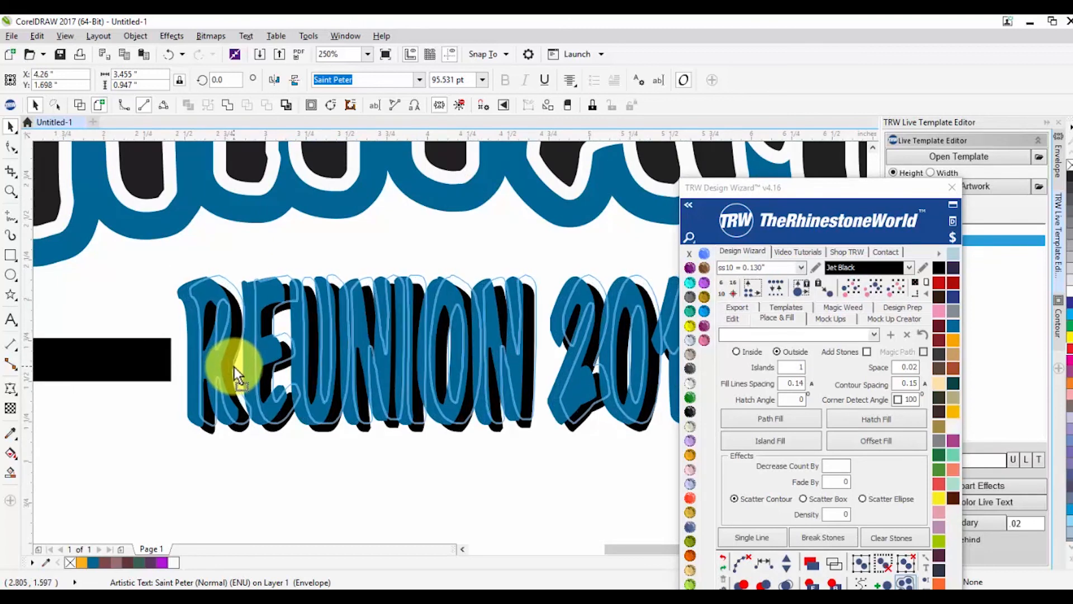
key("Right")
key("Right")
key("Right")
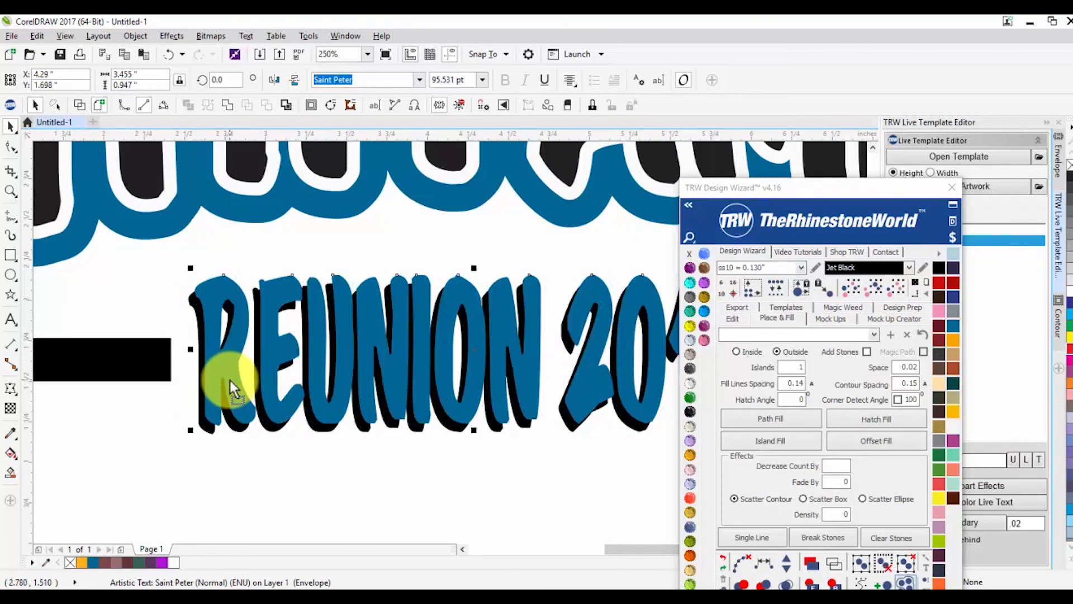
scroll(202, 360, "down", 1)
key("Right")
key("Right")
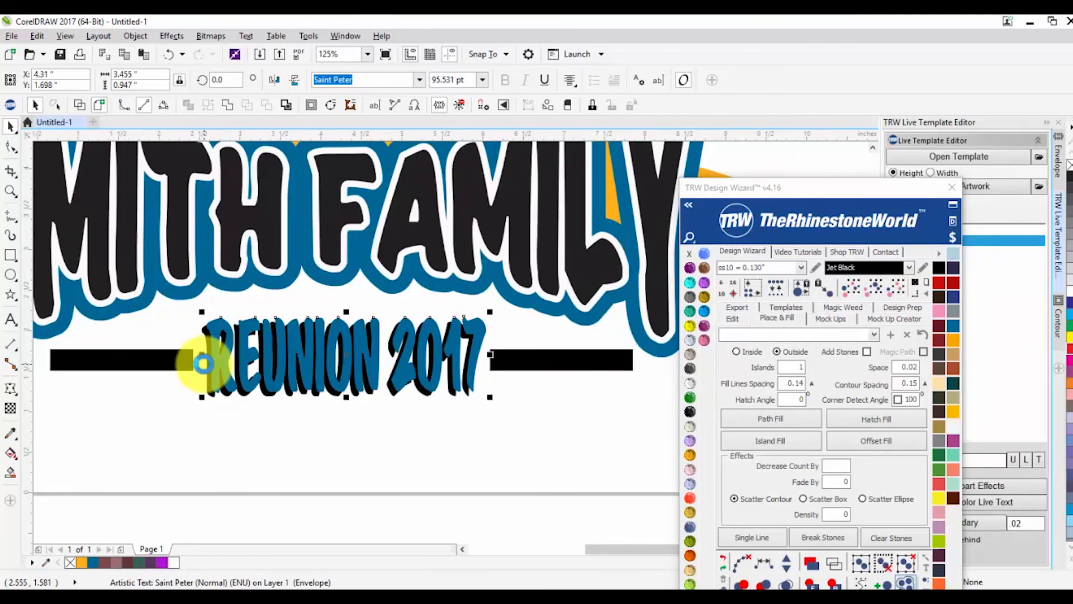
key("Down")
key("Down")
key("Down")
key("Down")
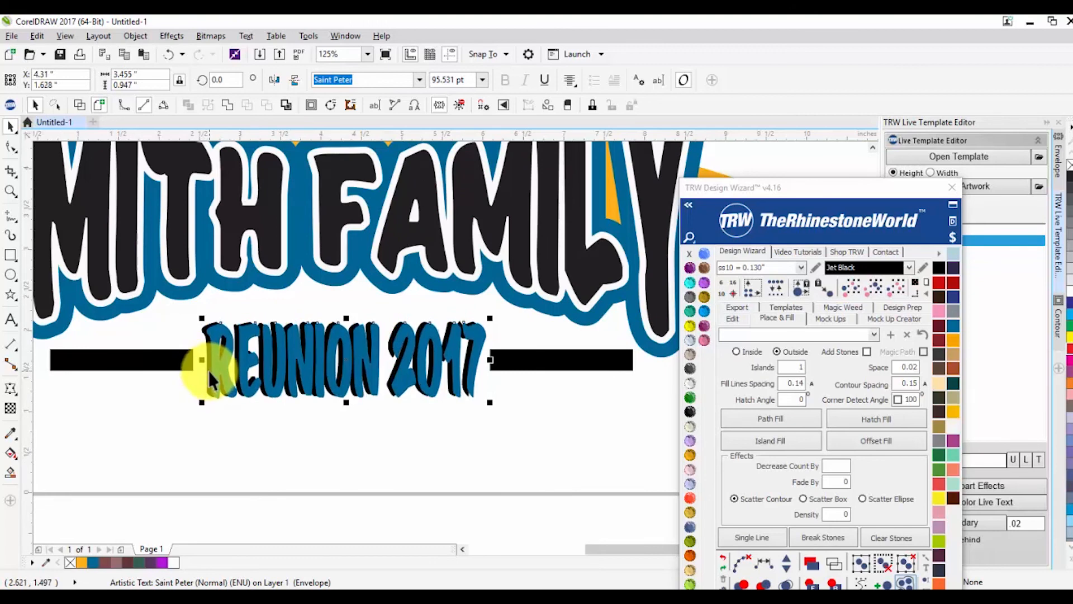
left_click(265, 458)
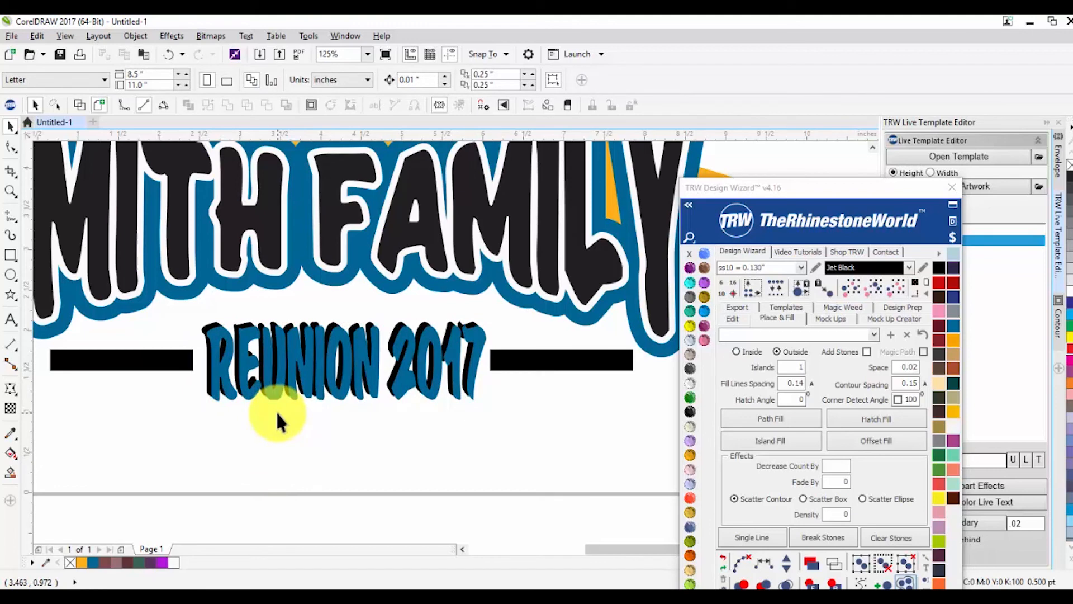
Step: Move the TRW Design Wizard window clear of the artwork and find the template's editable text lines
left_click_drag(816, 194, 662, 437)
scroll(706, 365, "down", 2)
scroll(559, 343, "down", 1)
scroll(548, 332, "up", 2)
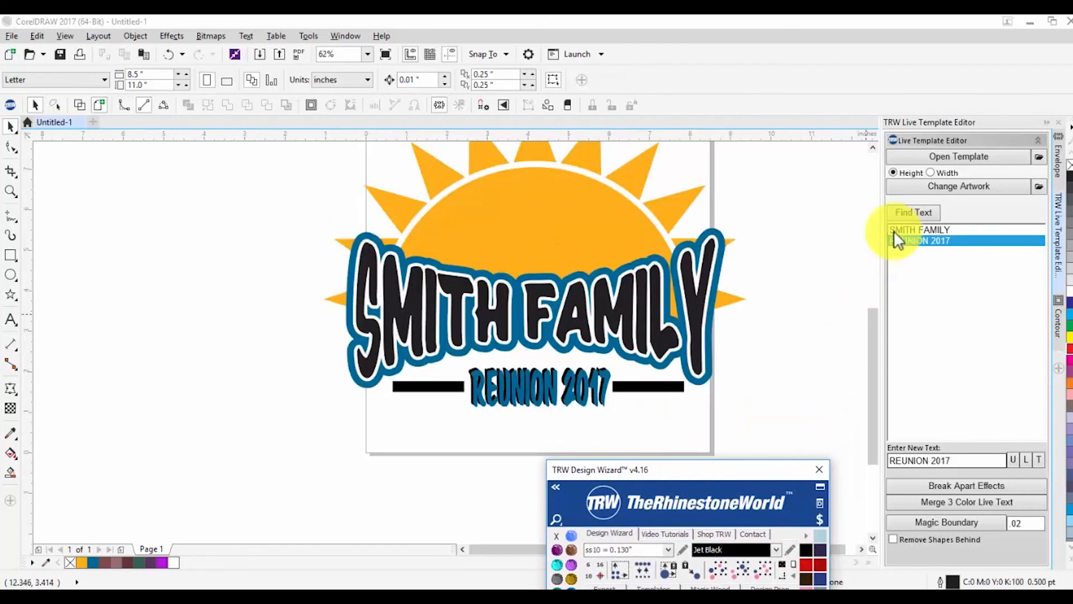
left_click(914, 213)
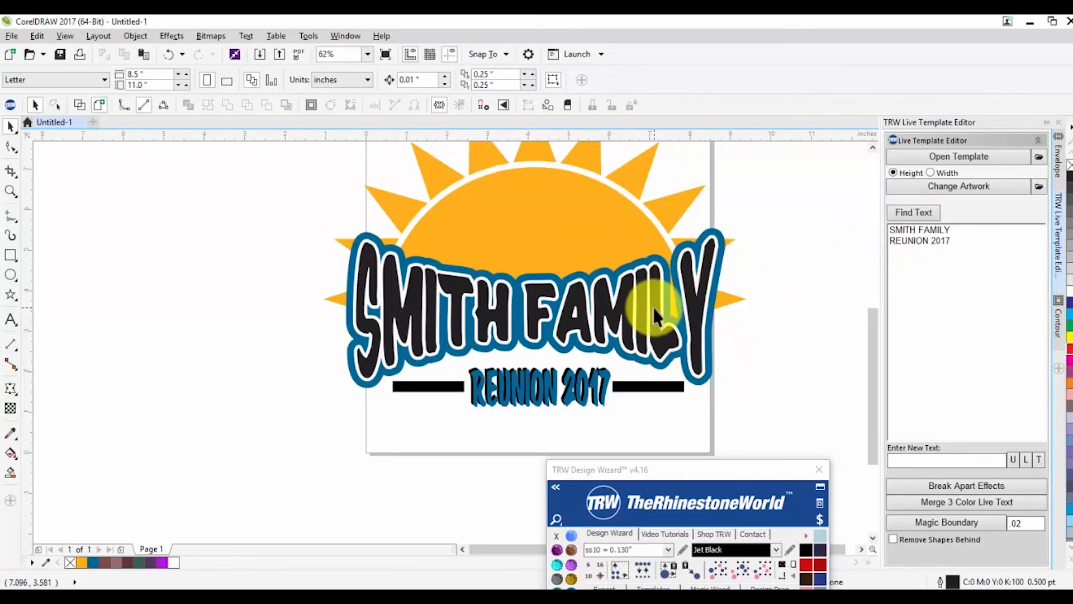
Step: Try pulling the large family-name headline away from the design, and undo the move
left_click_drag(655, 307, 347, 252)
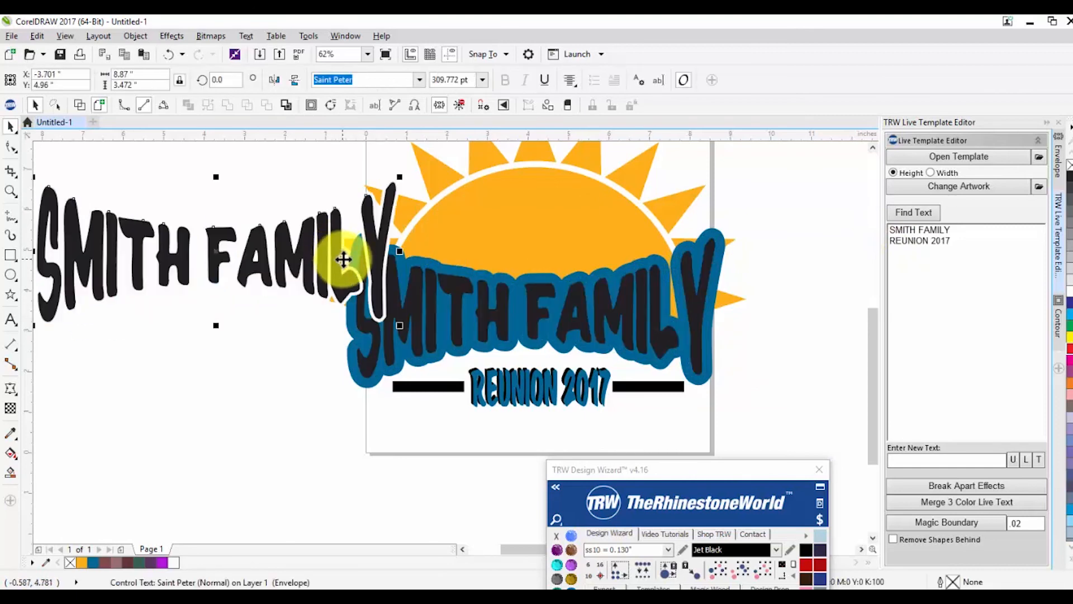
key("ctrl+z")
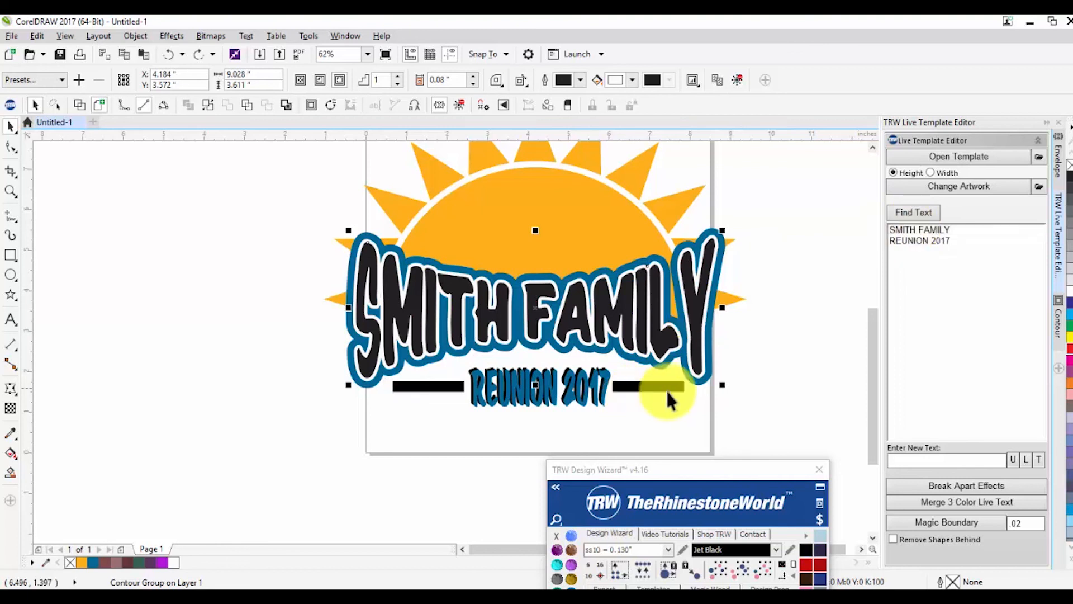
Step: Delete the blue front copy of REUNION 2017 to try the plain black version, and undo the deletion
scroll(549, 400, "up", 3)
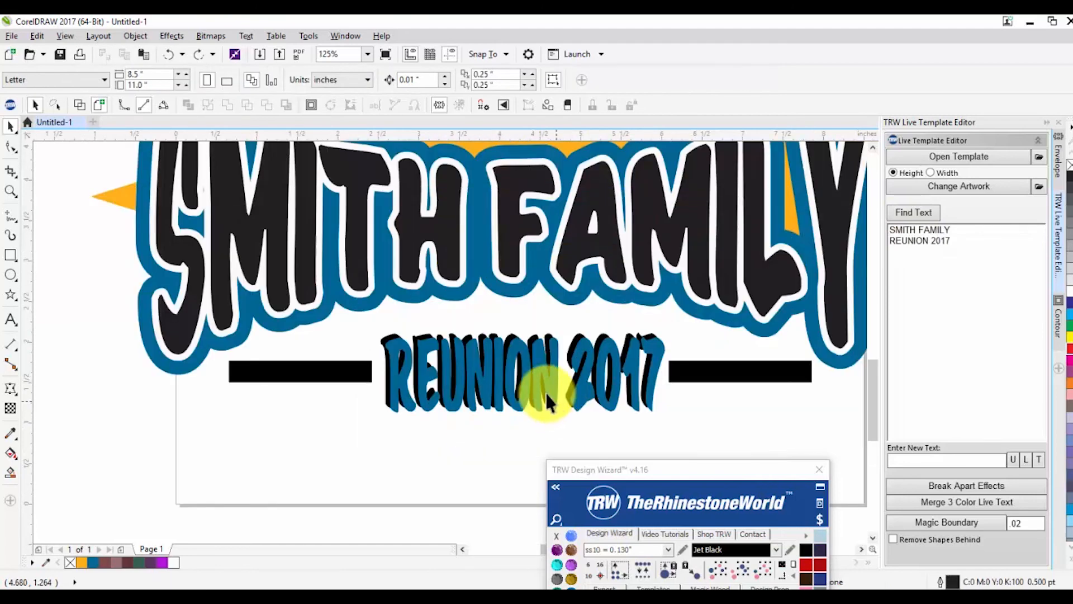
left_click(401, 369)
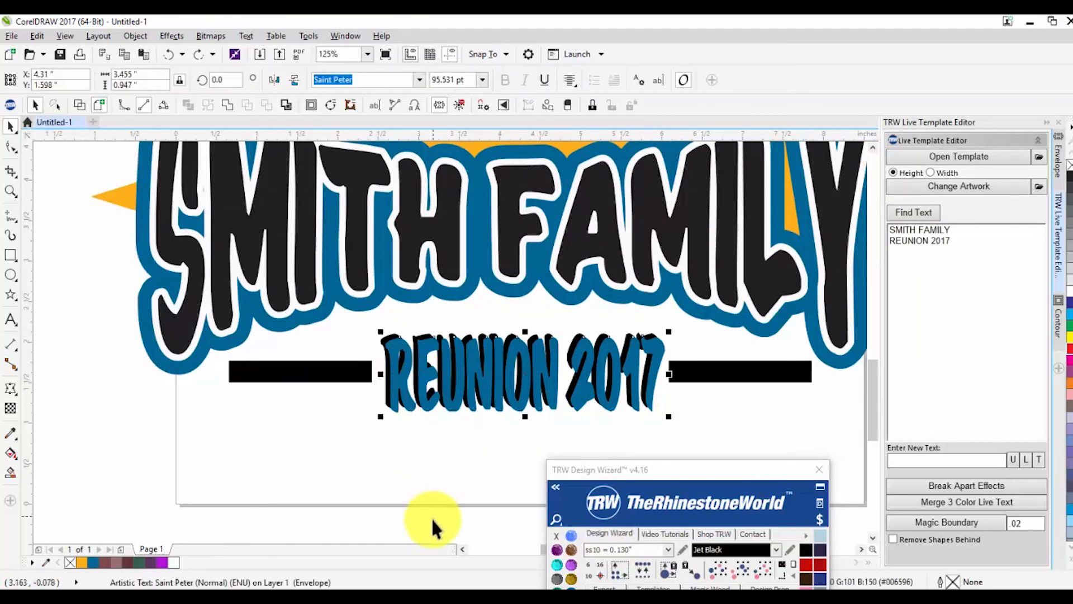
left_click(395, 467)
left_click(401, 392)
key("Delete")
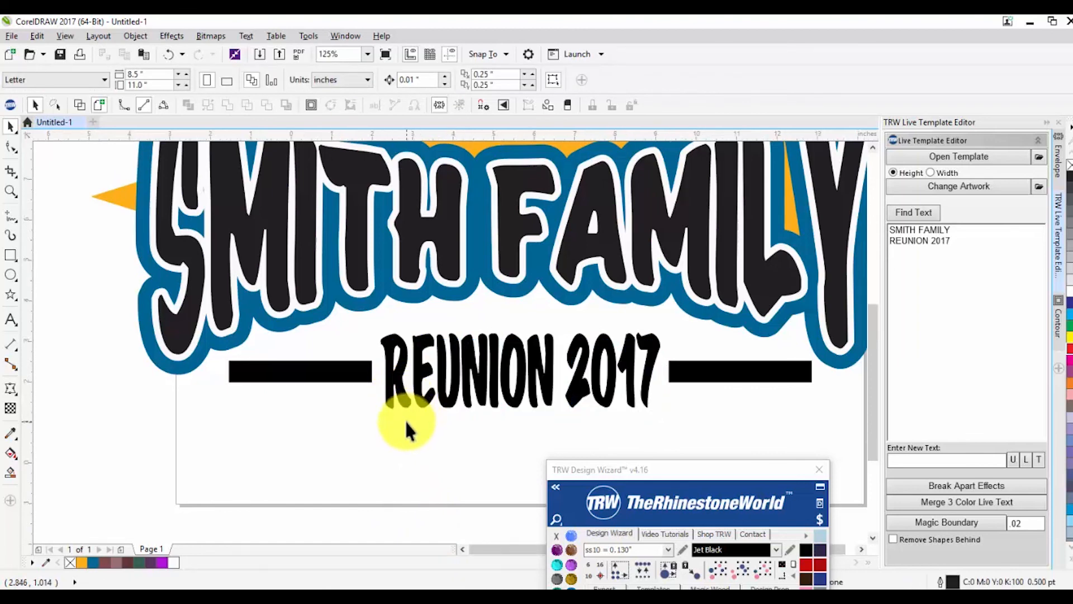
scroll(405, 419, "down", 1)
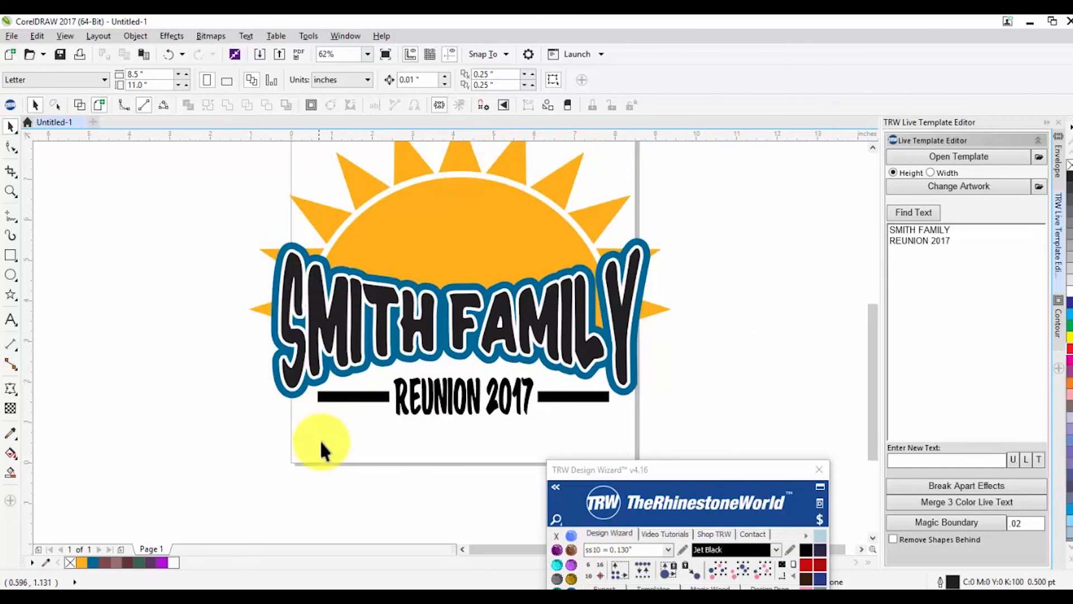
key("ctrl+z")
left_click(363, 470)
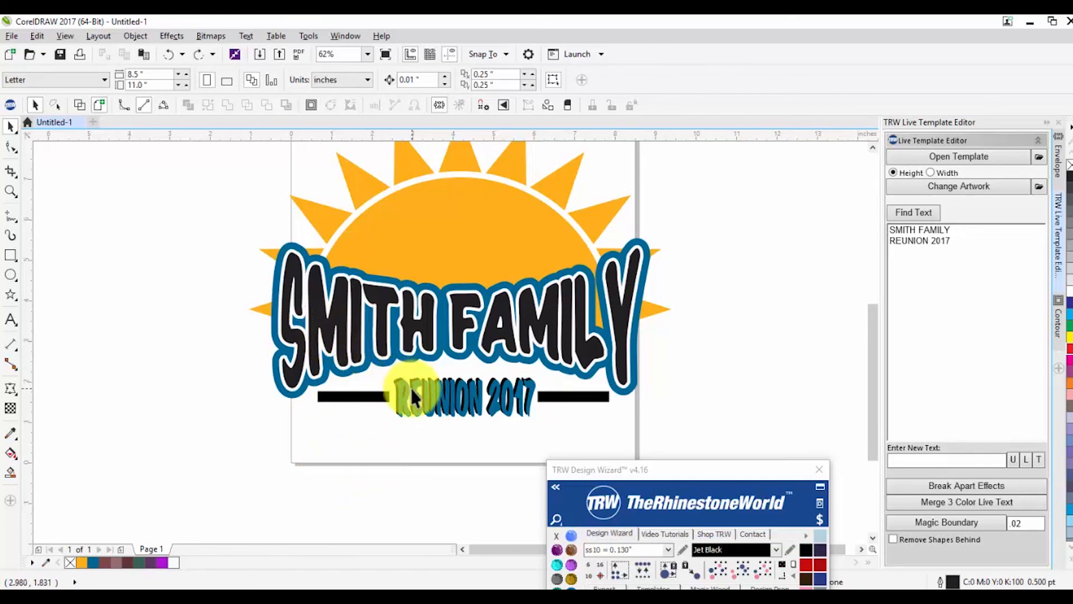
Step: Find the editable text lines again and pick the REUNION 2017 entry to select both of its copies
scroll(411, 388, "down", 1)
scroll(410, 384, "up", 1)
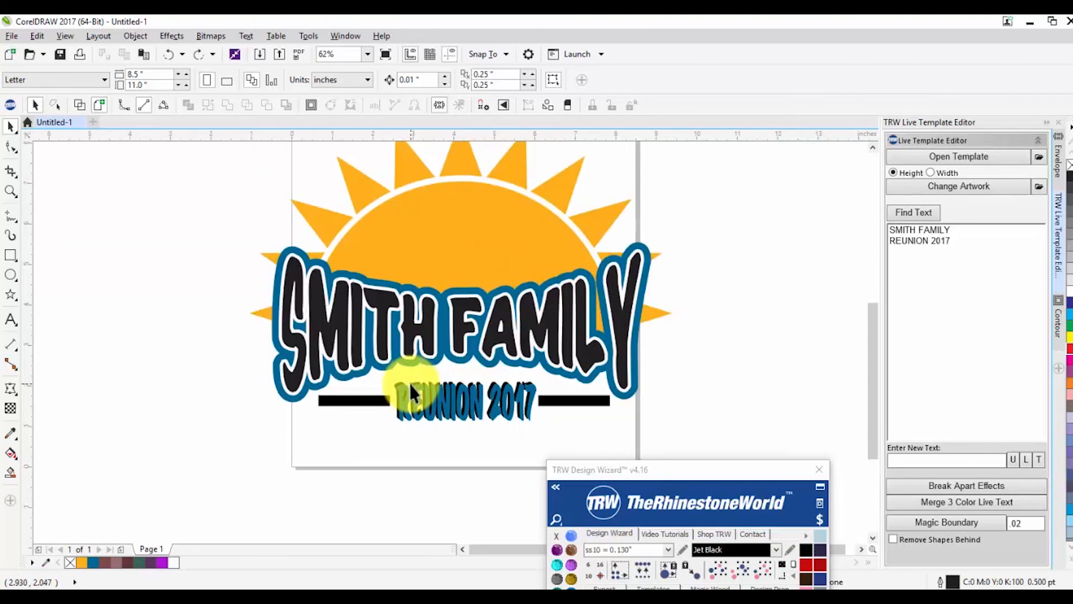
scroll(412, 386, "down", 1)
scroll(390, 339, "up", 1)
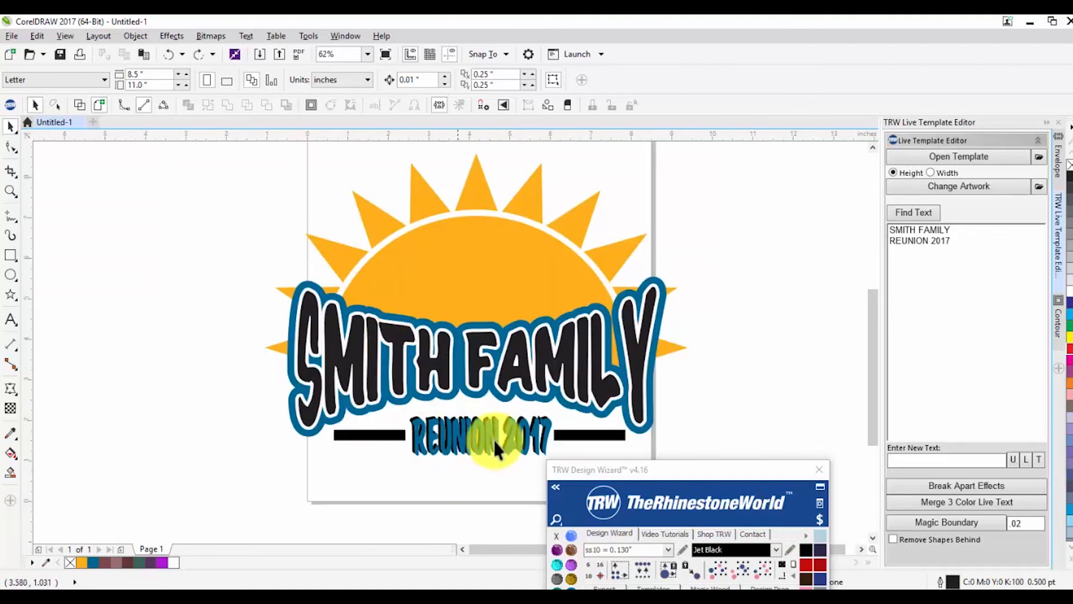
left_click(914, 215)
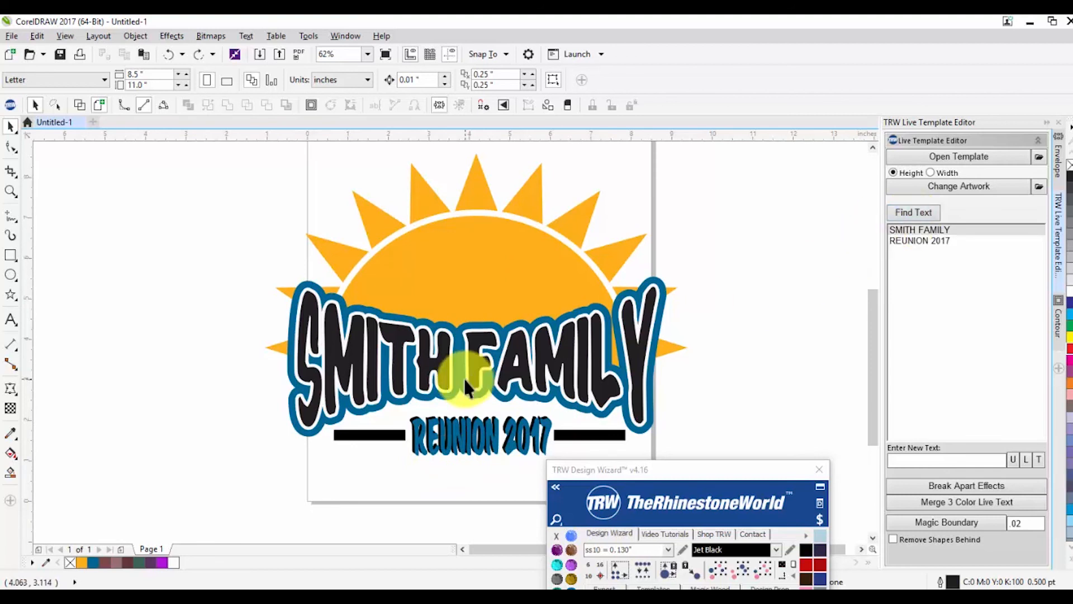
left_click(906, 231)
left_click(905, 240)
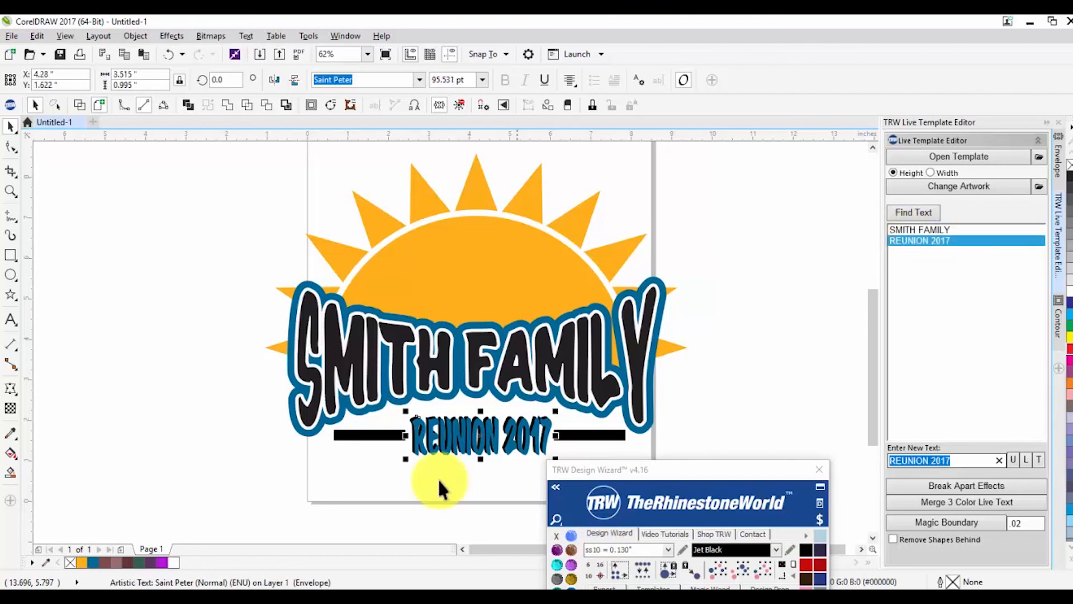
left_click(470, 464)
scroll(488, 450, "up", 3)
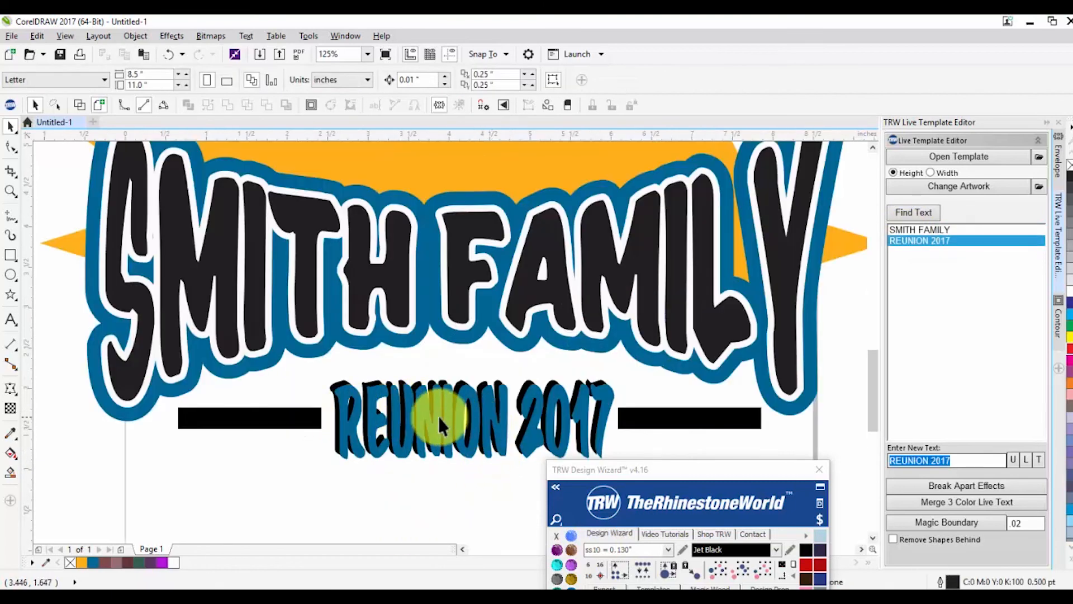
Step: Try to replace the REUNION 2017 line with VACATION in the Live Template Editor
left_click(962, 459)
left_click_drag(932, 460, 751, 456)
left_click_drag(949, 459, 951, 460)
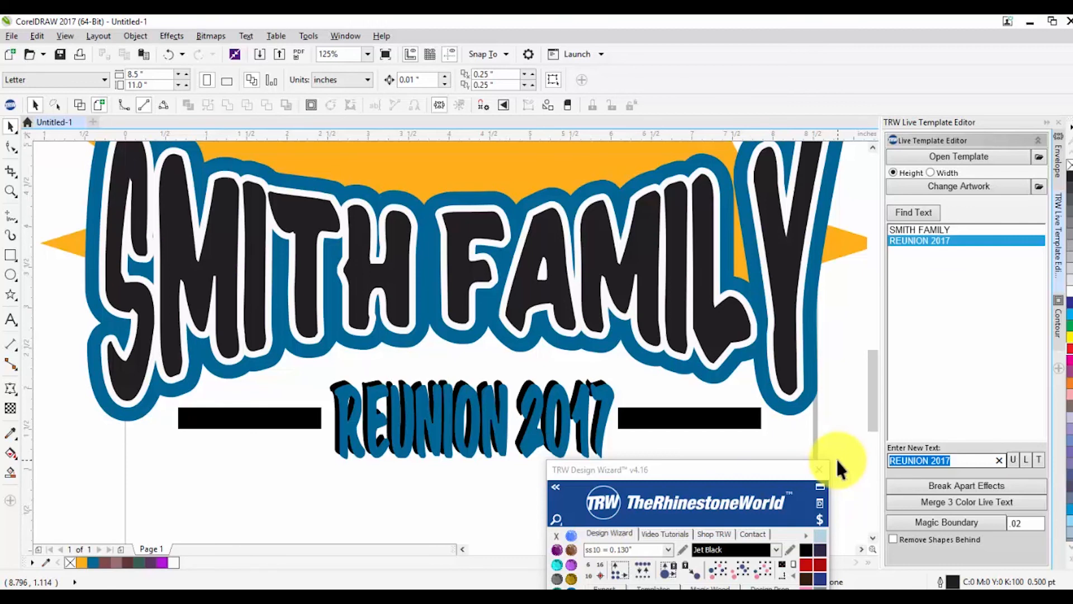
type("VACA")
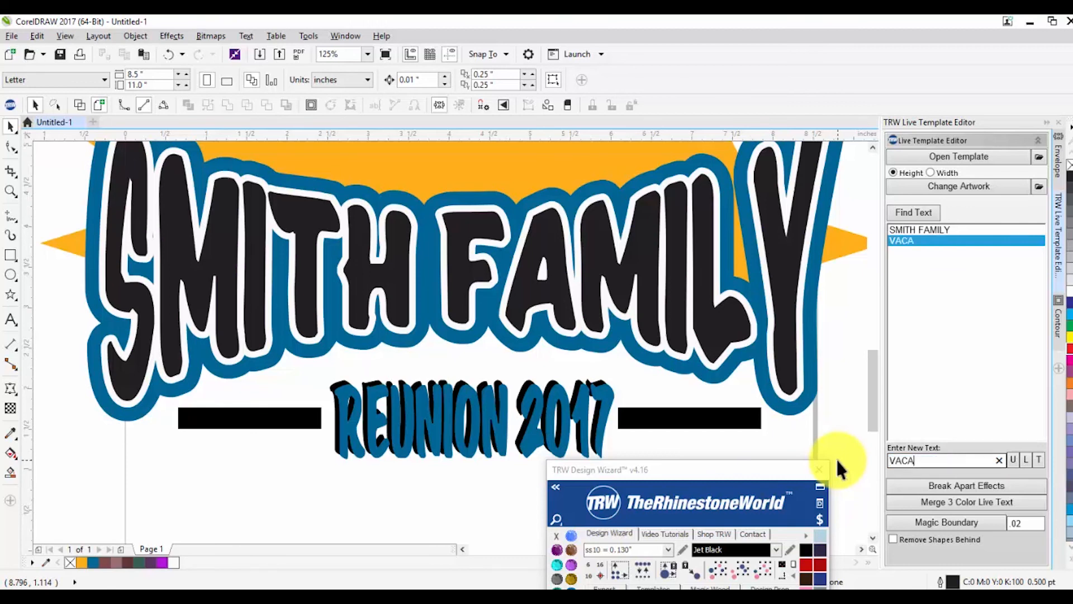
type("TION")
key("Return")
scroll(399, 386, "down", 2)
left_click(391, 421)
left_click(394, 414)
left_click(360, 411)
Step: Find the editable text lines again and replace the REUNION 2017 entry with VACATION in the Live Template Editor
left_click(914, 212)
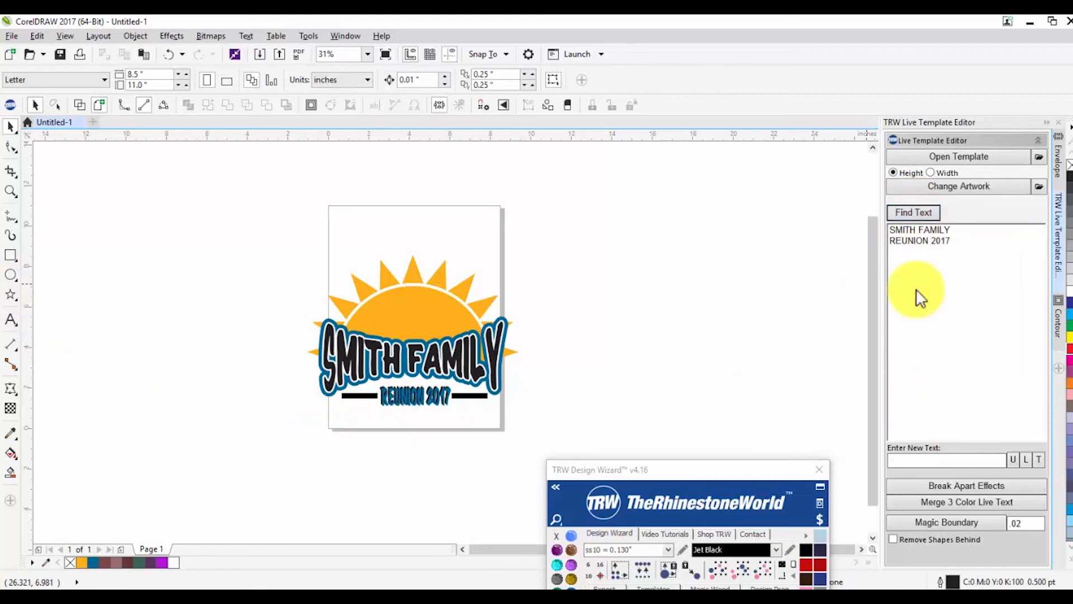
left_click(915, 241)
type("VACT")
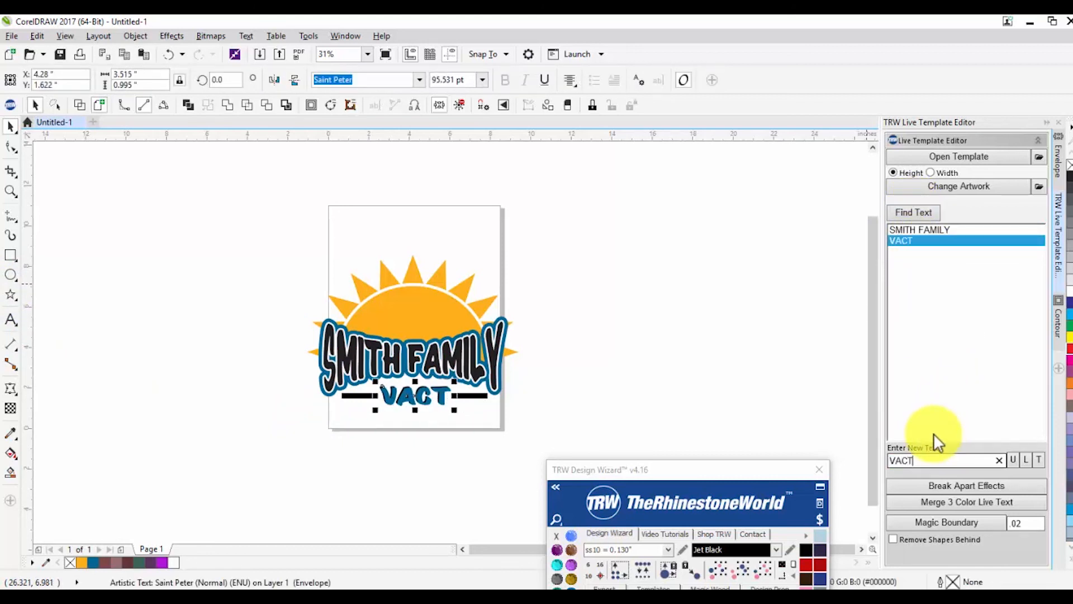
key("BackSpace")
type("ATION")
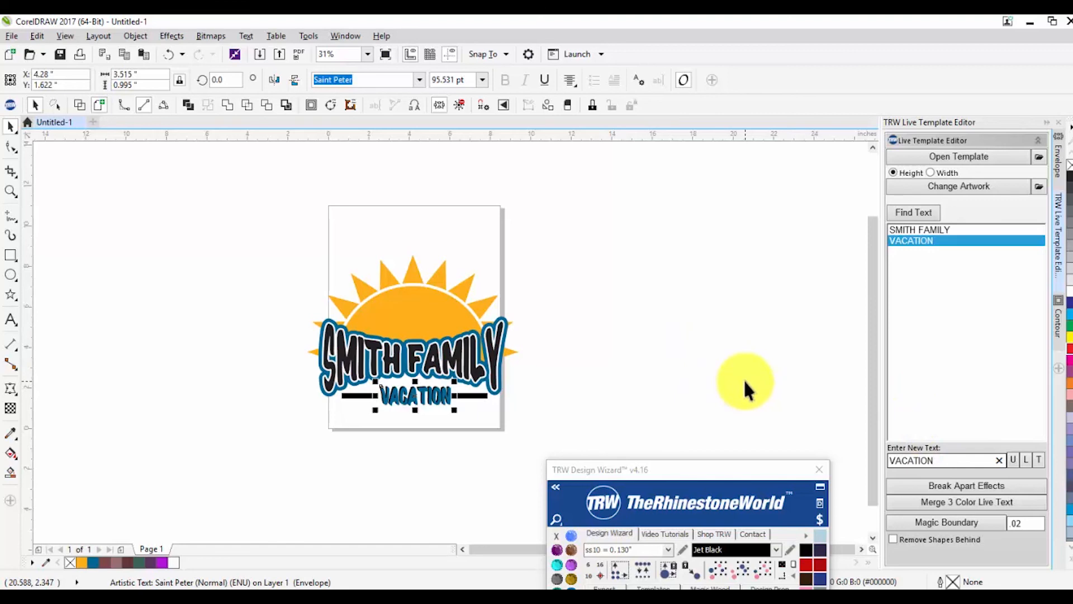
Step: Try moving the blue front copy of VACATION relative to its black shadow, and undo the move
scroll(391, 391, "up", 5)
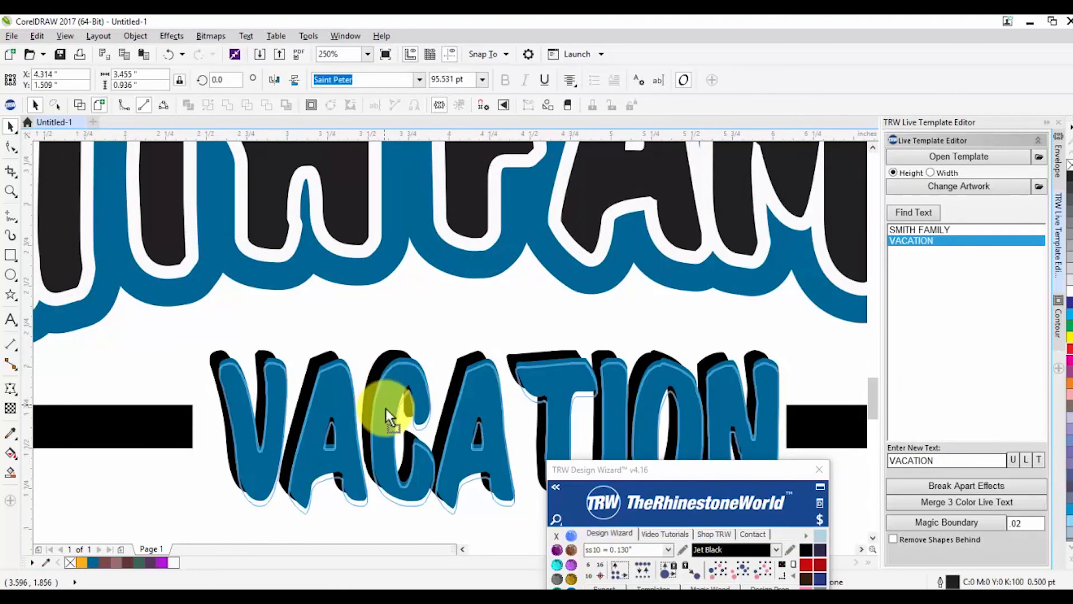
left_click(386, 408)
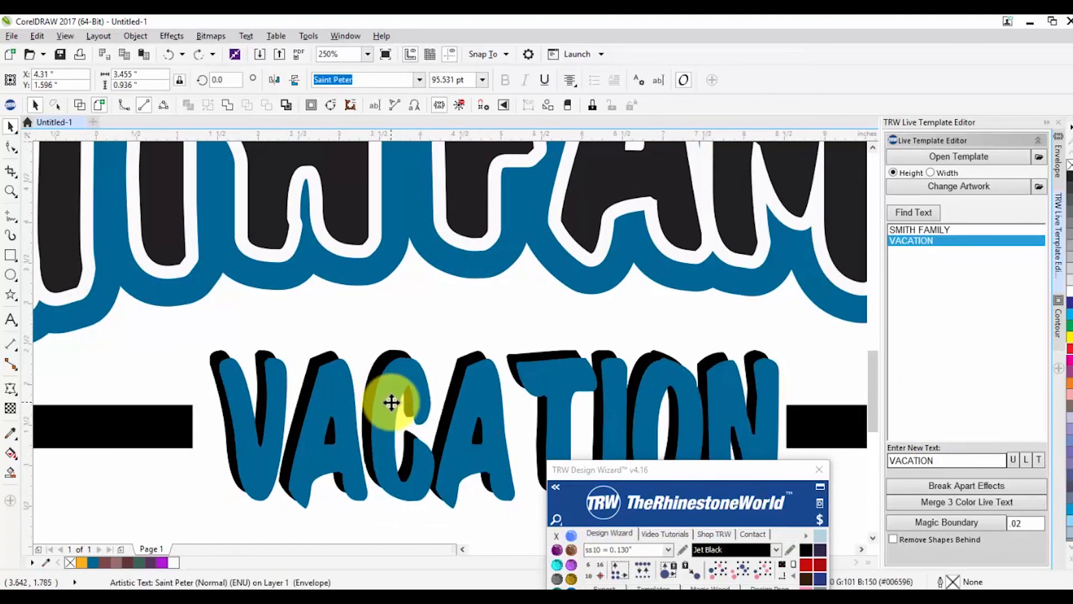
scroll(392, 402, "down", 3)
left_click(421, 491)
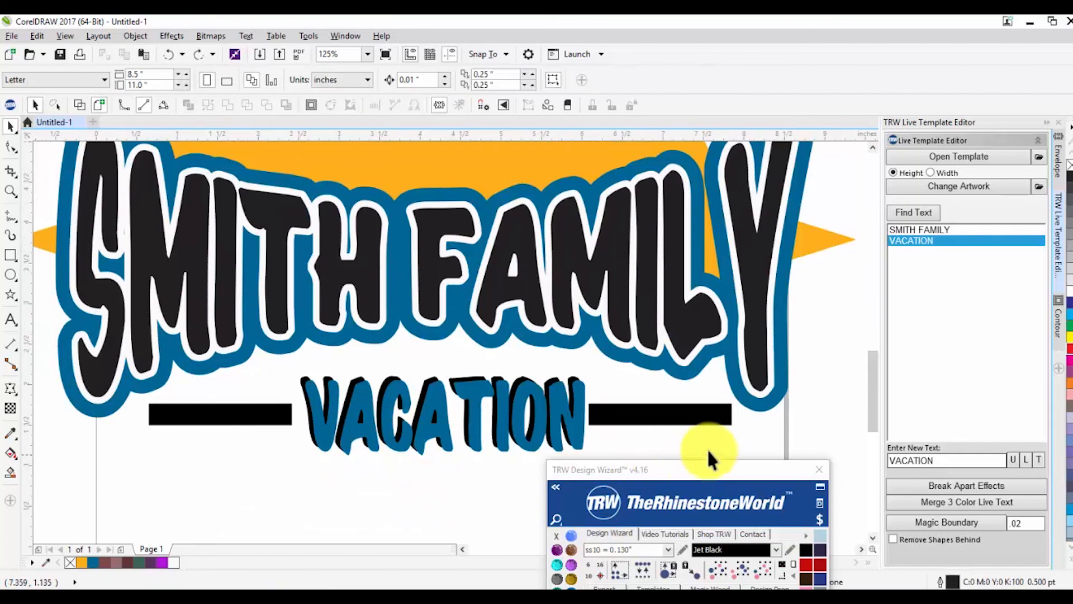
Step: Find the editable text lines again and review the whole design with its VACATION line
left_click(924, 212)
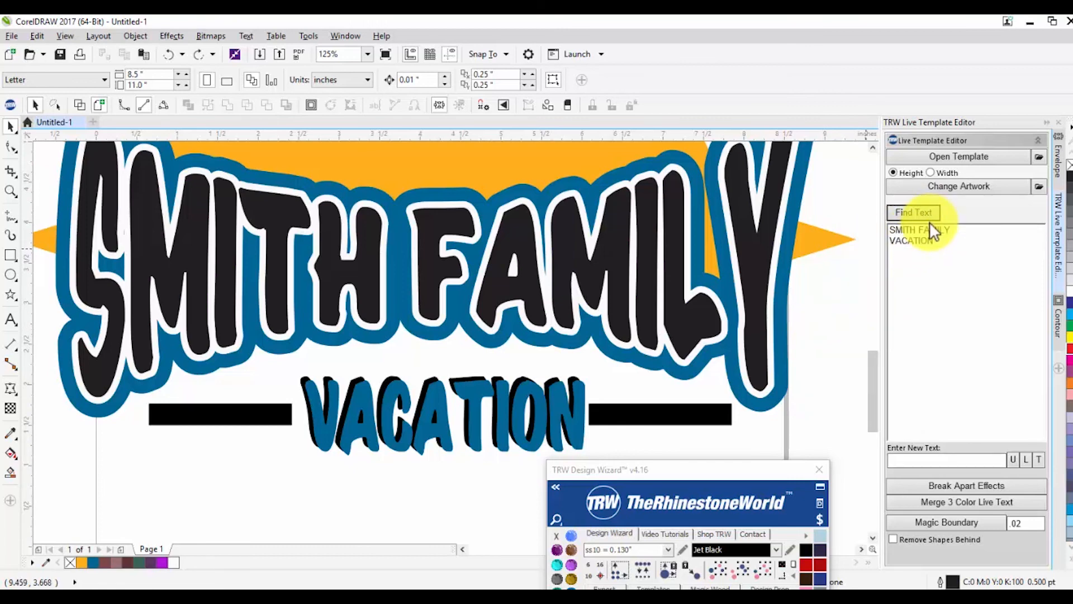
scroll(433, 281, "down", 2)
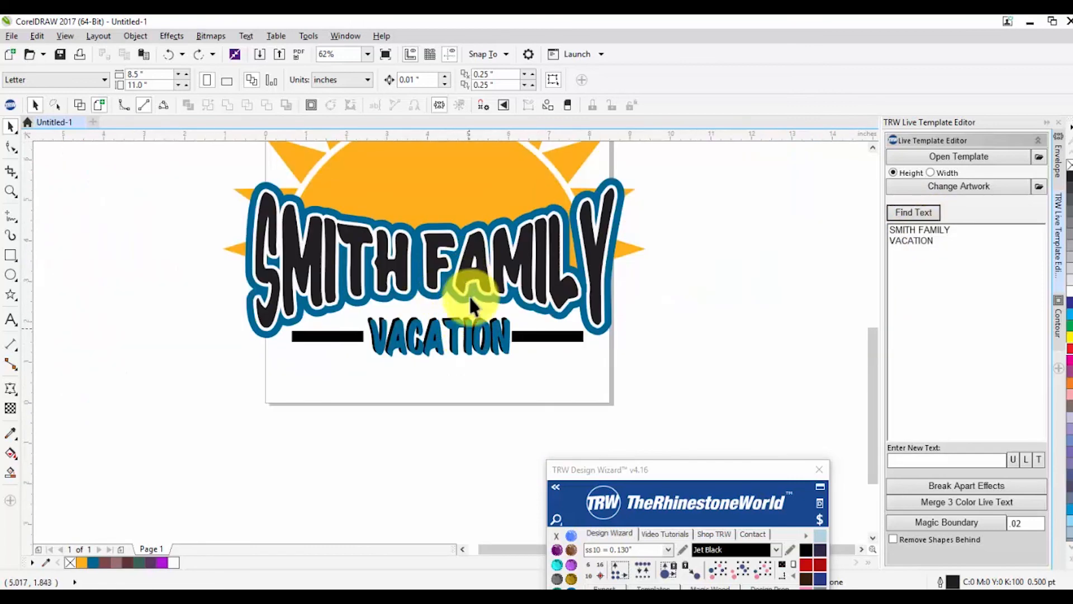
scroll(469, 296, "down", 2)
scroll(481, 284, "up", 2)
scroll(477, 286, "down", 1)
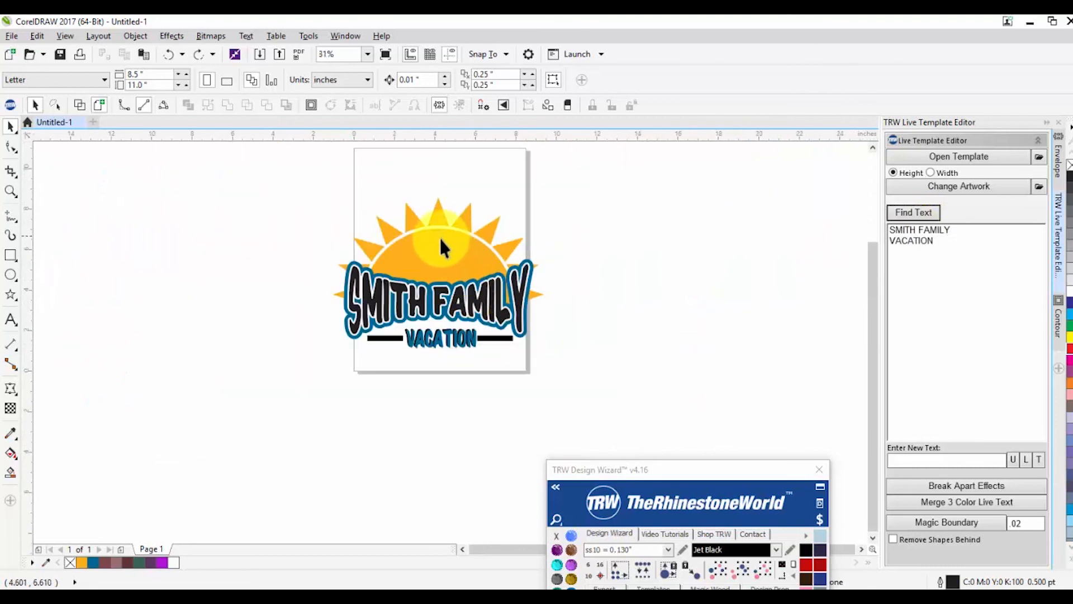
scroll(444, 243, "up", 1)
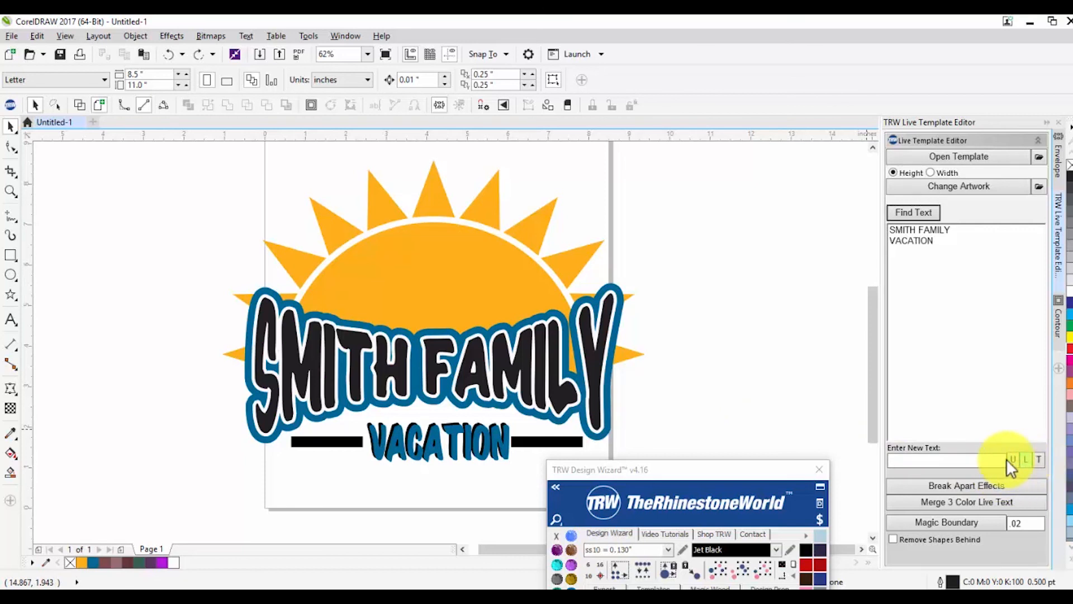
Step: Reposition and expand the TRW Design Wizard to look at its font and text tools, and close it
left_click_drag(709, 473, 734, 180)
left_click(587, 194)
left_click_drag(637, 181, 661, 123)
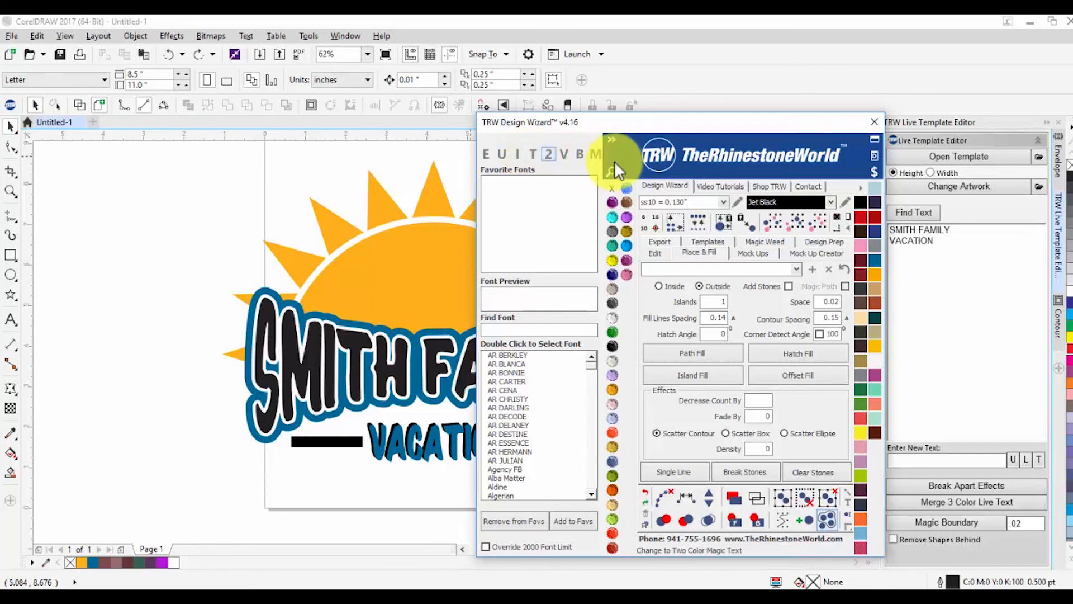
left_click(873, 120)
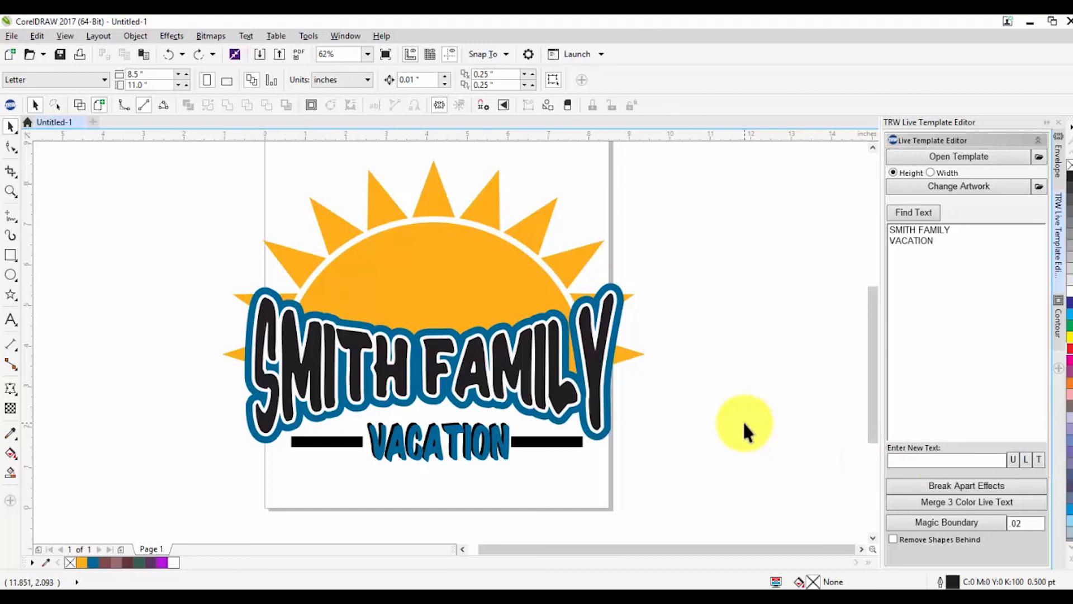
scroll(664, 387, "down", 1)
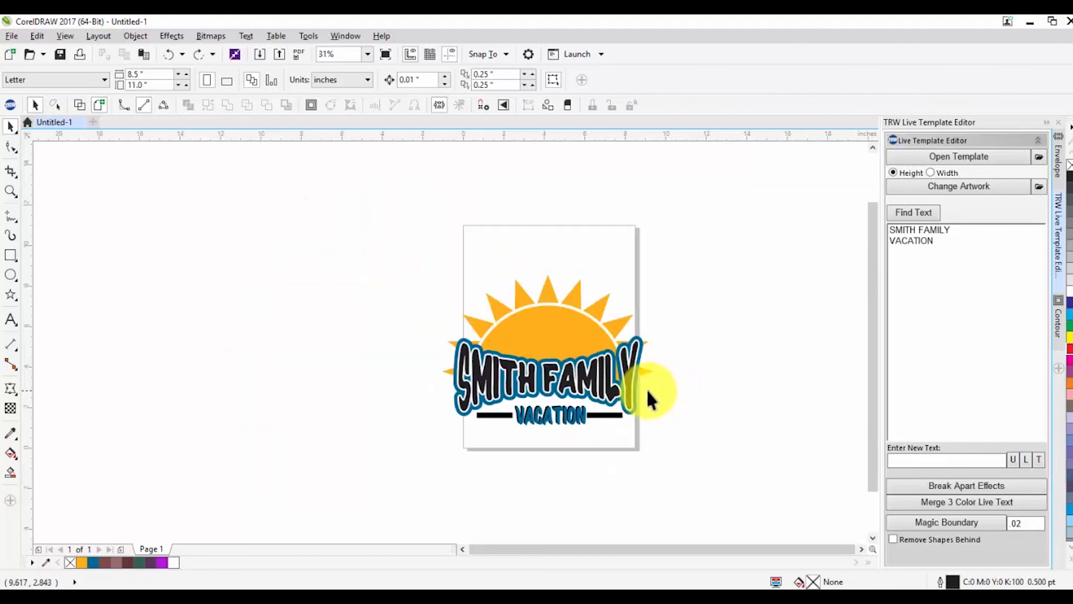
scroll(649, 390, "up", 1)
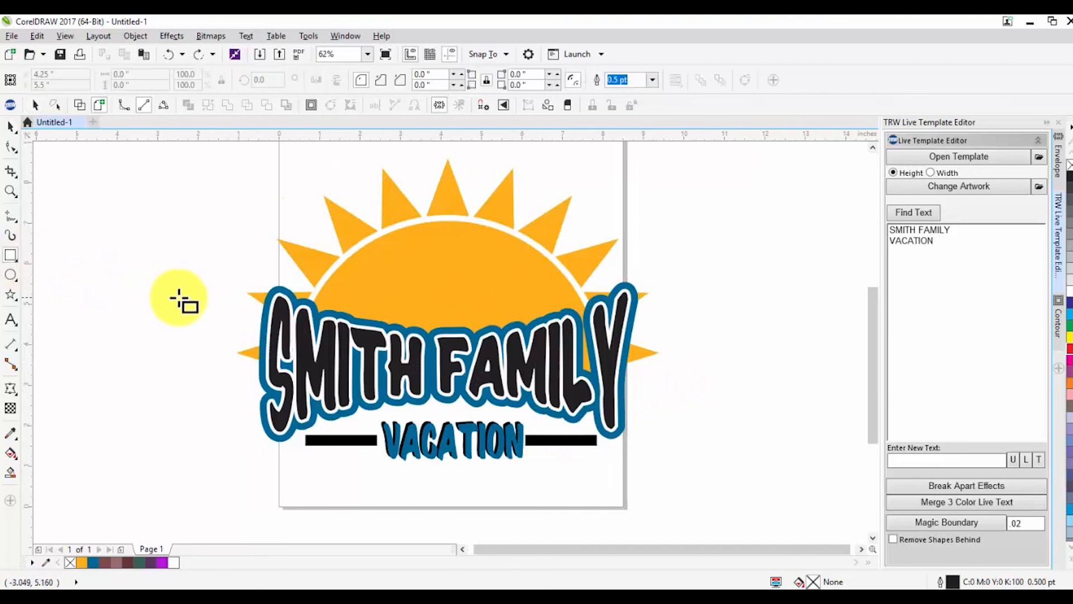
left_click(904, 213)
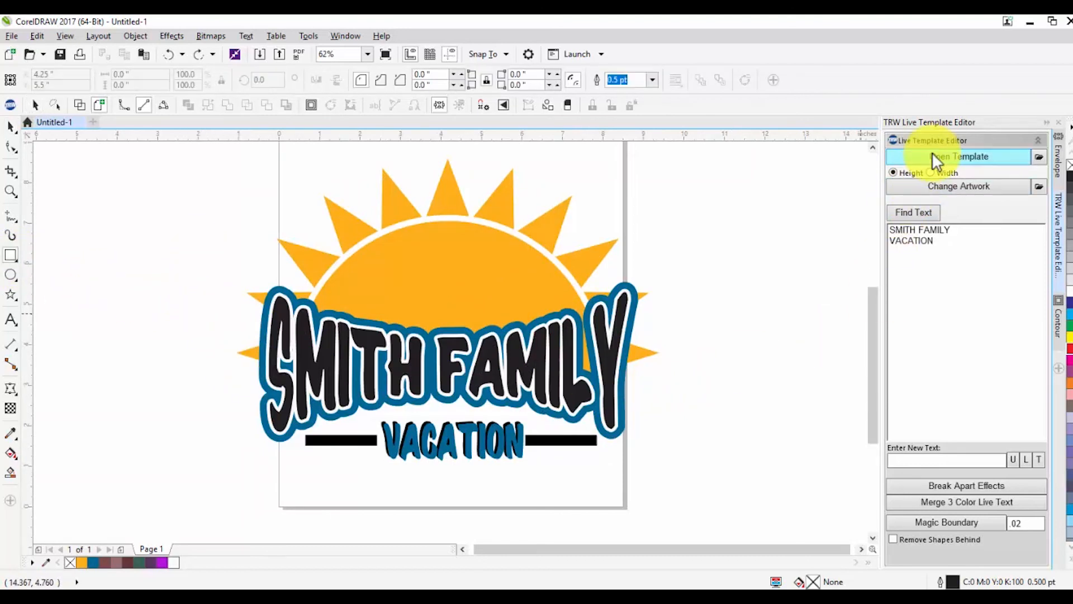
scroll(622, 380, "down", 1)
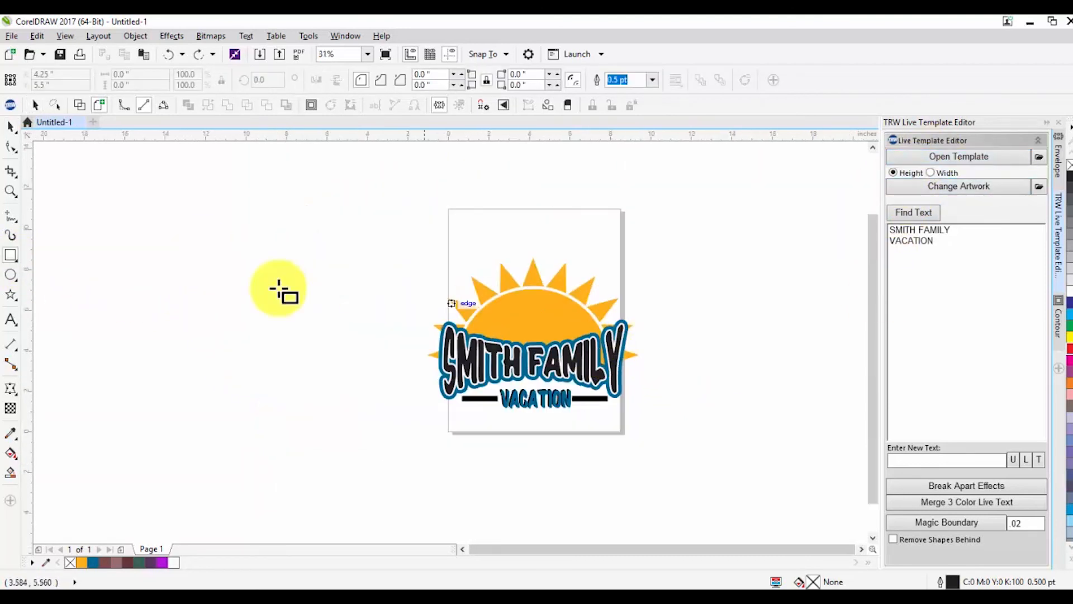
left_click(10, 127)
scroll(536, 342, "up", 1)
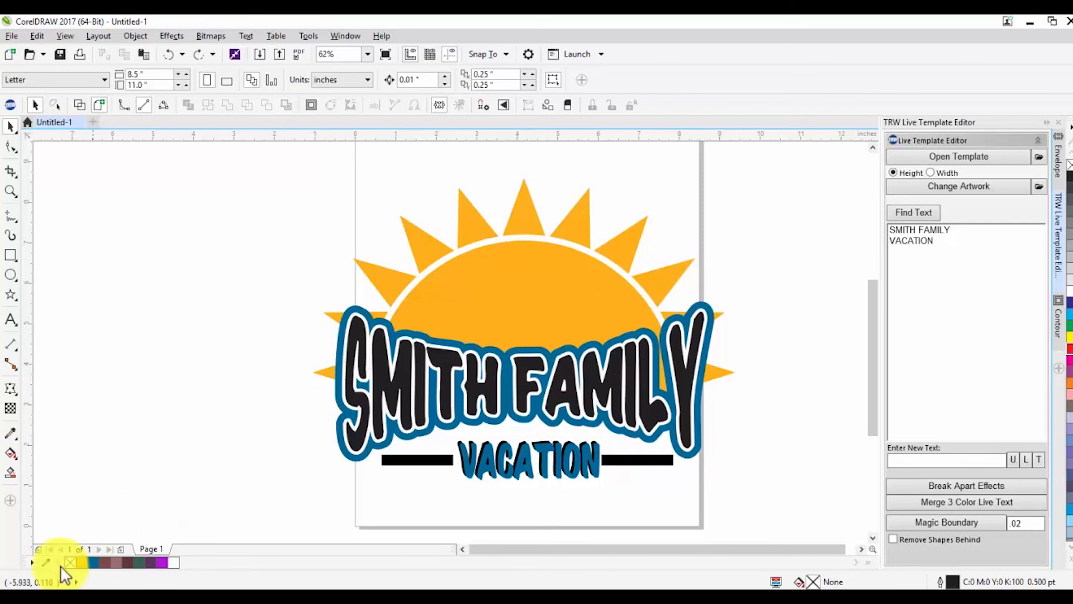
Step: Import the beach EPS artwork from the file browser as editable, with its text as curves
left_click(63, 603)
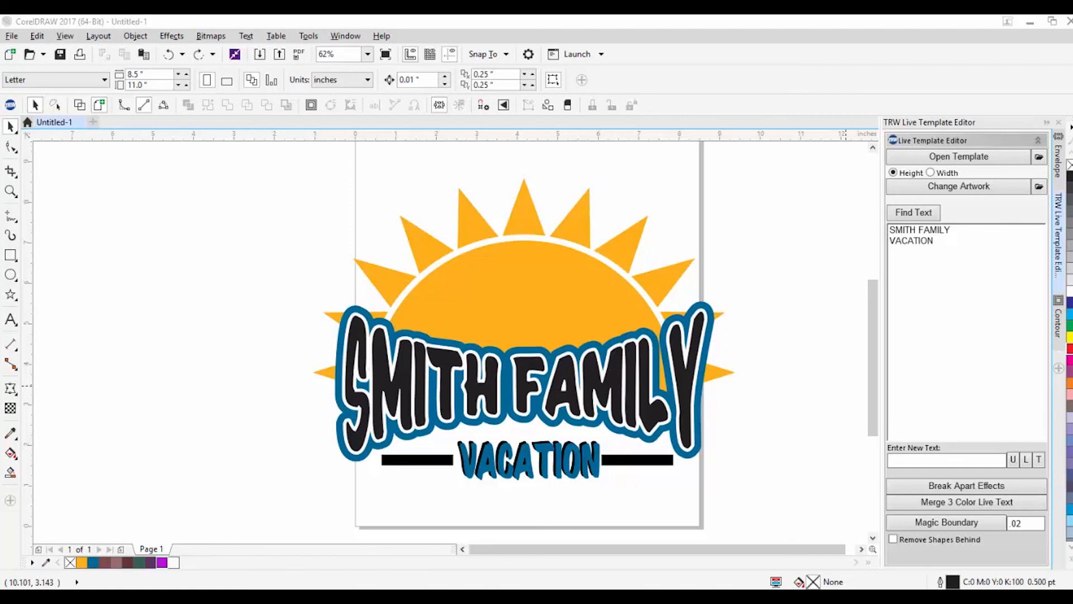
left_click_drag(1058, 509, 201, 304)
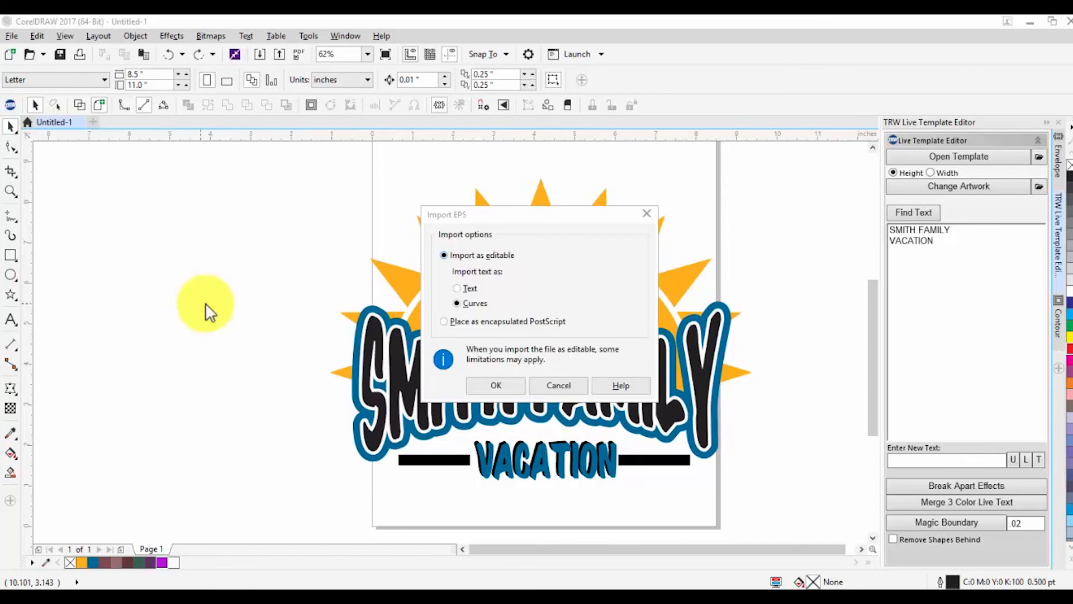
left_click(510, 391)
left_click(330, 292)
scroll(324, 293, "down", 3)
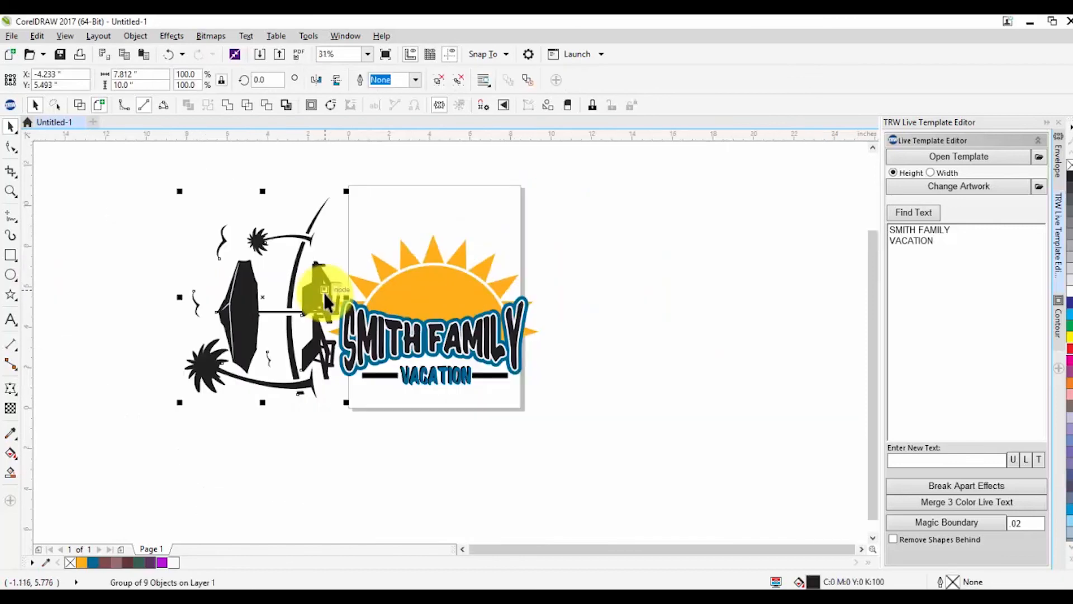
Step: Place the beach artwork beside the page and rotate it upright, to about 273 degrees
scroll(295, 307, "up", 2)
left_click_drag(263, 304, 211, 295)
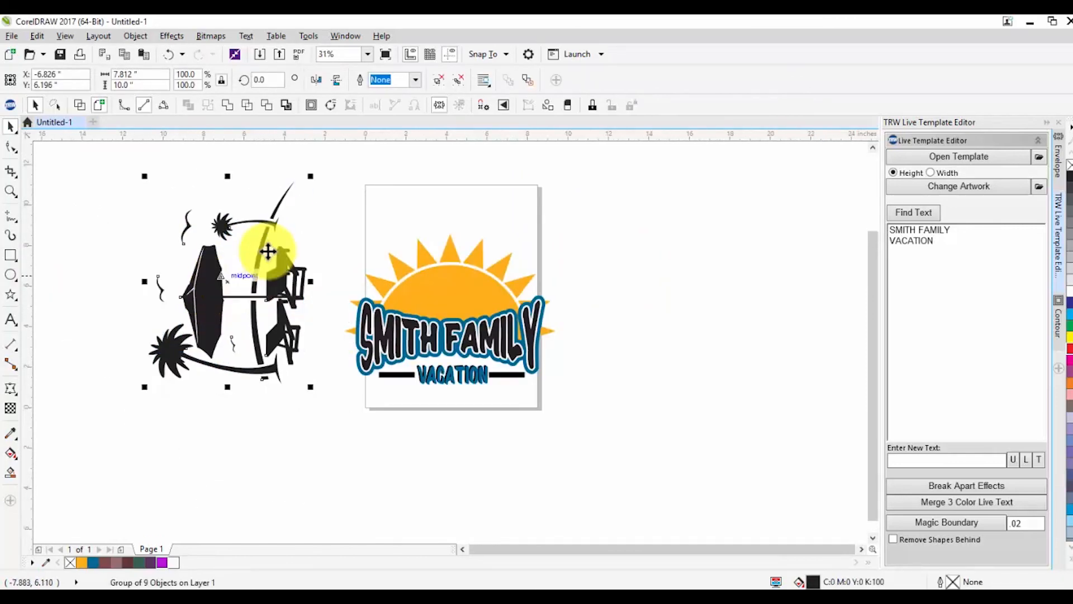
left_click(215, 284)
left_click_drag(318, 206, 300, 314)
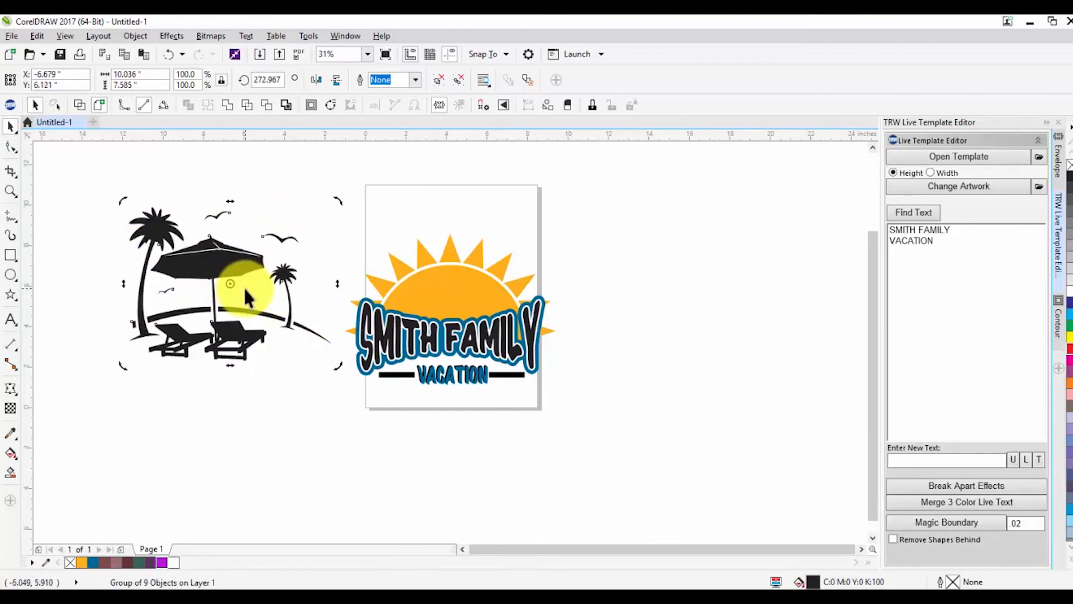
left_click(195, 378)
left_click(142, 224)
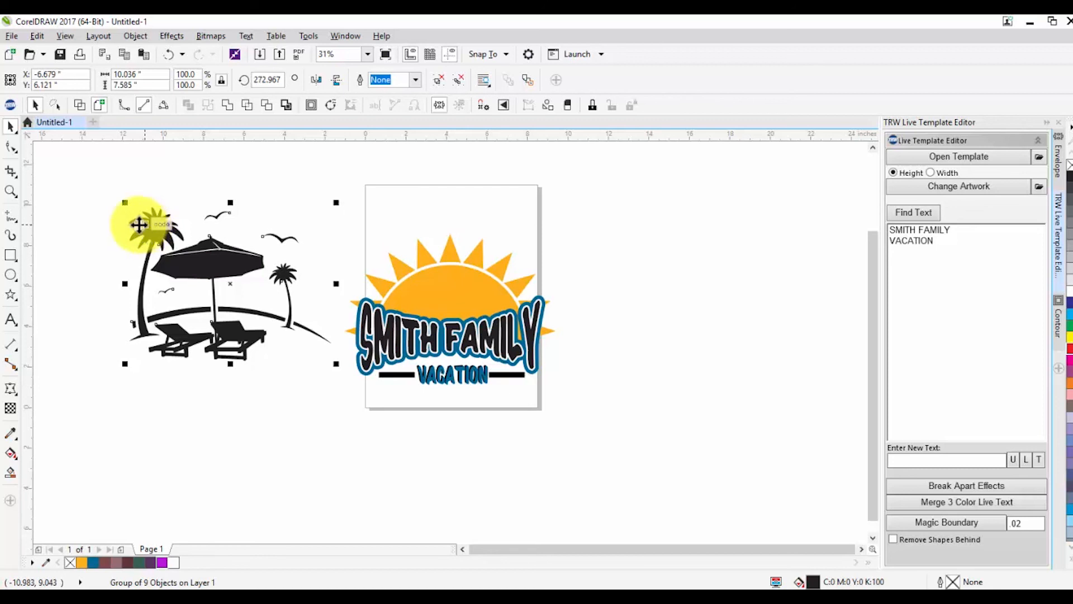
Step: Draw a circle about 3.07 inches across over the orange sun and fill it with yellow
left_click(10, 274)
scroll(419, 288, "up", 2)
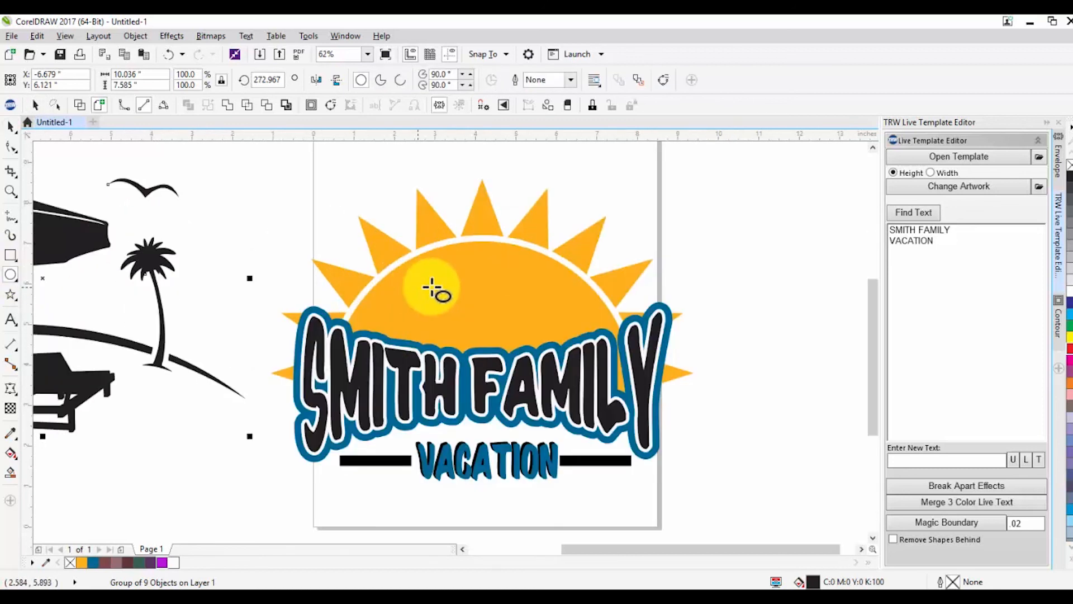
left_click_drag(549, 240, 426, 323)
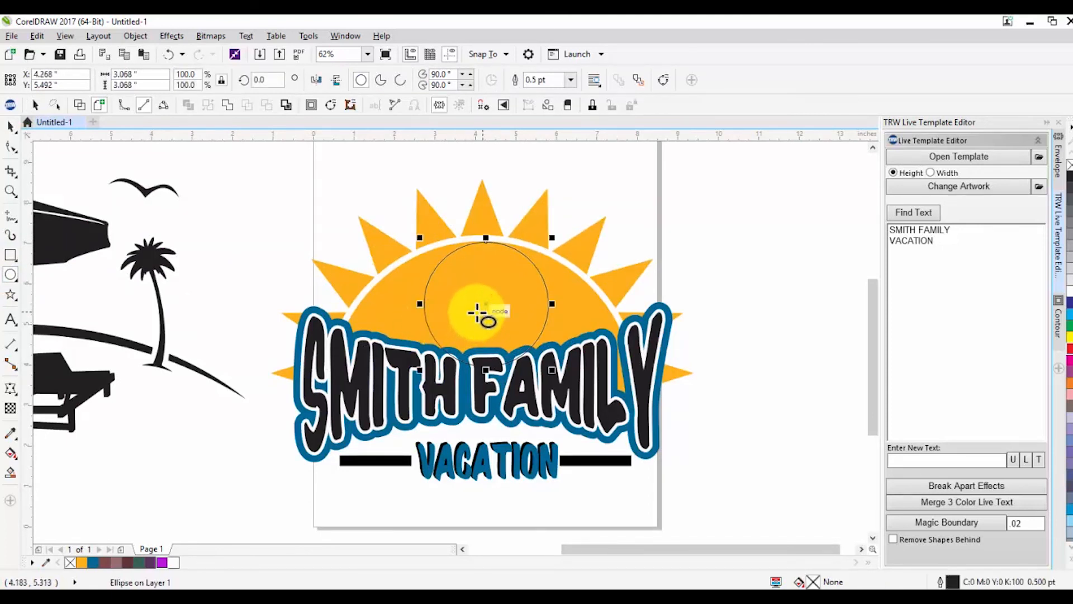
left_click(1067, 338)
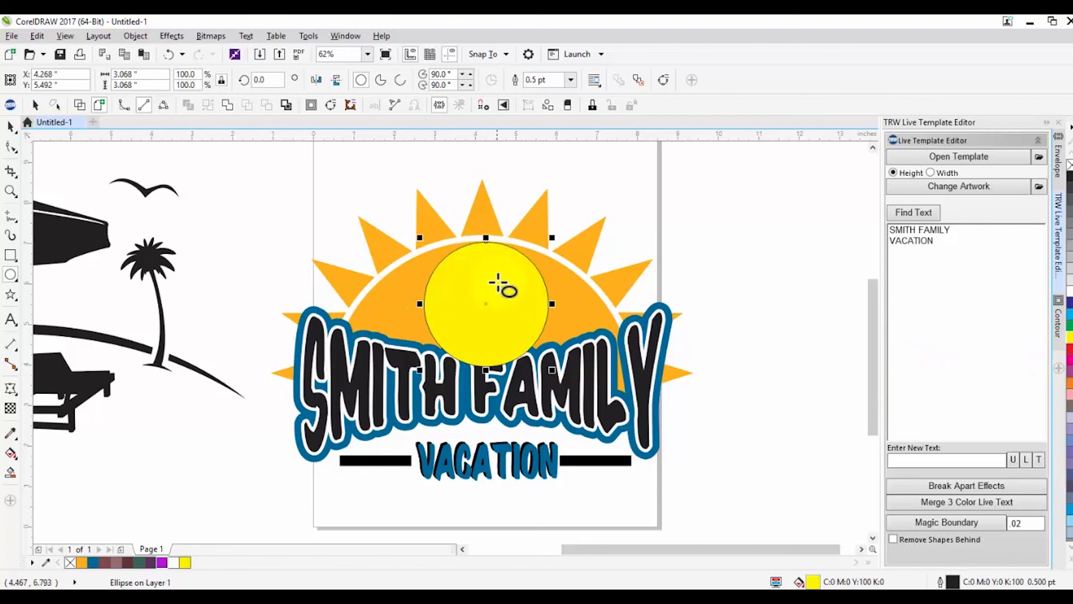
Step: Scale the yellow circle to about 2.43 inches across and position it inside the orange sun, above the headline
key("space")
left_click_drag(486, 301, 482, 284)
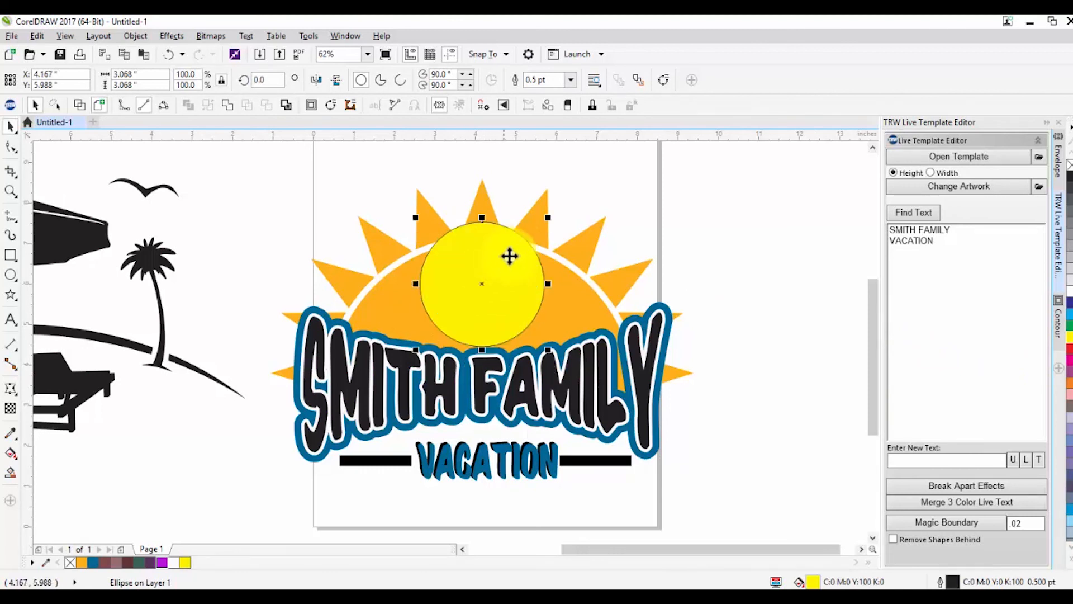
left_click(546, 218)
left_click(528, 245)
left_click_drag(548, 218, 543, 235)
left_click_drag(493, 295, 490, 311)
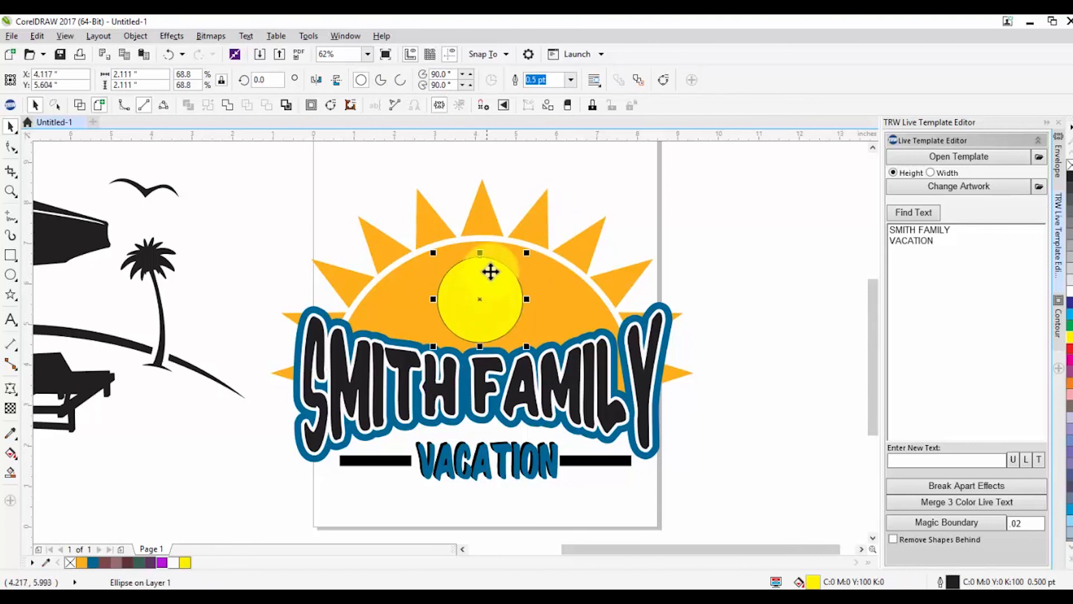
left_click_drag(527, 244, 532, 244)
left_click_drag(489, 283, 490, 277)
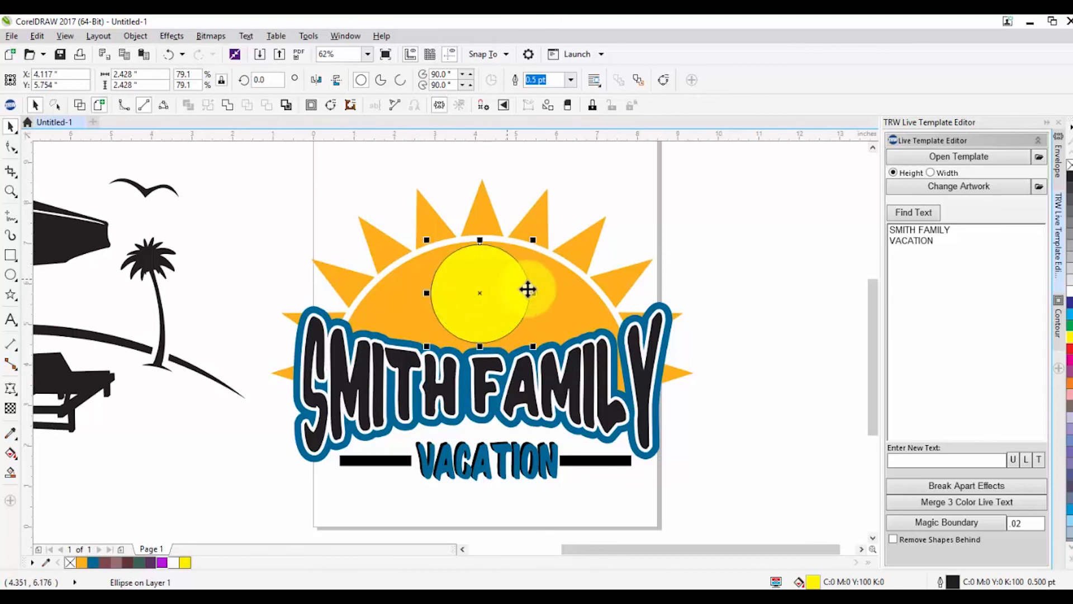
left_click(727, 338)
Step: Delete the imported beach artwork beside the page
scroll(713, 342, "down", 2)
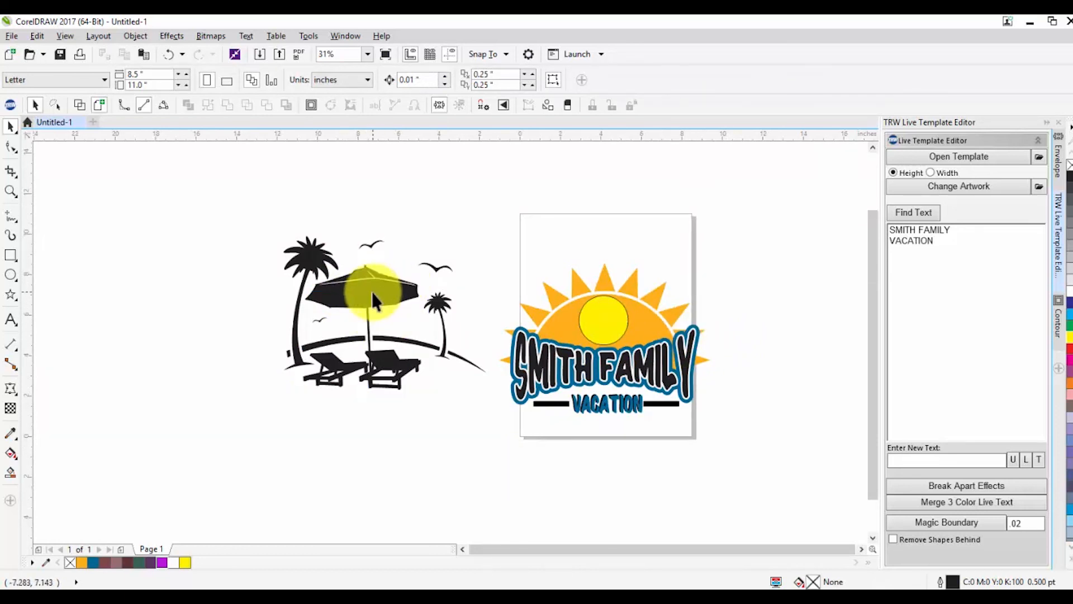
left_click(393, 297)
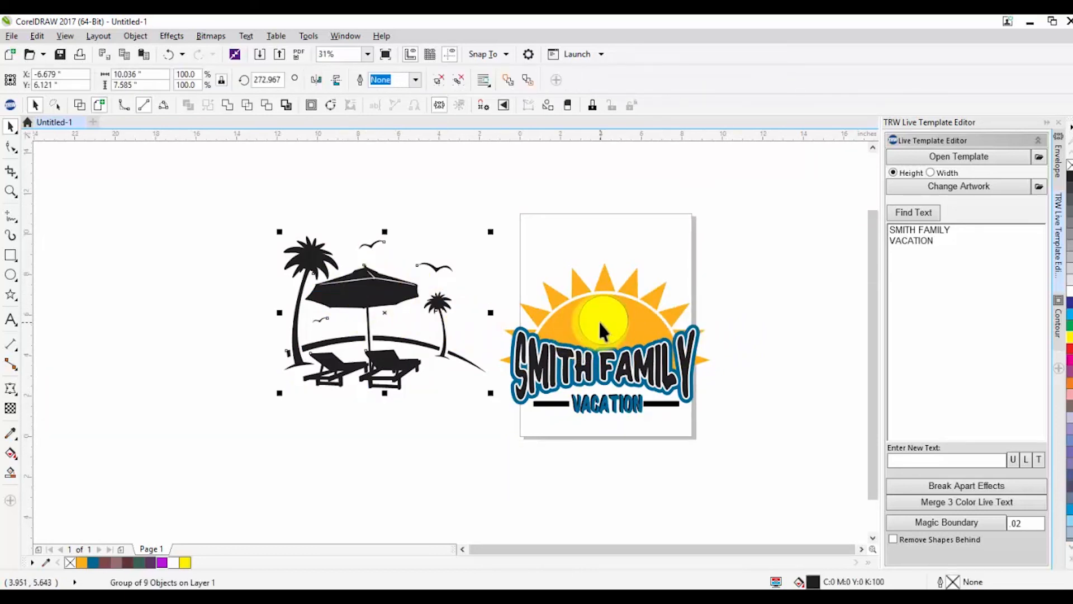
key("Delete")
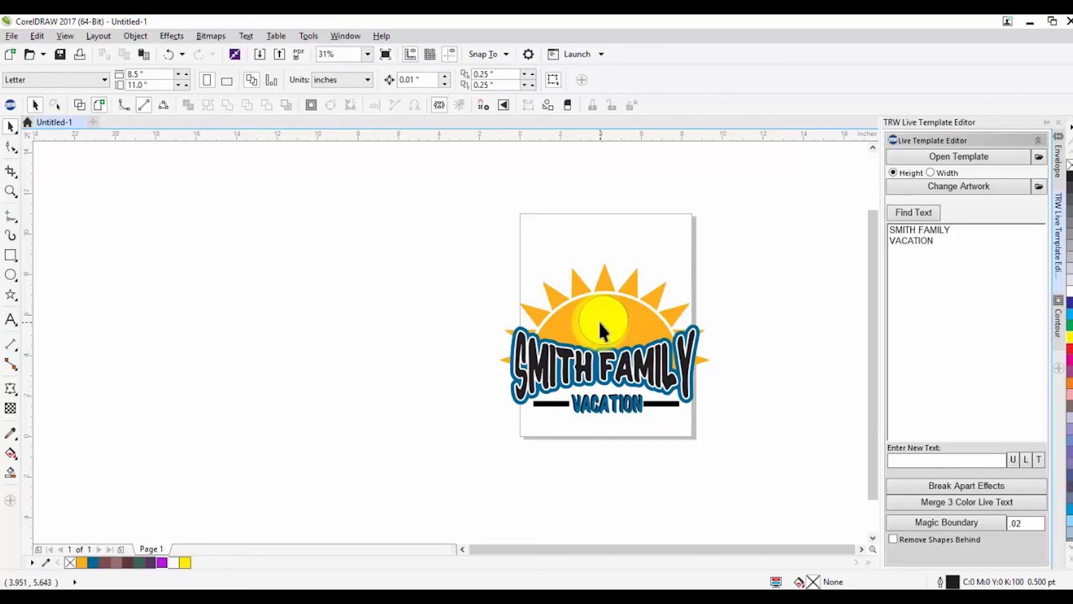
left_click(598, 320)
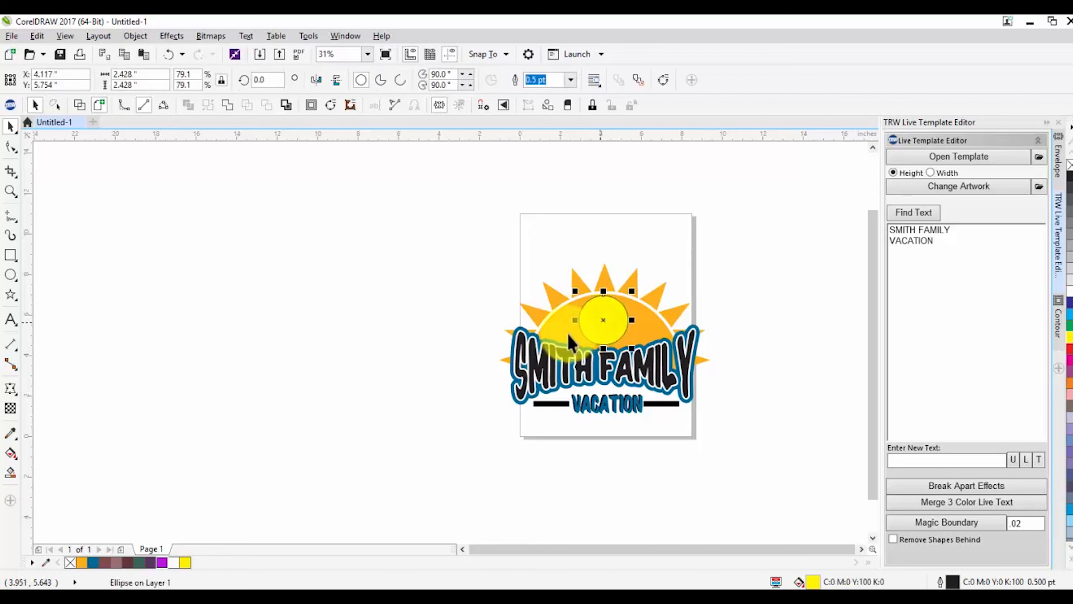
left_click(455, 308)
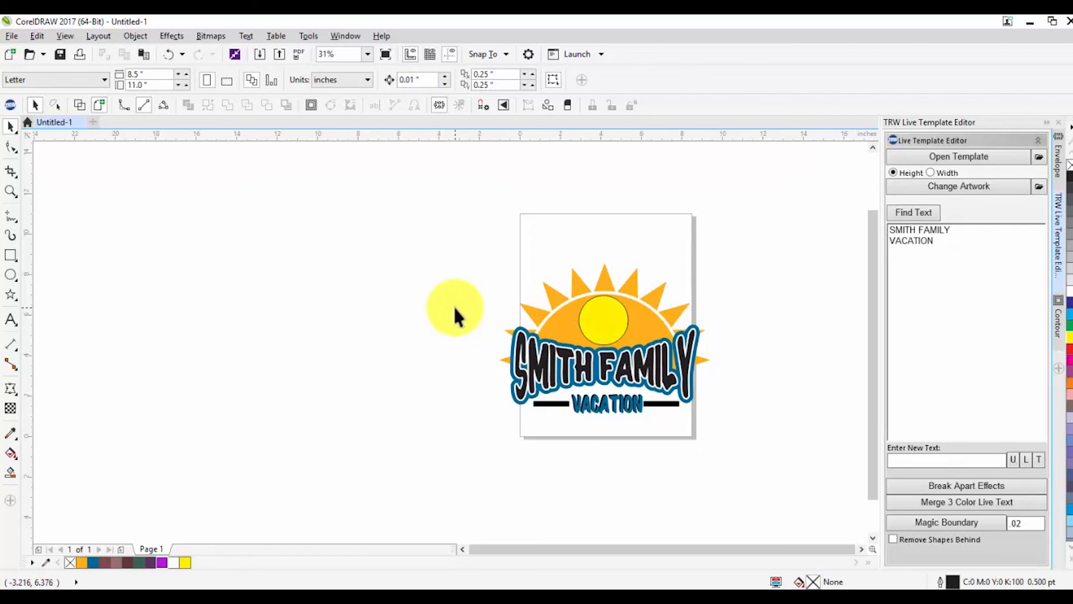
left_click(602, 326)
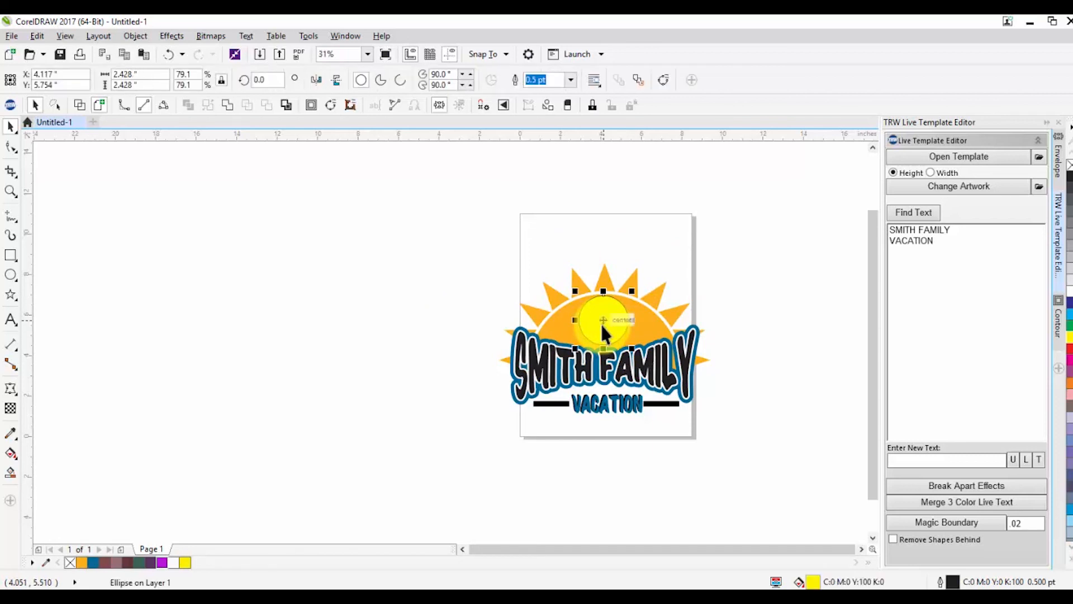
left_click(763, 323)
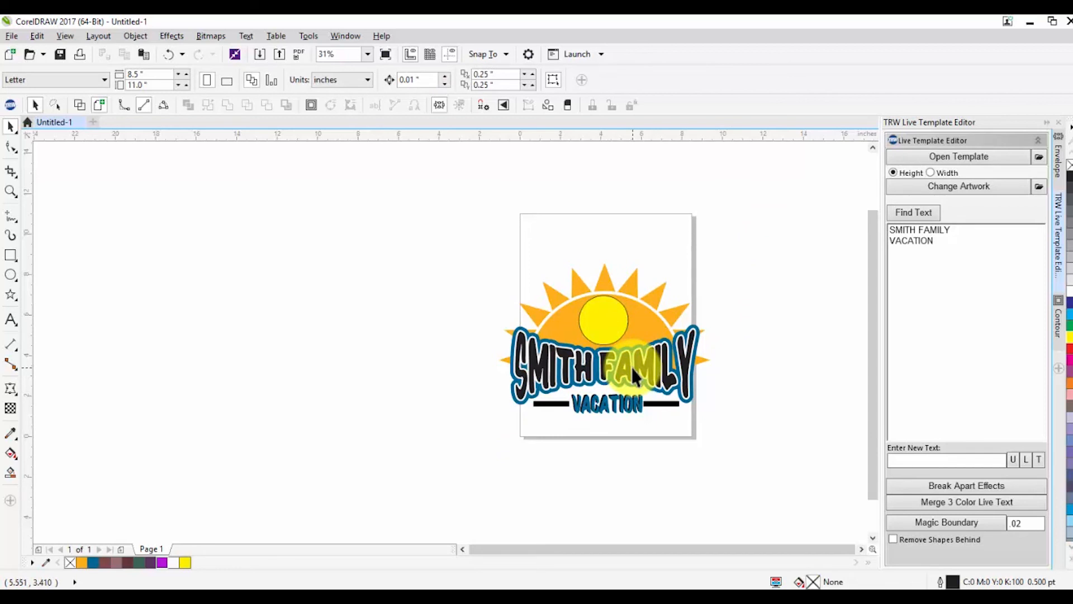
left_click(605, 334)
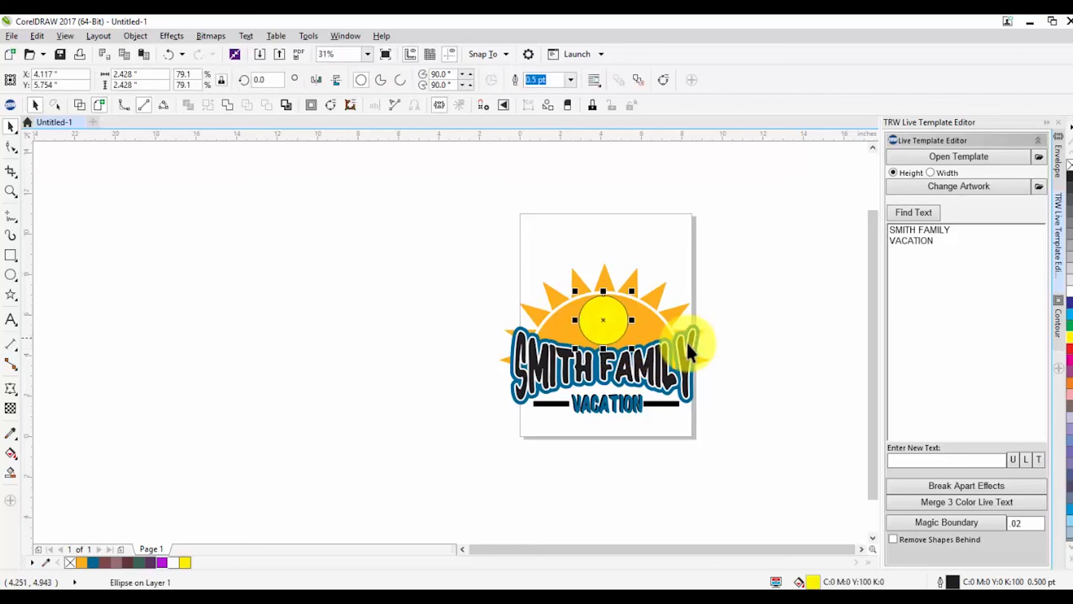
left_click(756, 344)
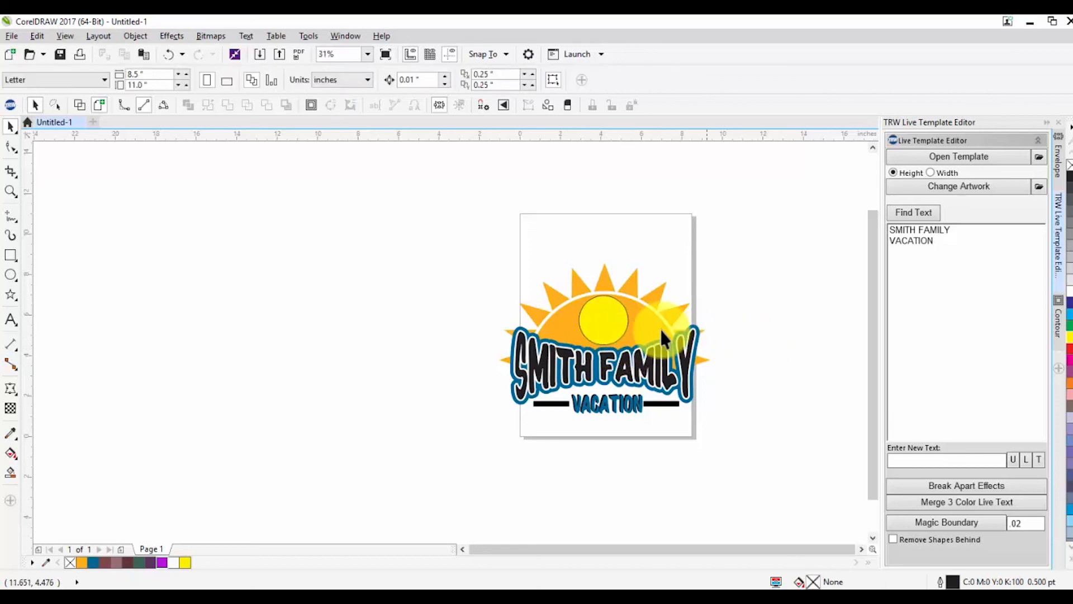
Step: Replace the yellow circle with the Beach Chair 17.EPS artwork from Summer Pack 2's Clip Art Beach Chair folder, using the Live Template Editor
left_click(595, 320)
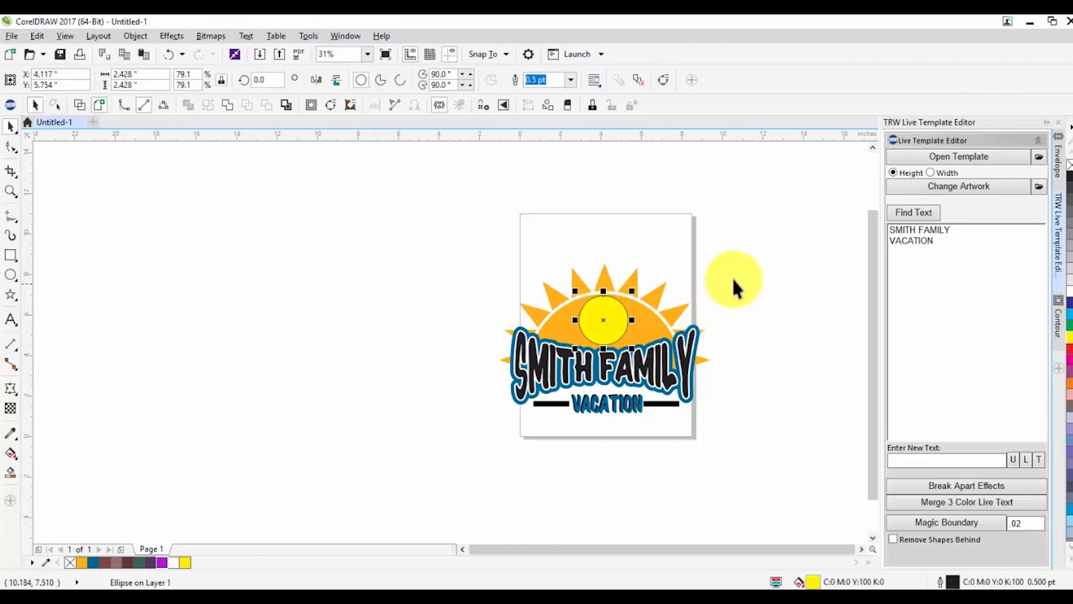
left_click(921, 186)
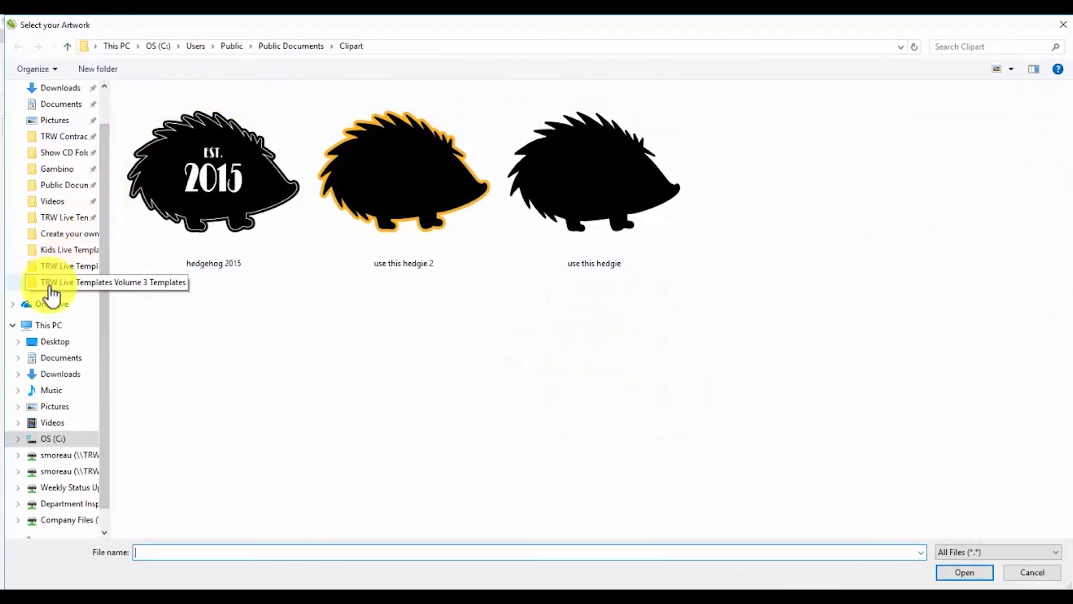
left_click(56, 153)
double_click(180, 107)
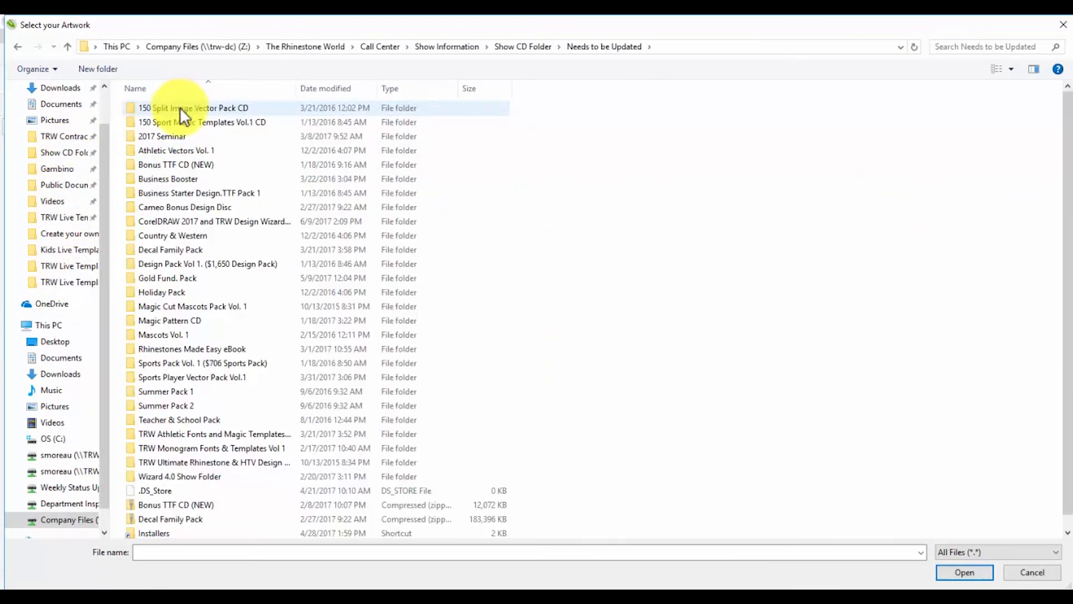
double_click(179, 406)
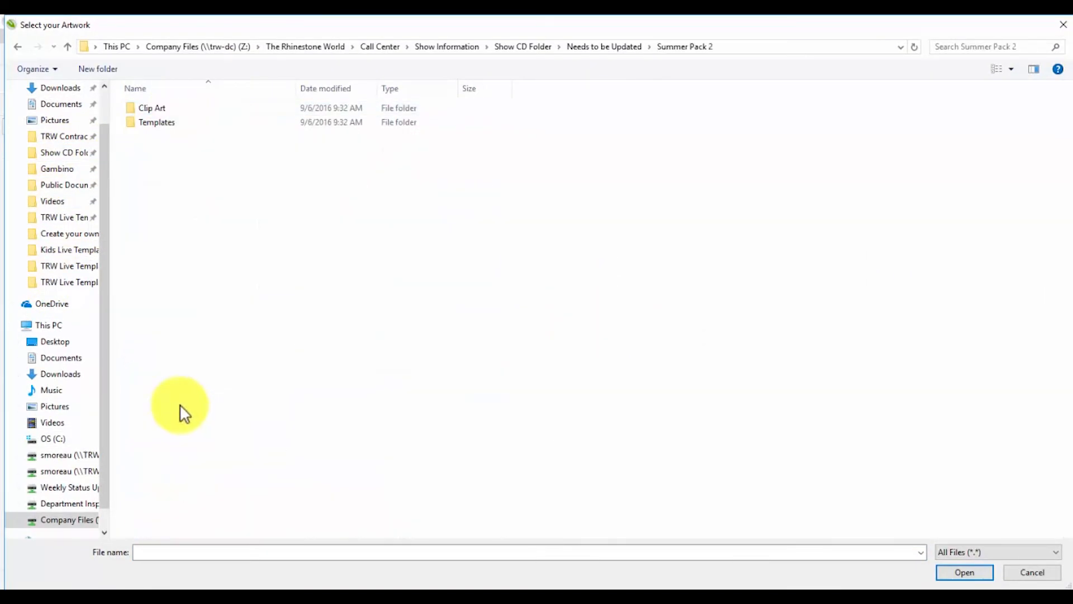
double_click(160, 110)
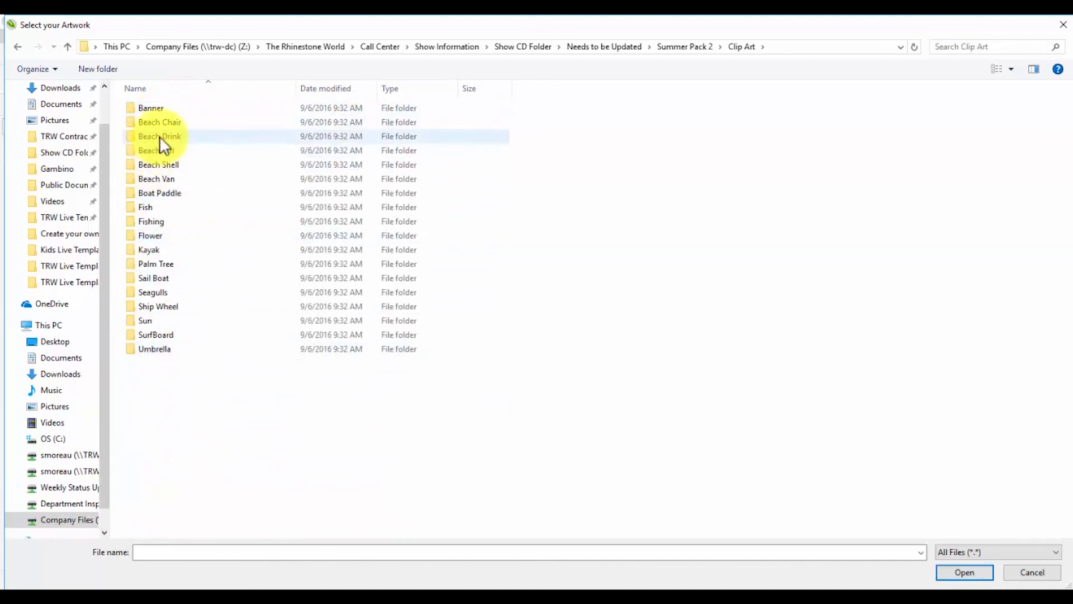
double_click(169, 122)
scroll(216, 343, "down", 1)
double_click(187, 517)
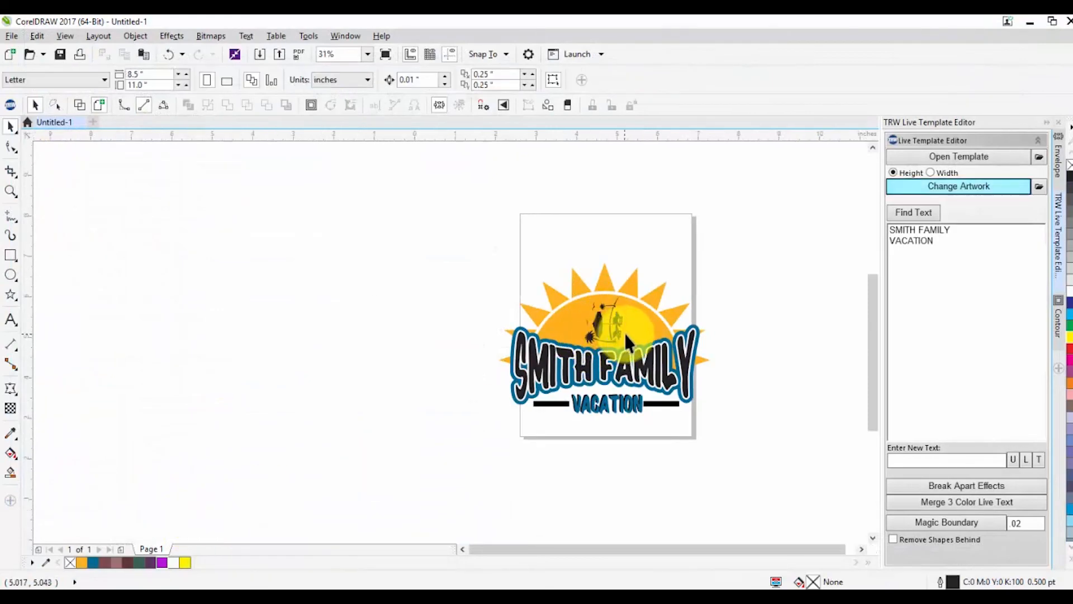
Step: Rotate the beach chair artwork inside the sun to 270 degrees and fill it with white
scroll(589, 309, "up", 4)
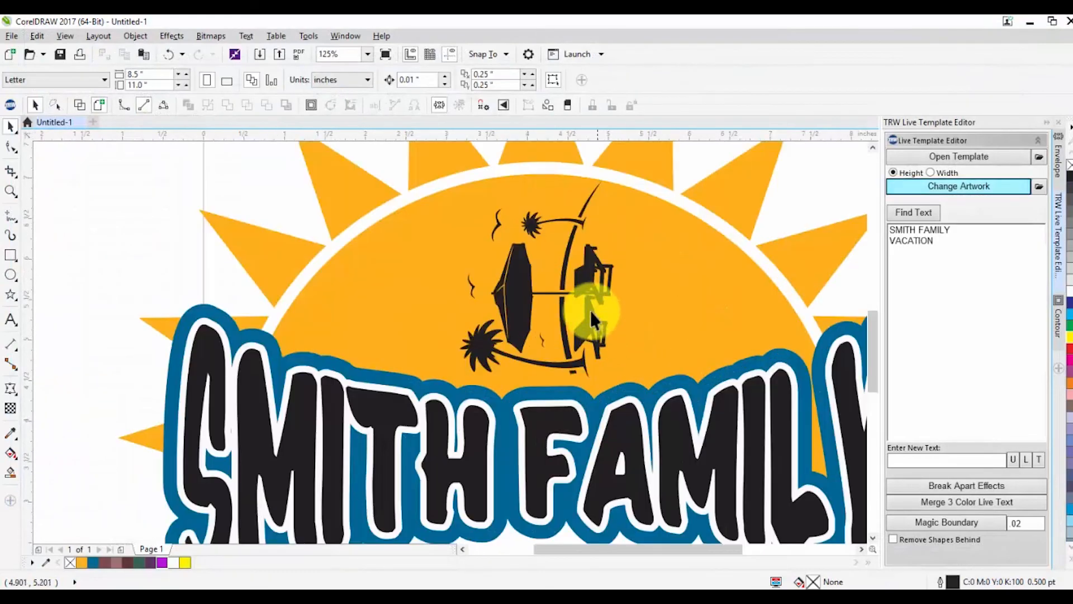
left_click(589, 280)
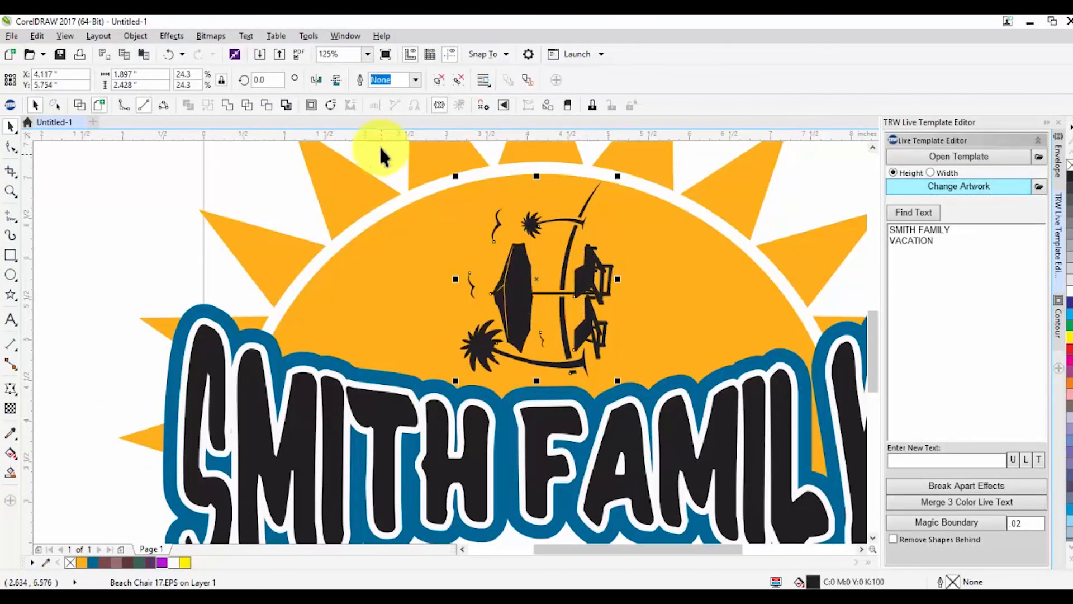
left_click(269, 79)
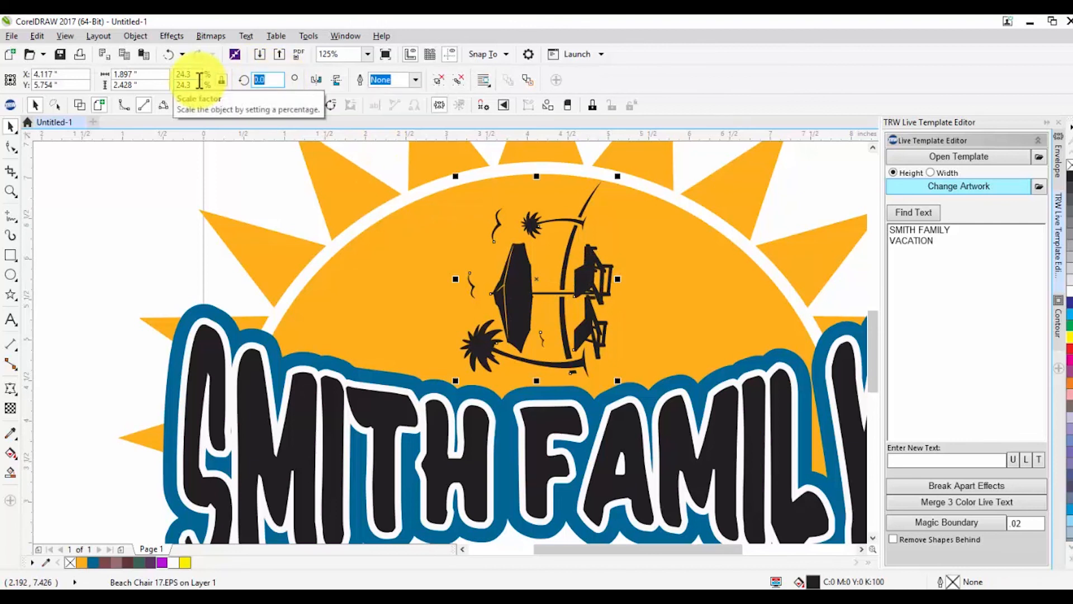
type("25")
type("0")
key("Return")
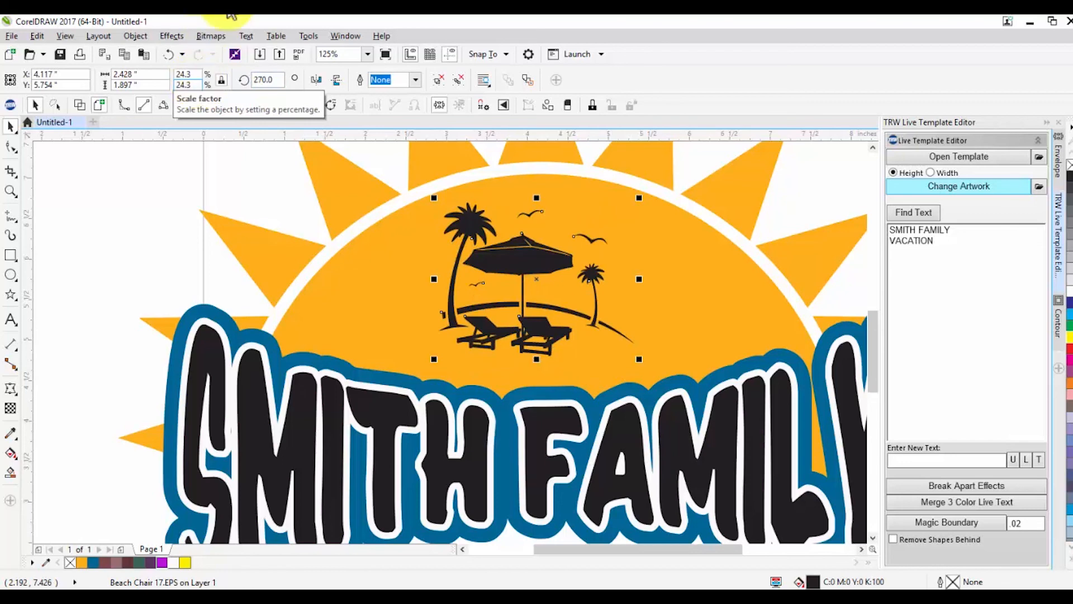
left_click(1071, 291)
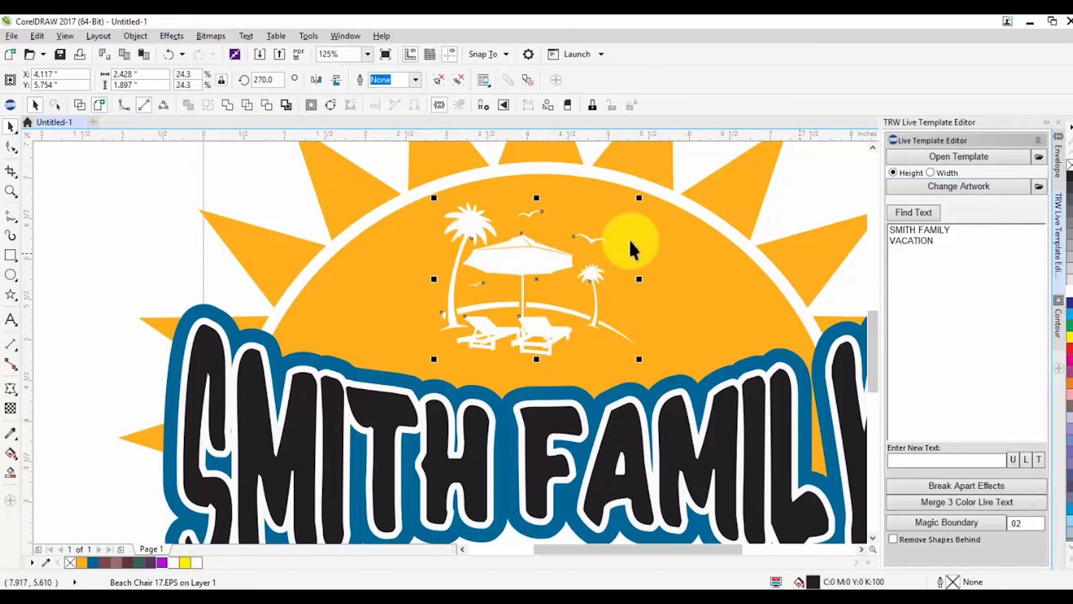
scroll(615, 246, "down", 2)
left_click(295, 237)
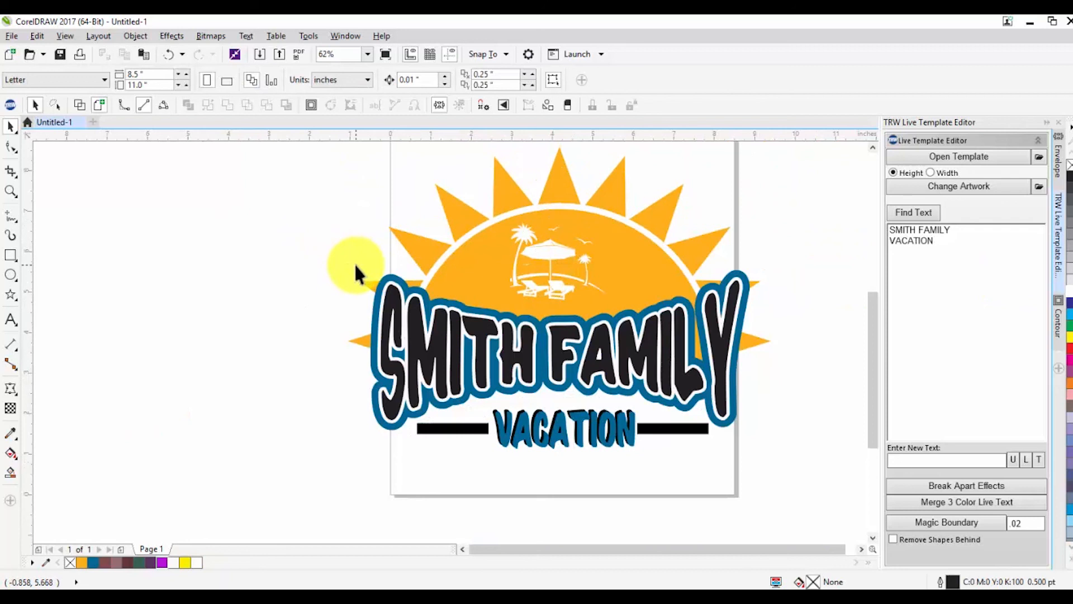
Step: Enlarge the beach chair artwork to about 3.05 by 2.39 inches and nudge it to X 4.157, Y 5.714 inches inside the sun
left_click(552, 248)
left_click_drag(614, 304, 623, 313)
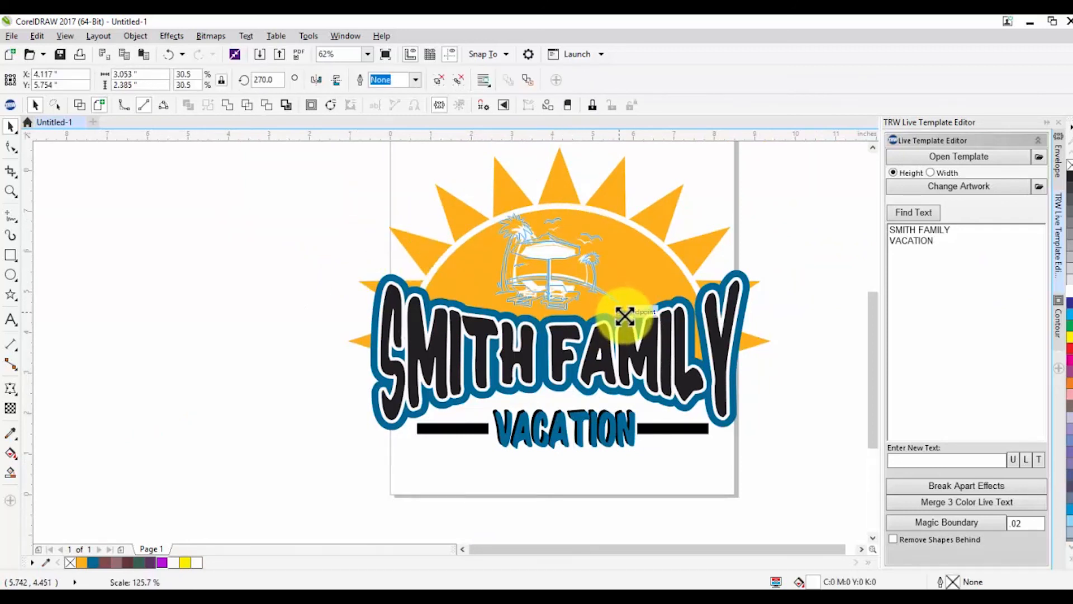
key("Down")
key("Down")
key("Down")
key("Up")
key("Up")
key("Up")
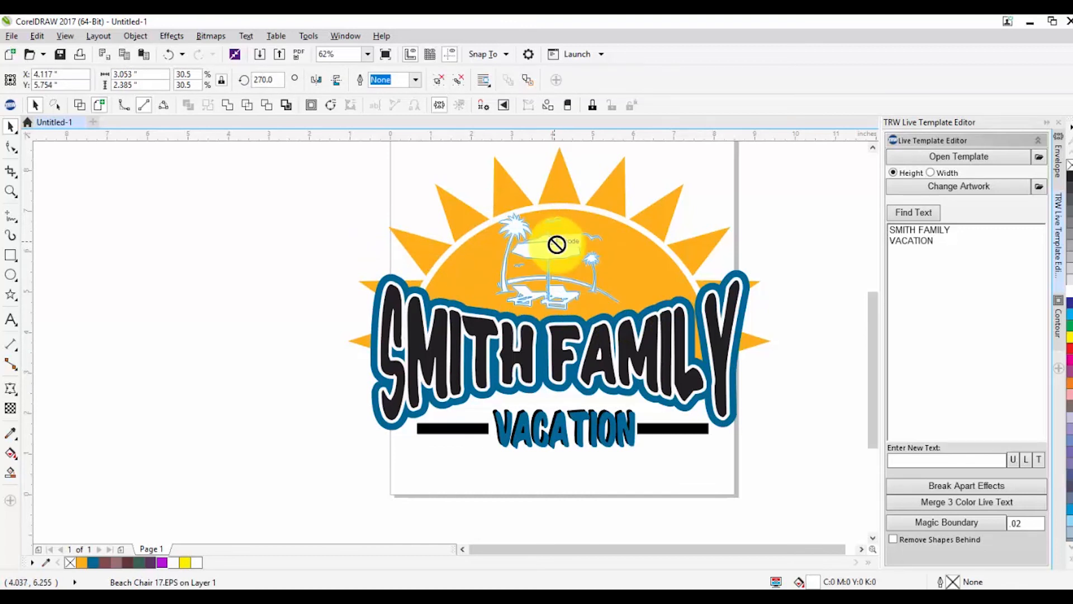
left_click_drag(562, 245, 564, 244)
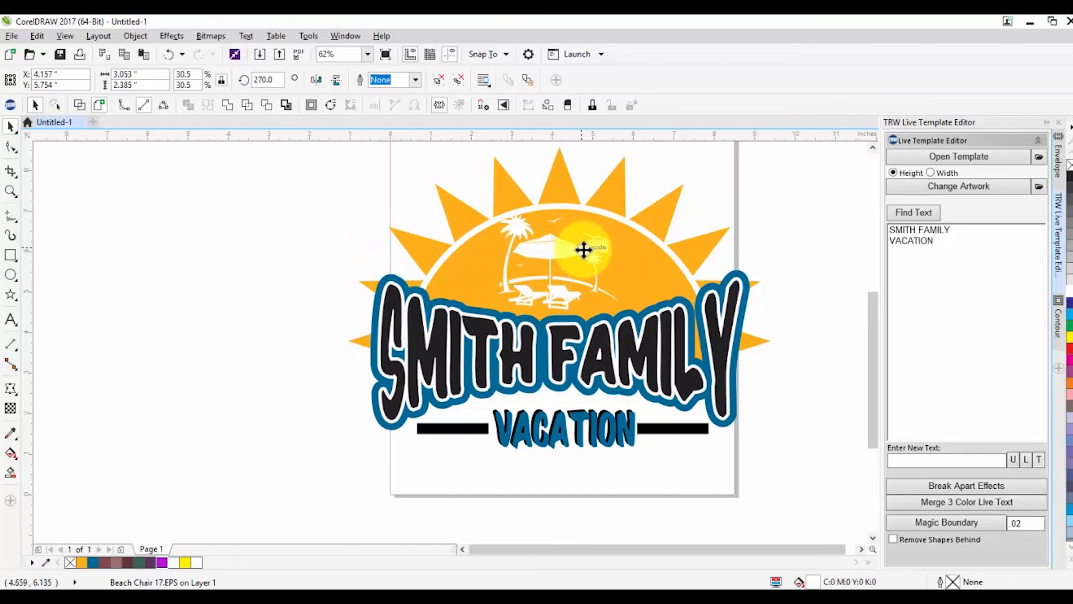
left_click(329, 251)
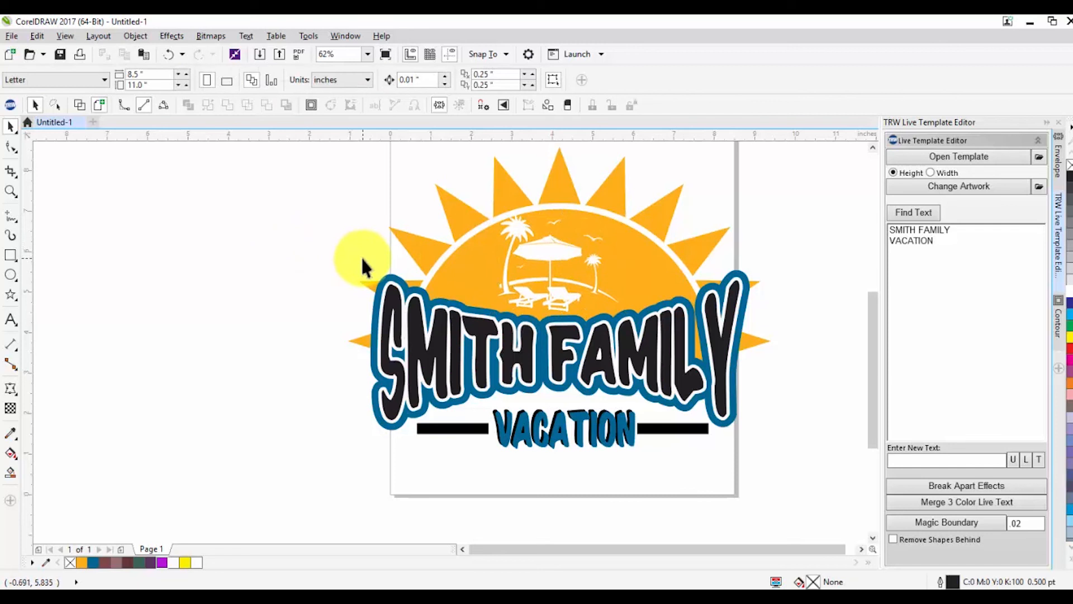
Step: Replace the beach chair artwork with SP2_Beach_Drink_2.EPS from Summer Pack 2's Clip Art Beach Drink folder, using the Live Template Editor
left_click(547, 260)
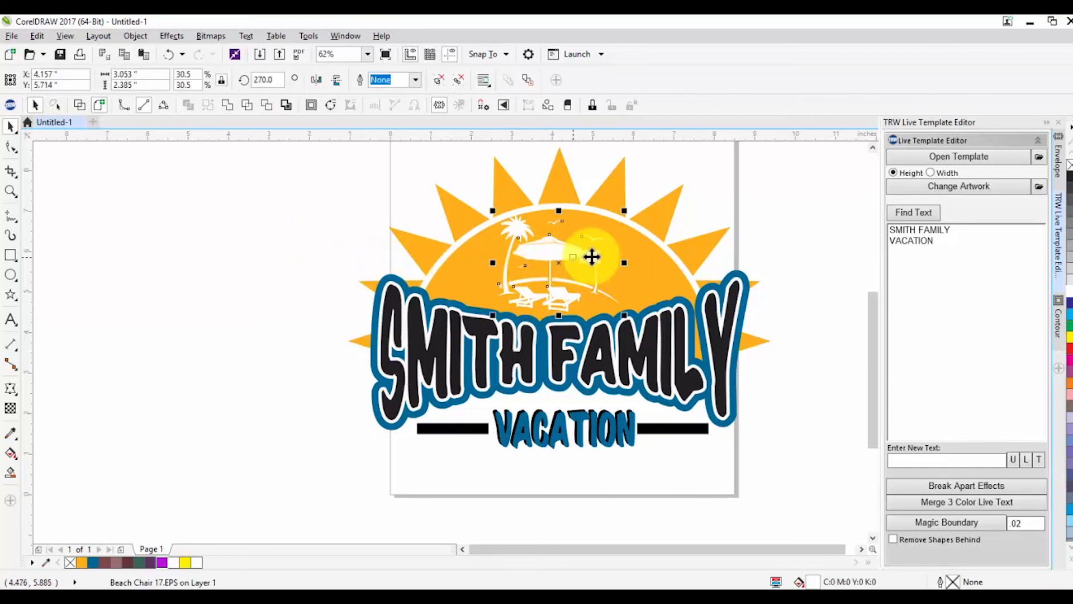
left_click(928, 184)
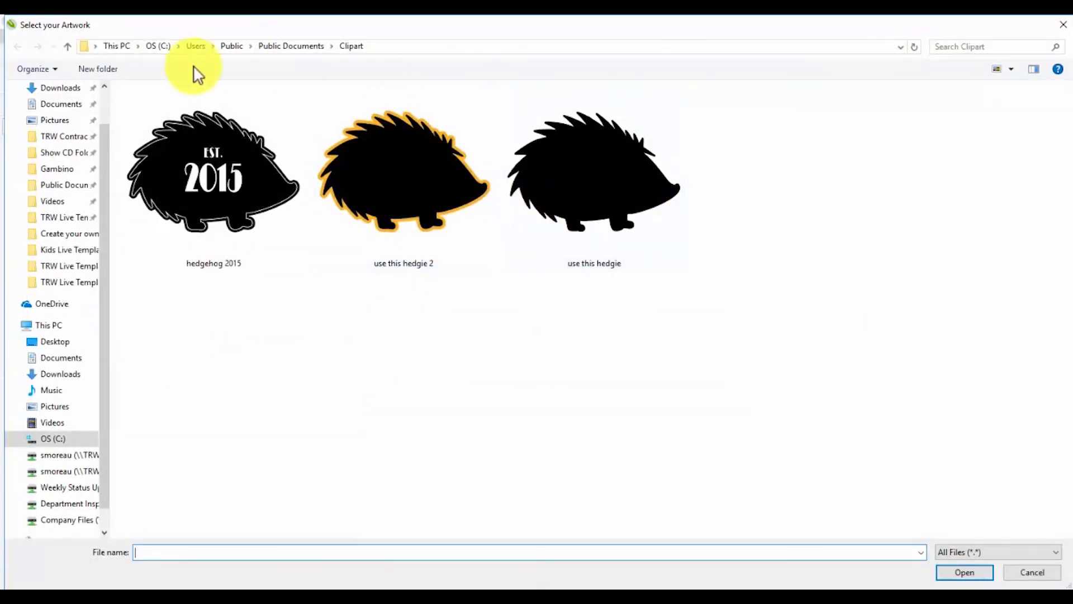
left_click(64, 157)
double_click(182, 110)
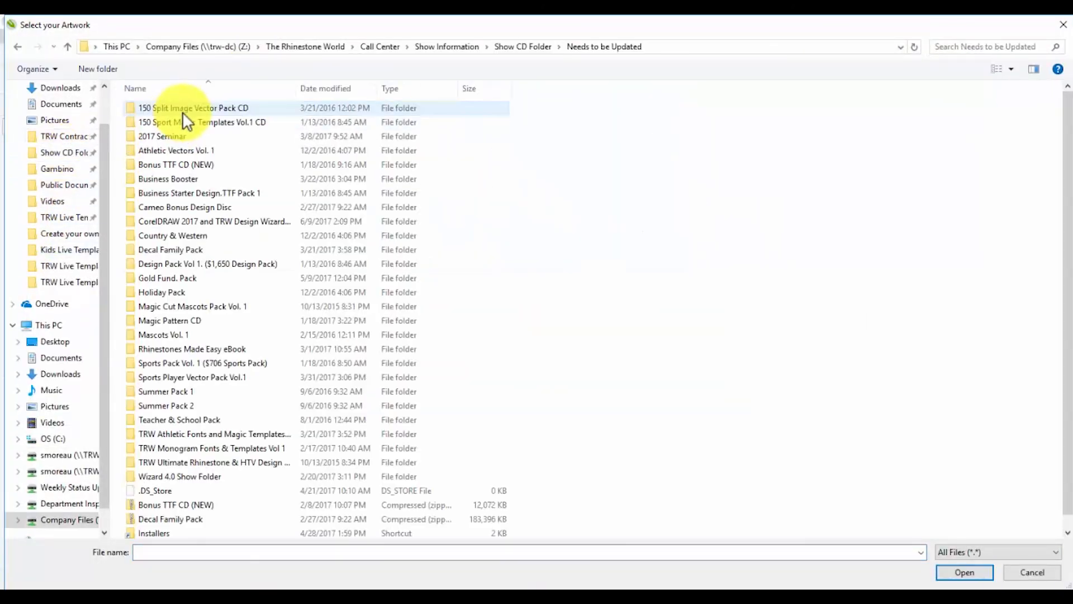
double_click(191, 408)
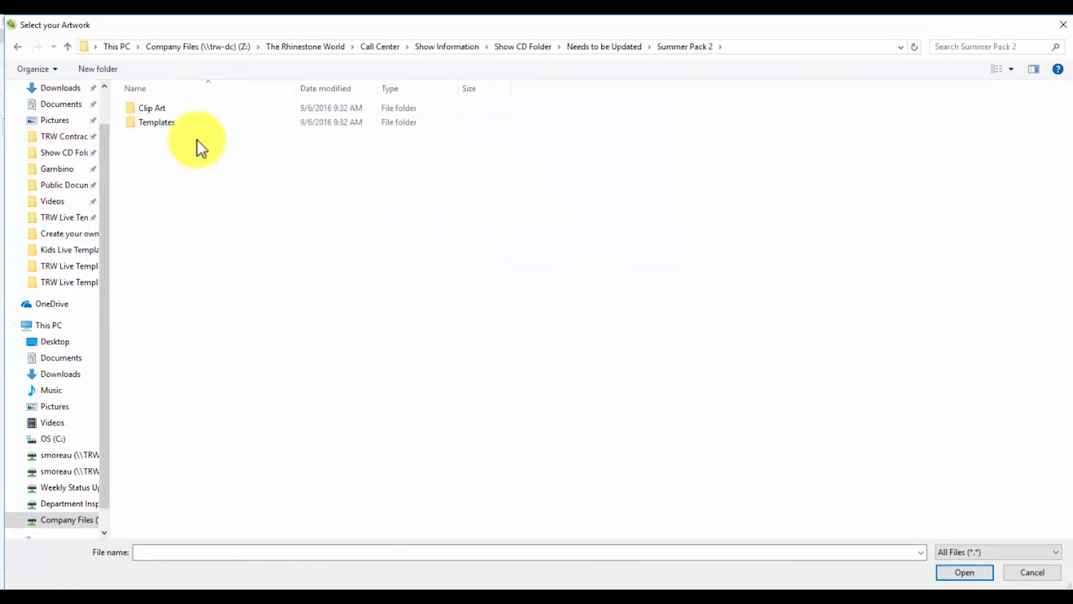
double_click(194, 110)
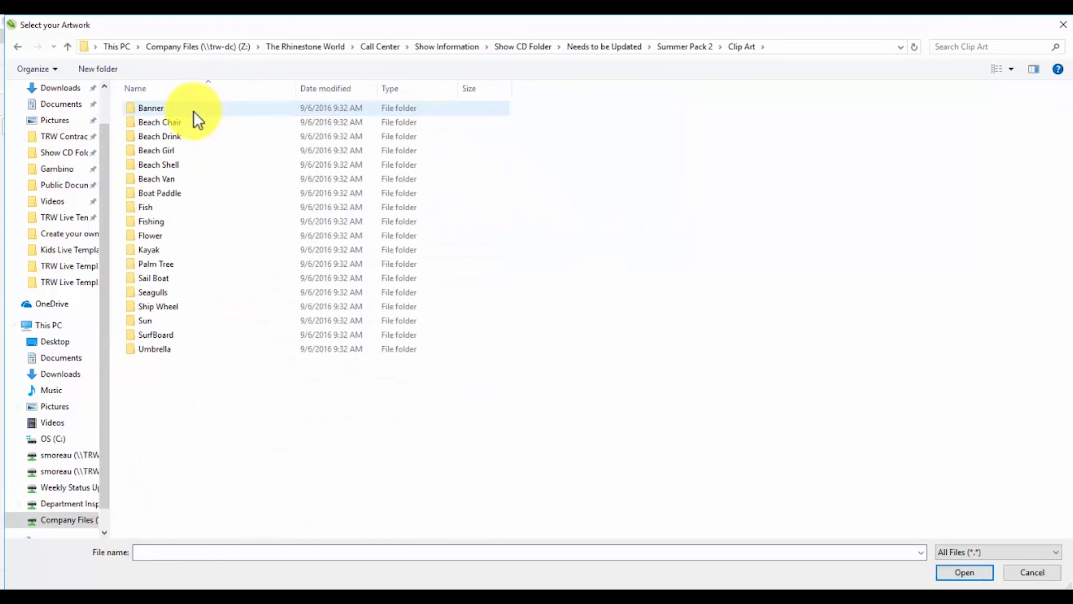
double_click(205, 140)
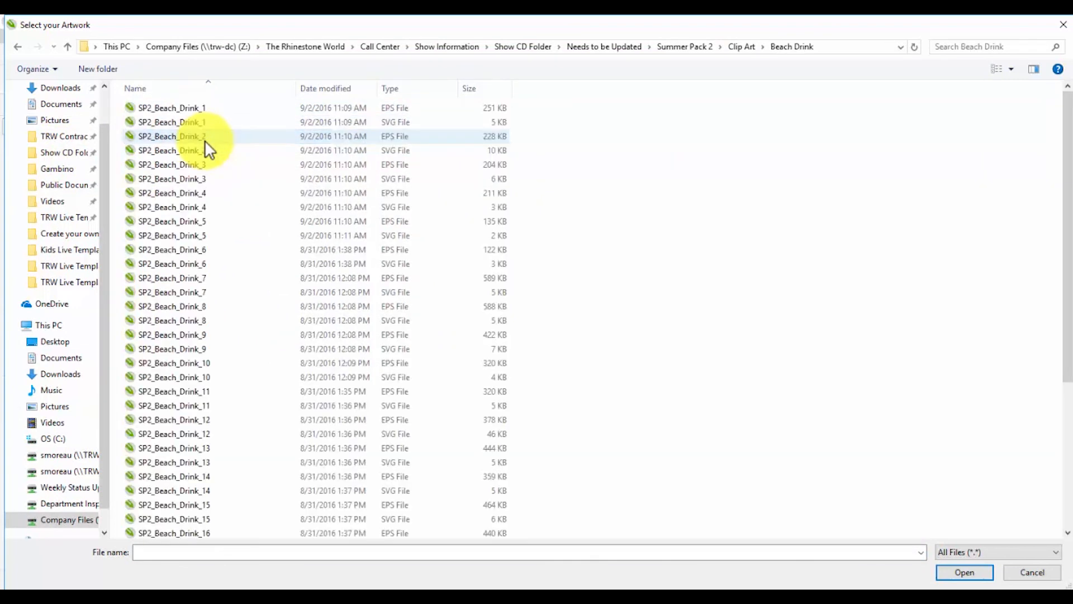
double_click(206, 137)
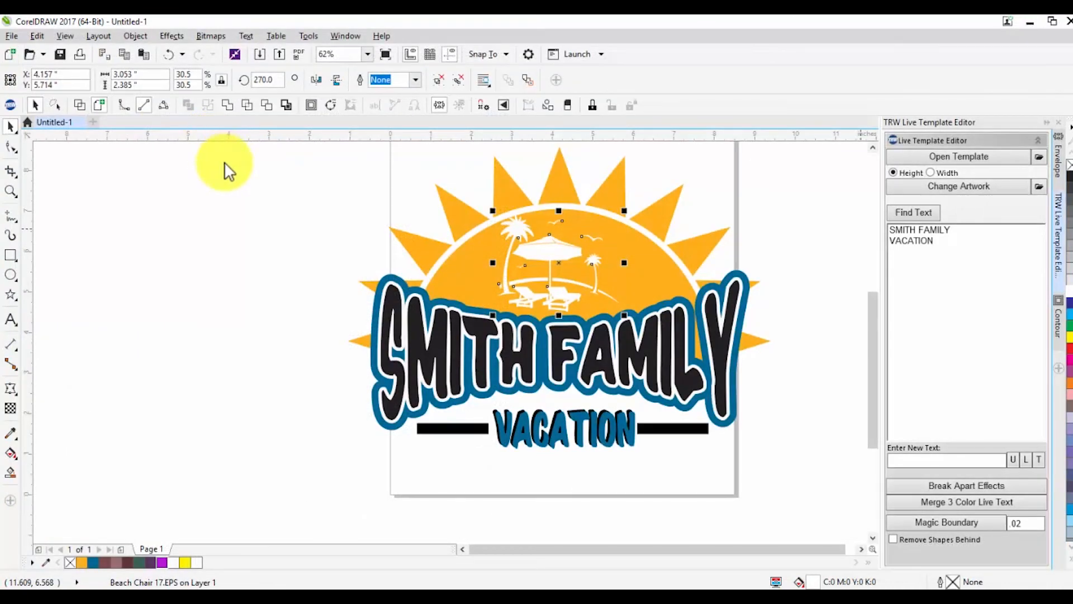
Step: Rotate the beach drink artwork to 270 degrees and scale it to about 1.62 by 2.49 inches so it fits inside the sun
left_click(538, 272)
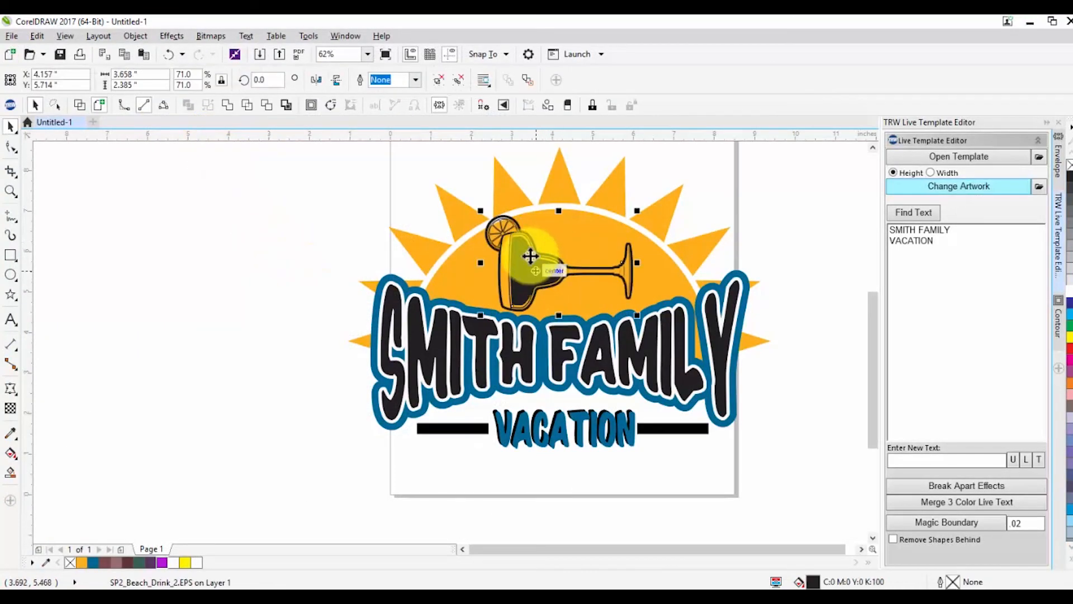
left_click_drag(276, 80, 203, 82)
type("90")
key("Return")
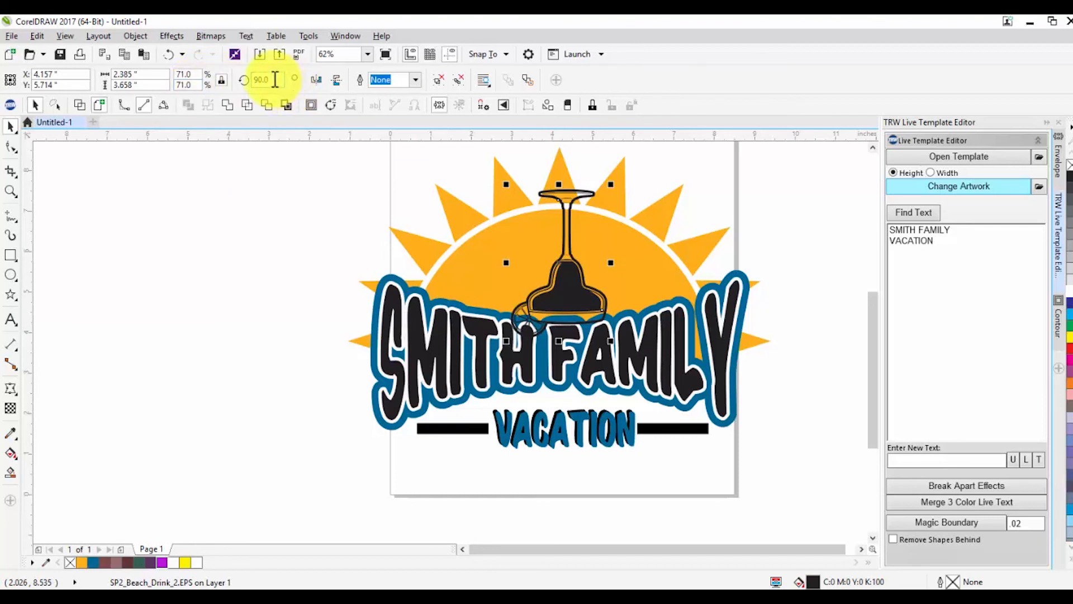
type("270")
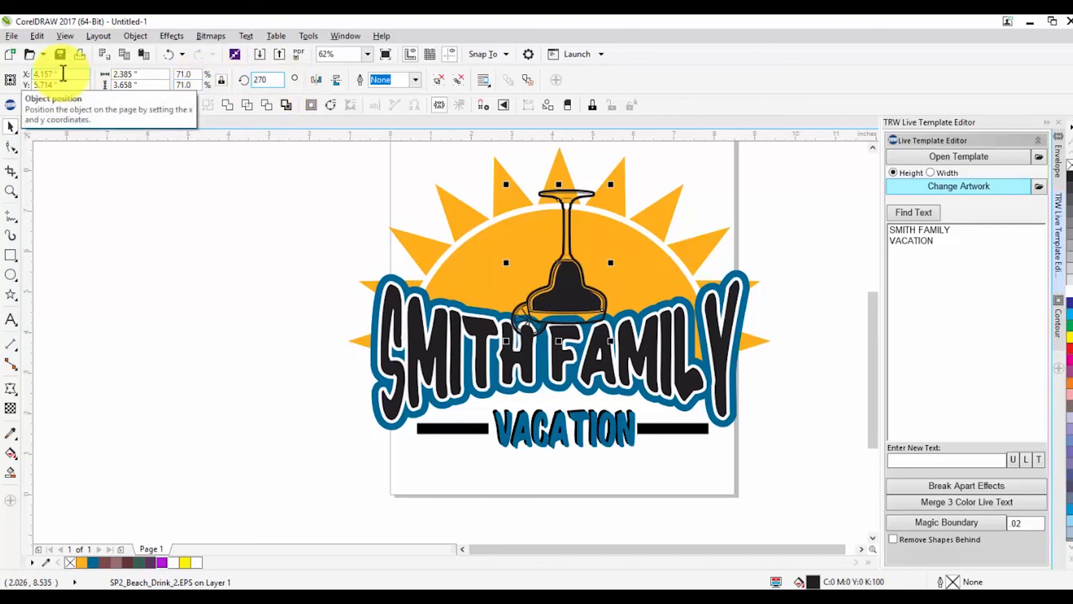
key("Return")
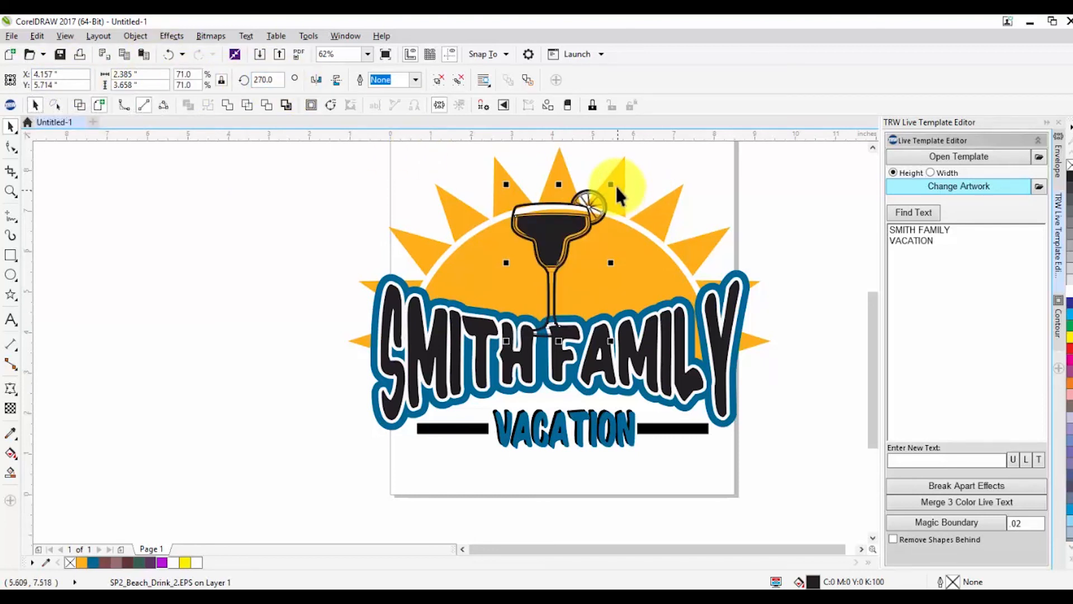
left_click_drag(615, 187, 596, 208)
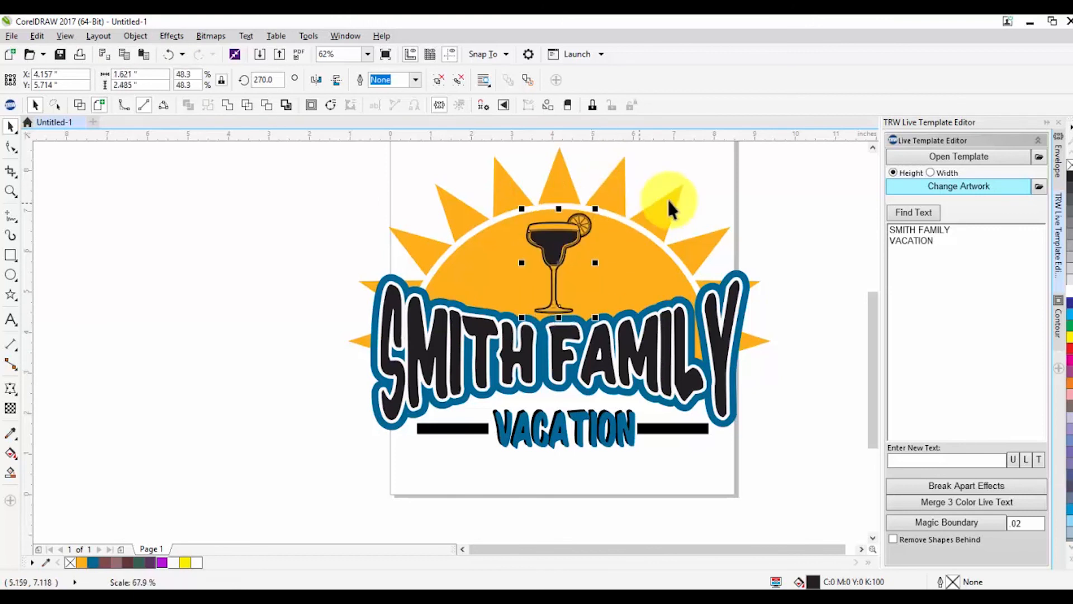
left_click(750, 204)
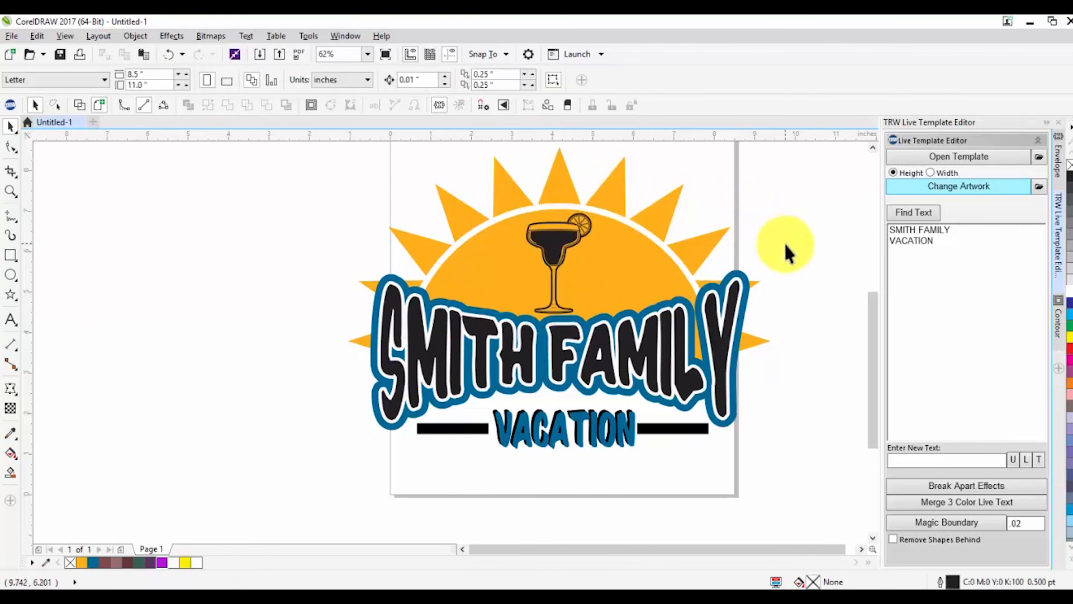
Step: Undo the beach drink artwork changes, going back to the white beach chair artwork inside the sun
left_click(584, 242)
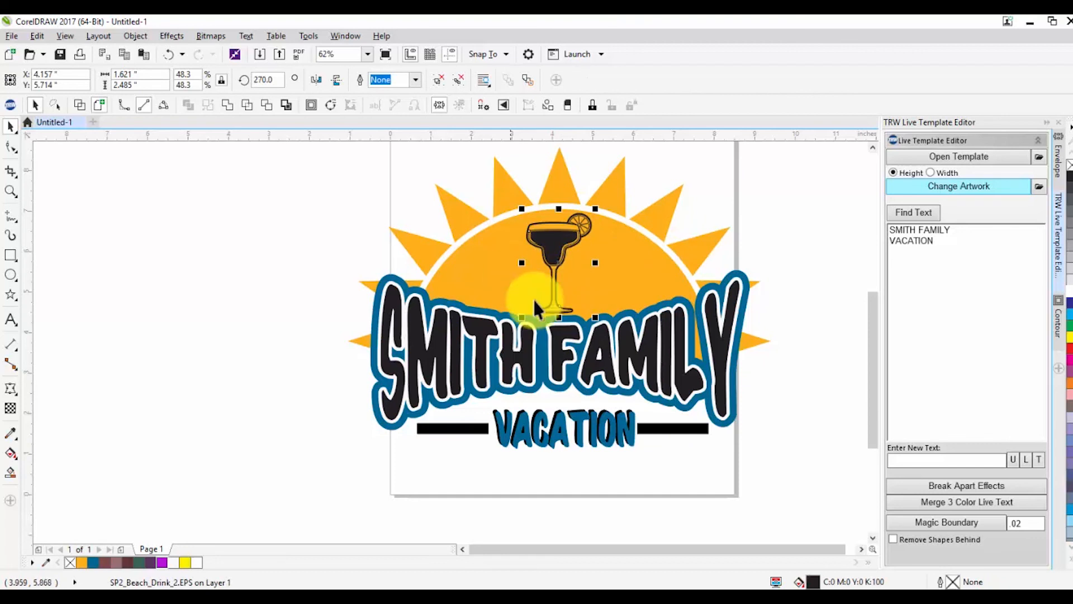
scroll(566, 252, "down", 1)
scroll(567, 253, "up", 1)
key("ctrl+z")
key("ctrl+z")
key("ctrl+z")
key("ctrl+z")
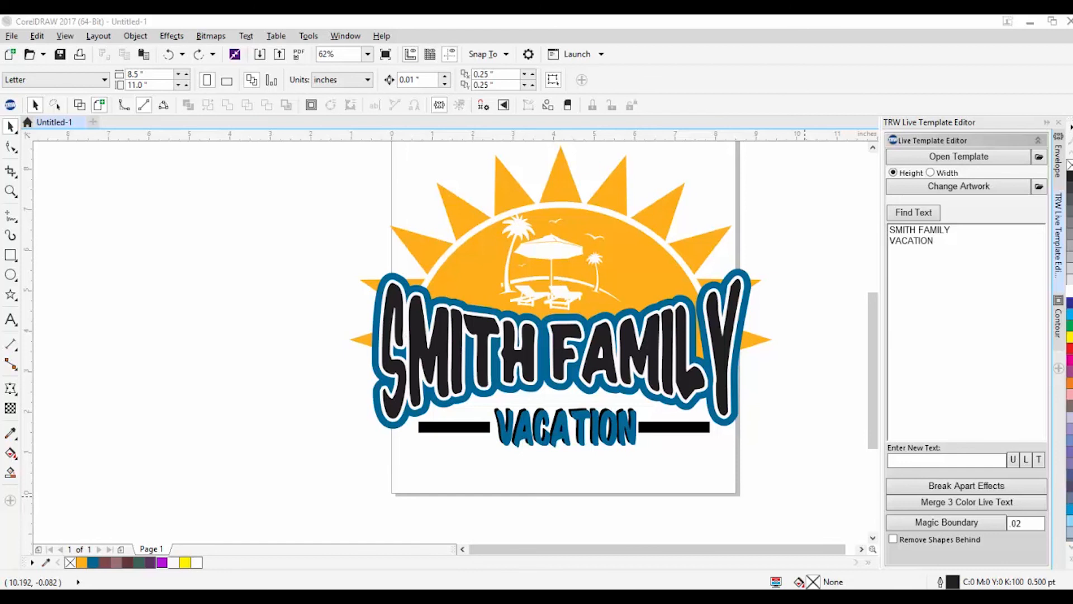
Step: Bring Palm_Tree_2.cdr onto the canvas, delete it, and place the single black palm tree clip art beside the page instead
left_click_drag(941, 216, 273, 282)
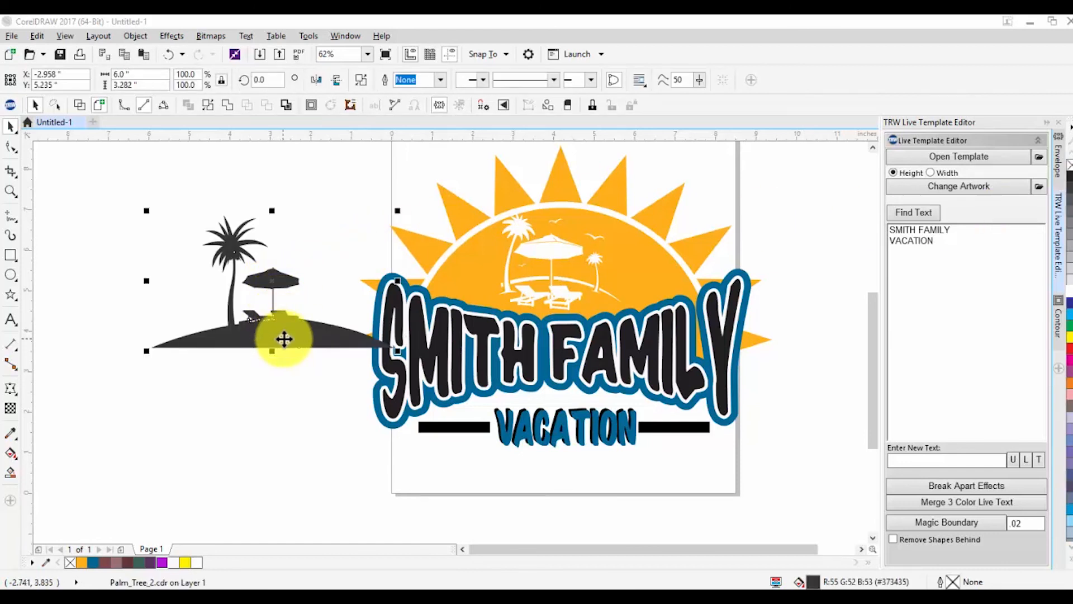
key("Delete")
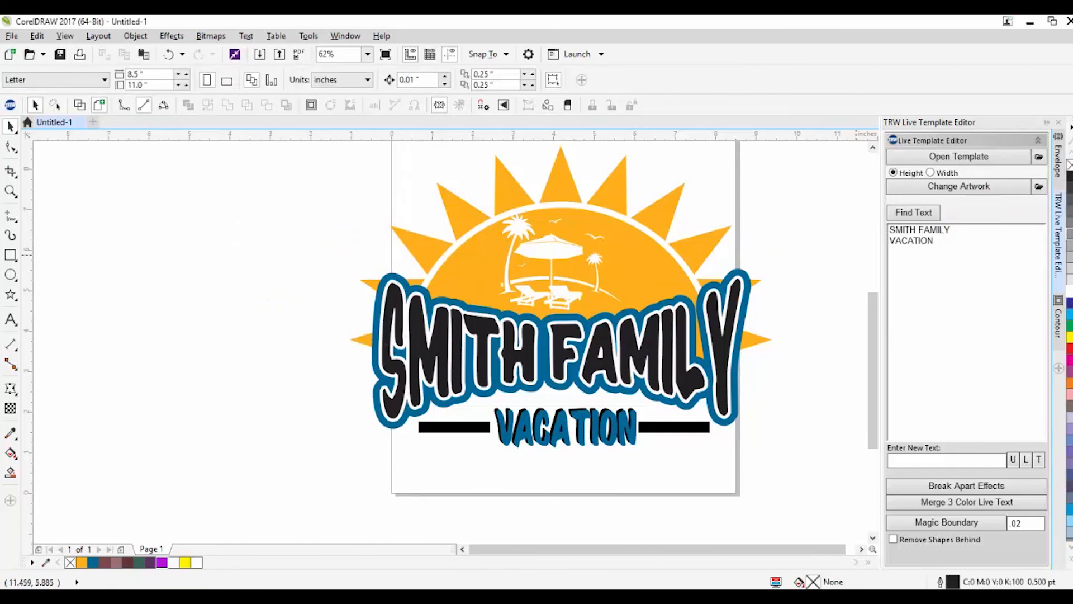
left_click_drag(1035, 162, 250, 305)
left_click(516, 385)
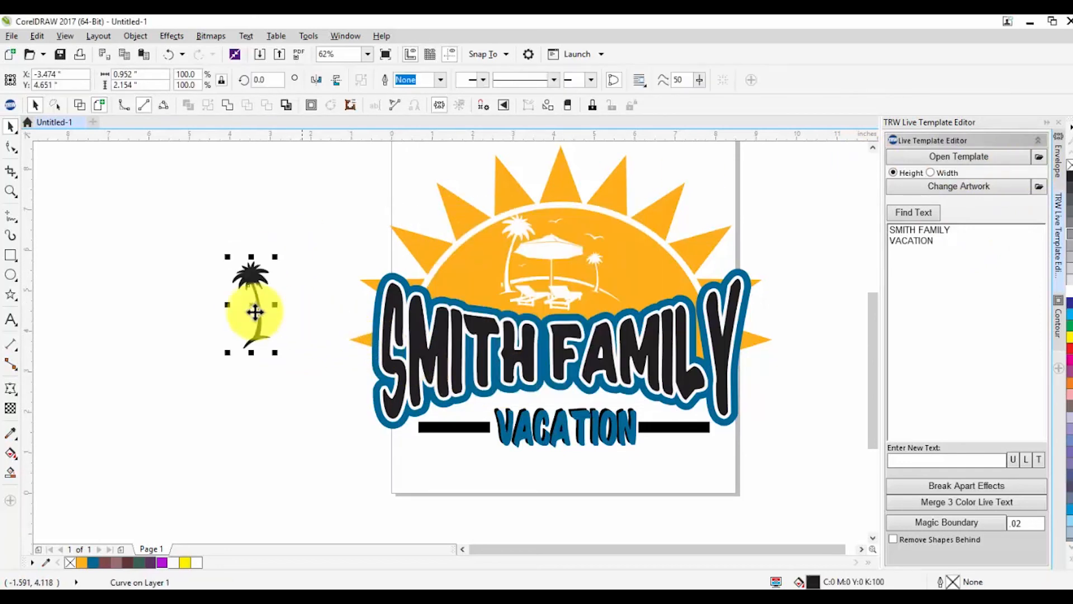
Step: Enlarge the palm tree to about 3.18 by 7.19 inches and move it to about X -1.14, Y 4.18 inches beside SMITH FAMILY
scroll(258, 302, "down", 2)
left_click_drag(242, 275, 167, 180)
scroll(230, 199, "up", 2)
left_click_drag(223, 204, 343, 297)
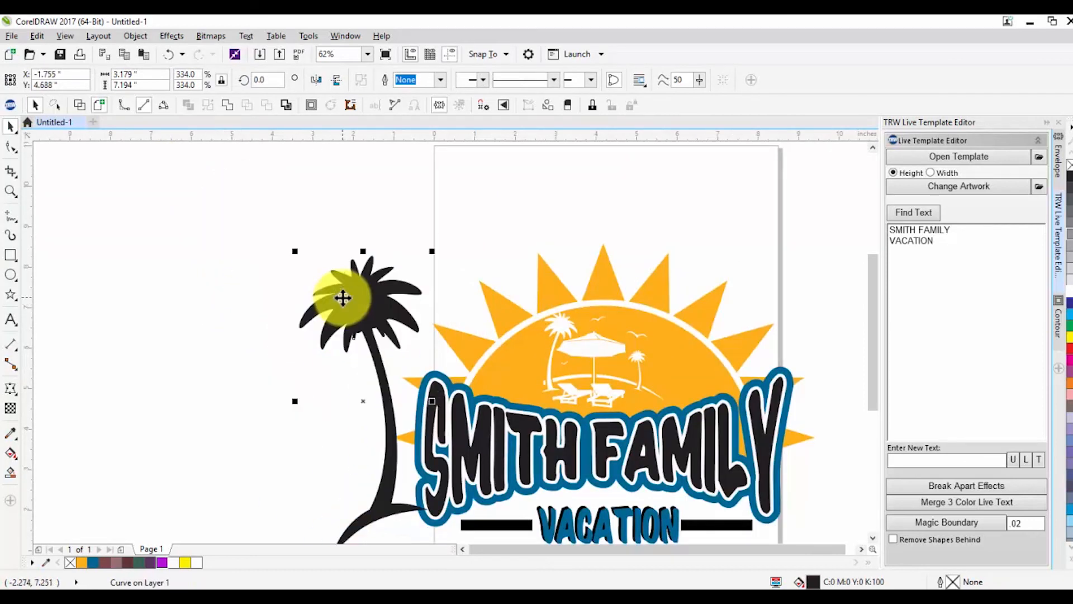
scroll(360, 262, "down", 2)
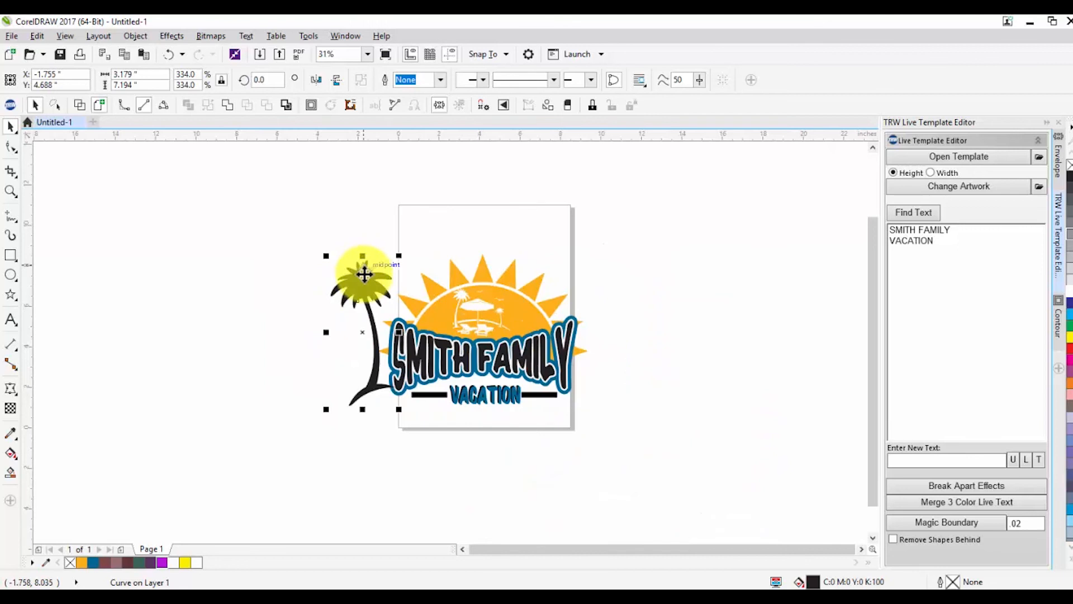
scroll(358, 310, "up", 2)
mouse_move(356, 315)
left_mouse_down()
mouse_move(398, 278)
mouse_move(367, 297)
left_mouse_up()
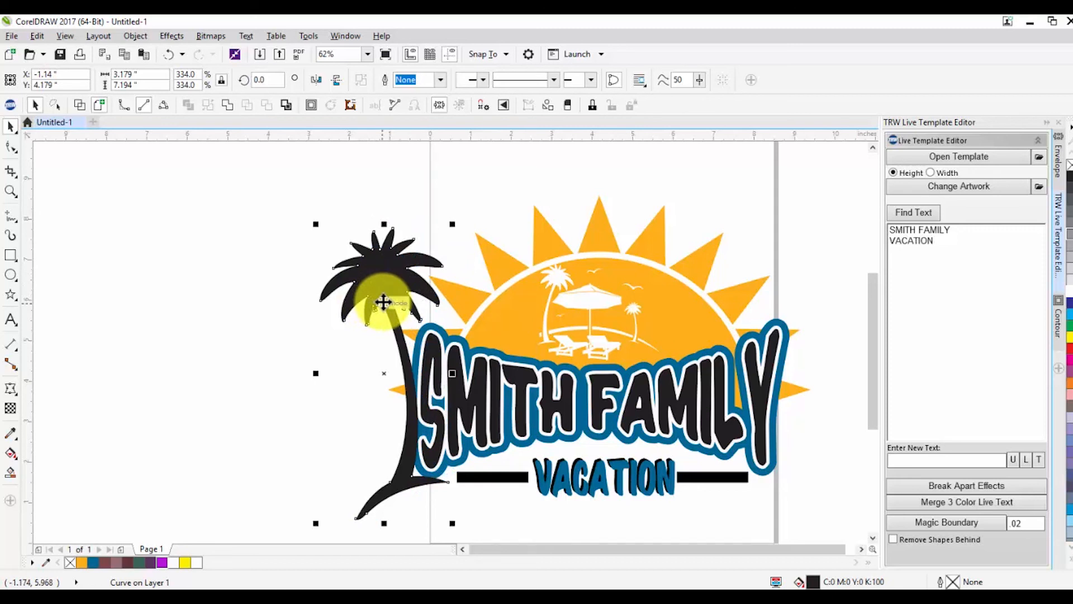
left_click(293, 317)
Step: Draw a rectangle about 9.77 by 9.13 inches in the empty area beside the palm tree
scroll(343, 284, "down", 2)
left_click(10, 255)
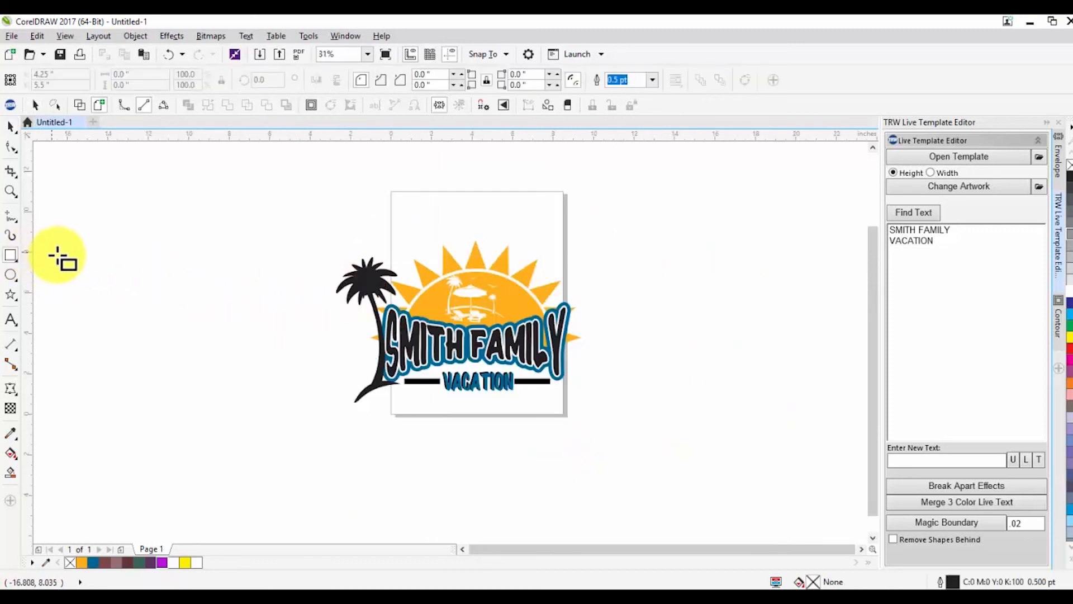
key("space")
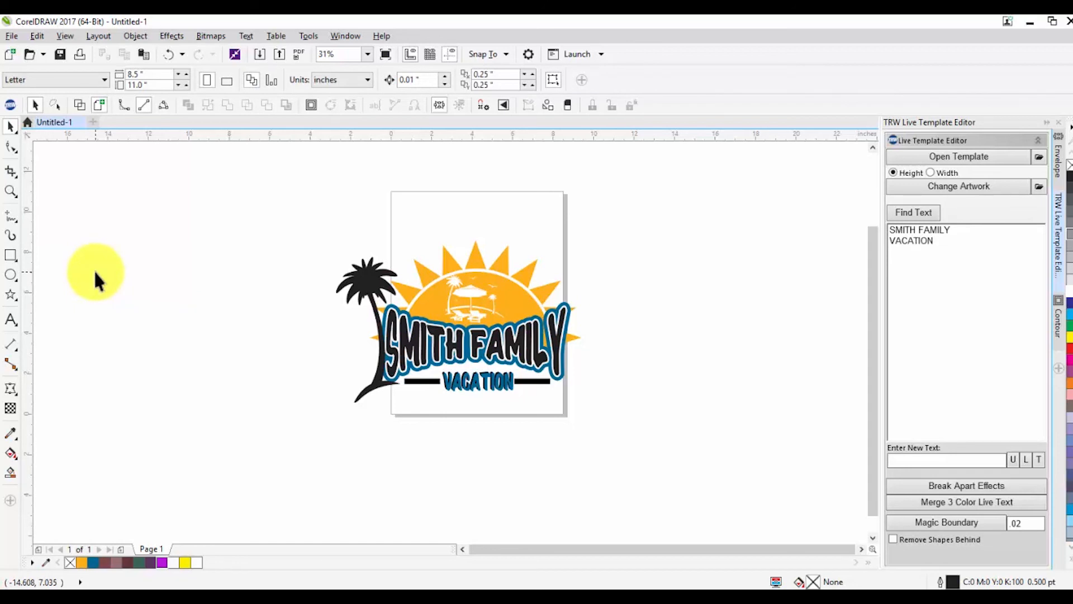
left_click(10, 256)
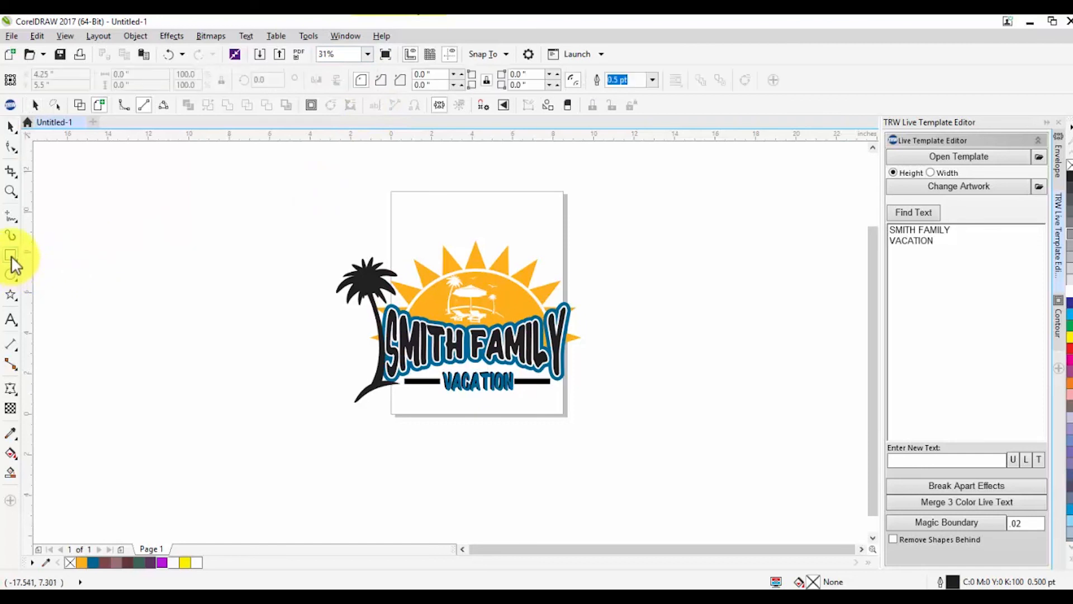
left_click_drag(119, 215, 317, 400)
key("space")
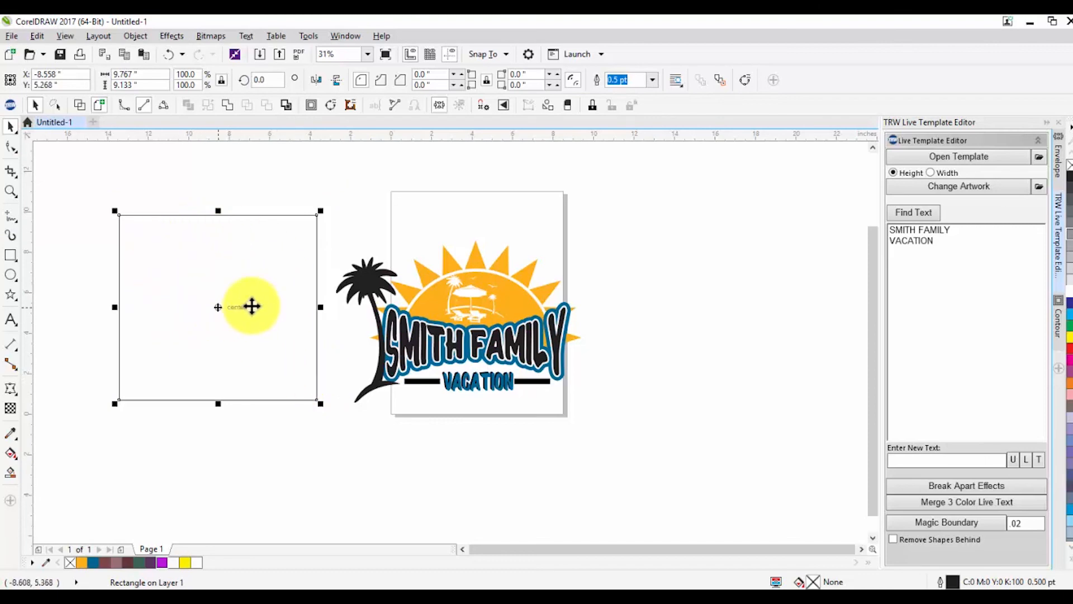
Step: Replace the rectangle with the hedgehog clip art using Change Artwork, and delete the hedgehog
left_click(930, 189)
double_click(621, 176)
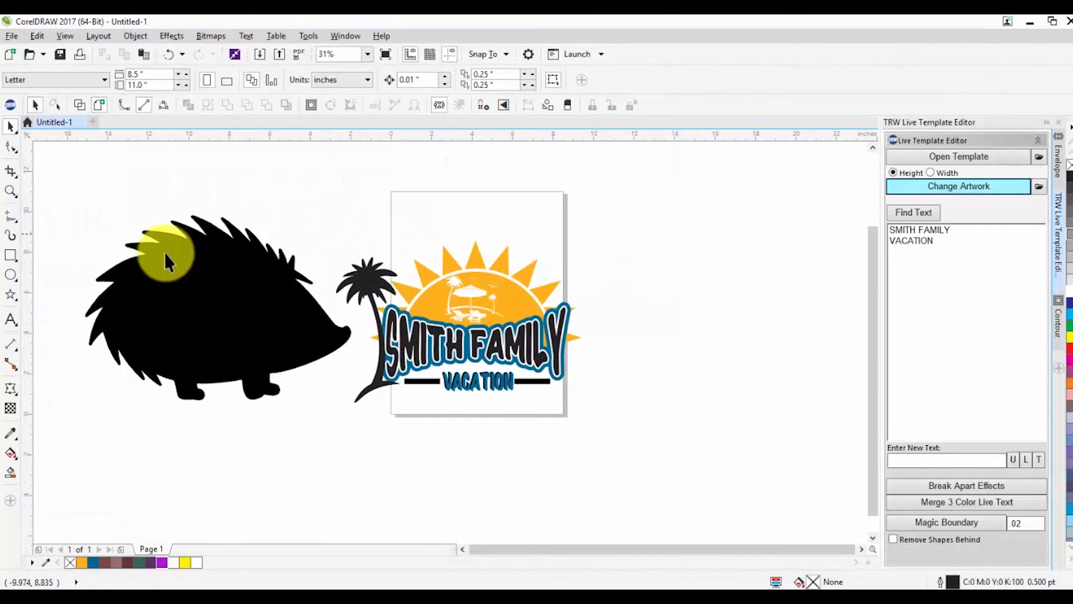
left_click(199, 315)
key("Delete")
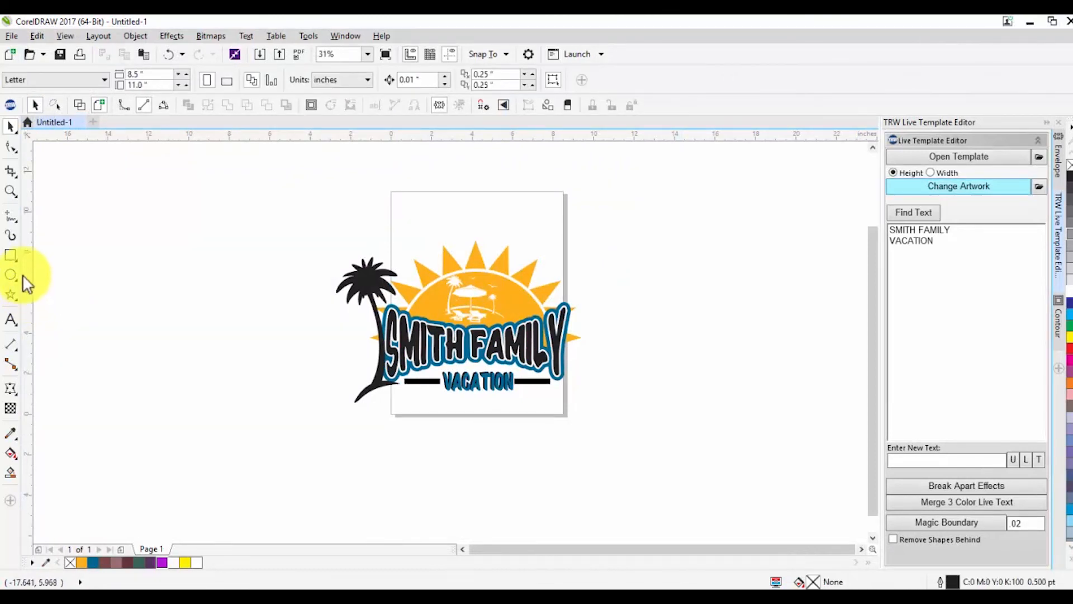
Step: Draw a small ellipse and a small star in the empty area, and replace the star with the hedgehog clip art
left_click(11, 255)
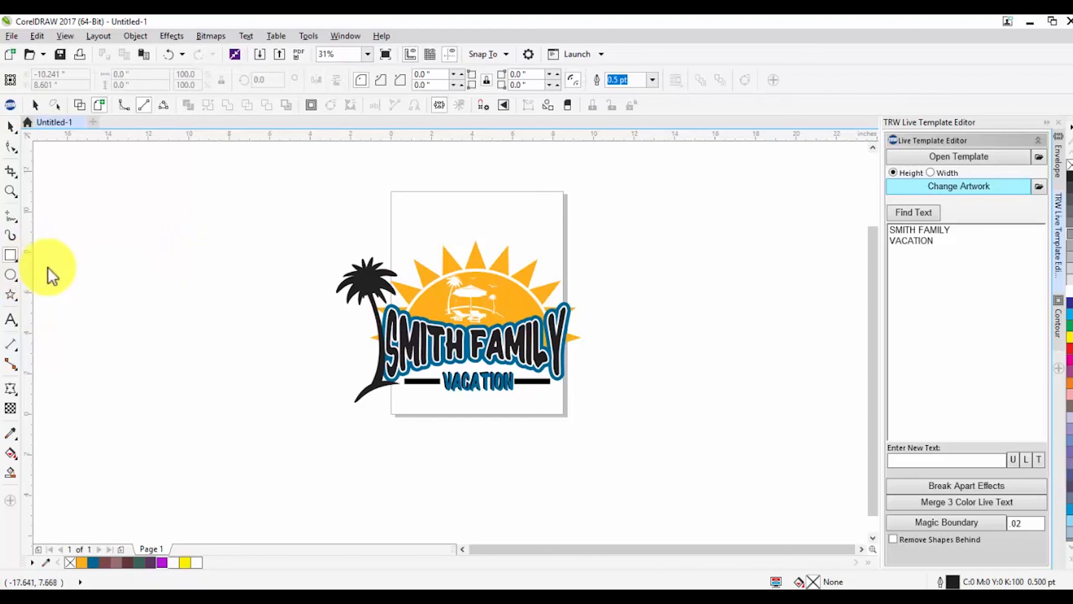
key("F7")
left_click_drag(193, 246, 158, 278)
left_click(10, 295)
left_click_drag(114, 319, 103, 304)
left_click(962, 188)
double_click(599, 169)
scroll(99, 328, "up", 2)
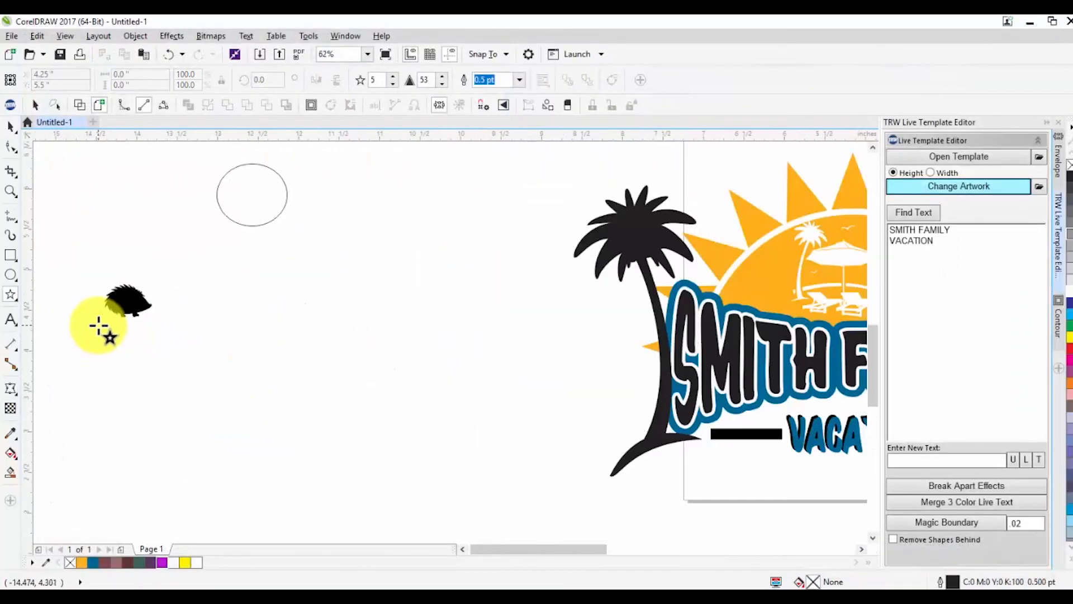
scroll(98, 327, "up", 1)
scroll(270, 334, "down", 2)
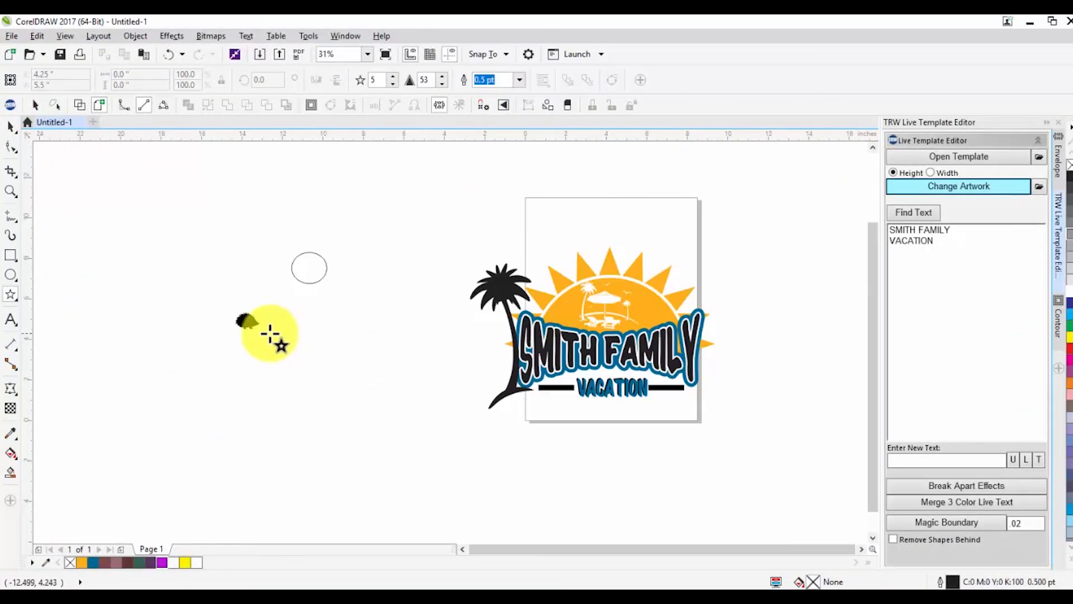
Step: Delete the small hedgehog and the ellipse from the empty area beside the palm tree
key("space")
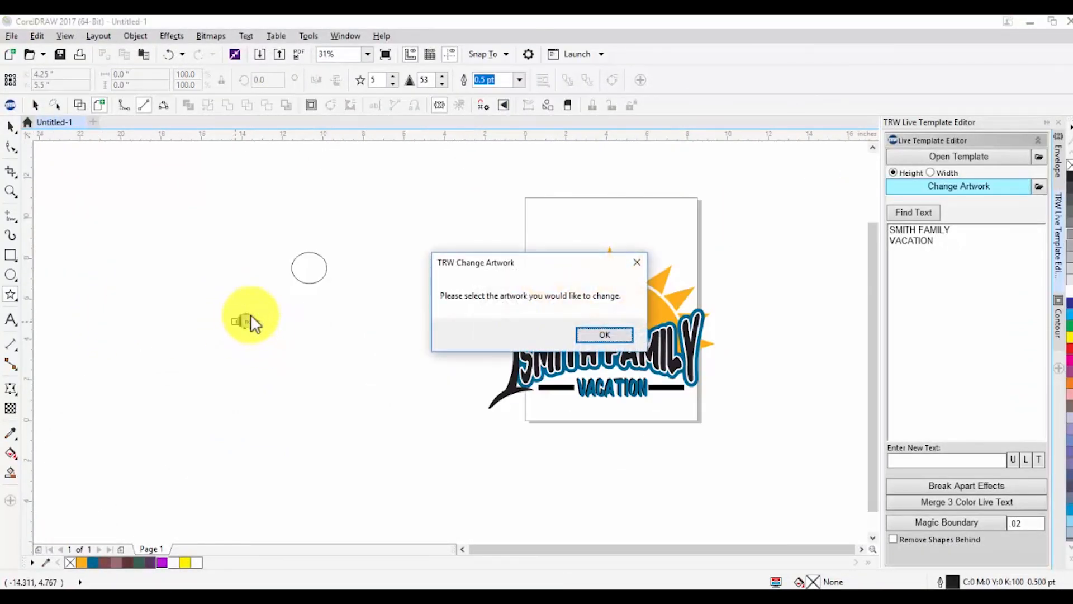
left_click(600, 334)
key("space")
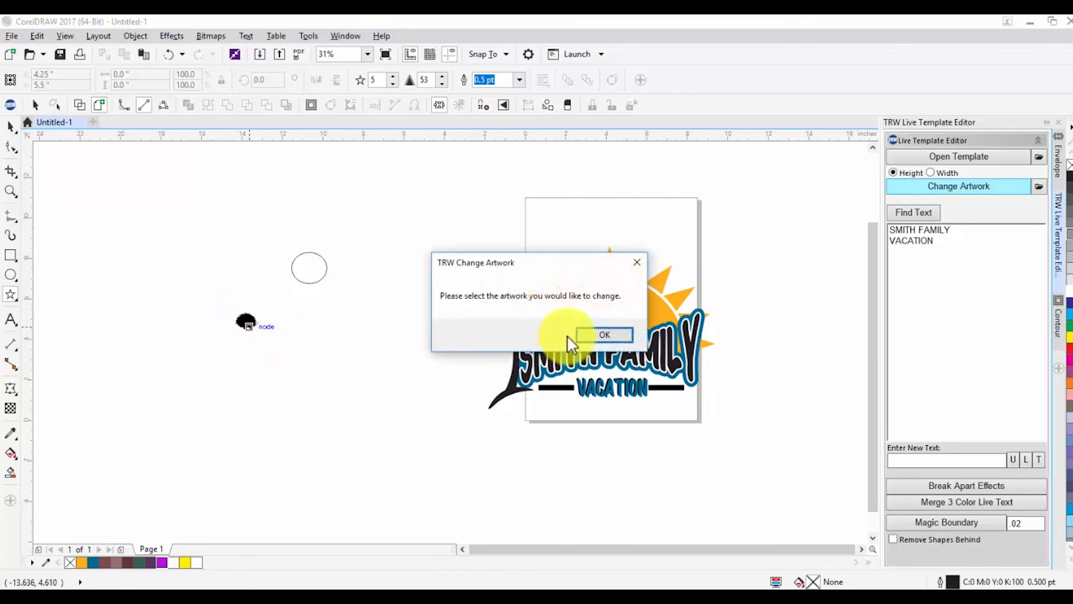
left_click(637, 262)
left_click(10, 128)
left_click(249, 319)
key("Delete")
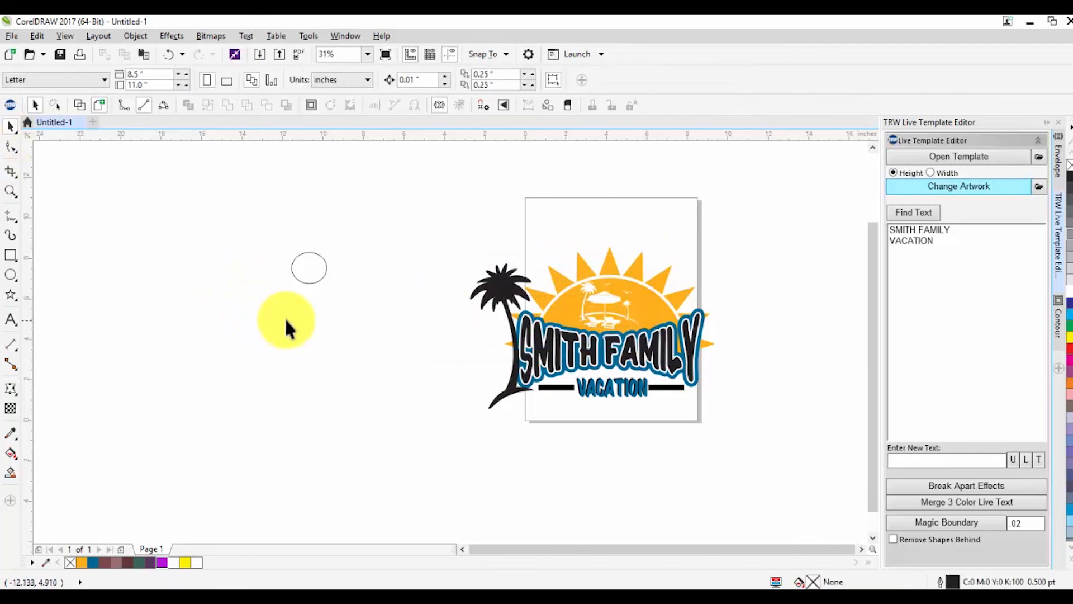
left_click(312, 269)
key("Delete")
Step: Move the beach chair artwork inside the sun to about X 4.35, Y 5.67 inches and deselect it
scroll(618, 297, "up", 3)
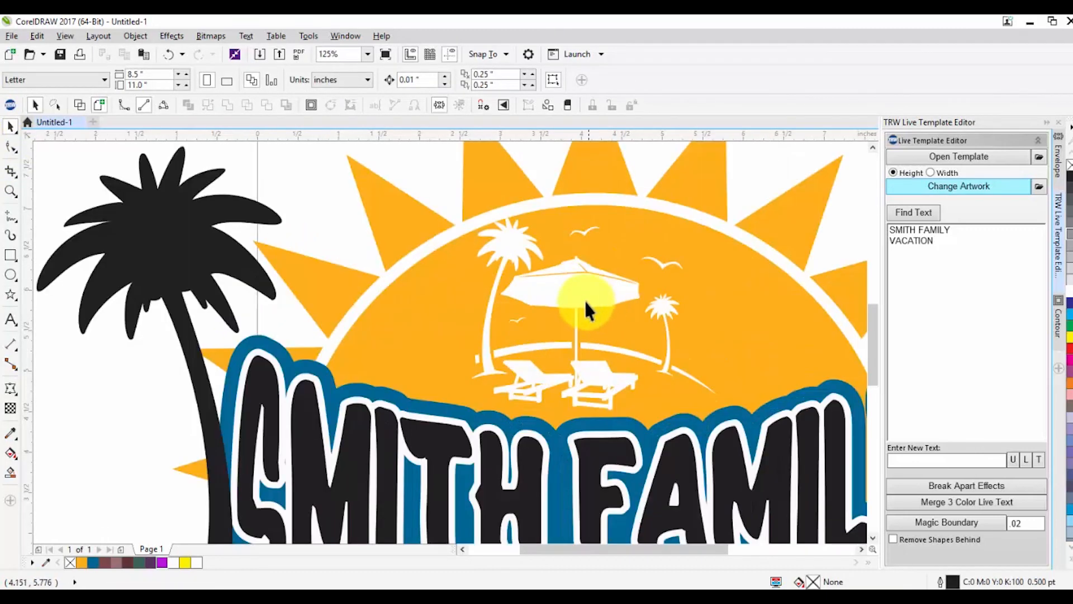
left_click(577, 292)
left_click_drag(577, 292, 588, 292)
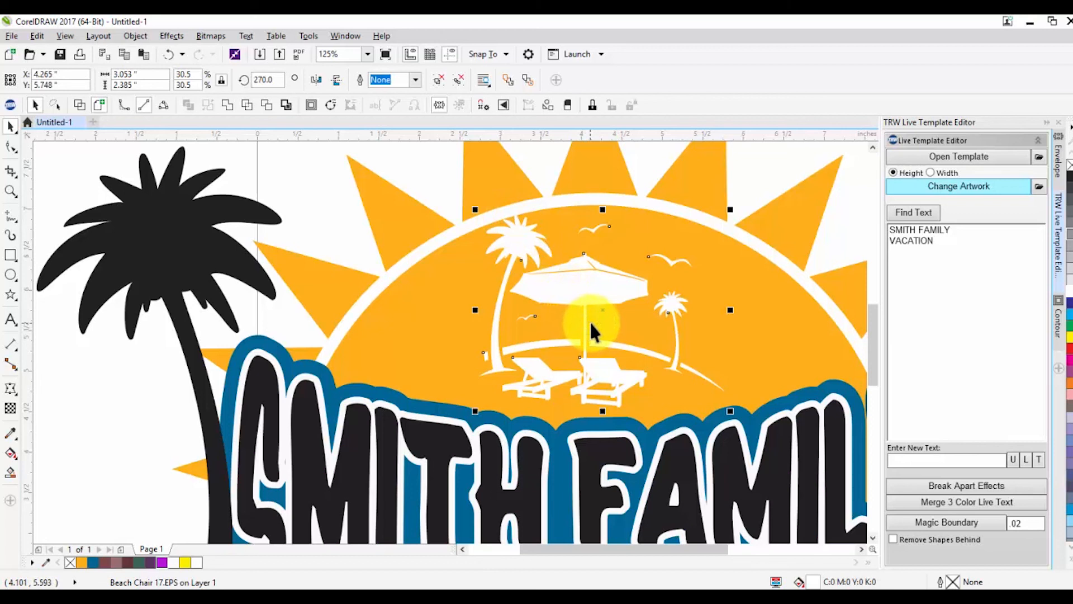
mouse_move(575, 287)
left_mouse_down()
mouse_move(589, 307)
mouse_move(585, 293)
left_mouse_up()
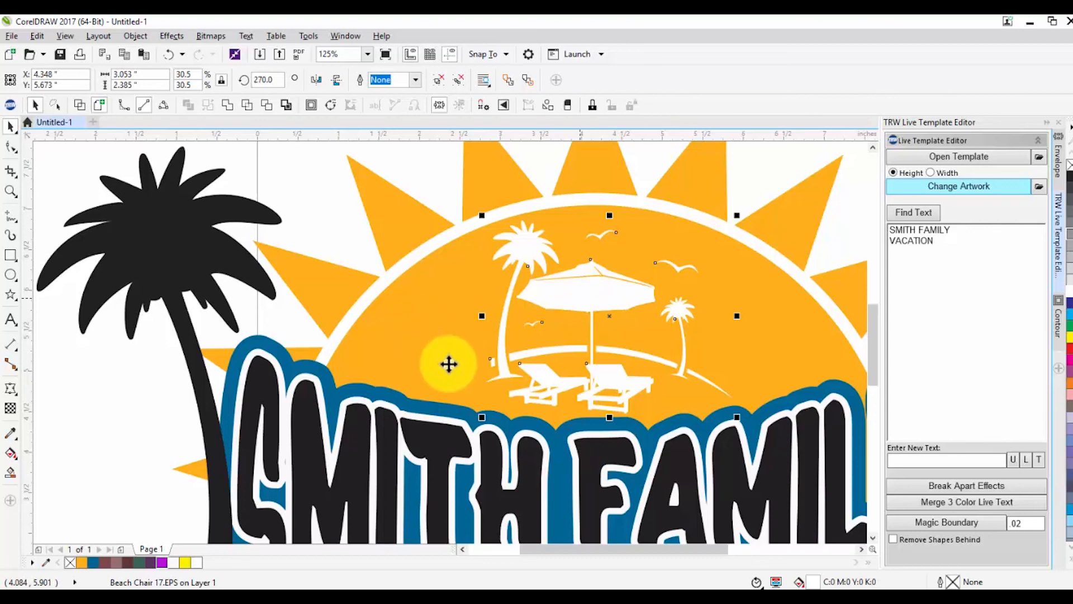
scroll(449, 375, "down", 2)
scroll(445, 410, "up", 1)
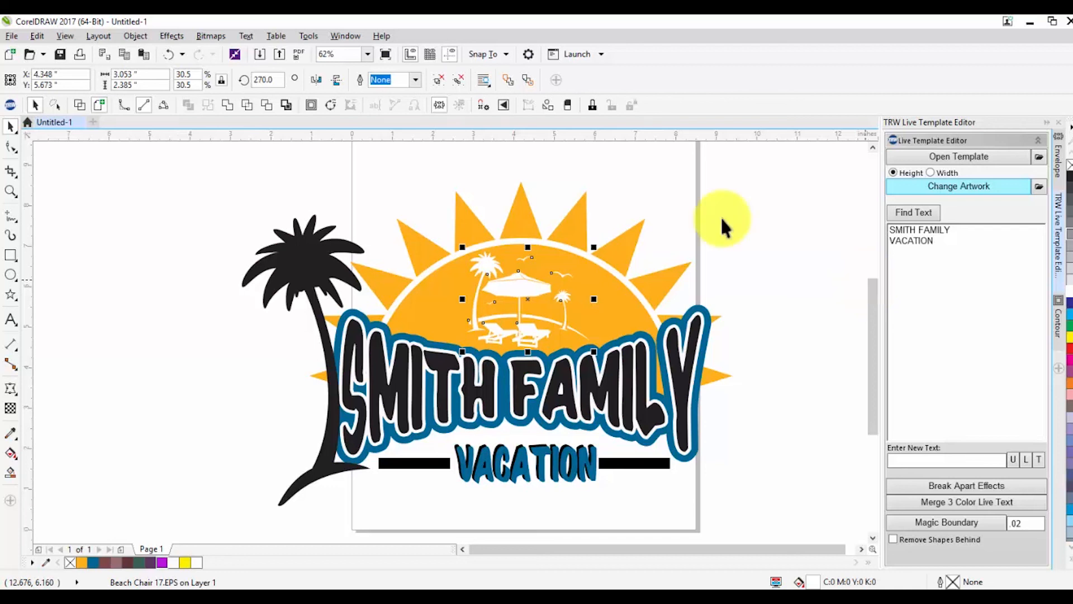
left_click(94, 192)
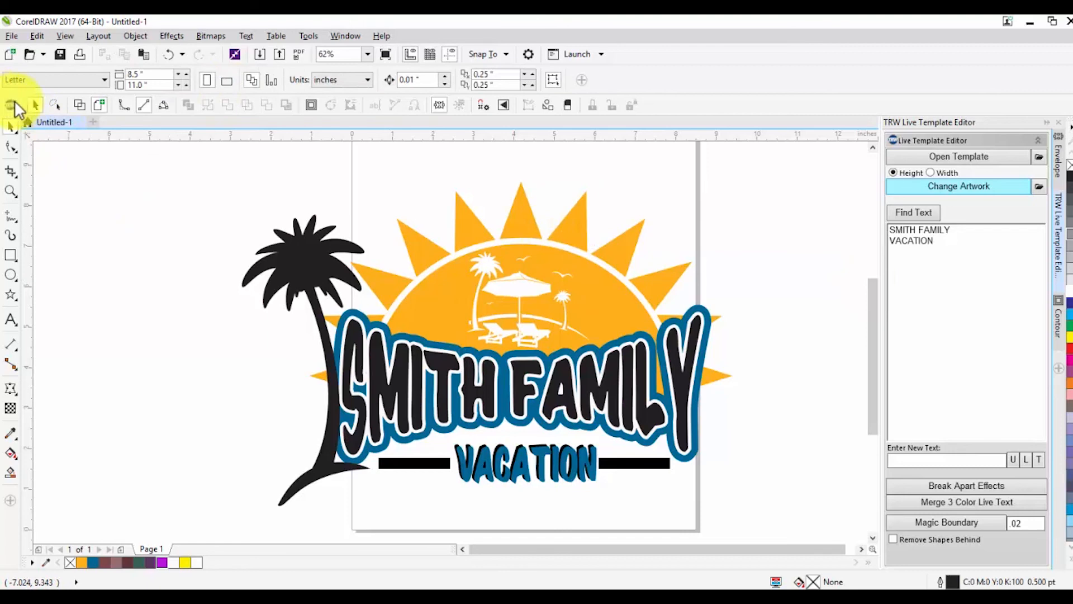
Step: Open the TRW Design Wizard and draw a rectangle about 4.82 by 1.8 inches in the empty area beside the palm tree
left_click_drag(619, 117, 662, 118)
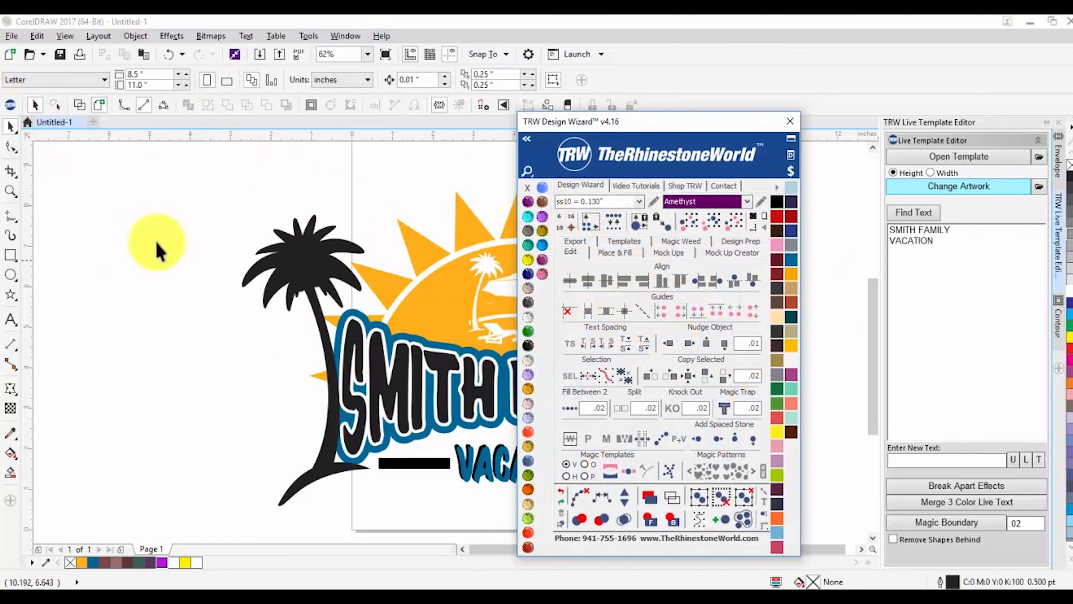
left_click(10, 257)
left_click_drag(71, 300, 267, 373)
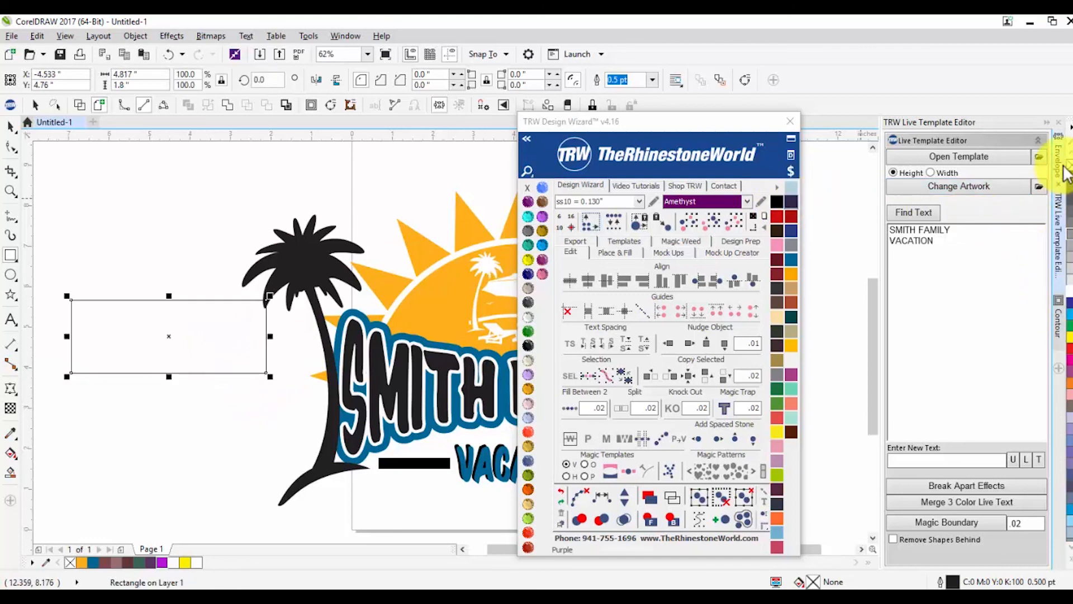
Step: Add an envelope to the new rectangle and curve its long edges symmetrically inward at the middle
left_click(1058, 160)
left_click(913, 141)
left_click_drag(168, 300, 168, 321)
key("space")
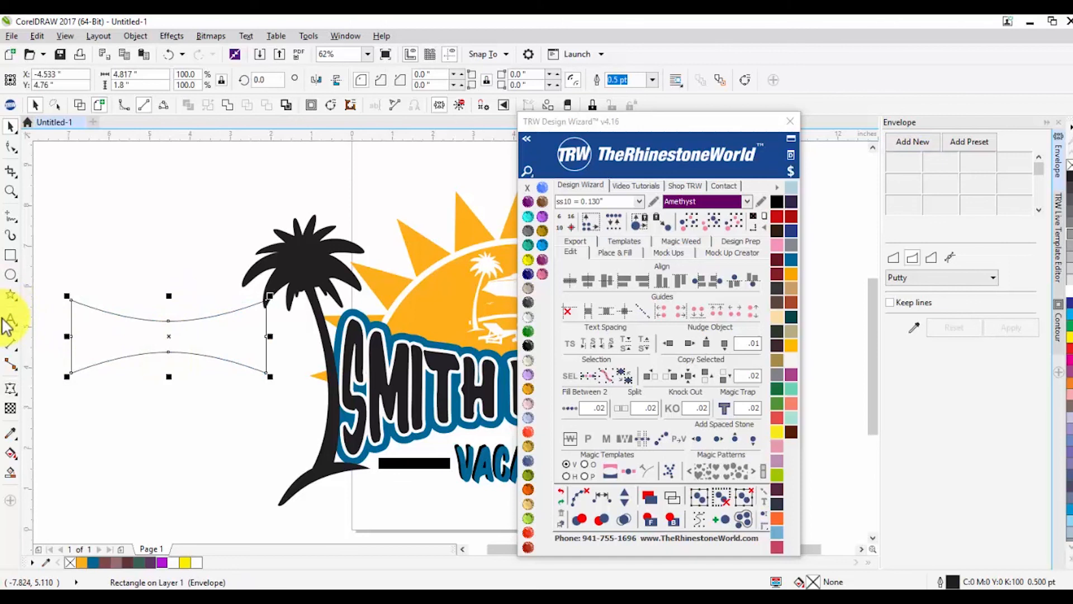
Step: Add the text SMITH FAMILY in 24 pt Arial beneath the curved shape
left_click(10, 320)
left_click(117, 441)
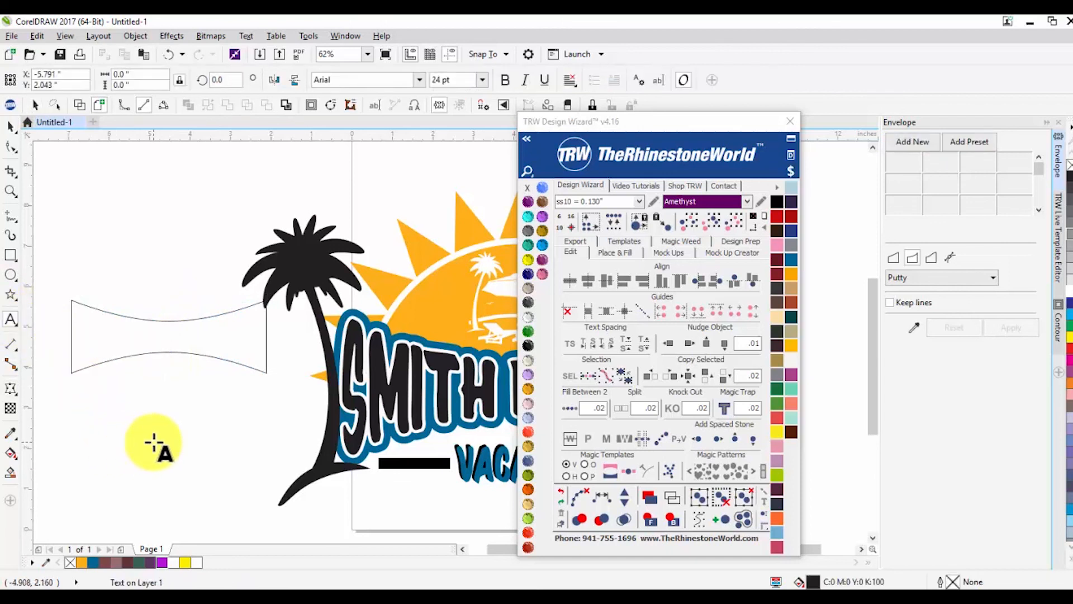
type("SMITH FAMILY")
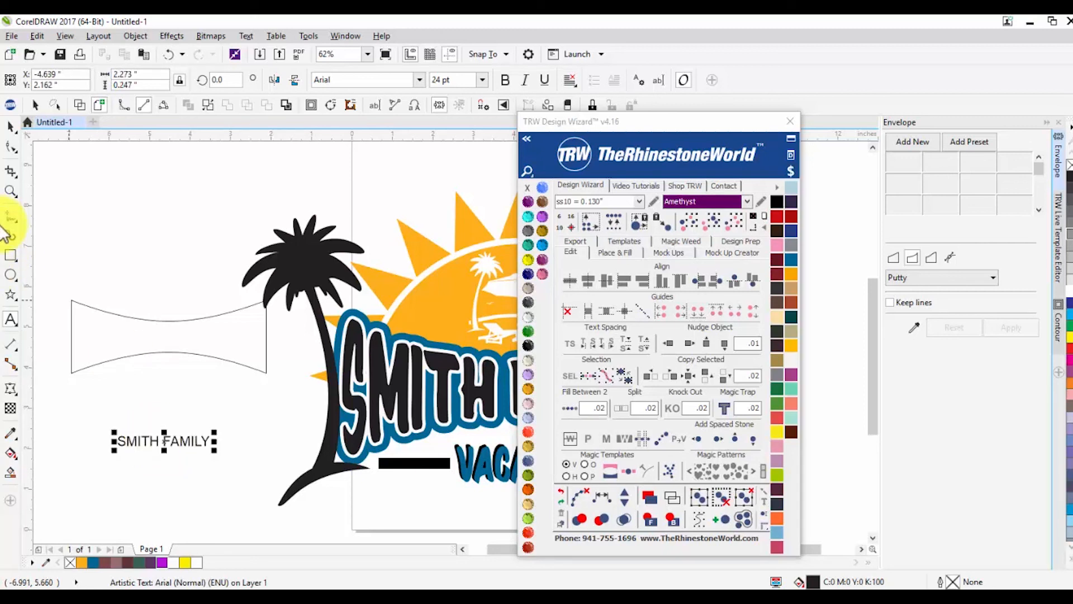
left_click(10, 127)
left_click(118, 251)
Step: Fill the curved shape with Citrine yellow and fit the SMITH FAMILY text to it using Magic Templates
left_click(142, 347)
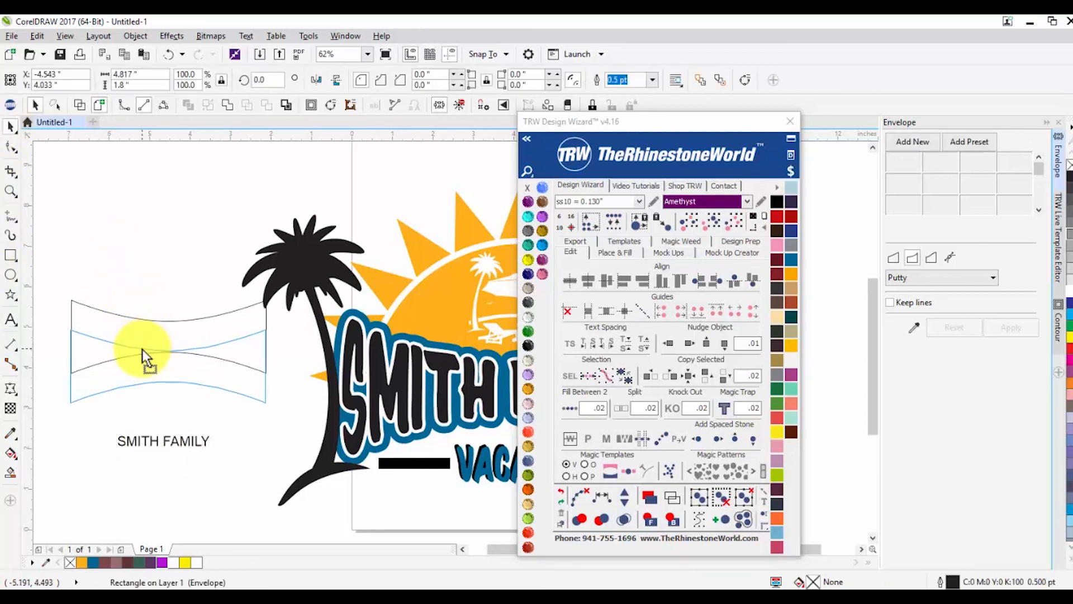
left_click(529, 260)
left_click(134, 438, "shift")
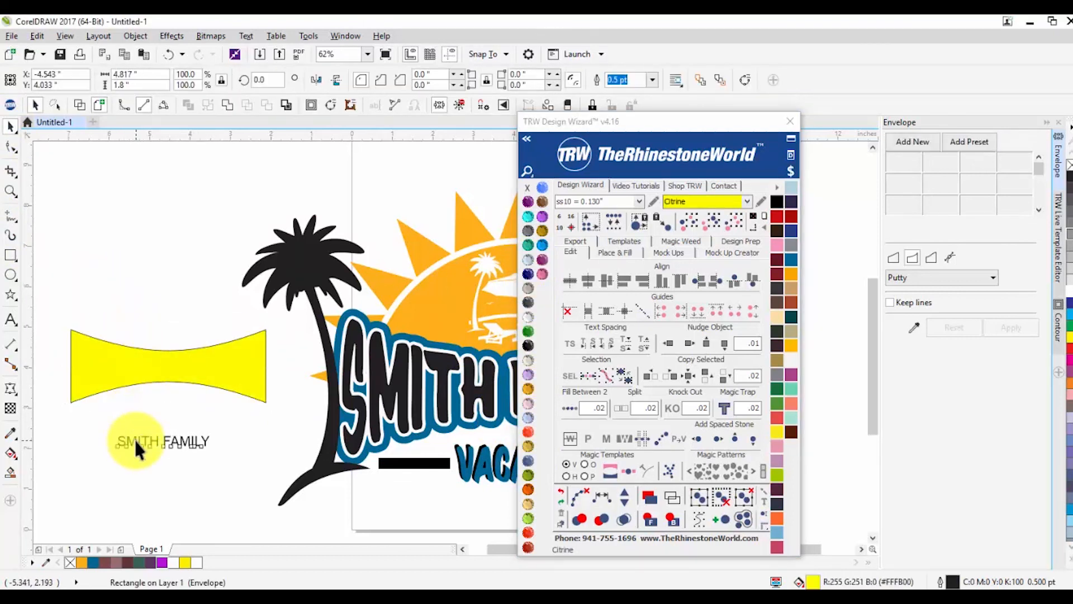
left_click(604, 468)
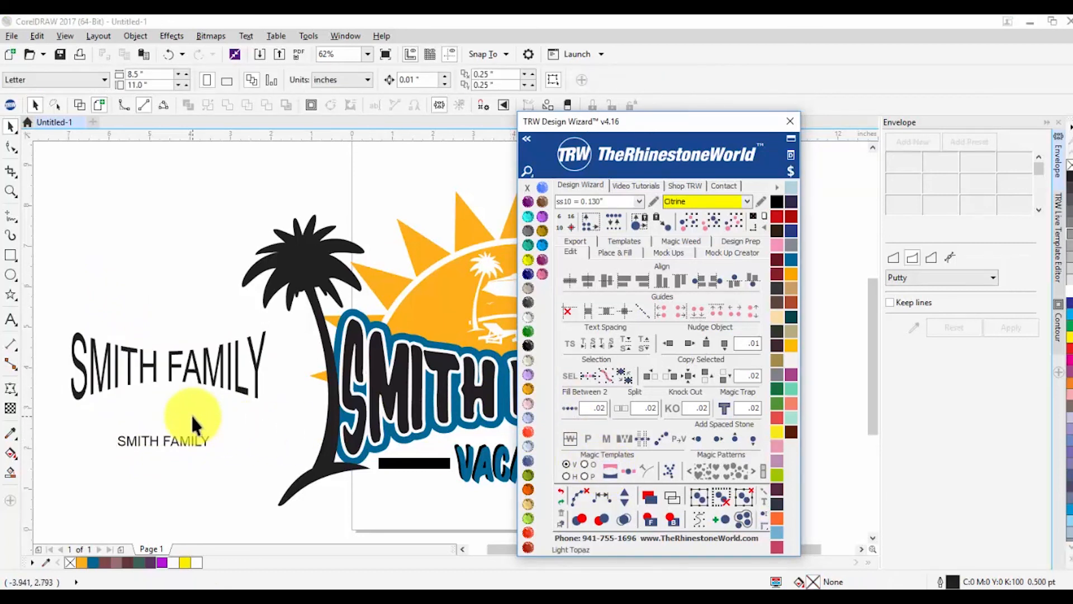
Step: Move the warped SMITH FAMILY text higher and shorten its wording to SMITH
left_click(185, 370)
left_click_drag(170, 301, 164, 283)
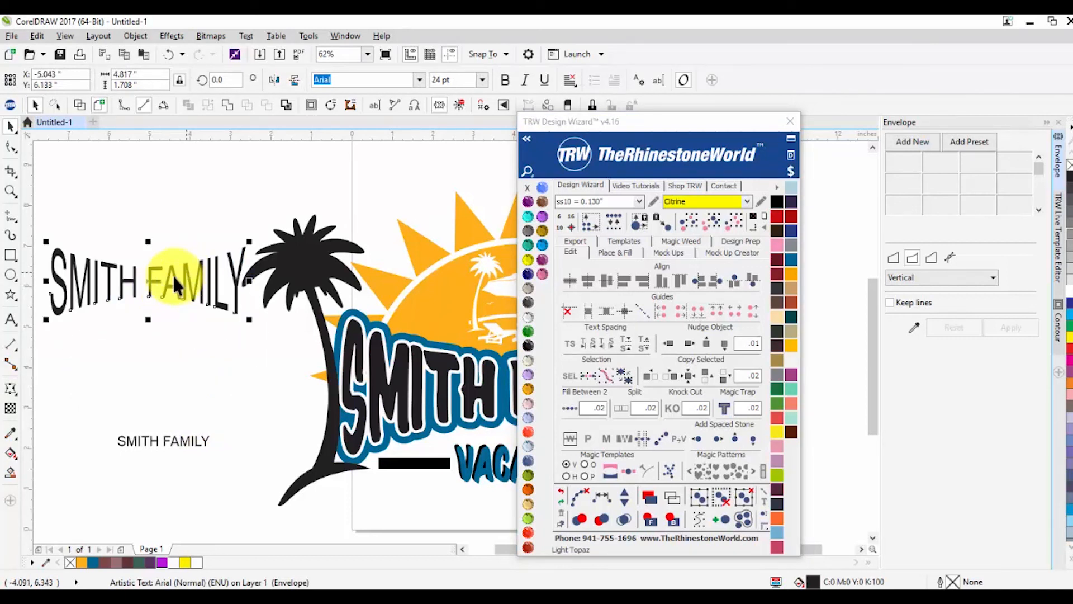
left_click(10, 320)
left_click(119, 285)
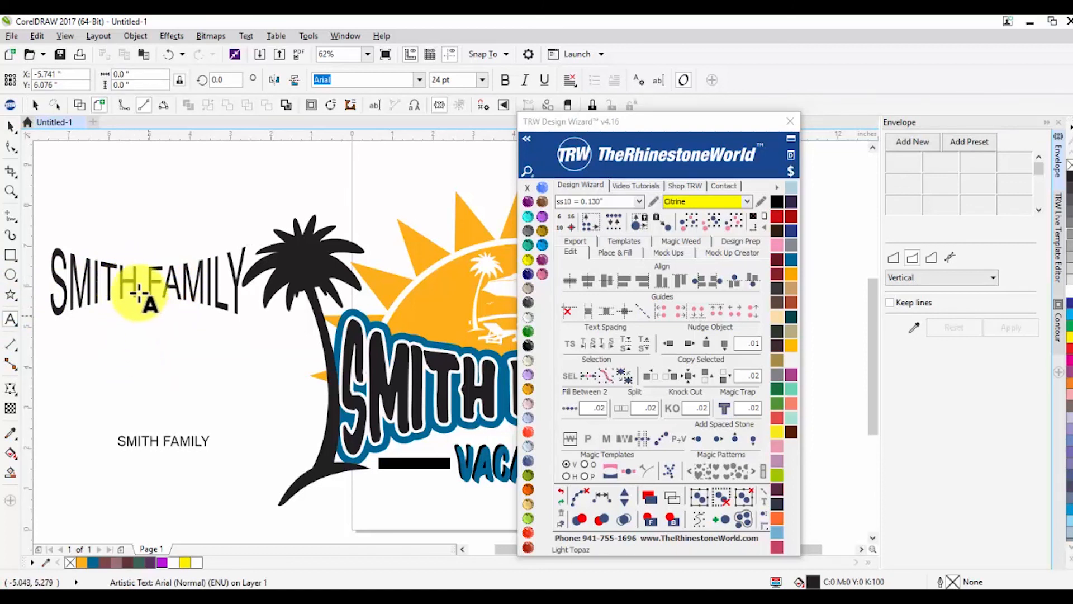
key("ctrl+shift+t")
left_click(389, 191)
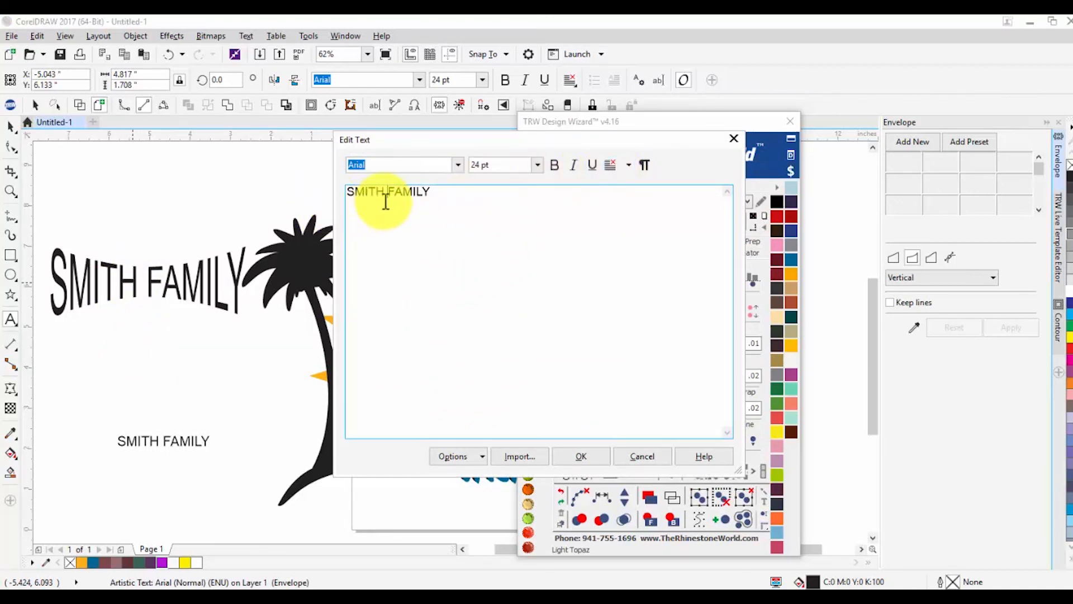
left_click_drag(388, 188, 461, 192)
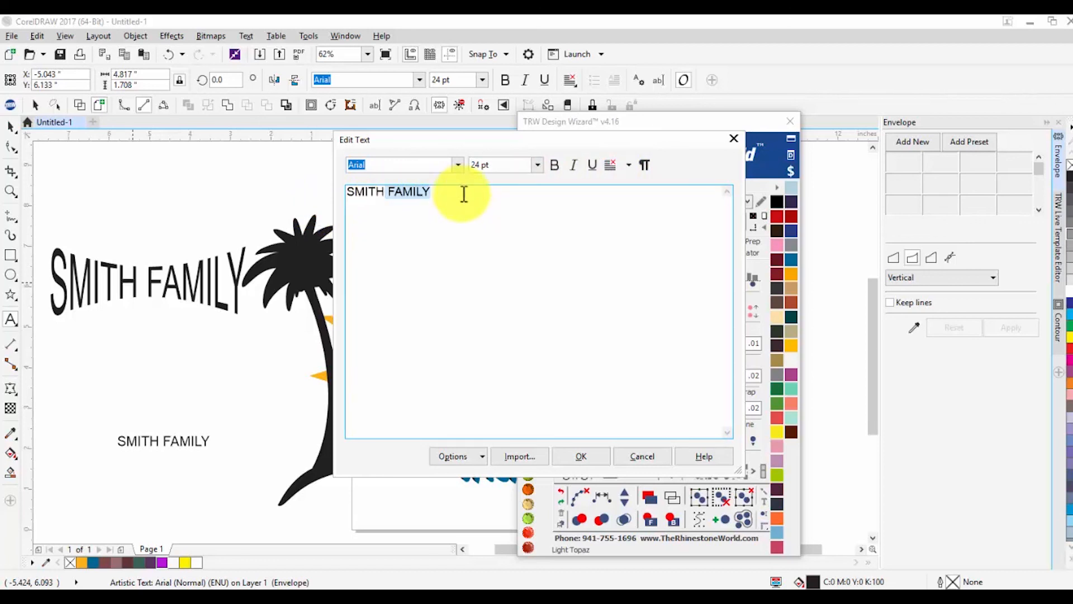
key("Delete")
left_click(584, 456)
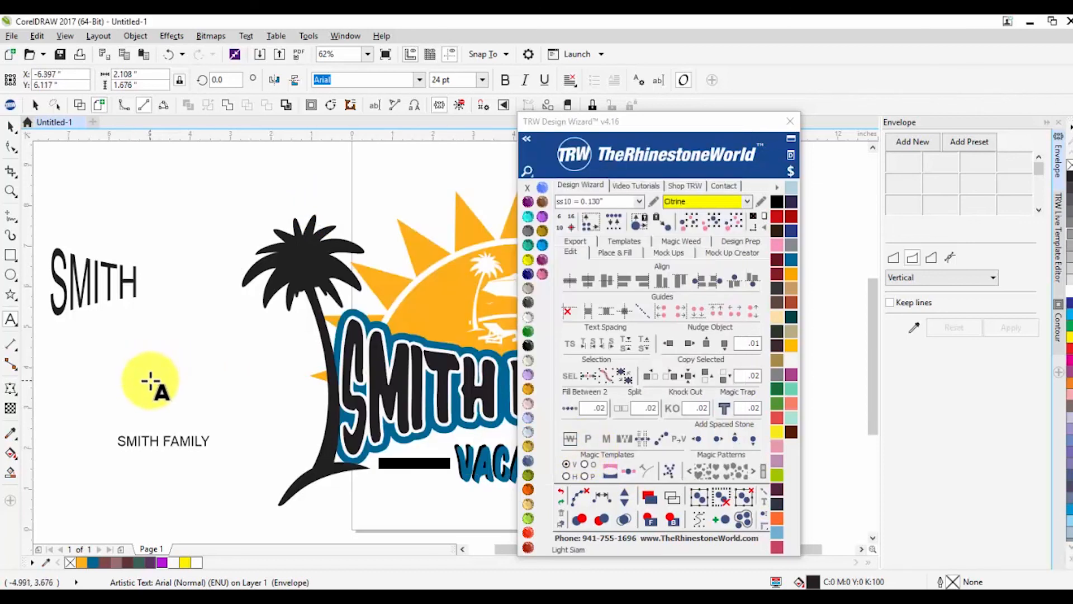
Step: Delete the warped SMITH text and the plain SMITH FAMILY text in the empty area beside the design
left_click(10, 126)
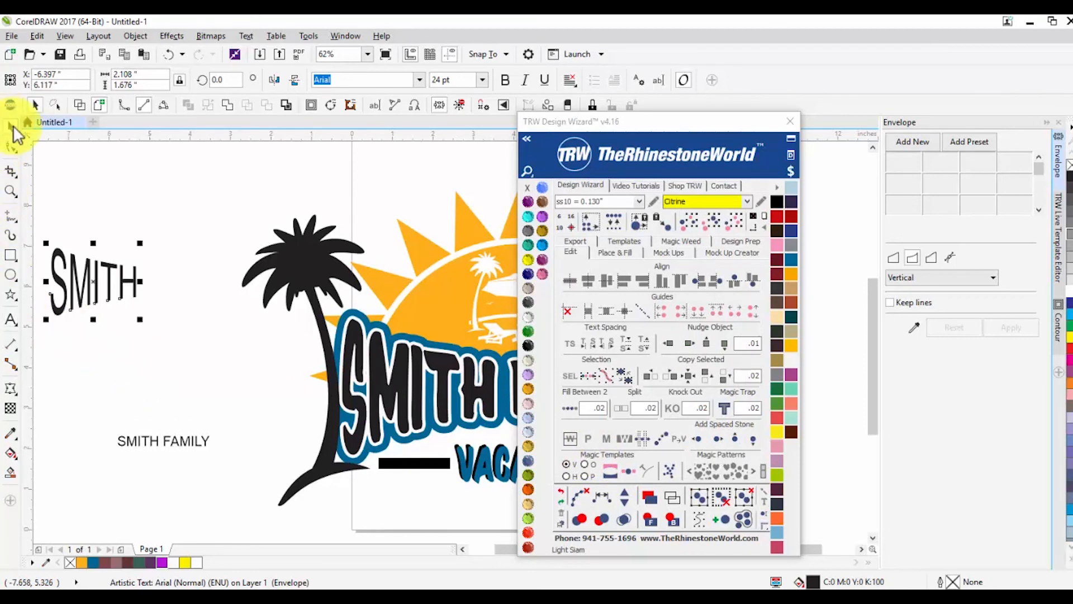
key("Delete")
left_click(164, 440)
key("Delete")
scroll(263, 283, "down", 1)
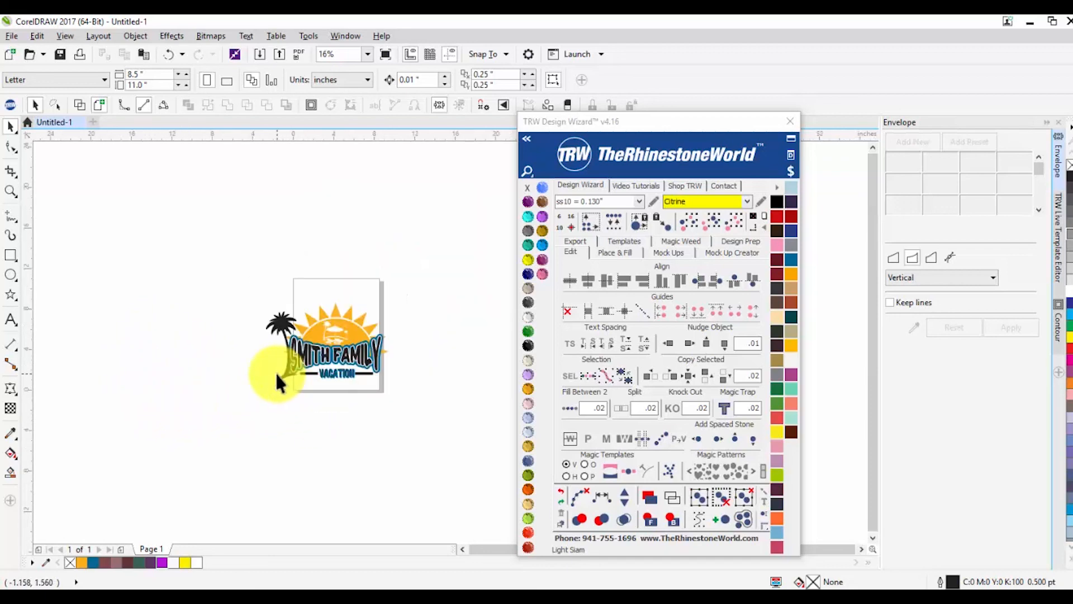
Step: Copy the palm tree to the opposite side of the design, mirror it horizontally and move it outward beside the lettering
scroll(275, 371, "up", 2)
left_click_drag(107, 219, 478, 266)
right_click(479, 266)
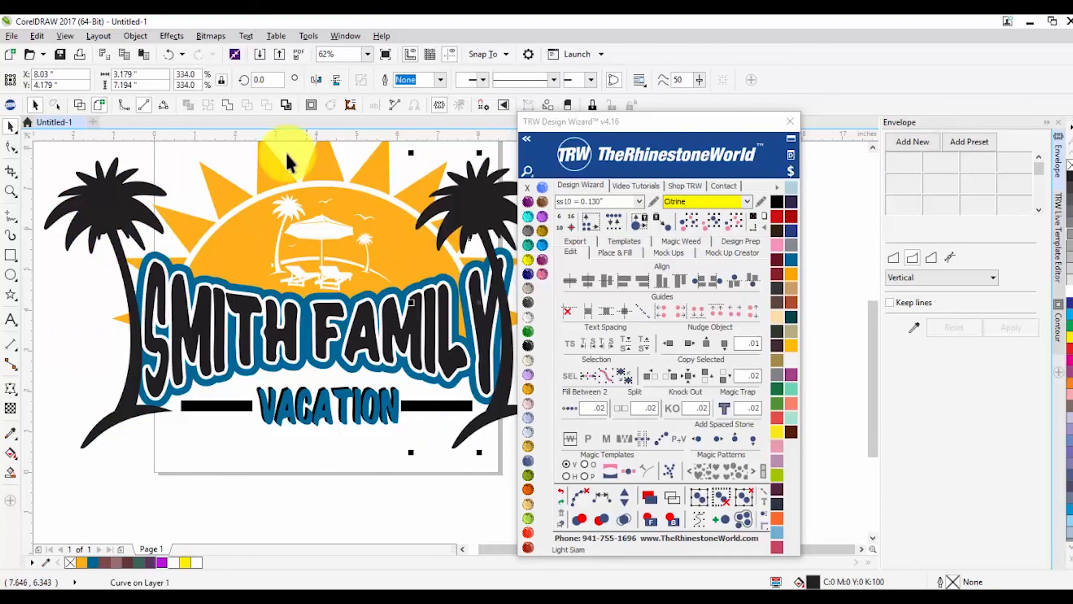
left_click(317, 80)
scroll(298, 218, "down", 1)
scroll(338, 213, "up", 1)
left_click_drag(337, 203, 389, 210)
Step: Send both palm trees behind the rest of the design
left_click(672, 521)
scroll(504, 417, "down", 1)
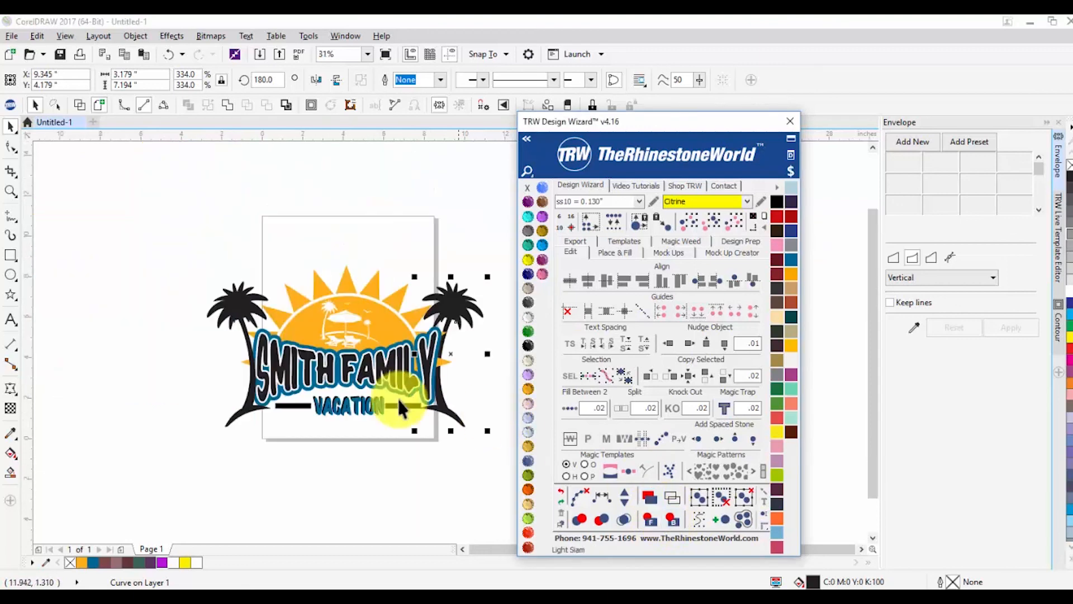
left_click(224, 286)
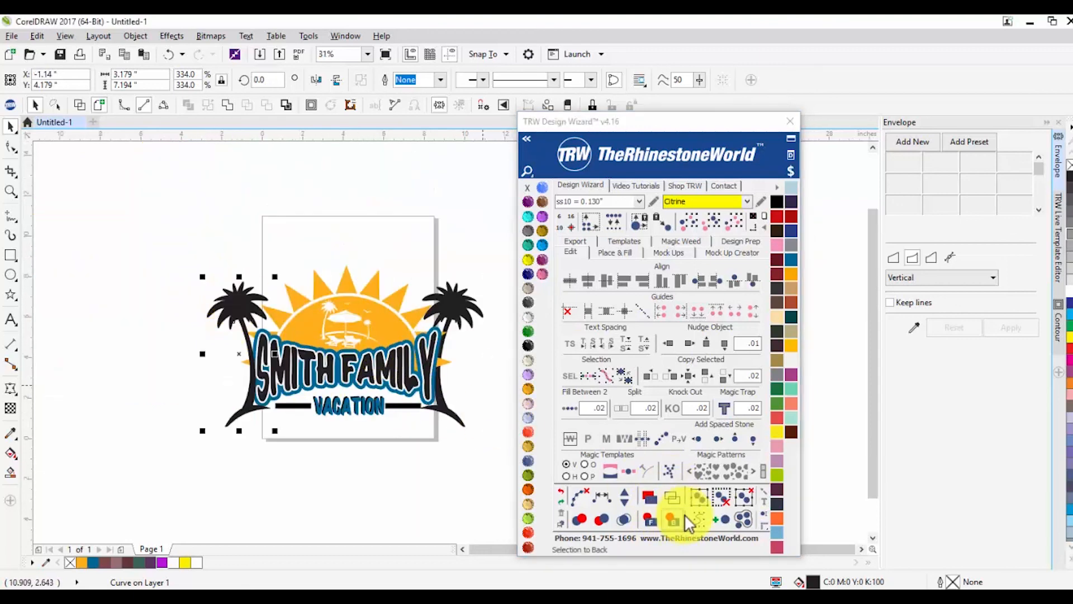
left_click(287, 417)
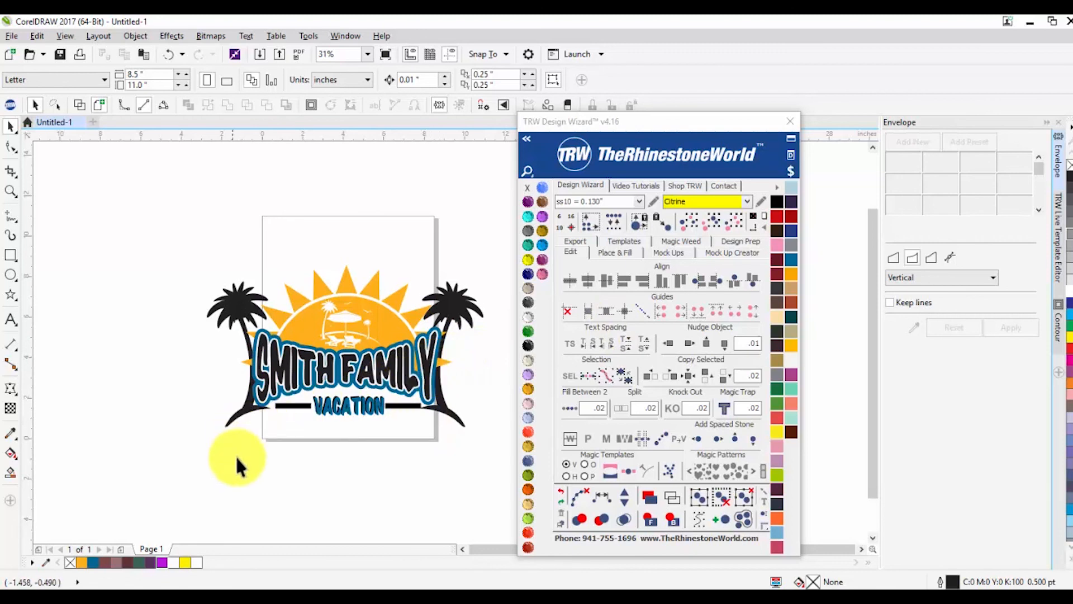
Step: Delete the whole vacation design and undo the deletion
scroll(324, 343, "down", 2)
scroll(326, 352, "up", 2)
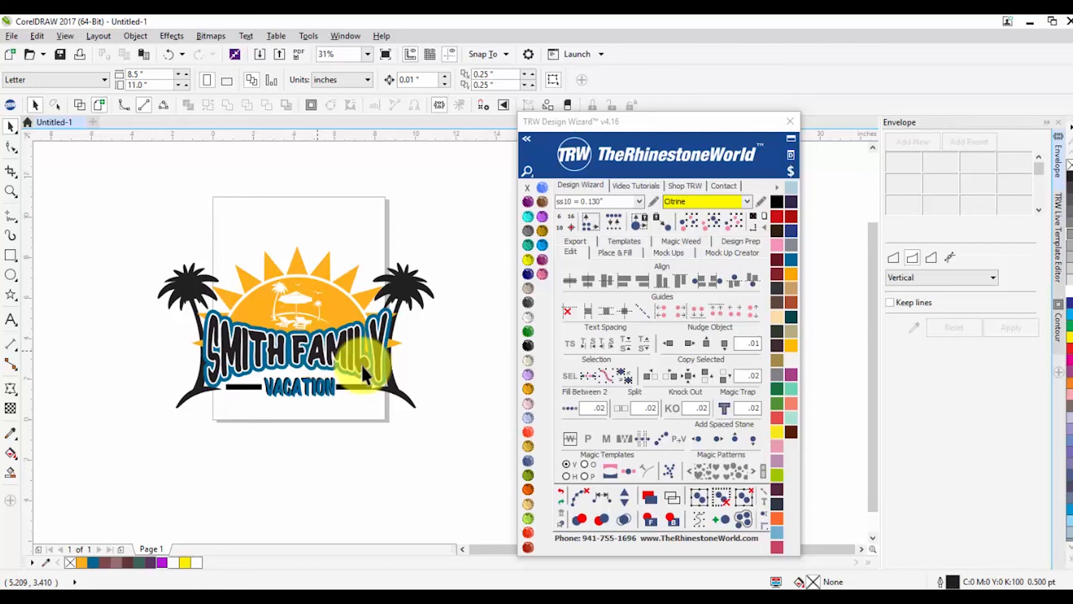
scroll(163, 246, "down", 2)
left_click_drag(149, 228, 345, 358)
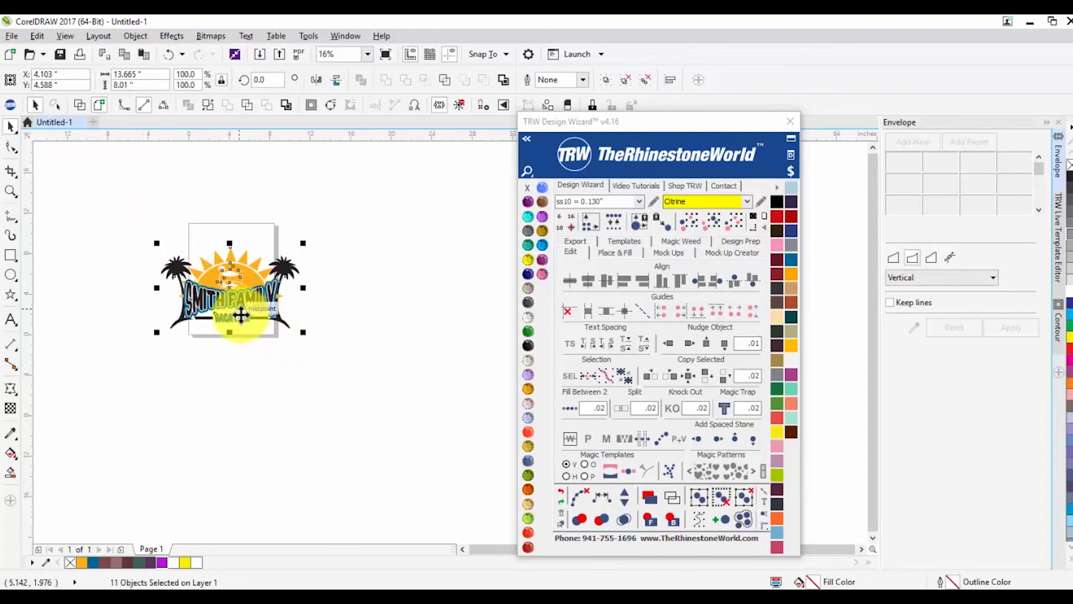
key("Delete")
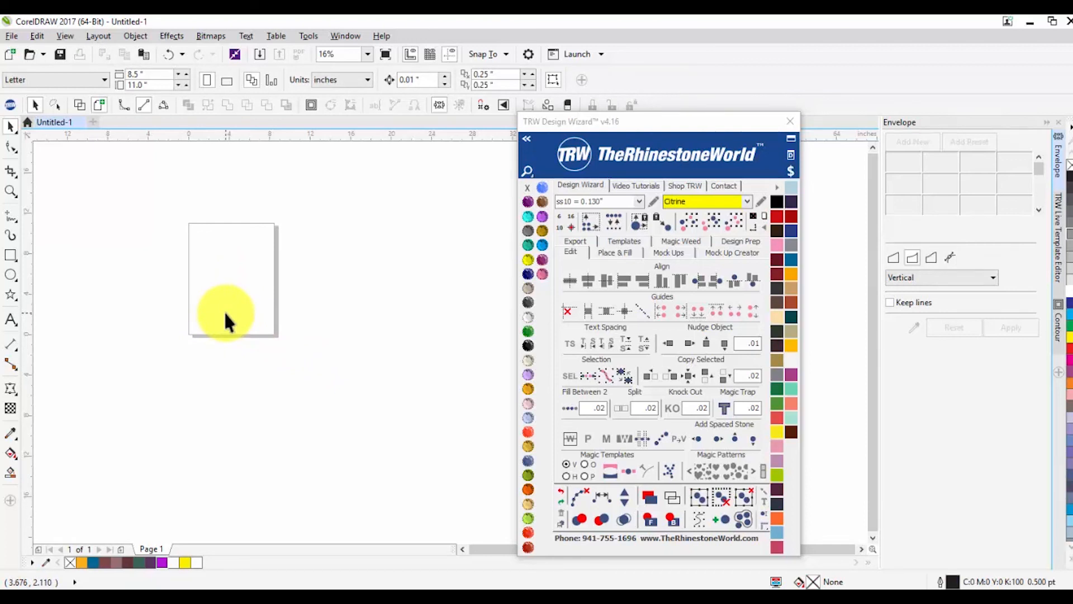
key("ctrl+z")
Step: Move the Design Wizard window aside and bring up the TRW Live Template Editor
scroll(167, 292, "up", 2)
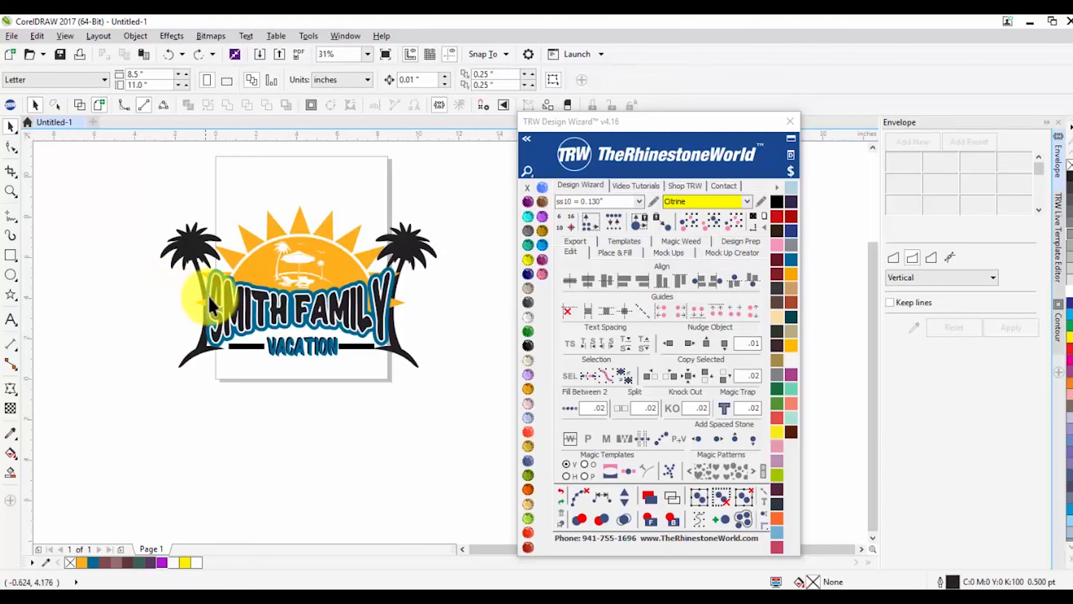
left_click_drag(621, 121, 611, 158)
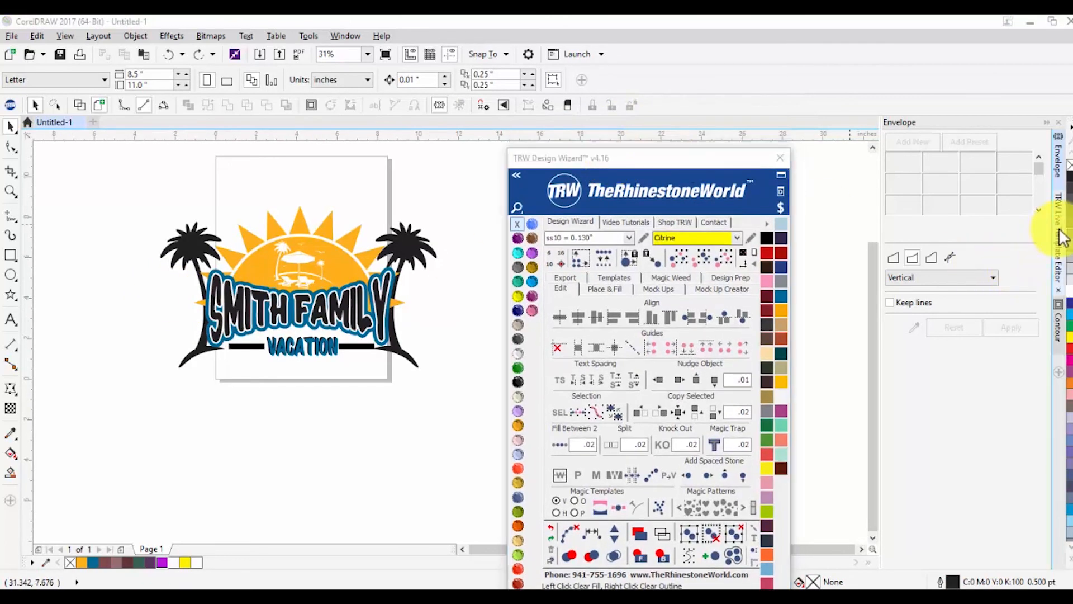
left_click(1060, 229)
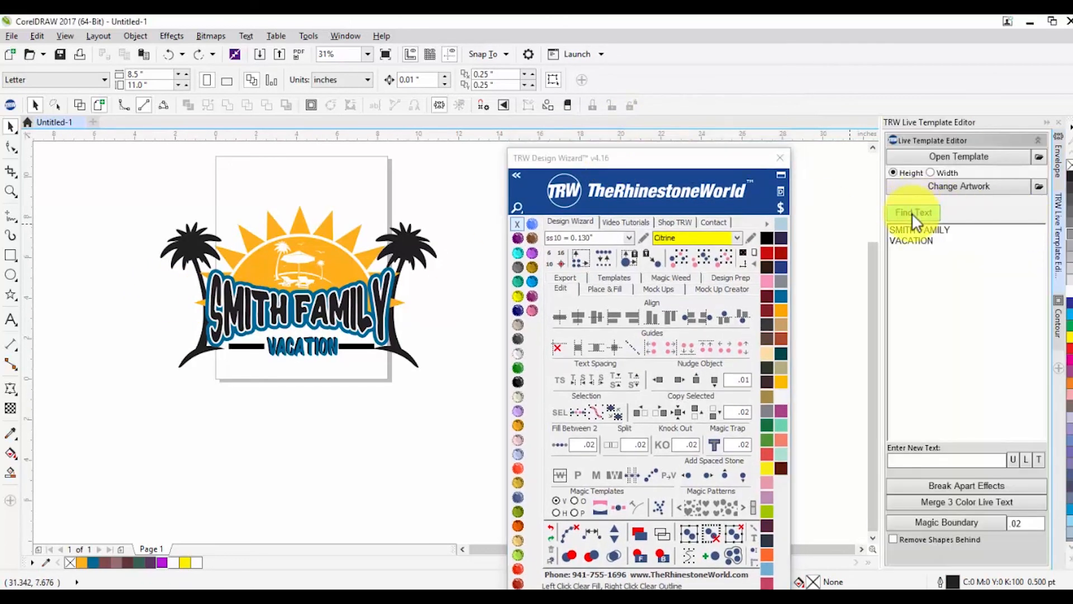
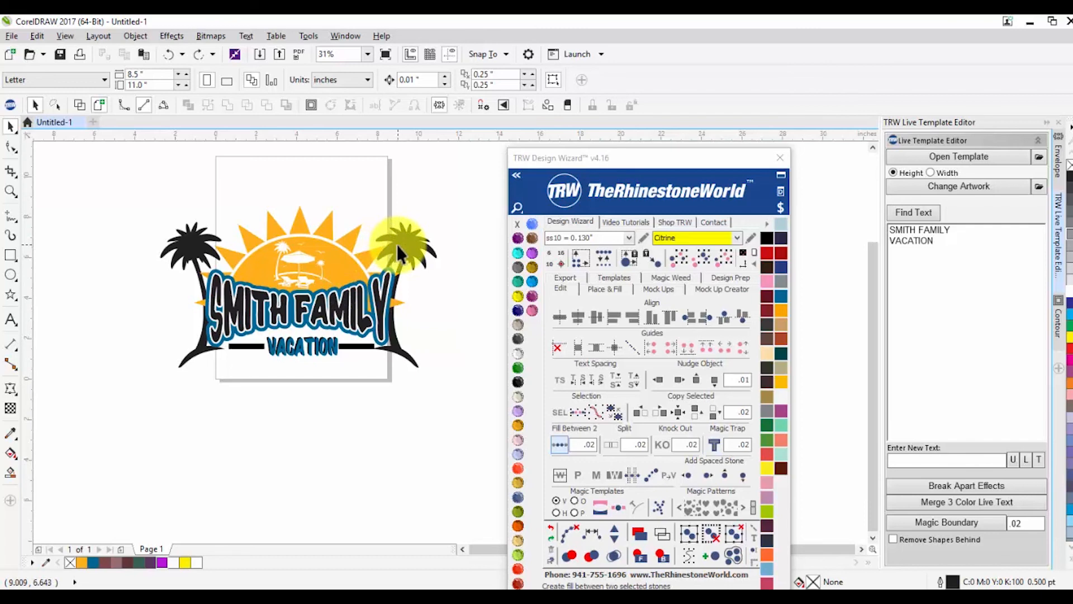
Step: Move the mirrored palm tree out beside the design and add a Jet Black beach scene copy about 5.83 by 4.56 inches next to it
left_click_drag(397, 244, 473, 216)
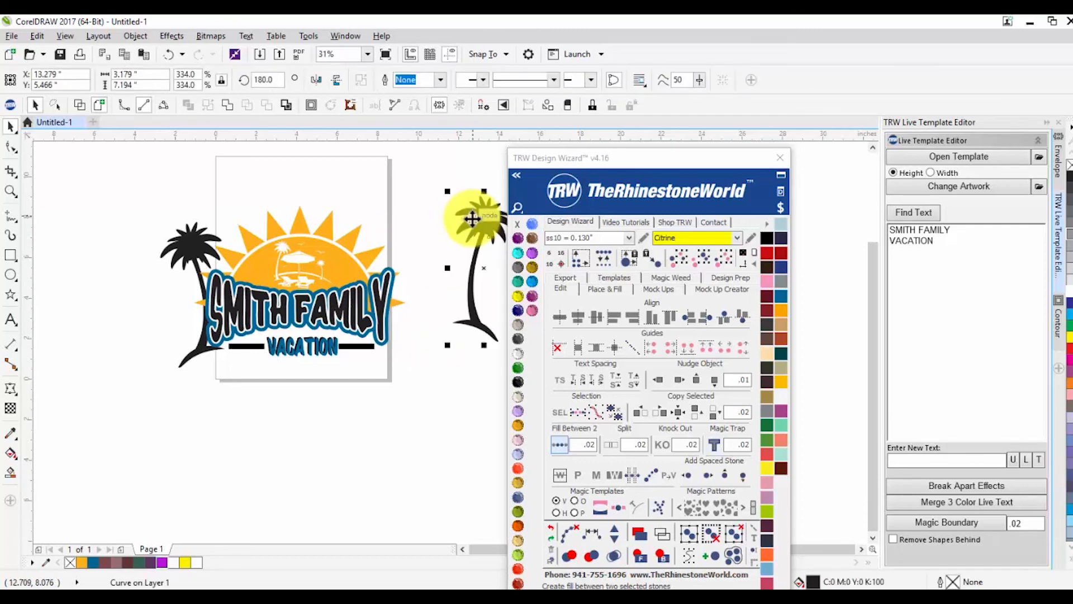
left_click_drag(607, 158, 678, 155)
left_click_drag(296, 258, 542, 265)
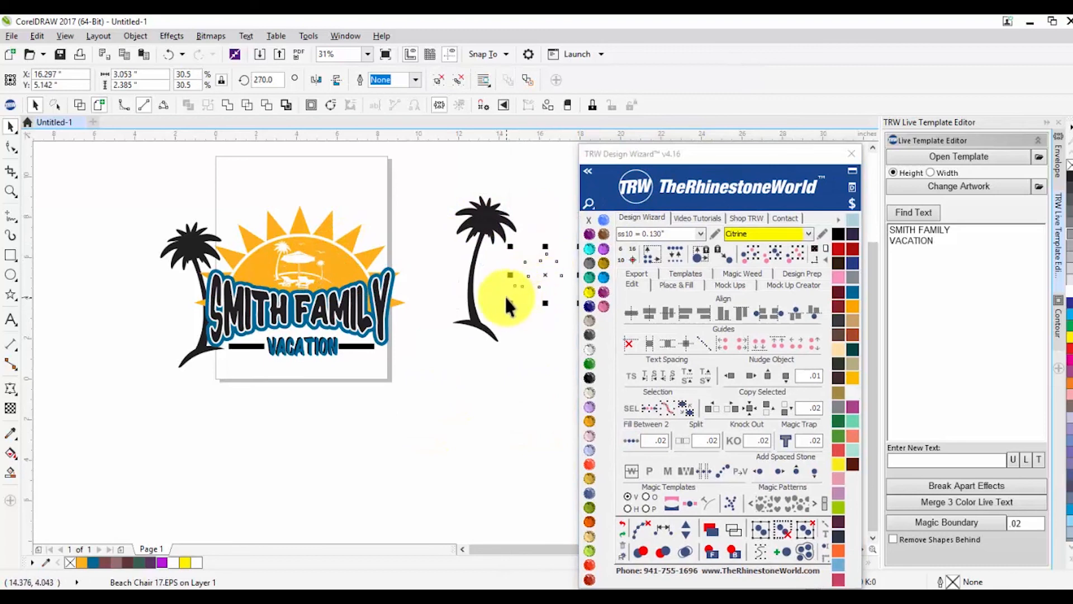
left_click(592, 378)
left_click_drag(674, 158, 742, 160)
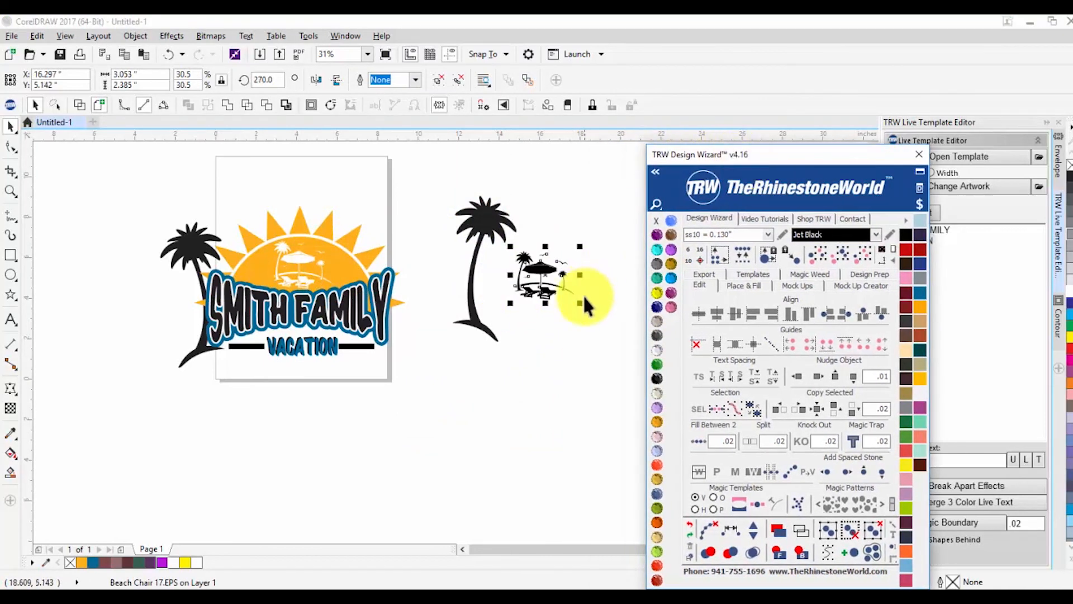
left_click_drag(577, 302, 636, 346)
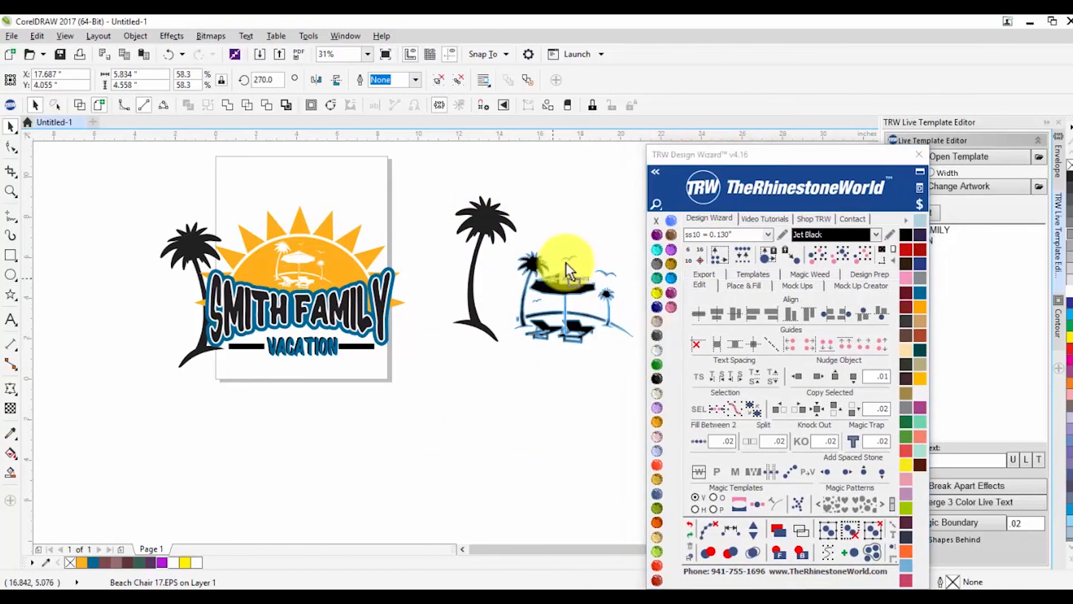
Step: Place a copy of the sun below the separated palm tree and shift the black beach scene slightly away from the palm
left_click_drag(340, 263, 526, 402)
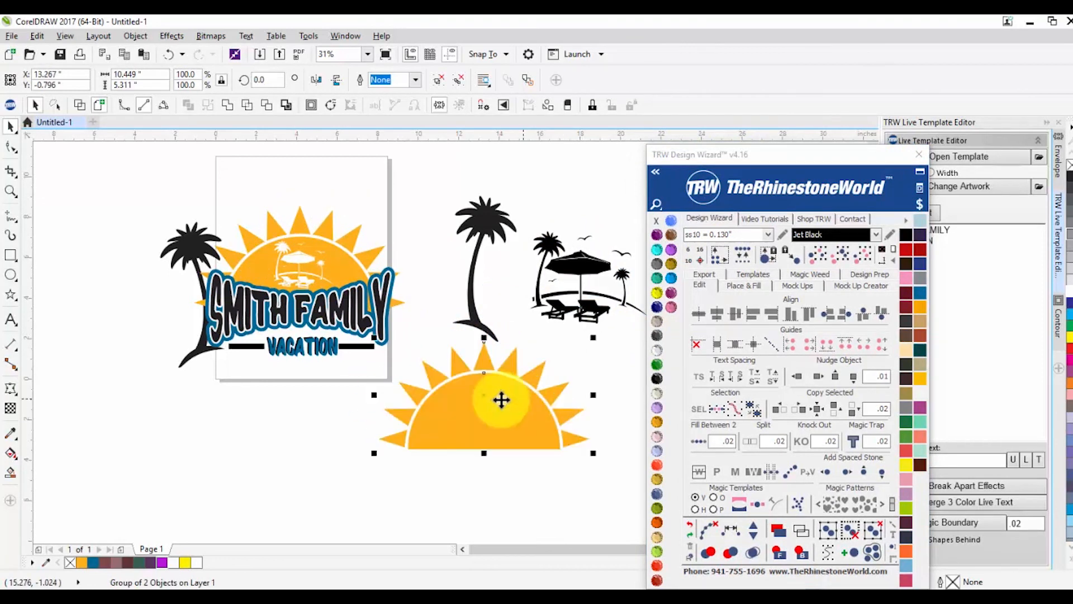
left_click(545, 286)
left_click(619, 387)
Step: Use Smart Fill to add slate-blue fills with a 0.5 pt outline over the three birds in the black beach scene
scroll(456, 308, "up", 2)
scroll(460, 299, "up", 1)
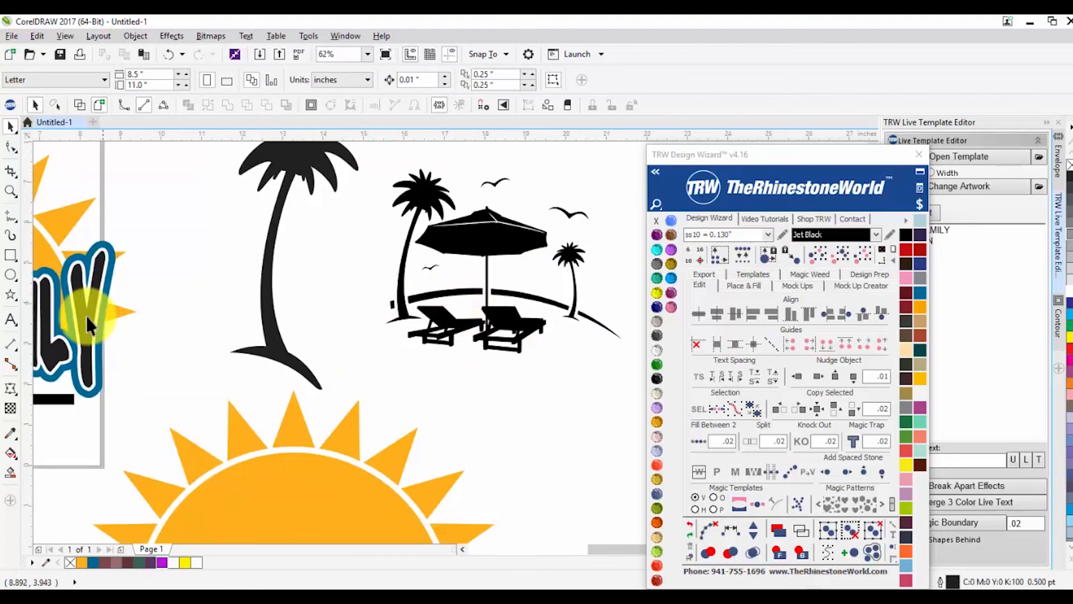
left_click(10, 473)
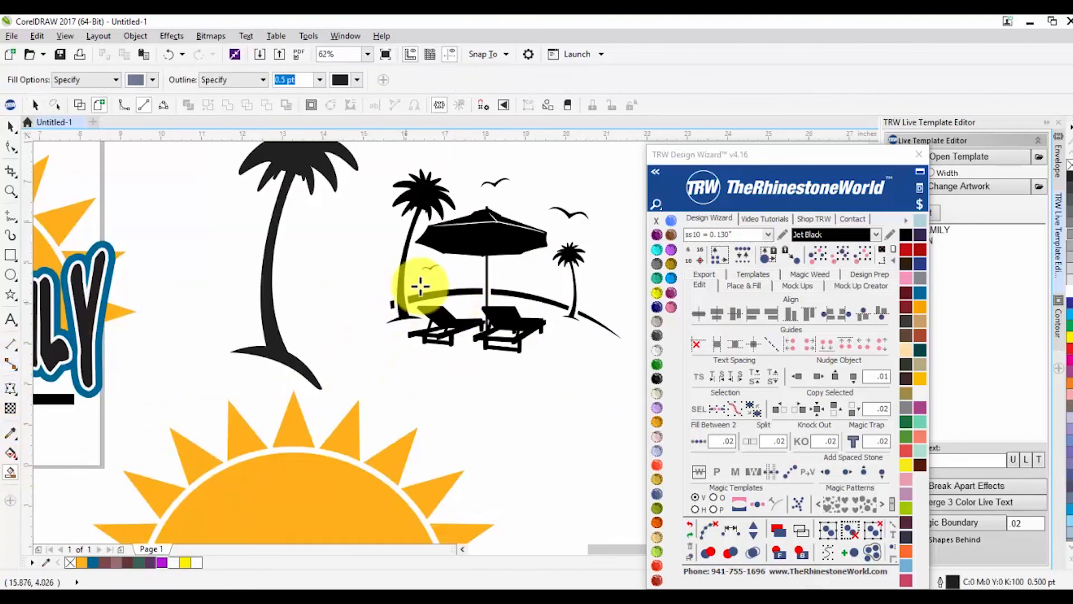
scroll(494, 179, "up", 3)
left_click(494, 189)
scroll(552, 221, "down", 3)
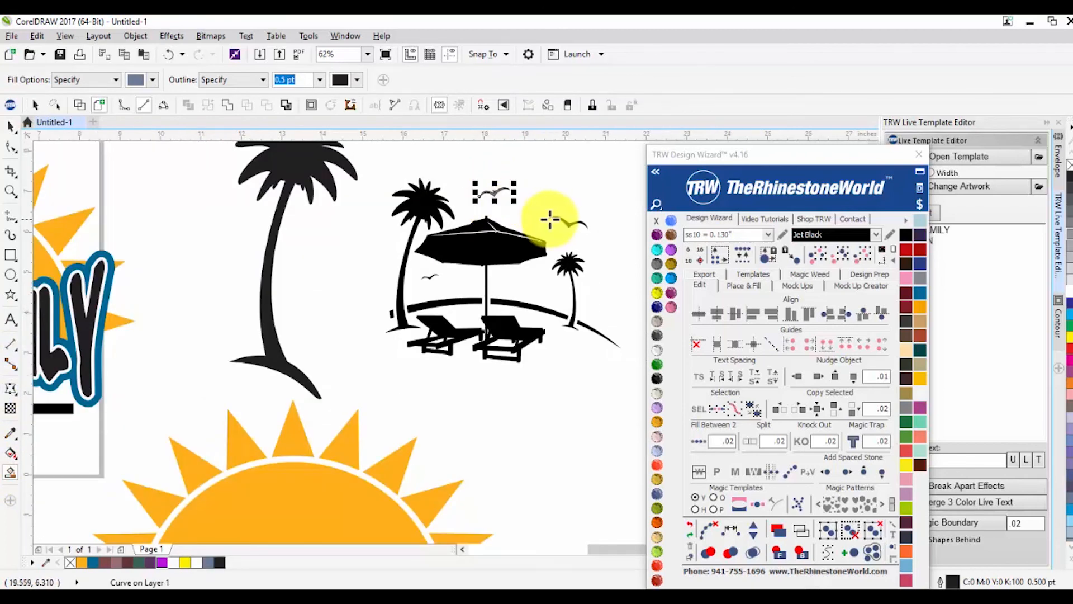
scroll(587, 228, "up", 3)
left_click(584, 229)
left_click(302, 335)
scroll(338, 329, "down", 3)
Step: Smart-fill the beach umbrella and the lounge chair nearest the large palm in slate blue, and return to the Pick tool
scroll(365, 330, "up", 3)
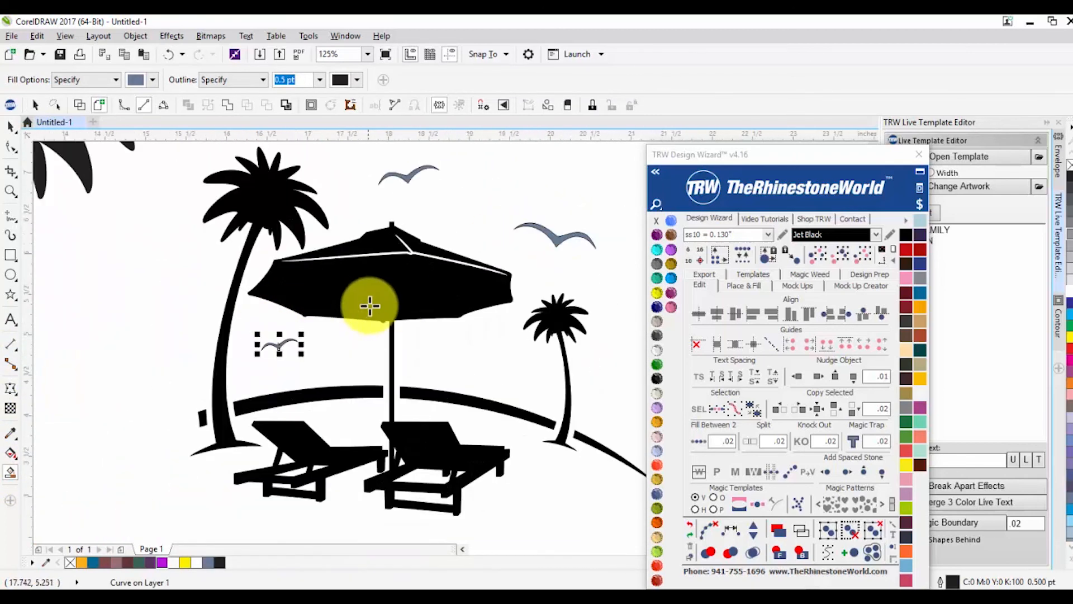
left_click(367, 301)
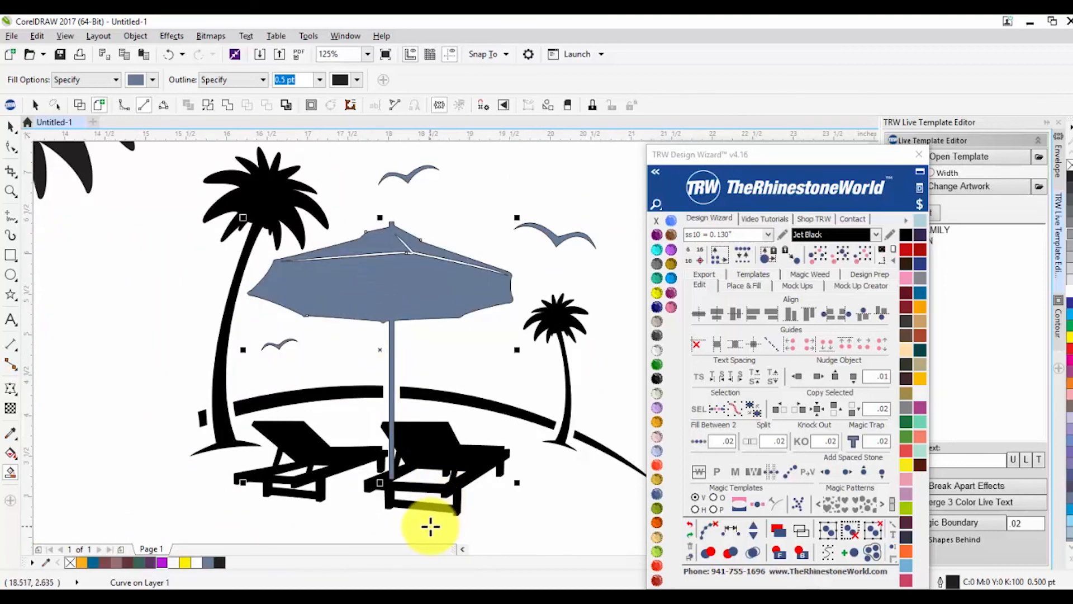
scroll(401, 415, "down", 3)
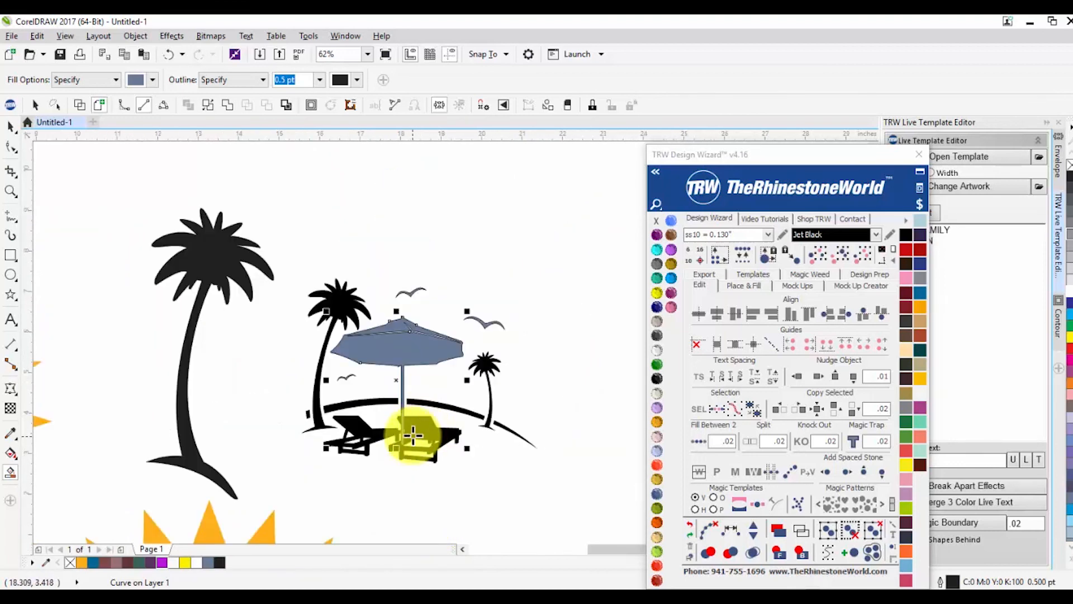
scroll(412, 431, "up", 3)
left_click(301, 423)
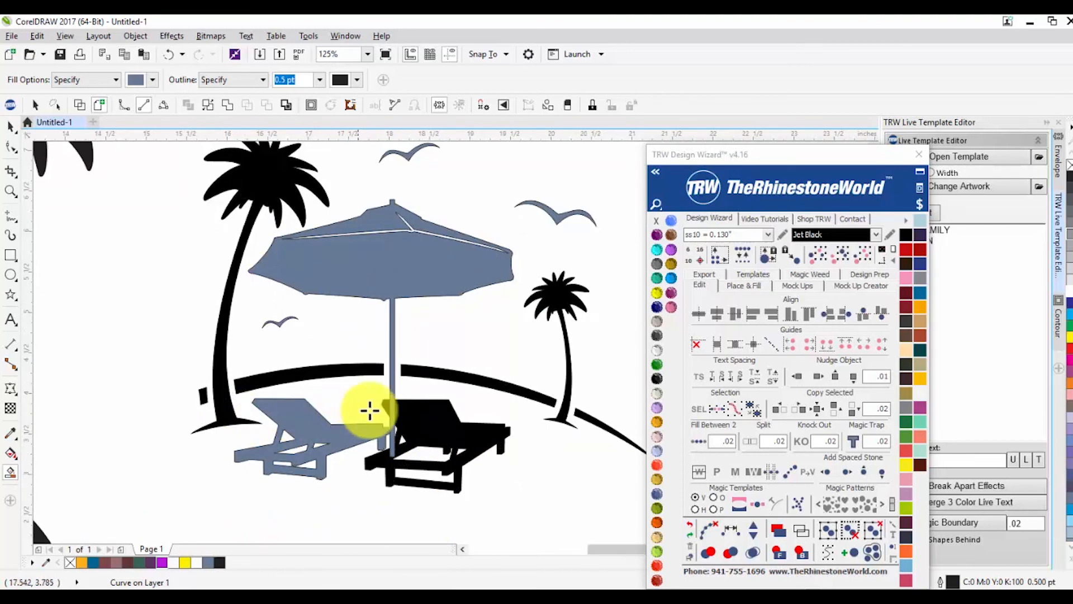
scroll(363, 399, "down", 3)
key("space")
scroll(344, 428, "up", 2)
scroll(343, 430, "down", 3)
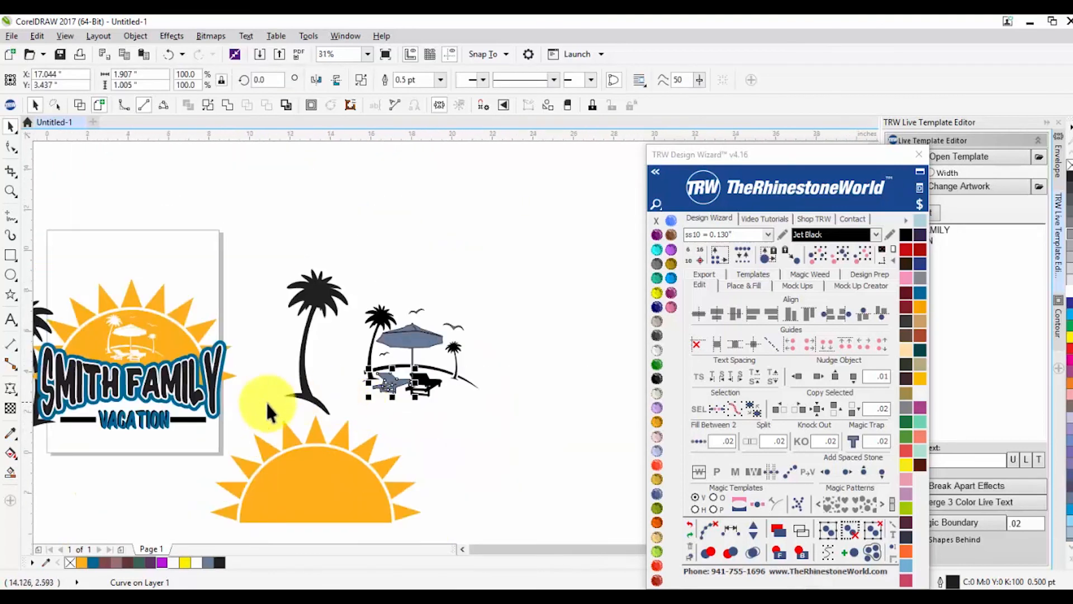
scroll(168, 379, "up", 1)
scroll(224, 377, "down", 1)
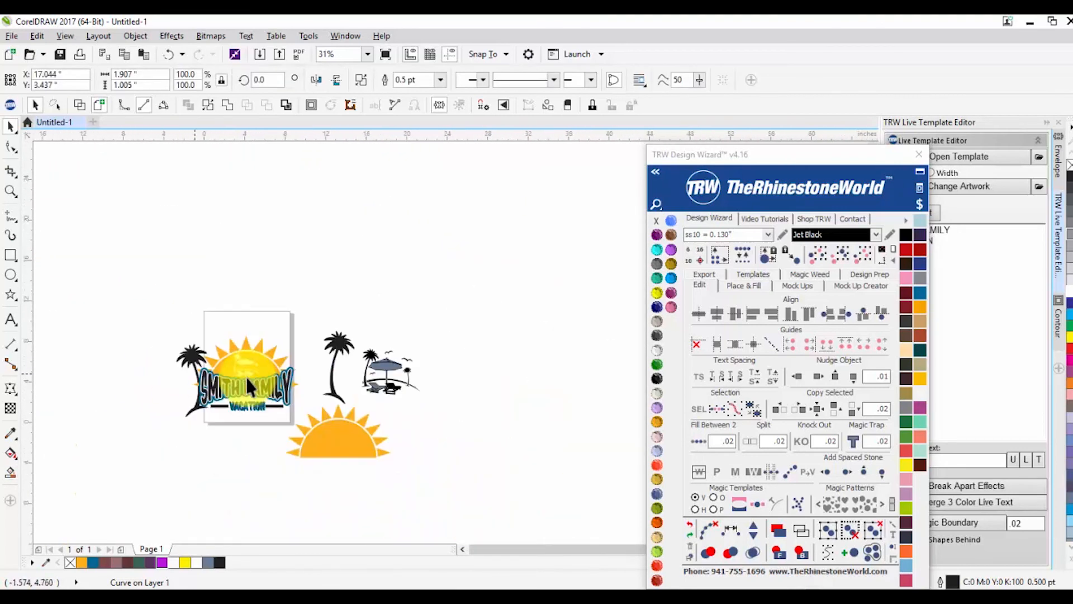
scroll(384, 390, "up", 1)
scroll(360, 382, "down", 2)
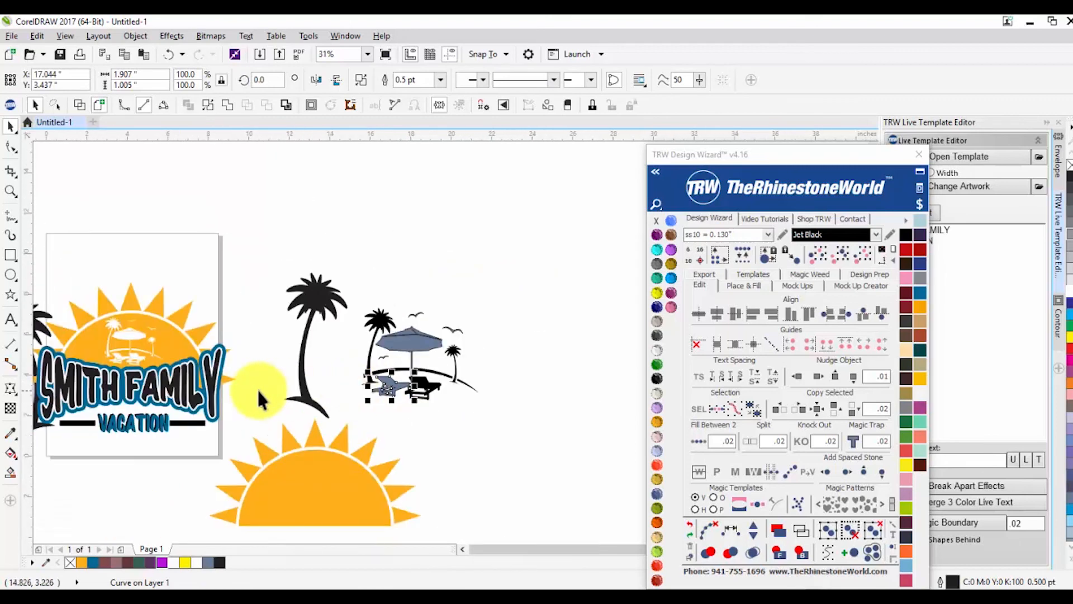
scroll(263, 372, "up", 2)
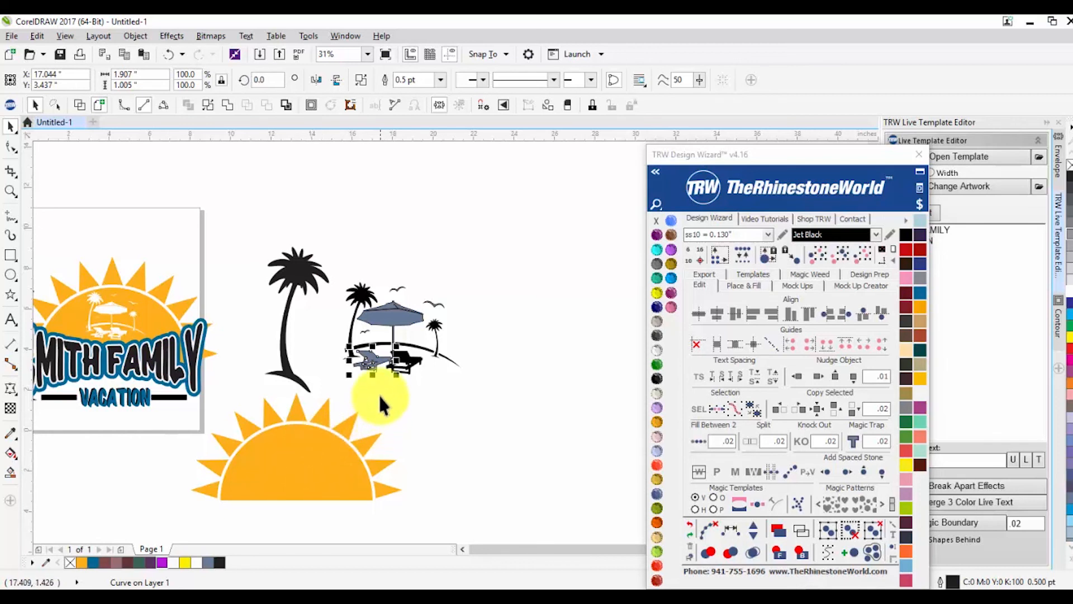
Step: Move the slate-blue lounge chair, umbrella and one bird out of the beach scene into the surrounding empty area
left_click_drag(369, 368, 423, 401)
left_click_drag(397, 309, 514, 362)
left_click_drag(408, 363, 433, 438)
left_click_drag(434, 303, 488, 304)
left_click(421, 279)
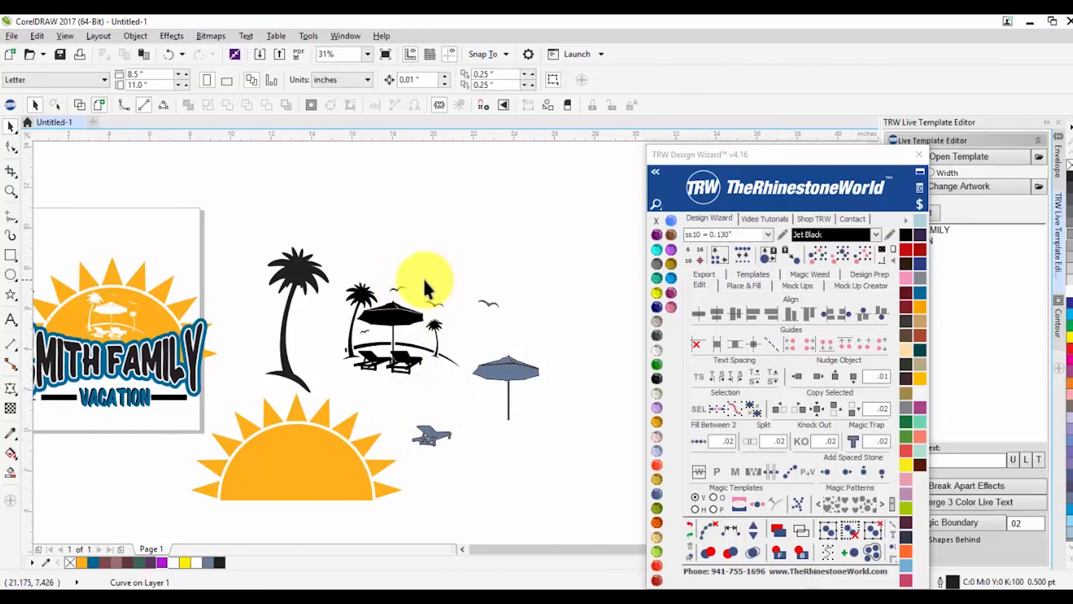
Step: Recolour the separated beach umbrella Jet Black and keep it selected for copying
left_click(502, 367)
left_click(657, 336)
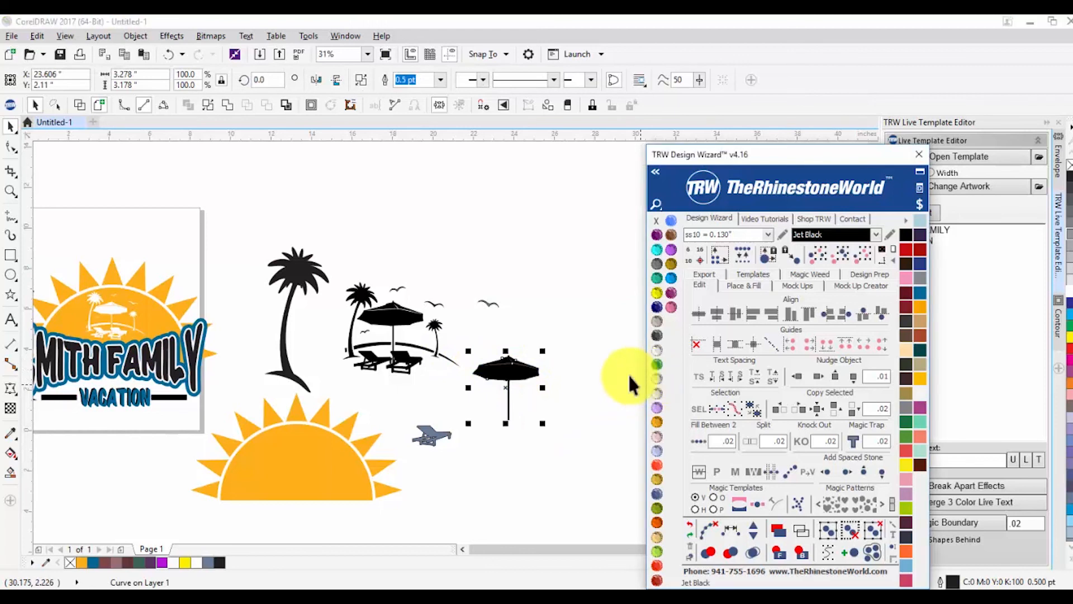
left_click(555, 395)
left_click(495, 368)
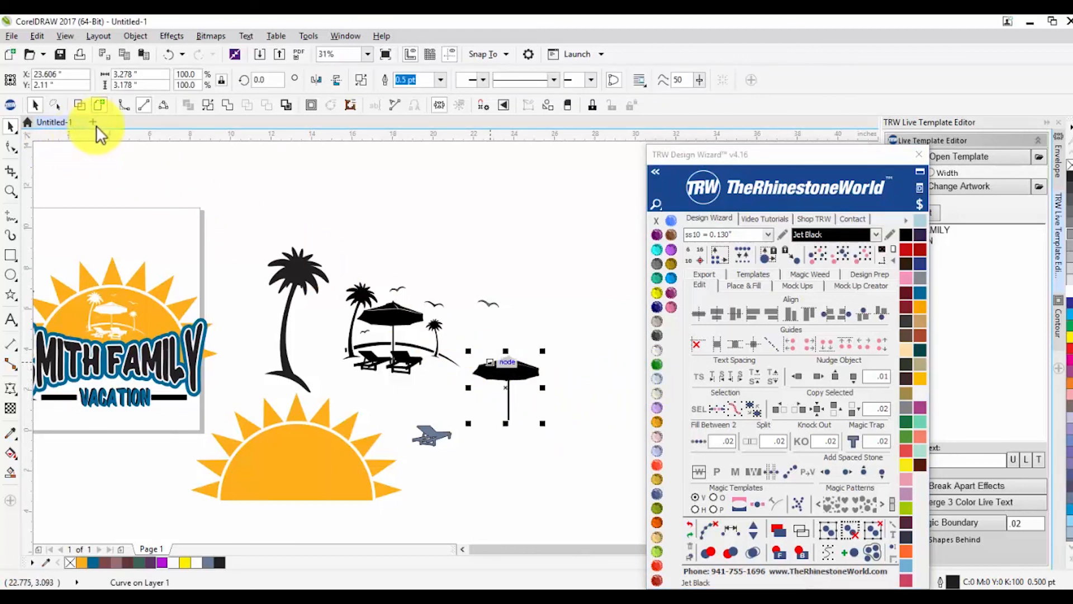
Step: Create a new Letter document, paste the black umbrella, enlarge it to about 4.5 by 4.4 inches and place it on the page
key("ctrl+n")
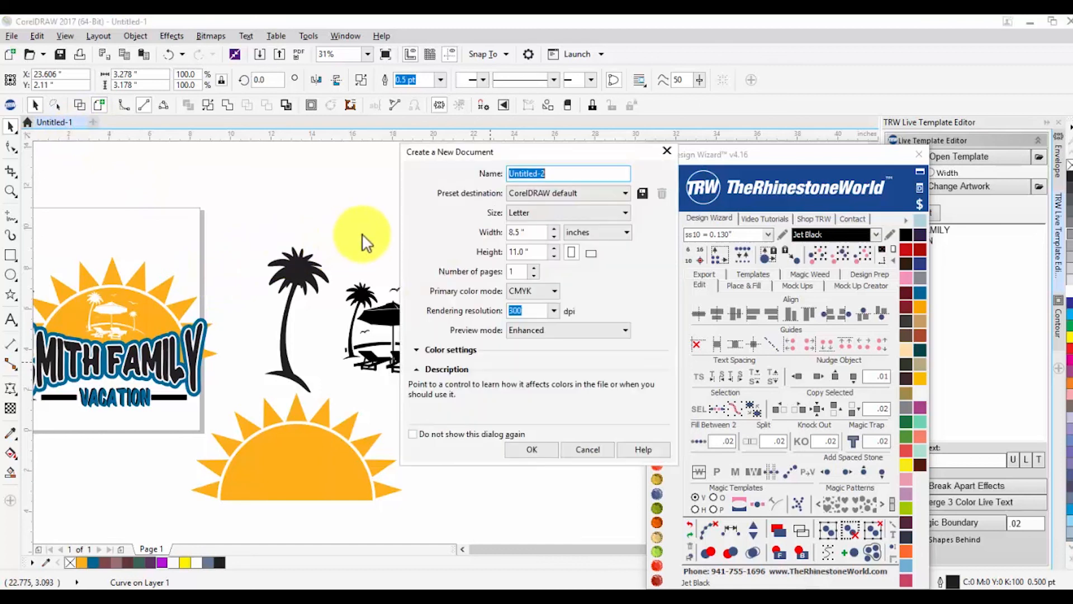
left_click(530, 445)
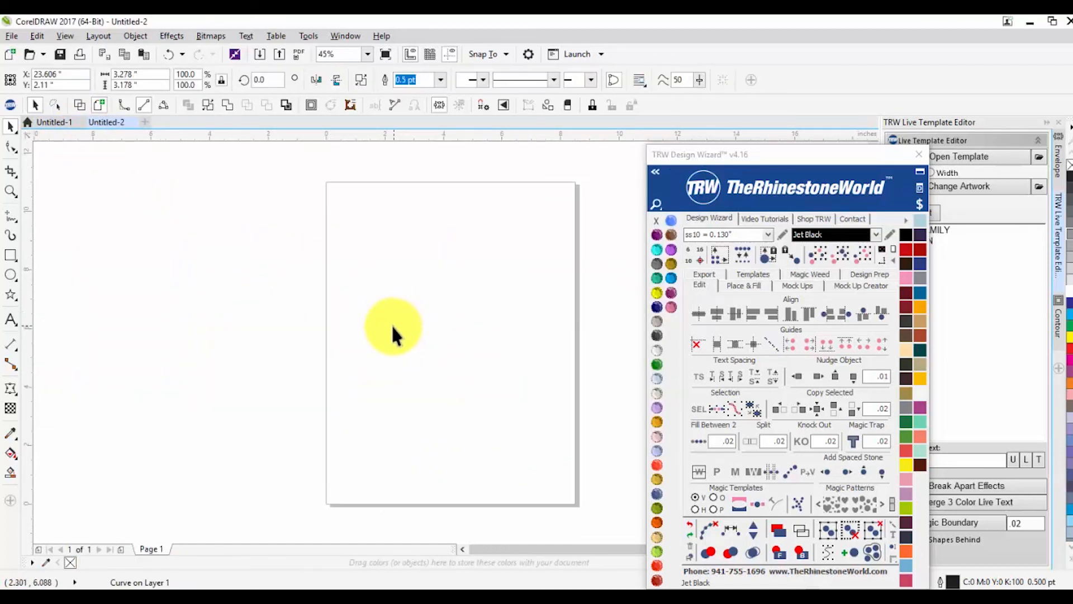
key("ctrl+v")
left_click_drag(398, 394, 362, 482)
left_click_drag(424, 319, 445, 281)
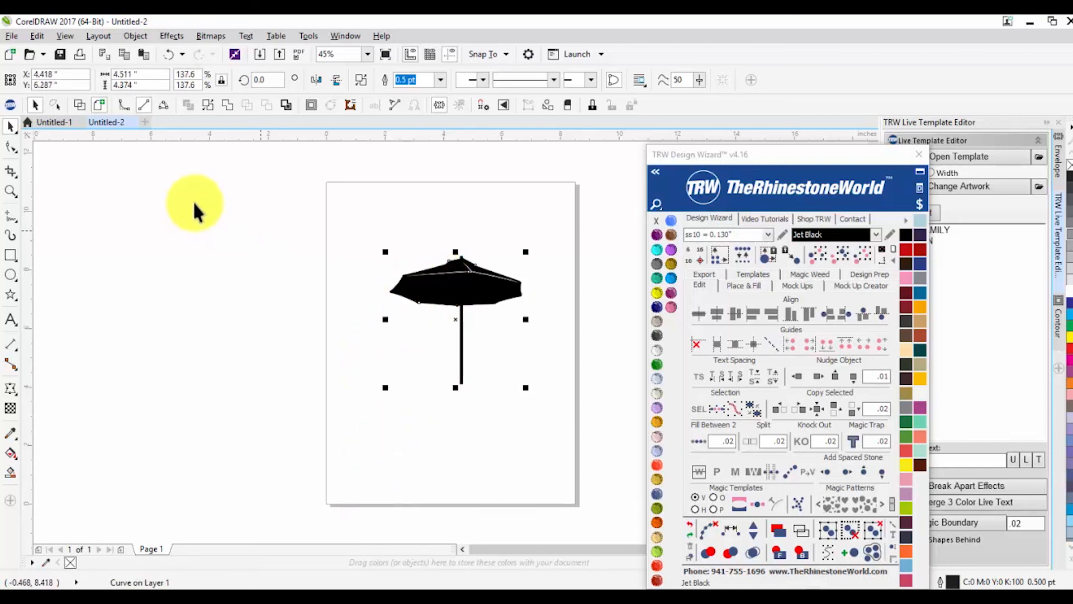
Step: Start saving the umbrella drawing and browse to the TRW Clipart folder in Public Documents under The Rhinestone World
left_click(11, 35)
left_click(53, 168)
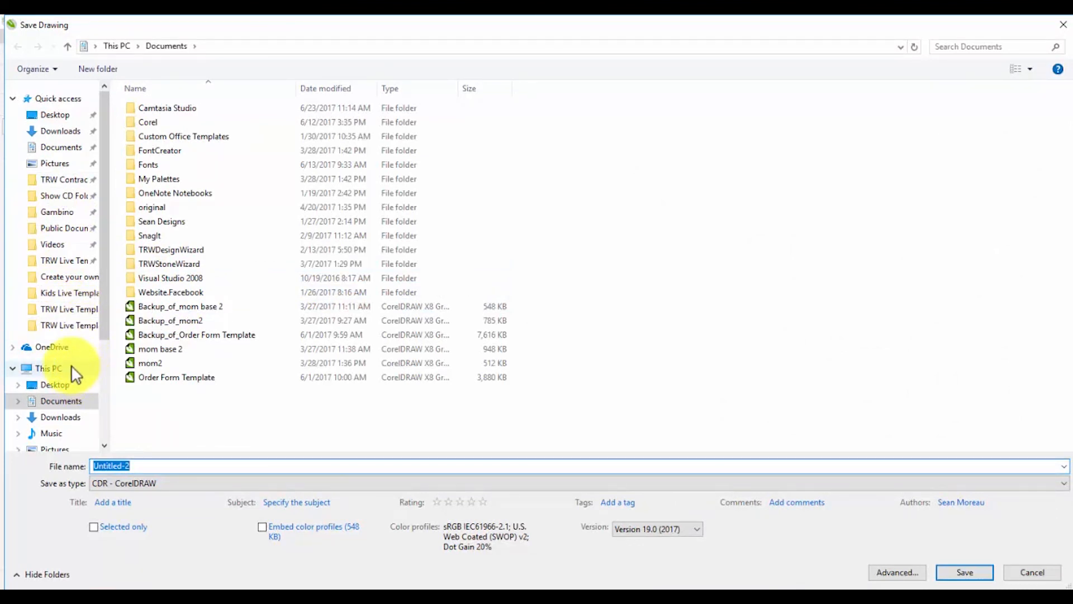
left_click_drag(99, 287, 96, 413)
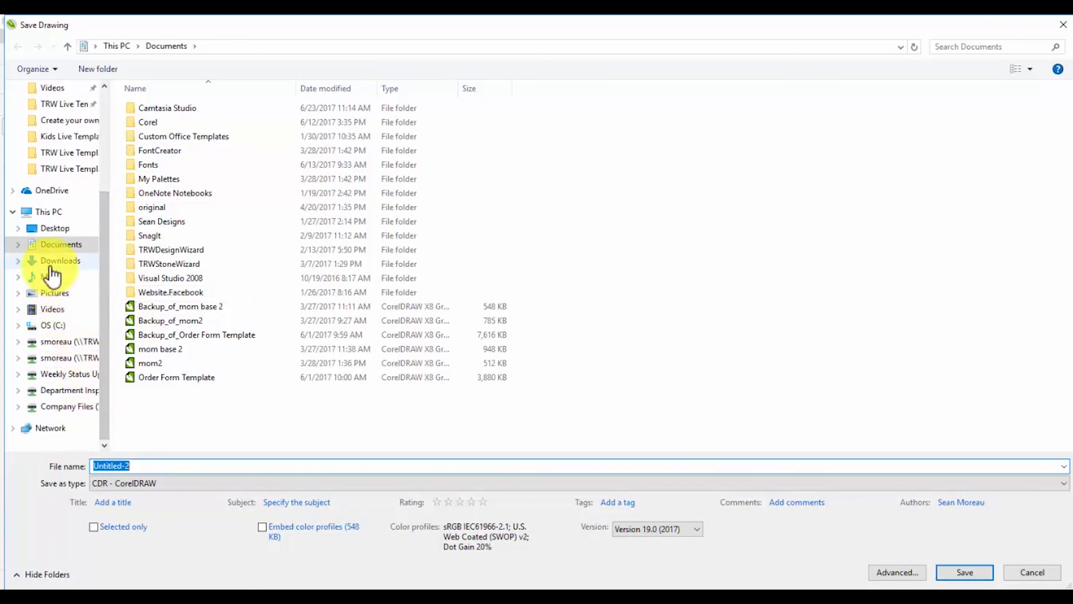
left_click(59, 327)
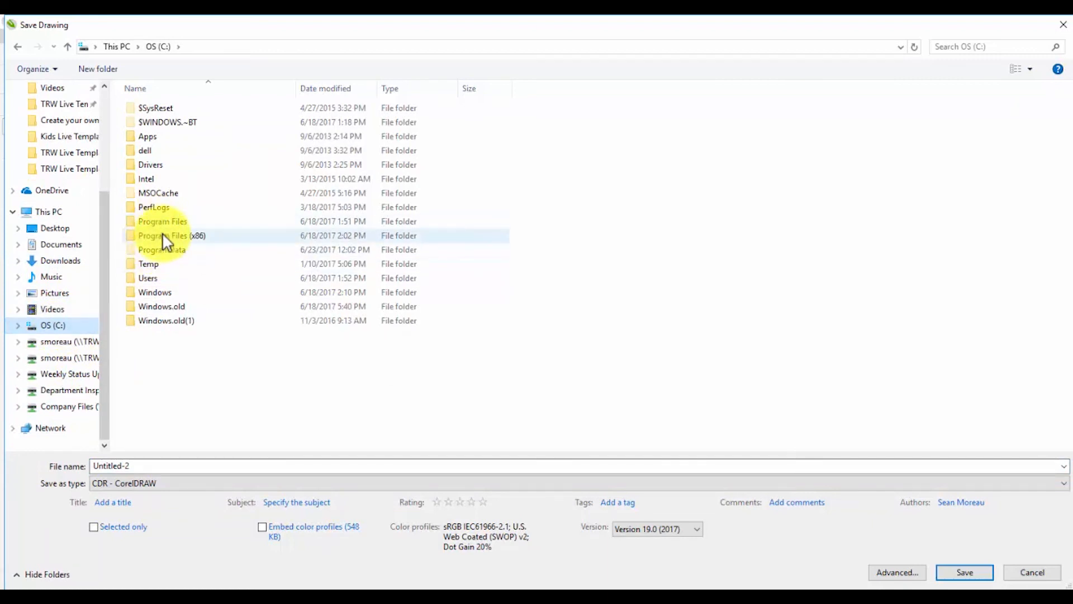
left_click(156, 278)
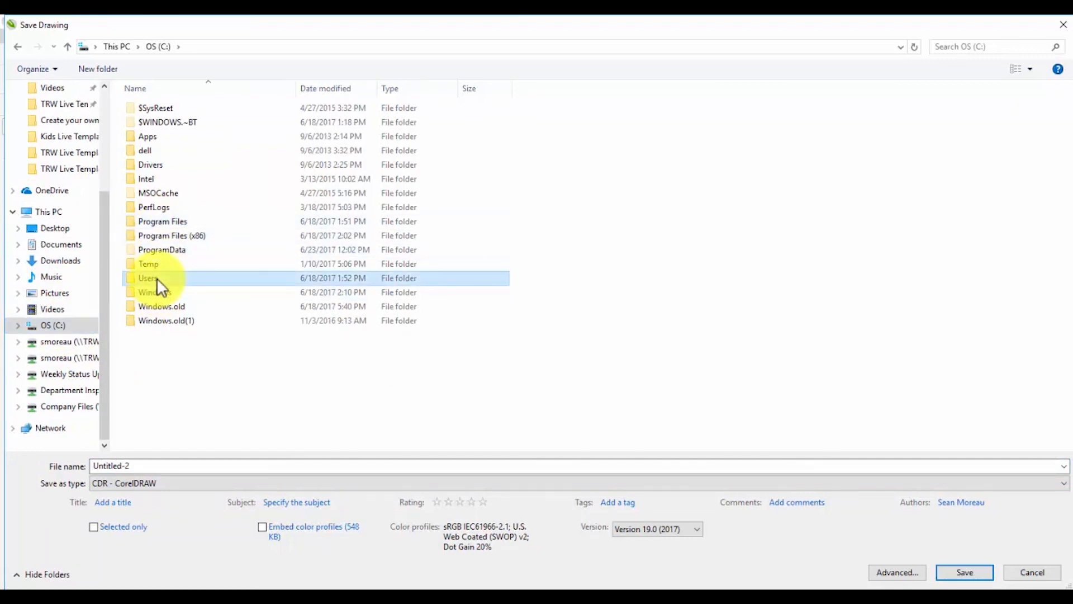
double_click(157, 277)
left_click(162, 178)
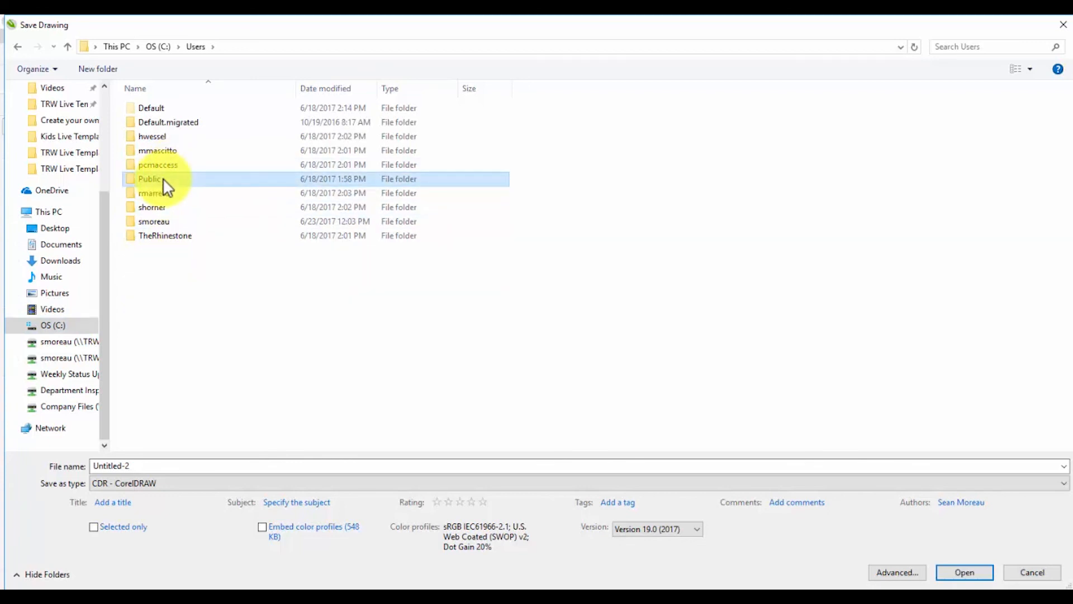
double_click(163, 178)
double_click(176, 152)
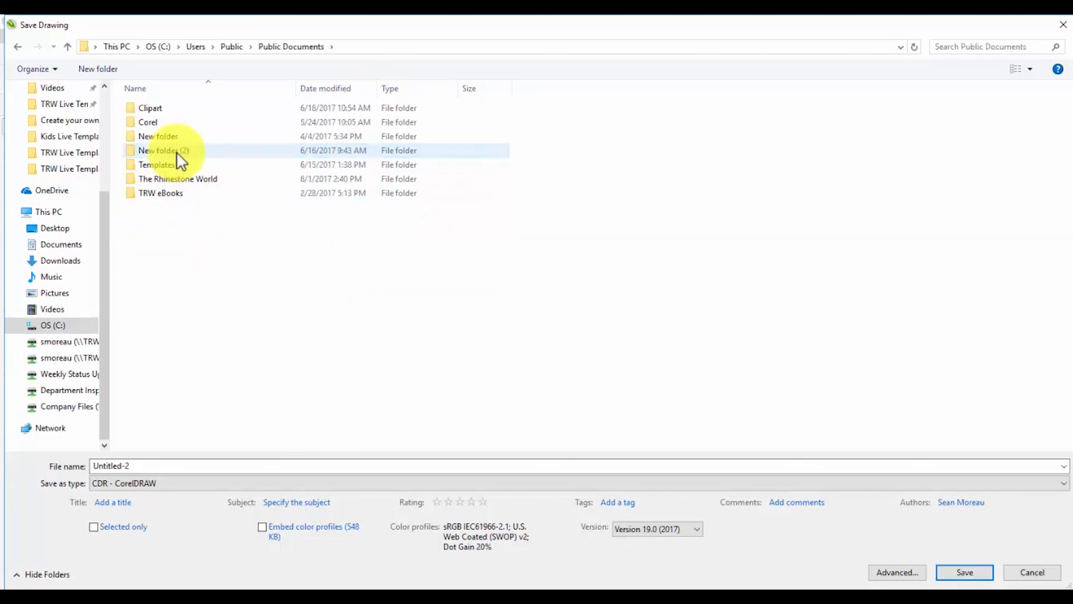
double_click(201, 180)
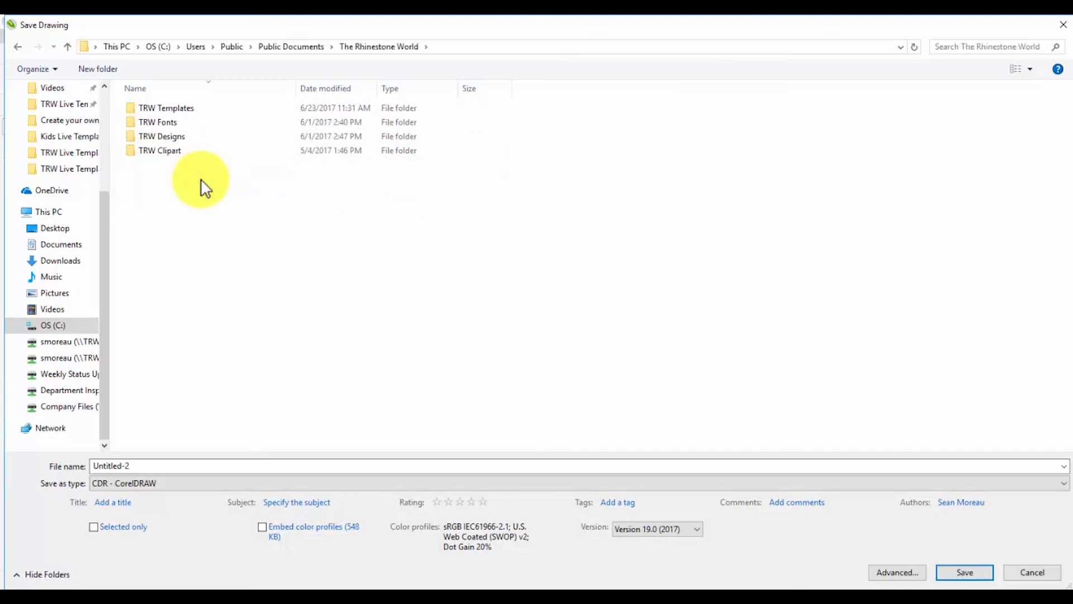
double_click(173, 152)
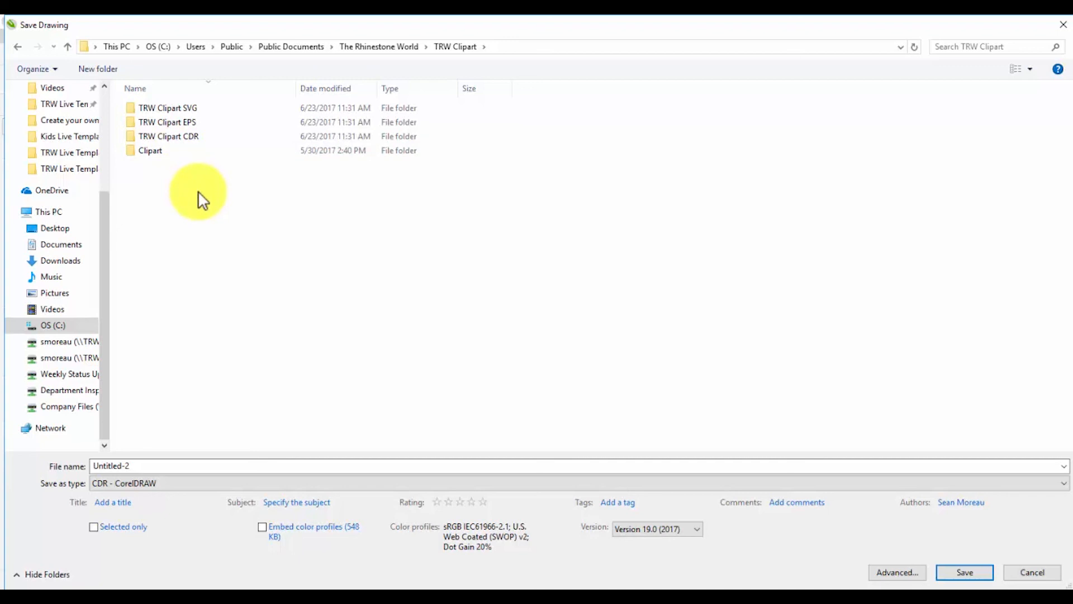
Step: Check the Clipart subfolder, return to TRW Clipart and create a new folder there with the default name
double_click(166, 150)
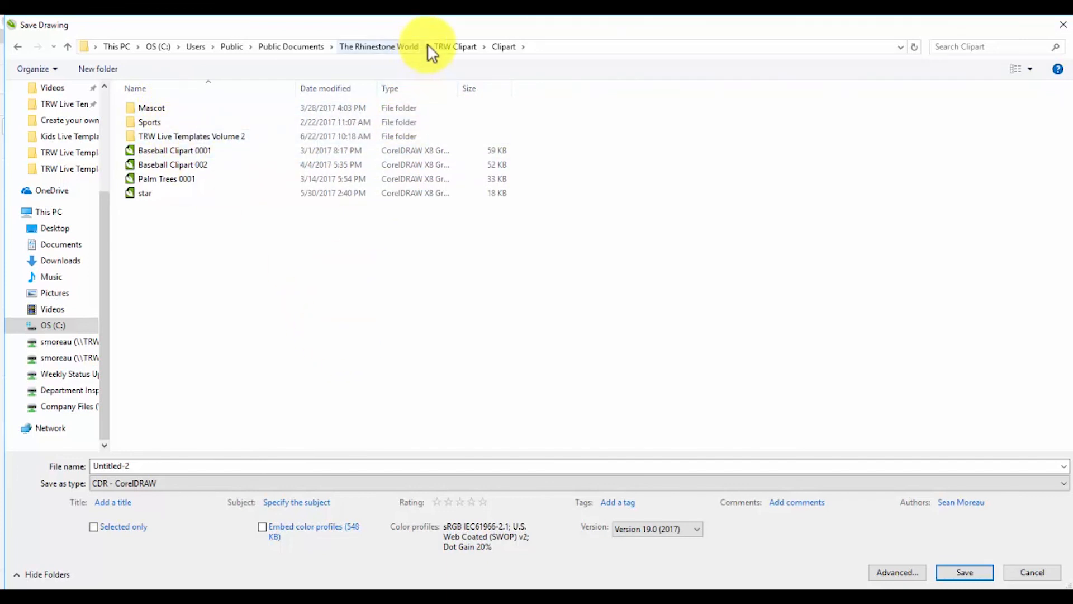
left_click(443, 46)
right_click(247, 185)
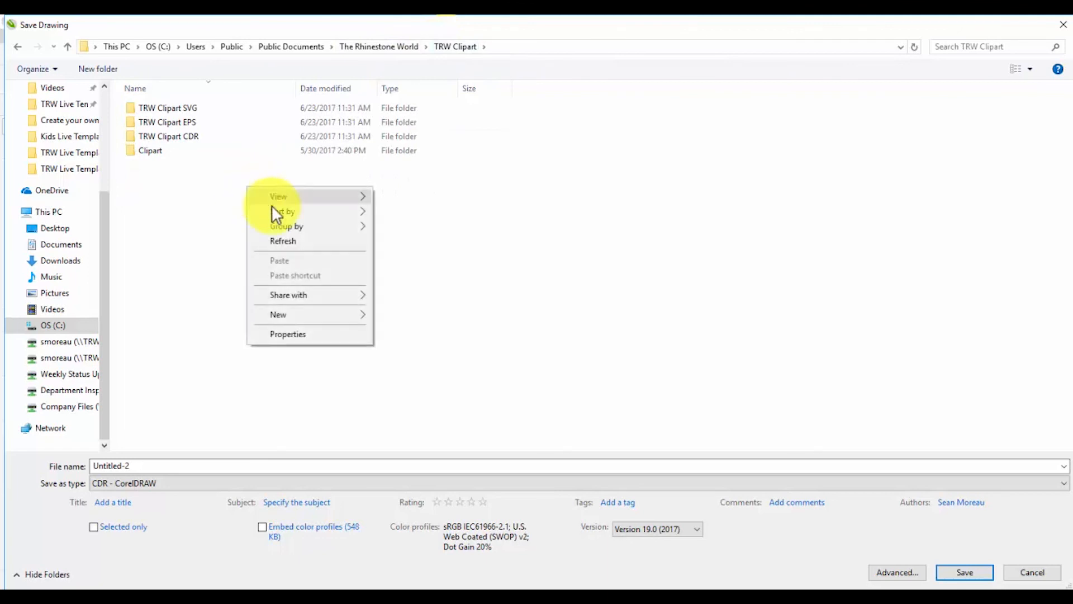
mouse_move(339, 316)
left_click(402, 312)
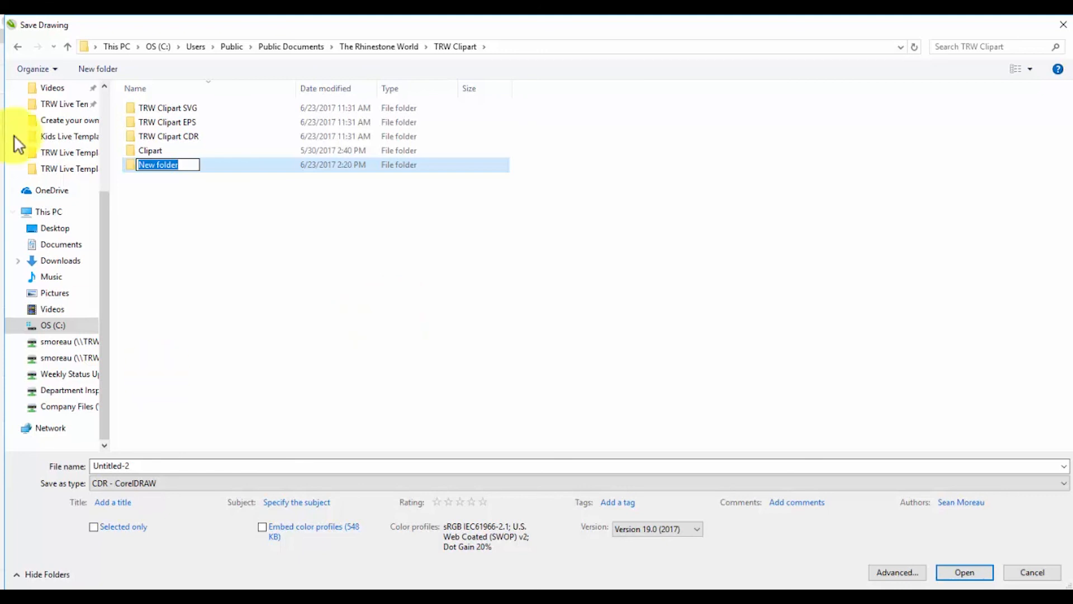
left_click(215, 208)
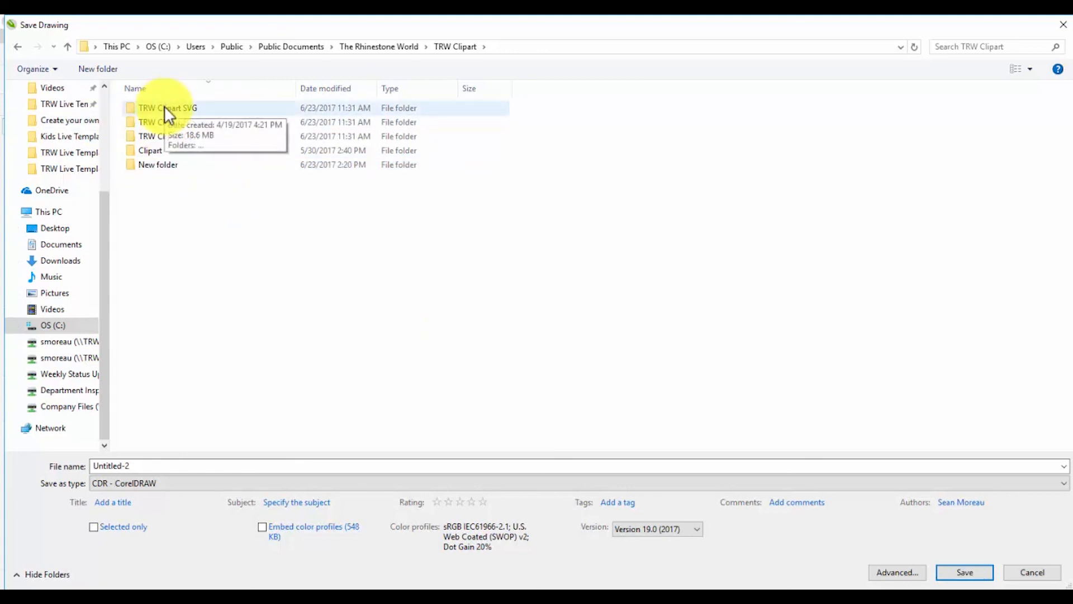
Step: Create a folder named Beach Clipart inside the TRW Clipart CDR folder
left_click(179, 135)
double_click(179, 136)
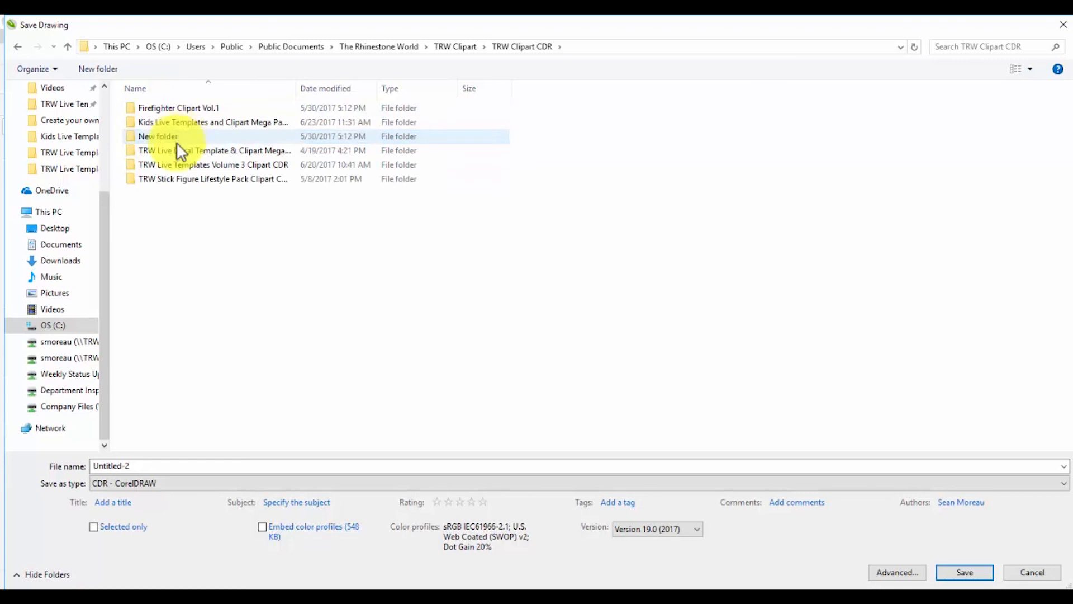
right_click(185, 193)
mouse_move(295, 335)
left_click(378, 336)
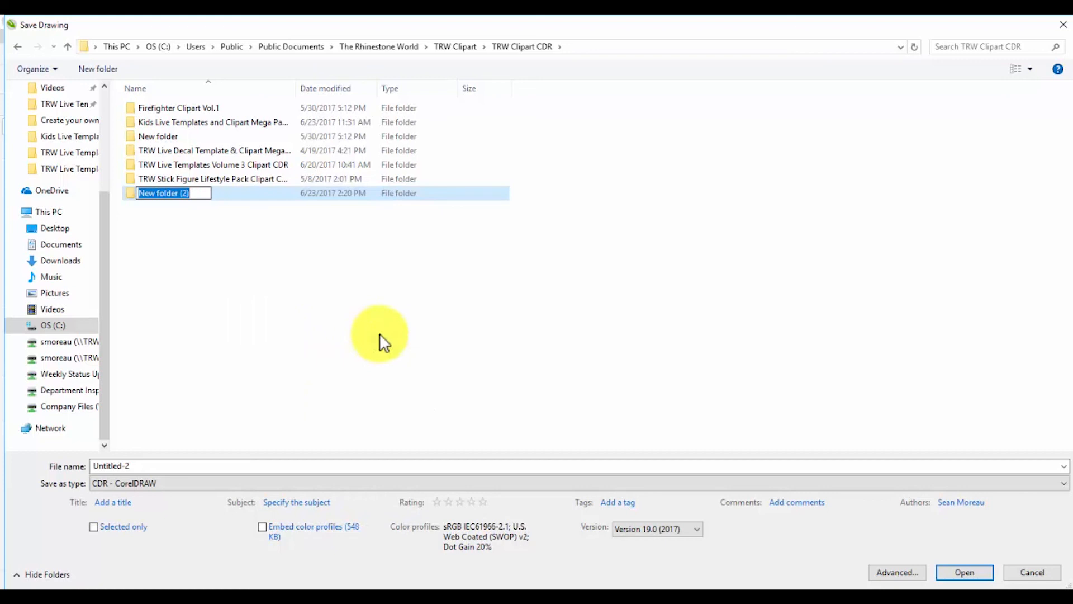
type("bE")
key("BackSpace")
key("BackSpace")
type("Beach Clipart")
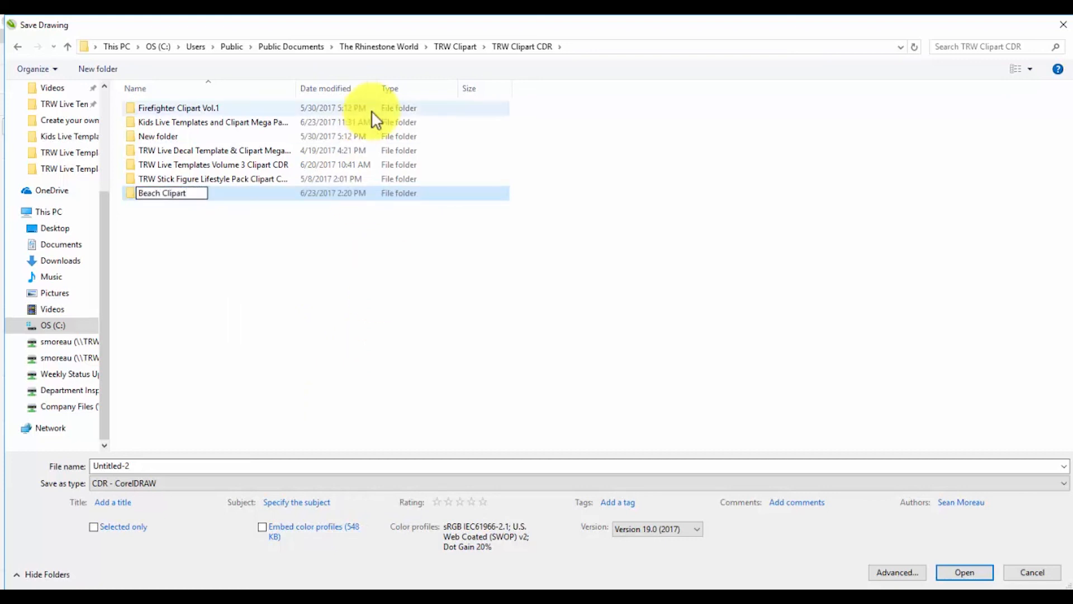
key("Return")
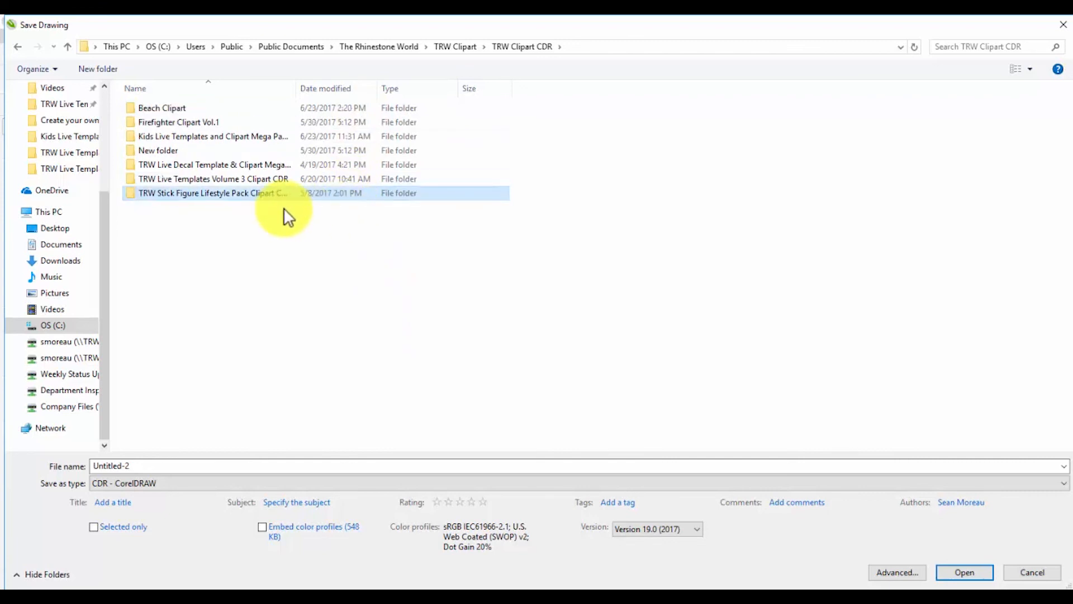
Step: Save the umbrella drawing in the Beach Clipart folder as Umbrella_001 A in CDR format
double_click(228, 106)
right_click(246, 222)
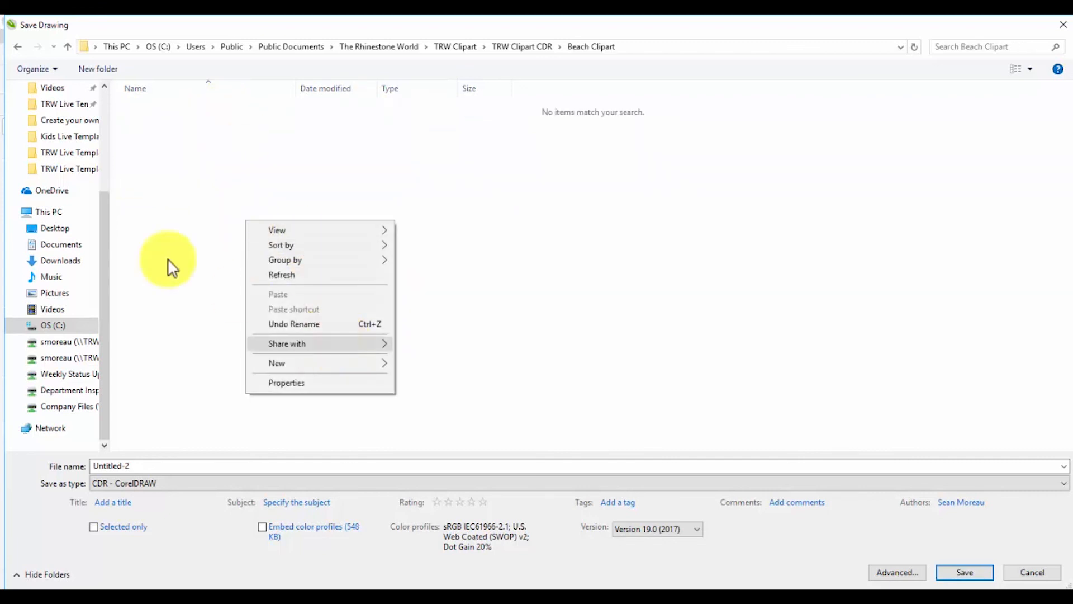
left_click(143, 238)
left_click(168, 466)
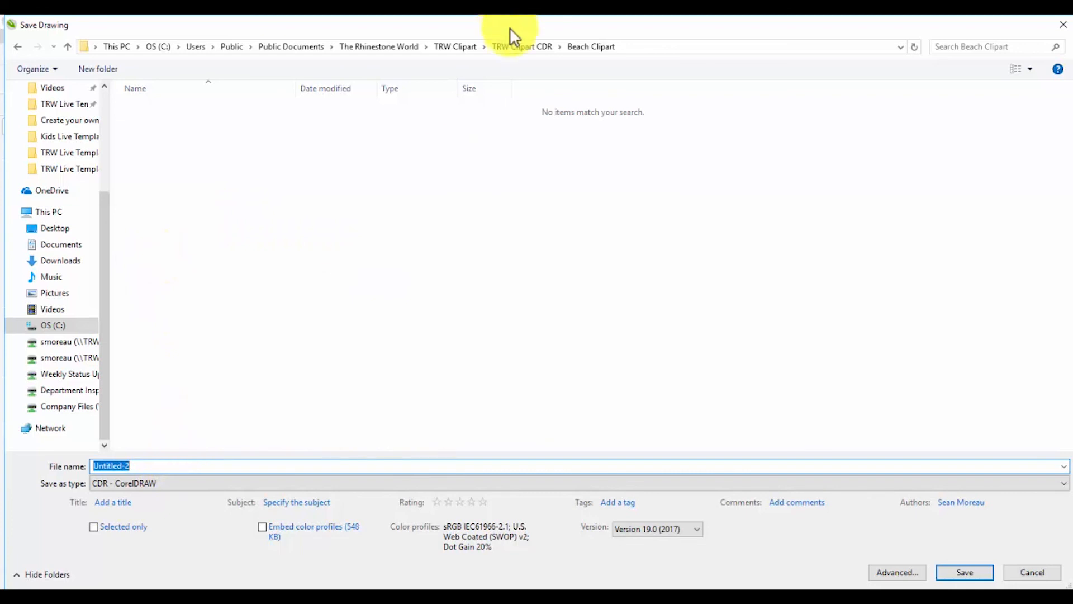
type("U")
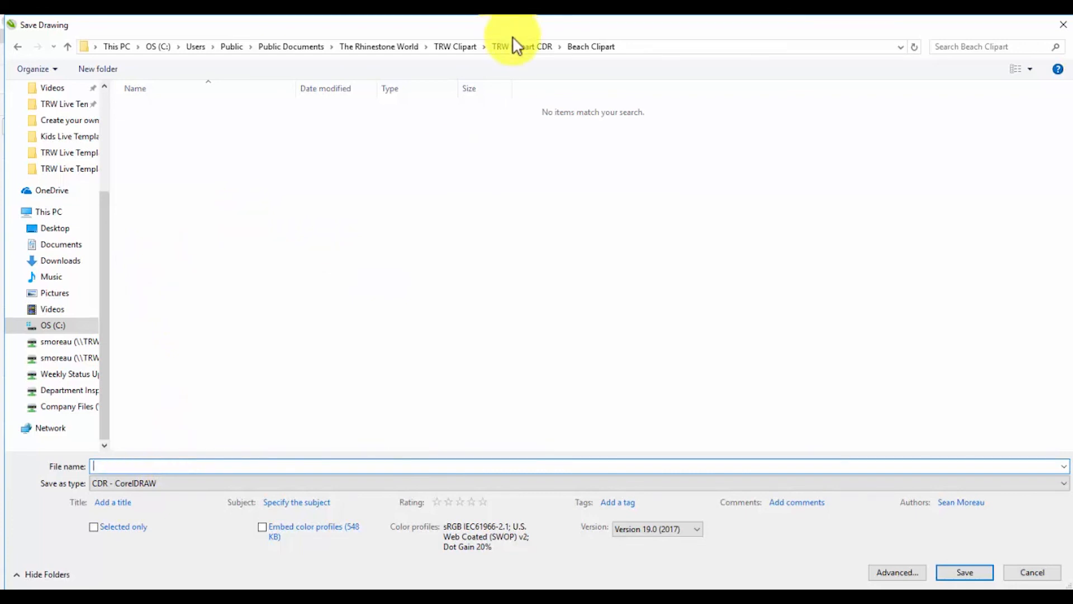
type("mbrella_001 A")
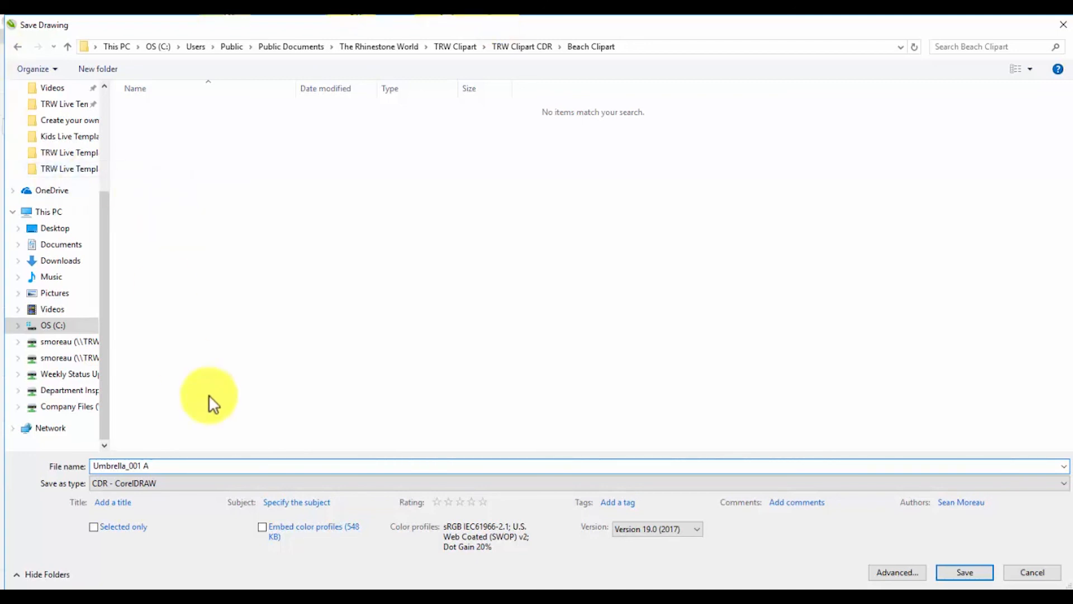
left_click(941, 568)
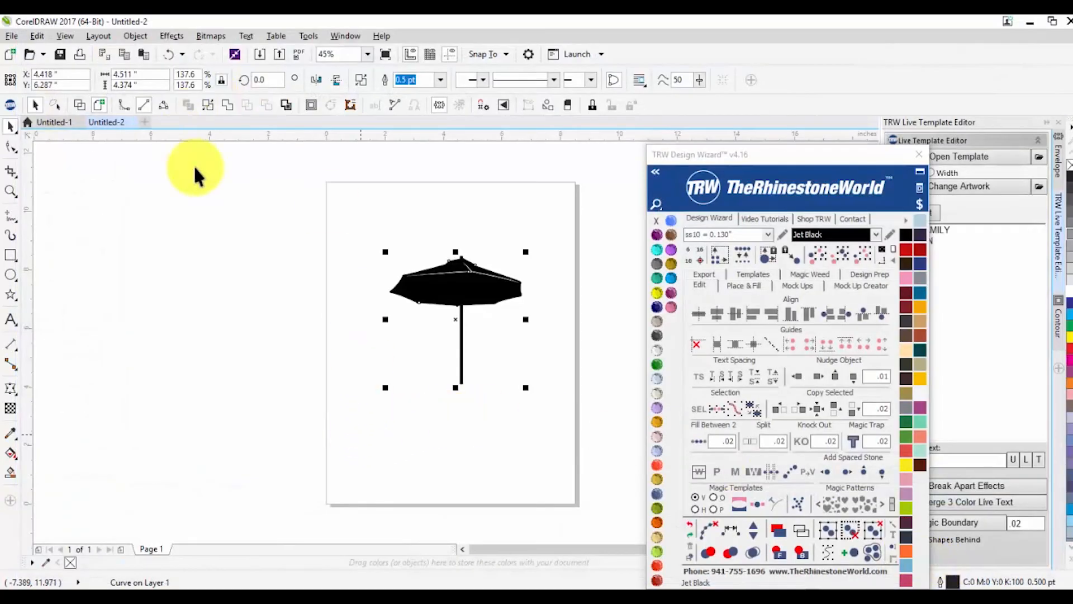
Step: Return to the Untitled-1 document, select the palm tree beside SMITH FAMILY and move the Design Wizard window off the Live Template Editor
left_click(58, 122)
scroll(352, 246, "down", 3)
scroll(280, 221, "up", 3)
scroll(240, 197, "down", 2)
scroll(236, 199, "up", 2)
left_click(241, 203)
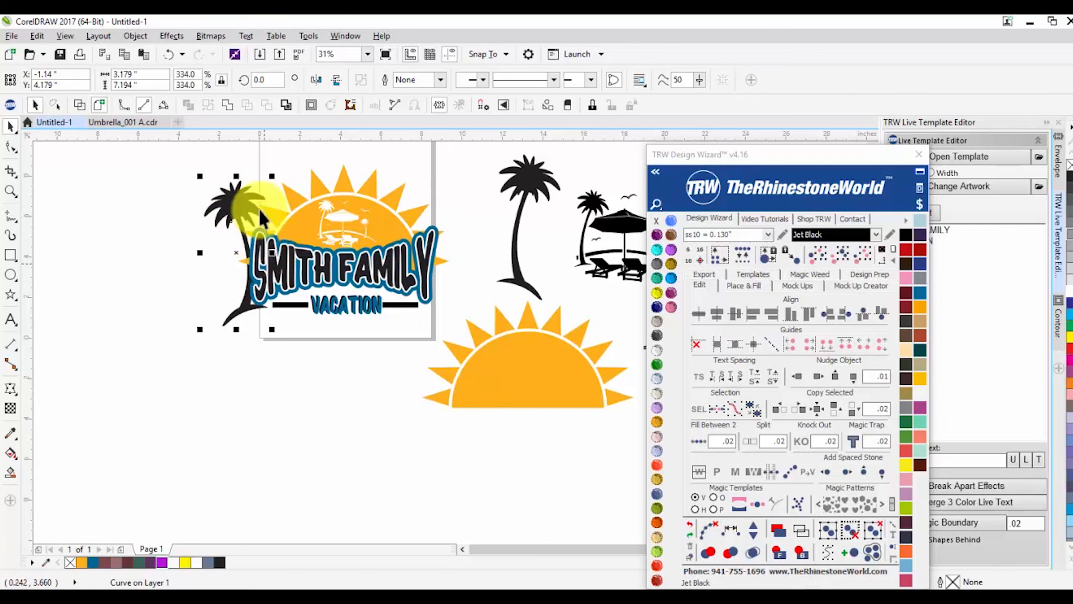
left_click_drag(857, 156, 739, 249)
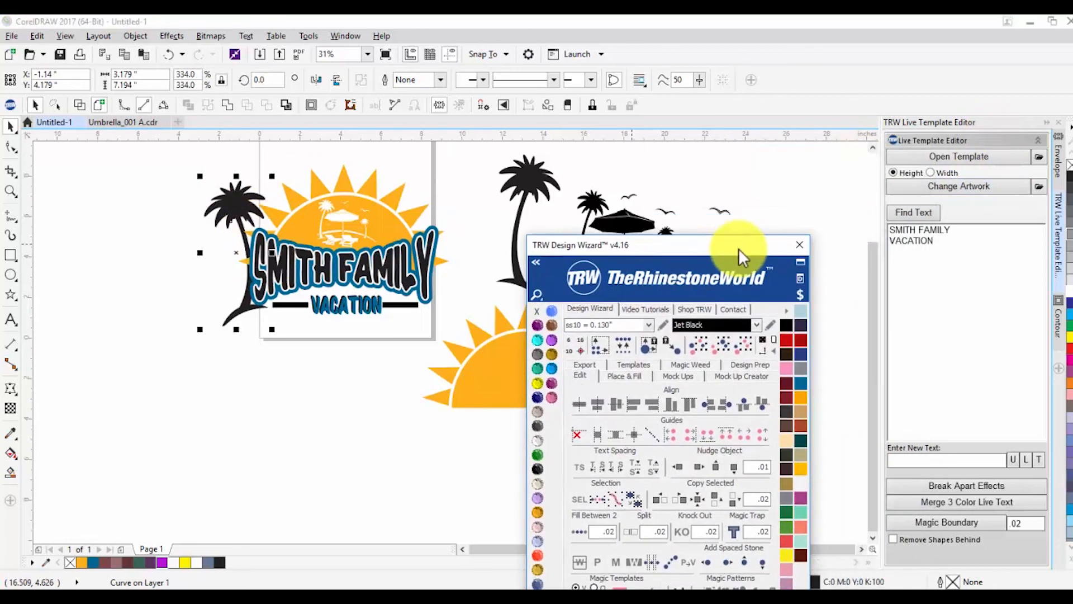
Step: Start changing the selected palm tree's artwork and browse to the Beach Clipart folder inside TRW Clipart CDR
left_click(935, 189)
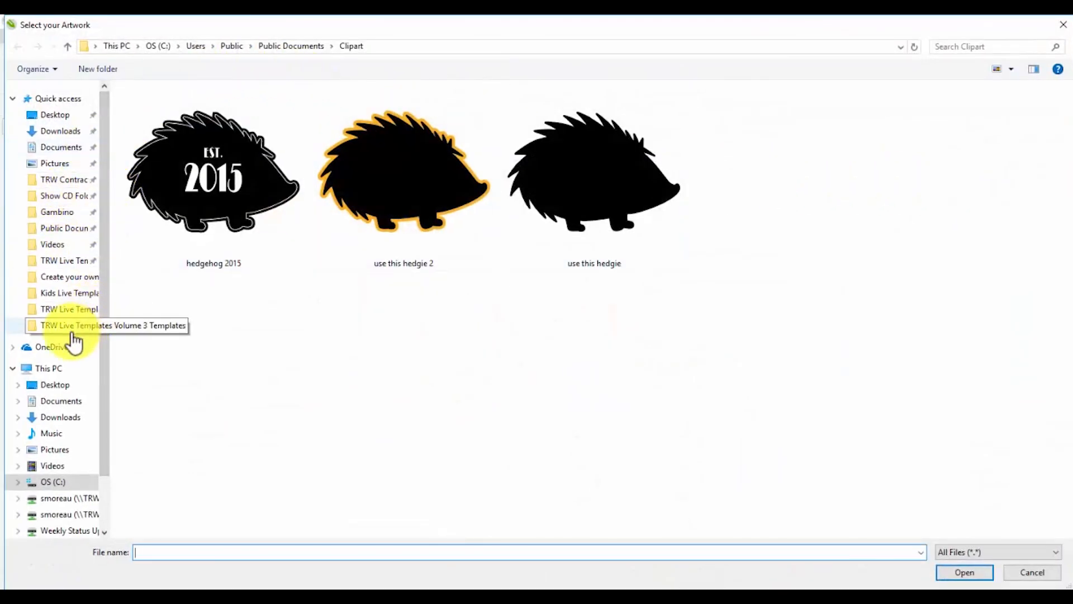
left_click(67, 311)
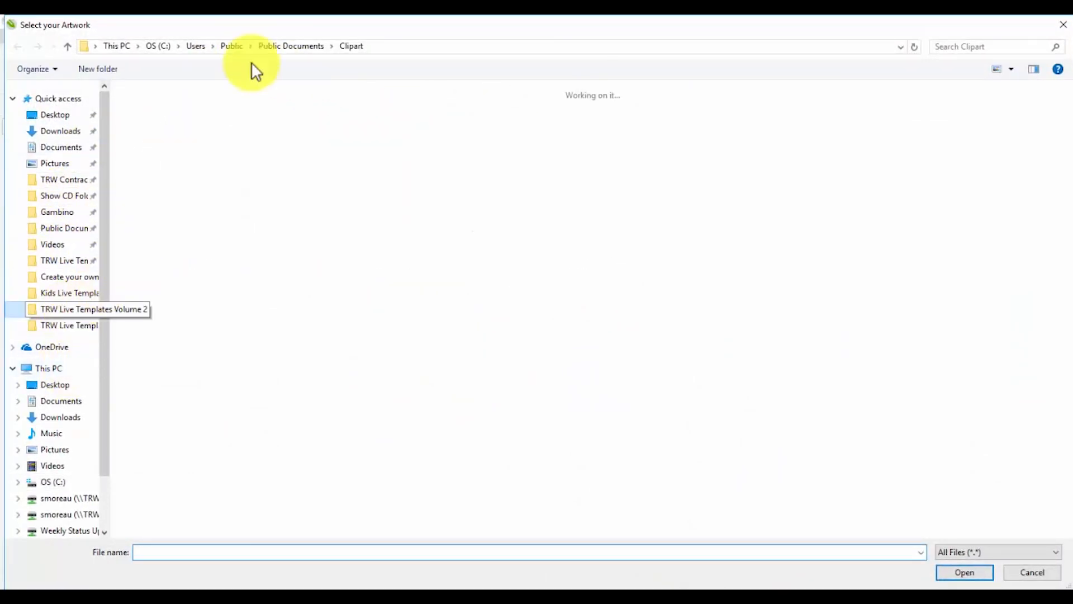
left_click(361, 47)
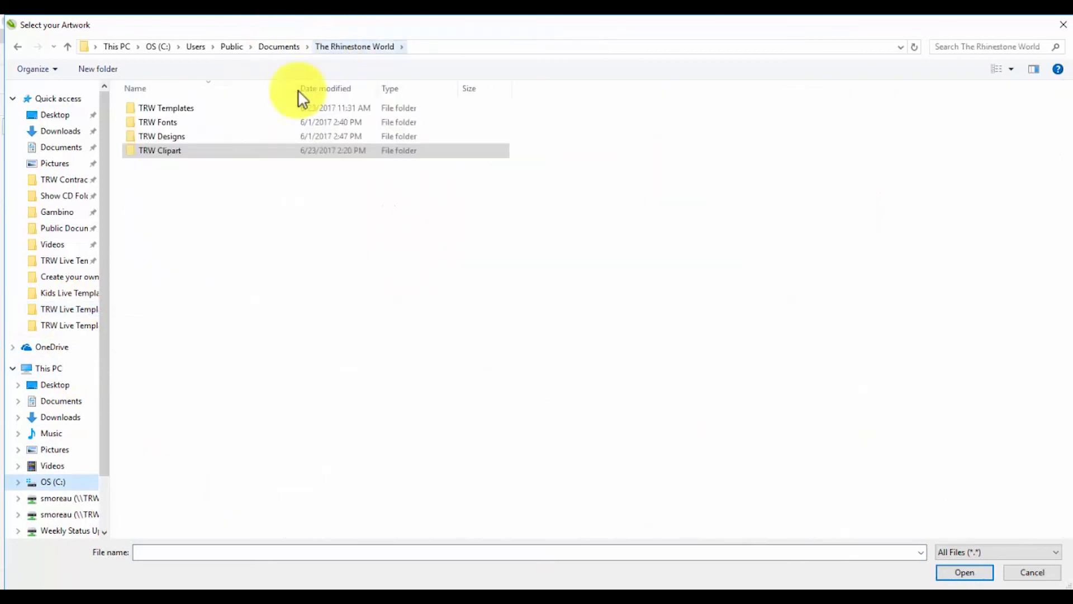
double_click(226, 151)
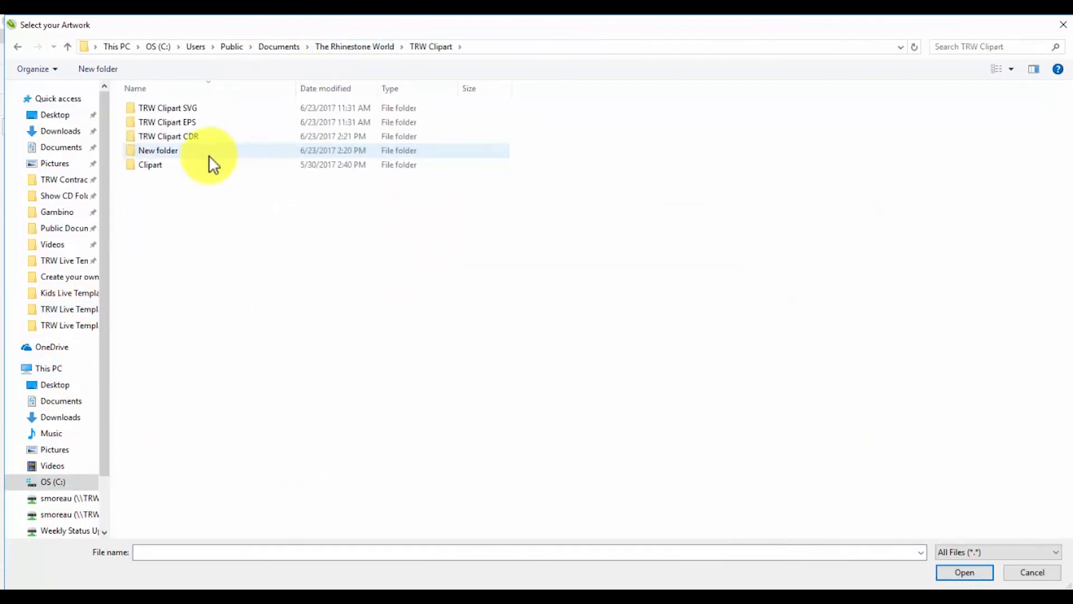
double_click(189, 134)
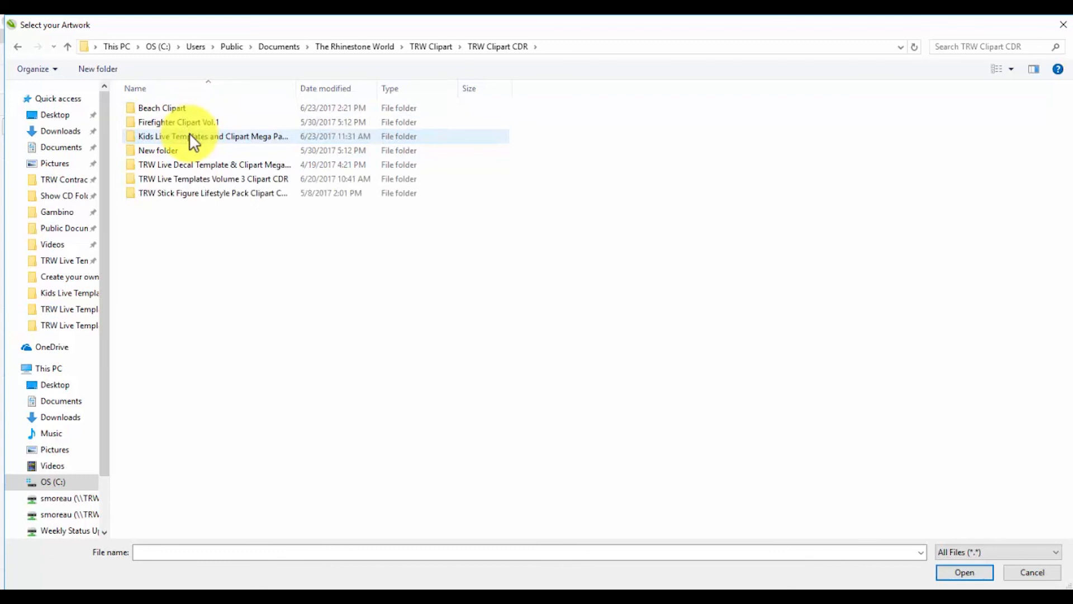
double_click(189, 106)
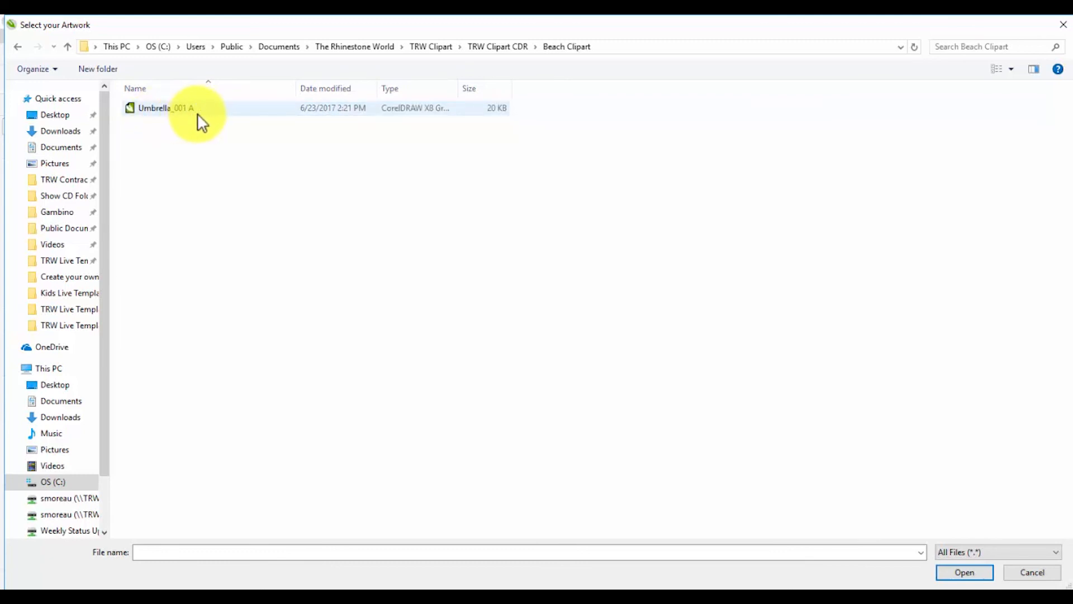
Step: Show the Beach Clipart files as large icons and replace the palm tree with Umbrella_001 A
right_click(682, 166)
mouse_move(694, 172)
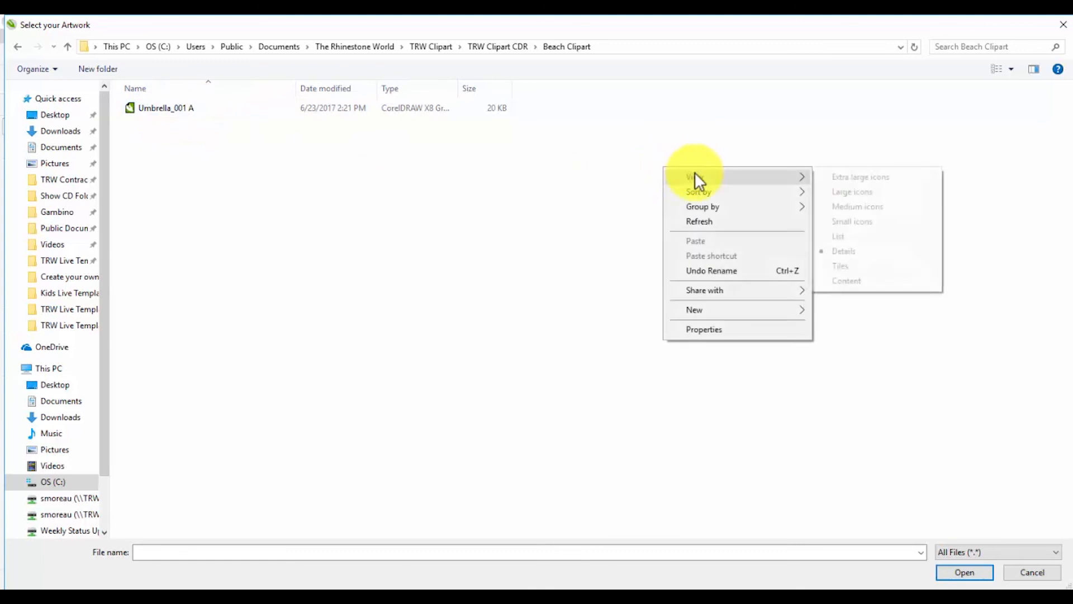
left_click(837, 191)
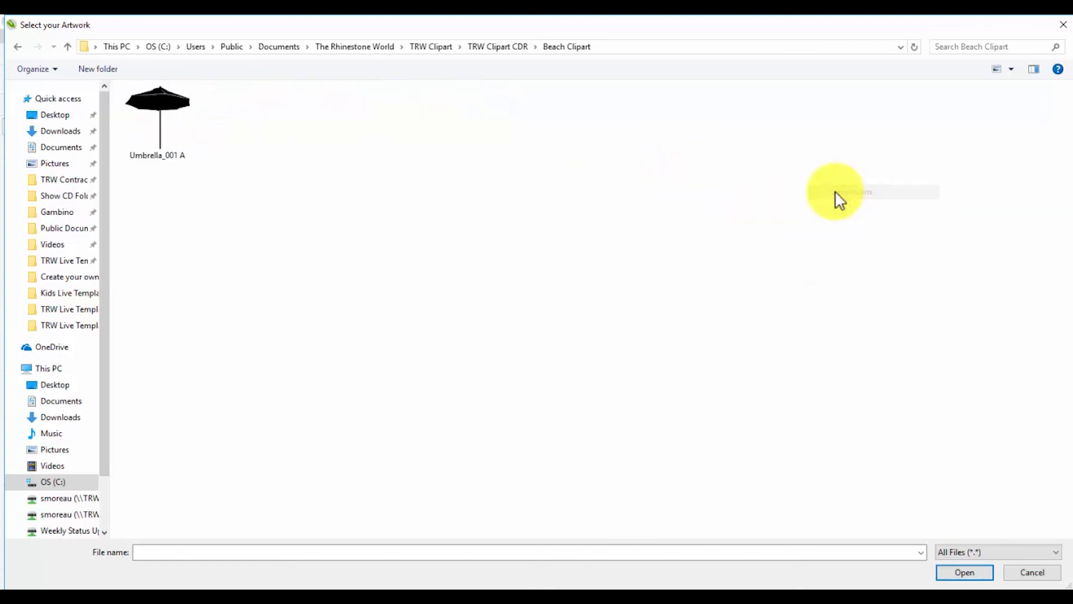
double_click(168, 112)
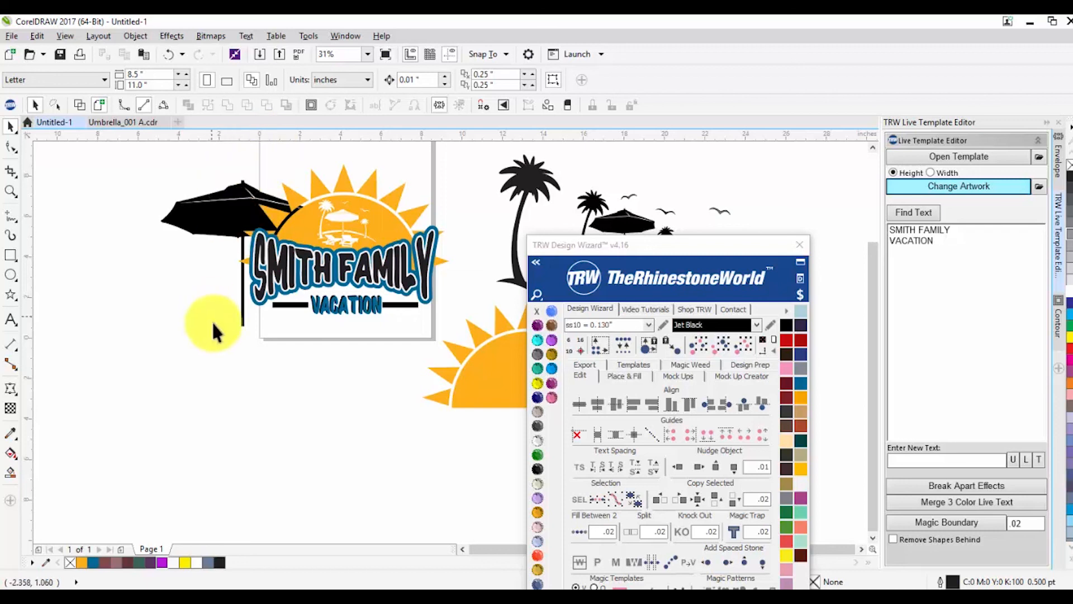
Step: Move the Design Wizard window away from the artwork and delete all objects on and around the page
scroll(279, 277, "down", 3)
scroll(170, 260, "up", 3)
scroll(347, 255, "down", 3)
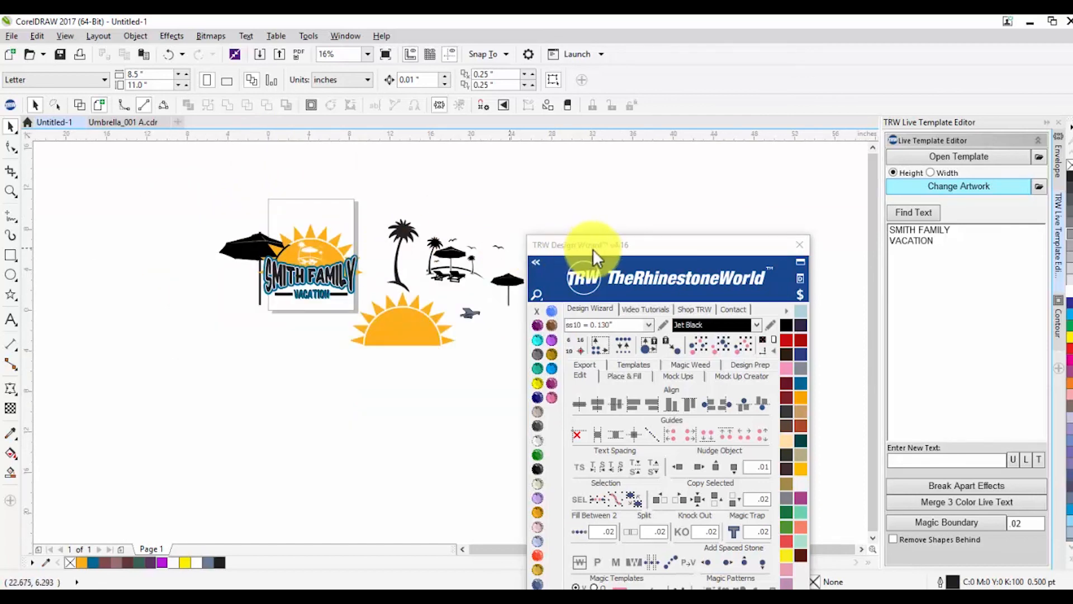
left_click_drag(593, 247, 677, 239)
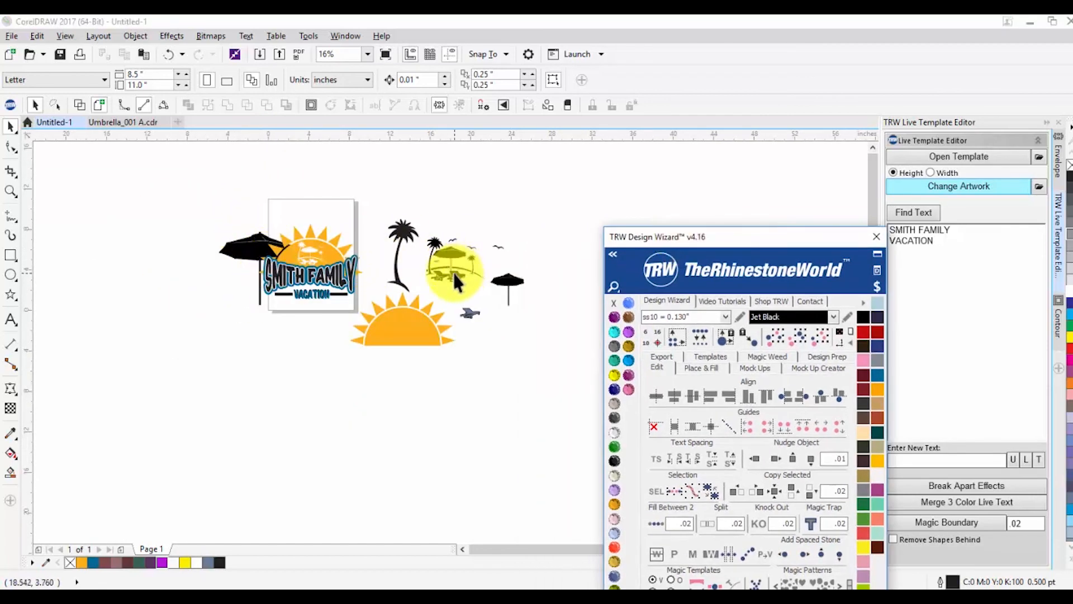
scroll(464, 247, "up", 3)
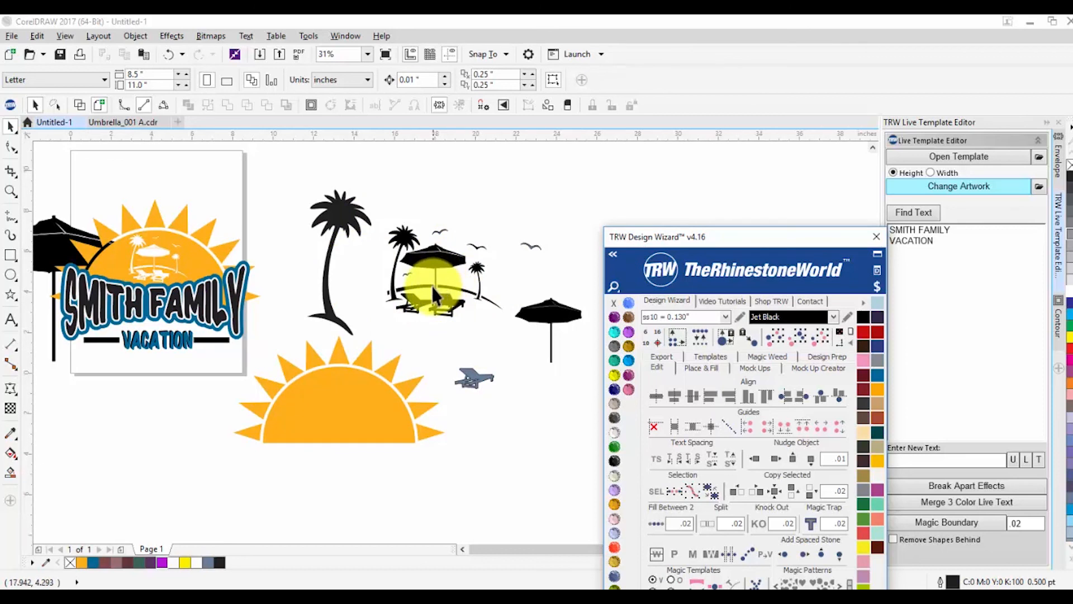
left_click_drag(447, 310, 408, 303)
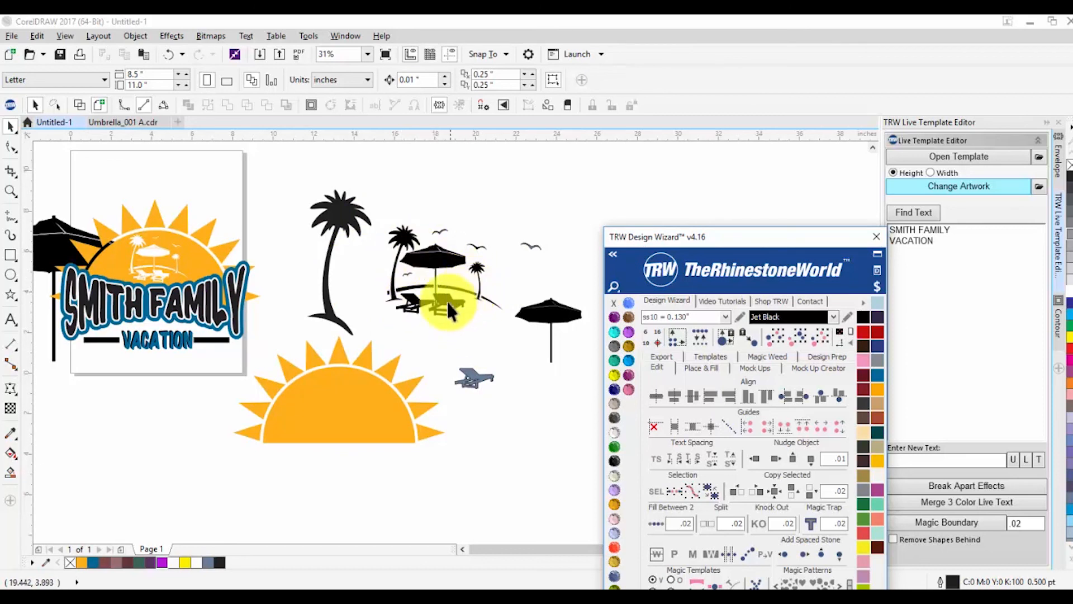
scroll(451, 273, "down", 2)
left_click(185, 219)
left_click_drag(209, 192, 582, 431)
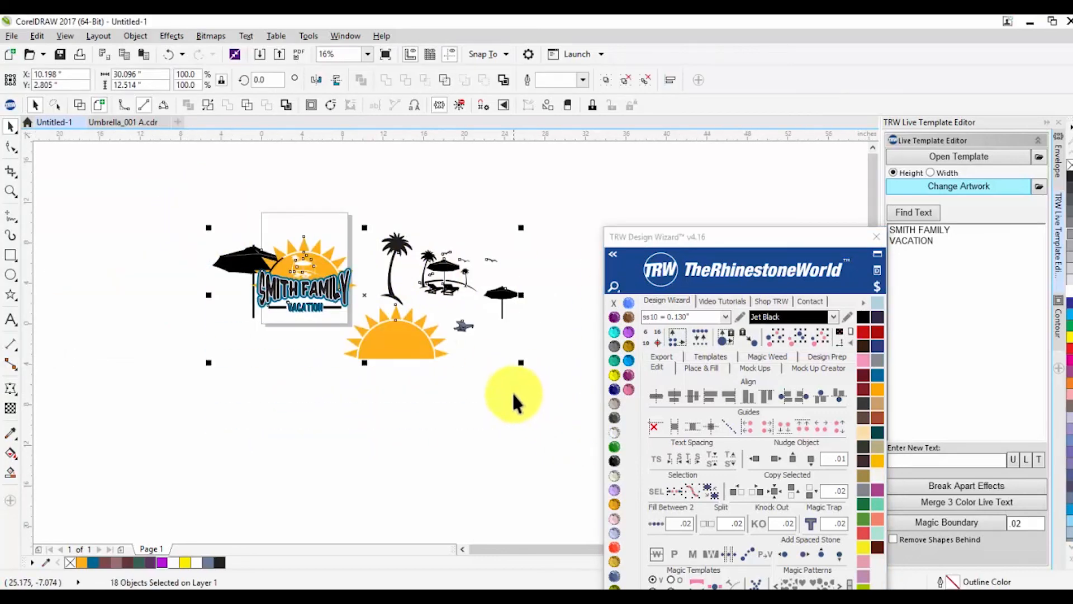
key("Delete")
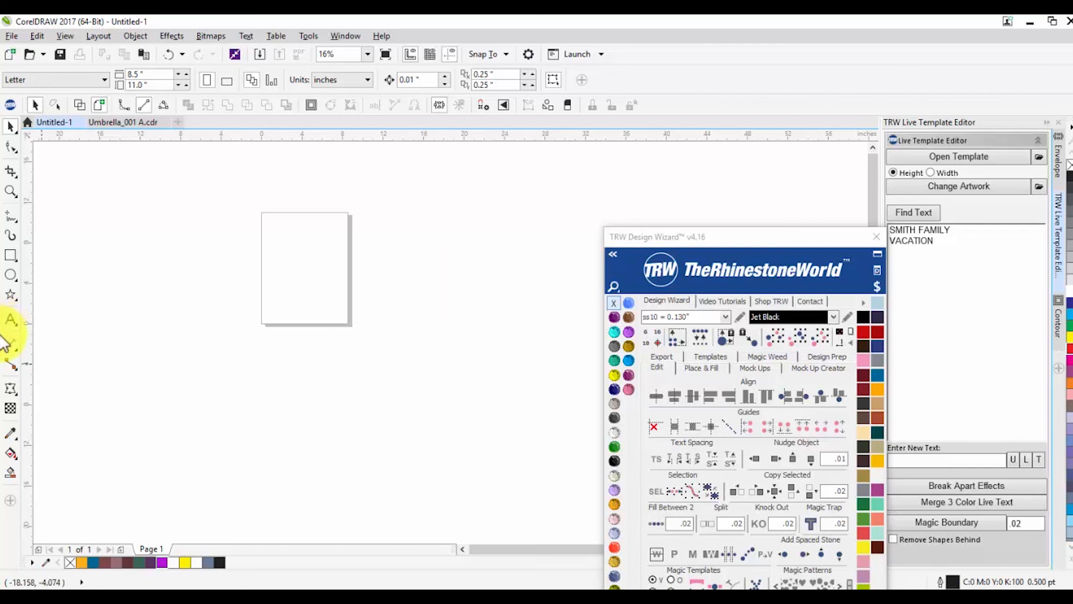
left_click(10, 294)
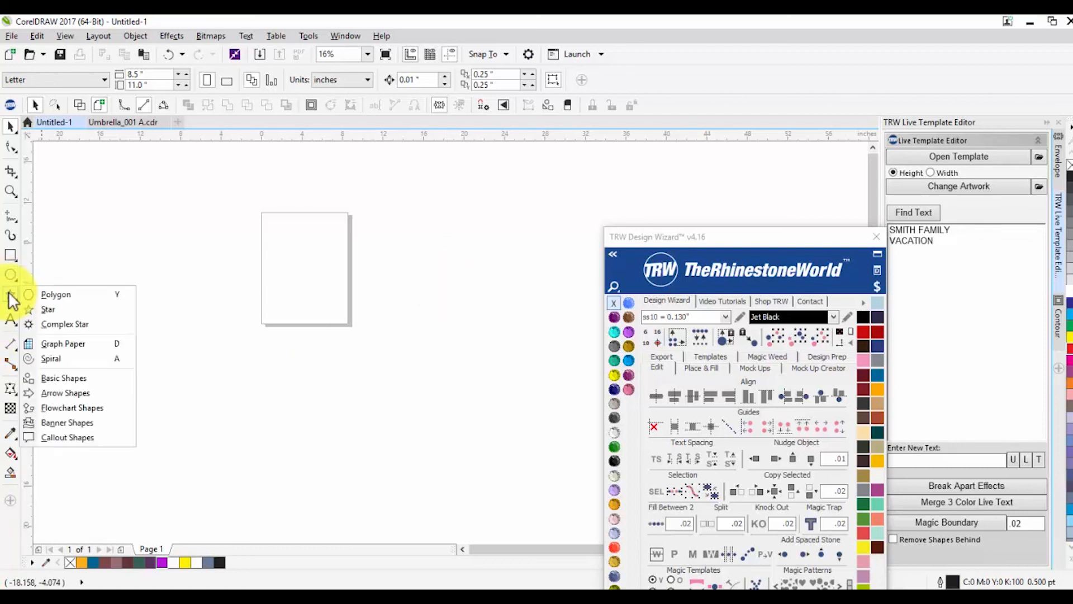
left_click(72, 294)
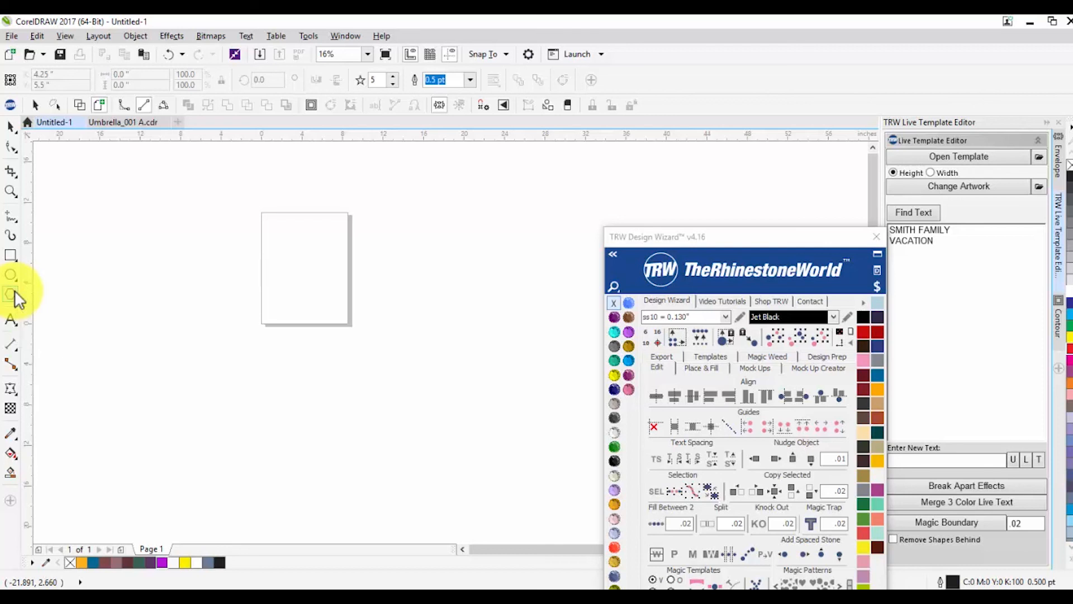
left_click(12, 294)
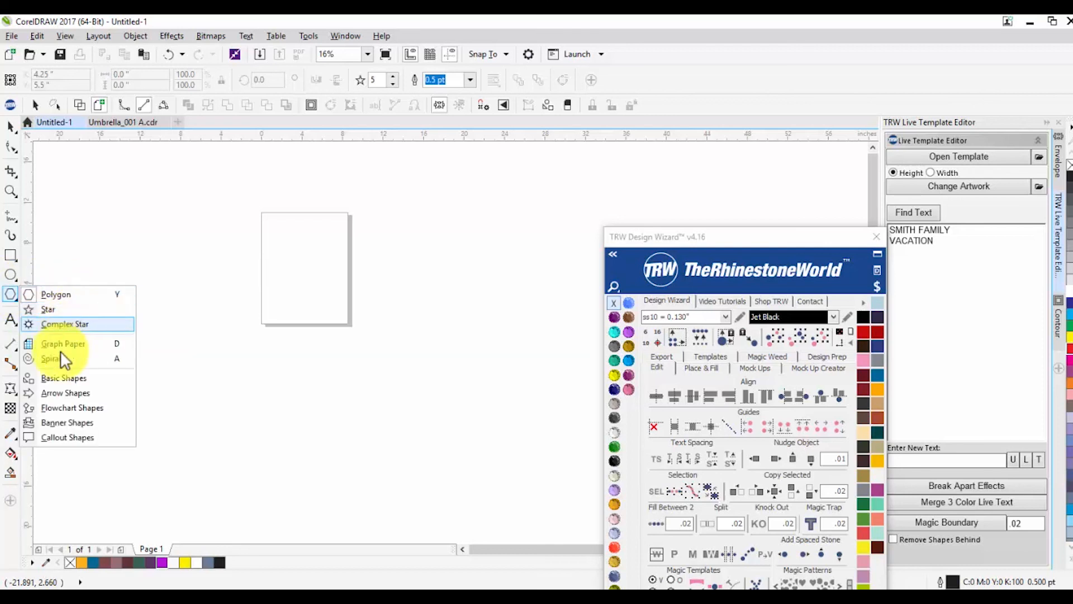
left_click(55, 396)
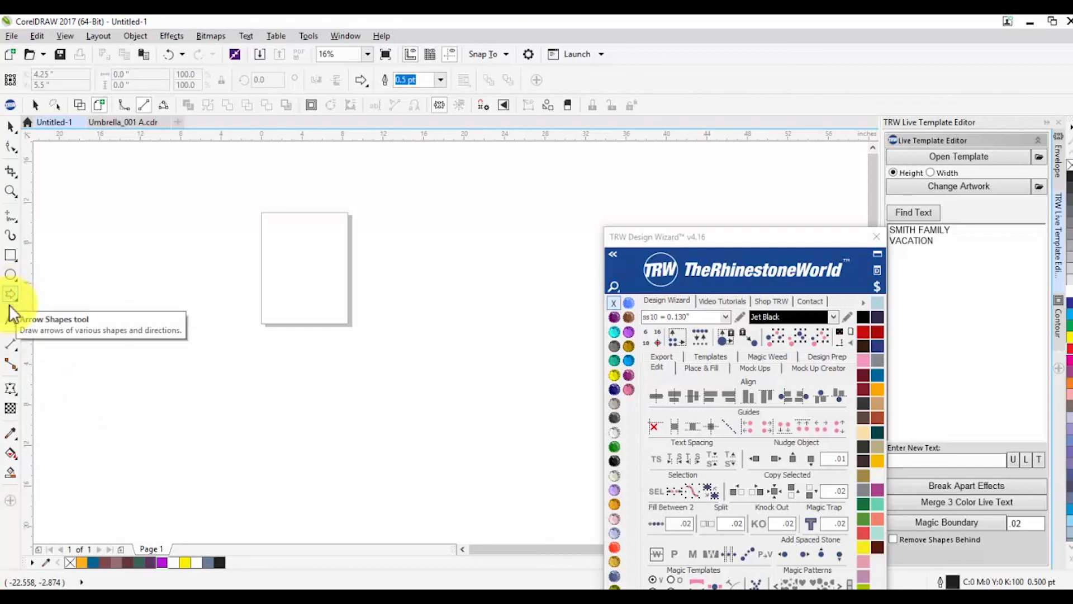
Step: Draw a polygon about 14.1 by 13.4 inches over the page, set it to 6 sides and deselect it
left_click(11, 294)
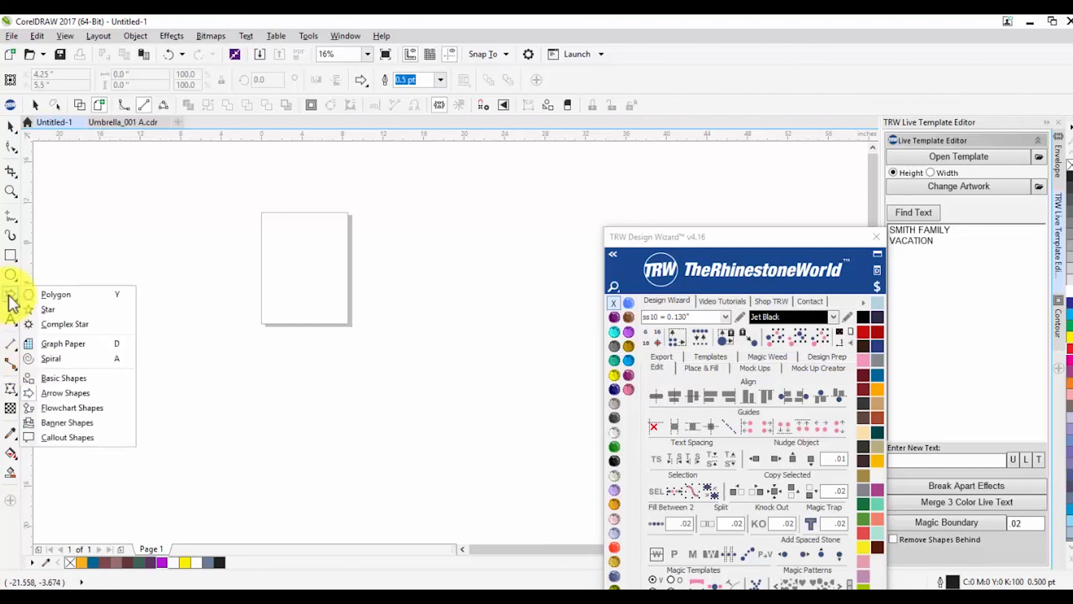
left_click(53, 294)
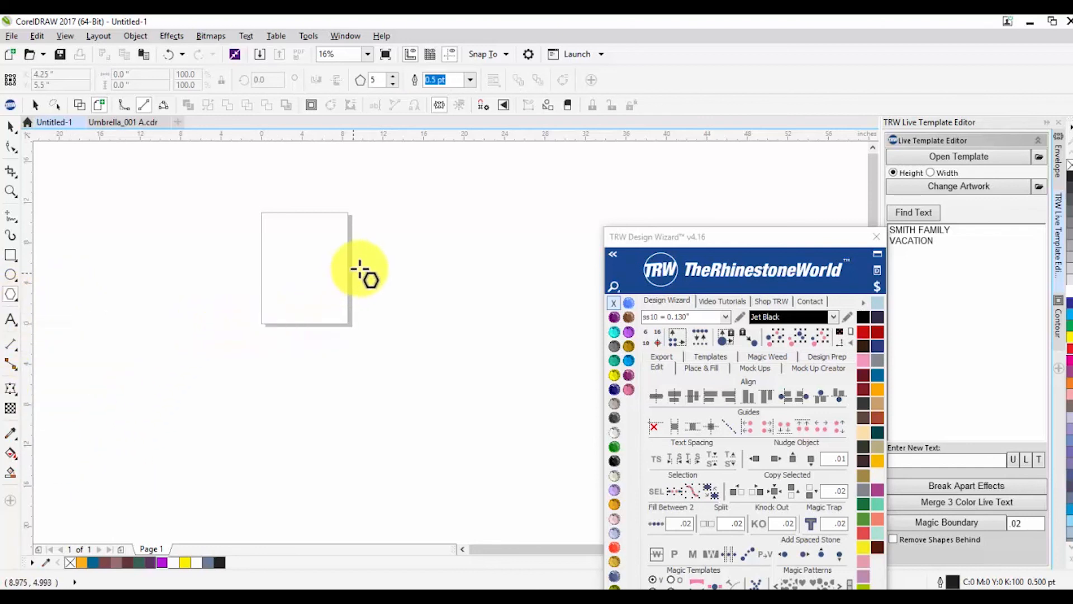
left_click_drag(396, 218, 245, 362)
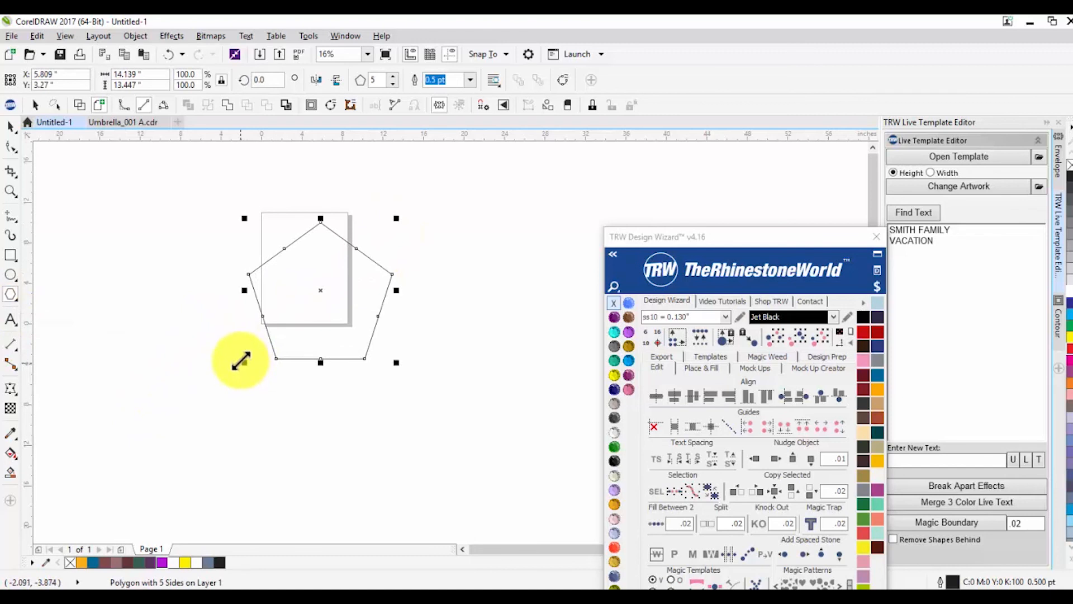
left_click(394, 75)
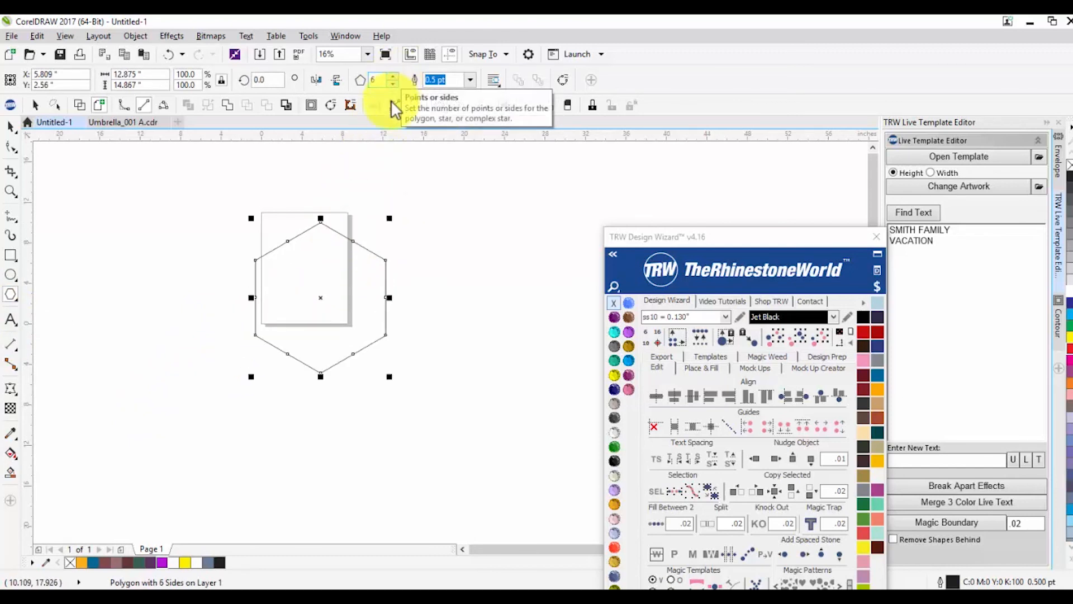
left_click(14, 131)
left_click(157, 280)
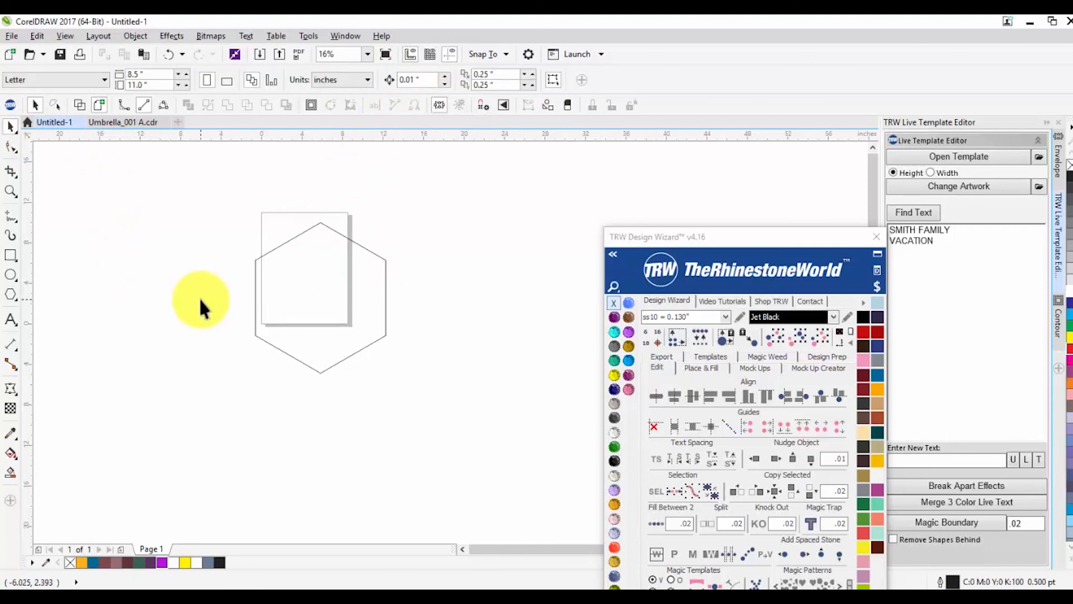
Step: Split the hexagon horizontally into two halves with the Design Wizard and move the lower half clear of the upper one
left_click(261, 305)
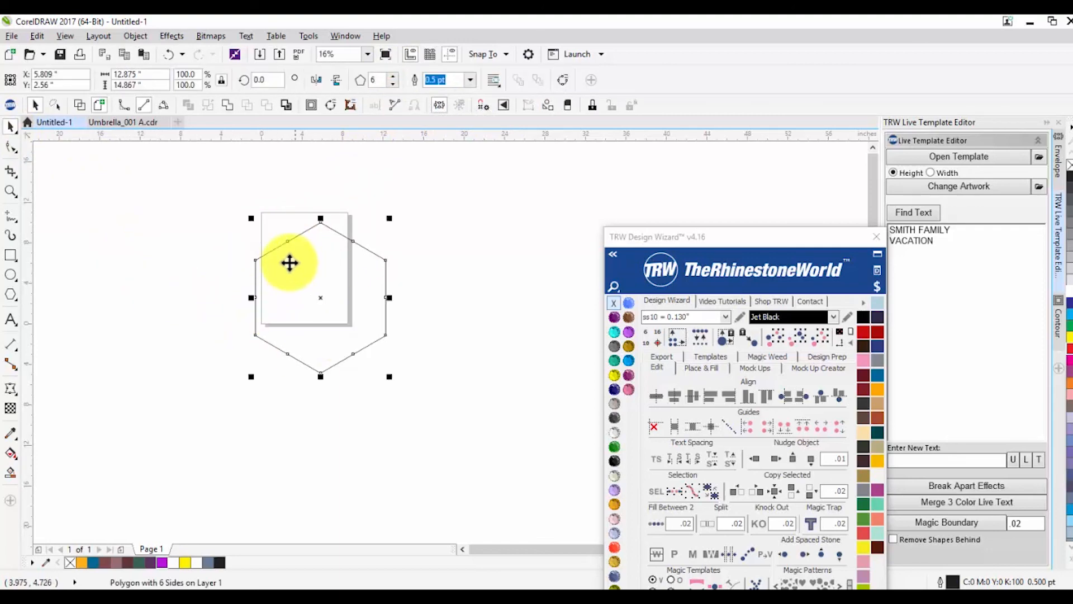
left_click_drag(659, 234, 623, 109)
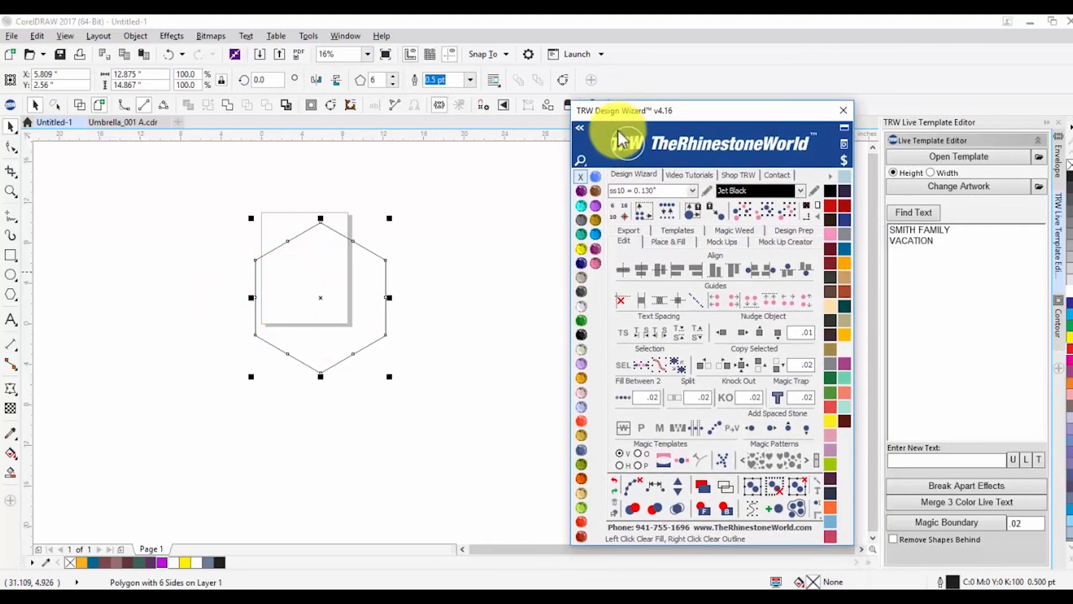
right_click(672, 399)
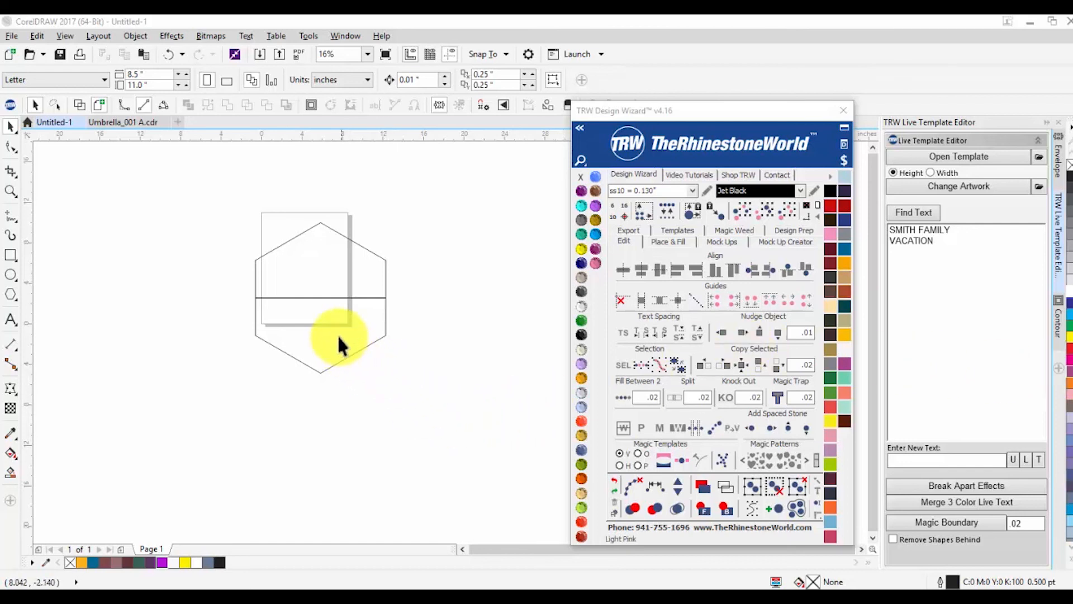
left_click_drag(337, 334, 501, 316)
scroll(339, 296, "down", 1)
scroll(410, 310, "up", 1)
left_click_drag(412, 309, 473, 291)
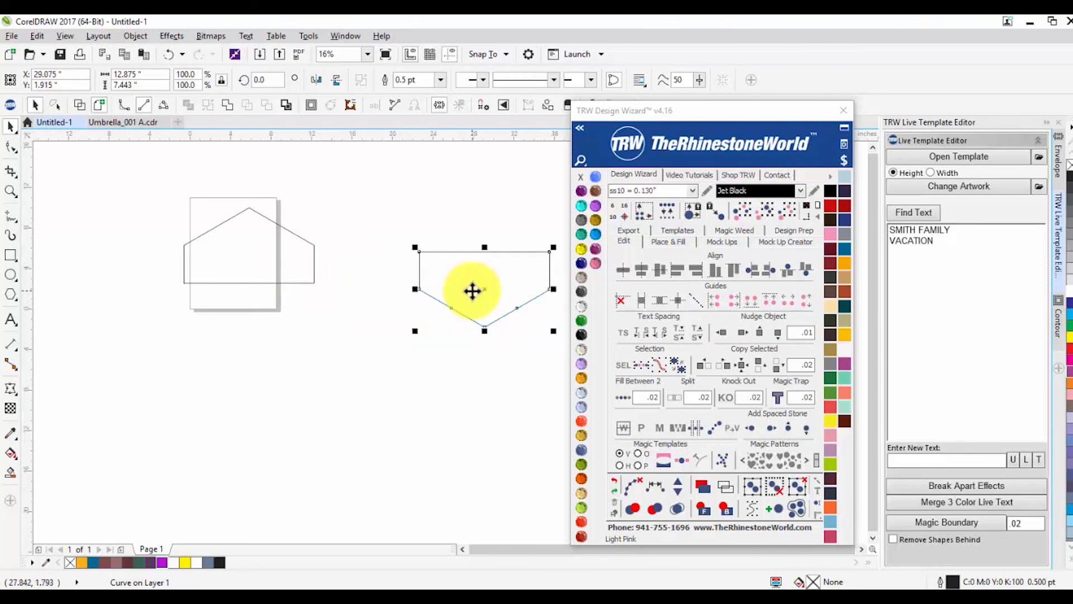
left_click(225, 282)
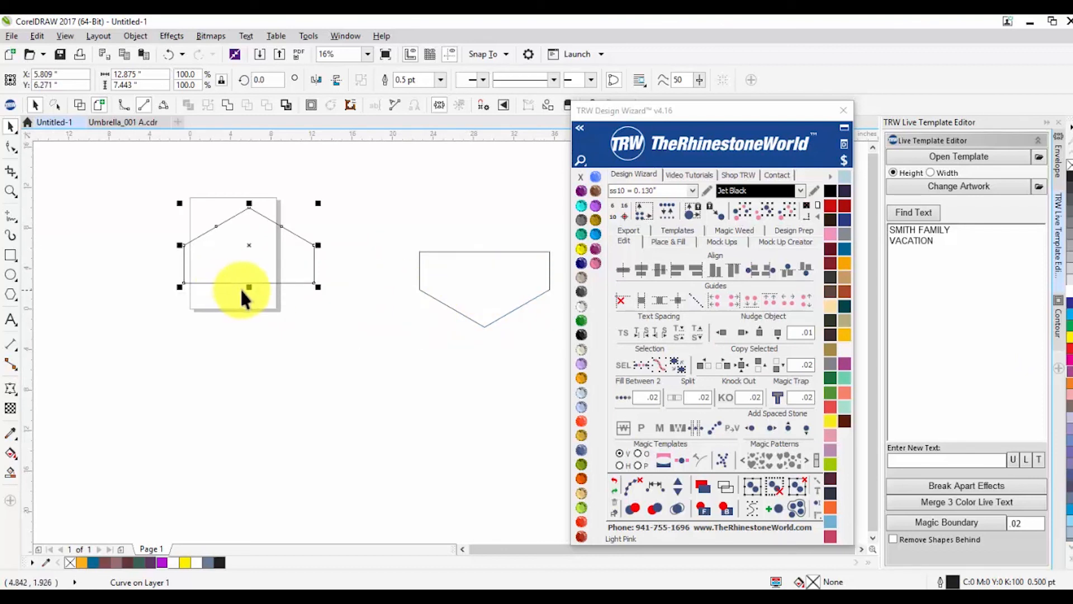
Step: Undo moving the lower half and splitting the hexagon
key("ctrl+z")
key("ctrl+z")
key("ctrl+z")
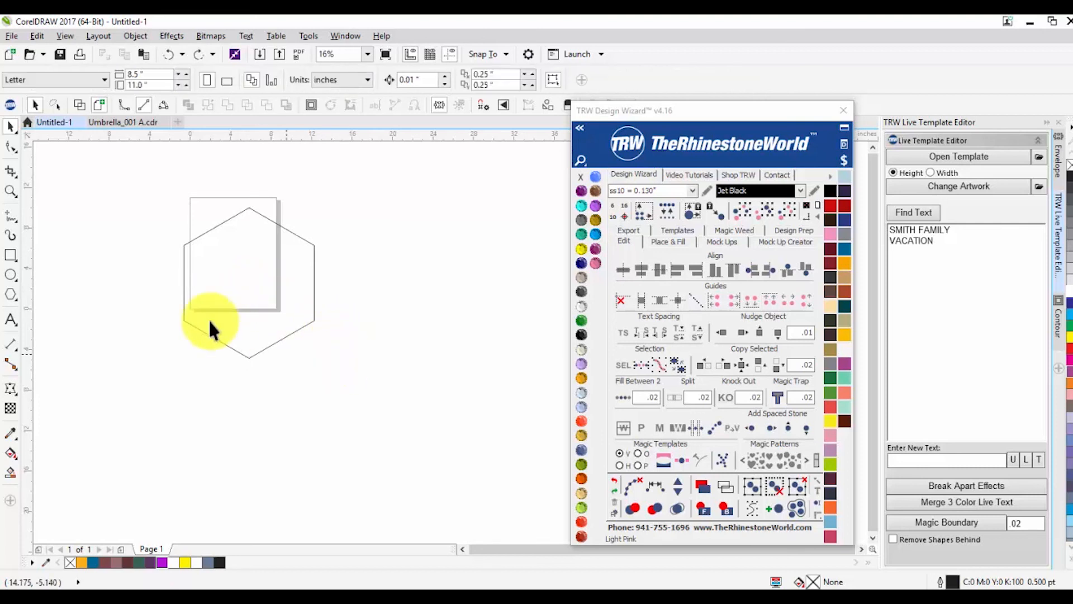
Step: Squash the hexagon vertically about its center to about 11.1 inches high, 74.9% of its height
left_click(225, 327)
left_click_drag(249, 201, 253, 221)
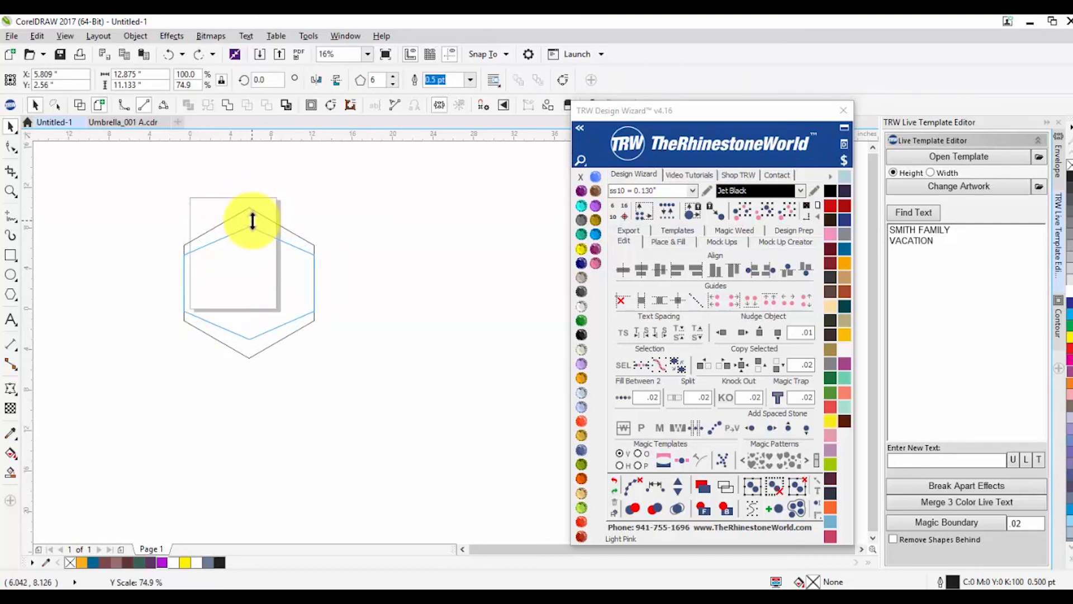
left_click_drag(252, 221, 252, 221)
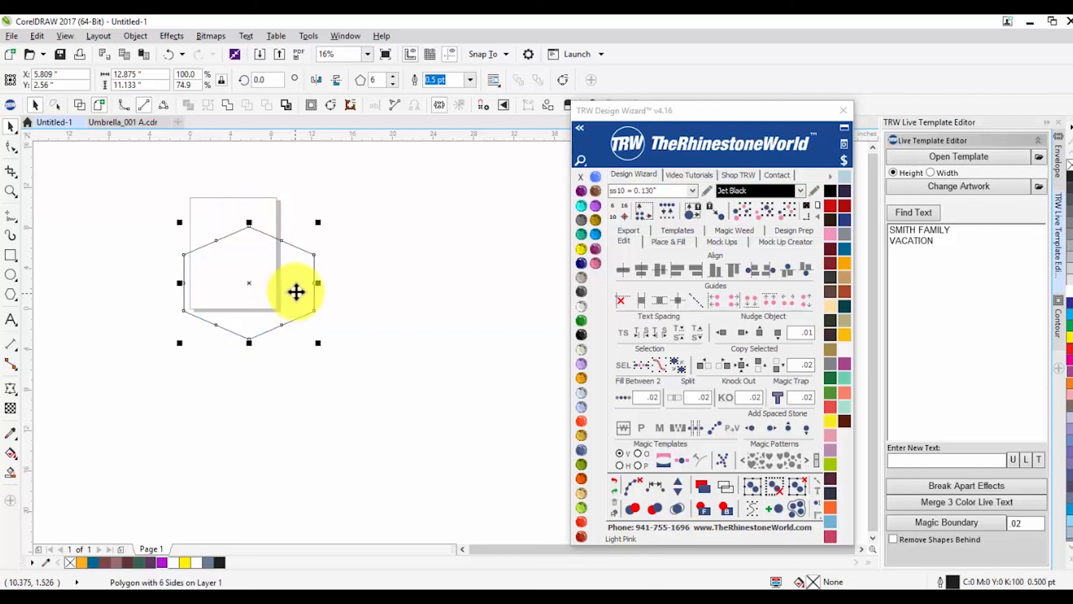
Step: Split the squashed hexagon horizontally into two halves and move the lower half away, beside the page
left_click(285, 345)
left_click(227, 260)
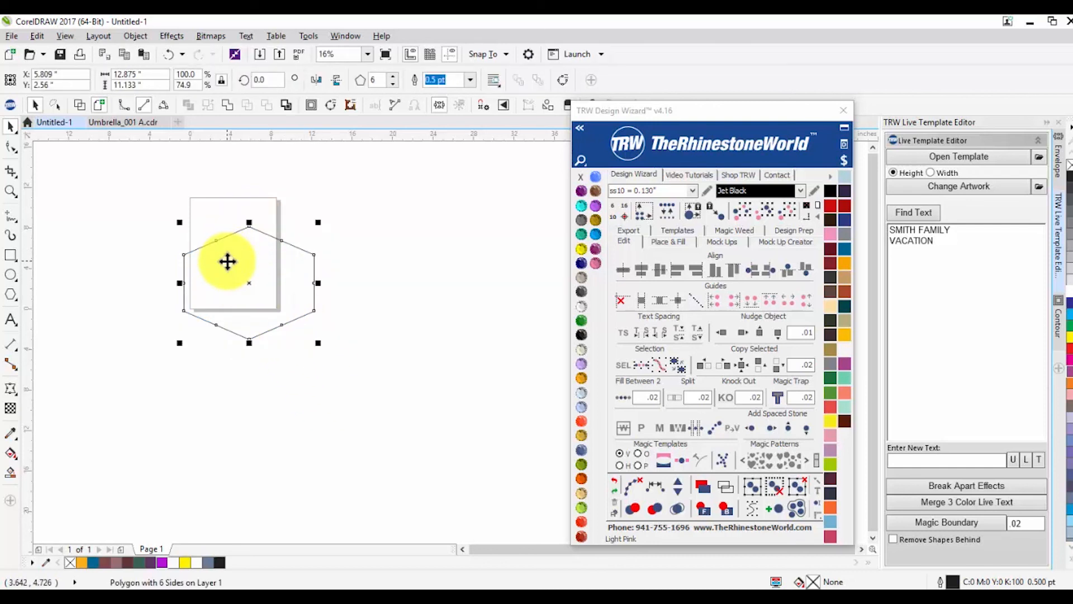
left_click(676, 395)
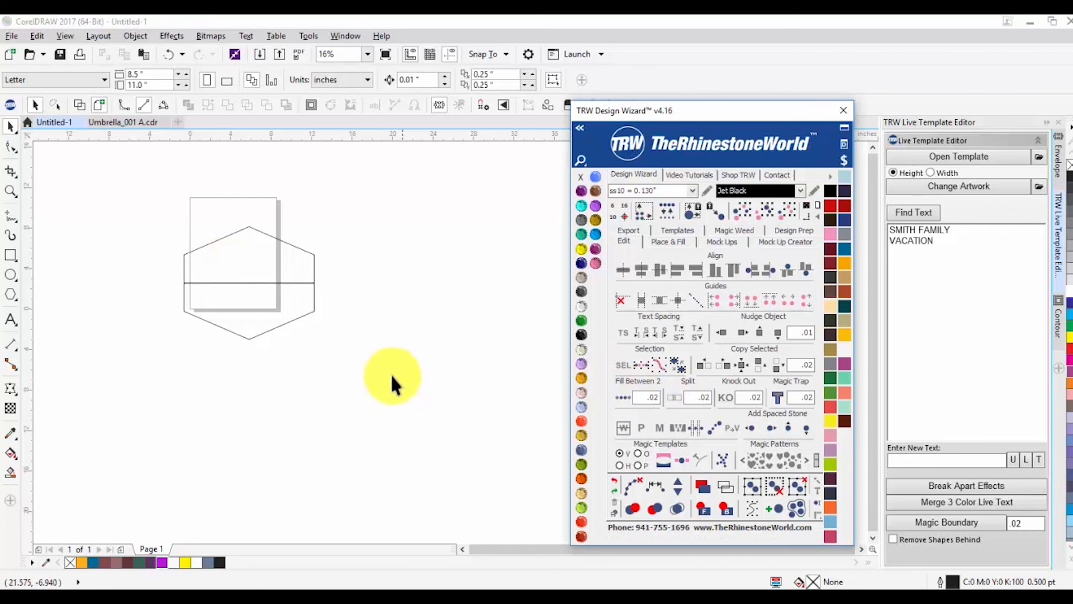
left_click_drag(253, 311, 497, 319)
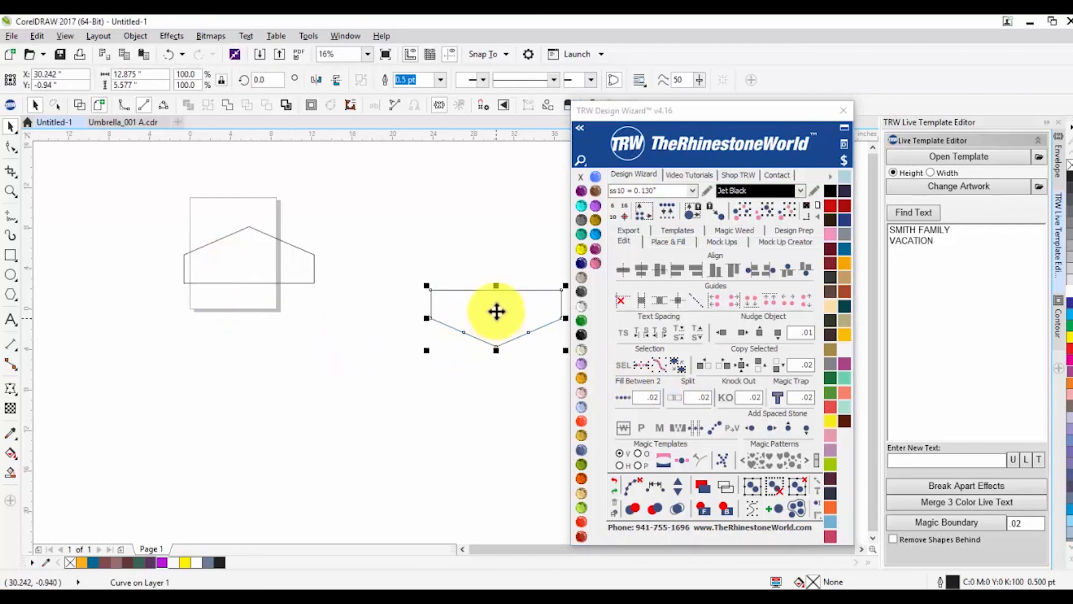
Step: Center the upper hexagon half on the page and fill it with Jet Black
left_click(298, 253)
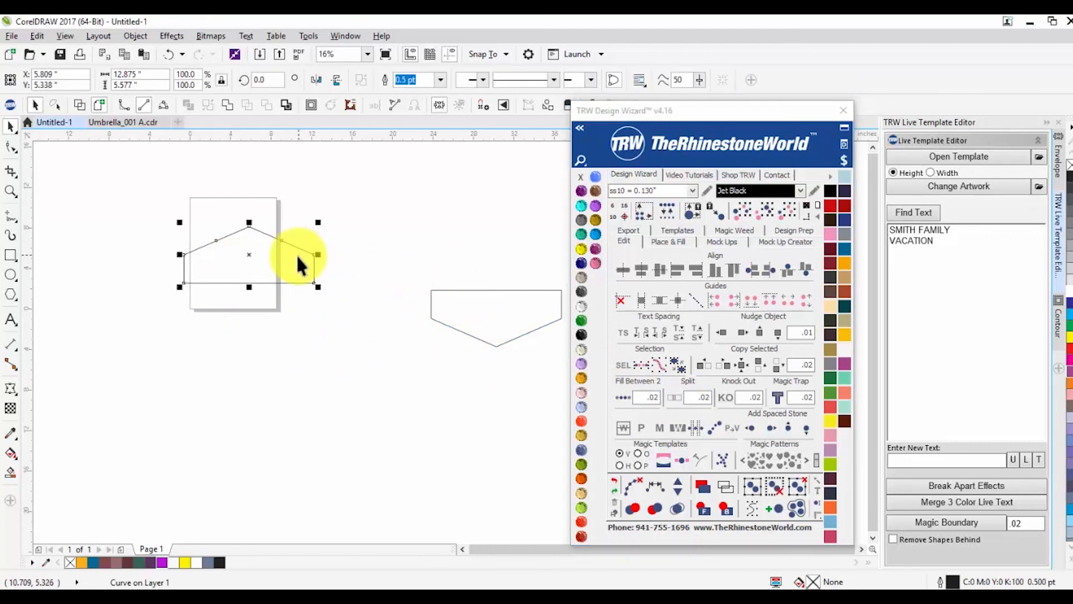
key("p")
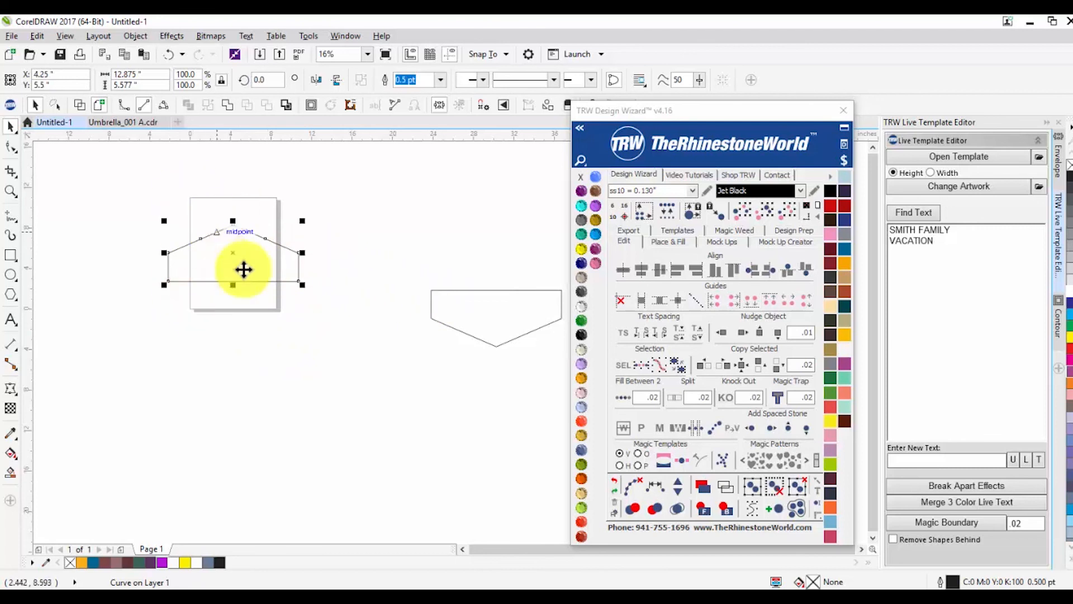
left_click(756, 189)
left_click(251, 360)
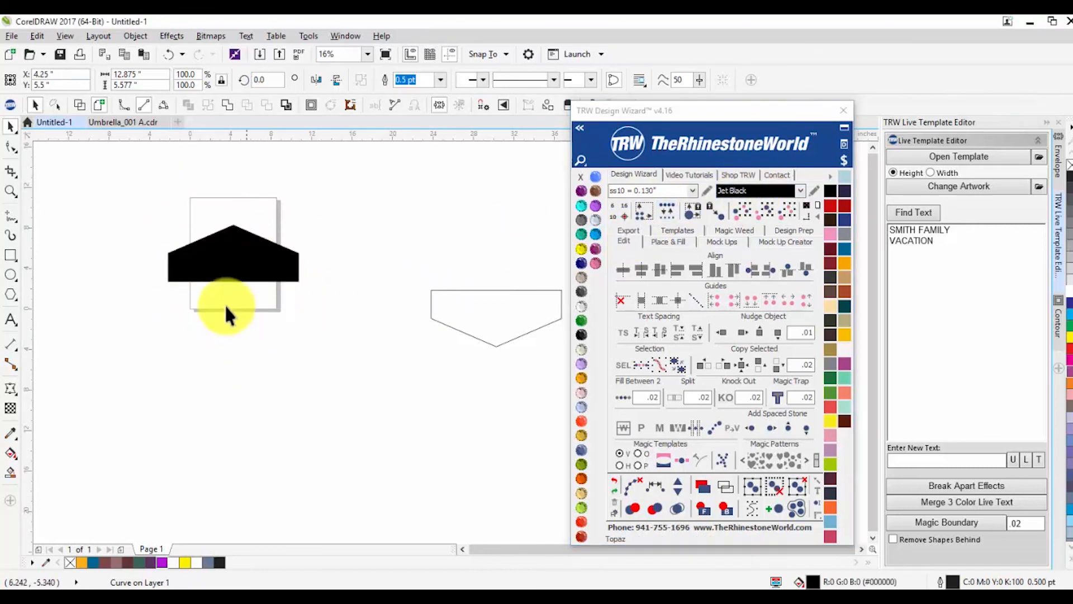
left_click(203, 257)
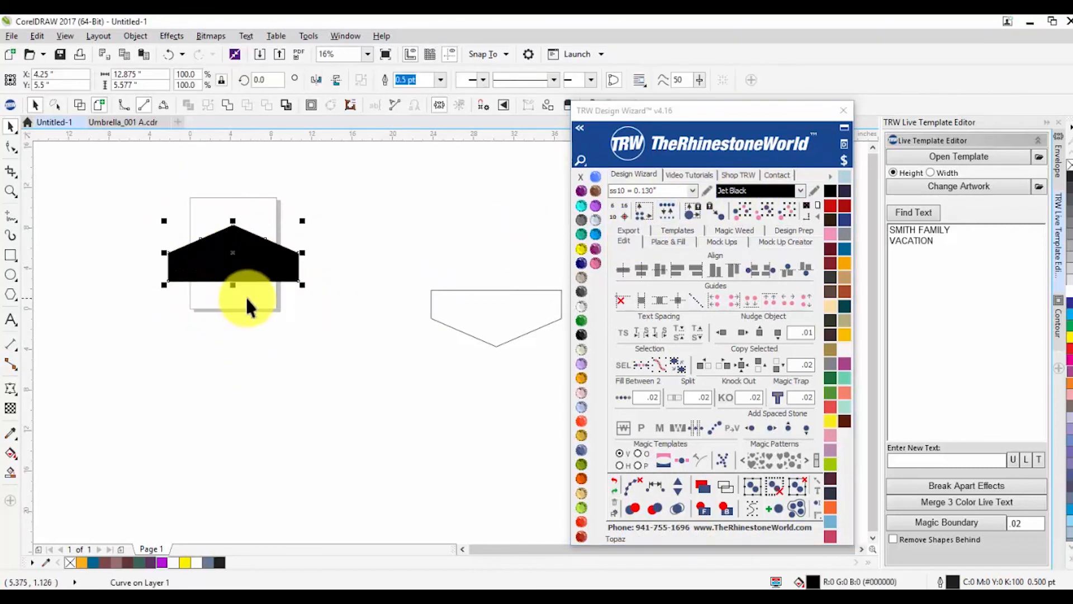
left_click(268, 331)
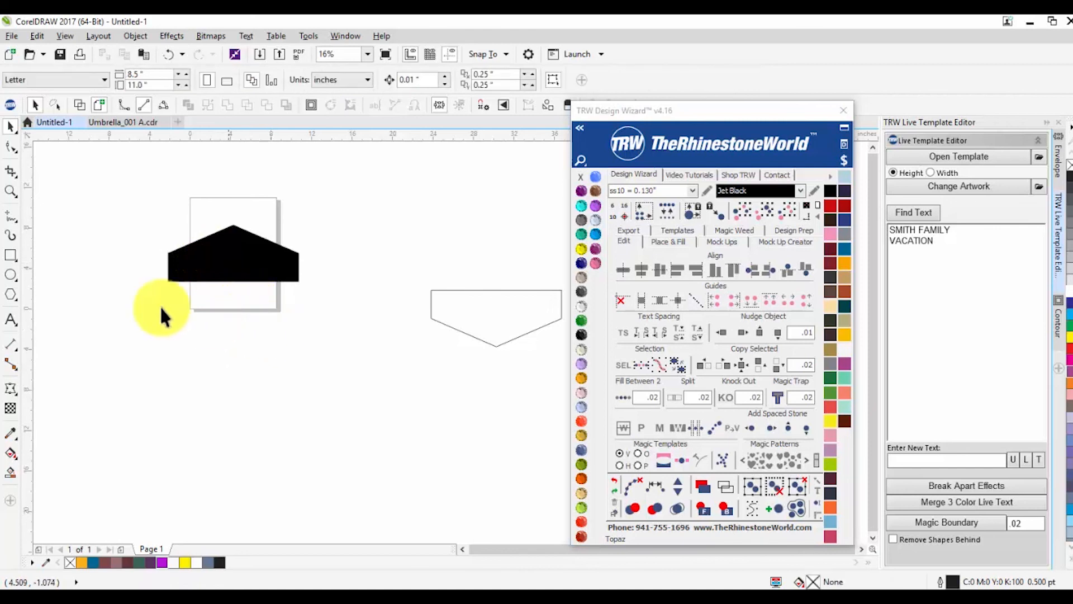
Step: Draw a circle about 5 inches across between the two hexagon halves and set its width to 3 inches
left_click(11, 275)
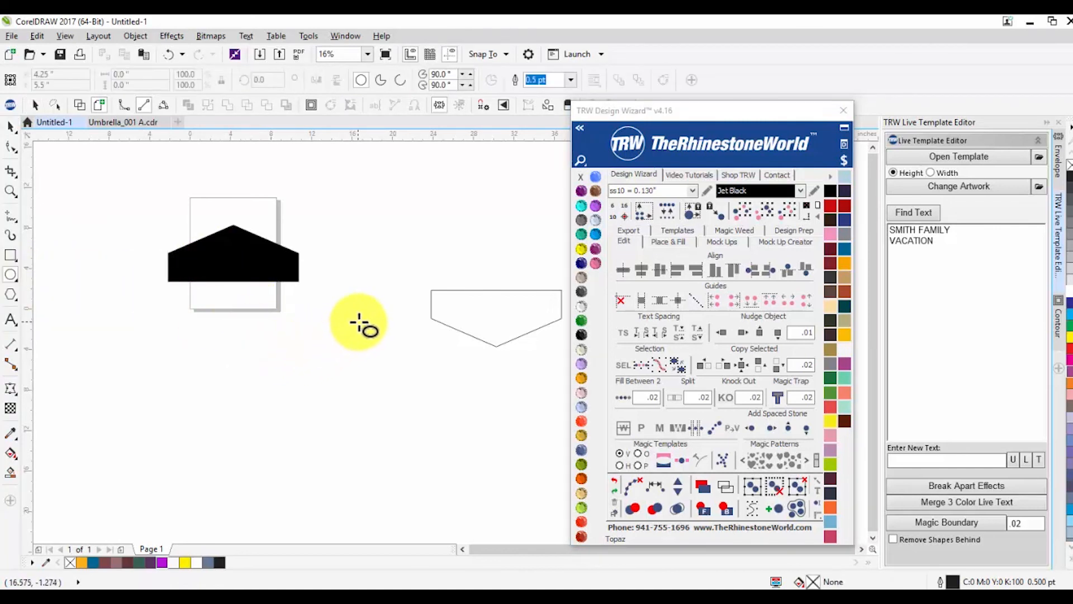
left_click_drag(352, 327, 308, 354)
left_click(141, 74)
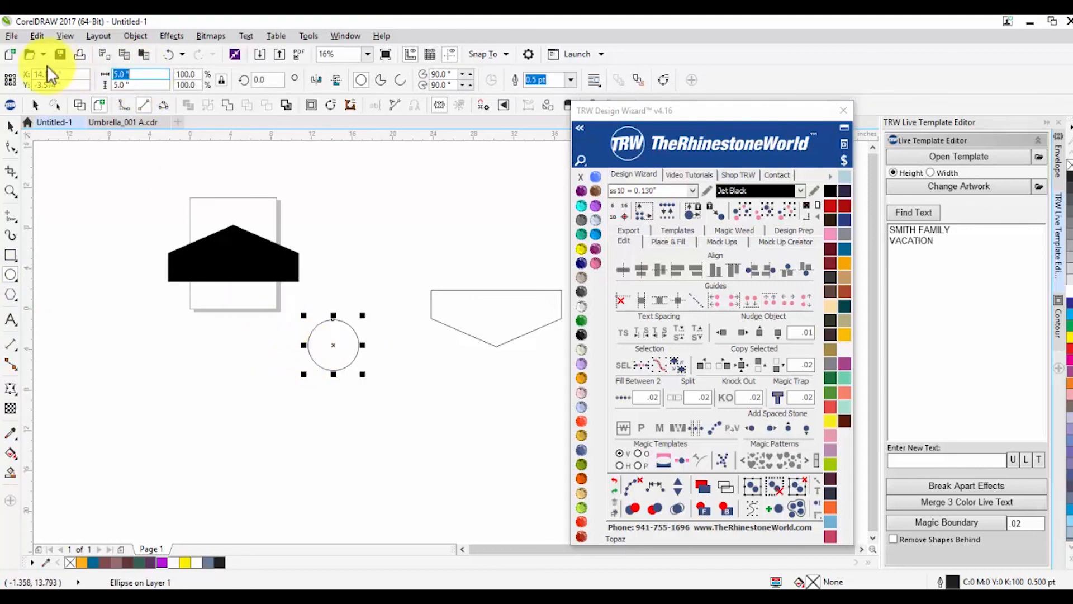
type("3")
key("Return")
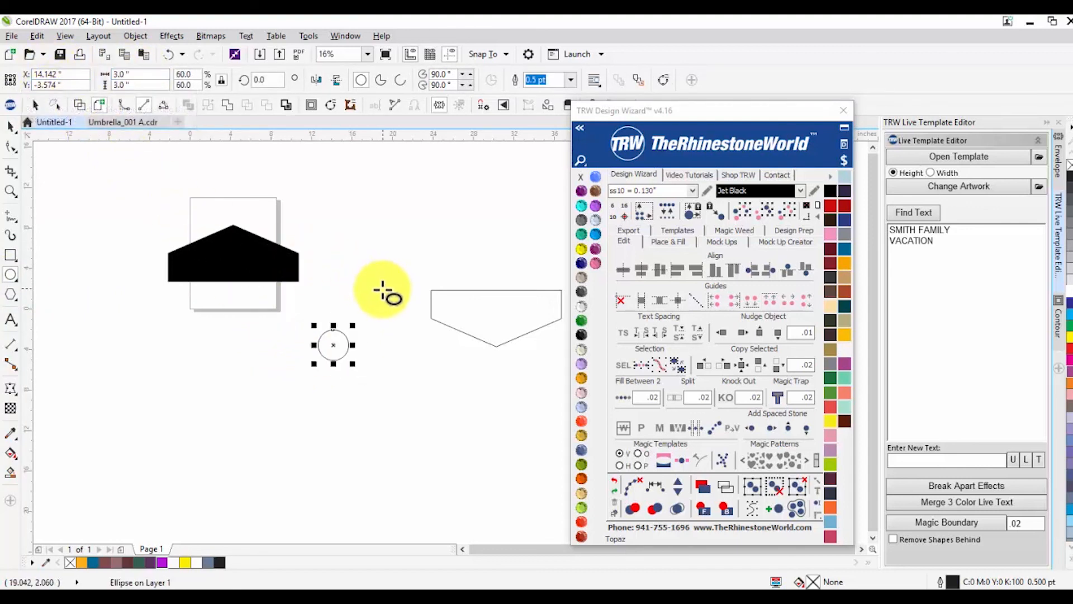
Step: Fill the circle with Citrine, position it over the peak of the black shape and enlarge it about its center
key("p")
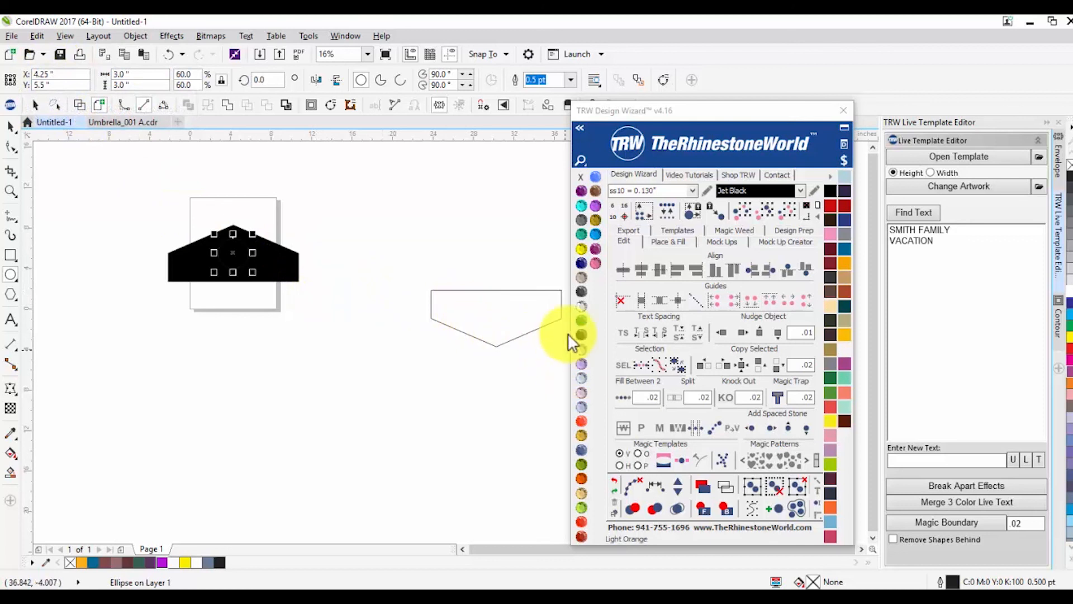
left_click(580, 261)
scroll(231, 253, "up", 2)
left_click_drag(229, 254, 239, 214)
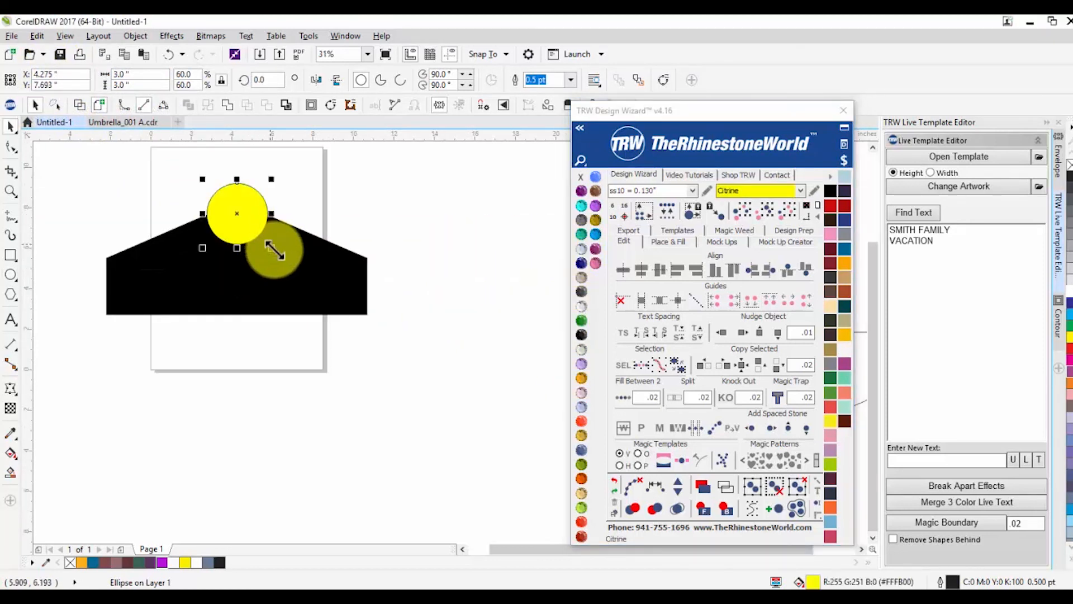
left_click_drag(276, 252, 289, 260)
left_click(401, 186)
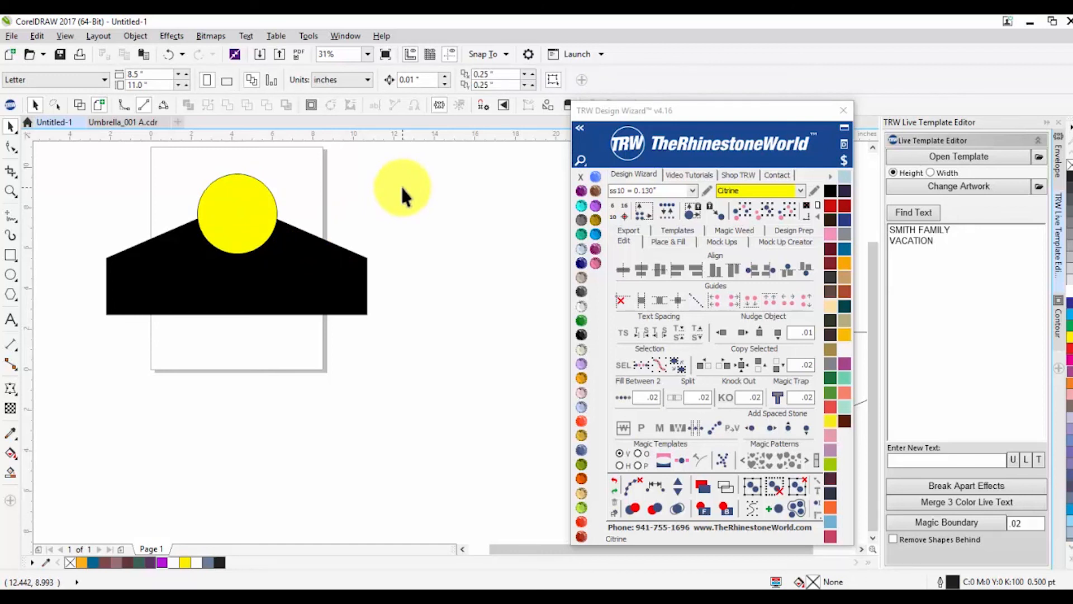
Step: Move the black half-hexagon slightly up behind the yellow circle
left_click(271, 296)
left_click_drag(275, 290, 276, 287)
left_click(281, 327)
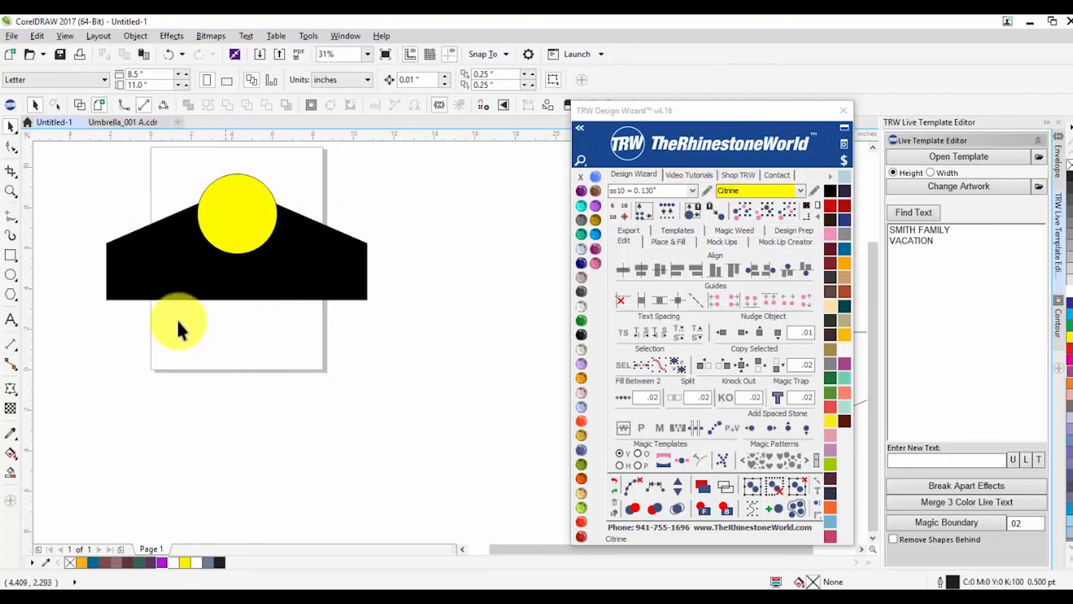
Step: Draw a circle about 10.3 inches in diameter below the black shape
left_click(11, 275)
left_click_drag(499, 322, 295, 469)
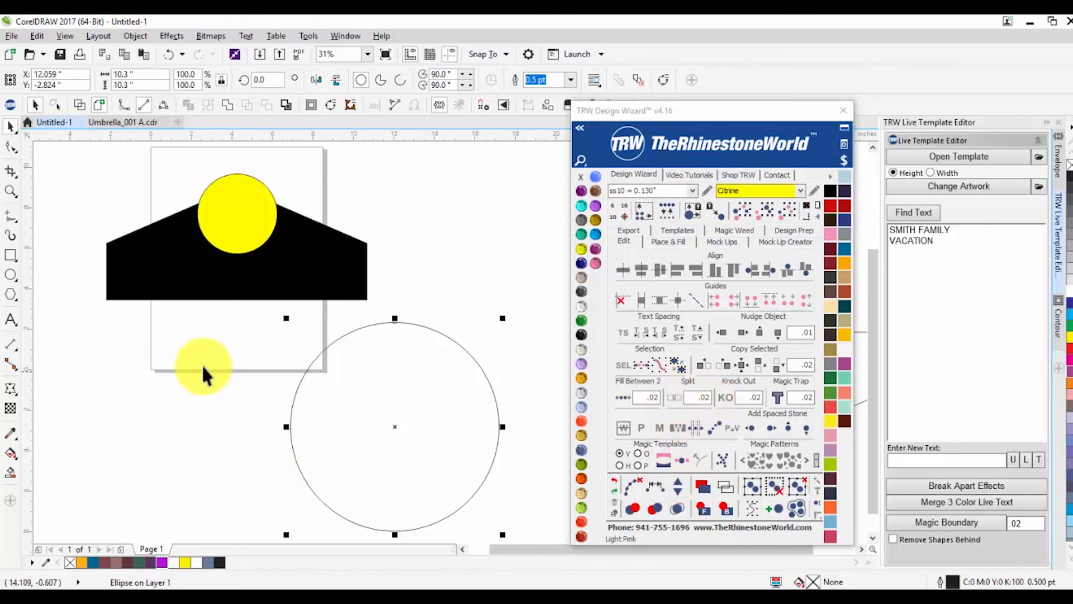
Step: Add the artistic text SEMINOLES below the large circle and enlarge it to about 24.3 inches wide
left_click(11, 319)
scroll(259, 305, "down", 2)
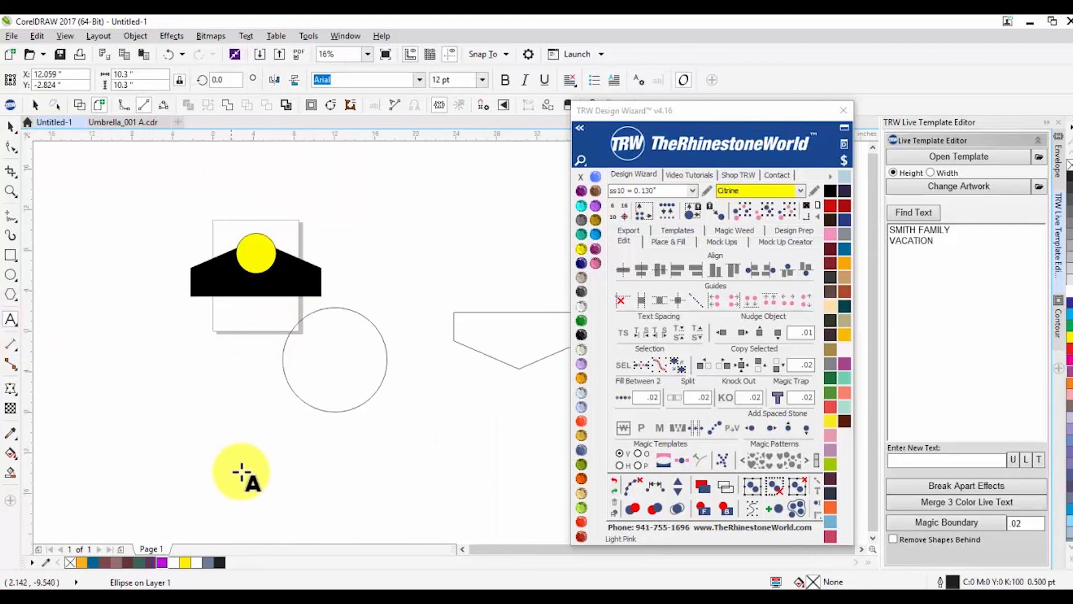
left_click(253, 462)
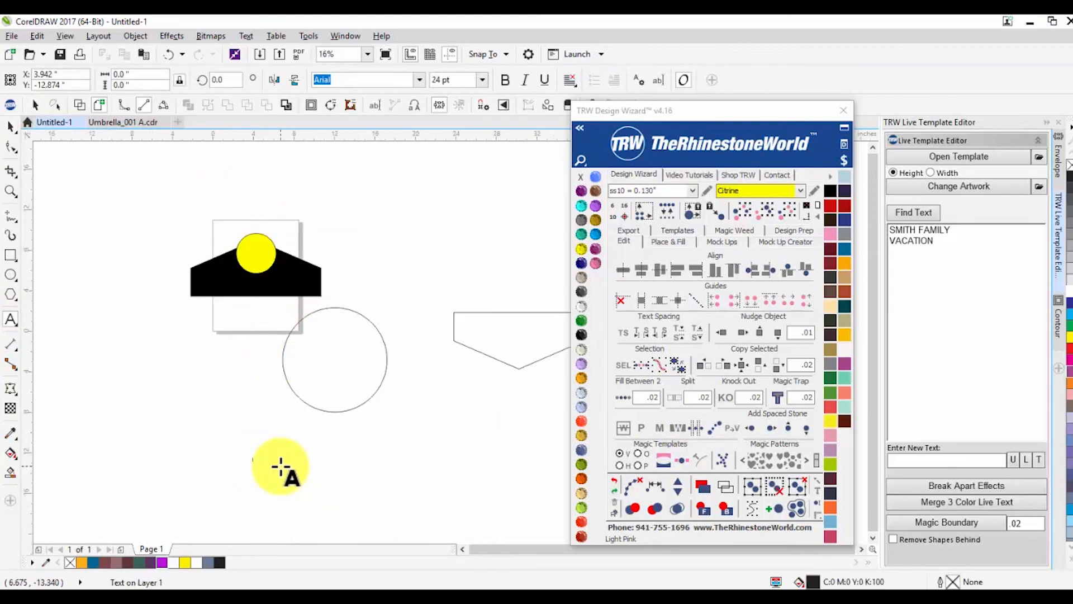
type("TE")
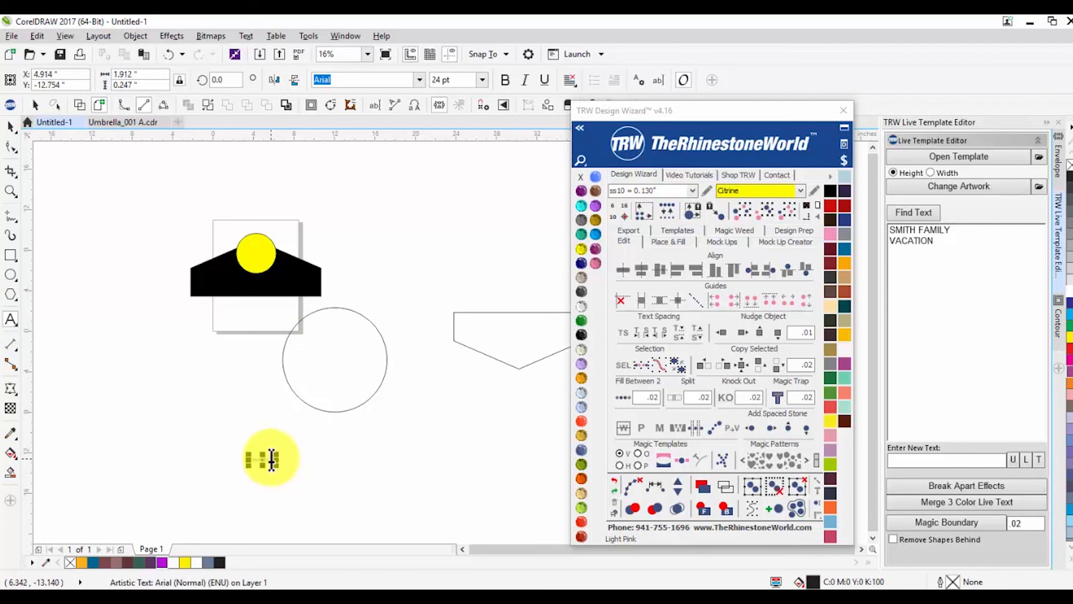
left_click_drag(275, 451, 499, 369)
left_click(11, 127)
Step: Change the SEMINOLES text to the Impact font and reposition it slightly below the large circle
left_click(420, 80)
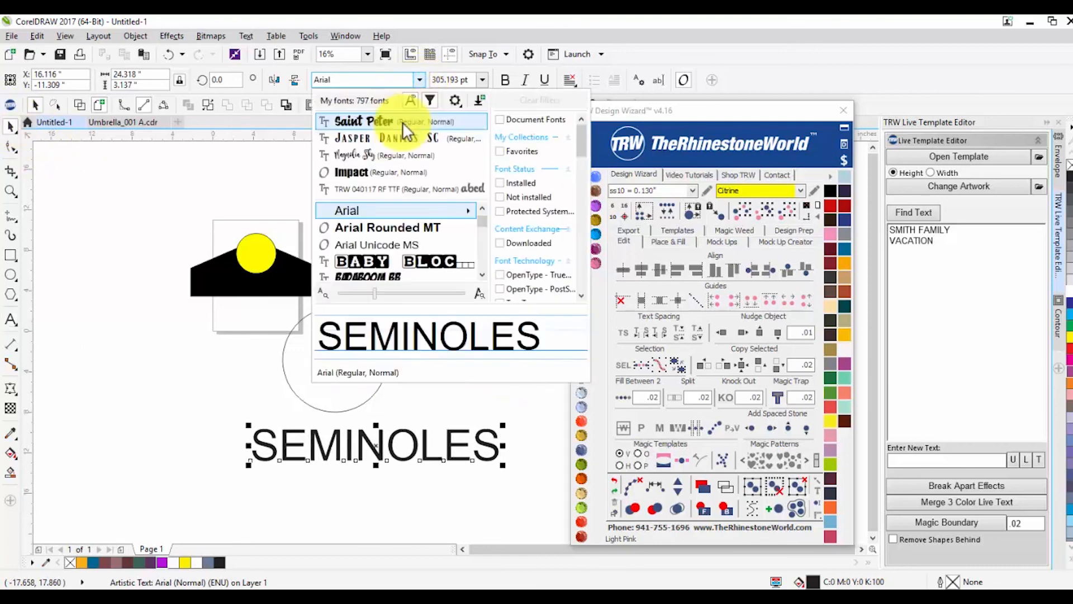
left_click(377, 170)
left_click(322, 469)
left_click_drag(353, 445, 390, 457)
Step: Split the SEMINOLES text horizontally into two halves with the Design Wizard and fill the upper half with Red Siam
scroll(367, 478, "up", 1)
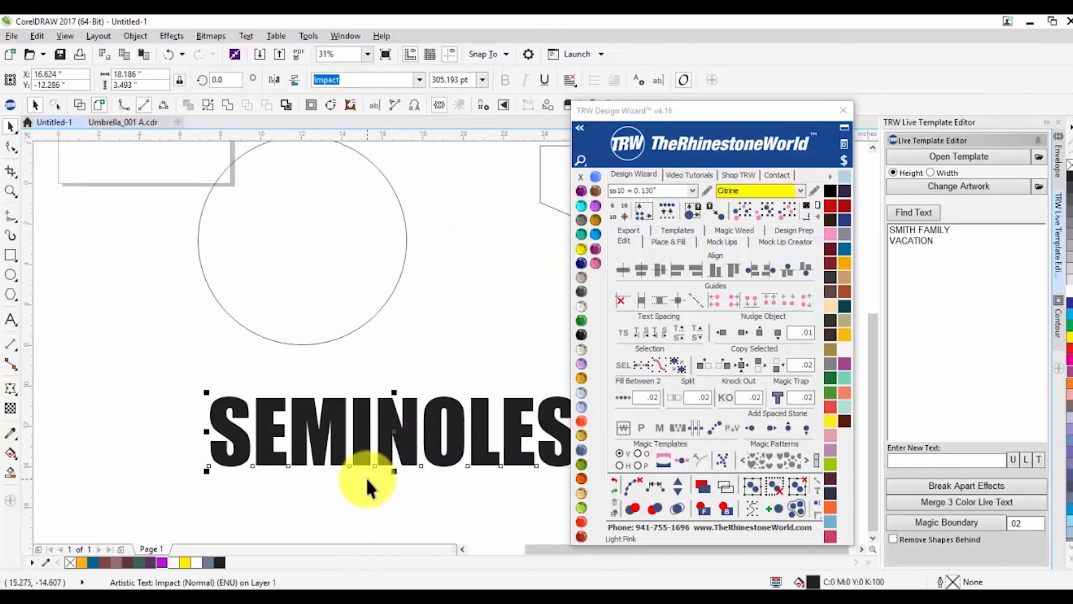
left_click(679, 397)
left_click(378, 411)
left_click(580, 520)
left_click(212, 443)
Step: Examine the seam between the red and black halves of SEMINOLES up close, showing the lower half's nodes to check the overlap
scroll(211, 443, "down", 1)
scroll(290, 441, "up", 1)
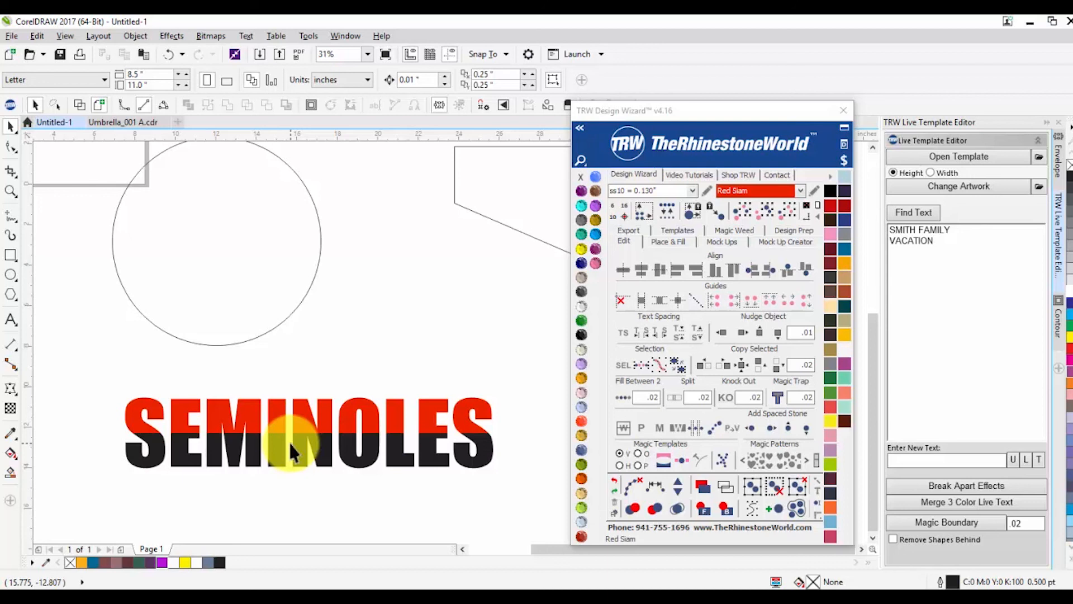
scroll(297, 440, "up", 1)
double_click(306, 432)
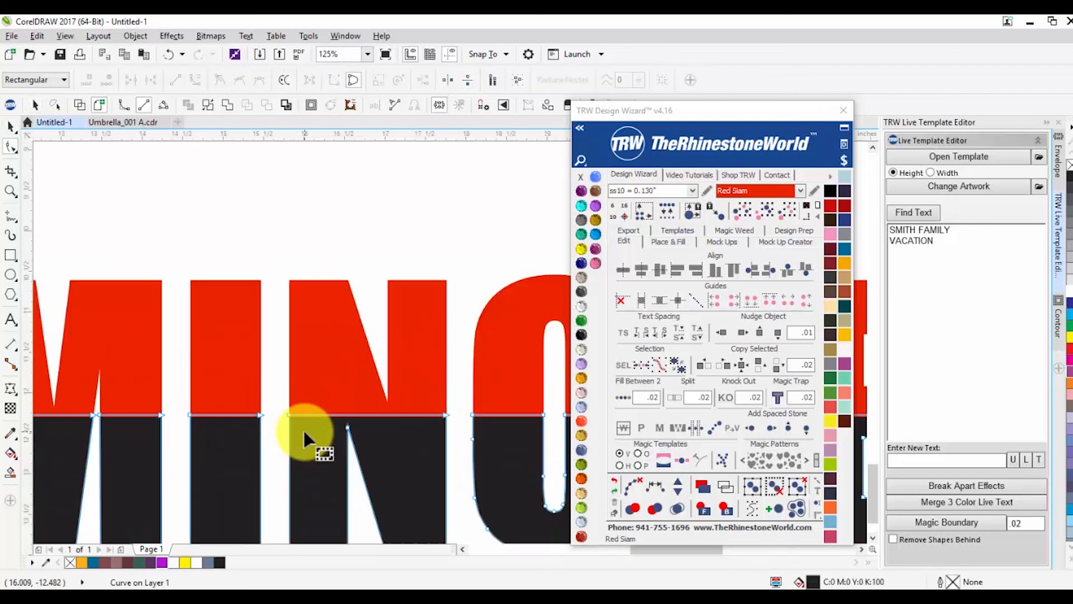
scroll(306, 429, "up", 1)
scroll(305, 425, "up", 2)
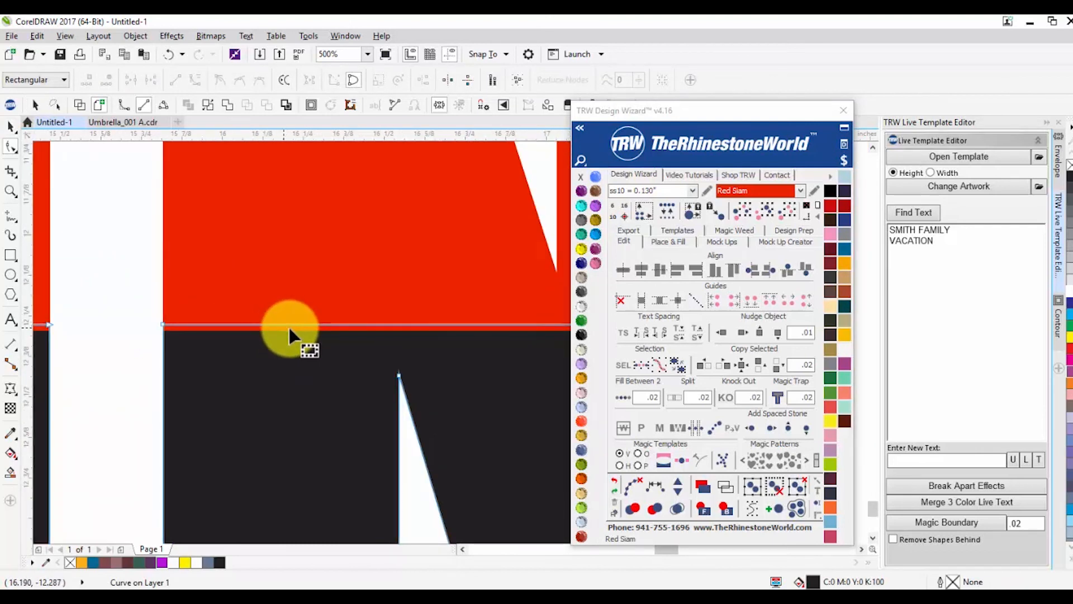
scroll(346, 327, "down", 2)
scroll(380, 337, "up", 2)
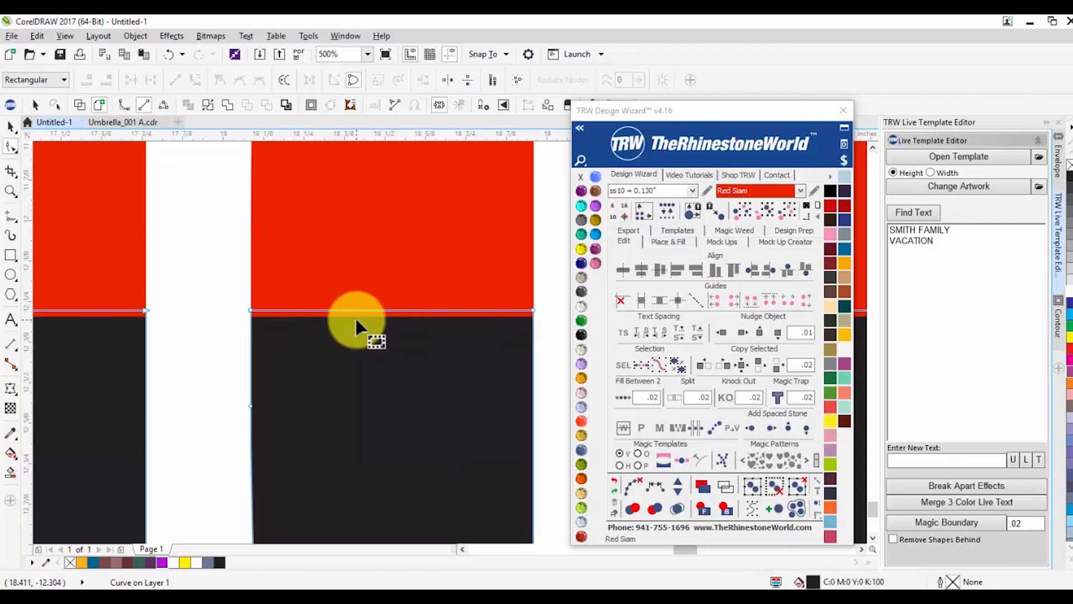
scroll(354, 318, "down", 3)
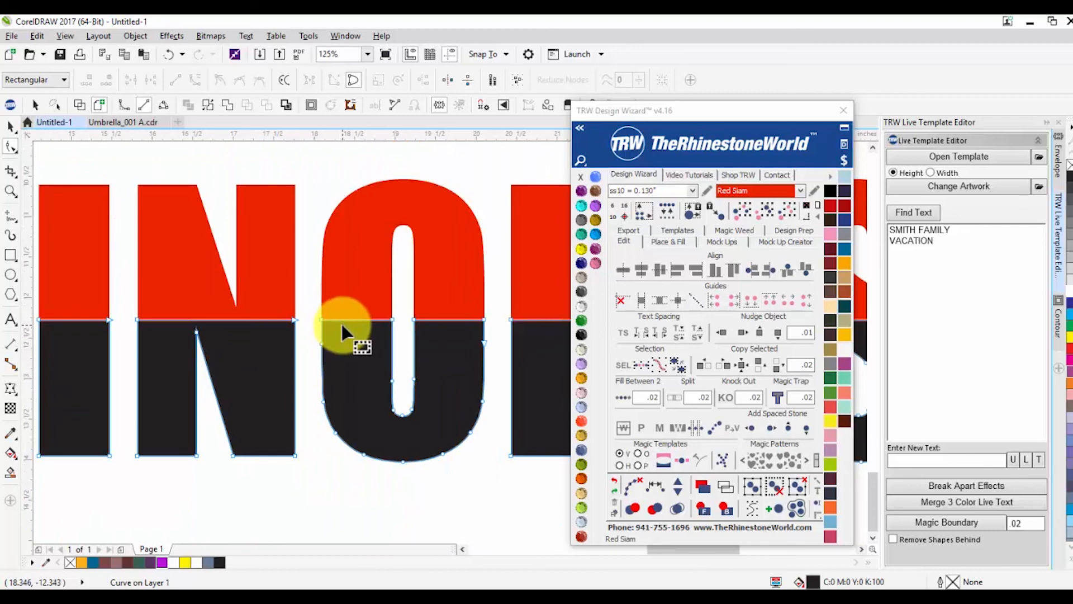
scroll(367, 344, "up", 4)
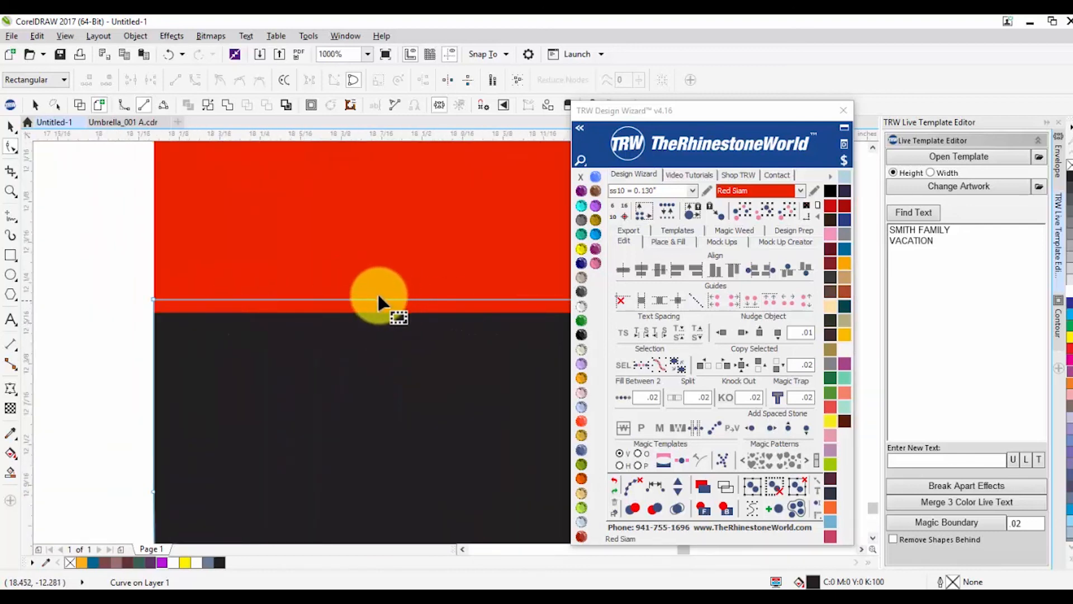
scroll(378, 292, "down", 8)
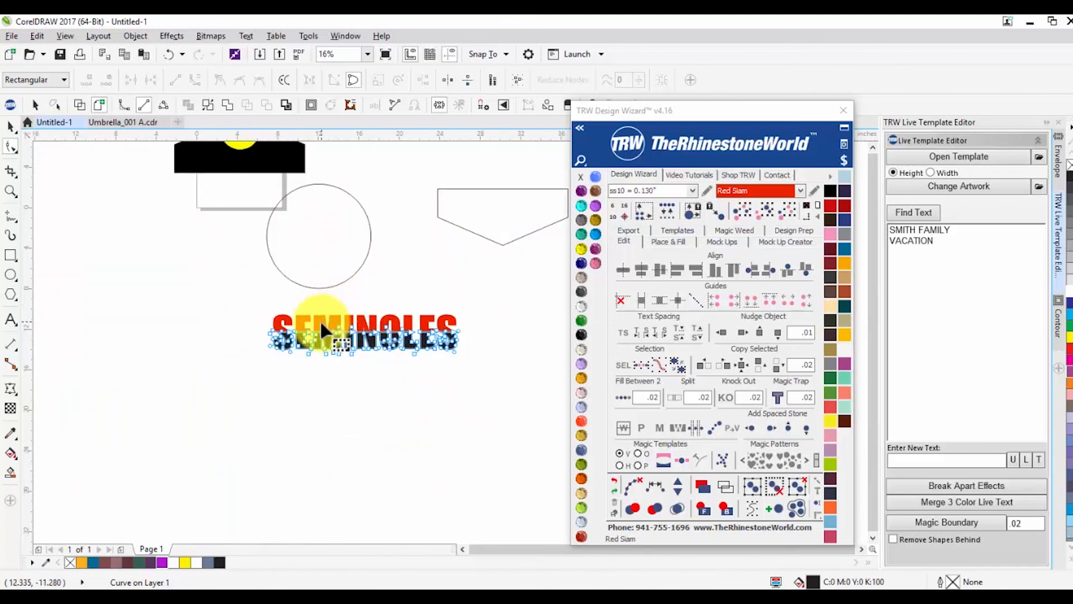
scroll(333, 331, "up", 5)
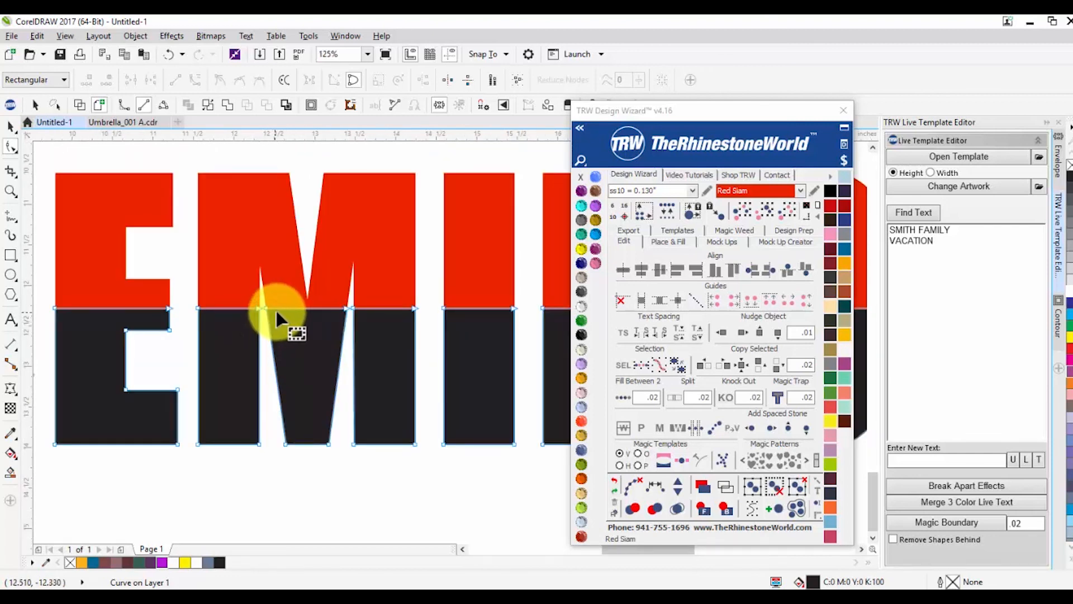
scroll(286, 313, "down", 6)
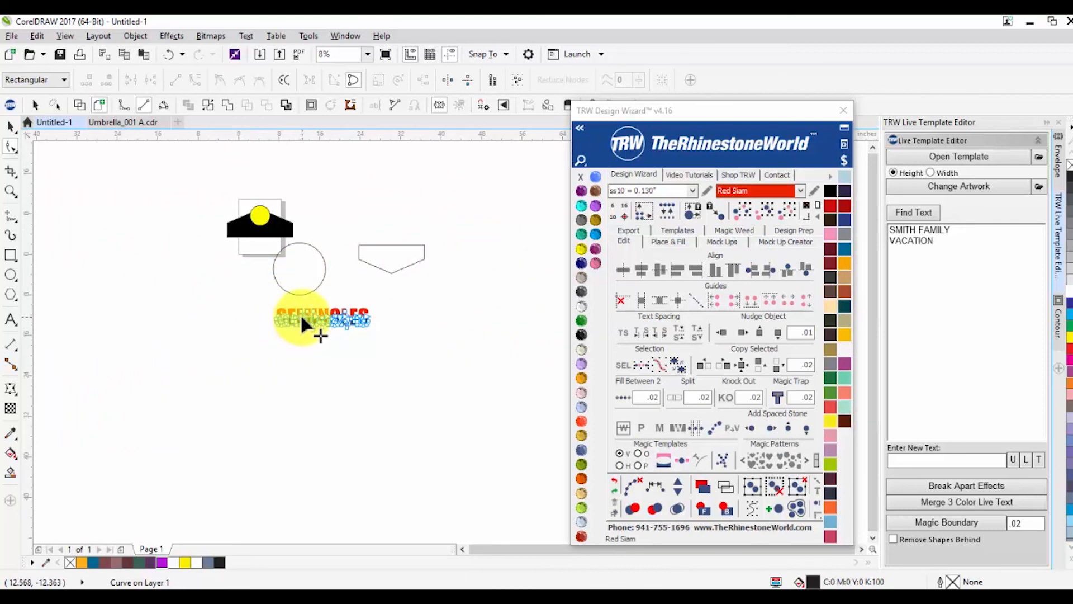
scroll(301, 313, "up", 8)
scroll(282, 342, "up", 6)
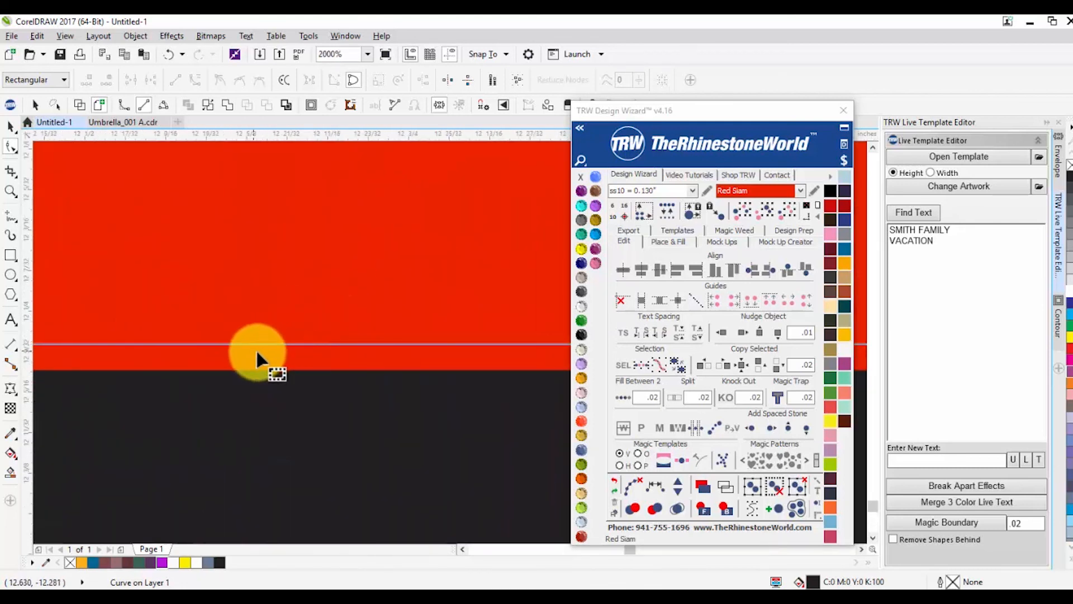
scroll(324, 354, "down", 10)
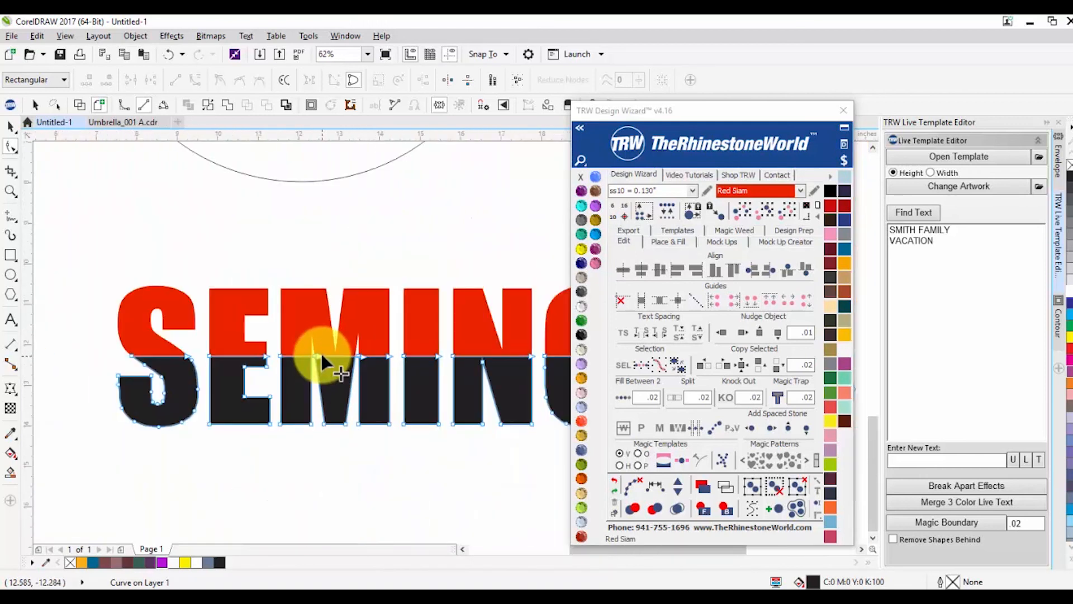
key("space")
left_click(328, 451)
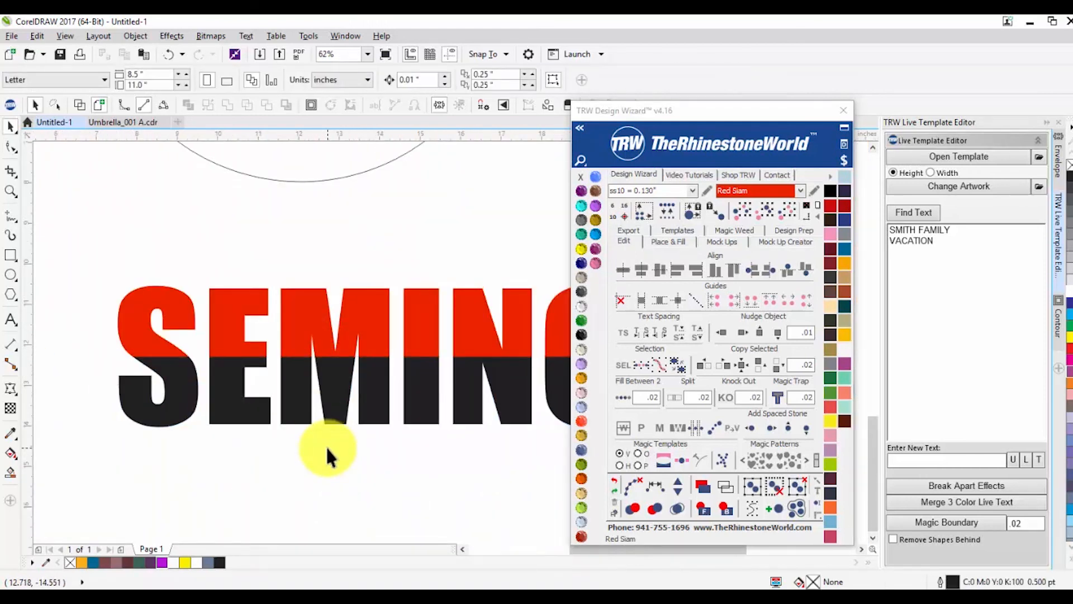
Step: Try moving the black lower half of SEMINOLES about 0.03 inches down from the red half and undo the move
scroll(327, 445, "up", 4)
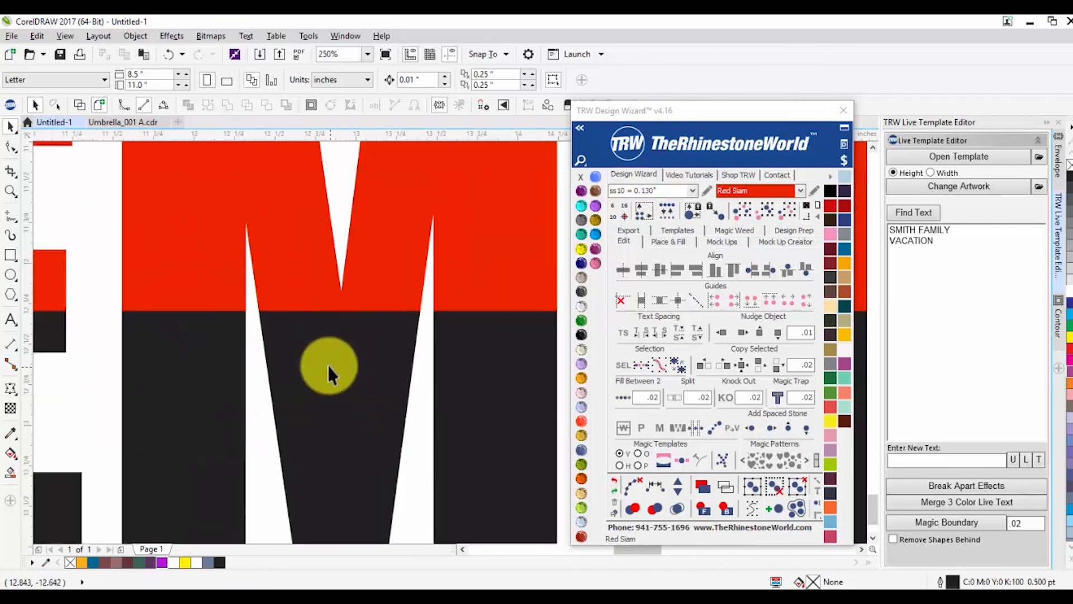
scroll(329, 329, "up", 2)
left_click(333, 322)
left_click_drag(334, 324, 334, 332)
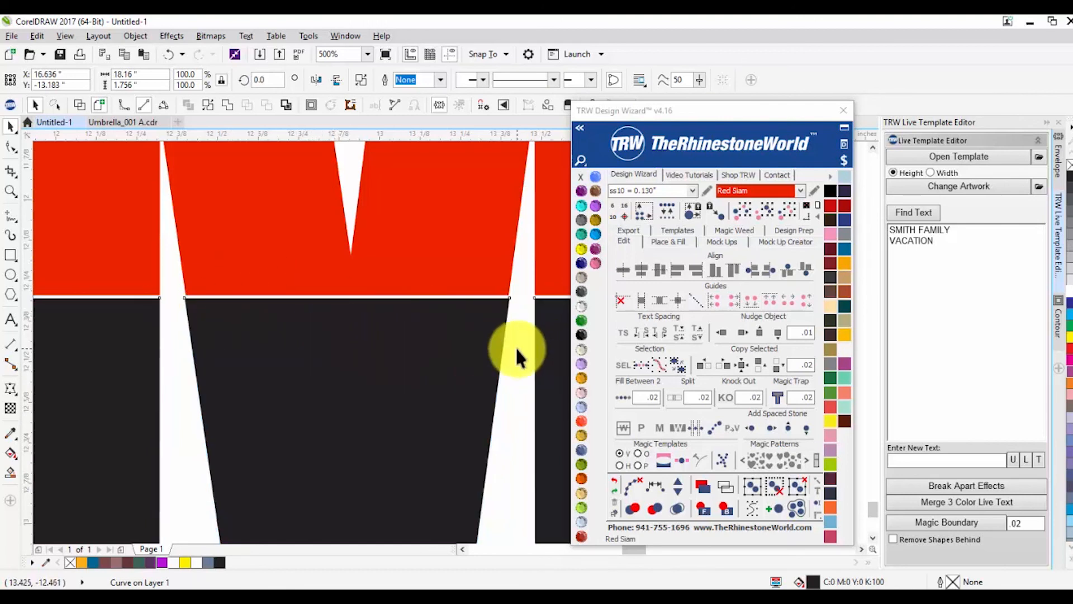
key("ctrl+z")
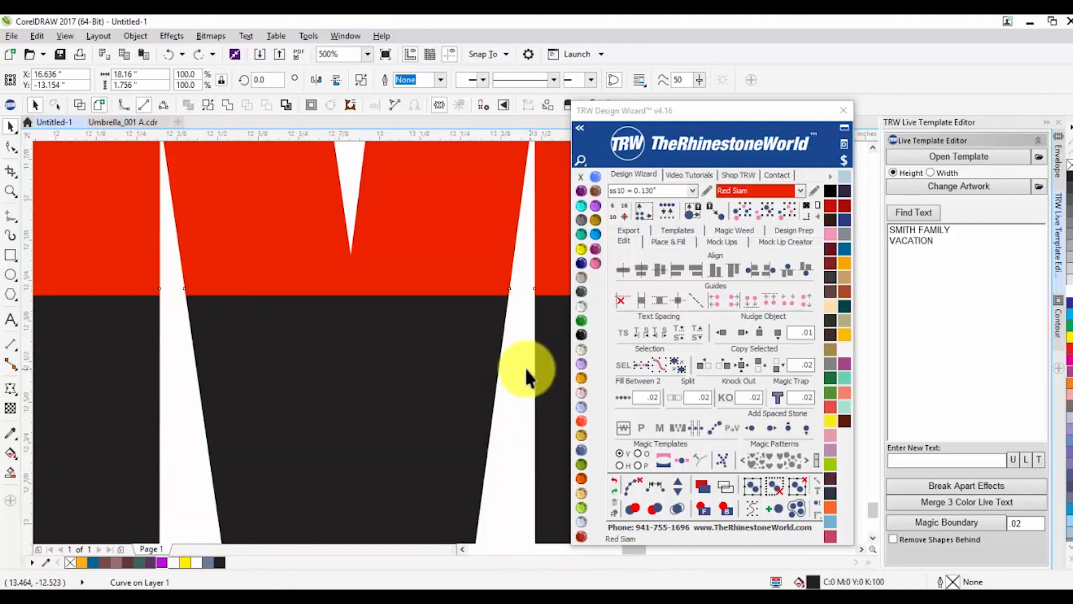
left_click(514, 367)
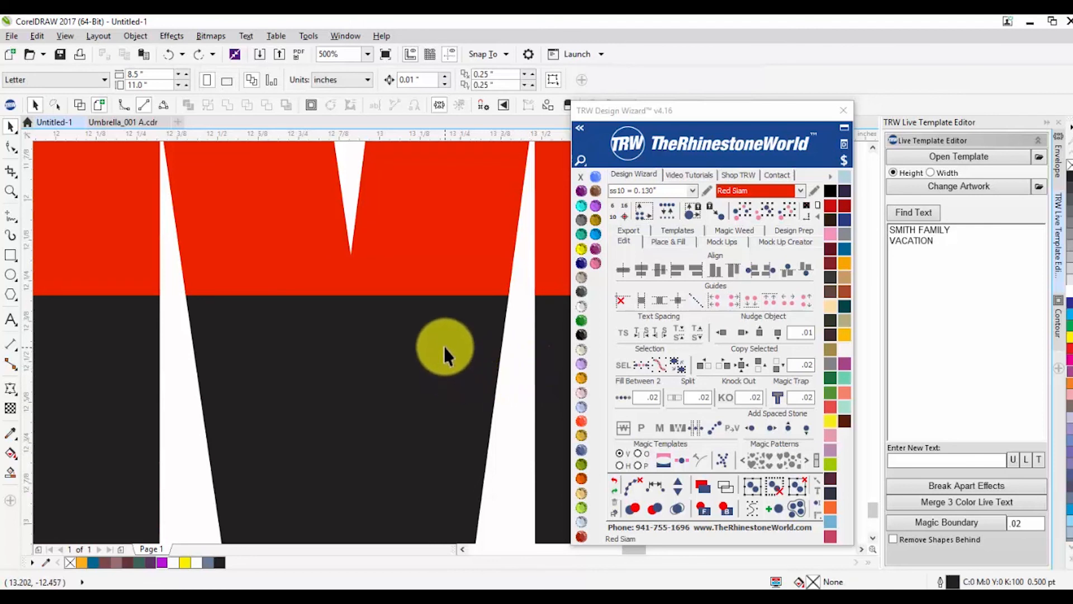
scroll(444, 346, "down", 5)
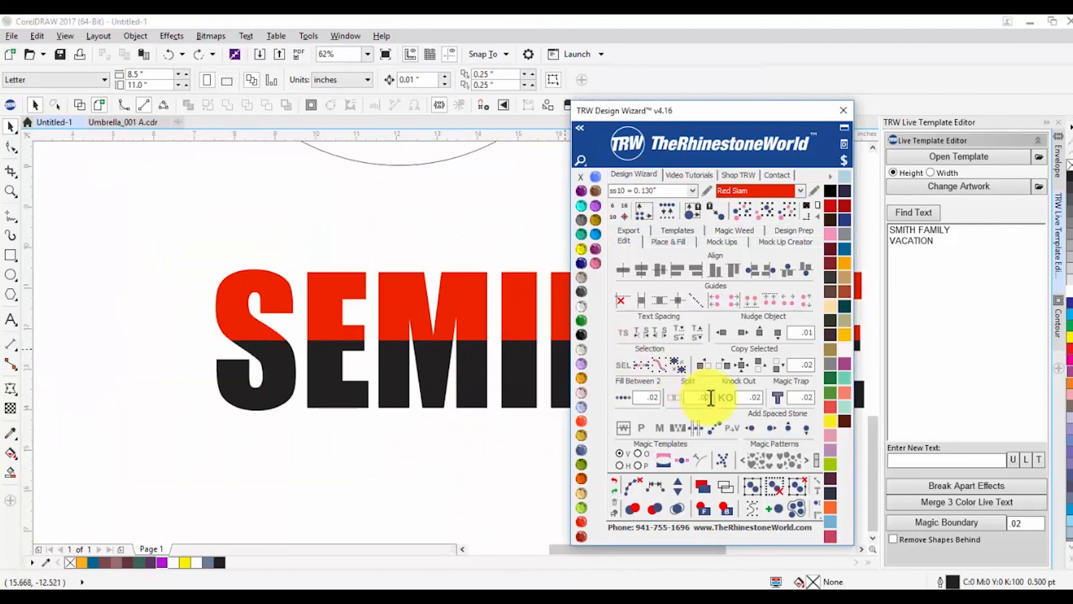
Step: Delete both halves of the SEMINOLES text and the large unfilled circle above them
left_click(456, 444)
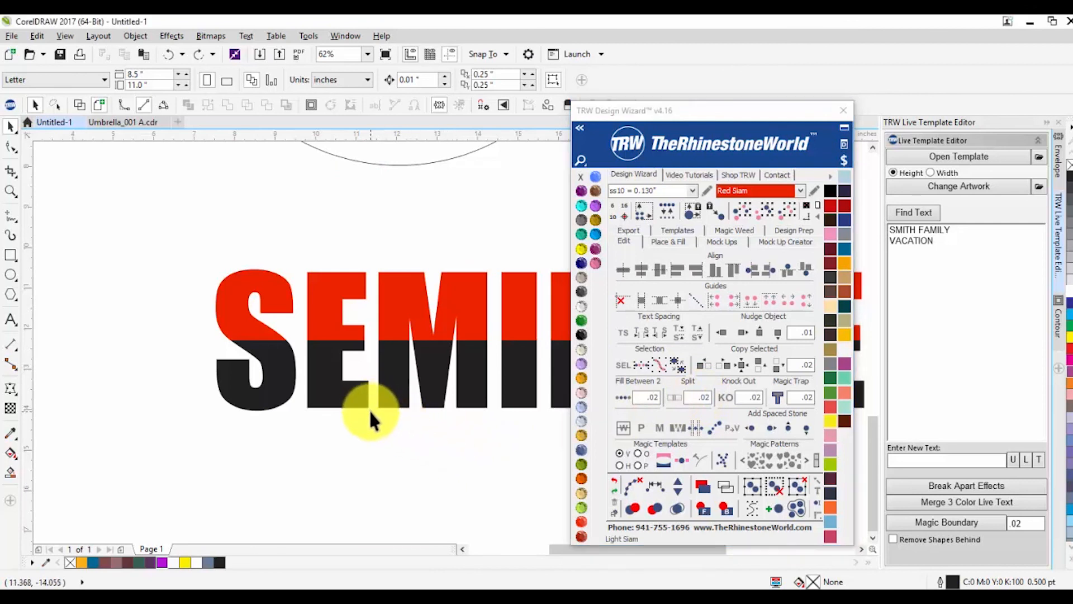
scroll(267, 410, "down", 3)
left_click_drag(238, 364, 512, 435)
key("Delete")
left_click(274, 305)
key("Delete")
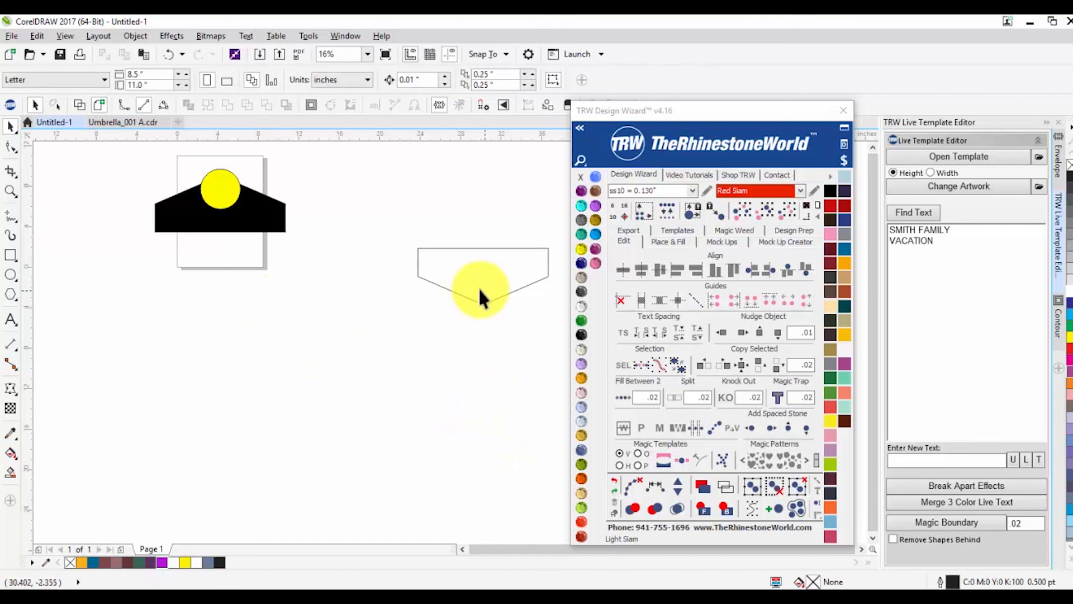
Step: Fill the separated lower half of the hexagon with Aquamarine
left_click(488, 286)
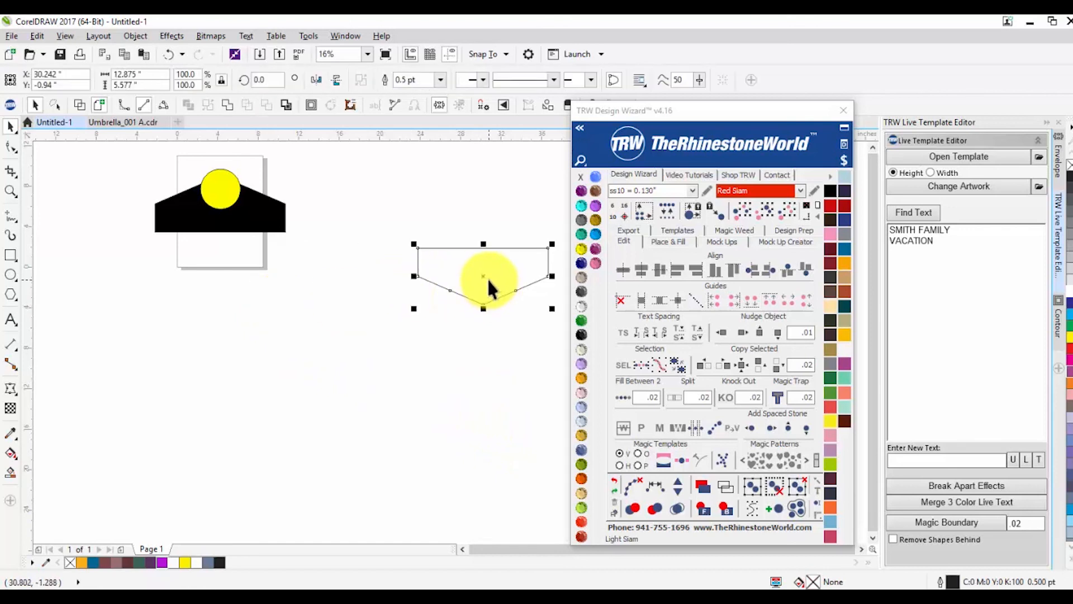
left_click(579, 215)
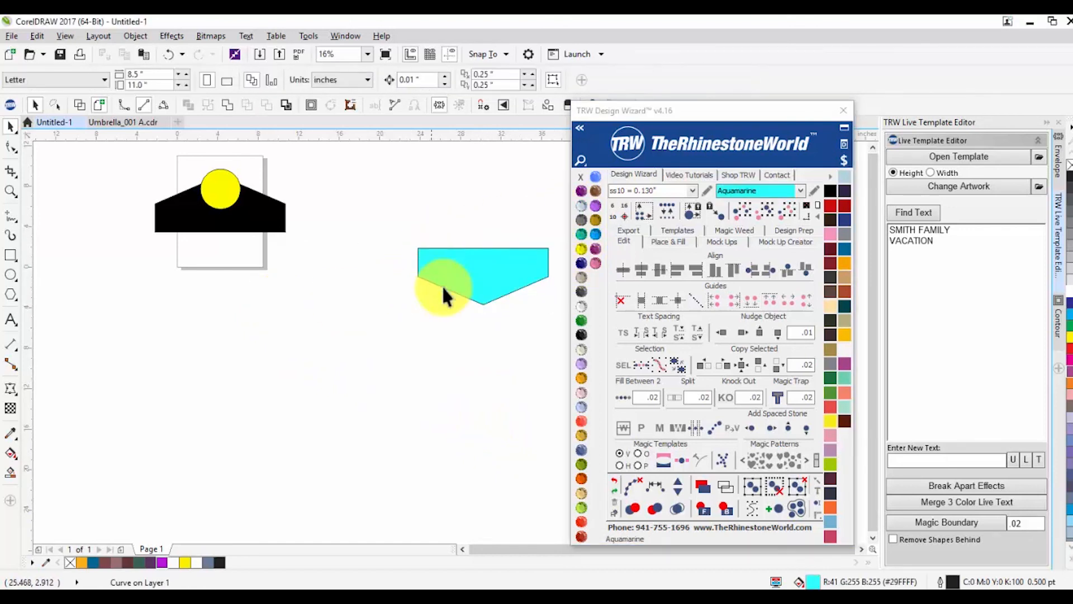
left_click(479, 281)
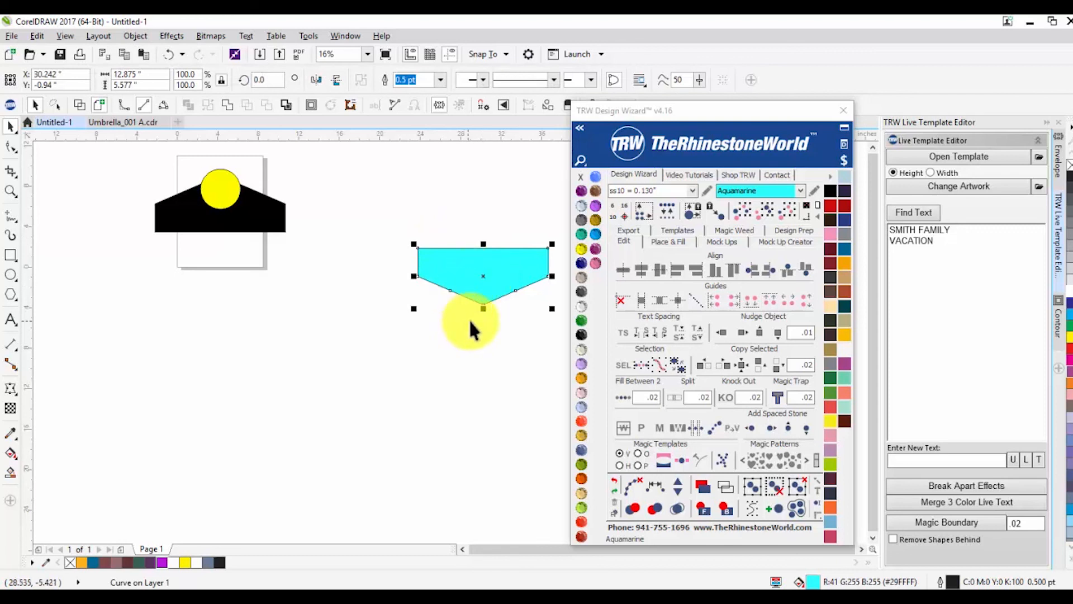
scroll(479, 288, "down", 1)
scroll(339, 242, "up", 1)
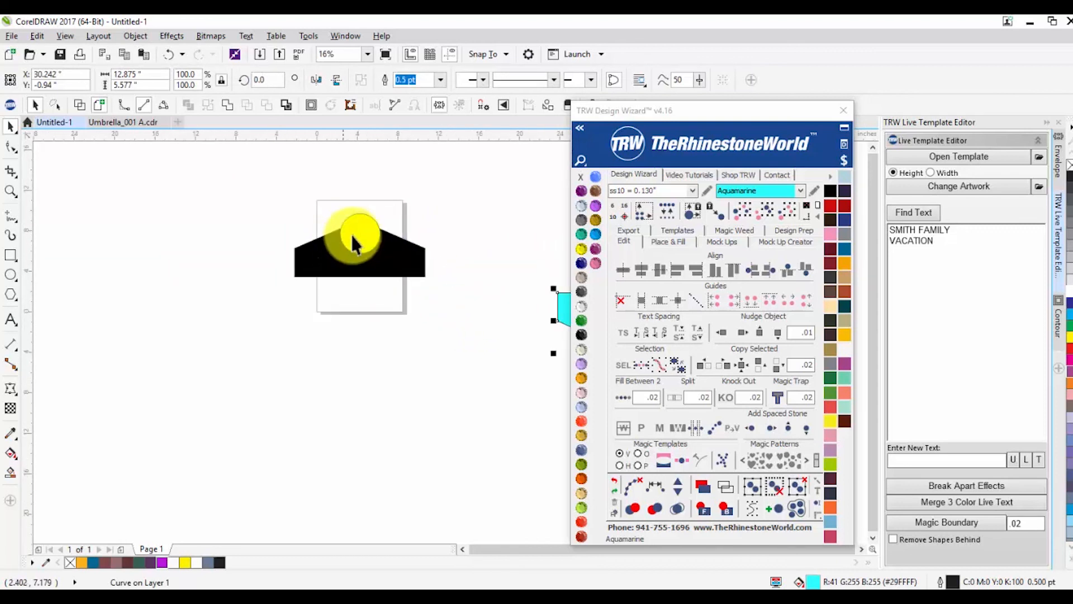
Step: Draw a rectangle about 14.93 by 4.87 inches overlapping the lower edge of the black half-hexagon
left_click(11, 255)
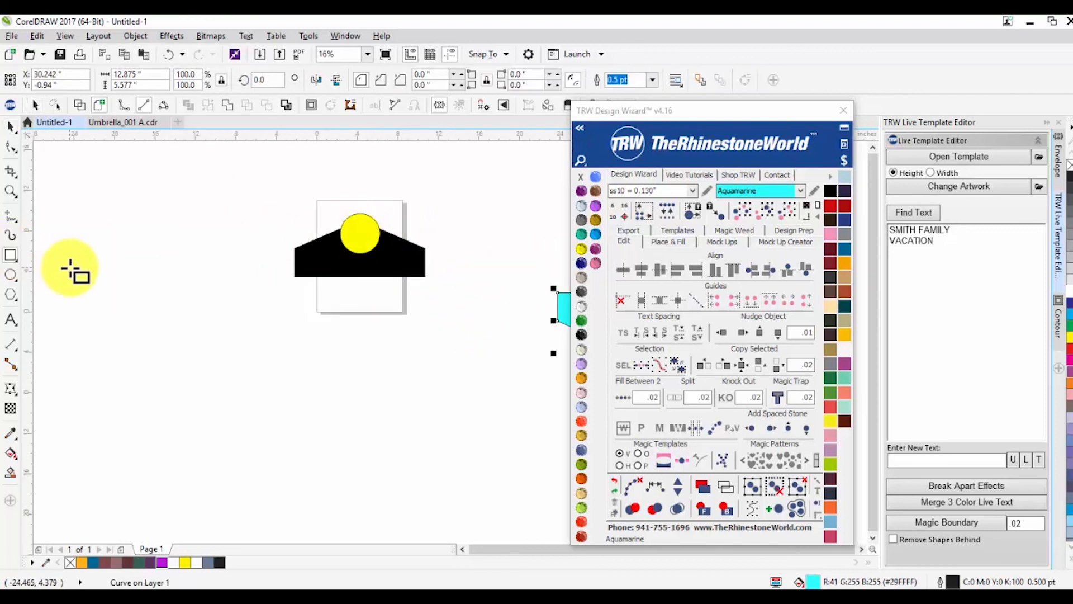
left_click_drag(282, 266, 434, 298)
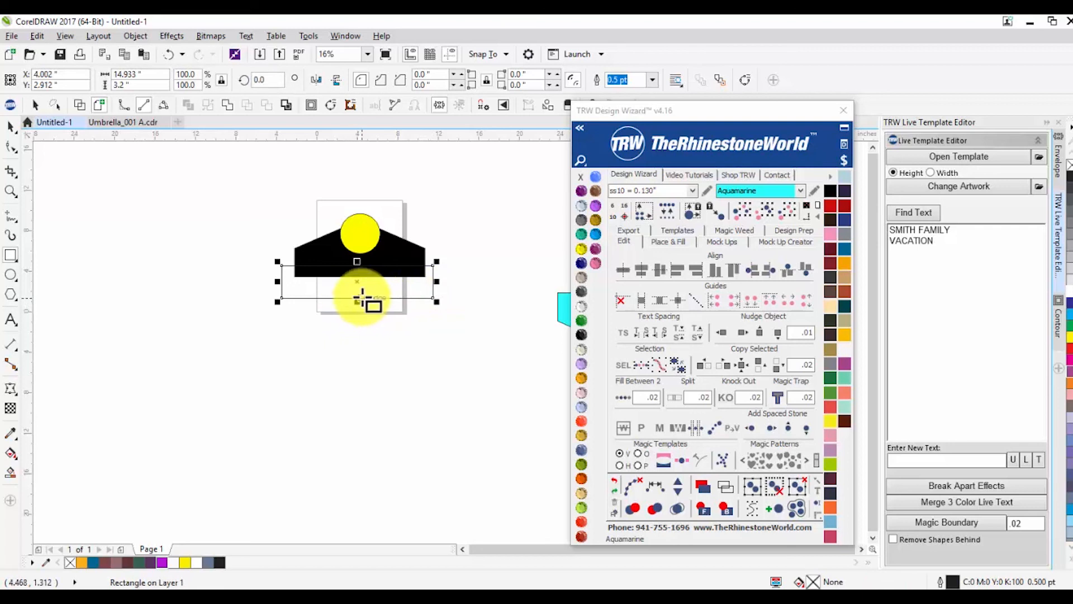
left_click_drag(356, 305, 357, 319)
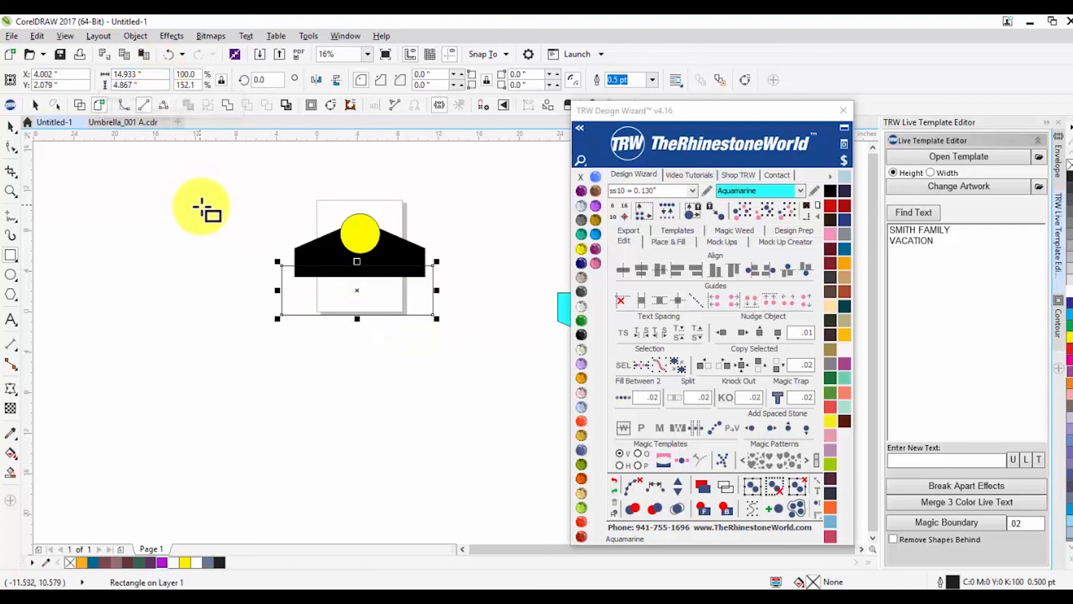
Step: Scale the yellow circle, black half-hexagon and rectangle together to a total width of 10 inches
left_click_drag(218, 179, 455, 318)
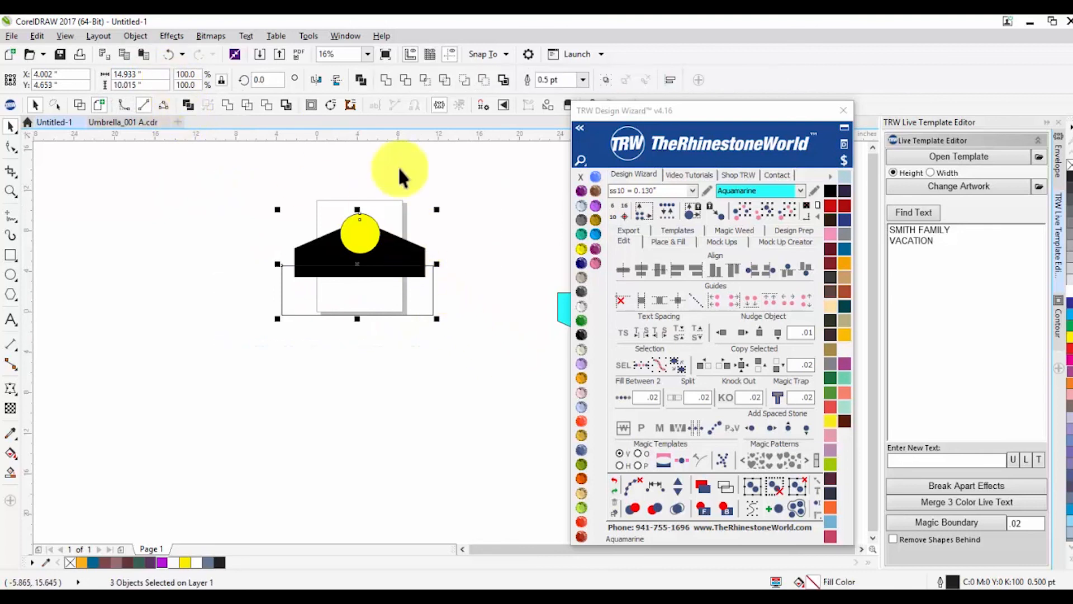
type("10.0")
key("Return")
scroll(358, 291, "up", 2)
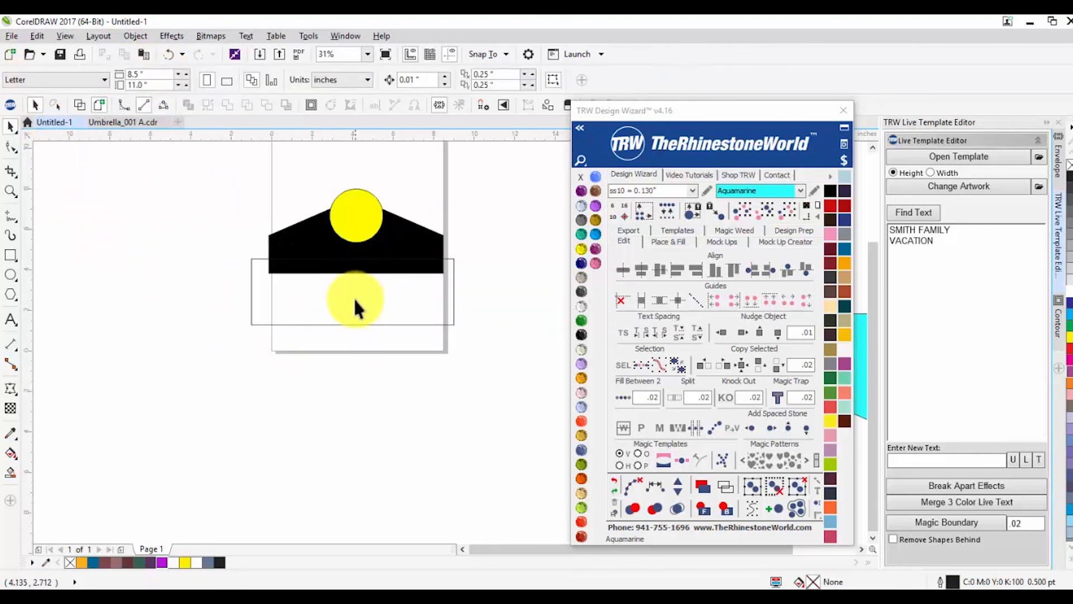
Step: Move the rectangle slightly down over the black shape's lower edge and fill it with Light Topaz
left_click(353, 297)
mouse_move(353, 297)
left_mouse_down()
mouse_move(354, 240)
mouse_move(349, 297)
left_mouse_up()
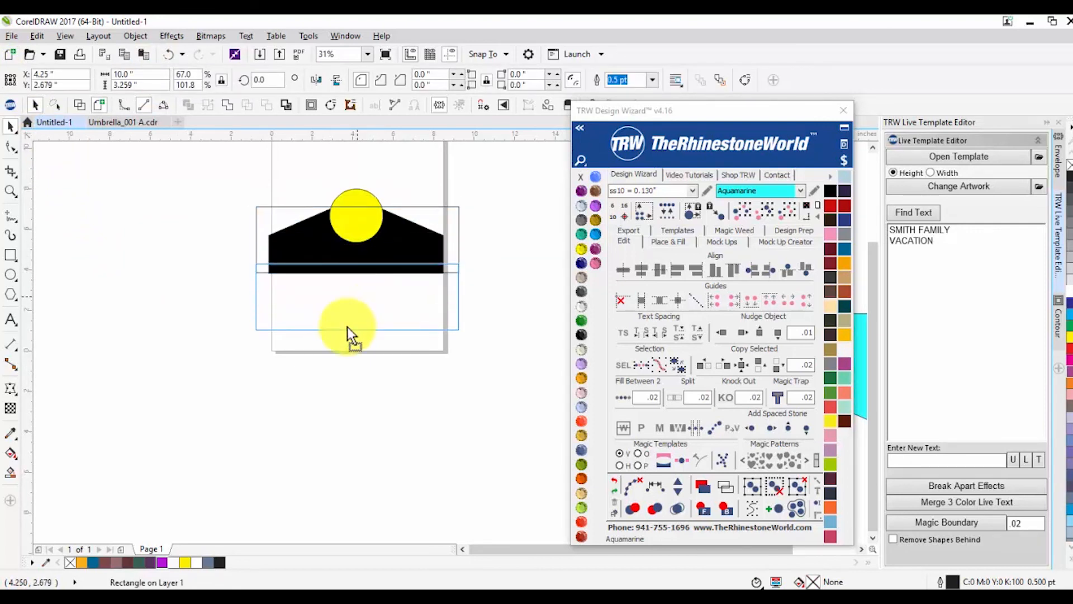
left_click(582, 431)
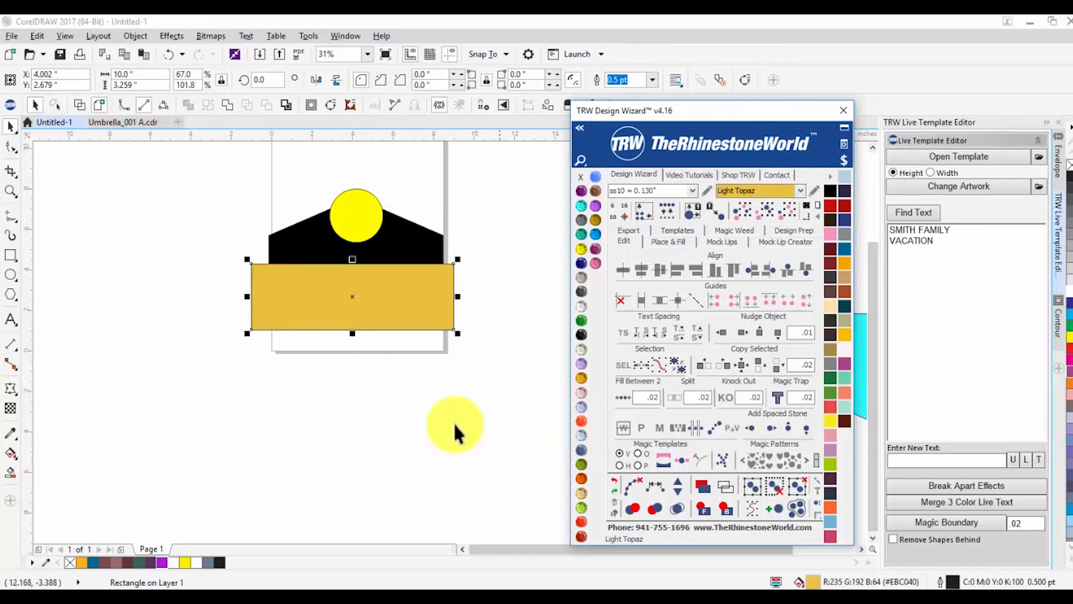
left_click(423, 422)
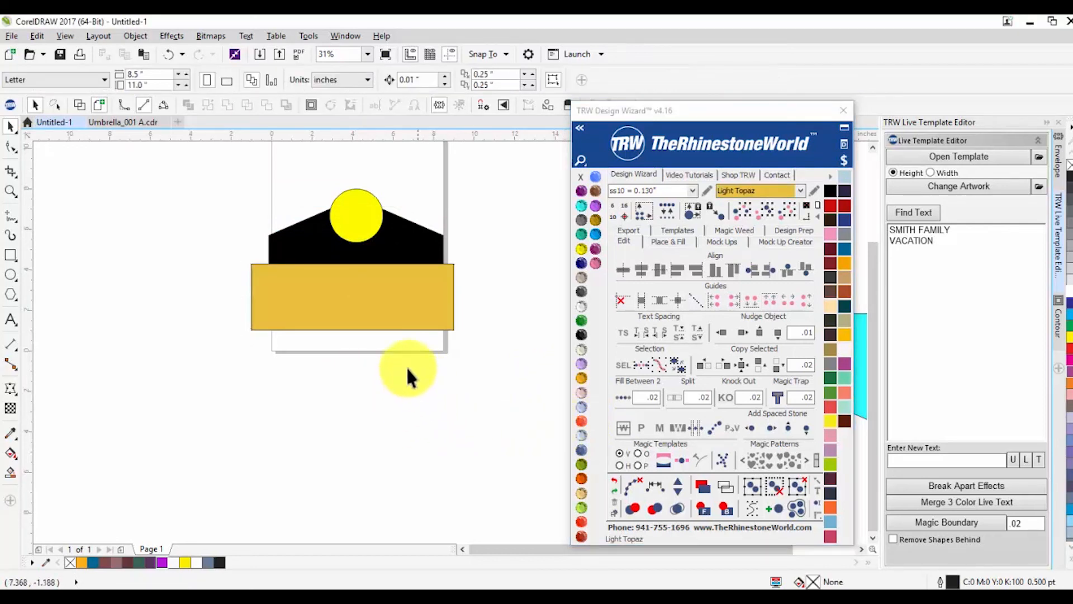
Step: Apply a single-arc envelope to the Light Topaz rectangle, arching its upper and lower edges upward by about 0.63 inches
left_click(1056, 158)
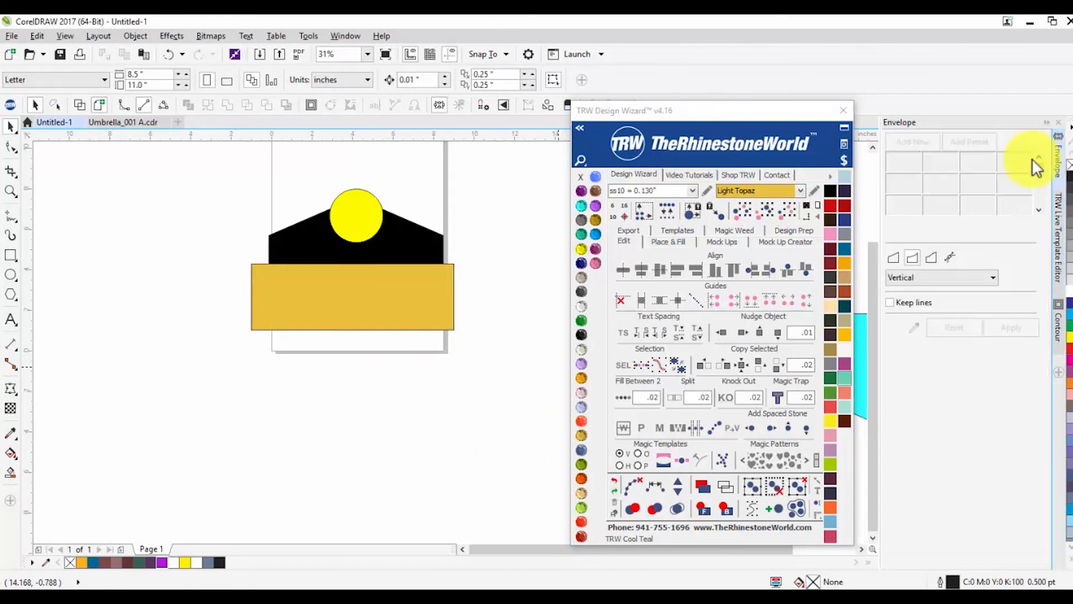
left_click(374, 317)
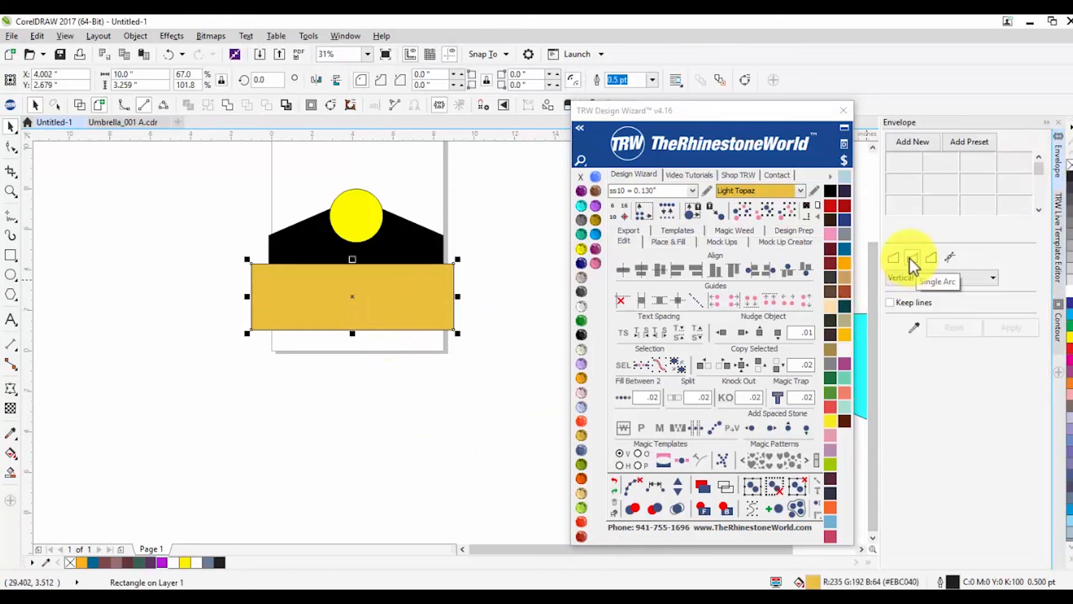
left_click(914, 141)
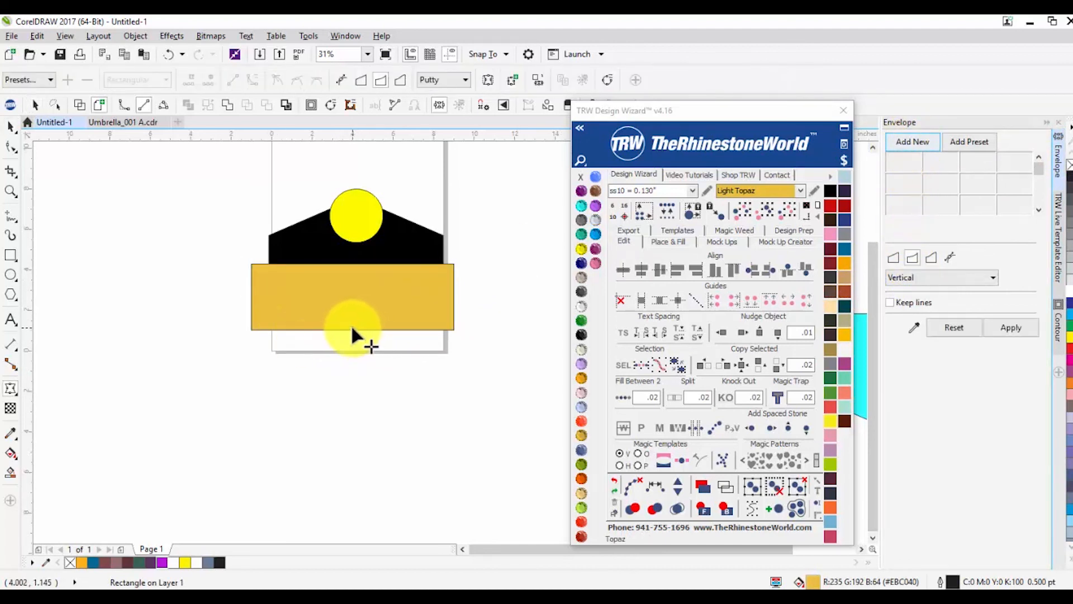
left_click_drag(350, 332, 353, 317)
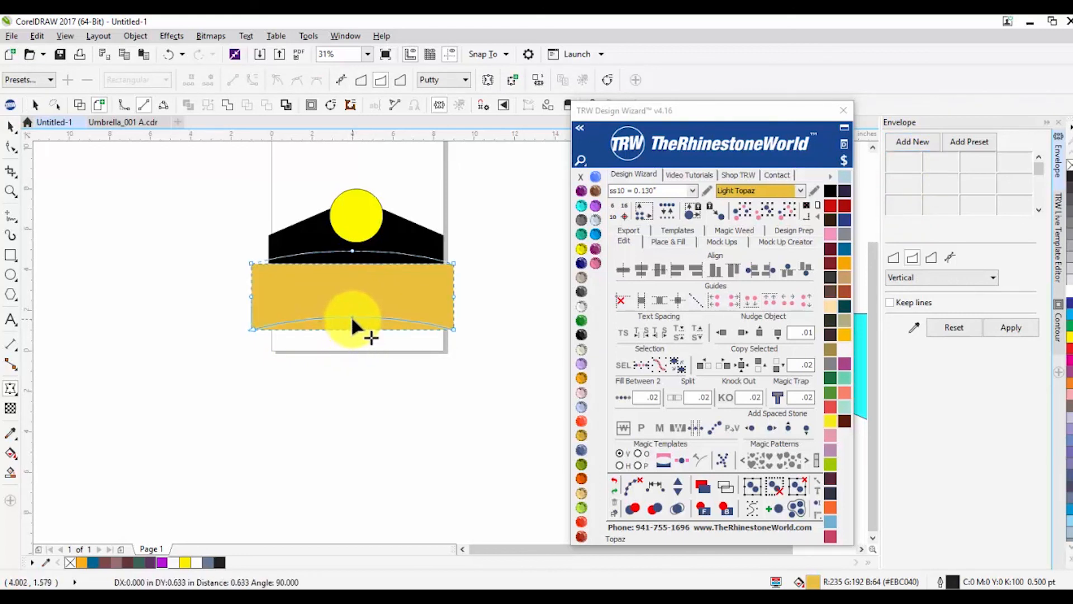
left_click_drag(353, 318, 354, 323)
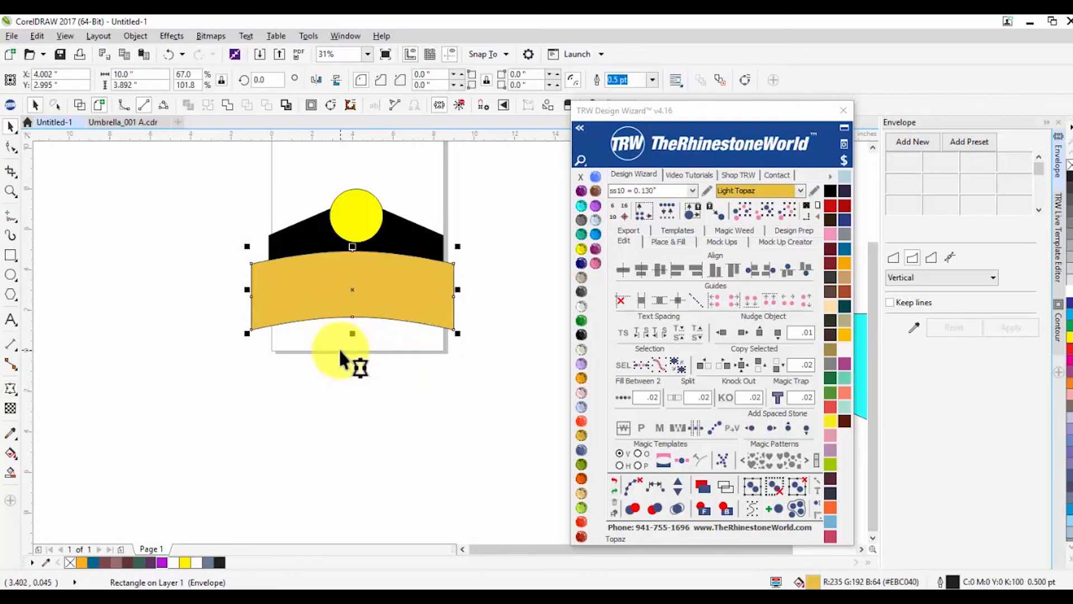
Step: Create an inside Island Fill on the arched rectangle with 1 island and 0.15 contour spacing
left_click(675, 243)
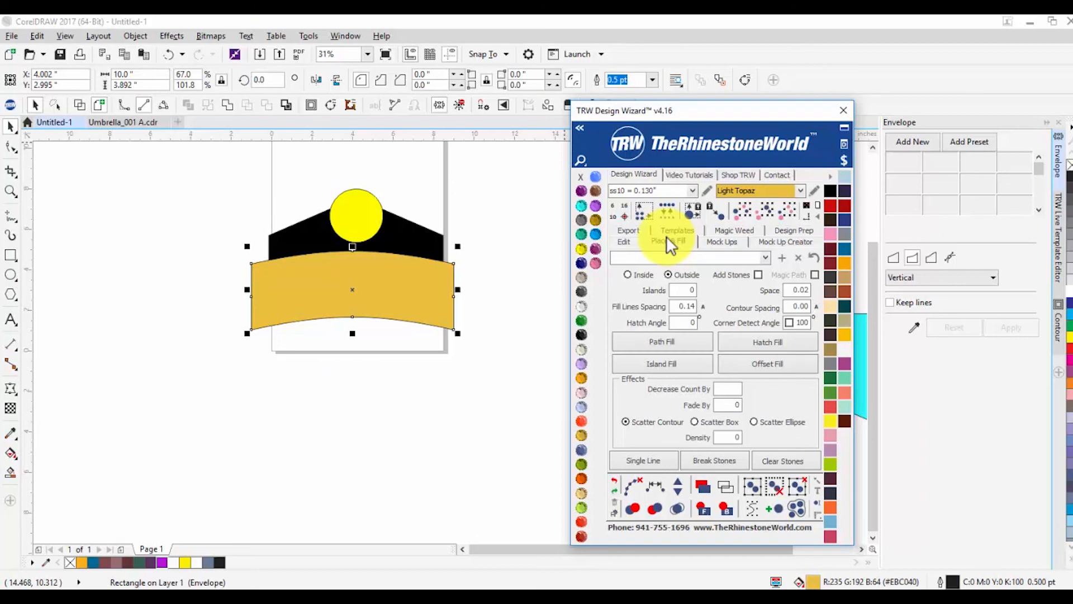
left_click_drag(676, 293, 708, 288)
left_click(628, 274)
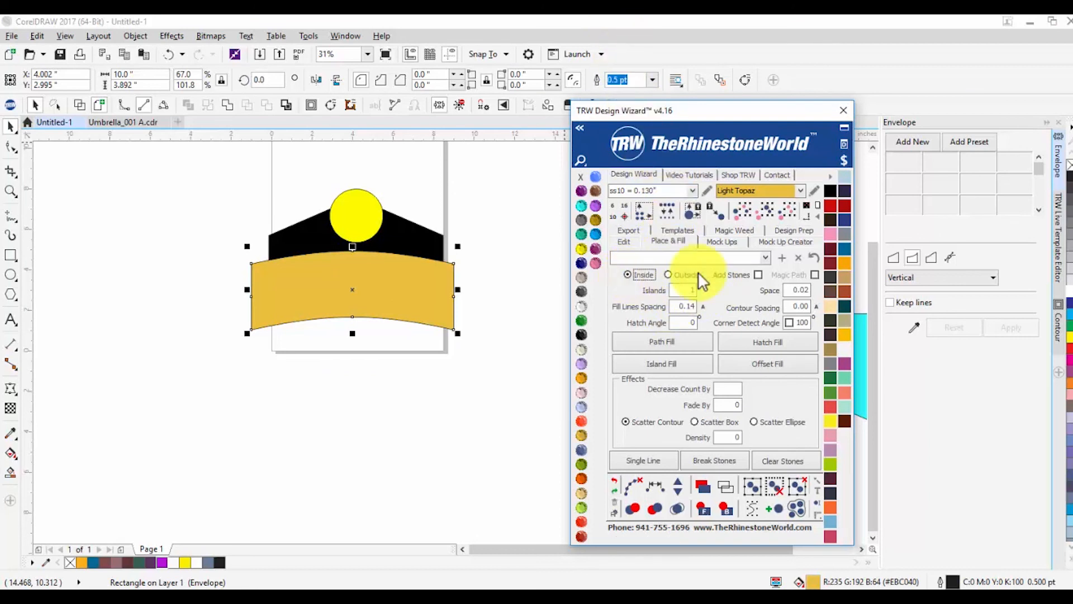
left_click_drag(803, 306, 842, 304)
type("15")
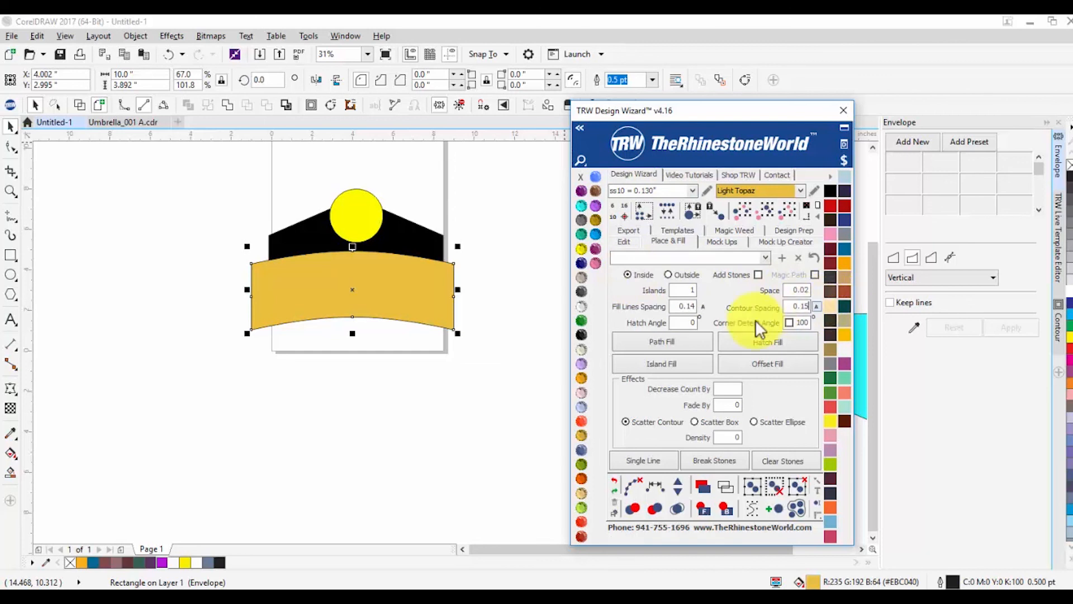
left_click(665, 367)
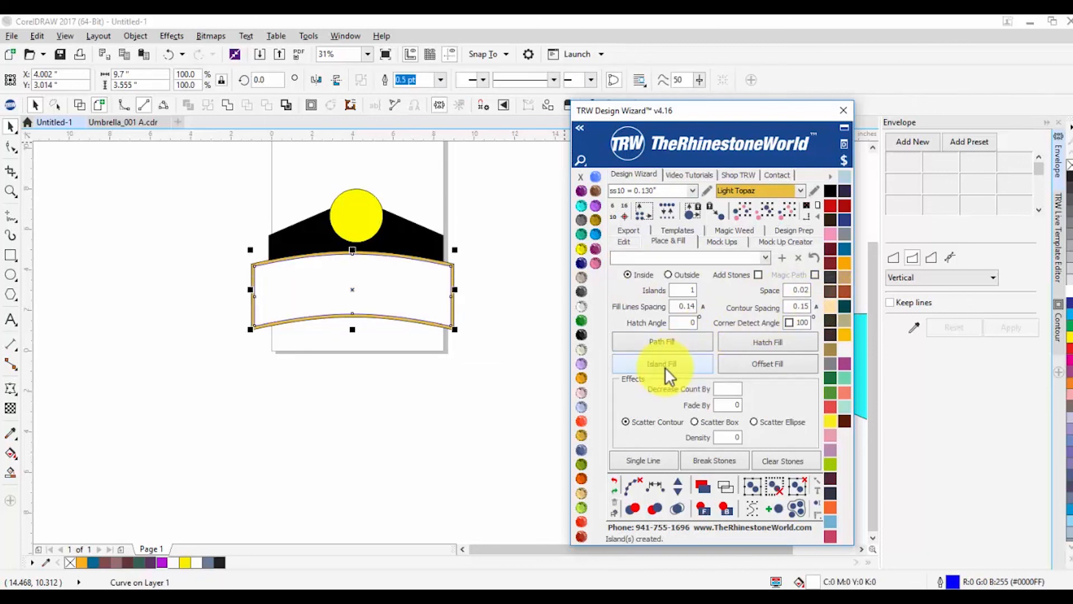
left_click(417, 384)
Step: Fill the banner's middle contour with Aquamarine and its innermost area with TRW Pink
scroll(438, 291, "up", 4)
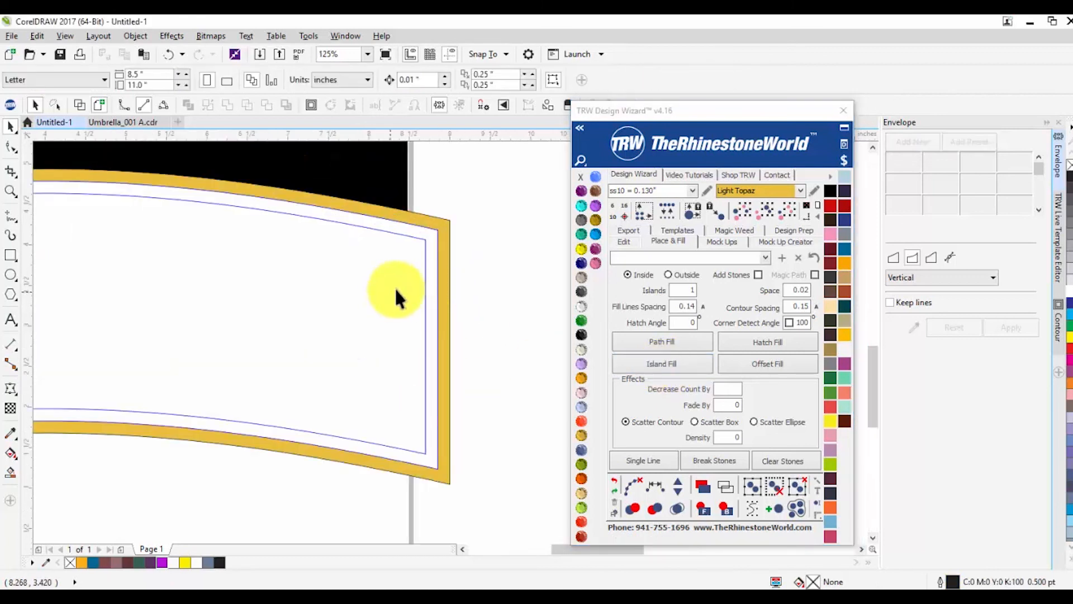
left_click(428, 261)
left_click(581, 206)
left_click(509, 246)
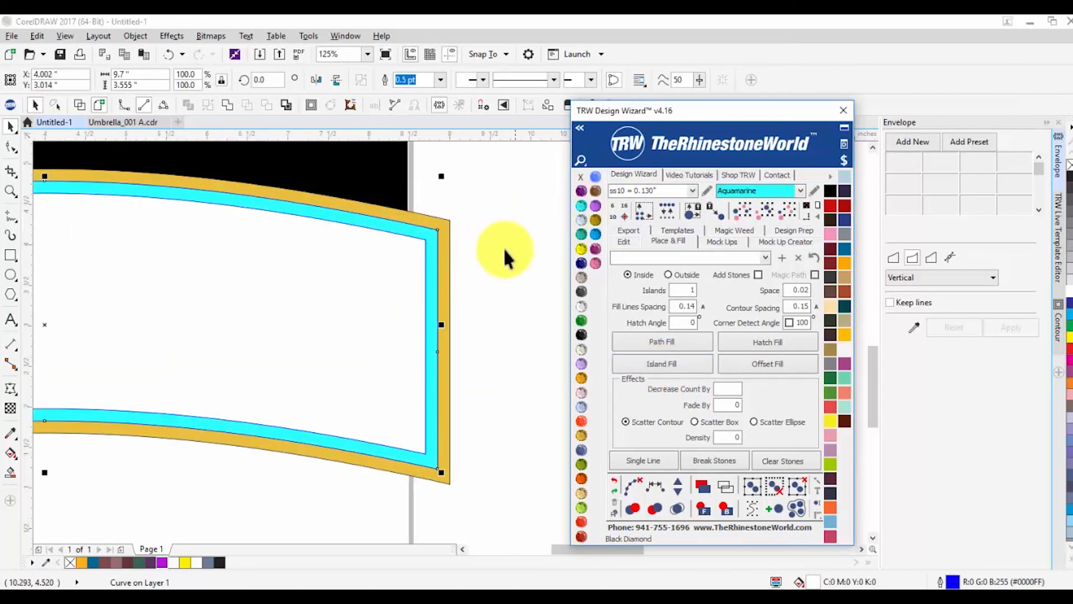
left_click(364, 283)
left_click(596, 264)
left_click(468, 281)
scroll(476, 291, "down", 2)
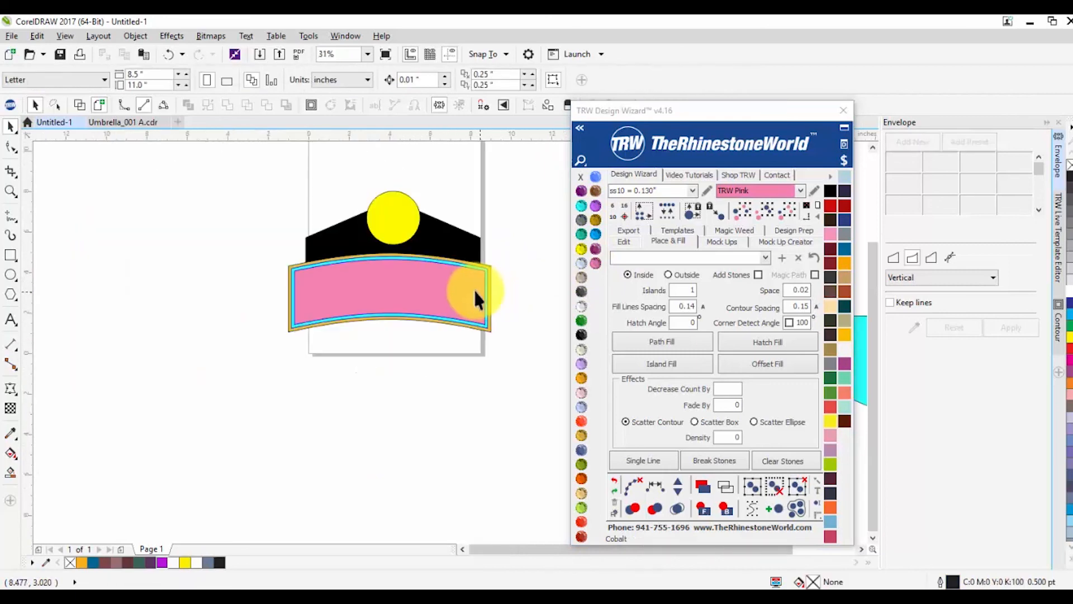
Step: Trim the black half-hexagon with the Aquamarine contour of the banner
scroll(487, 265, "up", 4)
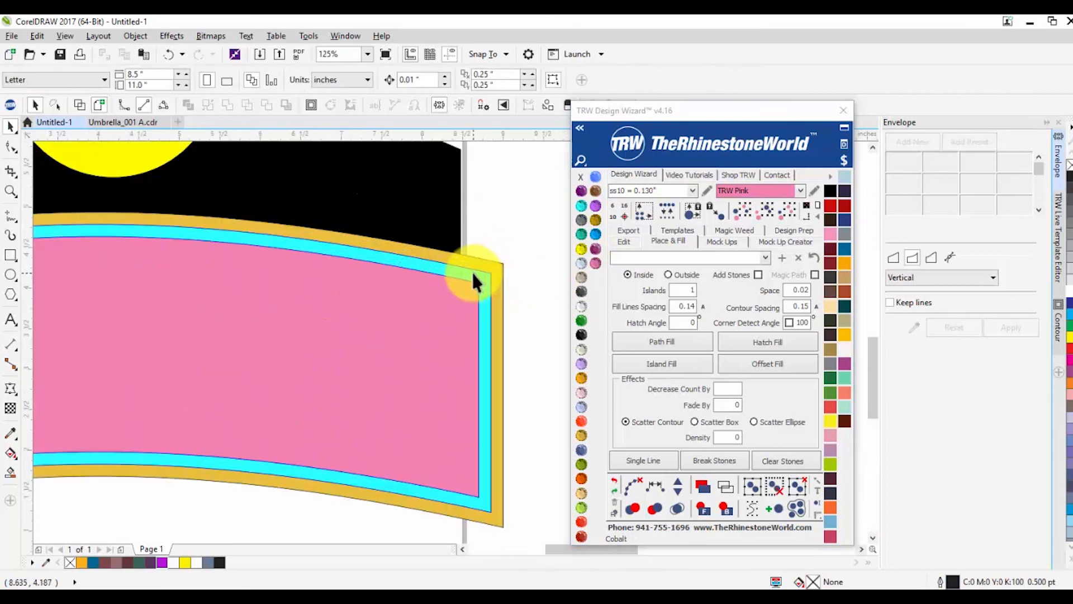
scroll(487, 263, "down", 4)
scroll(391, 291, "up", 2)
scroll(367, 314, "up", 4)
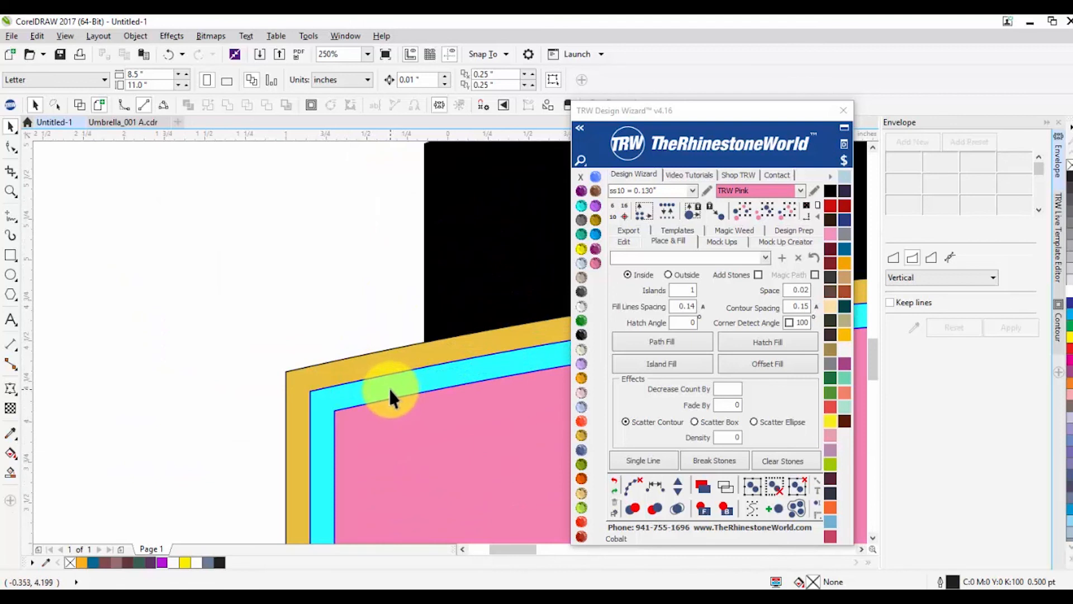
left_click(390, 393)
scroll(352, 366, "down", 4)
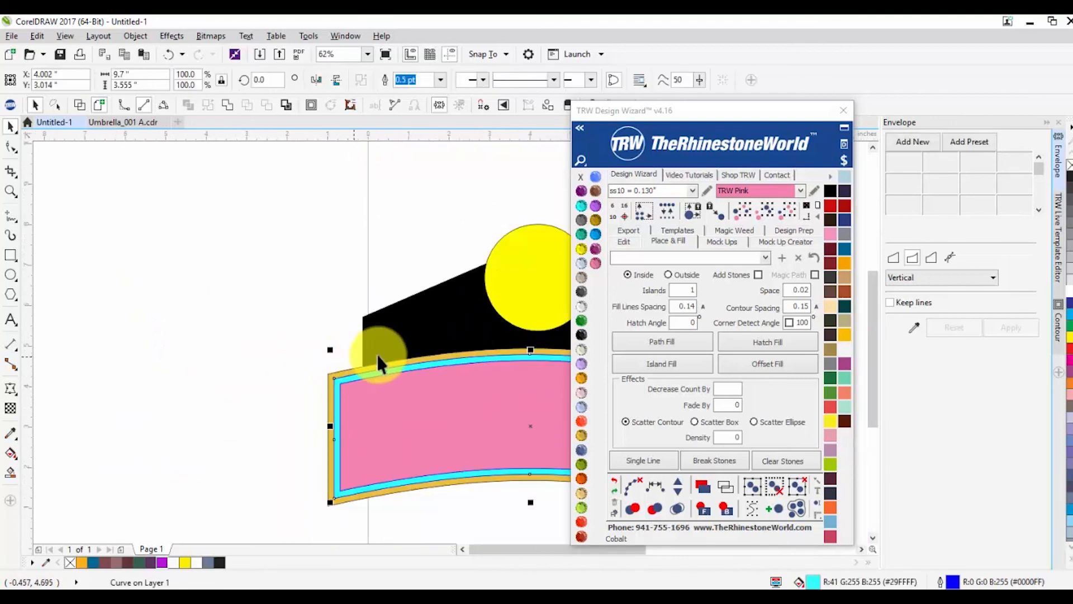
left_click(403, 332, "shift")
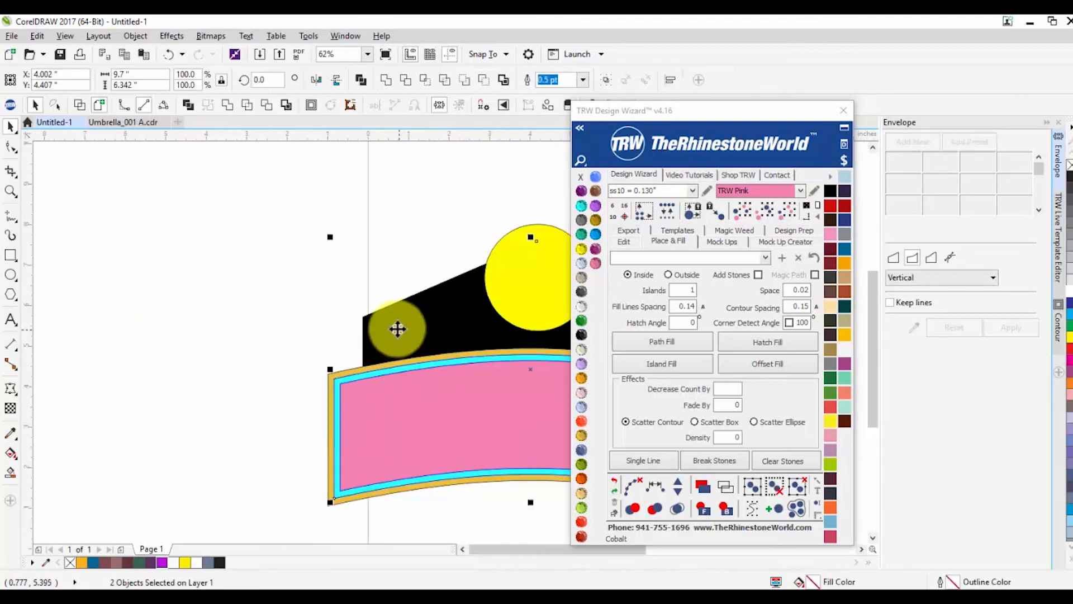
left_click(406, 77)
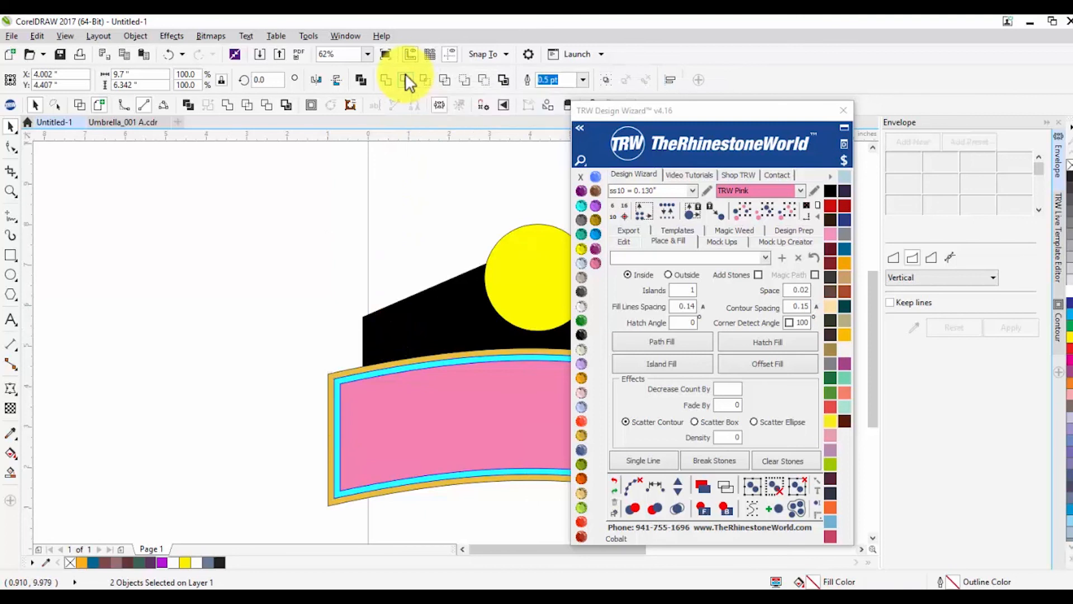
Step: Try moving the Aquamarine contour about 0.8 inches down to check the trimmed black edge, and undo the move
left_click(309, 292)
scroll(336, 302, "down", 2)
scroll(378, 321, "up", 4)
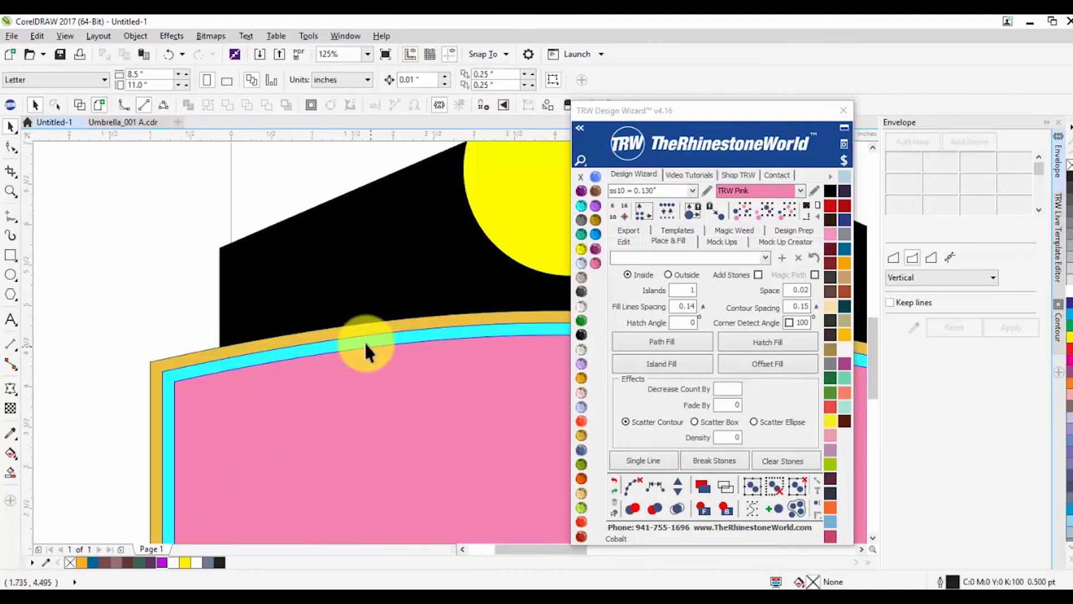
left_click(359, 407)
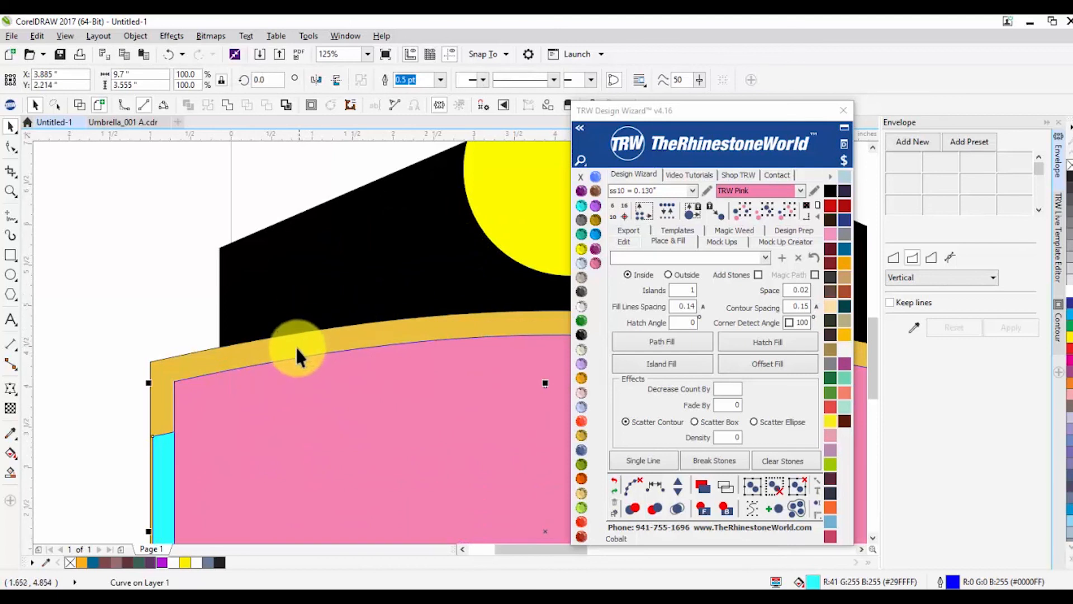
left_click(176, 291)
scroll(230, 313, "down", 2)
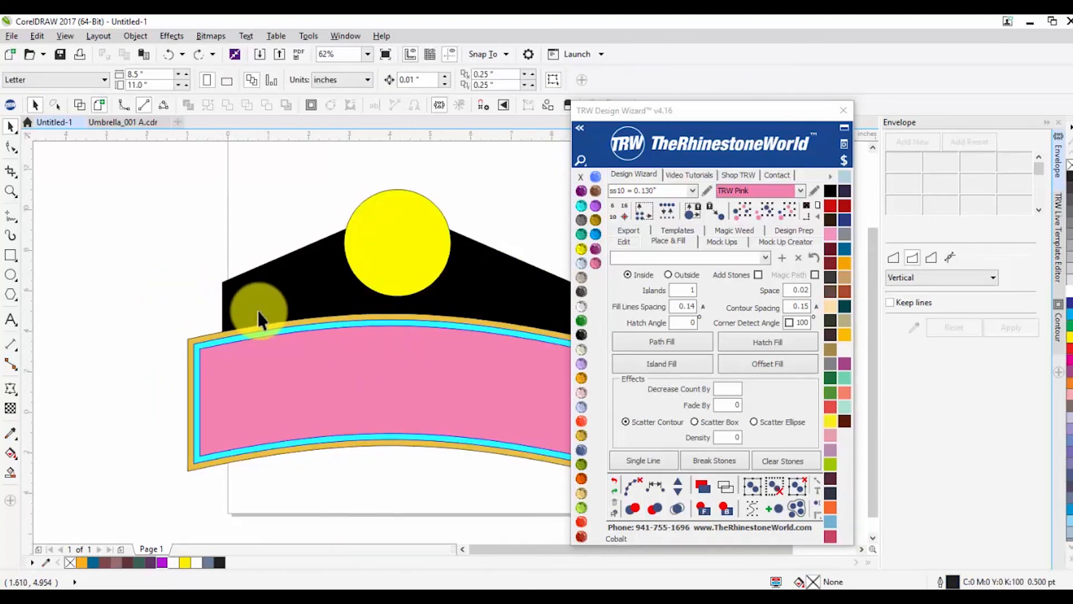
Step: Cut the Aquamarine contour out of the gold banner with Back Minus Front to leave a gold frame
scroll(314, 318, "down", 1)
scroll(434, 326, "up", 2)
left_click(435, 350)
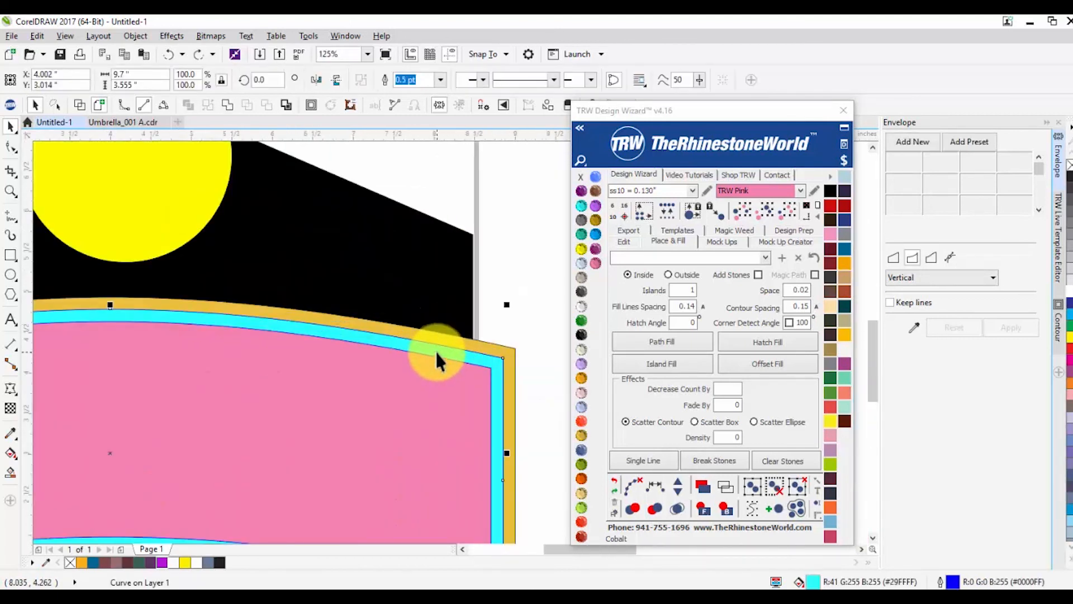
left_click(496, 352, "shift")
scroll(488, 352, "down", 1)
scroll(488, 346, "up", 3)
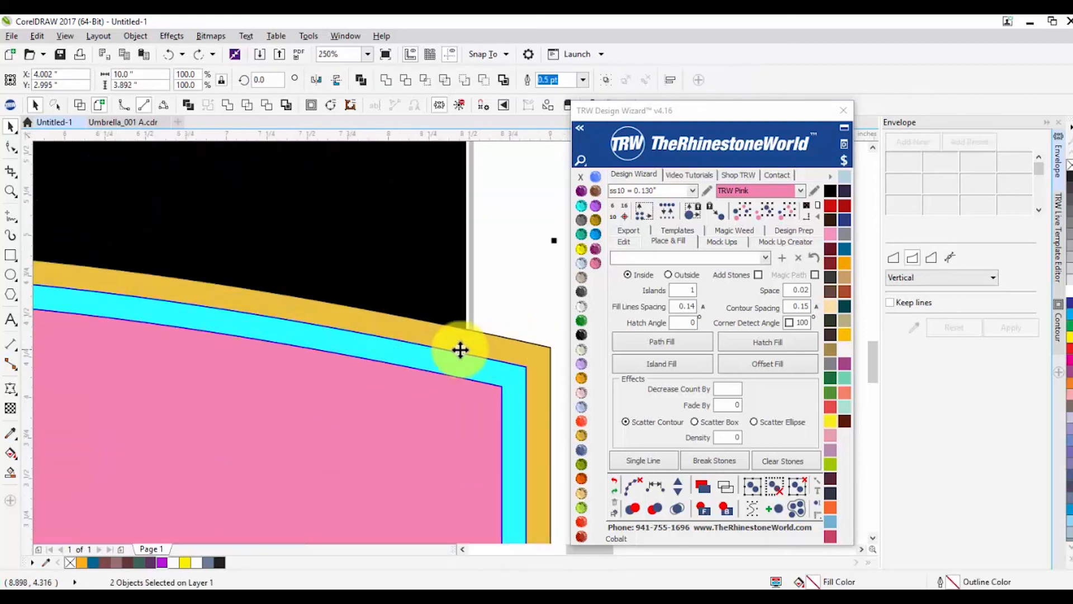
left_click(480, 75)
left_click(511, 280)
scroll(510, 280, "down", 5)
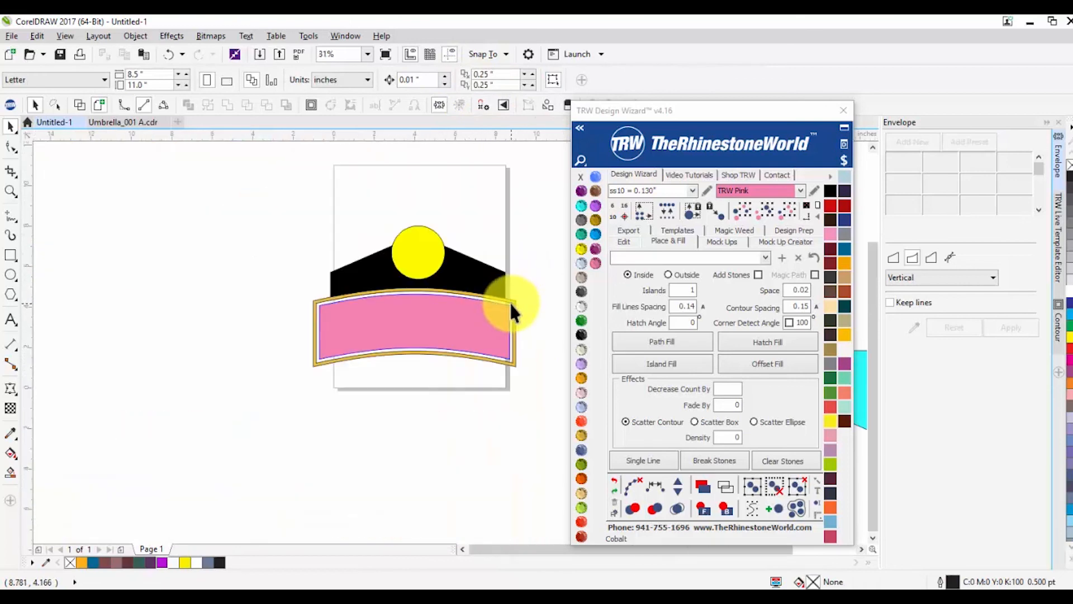
Step: Nudge the gold frame and the pink shape inside it down 0.03 inches together
scroll(393, 305, "up", 4)
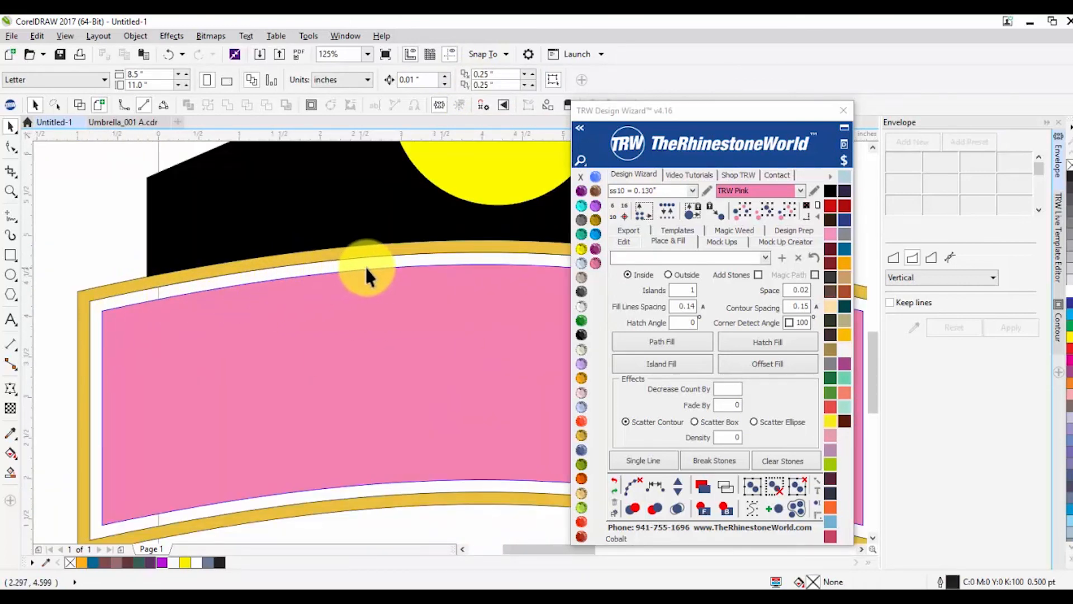
scroll(229, 287, "down", 2)
scroll(190, 277, "up", 4)
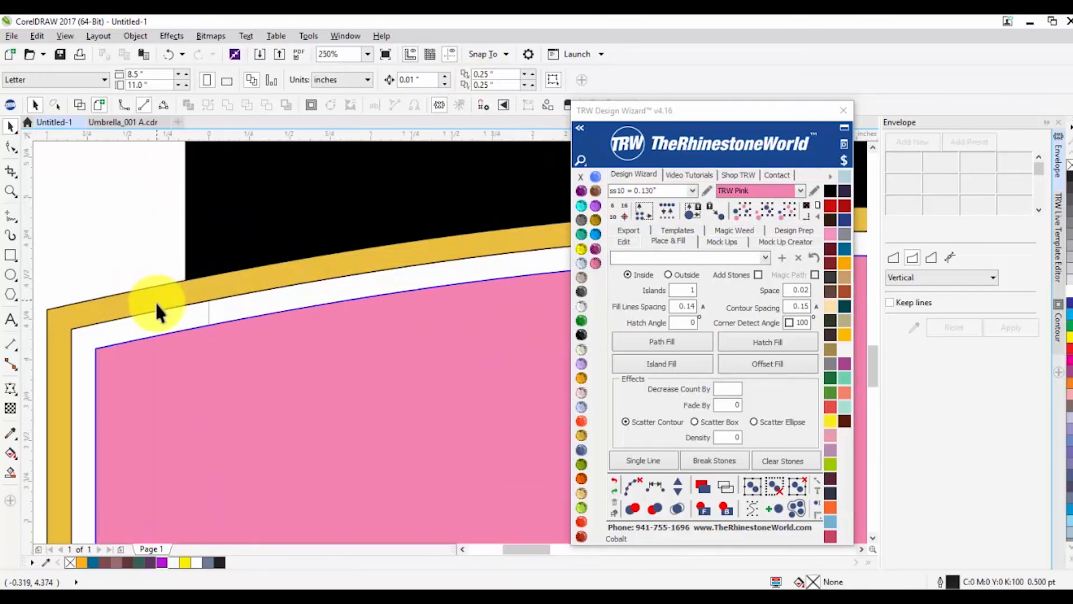
left_click(182, 293)
scroll(187, 287, "down", 4)
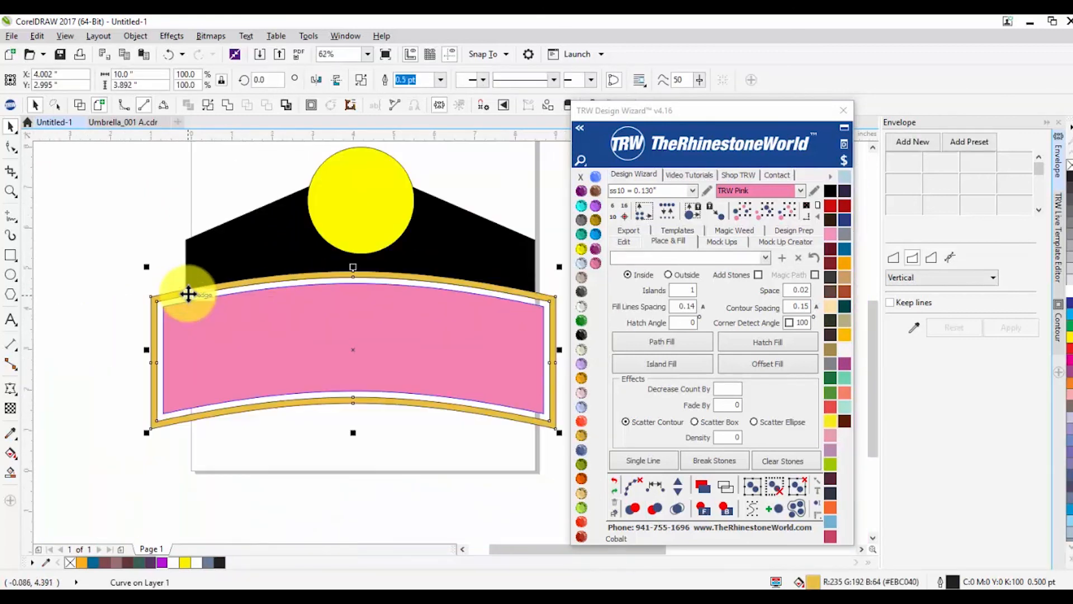
left_click(218, 323, "shift")
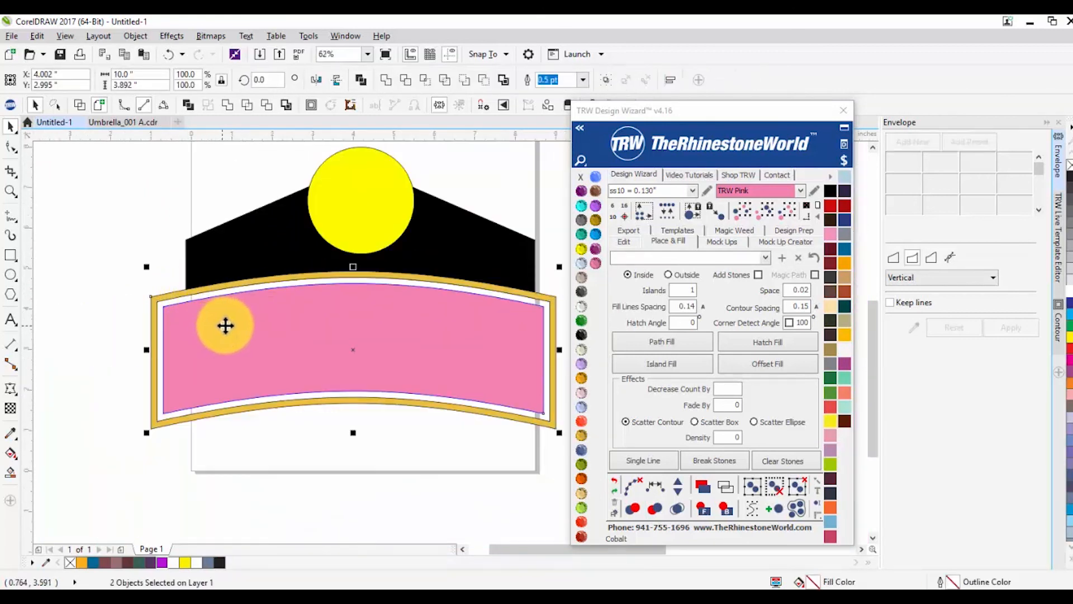
key("Down")
key("Down")
key("Down")
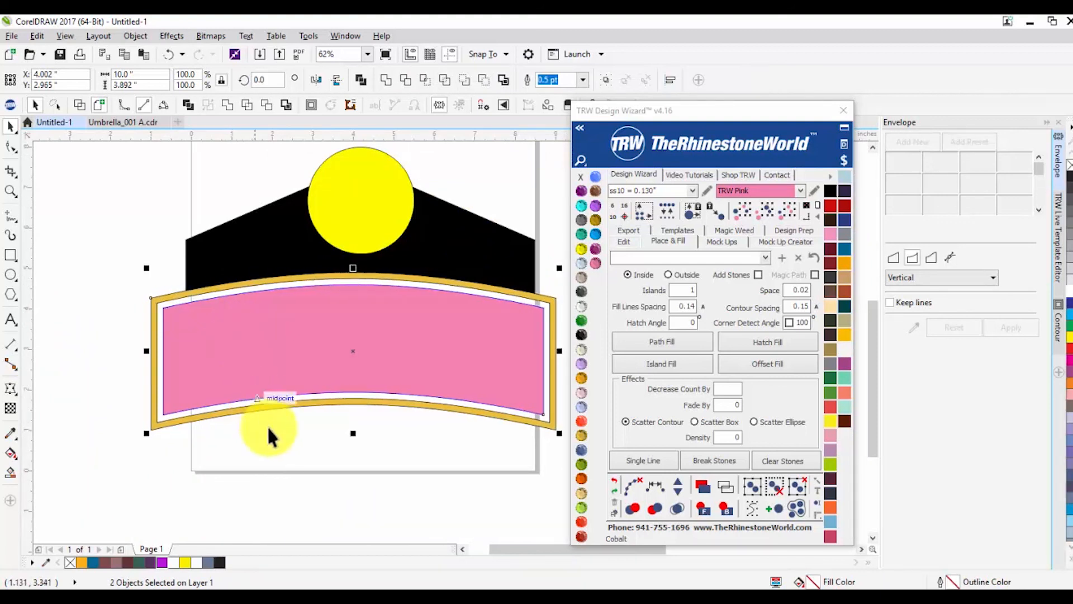
Step: Weld the gold frame to the black half-hexagon
left_click(271, 431)
left_click(158, 296)
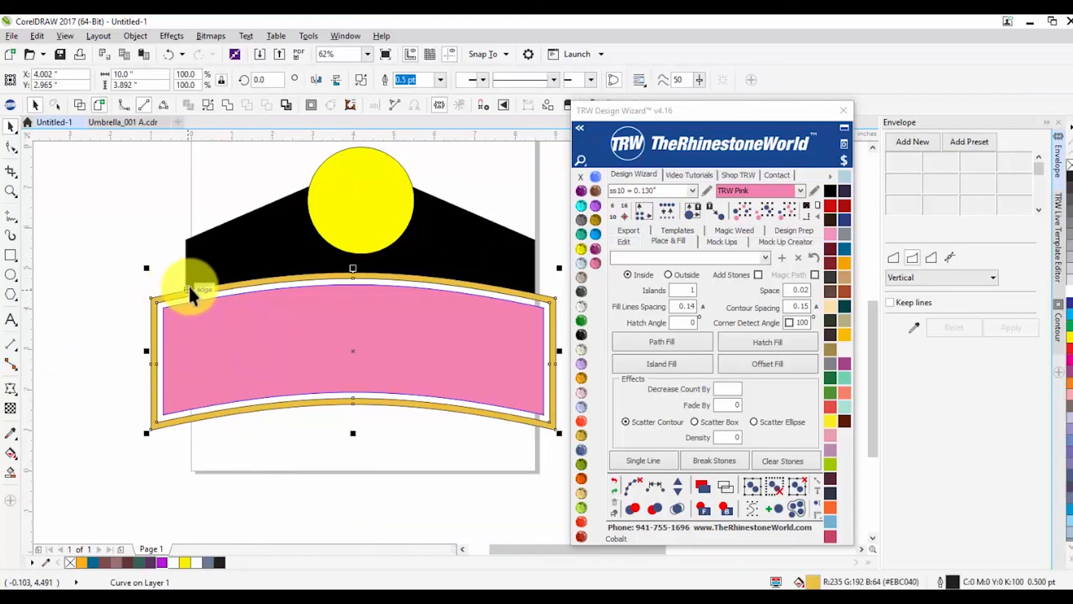
left_click(226, 239, "shift")
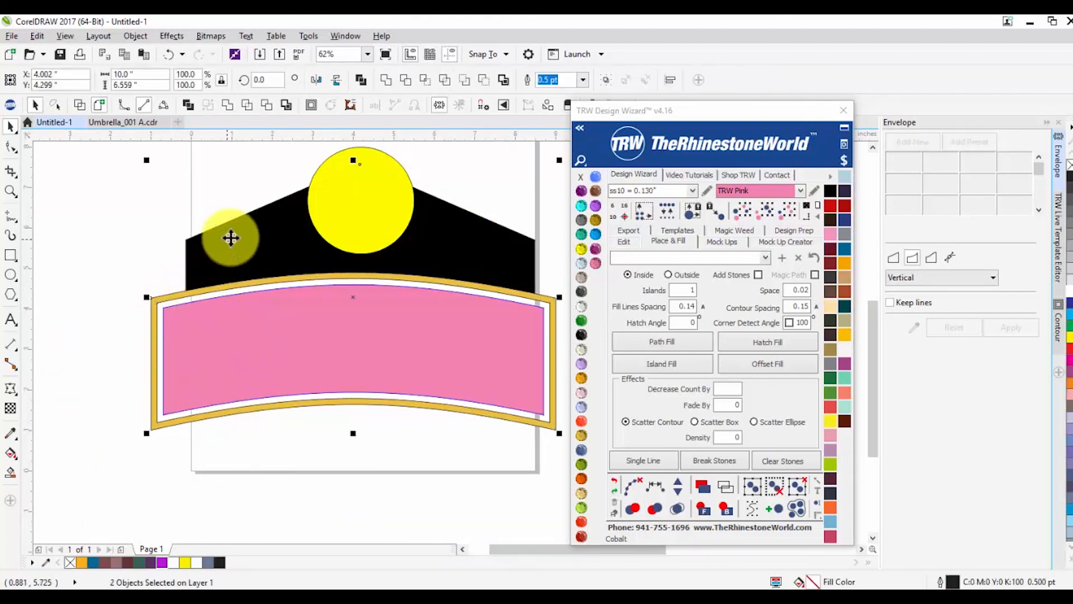
left_click(391, 79)
left_click(119, 241)
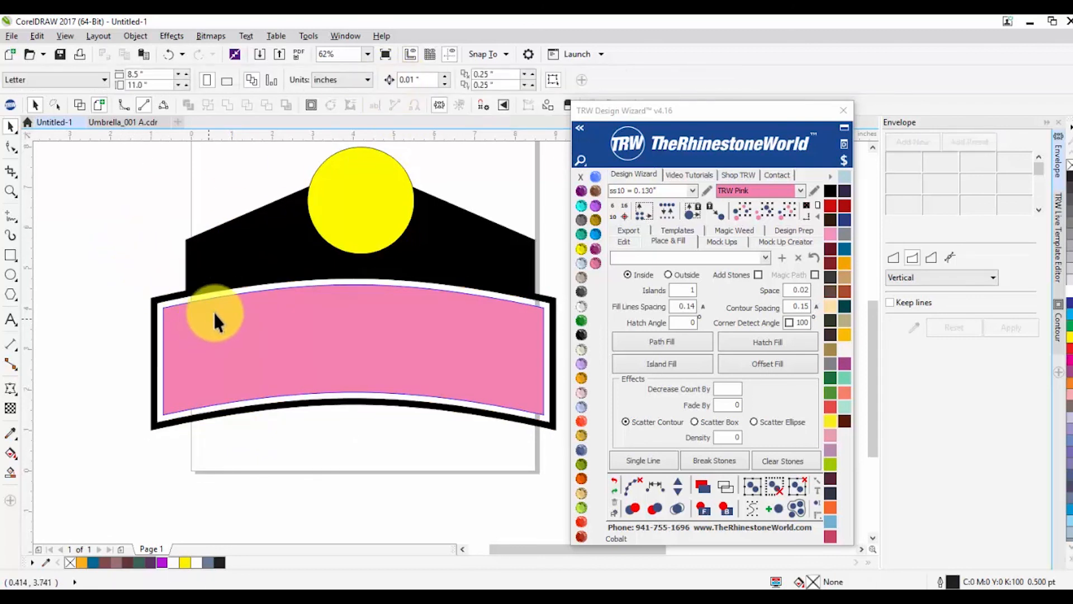
Step: Try moving the welded black shape sideways to check that it is one piece, and undo the move
left_click_drag(225, 255, 77, 256)
key("ctrl+z")
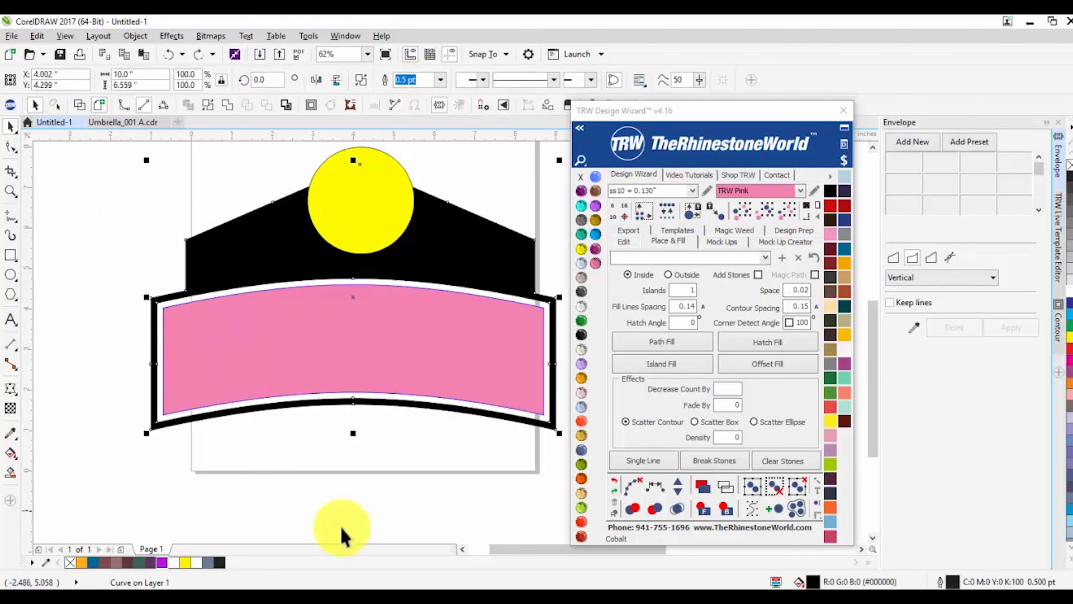
left_click(341, 526)
Step: Create an inside Island Fill on the pink banner shape with 1 island and 0.07 contour spacing
left_click(300, 405)
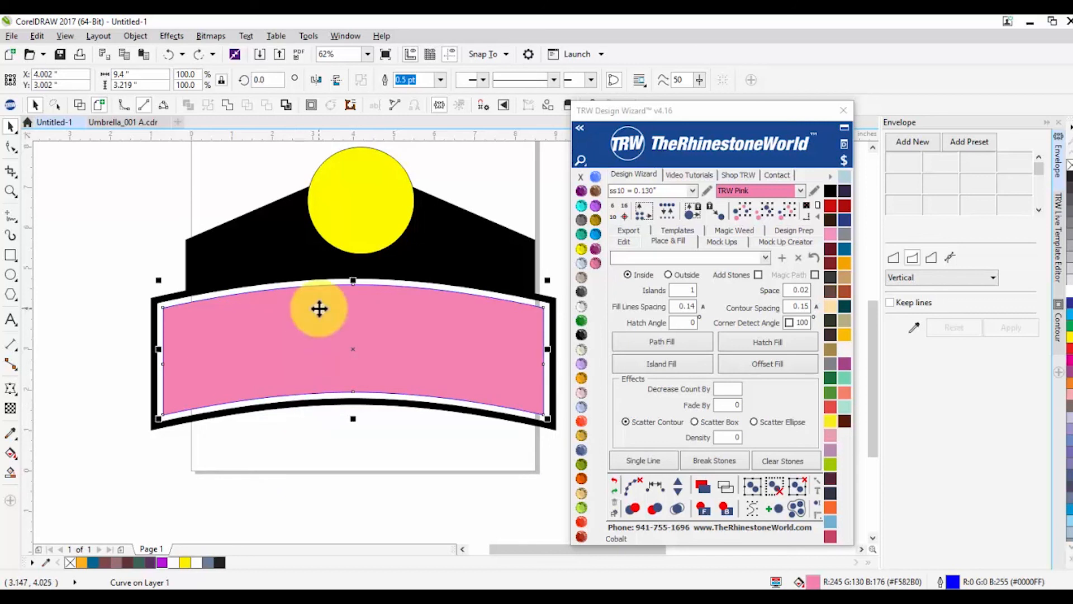
key("Escape")
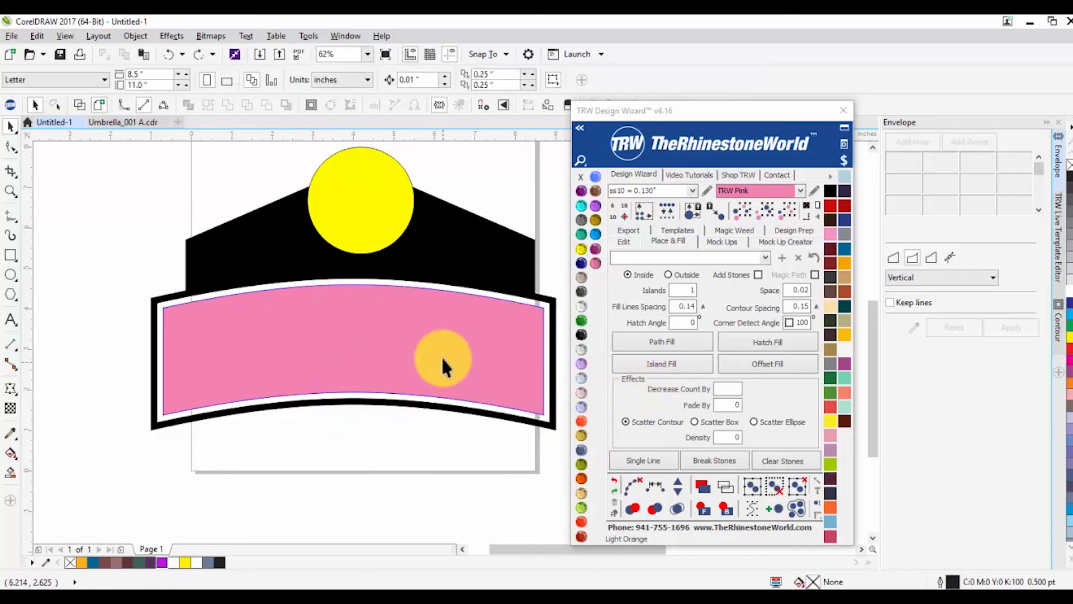
left_click(417, 342)
left_click(642, 353)
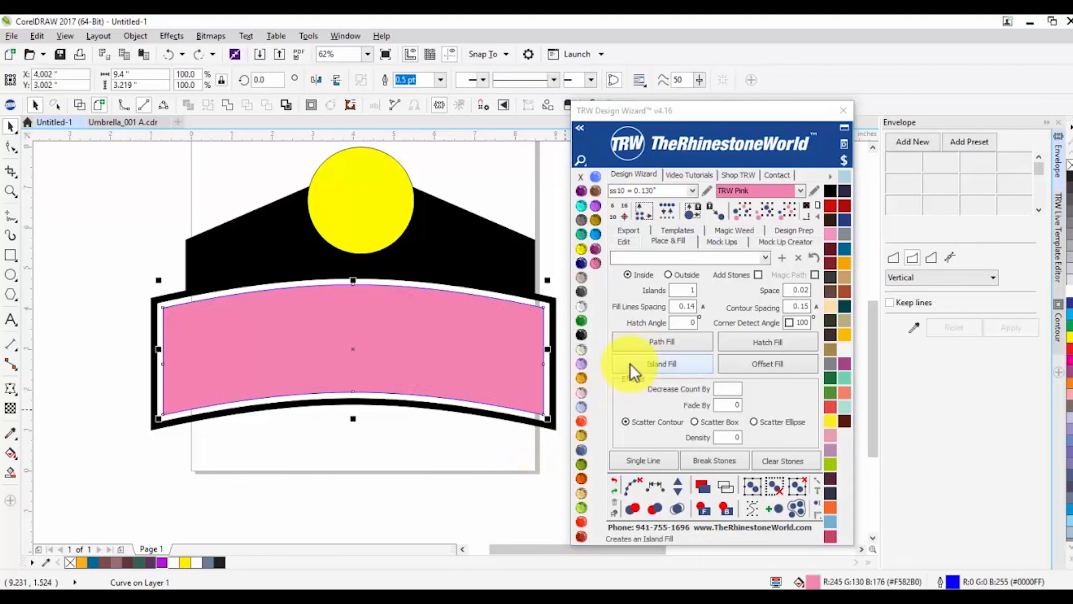
left_click_drag(803, 306, 823, 306)
type("07")
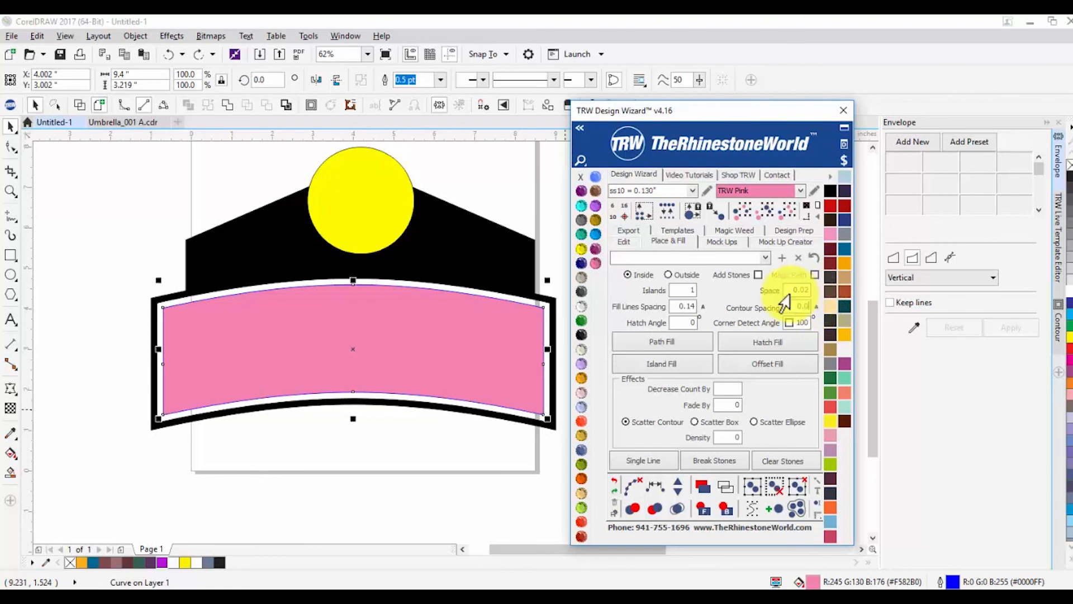
left_click(662, 363)
Step: Subtract the inner island from the pink shape and give the remaining thin frame a Jet Black fill without an outline
scroll(407, 288, "up", 3)
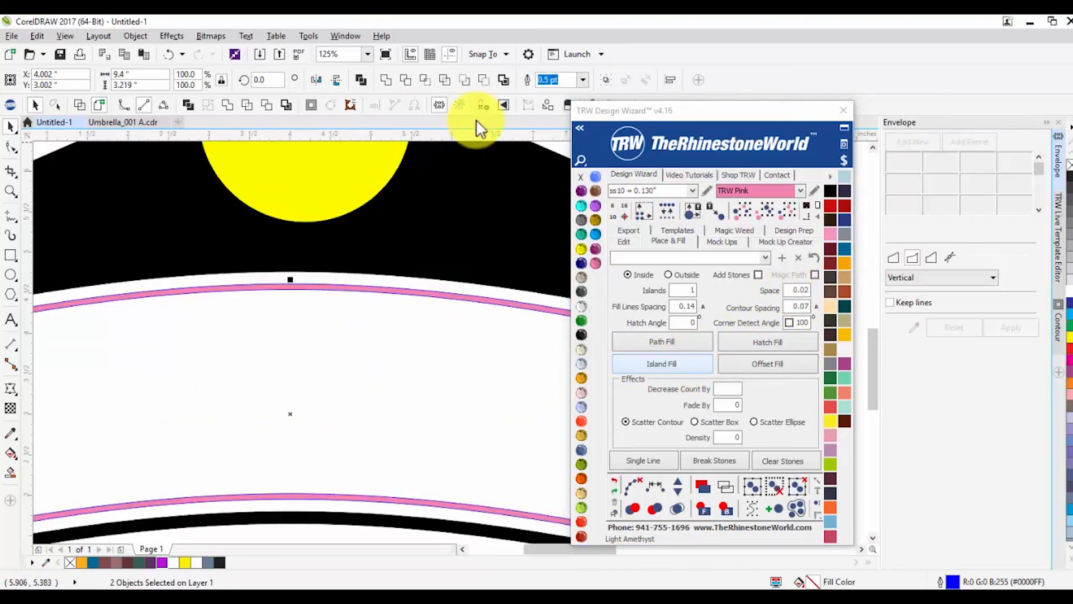
left_click(484, 81)
scroll(428, 190, "down", 3)
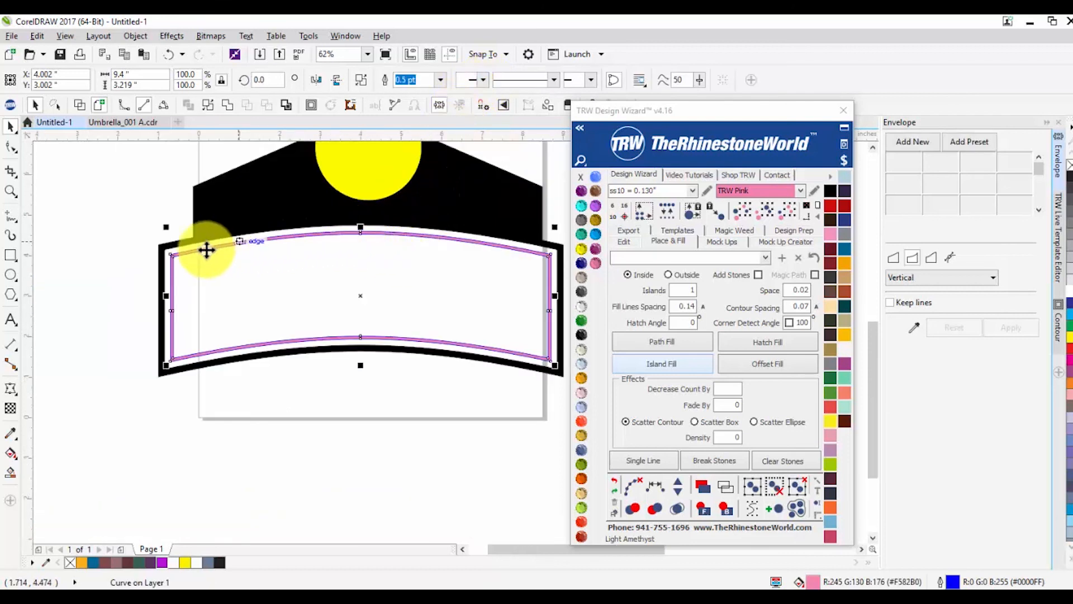
left_click(581, 334)
right_click(580, 177)
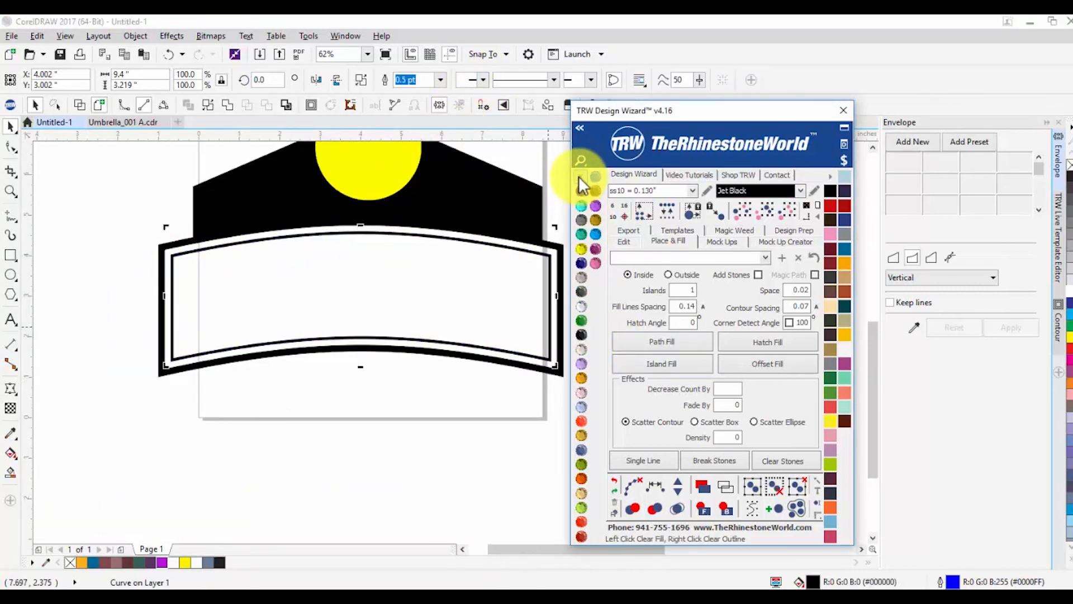
left_click(459, 385)
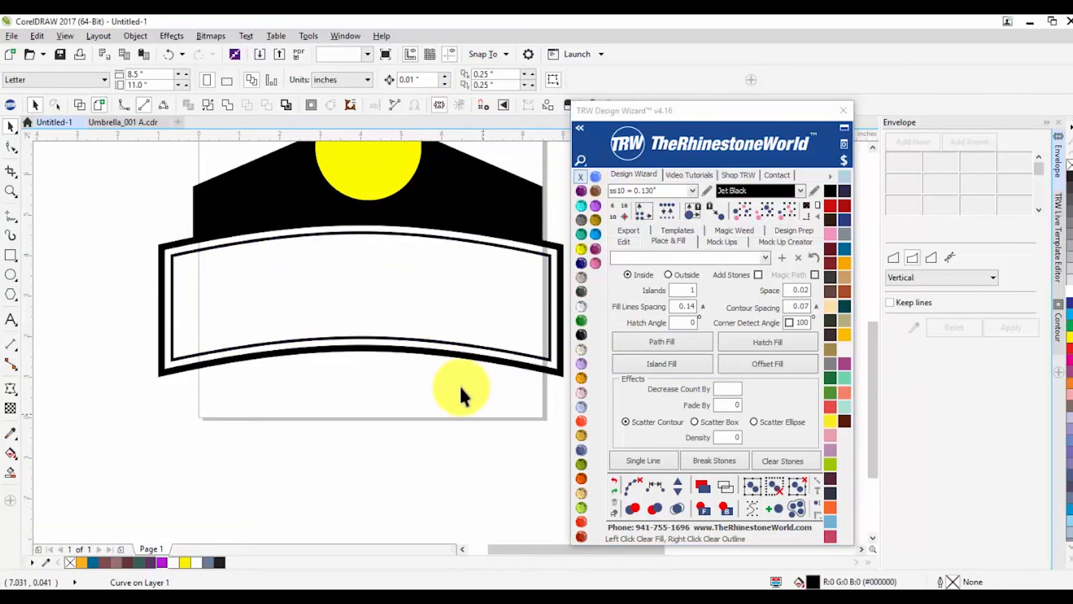
Step: Try welding the thin inner frame to the large black shape, and undo the weld
left_click(174, 250)
left_click(206, 215, "shift")
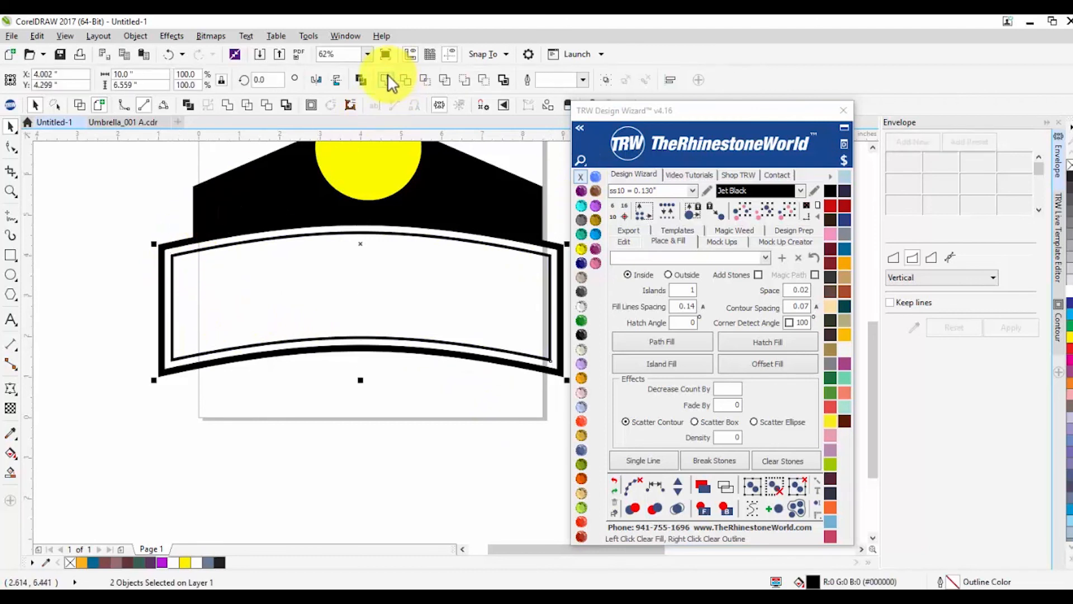
left_click(388, 78)
left_click(255, 428)
key("ctrl+z")
left_click(266, 434)
Step: Fill the thin inner frame of the banner with Light Siam
left_click(190, 254)
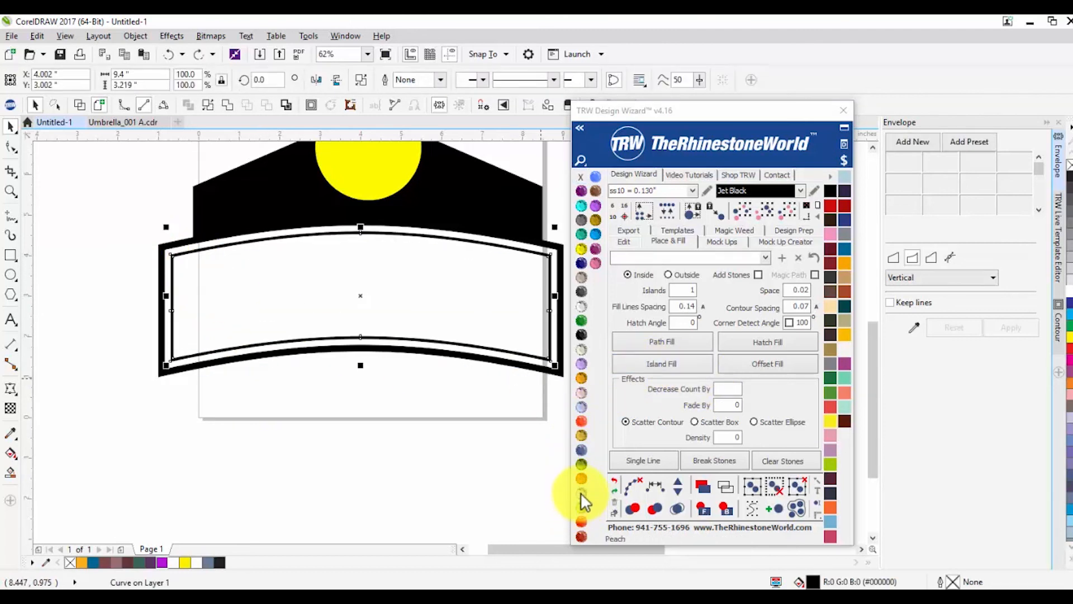
left_click(391, 411)
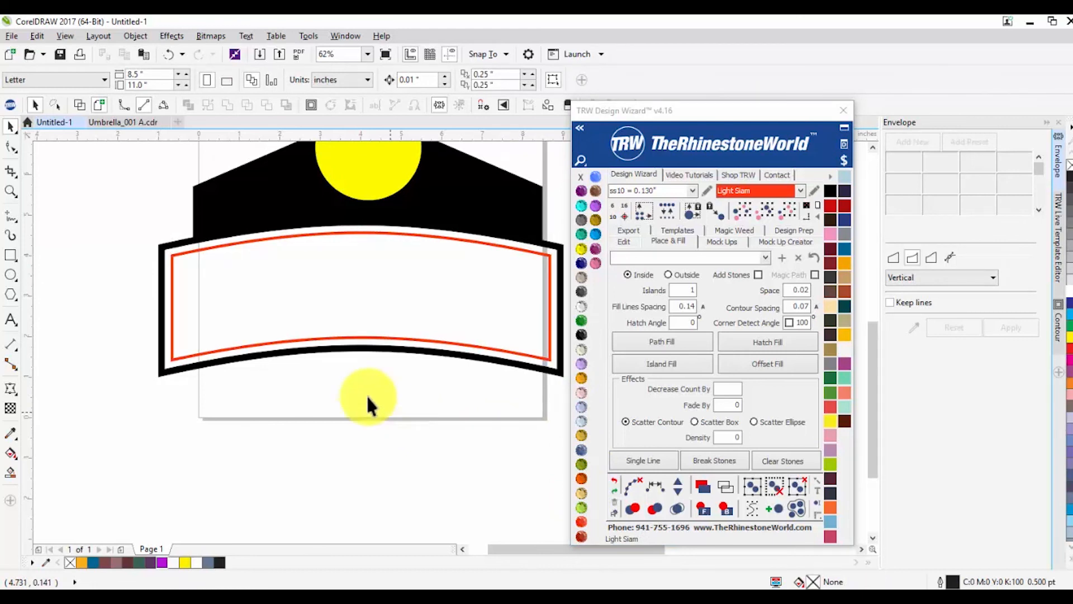
Step: Add the Arial text MMM below the page and enlarge it to about 10.2 inches wide
scroll(251, 360, "down", 1)
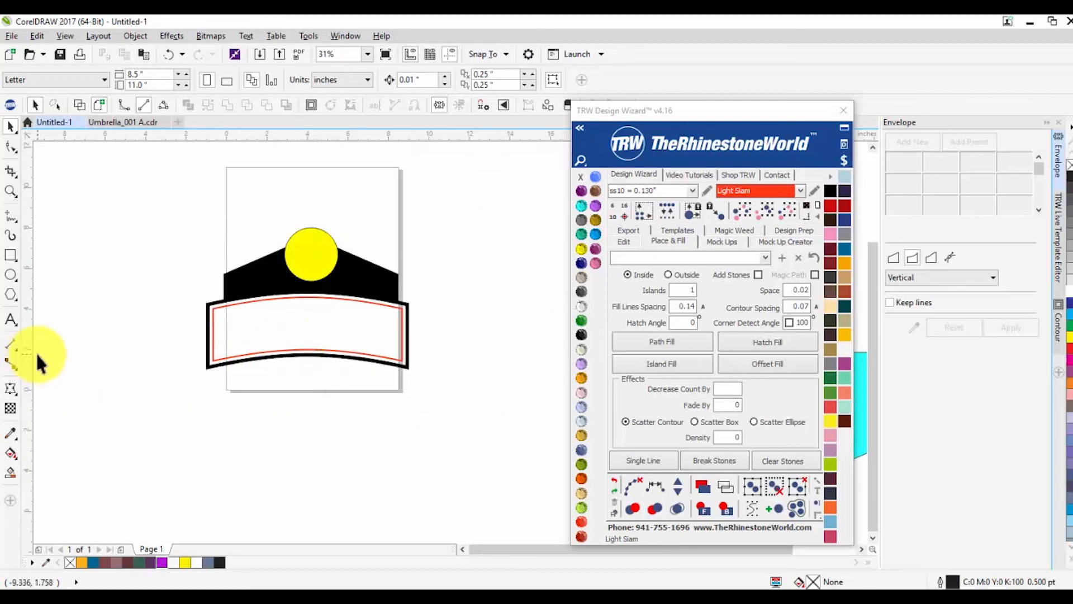
left_click(9, 320)
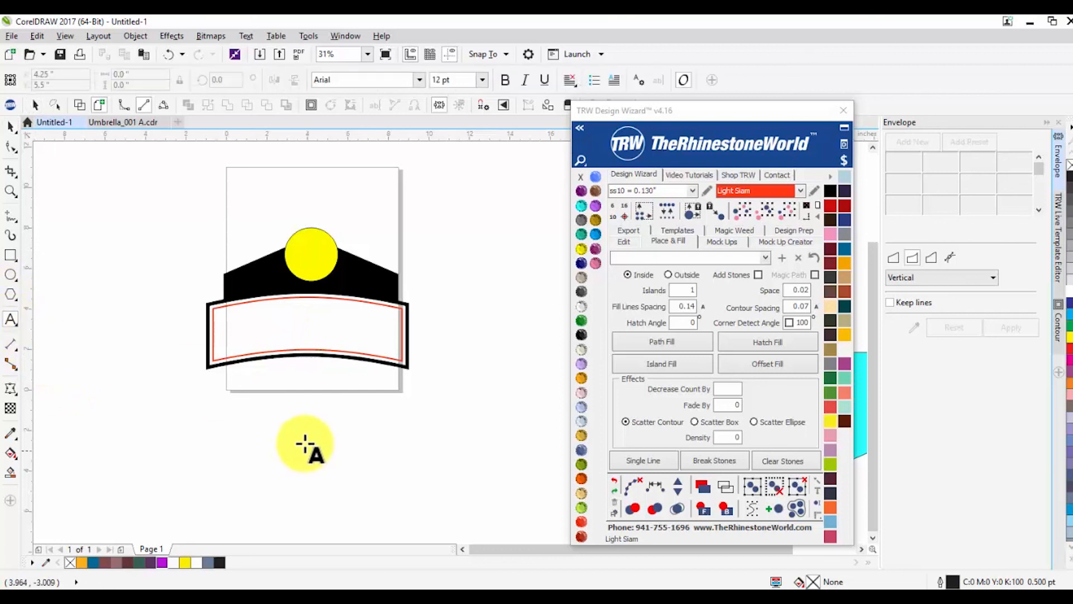
left_click(279, 427)
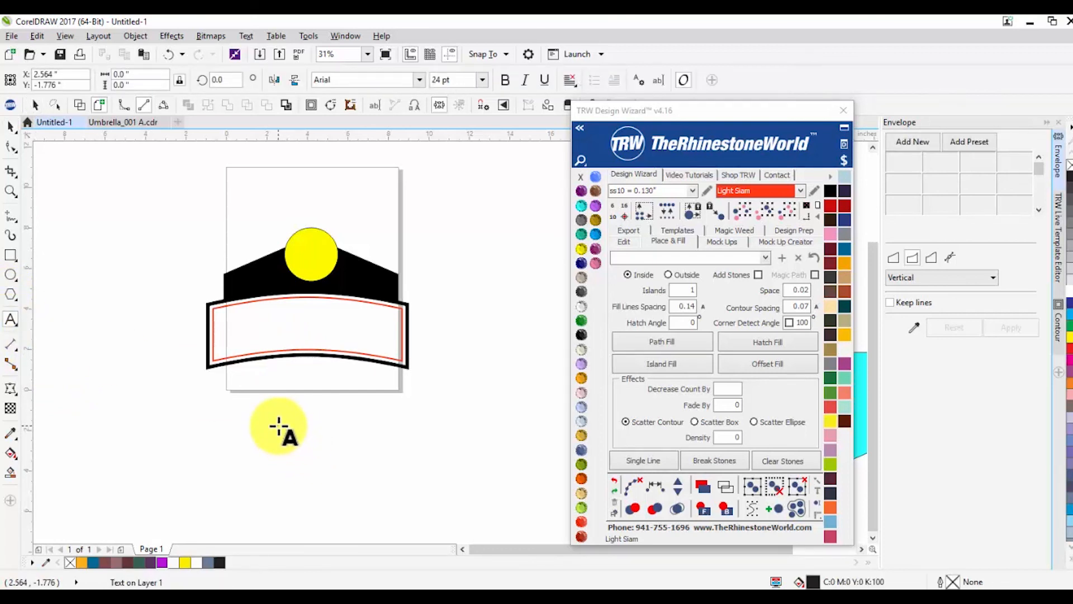
type("M")
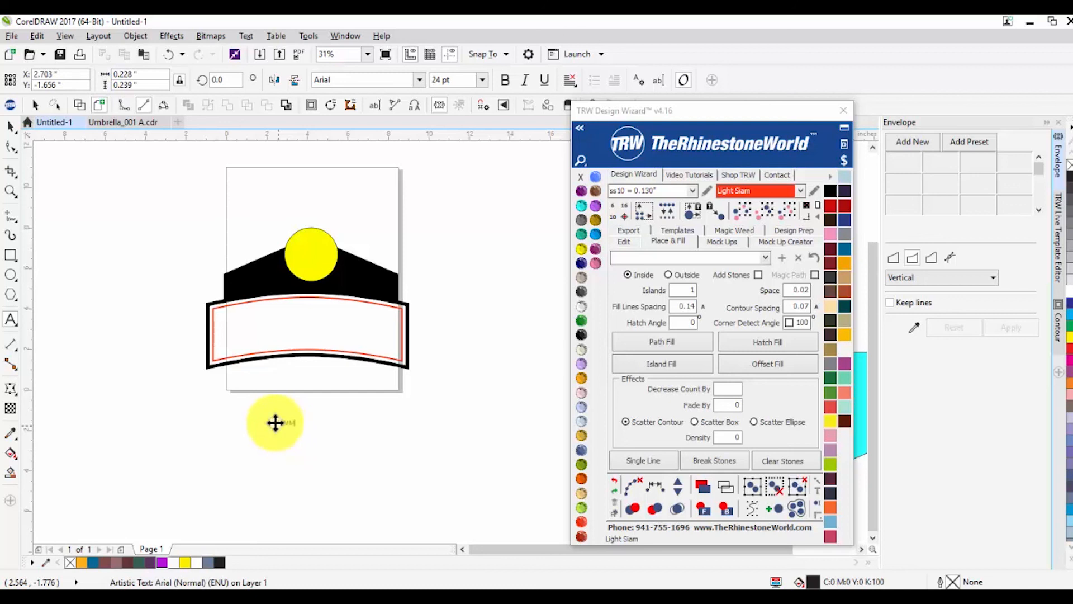
type("MM")
left_click_drag(384, 460, 496, 492)
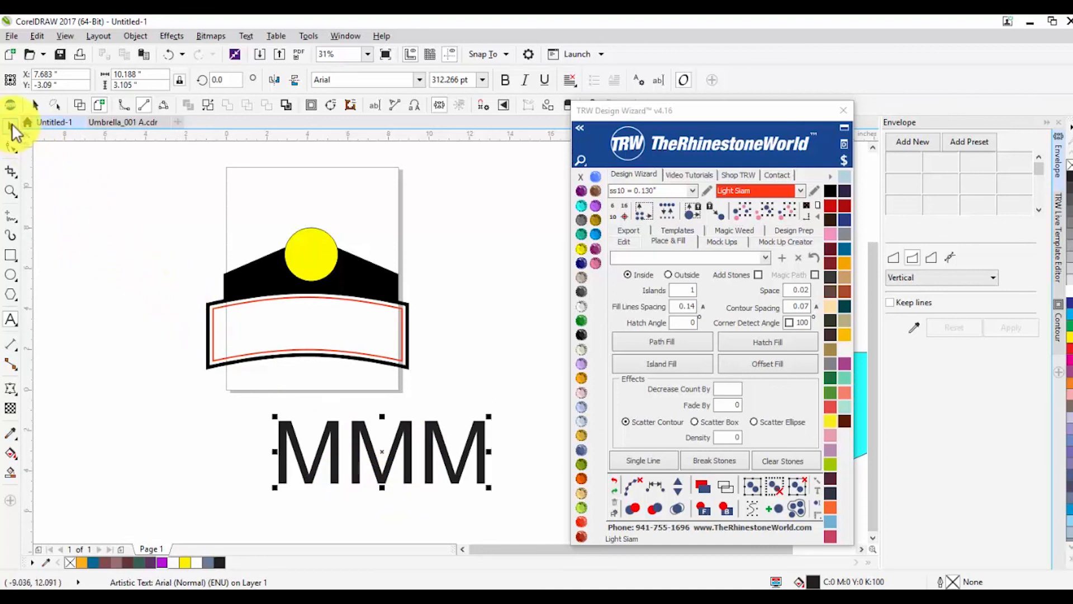
Step: Set the MMM text to center alignment and center it on the banner's red frame
left_click(571, 79)
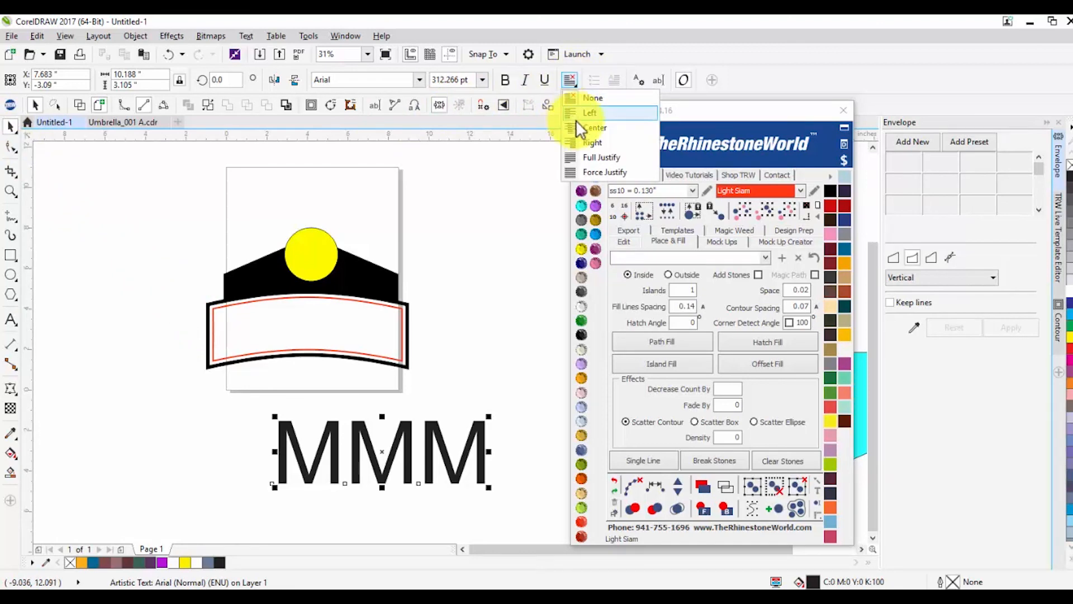
left_click(584, 127)
left_click_drag(385, 455, 310, 334)
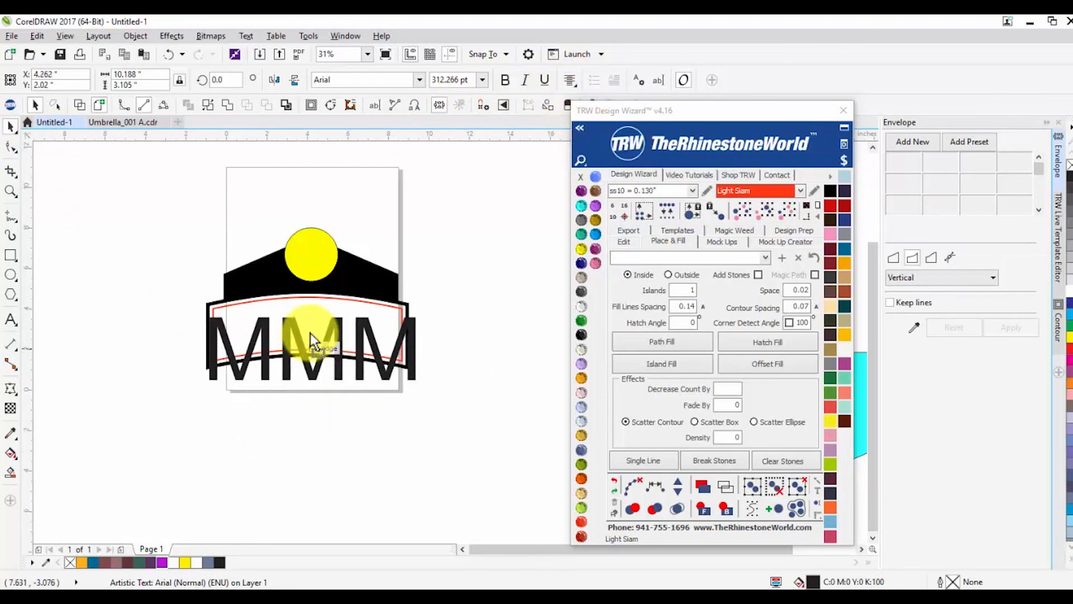
scroll(310, 333, "up", 5)
scroll(297, 324, "down", 3)
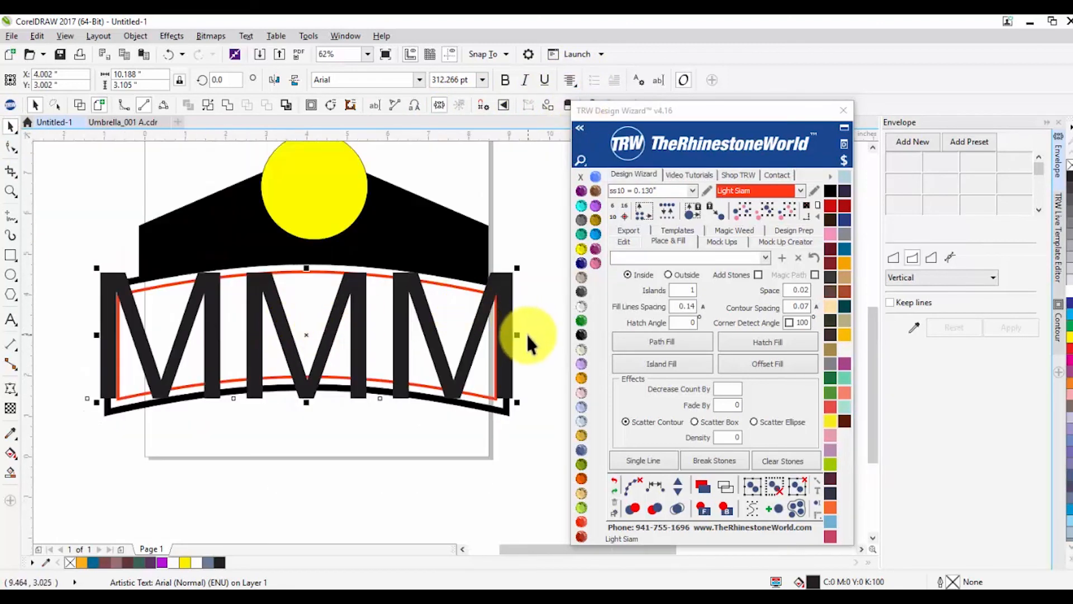
Step: Resize the MMM text to about 8.95 by 2.15 inches and move it down within the banner
left_click_drag(521, 334, 491, 334)
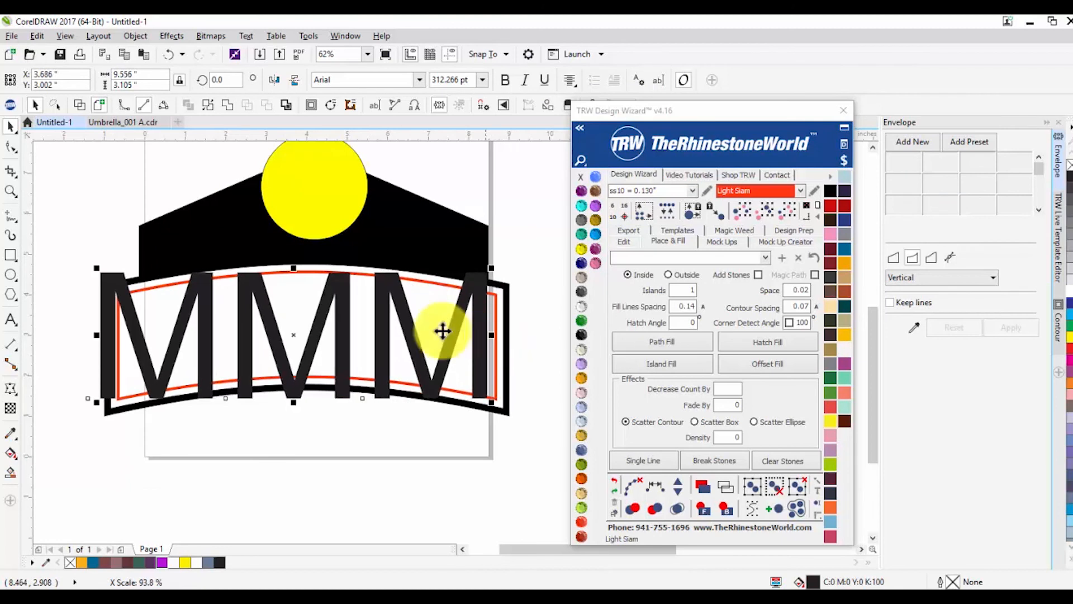
left_click_drag(294, 267, 293, 276)
left_click_drag(292, 403, 293, 371)
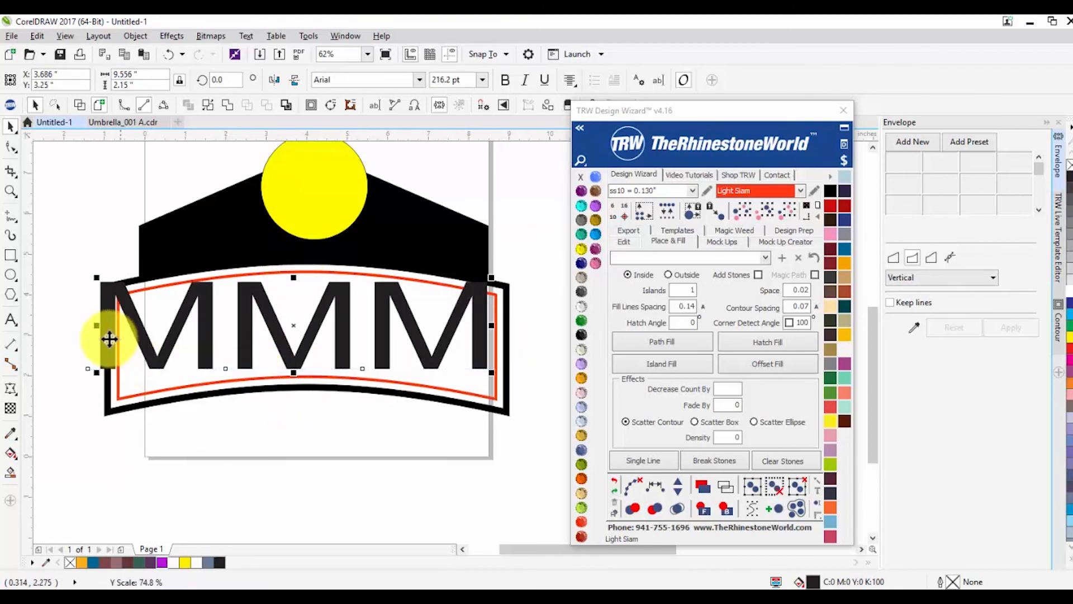
left_click_drag(96, 326, 118, 329)
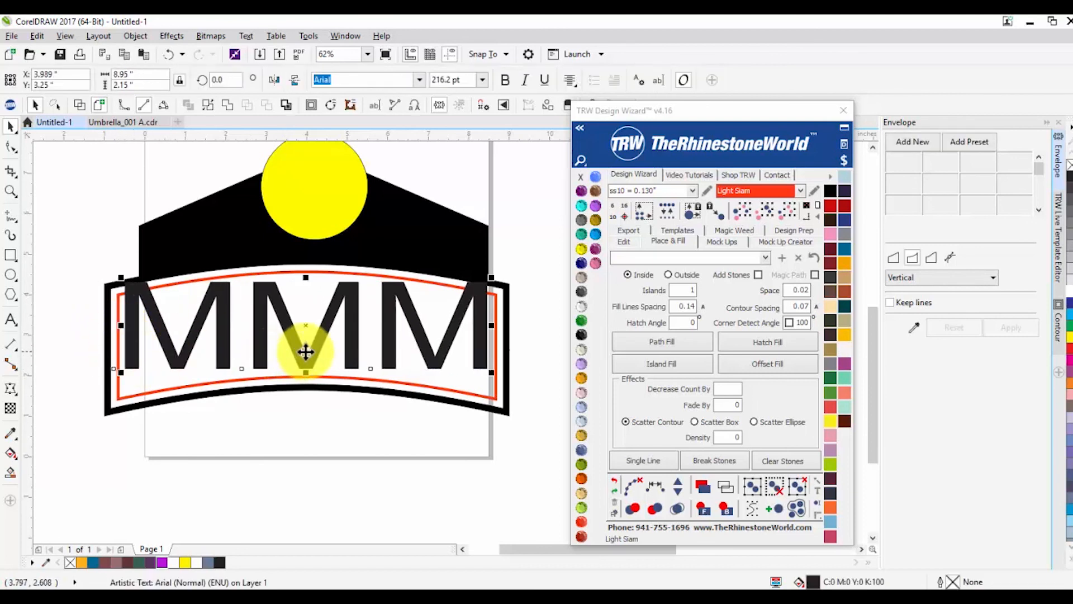
left_click_drag(308, 357, 303, 378)
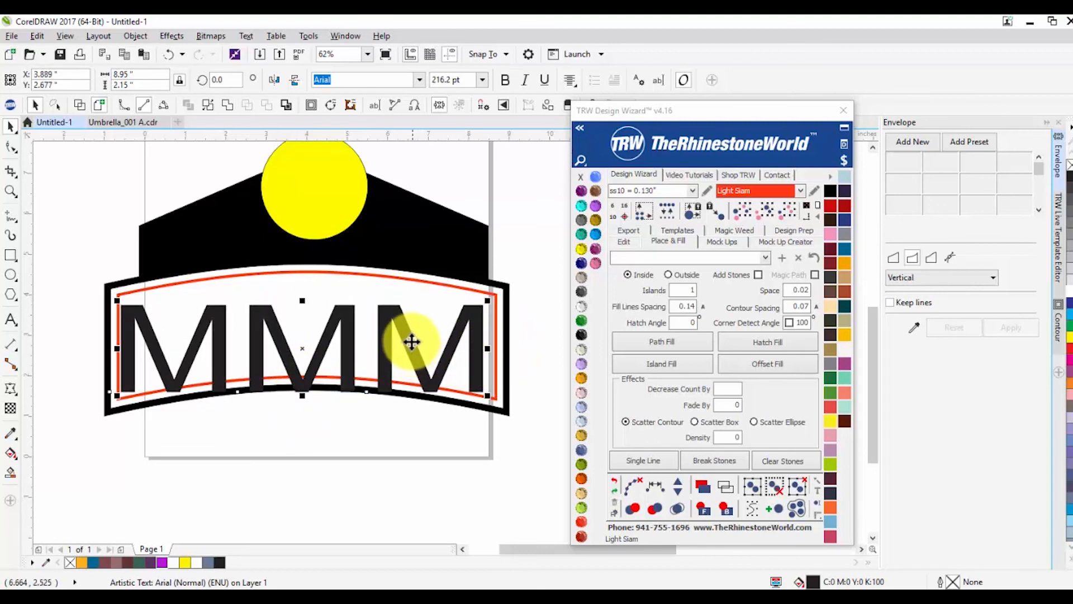
Step: Move the MMM text below the page and group the three emblem shapes
key("p")
left_click_drag(328, 257, 318, 530)
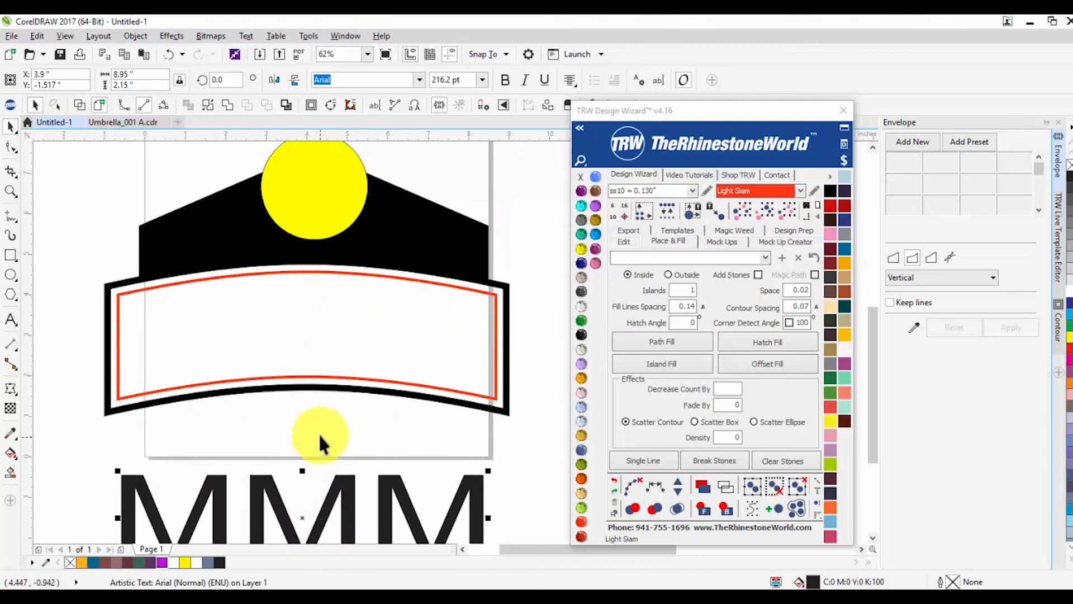
scroll(318, 436, "down", 3)
left_click_drag(212, 321, 387, 438)
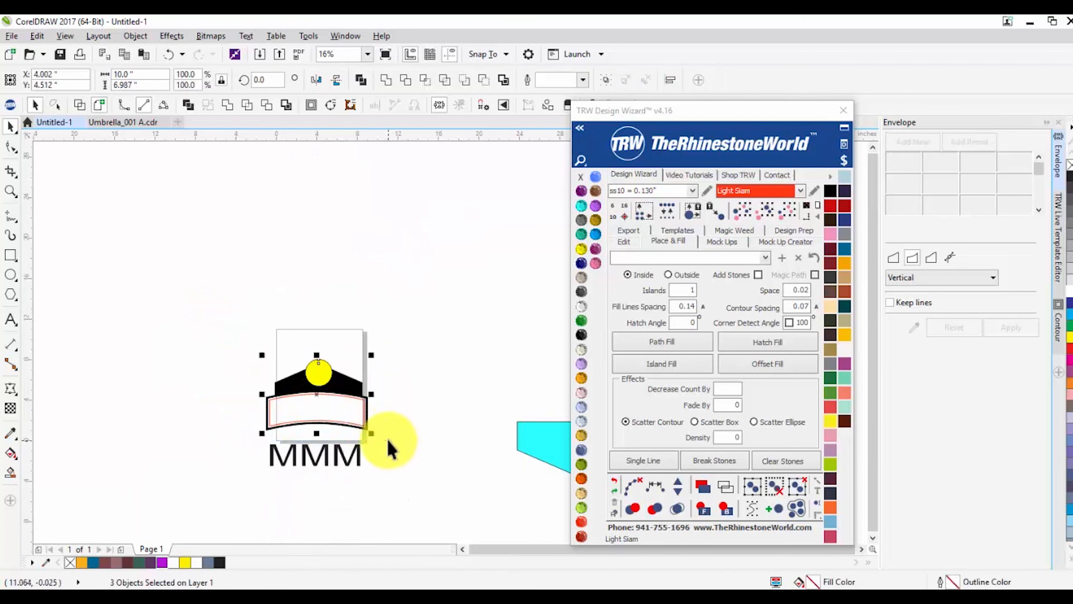
key("ctrl+g")
scroll(380, 433, "up", 2)
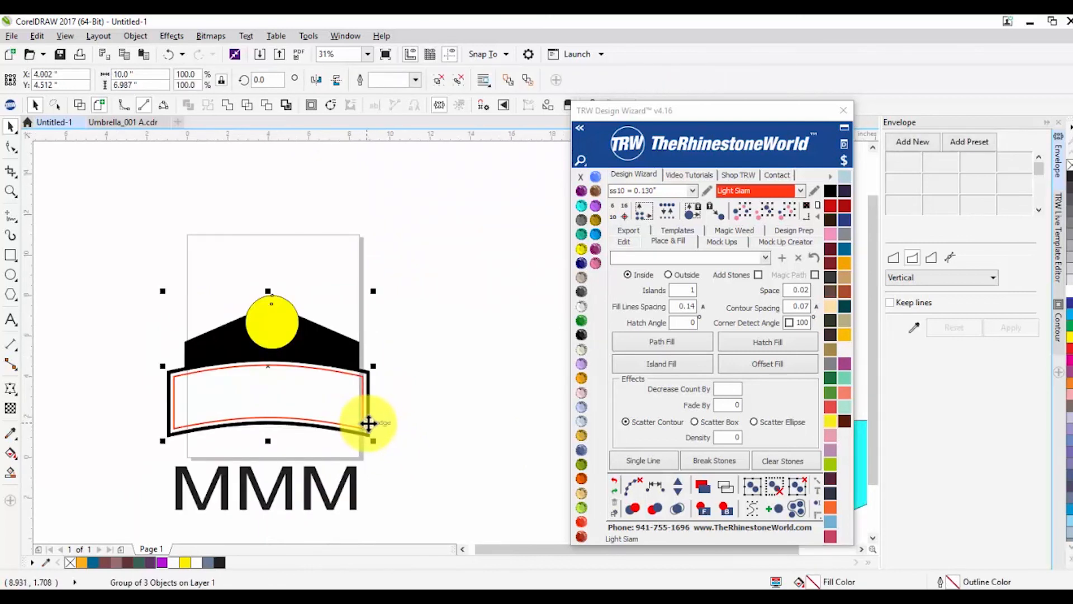
left_click(325, 393)
scroll(327, 391, "up", 2)
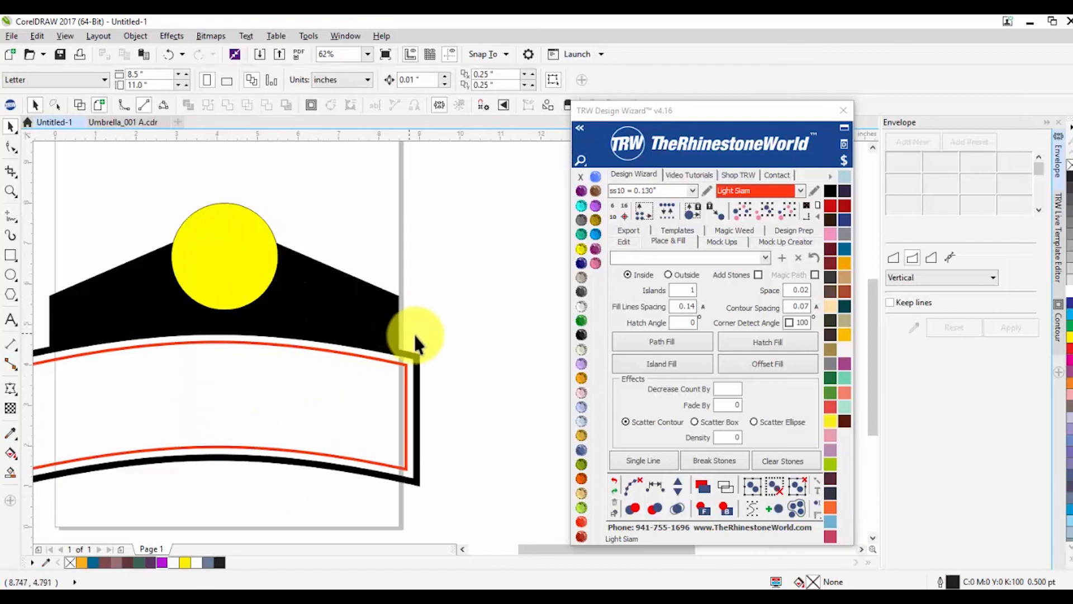
scroll(410, 336, "down", 2)
scroll(231, 347, "up", 2)
Step: Undo the grouping, the MMM text and the frame recolouring, back to the pink banner panel with its separate gold border
key("ctrl+z")
key("ctrl+z")
key("ctrl+z")
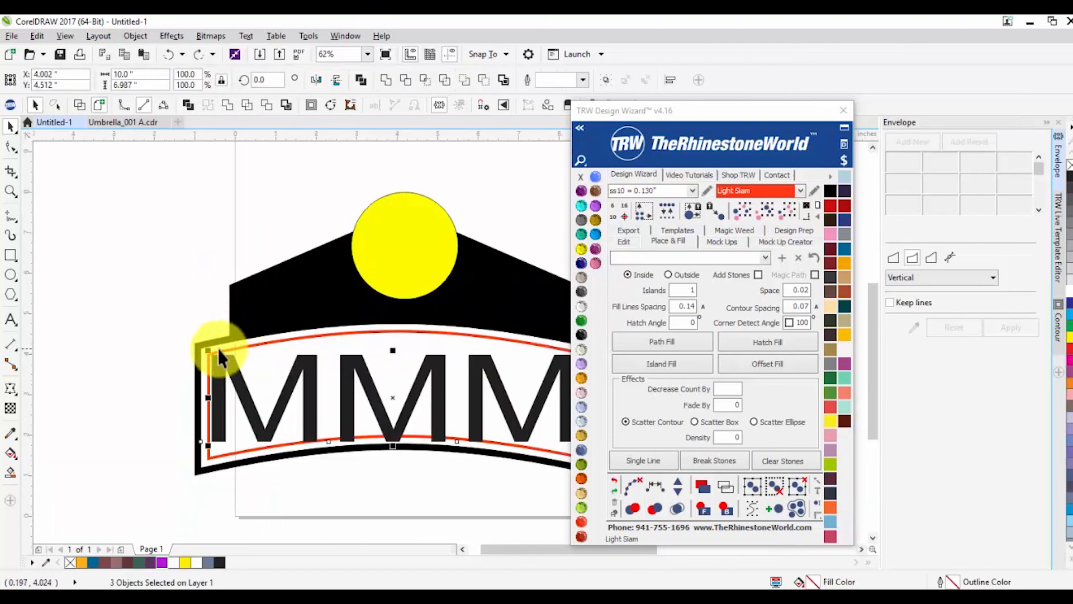
key("z")
scroll(177, 343, "down", 2)
key("ctrl+z")
key("ctrl+z")
key("ctrl+z")
key("ctrl+z")
key("ctrl+z")
key("ctrl+z")
key("ctrl+z")
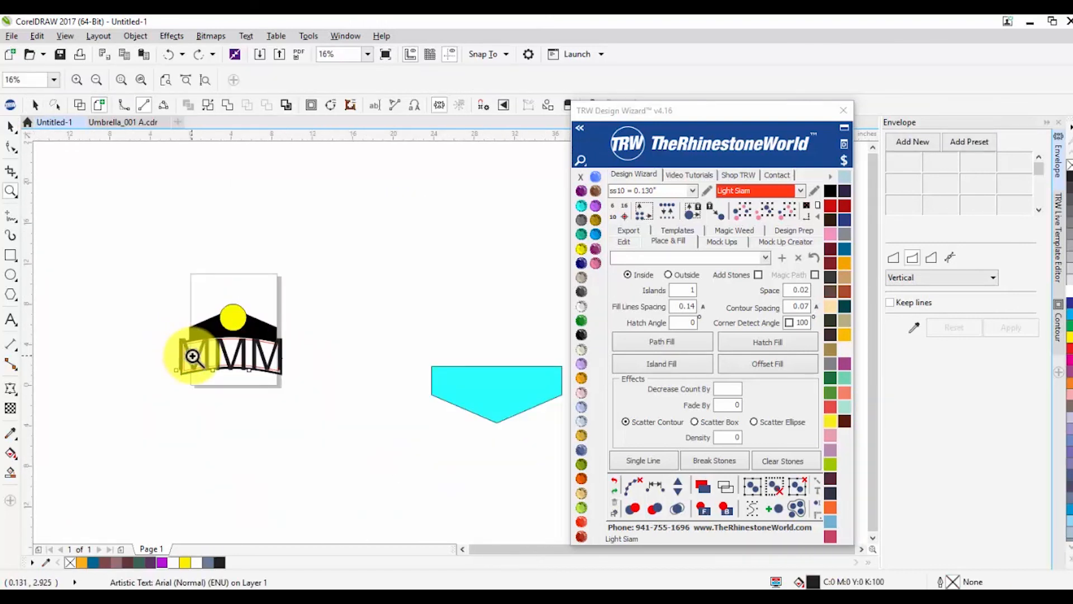
key("ctrl+z")
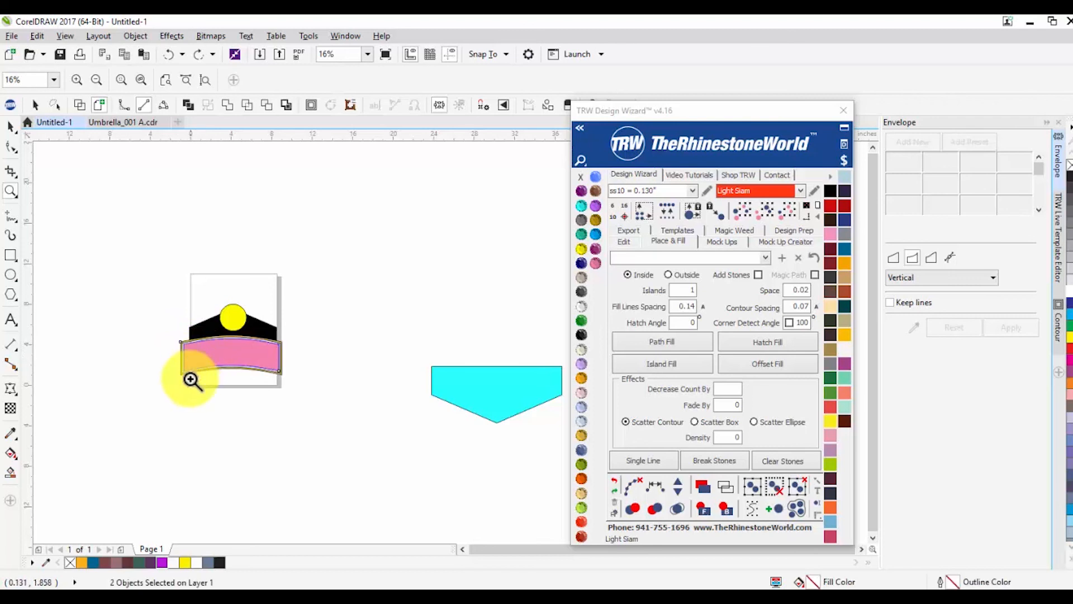
Step: Group the pink banner panel with its gold border
scroll(193, 413, "up", 8)
scroll(241, 366, "down", 4)
key("space")
scroll(212, 353, "down", 5)
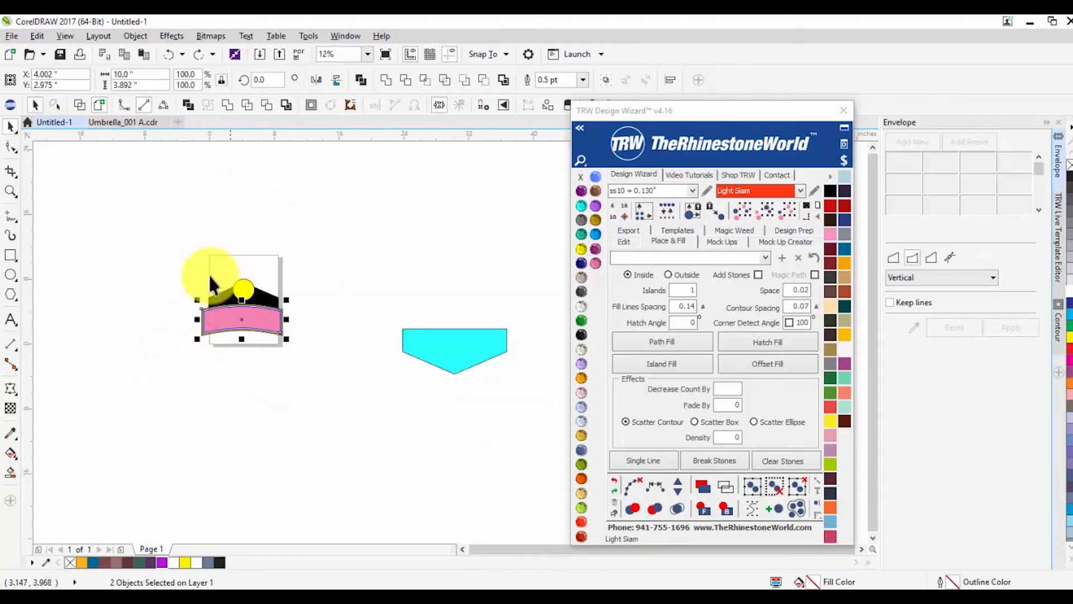
left_click(188, 296)
left_click_drag(267, 352, 239, 330)
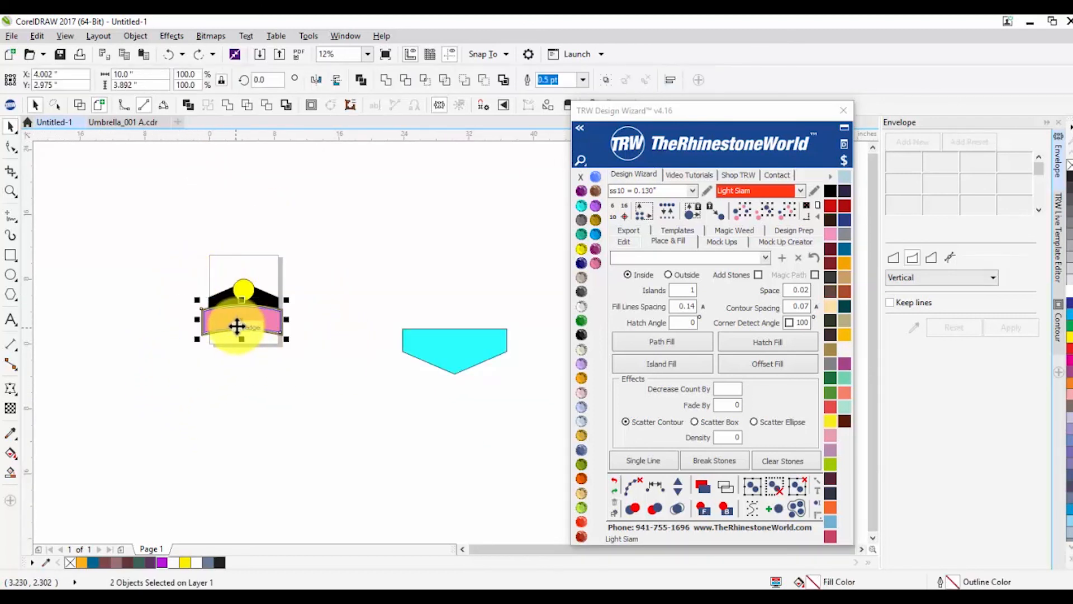
key("ctrl+g")
Step: Move the banner group beneath the yellow circle, centred at about X 4.292, Y 2.933 inches
scroll(247, 292, "up", 3)
left_click_drag(247, 291, 273, 360)
scroll(267, 372, "up", 2)
key("Down")
key("Down")
key("Down")
key("Down")
key("Down")
key("Down")
key("Down")
key("Down")
key("Down")
key("Down")
key("Down")
key("Down")
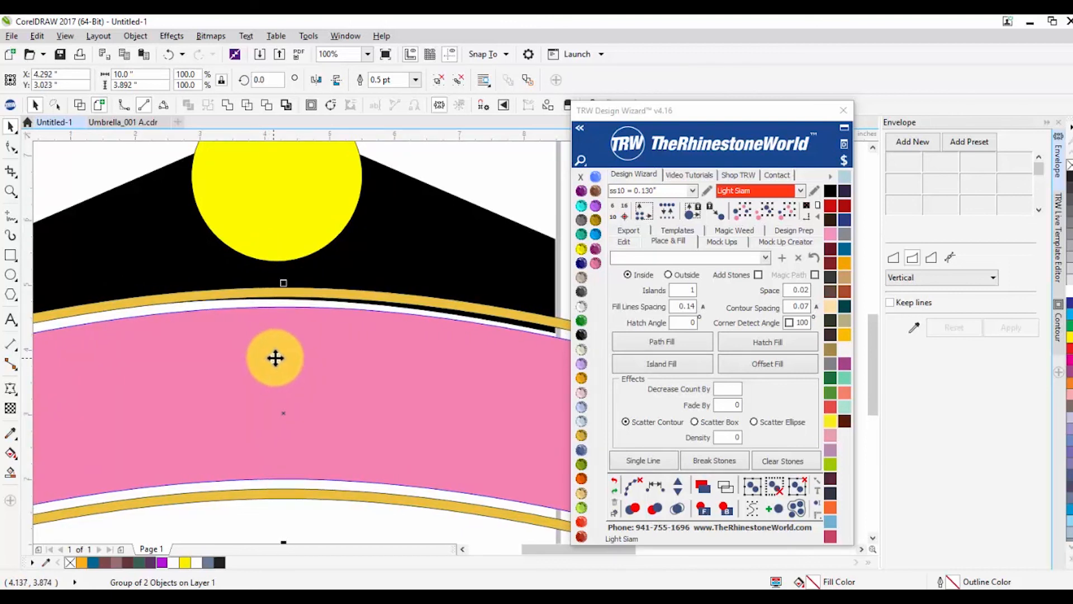
key("Down")
scroll(285, 353, "down", 2)
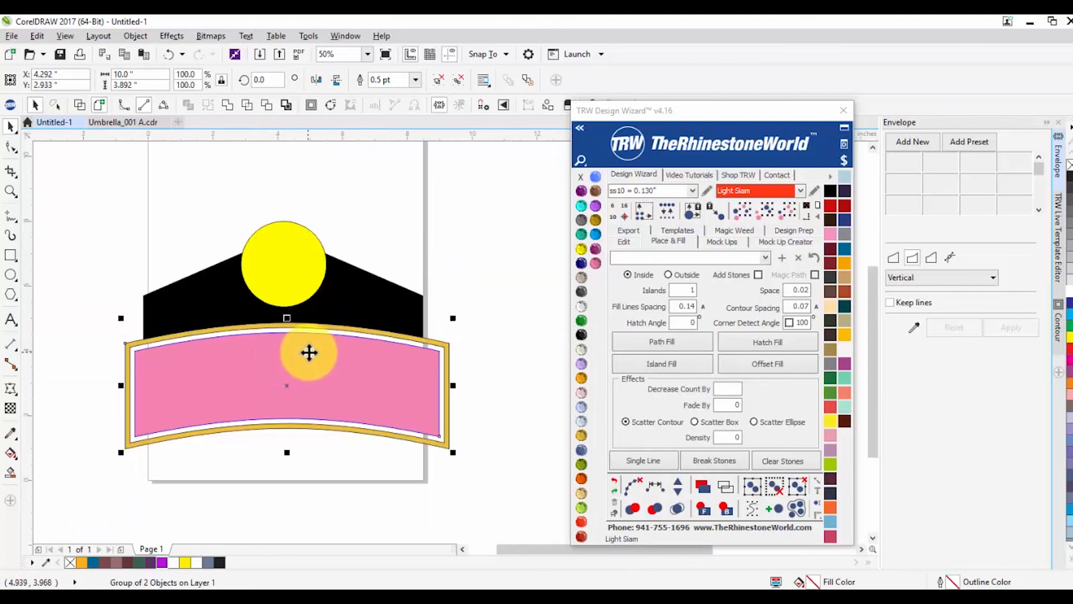
Step: Ungroup the banner and weld its outer border to the black half-hexagon
left_click(447, 221)
left_click(430, 361)
left_click(478, 201)
left_click(436, 341)
left_click(412, 305, "shift")
left_click(394, 81)
left_click(480, 260)
Step: Create an inset copy of the pink panel about 9.26 by 3.063 inches and cut it out, leaving a thin inner frame
left_click(333, 397)
left_click(651, 361)
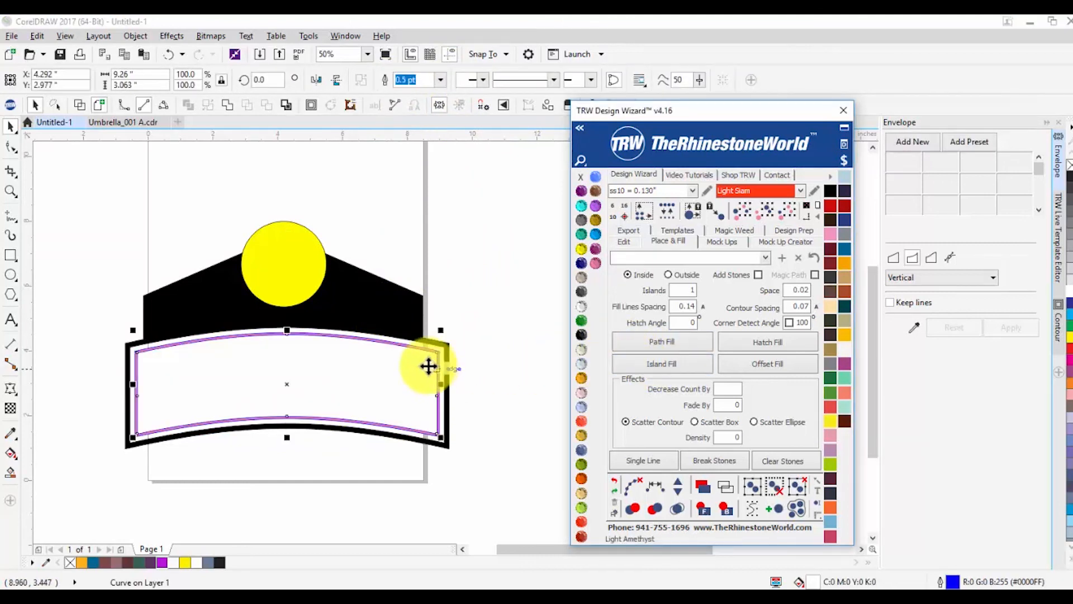
scroll(430, 356, "up", 2)
left_click(426, 334)
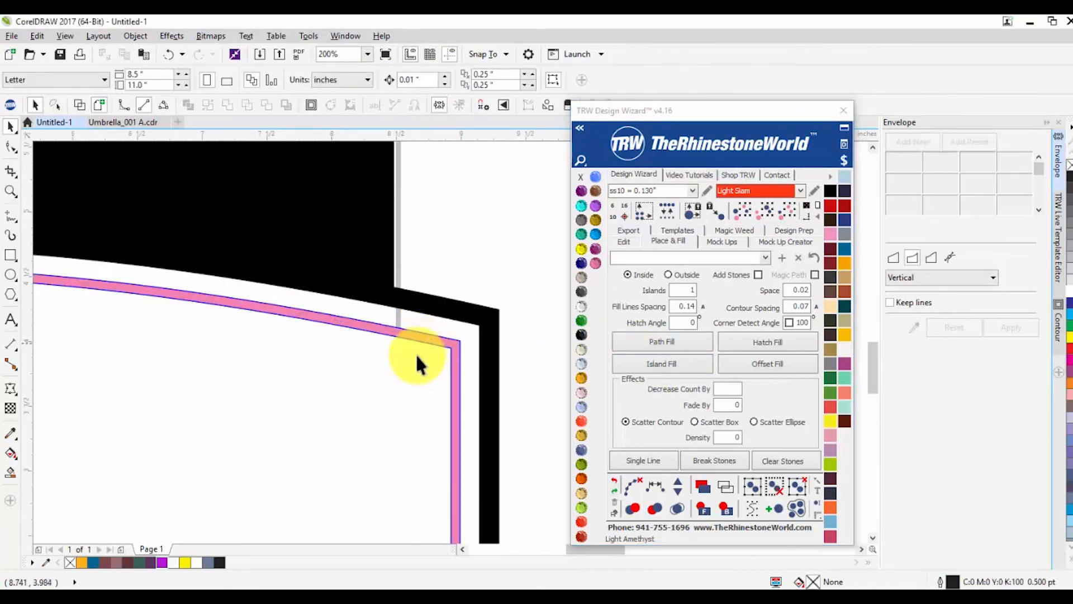
left_click(427, 334)
left_click(401, 327, "shift")
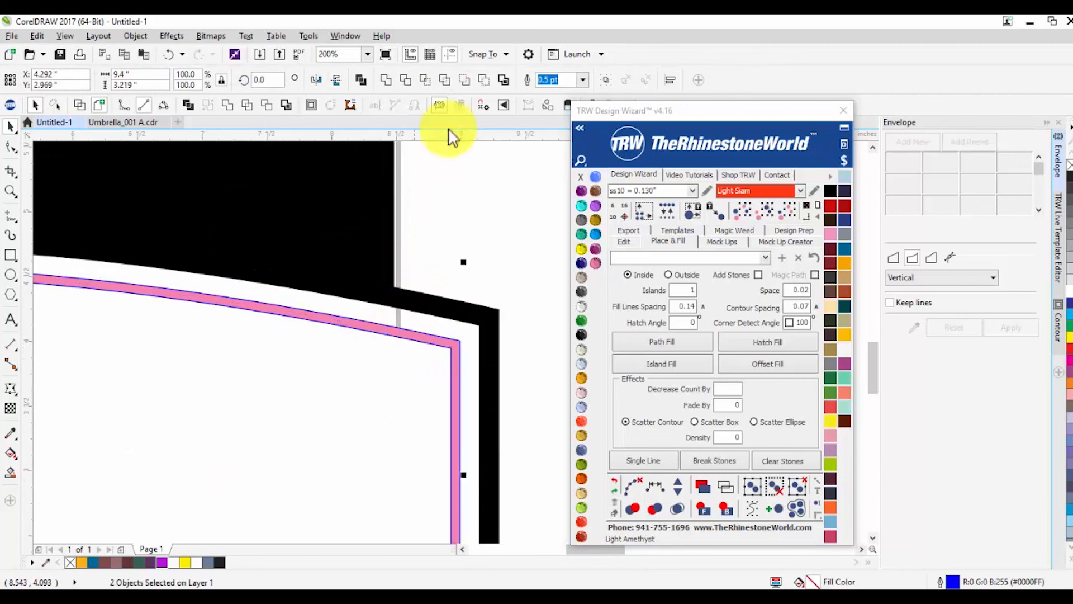
left_click(482, 82)
left_click(509, 206)
scroll(474, 265, "down", 3)
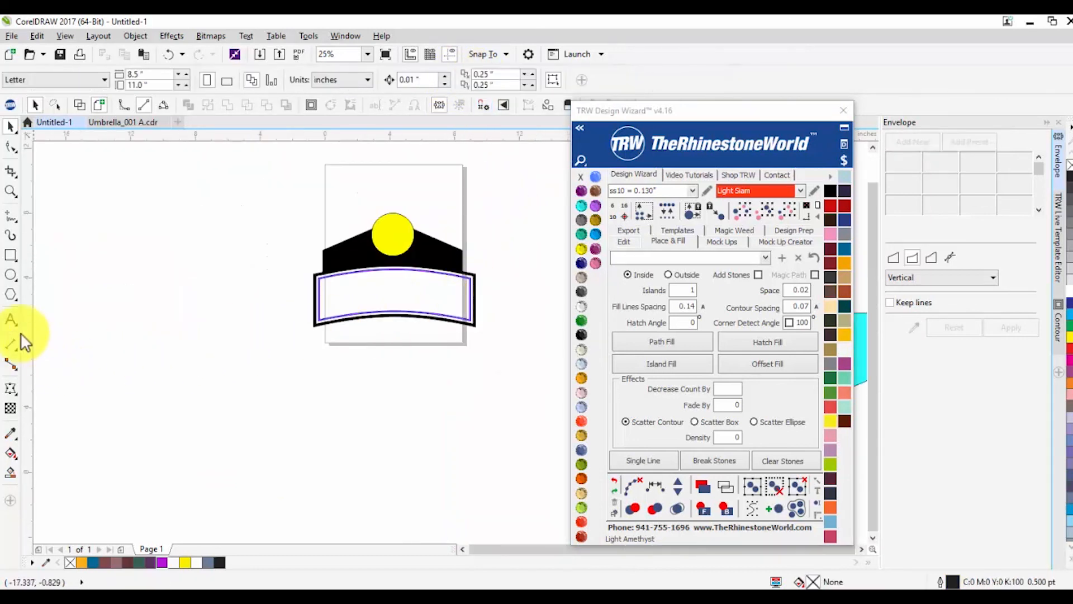
Step: Add the Arial text MMM below the page, enlarge it to about 6.2 inches wide and center-align it
left_click(10, 319)
scroll(391, 372, "up", 1)
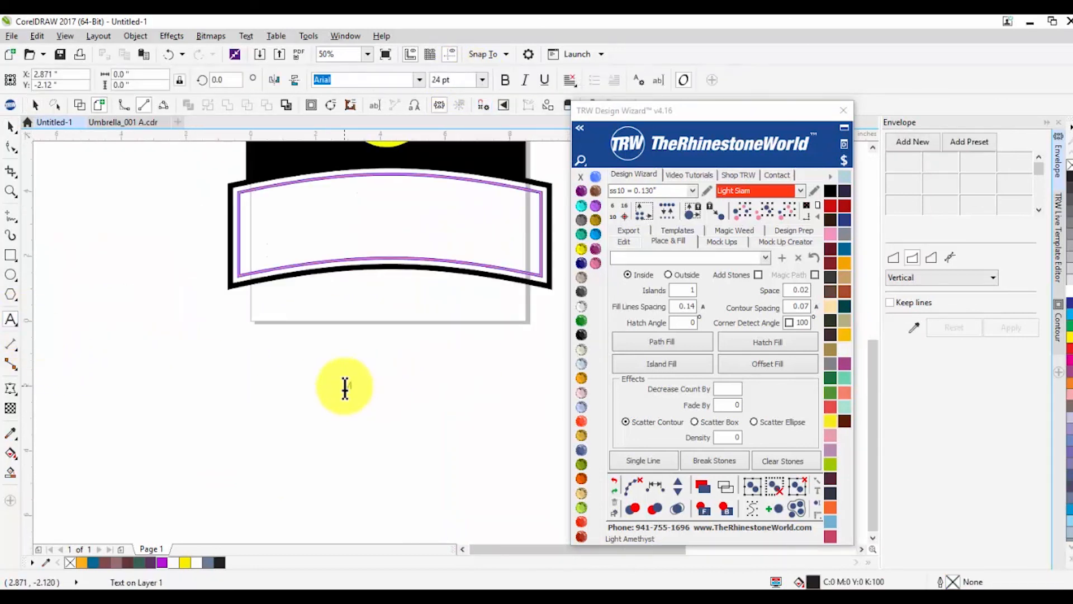
left_click(344, 387)
type("MMM")
left_click(485, 321)
left_click_drag(374, 395, 550, 448)
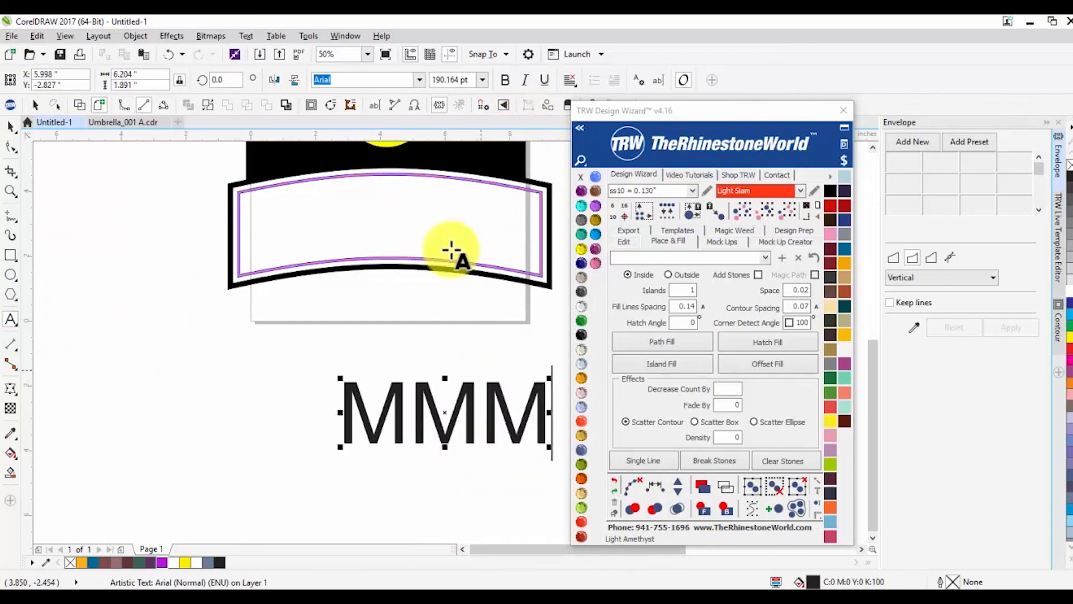
left_click(575, 81)
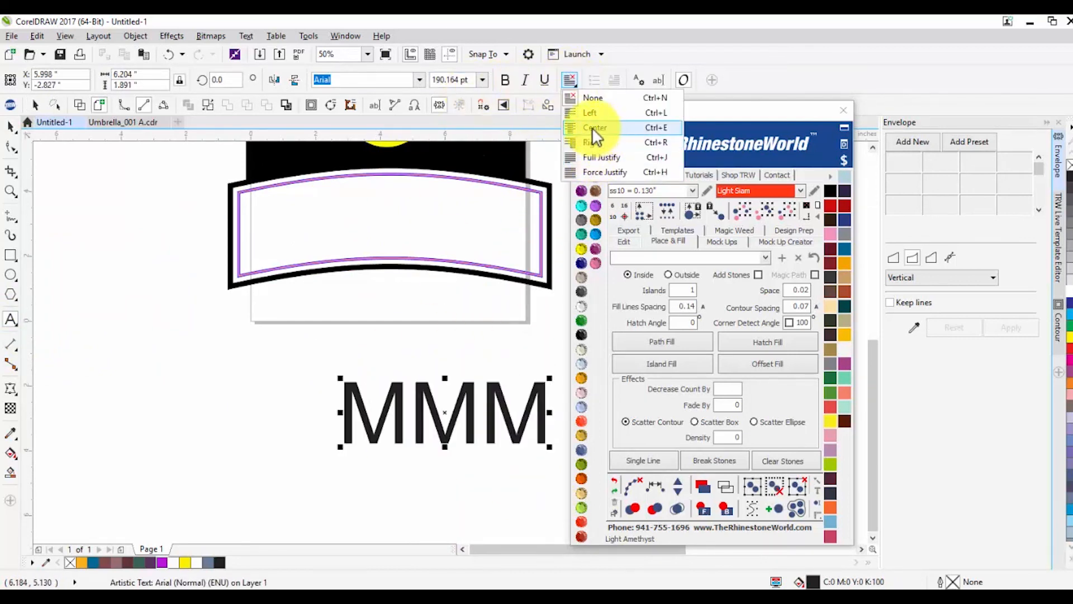
left_click(595, 128)
Step: Move the MMM text into the banner and stretch it to about 8.99 inches wide
left_click(11, 127)
left_click_drag(435, 427, 382, 250)
left_click_drag(493, 230, 537, 231)
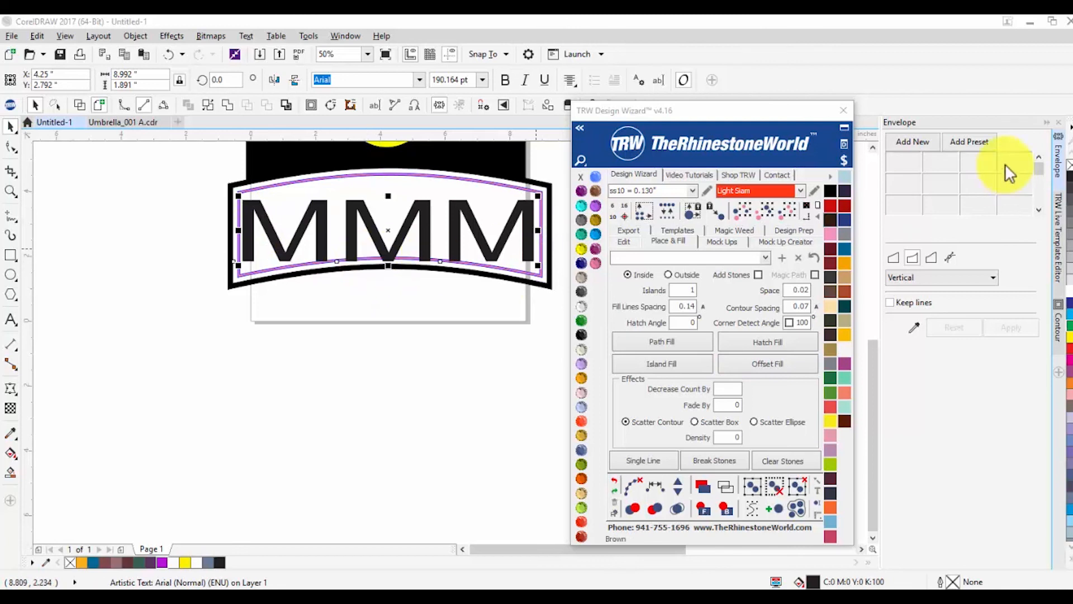
Step: Add a new envelope to the MMM text and arch it upward to follow the banner's curve
left_click(917, 144)
left_click_drag(386, 262, 386, 246)
key("space")
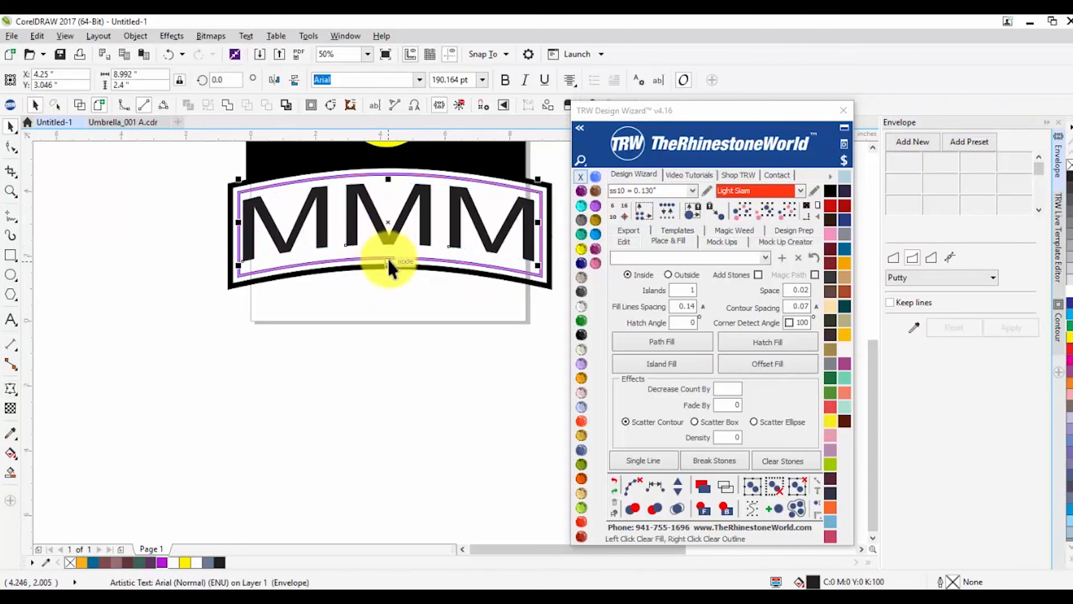
Step: Stretch the arched MMM text to about 2.74 inches tall within the banner's inner frame
left_click_drag(389, 265, 386, 272)
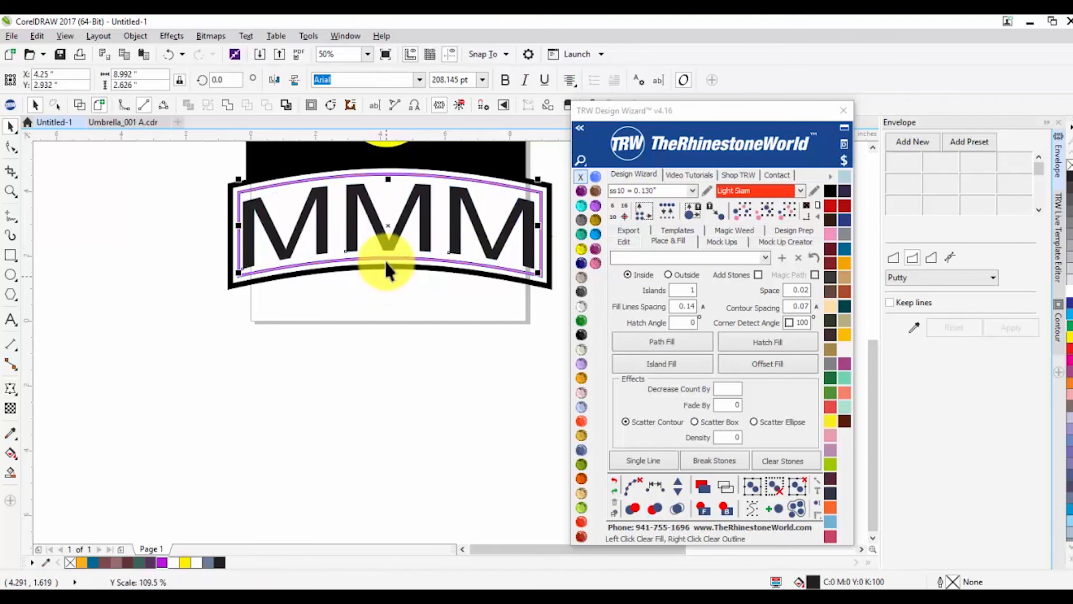
left_click_drag(386, 175, 397, 176)
scroll(386, 241, "up", 2)
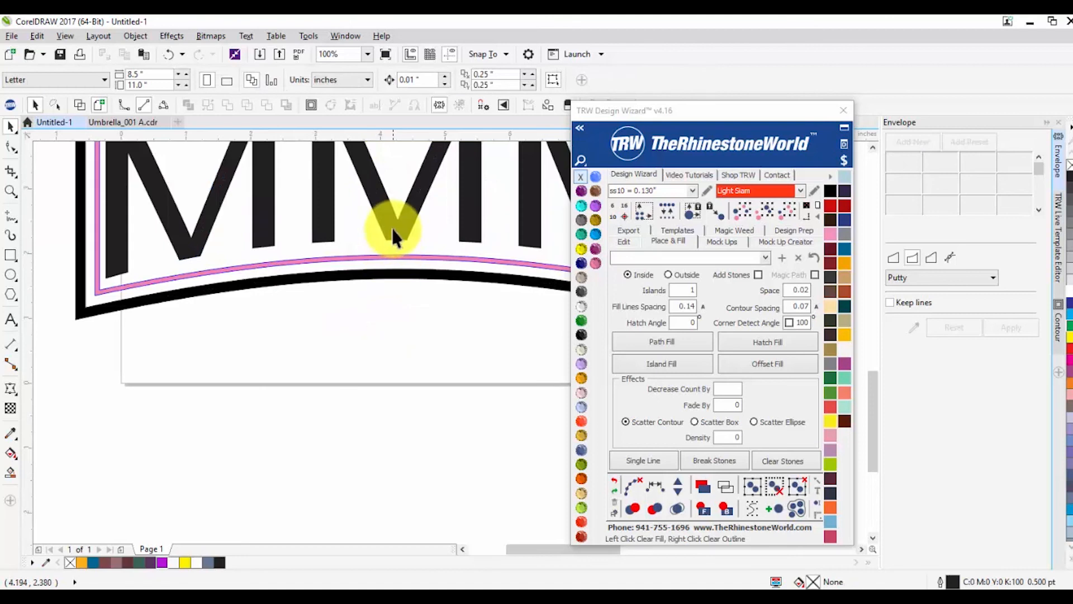
scroll(370, 300, "down", 2)
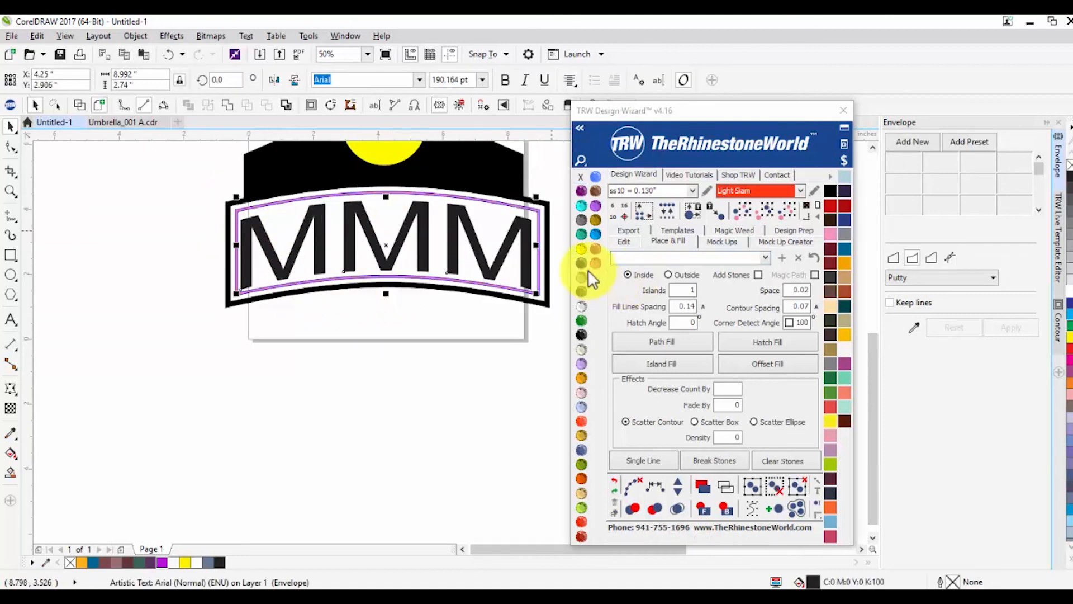
Step: Narrow the MMM text to about 8.885 inches and place it within the inner frame at about X 4.25, Y 2.969 inches
scroll(223, 282, "up", 2)
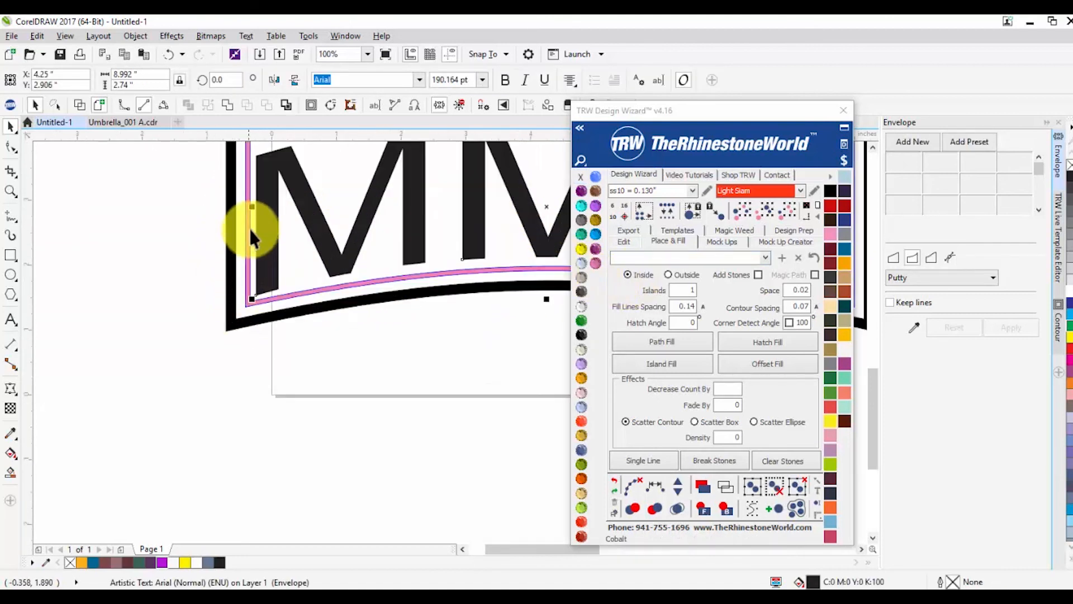
left_click_drag(252, 207, 259, 206)
scroll(272, 261, "down", 2)
scroll(317, 261, "up", 2)
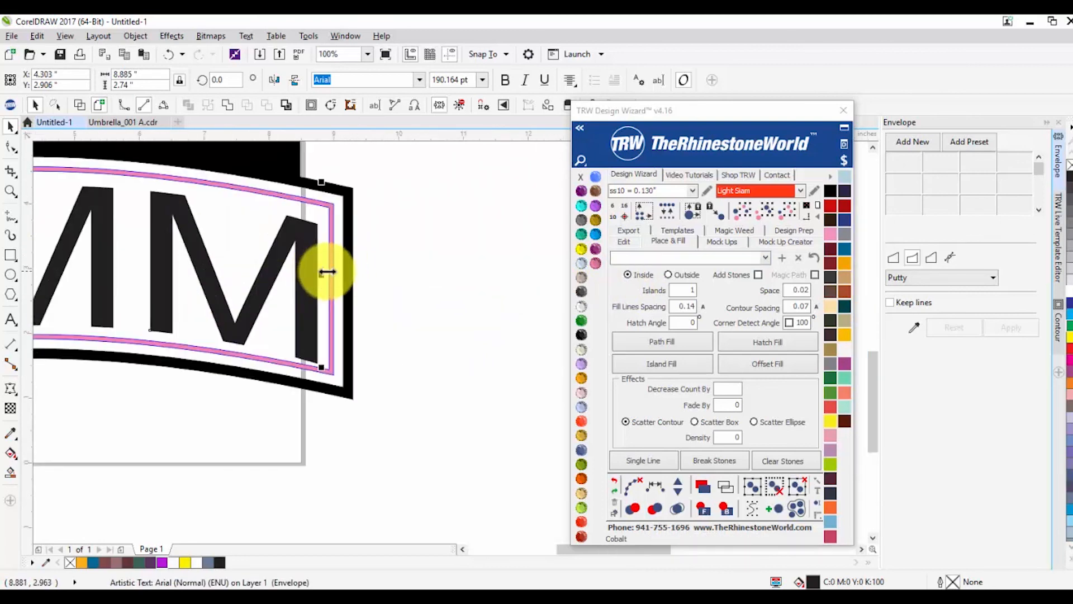
scroll(389, 322, "down", 4)
left_click_drag(369, 311, 311, 303)
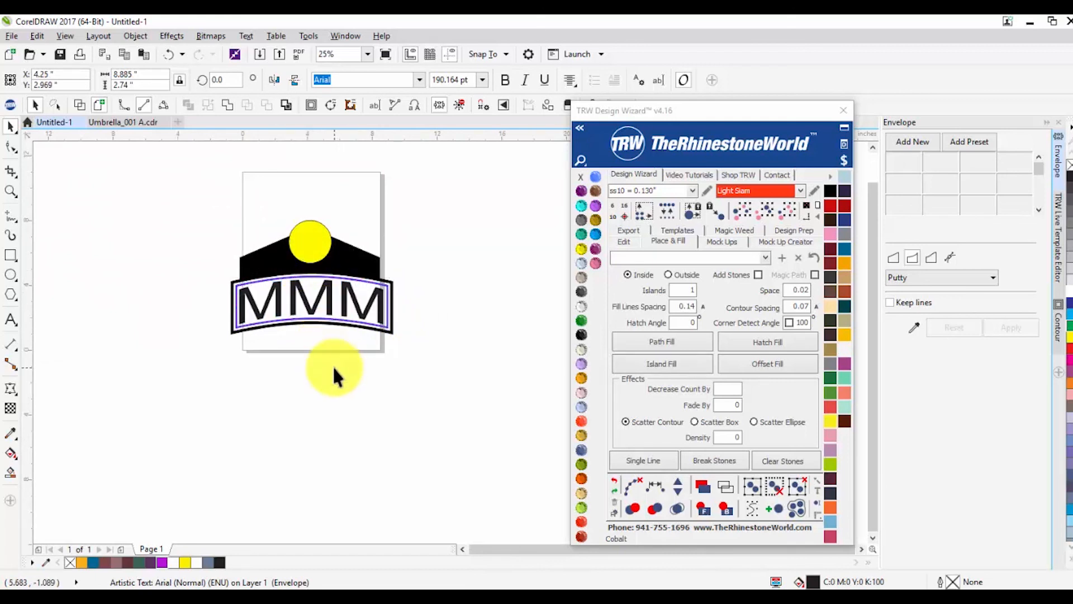
left_click(333, 365)
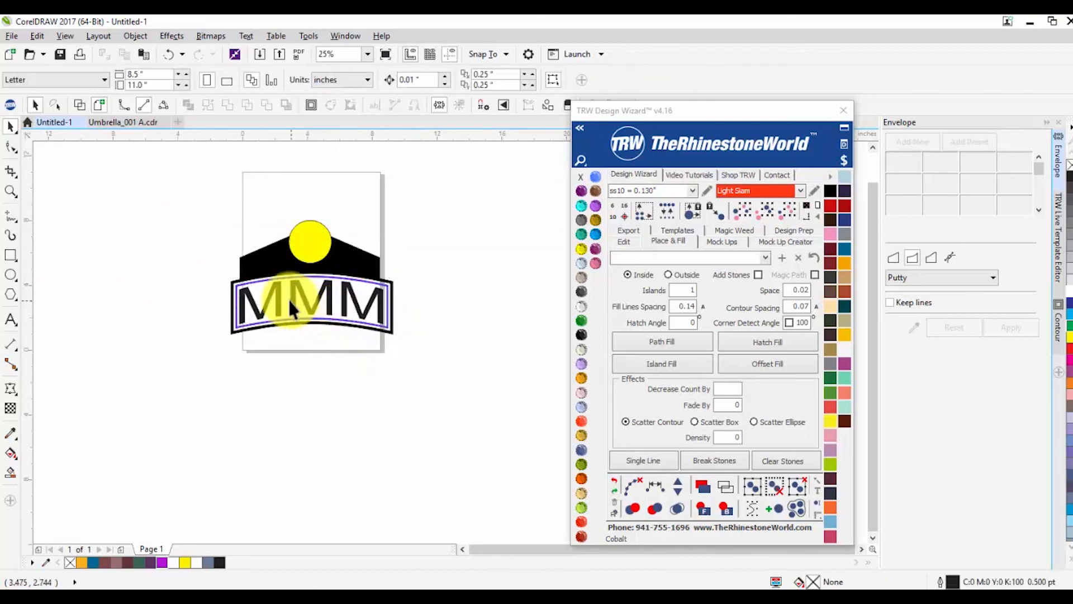
Step: Find the MMM text with the TRW Live Template Editor and replace it with CHAMPIONSHIP
left_click(1057, 240)
left_click(914, 216)
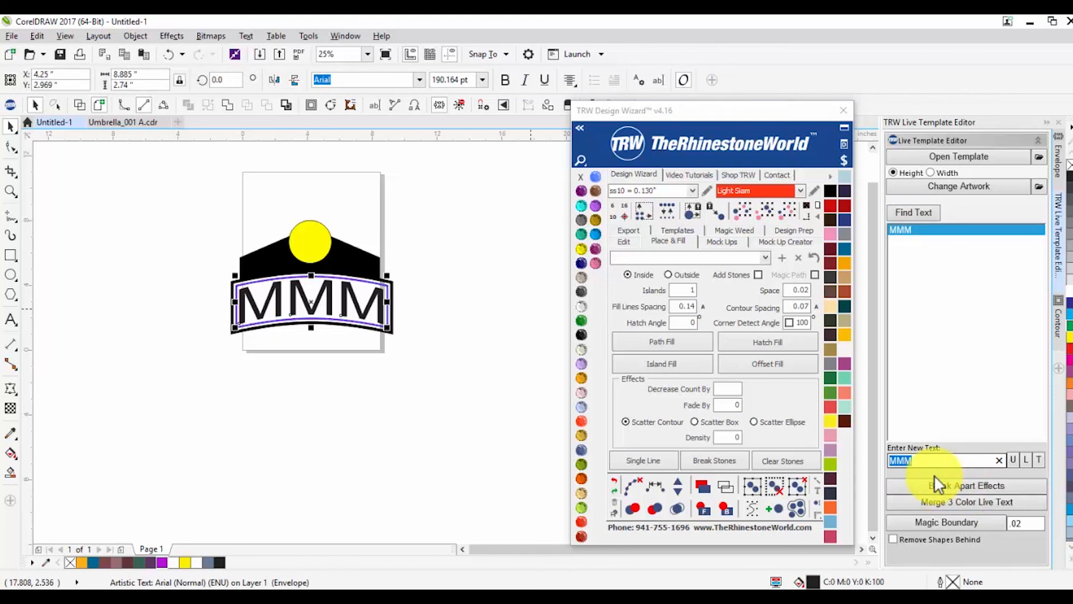
type("CHAMPIONSHIP")
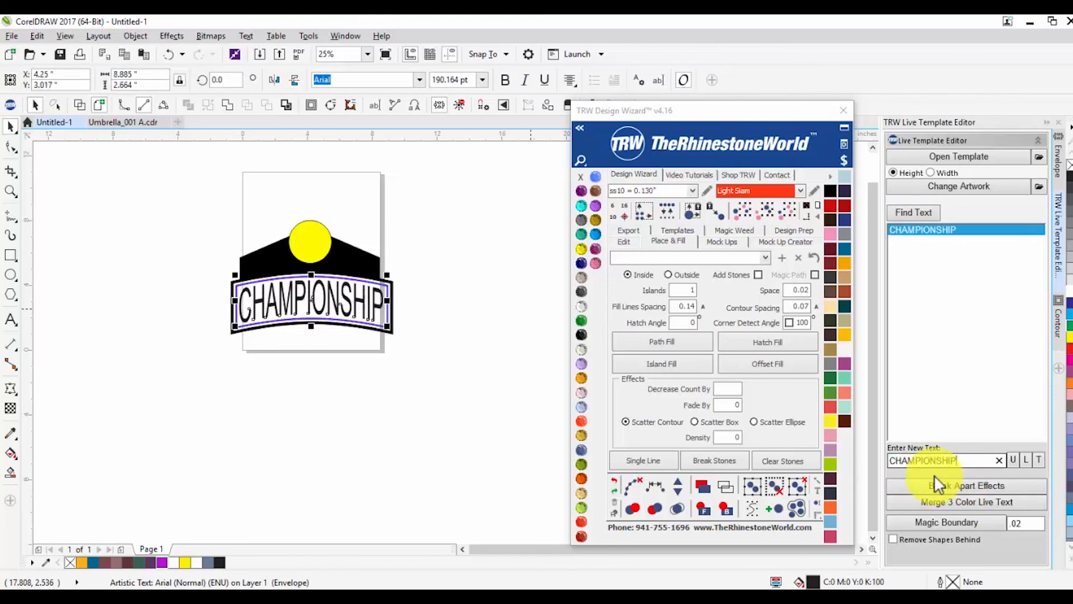
left_click(112, 202)
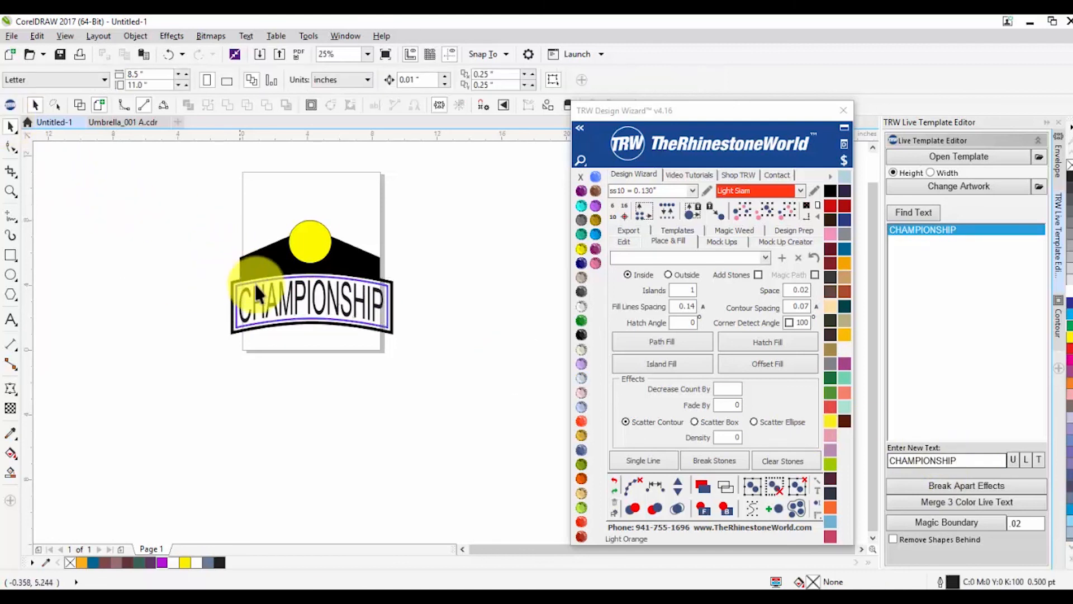
Step: Set the font of the CHAMPIONSHIP banner text to Impact
left_click(272, 299)
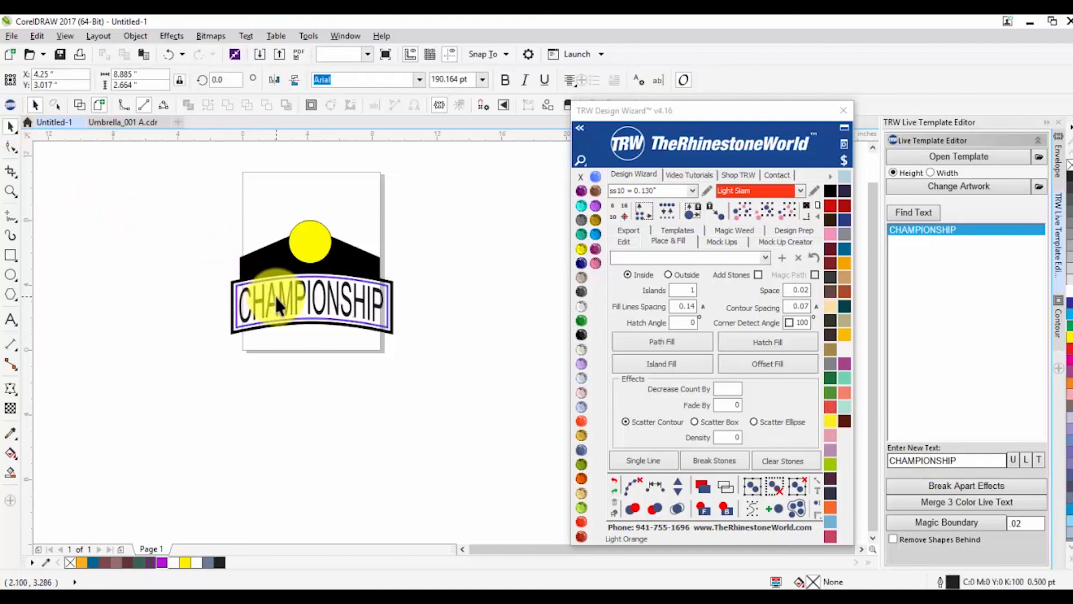
left_click(421, 80)
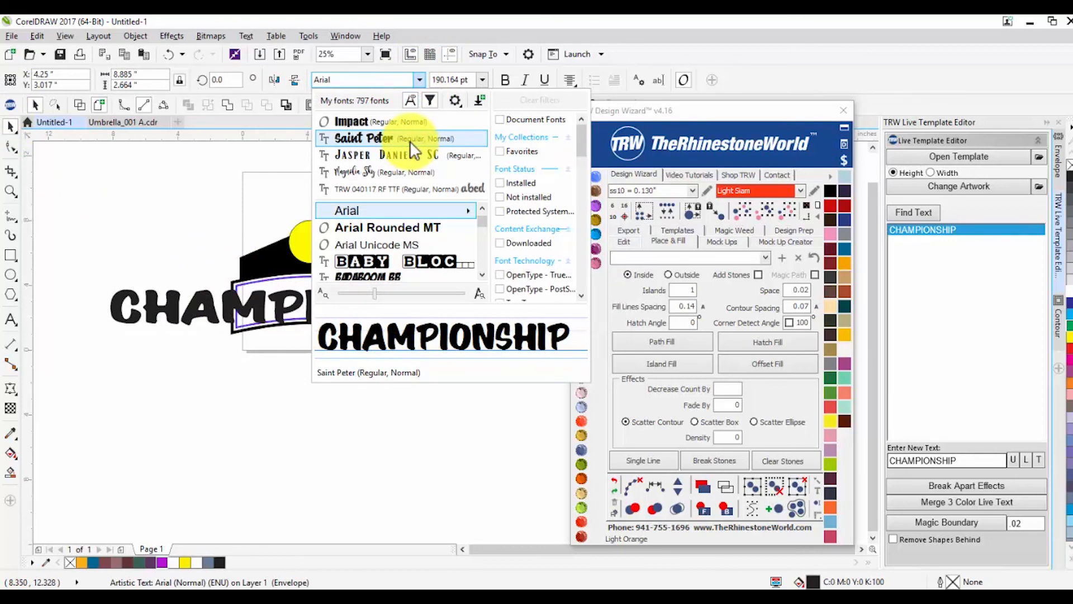
scroll(425, 243, "down", 3)
scroll(402, 258, "down", 2)
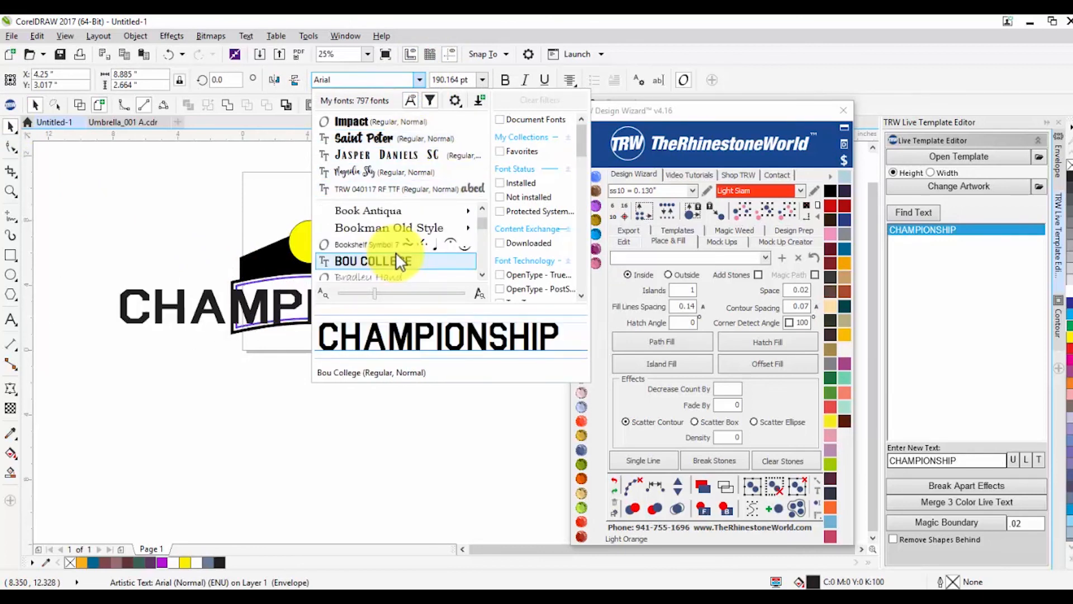
scroll(397, 254, "down", 3)
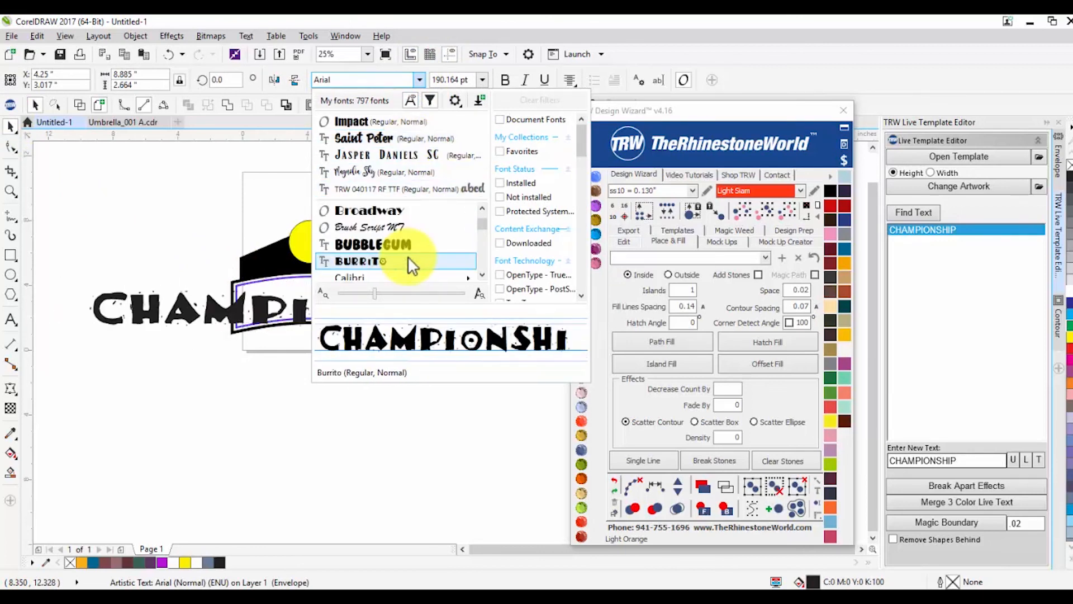
key("i")
left_click(404, 226)
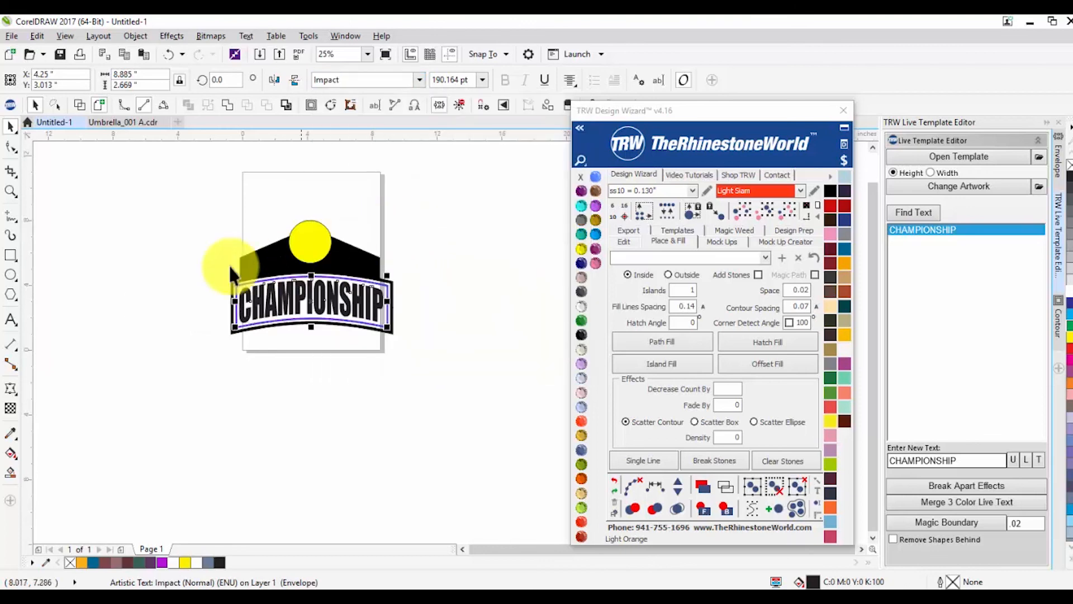
left_click(320, 321)
scroll(320, 320, "up", 1)
left_click(279, 291)
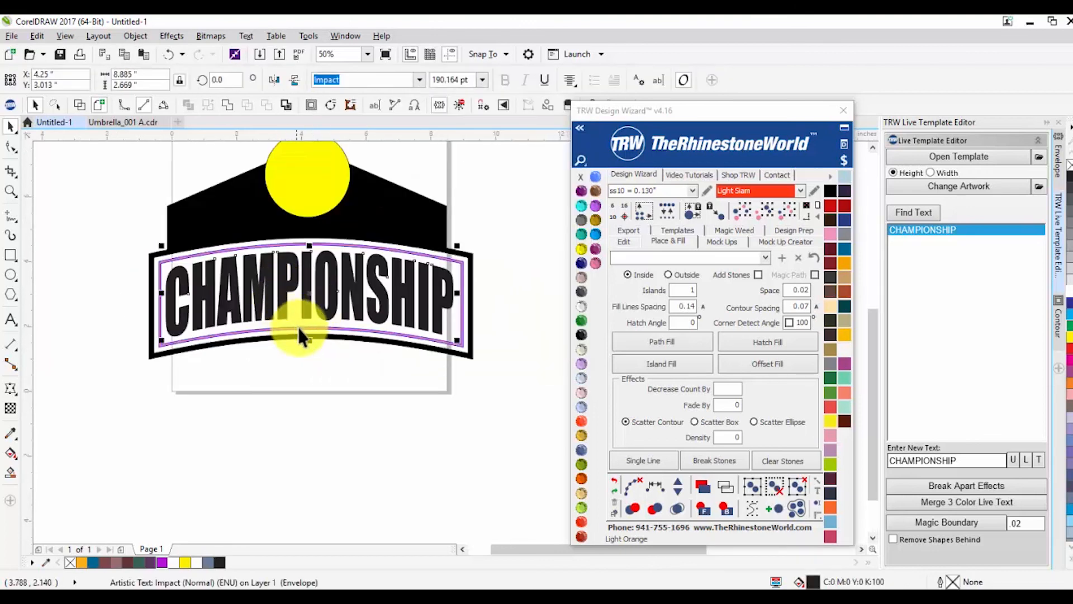
Step: Stretch the arched CHAMPIONSHIP text downward inside the banner to a height of about 2.73 in
scroll(300, 329, "up", 1)
left_click_drag(309, 337, 306, 347)
scroll(298, 370, "down", 1)
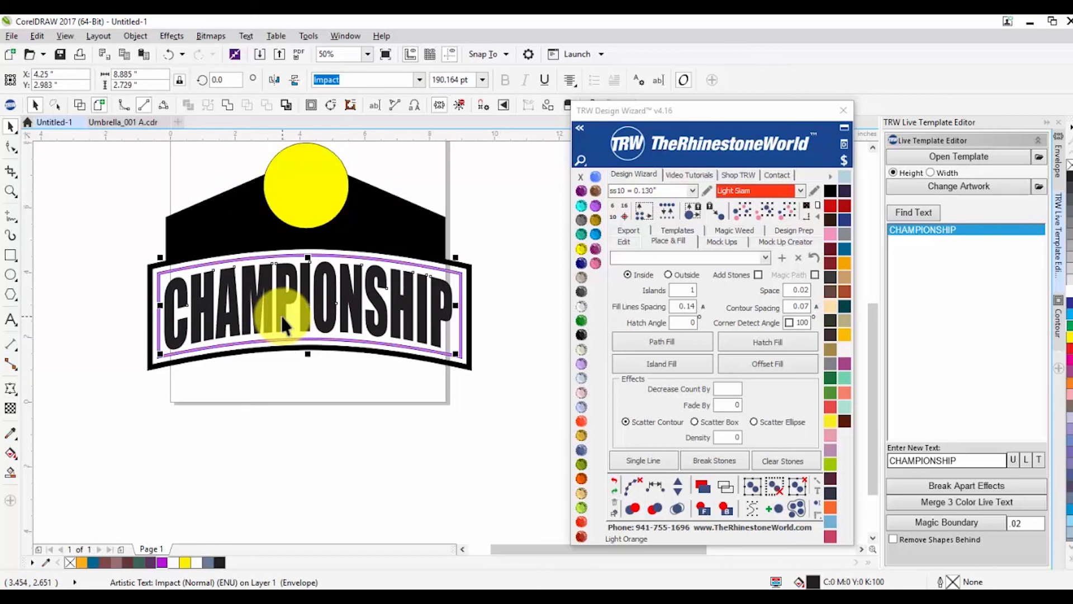
left_click(300, 394)
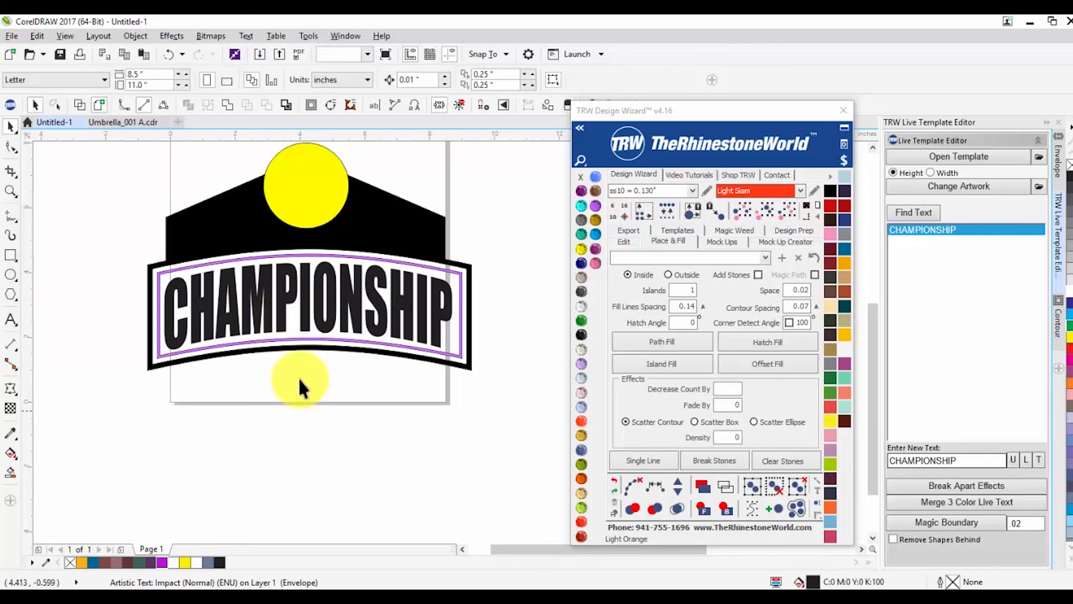
Step: Add a one-step red (#FF0000) contour at a 0.08 in offset around the CHAMPIONSHIP text
left_click(300, 305)
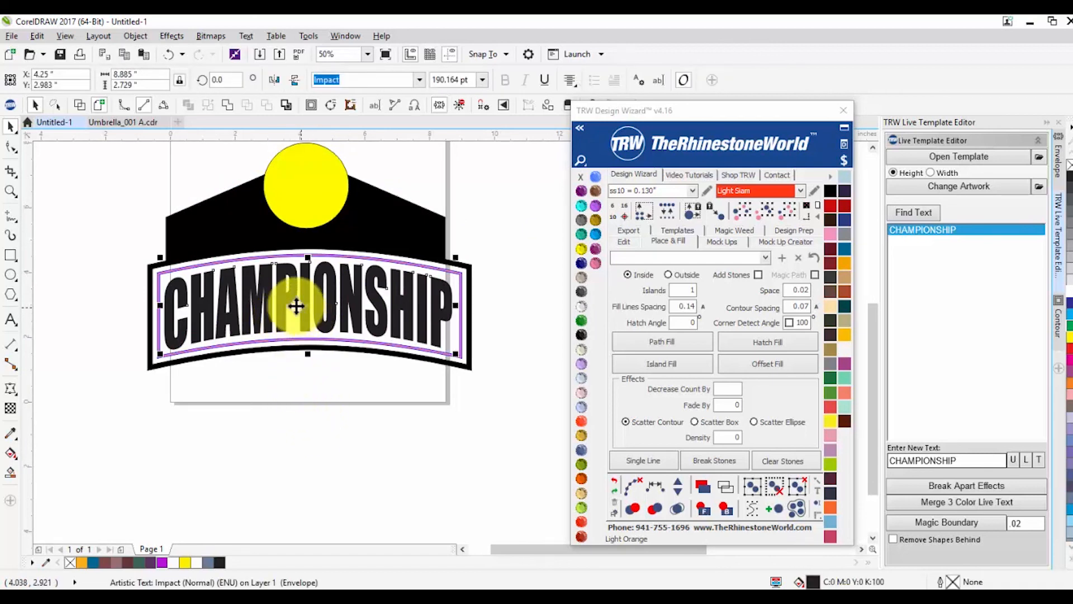
left_click(310, 104)
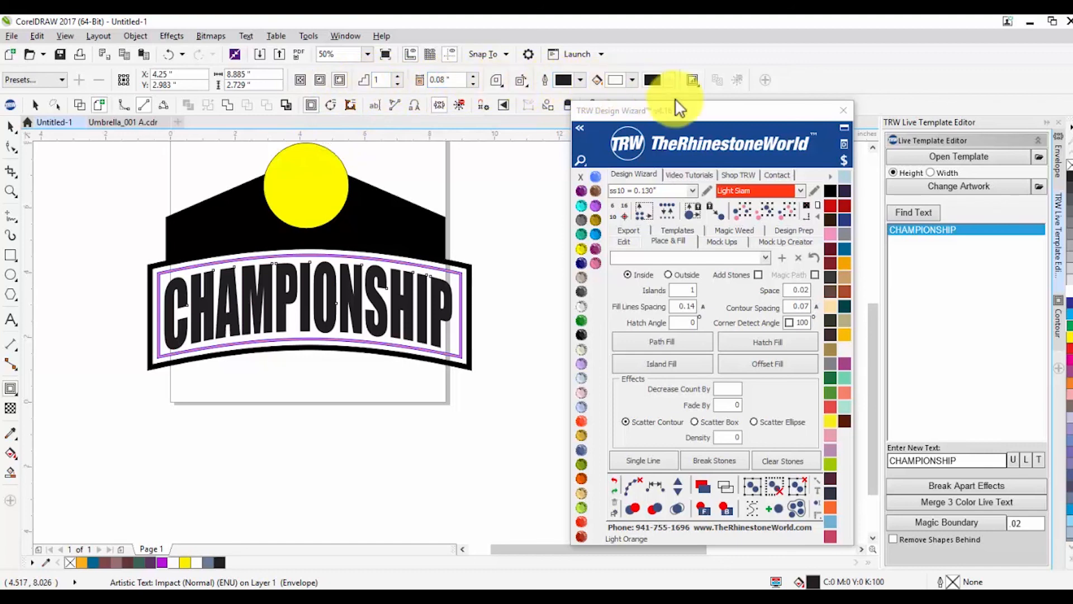
left_click_drag(651, 119, 756, 186)
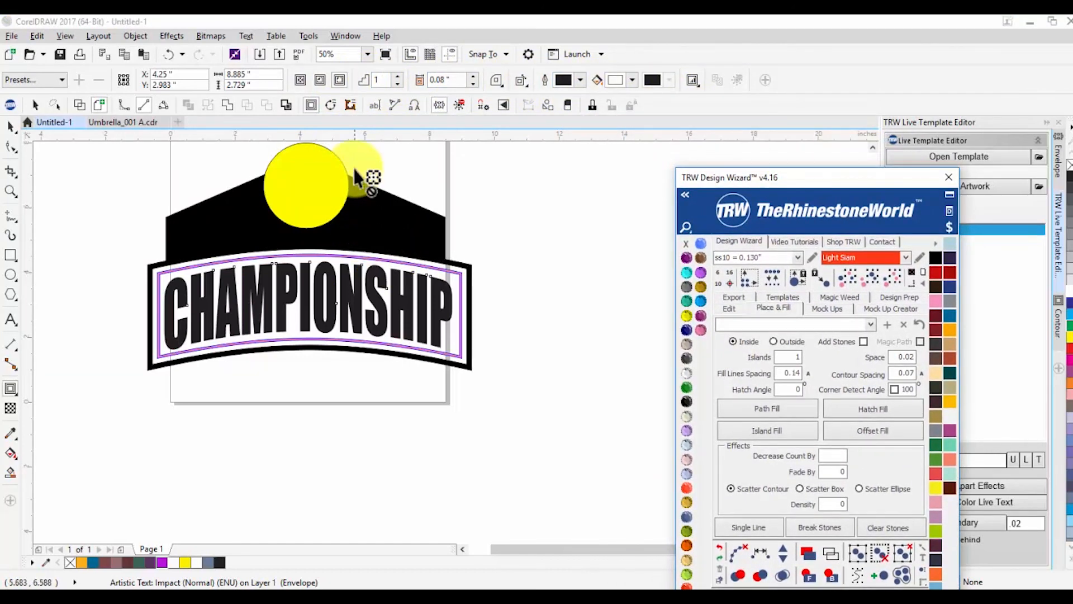
left_click(633, 81)
left_click(648, 186)
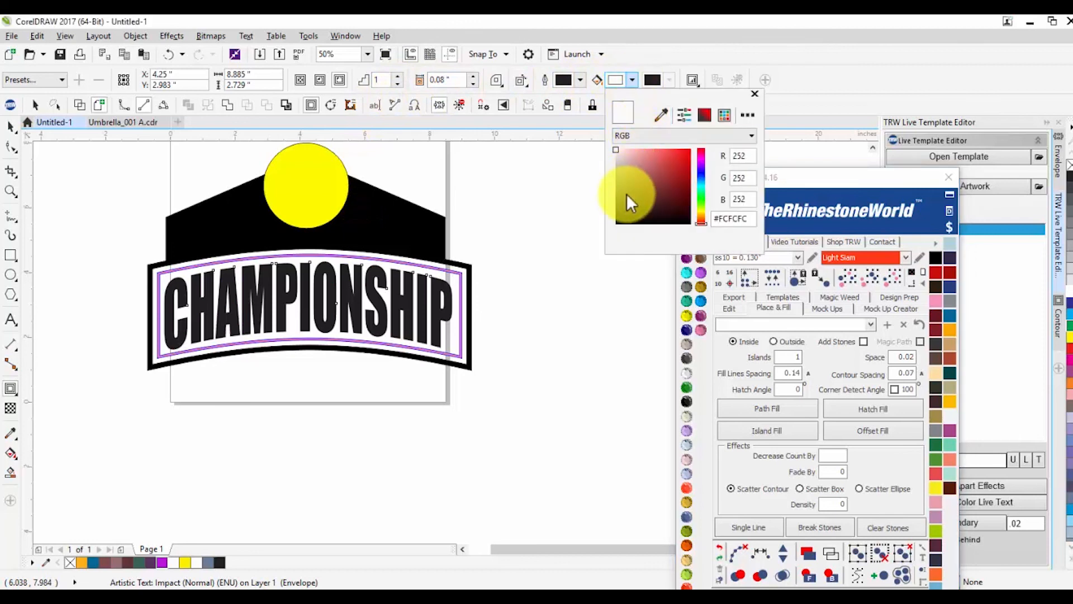
left_click_drag(687, 168, 726, 131)
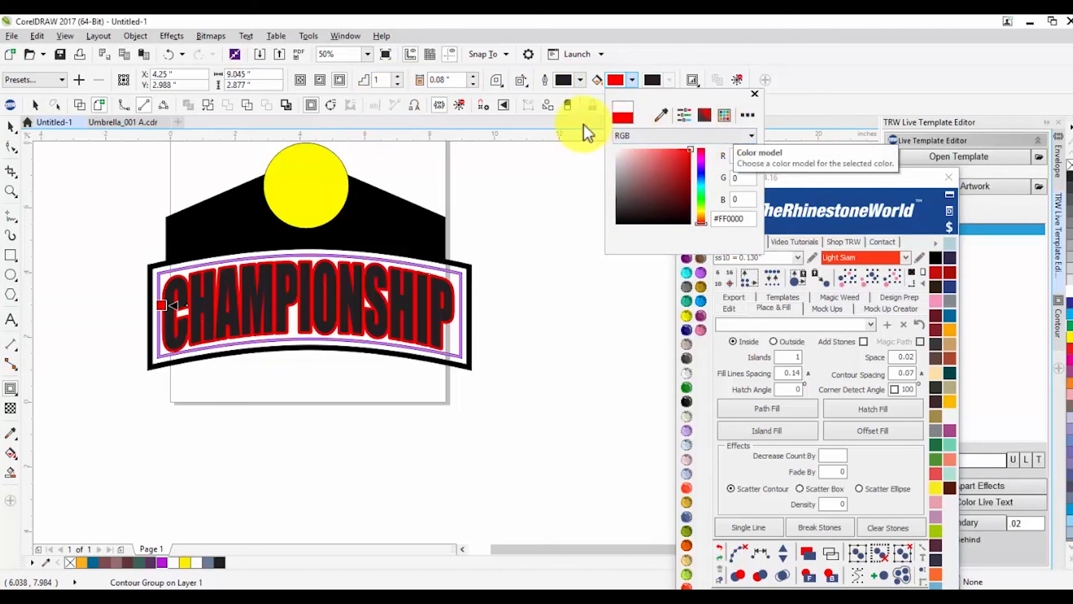
Step: Give the red contour around CHAMPIONSHIP mitered corners
left_click(497, 79)
left_click(497, 80)
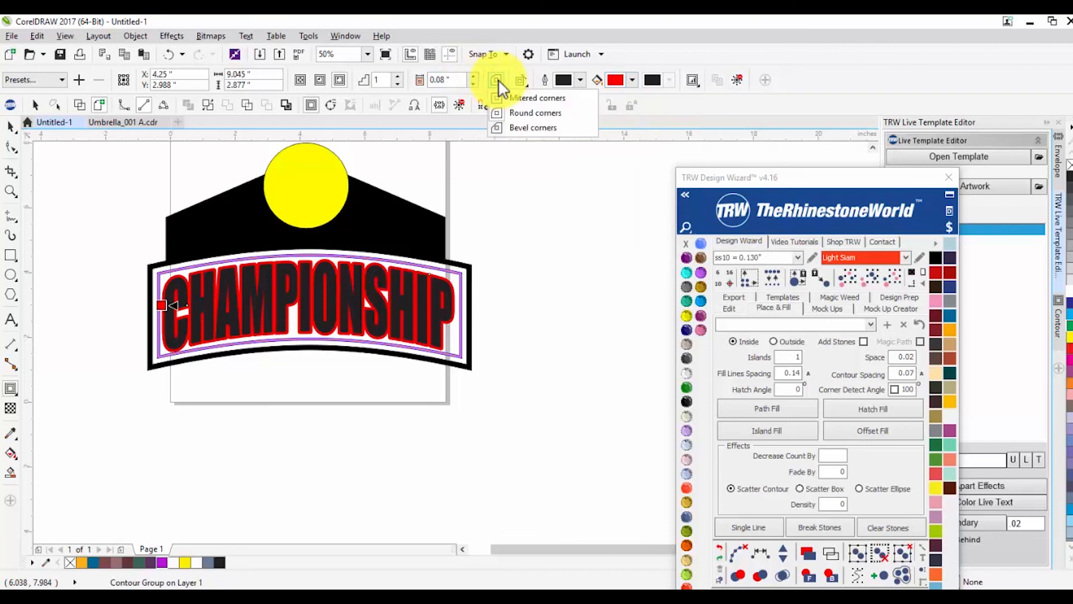
left_click(509, 99)
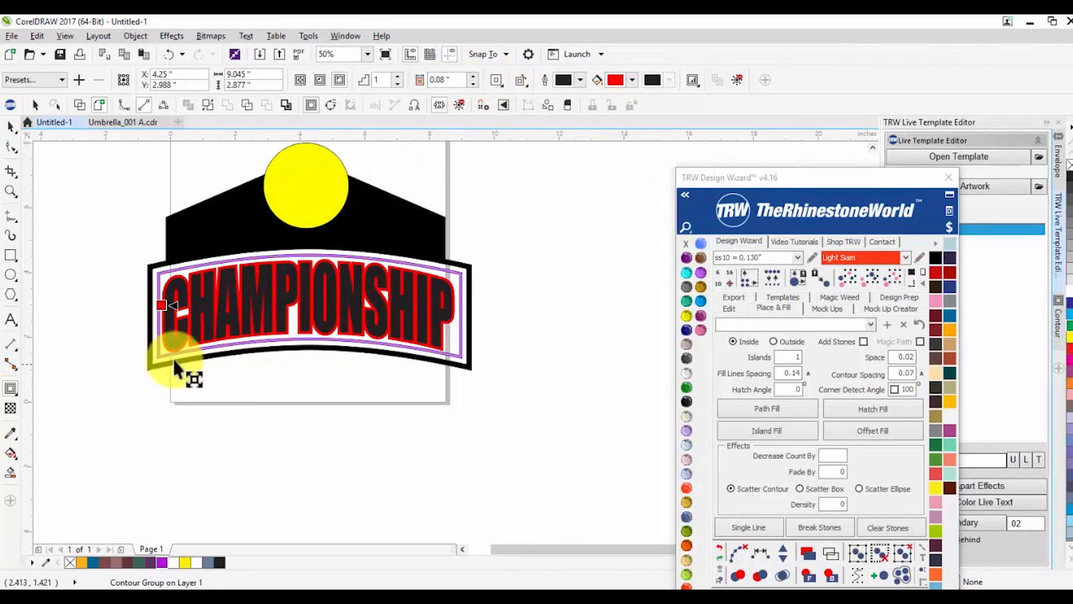
scroll(195, 335, "up", 2)
scroll(201, 299, "up", 2)
scroll(232, 311, "down", 2)
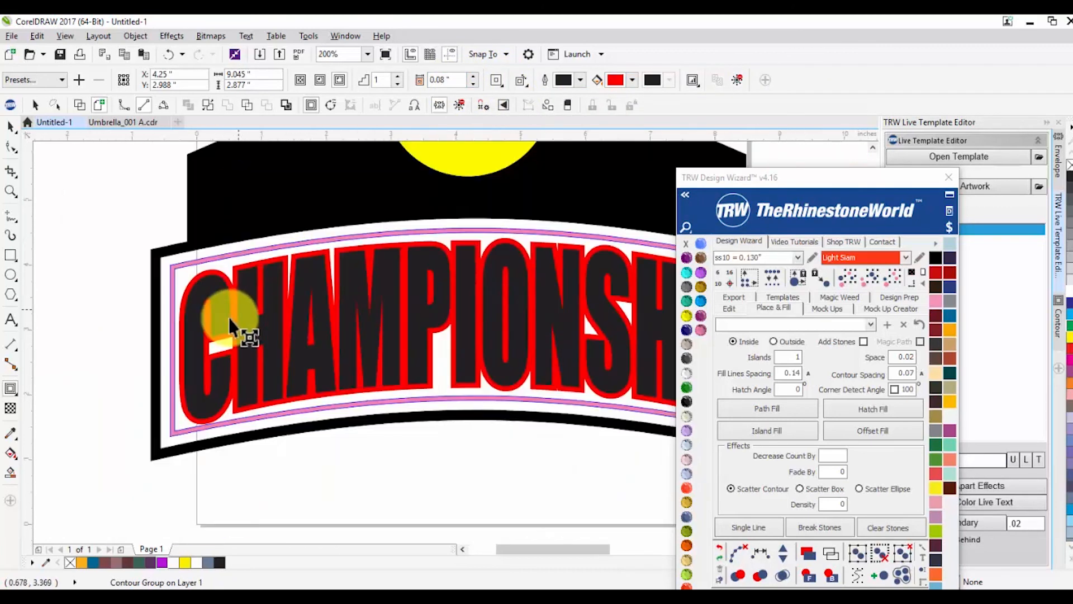
Step: Set the red contour's offset to 0.09 in
left_click(473, 76)
left_click(474, 76)
left_click(474, 76)
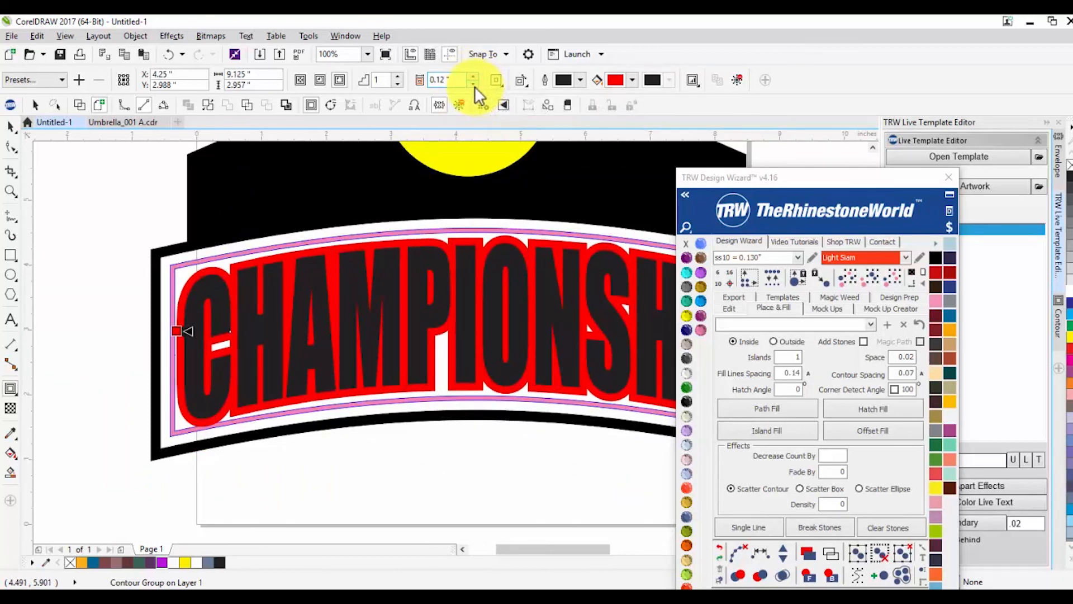
left_click(475, 85)
left_click(475, 85)
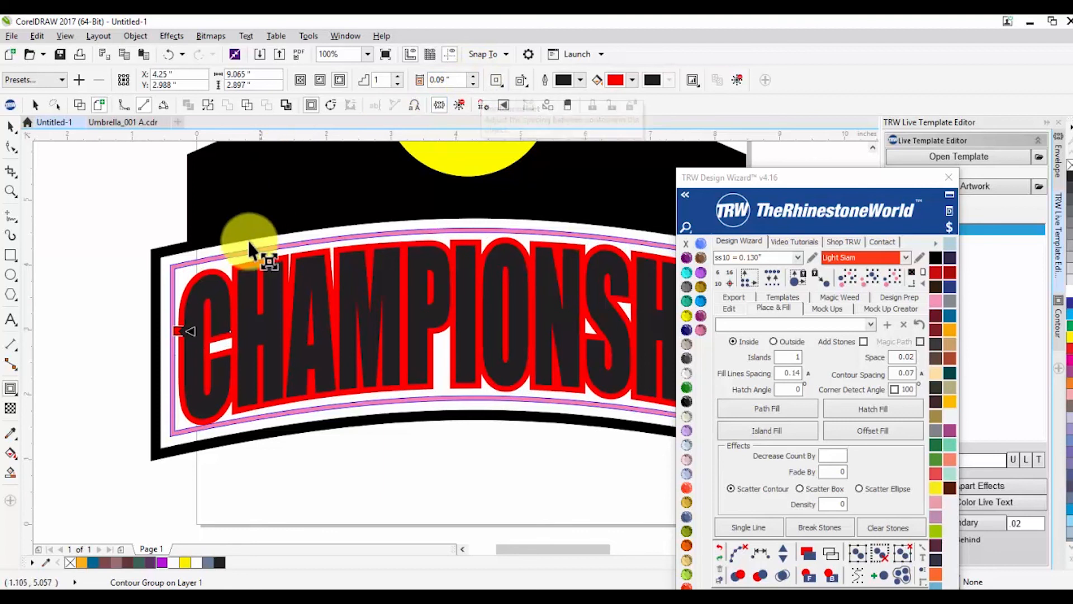
scroll(269, 246, "down", 1)
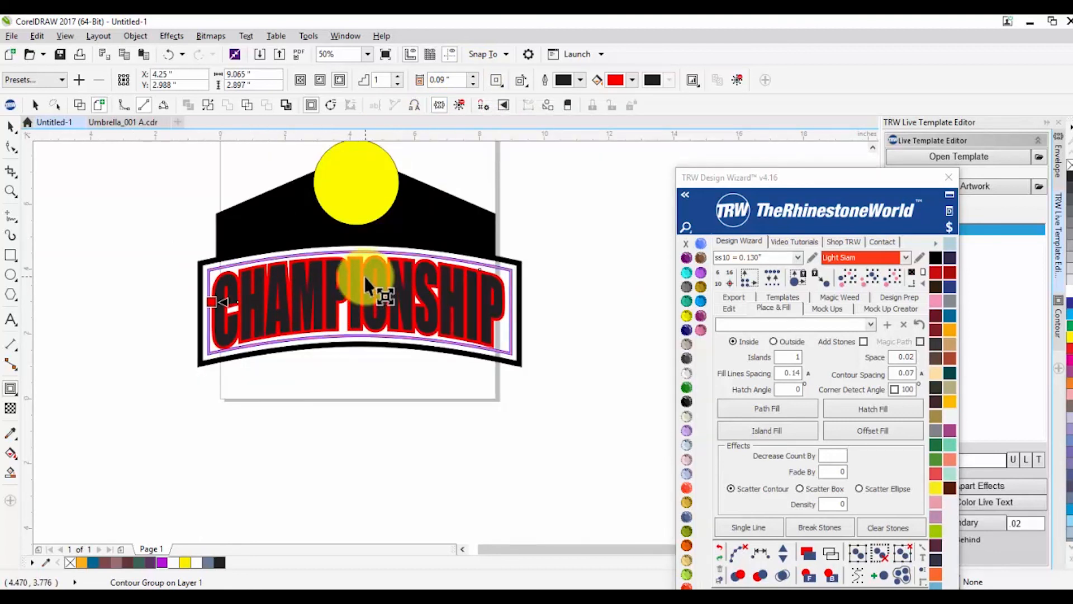
Step: Break the red contour group apart so the CHAMPIONSHIP text is independent of its contour
key("space")
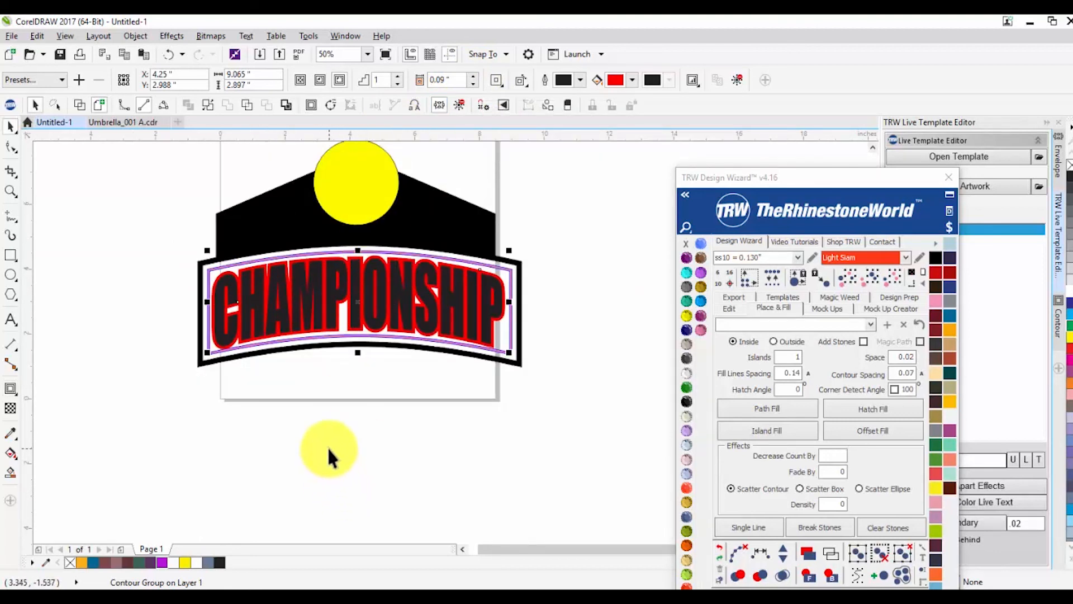
left_click(327, 444)
left_click(338, 316)
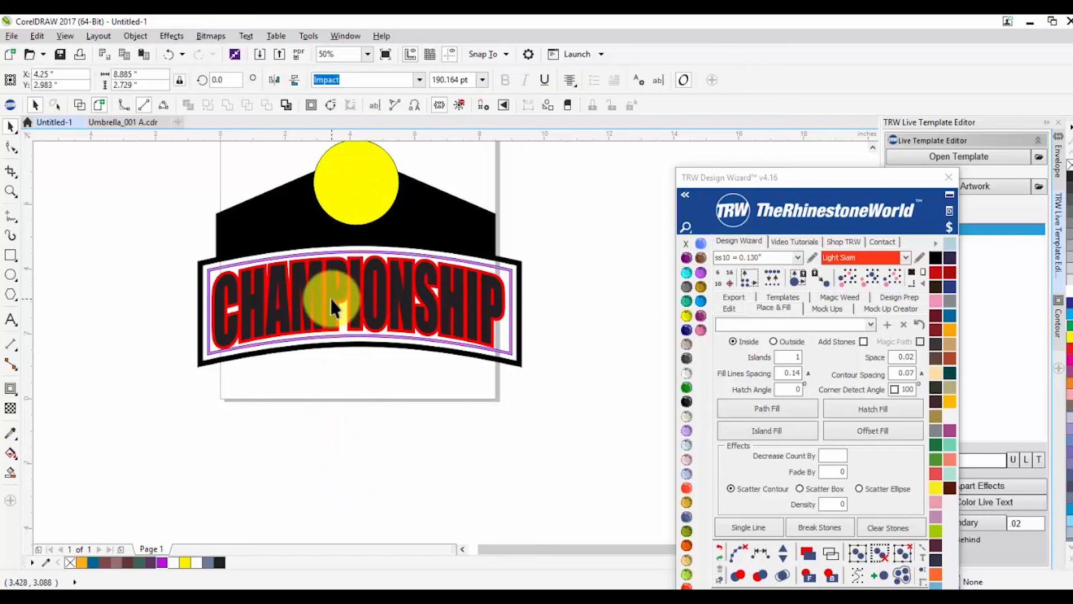
left_click(307, 403)
left_click(329, 297)
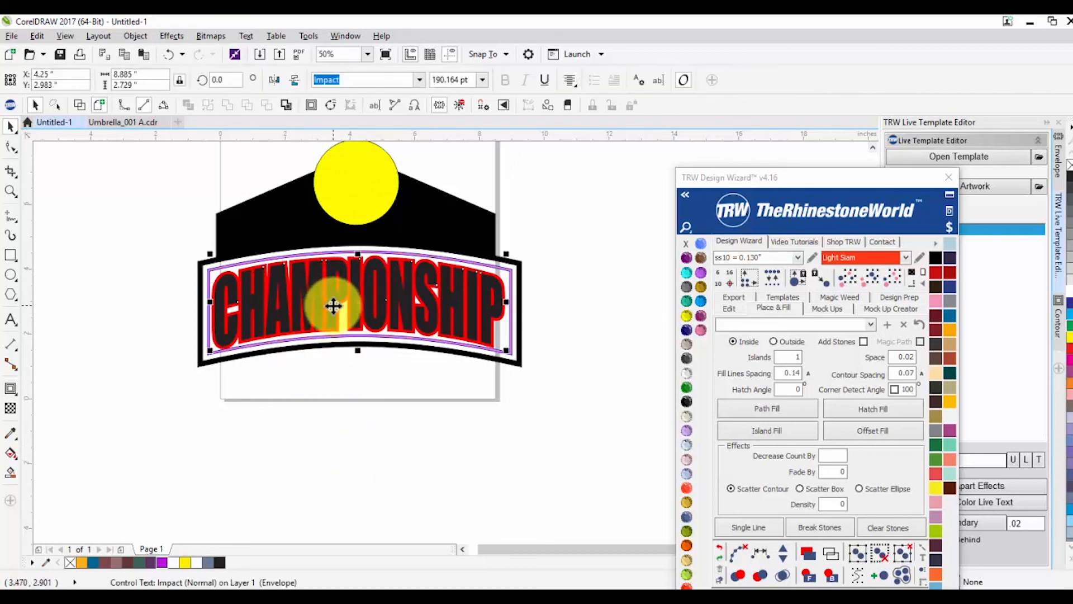
left_click(336, 338)
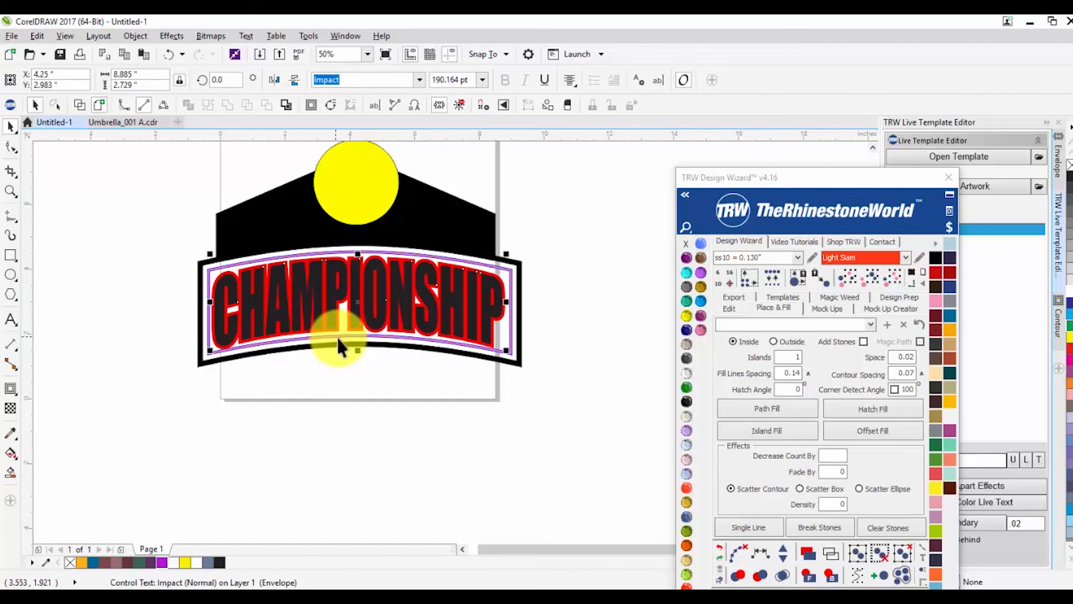
key("ctrl+k")
Step: Move the CHAMPIONSHIP text below the banner and return it to its place over the red shape
left_click(340, 368)
left_click_drag(333, 296, 339, 450)
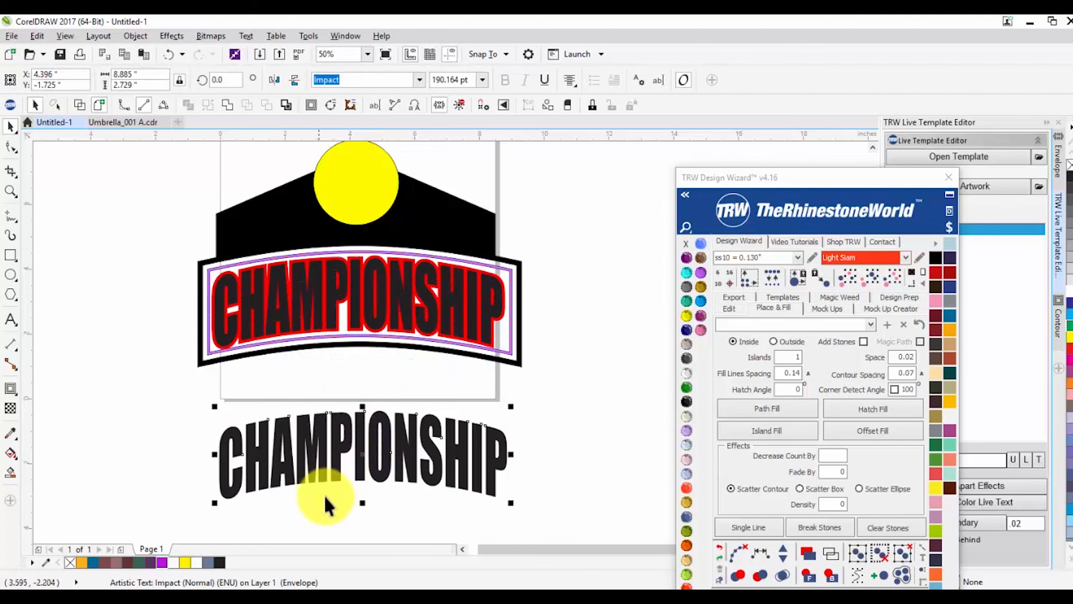
left_click_drag(335, 478, 330, 326)
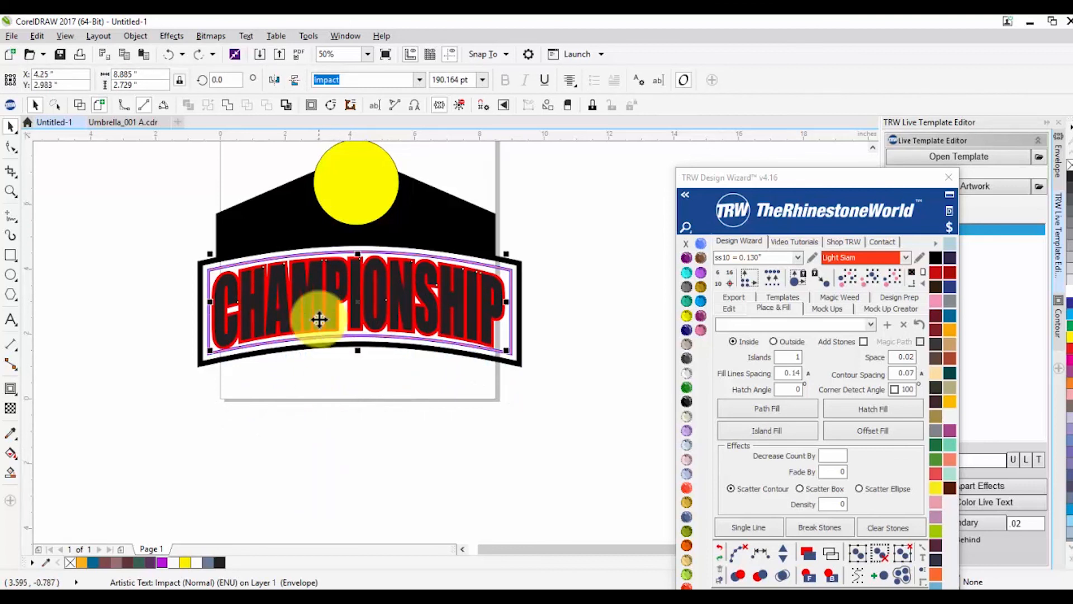
Step: Add a white (#FFFFFF) contour around the CHAMPIONSHIP text, over the red shape
left_click(310, 105)
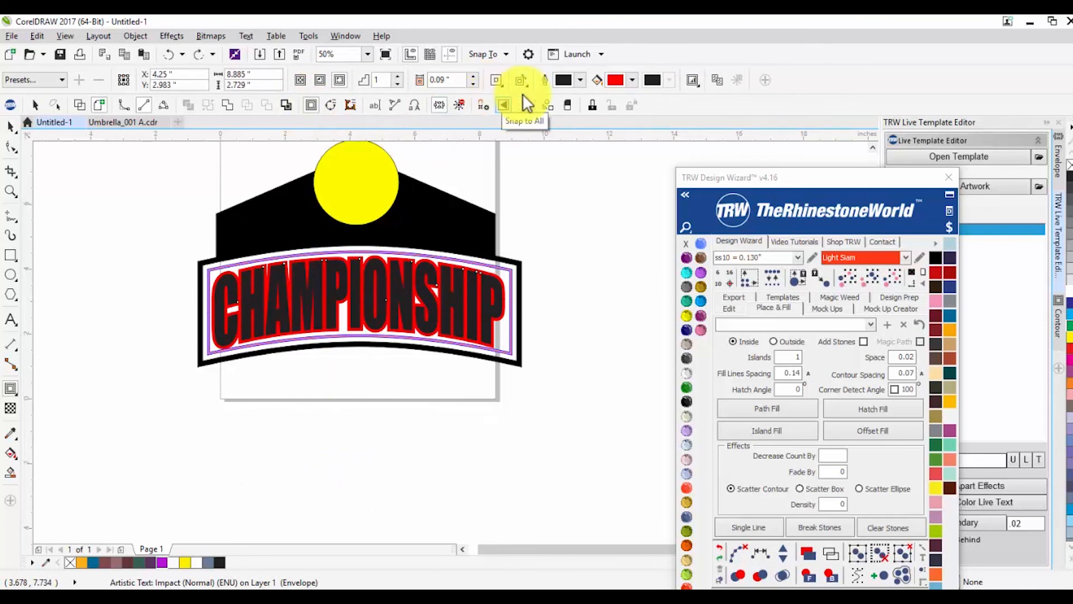
left_click(631, 79)
mouse_move(615, 188)
left_mouse_down()
mouse_move(599, 159)
mouse_move(611, 137)
mouse_move(582, 125)
left_mouse_up()
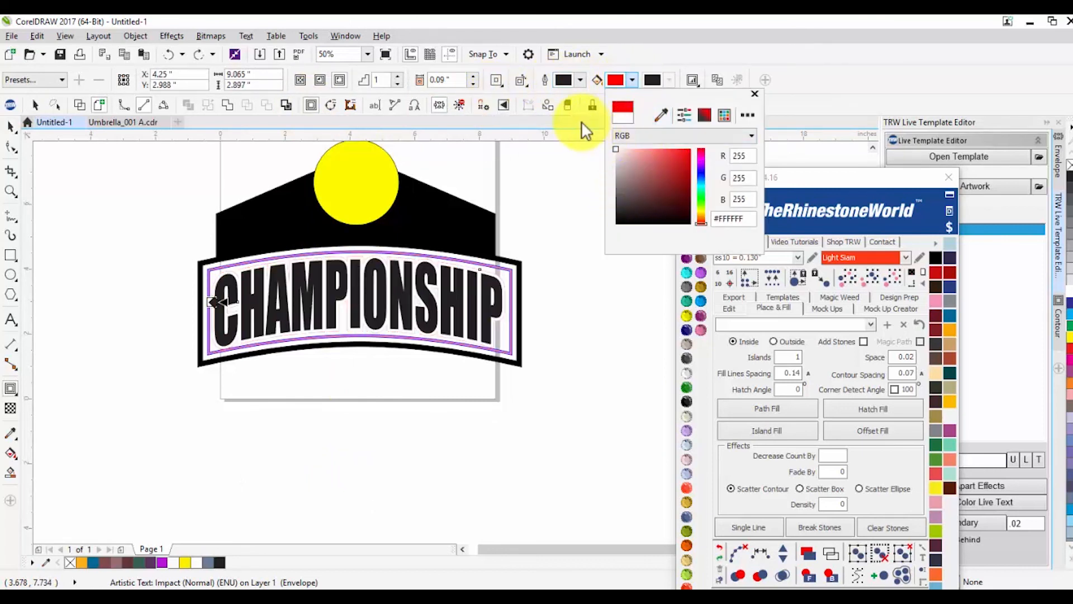
Step: Reduce the white contour's offset to 0.03 in and deselect it
left_click(474, 82)
left_click(474, 83)
left_click(474, 83)
left_click(474, 83)
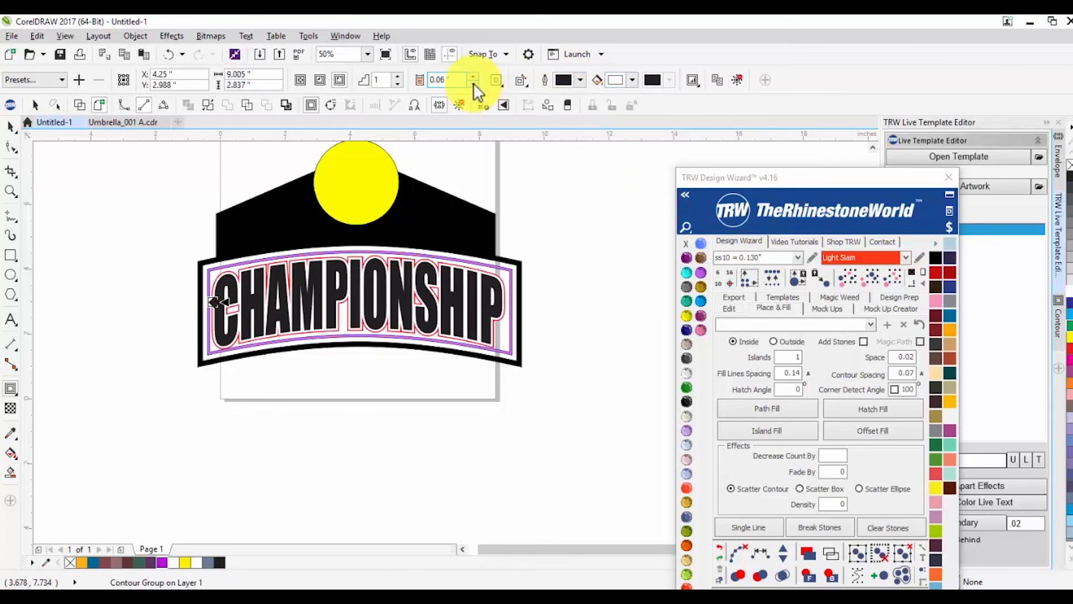
left_click(474, 83)
left_click(474, 82)
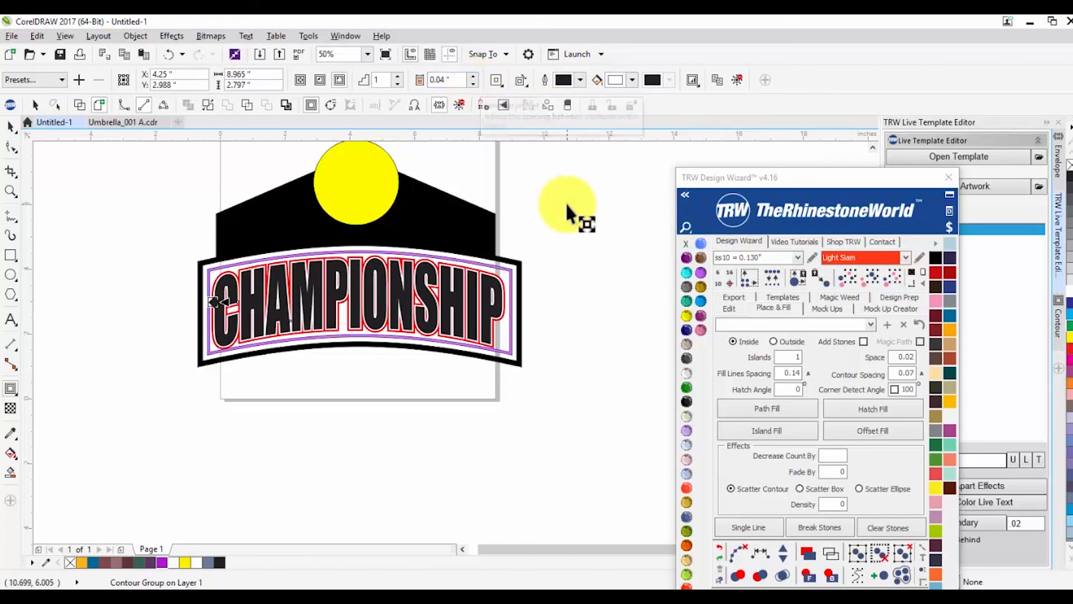
left_click(472, 76)
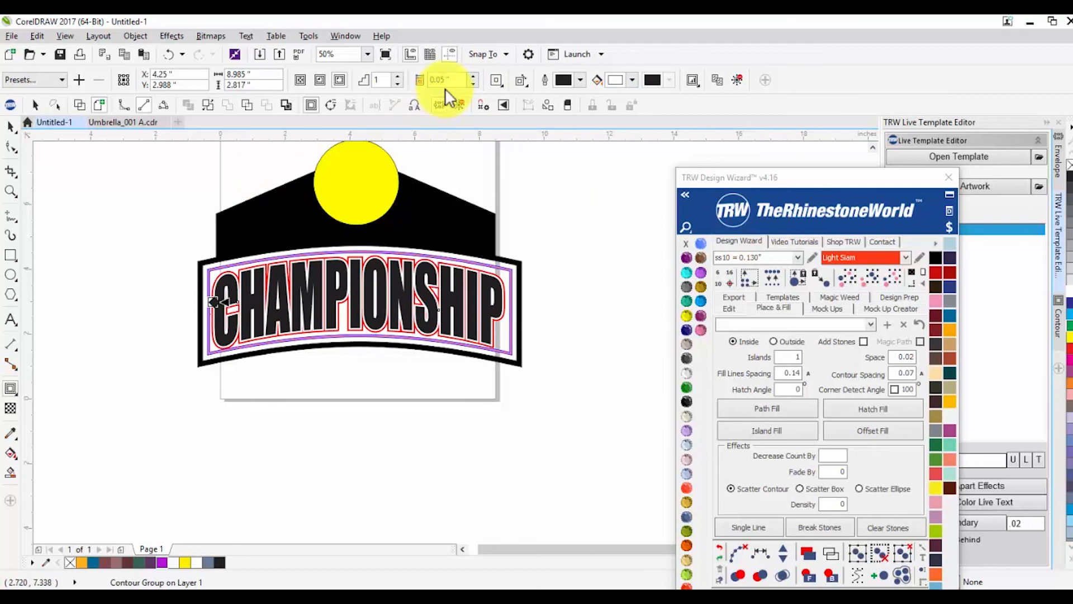
left_click(474, 84)
left_click(10, 126)
left_click(129, 201)
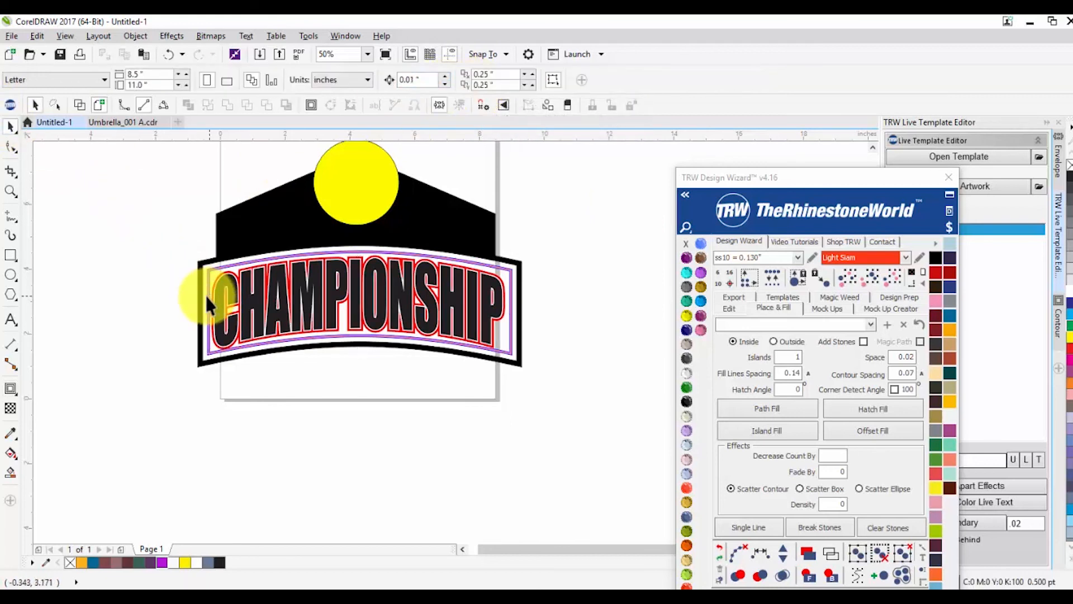
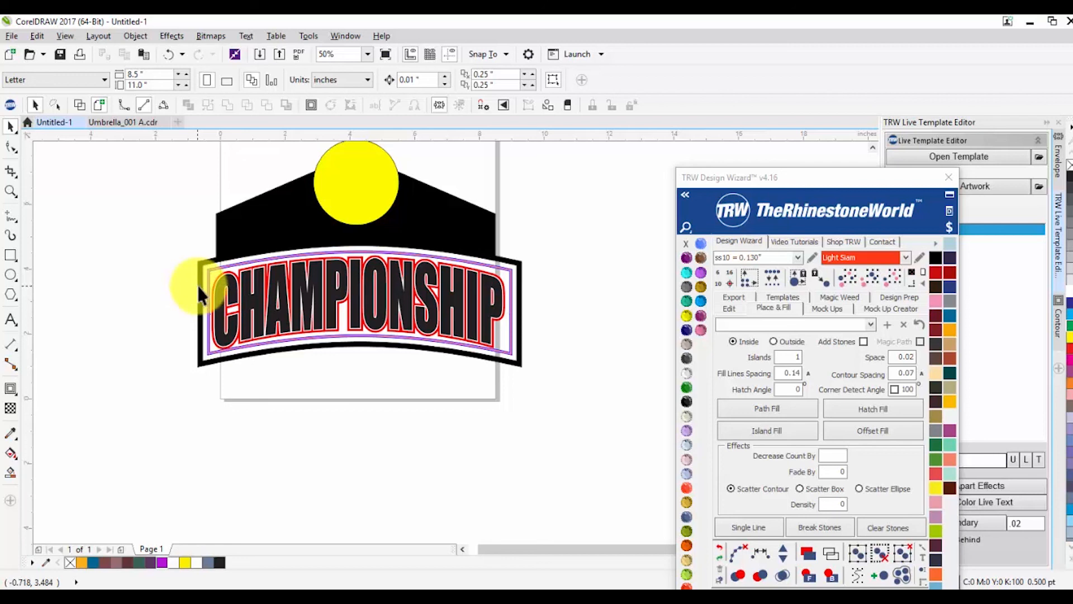
Step: Merge the CHAMPIONSHIP text with its white and red contours as three-color live text
left_click_drag(154, 254, 506, 382)
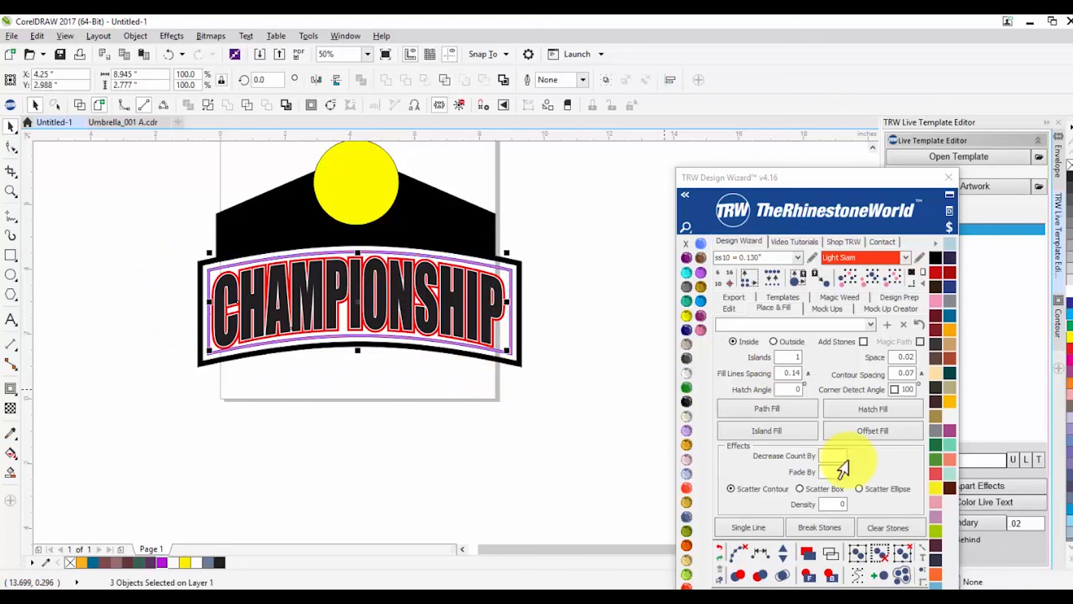
left_click_drag(874, 174, 783, 114)
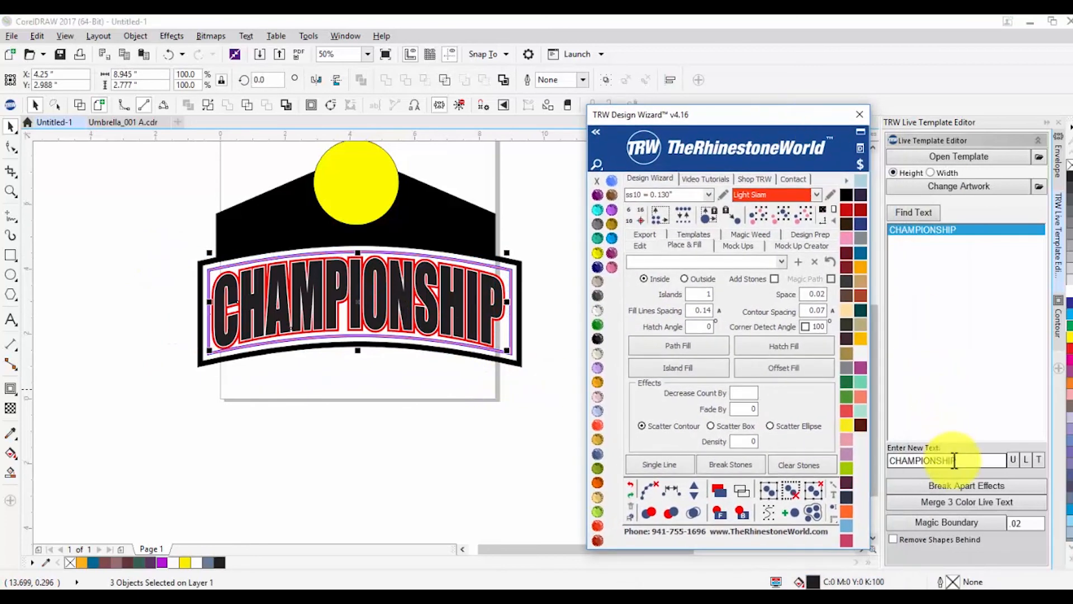
left_click(948, 507)
left_click(355, 465)
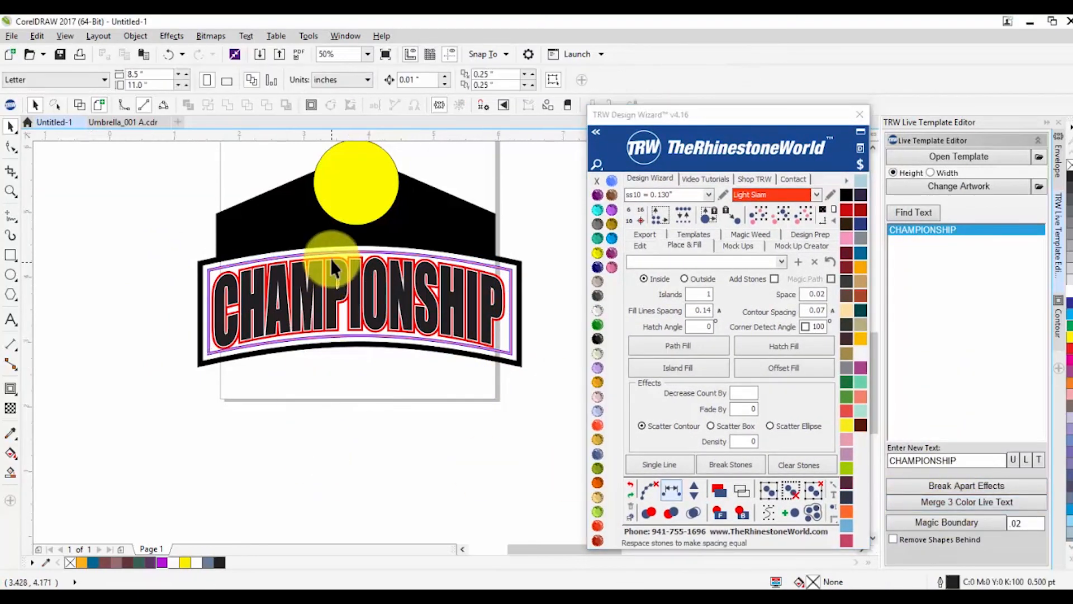
scroll(331, 260, "up", 3)
scroll(403, 297, "down", 3)
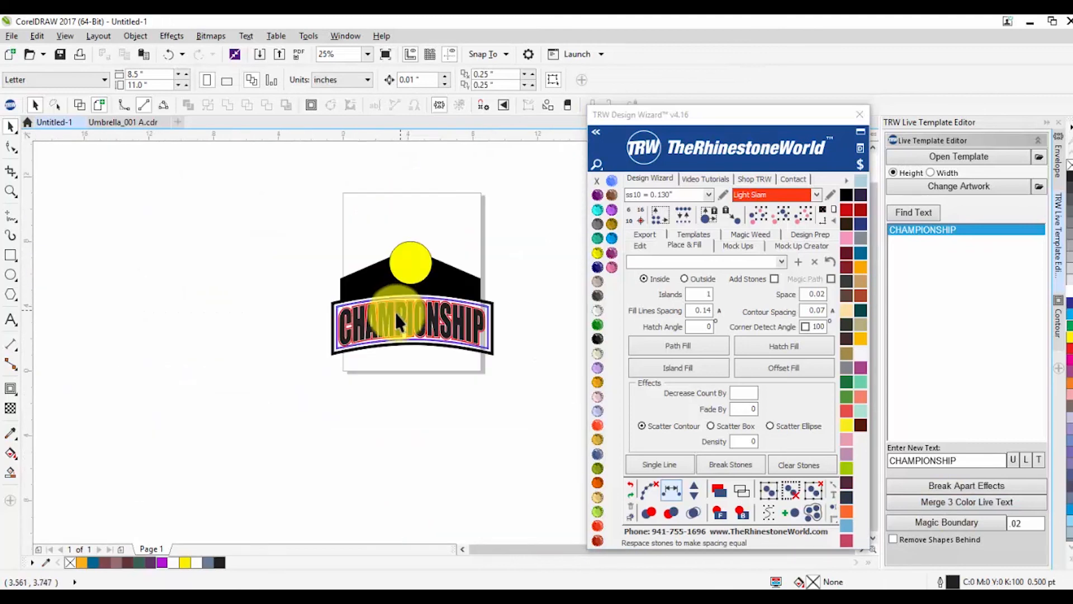
Step: Recolor the merged CHAMPIONSHIP lettering Jet Black
left_click(395, 313)
scroll(395, 313, "up", 2)
scroll(371, 331, "down", 1)
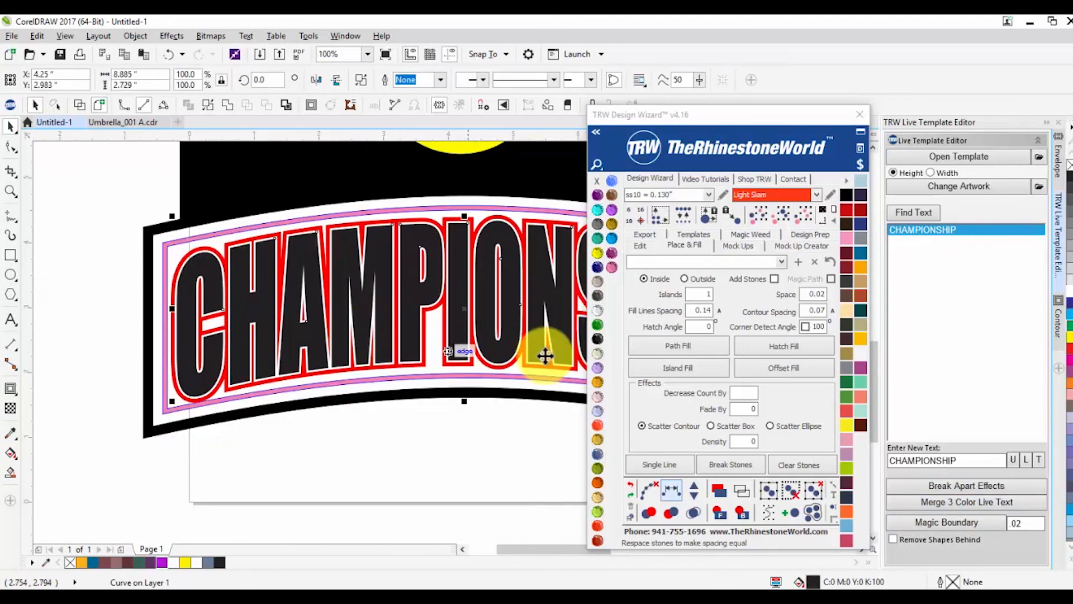
left_click(598, 339)
left_click(301, 452)
Step: Fill the thin pink frame inside the banner with Jet Black
left_click(164, 250)
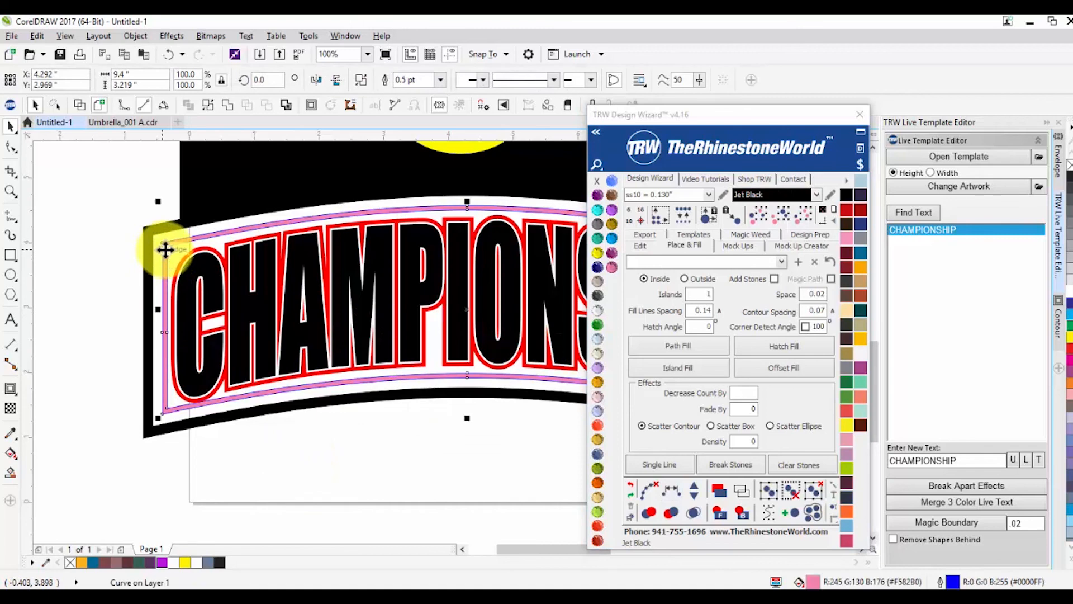
left_click(598, 340)
left_click(379, 443)
Step: Check the black parts by selecting the lettering, inner frame and outer banner shape together, and clear the selection
left_click(235, 301)
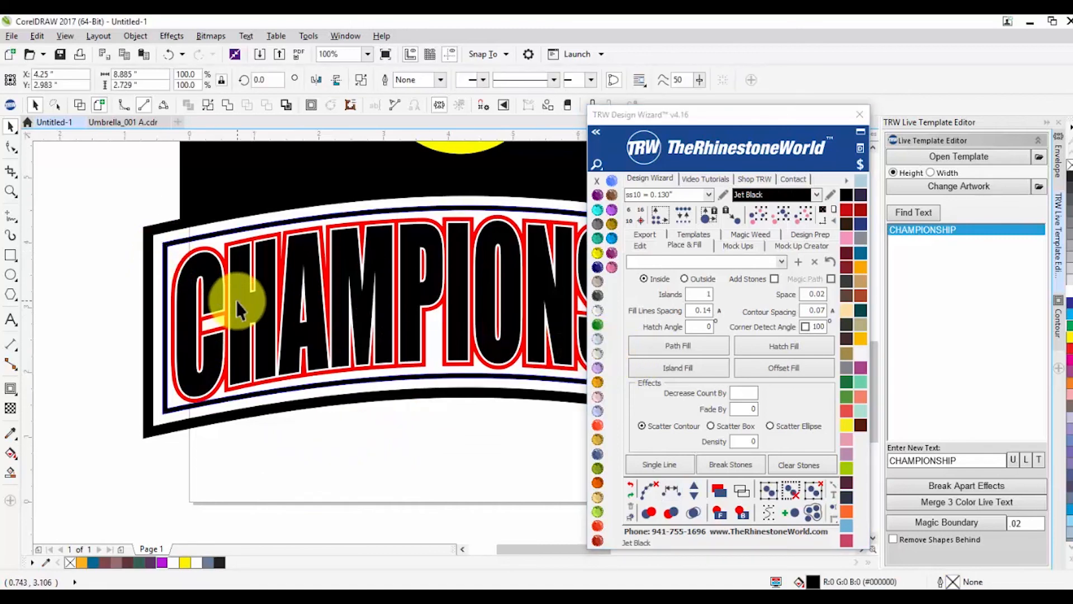
left_click(222, 222, "shift")
left_click(222, 202, "shift")
scroll(207, 286, "down", 1)
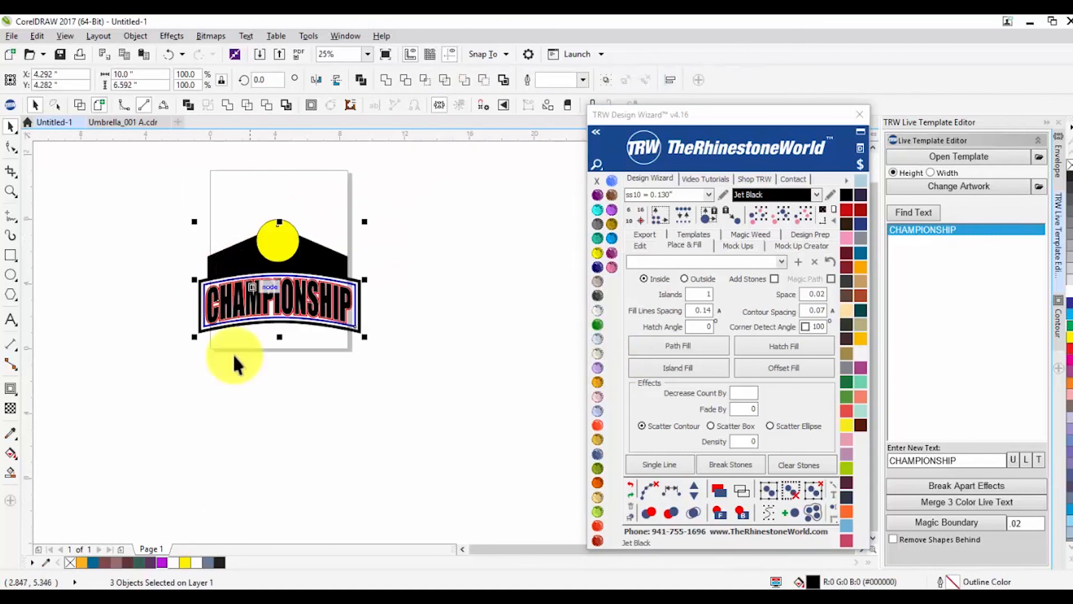
key("Escape")
scroll(271, 255, "up", 1)
scroll(281, 259, "down", 1)
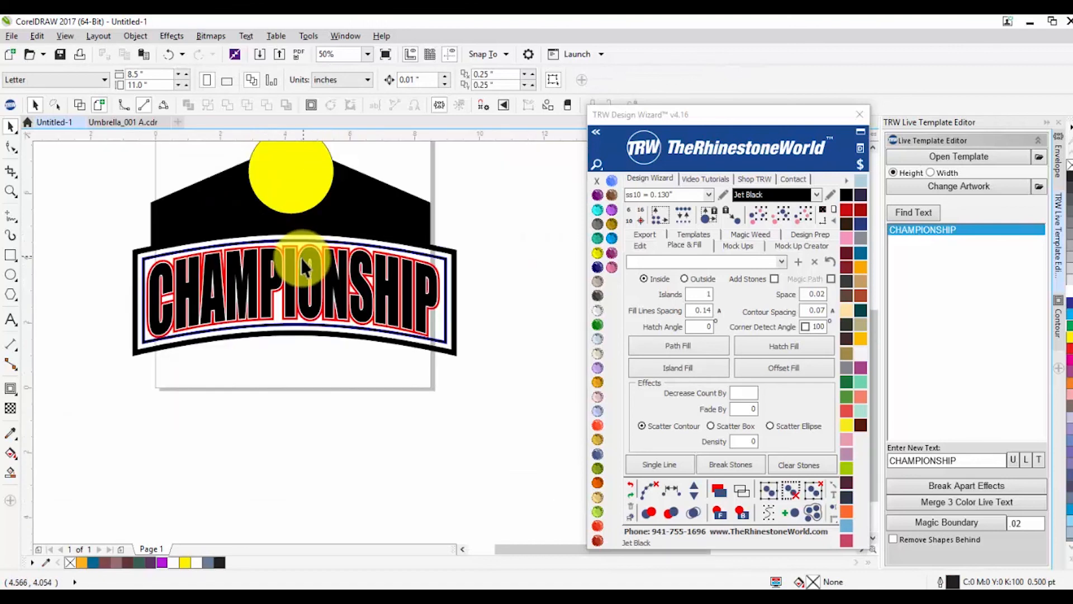
Step: Undo the recolouring of the lettering and inner frame and the three-color merge, back to the live contours
scroll(404, 302, "up", 2)
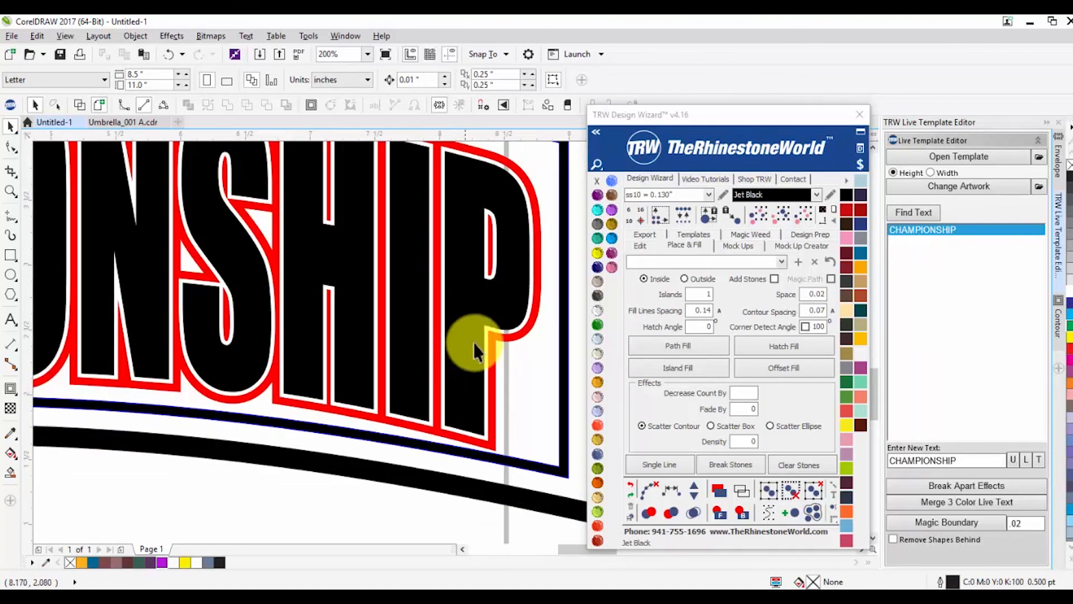
scroll(467, 391, "down", 2)
key("ctrl+z")
key("ctrl+z")
key("ctrl+z")
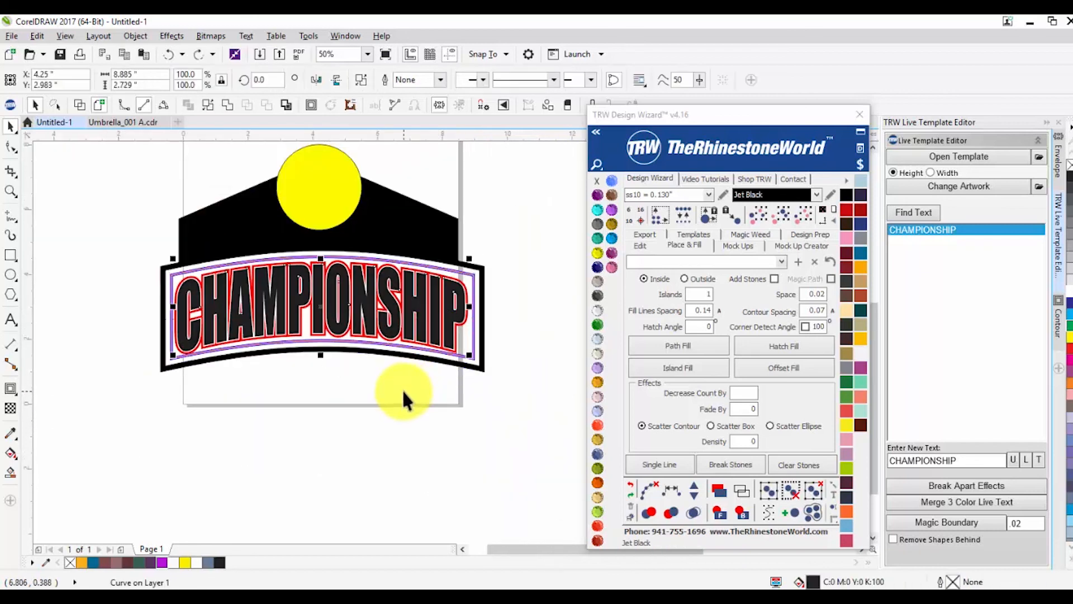
key("ctrl+z")
key("ctrl+z")
key("ctrl+z")
key("ctrl+z")
key("ctrl+z")
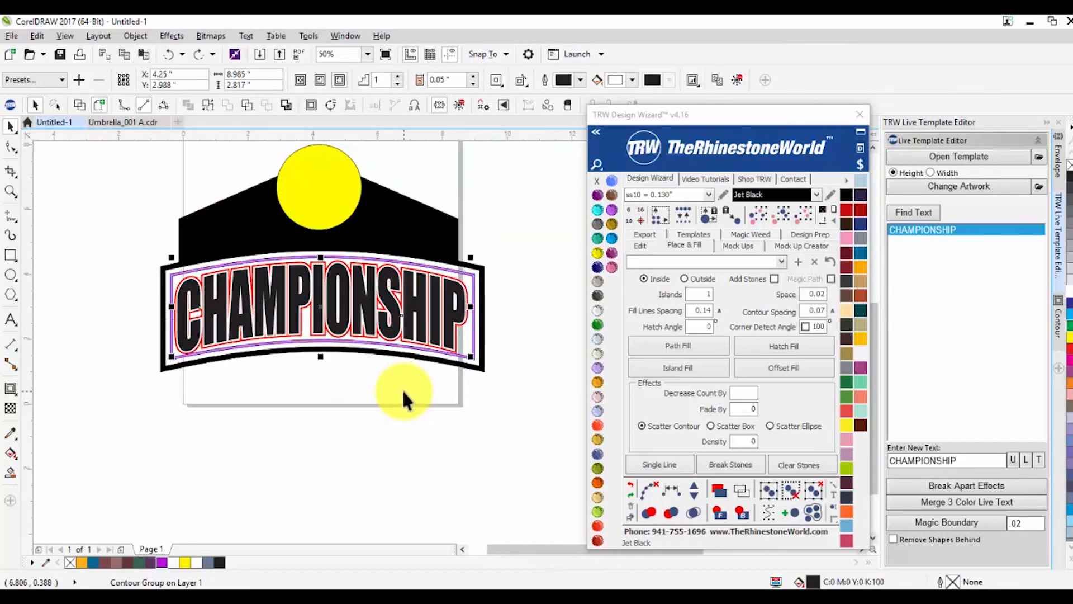
Step: Set the offset of the white contour around the CHAMPIONSHIP lettering to 0.03 inches
left_click(473, 84)
left_click(473, 84)
left_click(473, 84)
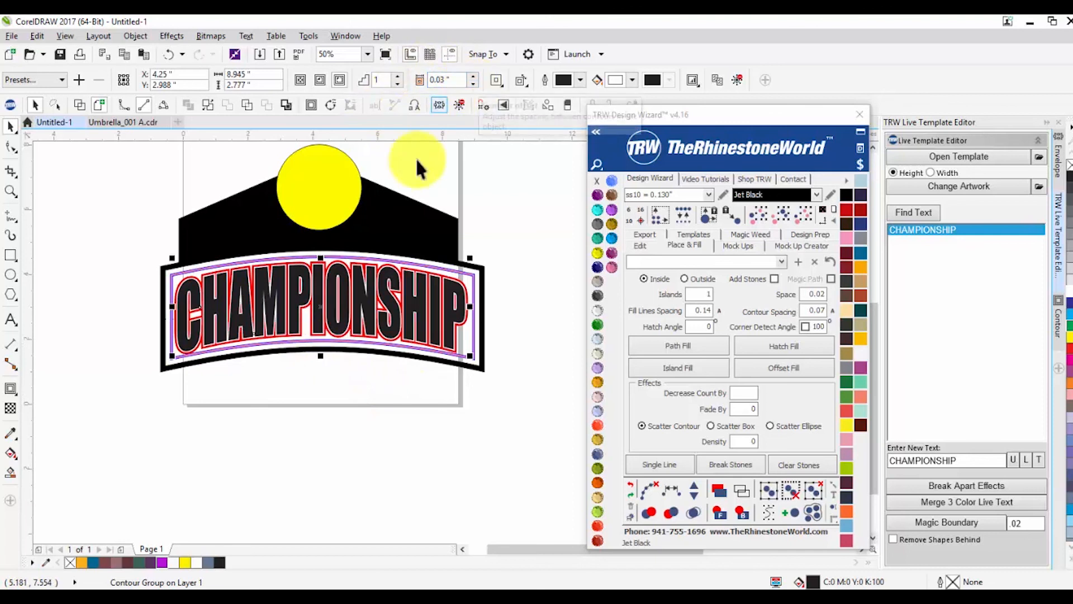
left_click(275, 393)
Step: Fill the thin pink frame inside the banner with Red Siam
left_click(314, 337)
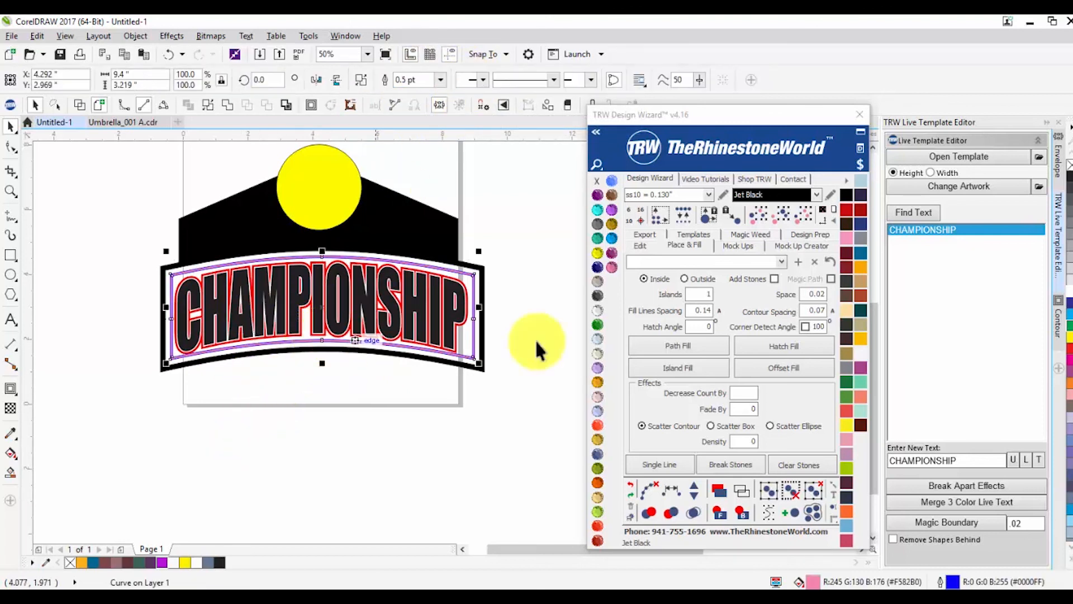
left_click(599, 526)
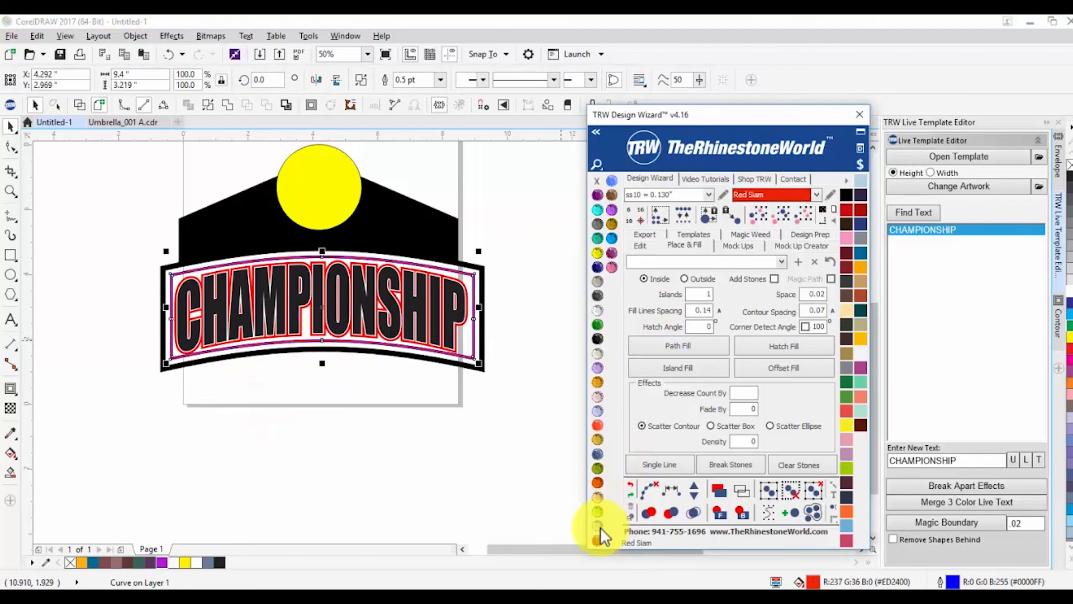
left_click(544, 260)
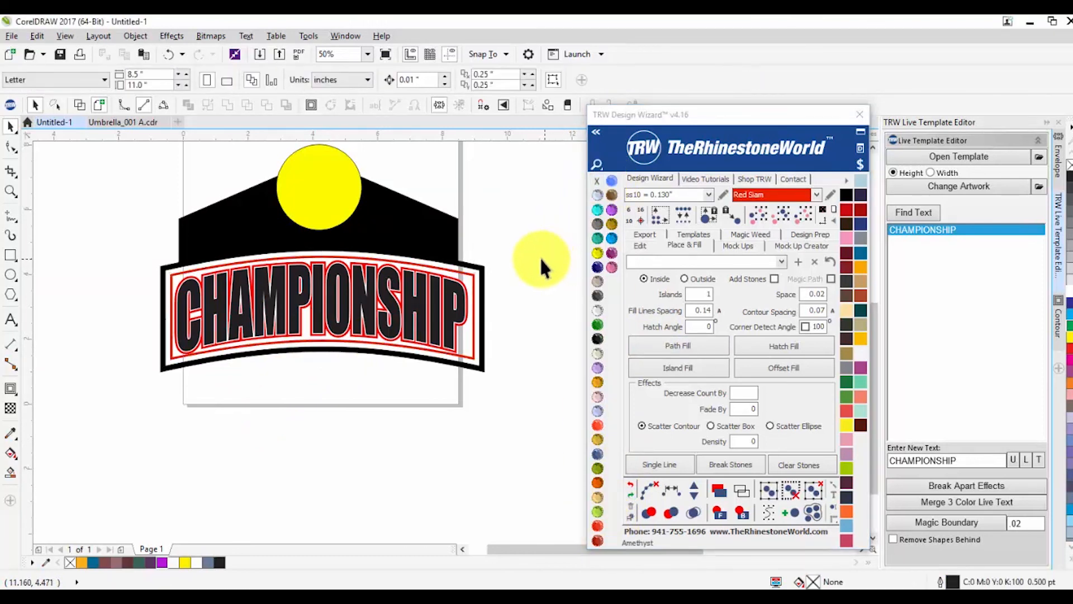
Step: Move the CHAMPIONSHIP text away from its red contour to check the layers, and undo the move
scroll(452, 289, "up", 2)
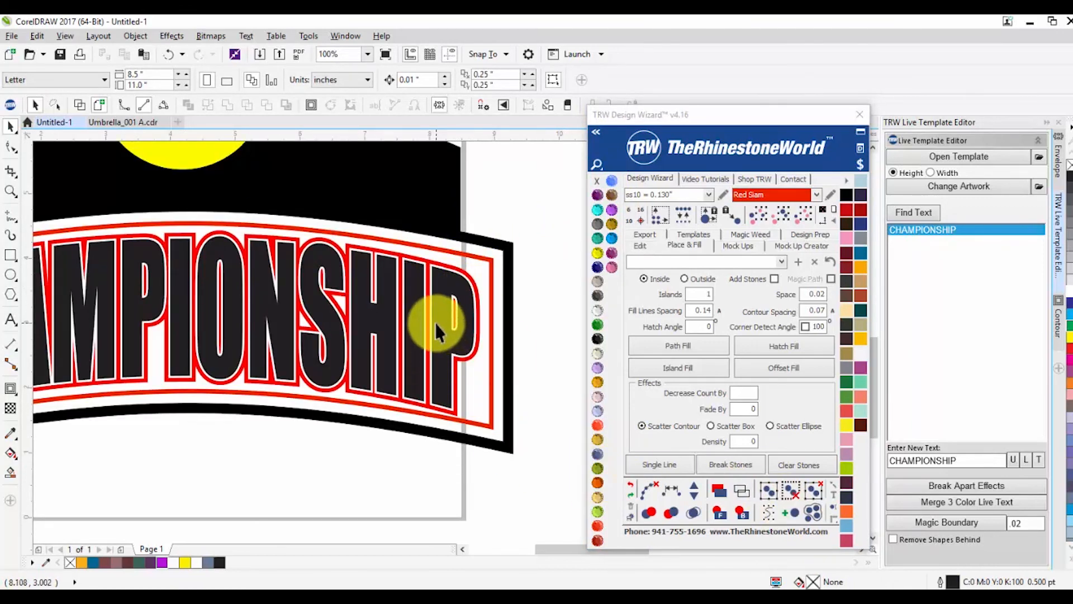
left_click_drag(435, 323, 450, 412)
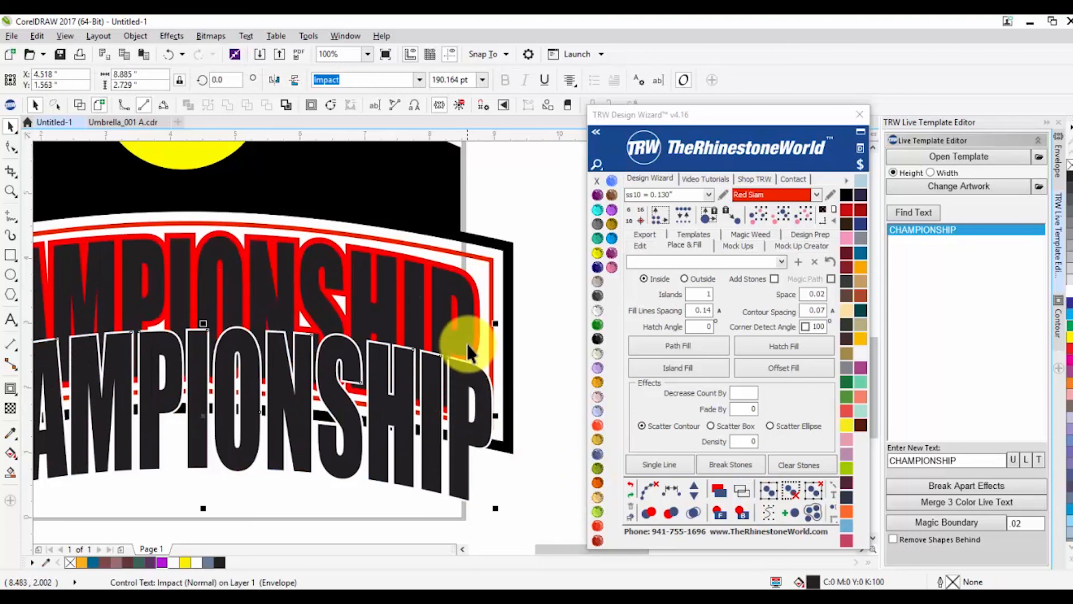
scroll(462, 316, "down", 2)
key("ctrl+z")
Step: Merge the CHAMPIONSHIP text with its narrowed white and red contours as three-color live text
left_click_drag(527, 369, 99, 263)
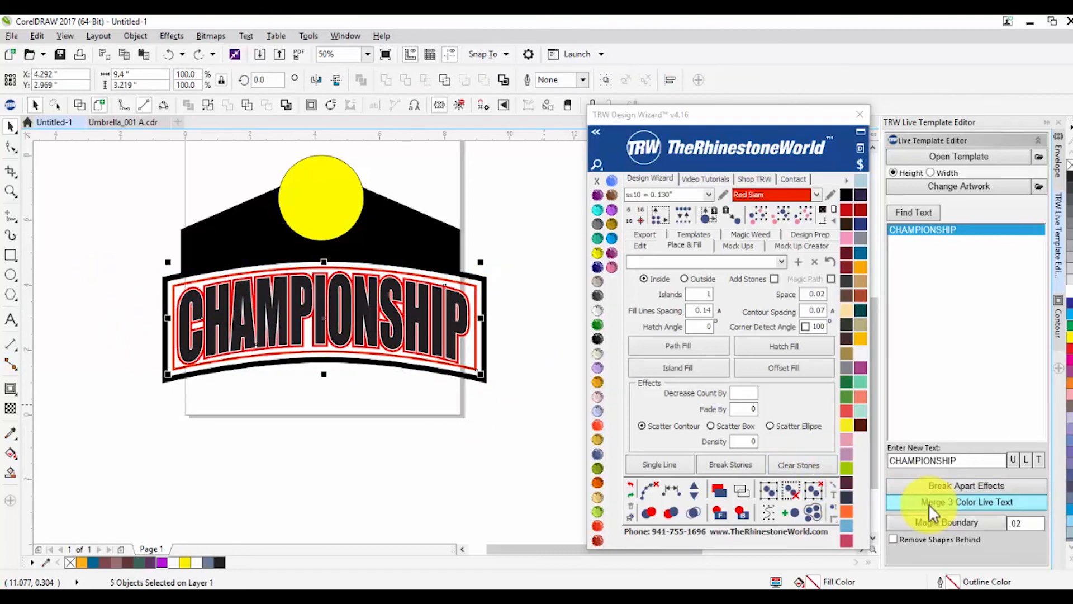
left_click(438, 485)
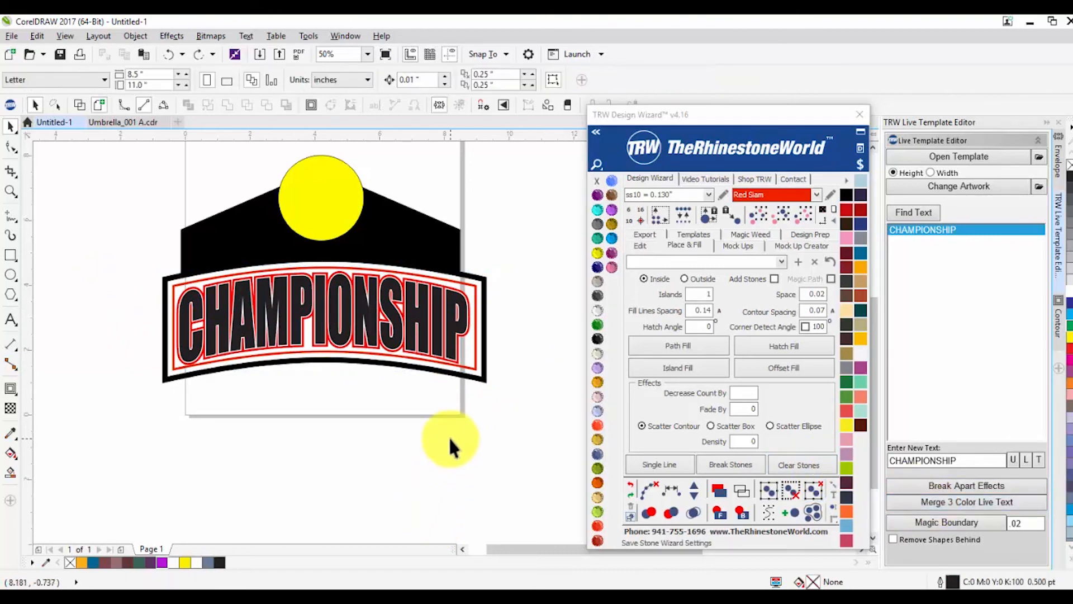
scroll(283, 236, "up", 2)
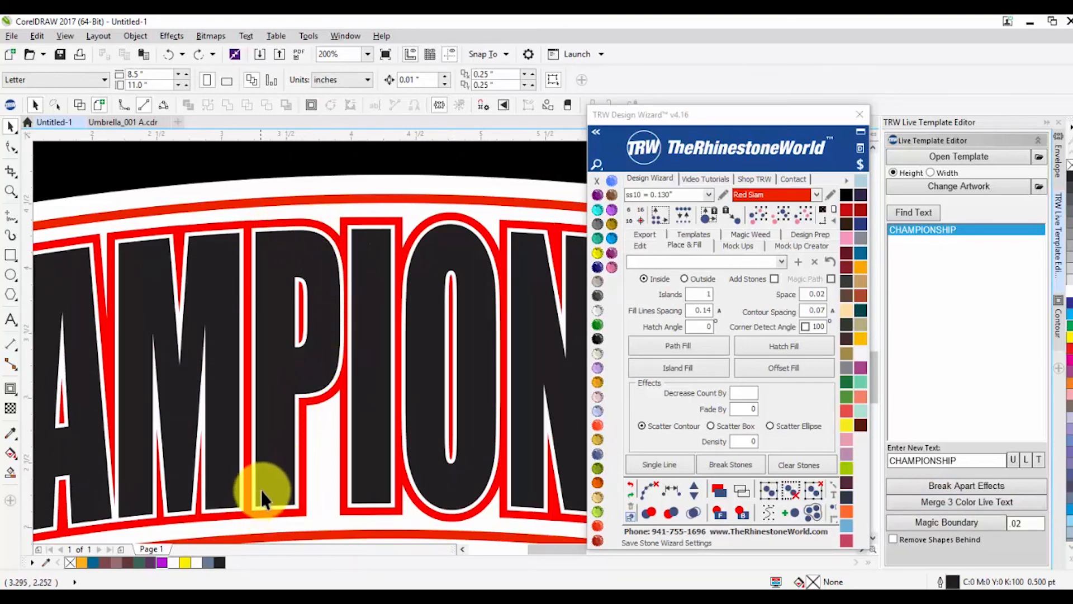
scroll(318, 314, "down", 2)
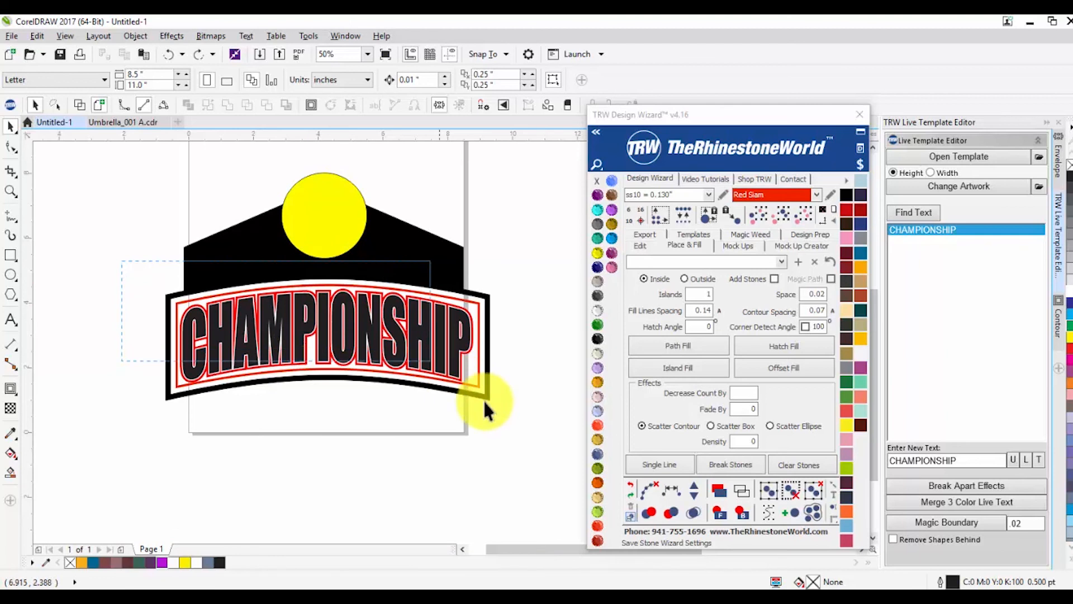
left_click_drag(481, 415, 475, 420)
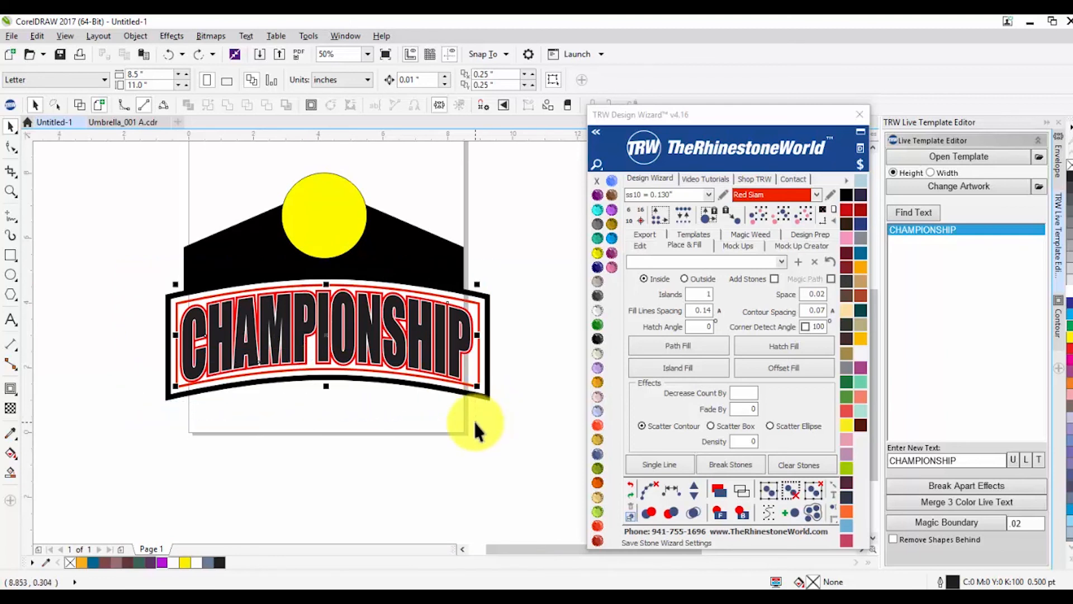
left_click(925, 502)
Step: Pull the black lettering and the red outline apart to inspect the merged layers, and undo both moves
left_click_drag(321, 322, 334, 464)
left_click_drag(327, 326, 352, 330)
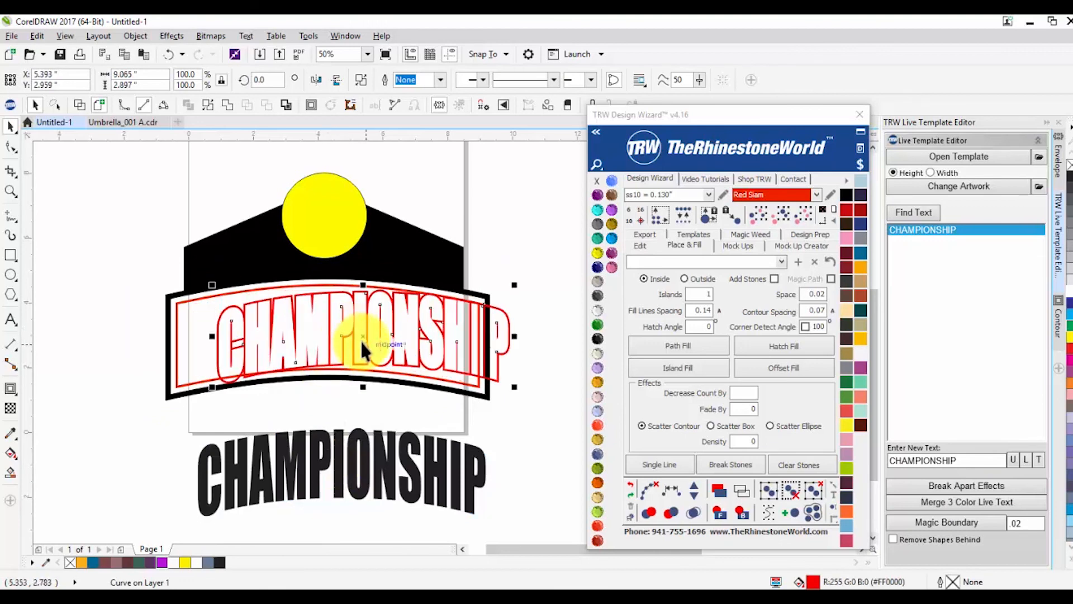
key("ctrl+z")
key("ctrl+z")
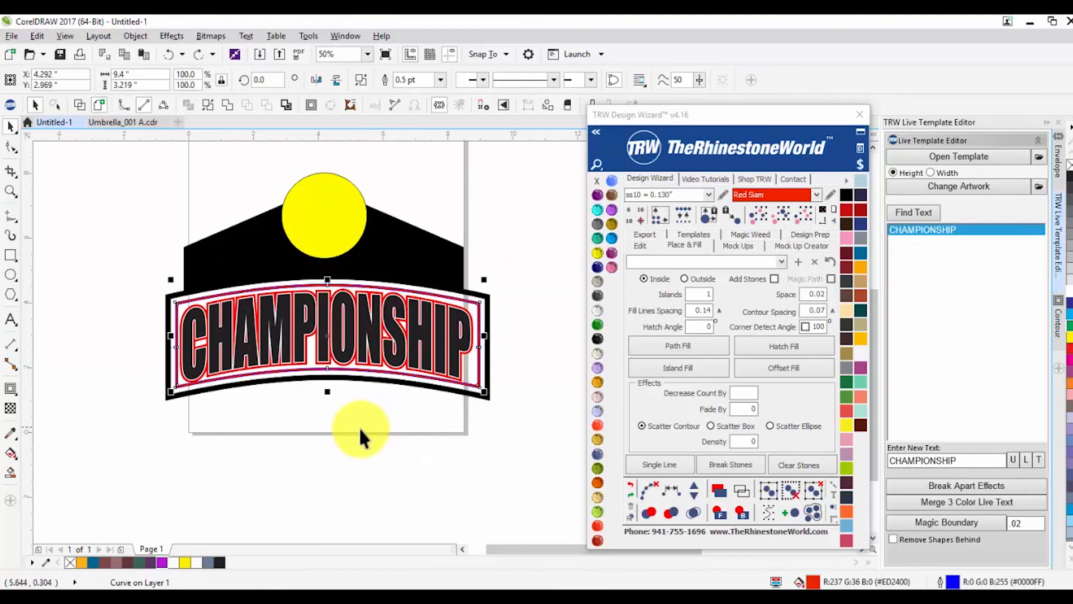
Step: Fill the thin frame inside the banner with Jet Black and remove its blue outline
left_click(597, 340)
right_click(597, 181)
left_click(518, 278)
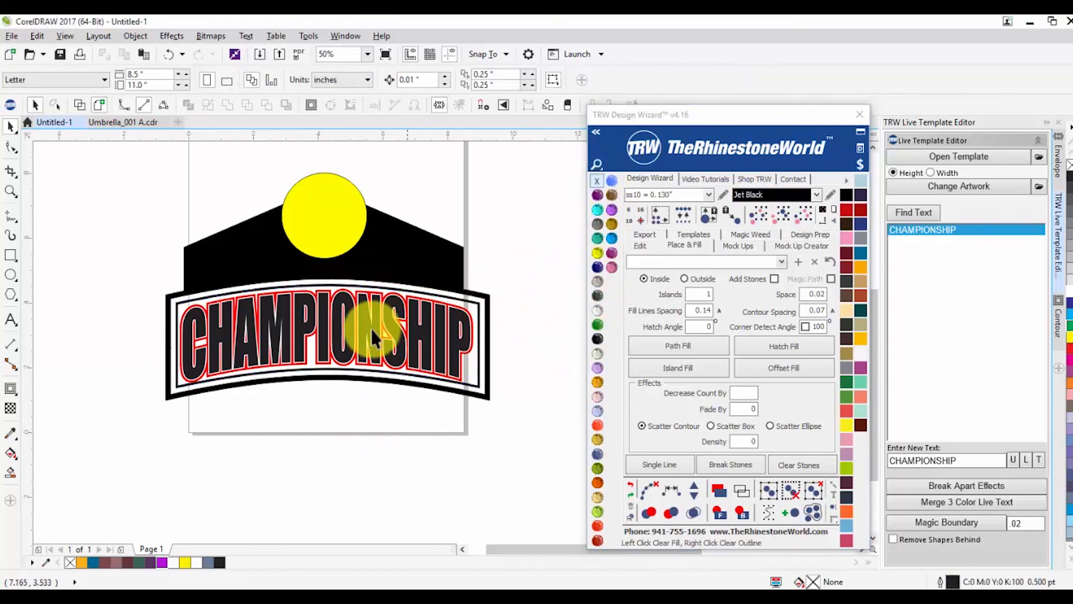
Step: Try to enlarge the thin black frame inside the banner slightly, undo the resize, and clear the selection
scroll(284, 371, "up", 2)
left_click(284, 370)
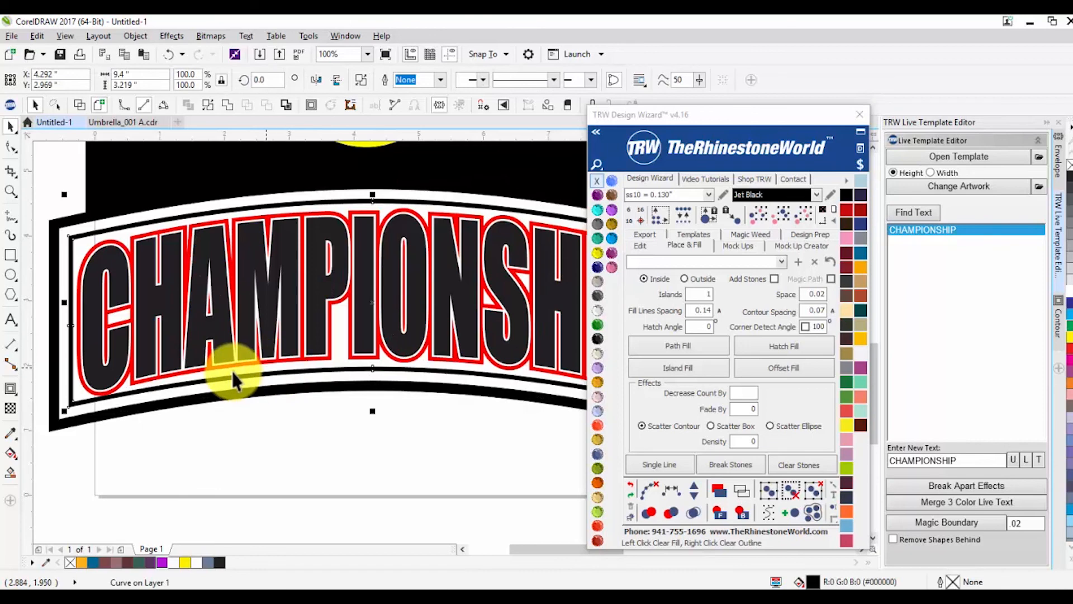
left_click_drag(62, 416, 55, 420)
key("ctrl+z")
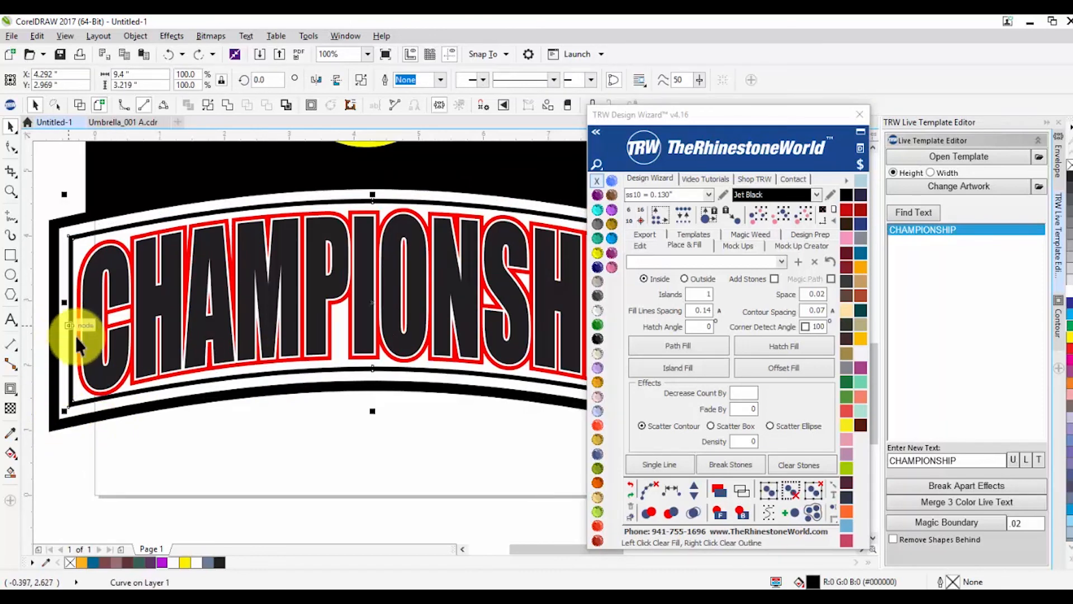
left_click_drag(373, 412, 373, 417)
left_click(338, 420)
scroll(272, 361, "down", 1)
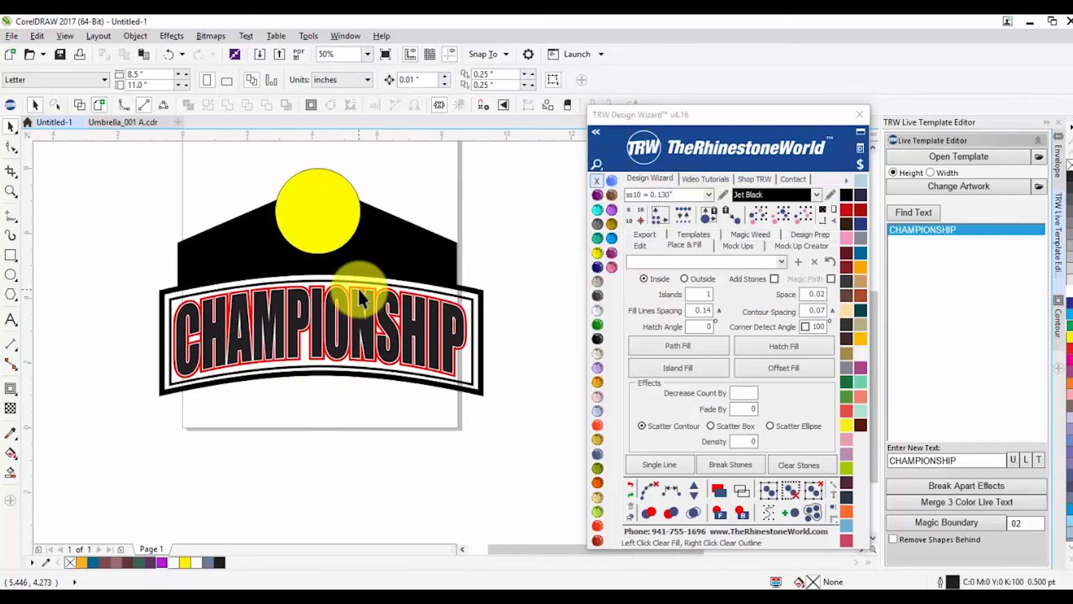
Step: Create an outside contour circle around the yellow circle with a contour spacing of 0.15
left_click(304, 229)
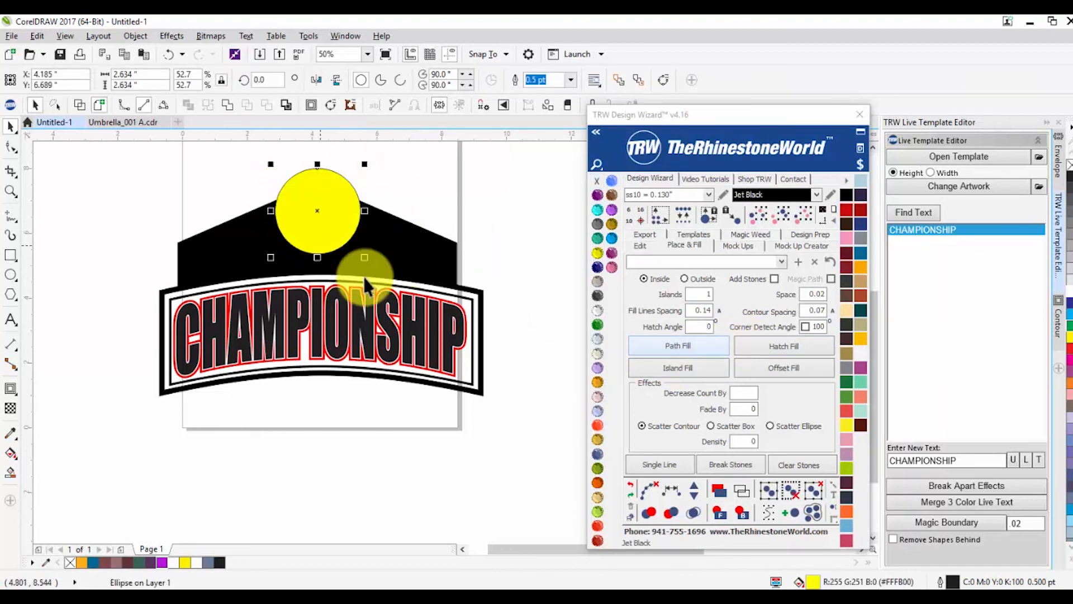
left_click_drag(816, 311, 873, 313)
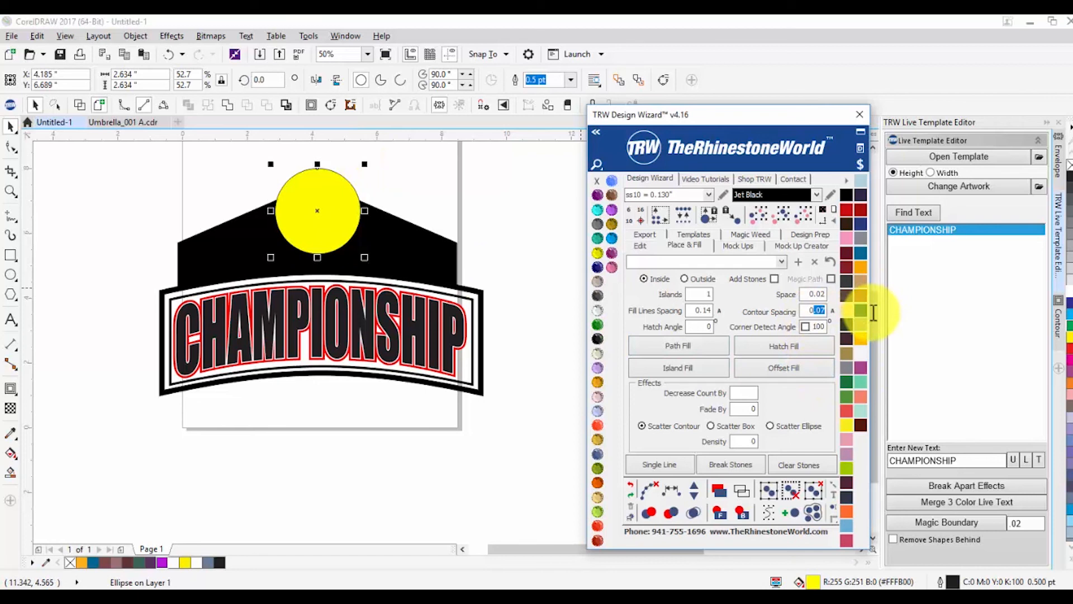
left_click(816, 309)
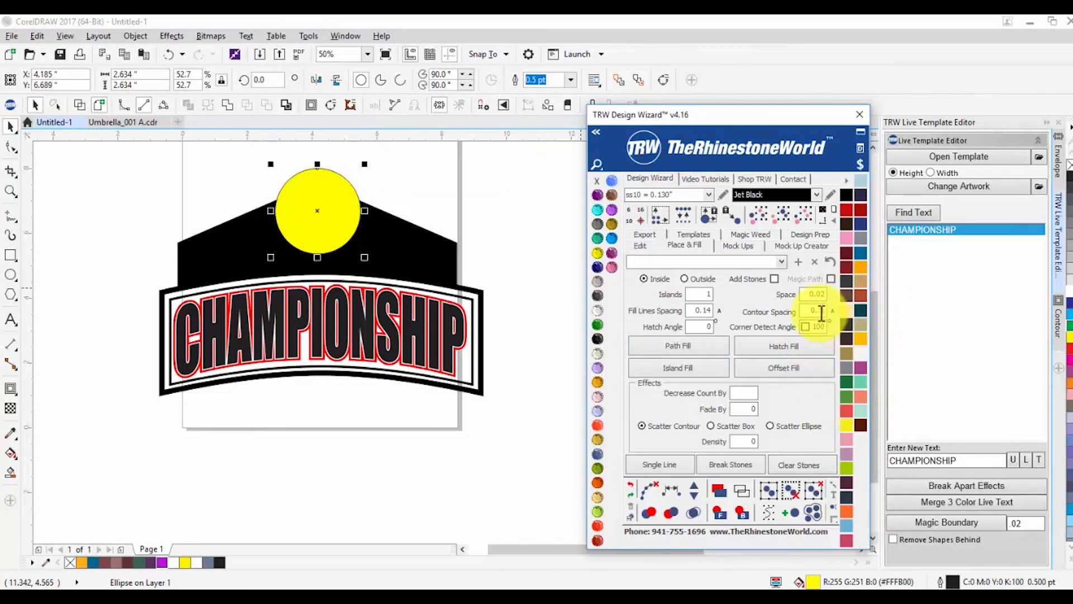
left_click_drag(821, 312, 853, 314)
type("15")
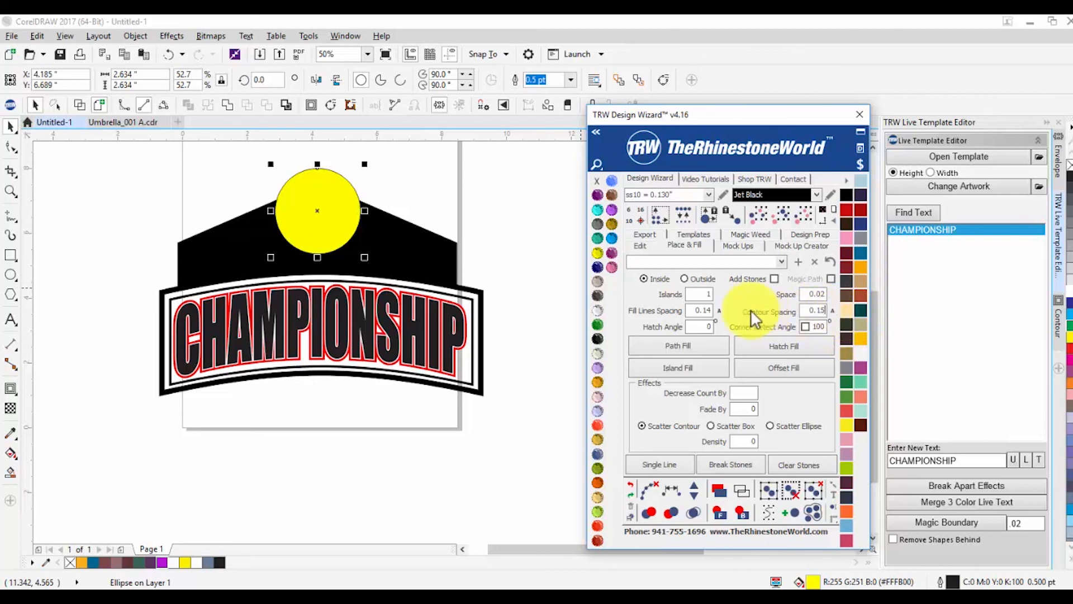
left_click(696, 367)
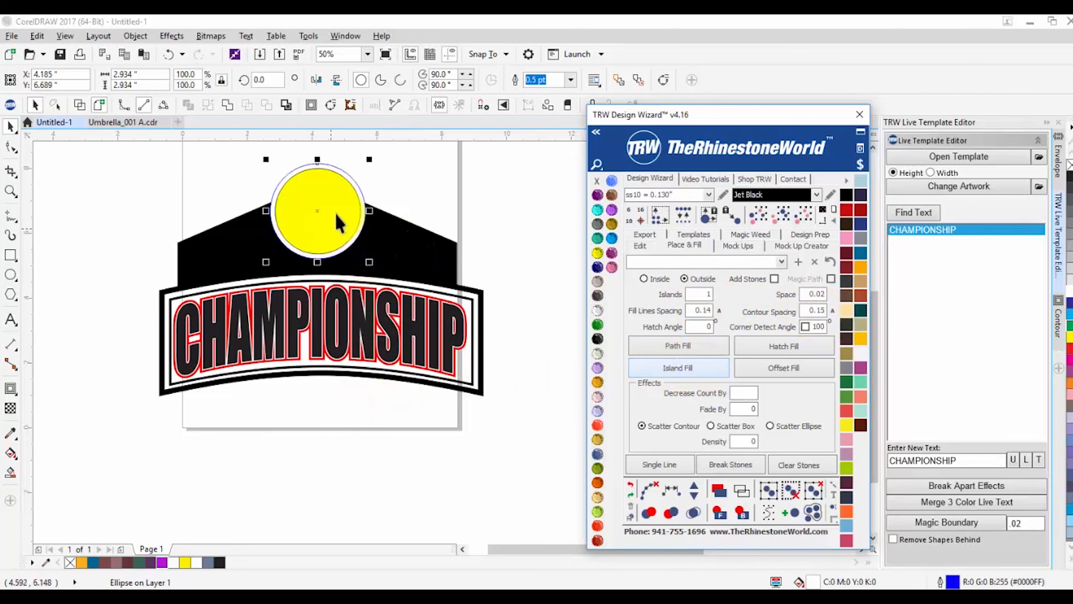
Step: Cut the larger contour circle out of the black banner shape with Back minus front
left_click(411, 239, "shift")
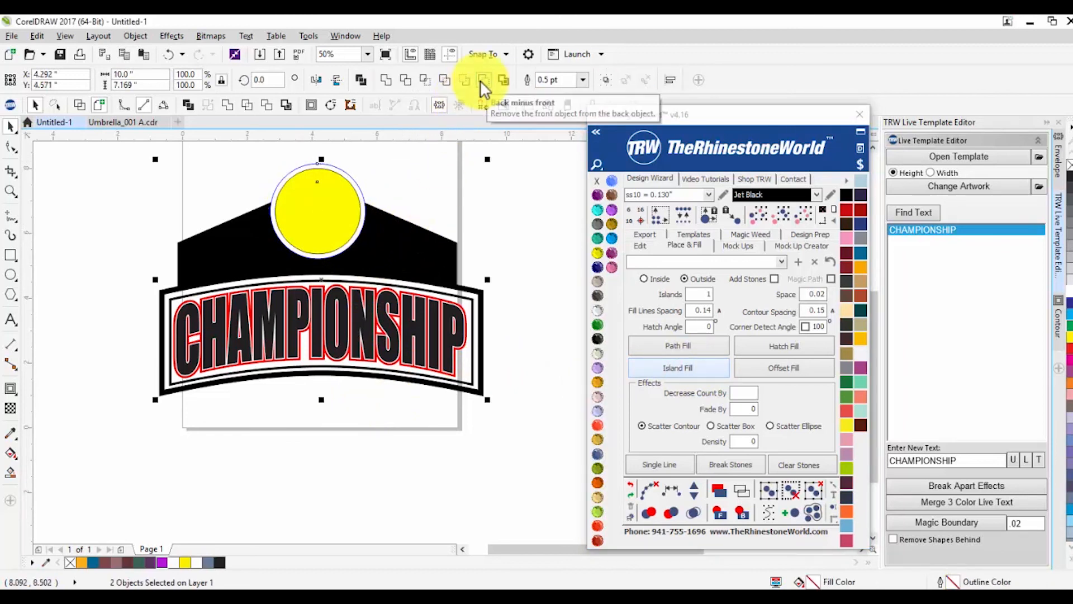
left_click(480, 80)
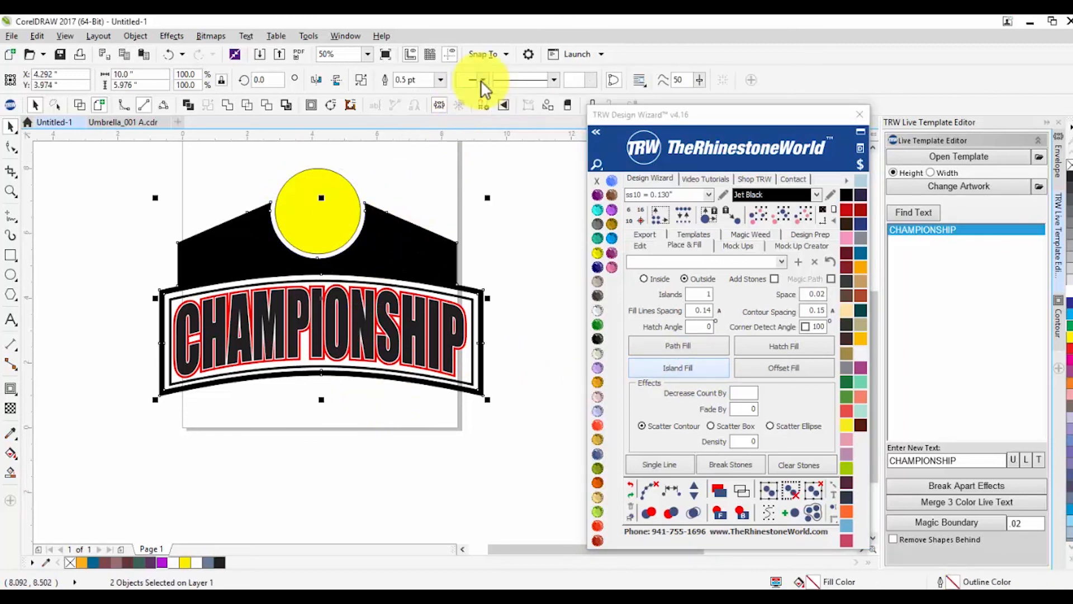
left_click(469, 207)
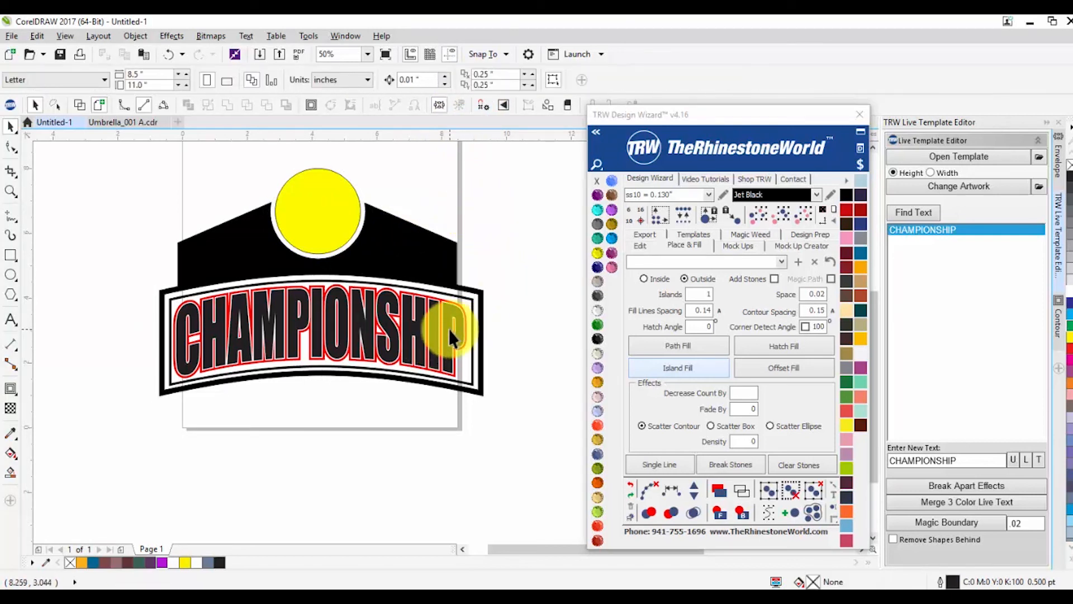
Step: Find the live text in the design and change CHAMPIONSHIP to HOME RUN DERBY
left_click(910, 213)
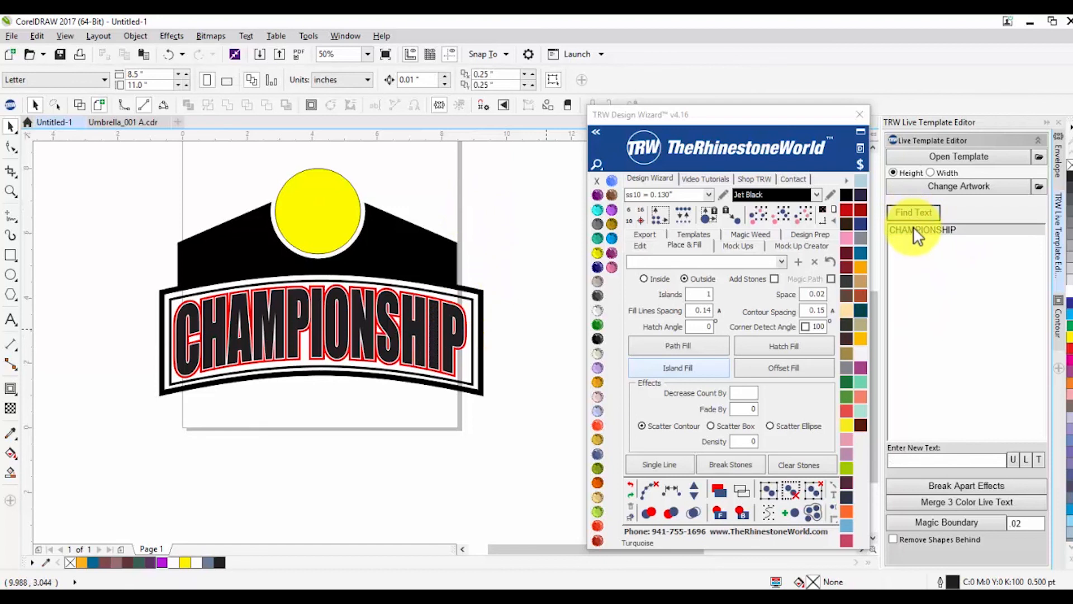
left_click(913, 226)
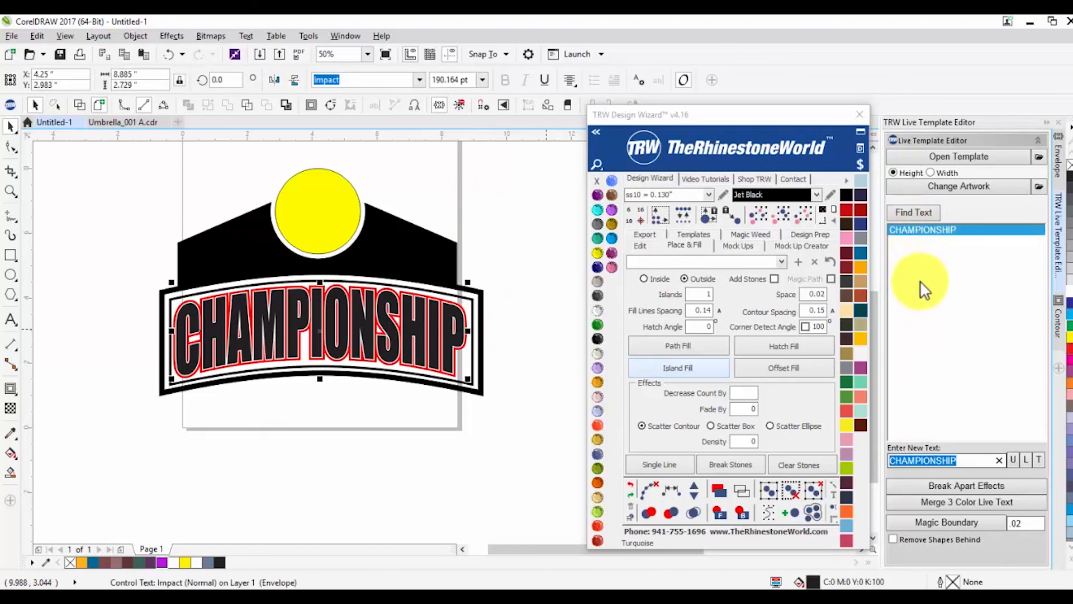
type("HOME")
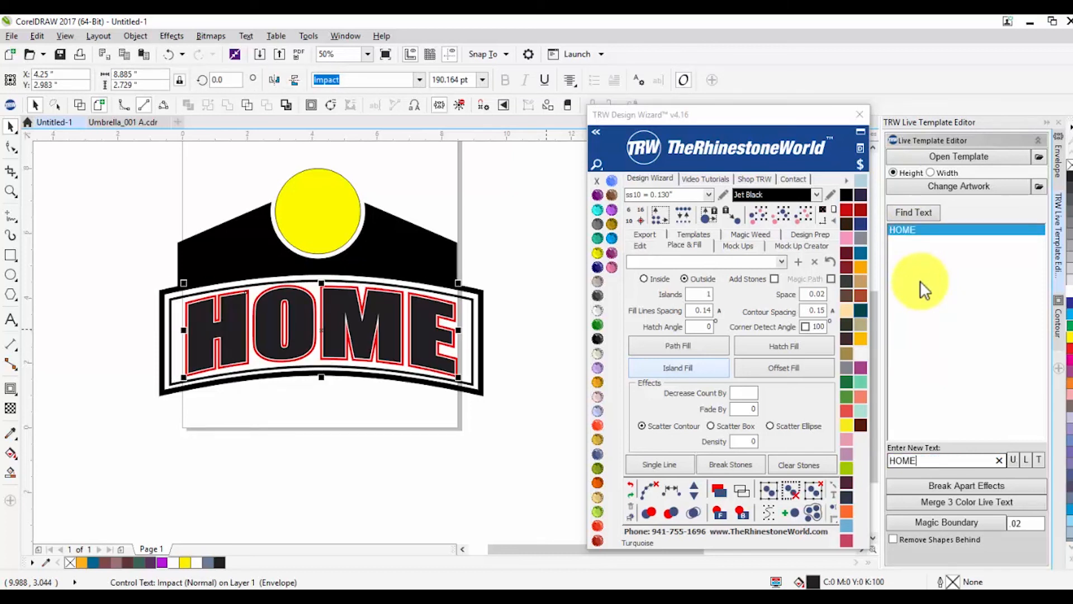
type(" RUN DER")
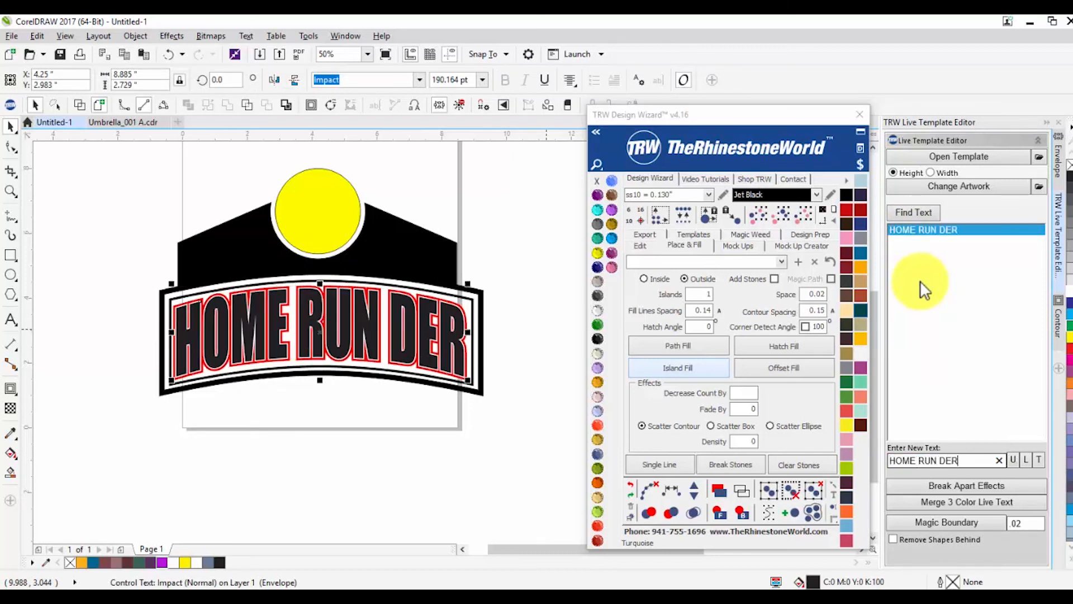
type("BY")
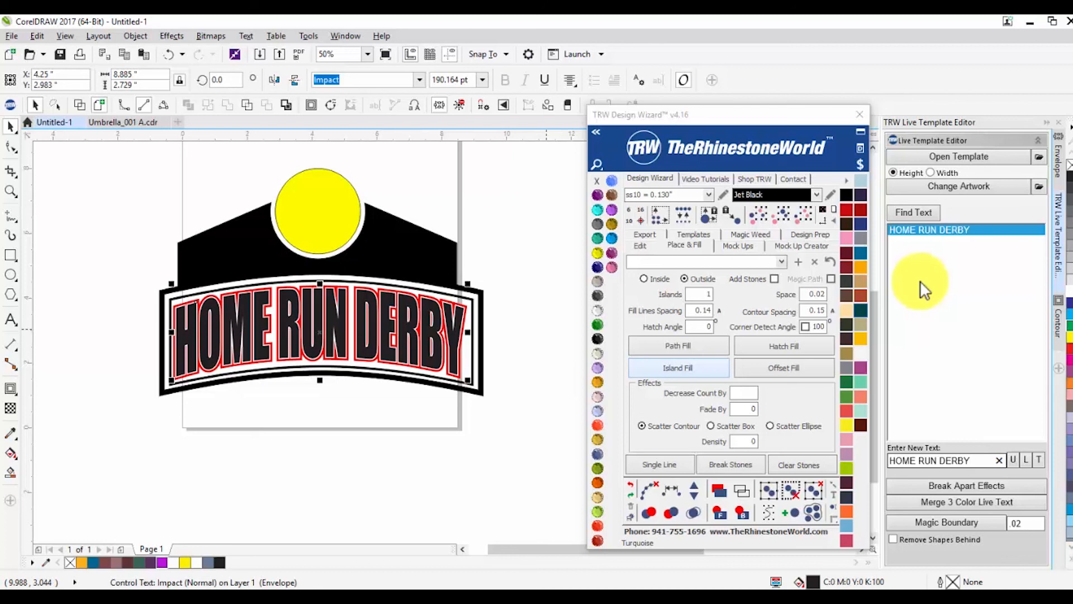
left_click(336, 450)
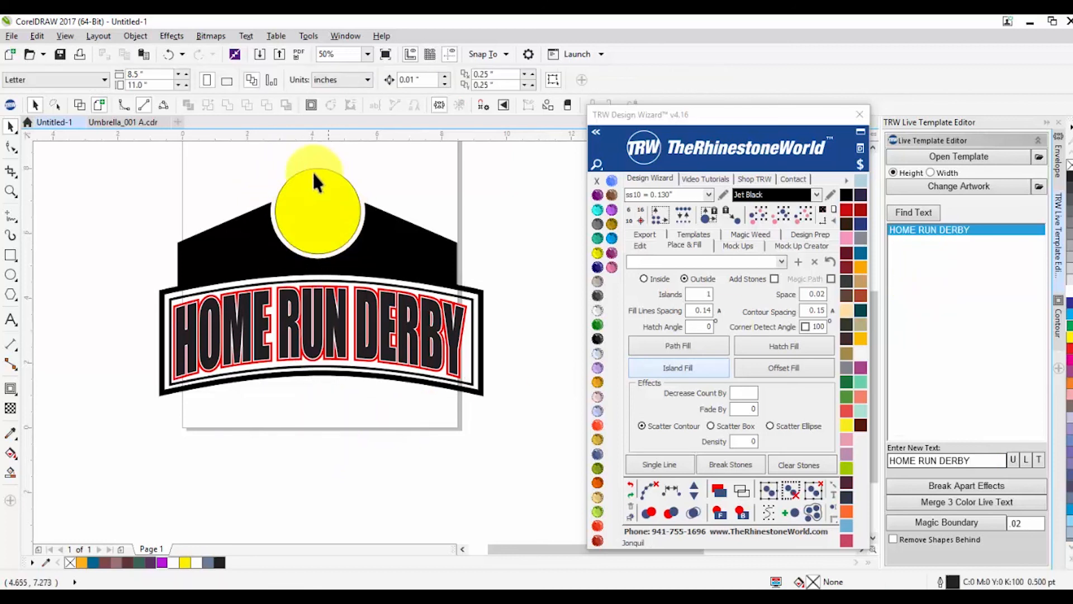
Step: Enlarge the yellow circle from its center to about 2.84 inches in diameter, narrowing the white gap around it
left_click(337, 196)
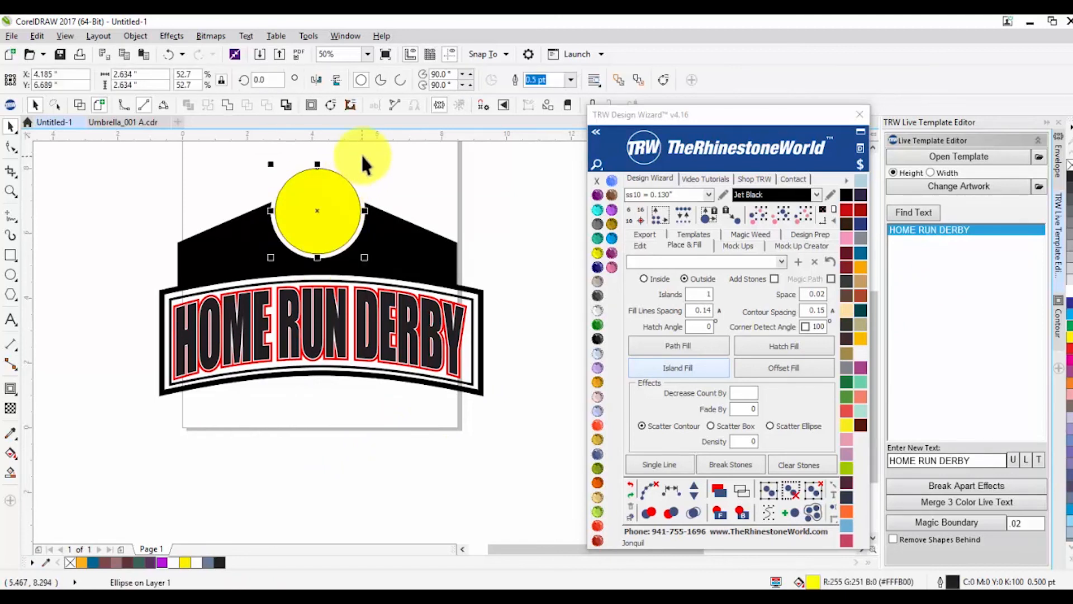
scroll(364, 162, "up", 2)
left_click_drag(360, 164, 369, 156)
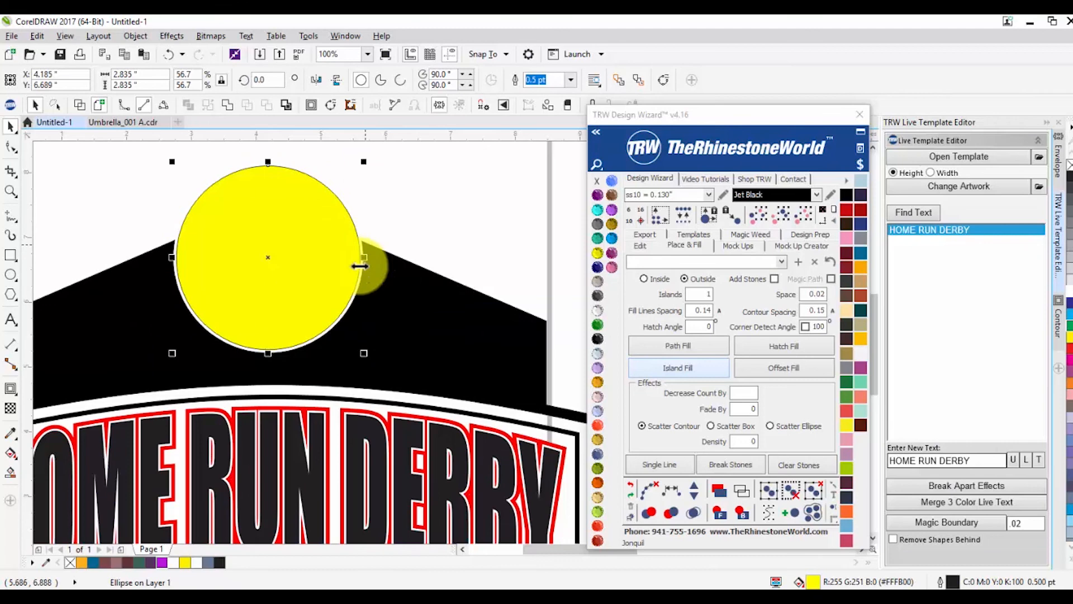
left_click(444, 212)
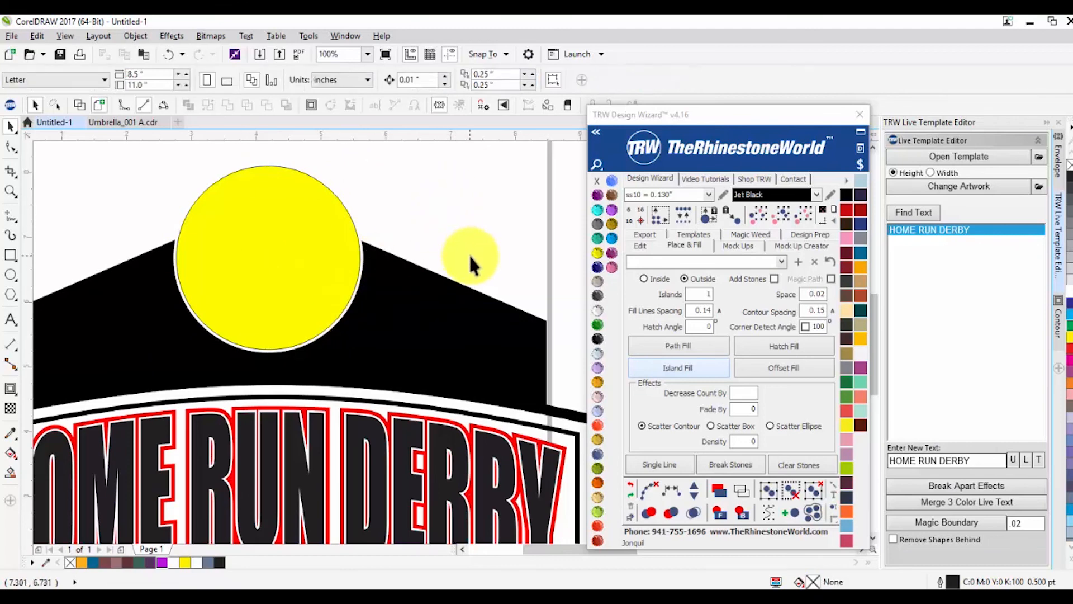
scroll(488, 260, "down", 2)
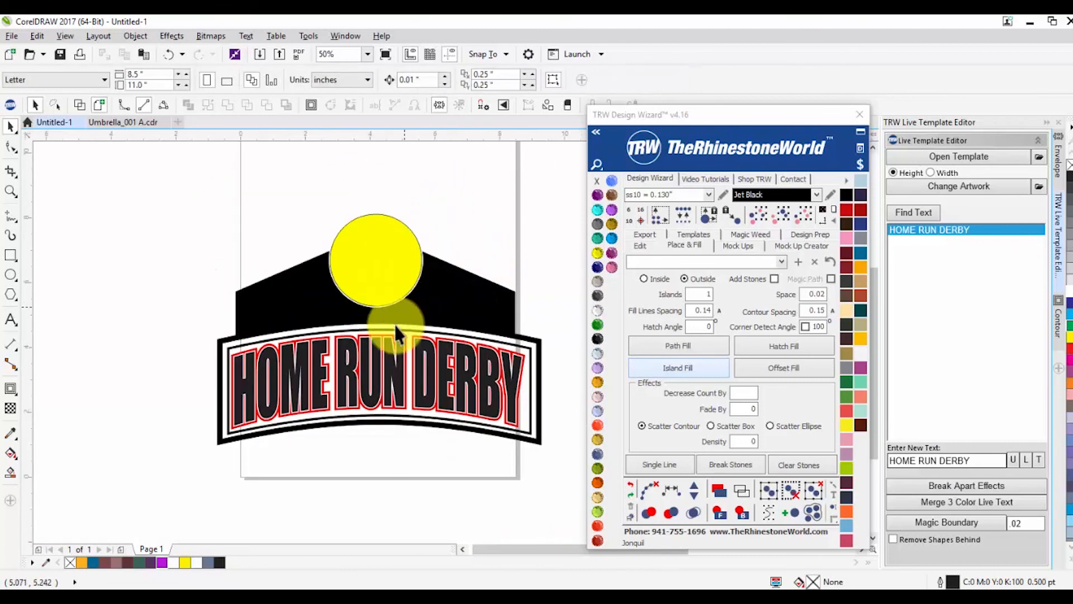
Step: Add the artistic text MM in the empty area beside the banner
left_click(11, 320)
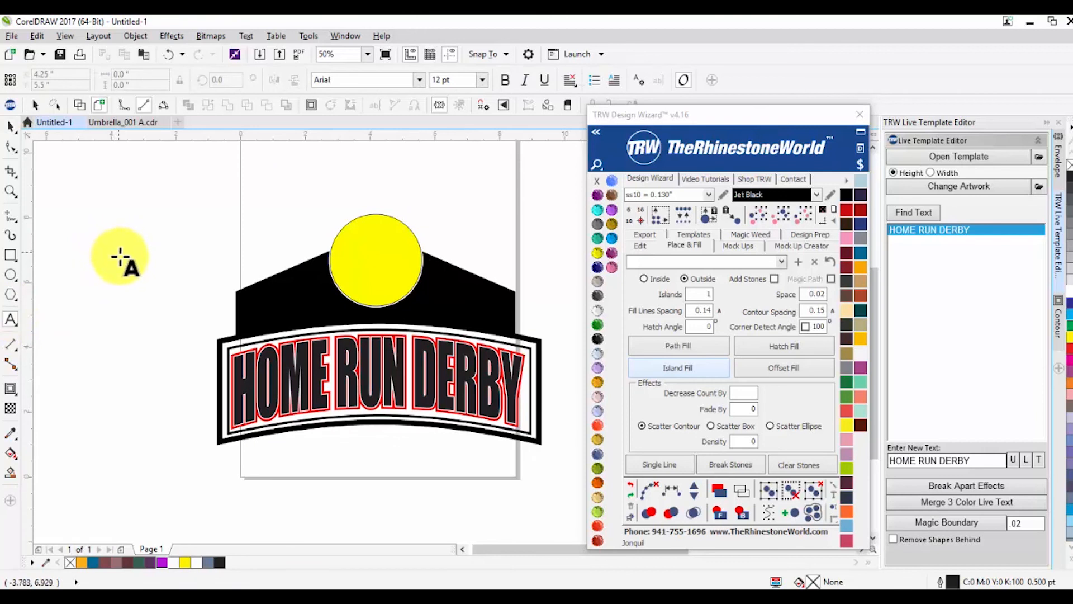
left_click(126, 278)
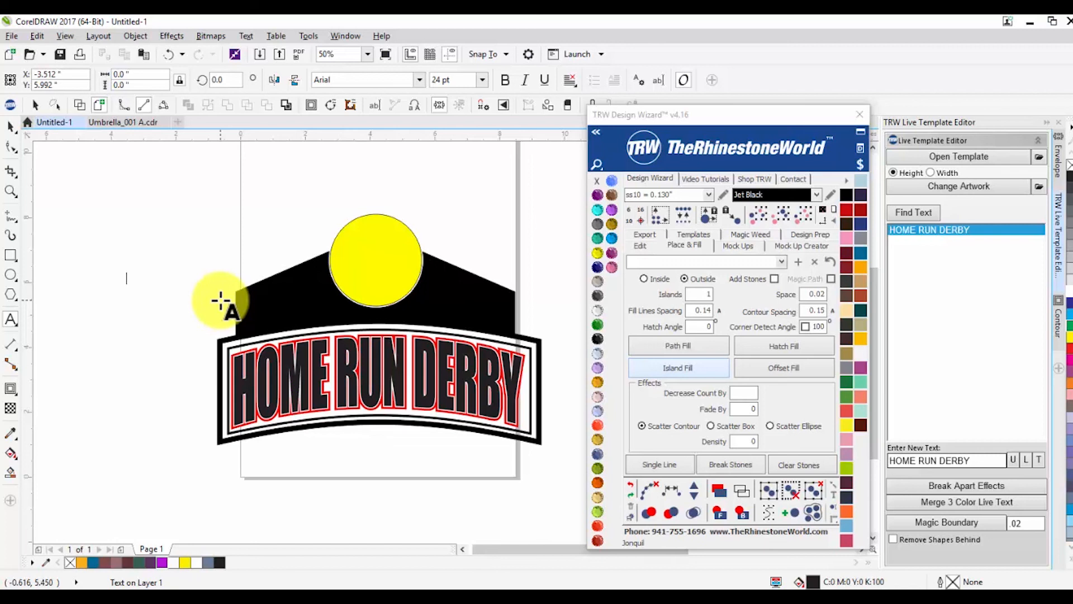
type("MM")
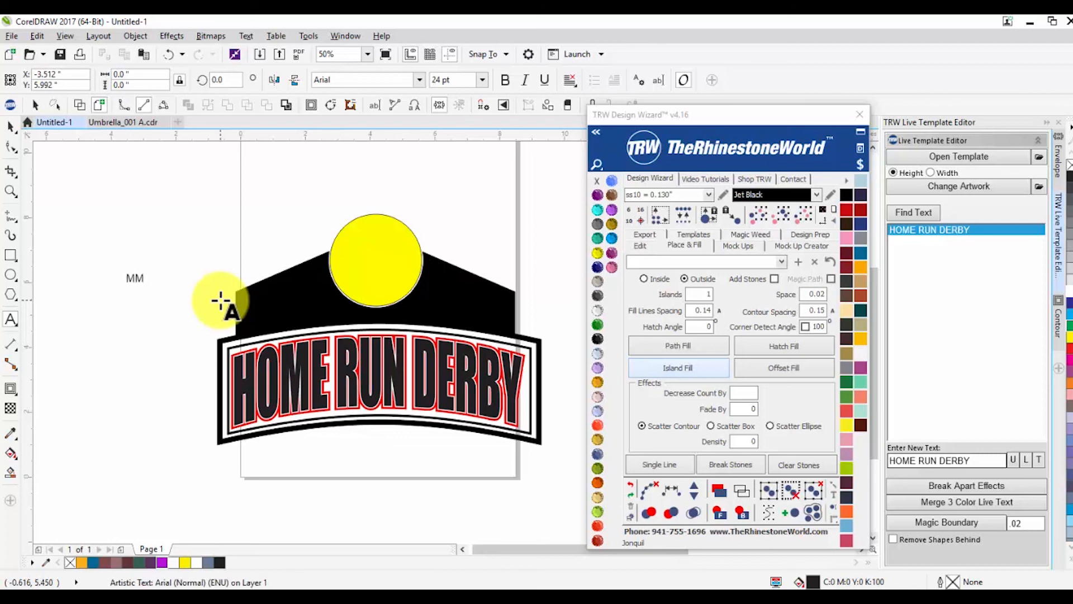
left_click(11, 126)
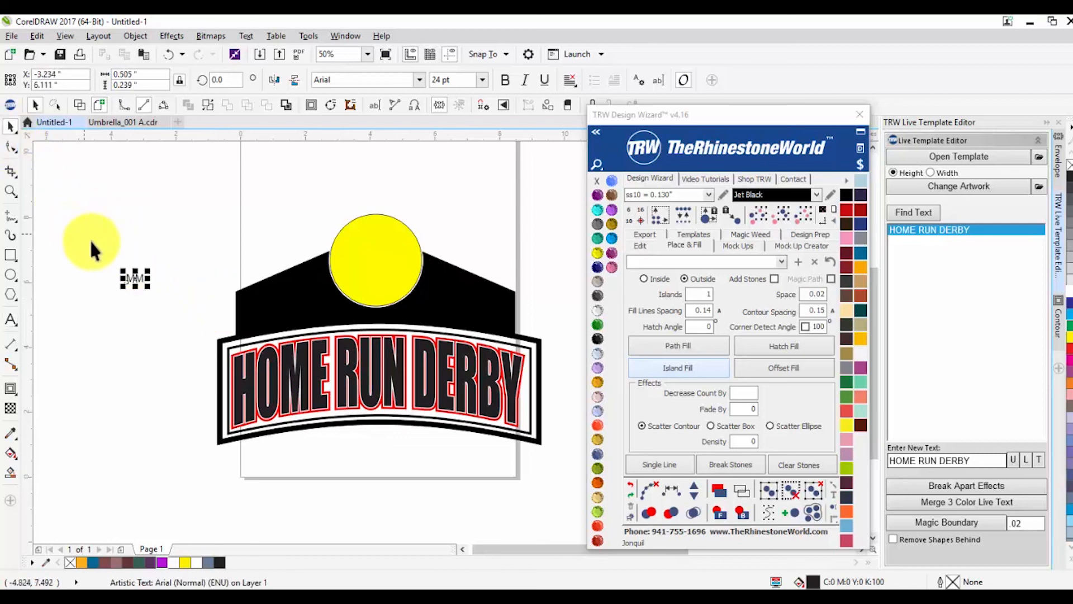
Step: Enlarge the MM text to about 91 pt, center-align it, and place one copy on each side of the circle in the black shape
left_click_drag(147, 287, 178, 300)
left_click(570, 80)
left_click(596, 132)
left_click_drag(145, 282, 461, 302)
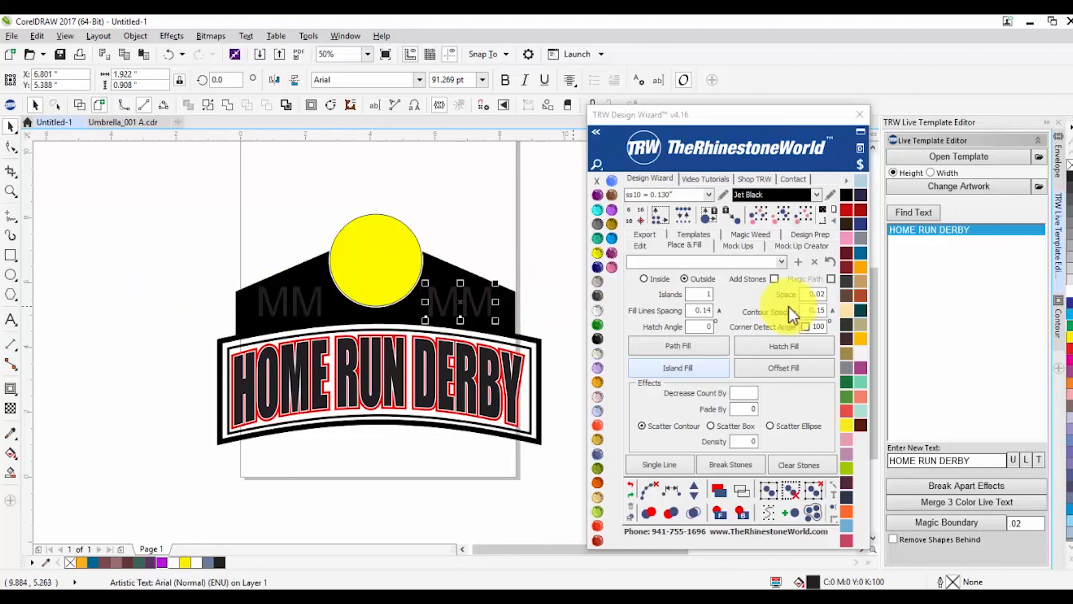
Step: Apply a new envelope to each of the two MM texts
left_click(1062, 167)
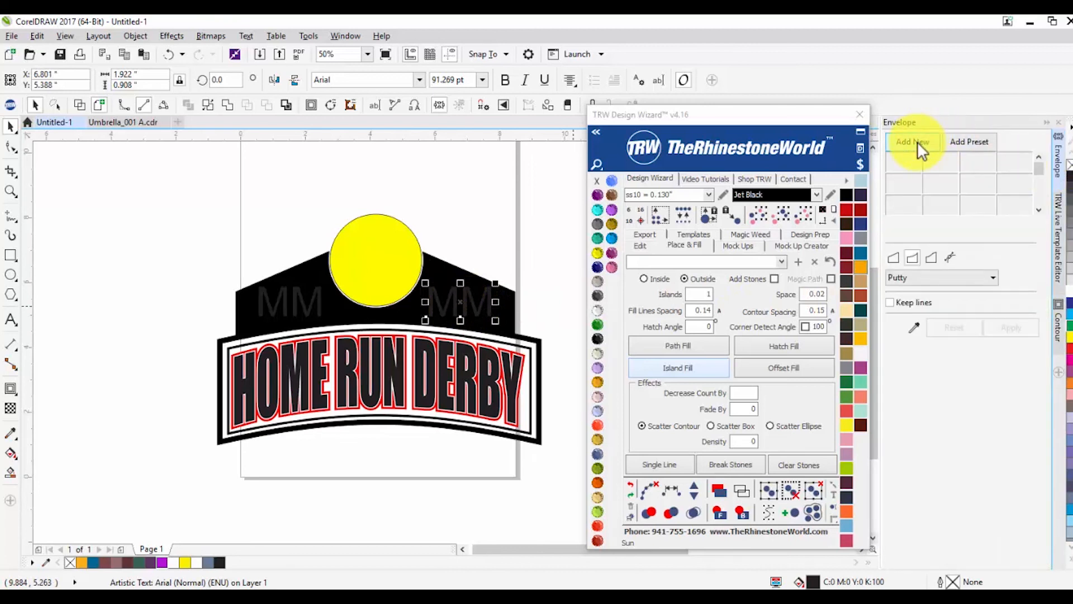
left_click(918, 142)
left_click(1001, 323)
left_click(291, 299)
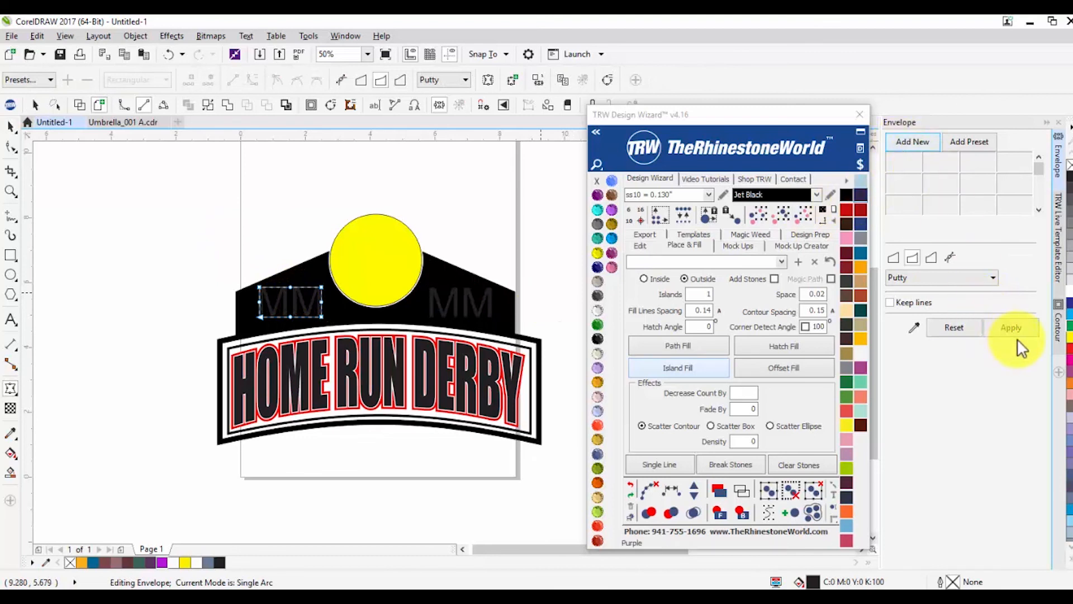
left_click(1013, 330)
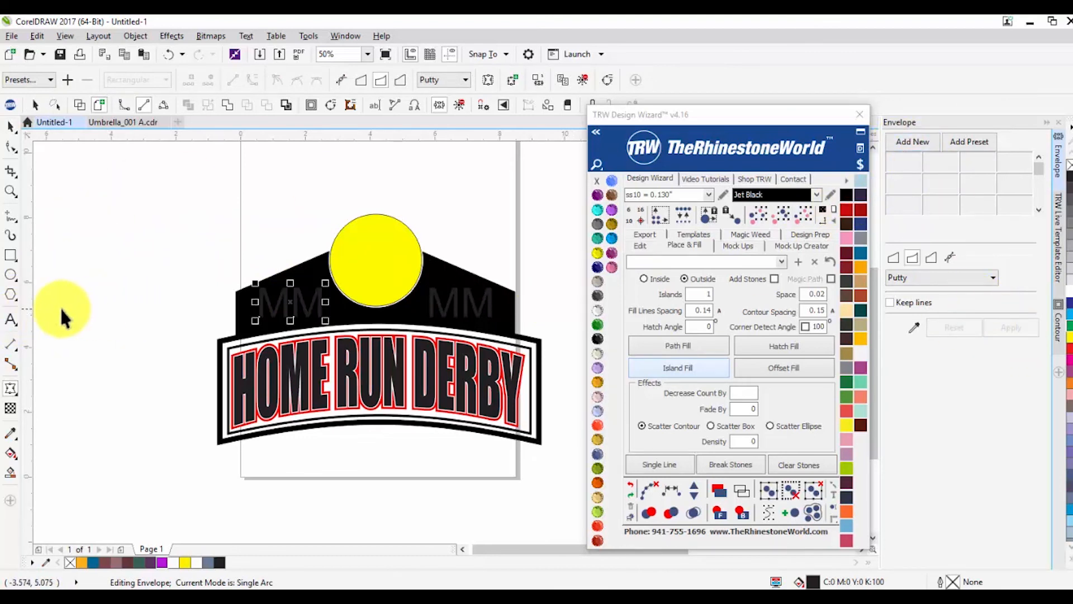
Step: Replace the MM text left of the circle with 20 and the one right of it with 17
left_click(10, 319)
left_click(286, 297)
type("20")
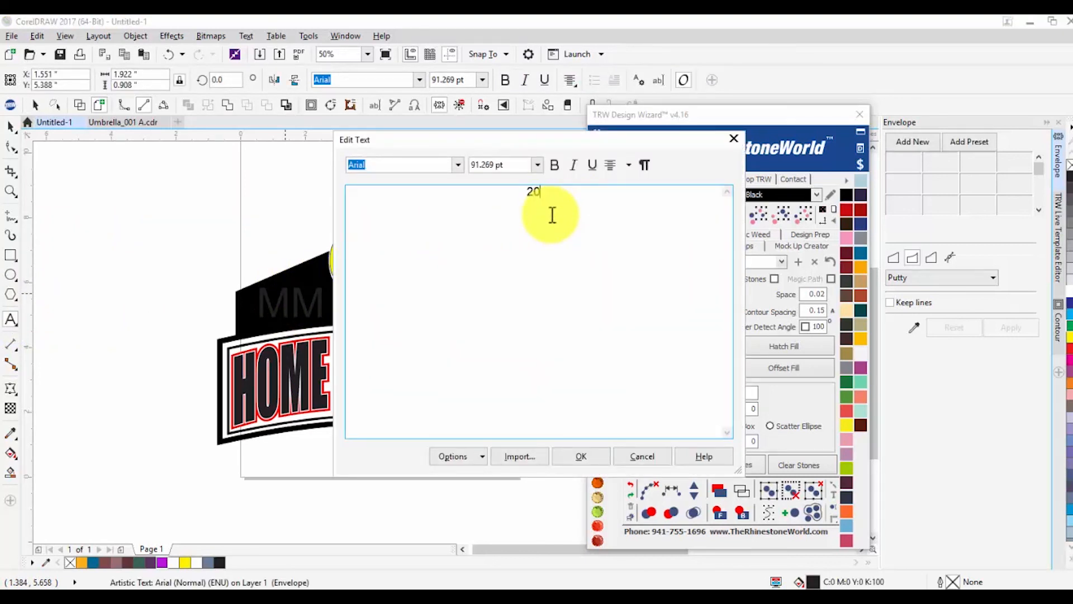
left_click(581, 462)
left_click(465, 284)
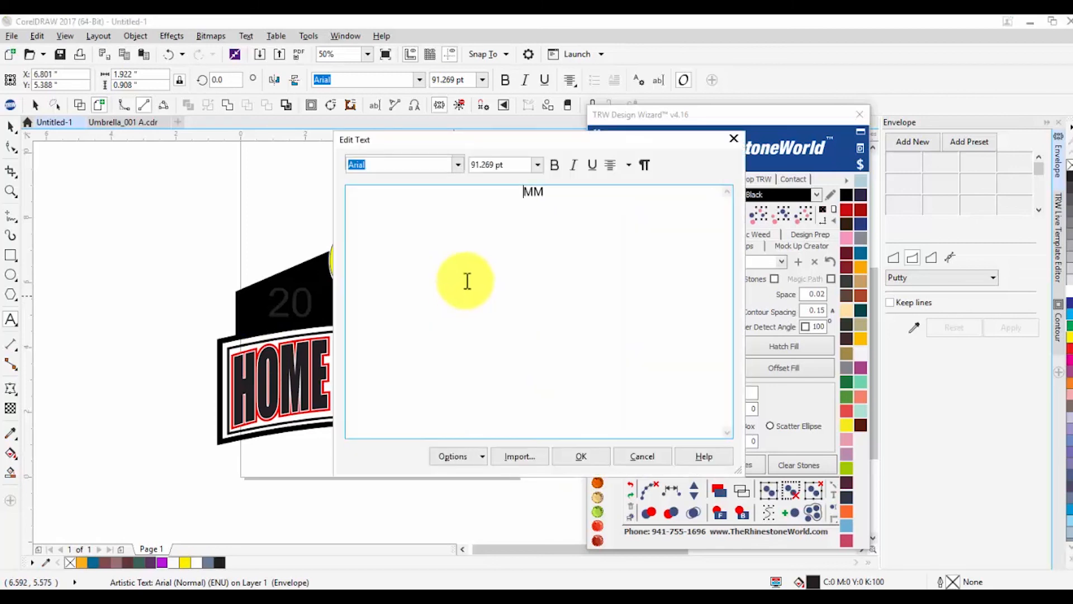
double_click(598, 189)
type("17")
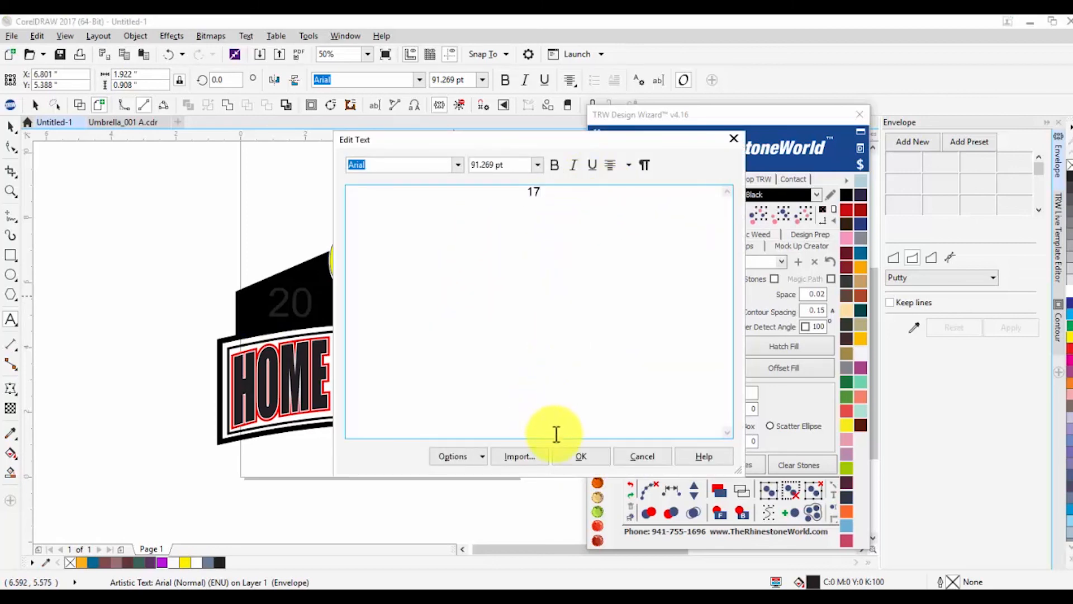
left_click(576, 458)
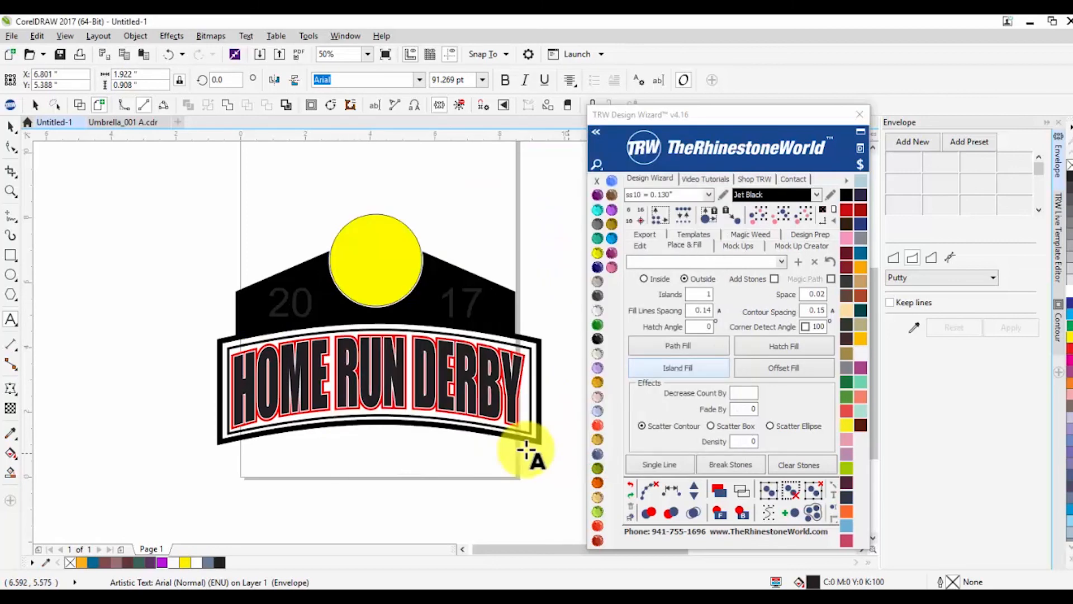
Step: Set the font of both the 20 and the 17 to Impact
left_click(11, 127)
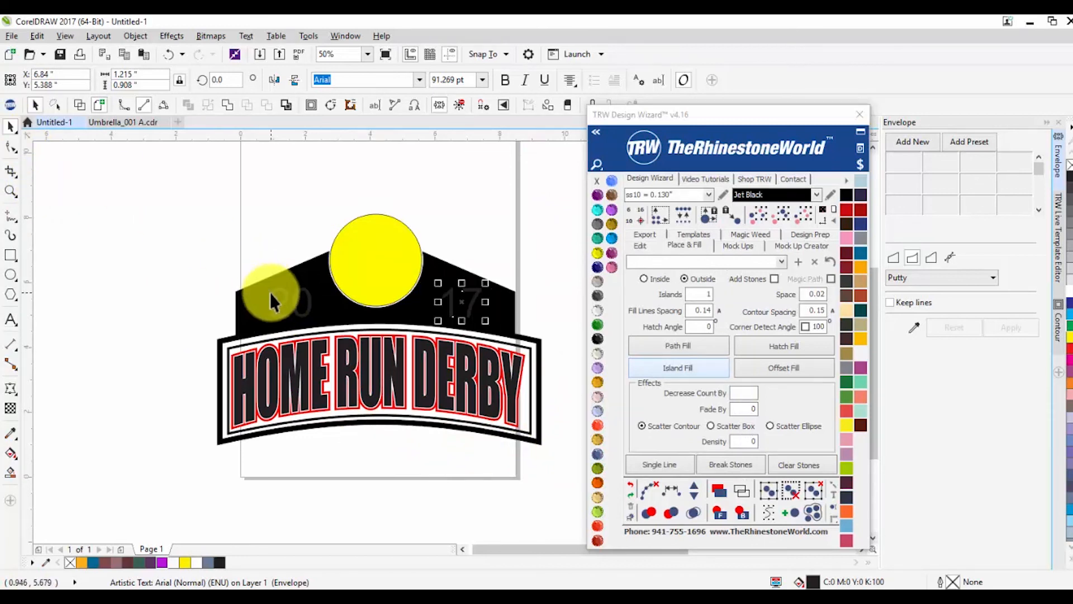
left_click(282, 305, "shift")
left_click(418, 79)
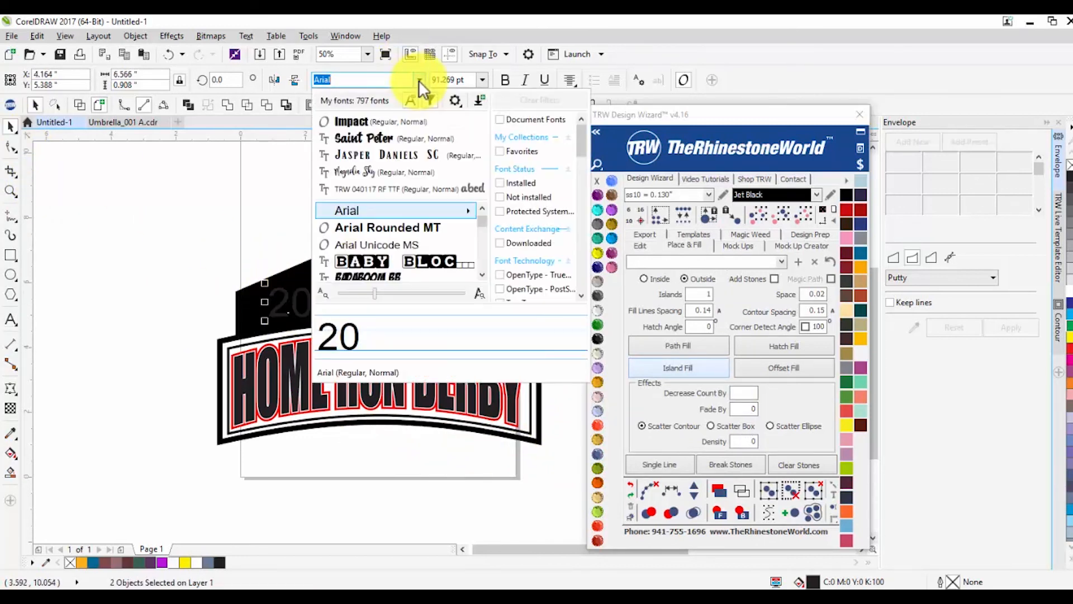
left_click(391, 123)
left_click(221, 230)
Step: Fill the 20 and the 17 with the white Crystal color
left_click(282, 305)
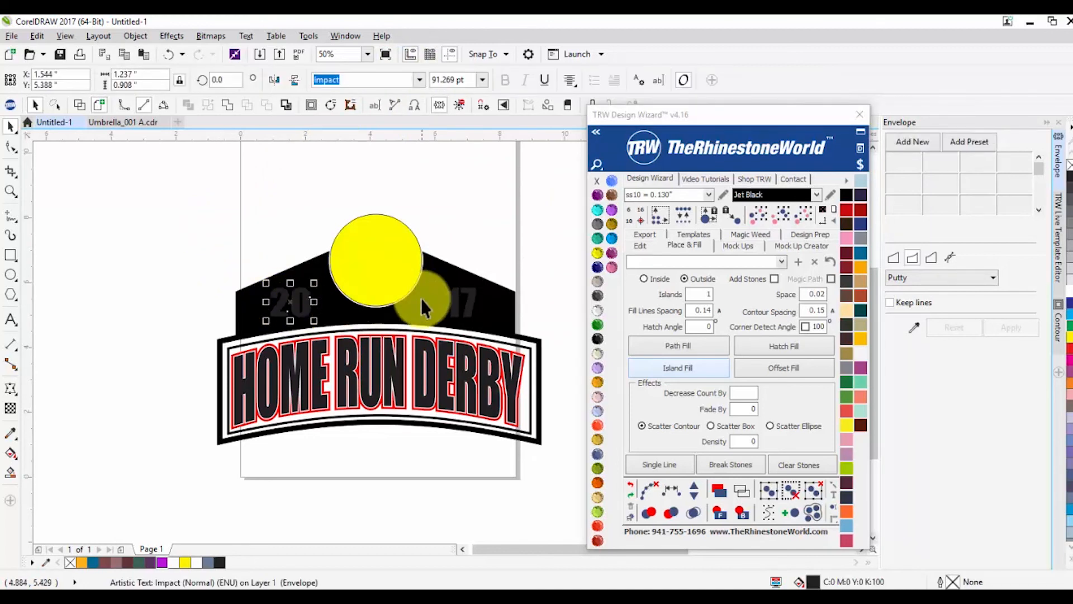
left_click(453, 296, "shift")
left_click(597, 309)
left_click(476, 239)
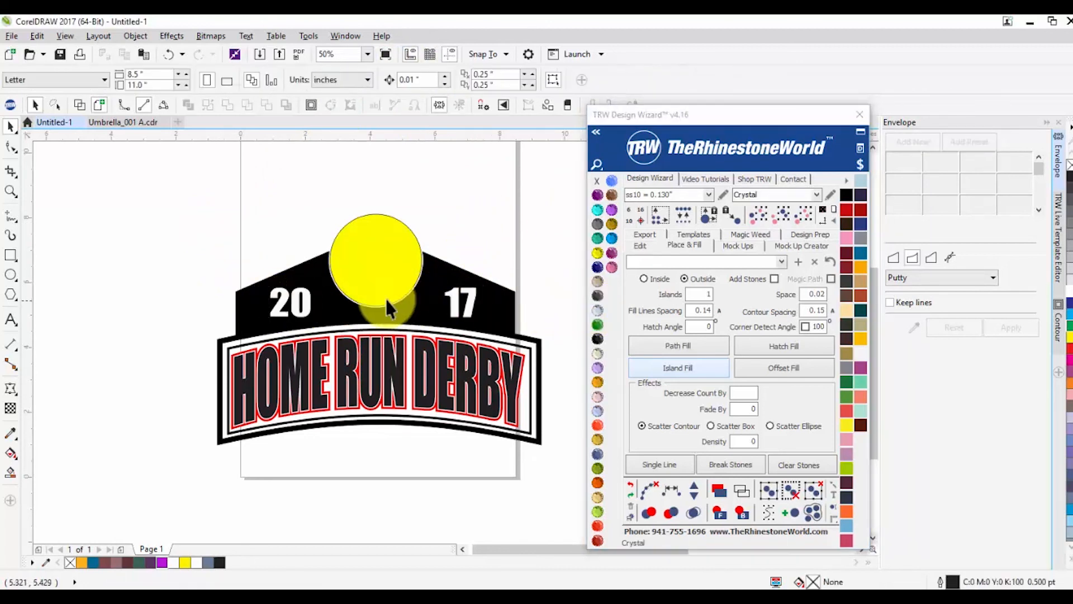
Step: Add a one-step outside contour to the 20 in red (#FF0000) with a 0.07-inch offset
left_click(308, 310)
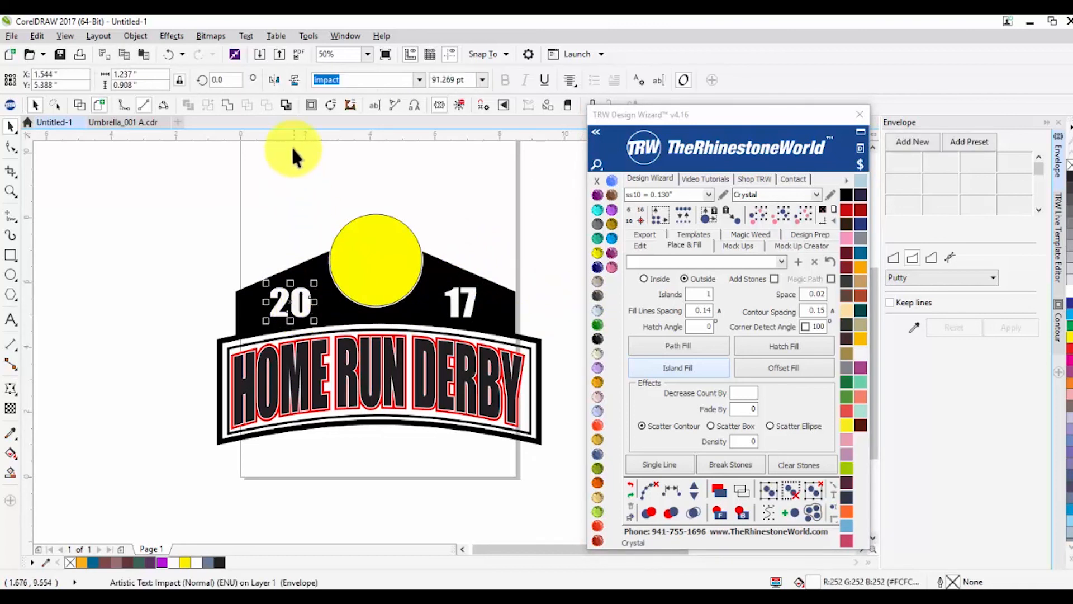
left_click(312, 104)
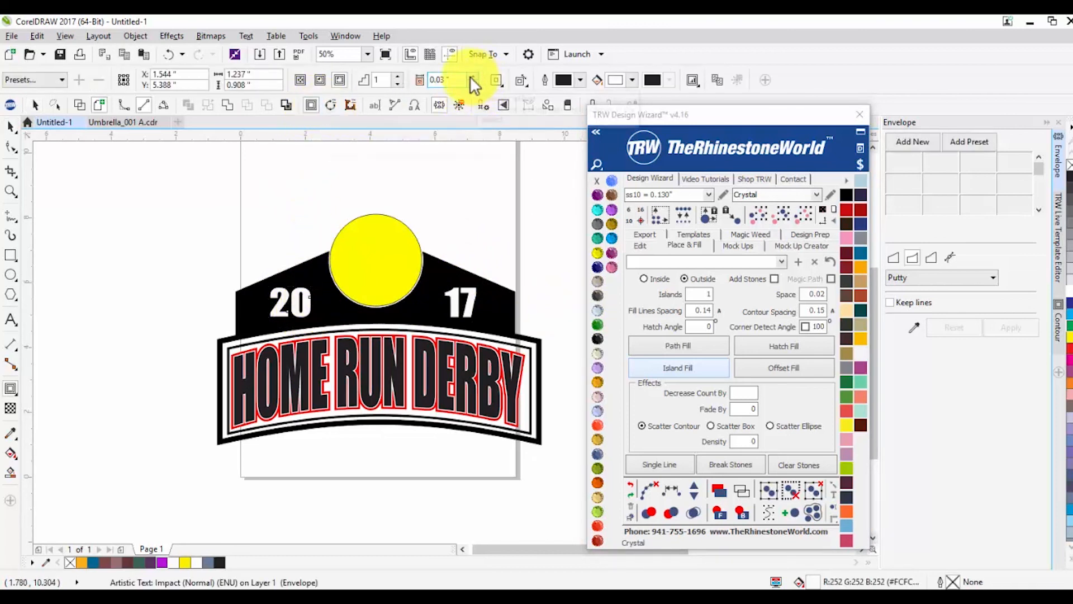
left_click(635, 80)
left_click(701, 151)
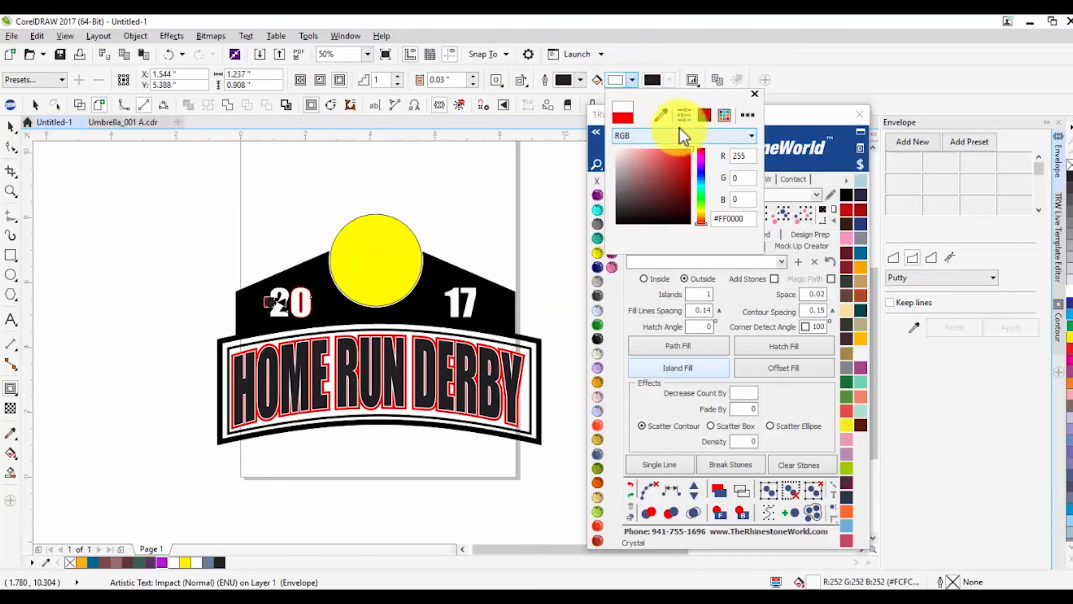
left_click(471, 77)
left_click(473, 76)
left_click(473, 76)
left_click(473, 76)
left_click(473, 76)
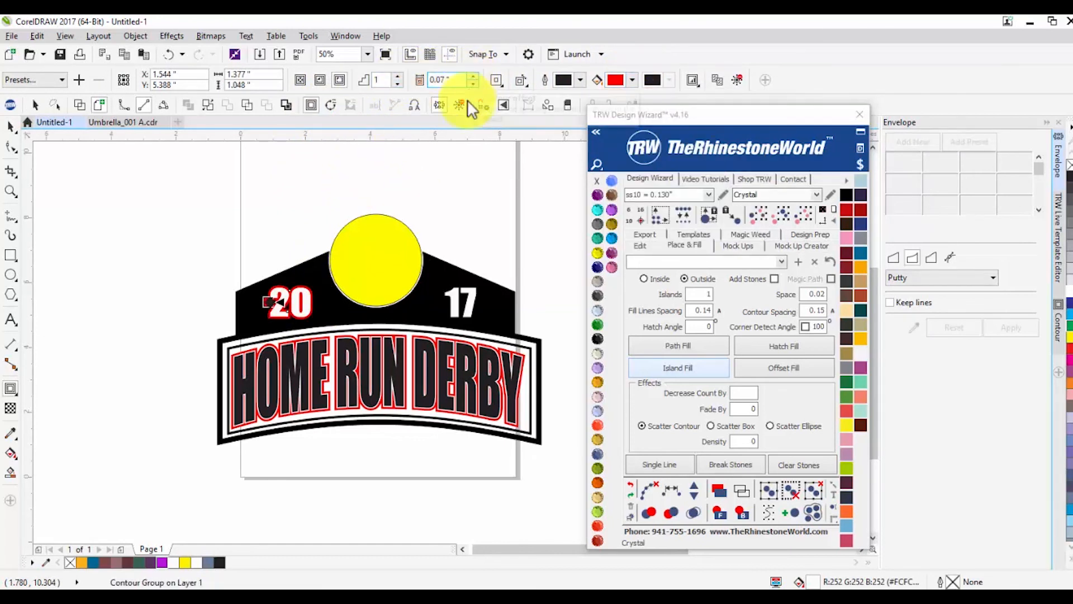
Step: Add a matching red outside contour with a 0.07-inch offset to the 17 and clear the selection
left_click(451, 299)
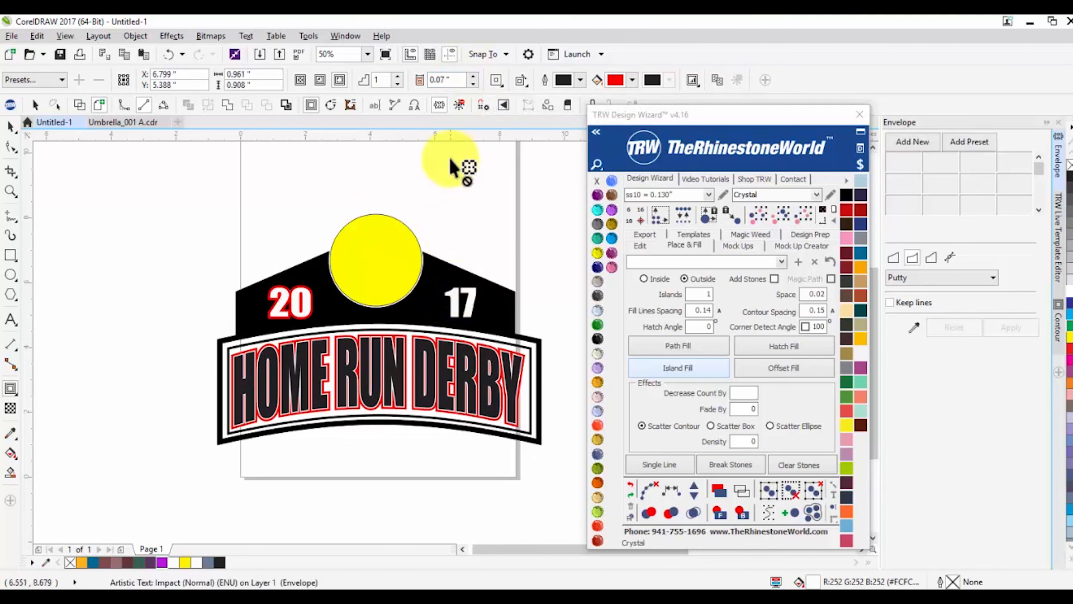
left_click(475, 81)
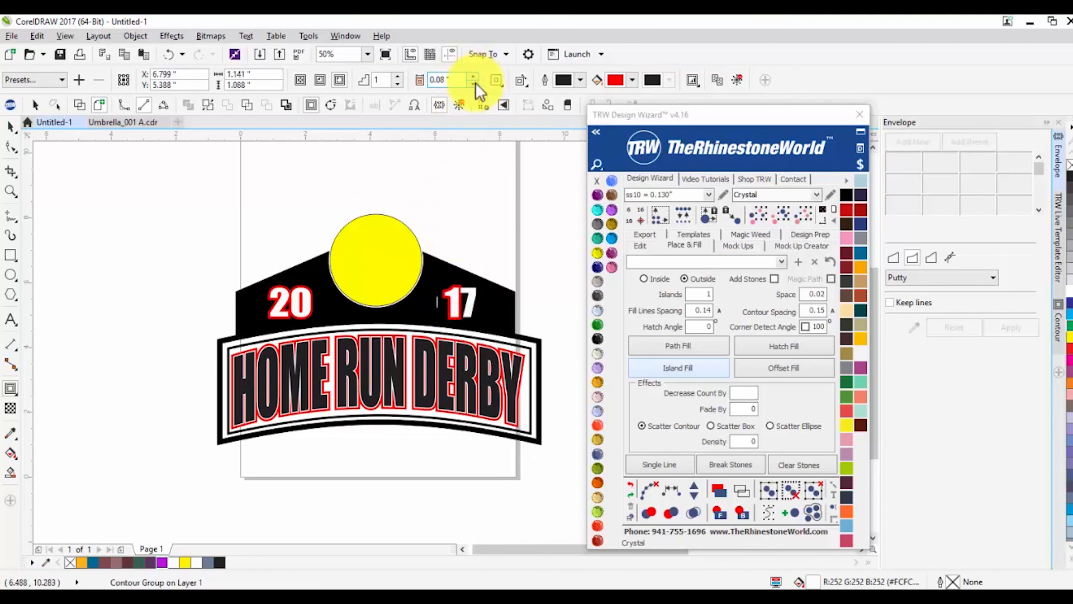
left_click(10, 126)
left_click(213, 222)
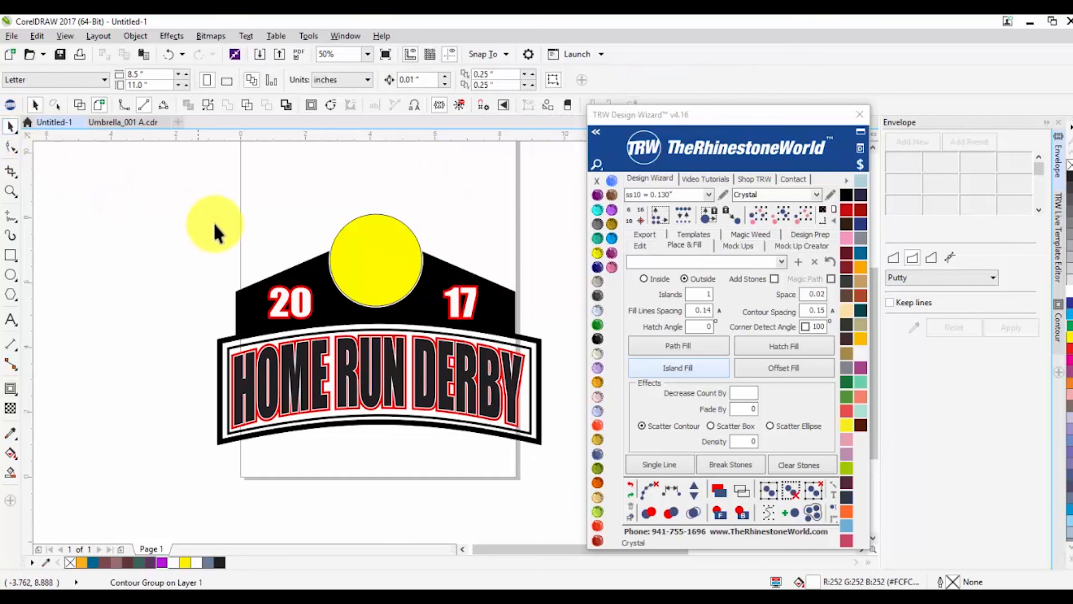
Step: Reduce the contour offset of the 20 to 0.05 inches, keeping both digits outlined in red
scroll(233, 234, "down", 1)
scroll(262, 254, "up", 1)
scroll(263, 254, "up", 2)
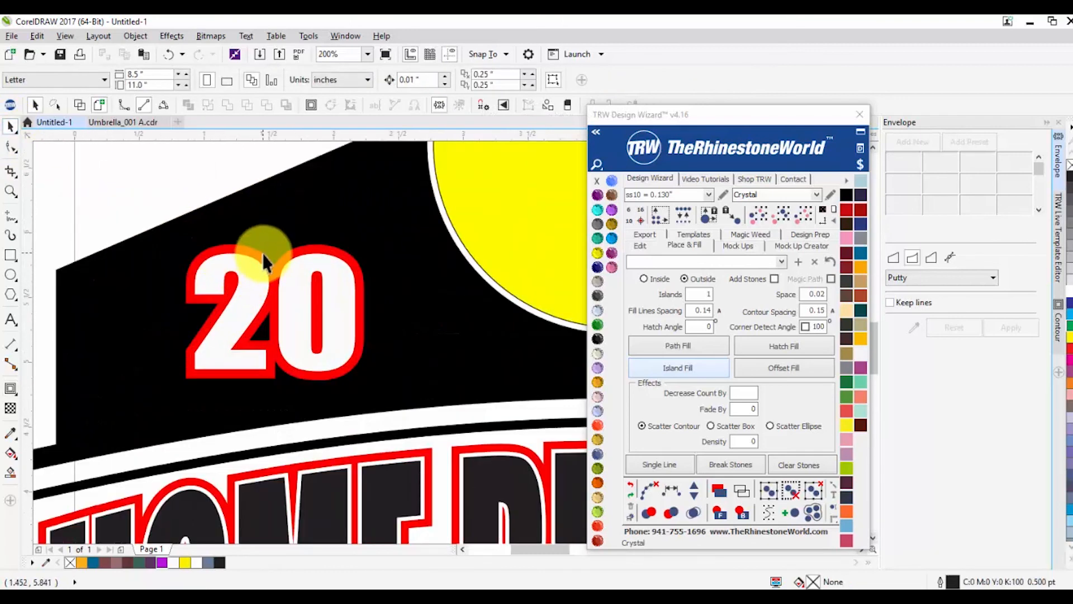
left_click(261, 257)
left_click(475, 84)
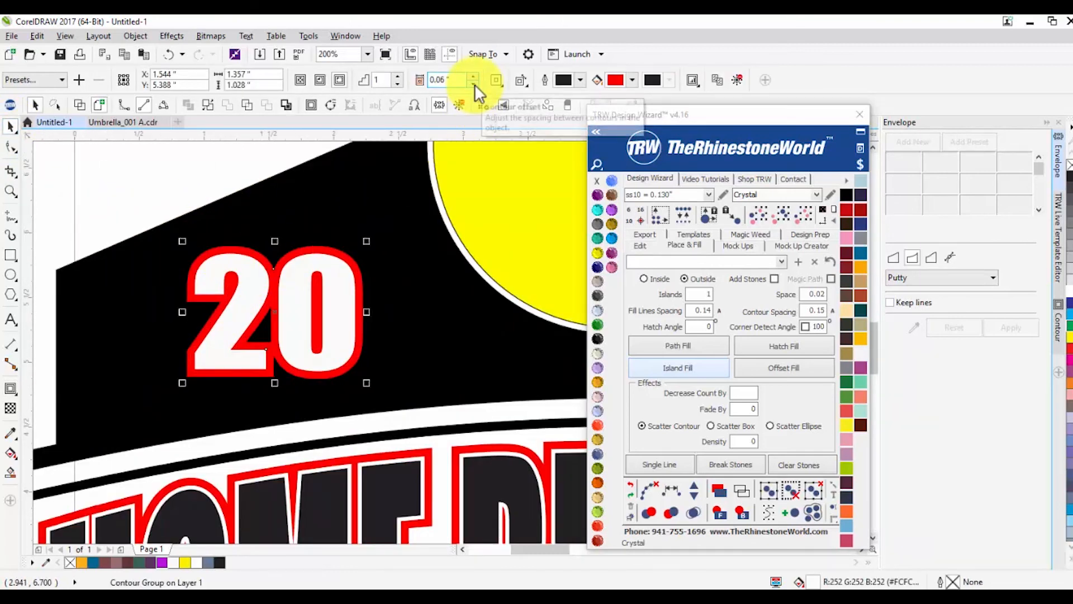
left_click(474, 83)
left_click(475, 84)
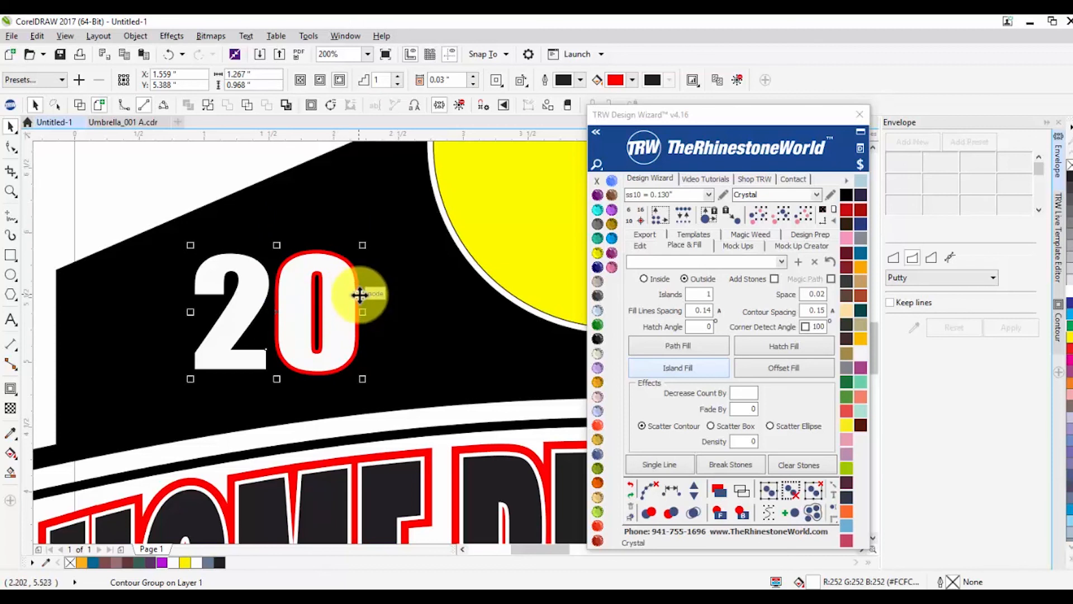
left_click(473, 76)
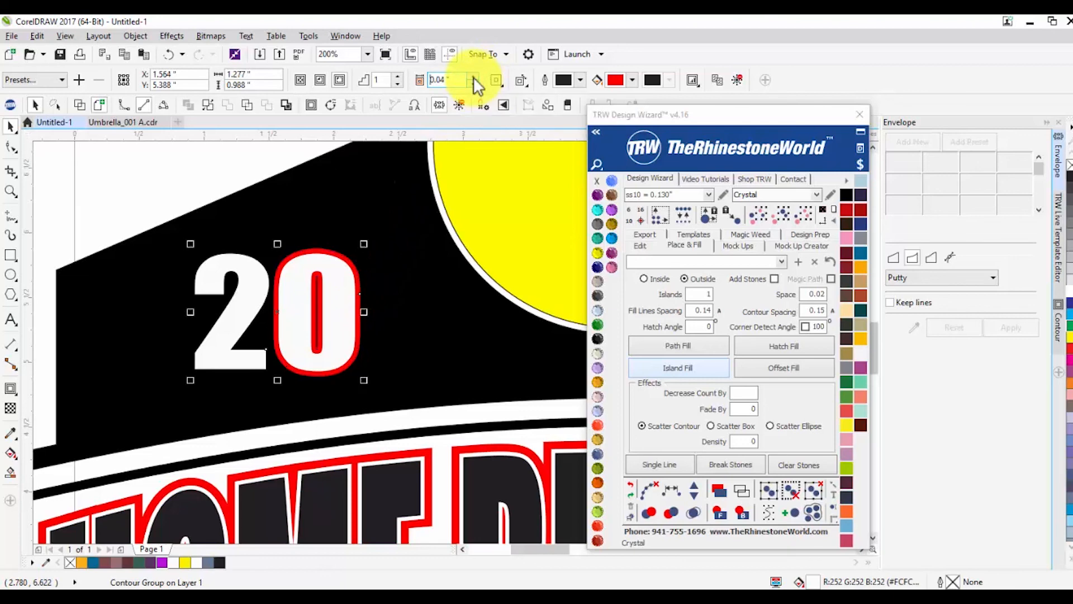
left_click(473, 76)
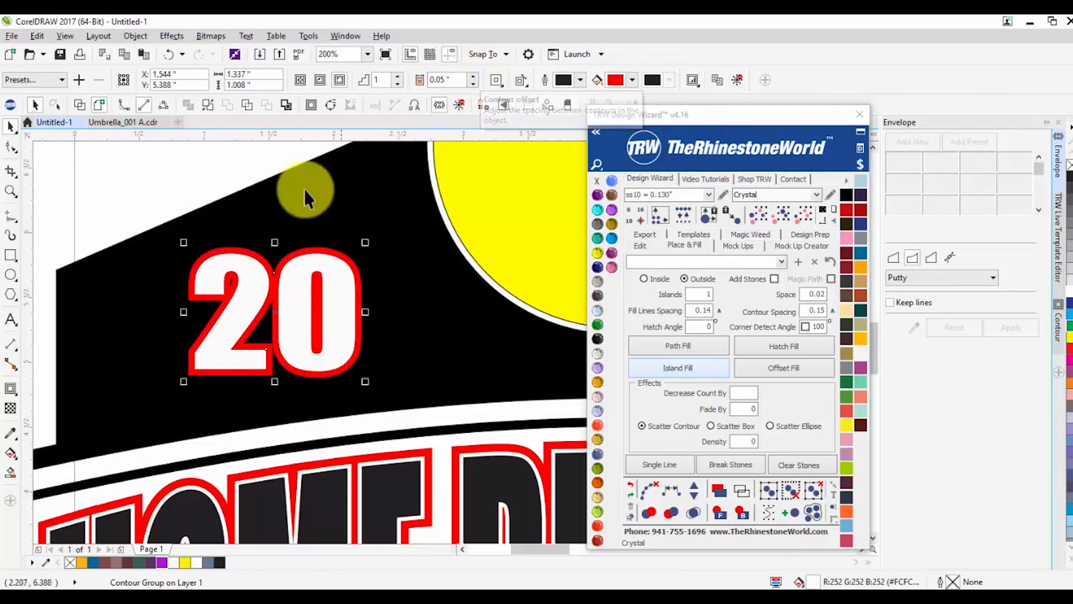
Step: Set the contour offset of the 17 to 0.05 inches
scroll(317, 189, "down", 2)
scroll(442, 212, "up", 1)
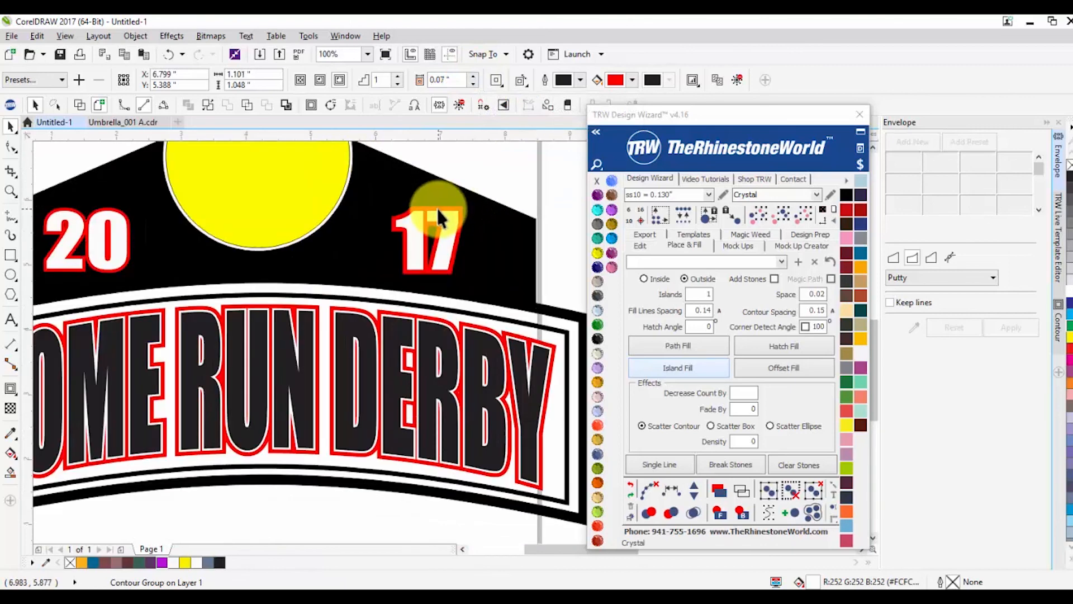
left_click(437, 207)
left_click(475, 85)
left_click(475, 85)
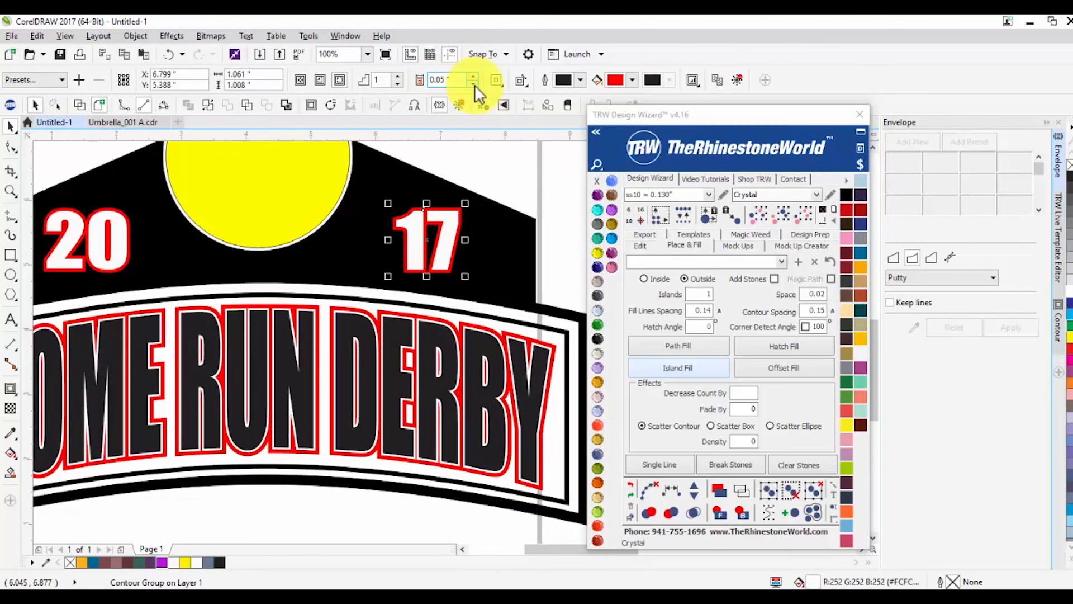
left_click(475, 85)
left_click(476, 74)
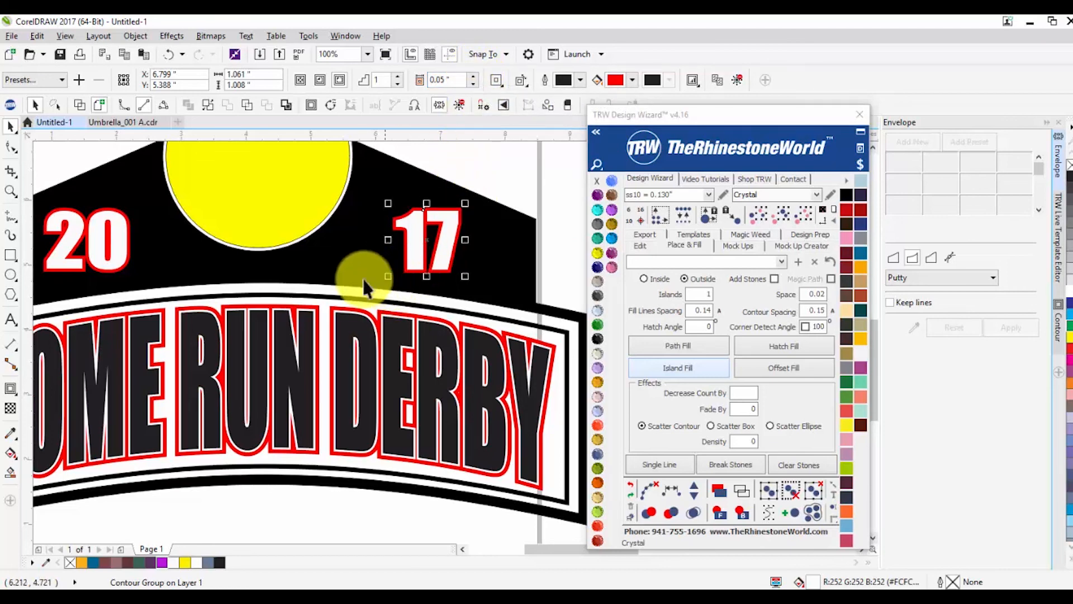
Step: Skew the 20 upward so it follows the rising slope of the black shape
scroll(381, 233, "down", 1)
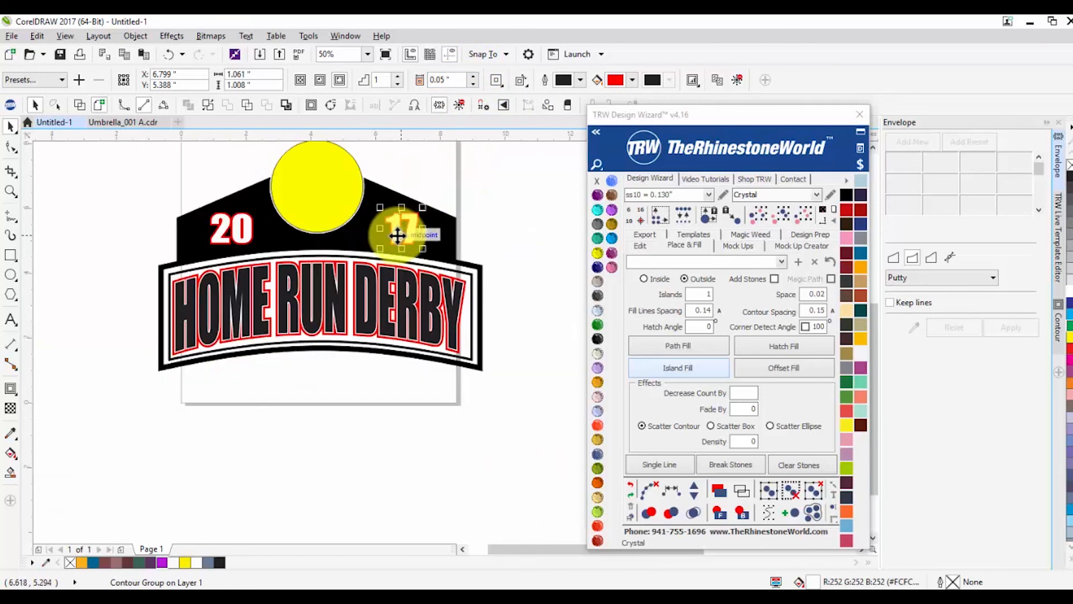
left_click(13, 127)
left_click(239, 237)
scroll(231, 225, "up", 1)
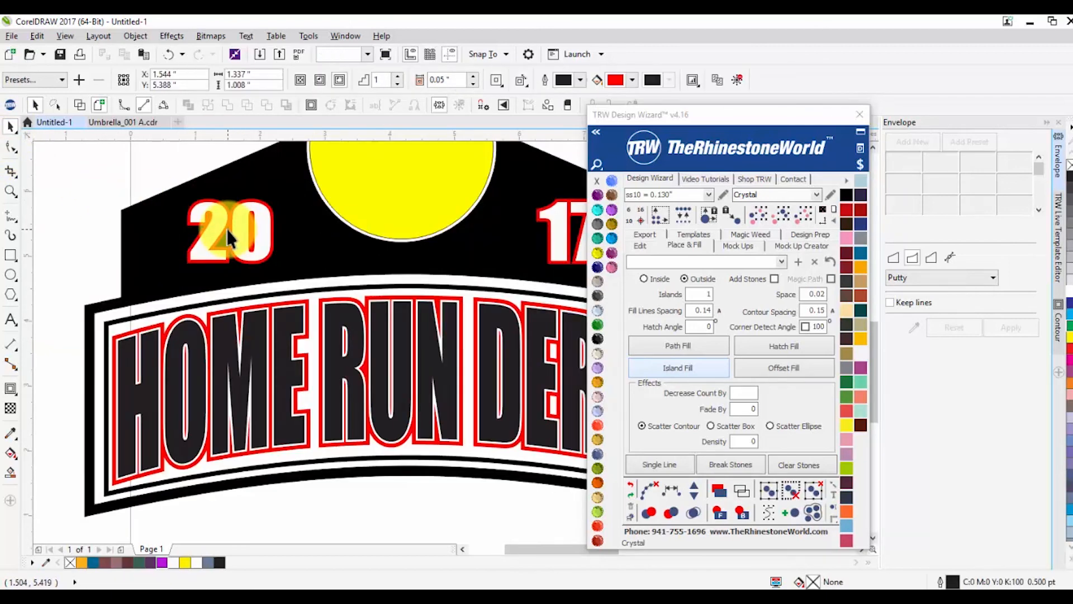
left_click(288, 230)
left_click_drag(279, 231, 285, 204)
Step: Skew the 17 downward to follow the black shape's falling slope and clear the selection
scroll(224, 209, "down", 1)
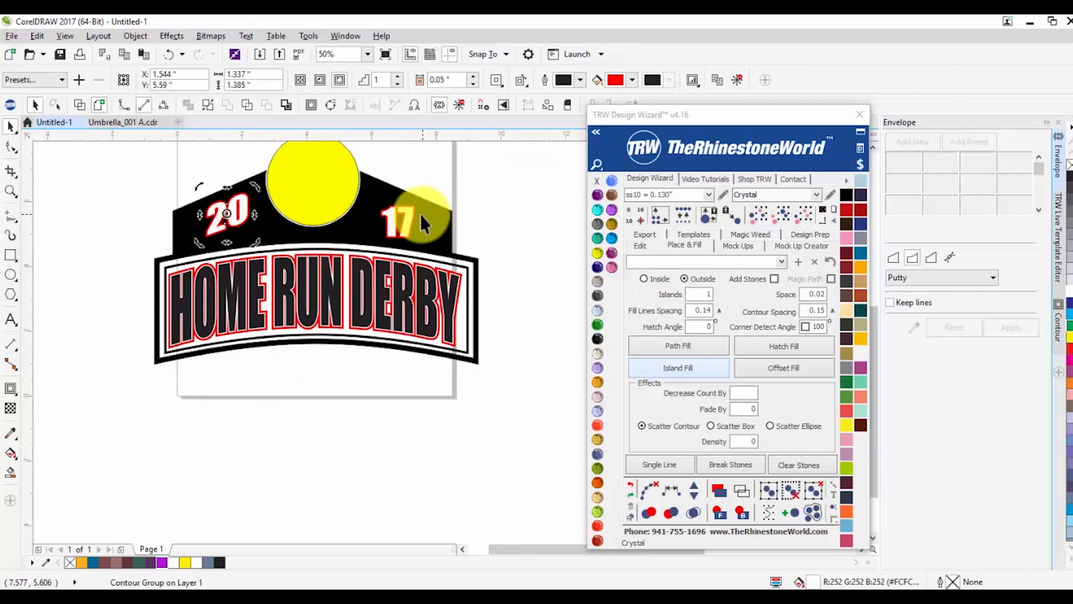
left_click(388, 220)
left_click_drag(447, 174, 376, 200)
left_click(388, 220)
left_click(465, 206)
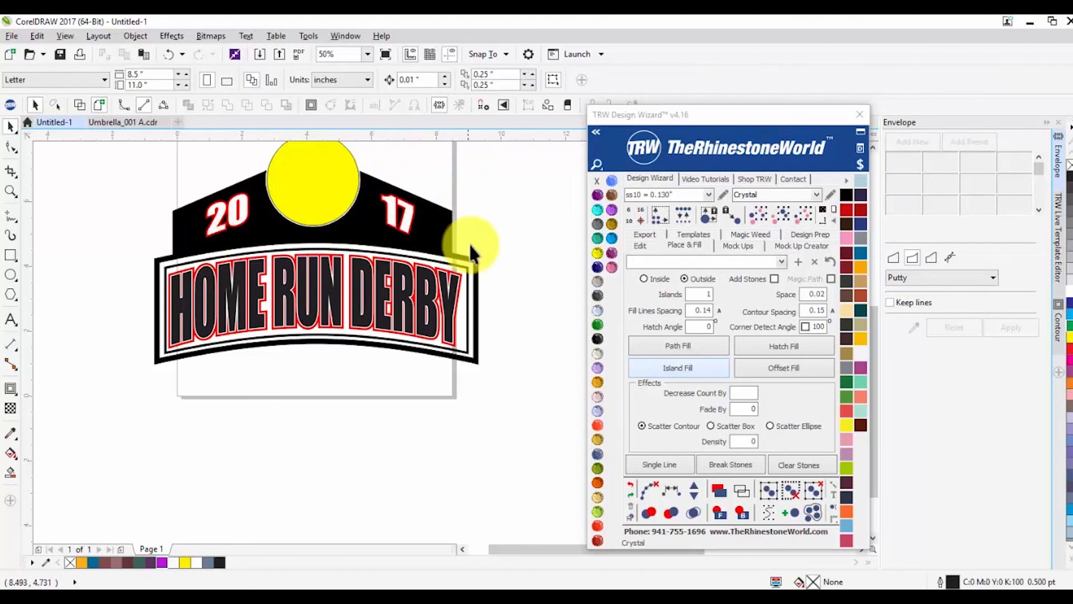
Step: Compare the 17 against the 20, reposition it at about X 6.725 inches beside the circle, and clear the selection
scroll(470, 237, "down", 1)
scroll(408, 196, "up", 1)
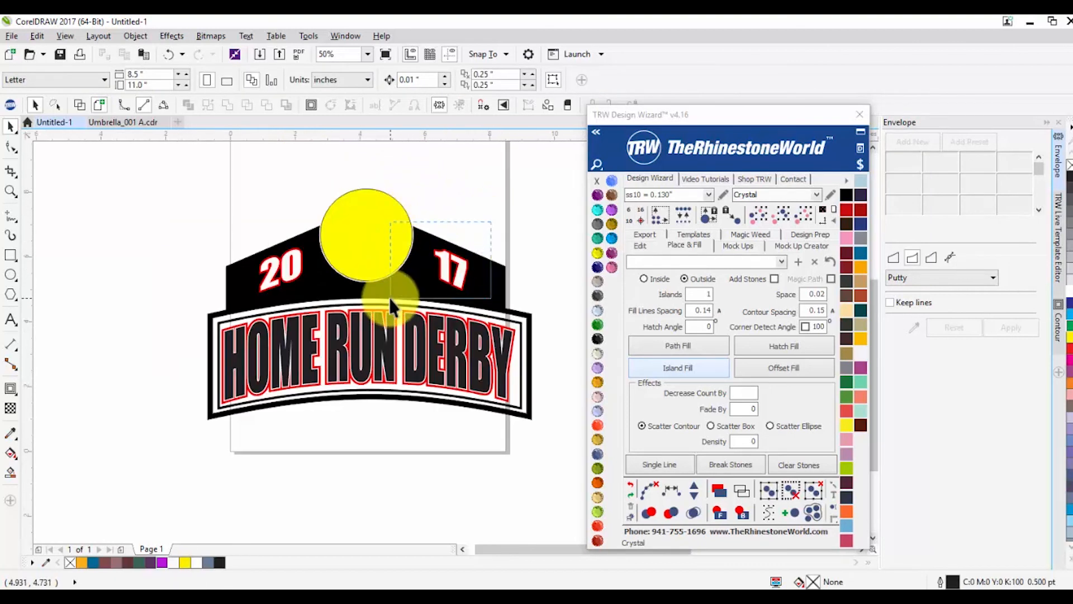
left_click(451, 267)
left_click_drag(446, 265, 270, 263)
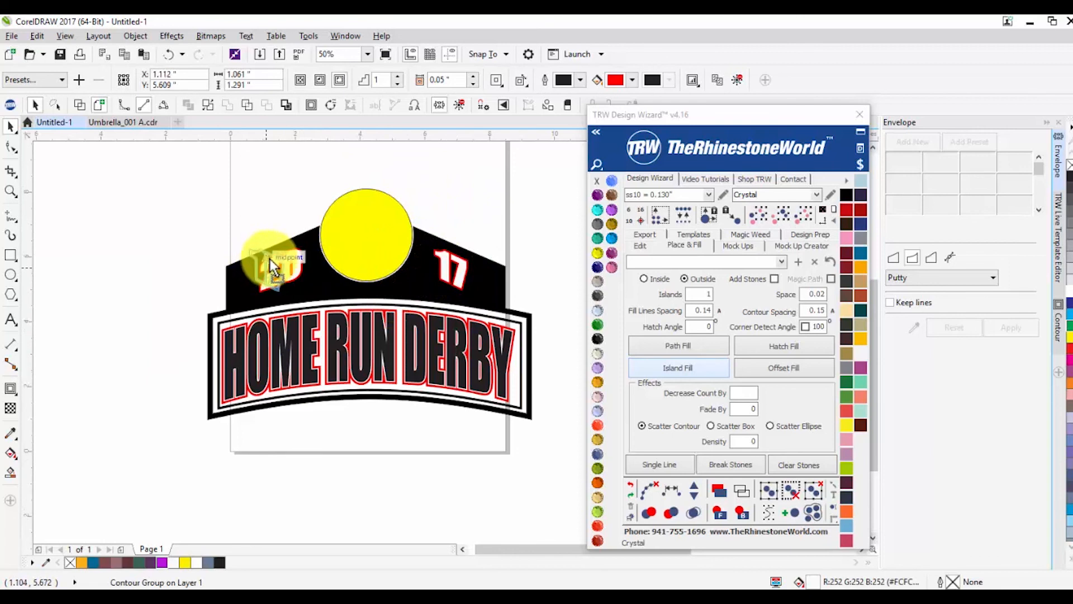
left_click_drag(394, 257, 445, 257)
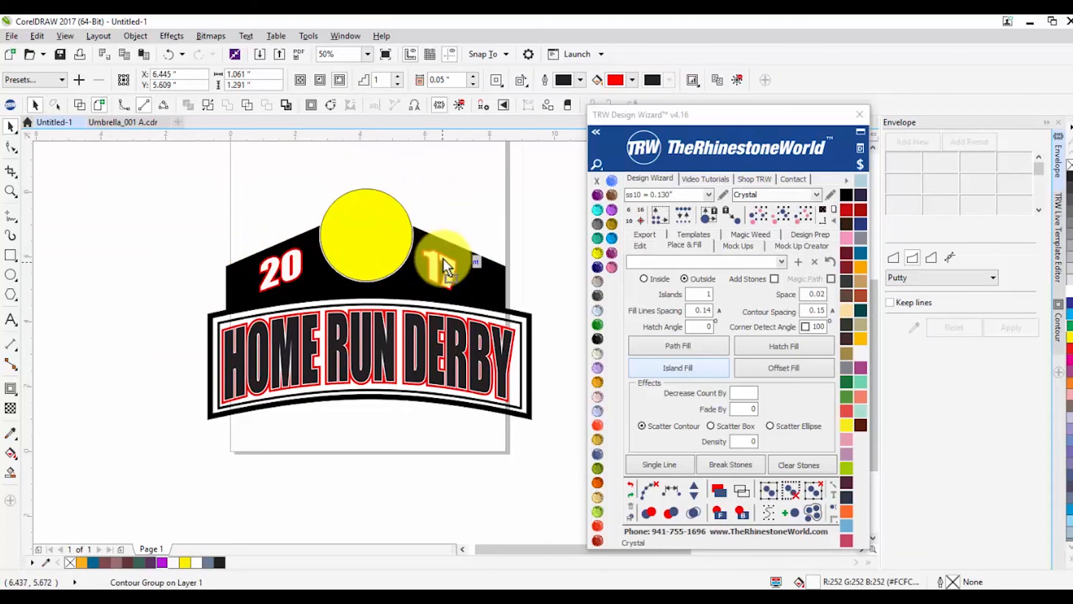
key("Right")
key("Right")
key("Right")
key("Right")
key("Right")
key("Right")
key("Right")
key("Right")
key("Right")
key("Right")
key("Right")
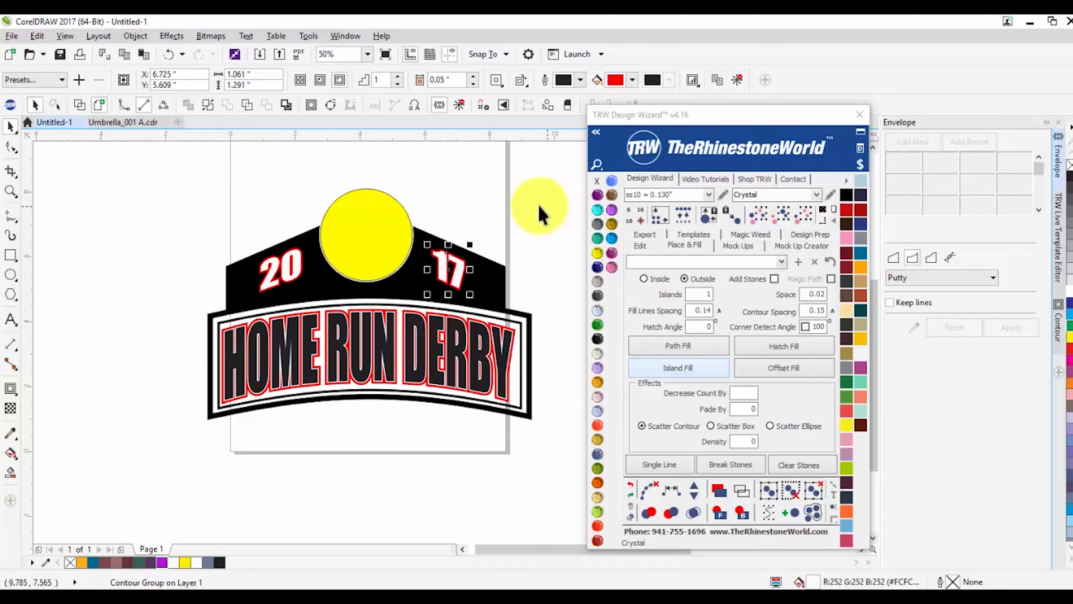
left_click(509, 209)
Step: Draw a thin horizontal rectangle about 2.5 inches wide and 0.125 inches high above the 20
left_click(10, 255)
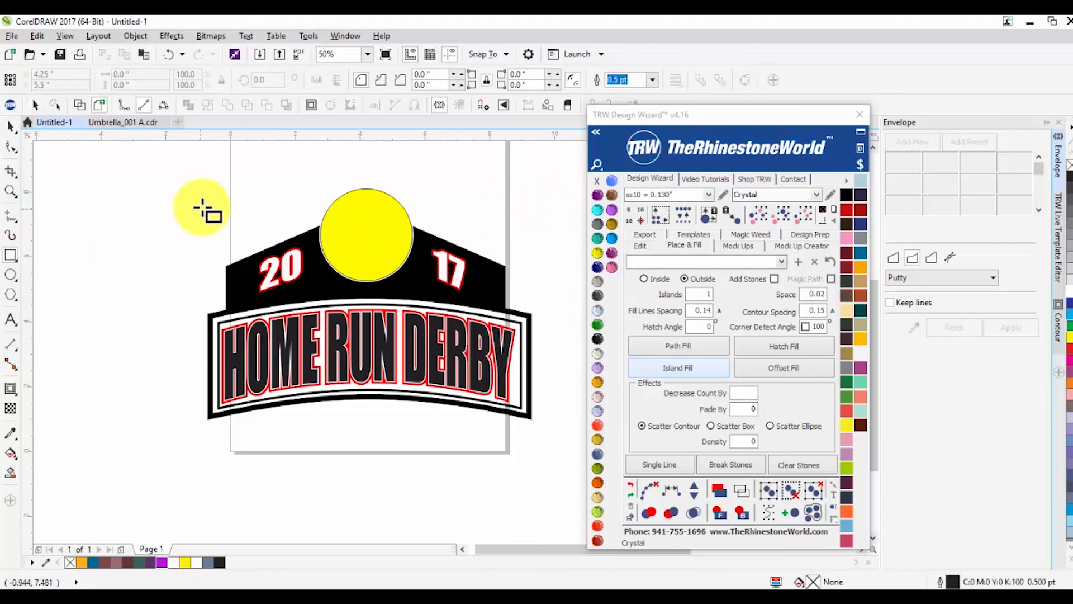
left_click_drag(220, 192, 312, 196)
key("space")
scroll(246, 191, "up", 2)
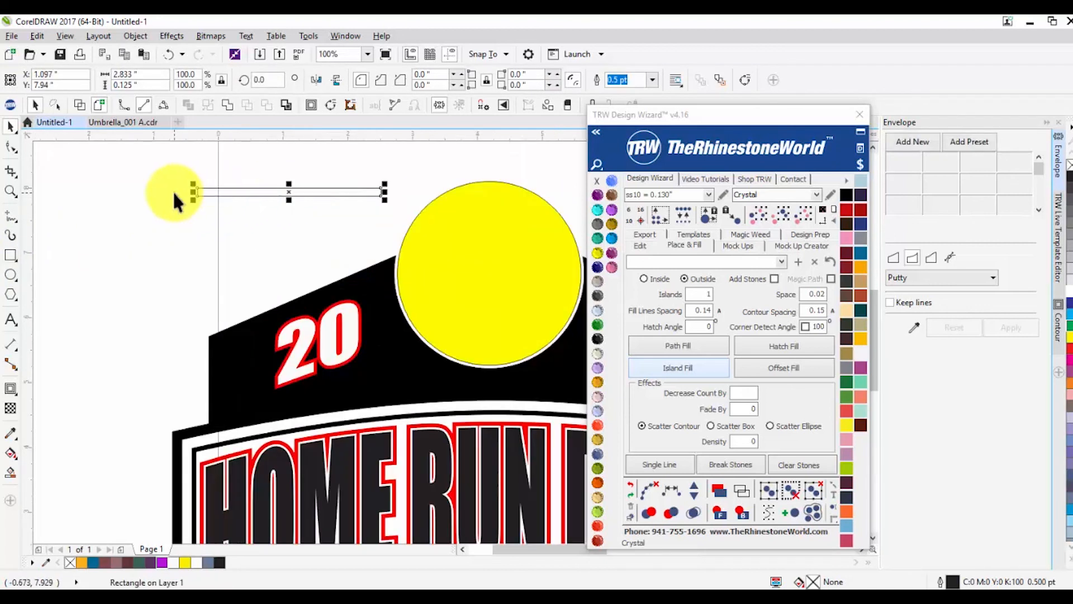
left_click_drag(194, 191, 289, 232)
Step: Stack two copies of the thin rectangle evenly below it and weld all three bars into one curve
right_click(287, 212)
right_click(289, 233)
left_click_drag(184, 163, 330, 225)
left_click_drag(386, 252, 387, 253)
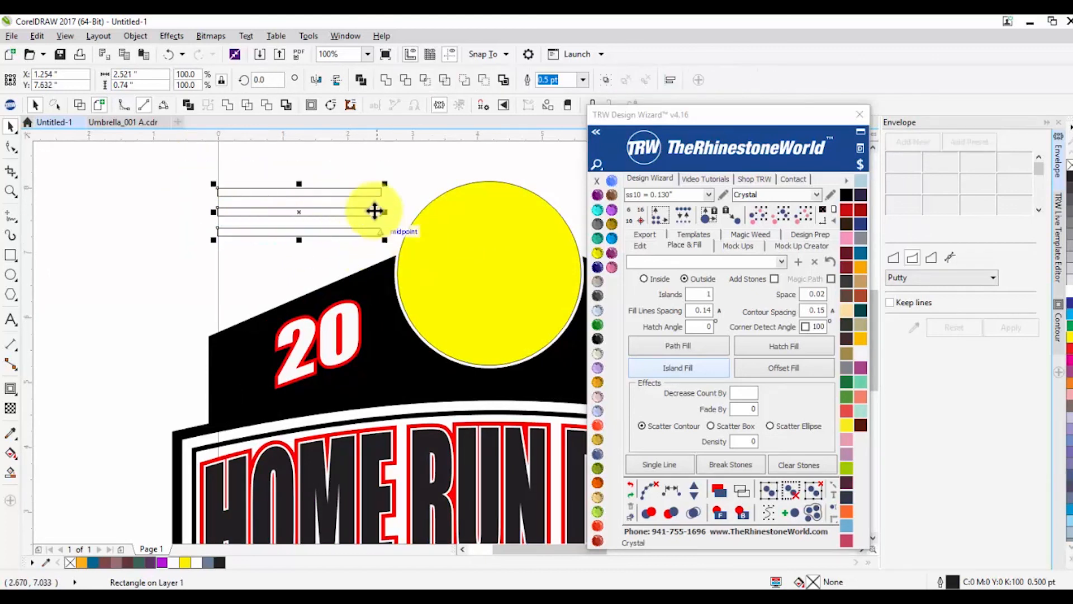
left_click(386, 79)
Step: Skew the three bars upward by about 20.7 degrees and move them down just above the black slope over the 20
left_click(298, 211)
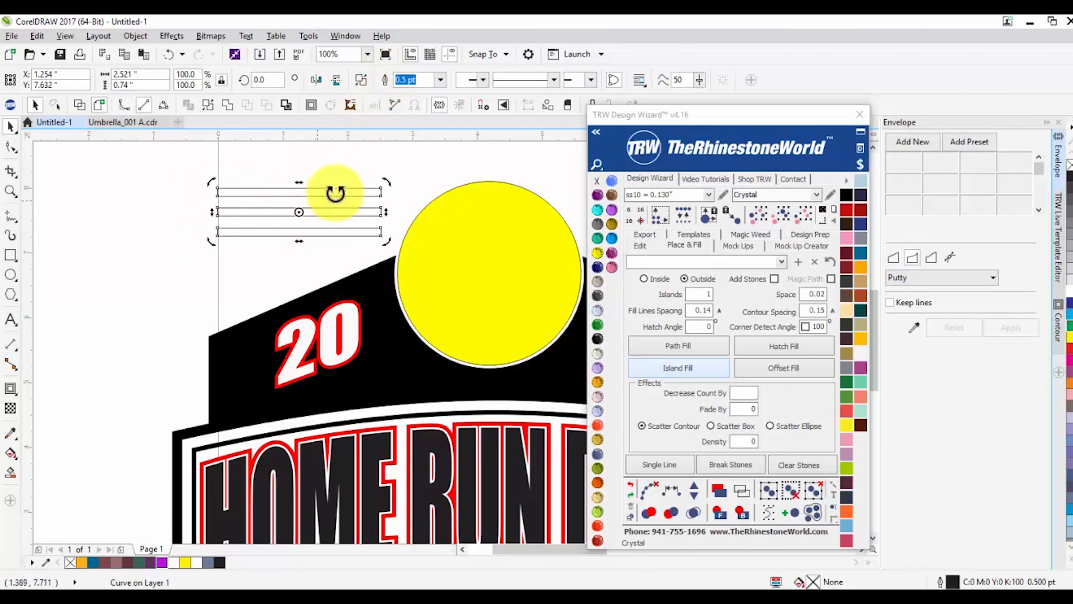
left_click(208, 209)
left_click_drag(190, 280, 187, 269)
scroll(168, 223, "down", 2)
left_click(228, 232)
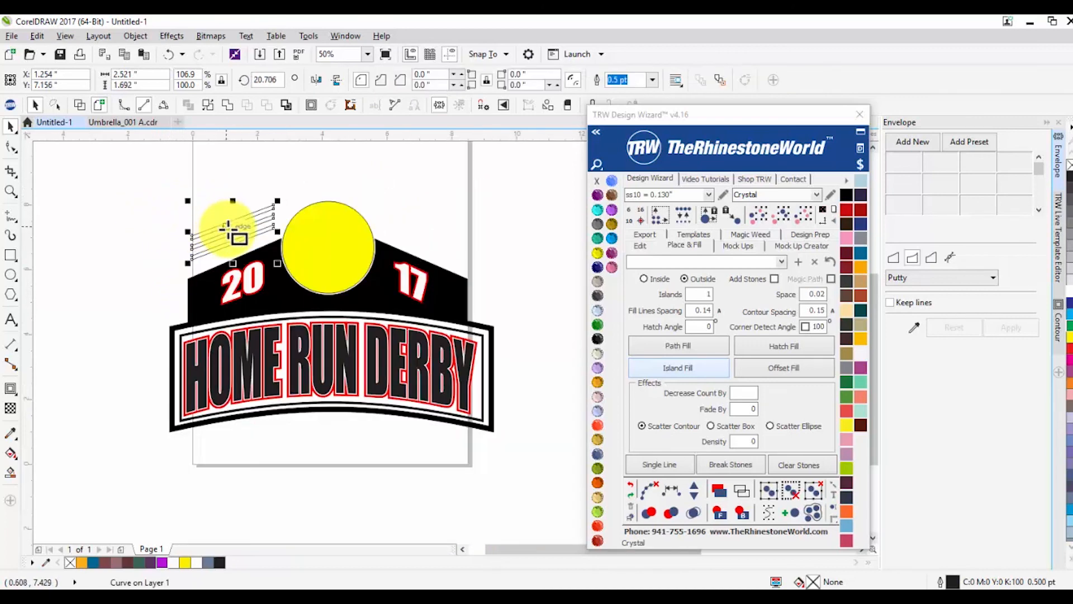
scroll(228, 233, "up", 2)
left_click_drag(235, 231, 236, 250)
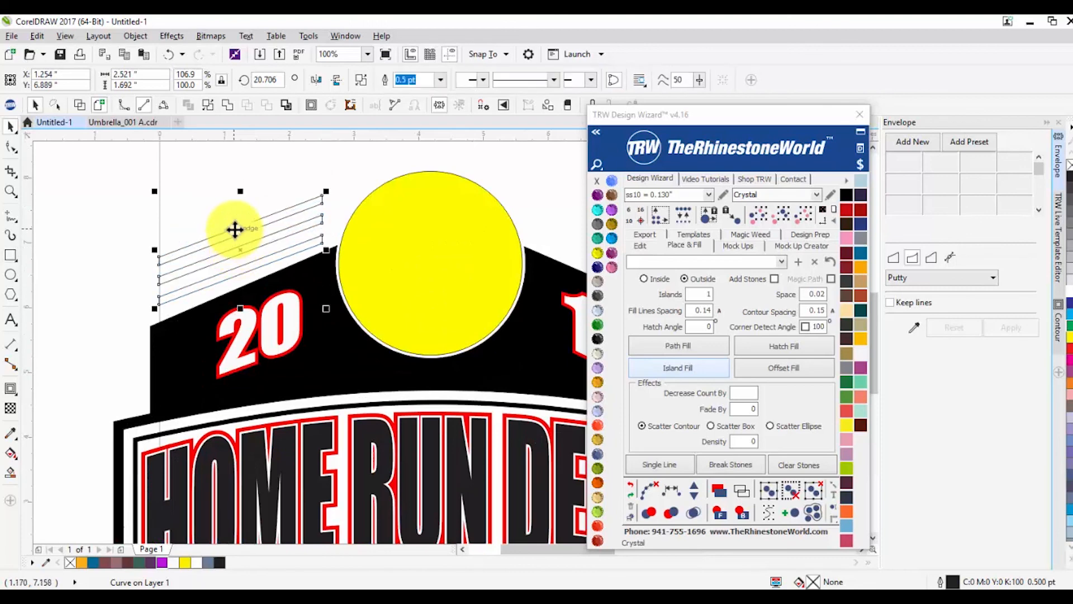
Step: Increase the slant of the three bars to about 24 degrees to run parallel to the black slope
scroll(235, 231, "down", 1)
scroll(270, 232, "up", 3)
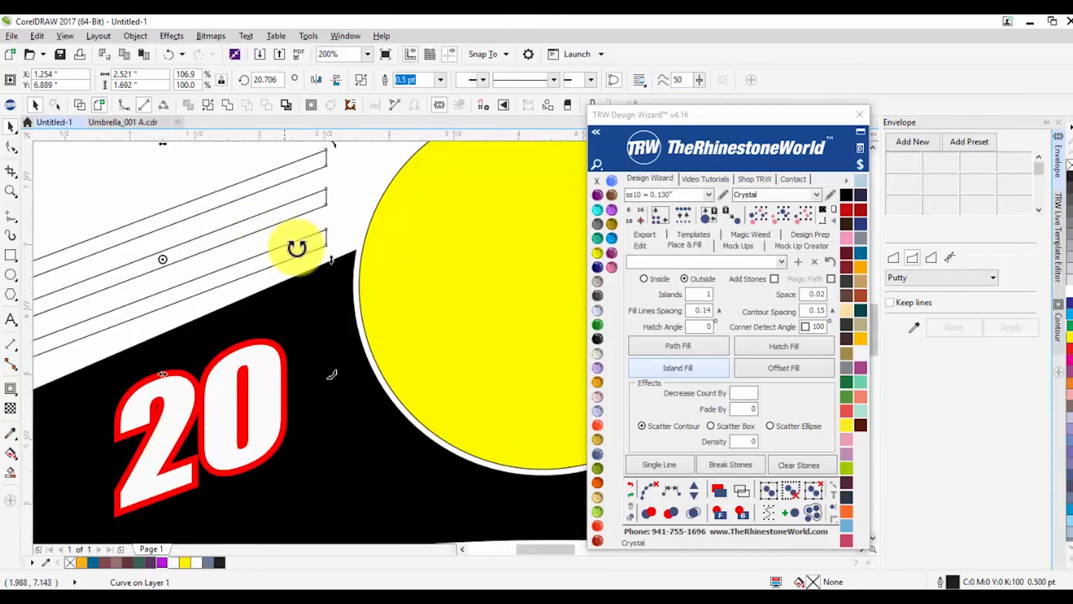
left_click_drag(333, 261, 336, 232)
scroll(336, 233, "down", 2)
left_click(250, 223)
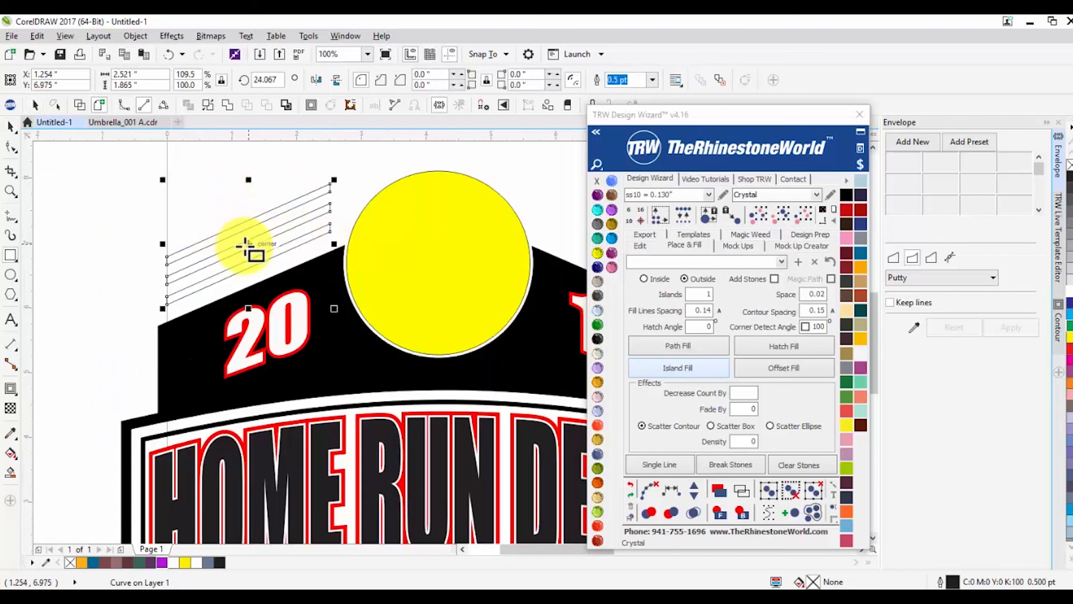
Step: Fill the three slanted bars with black and remove their outline
scroll(243, 245, "down", 1)
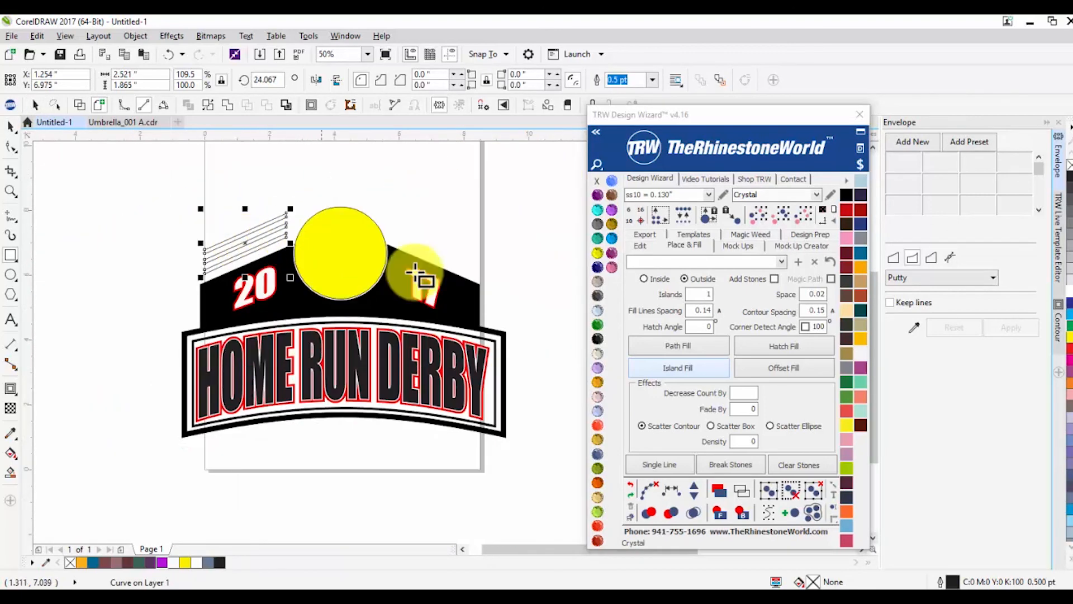
left_click(597, 338)
right_click(596, 180)
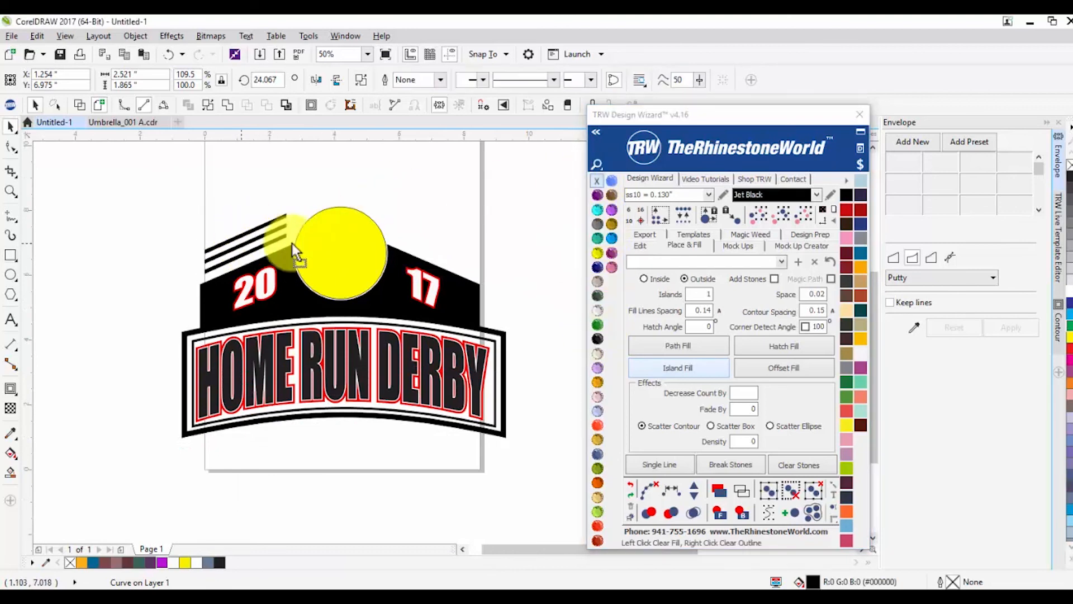
Step: Copy the slanted bars above the 17 and mirror the copy horizontally
mouse_move(444, 234)
left_mouse_down()
mouse_move(392, 245)
mouse_move(441, 221)
mouse_move(421, 240)
left_mouse_up()
left_click(317, 80)
scroll(428, 241, "up", 1)
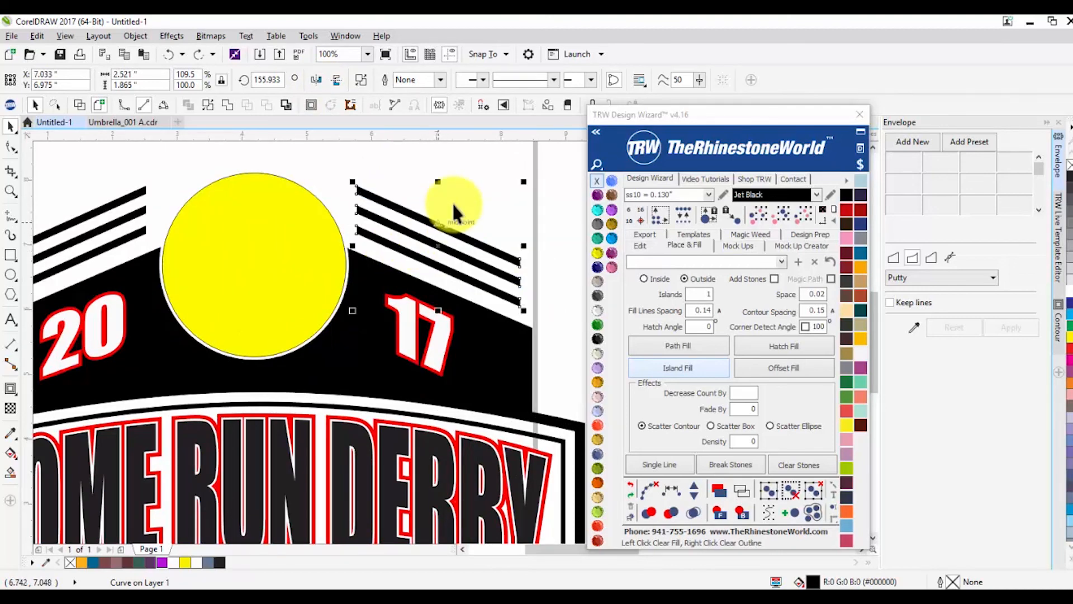
Step: Shift the mirrored bars slightly outward from the circle to balance the opposite set, and clear the selection
left_click(463, 189)
scroll(463, 189, "down", 1)
scroll(437, 212, "up", 1)
left_click_drag(438, 209, 437, 207)
left_click(493, 163)
scroll(476, 206, "down", 1)
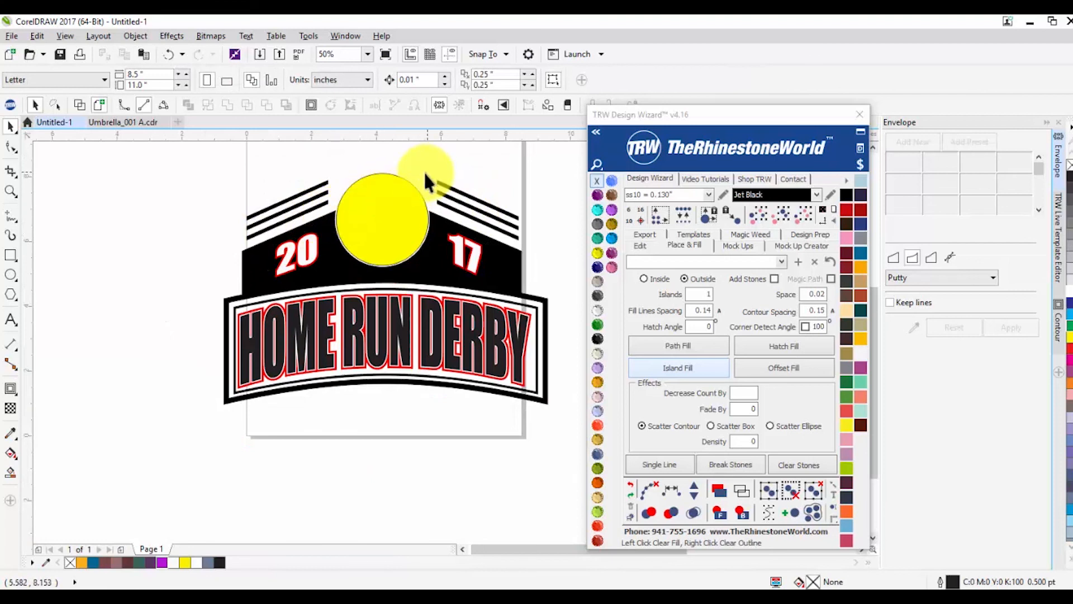
Step: Move the TRW Design Wizard window slightly lower over the workspace
scroll(385, 240, "down", 1)
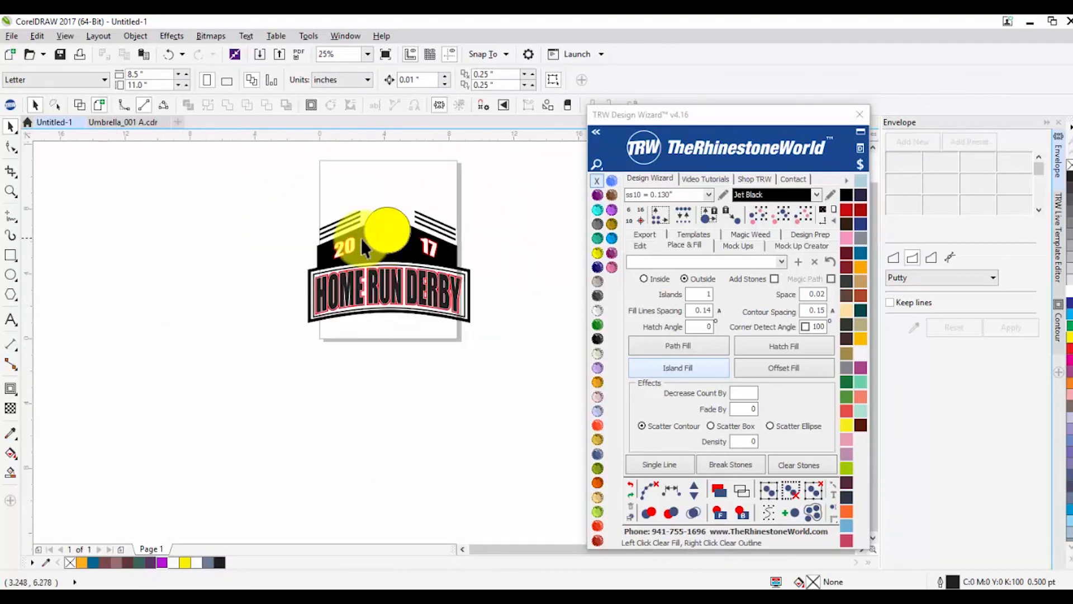
scroll(394, 308, "up", 1)
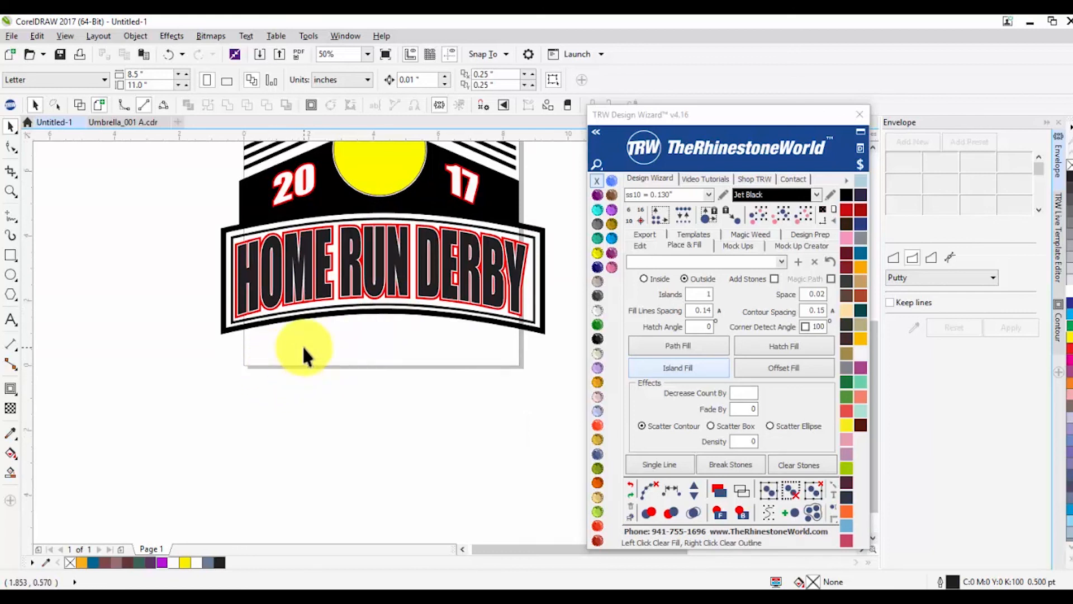
scroll(364, 297, "down", 3)
scroll(442, 314, "up", 1)
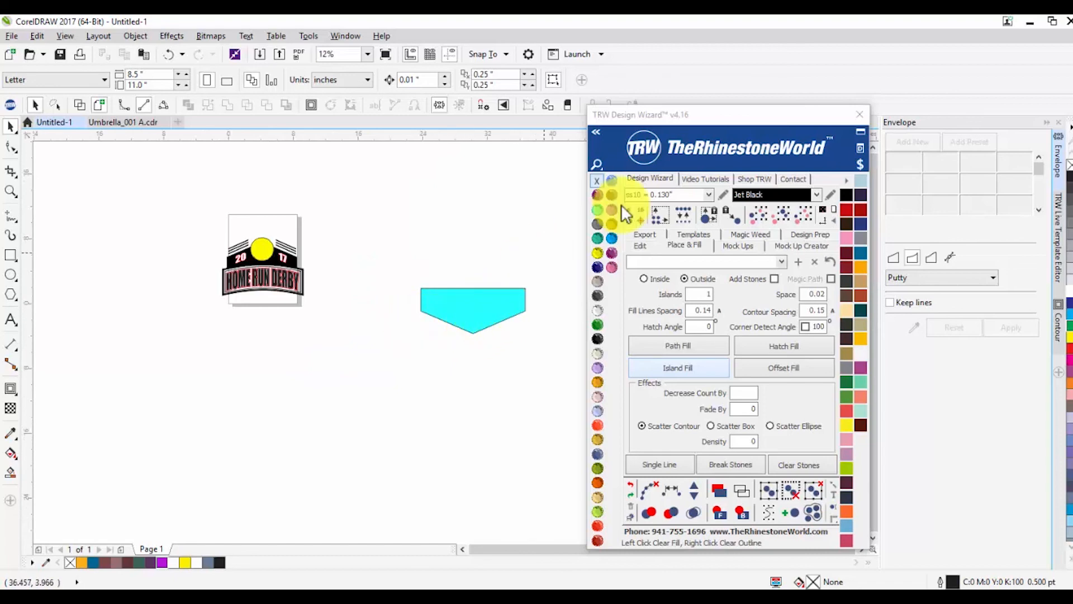
left_click_drag(762, 116, 747, 173)
Step: Draw a wavy banner shape about 11.7 by 3.5 inches below the artwork and delete it
left_click(11, 295)
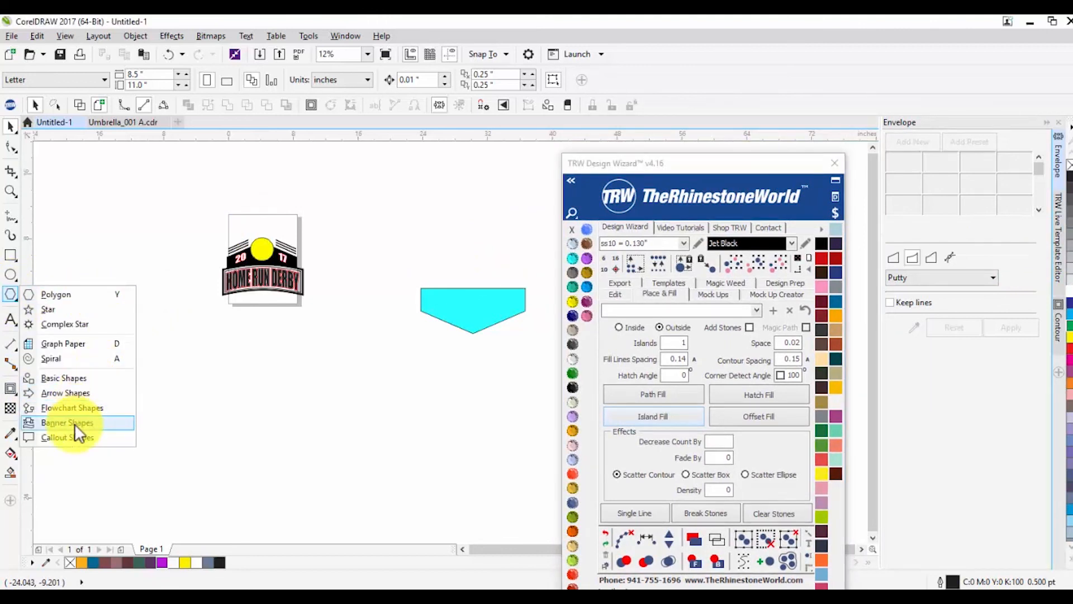
left_click(75, 424)
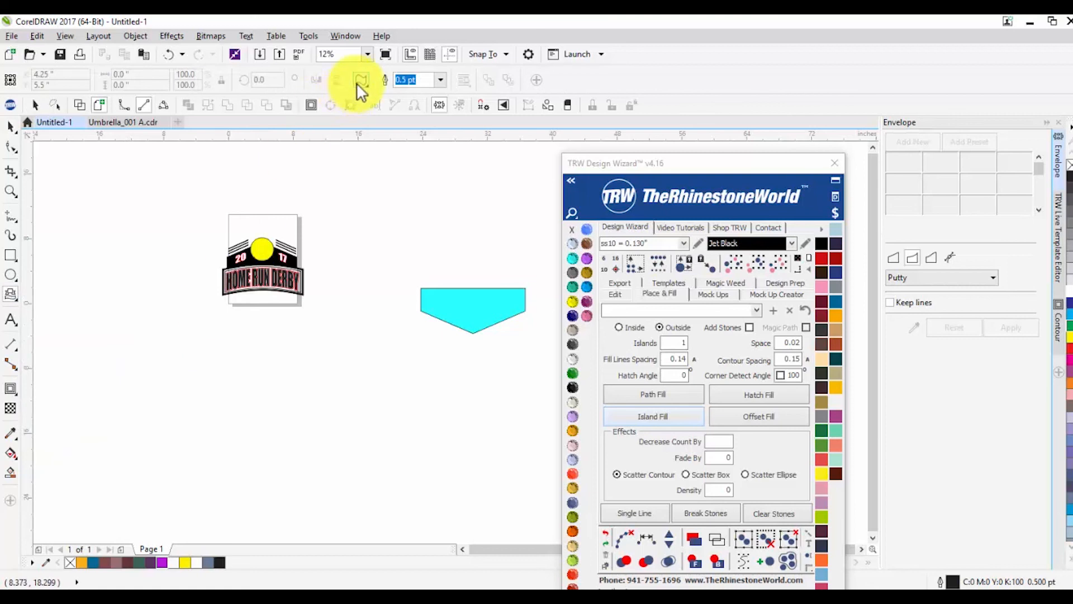
left_click(363, 105)
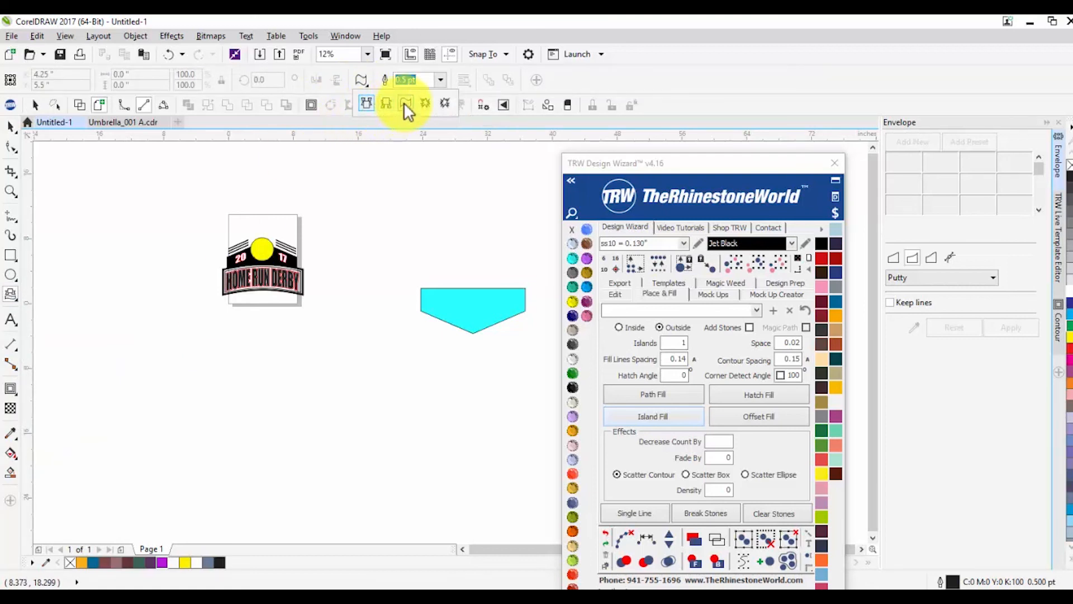
left_click(404, 101)
left_click_drag(216, 317, 316, 344)
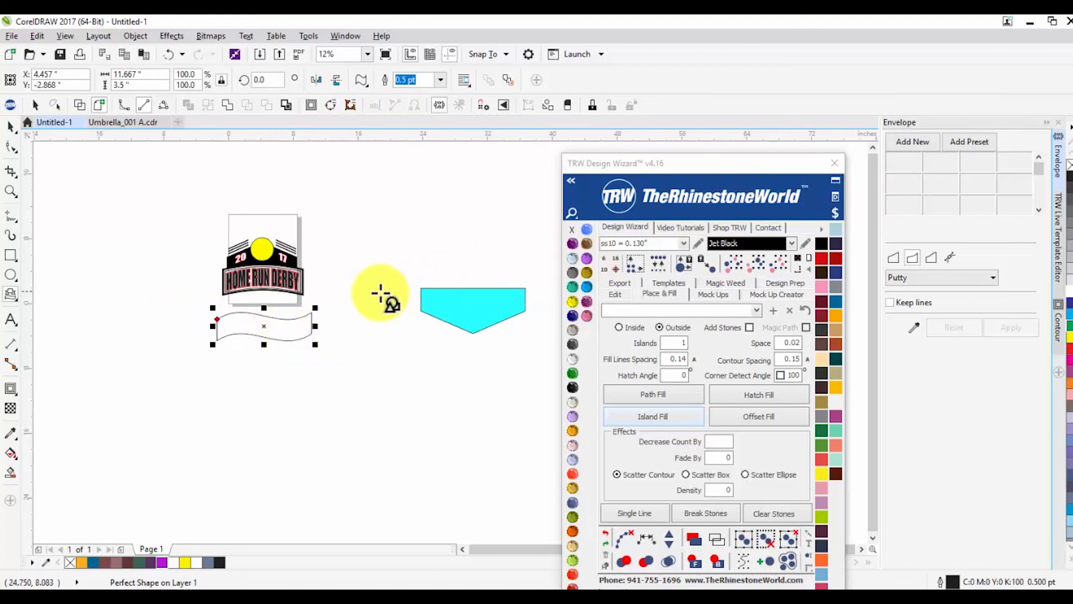
key("Delete")
Step: Browse the TRW Live Templates Volume 1 folder for a template design with a wavy ribbon banner
left_click(1058, 238)
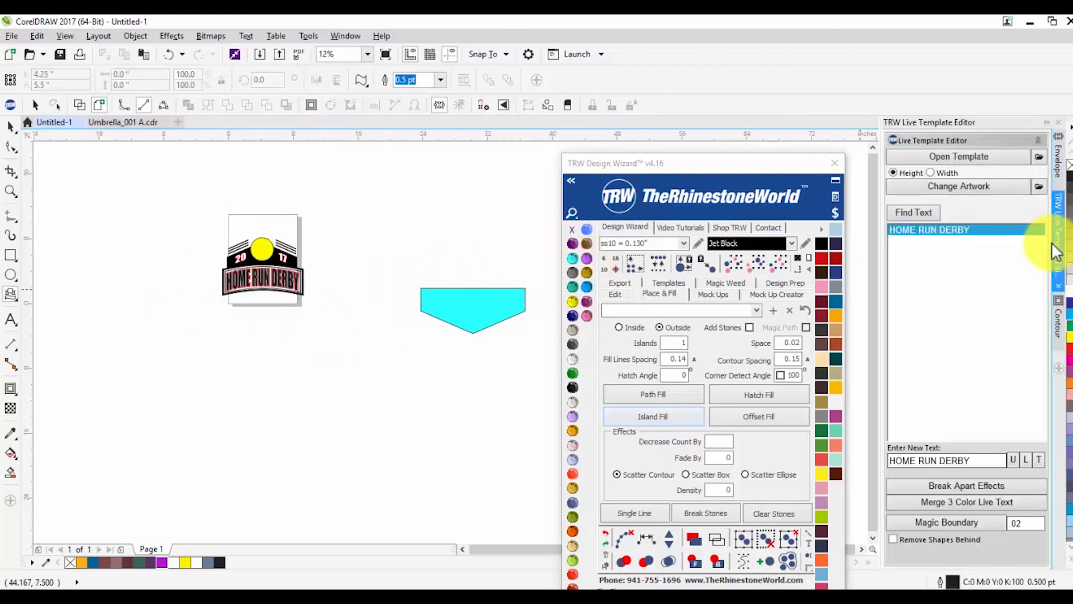
left_click(980, 157)
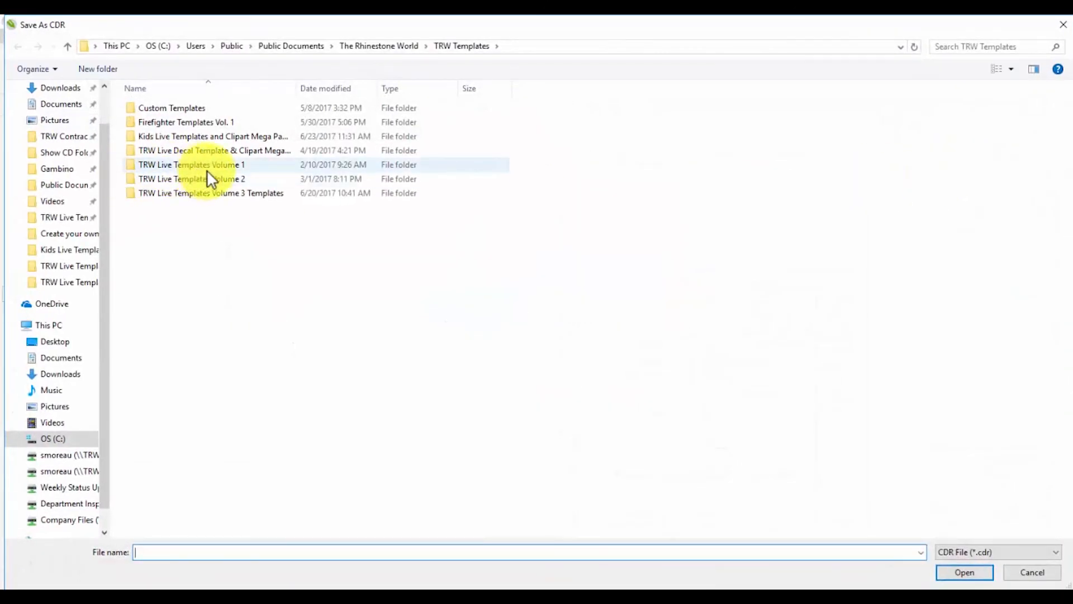
double_click(207, 168)
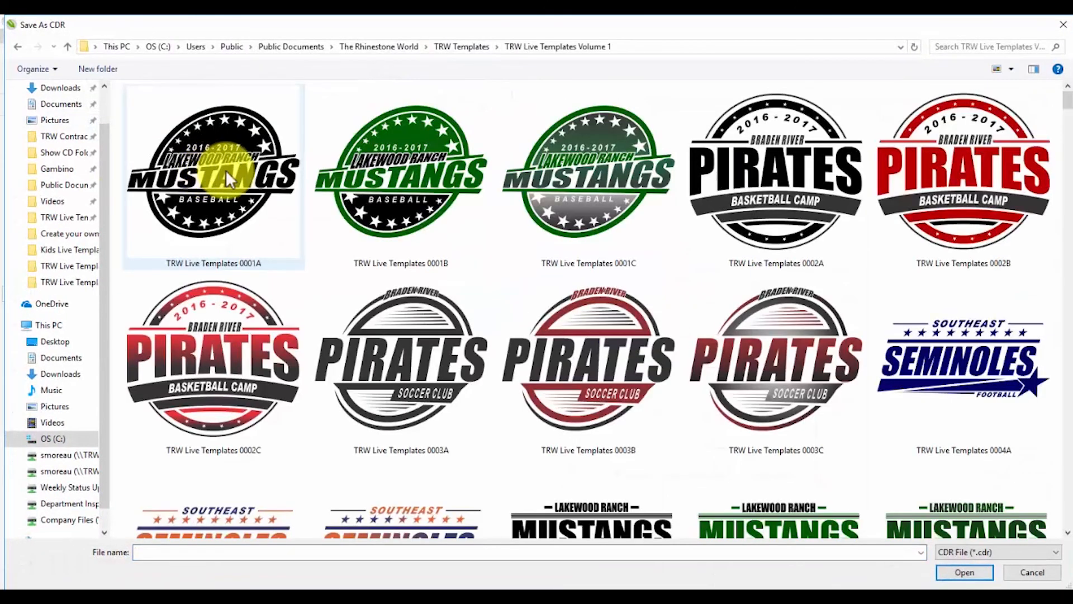
scroll(302, 216, "down", 10)
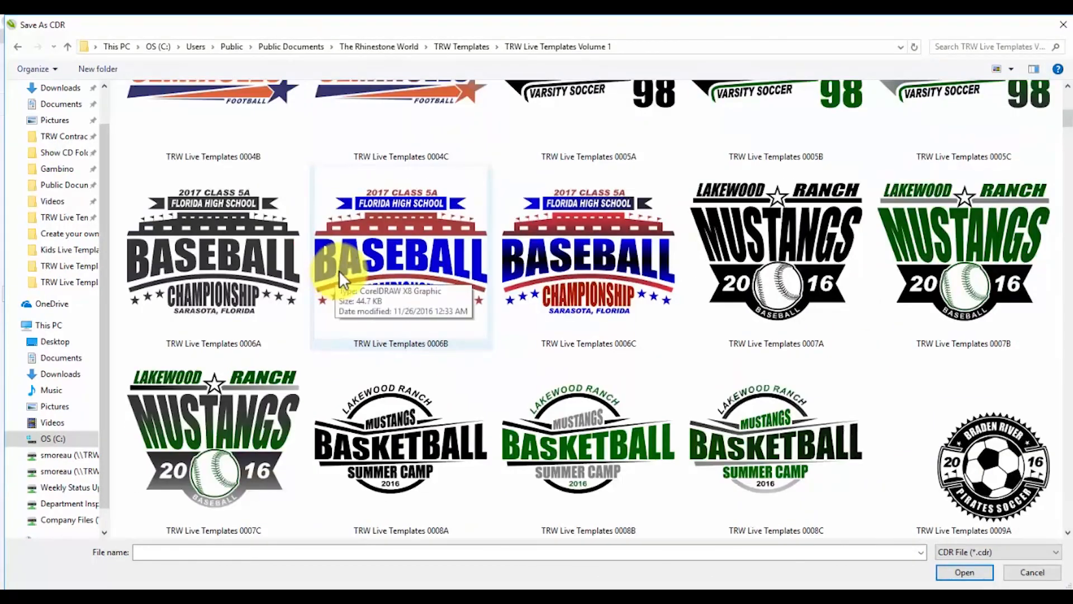
scroll(344, 268, "down", 3)
scroll(349, 266, "down", 6)
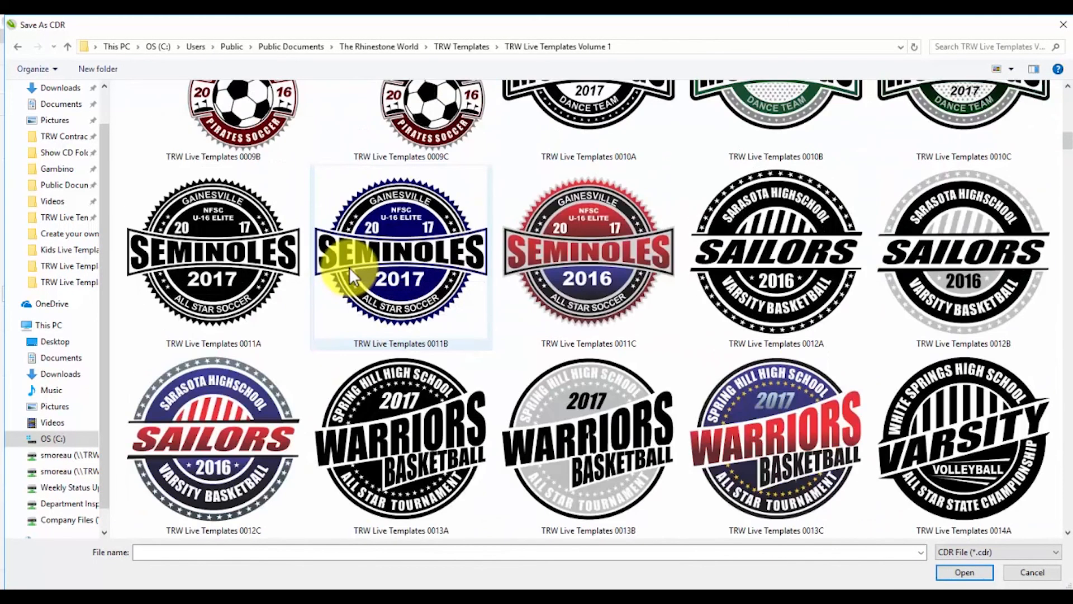
scroll(349, 267, "down", 18)
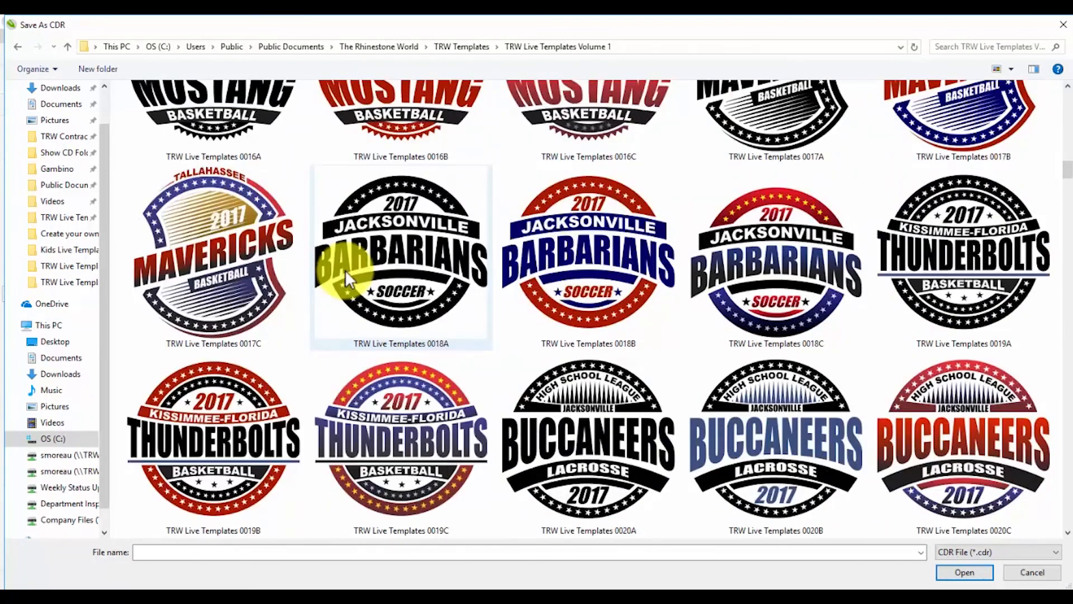
scroll(362, 272, "down", 15)
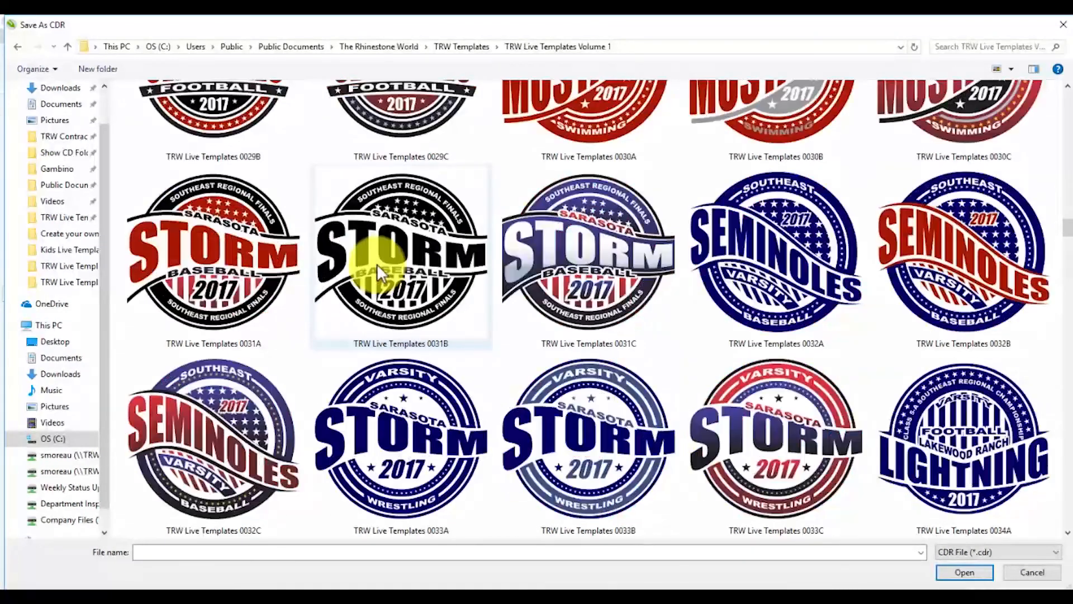
scroll(377, 264, "down", 9)
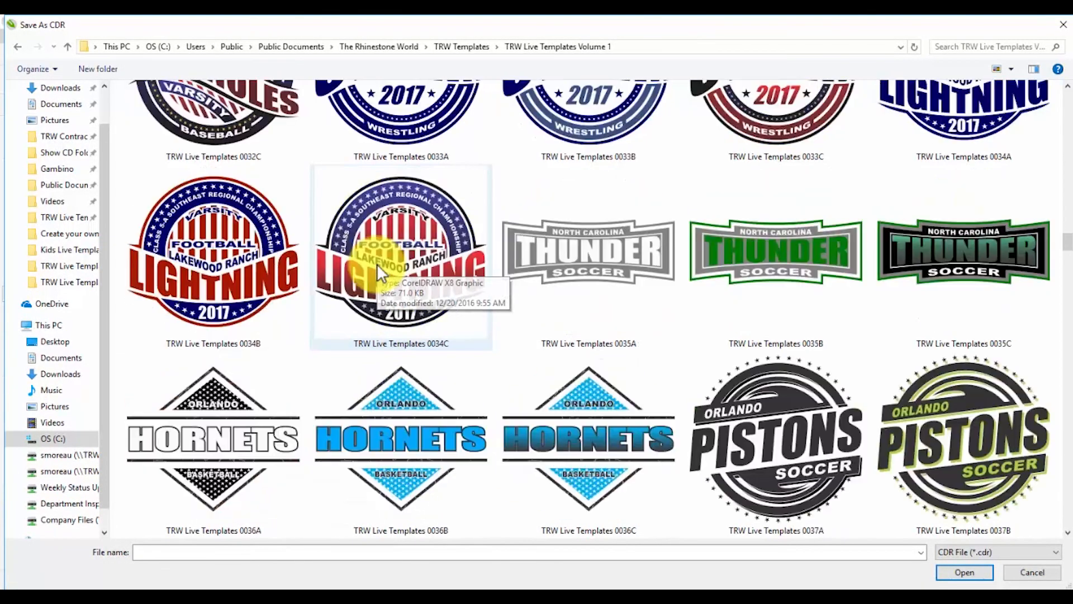
scroll(373, 264, "down", 15)
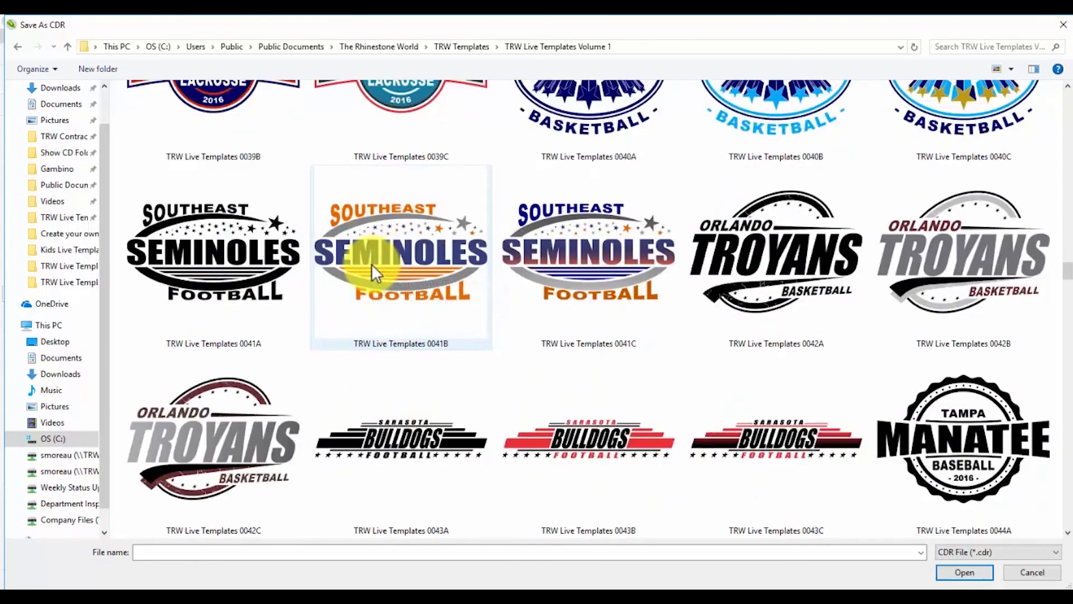
scroll(369, 265, "down", 8)
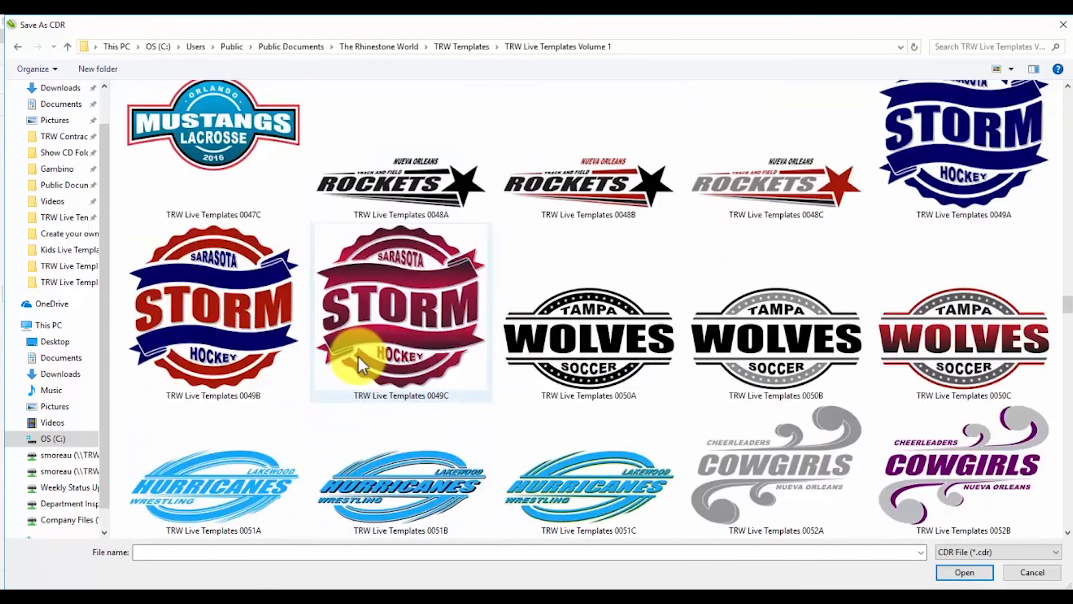
Step: Open the template TRW Live Templates 0049B
left_click(373, 277)
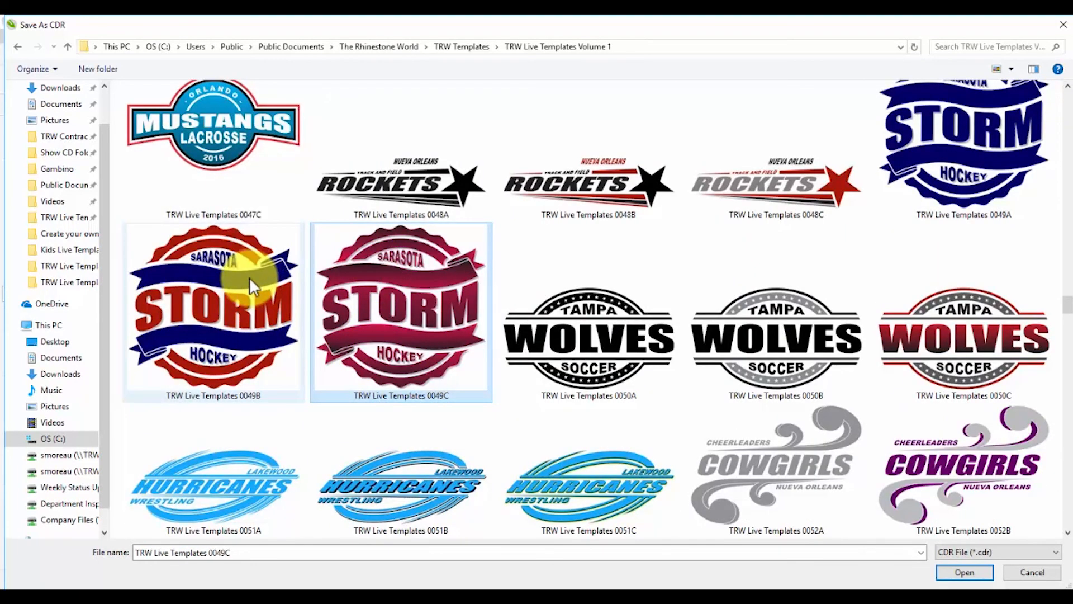
left_click(218, 268)
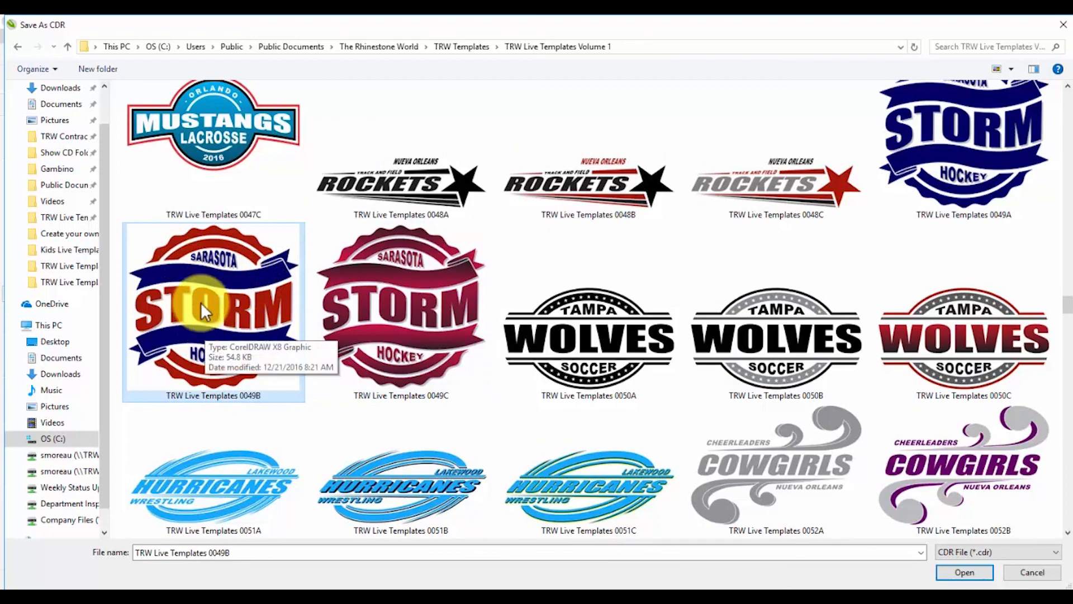
double_click(205, 276)
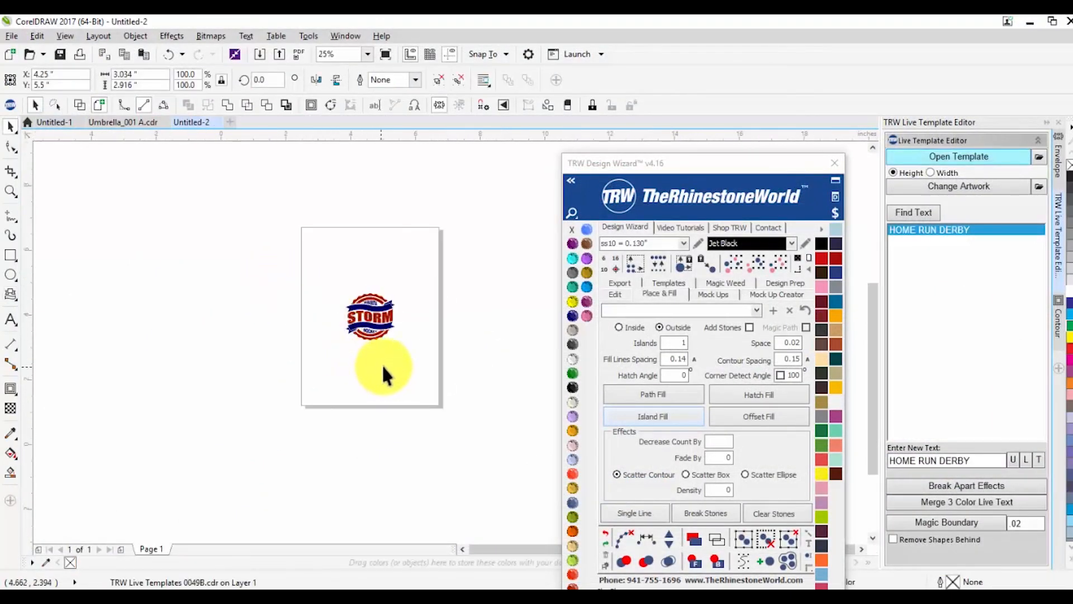
Step: Create Smart Fill shapes over the pieces of the STORM logo's upper ribbon, including its folded end
scroll(374, 257, "up", 2)
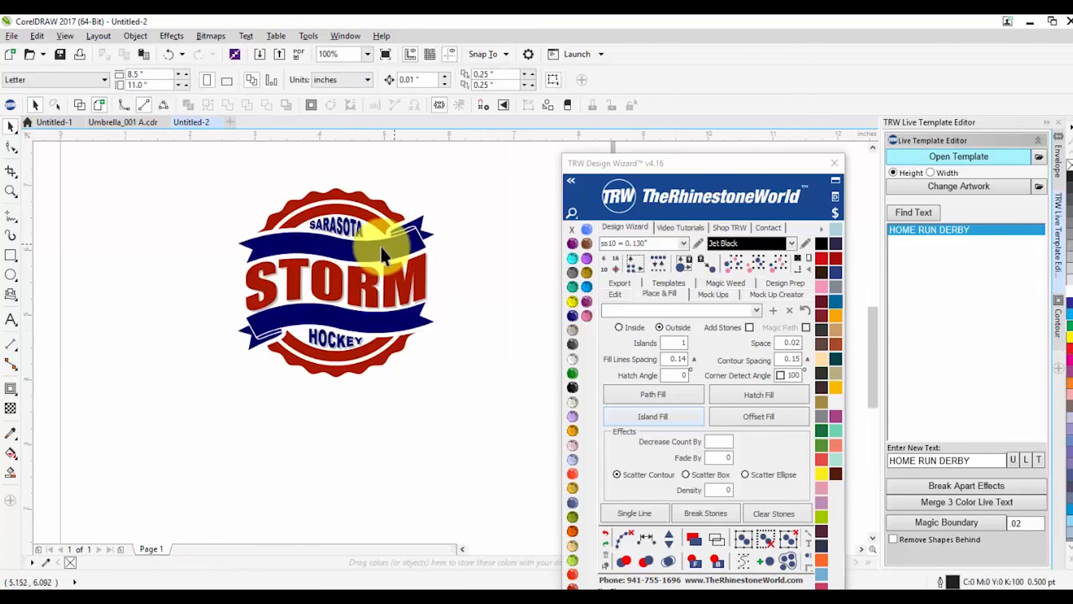
left_click(10, 472)
scroll(353, 260, "up", 2)
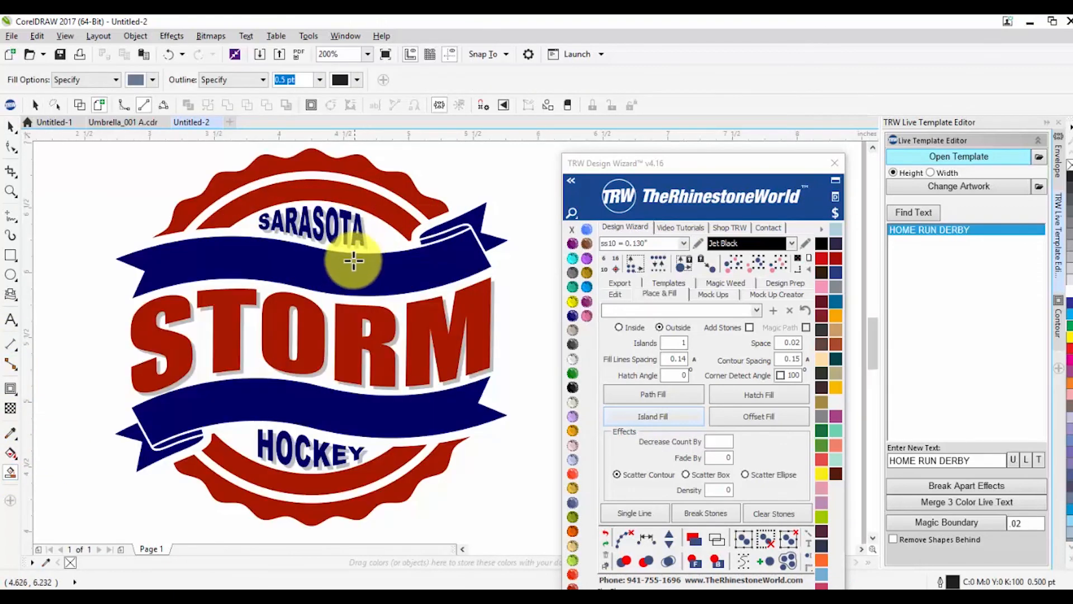
left_click(431, 227)
scroll(438, 240, "up", 2)
left_click(431, 247)
left_click(467, 218)
scroll(460, 220, "down", 2)
Step: Combine the filled ribbon pieces into one curve and move it below the STORM logo
key("space")
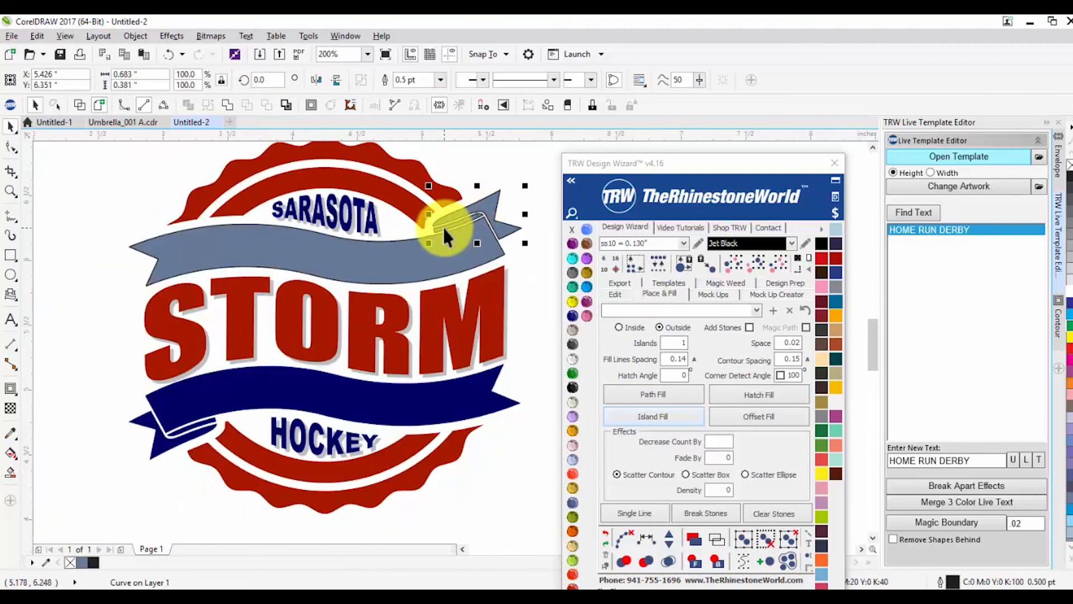
left_click(444, 227, "shift")
left_click(439, 245, "shift")
left_click(367, 79)
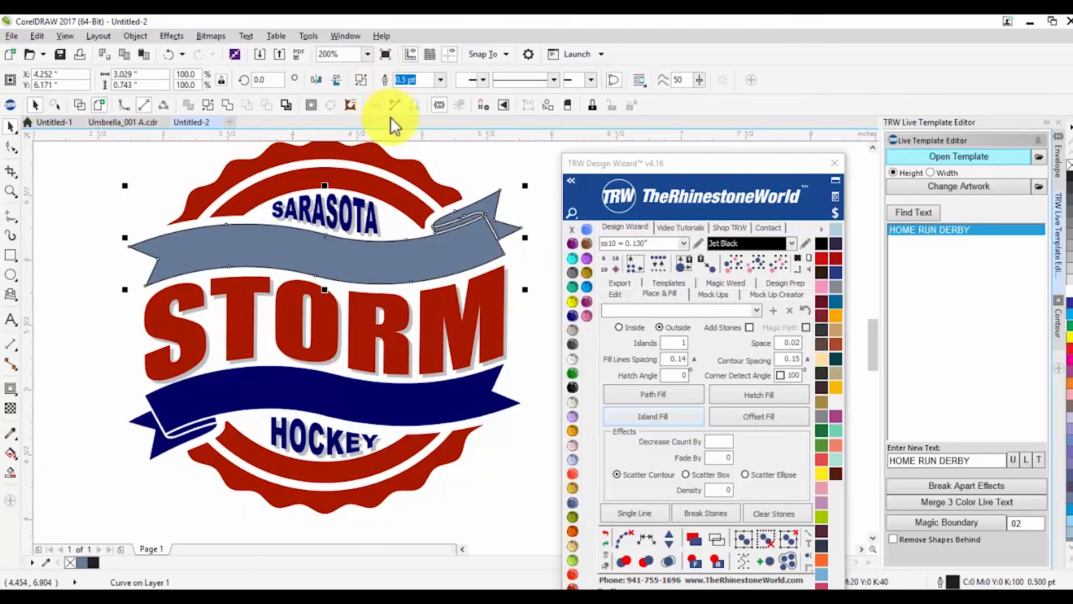
left_click(392, 105)
scroll(407, 164, "down", 2)
left_click_drag(431, 208, 319, 501)
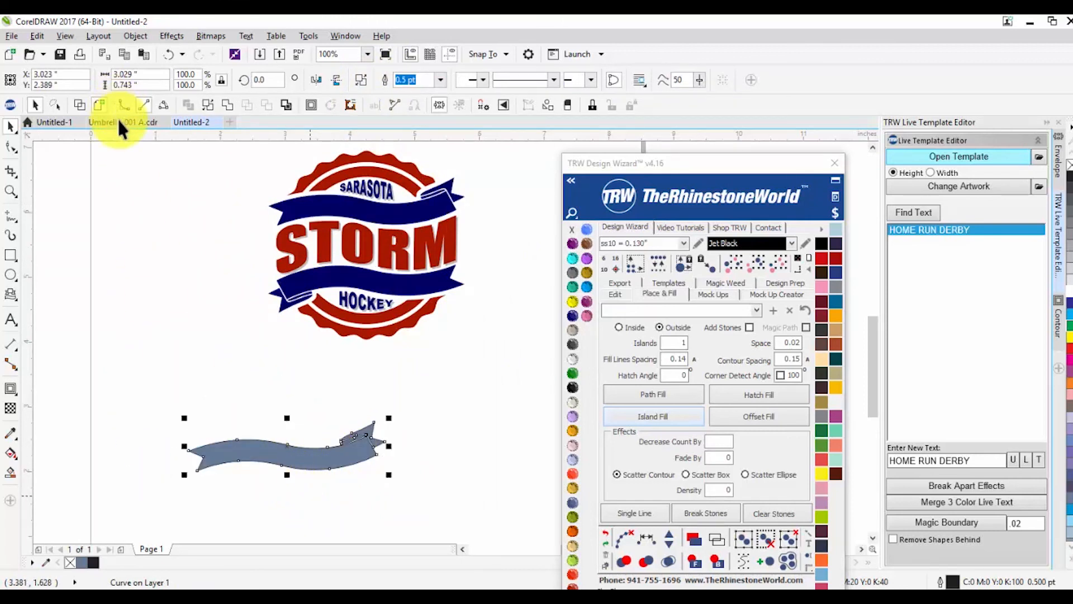
Step: Copy the ribbon into Untitled-1 as a black shape about 13.3 by 3.3 inches below the HOME RUN DERBY banner
left_click(55, 121)
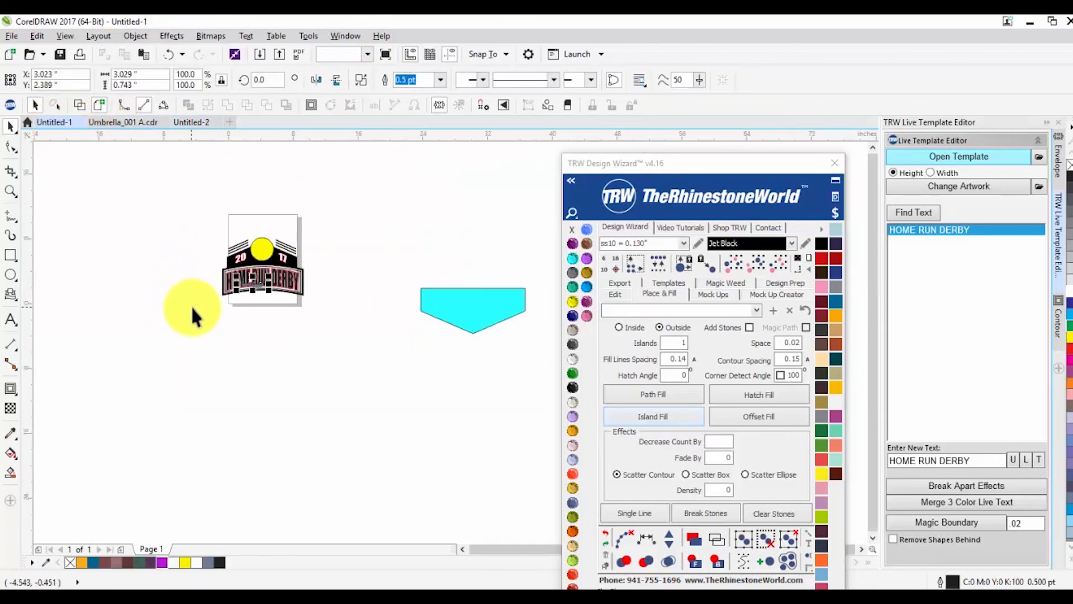
scroll(268, 288, "up", 1)
left_click_drag(274, 288, 295, 323)
left_click(572, 387)
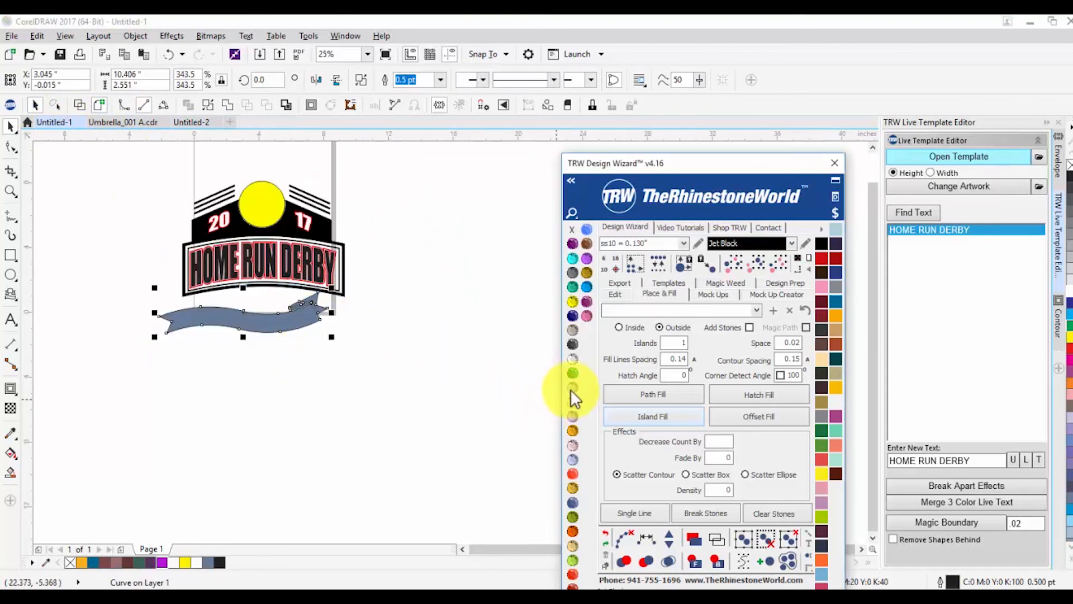
left_click_drag(331, 288, 374, 278)
left_click_drag(319, 307, 319, 330)
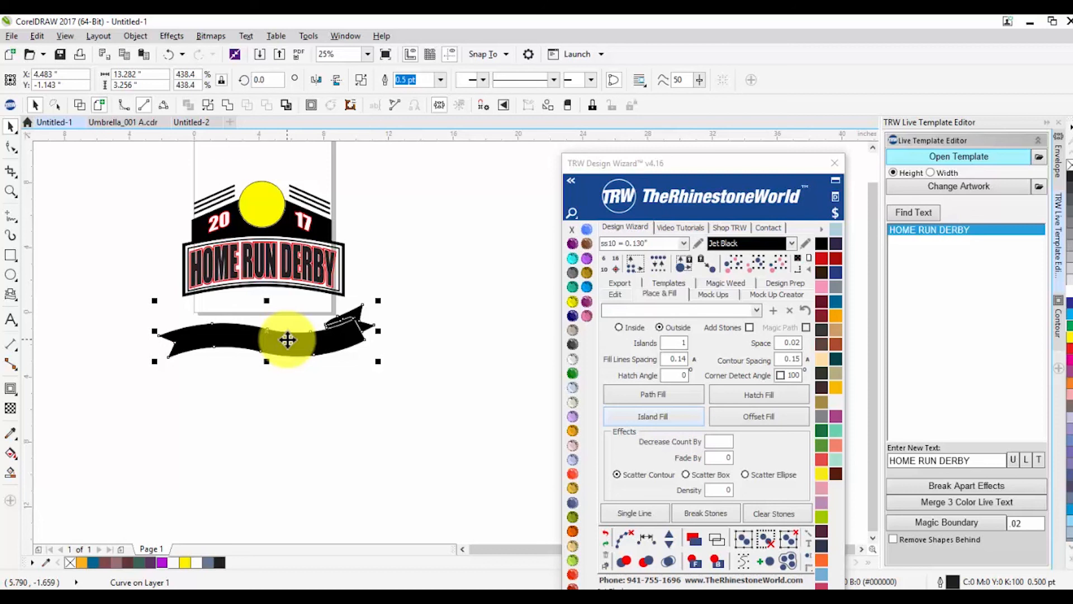
Step: Move the red STORM text in Untitled-2 off the logo to the empty area beside it and clear the selection
left_click(196, 126)
left_click_drag(305, 243, 374, 306)
left_click(457, 81)
left_click(421, 199)
scroll(205, 278, "down", 1)
scroll(333, 325, "up", 1)
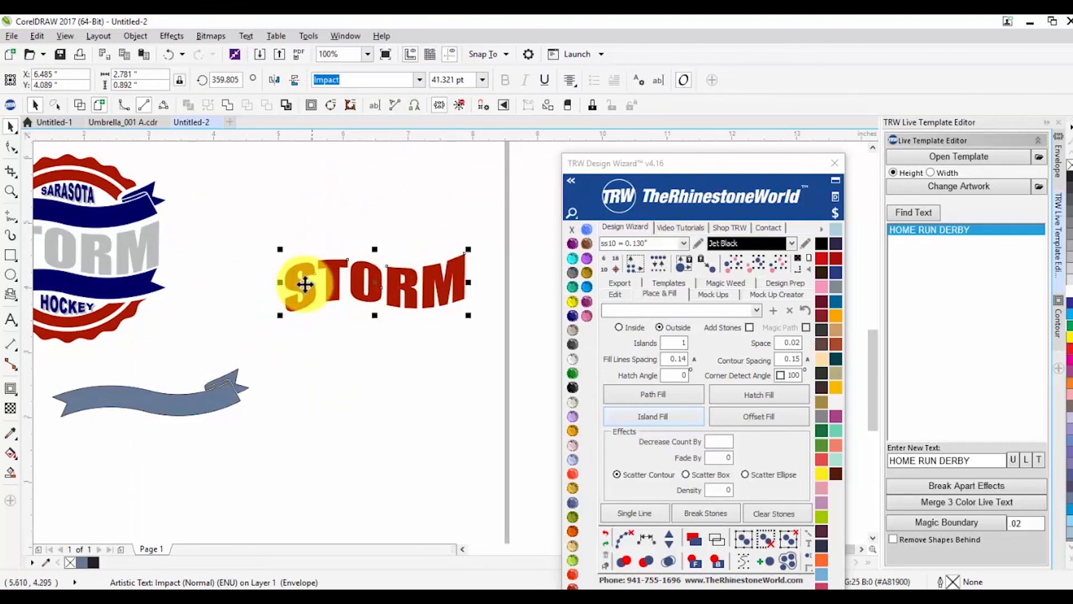
left_click(295, 327)
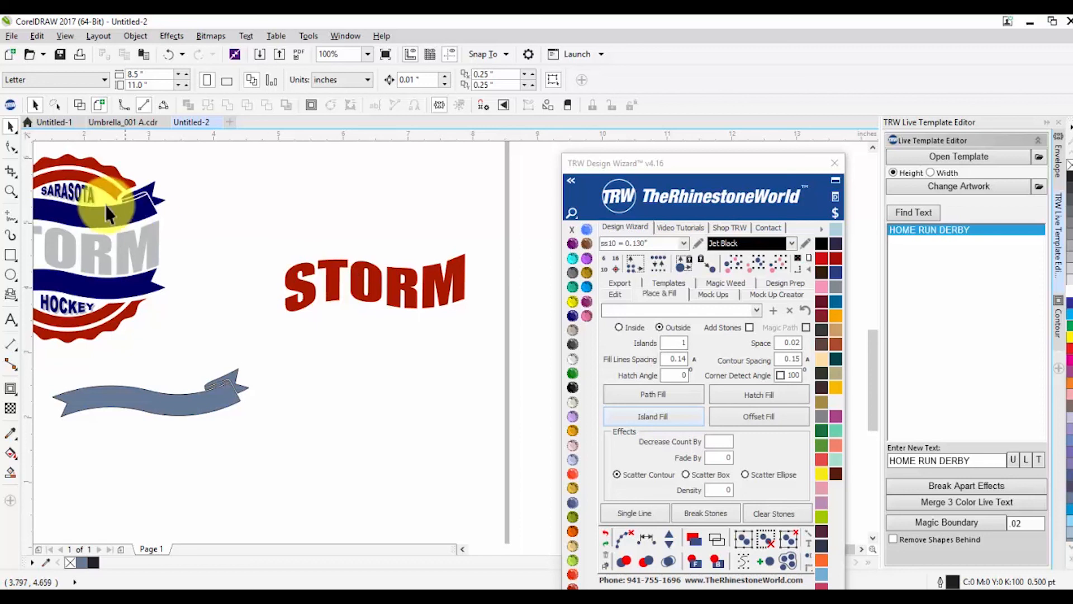
Step: Skew the black ribbon in Untitled-1 so its left end rises, and reposition it beneath the HOME RUN DERBY banner
left_click(62, 123)
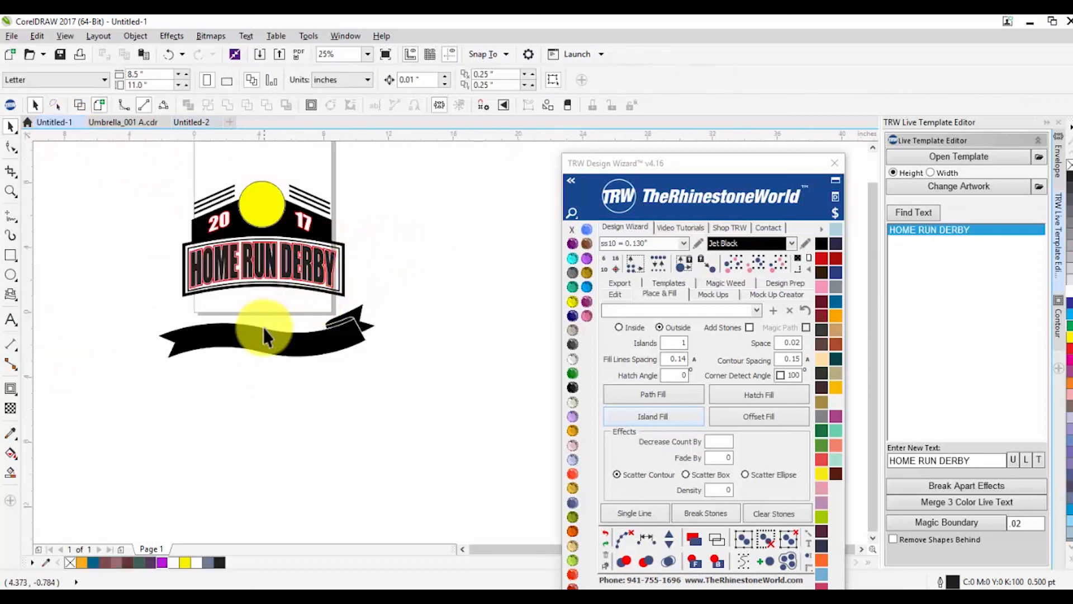
left_click(267, 344)
left_click(270, 343)
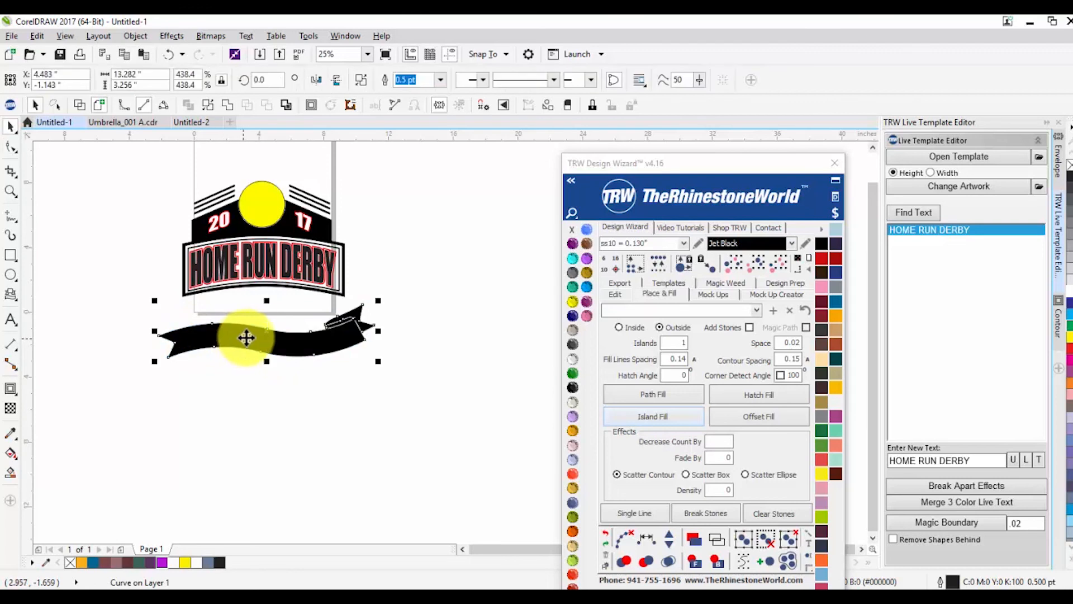
left_click_drag(155, 331, 149, 304)
left_click(268, 336)
left_click_drag(268, 325, 291, 366)
scroll(266, 326, "up", 1)
left_click(336, 428)
scroll(257, 316, "down", 1)
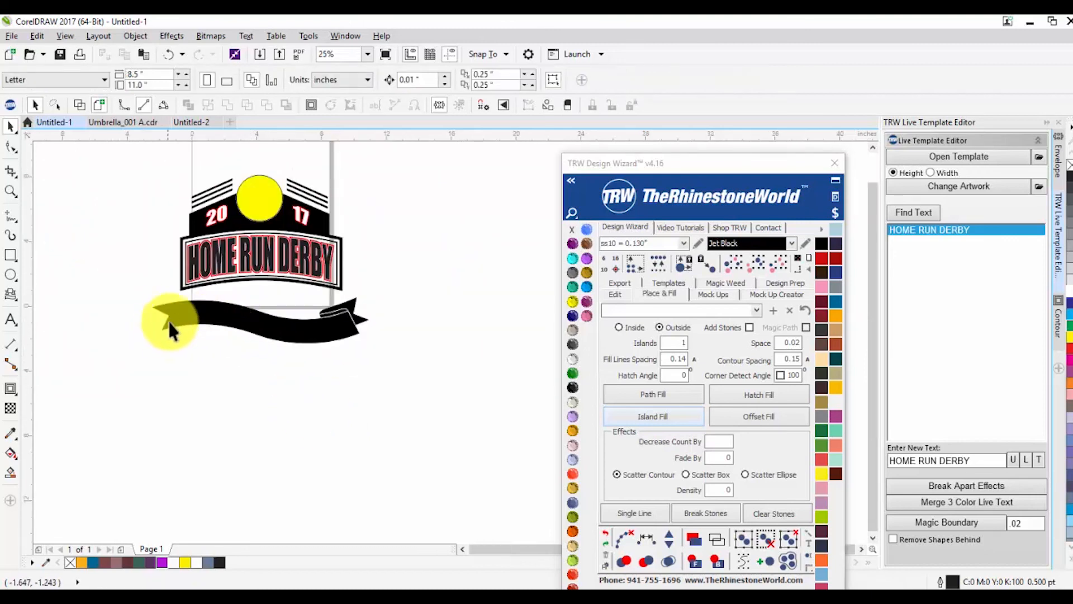
Step: Move the TRW Design Wizard window aside, and place the cyan pentagon behind the ribbon, scaled to about 9.5 by 4.1 inches
left_click_drag(658, 161, 860, 208)
left_click_drag(647, 316, 233, 323)
scroll(372, 282, "up", 1)
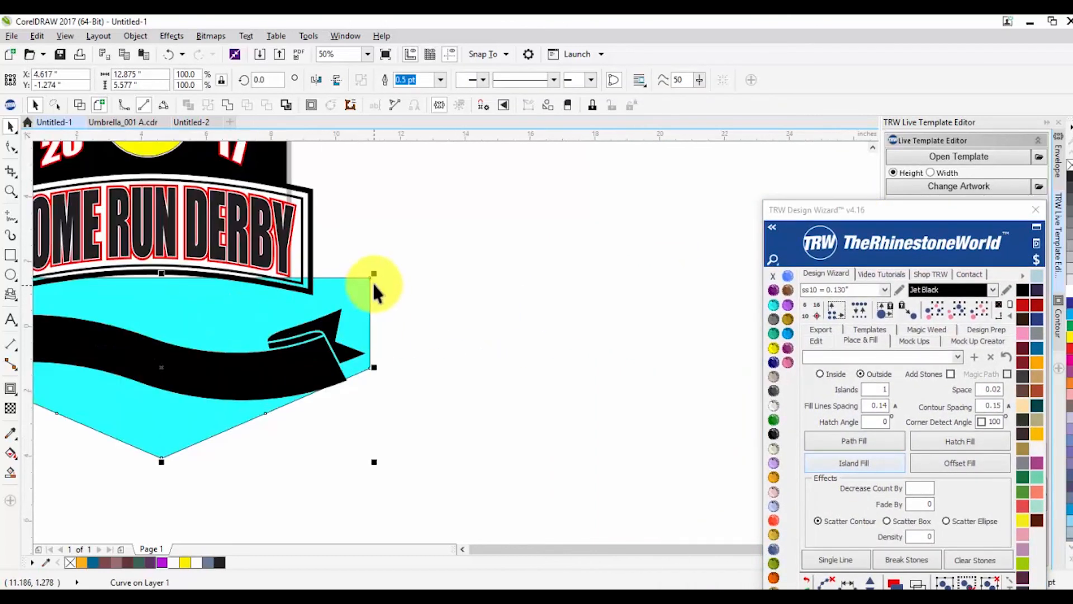
left_click_drag(369, 277, 324, 297)
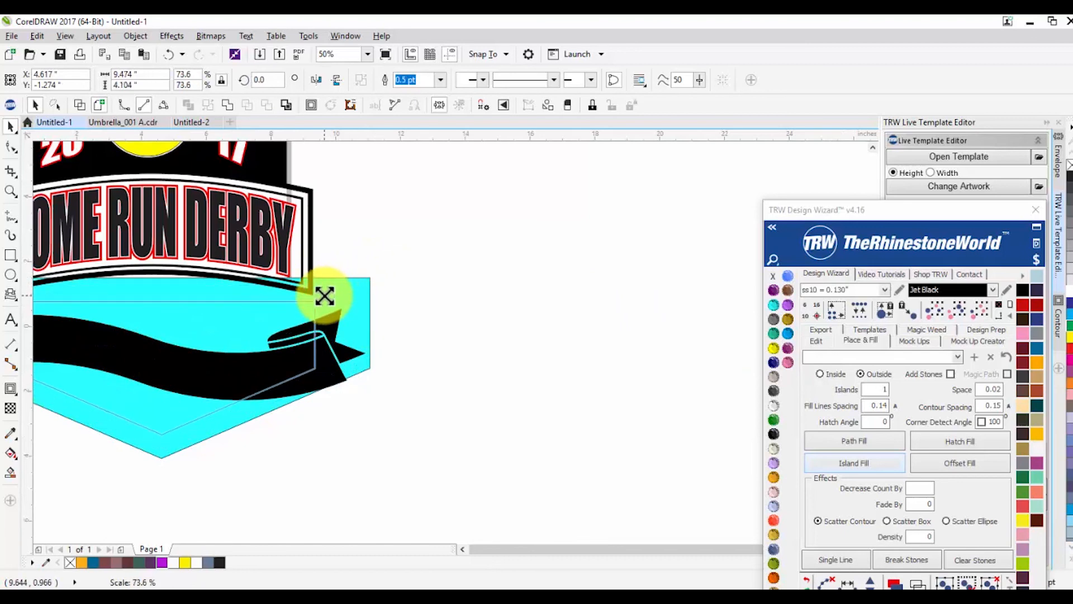
Step: Align the cyan pentagon with the bottom of the HOME RUN DERBY banner and narrow it to about 9.4 inches
scroll(246, 312, "down", 1)
scroll(246, 307, "up", 1)
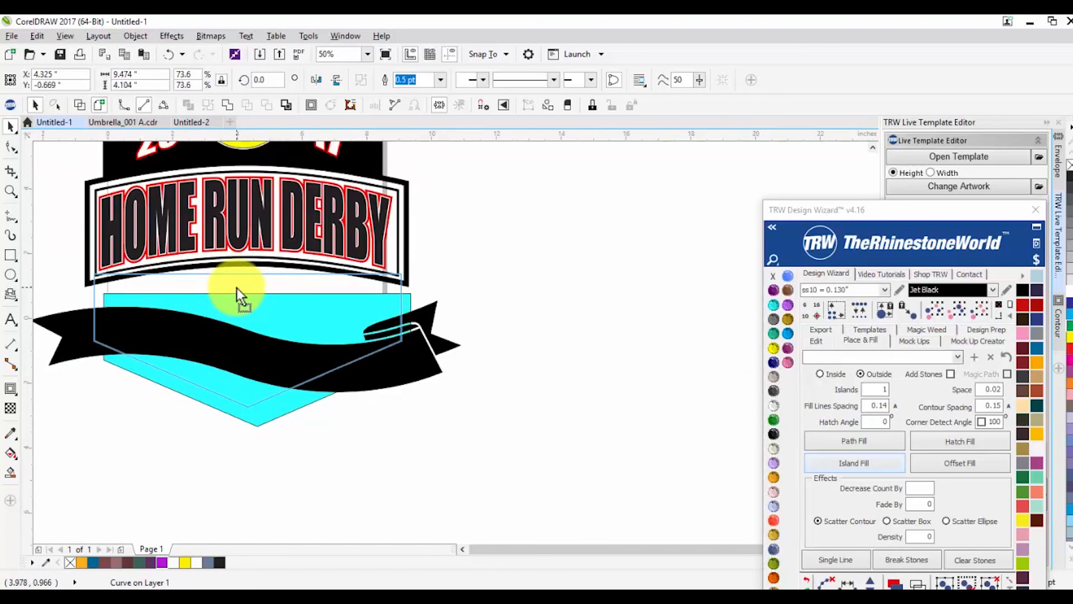
scroll(95, 270, "up", 2)
left_click_drag(120, 317, 155, 334)
scroll(155, 333, "down", 2)
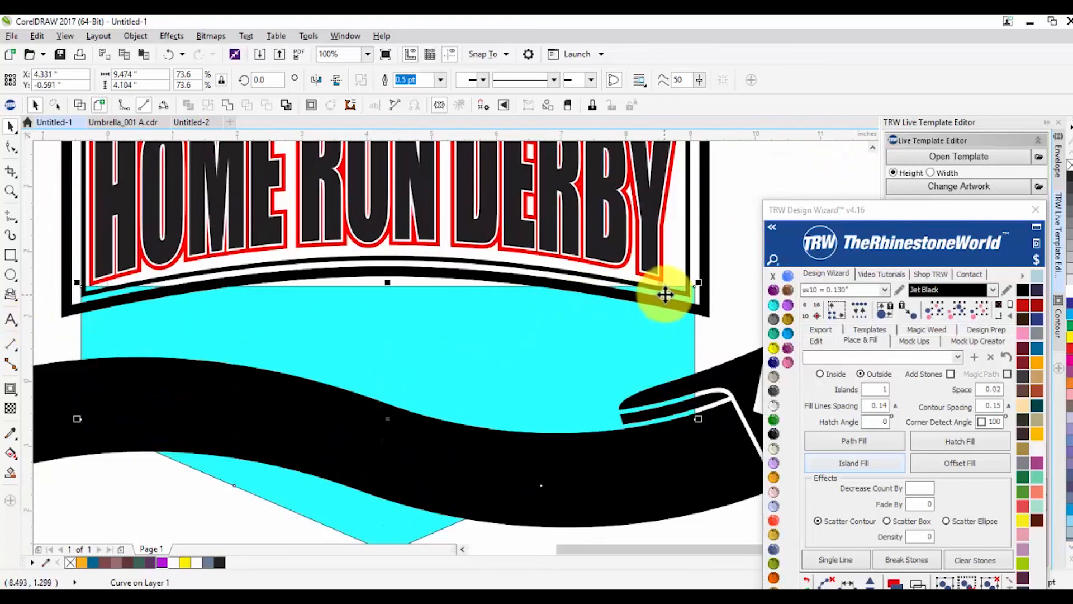
scroll(690, 380, "up", 2)
left_click_drag(696, 481, 687, 479)
scroll(682, 396, "down", 2)
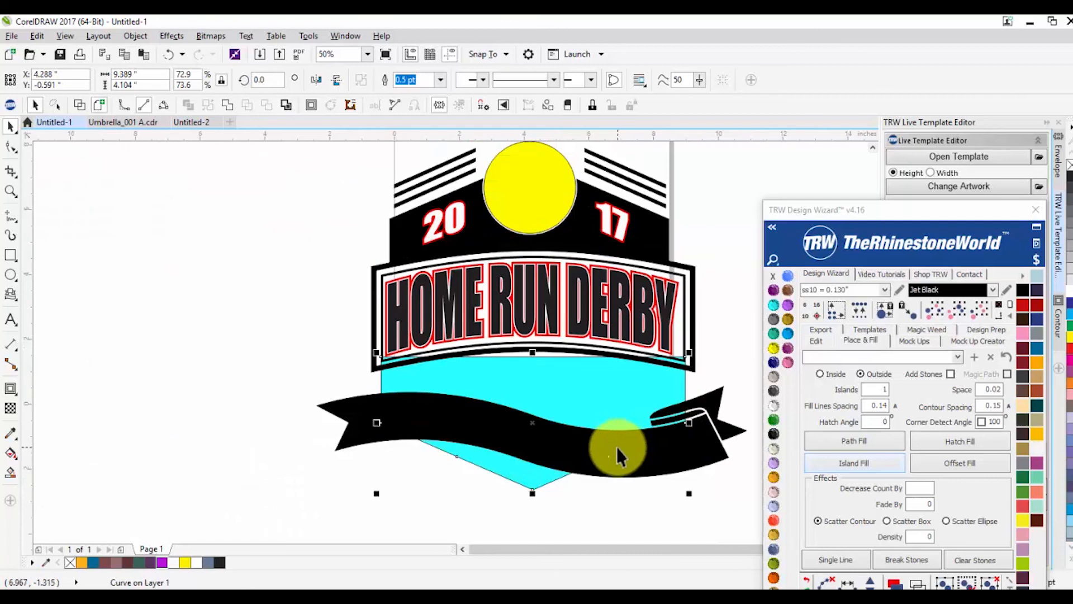
Step: Stretch the cyan pentagon's top edge upward behind the lettering to a height of about 4.9 inches
scroll(532, 354, "up", 1)
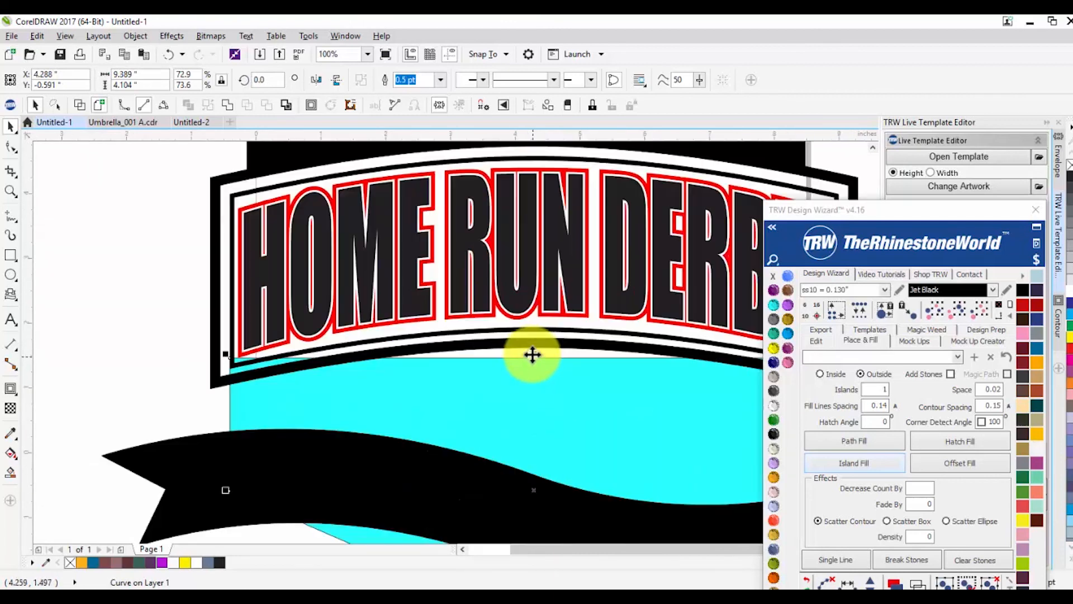
left_click_drag(532, 352, 534, 341)
left_click_drag(534, 311, 534, 302)
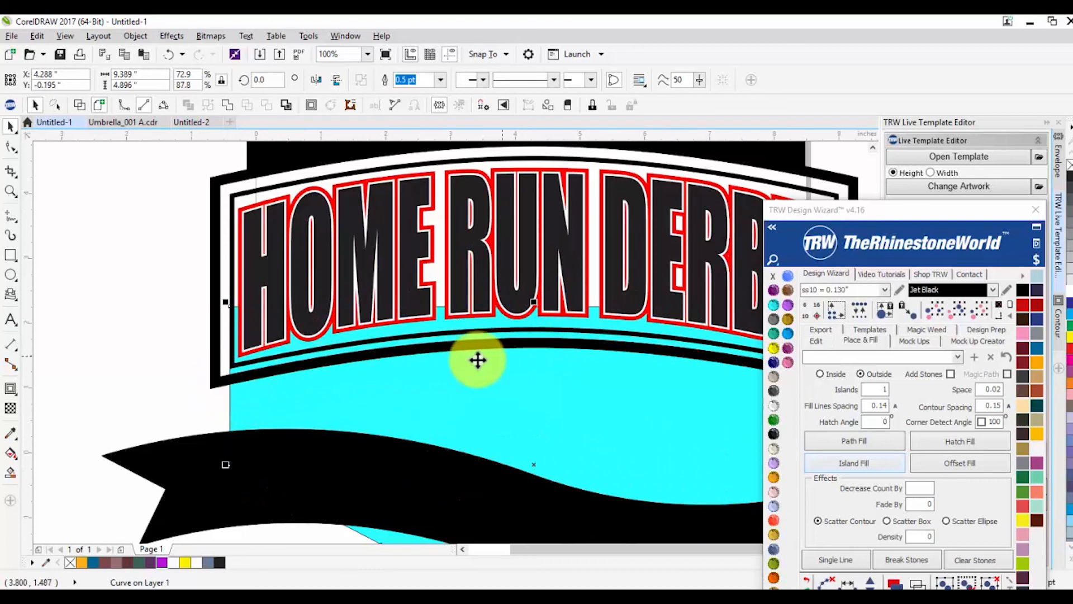
scroll(313, 366, "down", 2)
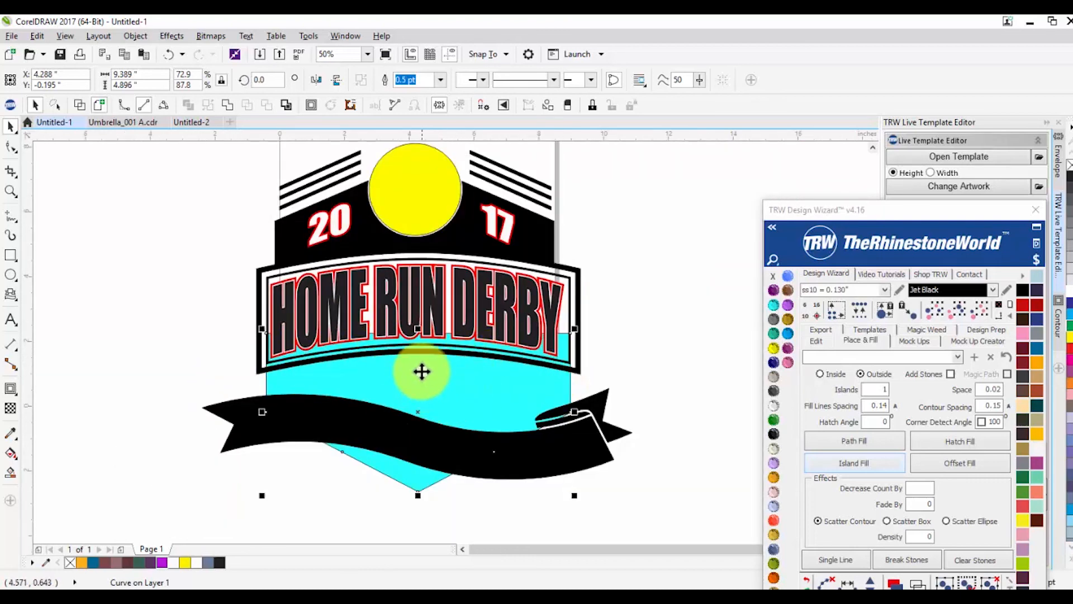
scroll(421, 371, "up", 2)
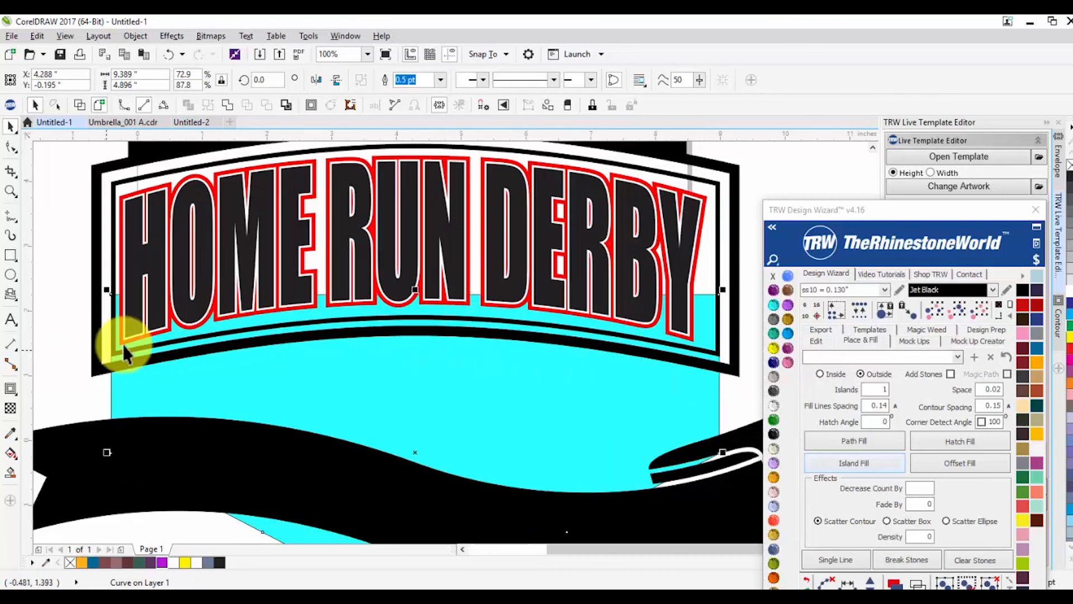
Step: Shift the black ribbon slightly upward over the cyan pentagon, closer to the HOME RUN DERBY banner
scroll(325, 288, "down", 2)
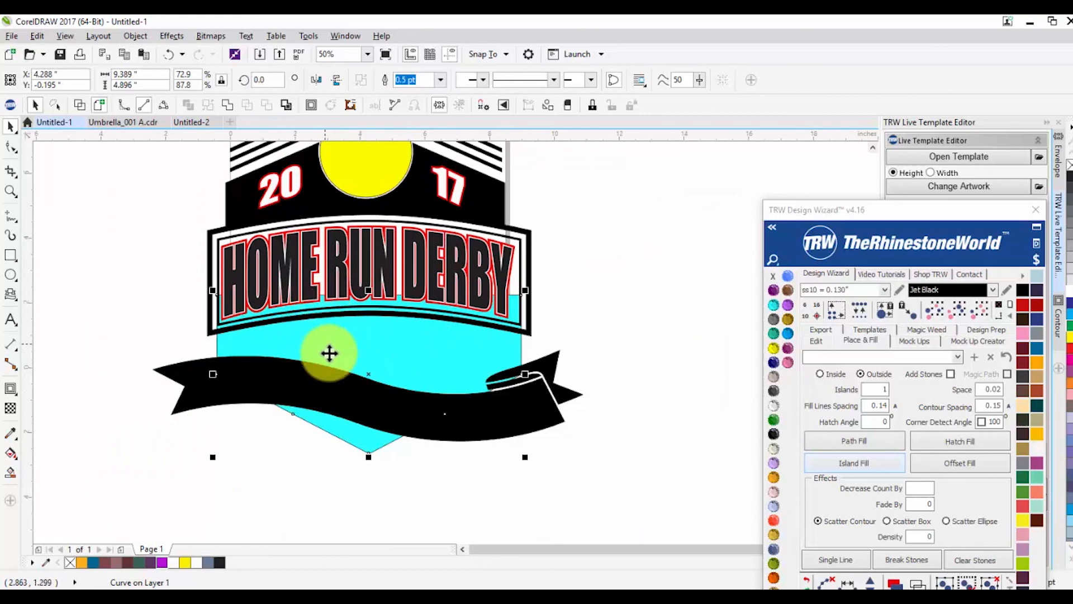
scroll(496, 411, "up", 2)
left_click(496, 413)
left_click_drag(496, 413, 496, 398)
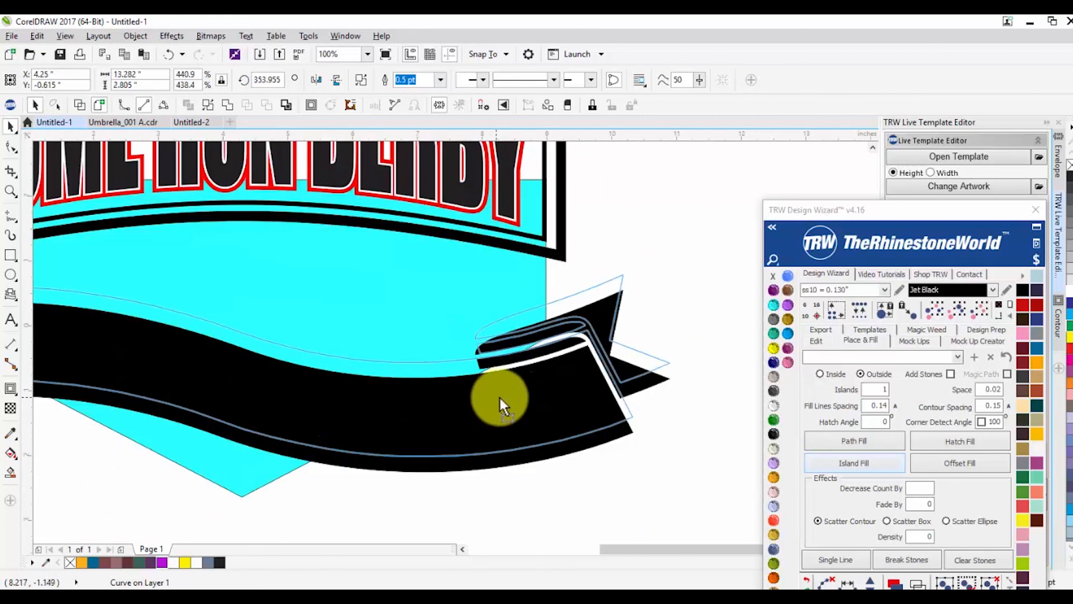
scroll(498, 394, "down", 2)
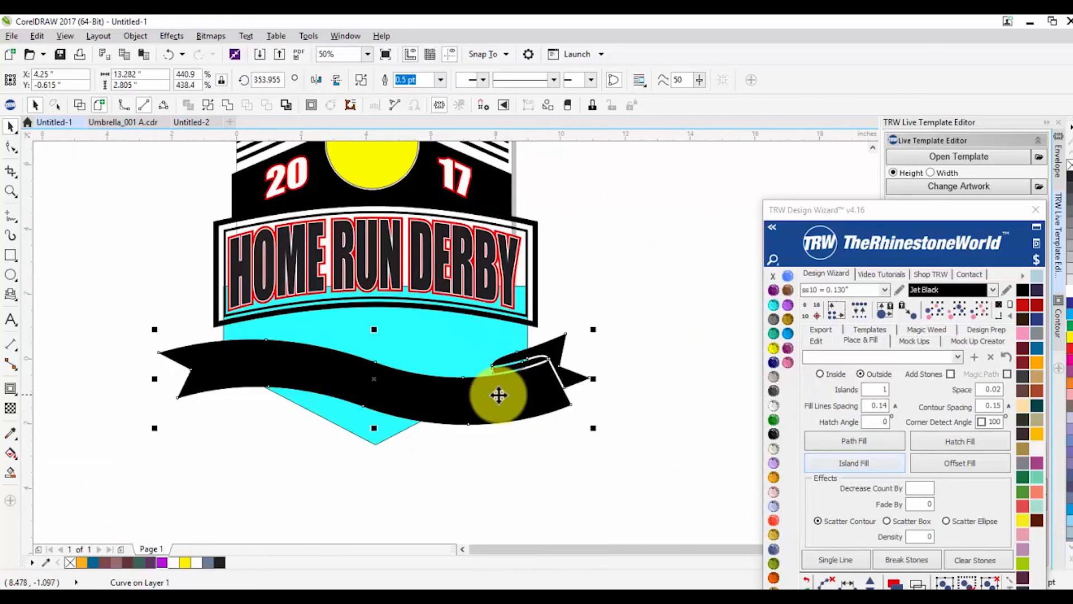
left_click(461, 468)
Step: Trim the cyan pentagon with the black frame shape around the HOME RUN DERBY banner
scroll(222, 338, "up", 2)
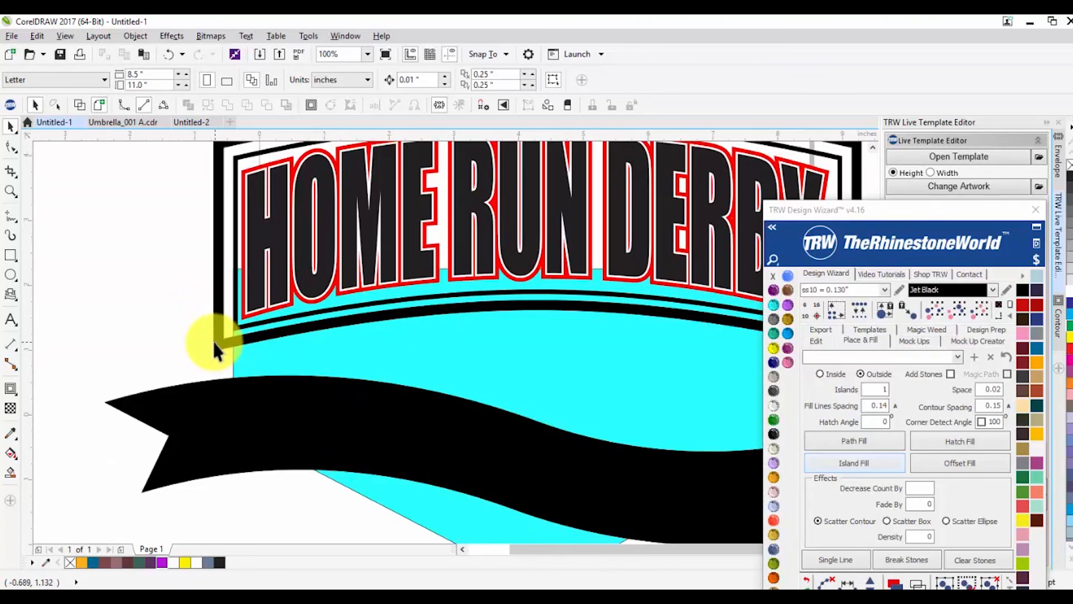
left_click(213, 339)
scroll(218, 338, "down", 2)
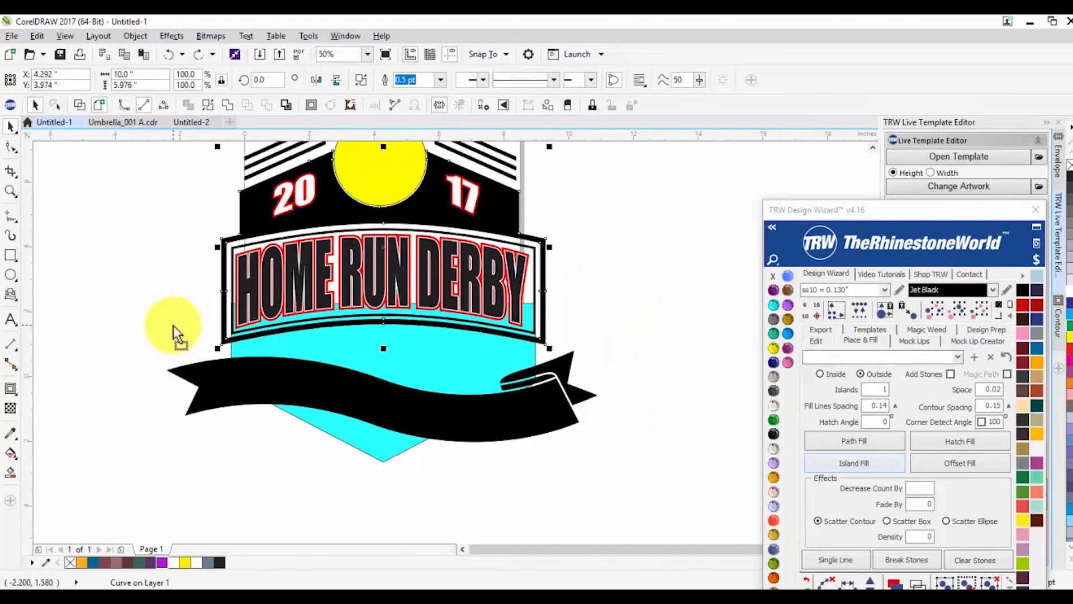
left_click(336, 338, "shift")
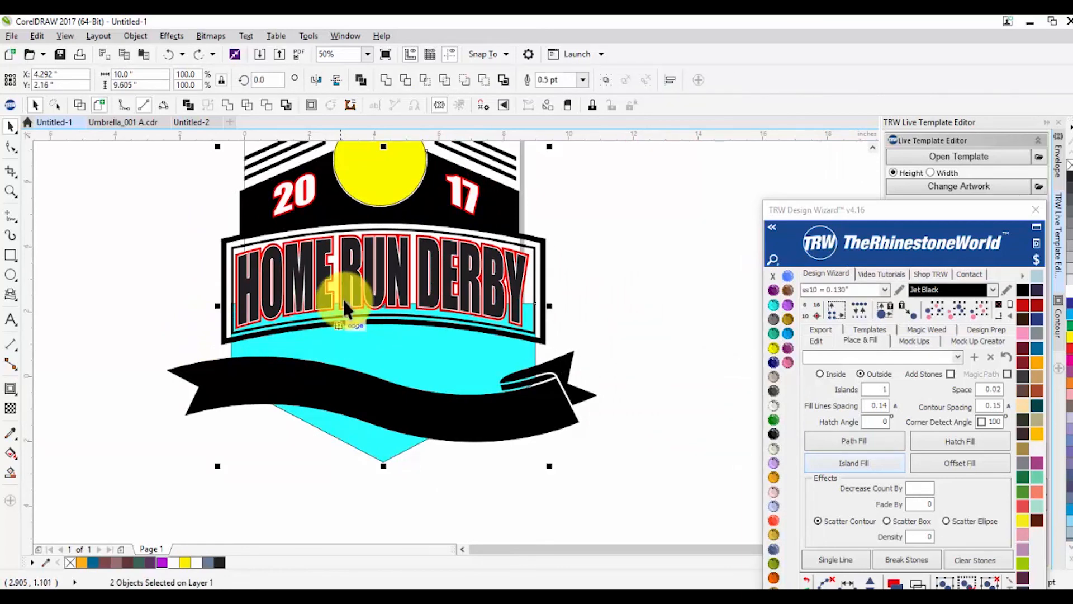
left_click(406, 79)
left_click(204, 287)
Step: Delete the cyan shape's leftover nodes at its left end, on and above the banner frame's lower border
scroll(238, 316, "up", 2)
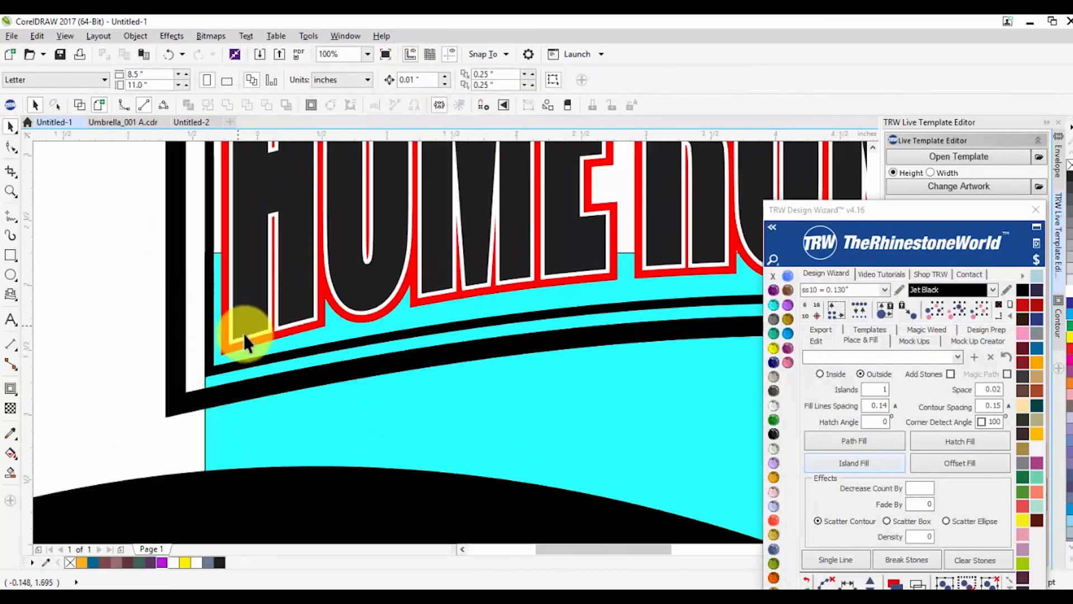
key("F10")
left_click(269, 350)
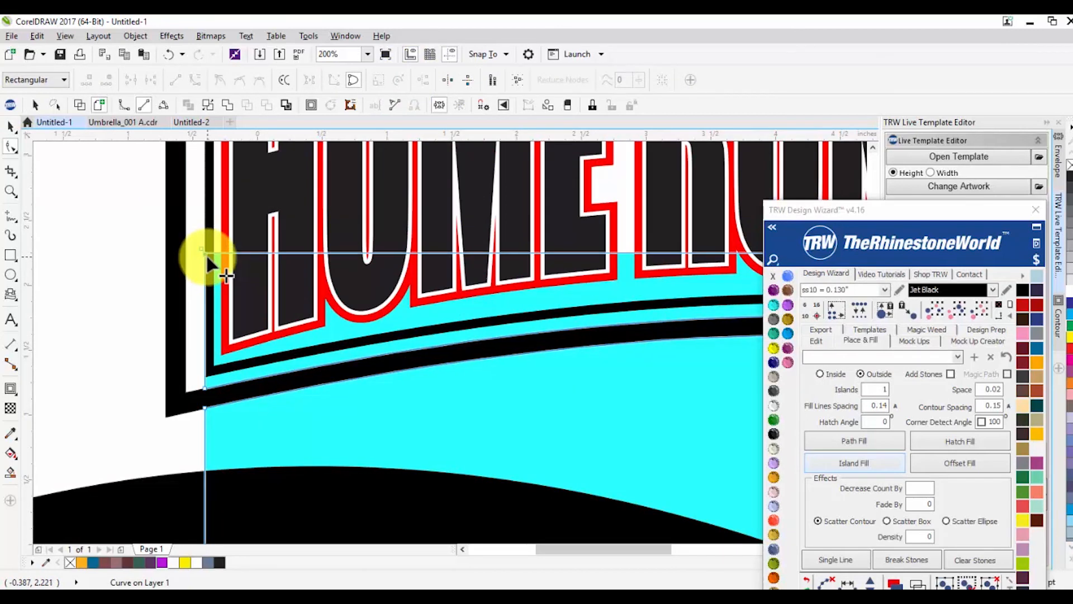
left_click(207, 255)
key("Delete")
left_click(204, 388)
key("Delete")
Step: Delete the cyan shape's remaining nodes above the banner's lower border, including the right end, leaving only the part below the frame
scroll(350, 349, "down", 2)
scroll(442, 340, "up", 2)
left_click(433, 317)
key("Delete")
scroll(193, 257, "down", 2)
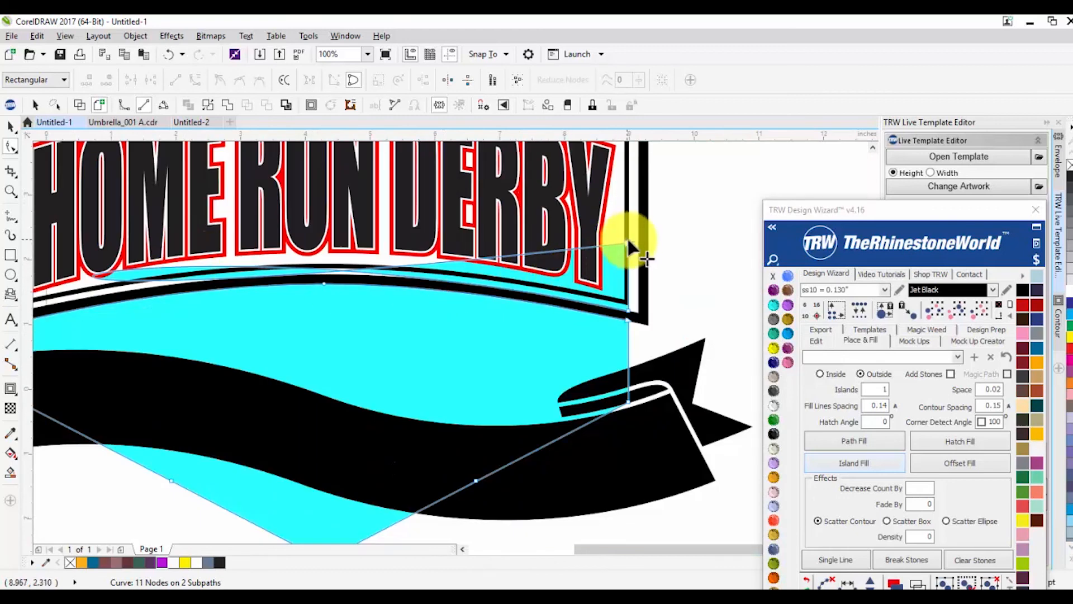
left_click(631, 285)
key("Delete")
key("Delete")
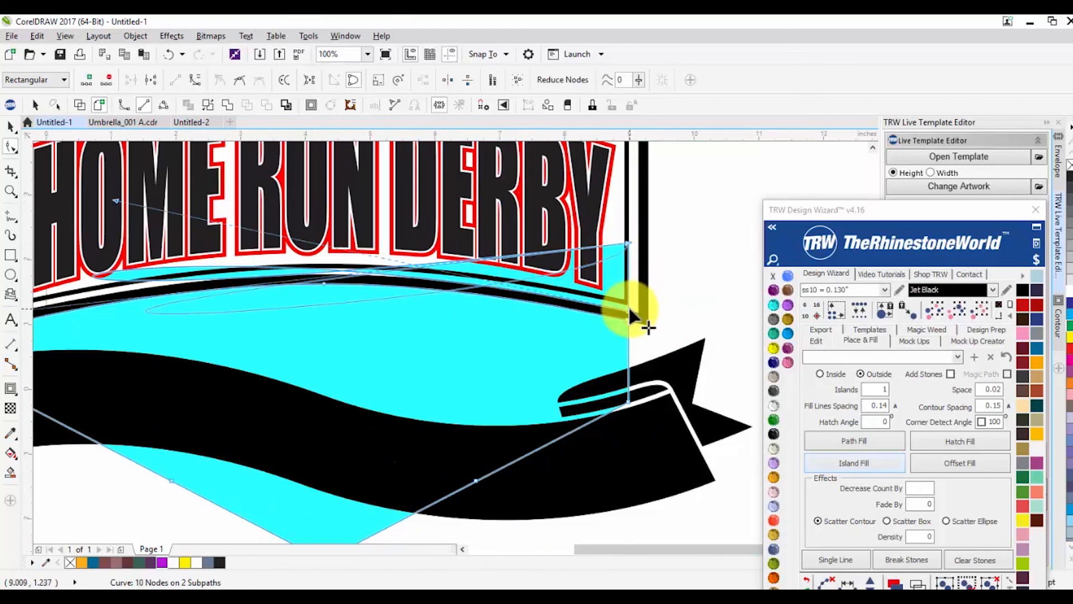
left_click(625, 247)
key("Delete")
key("space")
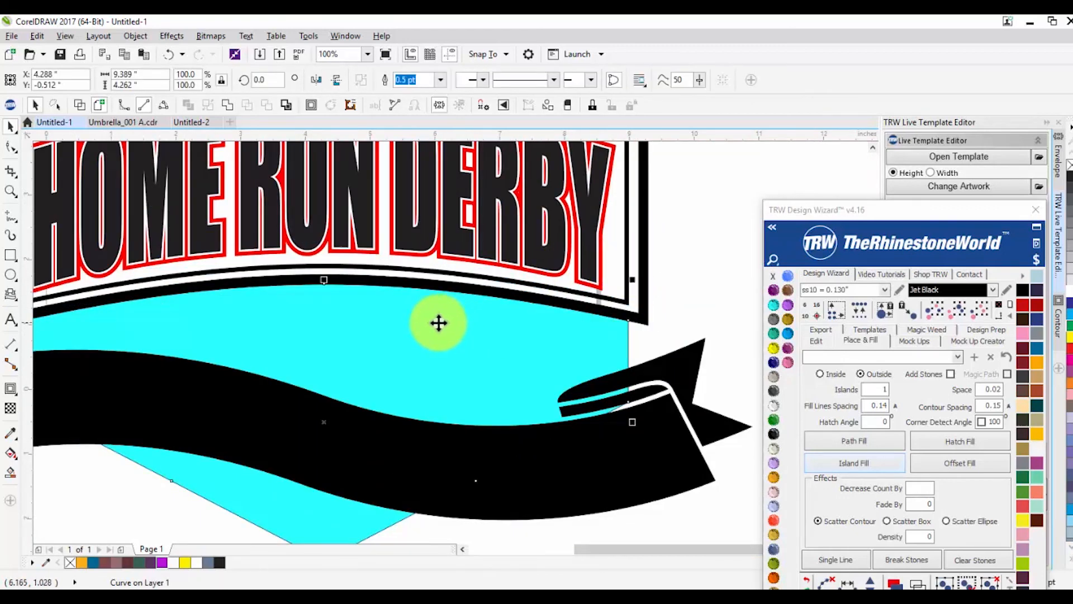
scroll(447, 318, "down", 1)
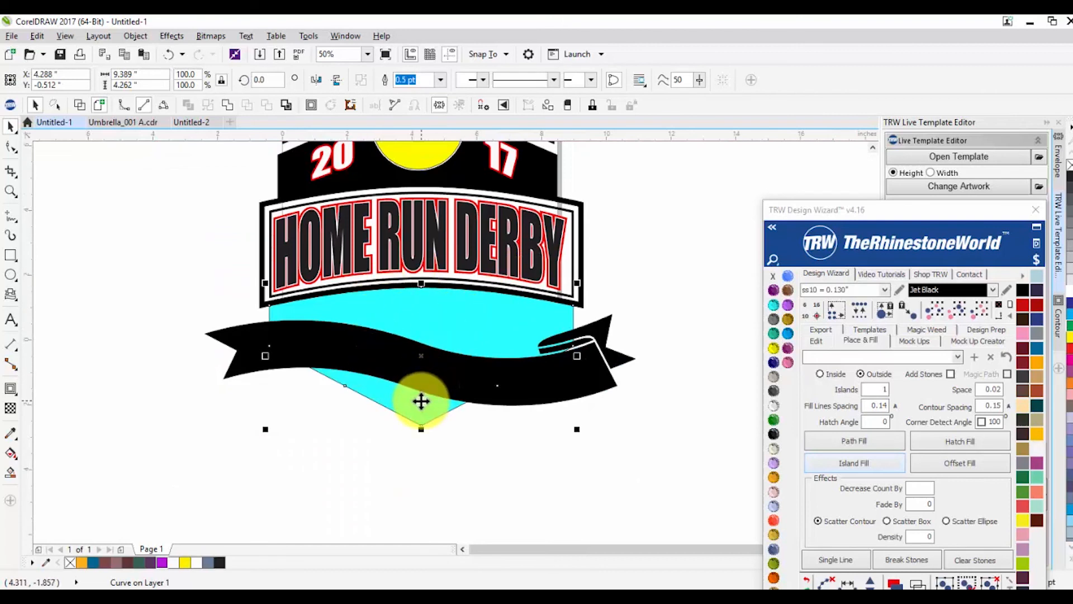
Step: Create a single outside Island Fill outline around the black ribbon and use it to trim the cyan shape
left_click(513, 408)
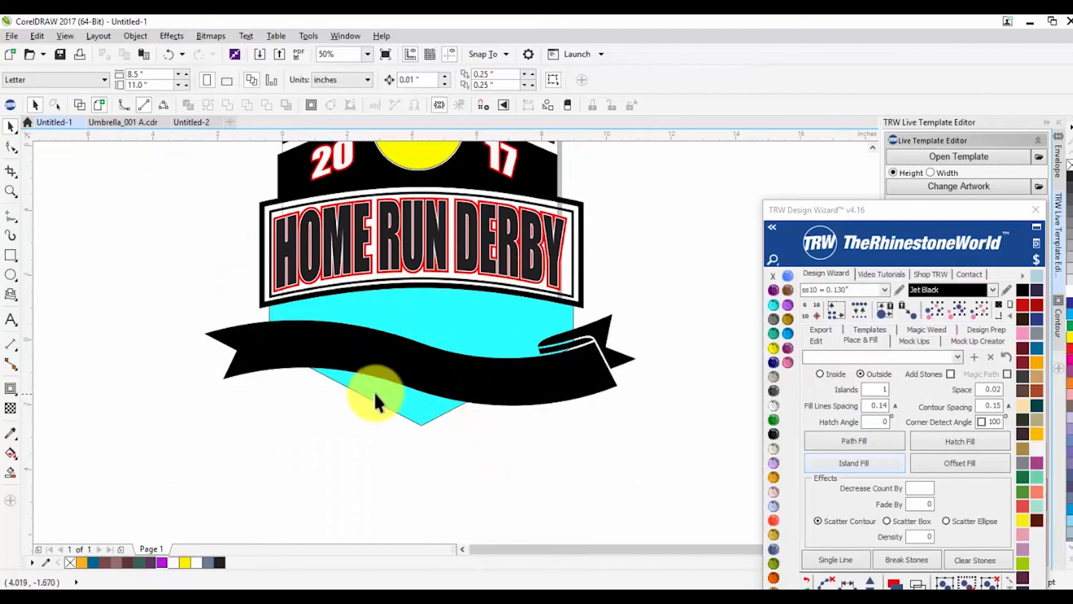
left_click(492, 387)
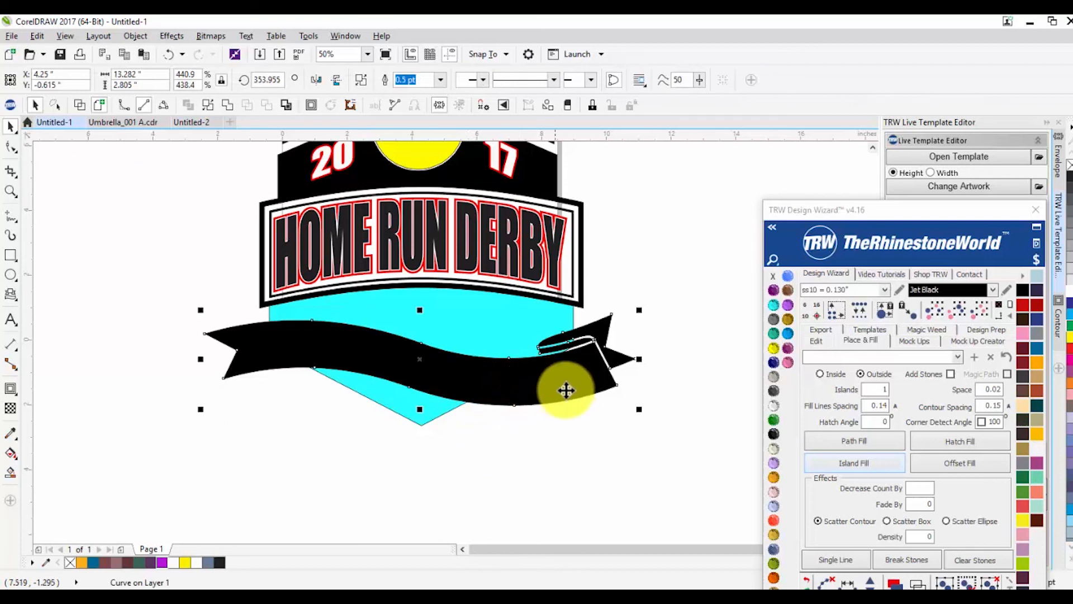
left_click(888, 465)
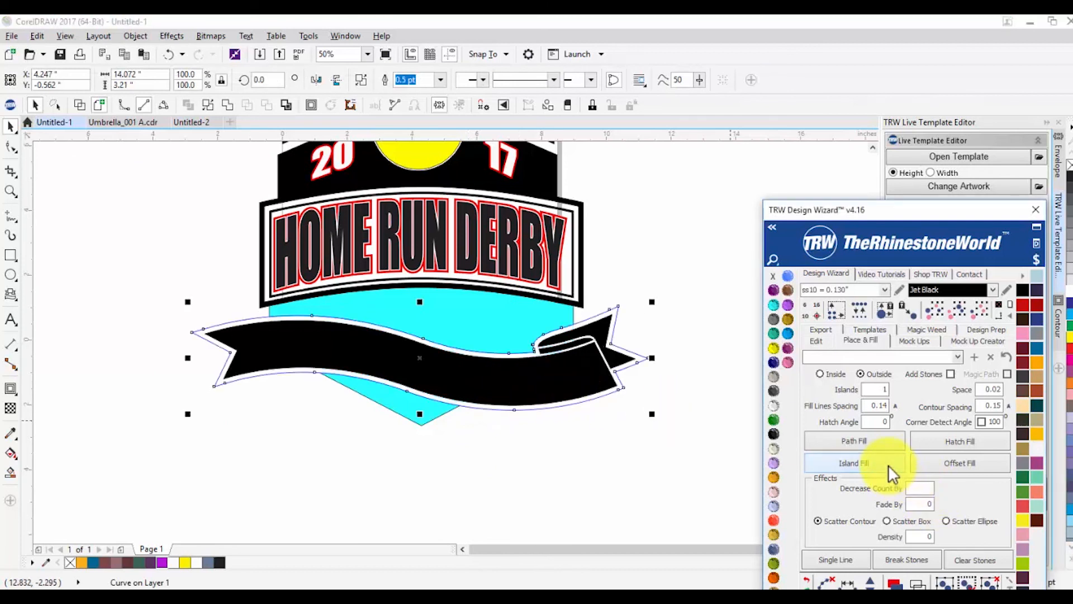
left_click(395, 406)
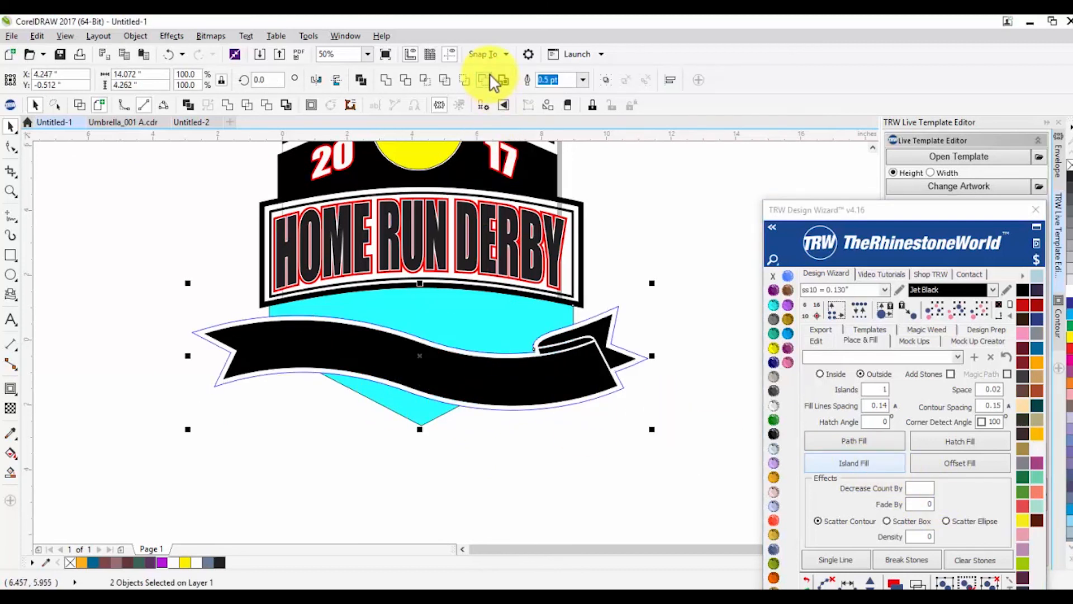
Step: Delete the nodes of the leftover cyan piece below the ribbon
key("F10")
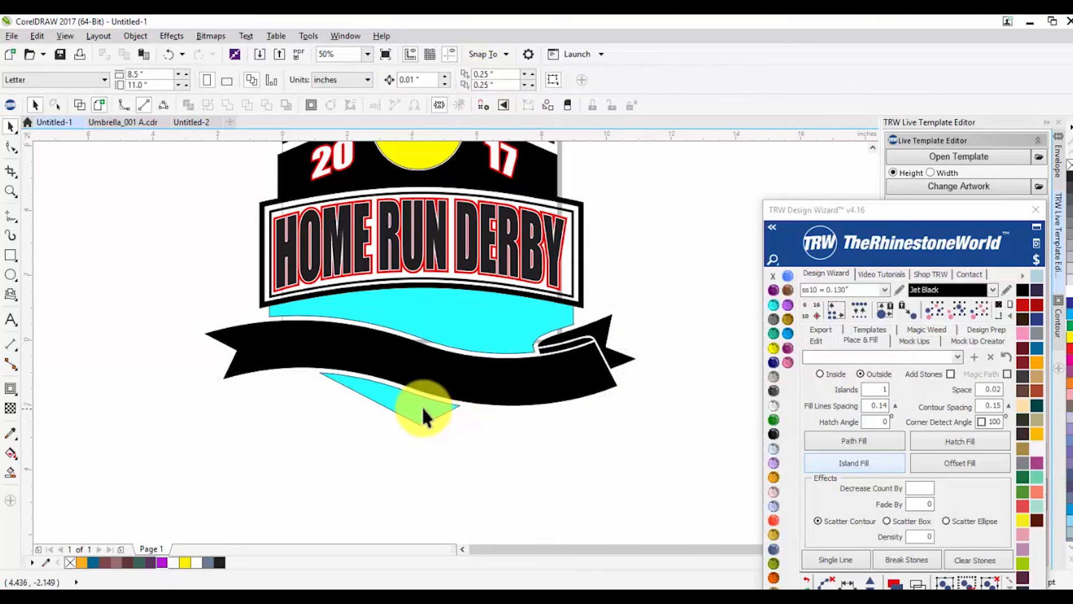
left_click_drag(504, 435, 308, 369)
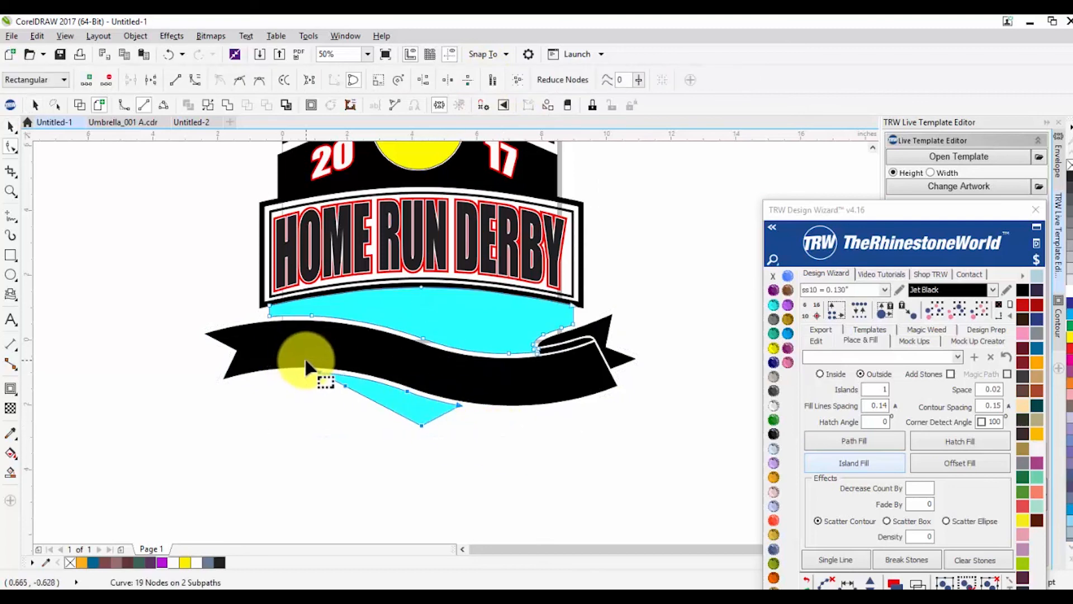
key("Delete")
key("space")
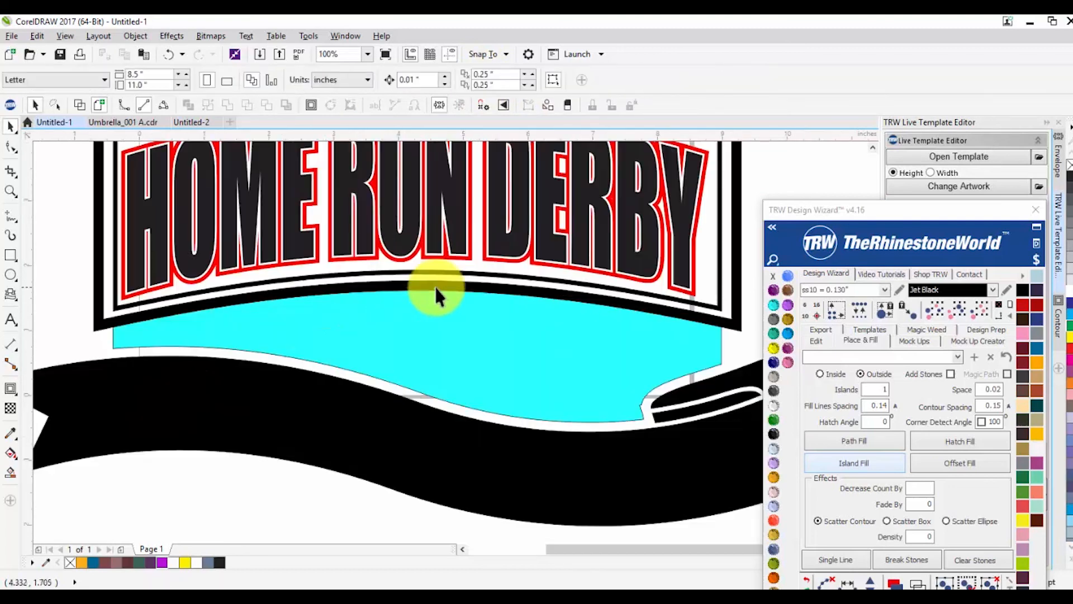
Step: Move the cyan shape up about 0.05 inches so that it overlaps the banner frame's lower border
scroll(428, 282, "up", 1)
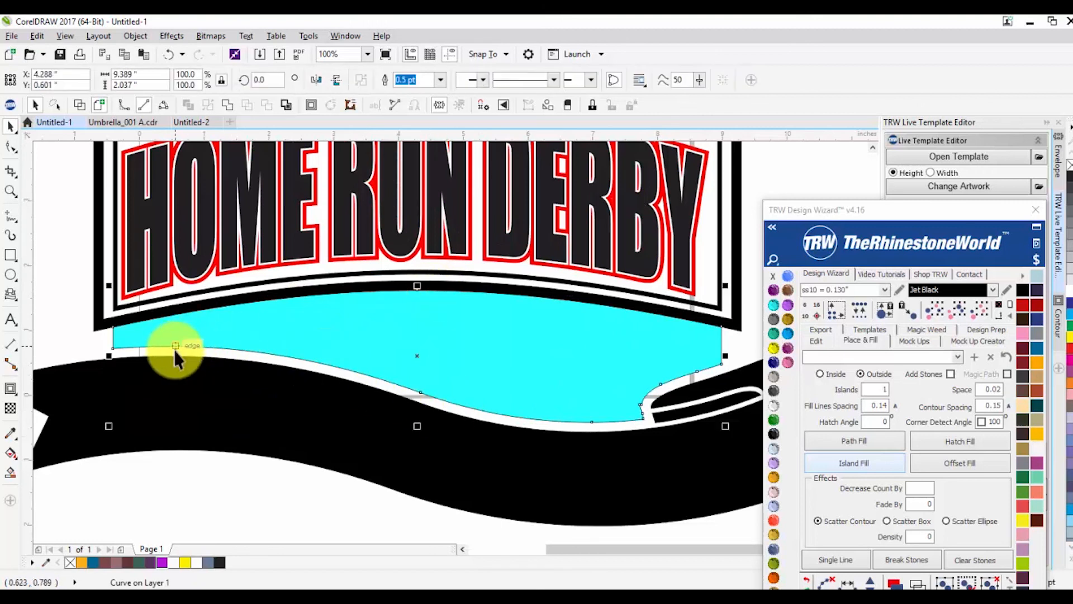
left_click(740, 345)
left_click(701, 347)
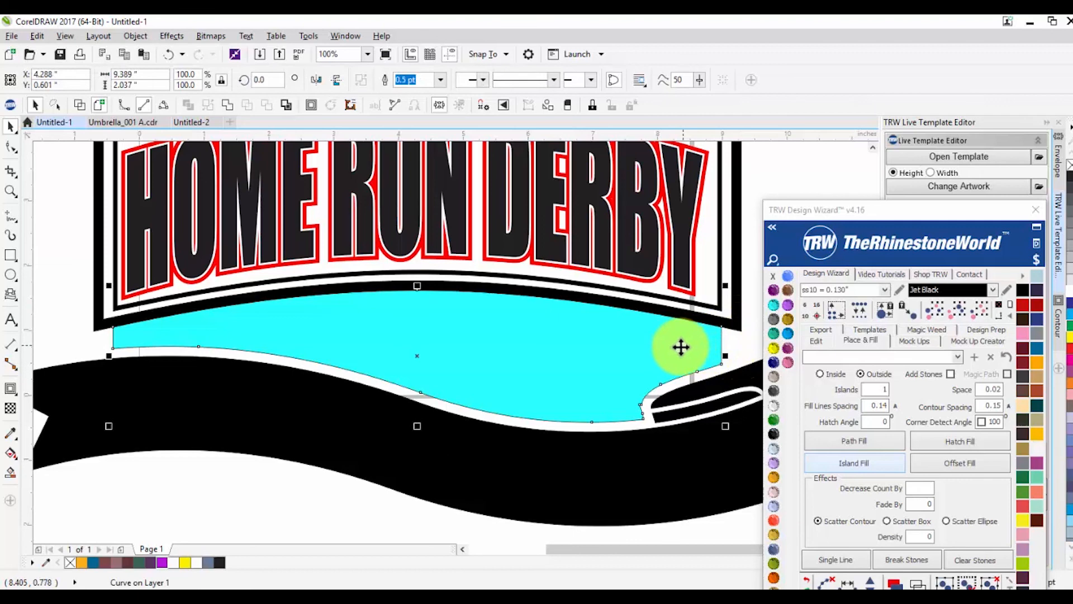
left_click_drag(674, 357, 676, 352)
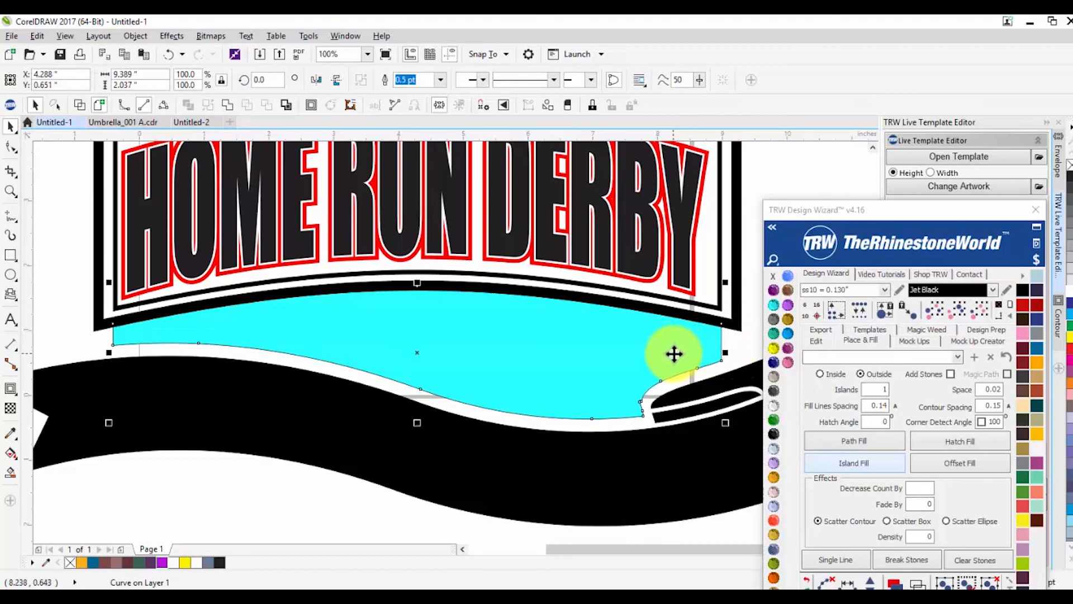
left_click(744, 348)
Step: Weld the cyan shape to the black banner frame
left_click(504, 362)
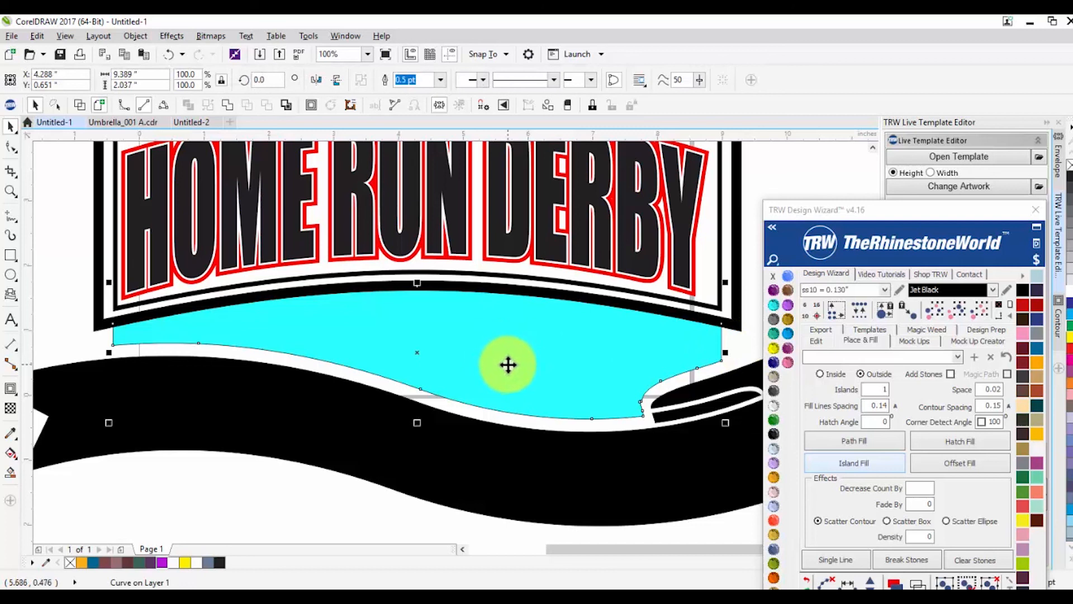
left_click(98, 316, "shift")
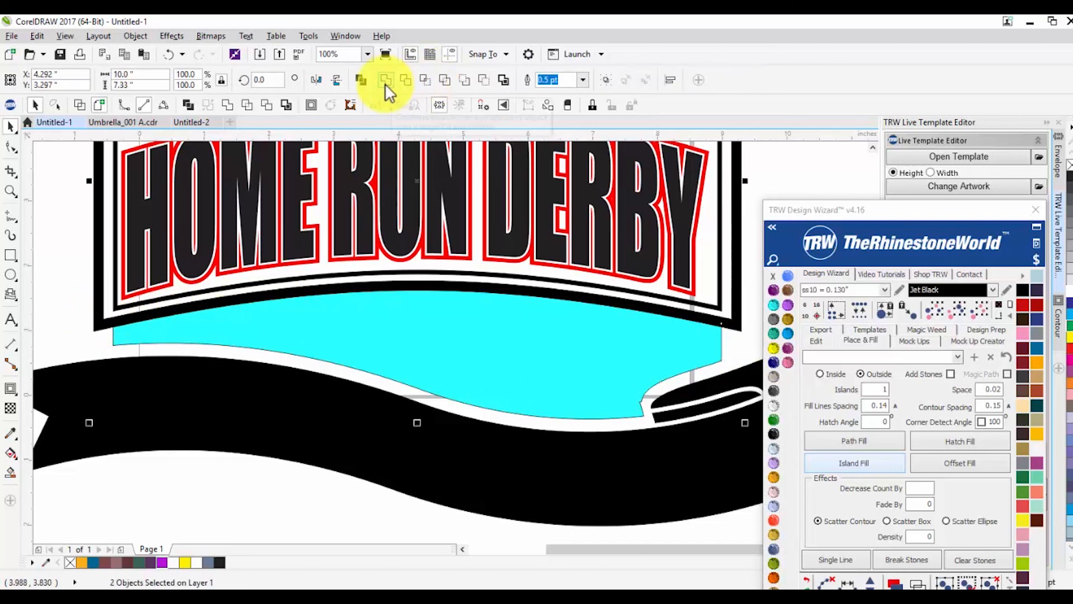
left_click(384, 83)
scroll(368, 452, "down", 2)
left_click(361, 500)
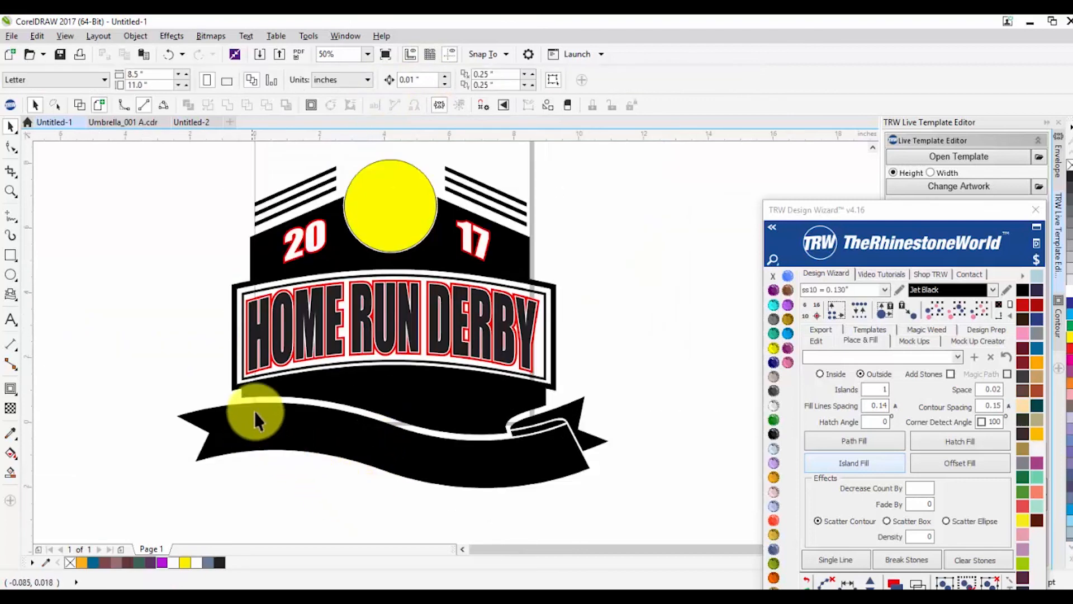
Step: Move the welded black frame shape aside as a check, and undo the move
left_click(535, 401)
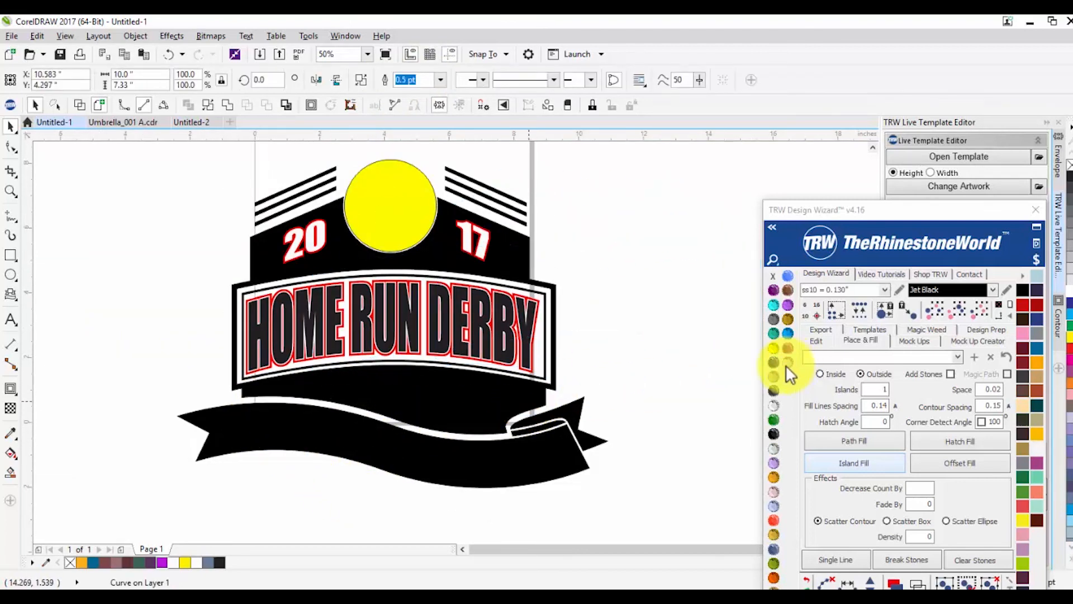
left_click_drag(545, 400, 309, 382)
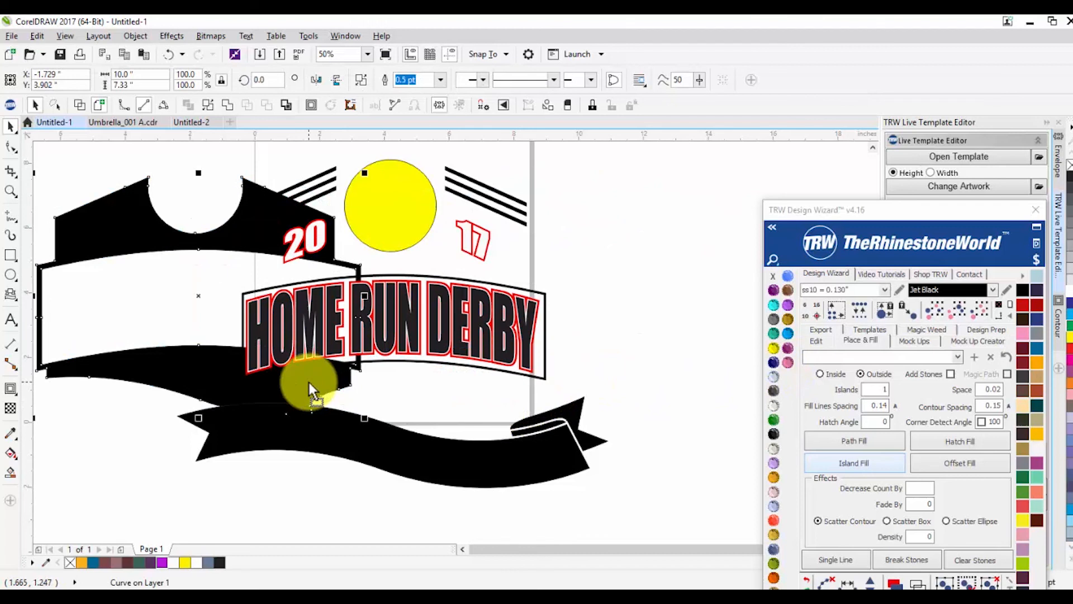
key("ctrl+z")
left_click(145, 285)
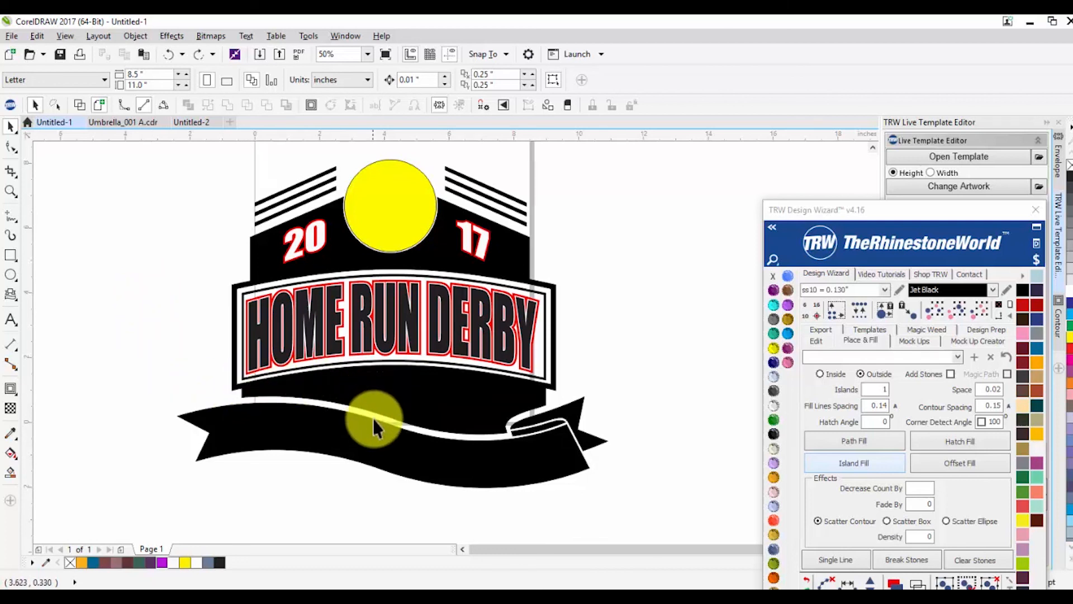
Step: Apply a one-step outside contour to the black ribbon with a 0.22-inch offset and red fill
left_click(358, 437)
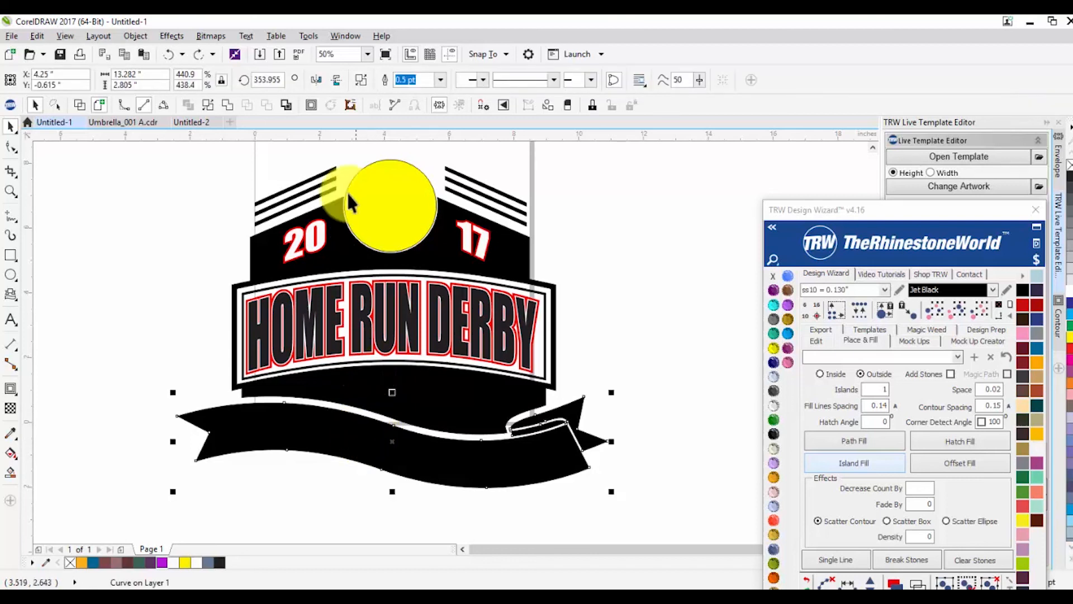
left_click(309, 104)
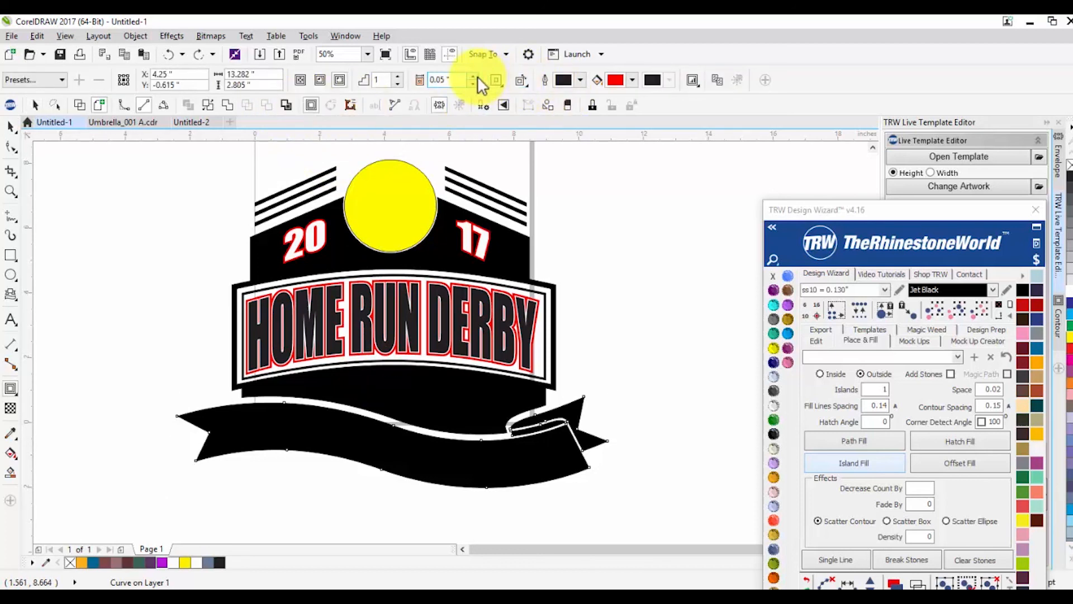
left_click(472, 75)
left_click(472, 75)
left_click(472, 75)
left_click(473, 76)
left_click(472, 75)
left_click(473, 75)
left_click(472, 76)
left_click(473, 75)
left_click(473, 76)
left_click(473, 77)
left_click(473, 76)
left_click(473, 76)
left_click(473, 76)
left_click(473, 76)
left_click(473, 76)
left_click(473, 76)
left_click(473, 76)
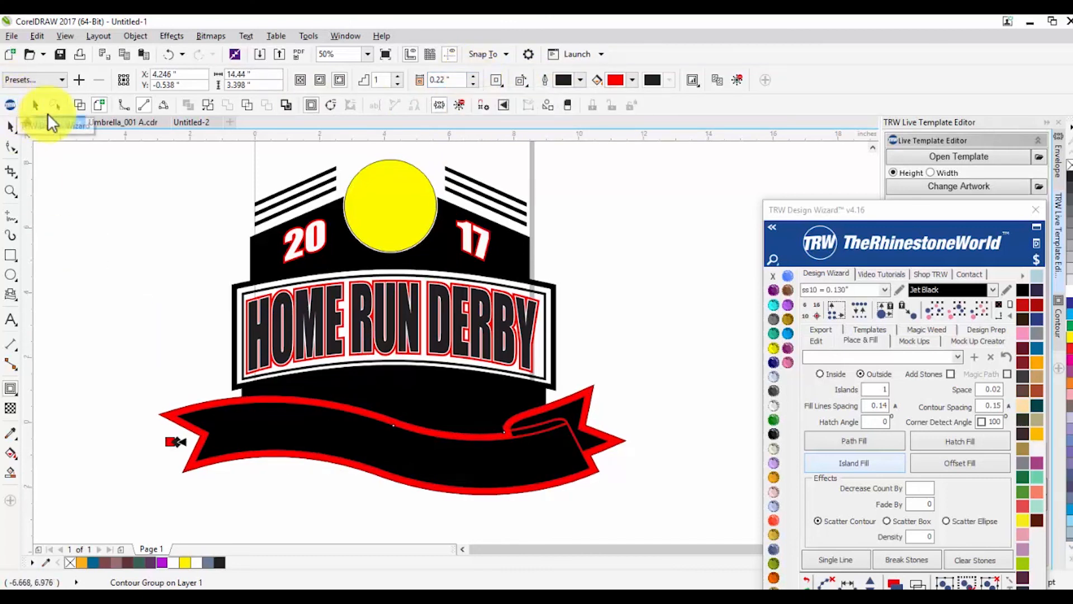
left_click(78, 257)
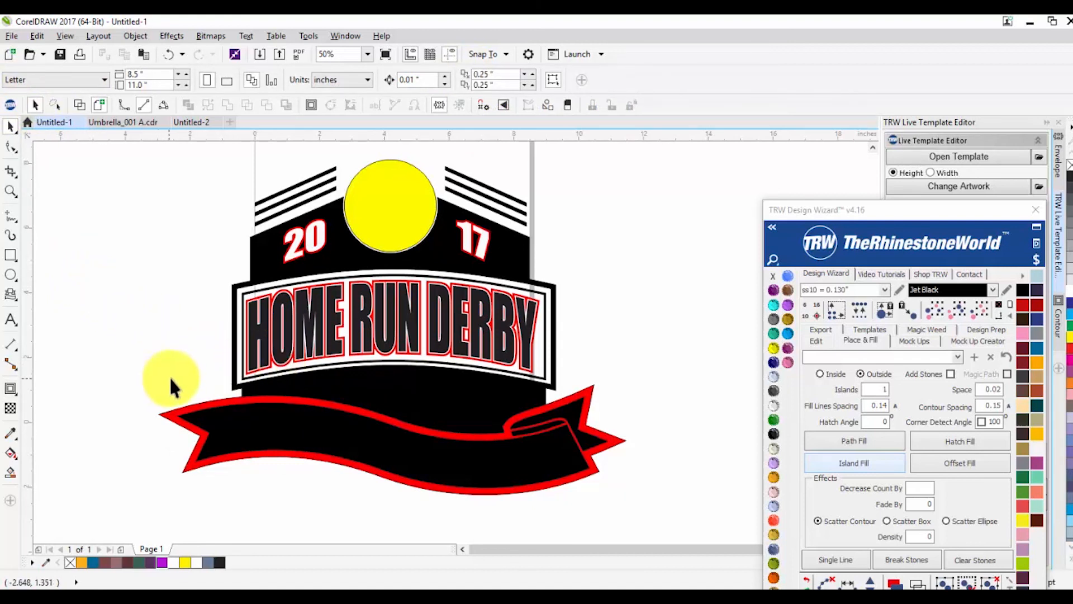
Step: Add the center-aligned artistic text "MMM" below the ribbon, scaled up to about 6.18 by 1.89 inches
left_click(11, 320)
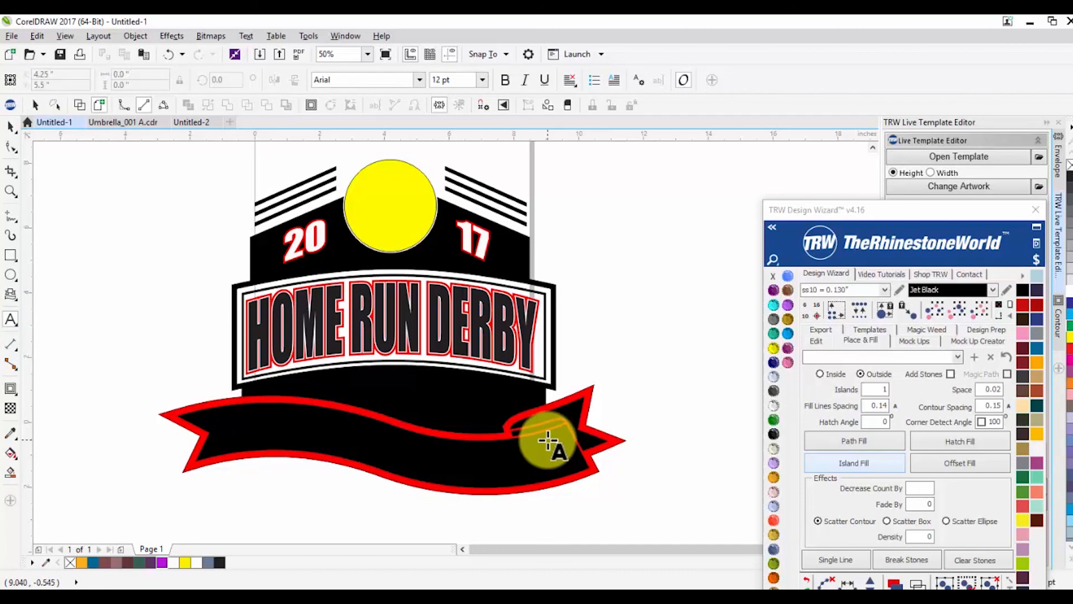
scroll(407, 462, "down", 1)
scroll(391, 463, "up", 1)
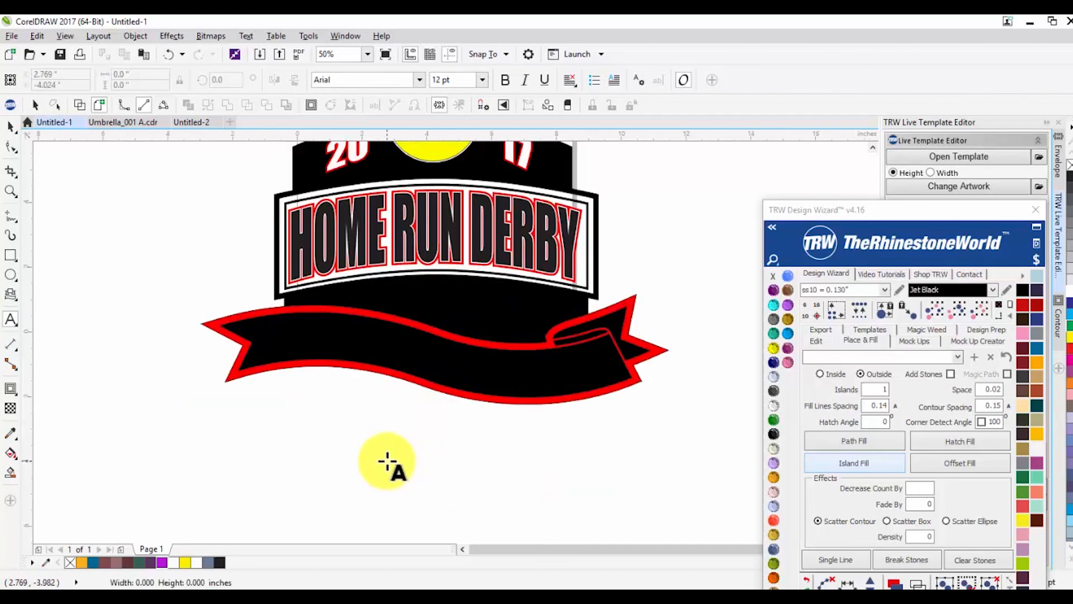
left_click(387, 462)
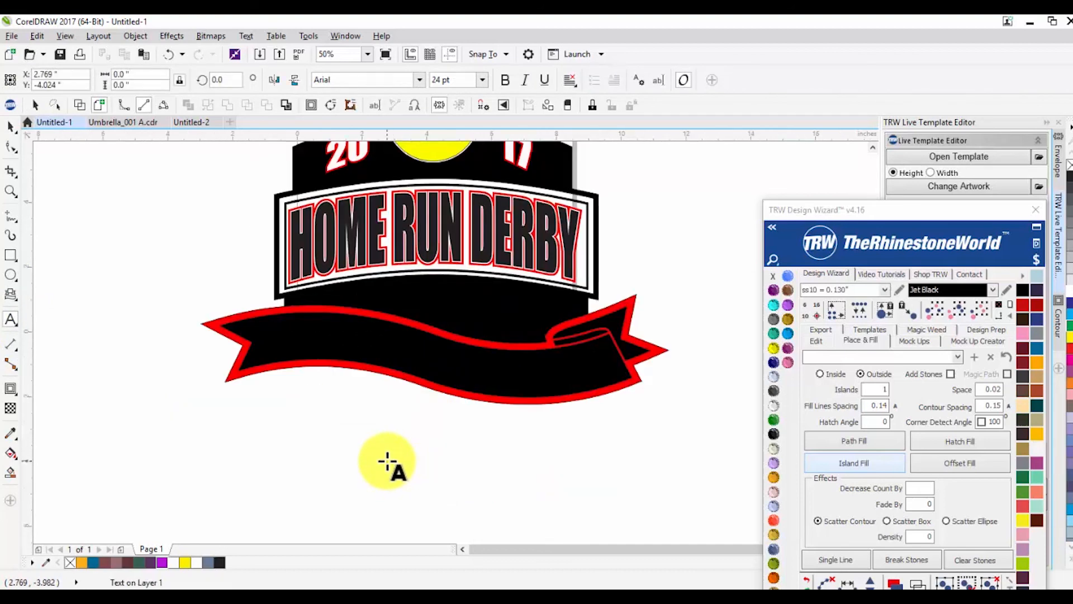
type("MMM")
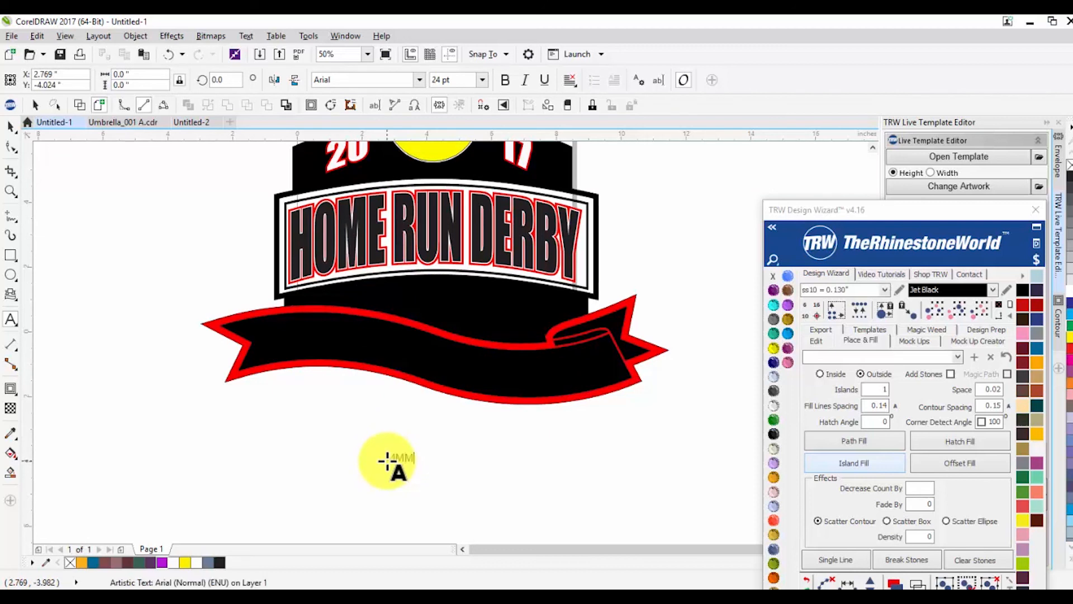
left_click(10, 126)
left_click_drag(418, 451, 589, 371)
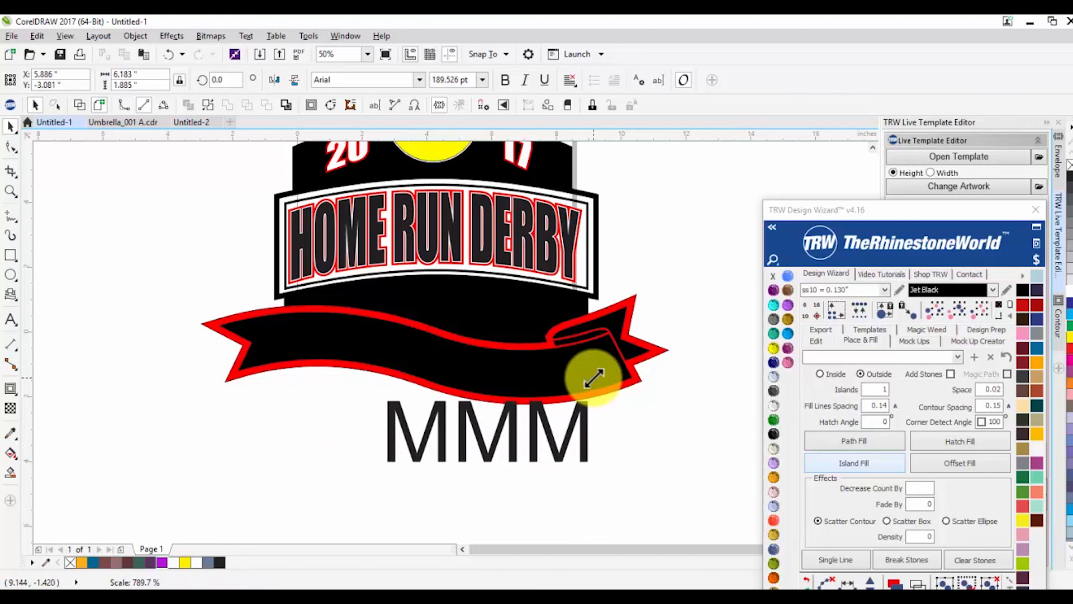
left_click(570, 80)
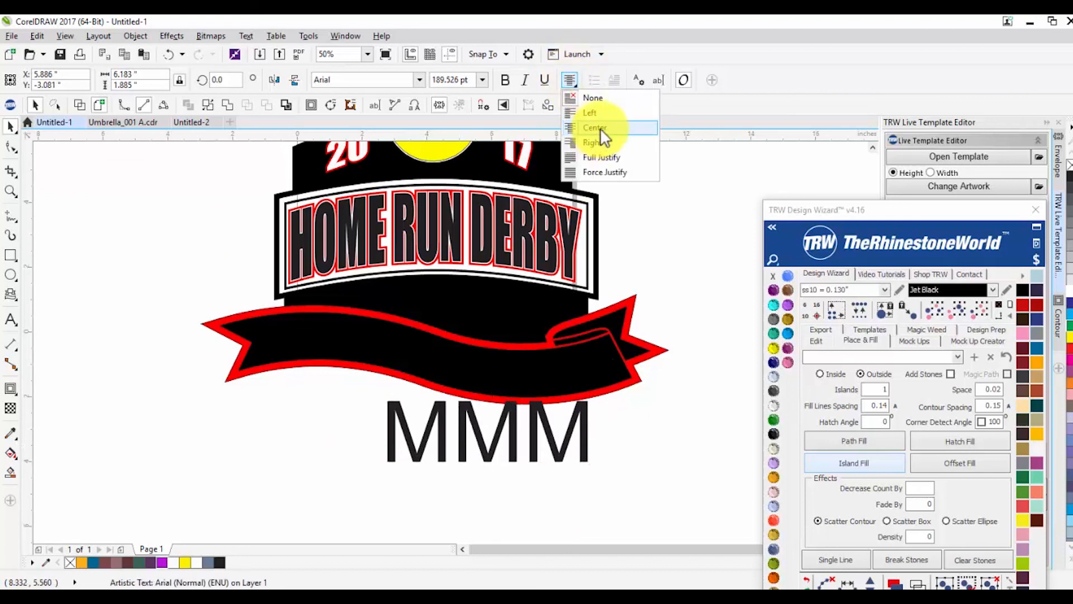
left_click(599, 129)
Step: Move the MMM text onto the ribbon and stretch it to about 10.98 inches wide and 1.17 inches high
left_click_drag(492, 425, 360, 377)
left_click_drag(459, 365, 615, 364)
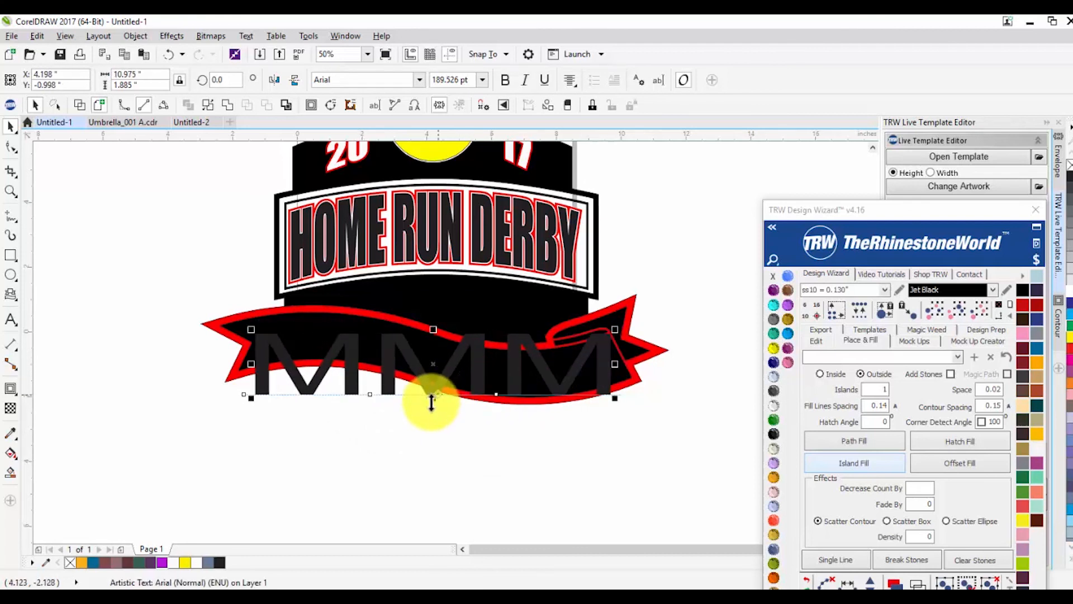
left_click_drag(434, 398, 435, 389)
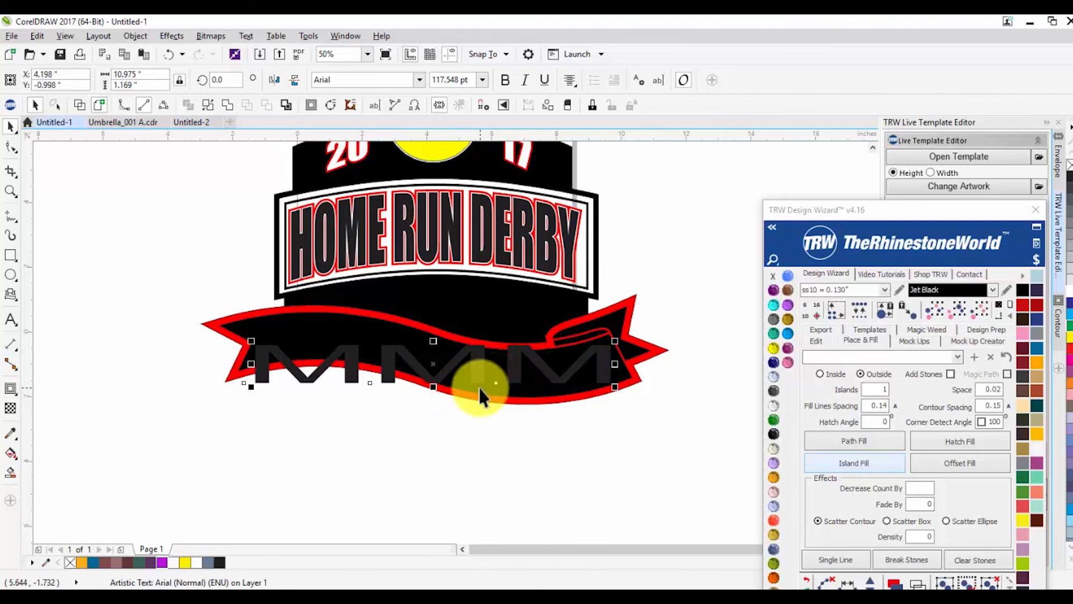
Step: Recolor the inner ribbon shape with the Sapphire stone color and move the Design Wizard window off the envelope controls
left_click_drag(902, 204, 869, 210)
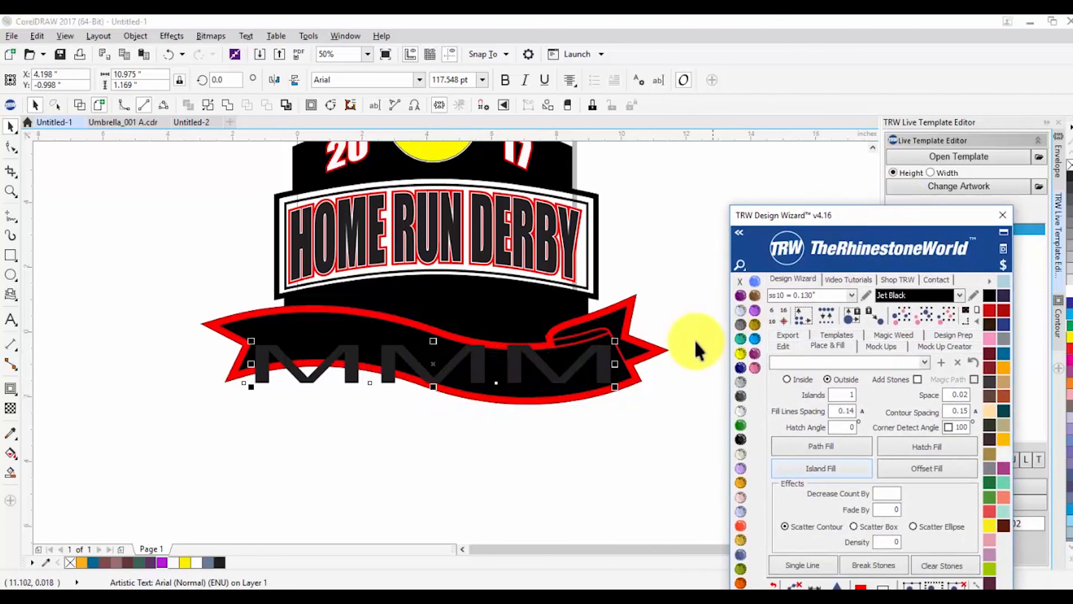
left_click(626, 383)
left_click(620, 375)
left_click(755, 279)
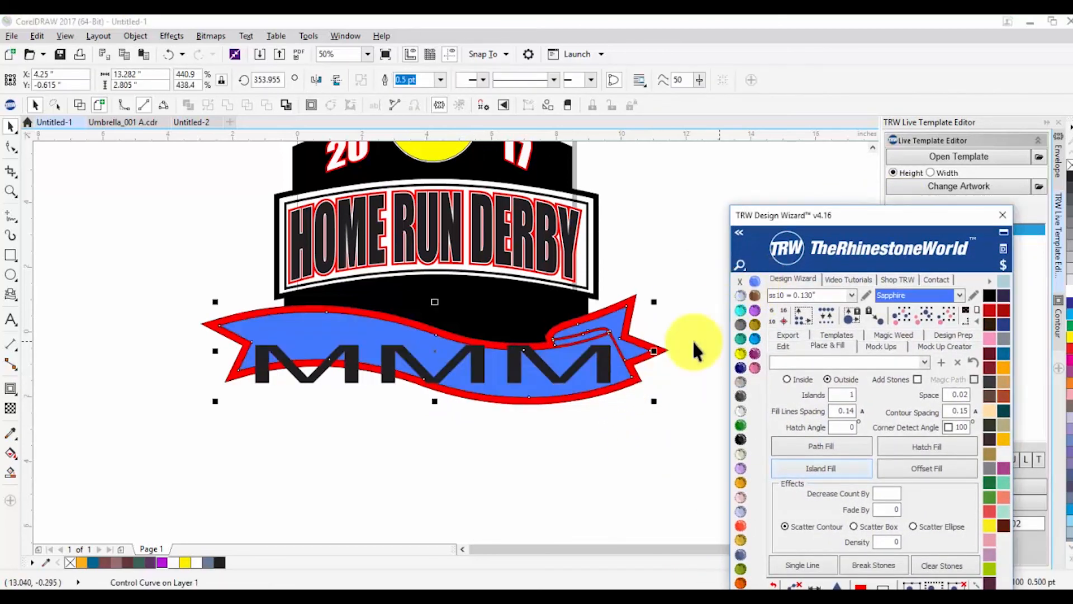
left_click(714, 312)
left_click_drag(816, 215, 693, 455)
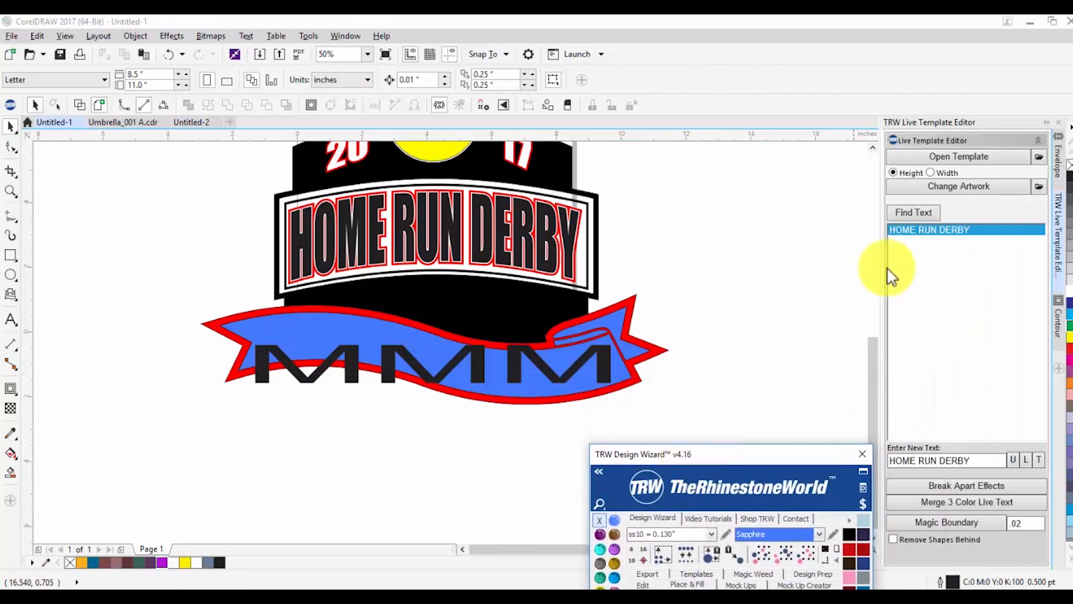
Step: Add a new unconstrained envelope to the MMM text on the ribbon
left_click(1057, 160)
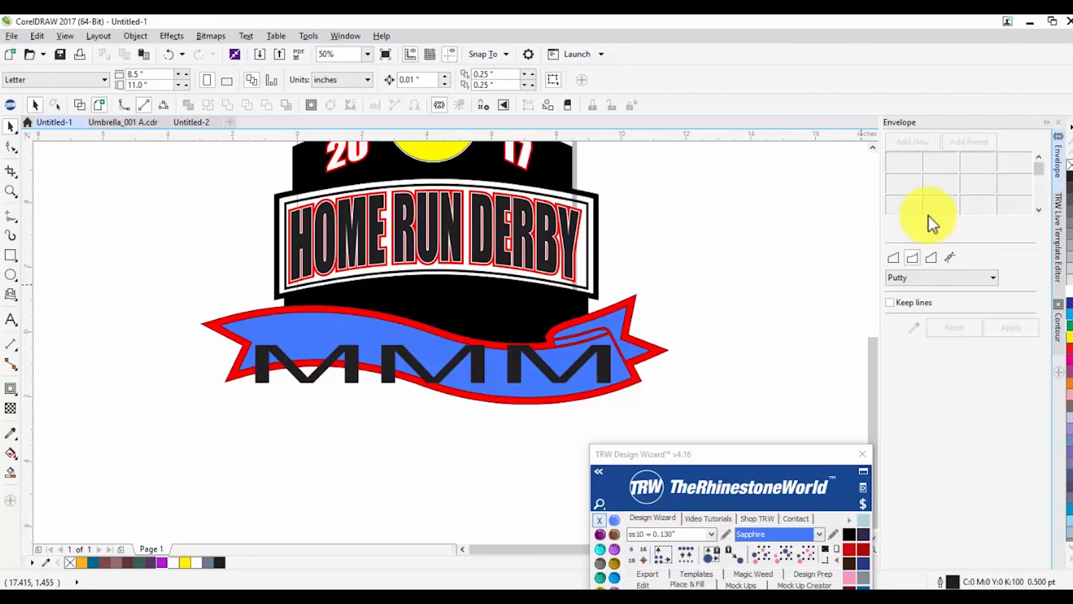
left_click(574, 376)
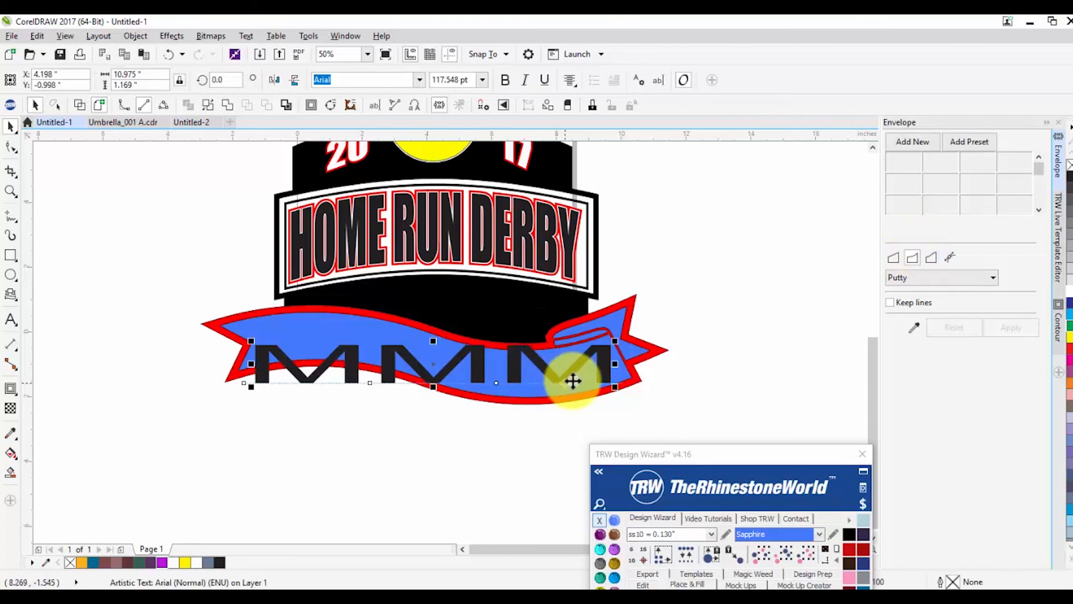
left_click(951, 258)
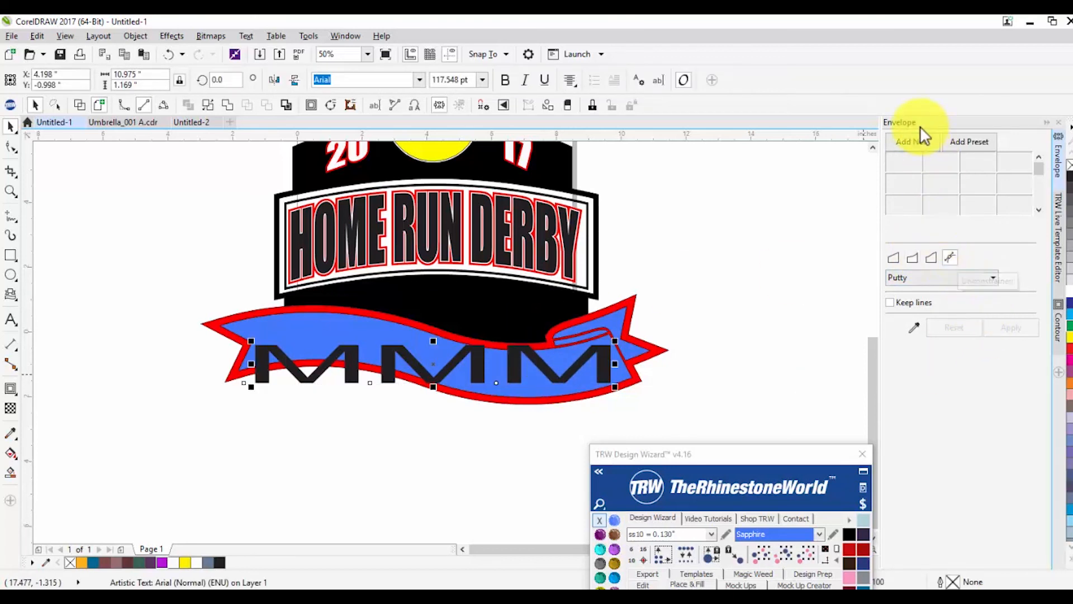
left_click(915, 141)
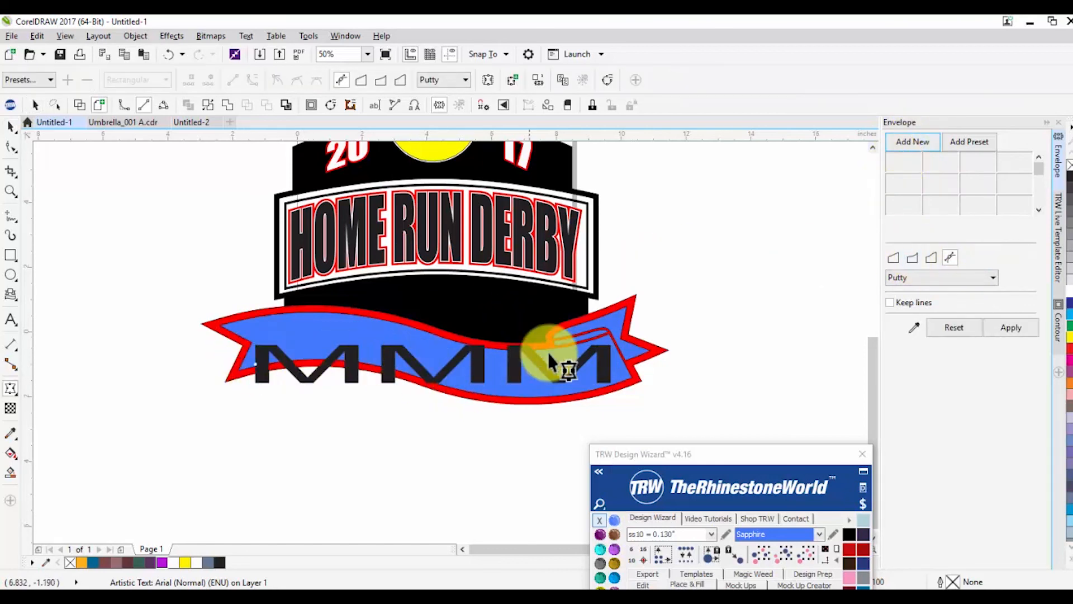
Step: Bend the right half of the text envelope's lower edge to follow the ribbon's lower curve
scroll(613, 386, "up", 2)
scroll(613, 393, "up", 1)
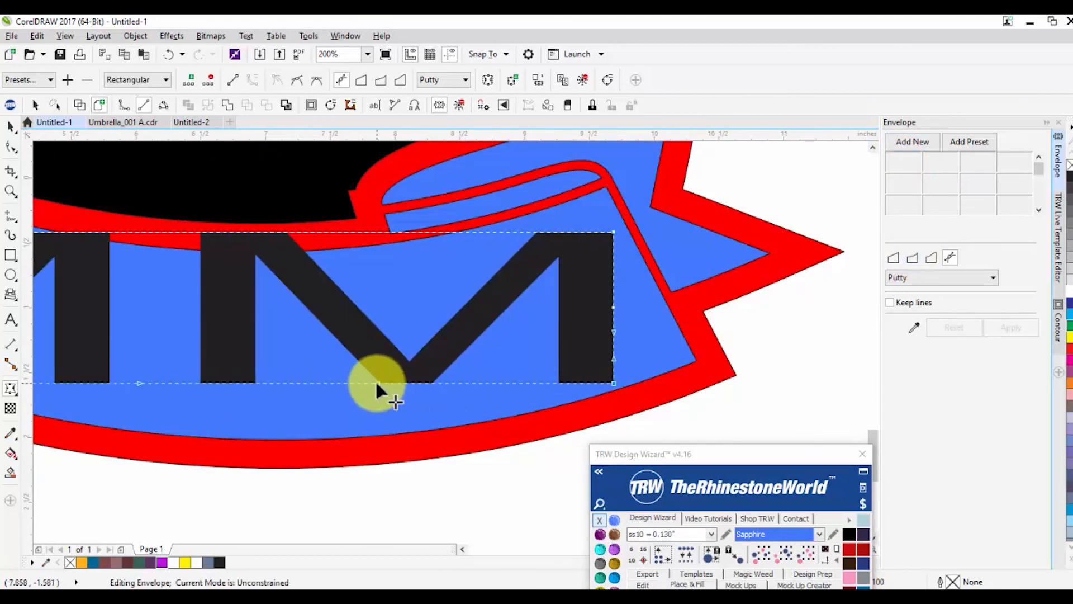
left_click(559, 383)
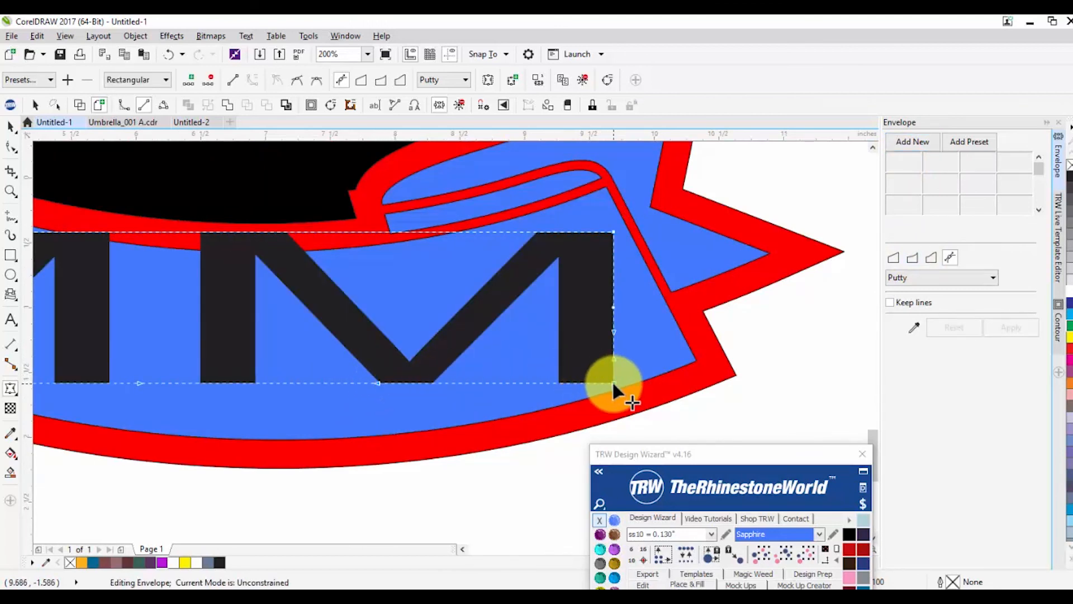
left_click_drag(382, 384, 278, 487)
scroll(488, 354, "down", 1)
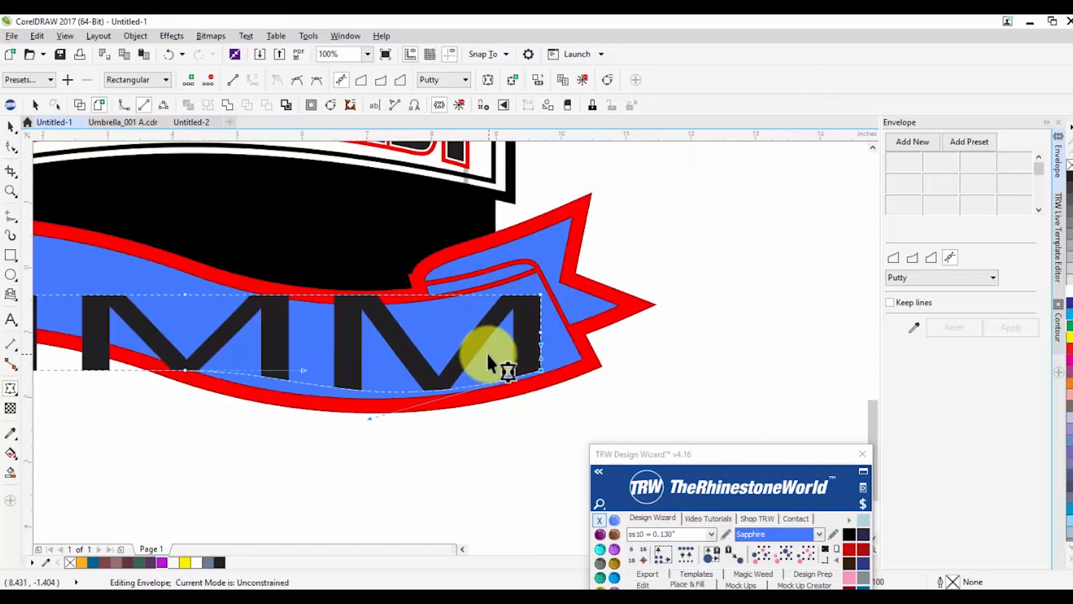
scroll(488, 354, "up", 1)
left_click_drag(332, 357, 312, 381)
scroll(330, 381, "down", 1)
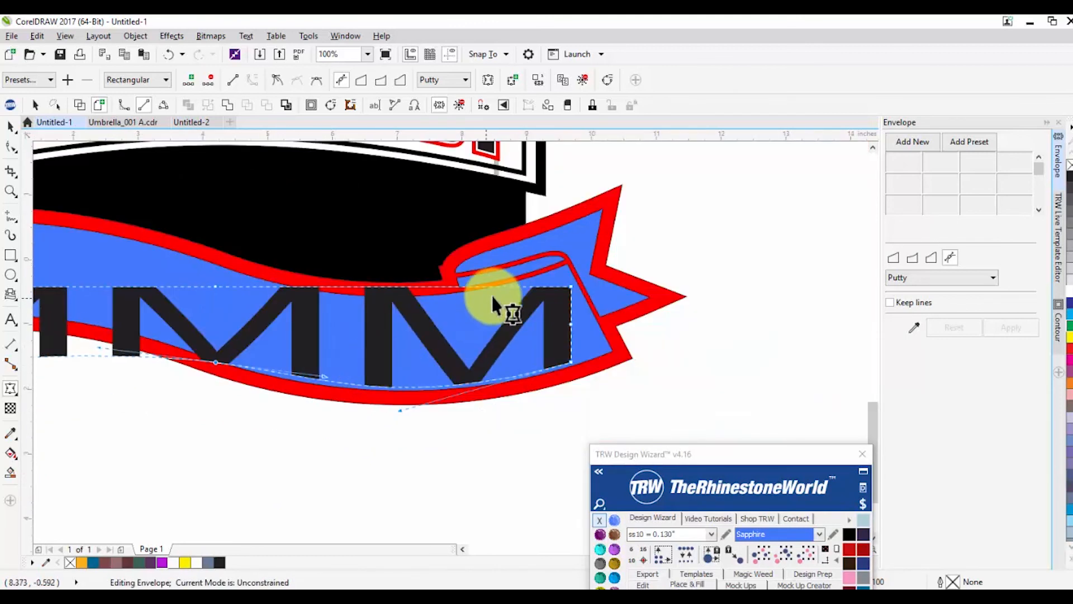
Step: Raise the envelope's upper-right corner and upper middle node, curving the edge between them along the ribbon's upper curve
left_click_drag(570, 287, 570, 273)
left_click_drag(451, 271, 374, 332)
key("F3")
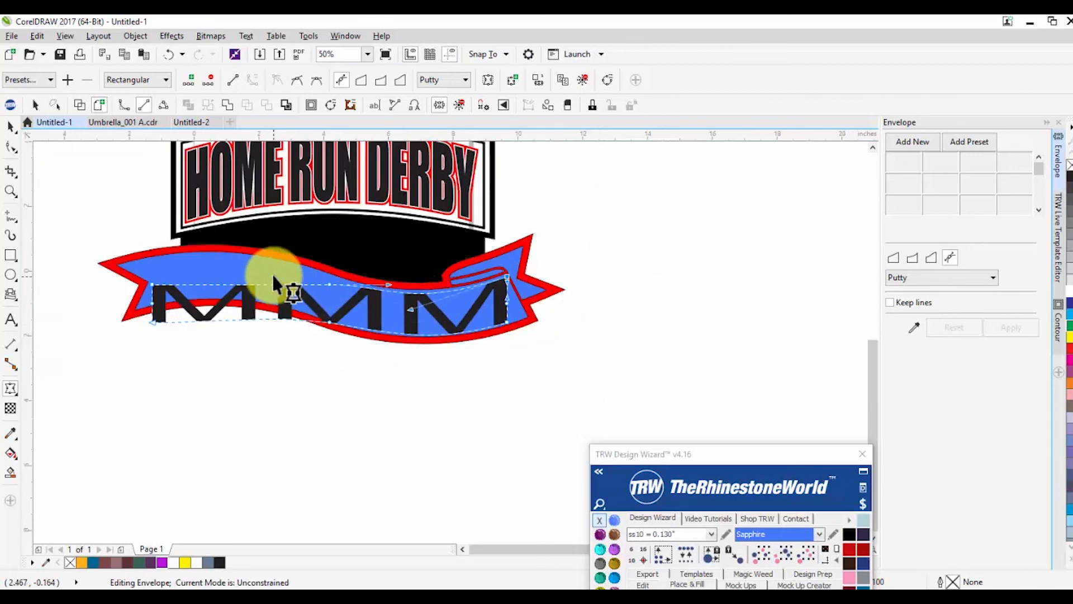
scroll(273, 274, "up", 2)
left_click_drag(386, 291, 335, 261)
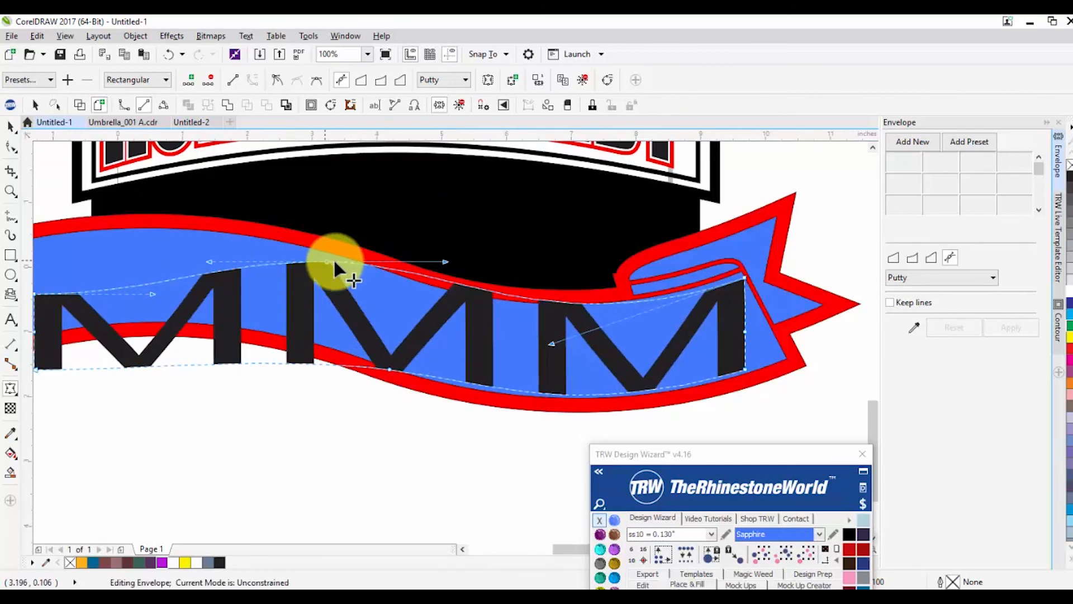
left_click_drag(440, 284, 437, 293)
scroll(452, 294, "down", 2)
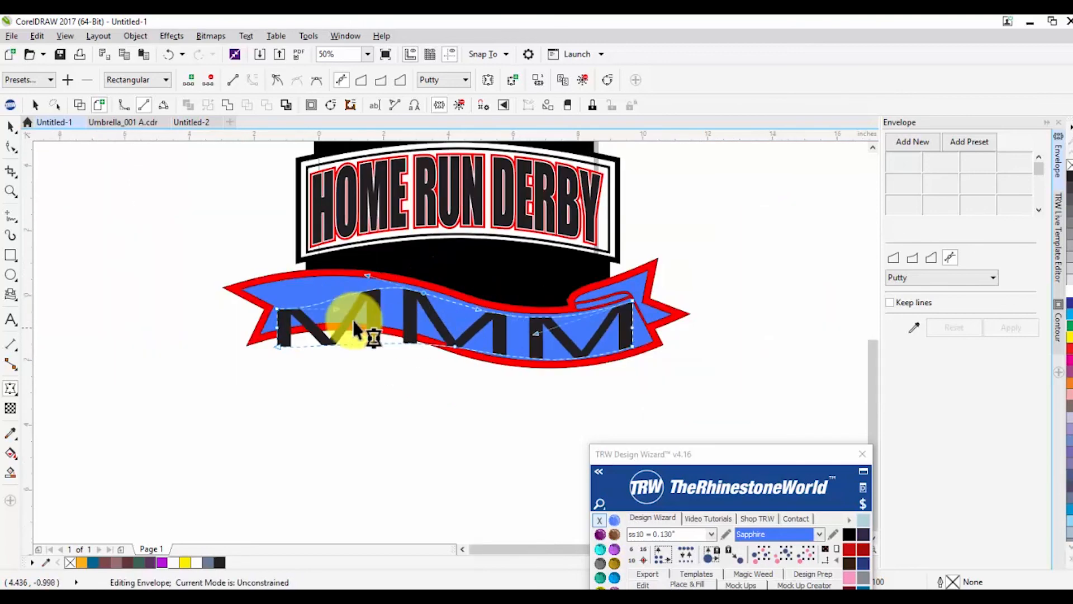
Step: Raise the envelope's upper-left corner into the ribbon and curve the left half of its upper edge along the ribbon
scroll(244, 315, "up", 2)
left_click_drag(258, 321, 261, 272)
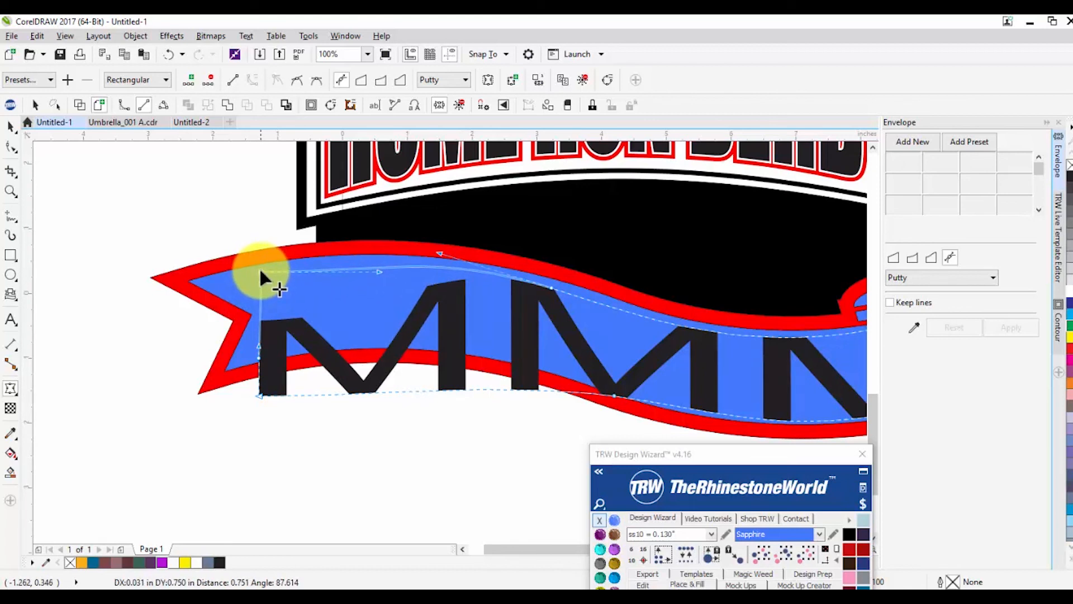
left_click_drag(260, 271, 260, 270)
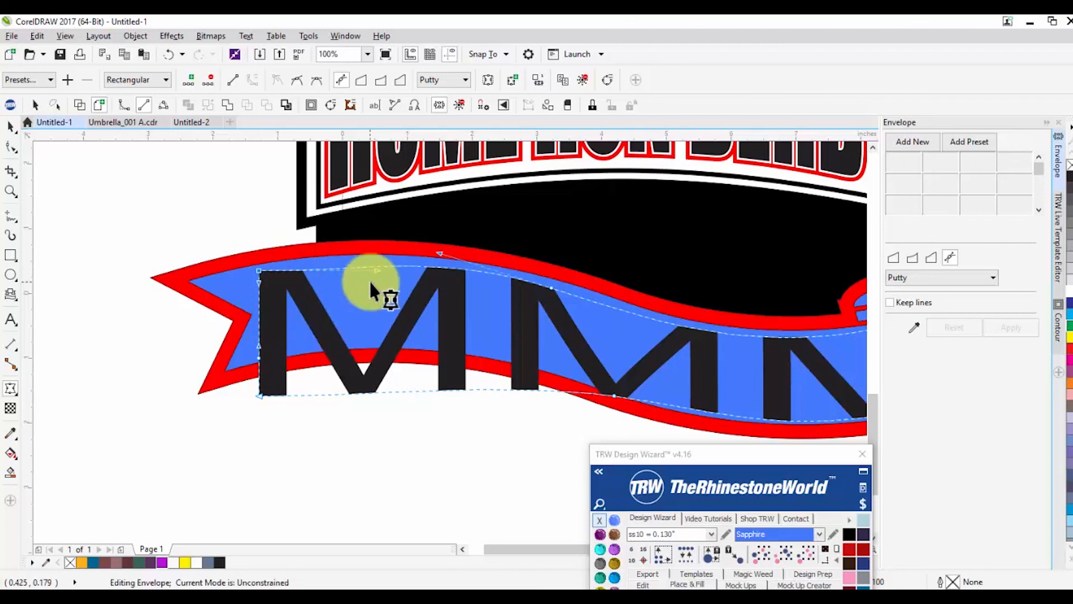
left_click_drag(375, 272, 339, 255)
Step: Raise the envelope's lower-left corner and bend the left half of its lower edge to follow the ribbon
left_click_drag(258, 394, 262, 357)
left_click_drag(375, 358, 471, 319)
left_click_drag(497, 383, 507, 354)
left_click_drag(612, 392, 615, 383)
scroll(586, 370, "down", 1)
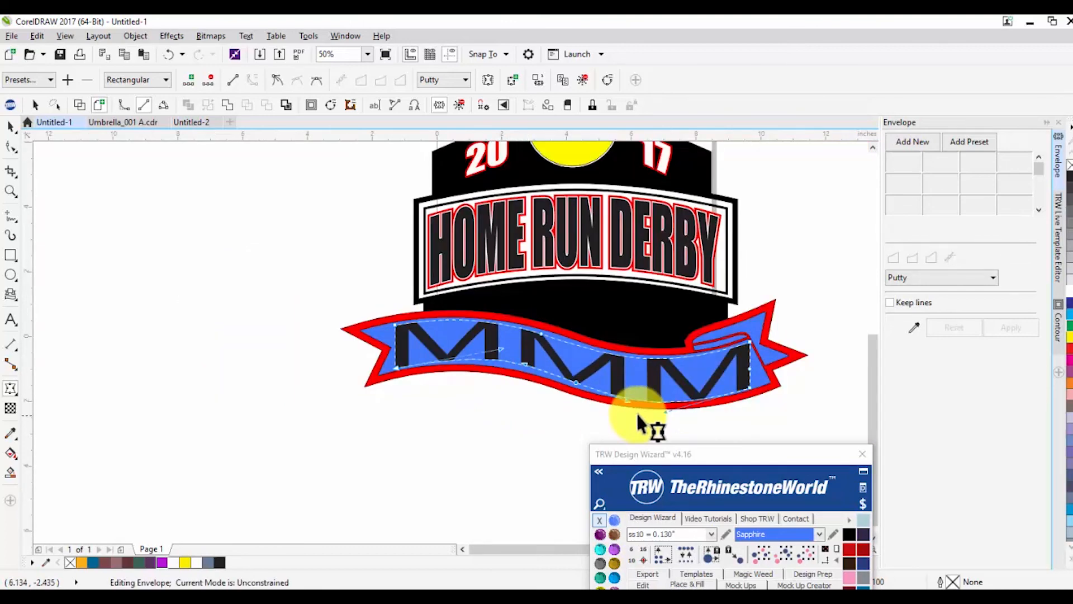
Step: Fine-tune the curve handles and middle node of the envelope's lower edge, and finish editing the envelope
scroll(636, 412, "up", 1)
left_click_drag(657, 412, 661, 412)
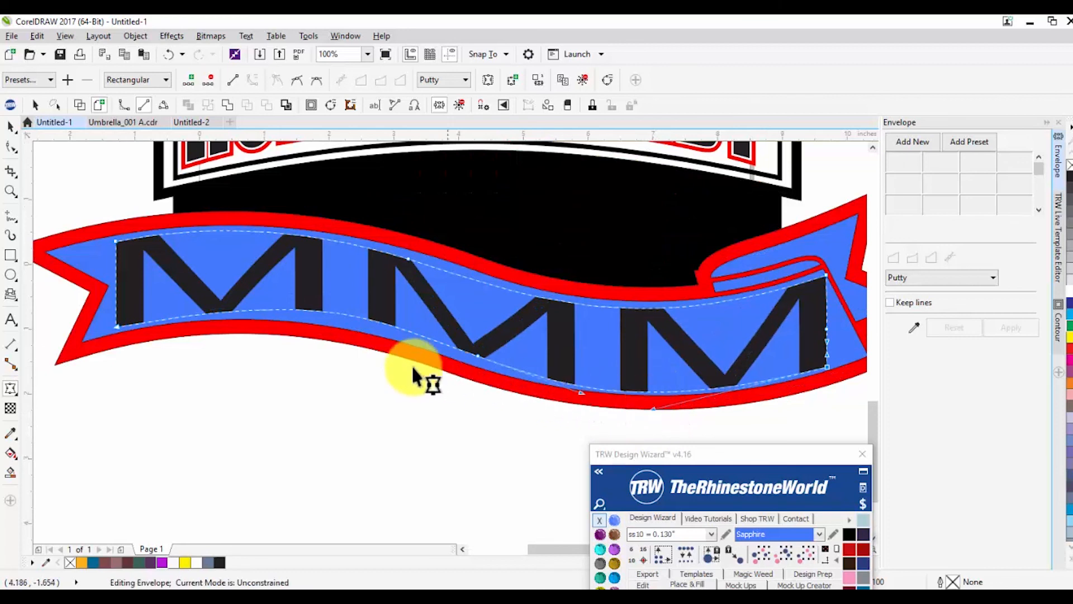
left_click(472, 359)
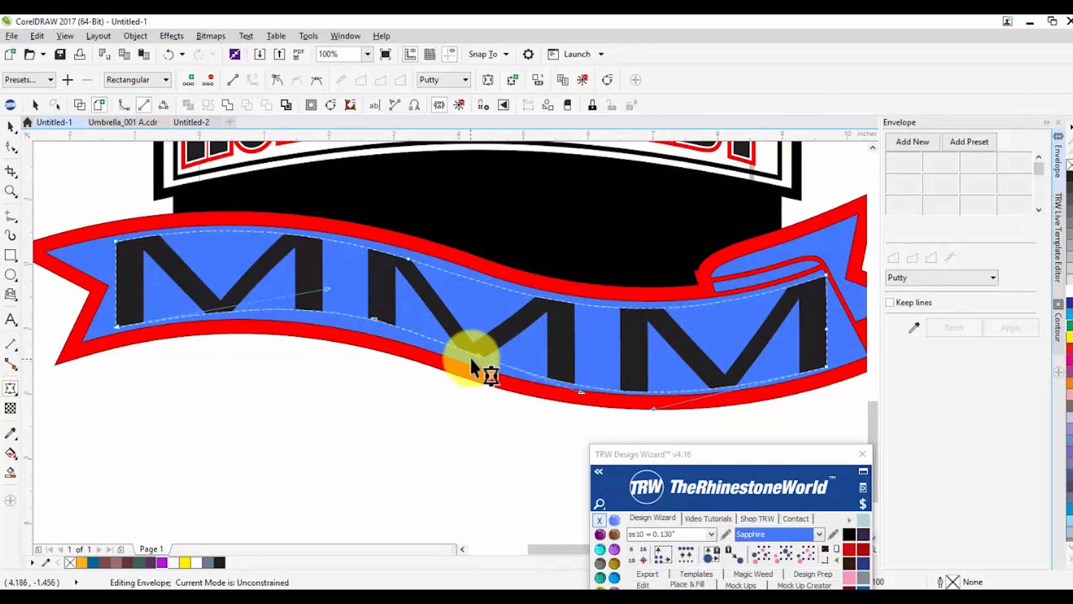
left_click_drag(480, 356, 472, 354)
left_click_drag(369, 323, 350, 334)
scroll(286, 369, "down", 2)
key("space")
left_click(277, 392)
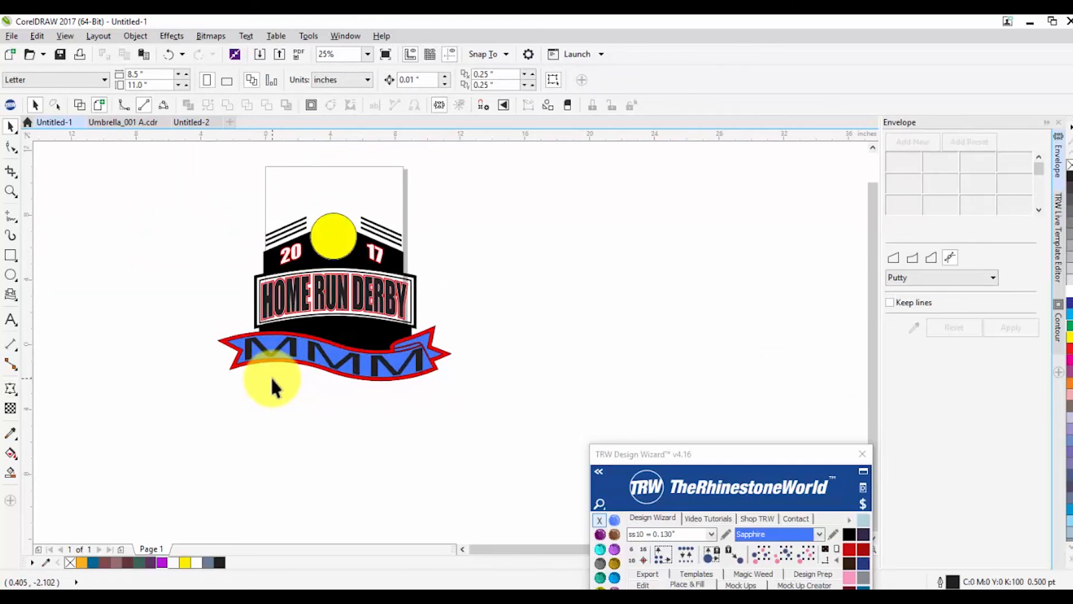
scroll(347, 354, "up", 1)
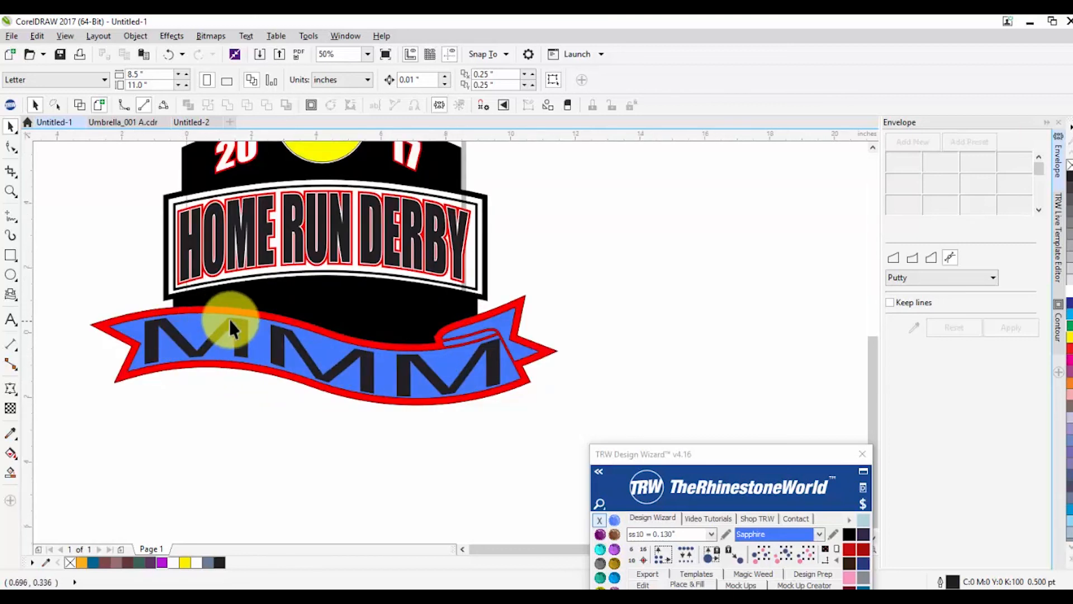
Step: Find the design's texts with the Live Template Editor and replace MMM with "BATTLE AT THE BAY"
left_click(1057, 211)
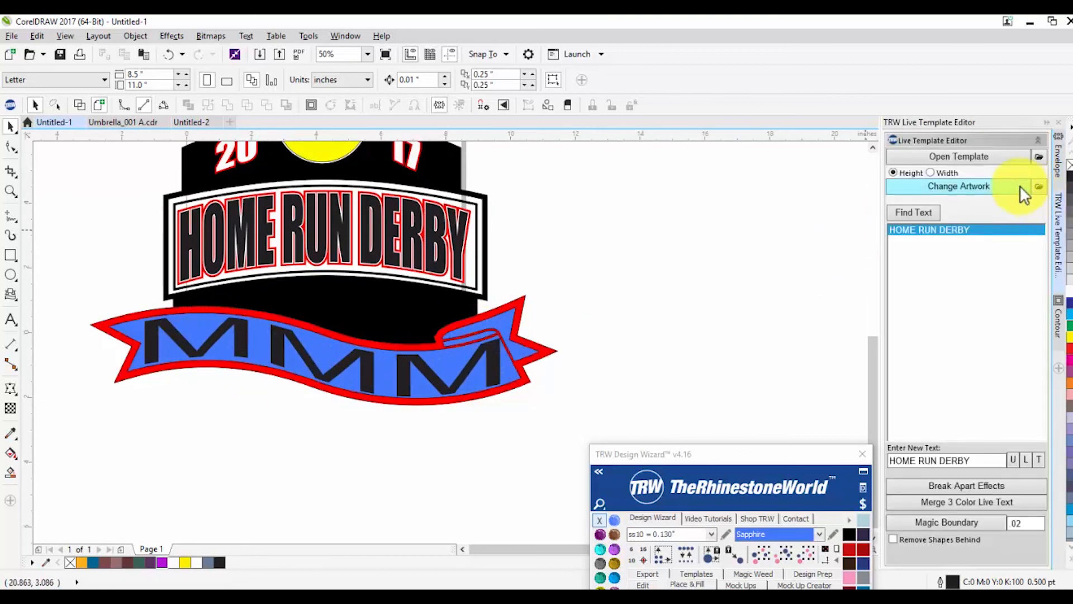
left_click(920, 212)
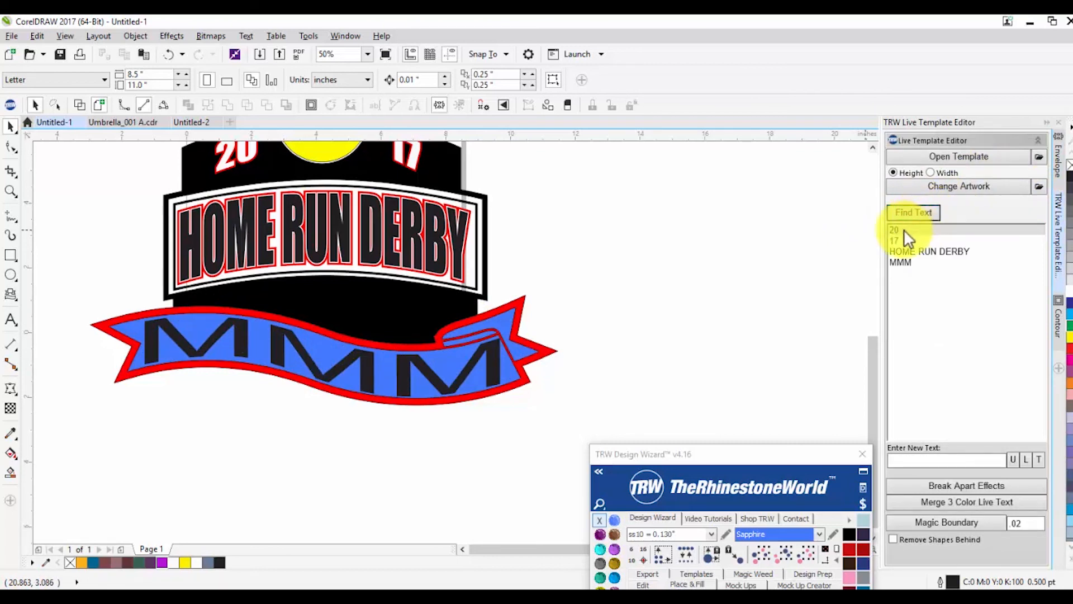
scroll(523, 322, "down", 1)
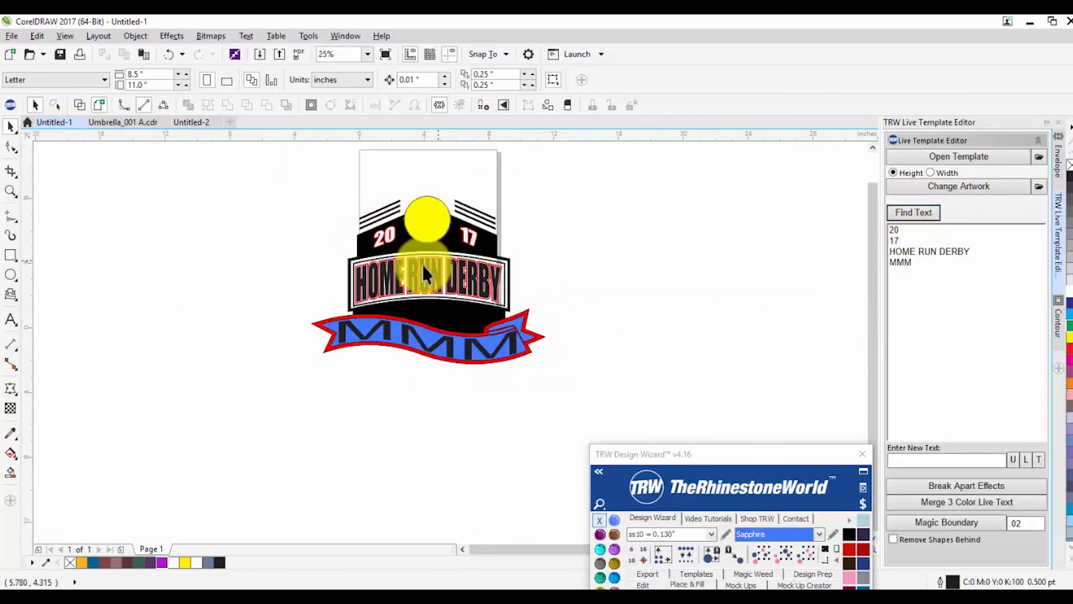
left_click(905, 262)
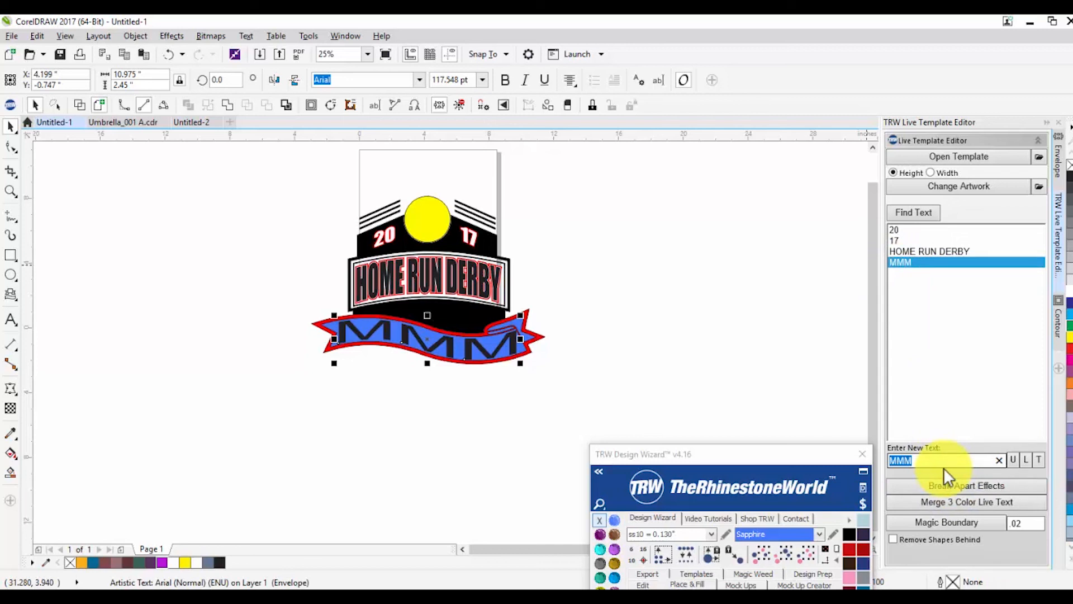
type("BATTLE")
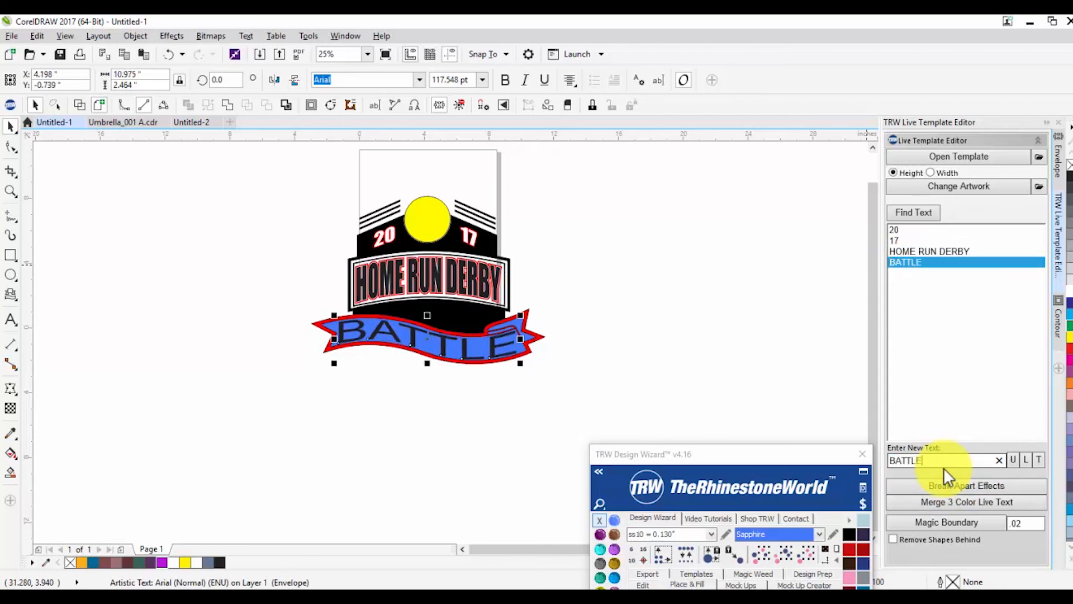
type(" AT THE BAY")
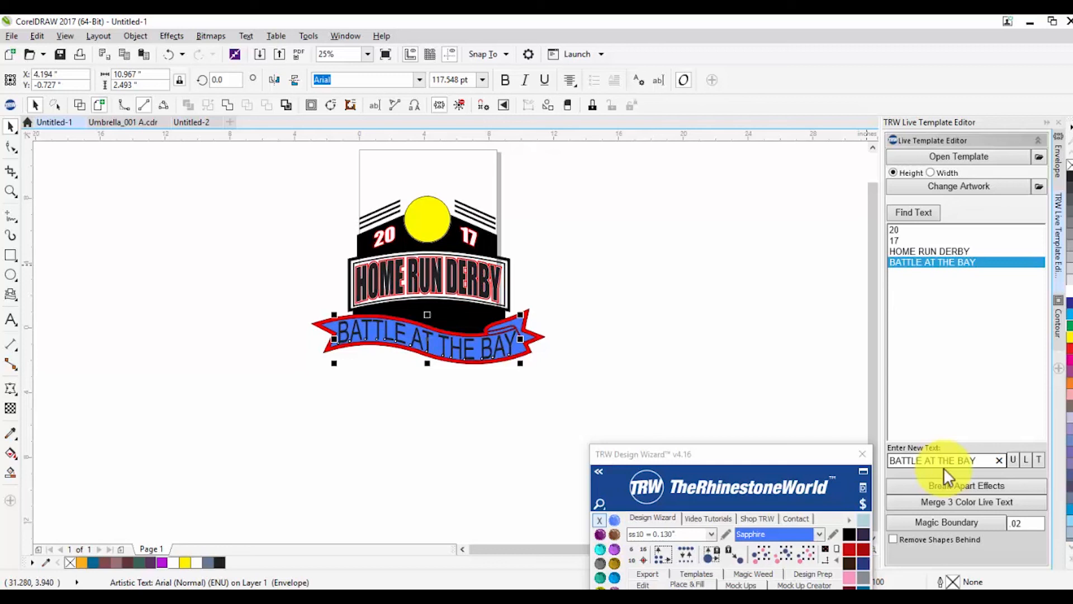
Step: Set the ribbon text BATTLE AT THE BAY in the Impact font and colour it white
left_click(417, 81)
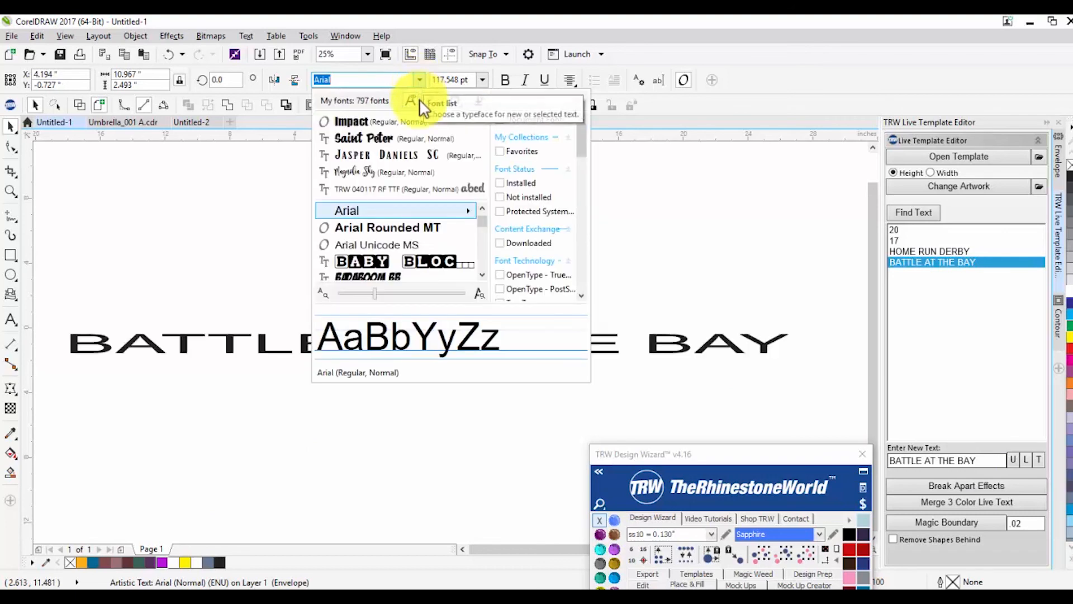
left_click(393, 123)
scroll(410, 343, "up", 2)
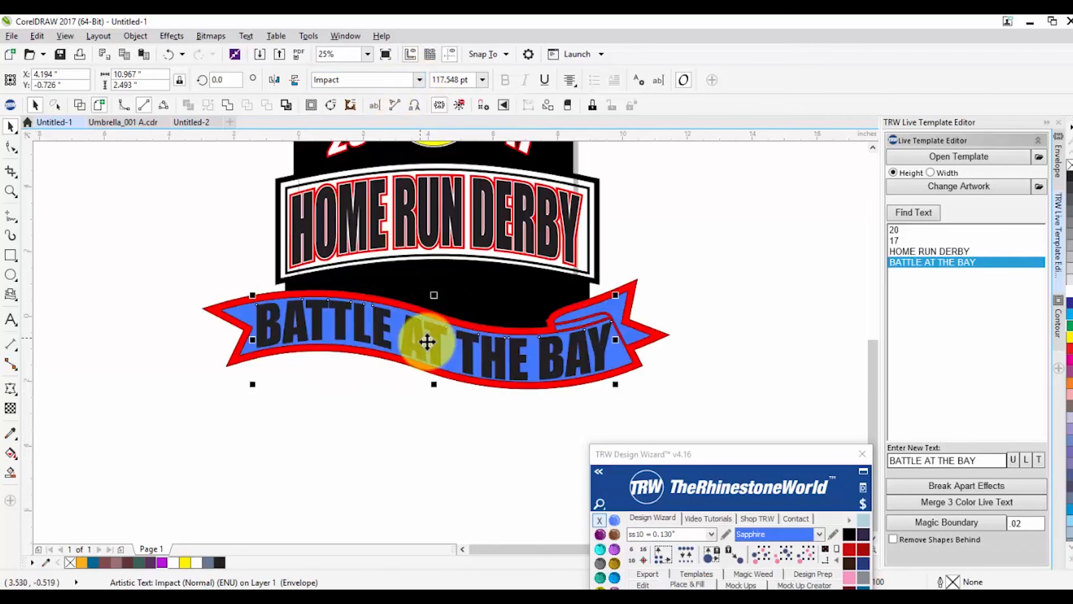
left_click_drag(768, 455, 843, 277)
left_click(678, 472)
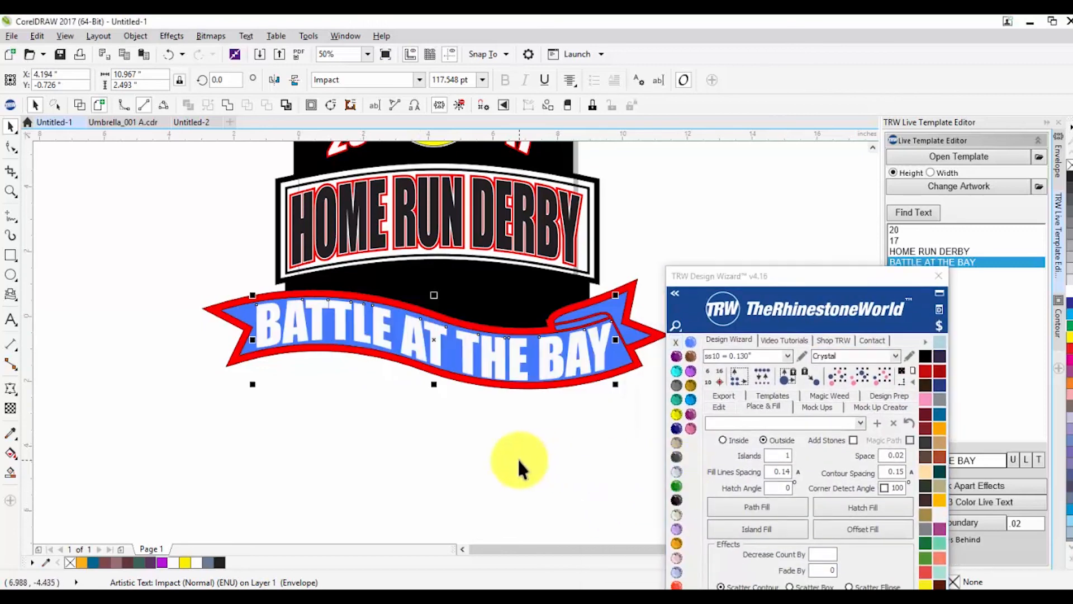
left_click(484, 427)
Step: Adjust the lower-right corner and lower-edge curve of the ribbon text's envelope to follow the ribbon, and finish editing the envelope
left_click(499, 363)
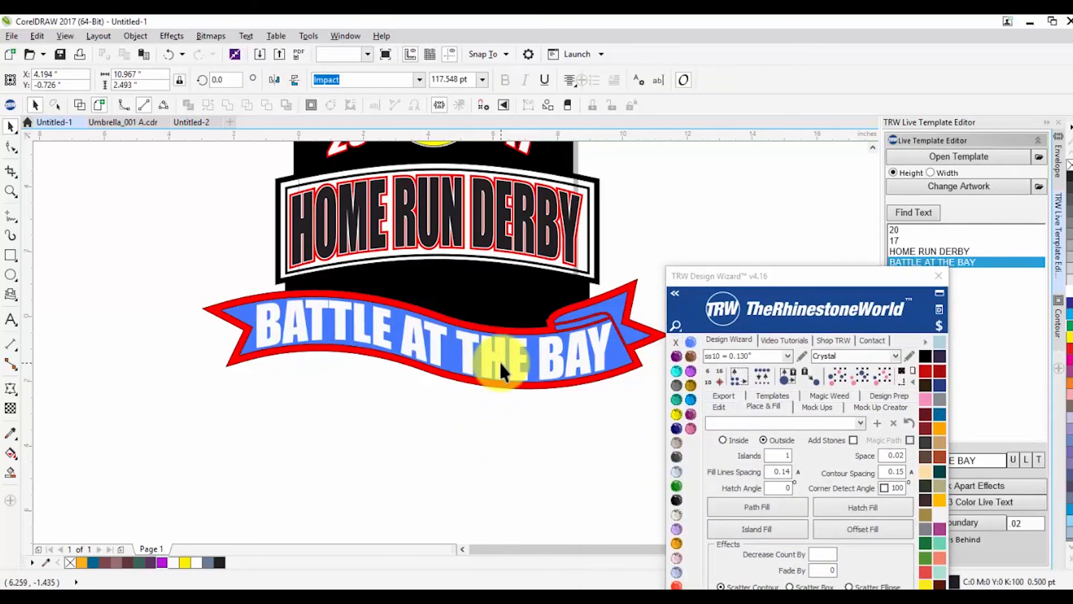
scroll(498, 362, "up", 1)
double_click(499, 363)
scroll(497, 363, "down", 1)
scroll(503, 372, "up", 1)
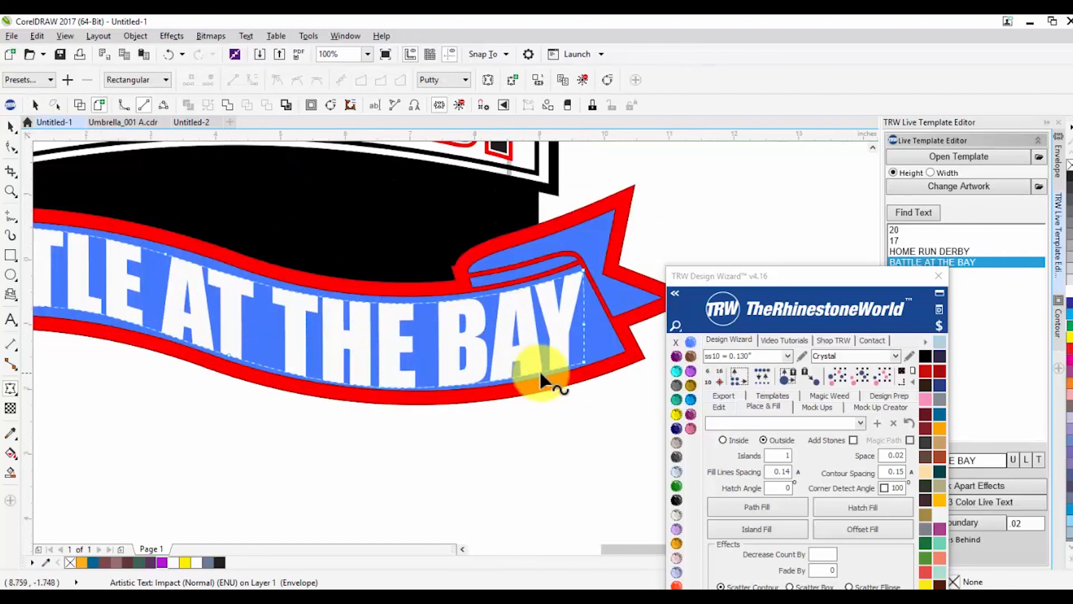
left_click(584, 363)
left_click_drag(411, 401, 405, 397)
left_click_drag(331, 389, 349, 396)
scroll(431, 405, "down", 1)
key("space")
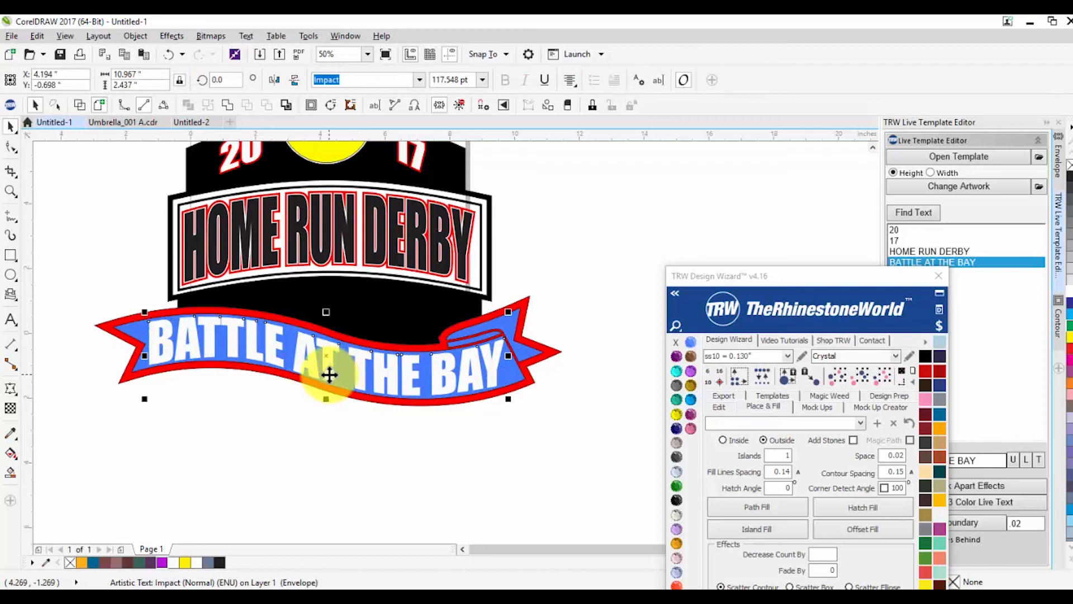
scroll(400, 368, "down", 1)
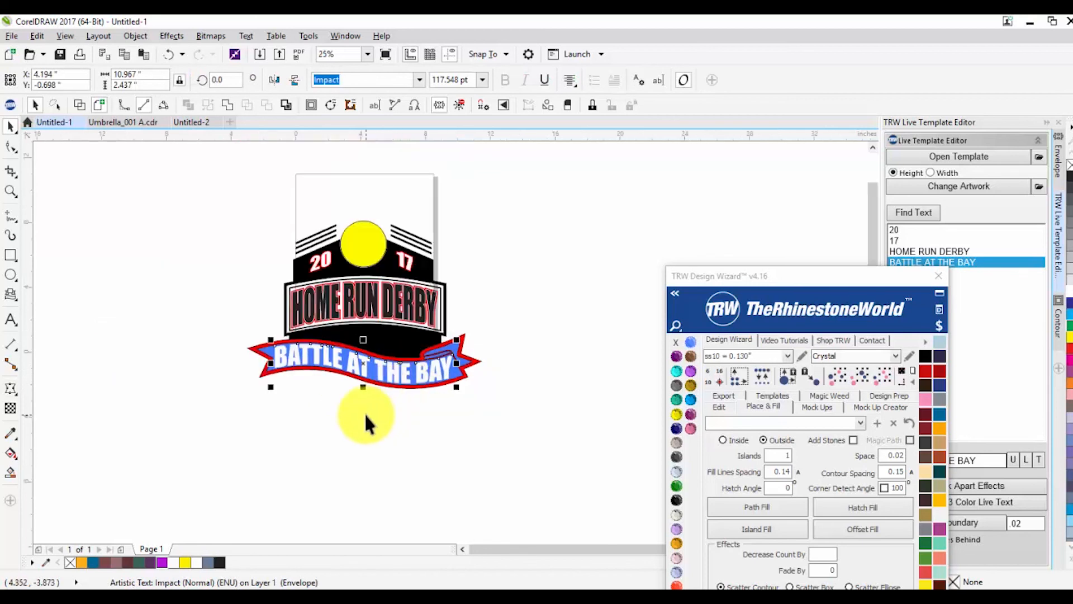
left_click(364, 412)
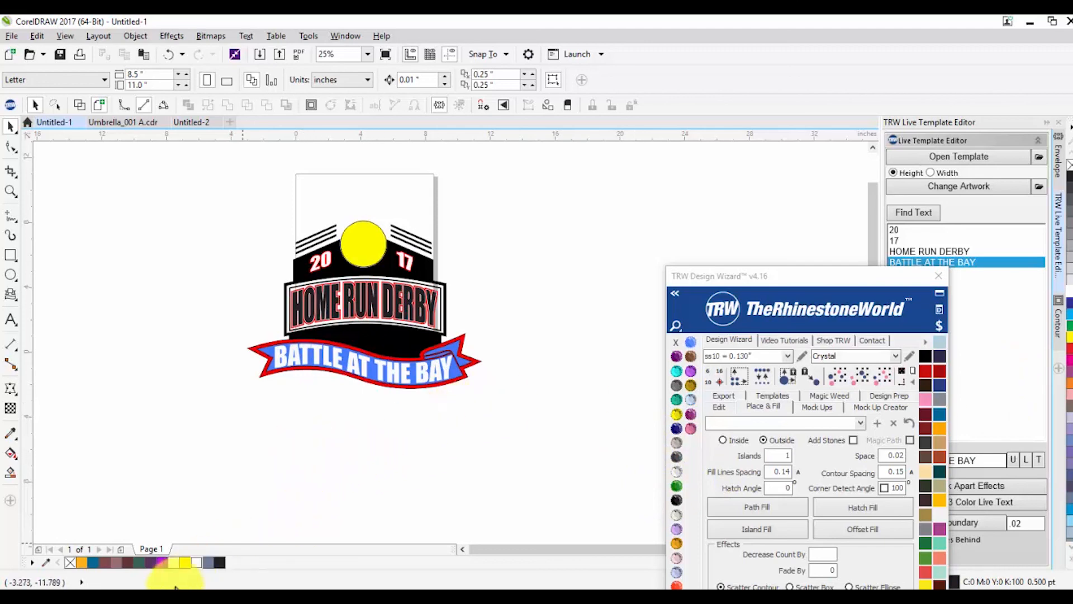
Step: Switch to the web browser, search Google for "tampa bay skyline silhouette" and open the image results
mouse_move(84, 586)
mouse_move(393, 551)
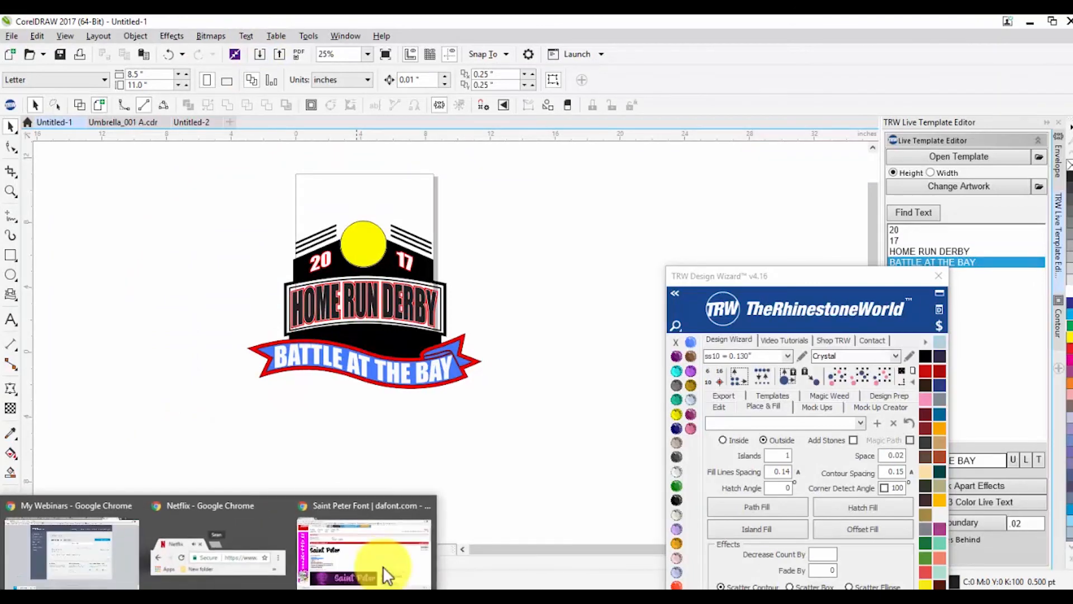
left_click(380, 553)
left_click(204, 48)
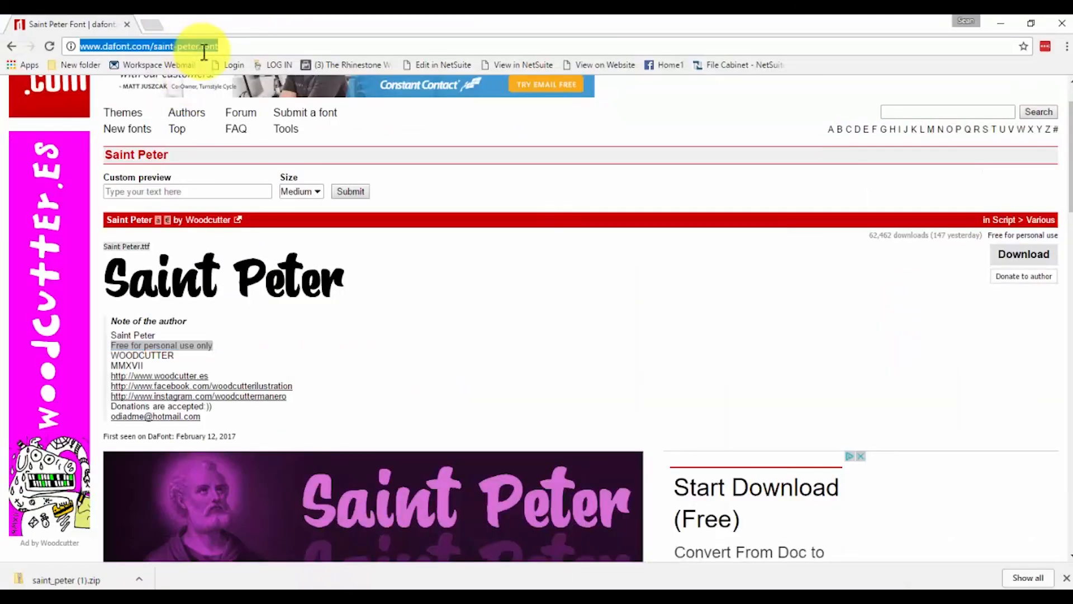
type("GOOGLE.COM")
key("Return")
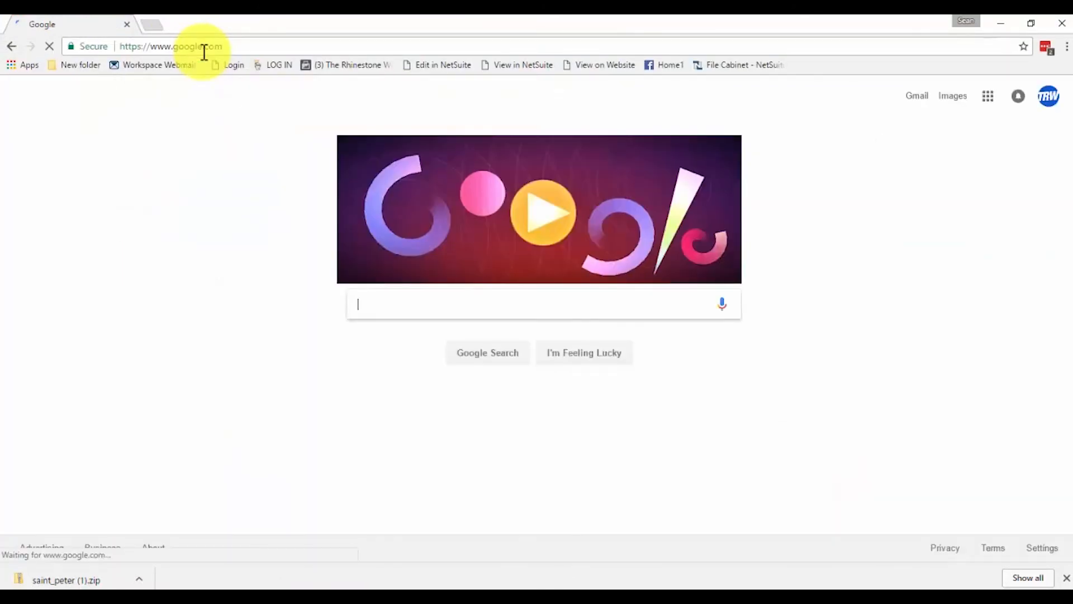
type("TA")
key("Down")
key("Down")
key("Return")
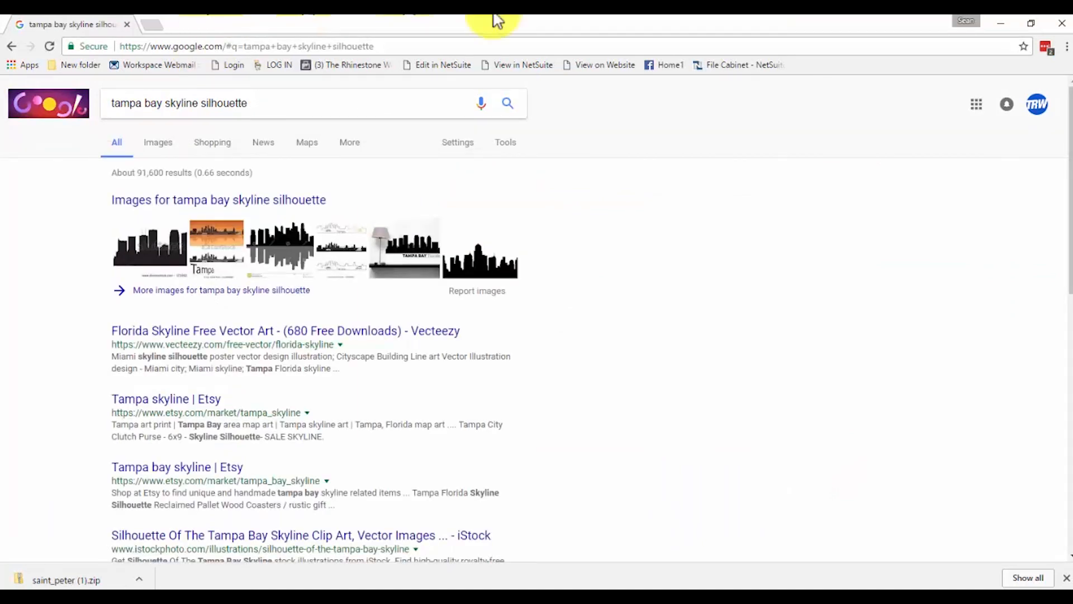
left_click(186, 201)
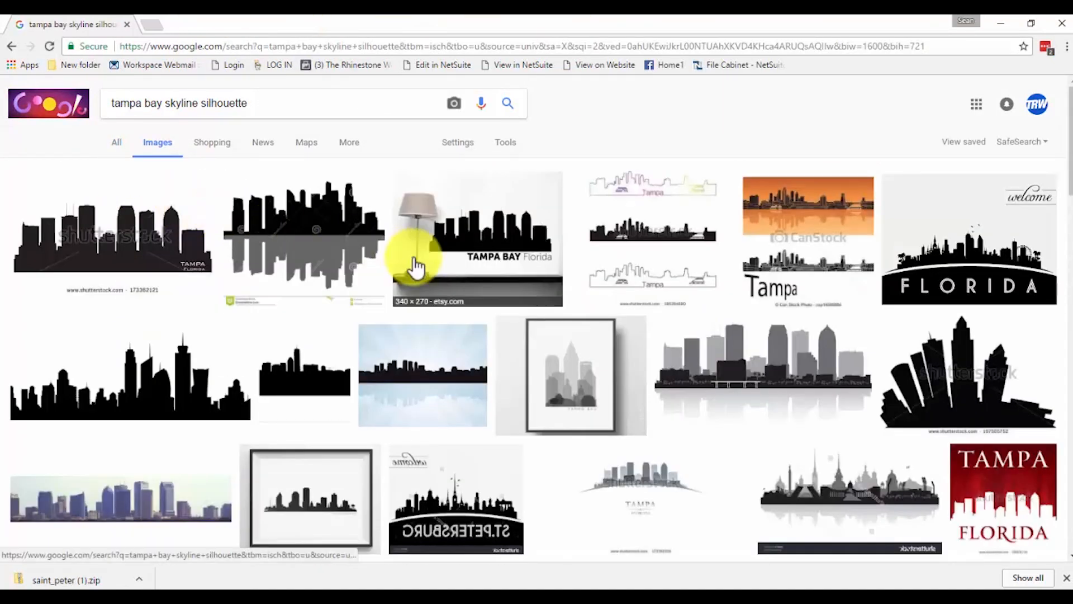
Step: Shorten the image search to "tampa bay skyline" and copy the sunset "Tampa Bay Skyline | Flickr" photo
left_click_drag(248, 103, 215, 110)
key("Return")
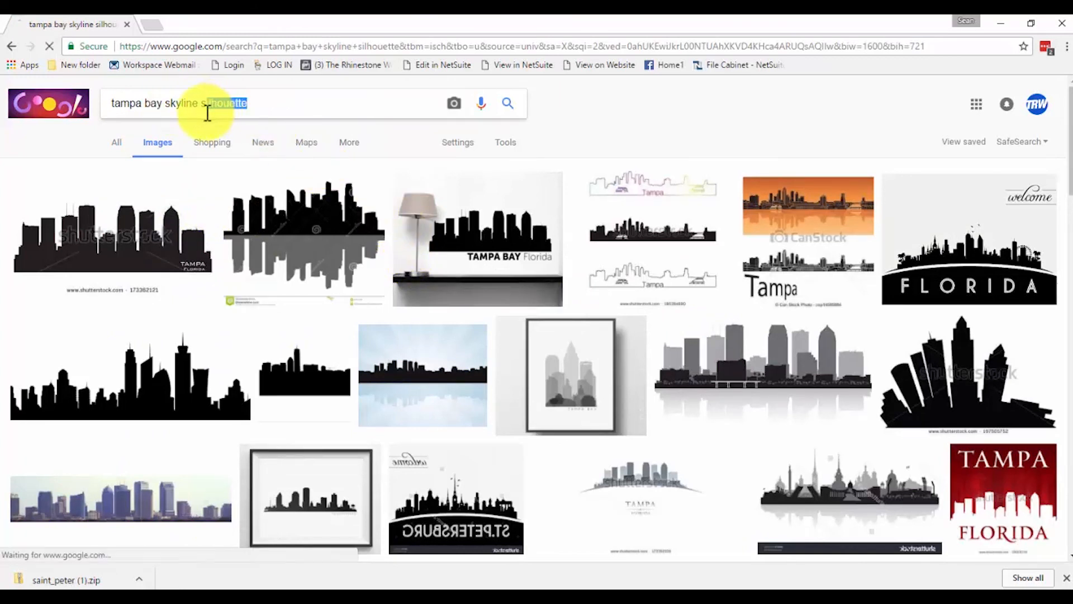
key("BackSpace")
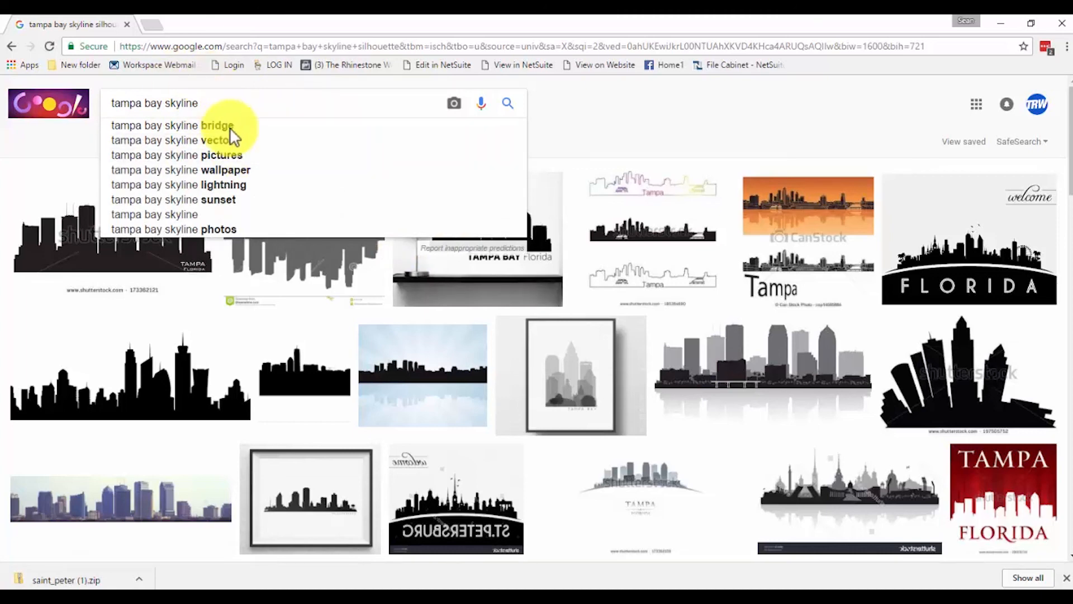
key("Return")
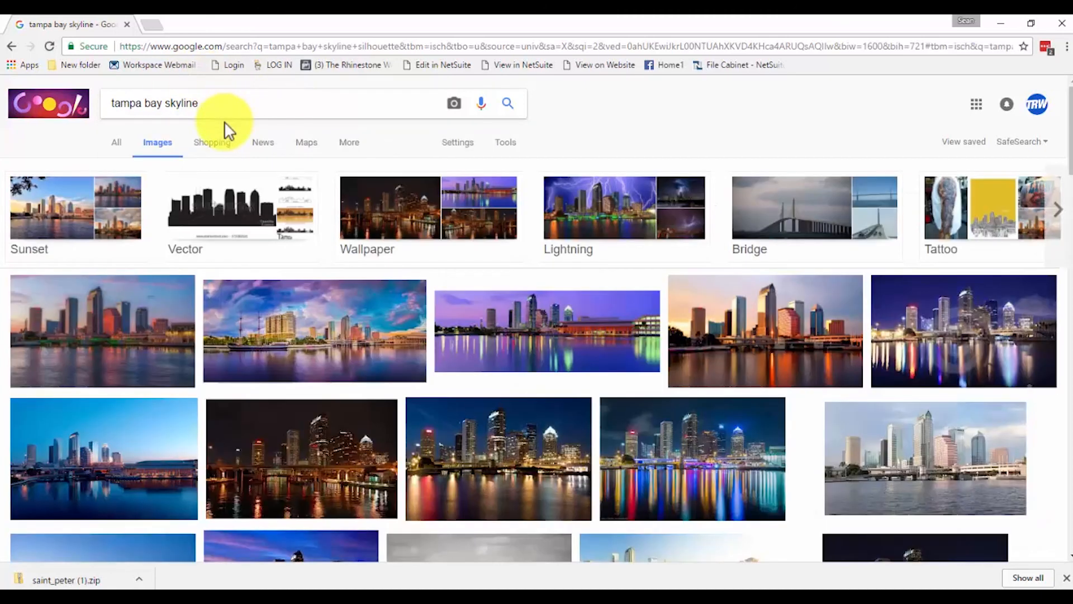
left_click(724, 349)
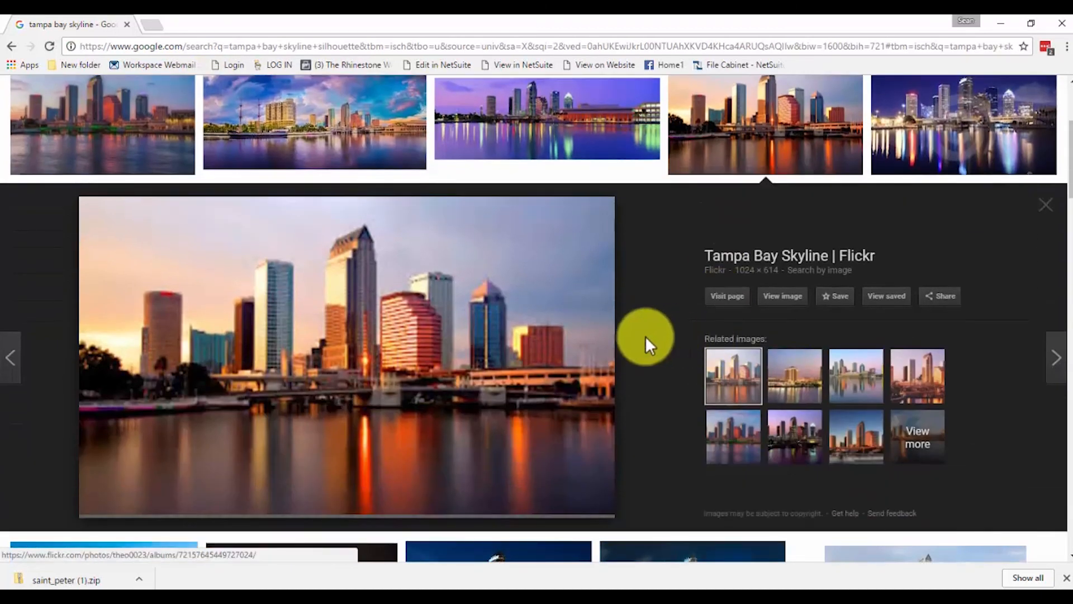
right_click(402, 321)
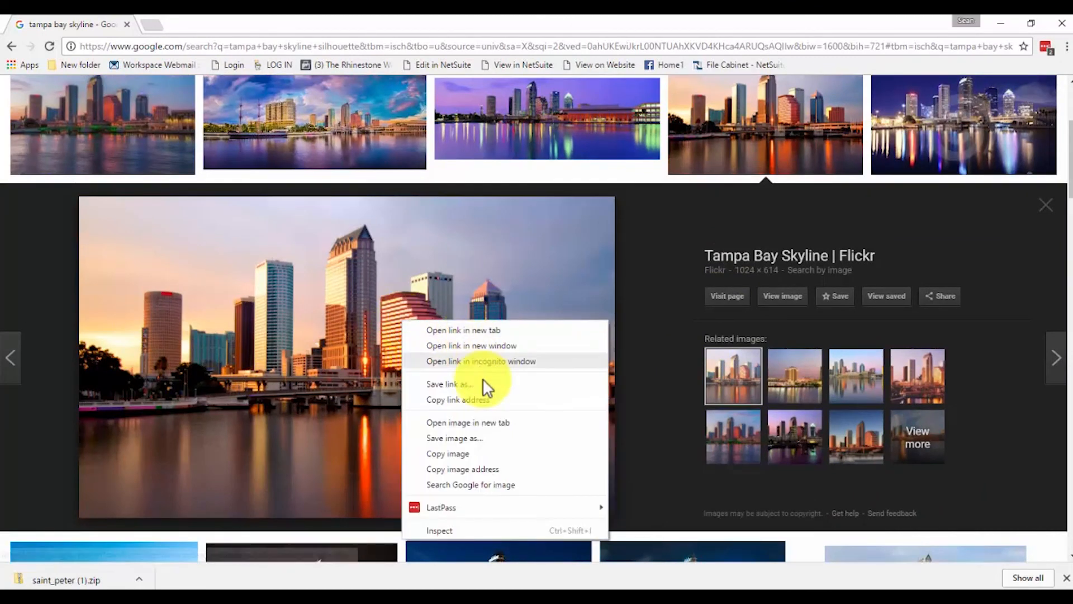
left_click(498, 451)
Step: Return to CorelDRAW, paste the skyline photo into the document and place it below the logo
left_click(1000, 23)
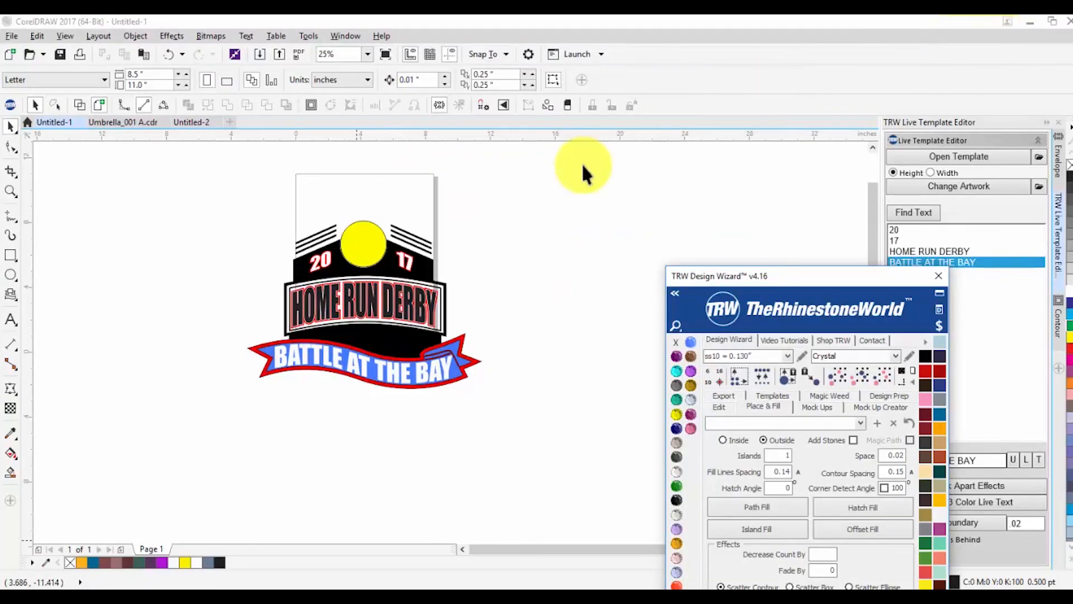
right_click(525, 232)
left_click(572, 320)
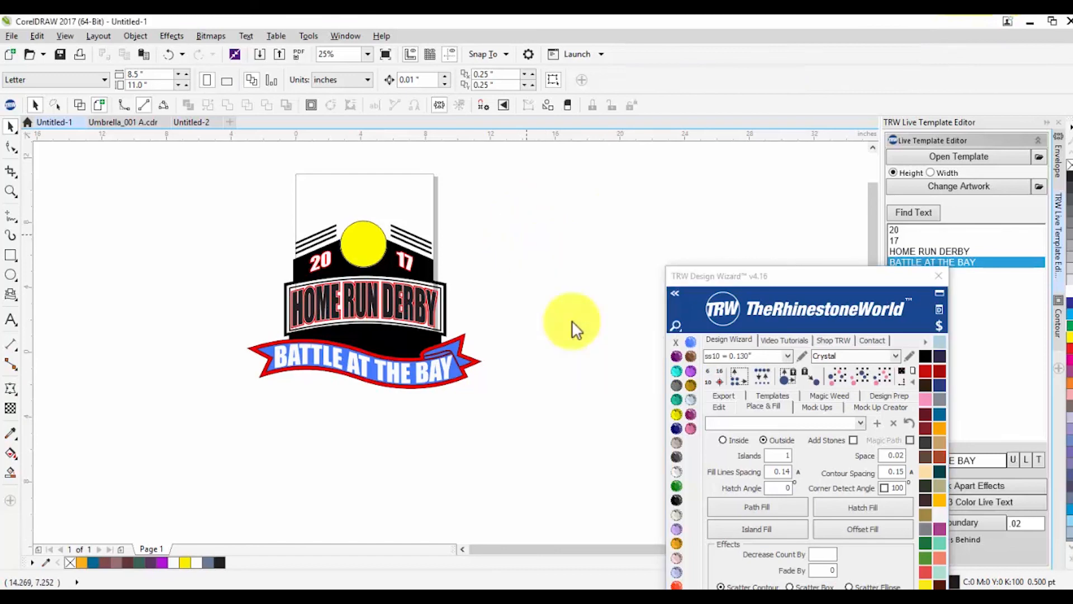
left_click_drag(430, 284, 503, 455)
scroll(498, 300, "down", 2)
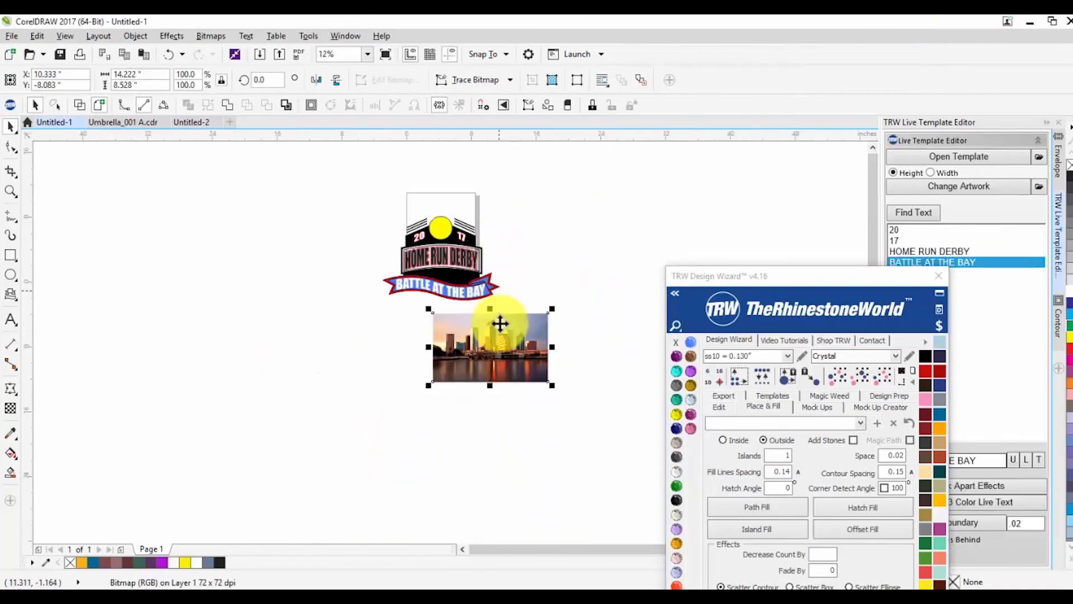
Step: Start a straight-segment outline over the photo, tracing the narrow sign column and round tower up to the gap before the teal building
scroll(525, 356, "up", 4)
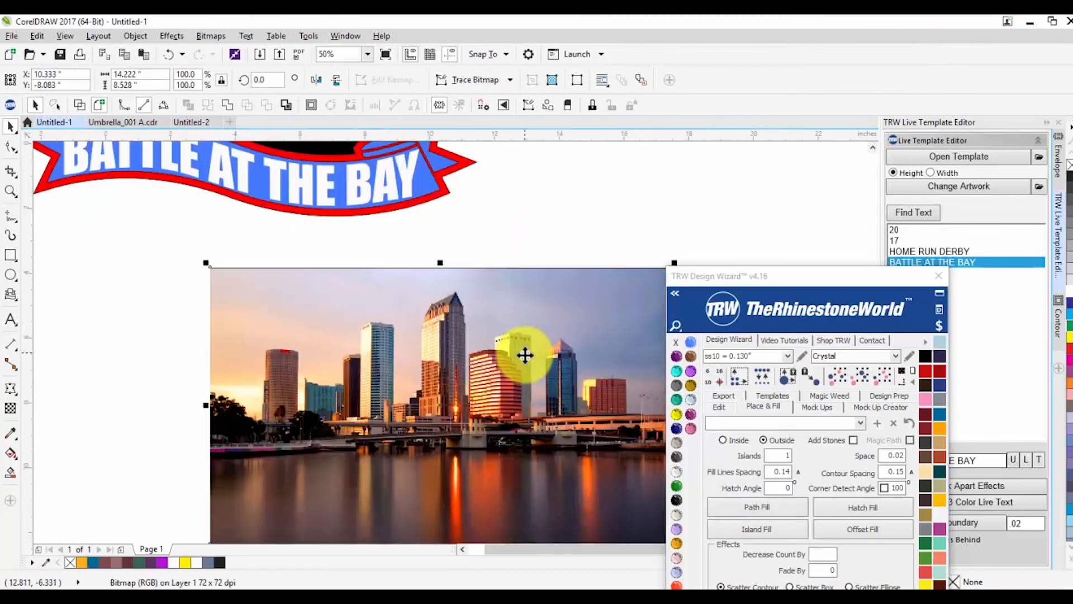
left_click(11, 223)
left_click(72, 283)
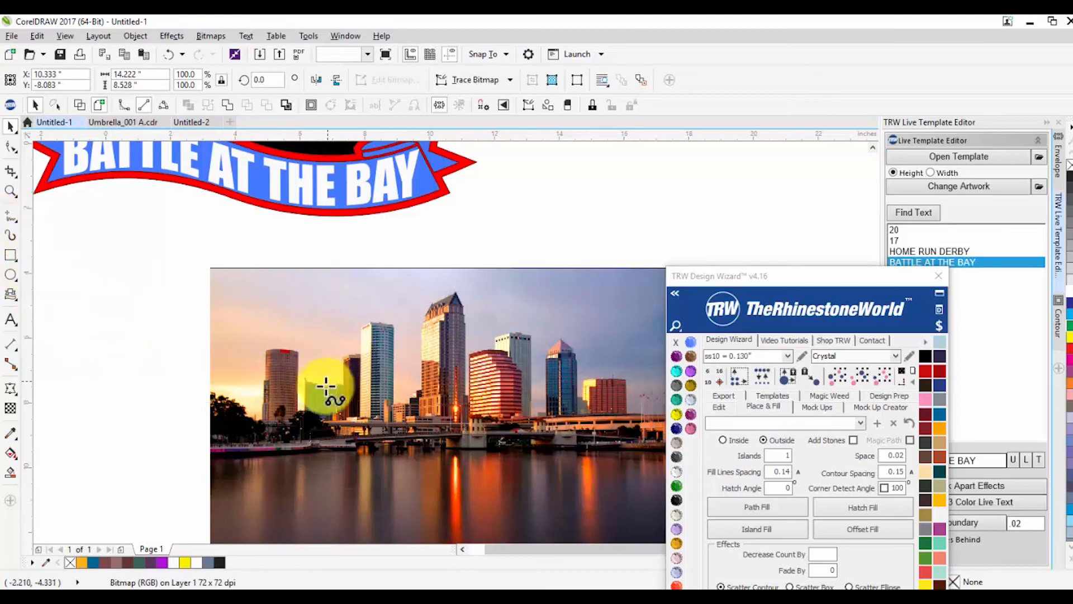
scroll(323, 384, "up", 2)
scroll(200, 445, "up", 2)
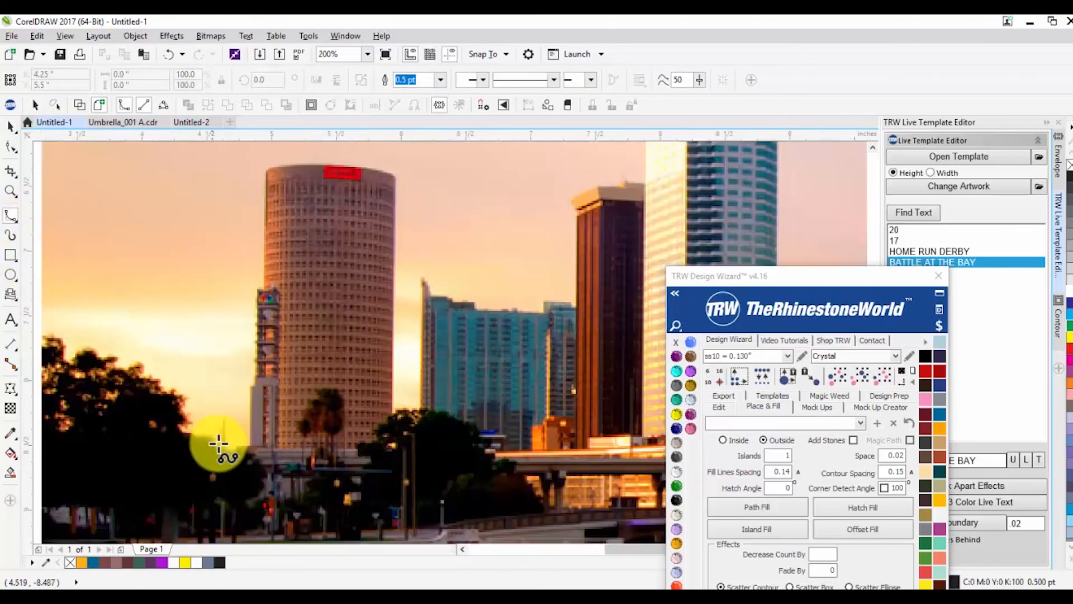
left_click(250, 442)
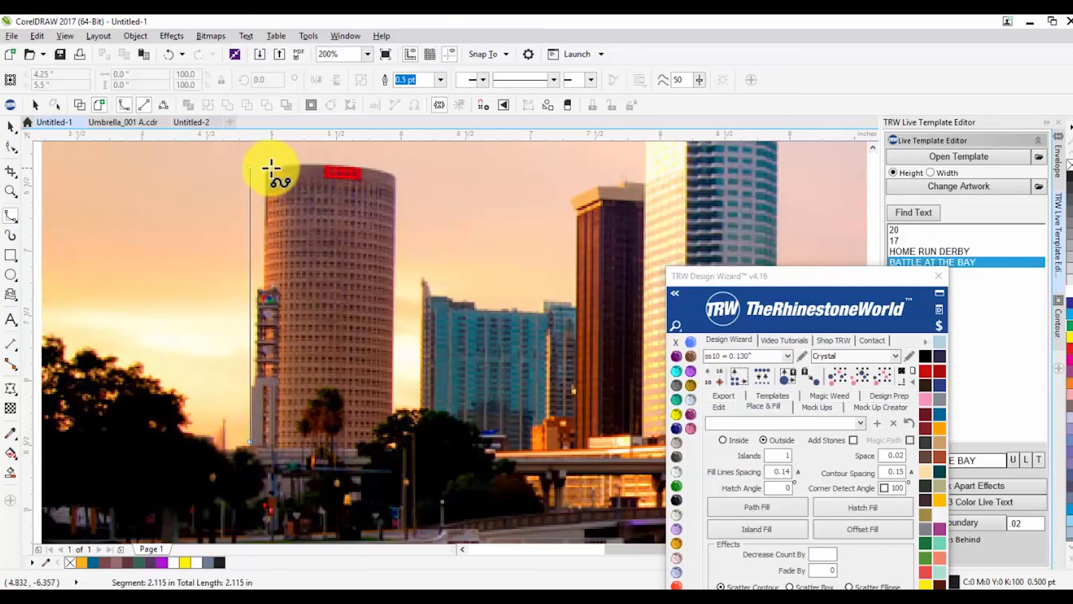
left_click(250, 286)
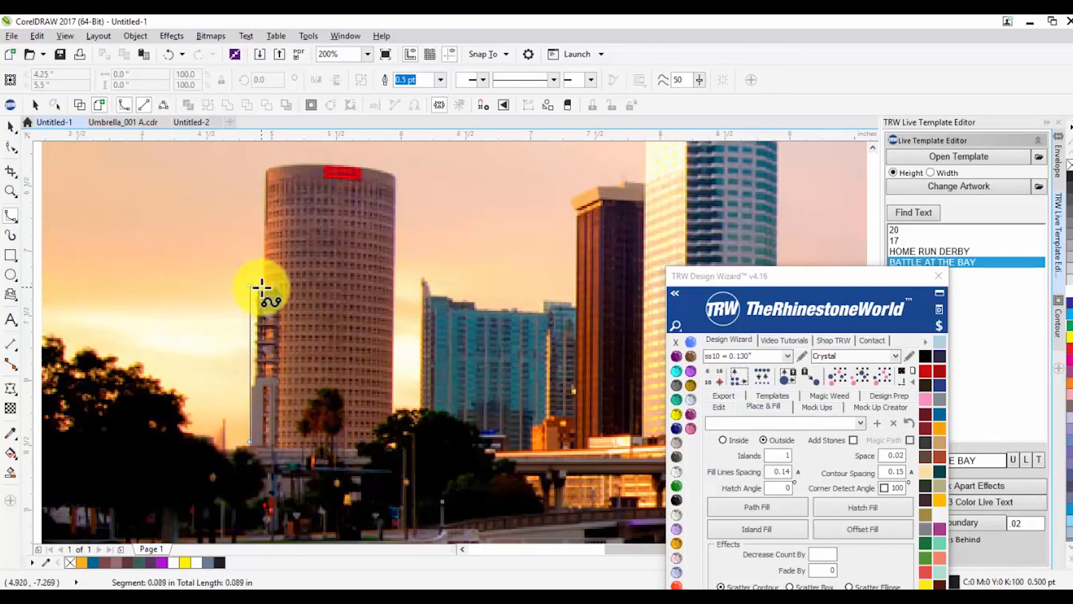
left_click(263, 166)
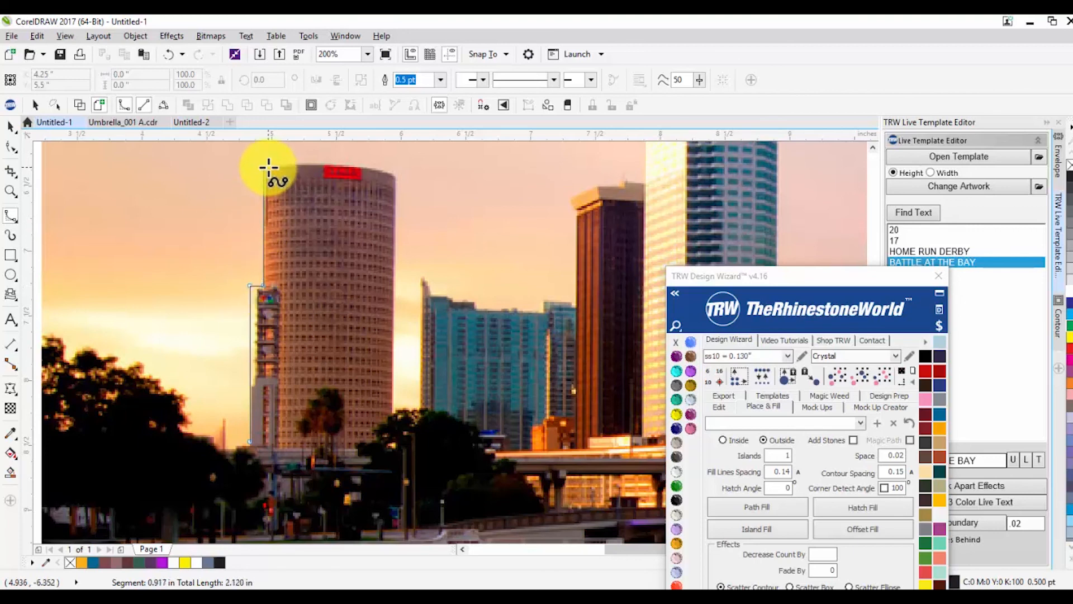
left_click(397, 177)
left_click(393, 402)
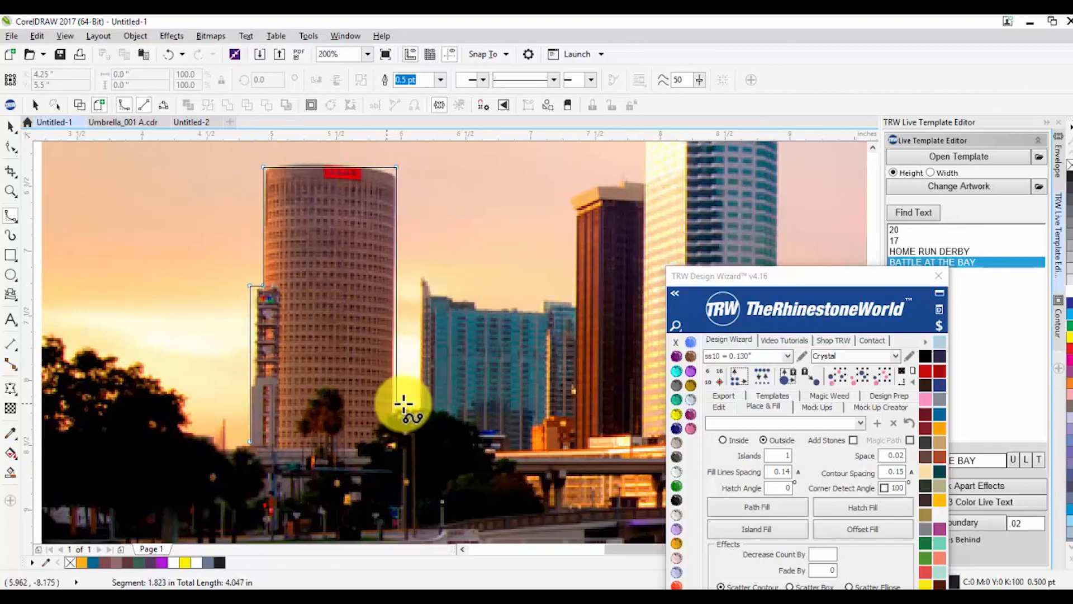
left_click(419, 402)
Step: Continue the outline up the teal building's near side and along its stepped roofline to the dark brown tower
left_click(419, 278)
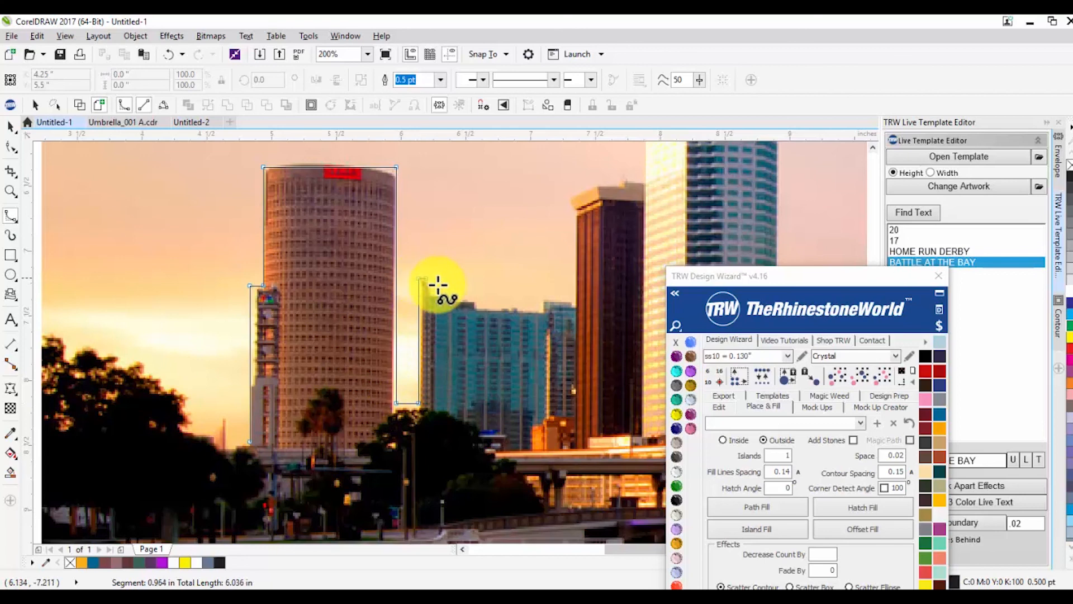
left_click(436, 295)
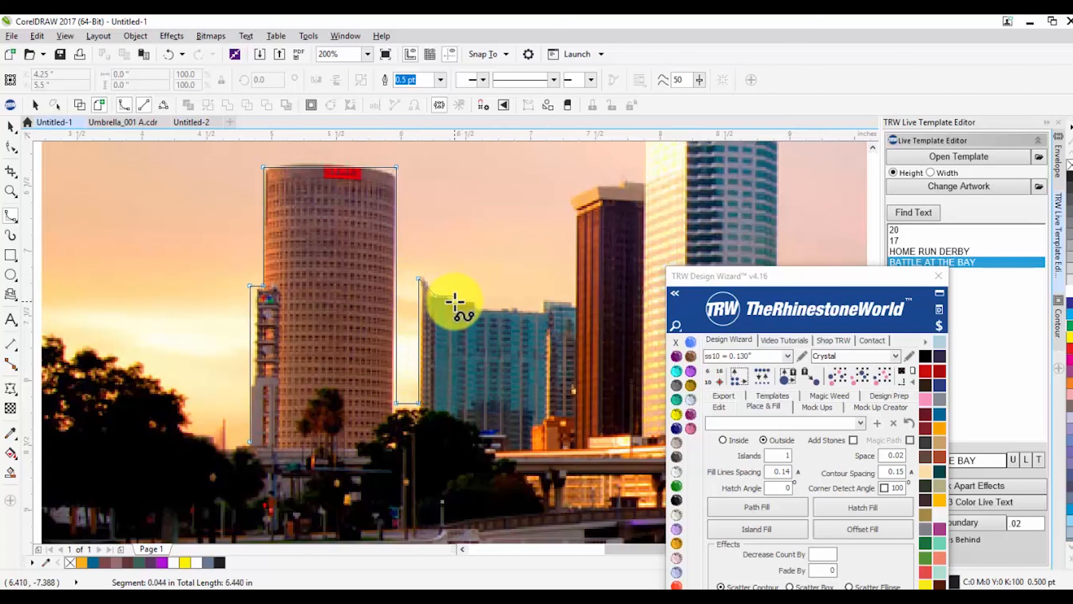
left_click(455, 302)
left_click(474, 302)
left_click(476, 309)
left_click(544, 308)
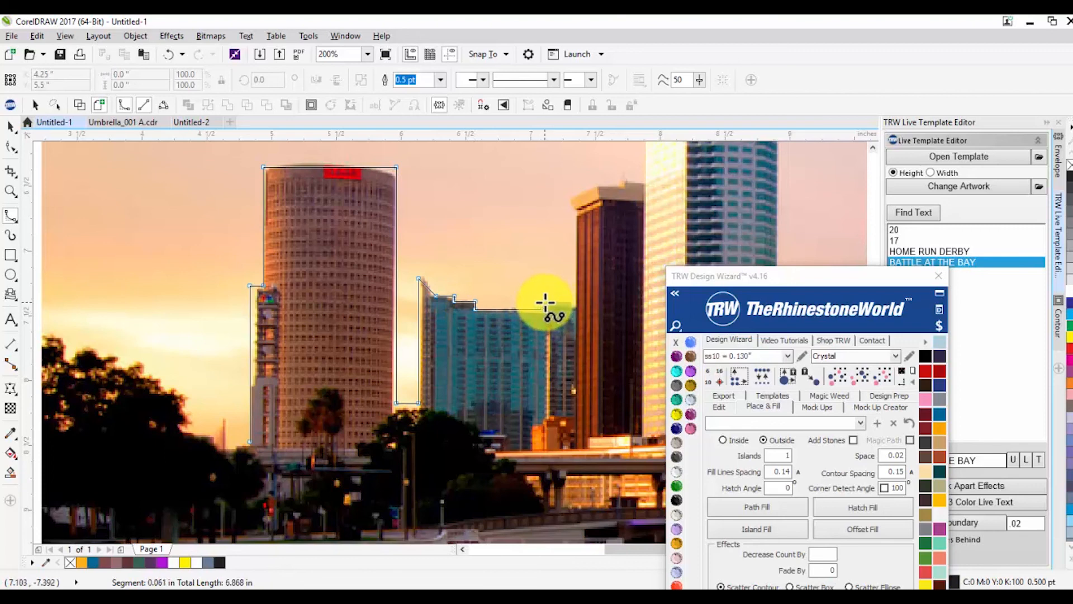
left_click(574, 303)
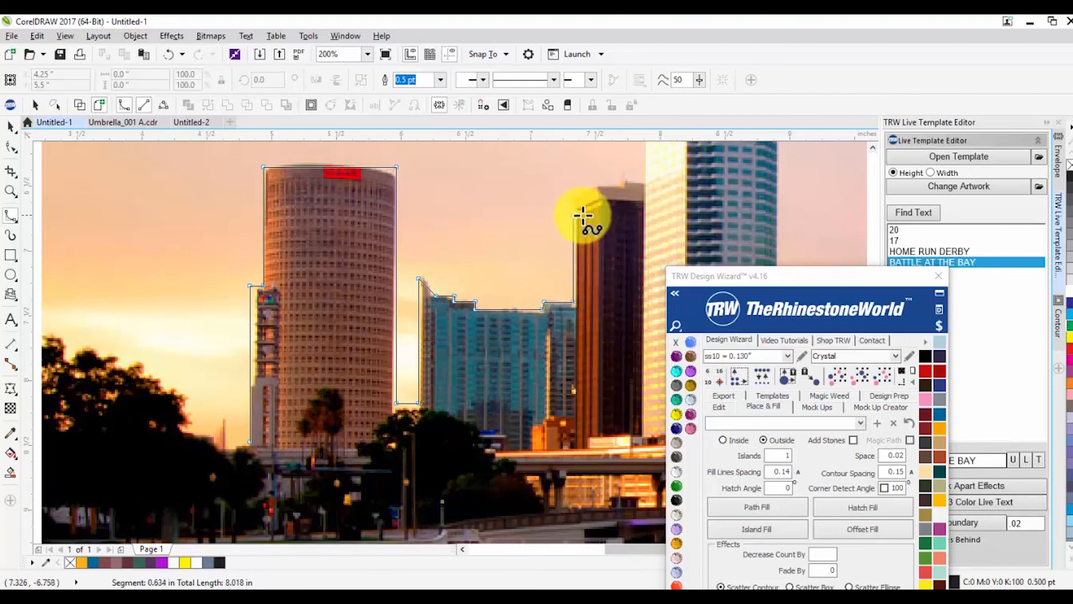
Step: Continue the outline over the dark brown tower's overhanging roof, up to and across the top of the tall white-and-teal tower
left_click(566, 197)
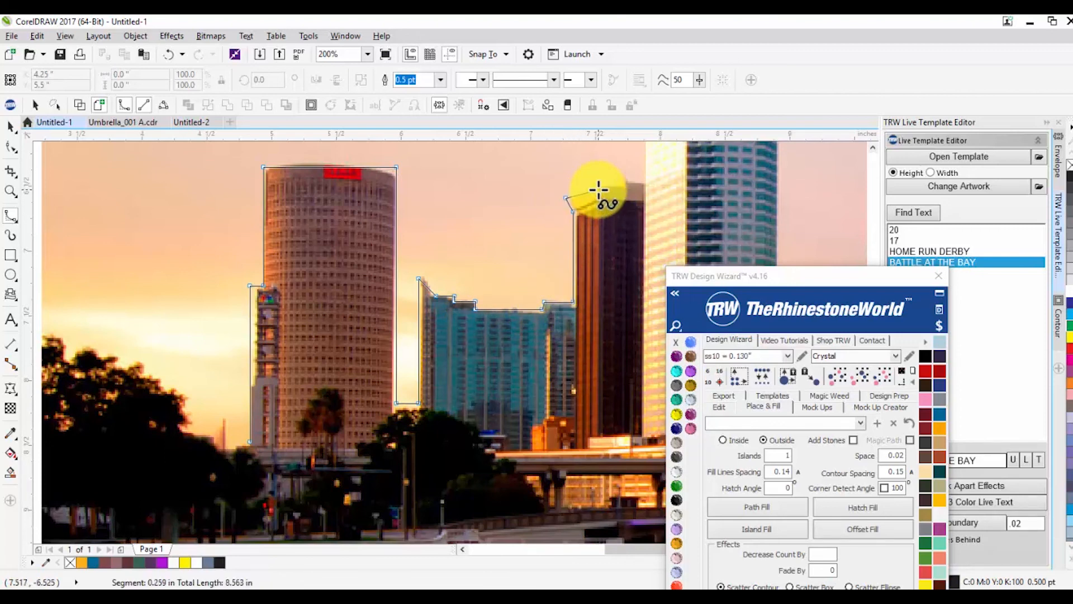
left_click(644, 197)
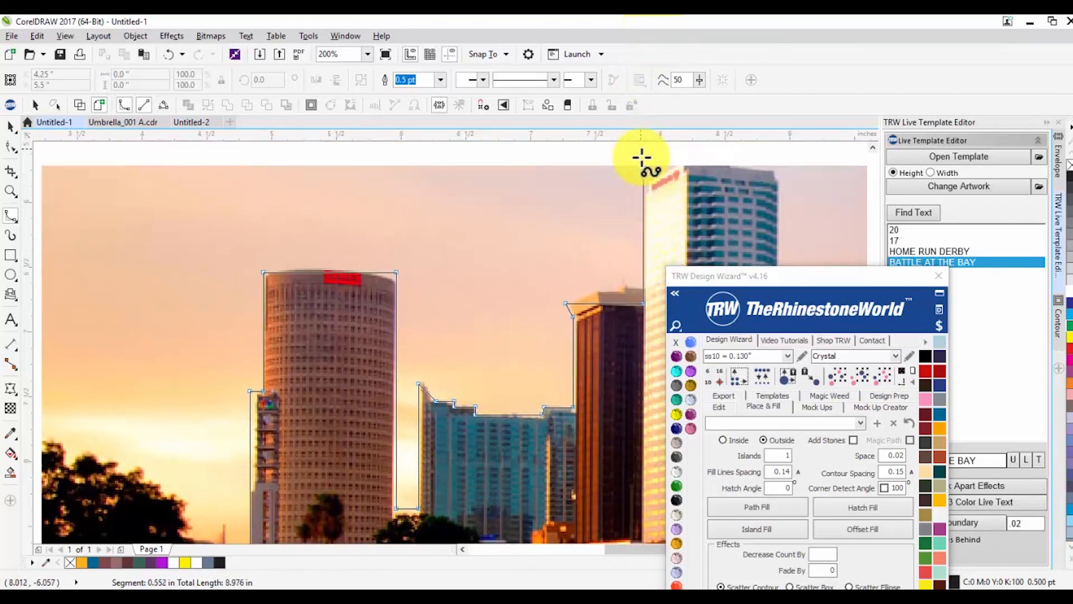
left_click(648, 173)
left_click(778, 174)
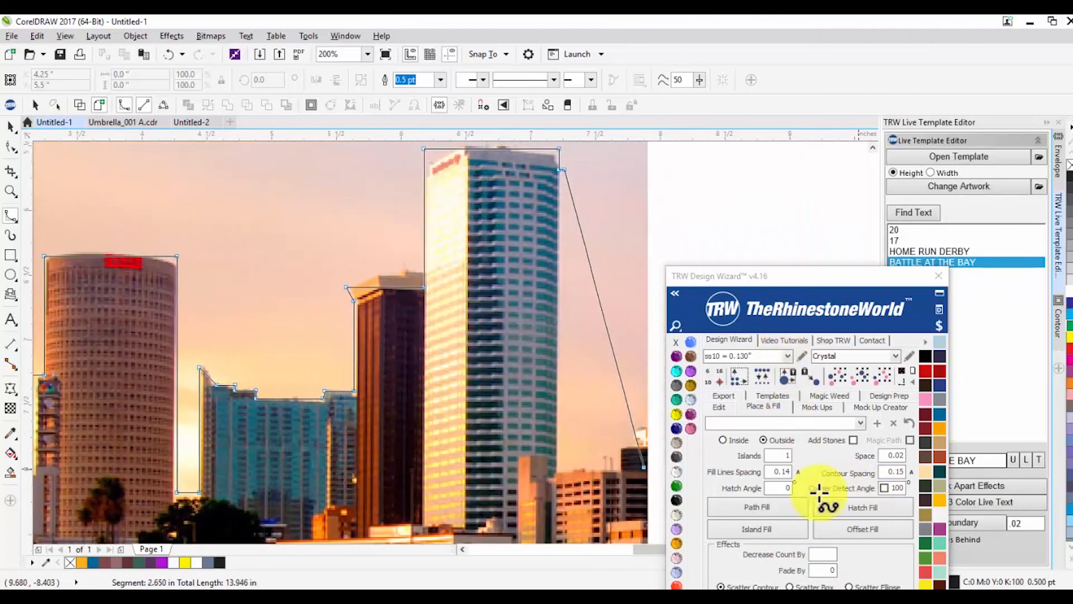
Step: Trace down the white-and-teal tower's far side and along the stepped low rooftops to the base of the peaked tower
left_click(547, 420)
left_click(603, 419)
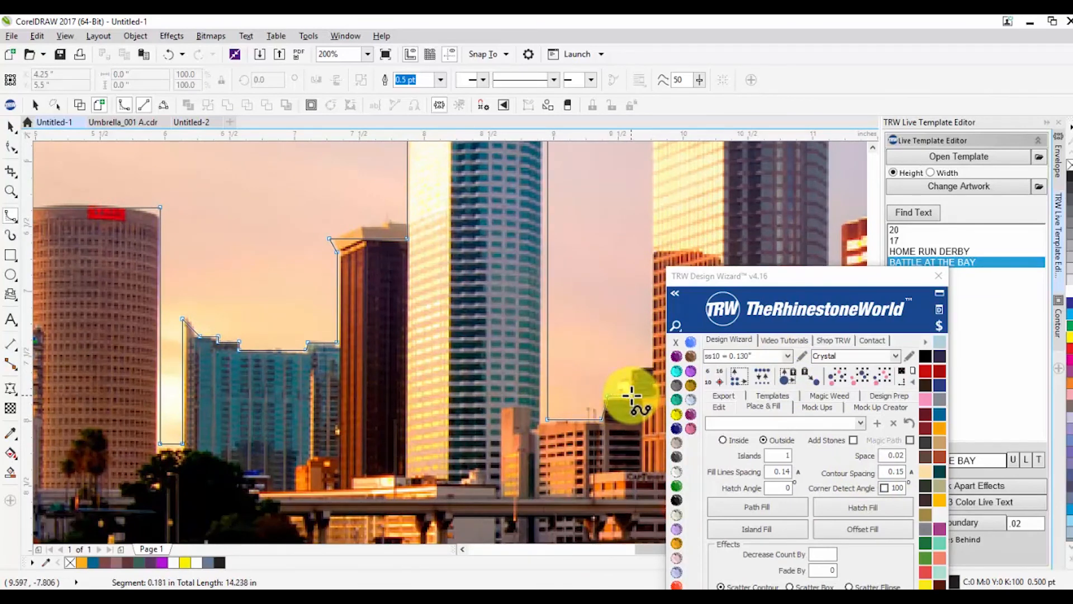
left_click(632, 395)
left_click(632, 365)
left_click(653, 365)
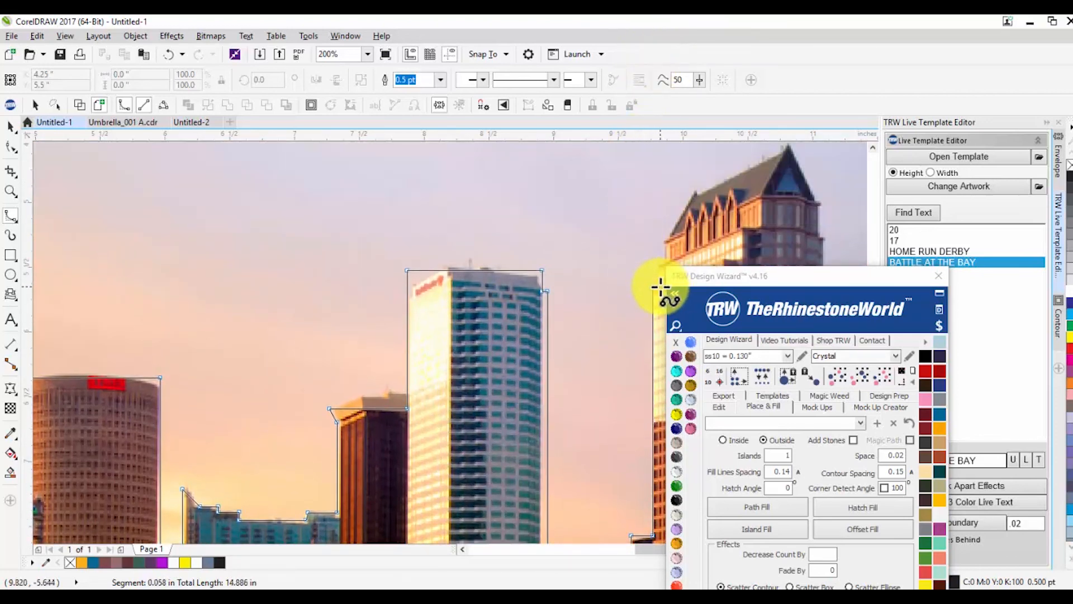
Step: Trace the peaked tower's stepped shoulder, sloping roof and point, then its far side down to the gap before the red building
left_click(661, 287)
left_click(664, 262)
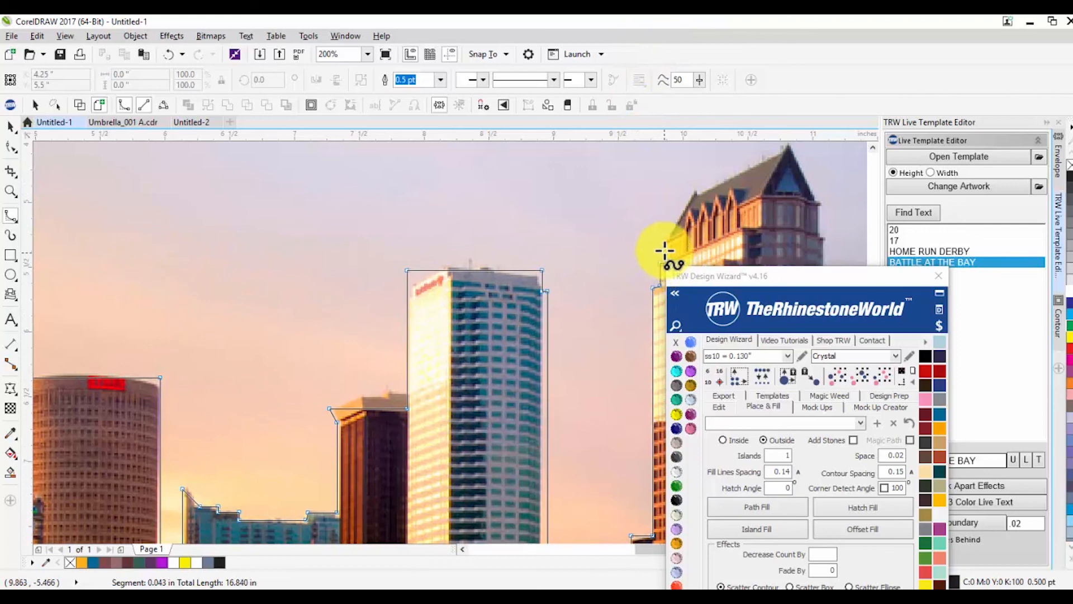
left_click(667, 239)
left_click(702, 187)
scroll(783, 162, "up", 1)
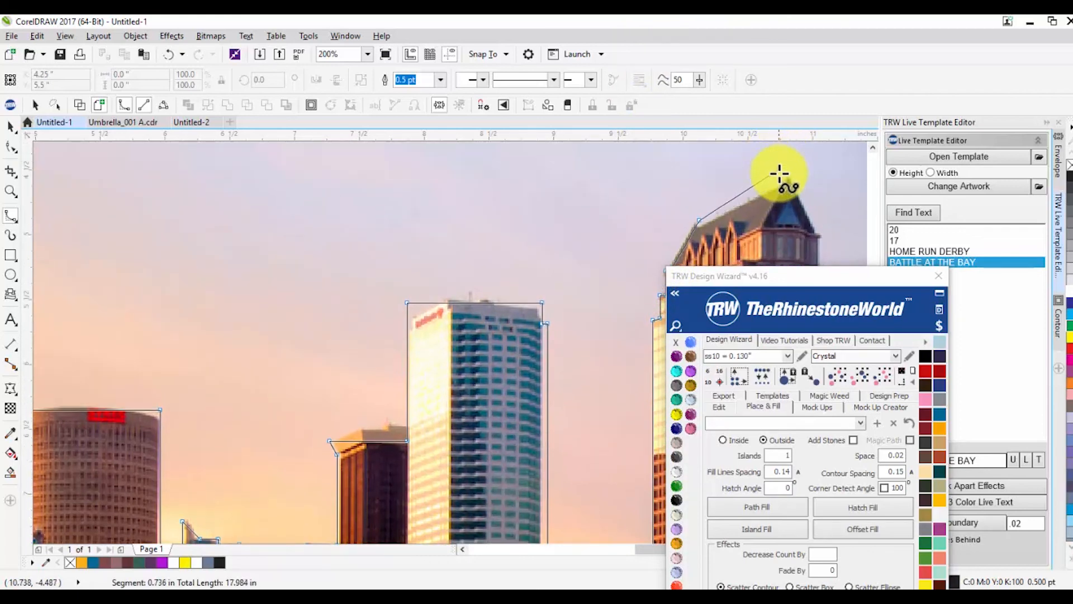
left_click(788, 181)
left_click(821, 237)
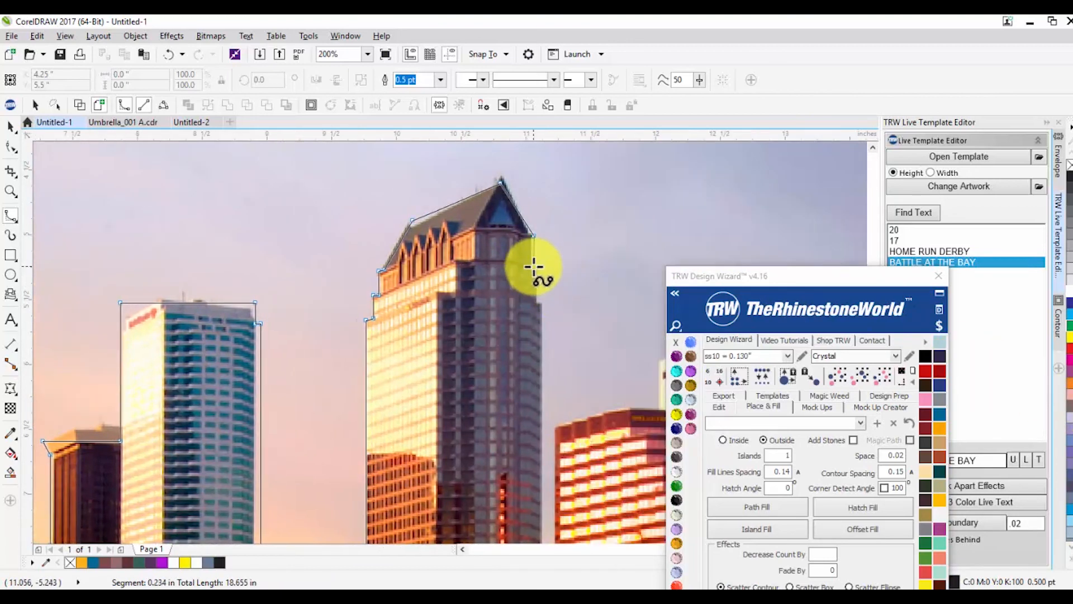
left_click(543, 270)
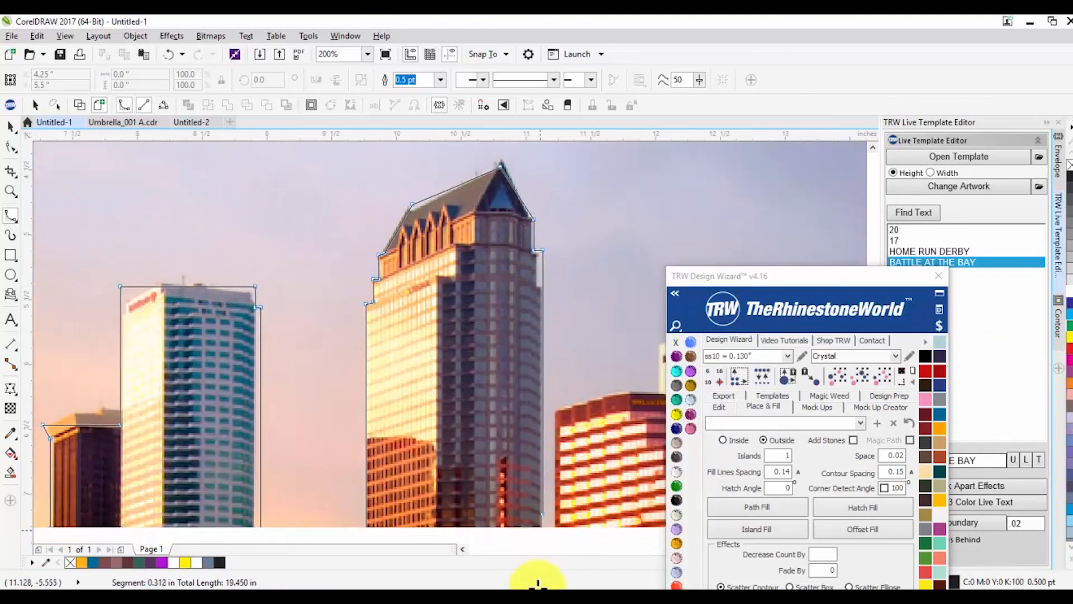
left_click(544, 496)
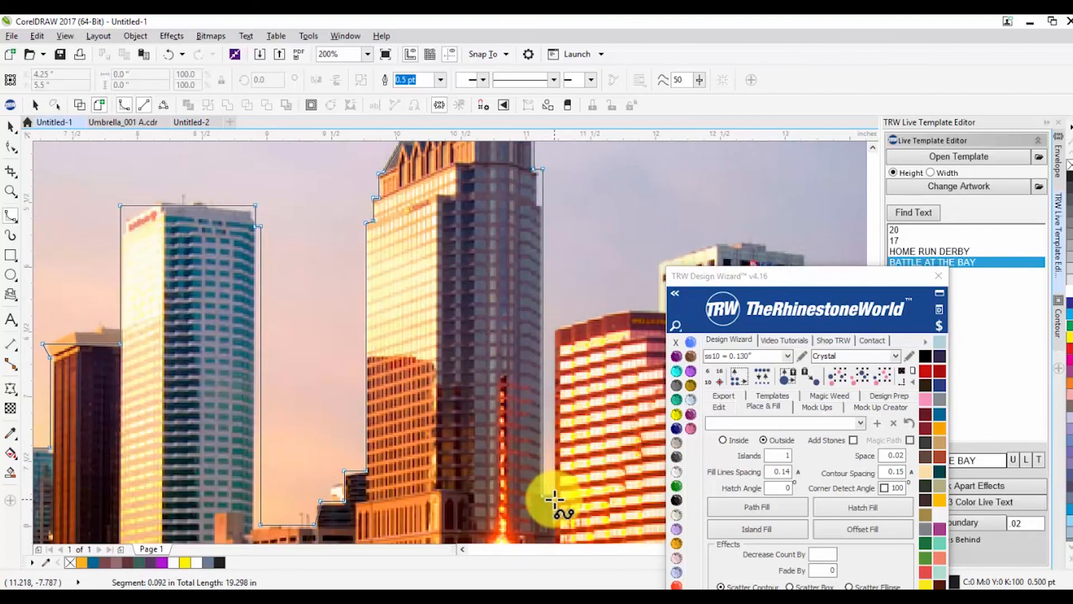
Step: Continue the outline up the red stepped building, along its roofline and over the roof of the grey-white tower behind it
left_click(559, 327)
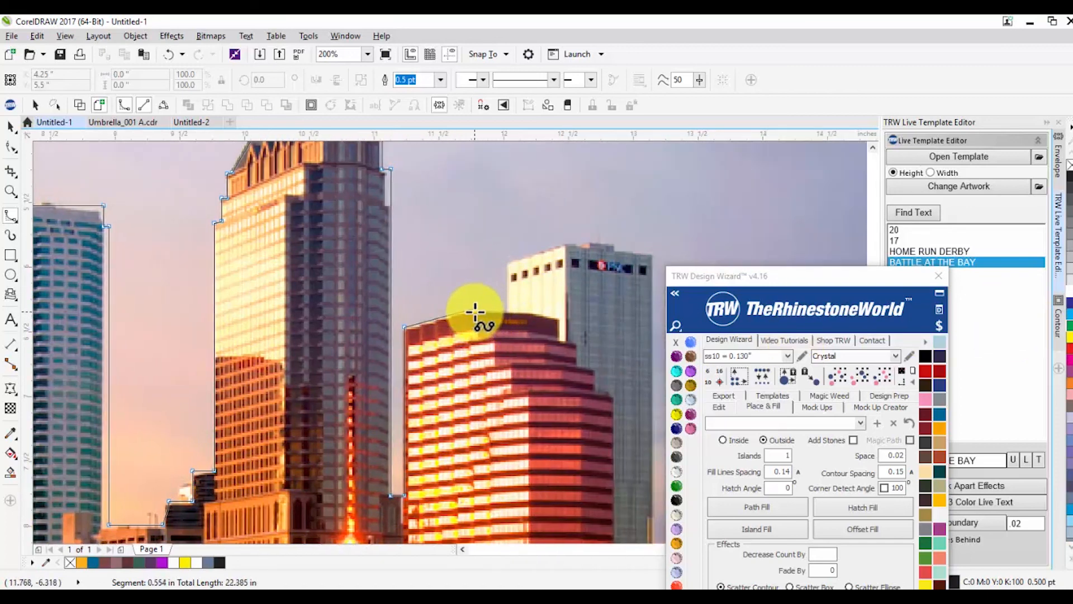
left_click(476, 312)
left_click(505, 308)
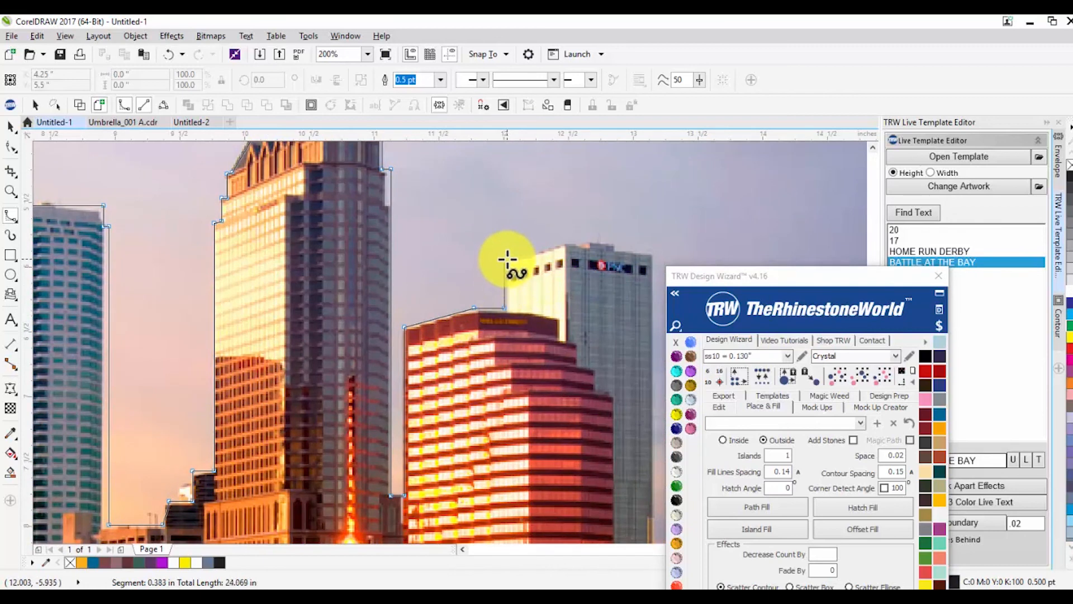
left_click(505, 258)
left_click(565, 243)
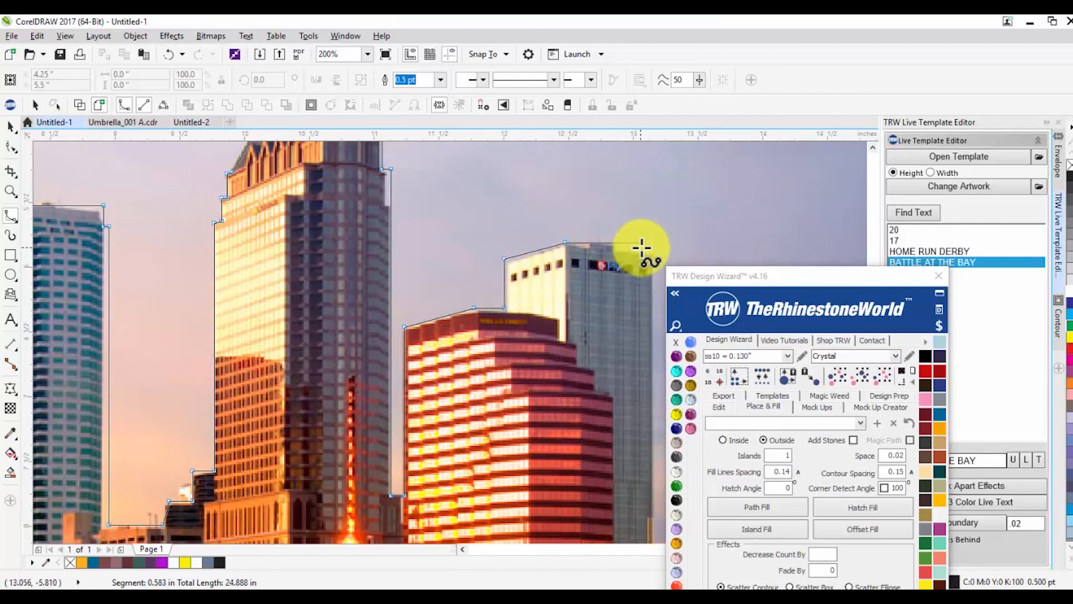
left_click(649, 254)
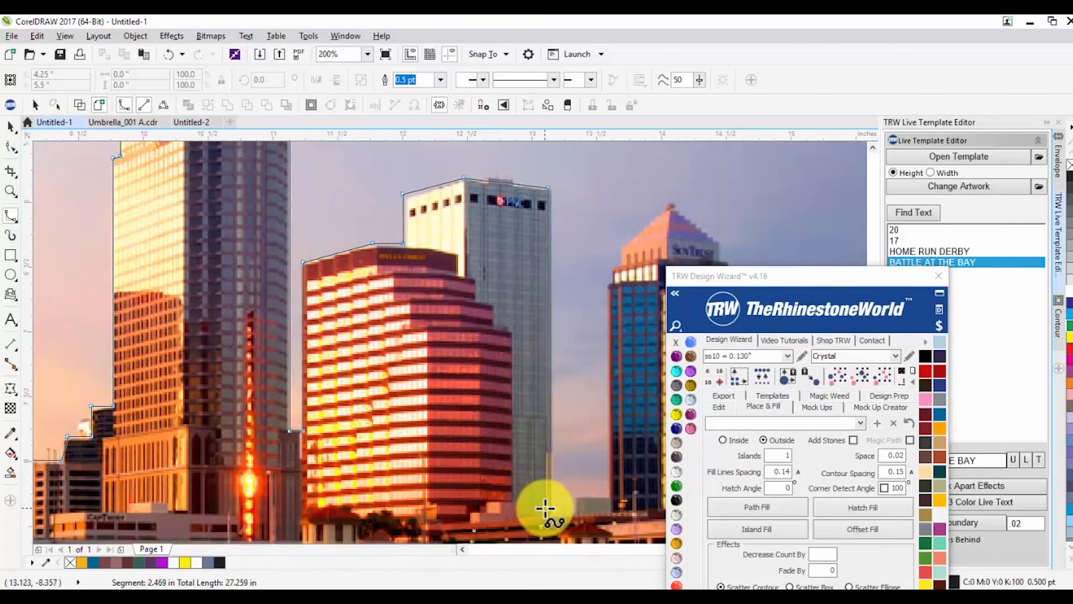
Step: Trace down the grey-white tower, across the low gap, and up the blue glass tower and over its pyramid roof
left_click(547, 508)
left_click(606, 508)
left_click(607, 266)
left_click(621, 266)
left_click(621, 246)
left_click(668, 201)
left_click(713, 246)
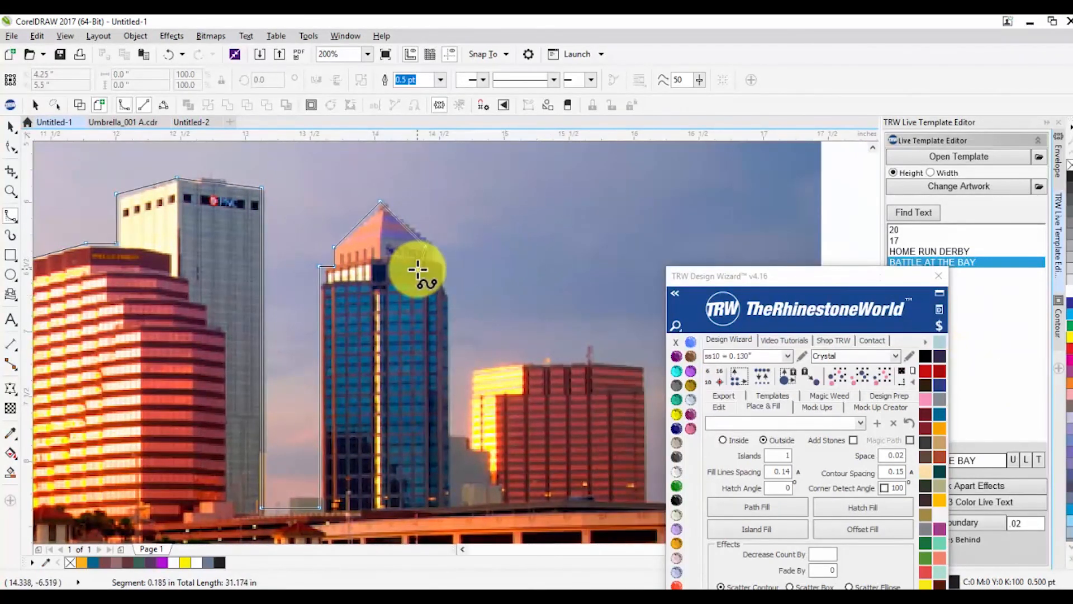
Step: Outline the stepped far shoulder of the blue glass tower below its pyramid roof
left_click(428, 258)
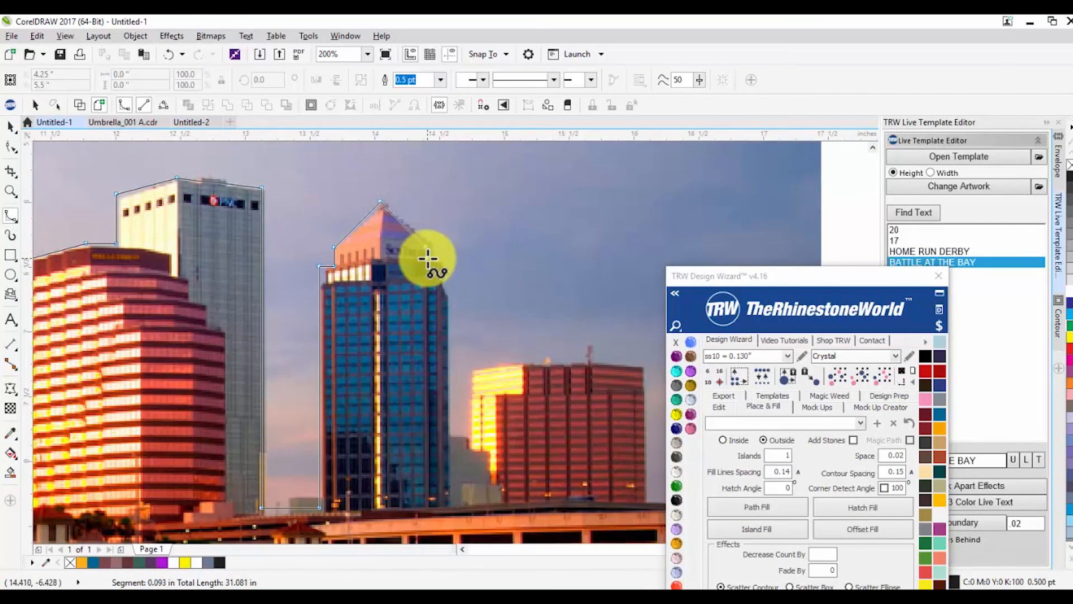
left_click(426, 260)
left_click(439, 260)
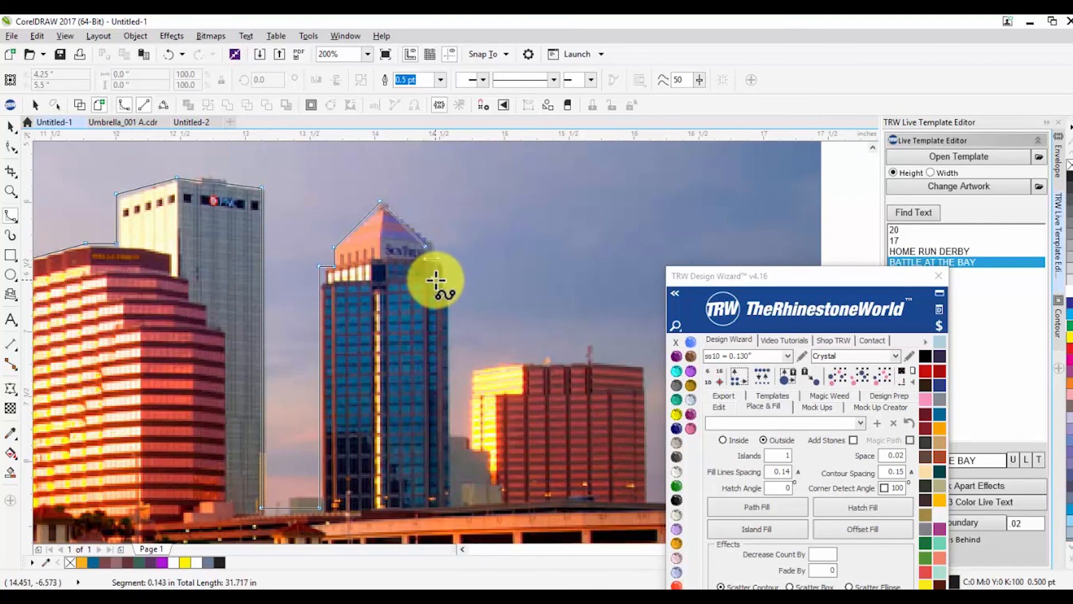
left_click(438, 282)
left_click(447, 284)
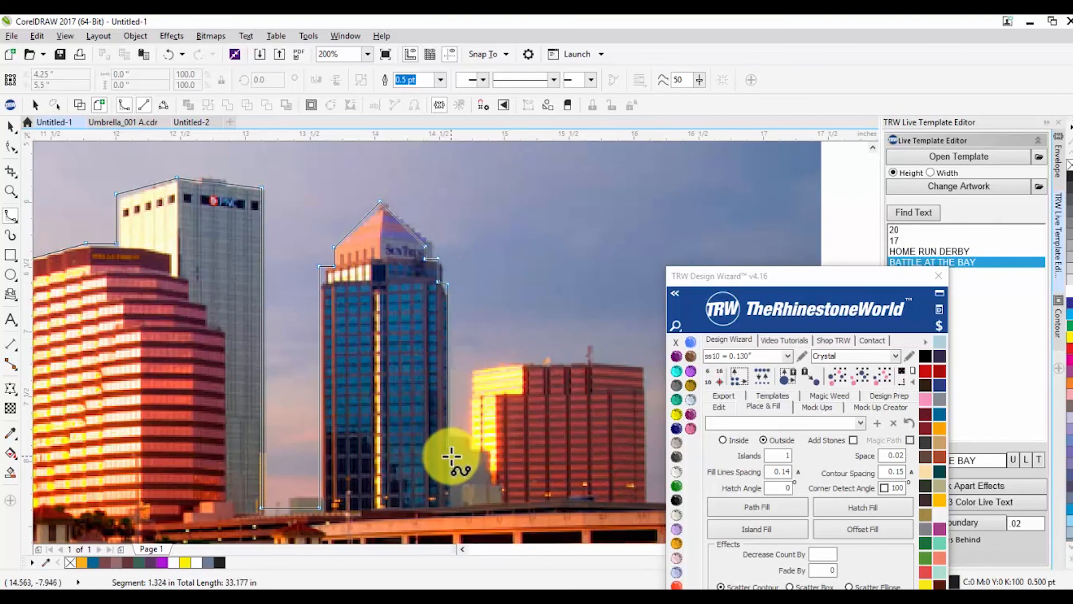
Step: Outline the last flat-roofed red building, drop to the waterline and close the outline along a straight base back to the sign column
left_click(451, 435)
left_click(473, 435)
left_click(473, 364)
left_click(541, 364)
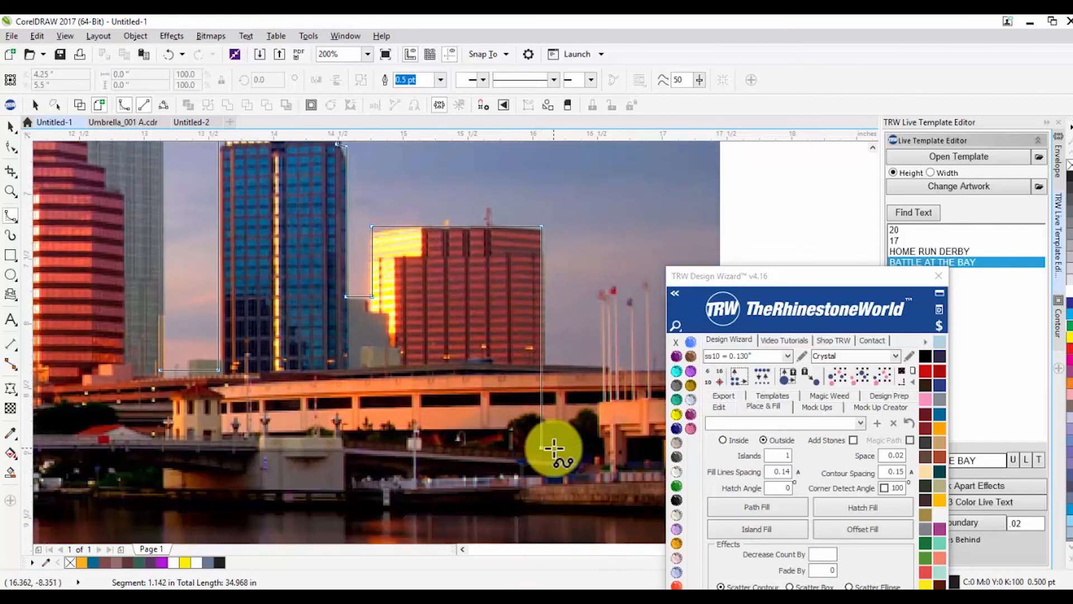
left_click(538, 531)
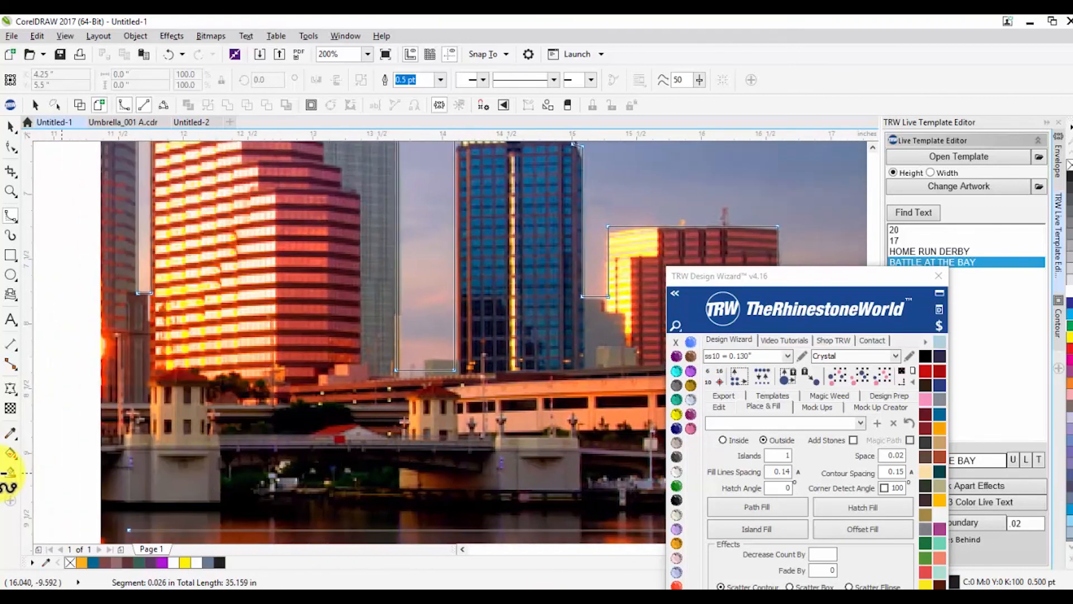
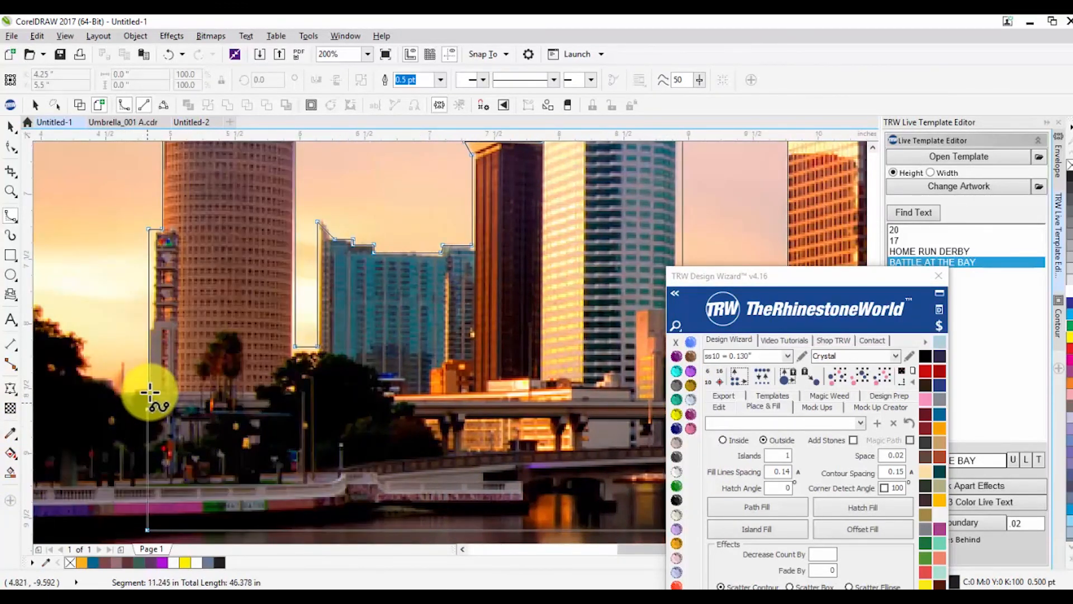
key("space")
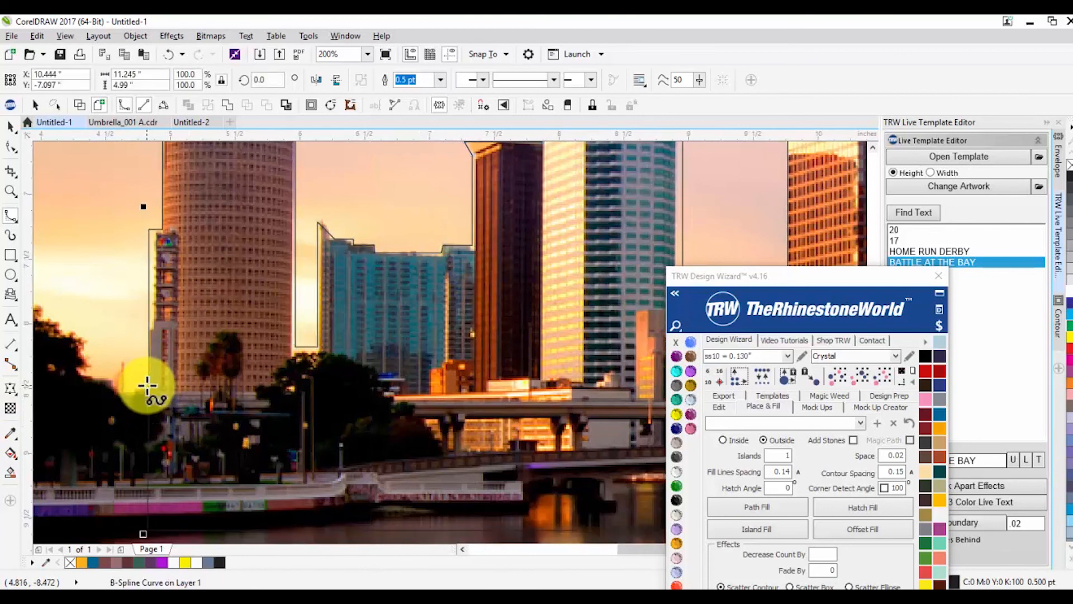
Step: Move the finished skyline outline to the left of the photo and fill it with black
scroll(312, 289, "down", 3)
left_click_drag(383, 297, 154, 321)
left_click(184, 365)
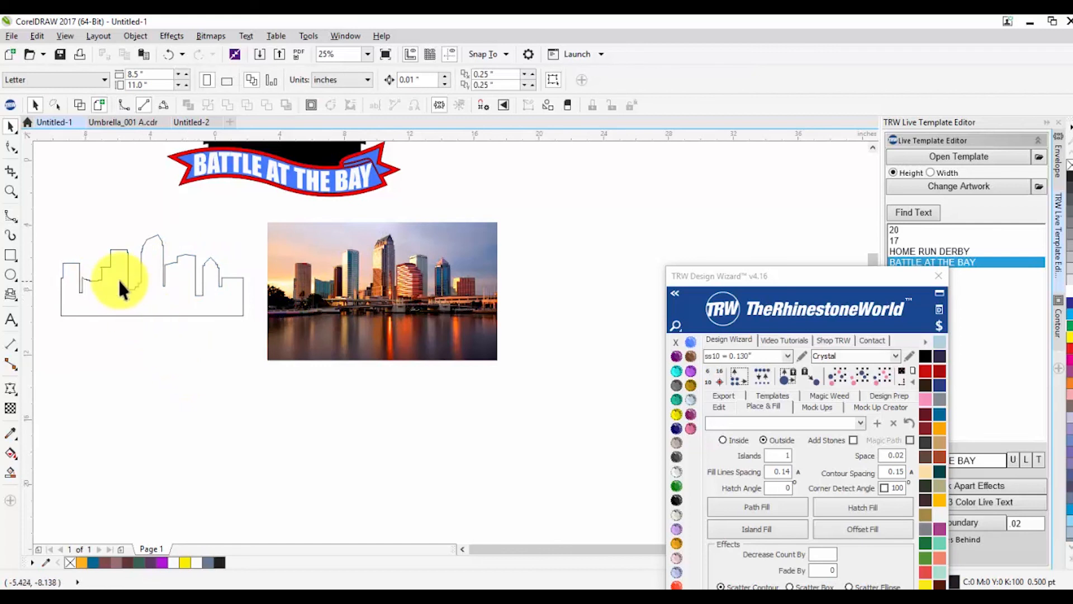
left_click(121, 305)
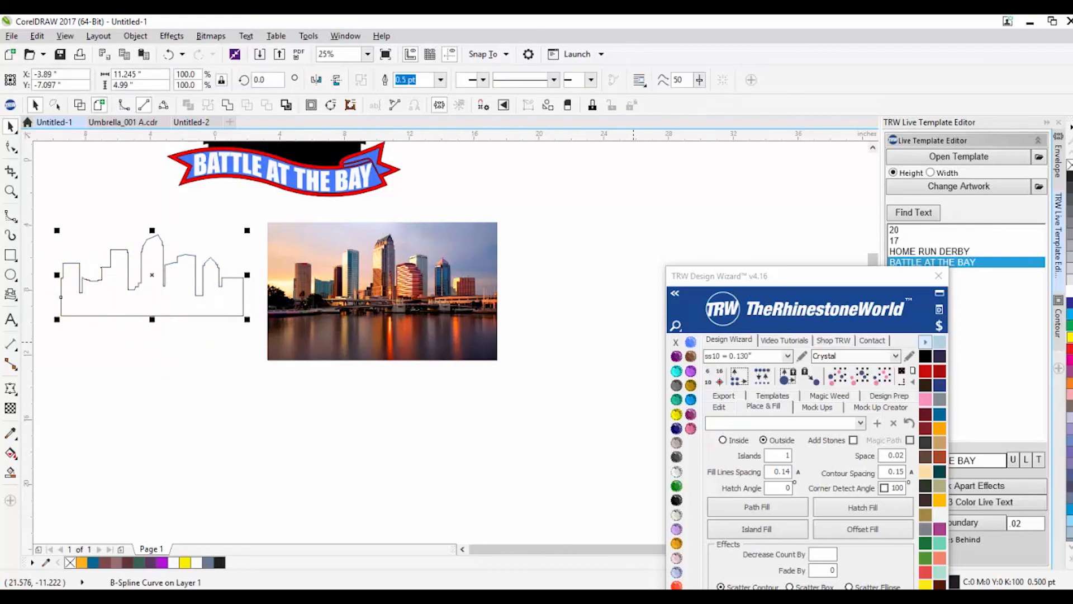
left_click(1070, 185)
left_click(386, 390)
Step: Try shifting the tallest tower's roof peak toward the tower's centre by editing its node
scroll(361, 298, "up", 5)
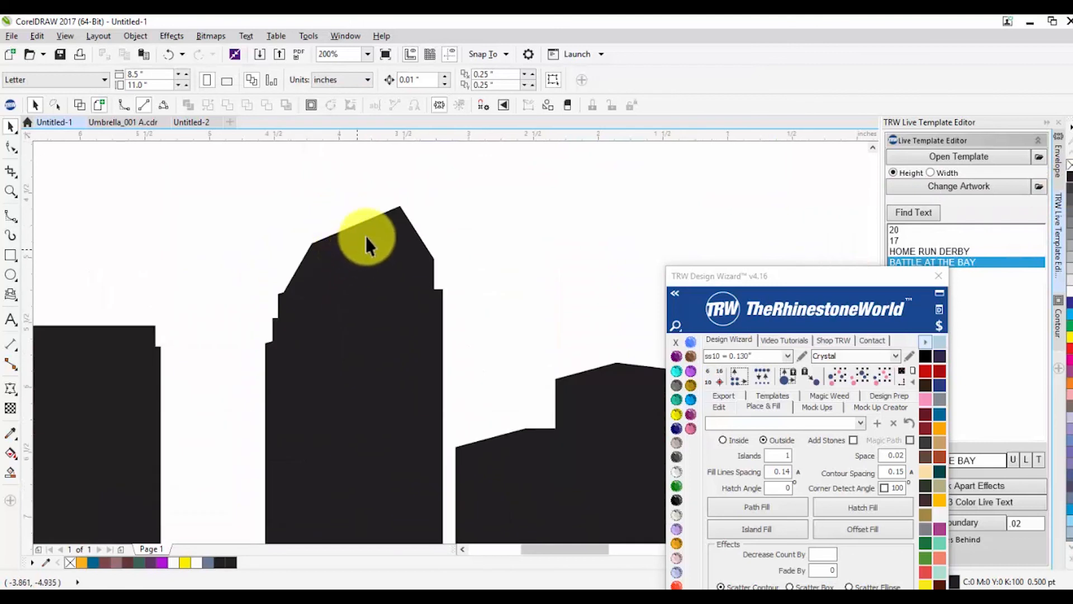
key("F10")
left_click(350, 250)
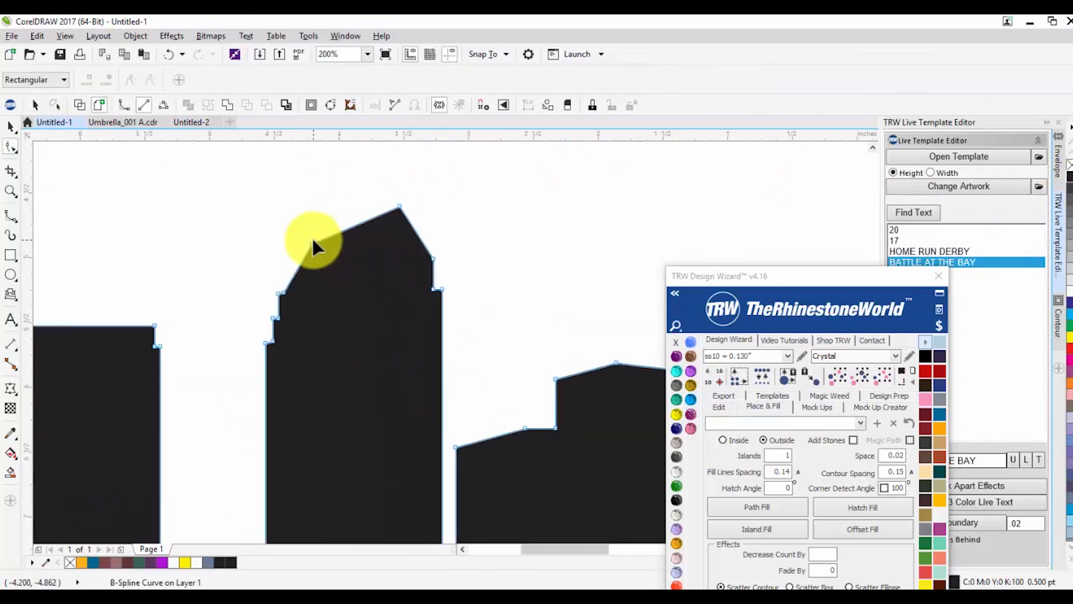
mouse_move(311, 239)
left_mouse_down()
mouse_move(294, 203)
mouse_move(320, 244)
mouse_move(310, 242)
left_mouse_up()
left_click_drag(399, 206, 371, 263)
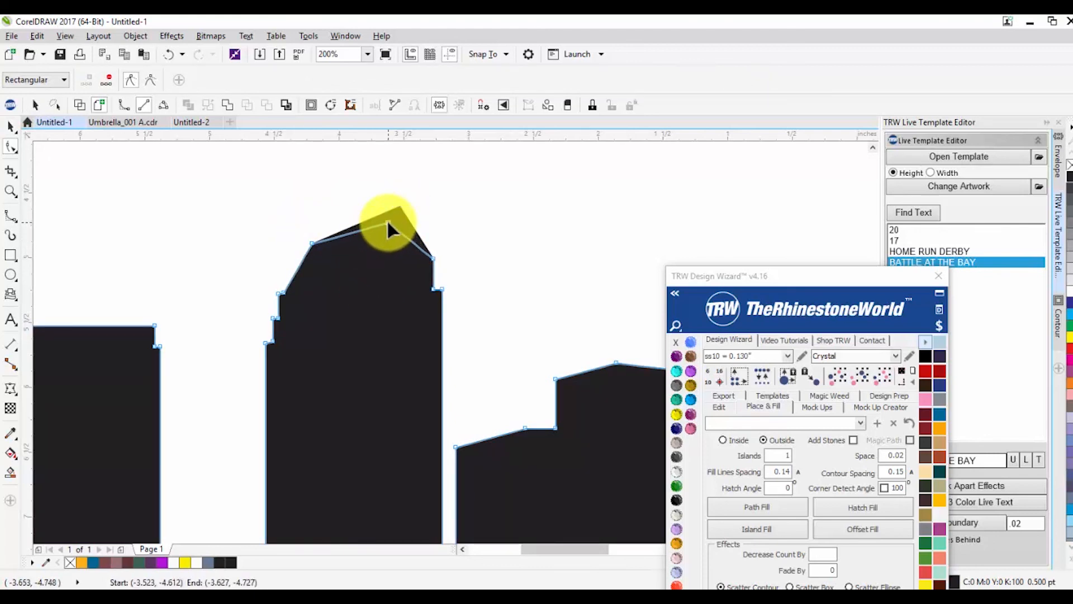
left_click_drag(366, 210, 366, 207)
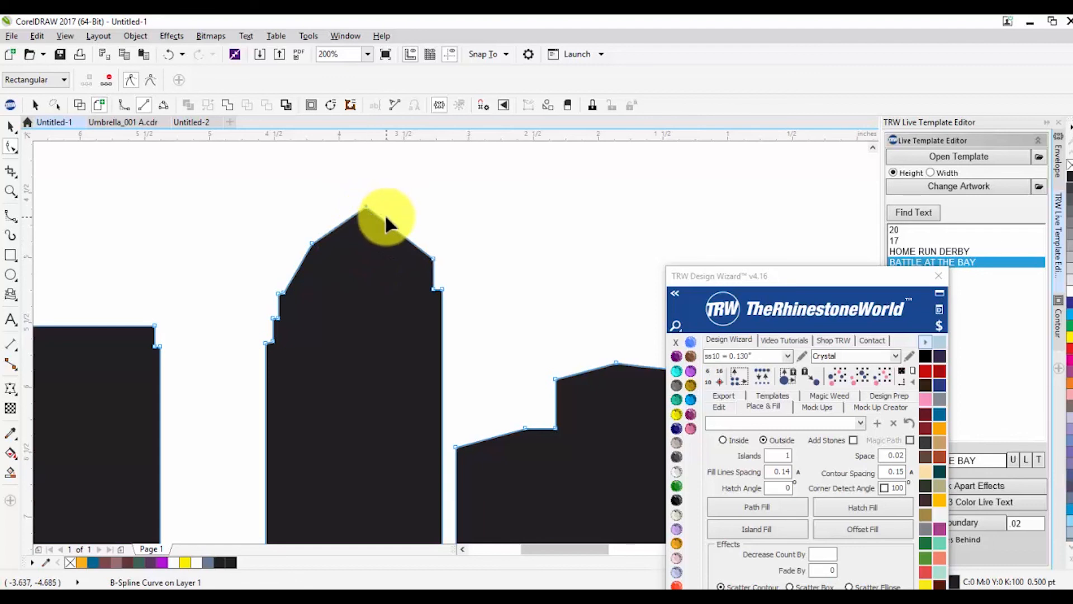
key("space")
Step: Delete the skyline reference photo, keeping the black silhouette
scroll(452, 226, "down", 2)
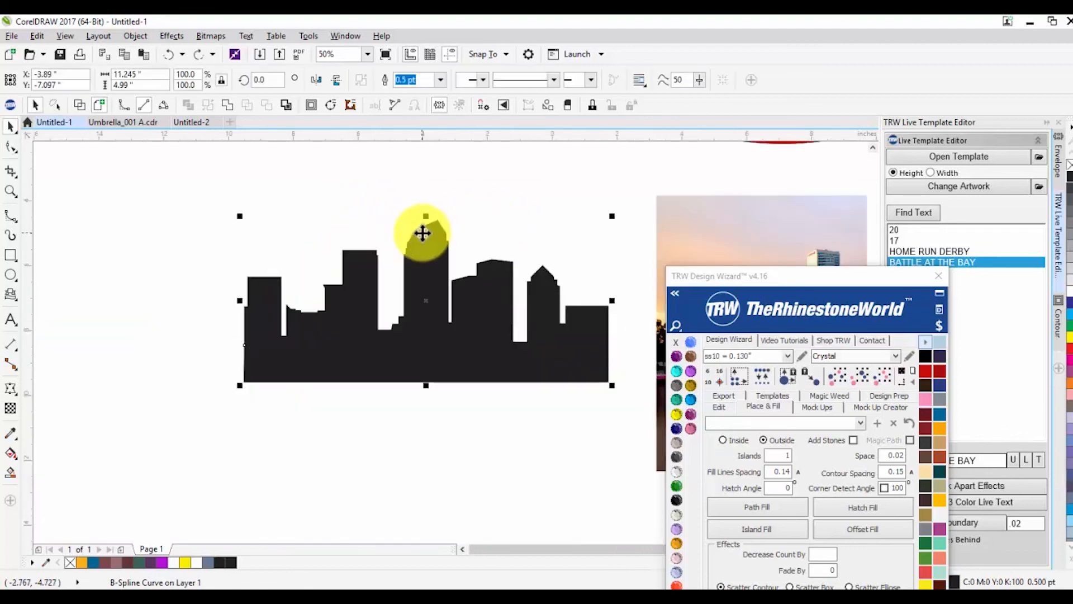
scroll(407, 294, "down", 1)
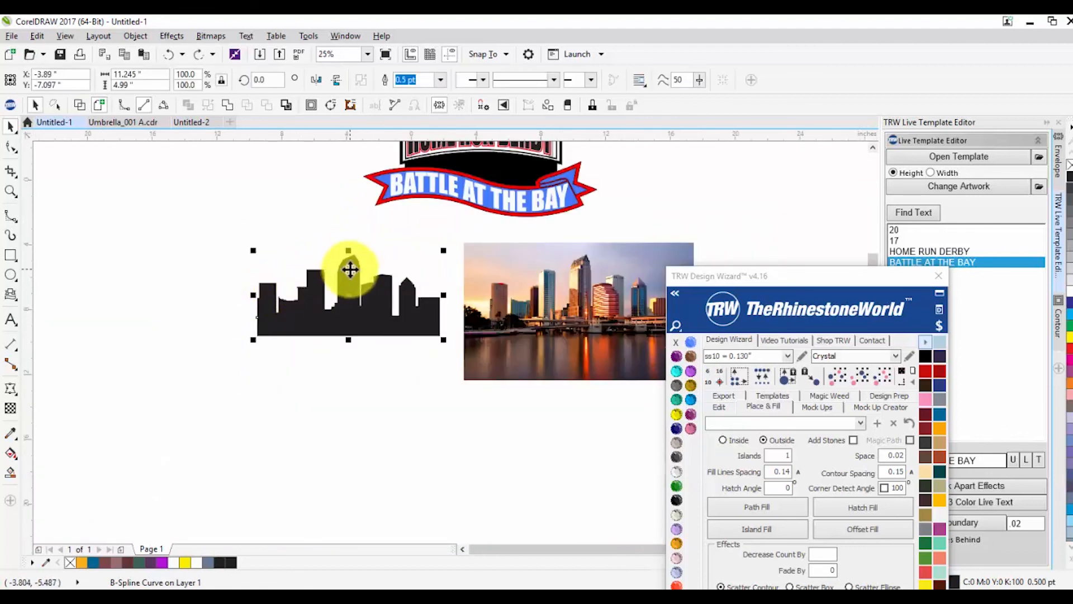
left_click(487, 345)
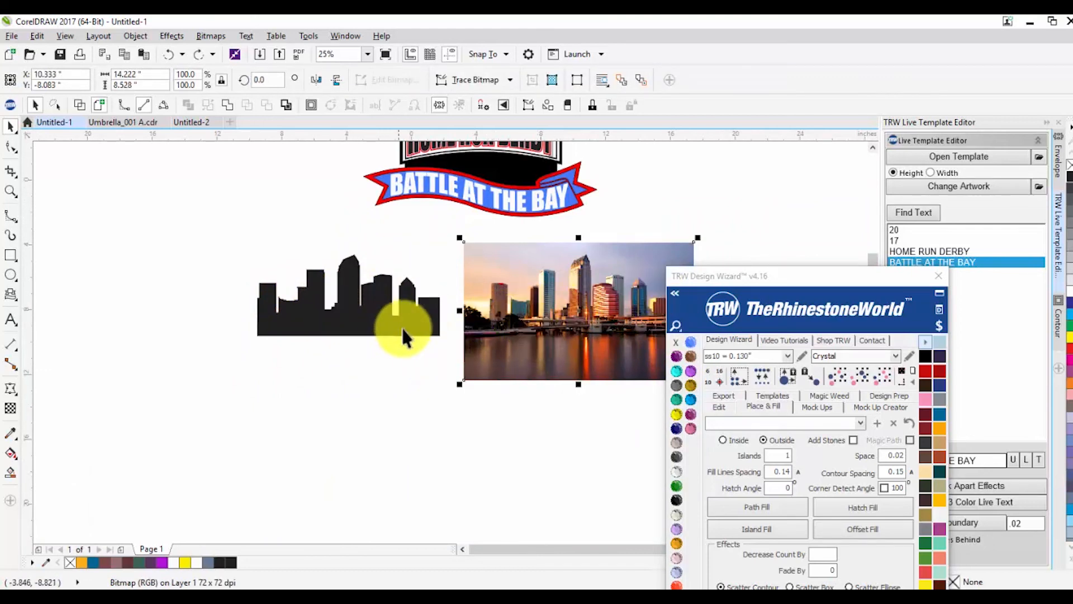
key("Delete")
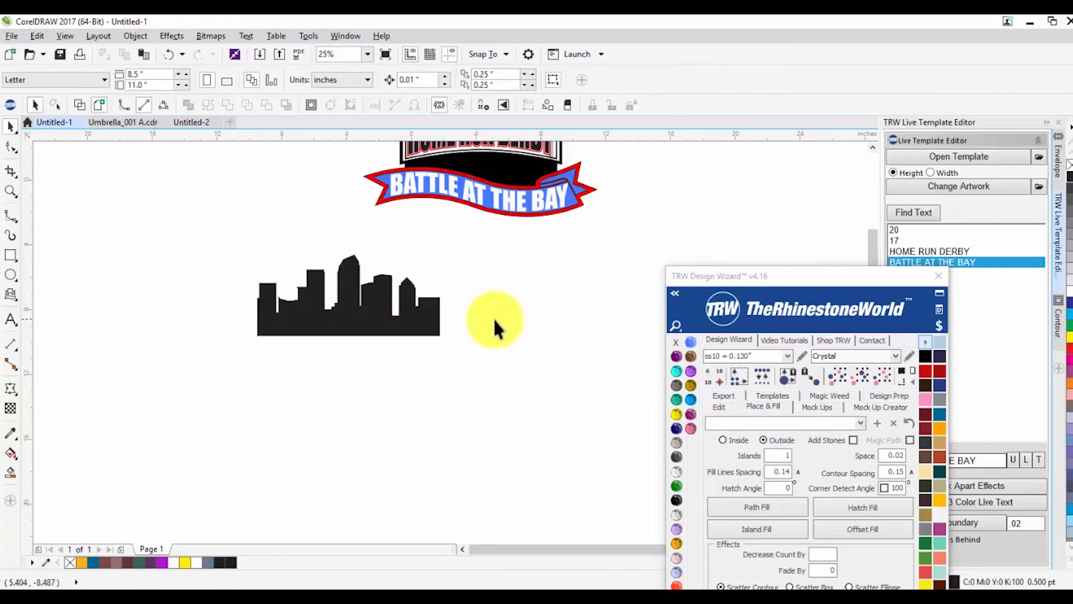
Step: Draw a circle about 10.83 inches across, overlapping the silhouette's lower right corner, and fill it with Blue Zircon
left_click(363, 327)
left_click(325, 385)
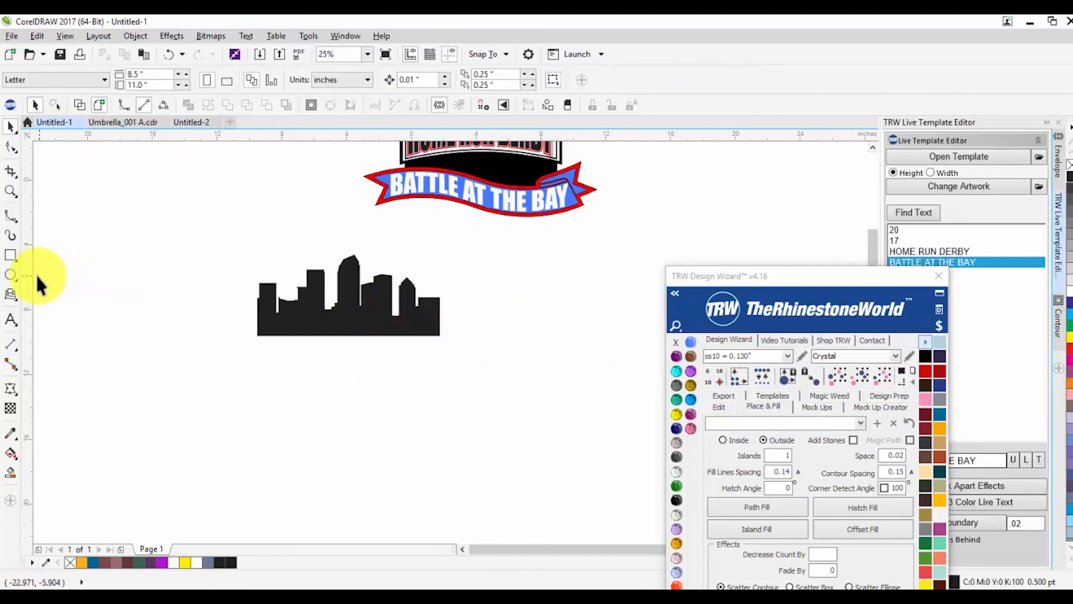
left_click(12, 277)
left_click_drag(538, 292, 366, 436)
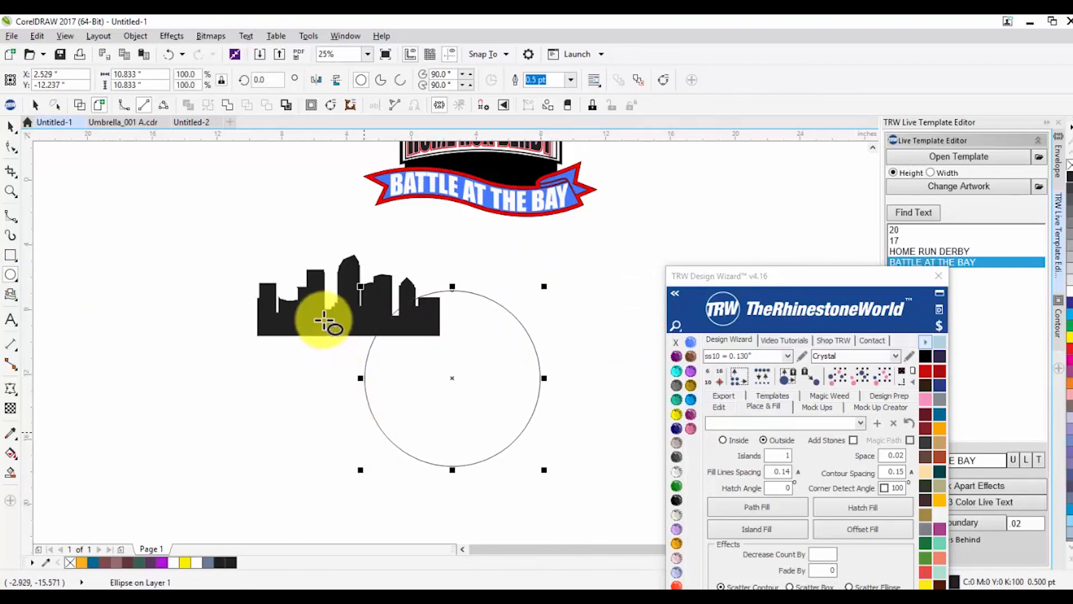
left_click(676, 399)
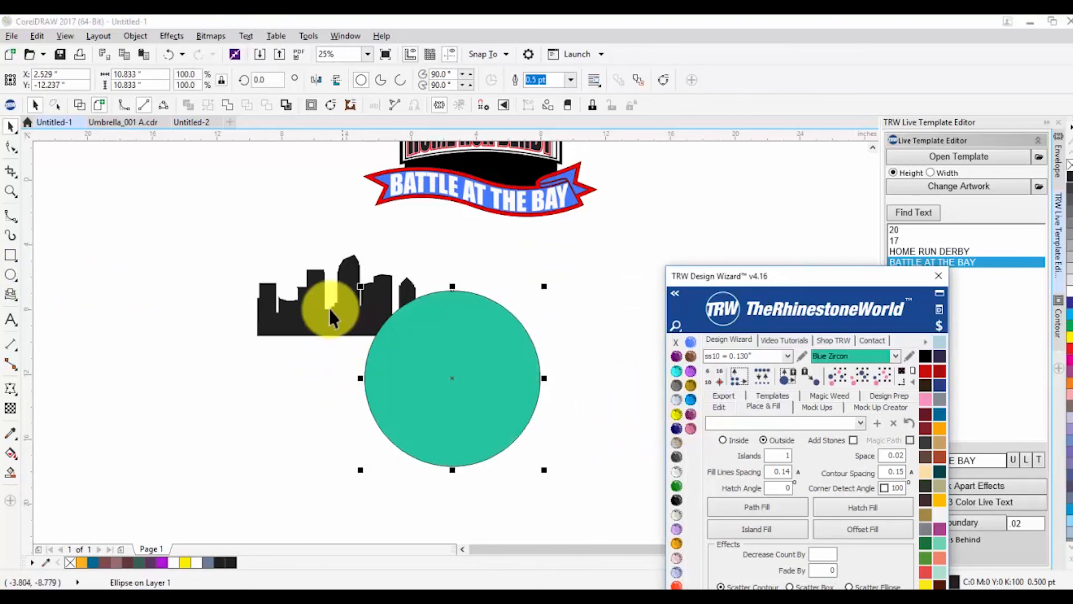
Step: Send the green circle to the back so the black skyline silhouette sits in front of it
scroll(350, 304, "down", 2)
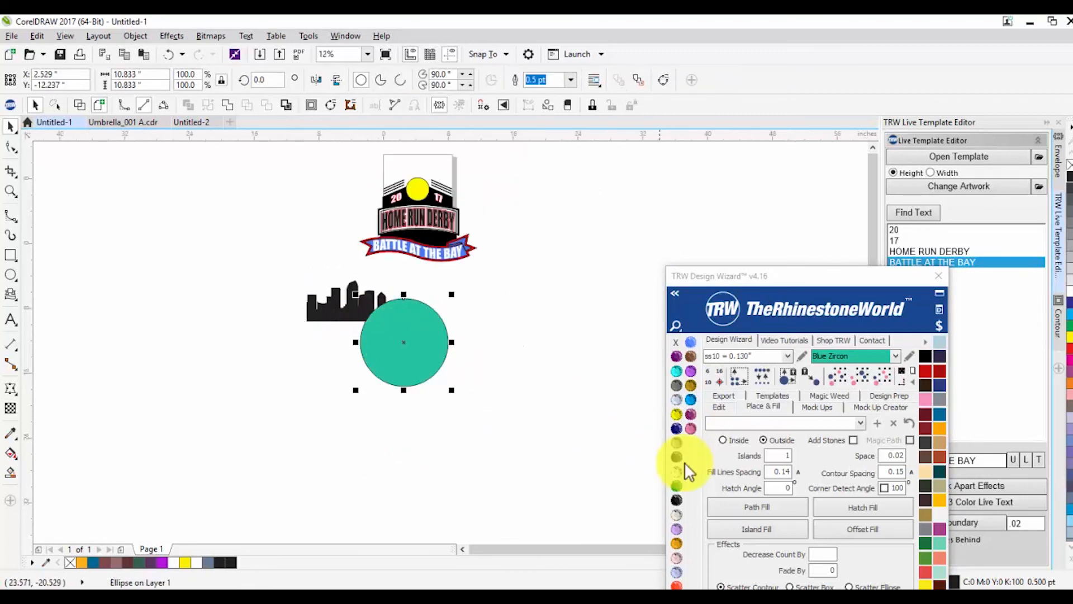
left_click_drag(782, 275, 786, 134)
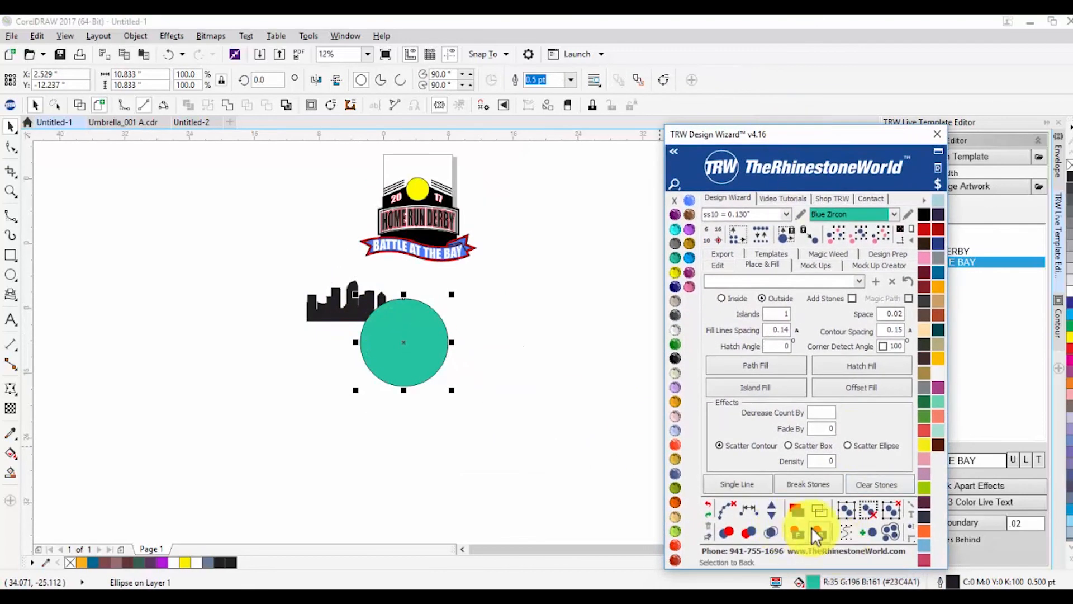
left_click(817, 536)
left_click(413, 435)
scroll(346, 322, "up", 2)
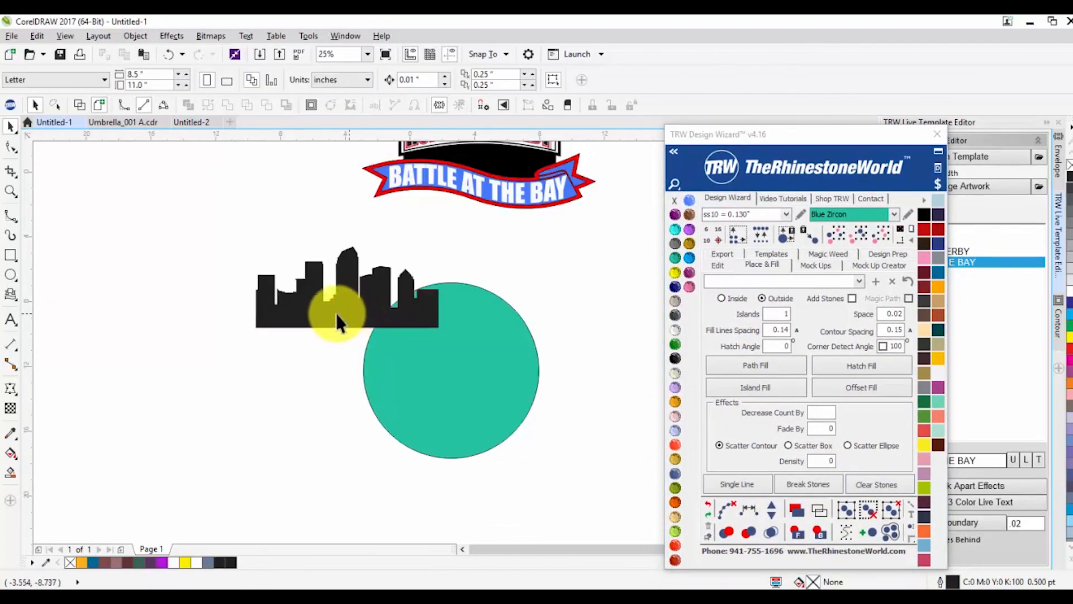
Step: Move the skyline over the middle of the circle and narrow its width from the left side to 11.016 inches
left_click_drag(318, 312, 424, 379)
scroll(542, 384, "up", 2)
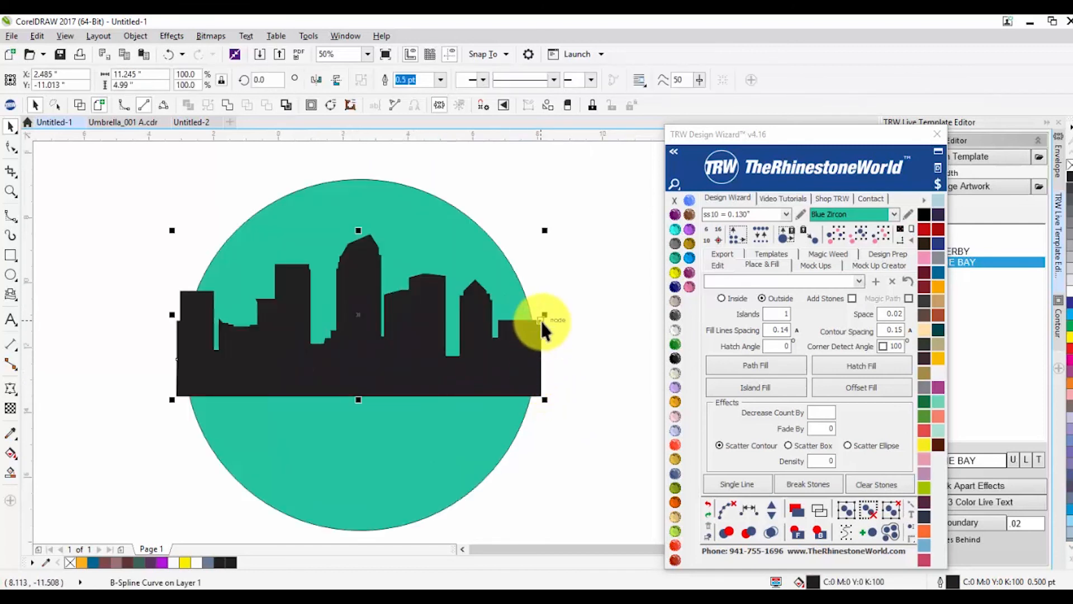
scroll(190, 330, "up", 2)
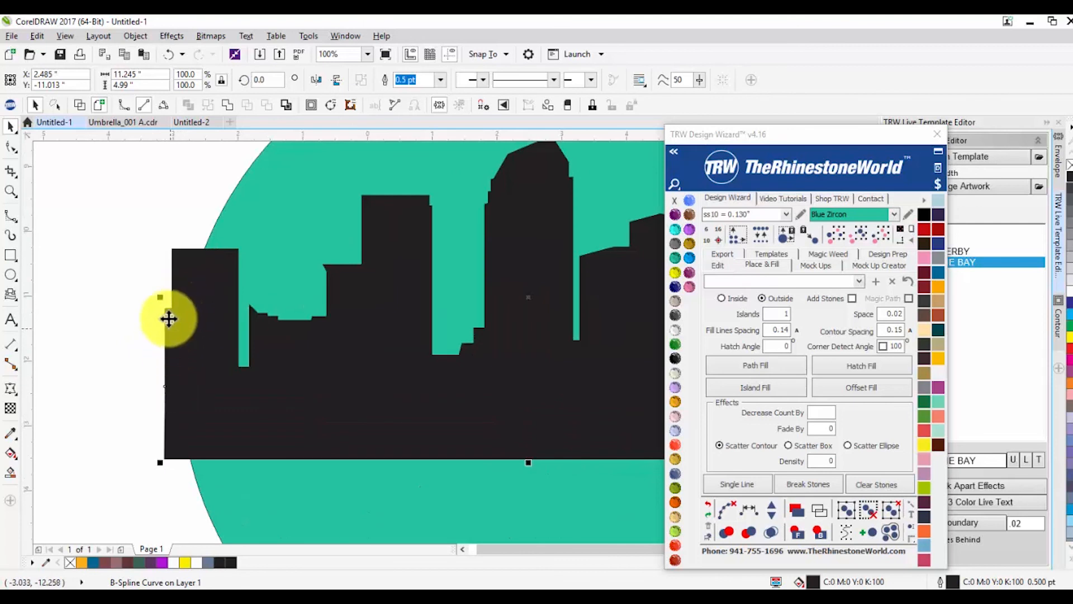
left_click_drag(158, 298, 173, 301)
scroll(206, 354, "down", 2)
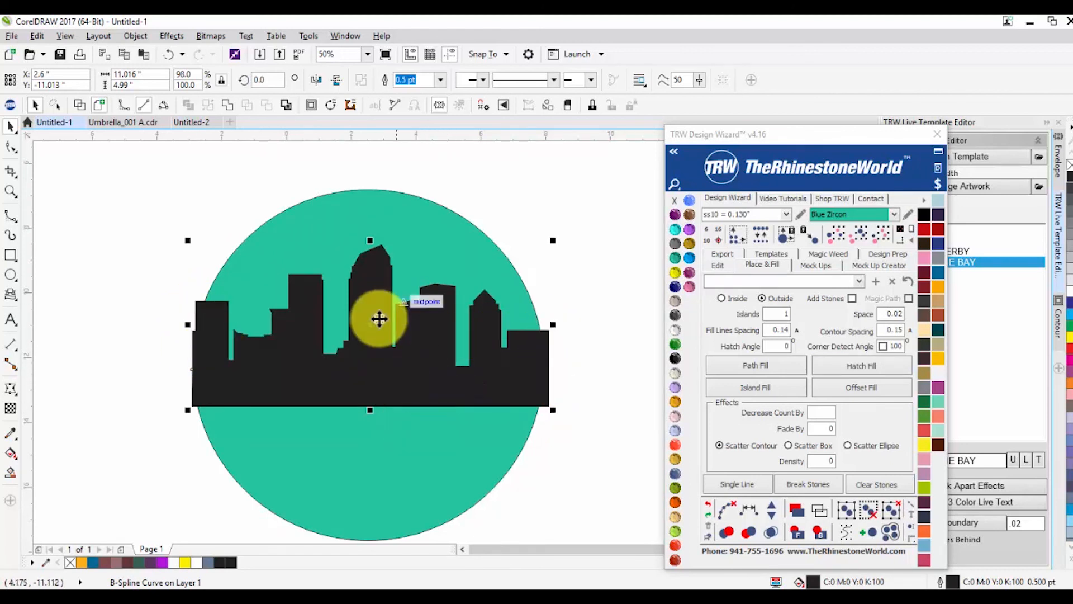
Step: Extend the skyline's bottom edge straight down past the circle's lower edge and shift both shapes up slightly together
key("F10")
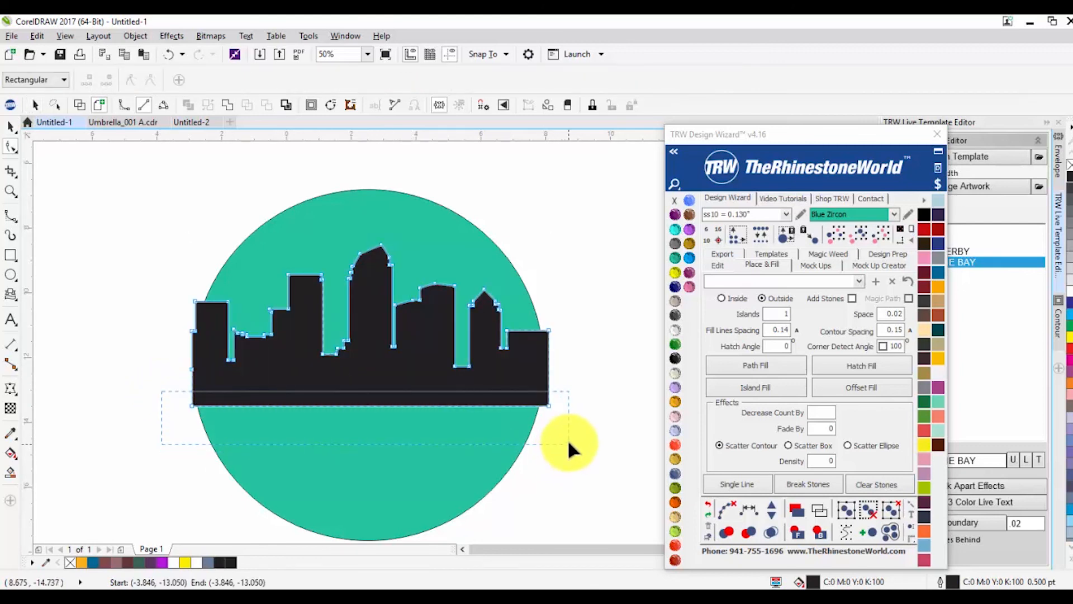
left_click_drag(549, 406, 549, 506)
key("space")
scroll(450, 457, "down", 2)
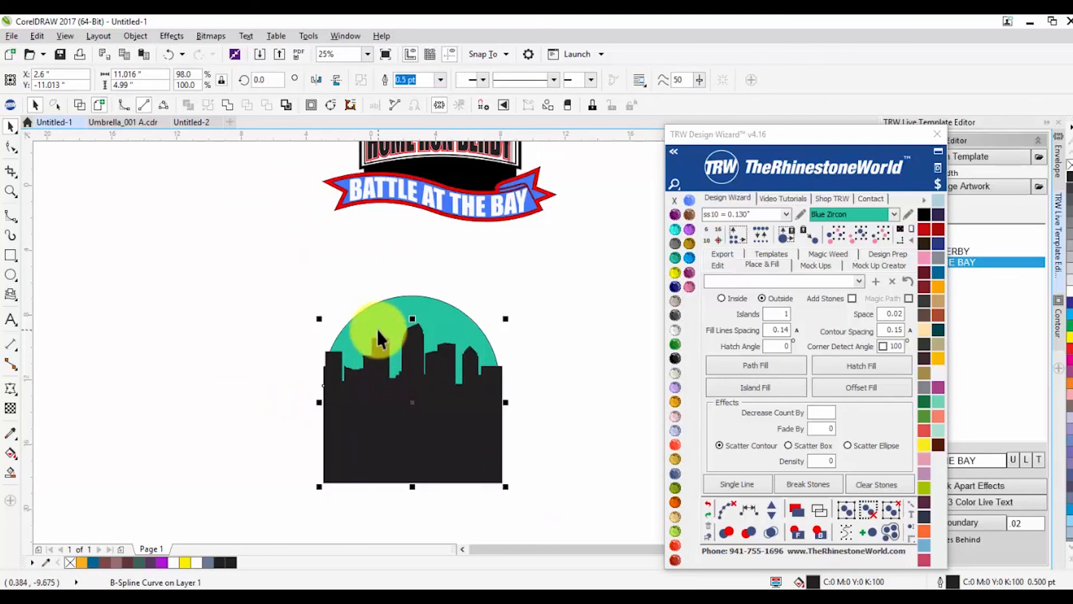
left_click(386, 312, "shift")
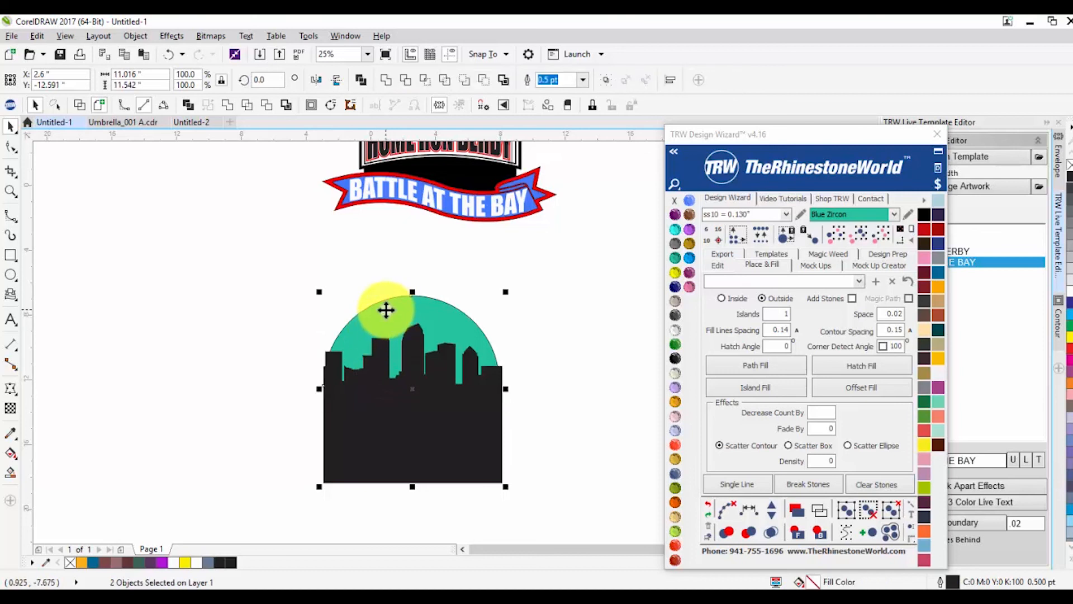
mouse_move(438, 337)
left_mouse_down()
mouse_move(320, 303)
mouse_move(520, 311)
mouse_move(345, 295)
mouse_move(448, 340)
left_mouse_up()
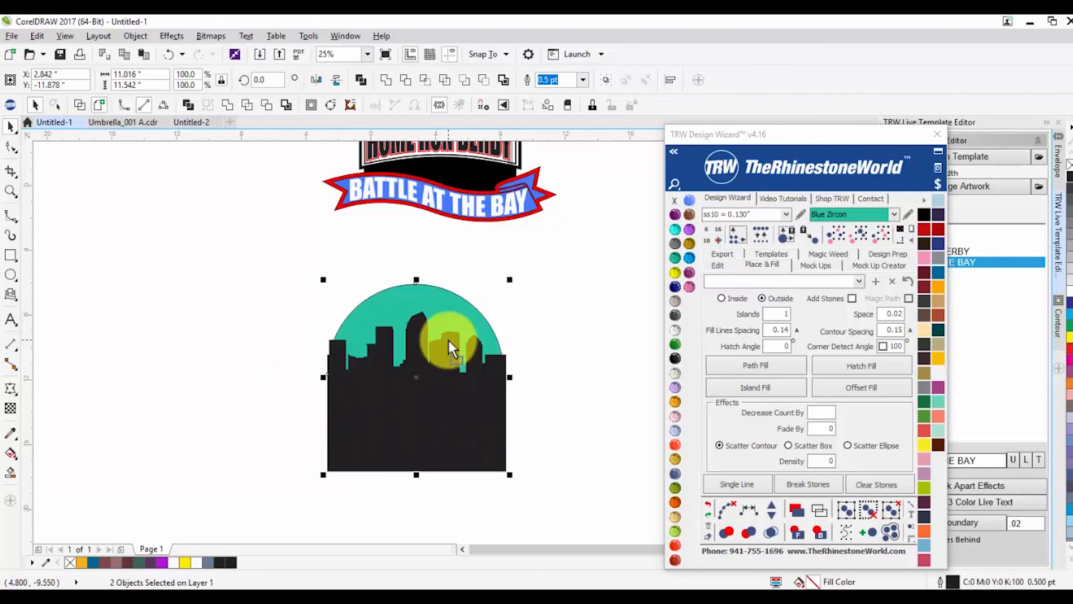
left_click(425, 79)
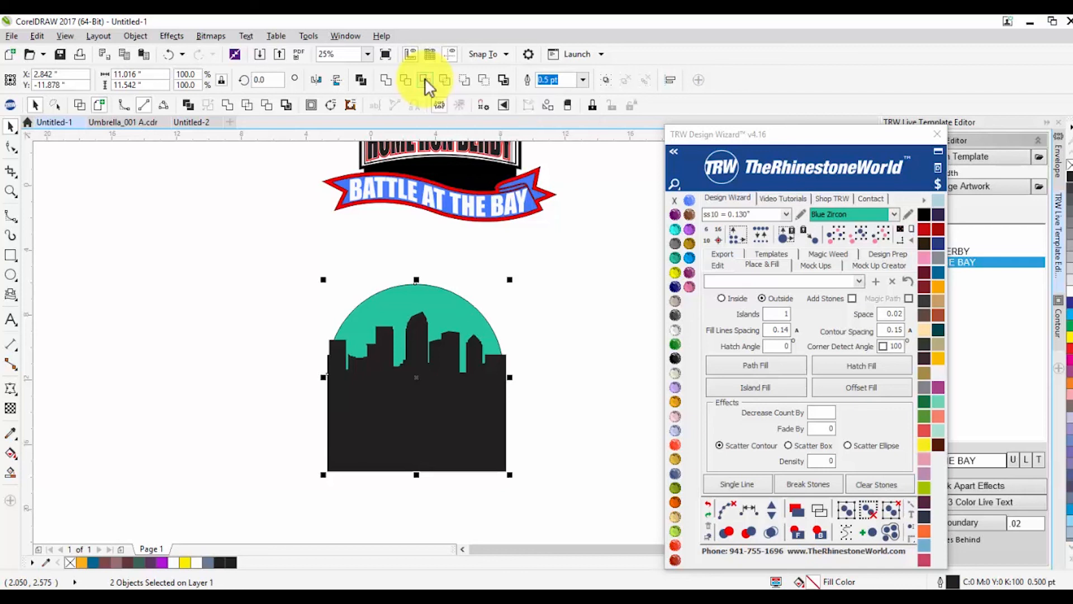
left_click(590, 349)
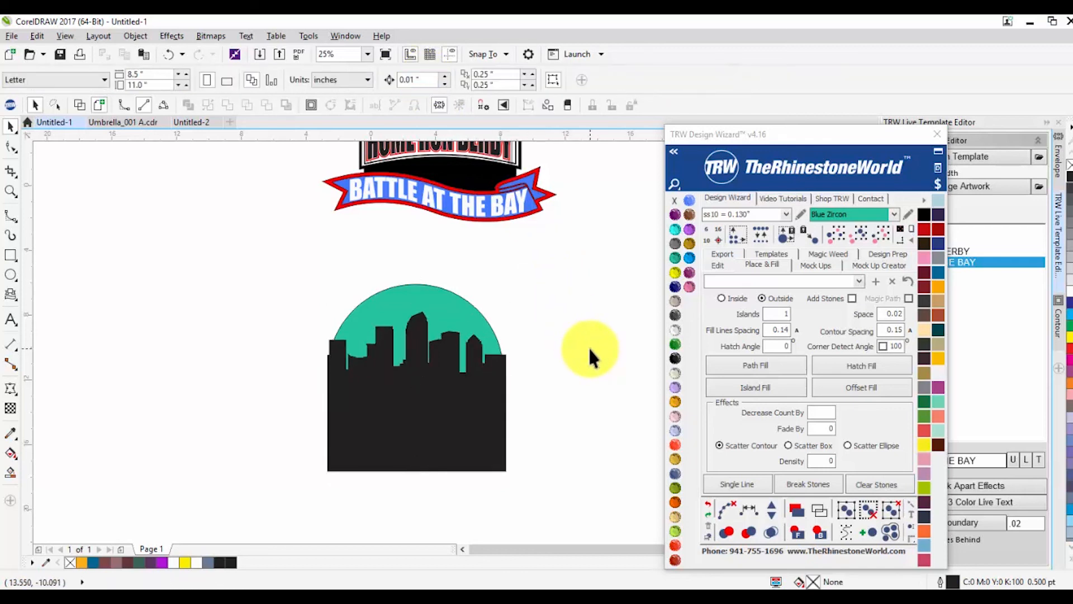
left_click_drag(415, 462, 627, 463)
left_click(506, 492)
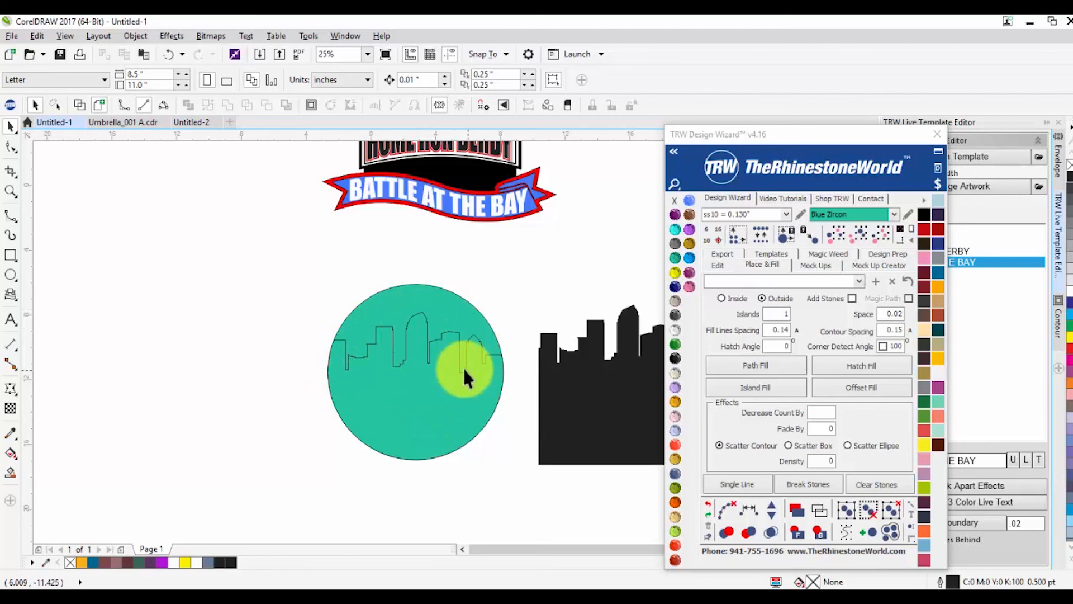
key("ctrl+z")
key("ctrl+z")
Step: Lower the skyline slightly, intersect it with the circle, and move the original black silhouette clear to the left
left_click(575, 327)
left_click_drag(467, 407, 461, 430)
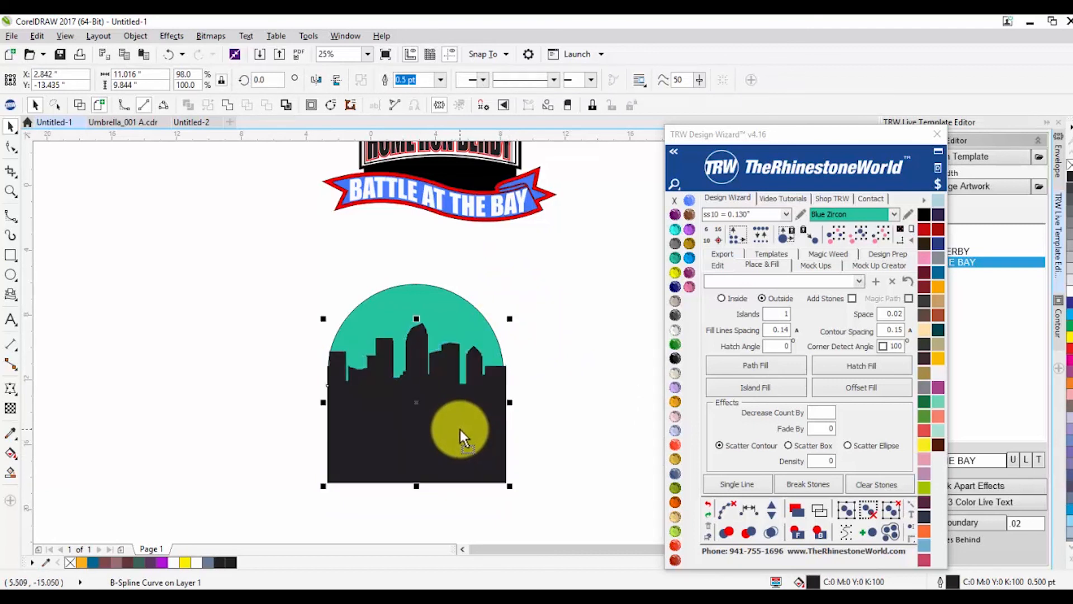
left_click(451, 299, "shift")
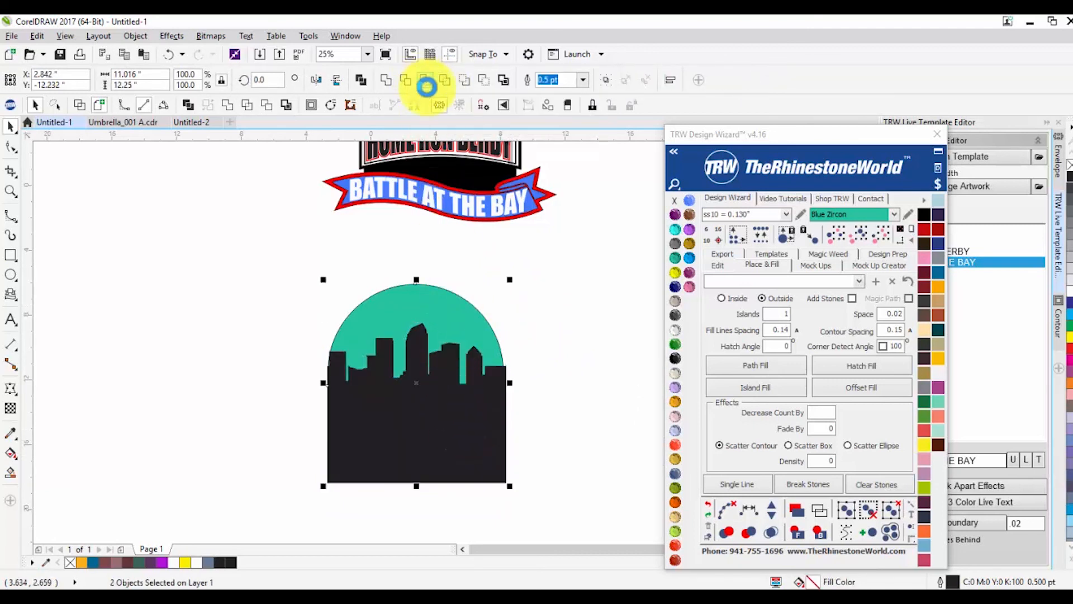
left_click(425, 81)
left_click_drag(456, 420, 190, 420)
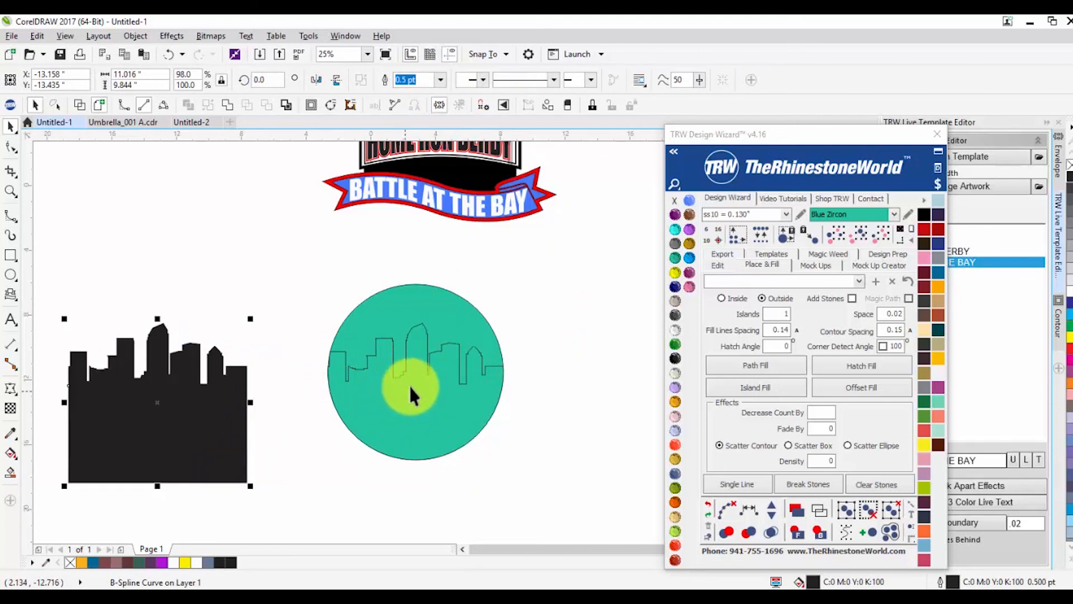
left_click_drag(434, 401, 625, 421)
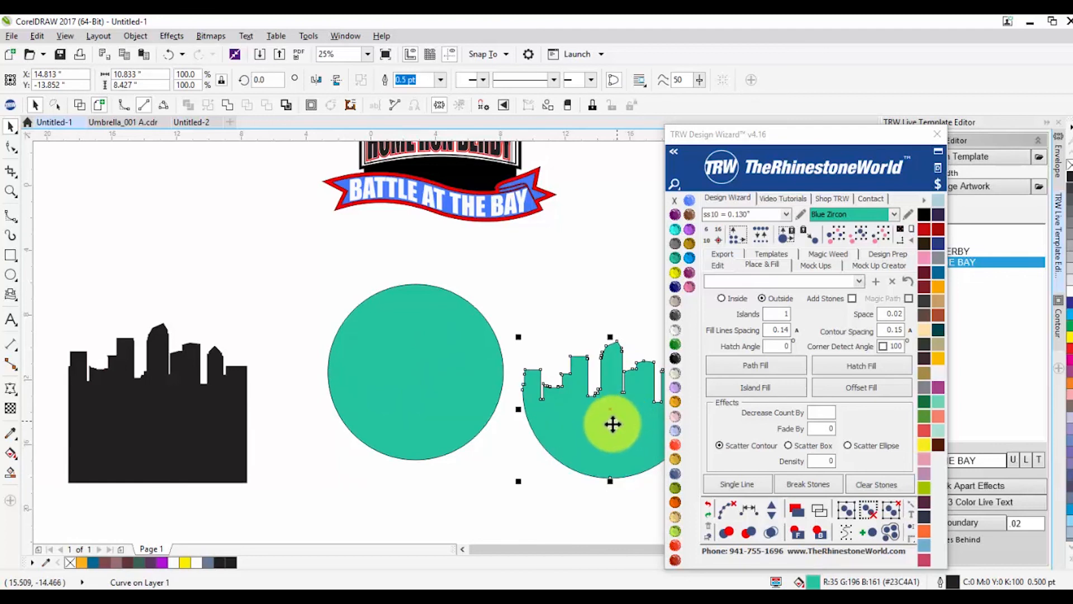
scroll(451, 395, "down", 1)
key("ctrl+z")
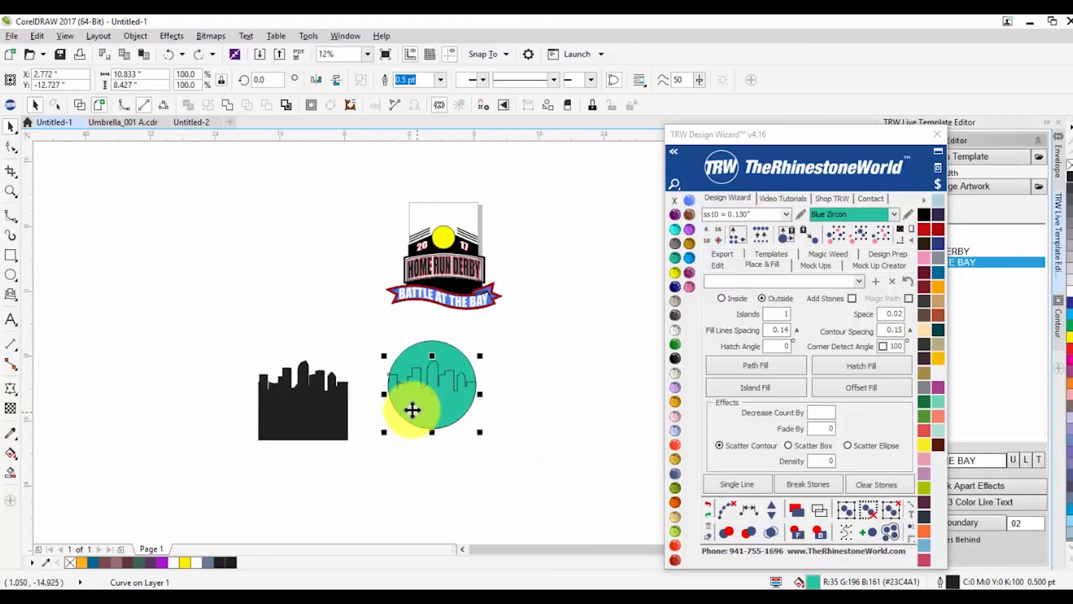
left_click(506, 461)
scroll(415, 365, "up", 1)
left_click_drag(414, 365, 377, 306)
key("ctrl+z")
Step: Delete the original black skyline silhouette left of the circle
left_click(261, 428)
key("Delete")
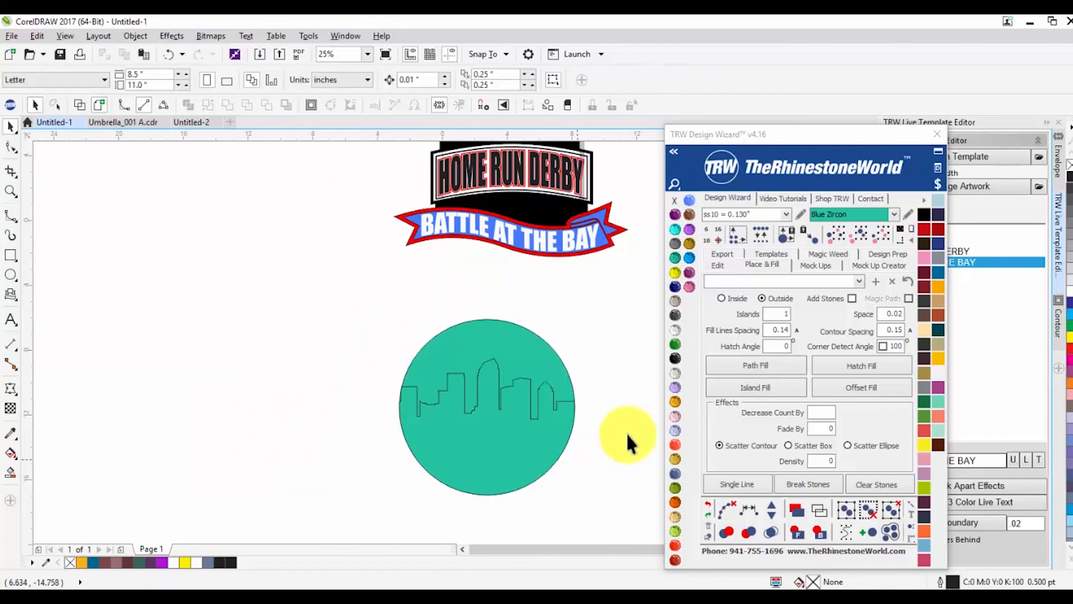
Step: Create one outside contour around the green circle with Island Fill at 0.15 contour spacing
left_click(743, 394)
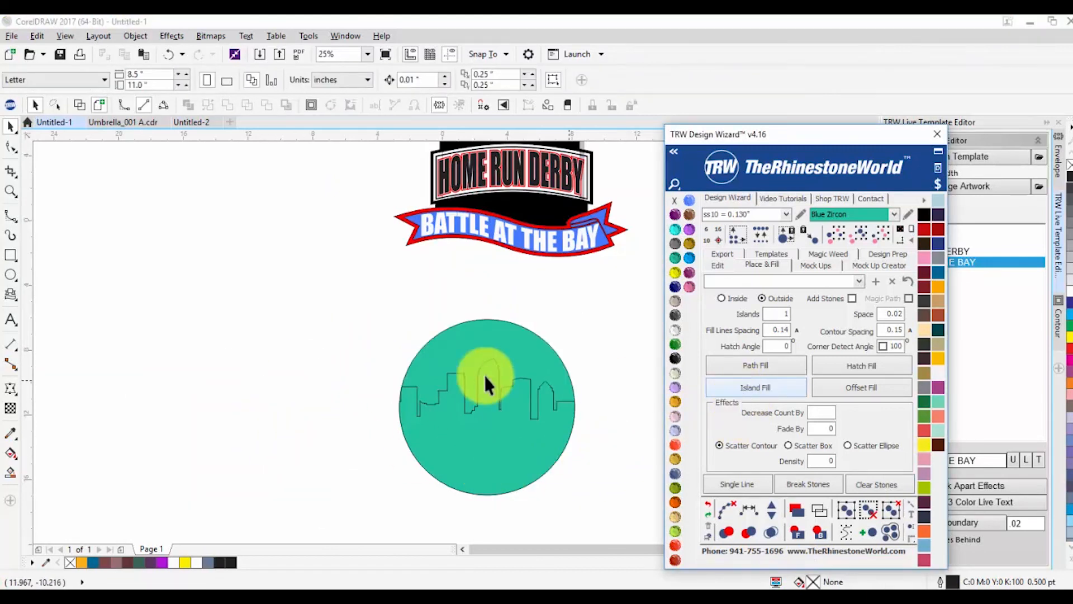
left_click(505, 344)
left_click(753, 386)
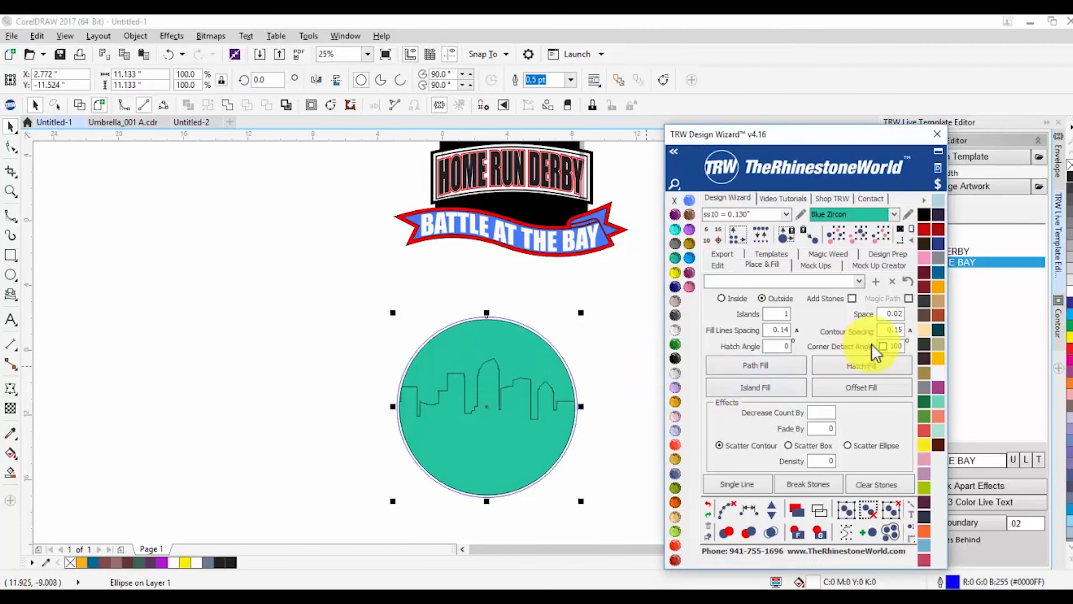
Step: Set the contour spacing to 0.3 and create a second outside contour around the first one with Island Fill
double_click(896, 331)
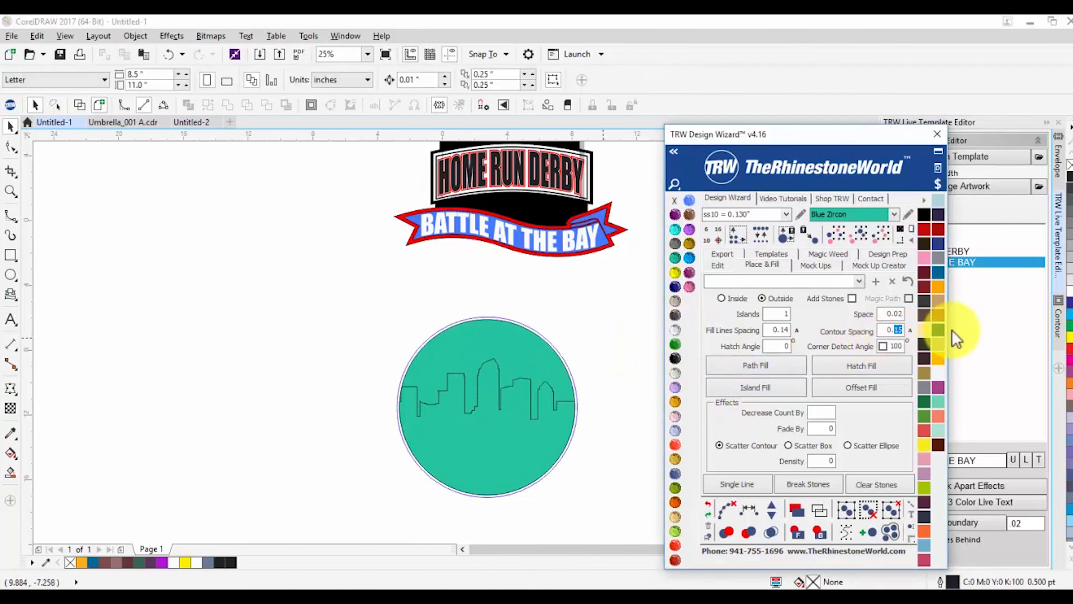
type("3")
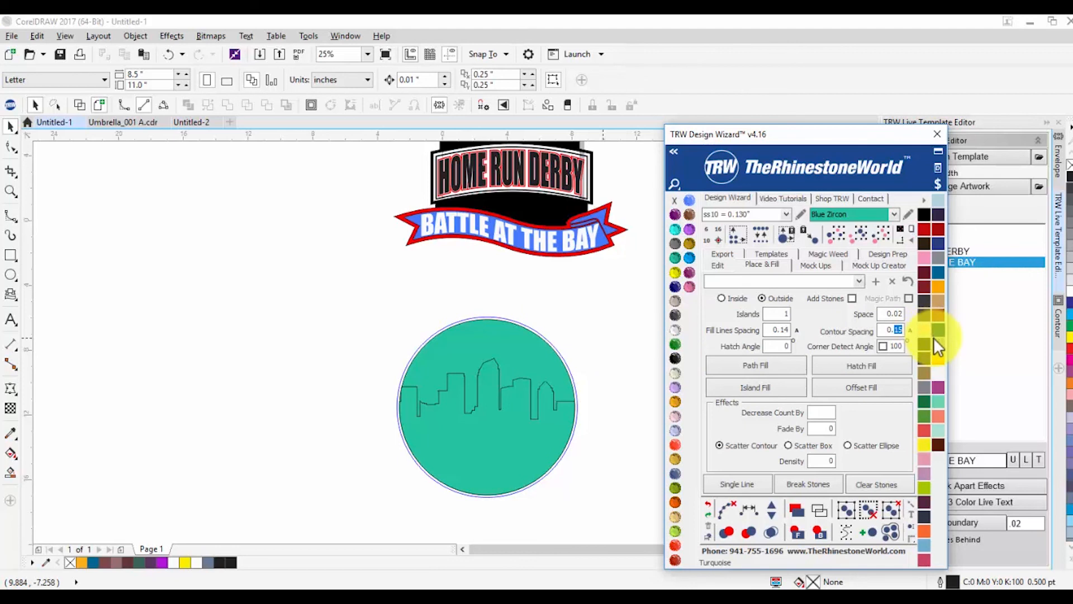
scroll(559, 345, "up", 2)
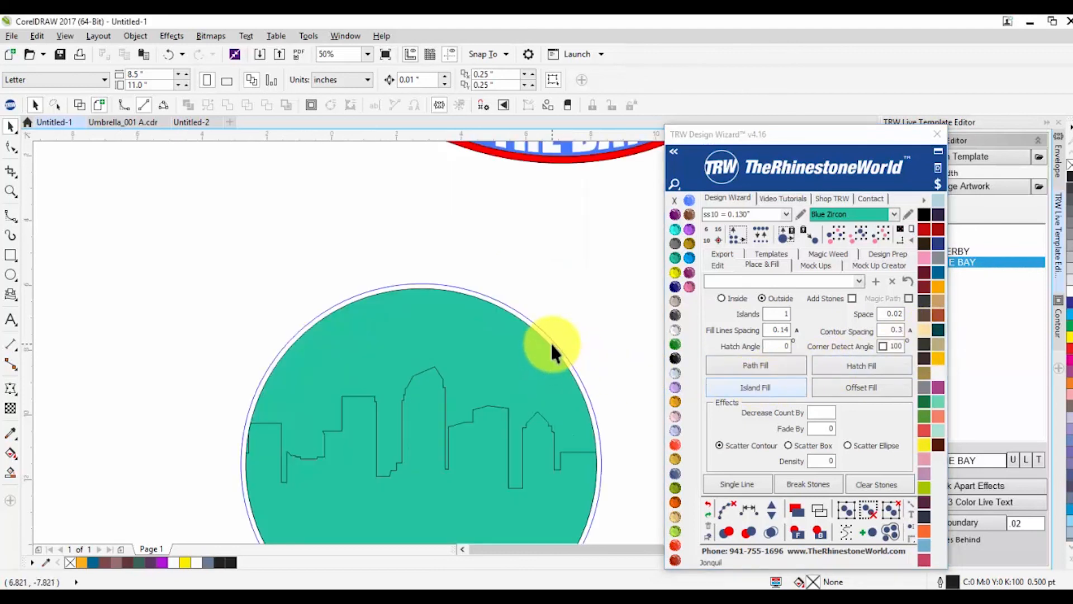
left_click(551, 342)
left_click(735, 381)
left_click(446, 282)
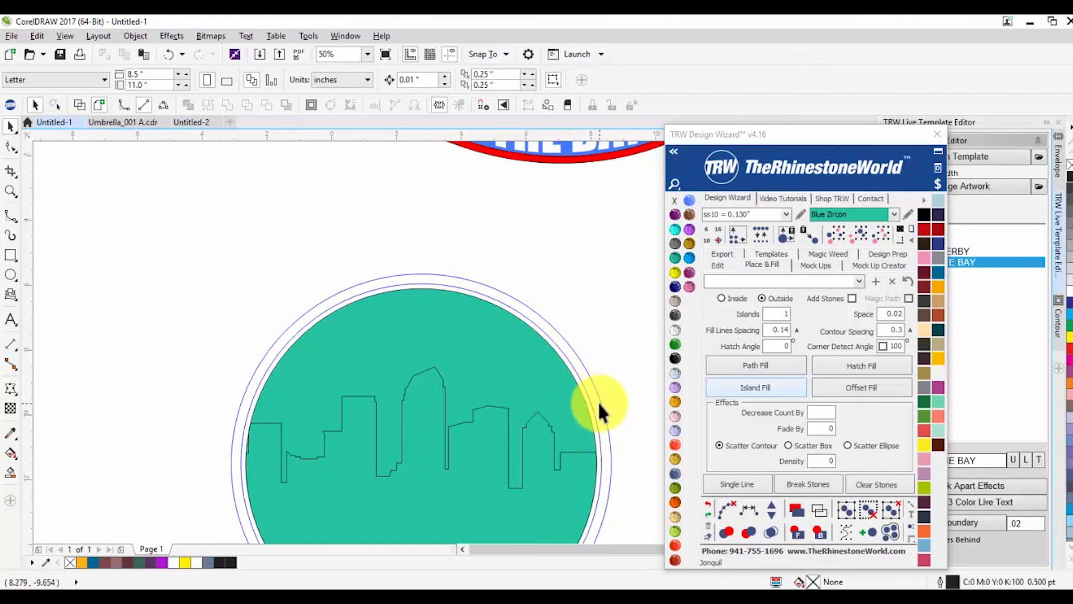
Step: Fill the inner contour circle with Emerald and the outer contour circle with Light Siam
scroll(599, 384, "up", 1)
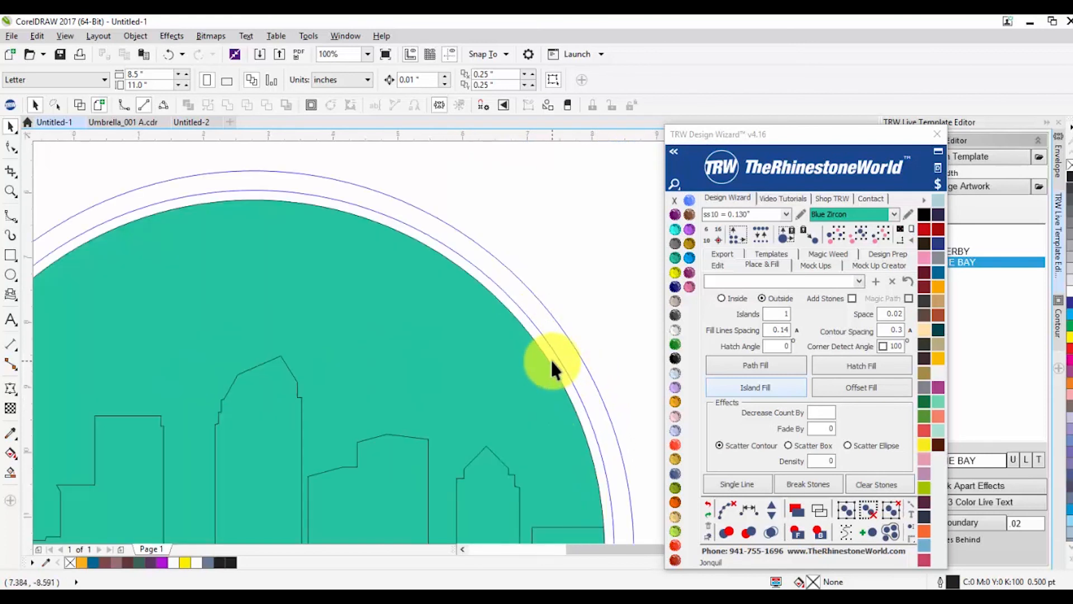
left_click(551, 357)
left_click(675, 345)
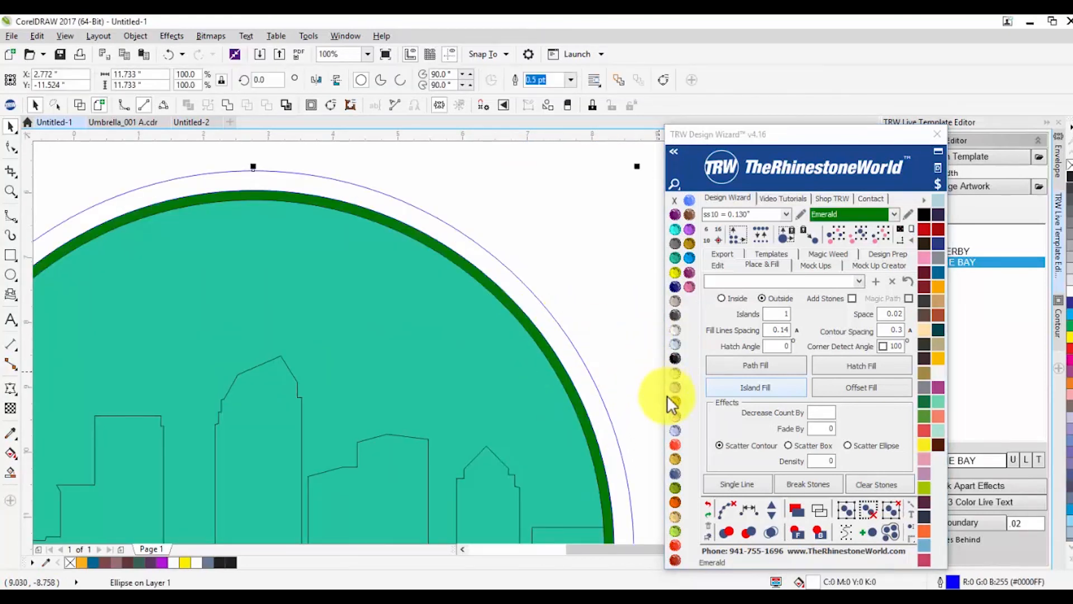
left_click(680, 442)
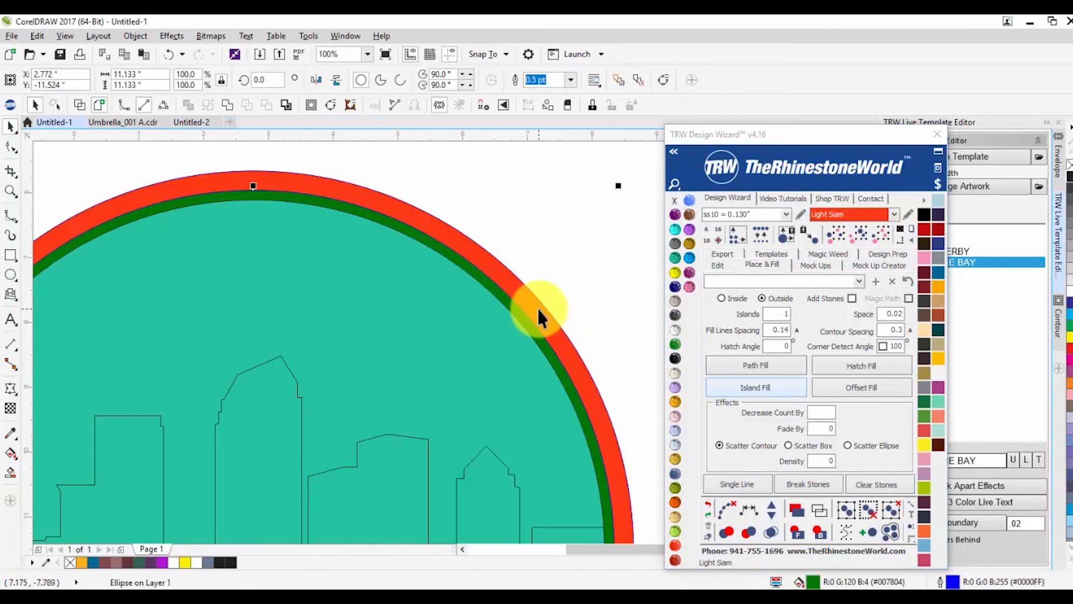
Step: Cut the Emerald circle out of the Light Siam circle to leave a red ring around the green circle
left_click(520, 272, "shift")
left_click(485, 79)
left_click(547, 234)
scroll(504, 281, "down", 1)
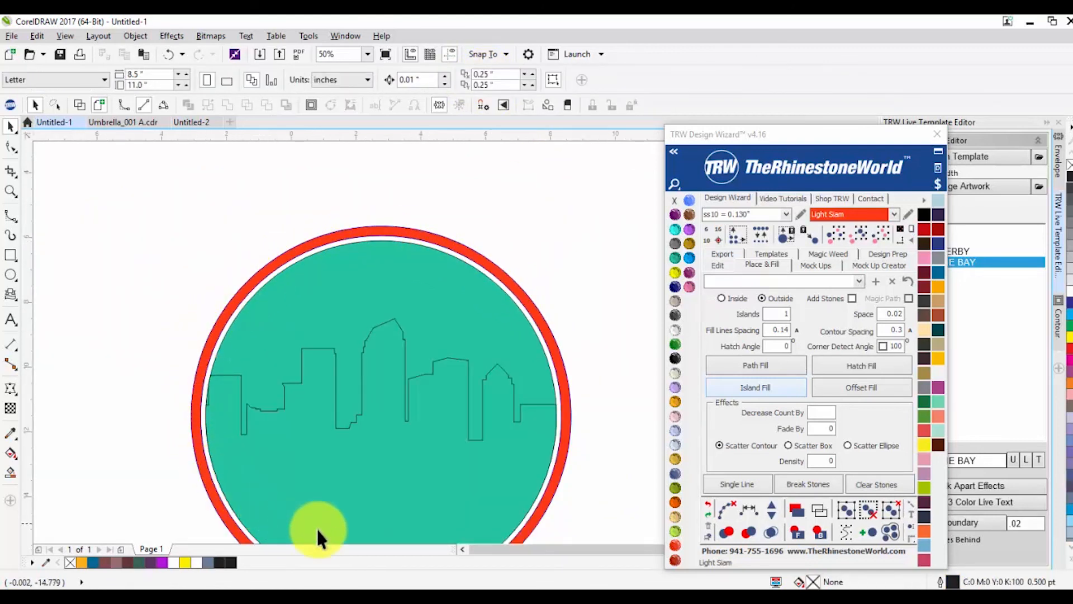
Step: Pull the full green circle out to the left and delete it, keeping the skyline shape inside the ring
scroll(576, 358, "down", 1)
left_click_drag(508, 336, 241, 324)
key("ctrl+z")
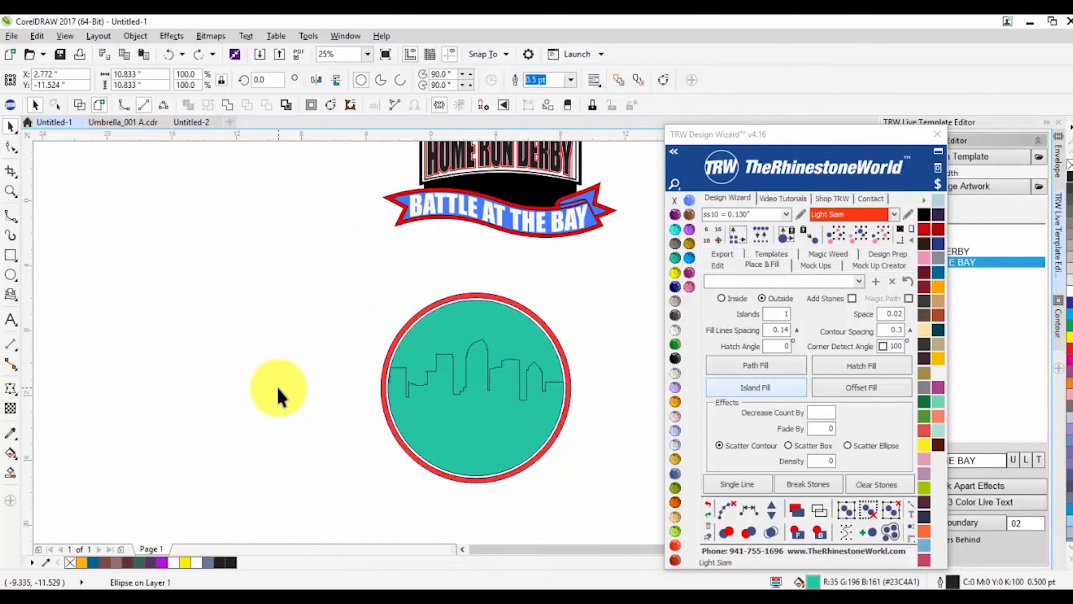
left_click(281, 396)
left_click_drag(481, 330, 176, 306)
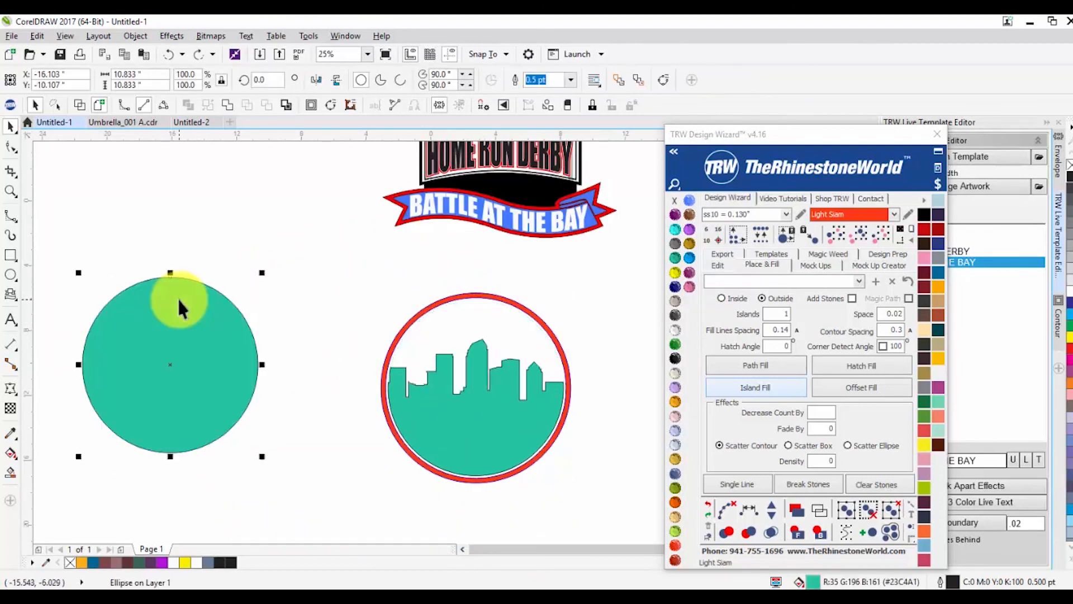
key("Delete")
Step: Weld the green skyline shape with the red ring and fill the result with Jet Black
left_click(499, 432)
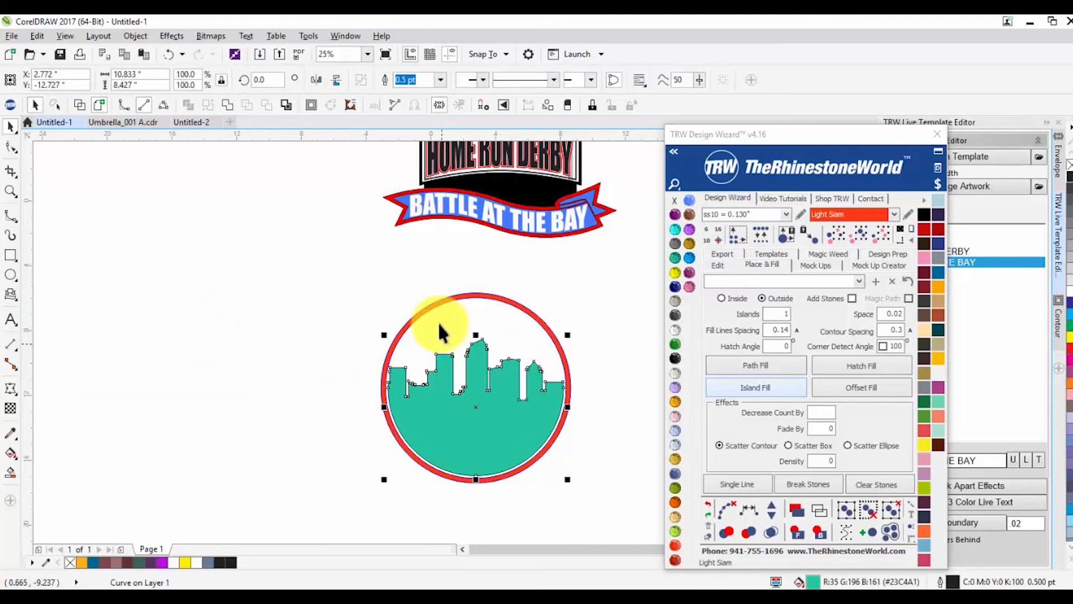
left_click(435, 309, "shift")
left_click(389, 79)
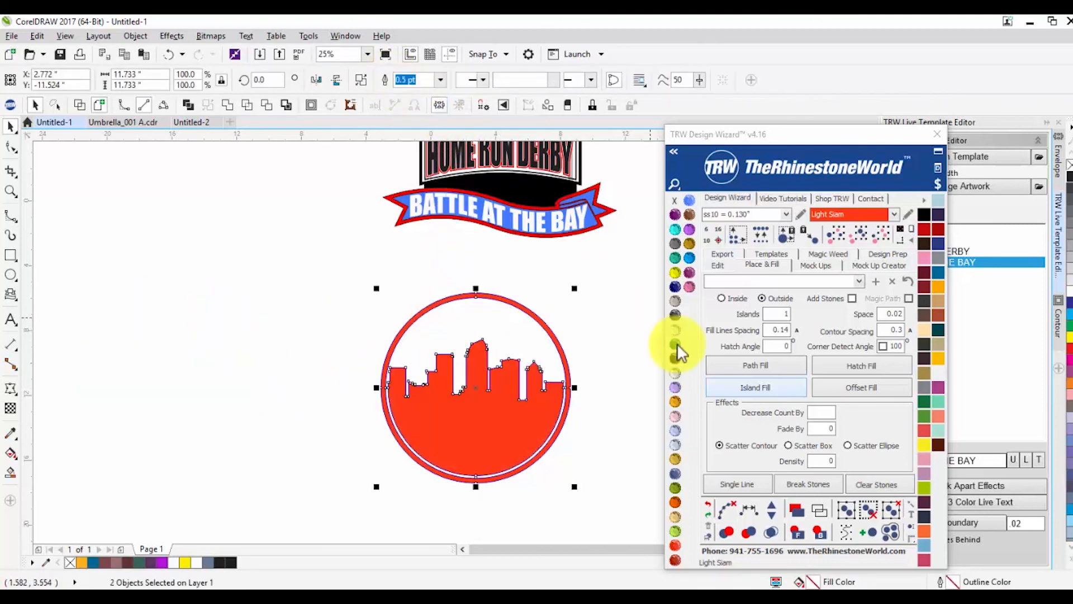
left_click(678, 359)
left_click(582, 386)
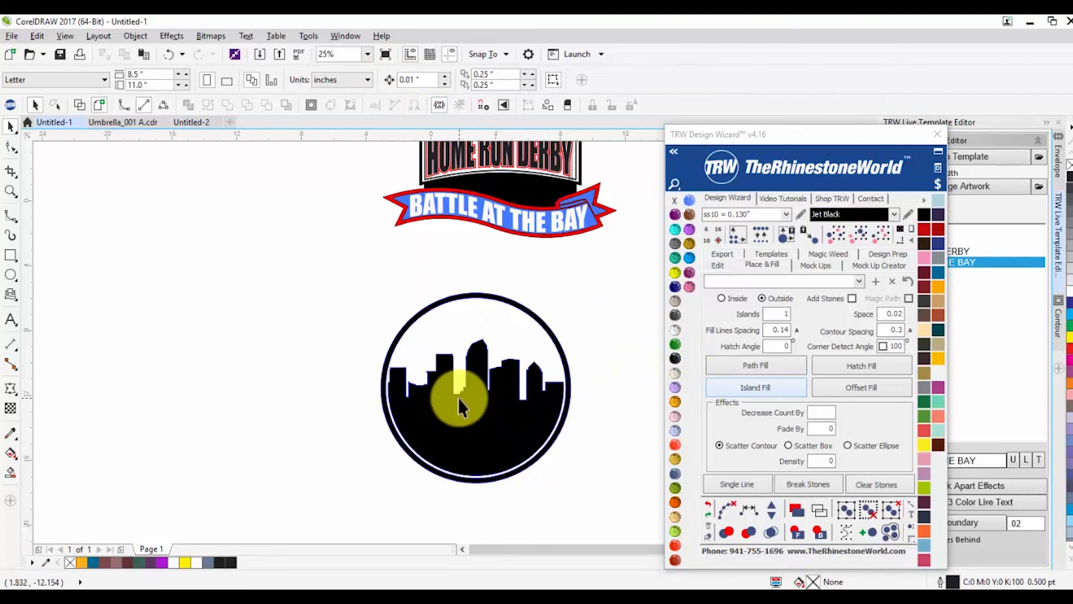
scroll(458, 398, "down", 2)
scroll(495, 391, "up", 2)
scroll(495, 390, "down", 1)
scroll(485, 394, "up", 1)
scroll(476, 404, "down", 1)
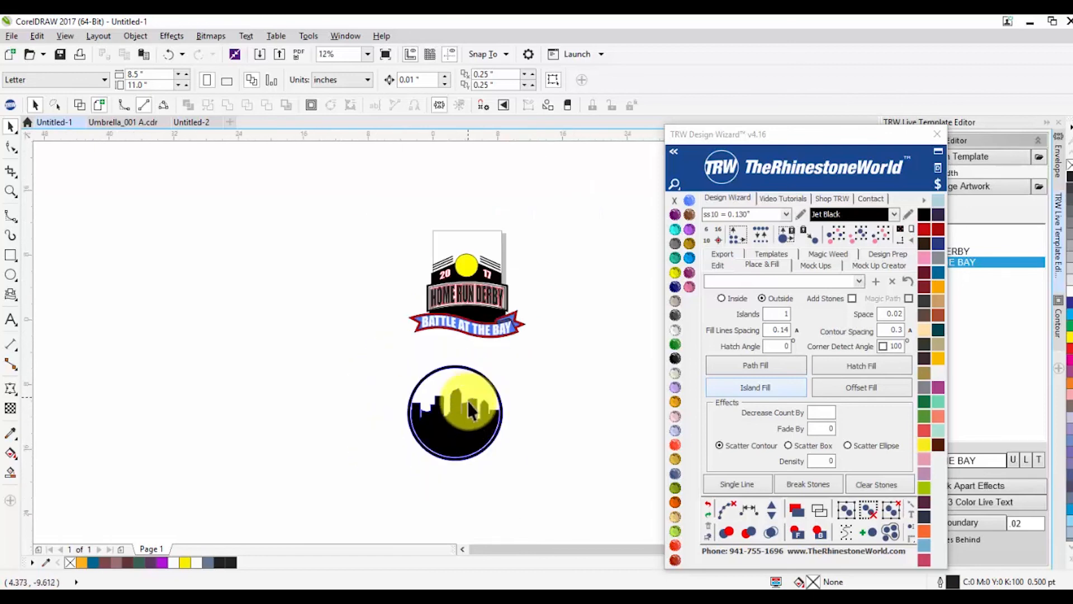
Step: Remove the outline from the black skyline emblem below the Home Run Derby design
scroll(469, 417, "up", 1)
left_click(463, 432)
right_click(675, 201)
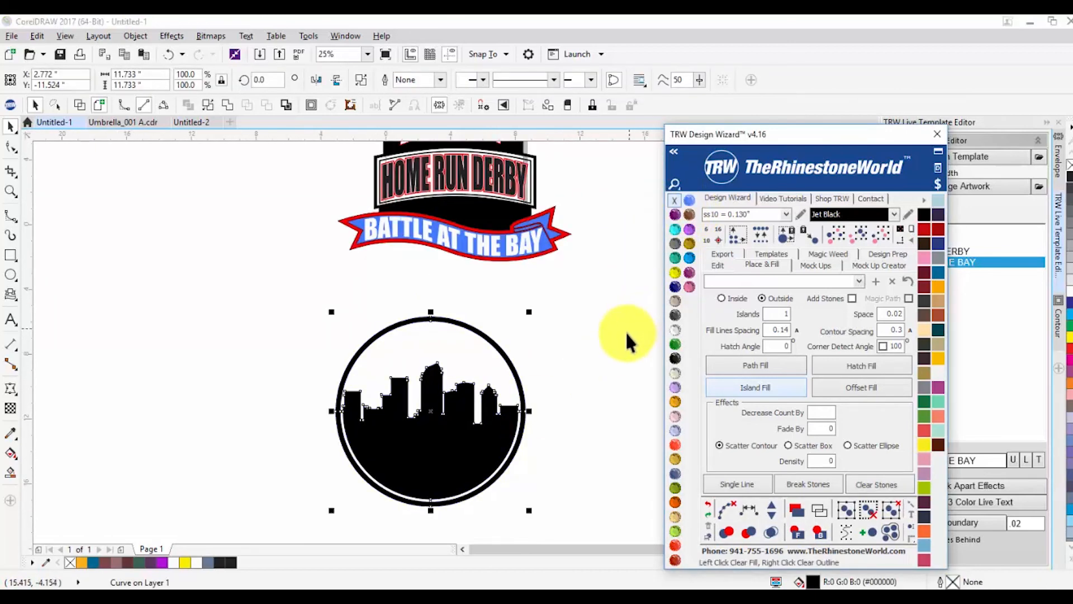
left_click(615, 345)
scroll(557, 390, "down", 1)
scroll(509, 247, "up", 2)
scroll(499, 254, "down", 2)
Step: Copy the skyline emblem into a new blank Letter-size document
left_click(479, 424)
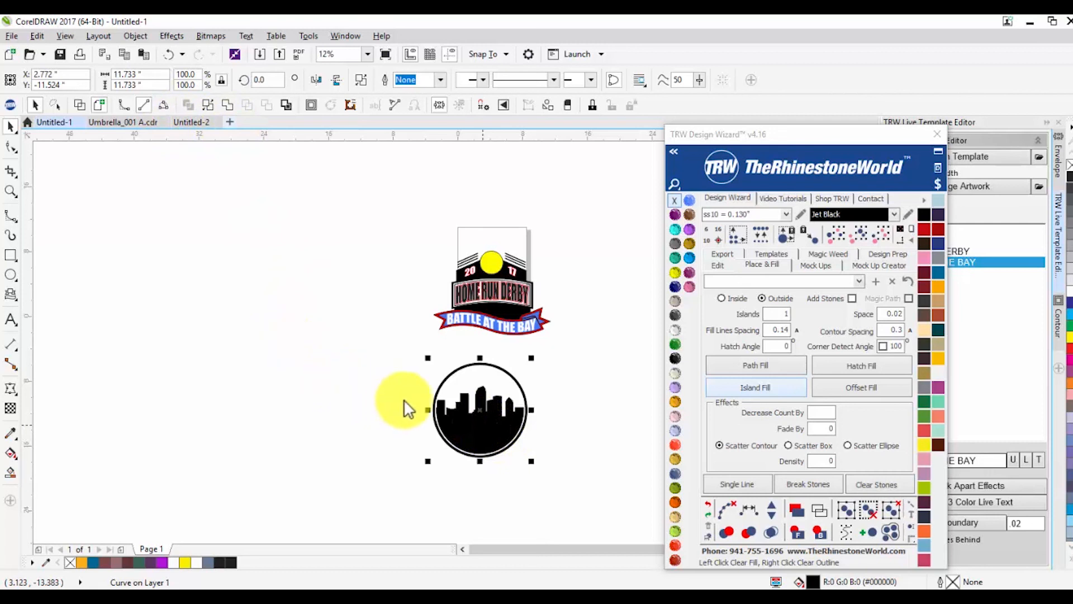
key("ctrl+n")
left_click(514, 447)
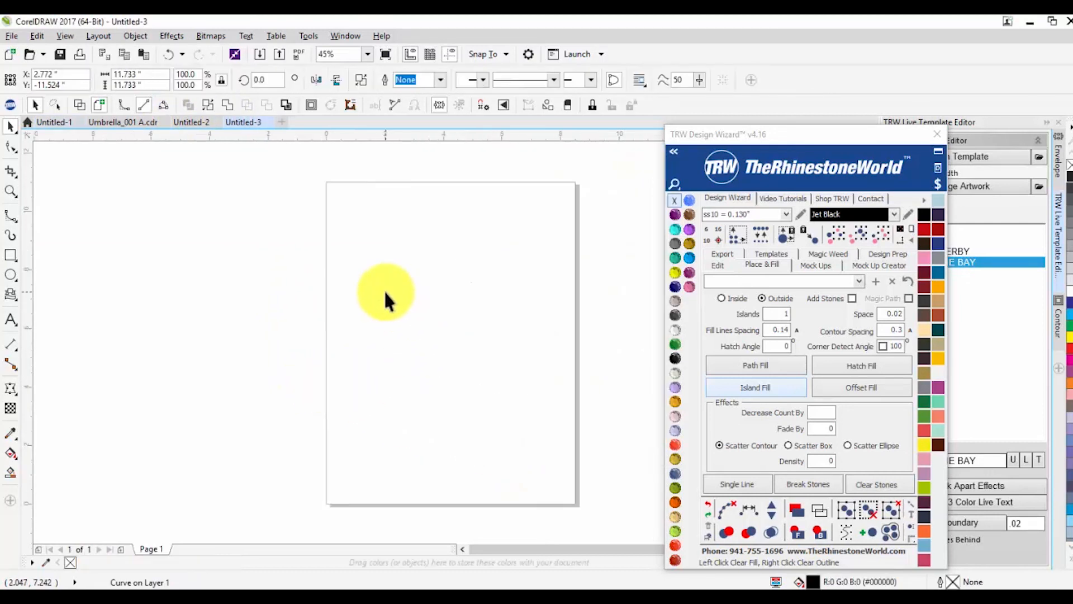
key("ctrl+v")
Step: Save the new document as a CDR file named tampa skyline in the Beach Clipart folder
left_click(11, 38)
left_click(48, 163)
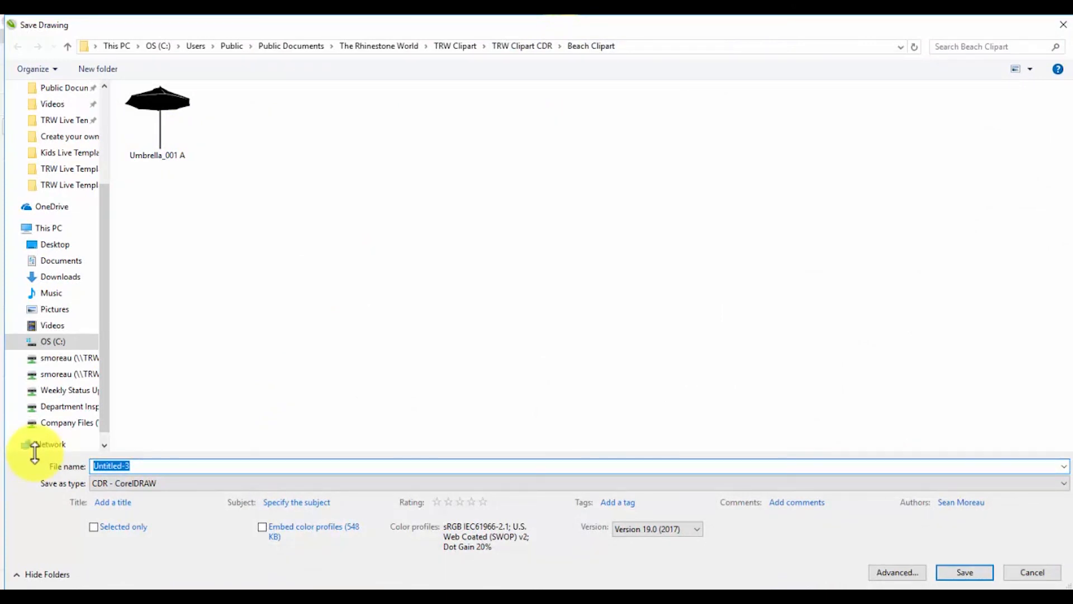
type("tampa skyline")
key("Return")
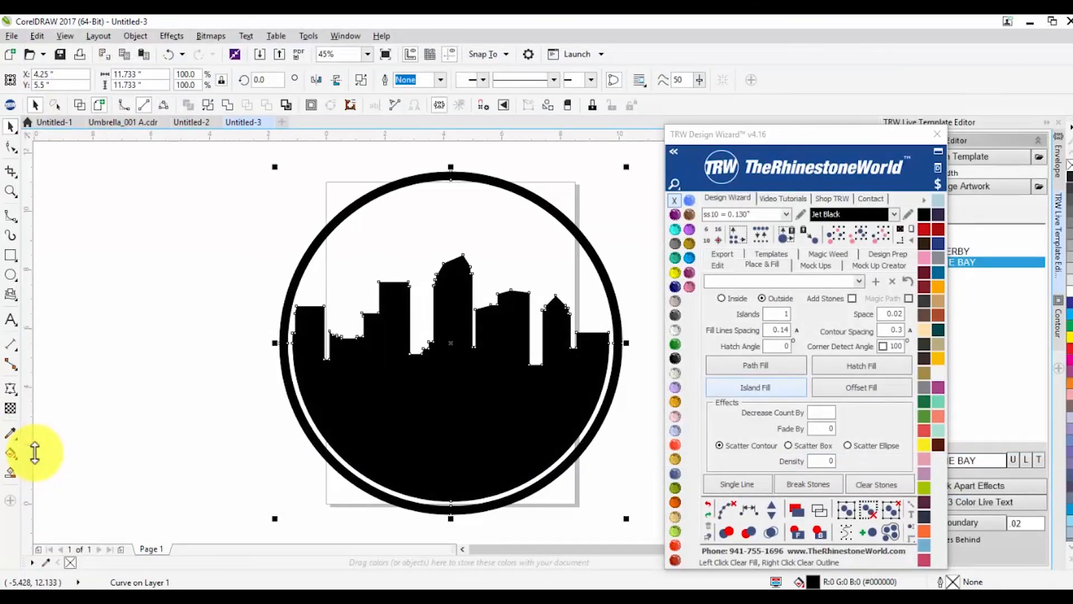
Step: In Untitled-1, replace the yellow circle above the lettering with the tampa skyline artwork from the Beach Clipart folder
left_click(50, 122)
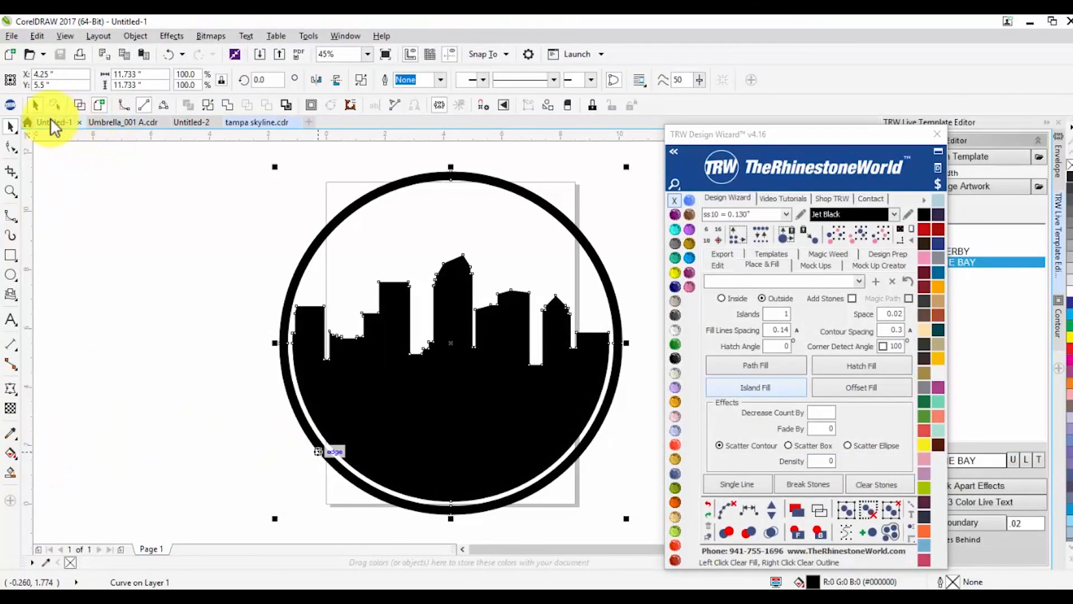
scroll(514, 260, "up", 4)
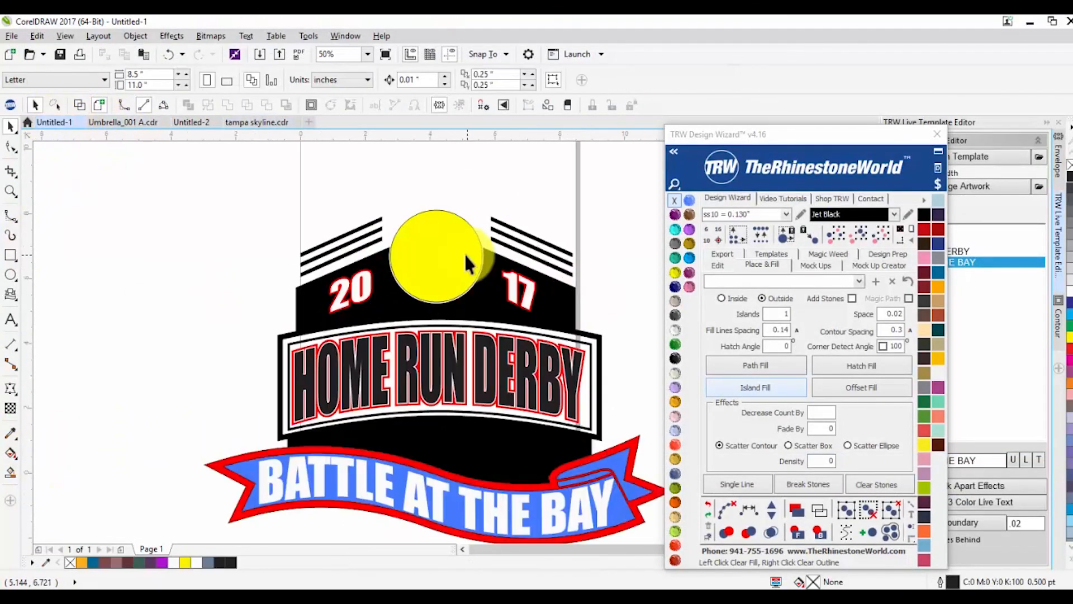
left_click(463, 251)
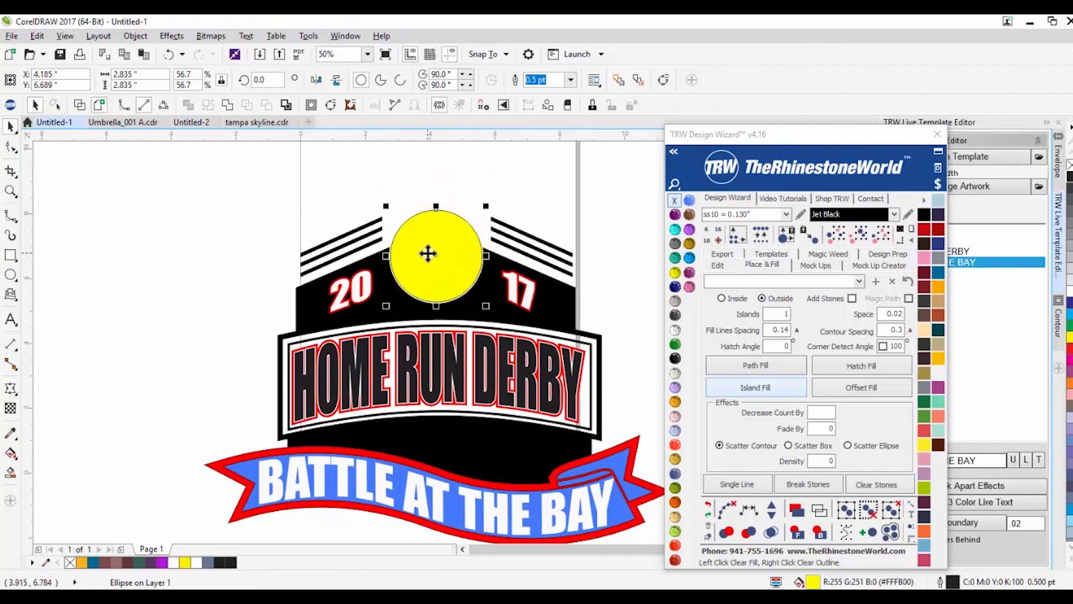
left_click_drag(830, 133, 905, 342)
left_click(984, 183)
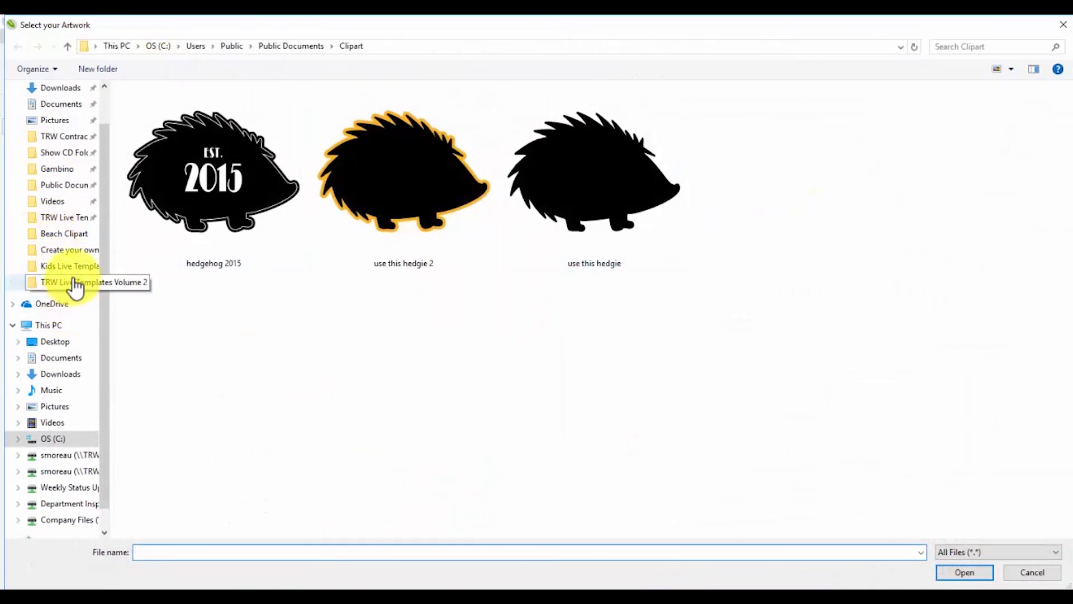
left_click(82, 284)
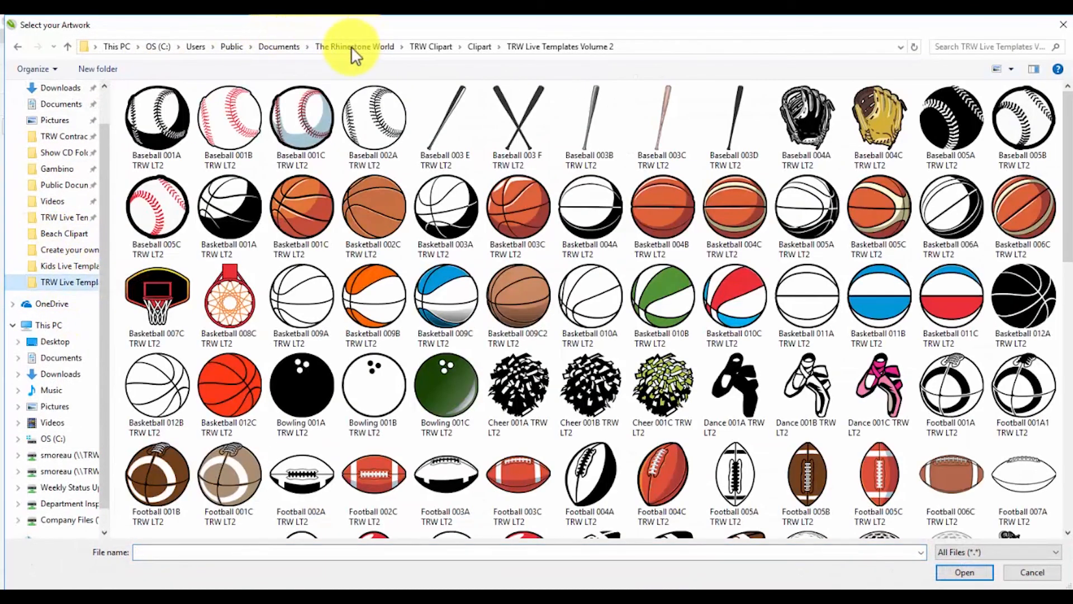
left_click(429, 48)
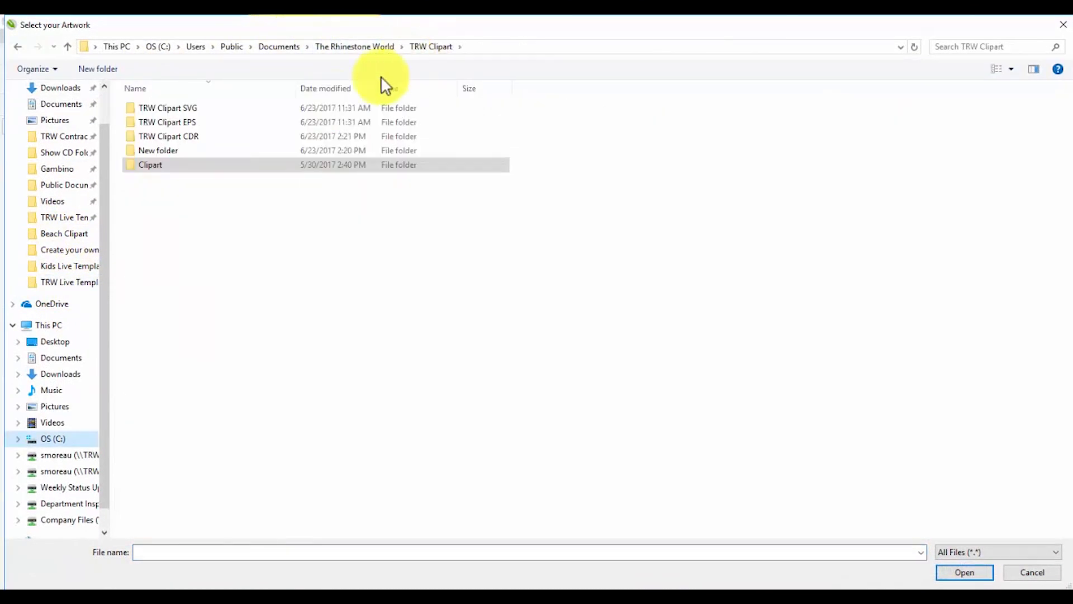
double_click(209, 137)
double_click(212, 109)
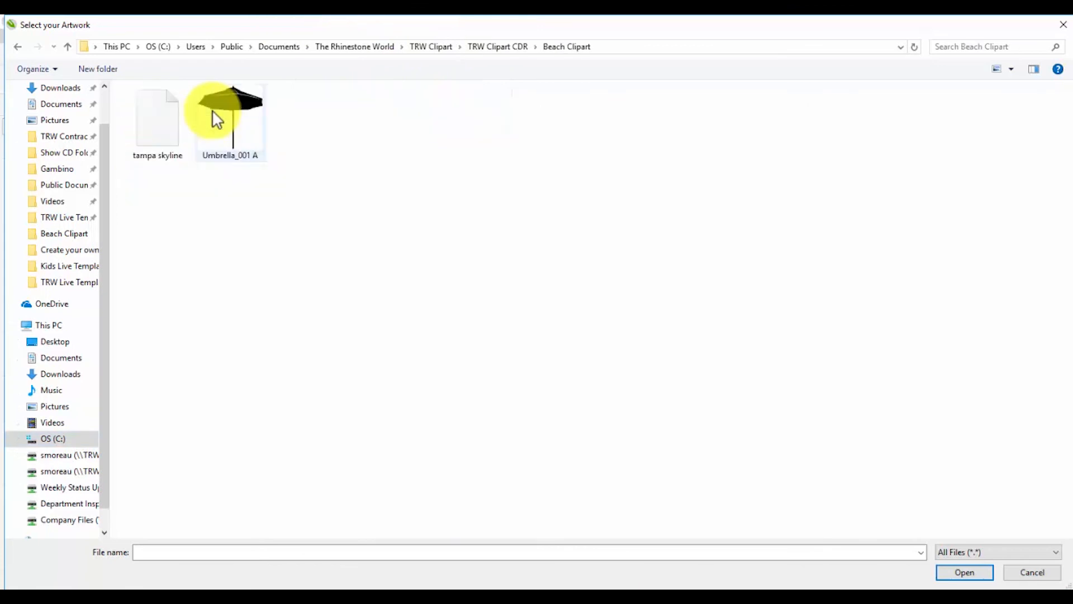
double_click(169, 129)
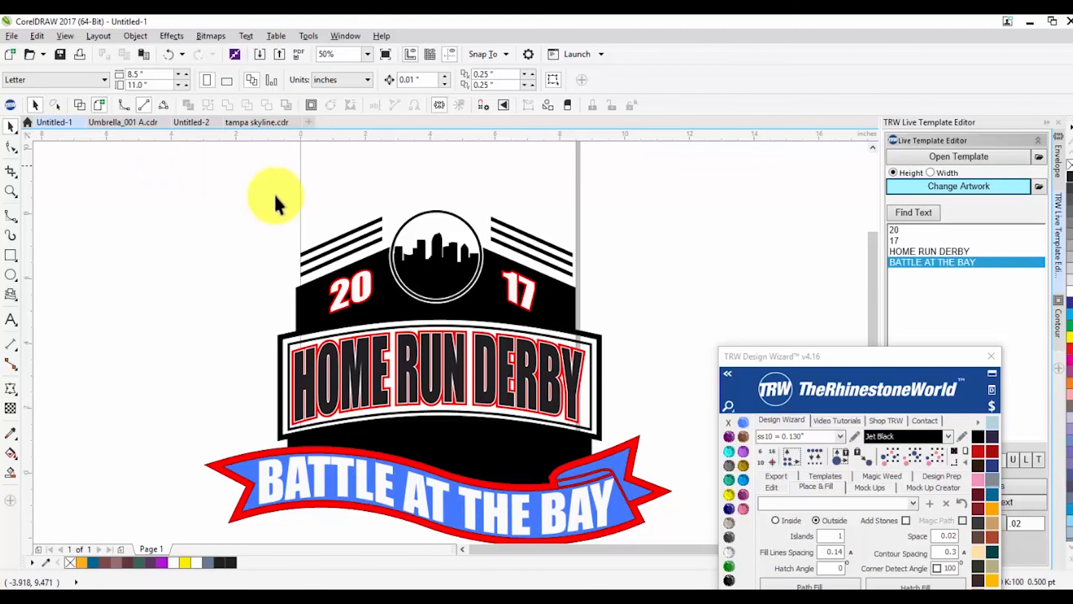
Step: Try swapping the skyline in the design for the "use this hedgie" artwork, scaled down to about 2.71 by 1.88 inches
scroll(415, 250, "down", 5)
scroll(372, 320, "up", 2)
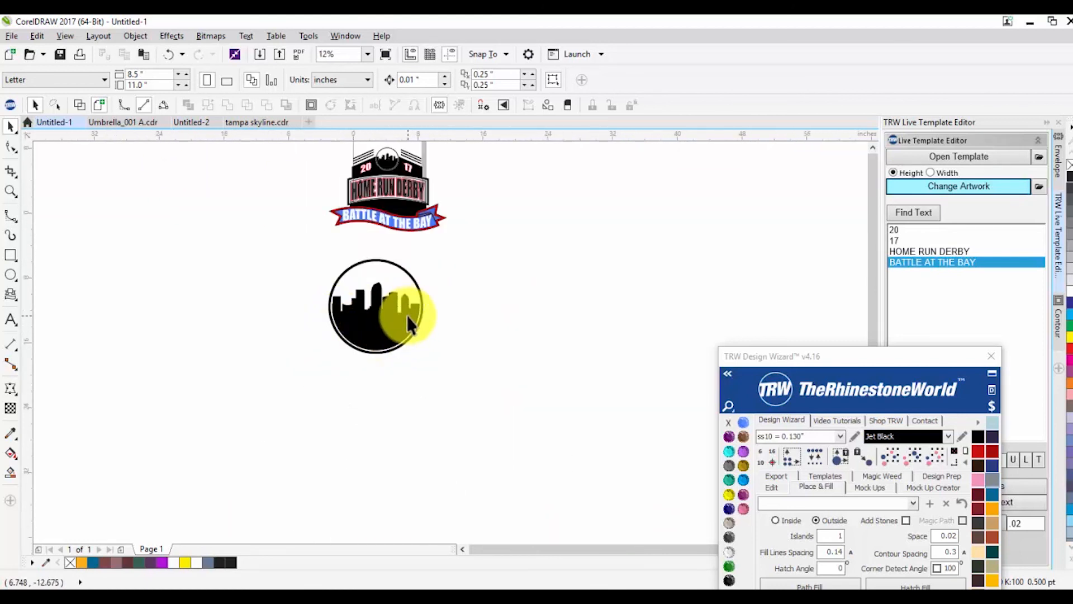
scroll(442, 352, "down", 2)
scroll(439, 260, "up", 7)
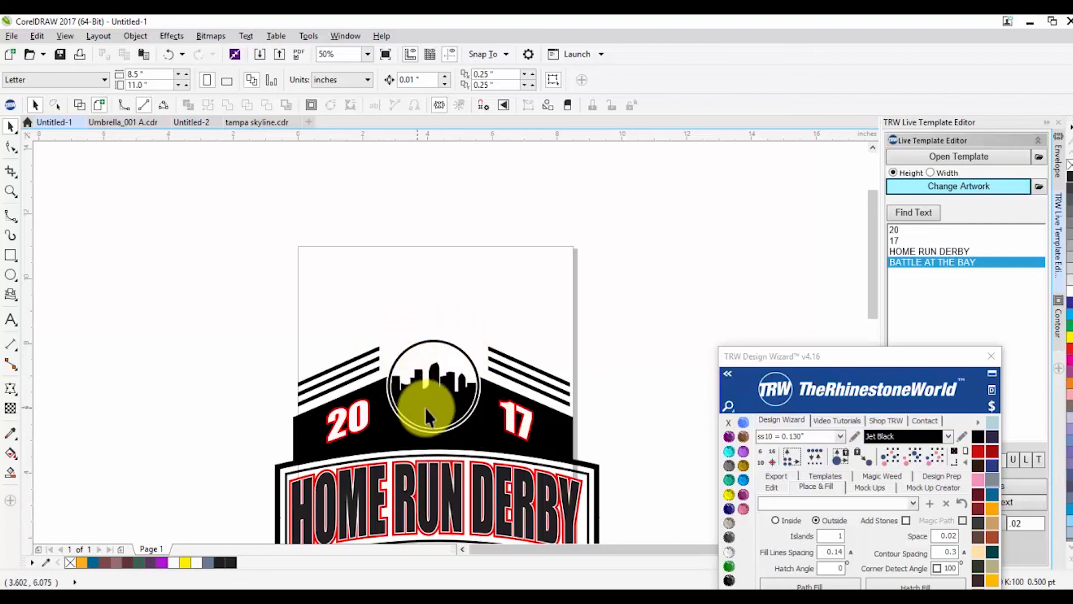
left_click(458, 397)
left_click(994, 183)
double_click(590, 188)
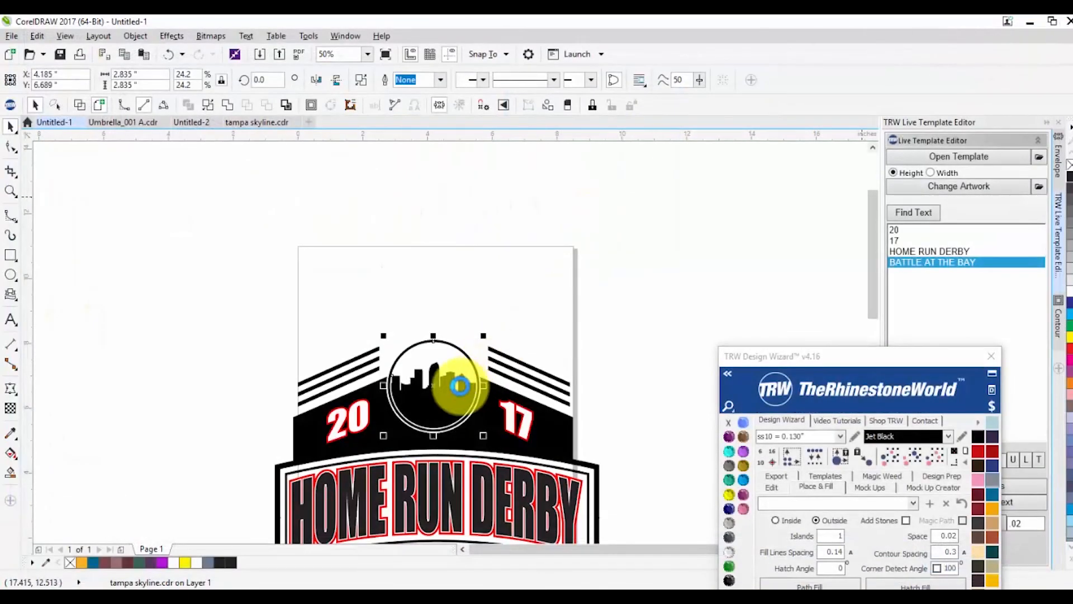
scroll(440, 414, "up", 2)
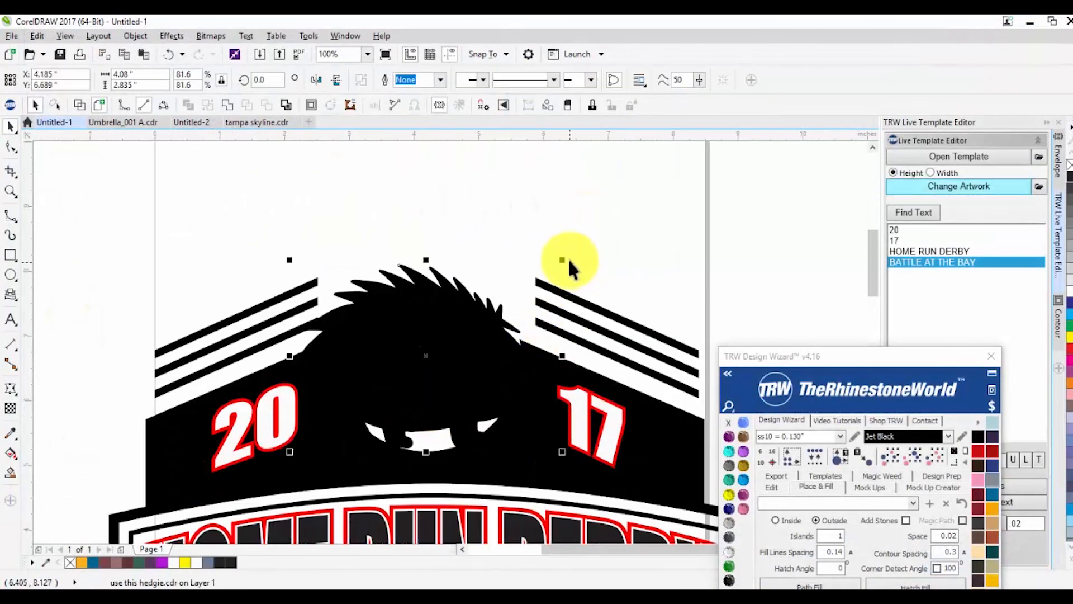
left_click_drag(563, 257, 519, 285)
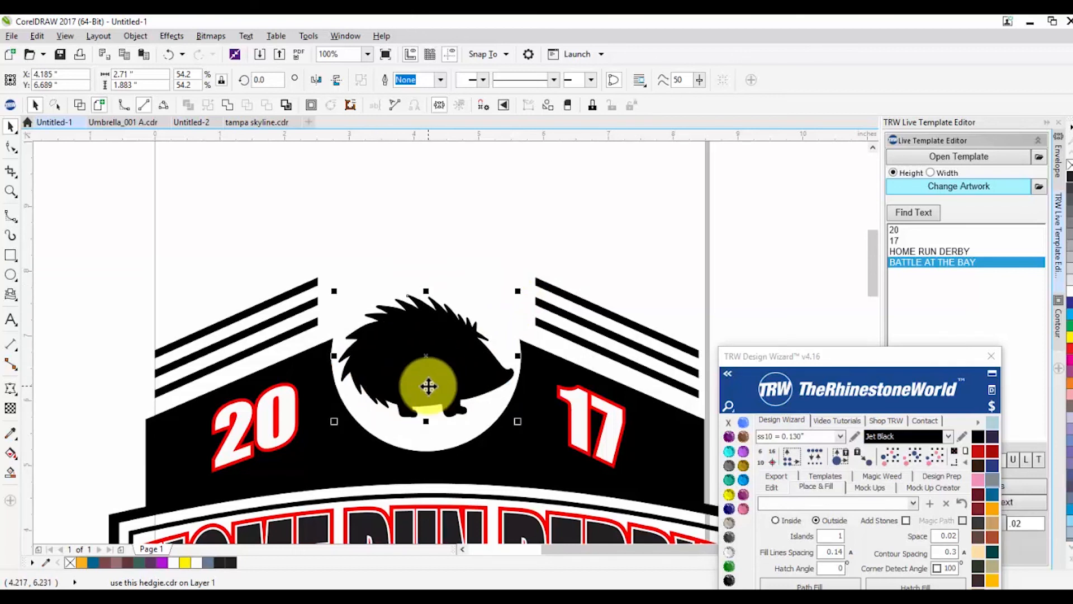
Step: Undo the hedgehog artwork's deletion, scaling and swap to restore the skyline emblem in the design, and select the emblem
key("Delete")
key("ctrl+z")
key("ctrl+z")
key("ctrl+z")
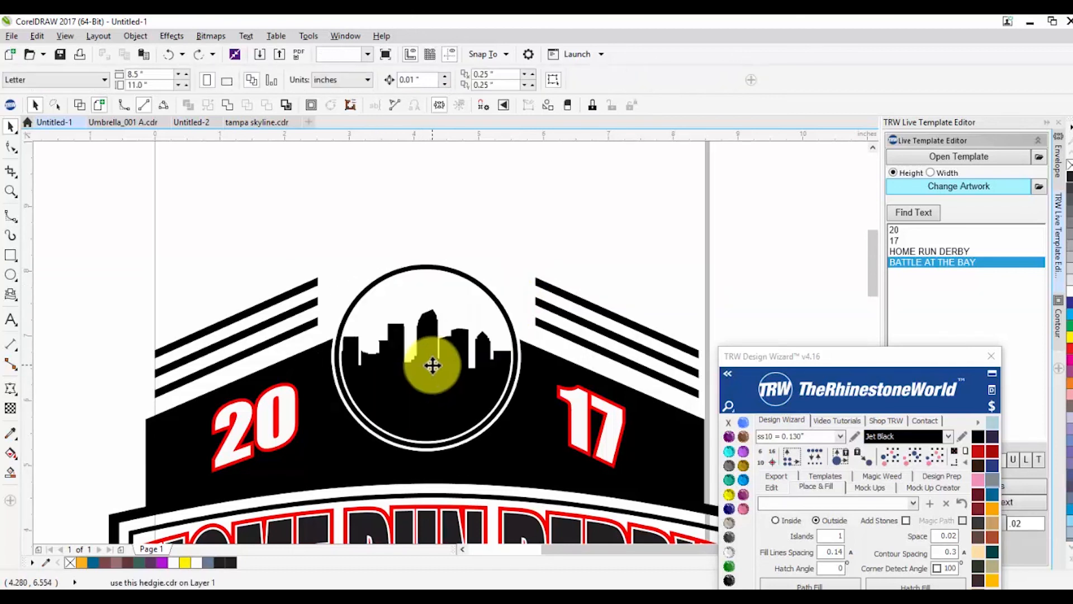
left_click(437, 369)
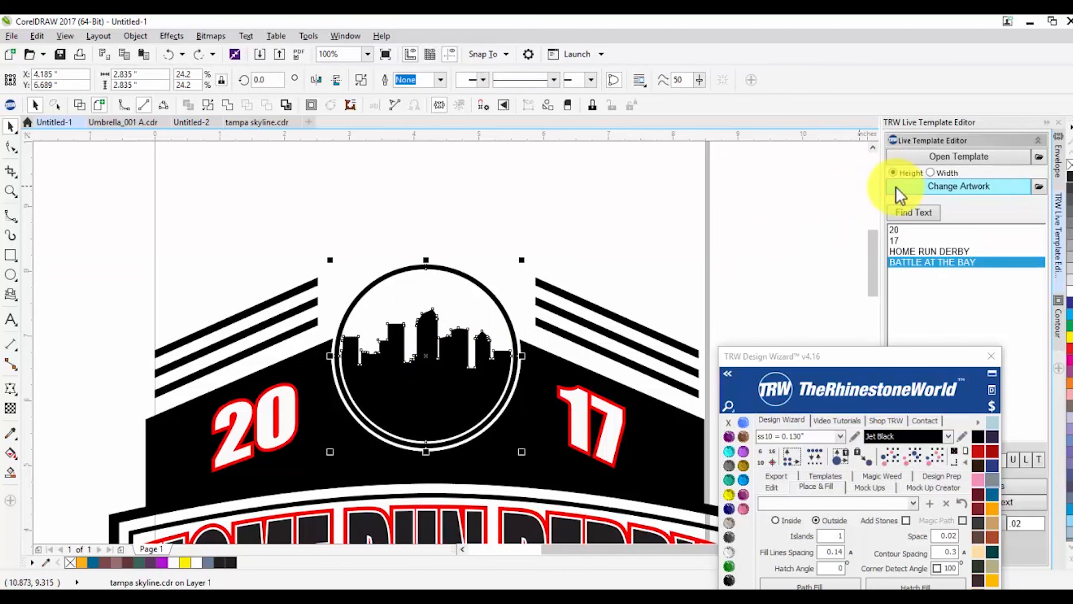
left_click(900, 186)
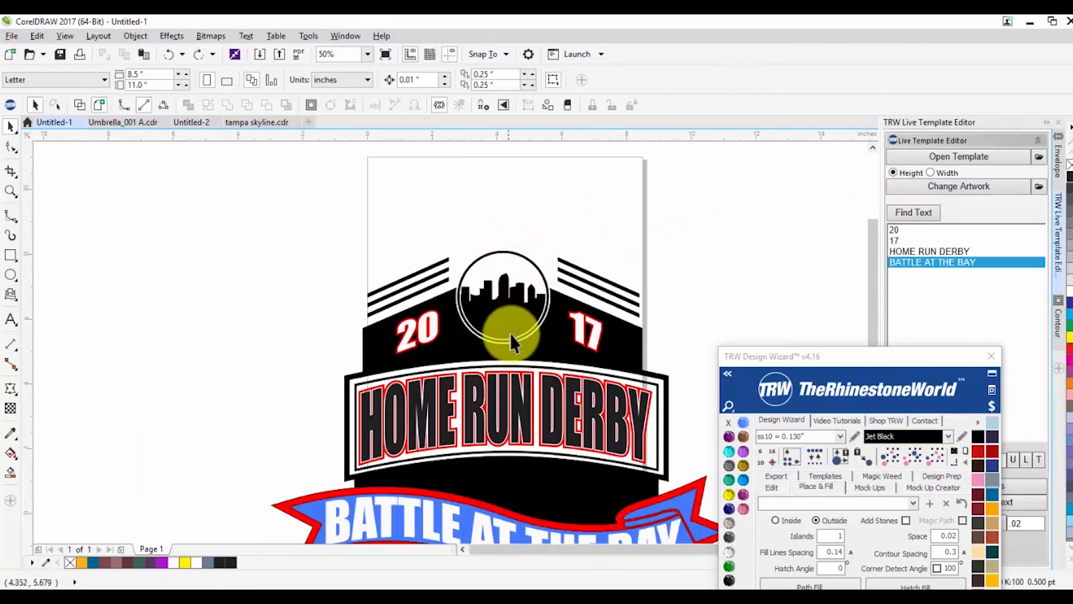
Step: Examine the assembled Home Run Derby design, its ribbon lettering and the large skyline emblem below it
scroll(500, 213, "down", 1)
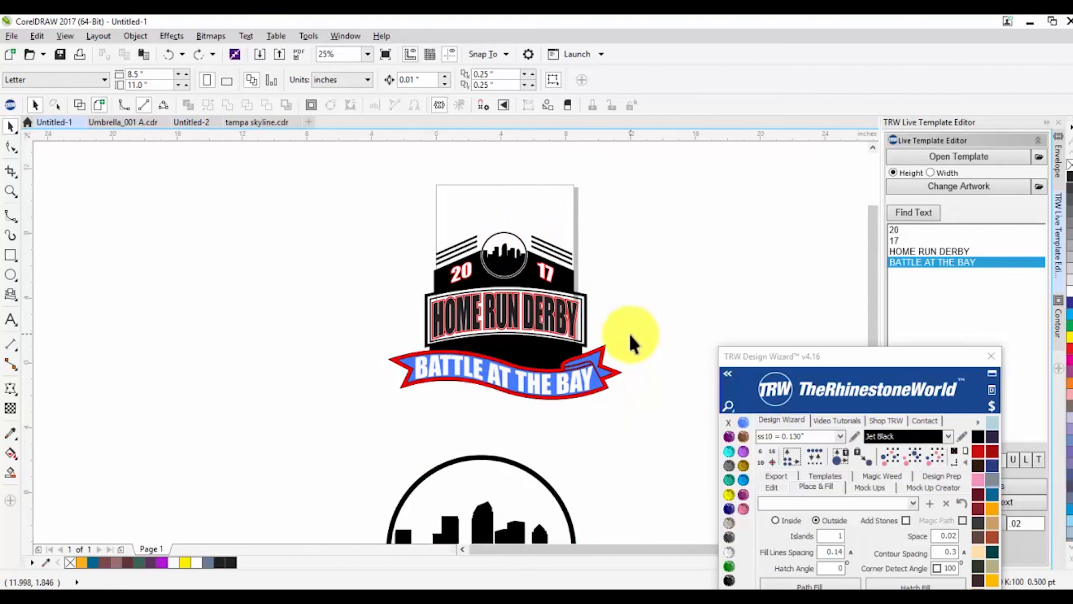
scroll(552, 330, "down", 1)
scroll(555, 347, "up", 1)
scroll(555, 347, "down", 1)
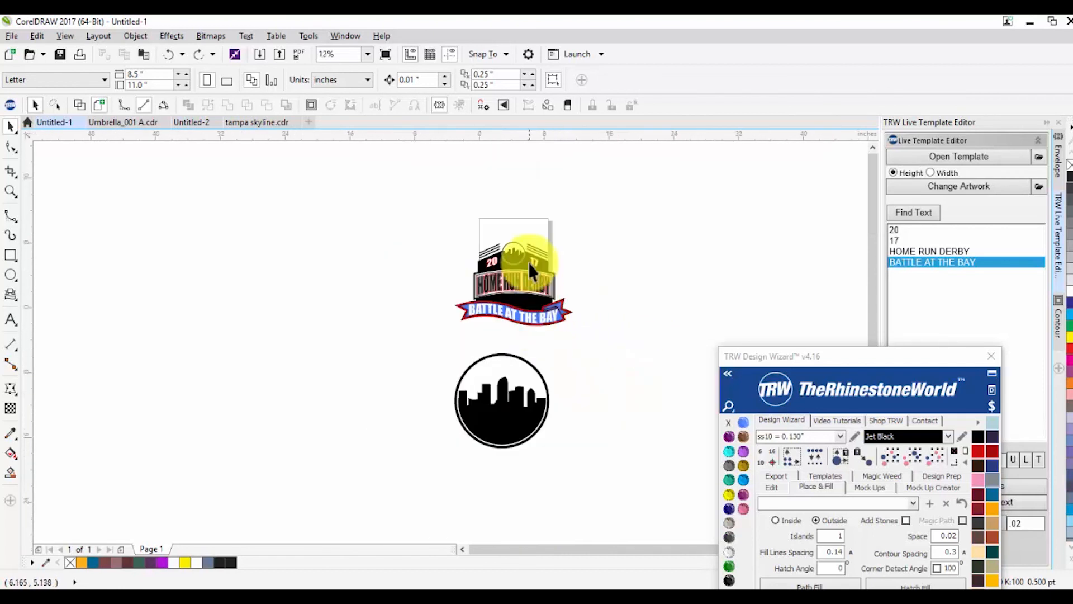
scroll(528, 263, "up", 1)
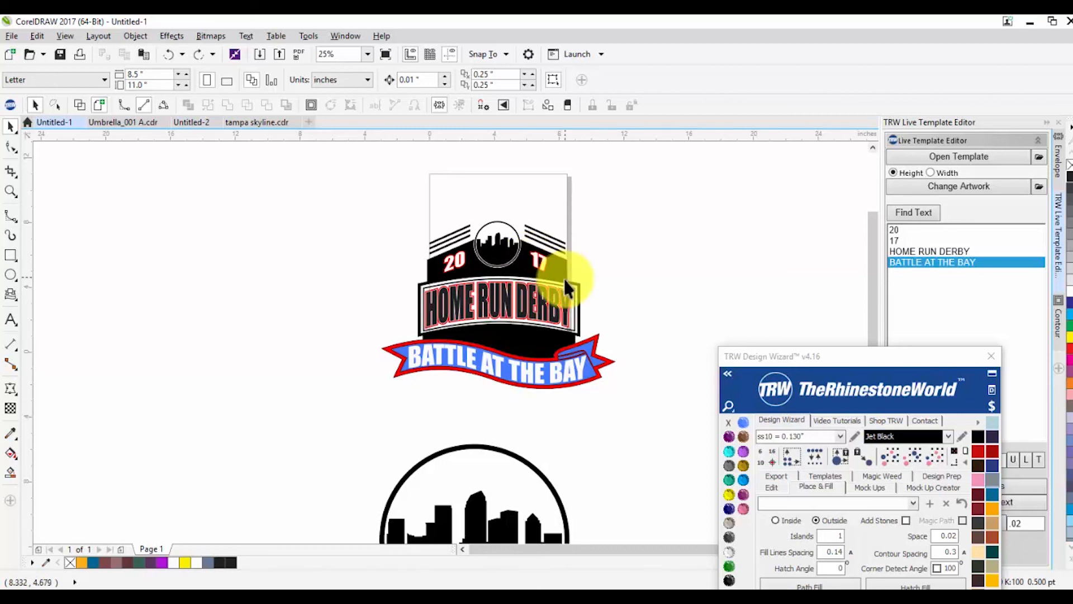
scroll(531, 338, "up", 1)
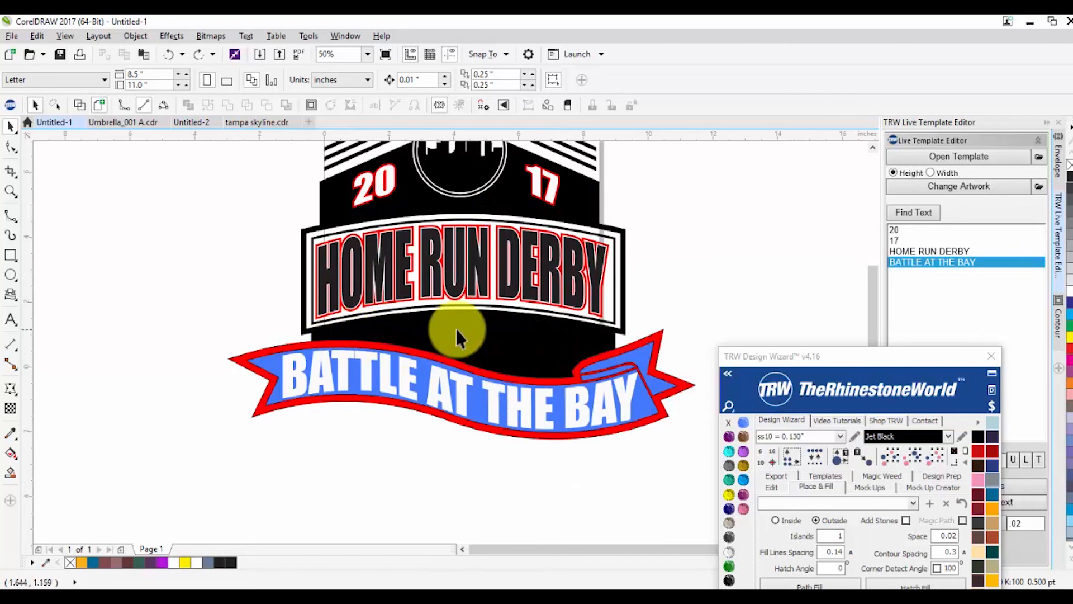
scroll(471, 332, "down", 1)
scroll(471, 332, "up", 1)
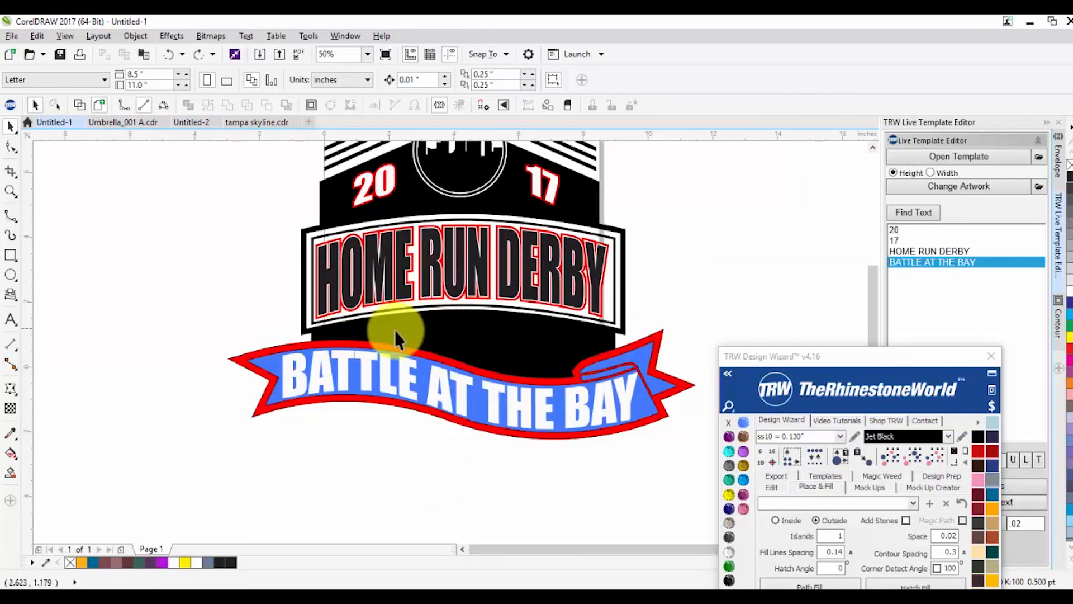
scroll(462, 337, "down", 1)
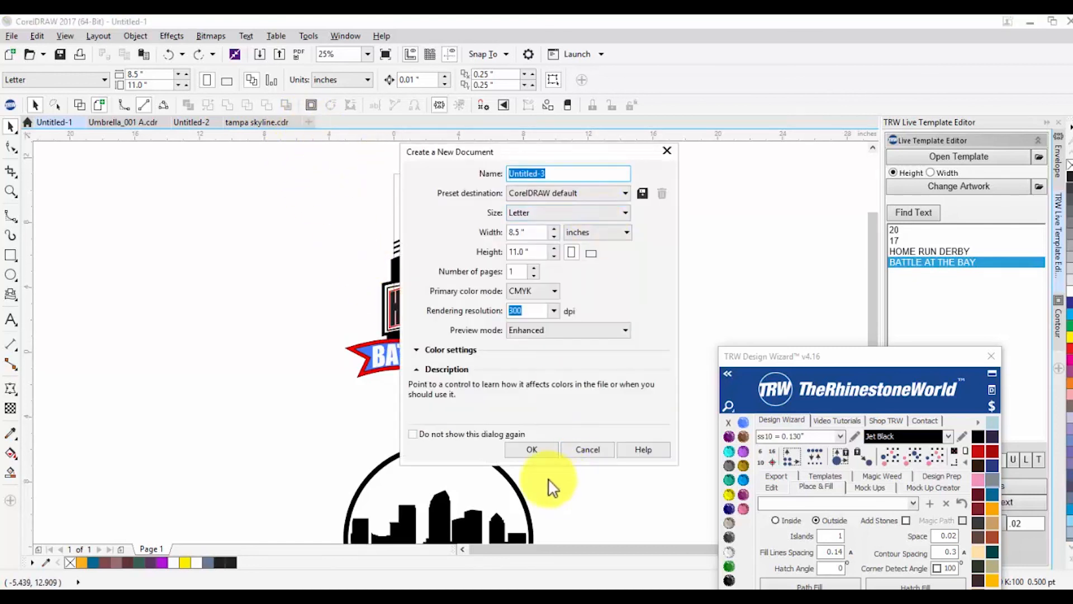
Step: Create another blank Letter-size document with the default settings and return to Untitled-1
left_click(516, 447)
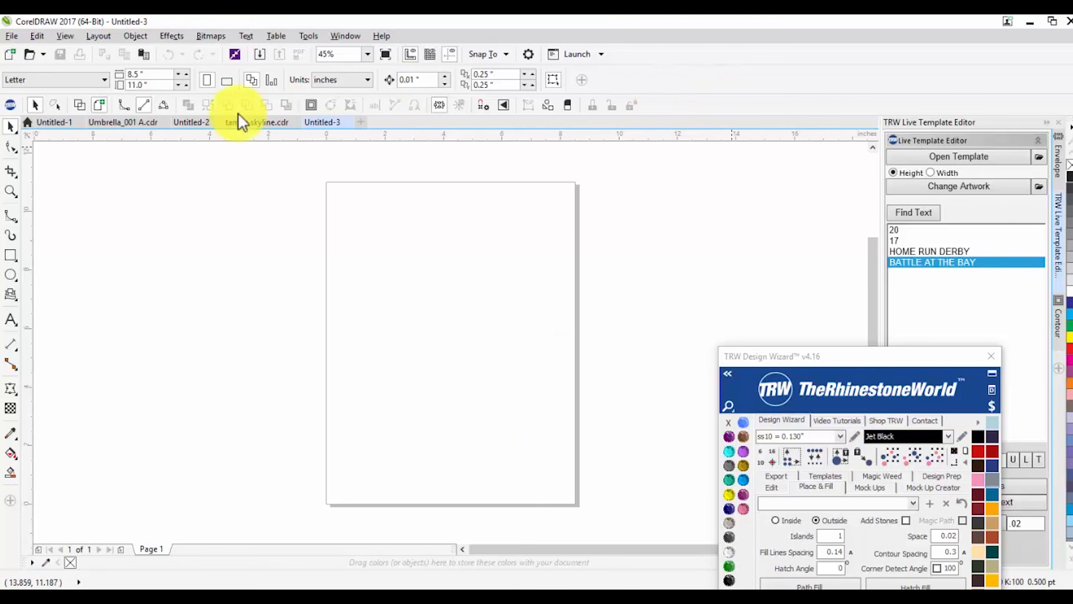
left_click(47, 128)
scroll(321, 253, "down", 2)
Step: Try a black-to-white fountain fill on the large skyline emblem below the design
left_click(333, 319)
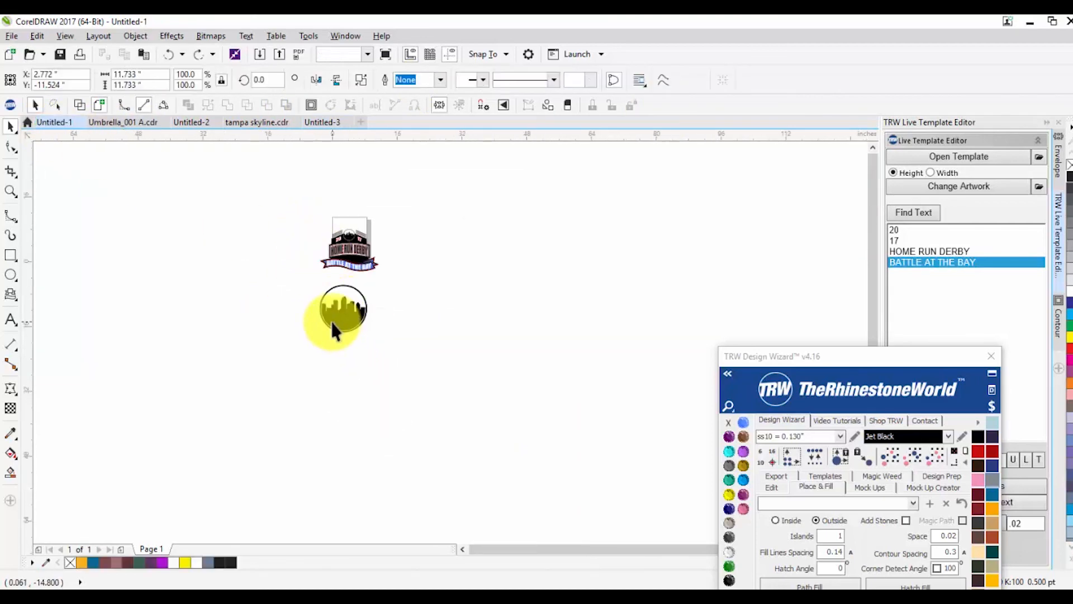
scroll(357, 314, "up", 2)
left_click_drag(815, 364, 913, 47)
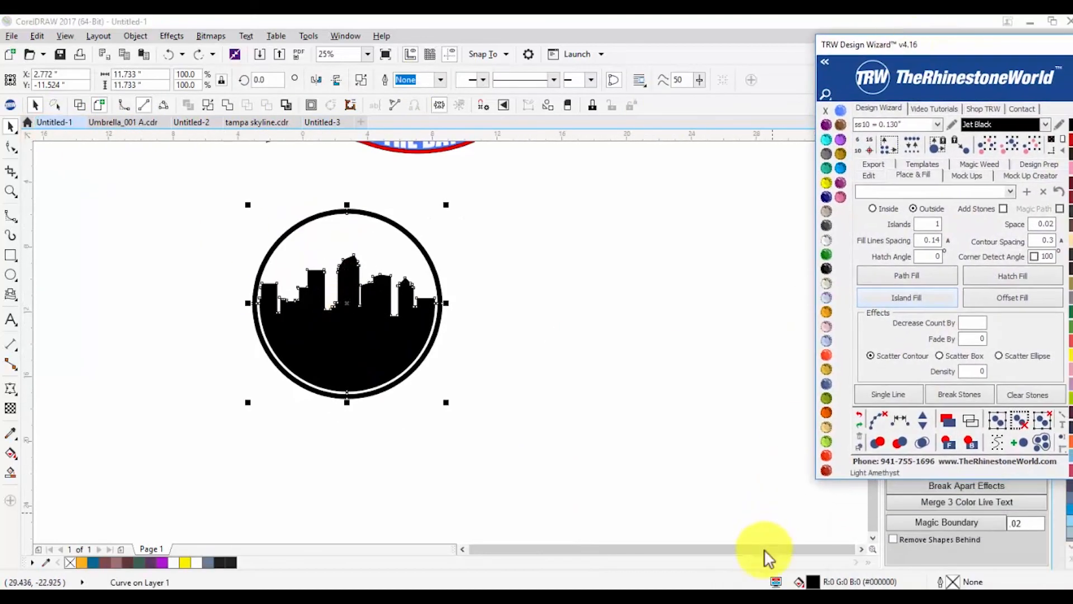
double_click(817, 583)
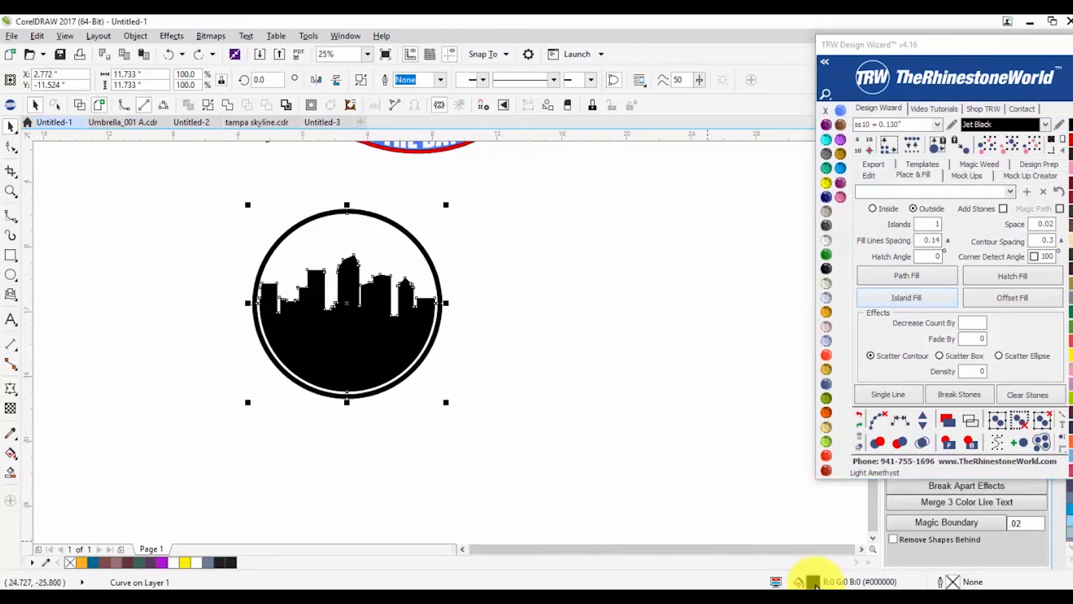
left_click_drag(492, 179, 652, 174)
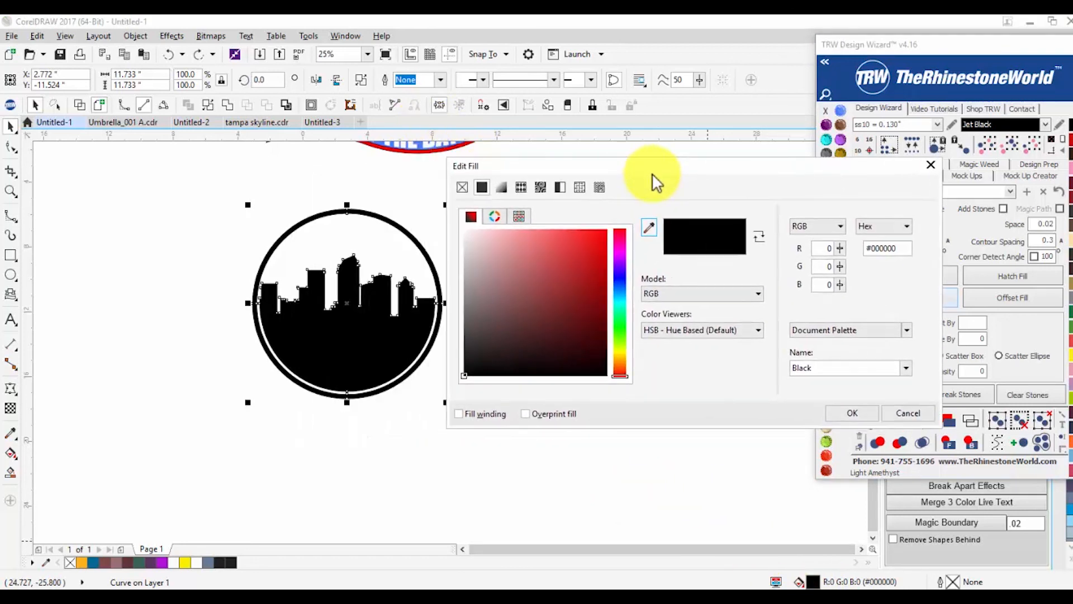
left_click(501, 187)
left_click_drag(619, 167, 757, 143)
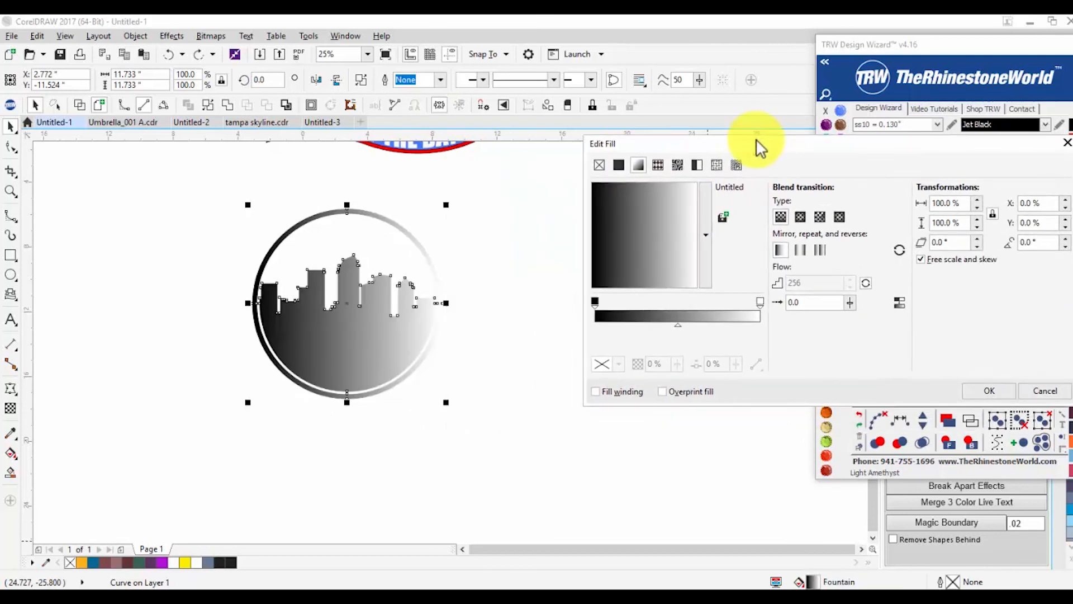
Step: Preview red instead of white as the fountain fill's end color and discard the fill edit
left_click(761, 302)
left_click(619, 364)
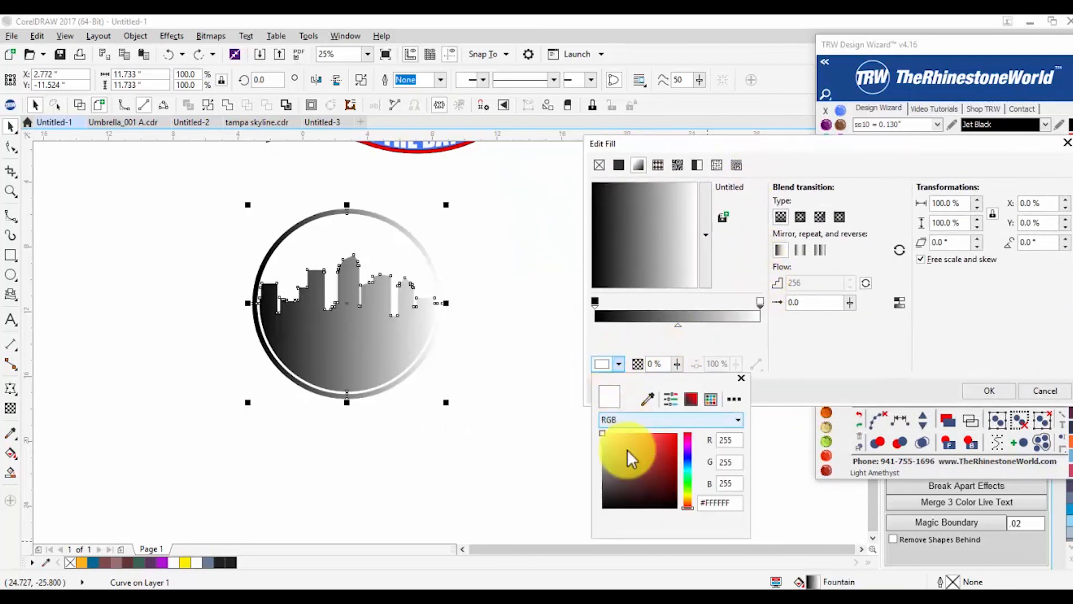
left_click(668, 443)
left_click(678, 257)
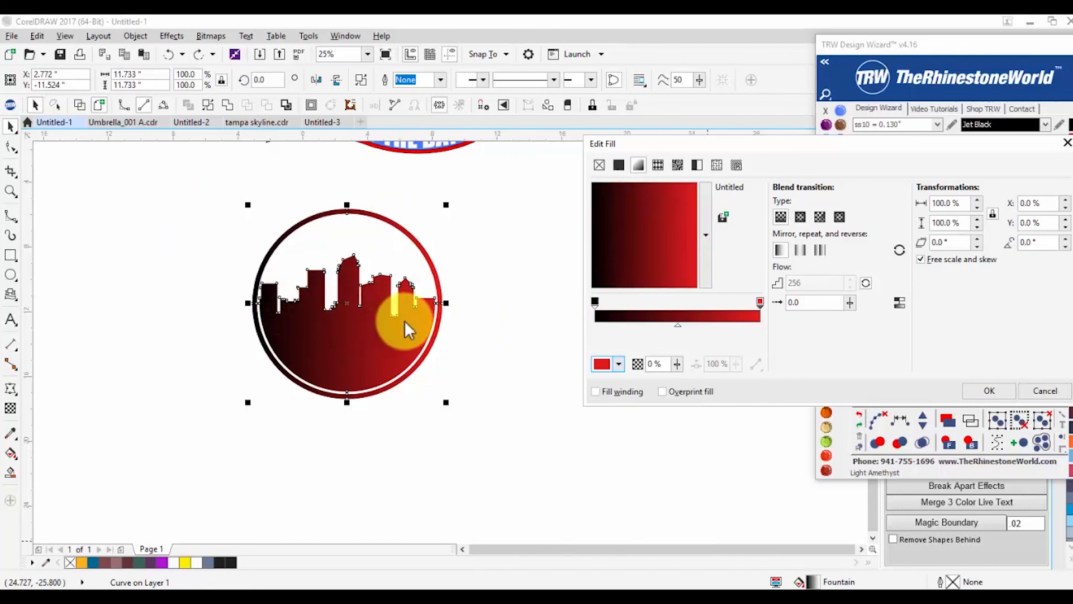
left_click(1046, 391)
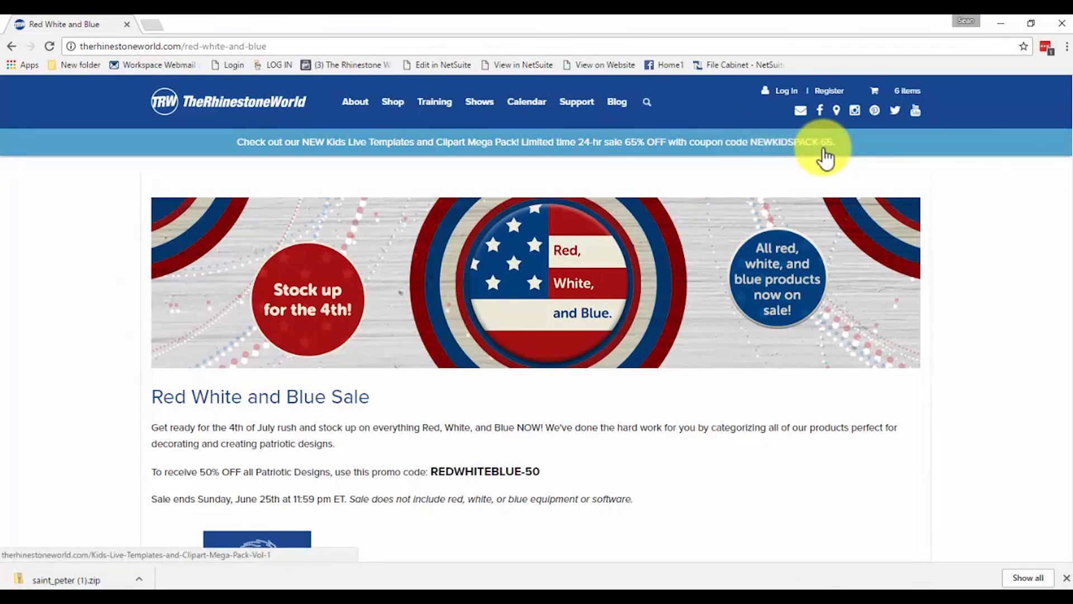
Step: Minimize the browser window showing the Red White and Blue Sale page
left_click(1007, 22)
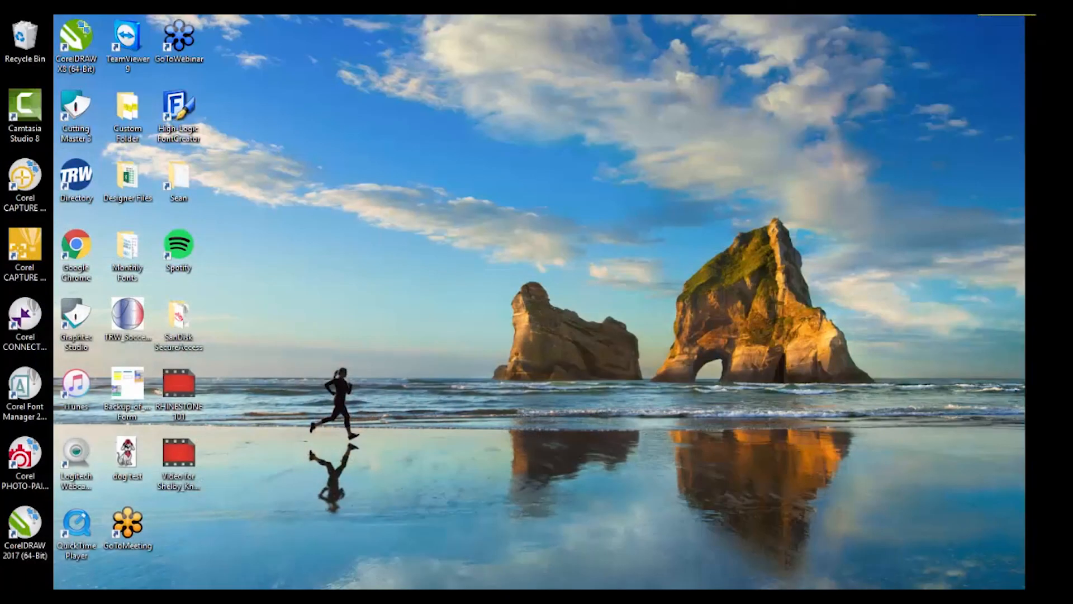